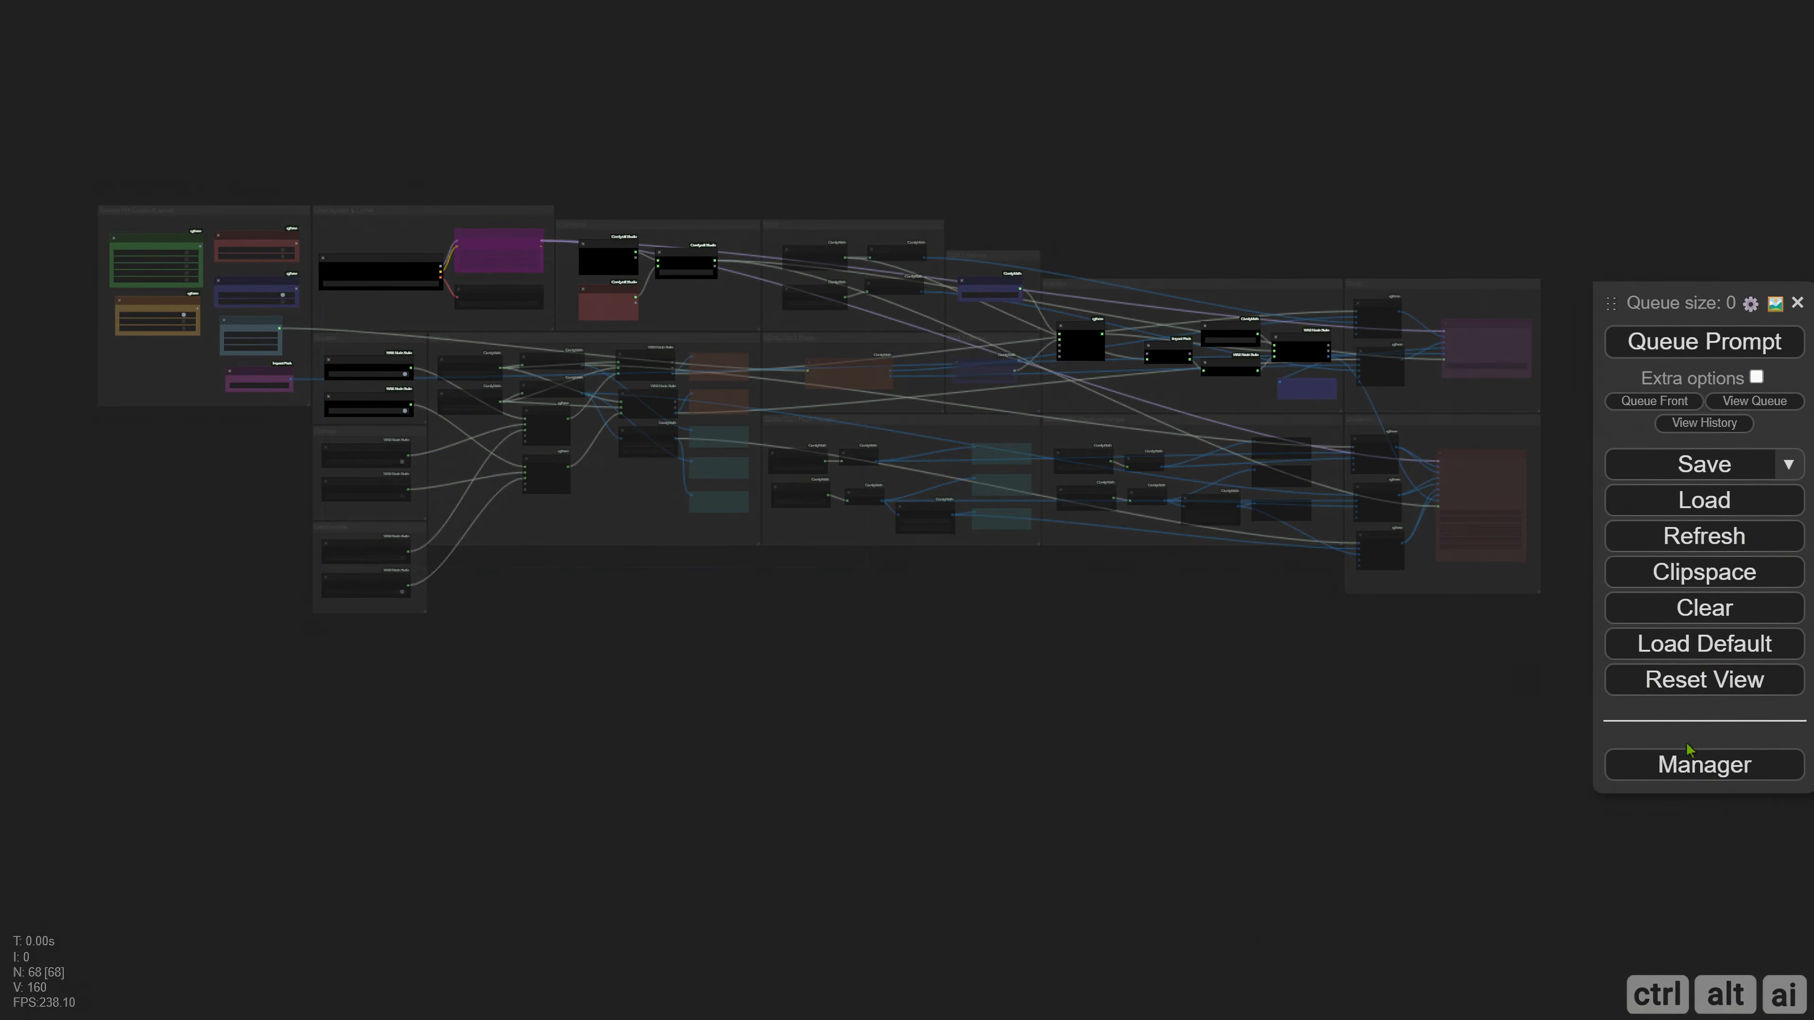
Show the Manager's custom nodes list filtered to installed extensions.
{"action": "left_click", "coordinate": [1684, 781]}
{"action": "left_click", "coordinate": [881, 306]}
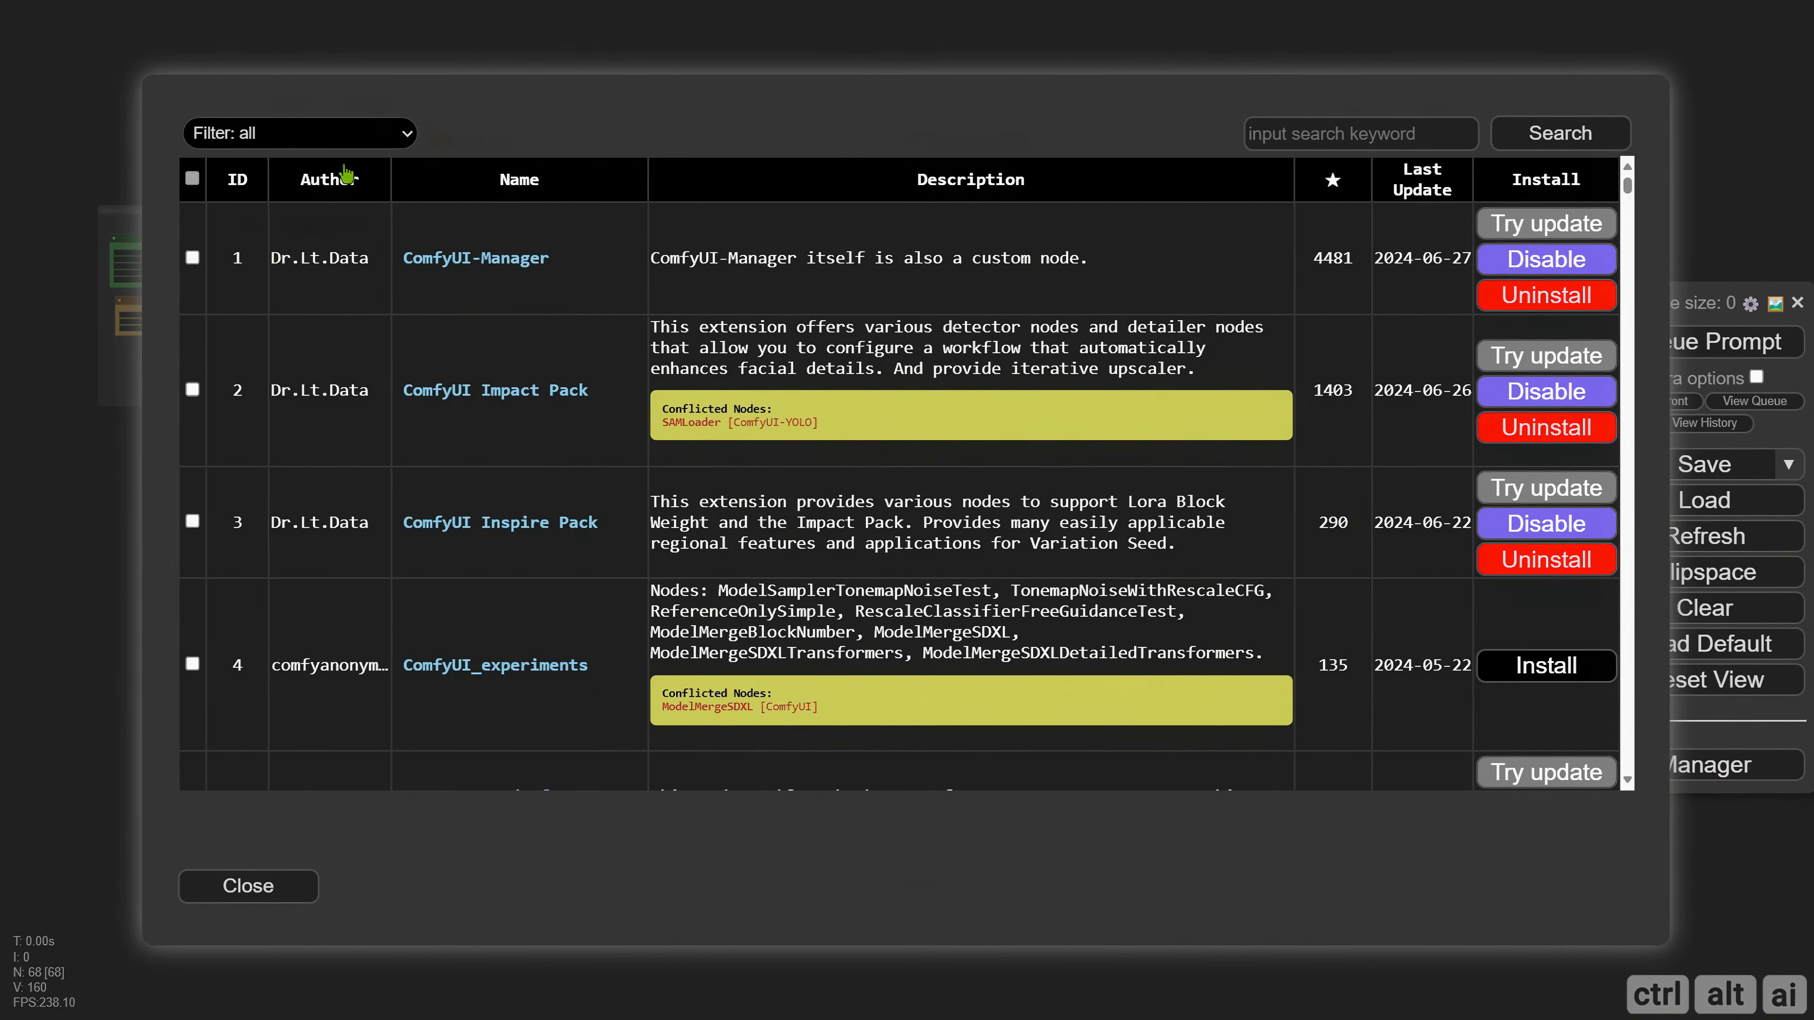
{"action": "left_click", "coordinate": [313, 140]}
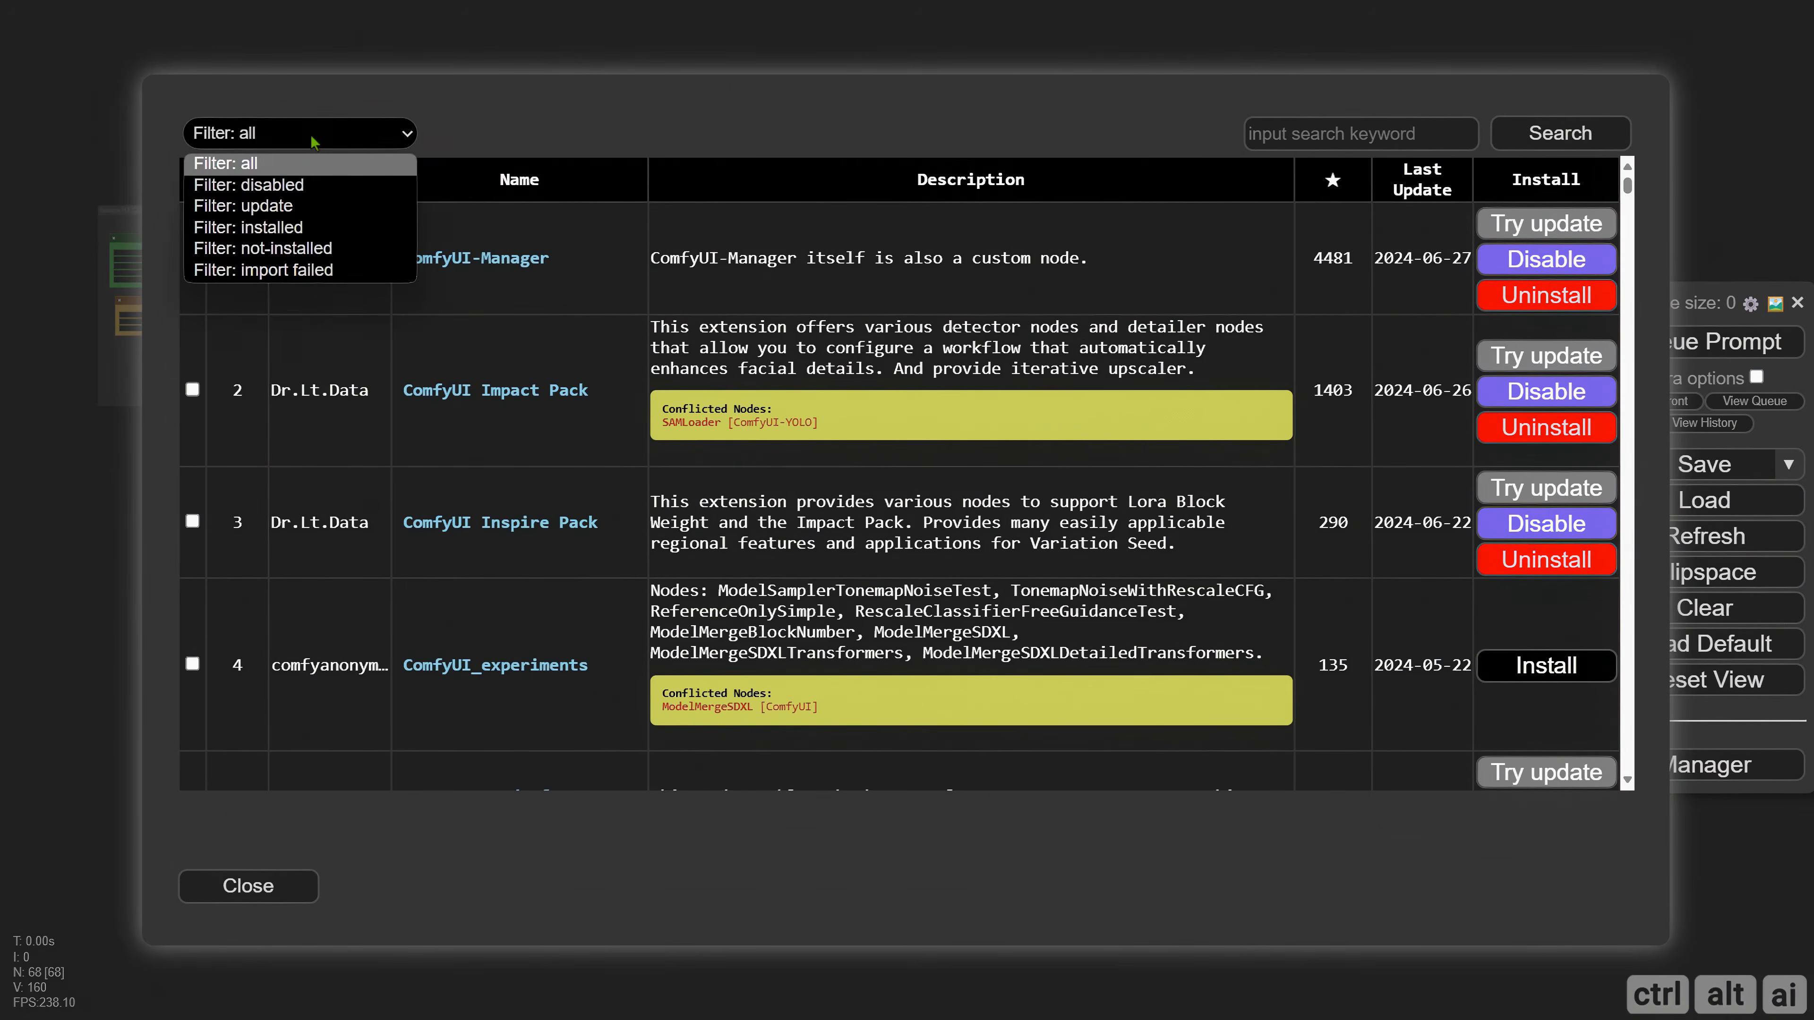
{"action": "left_click", "coordinate": [286, 229]}
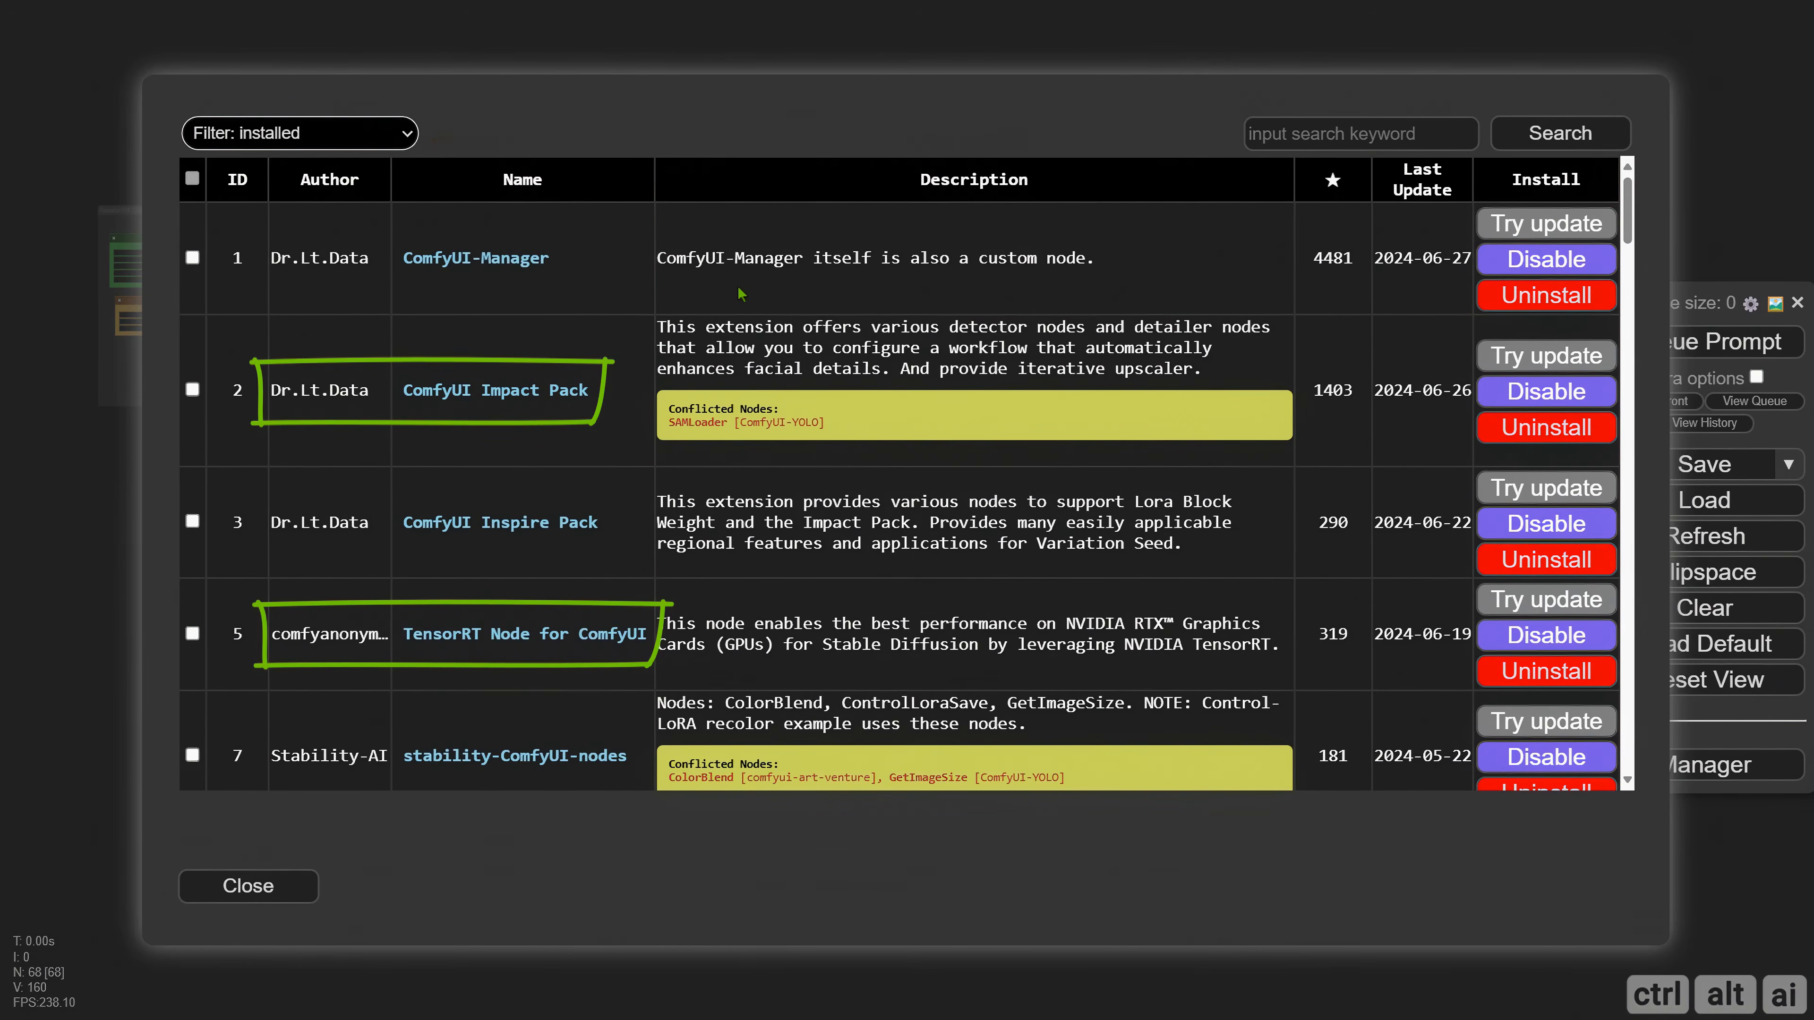
Look through the installed custom node packs, including Impact Pack, TensorRT Node, WAS Node Suite and ComfyMath.
{"action": "scroll", "coordinate": [742, 307], "scroll_direction": "down", "scroll_amount": 6}
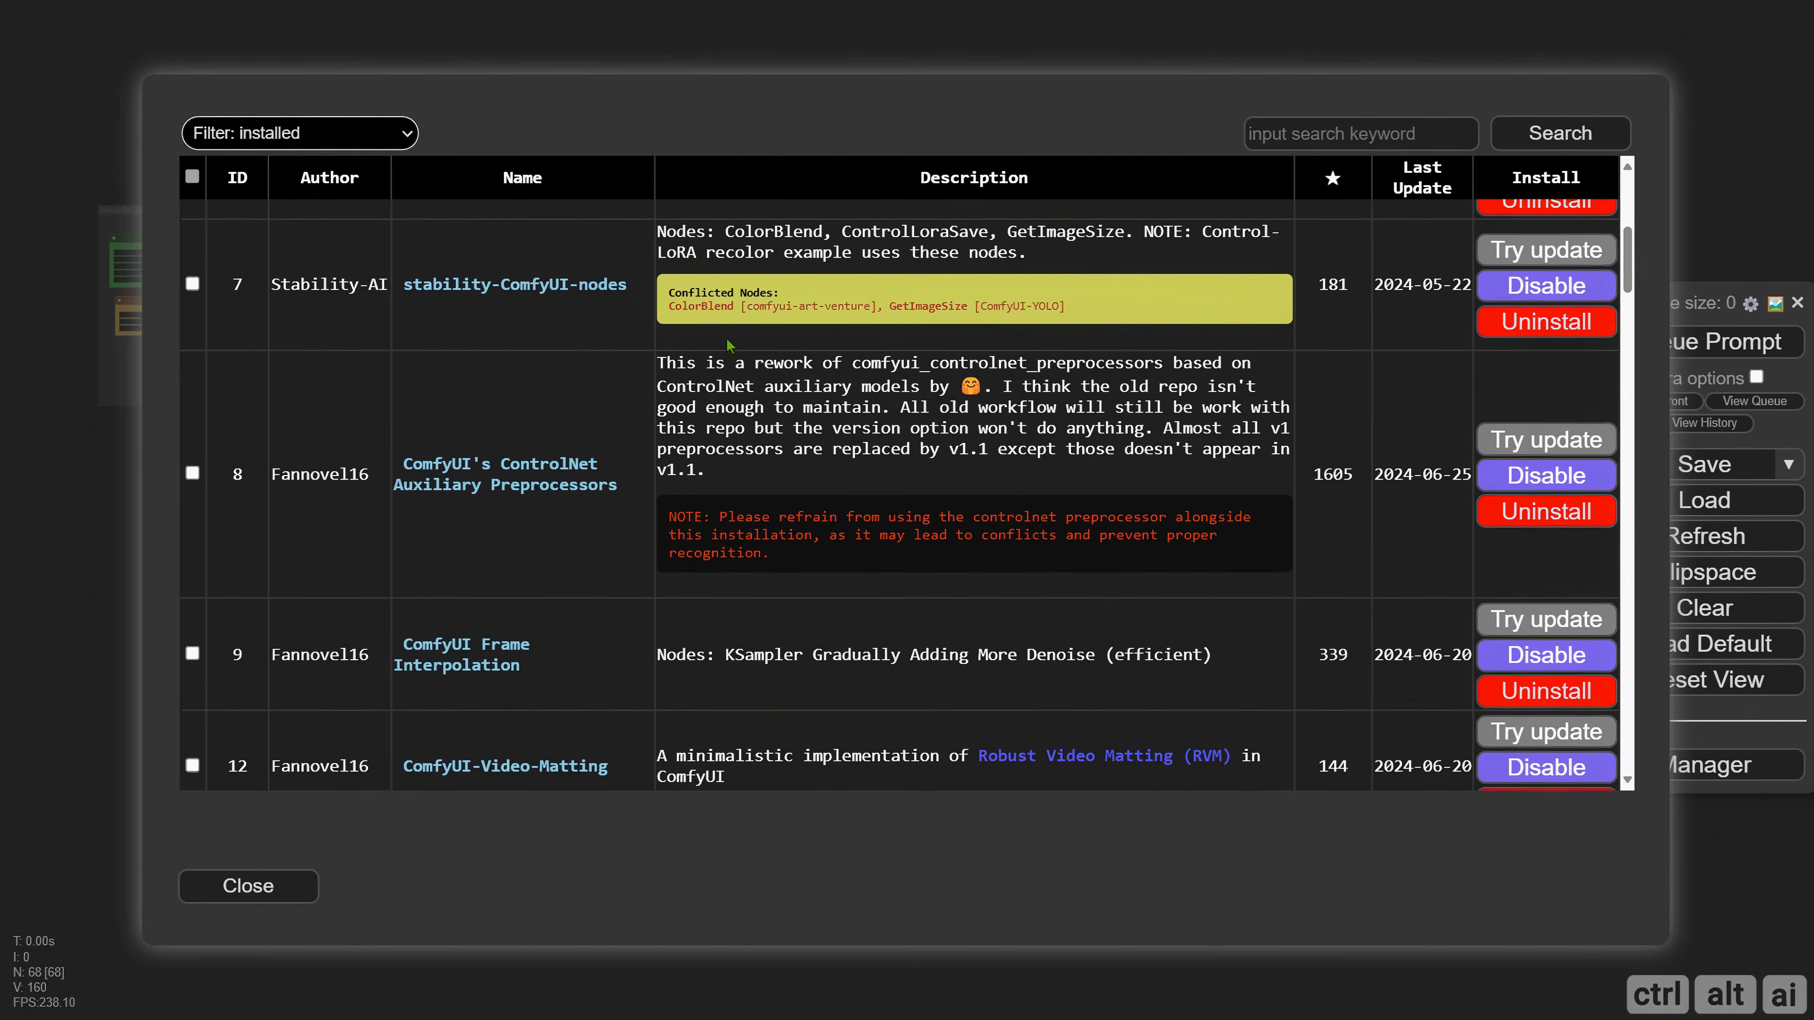
{"action": "scroll", "coordinate": [748, 388], "scroll_direction": "down", "scroll_amount": 2}
{"action": "scroll", "coordinate": [747, 387], "scroll_direction": "down", "scroll_amount": 4}
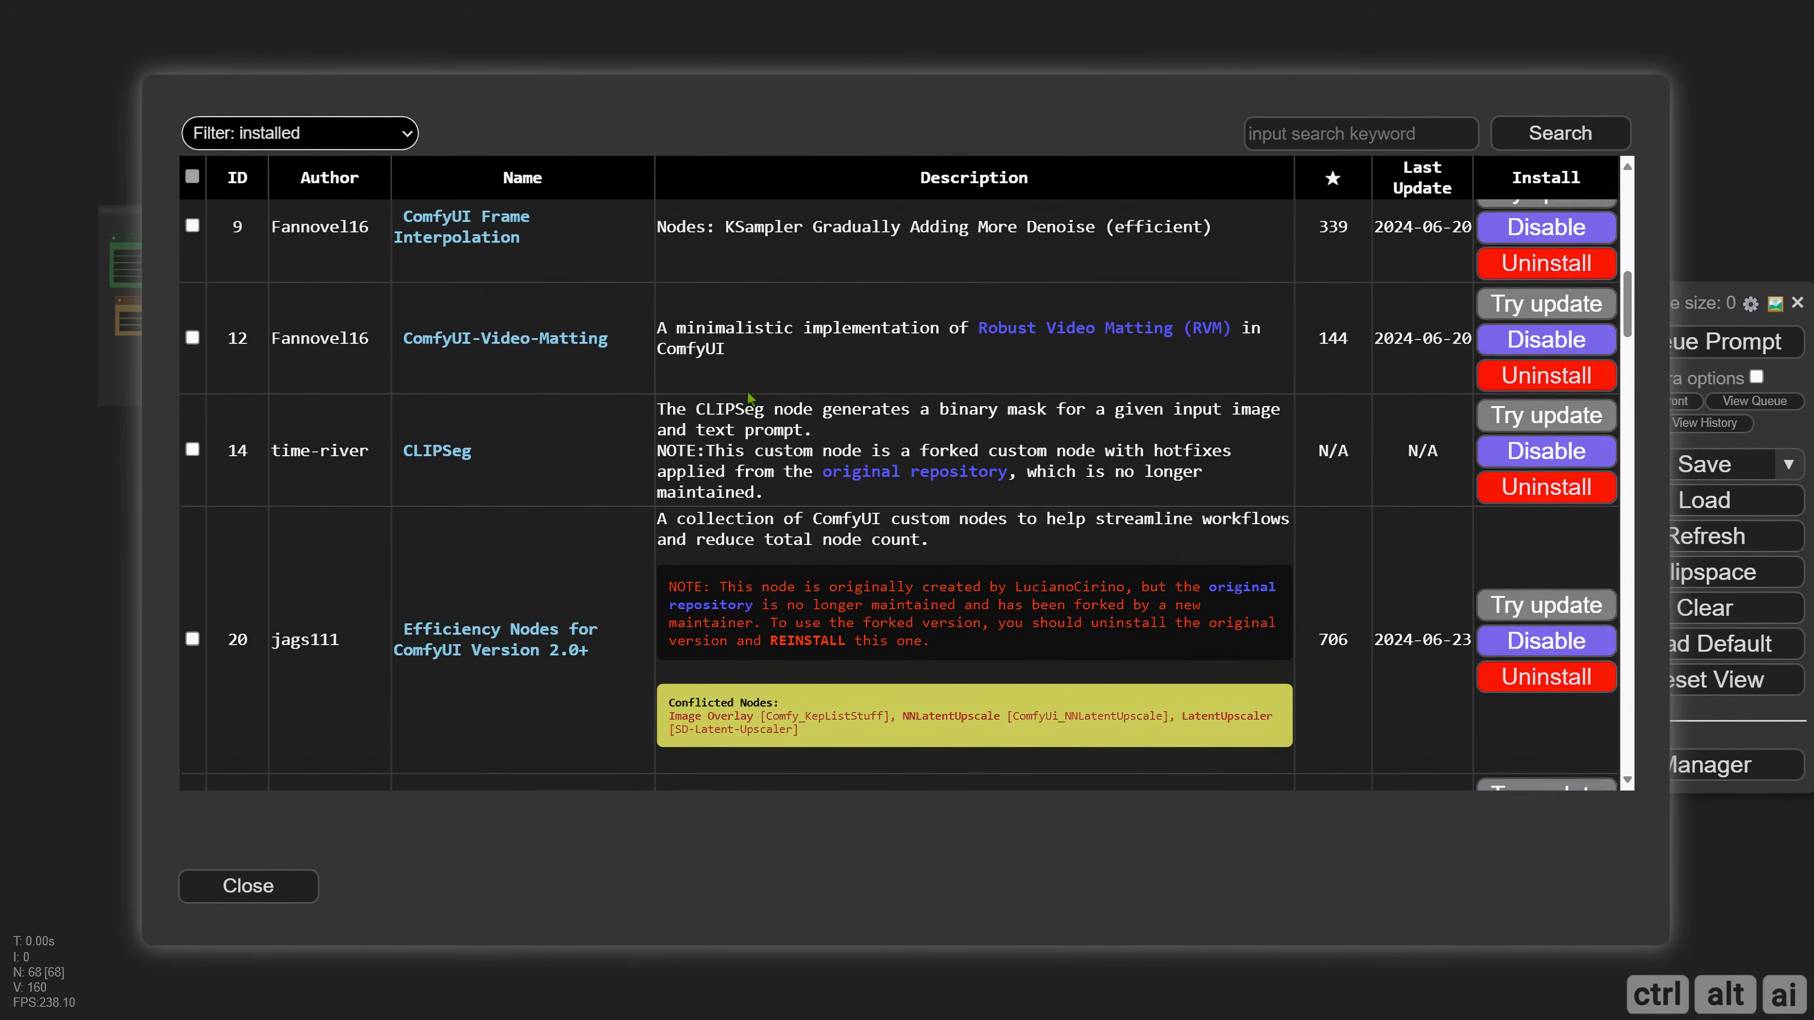
{"action": "scroll", "coordinate": [747, 386], "scroll_direction": "down", "scroll_amount": 5}
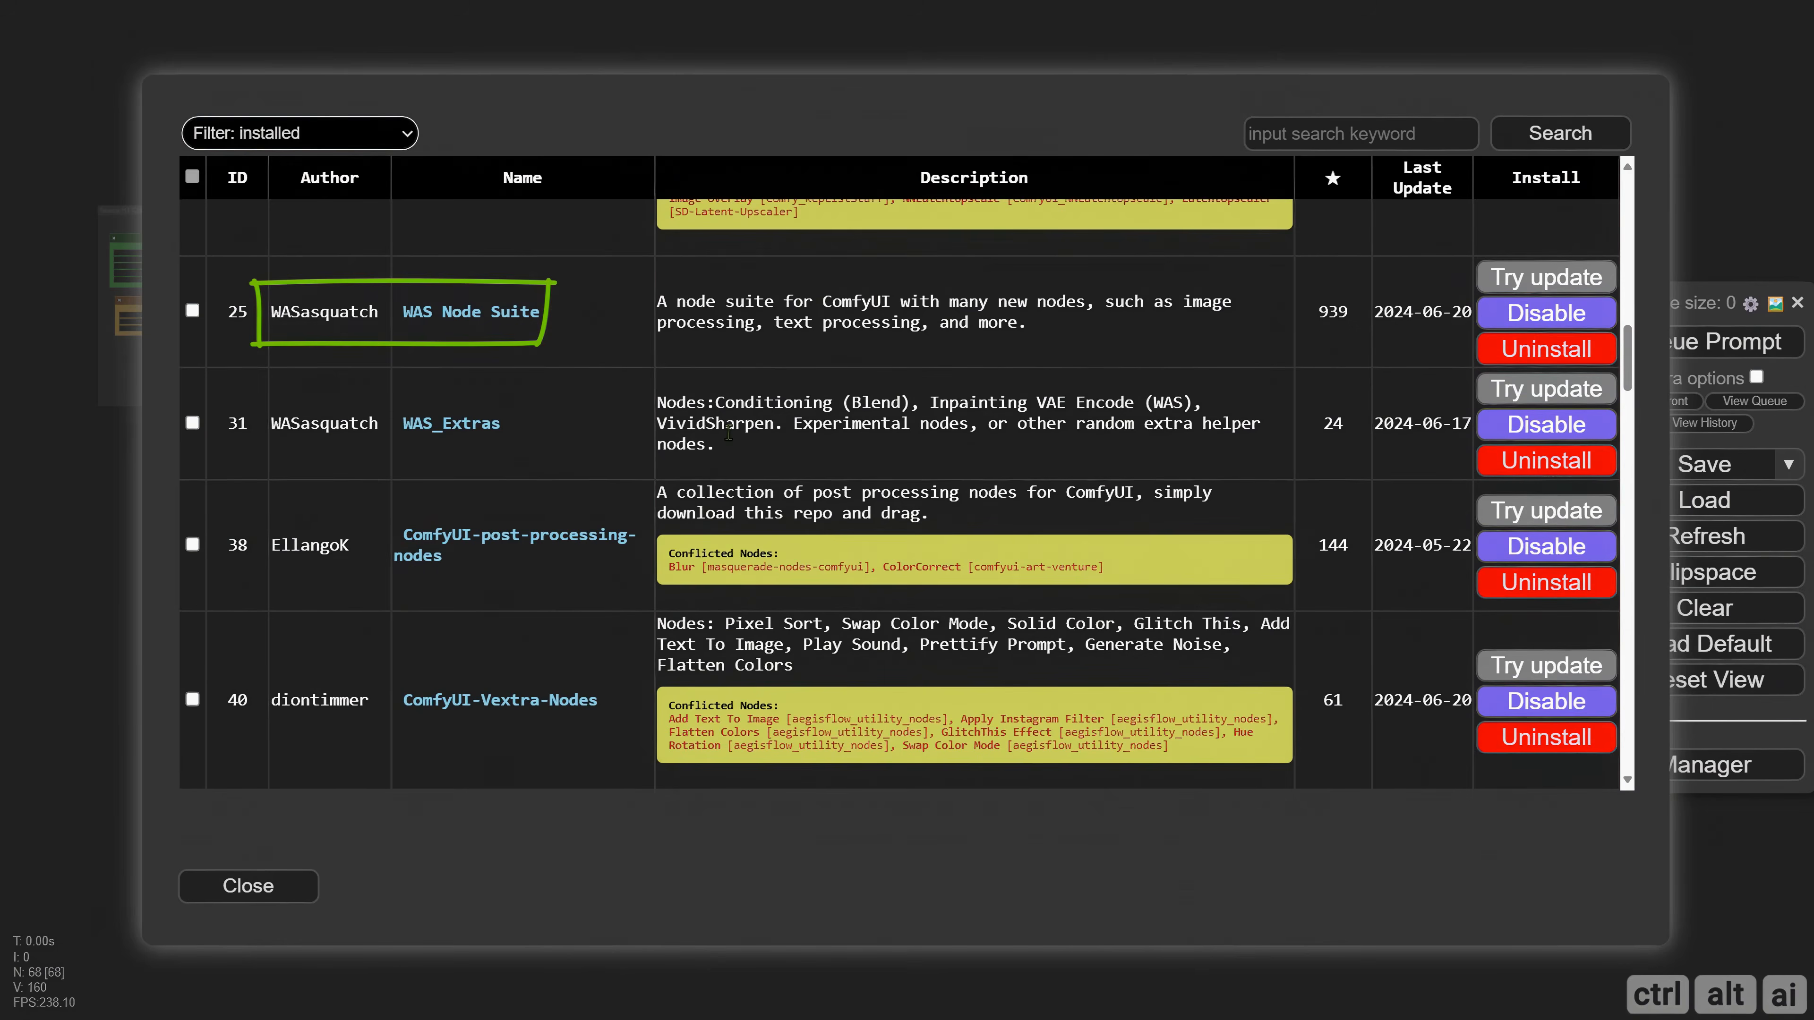
{"action": "scroll", "coordinate": [729, 432], "scroll_direction": "down", "scroll_amount": 6}
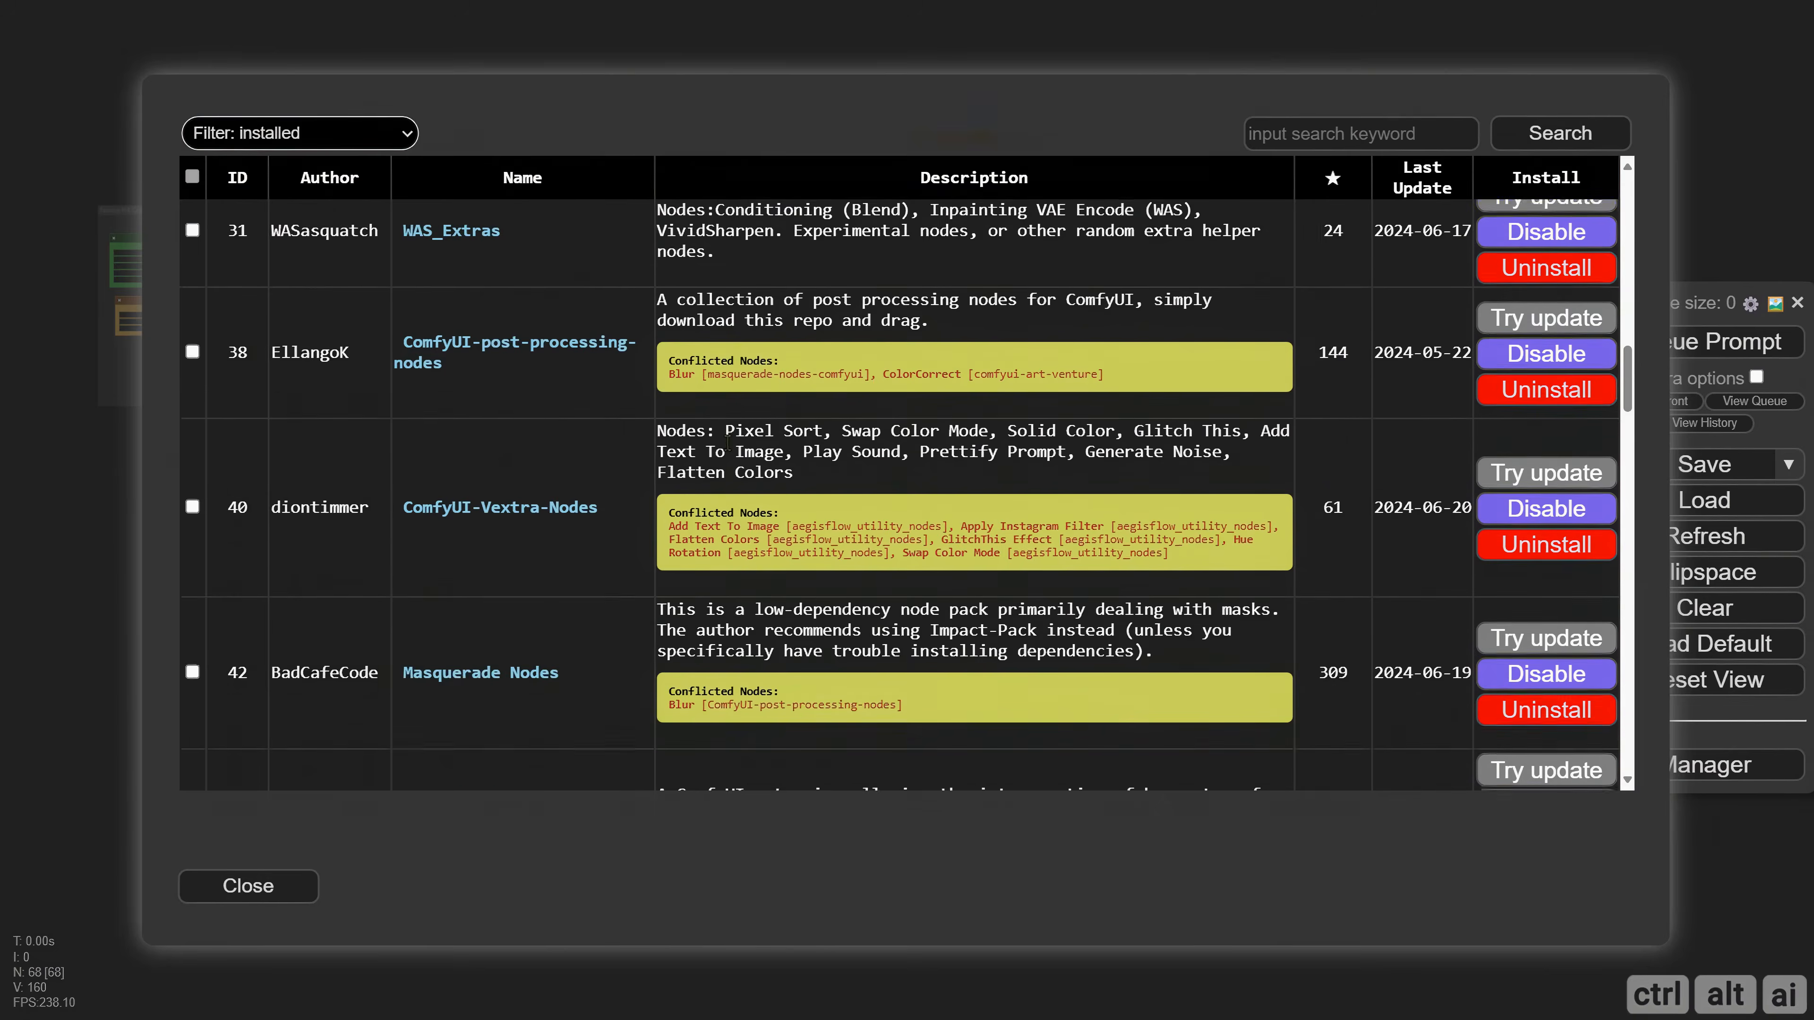
{"action": "scroll", "coordinate": [728, 438], "scroll_direction": "down", "scroll_amount": 2}
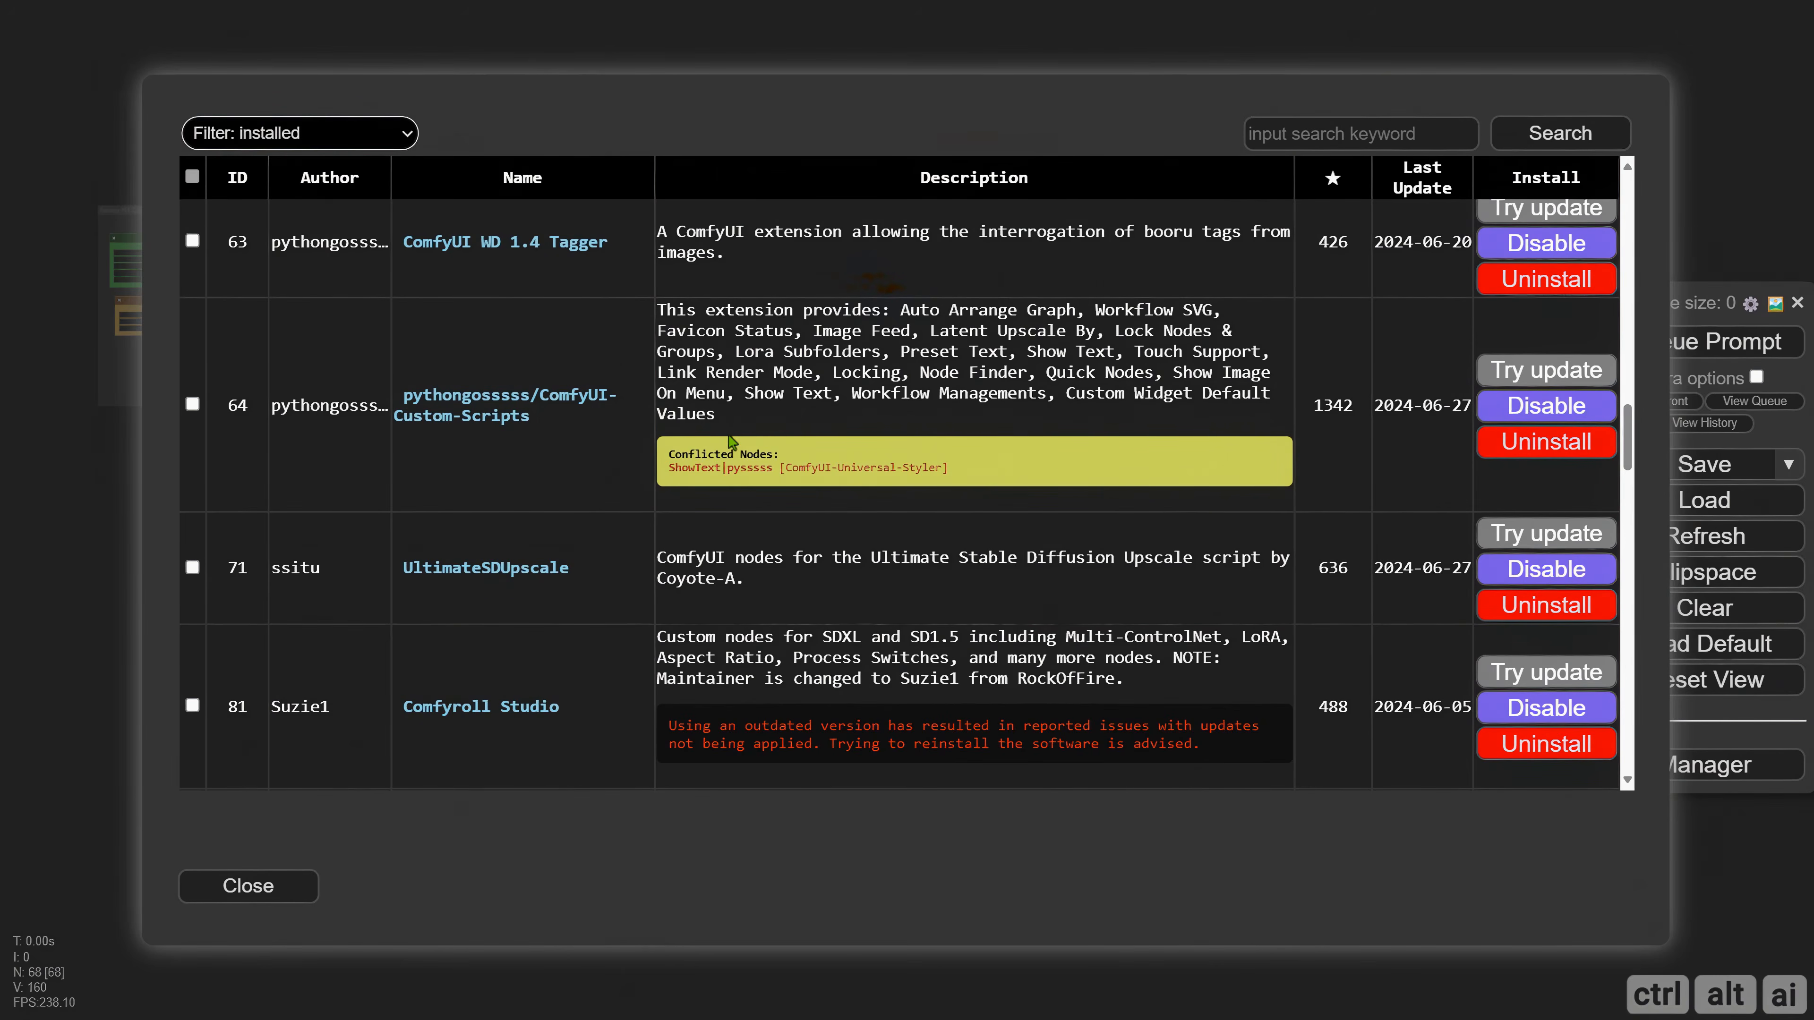
{"action": "scroll", "coordinate": [731, 440], "scroll_direction": "down", "scroll_amount": 8}
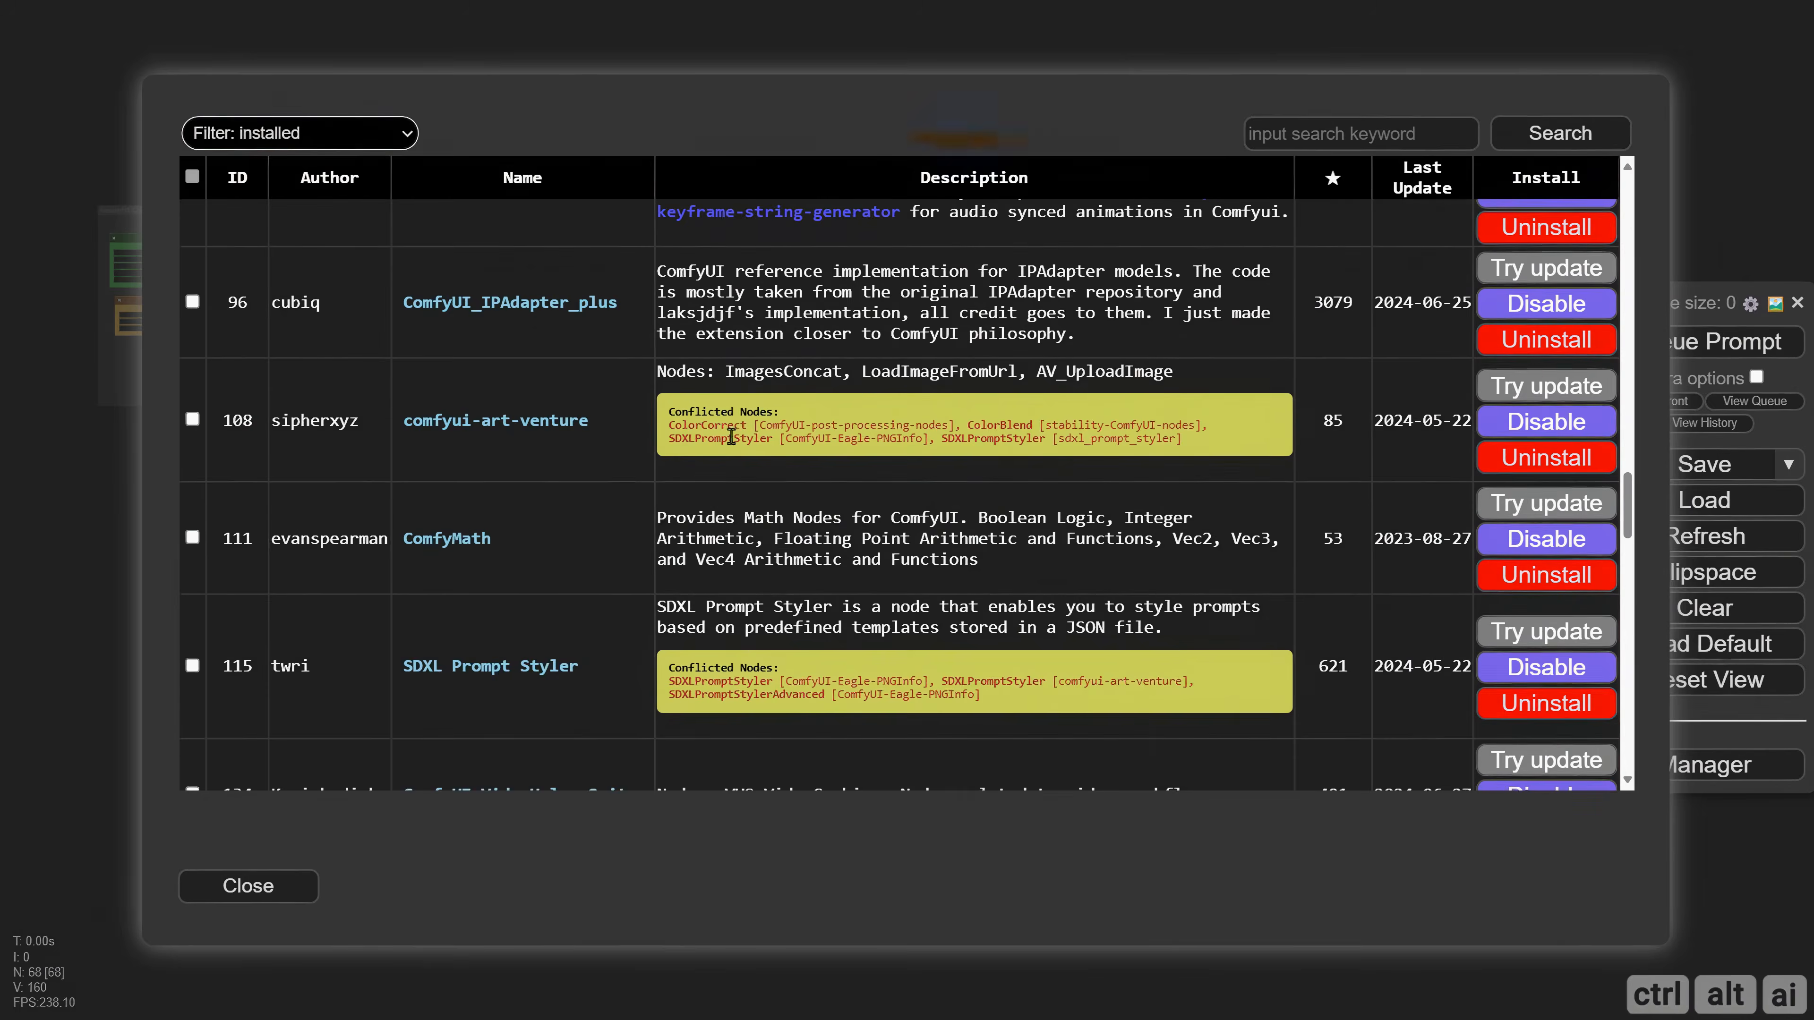
{"action": "scroll", "coordinate": [731, 438], "scroll_direction": "down", "scroll_amount": 3}
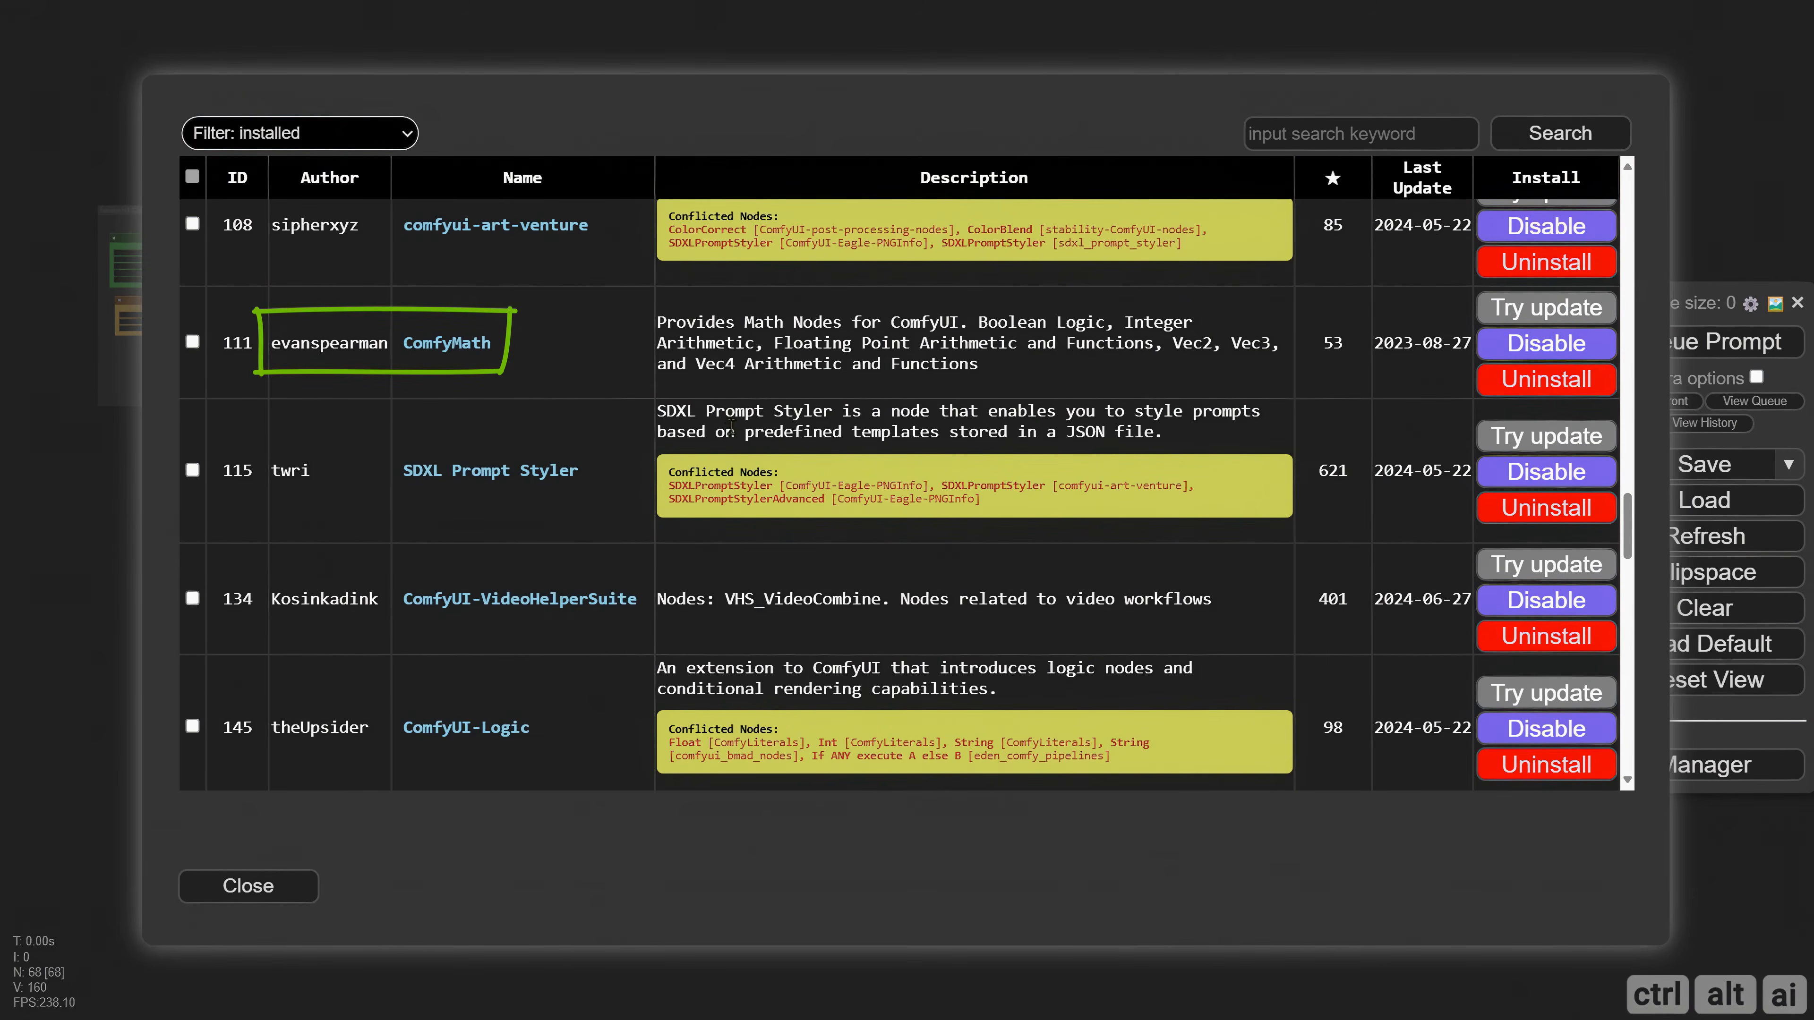
{"action": "scroll", "coordinate": [731, 427], "scroll_direction": "down", "scroll_amount": 6}
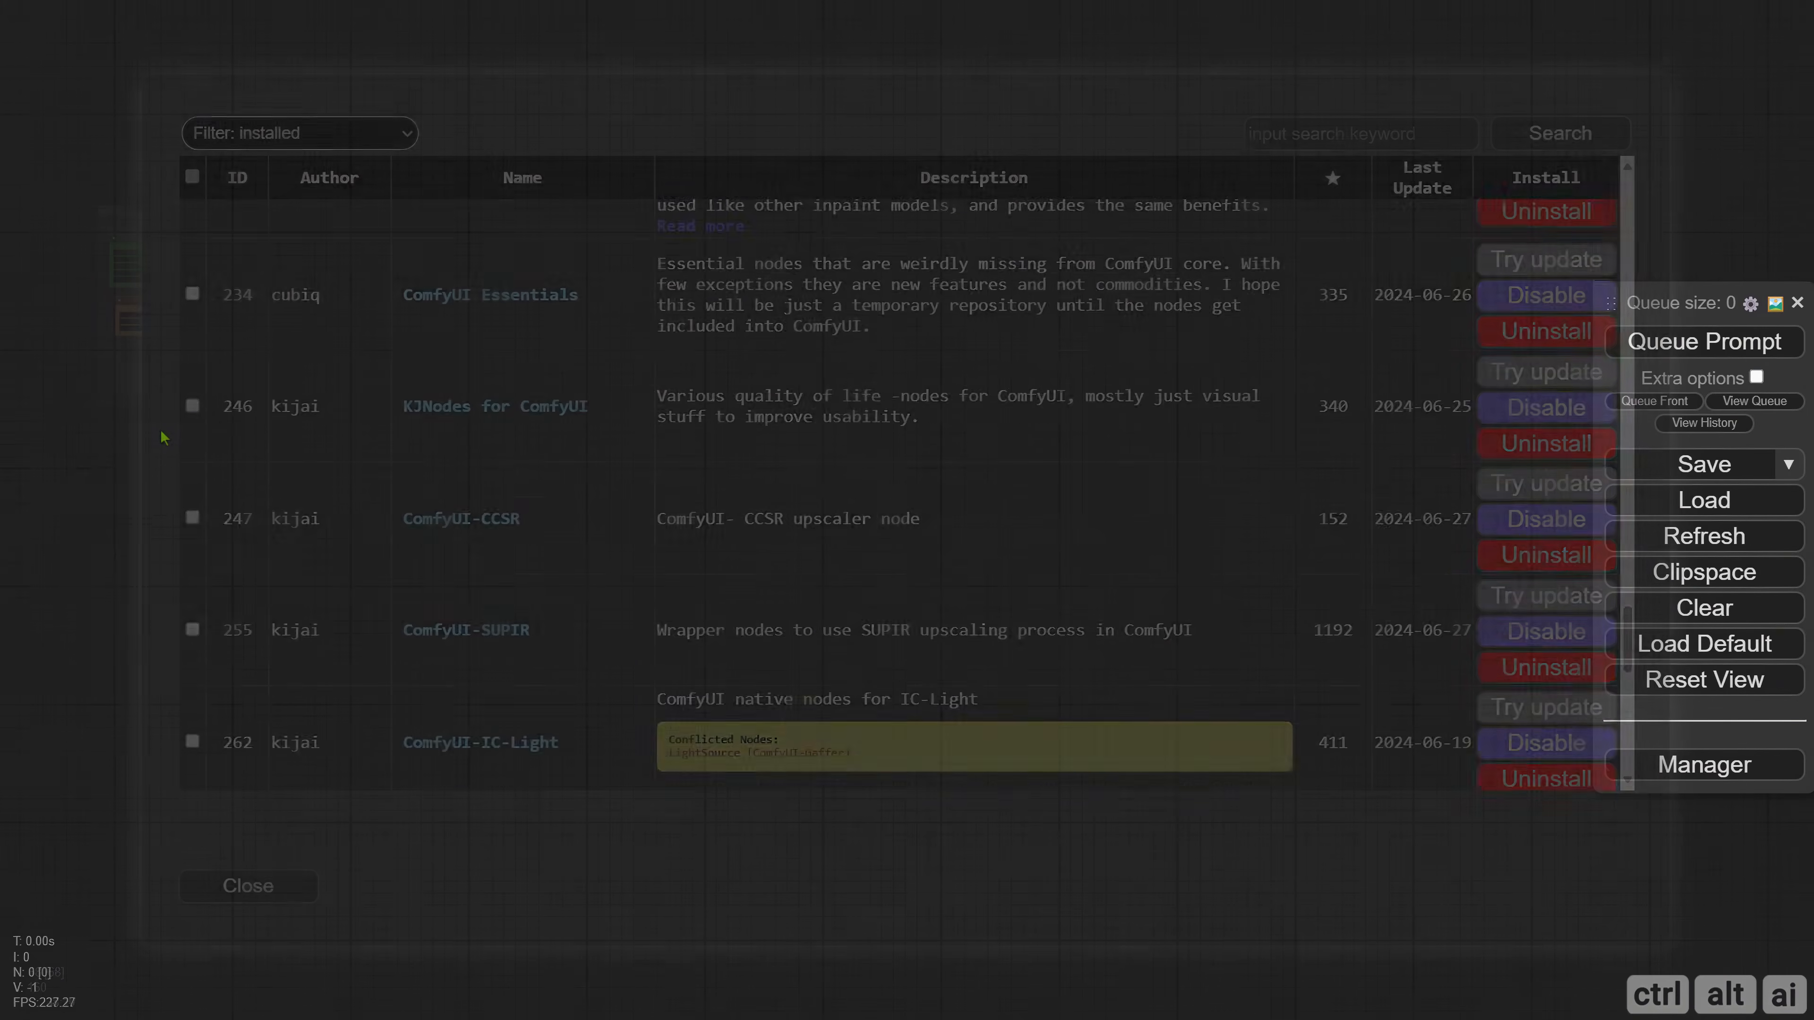
Add a Load Checkpoint node and place a Load LoRA node beside it on the empty canvas.
{"action": "type", "text": "load check"}
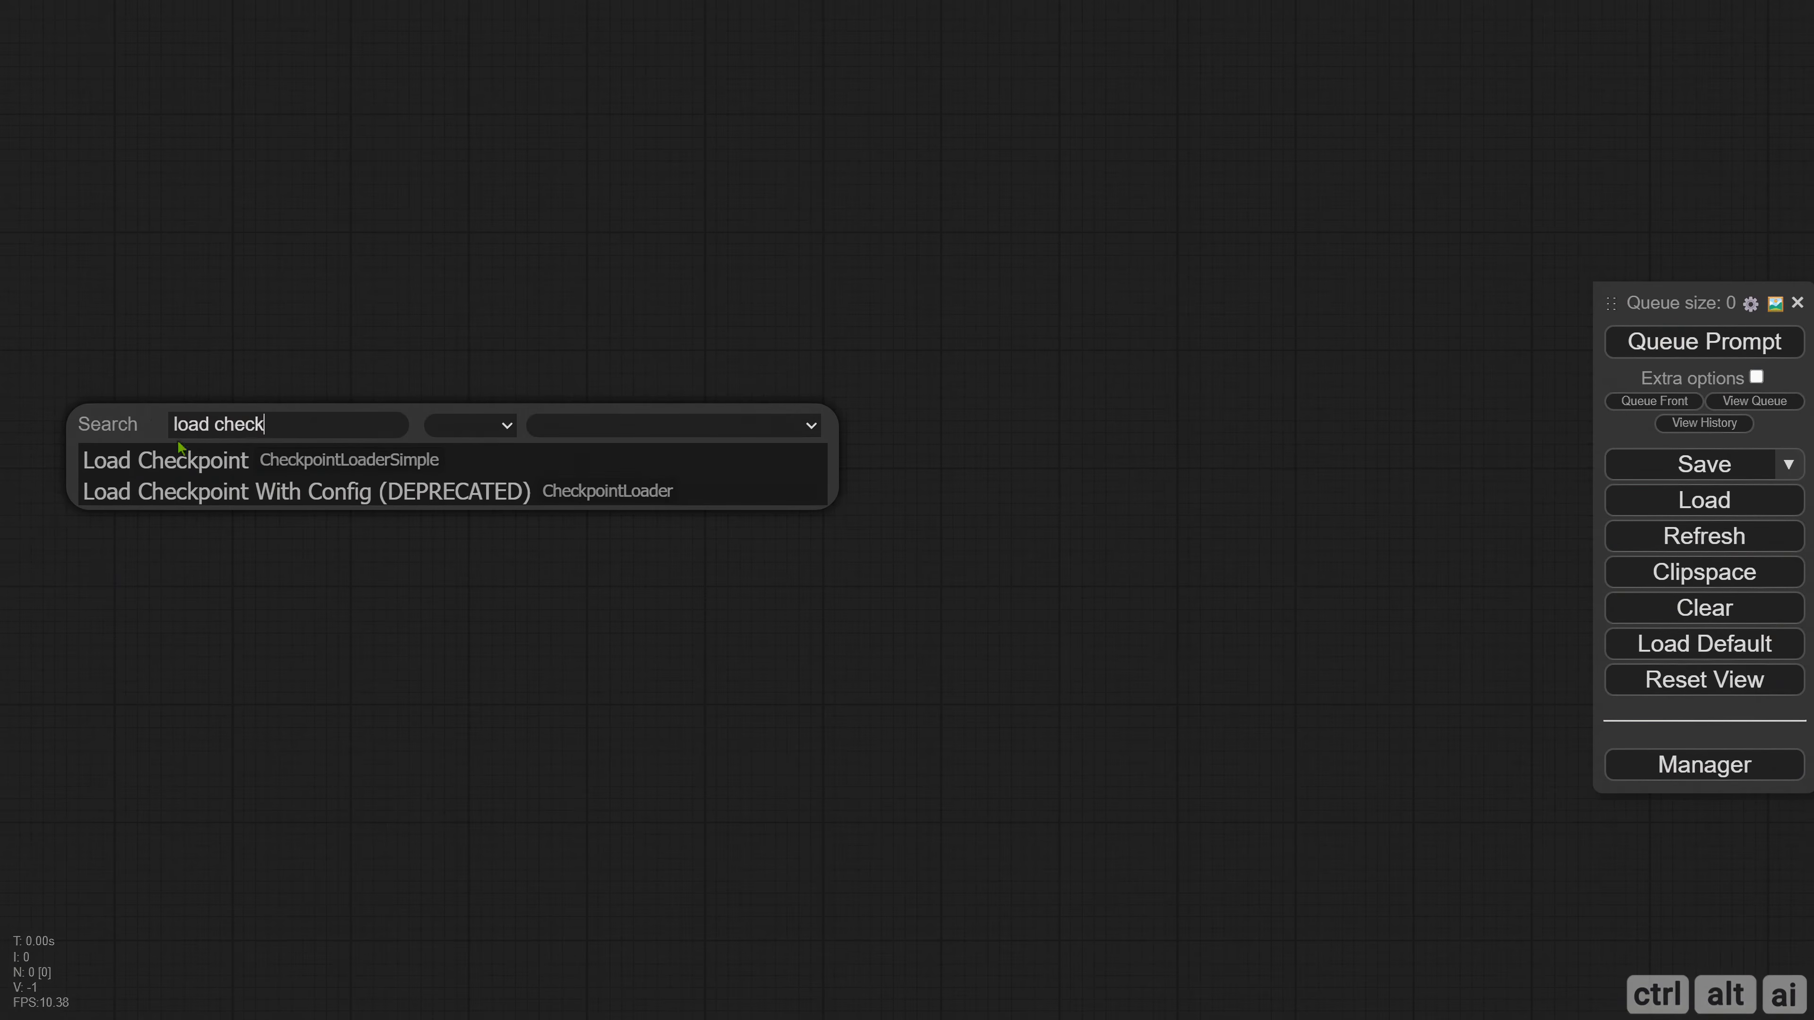
{"action": "left_click", "coordinate": [179, 450]}
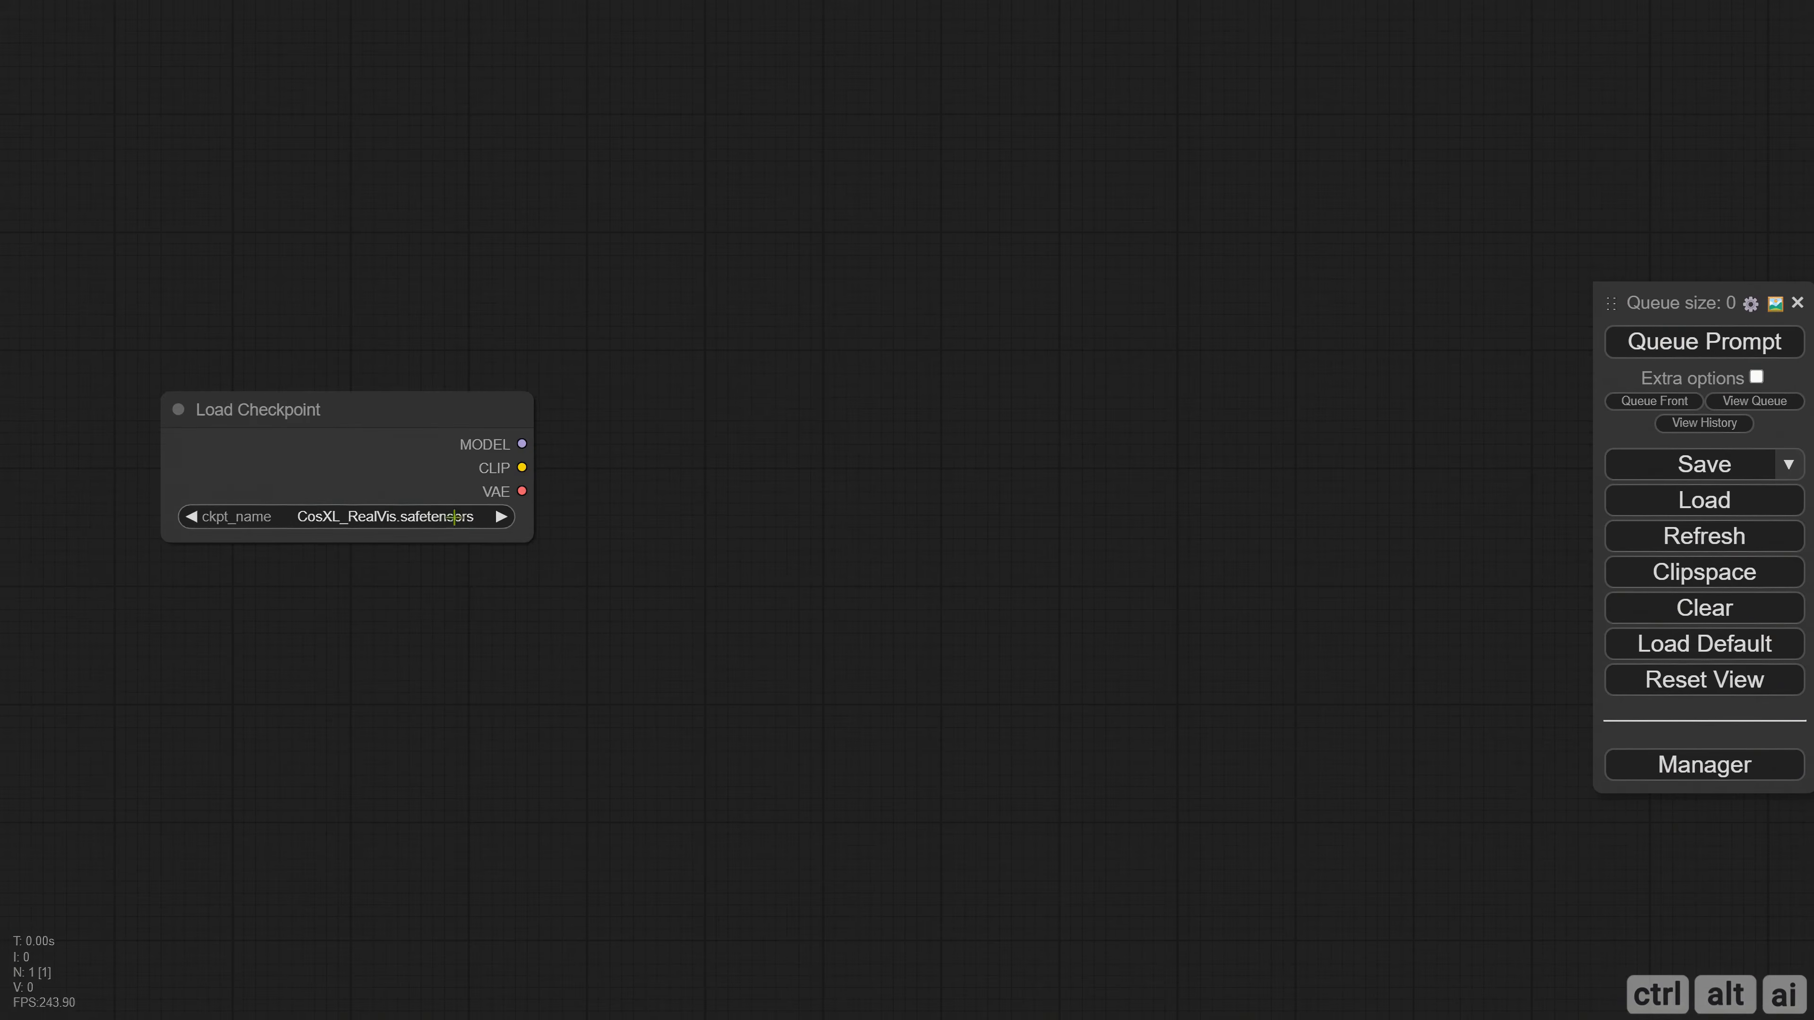
{"action": "double_click", "coordinate": [759, 447]}
{"action": "type", "text": "lora"}
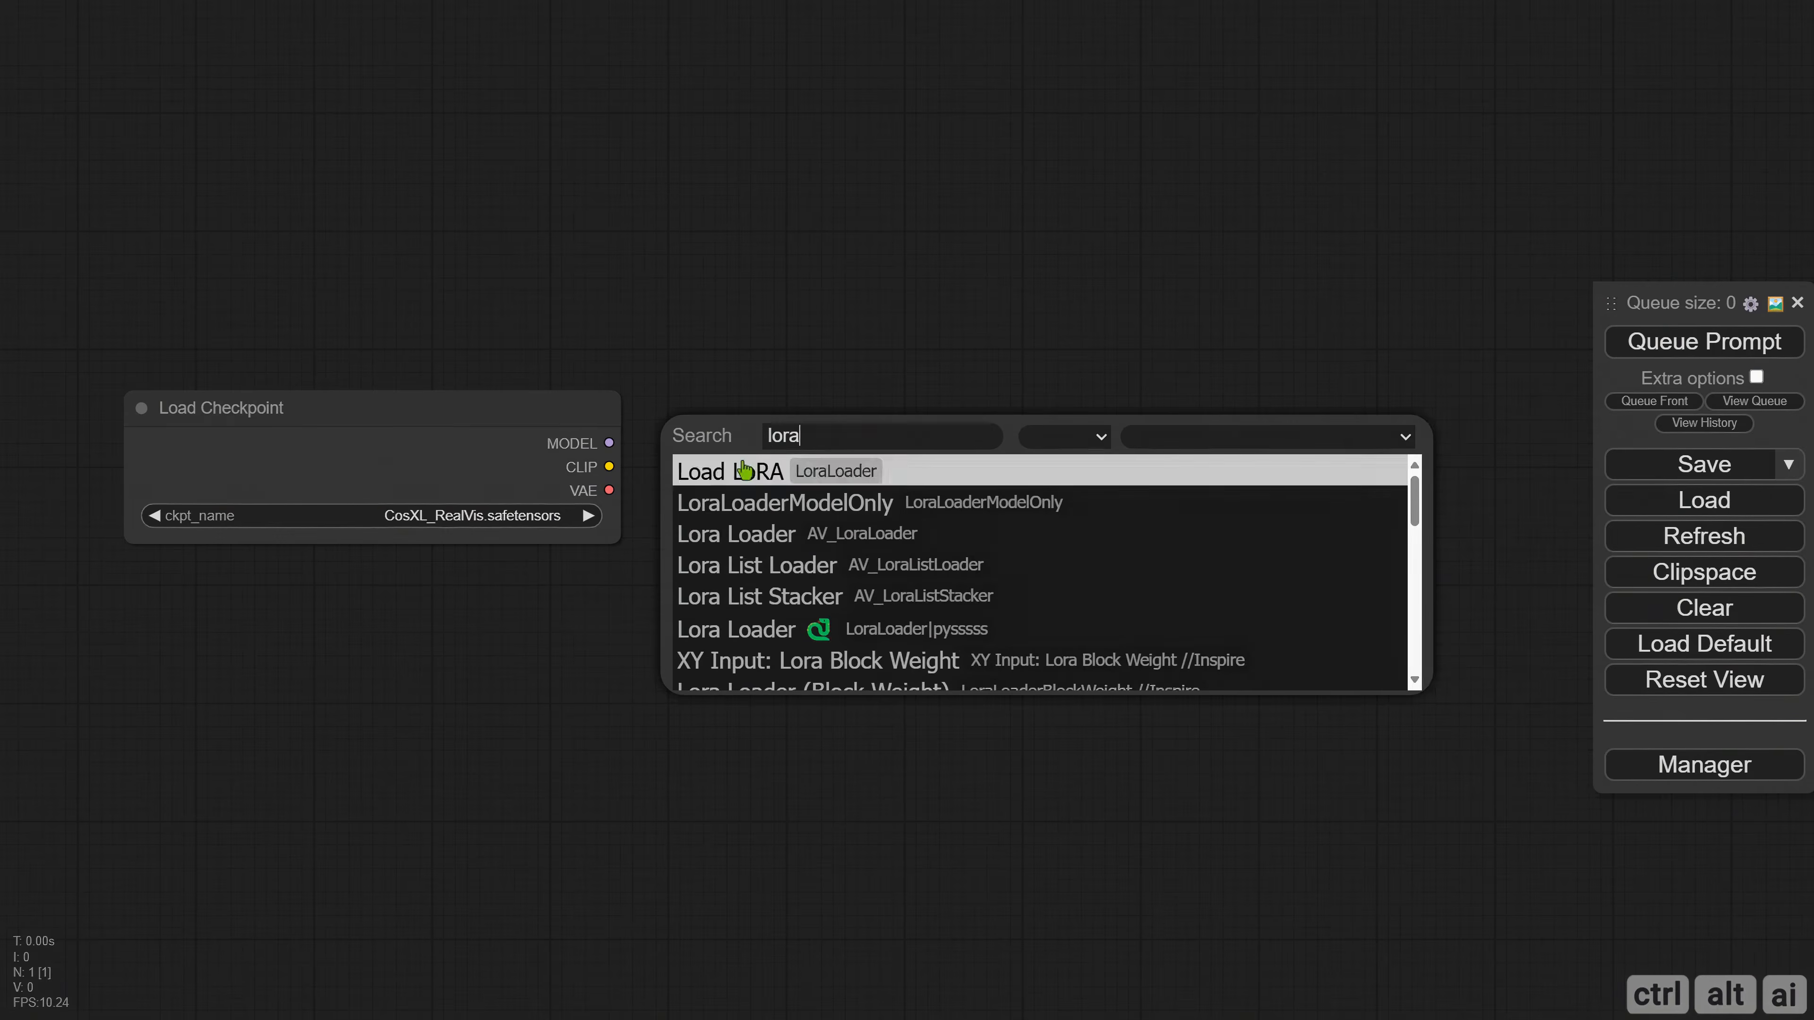
{"action": "left_click", "coordinate": [743, 470]}
Connect the checkpoint's CLIP and MODEL outputs to the Load LoRA node and bypass that node.
{"action": "left_click_drag", "start_coordinate": [610, 466], "coordinate": [773, 447]}
{"action": "left_click_drag", "start_coordinate": [610, 444], "coordinate": [880, 426]}
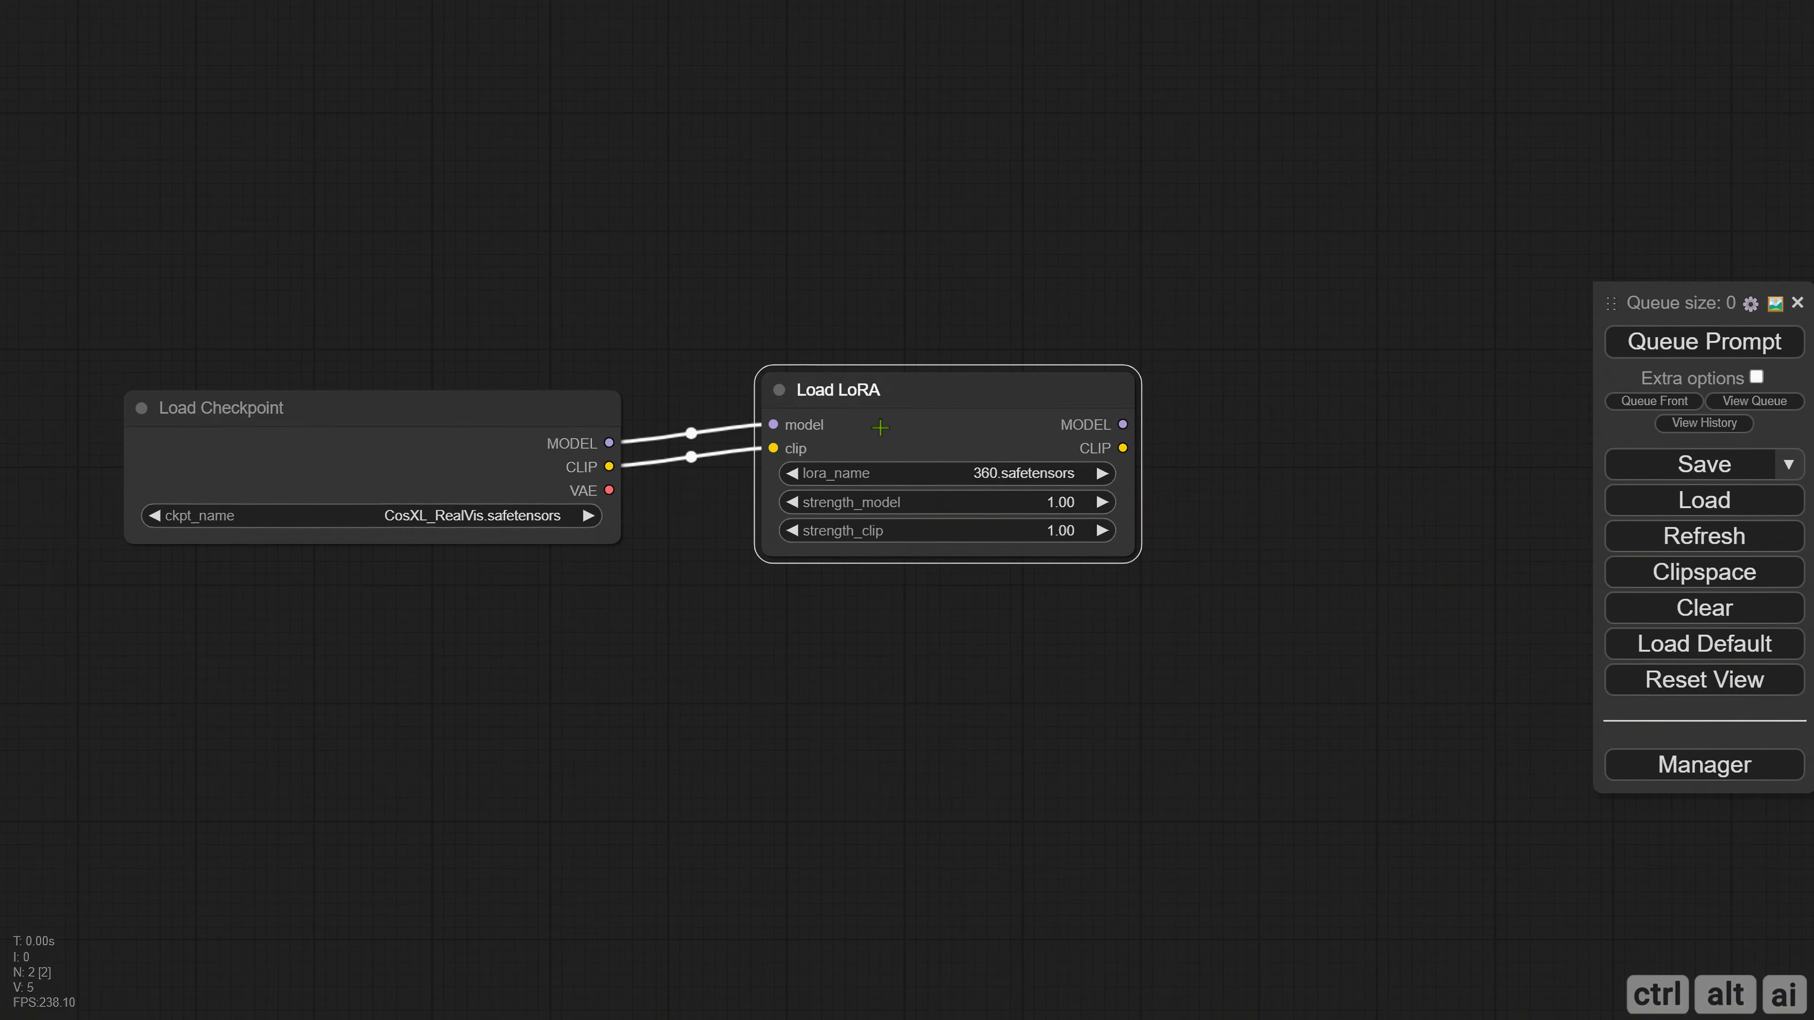
{"action": "key", "text": "ctrl+b"}
Add a STATIC_TRT_MODEL_CONVERSION node from the TensorRT category and feed it the Load LoRA node's MODEL output.
{"action": "left_click_drag", "start_coordinate": [1025, 697], "coordinate": [596, 677]}
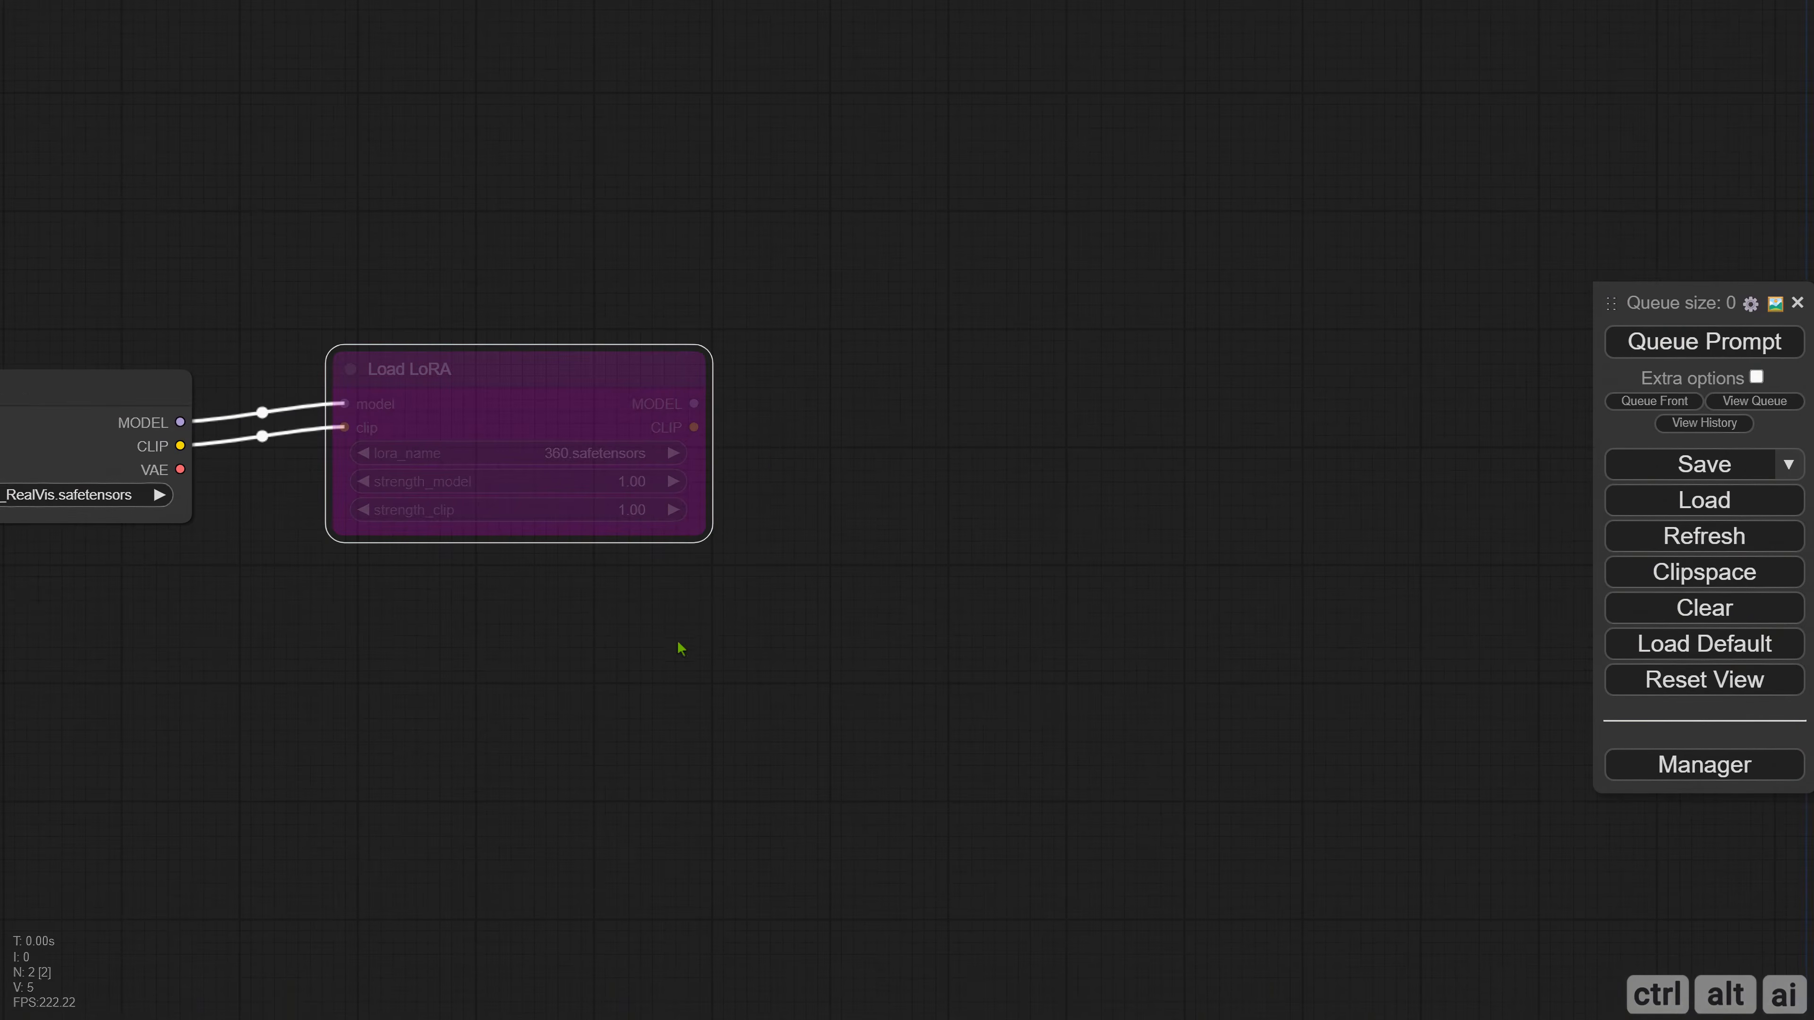
{"action": "right_click", "coordinate": [846, 379]}
{"action": "left_click", "coordinate": [877, 386]}
{"action": "left_click", "coordinate": [1142, 880]}
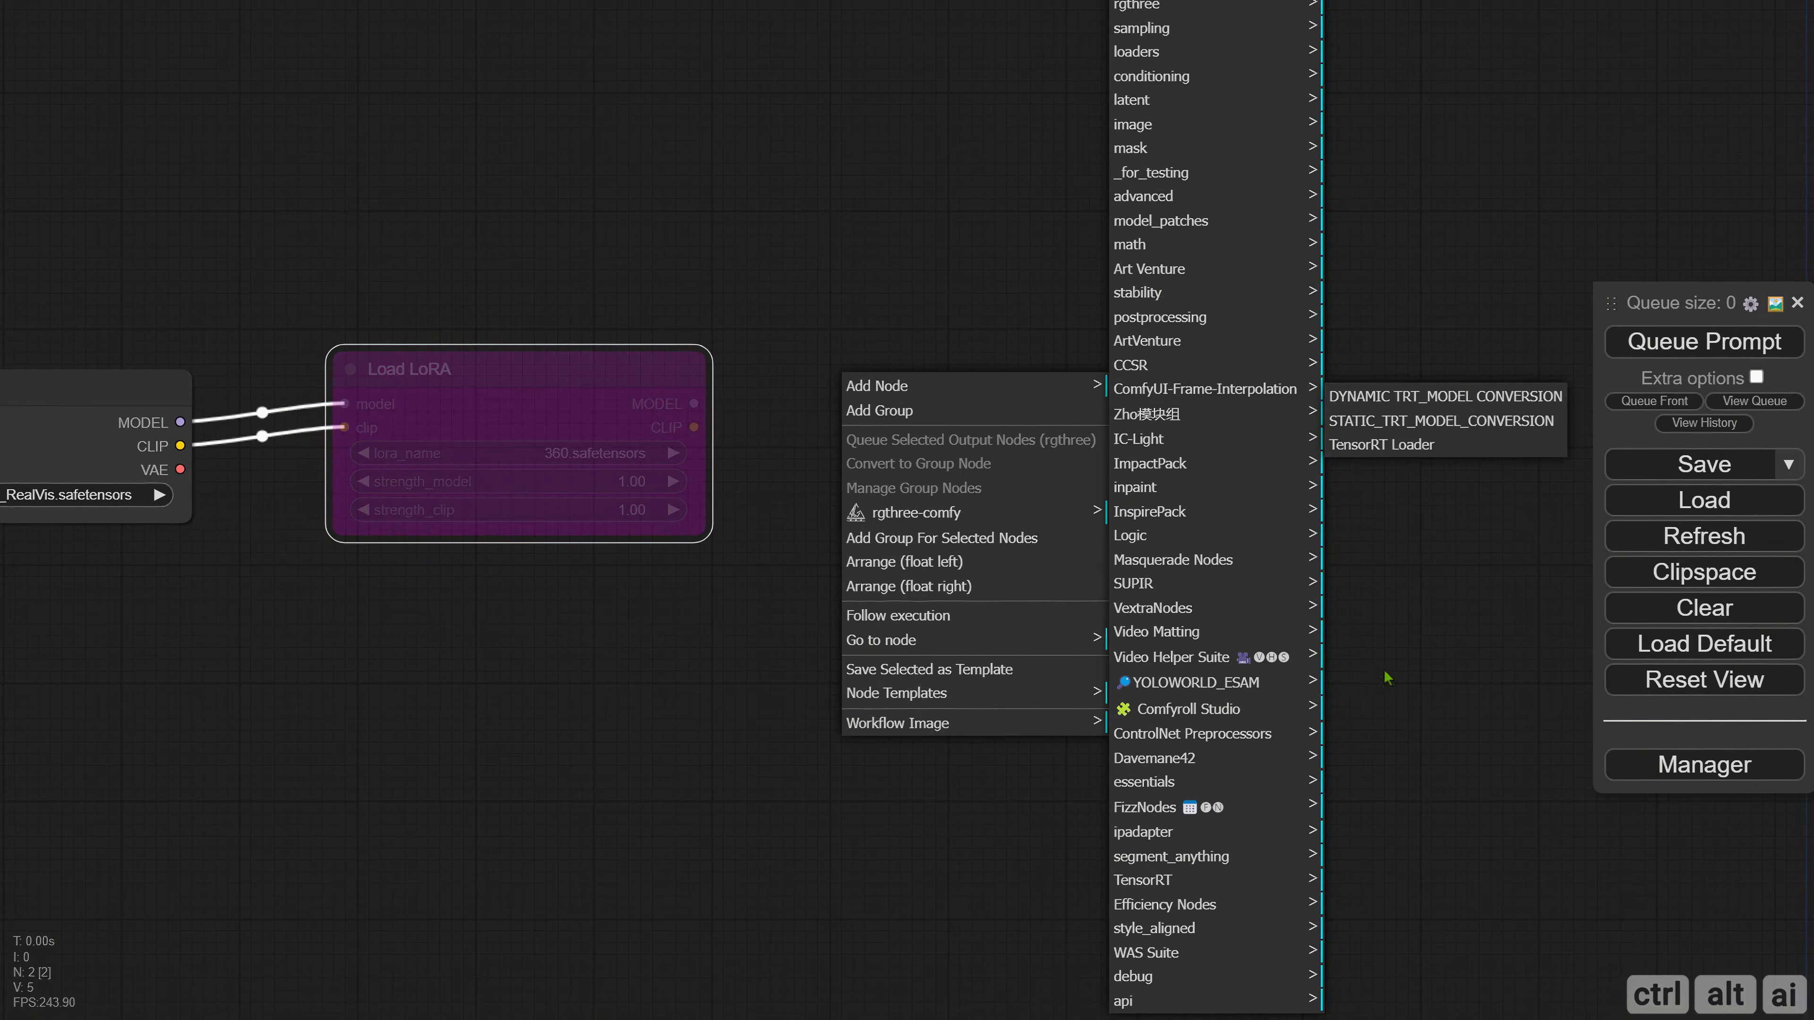
{"action": "left_click", "coordinate": [1376, 421]}
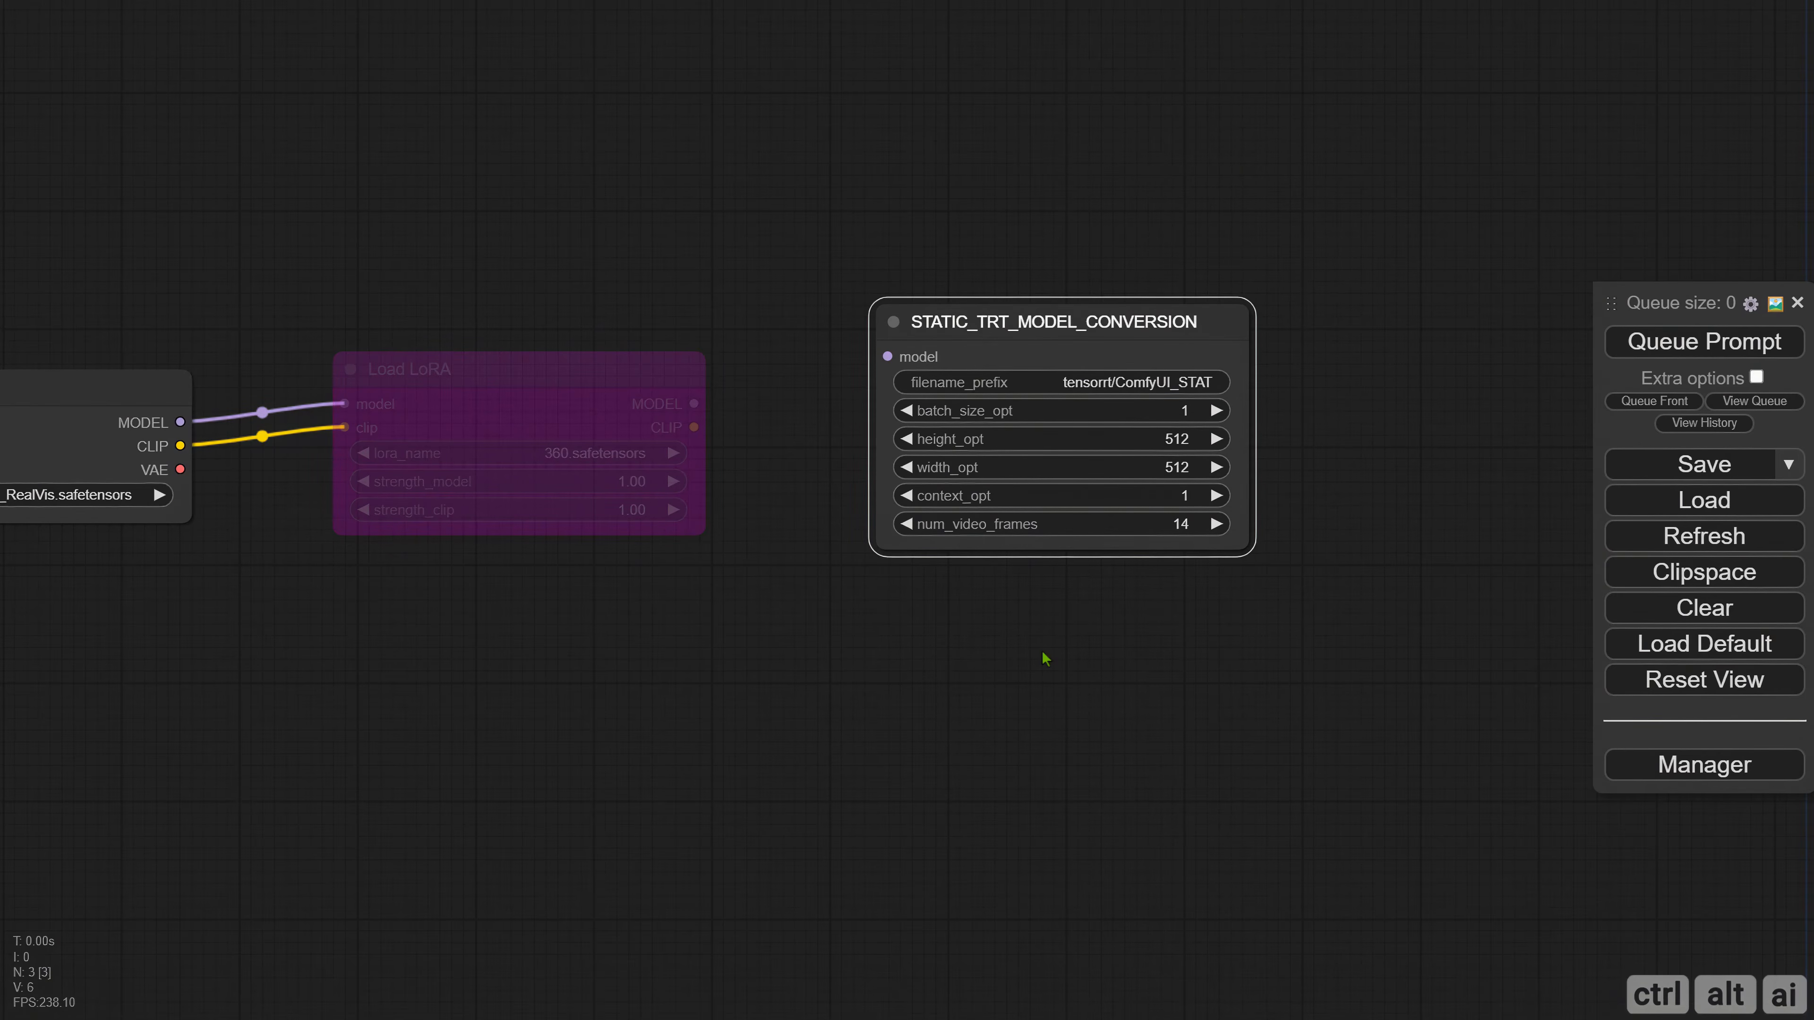
{"action": "left_click_drag", "start_coordinate": [890, 632], "coordinate": [740, 642]}
{"action": "left_click_drag", "start_coordinate": [549, 410], "coordinate": [730, 366]}
{"action": "left_click_drag", "start_coordinate": [866, 659], "coordinate": [772, 658]}
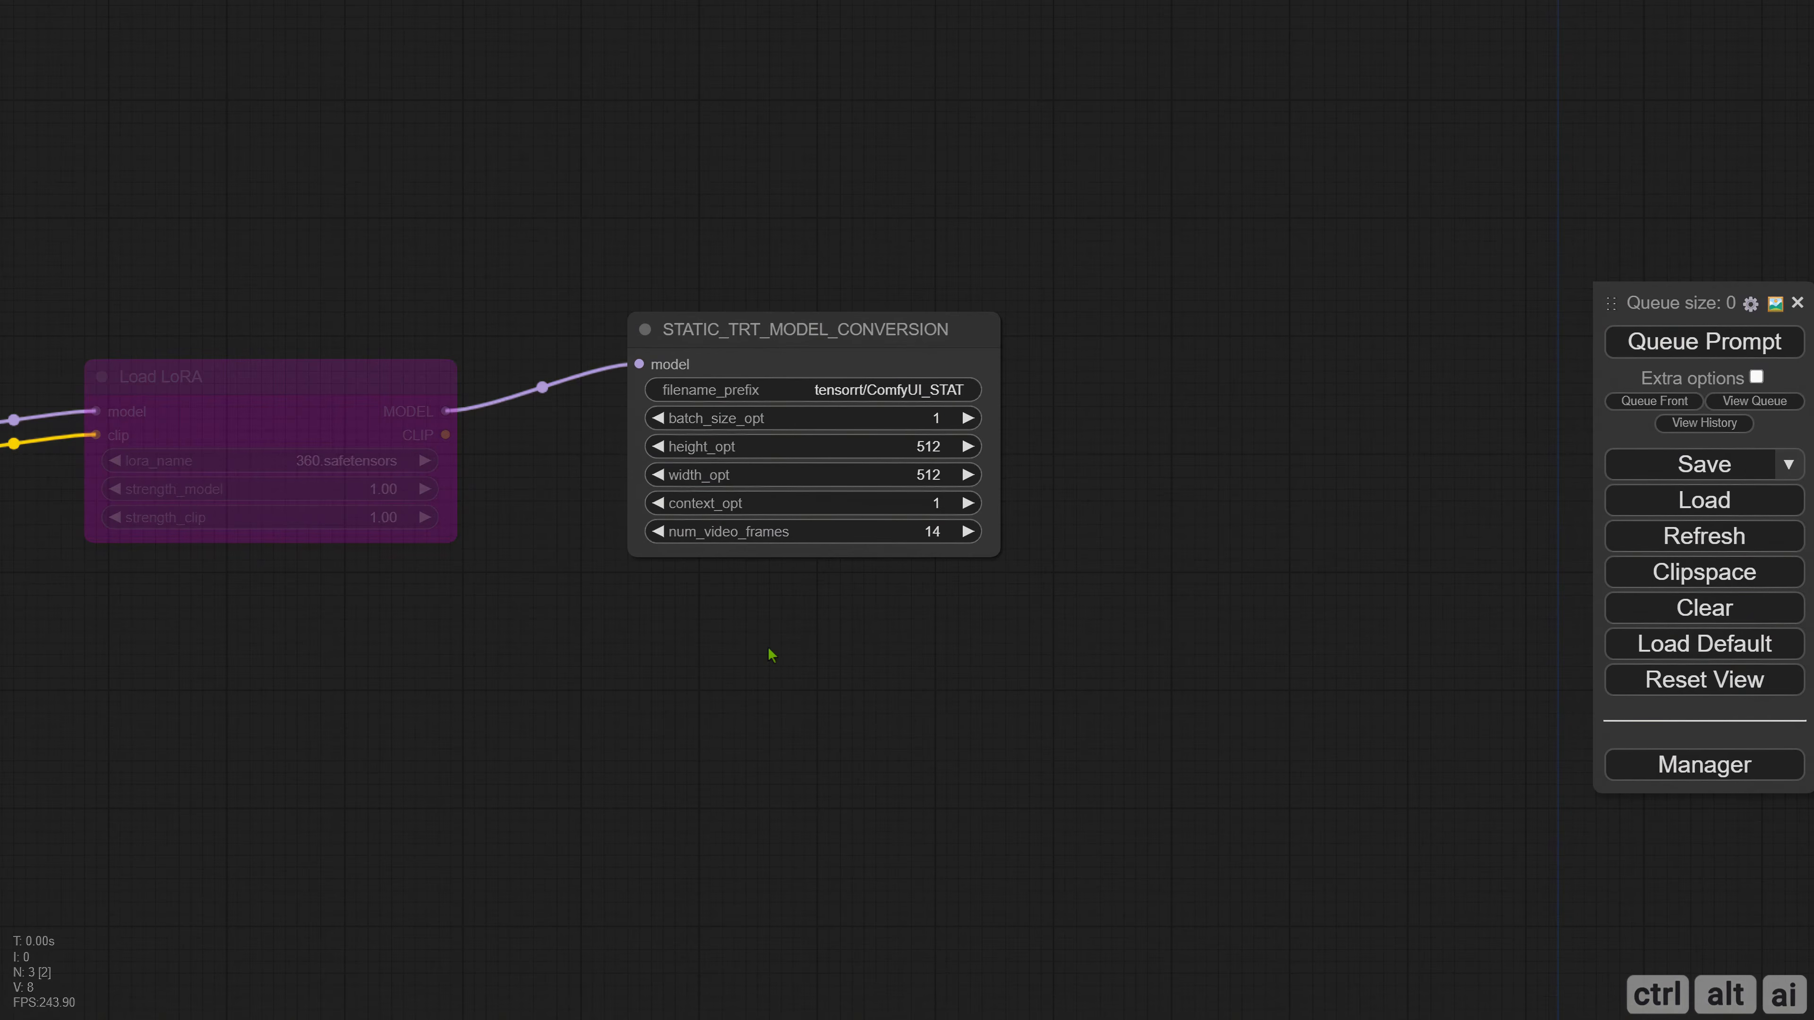
Convert the width_opt and height_opt widgets of the STATIC_TRT_MODEL_CONVERSION node to inputs.
{"action": "right_click", "coordinate": [746, 357]}
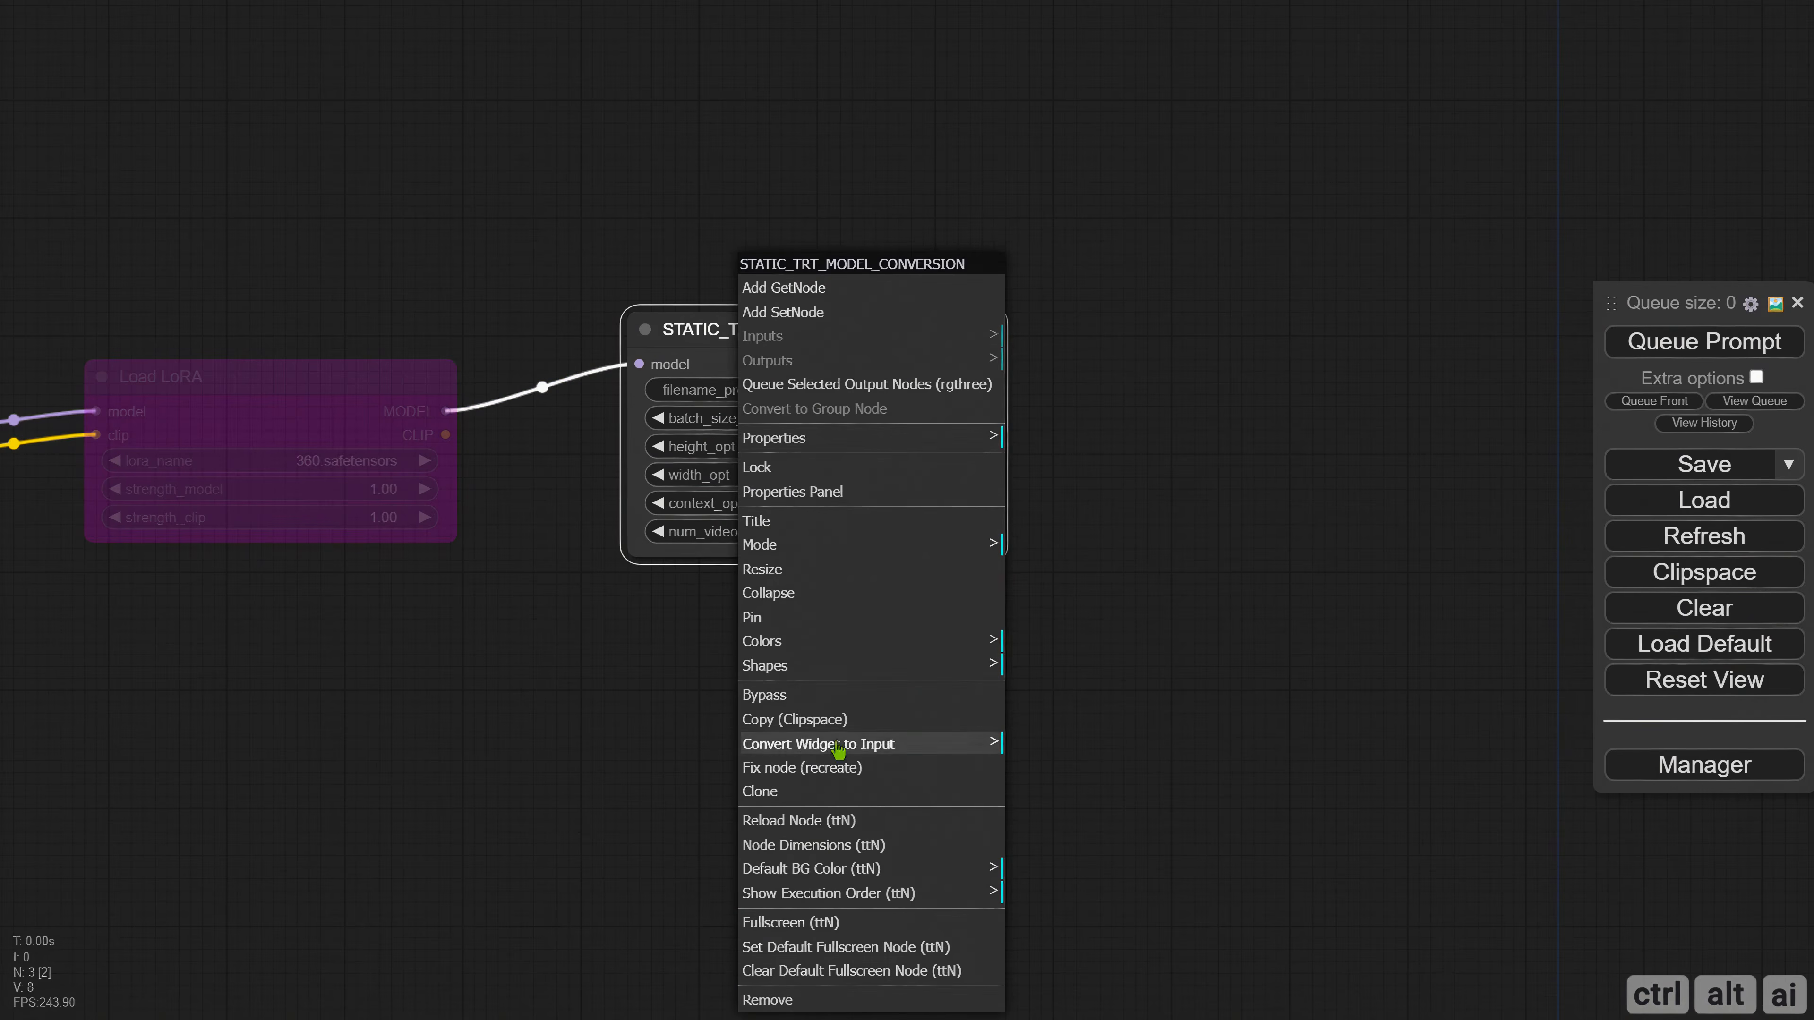
{"action": "left_click", "coordinate": [900, 744]}
{"action": "left_click", "coordinate": [1110, 816]}
{"action": "right_click", "coordinate": [779, 357]}
{"action": "left_click", "coordinate": [929, 723]}
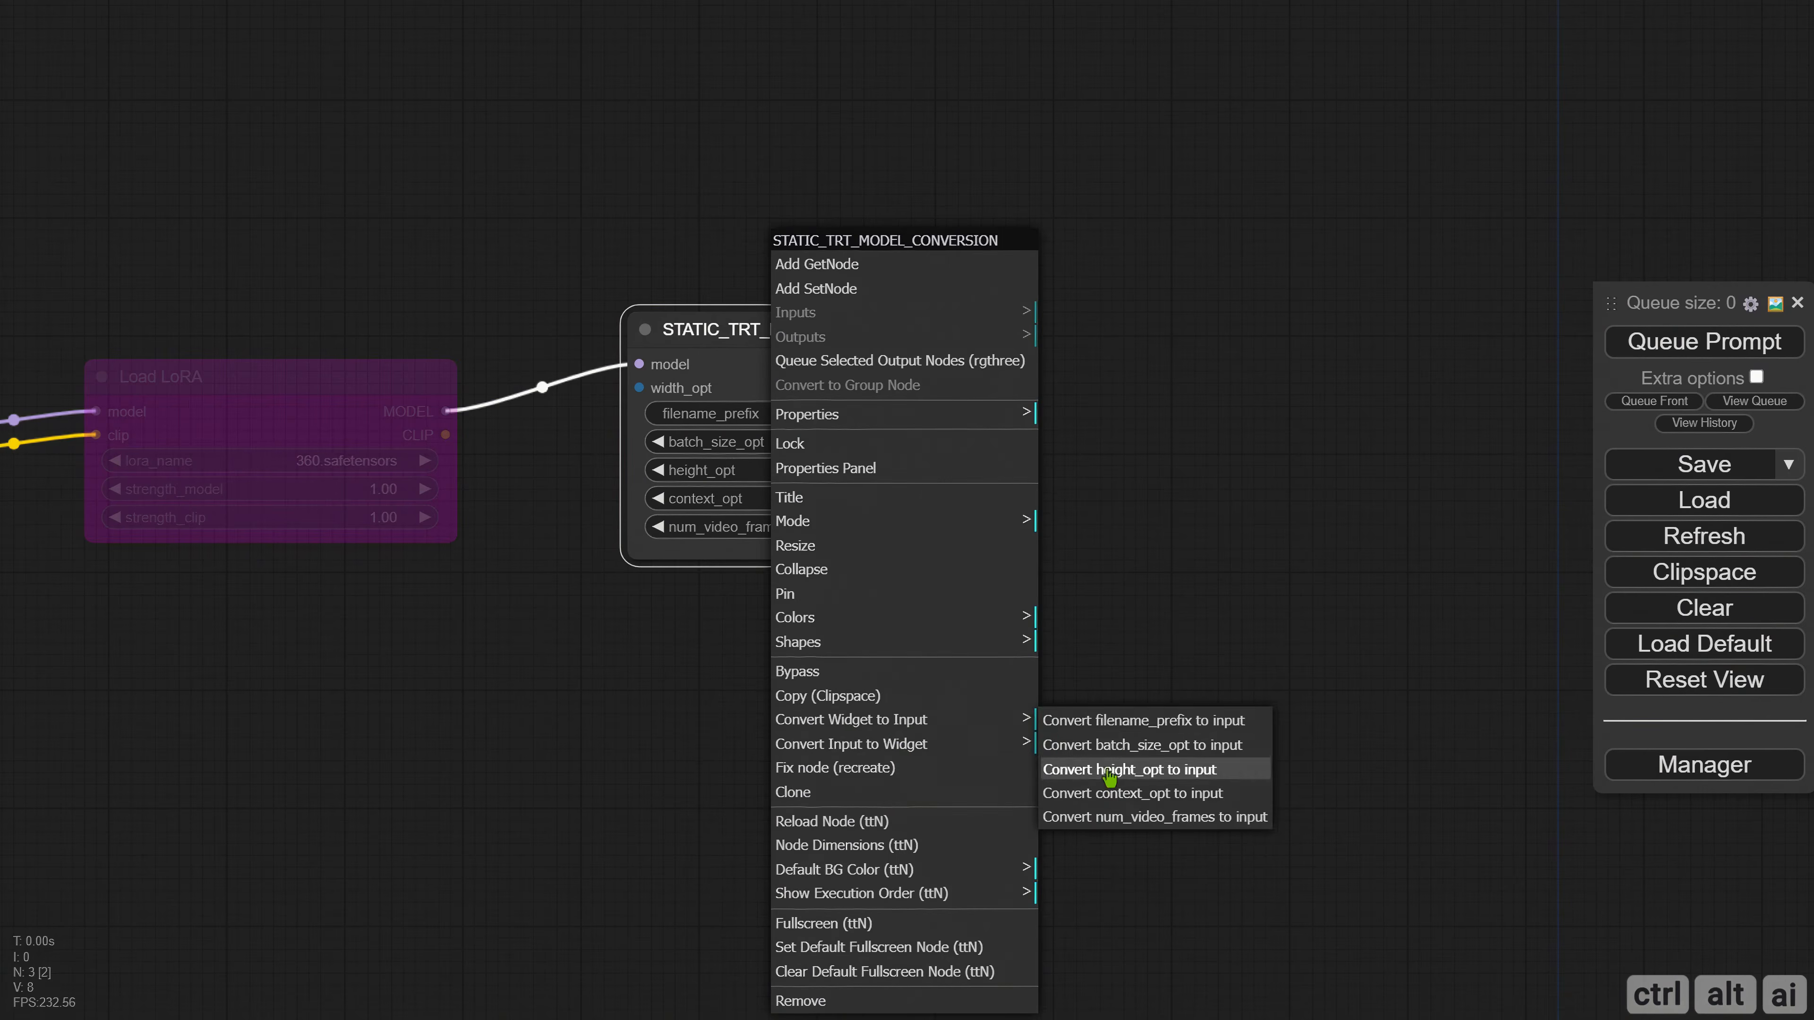
{"action": "left_click", "coordinate": [1106, 772]}
Convert the conversion node's batch_size_opt, num_video_frames and filename_prefix widgets to inputs.
{"action": "right_click", "coordinate": [786, 398]}
{"action": "left_click", "coordinate": [908, 720]}
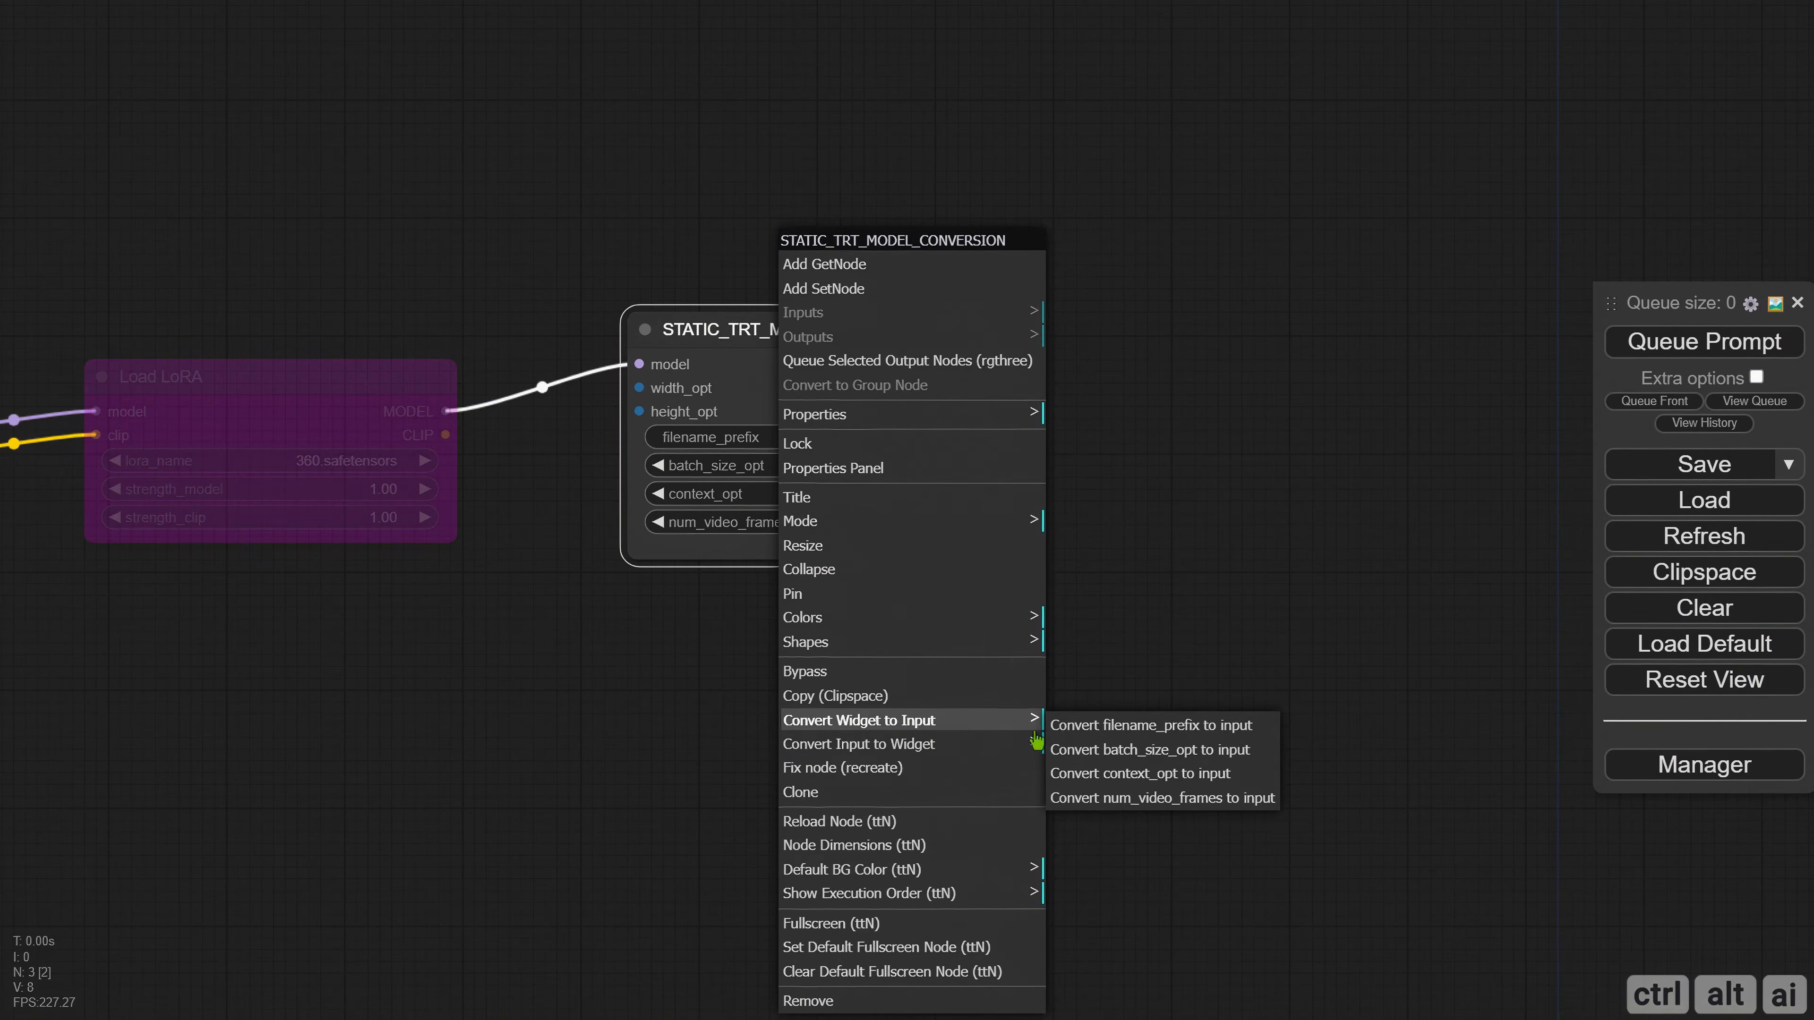
{"action": "left_click", "coordinate": [1152, 752]}
{"action": "right_click", "coordinate": [776, 400]}
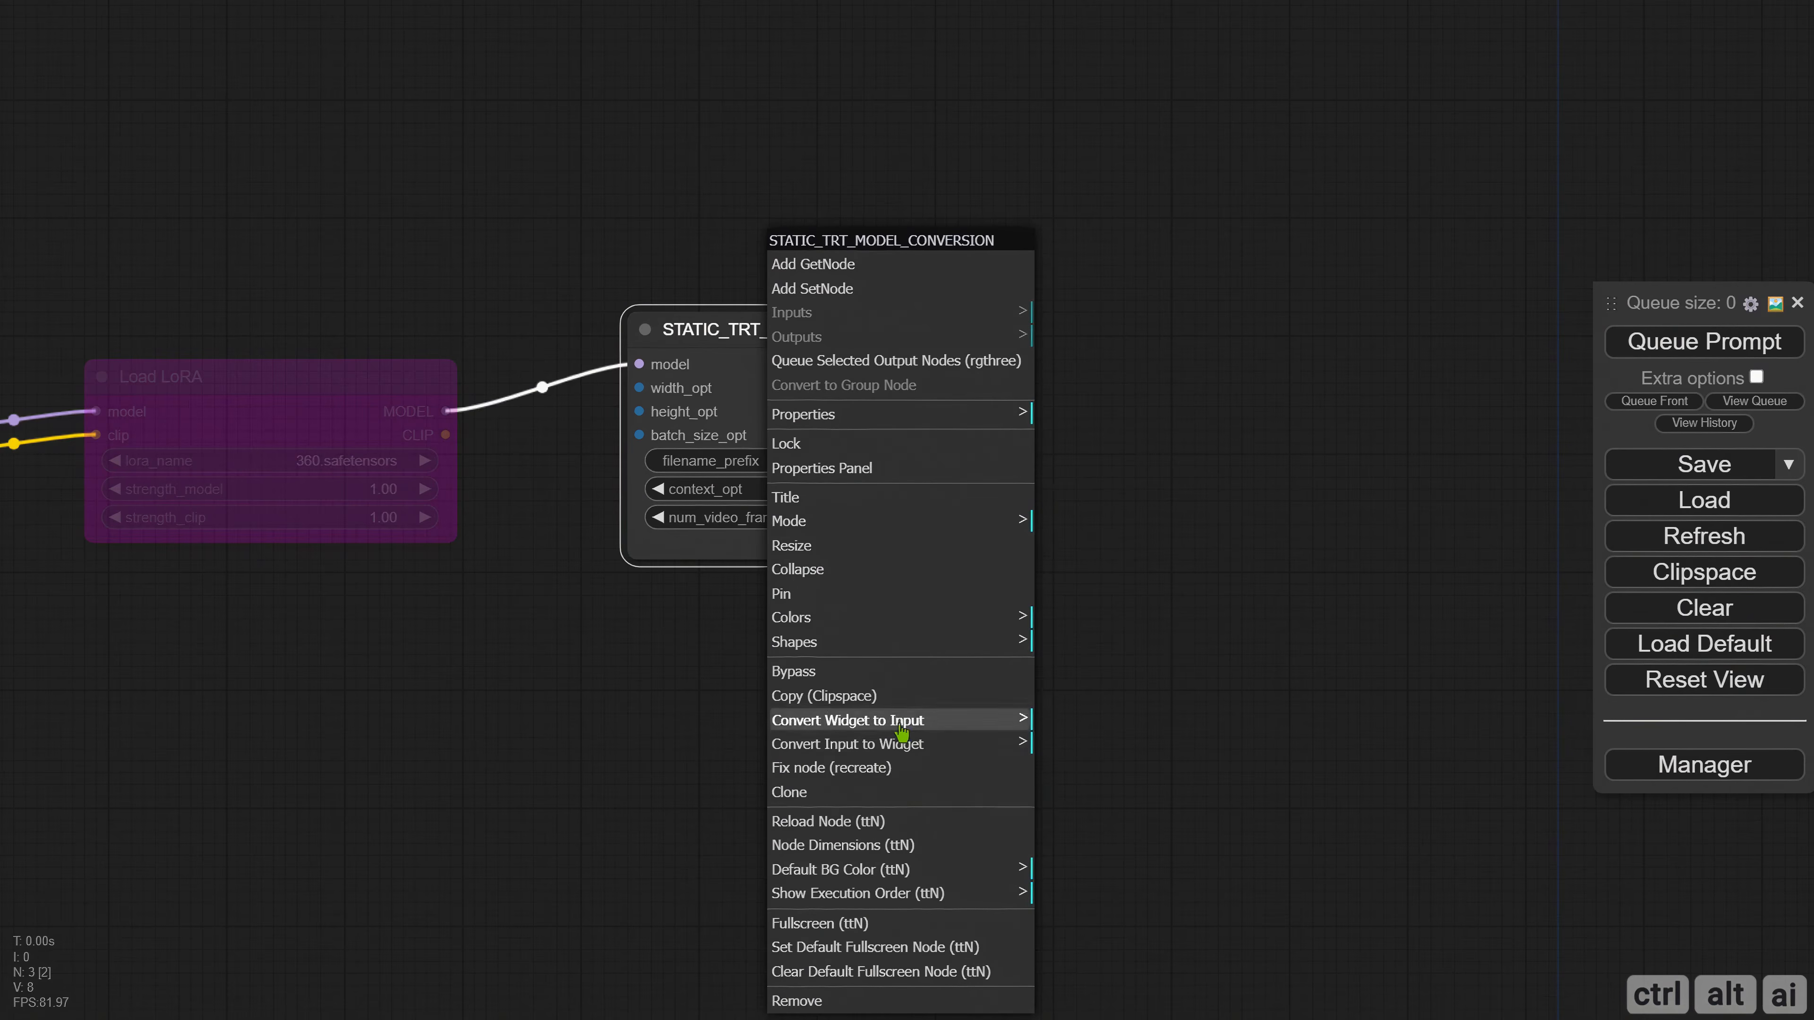
{"action": "left_click", "coordinate": [900, 722]}
{"action": "left_click", "coordinate": [1106, 772]}
{"action": "right_click", "coordinate": [806, 446]}
{"action": "left_click", "coordinate": [960, 722]}
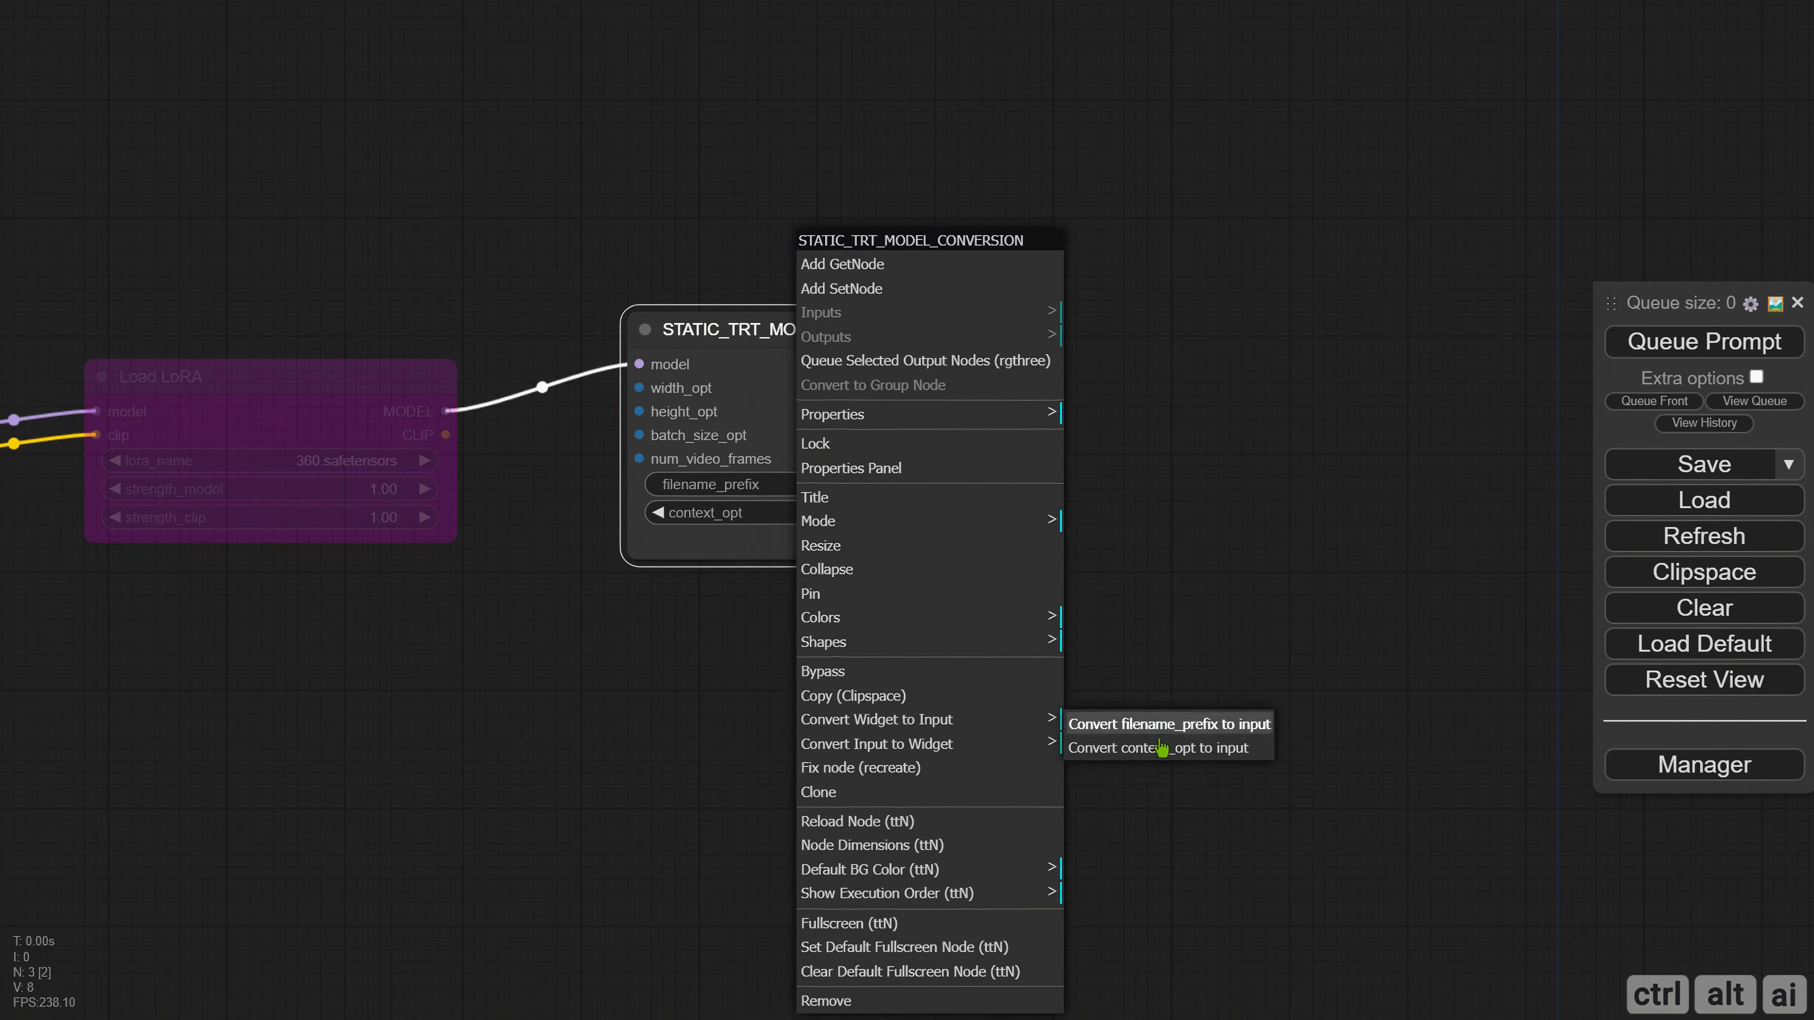
{"action": "left_click", "coordinate": [1164, 724]}
Add a group around the Load Checkpoint and Load LoRA nodes and enlarge its frame.
{"action": "left_click_drag", "start_coordinate": [1115, 454], "coordinate": [1115, 451]}
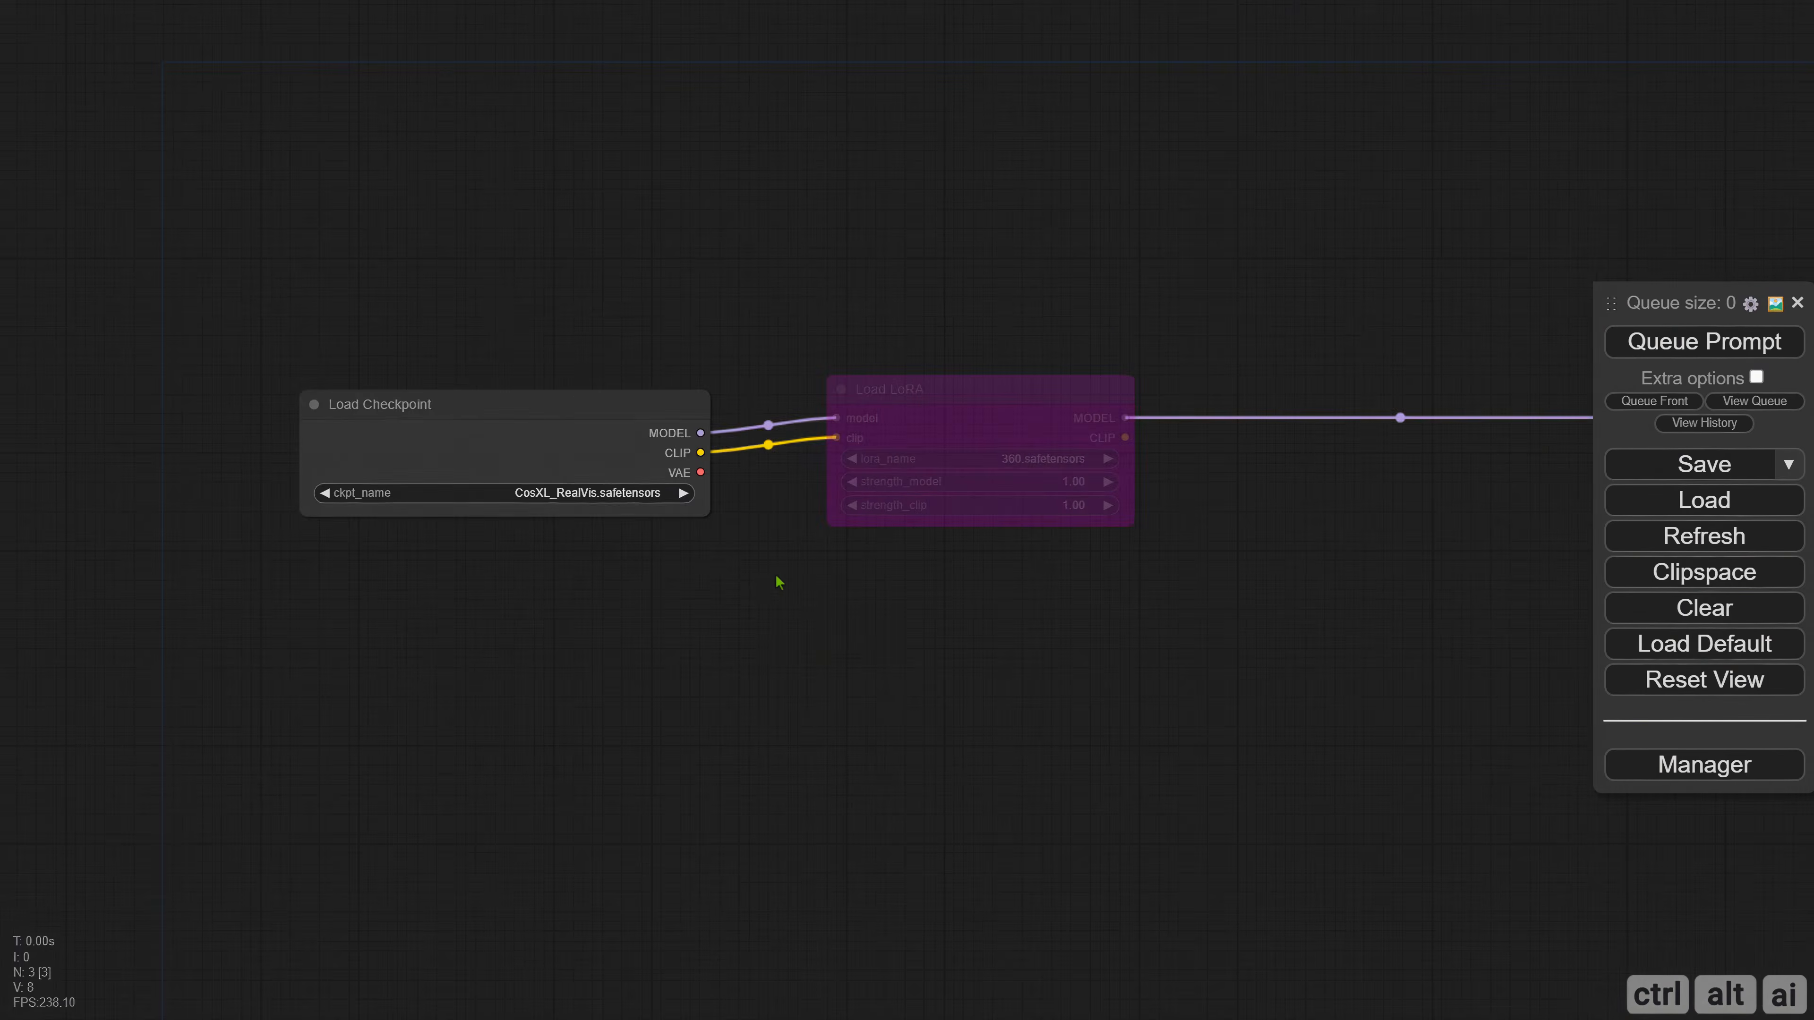
{"action": "left_click_drag", "start_coordinate": [778, 580], "coordinate": [603, 555]}
{"action": "left_click_drag", "start_coordinate": [155, 252], "coordinate": [1000, 543]}
{"action": "right_click", "coordinate": [221, 215]}
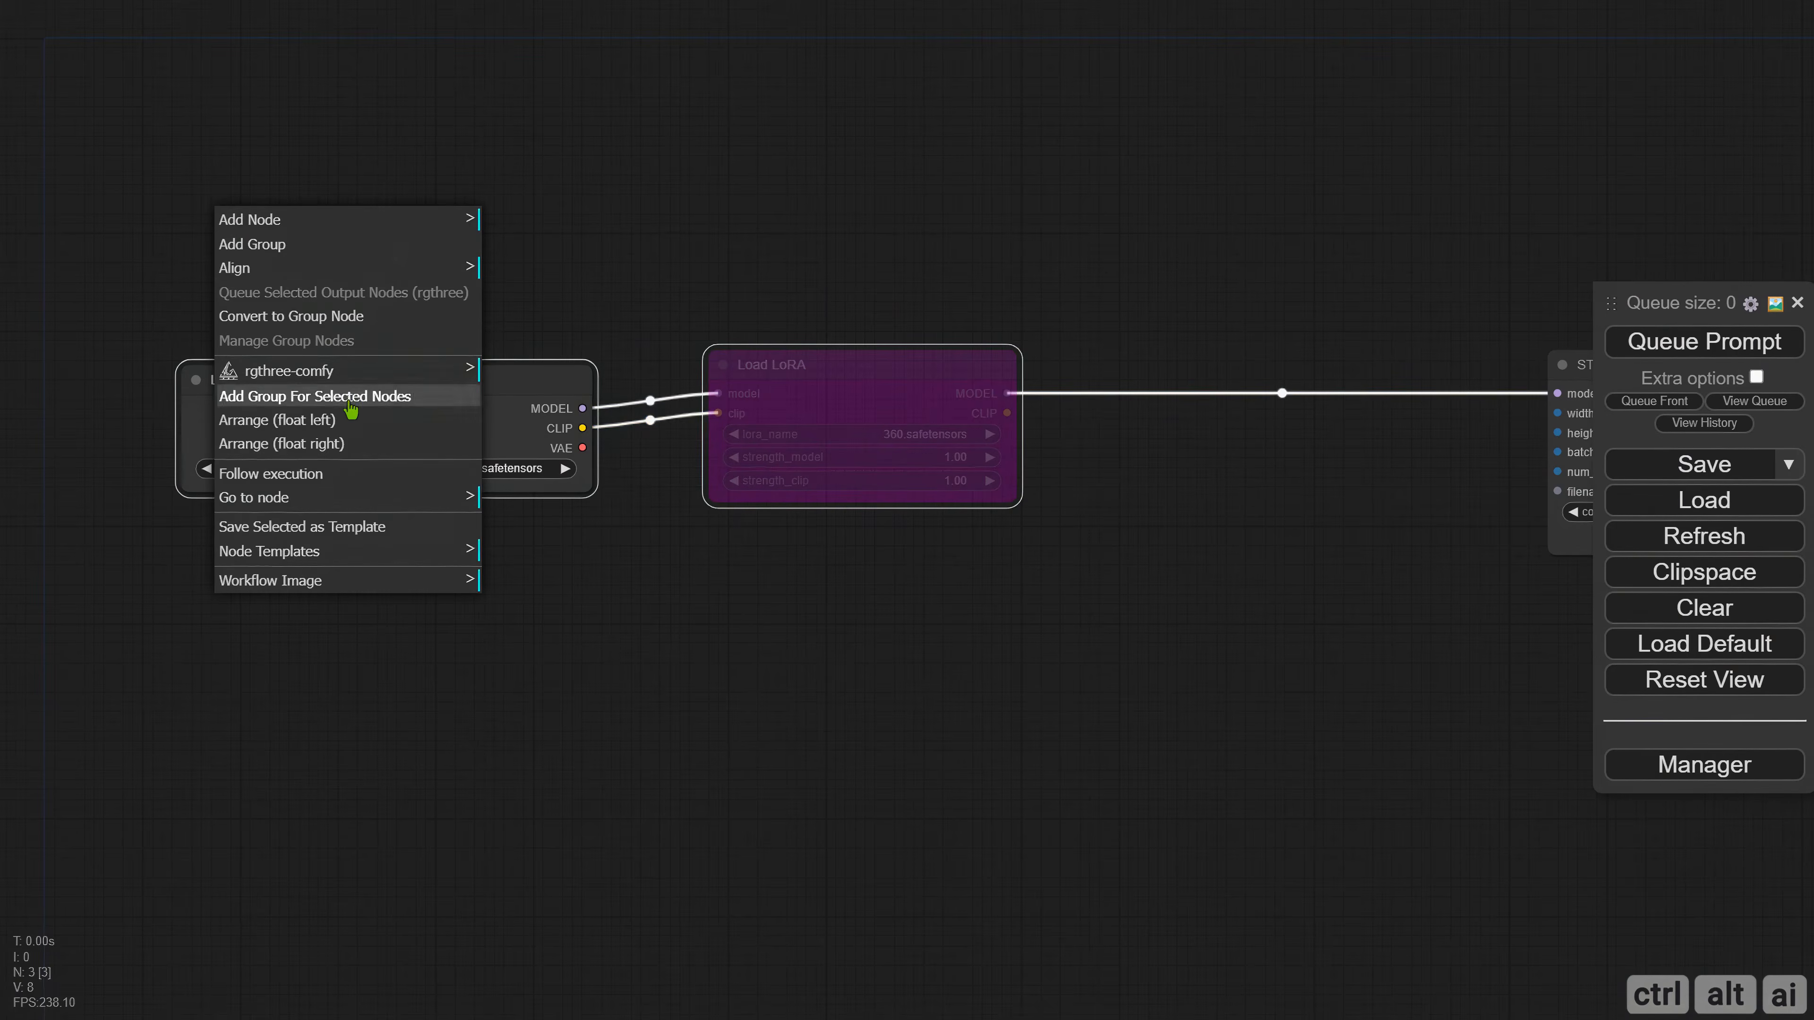
{"action": "left_click", "coordinate": [346, 405]}
{"action": "left_click_drag", "start_coordinate": [374, 319], "coordinate": [438, 419]}
{"action": "left_click_drag", "start_coordinate": [429, 442], "coordinate": [362, 339]}
{"action": "left_click_drag", "start_coordinate": [1015, 537], "coordinate": [1158, 761]}
{"action": "left_click_drag", "start_coordinate": [1054, 586], "coordinate": [207, 390]}
{"action": "left_click_drag", "start_coordinate": [448, 419], "coordinate": [507, 478]}
Title the group around the two loader nodes "Checkpoint & LoRA".
{"action": "left_click", "coordinate": [486, 594]}
{"action": "right_click", "coordinate": [489, 600]}
{"action": "left_click", "coordinate": [400, 875]}
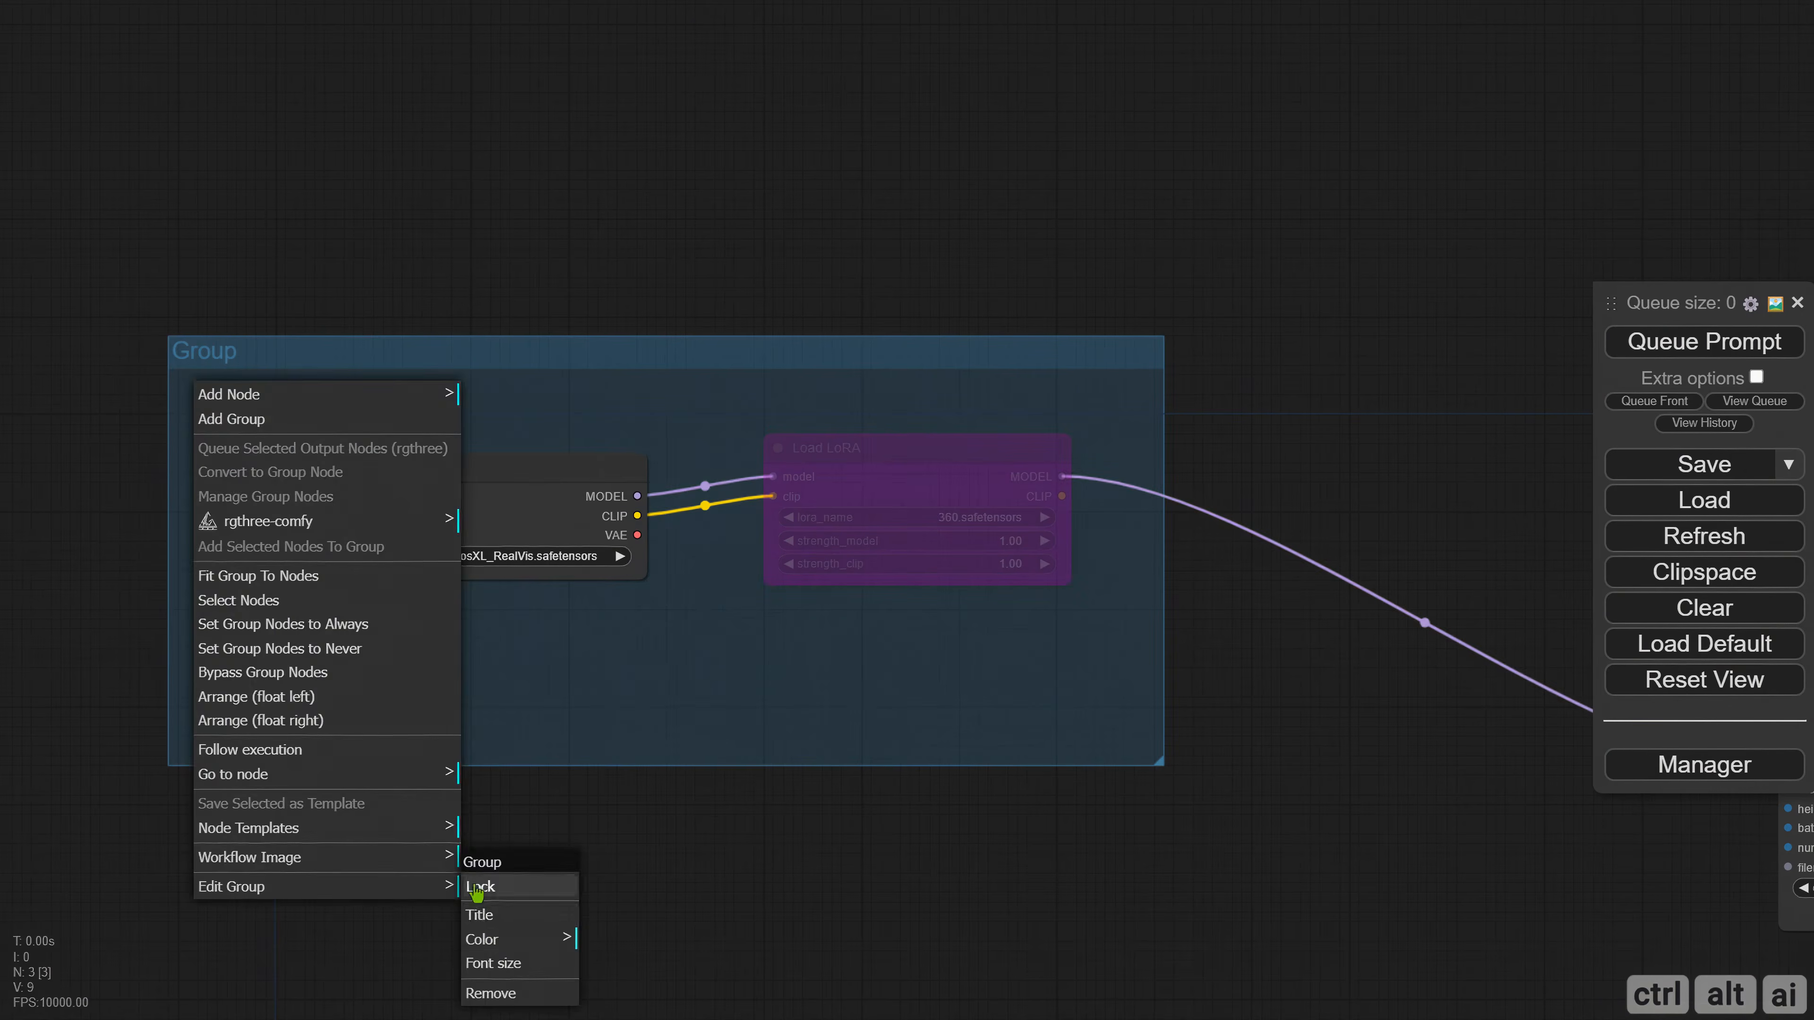
{"action": "left_click", "coordinate": [485, 883]}
{"action": "type", "text": "Checkpoint & LoRA"}
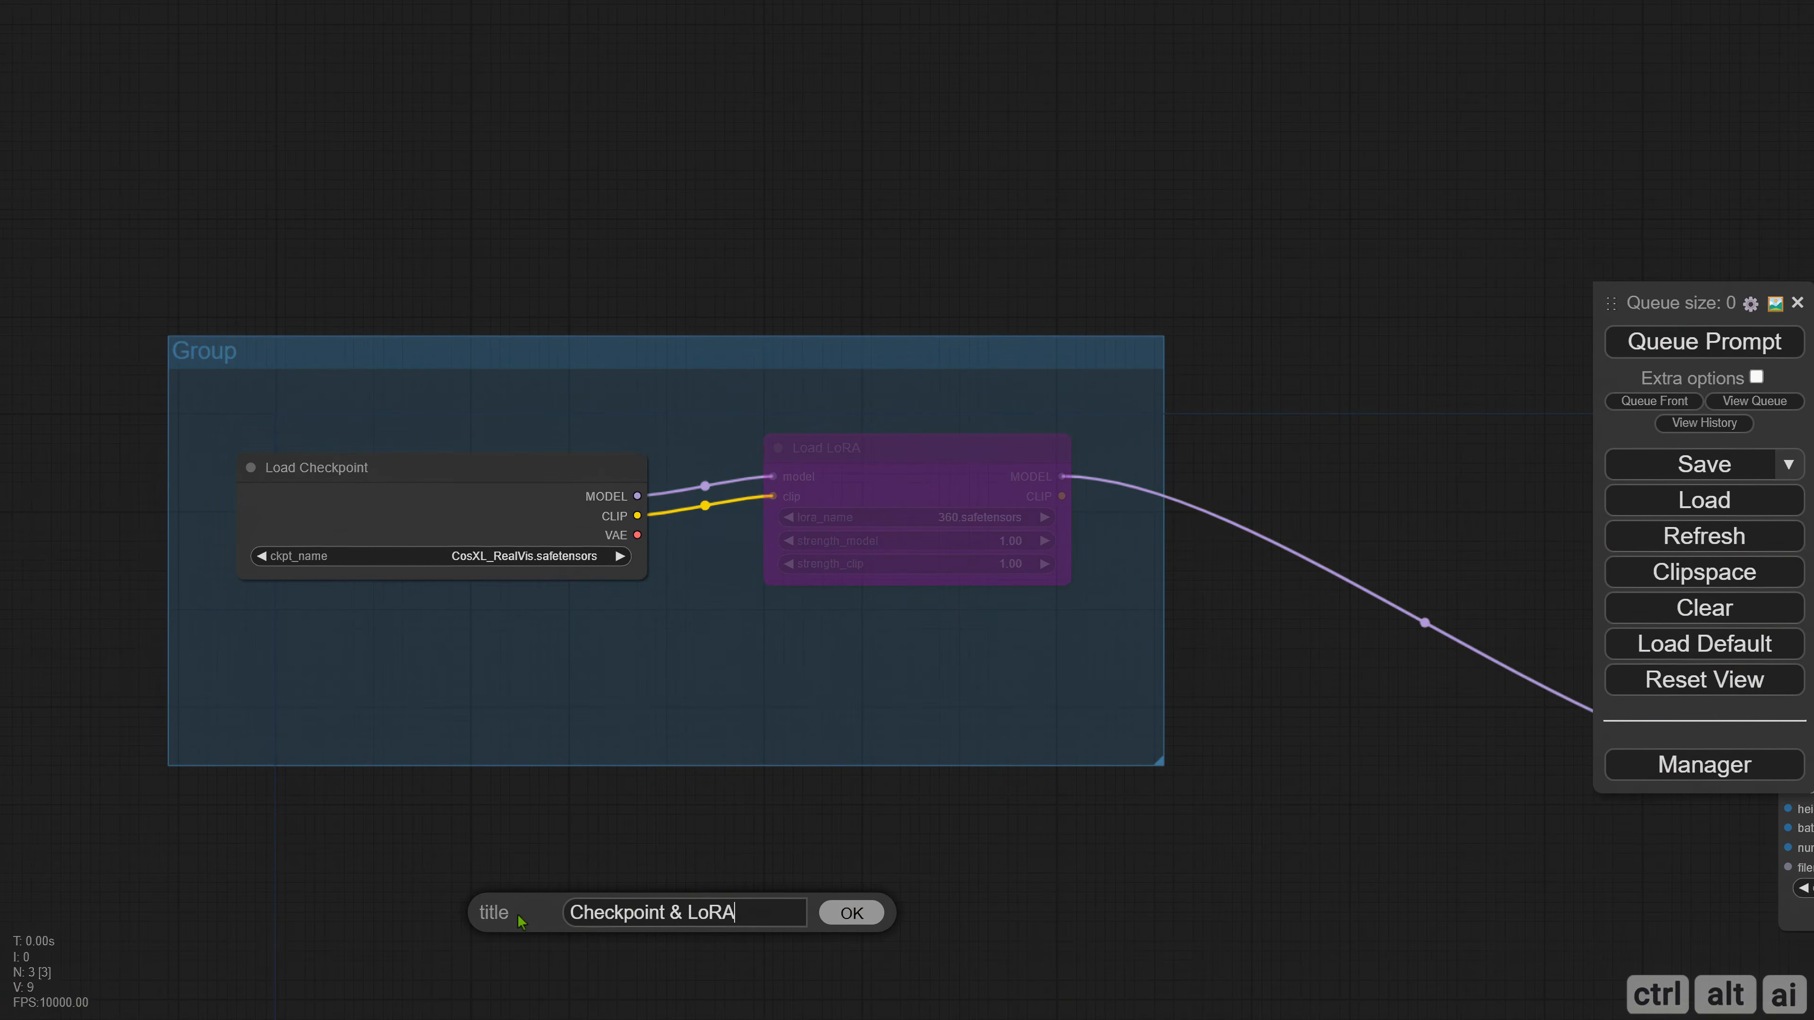
{"action": "key", "text": "Return"}
Add a ComfyMath IntToNumber conversion node below the group and place a copy of it underneath.
{"action": "left_click_drag", "start_coordinate": [1118, 970], "coordinate": [418, 569]}
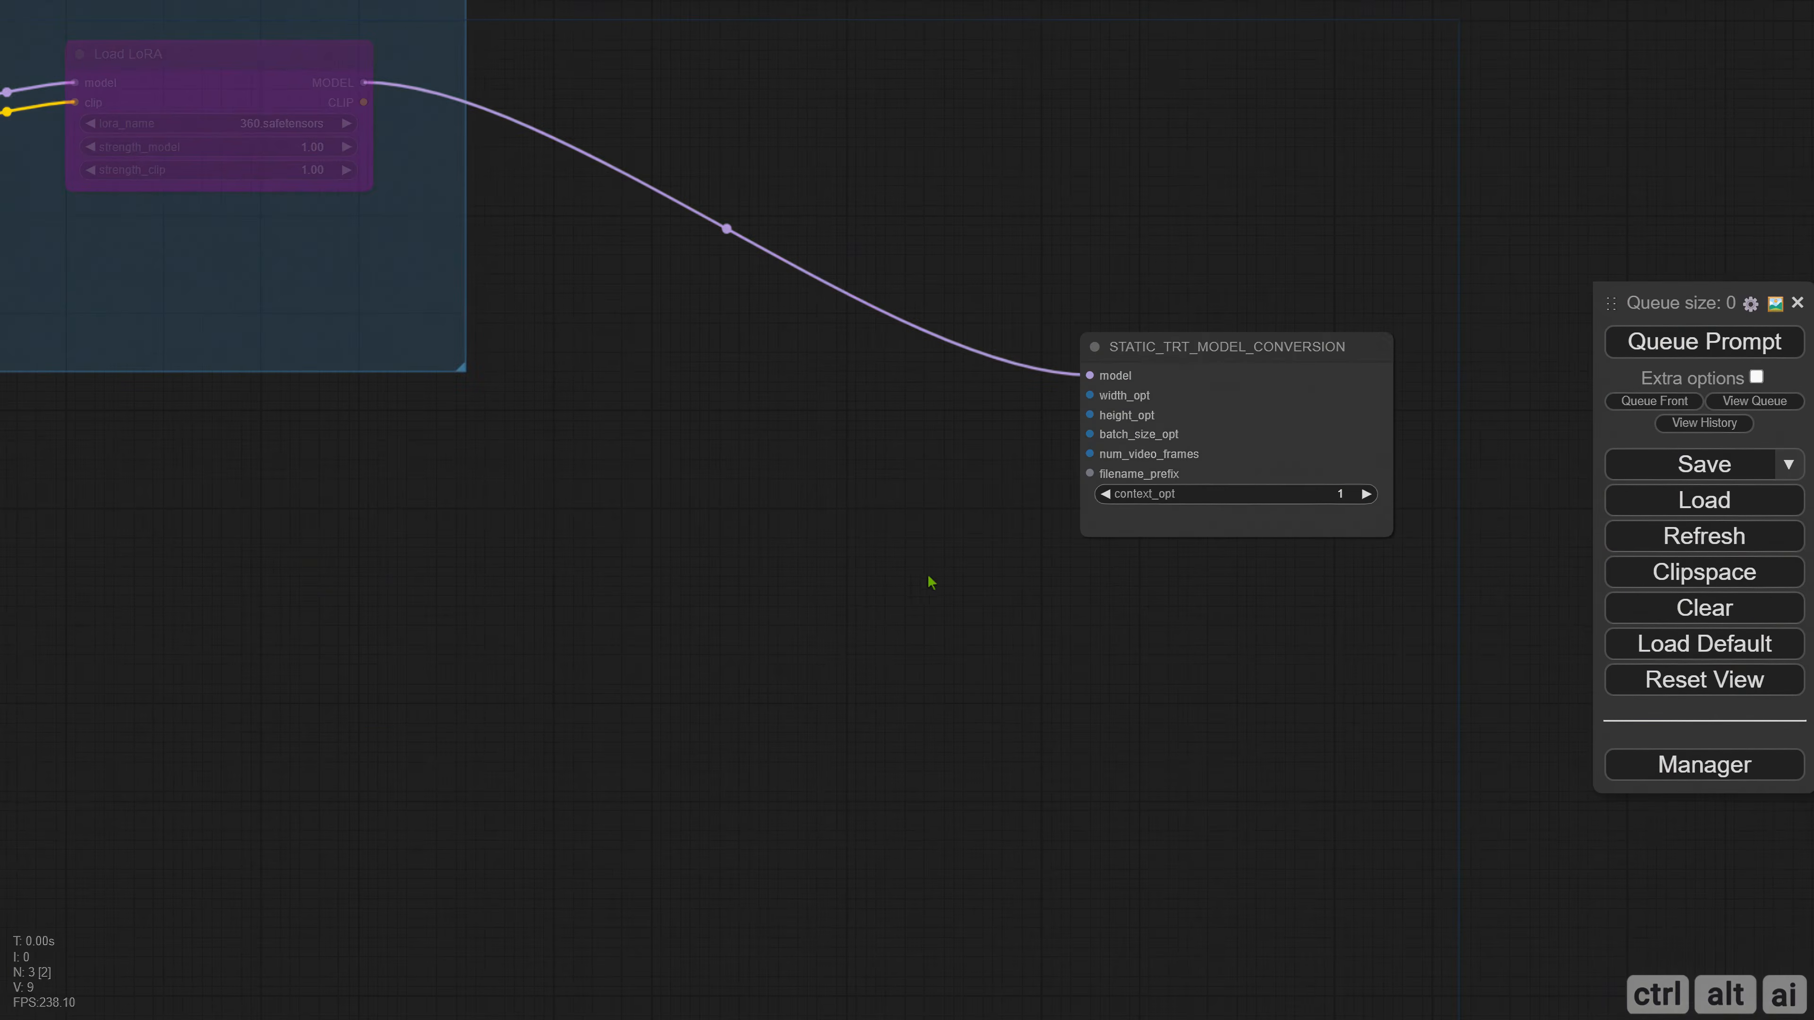
{"action": "scroll", "coordinate": [385, 555], "scroll_direction": "up", "scroll_amount": 2}
{"action": "right_click", "coordinate": [281, 477]}
{"action": "left_click", "coordinate": [307, 481]}
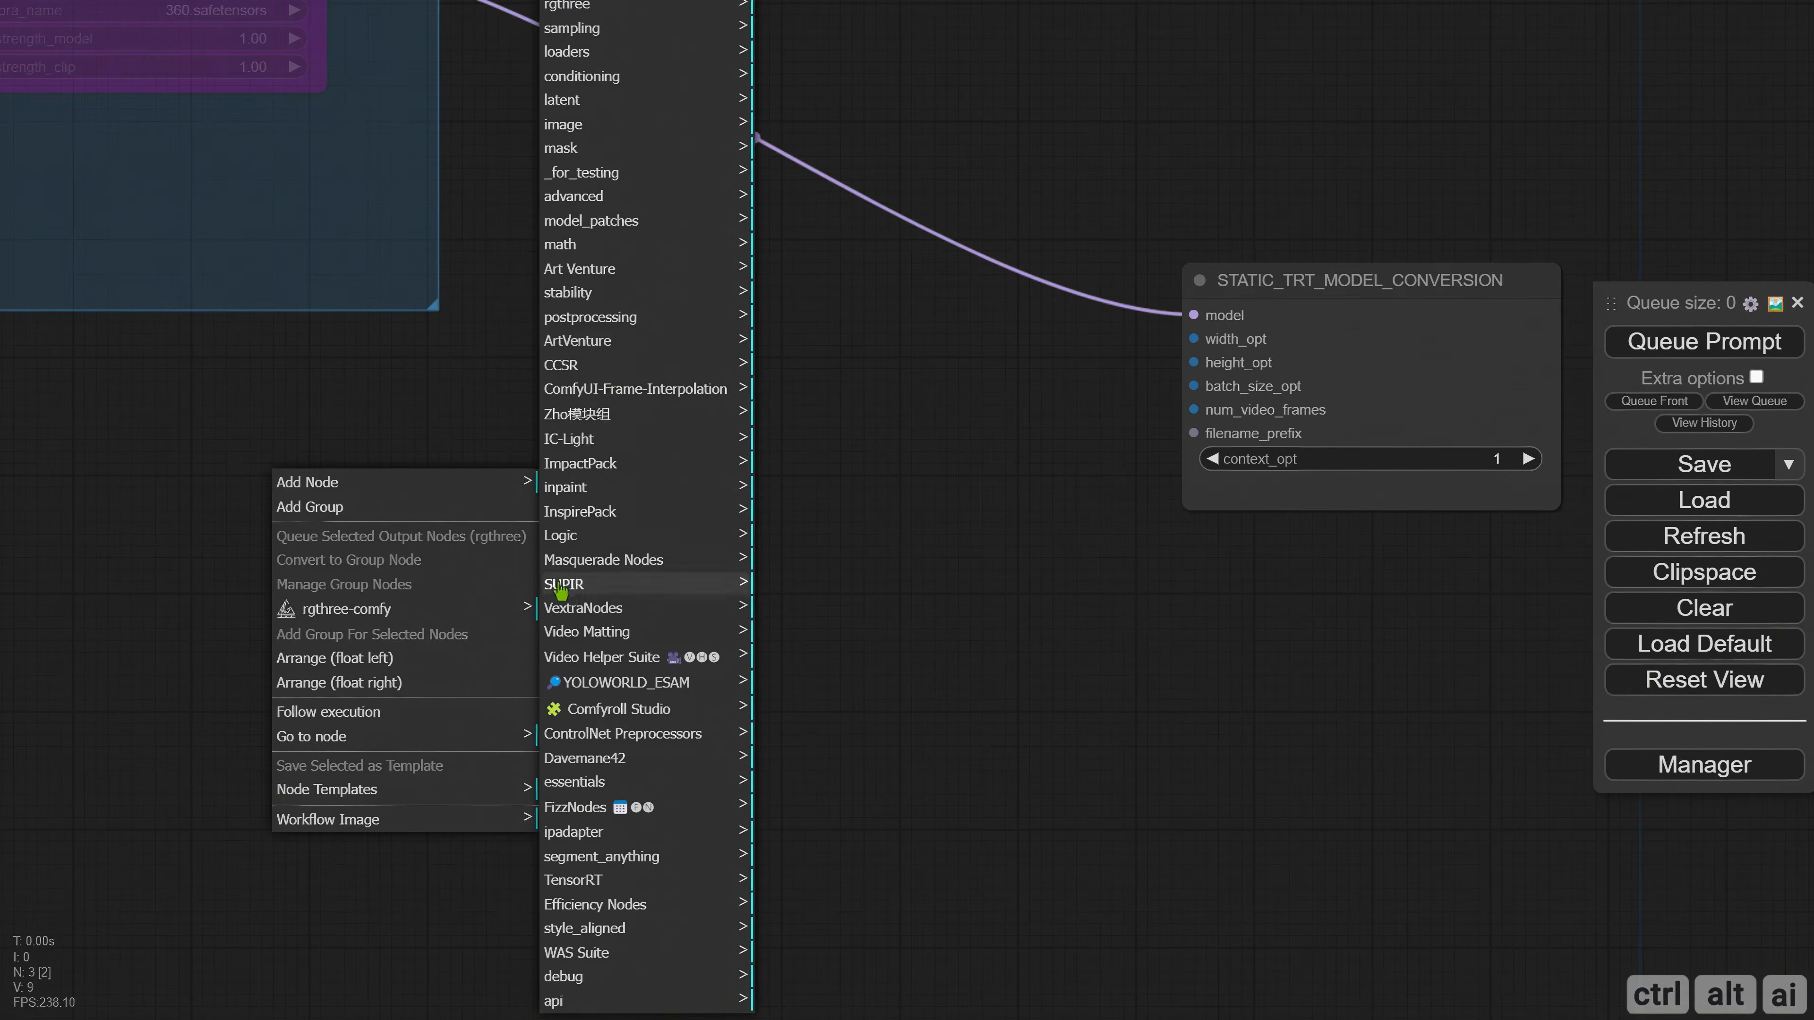
{"action": "left_click", "coordinate": [590, 247]}
{"action": "left_click", "coordinate": [793, 485]}
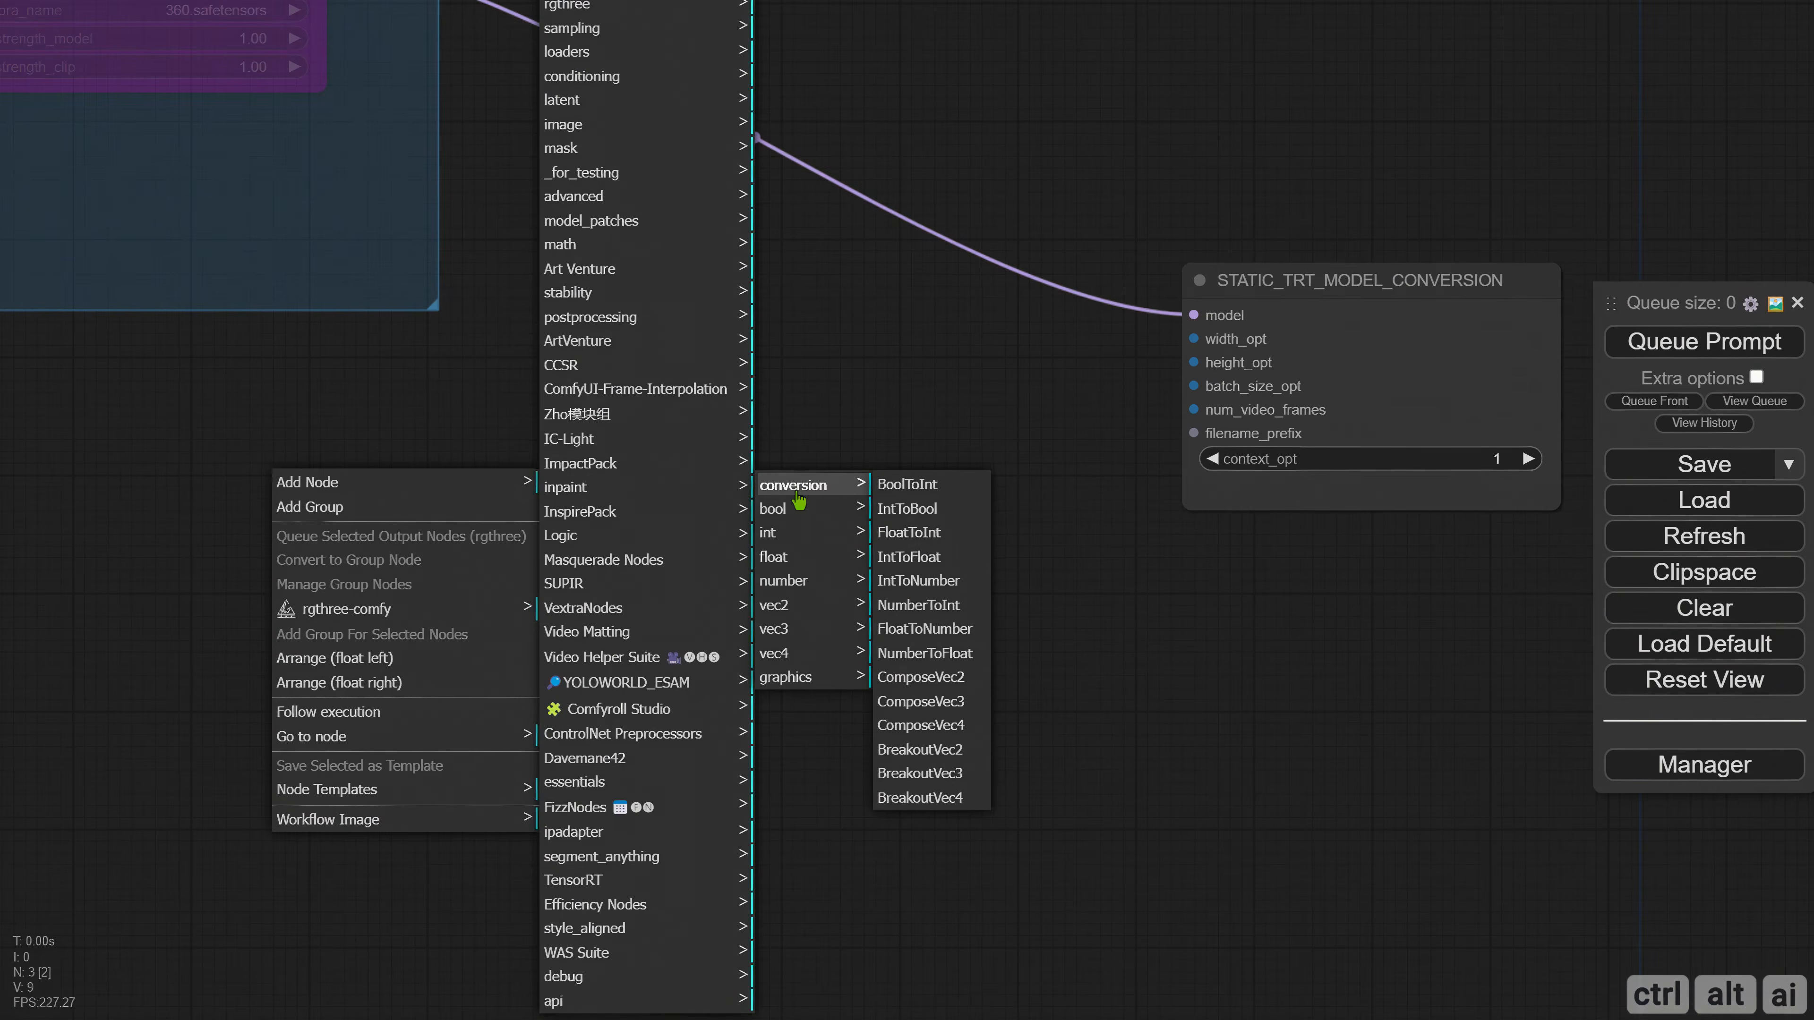
{"action": "left_click", "coordinate": [921, 582]}
{"action": "left_click_drag", "start_coordinate": [545, 477], "coordinate": [463, 461]}
{"action": "mouse_move", "coordinate": [297, 465]}
{"action": "left_mouse_down", "text": "alt"}
{"action": "mouse_move", "coordinate": [276, 625]}
{"action": "mouse_move", "coordinate": [292, 620]}
{"action": "left_mouse_up", "text": "alt"}
Set the upper IntToNumber node's value to 512 and the lower one's to 768.
{"action": "left_click", "coordinate": [494, 506]}
{"action": "type", "text": "512"}
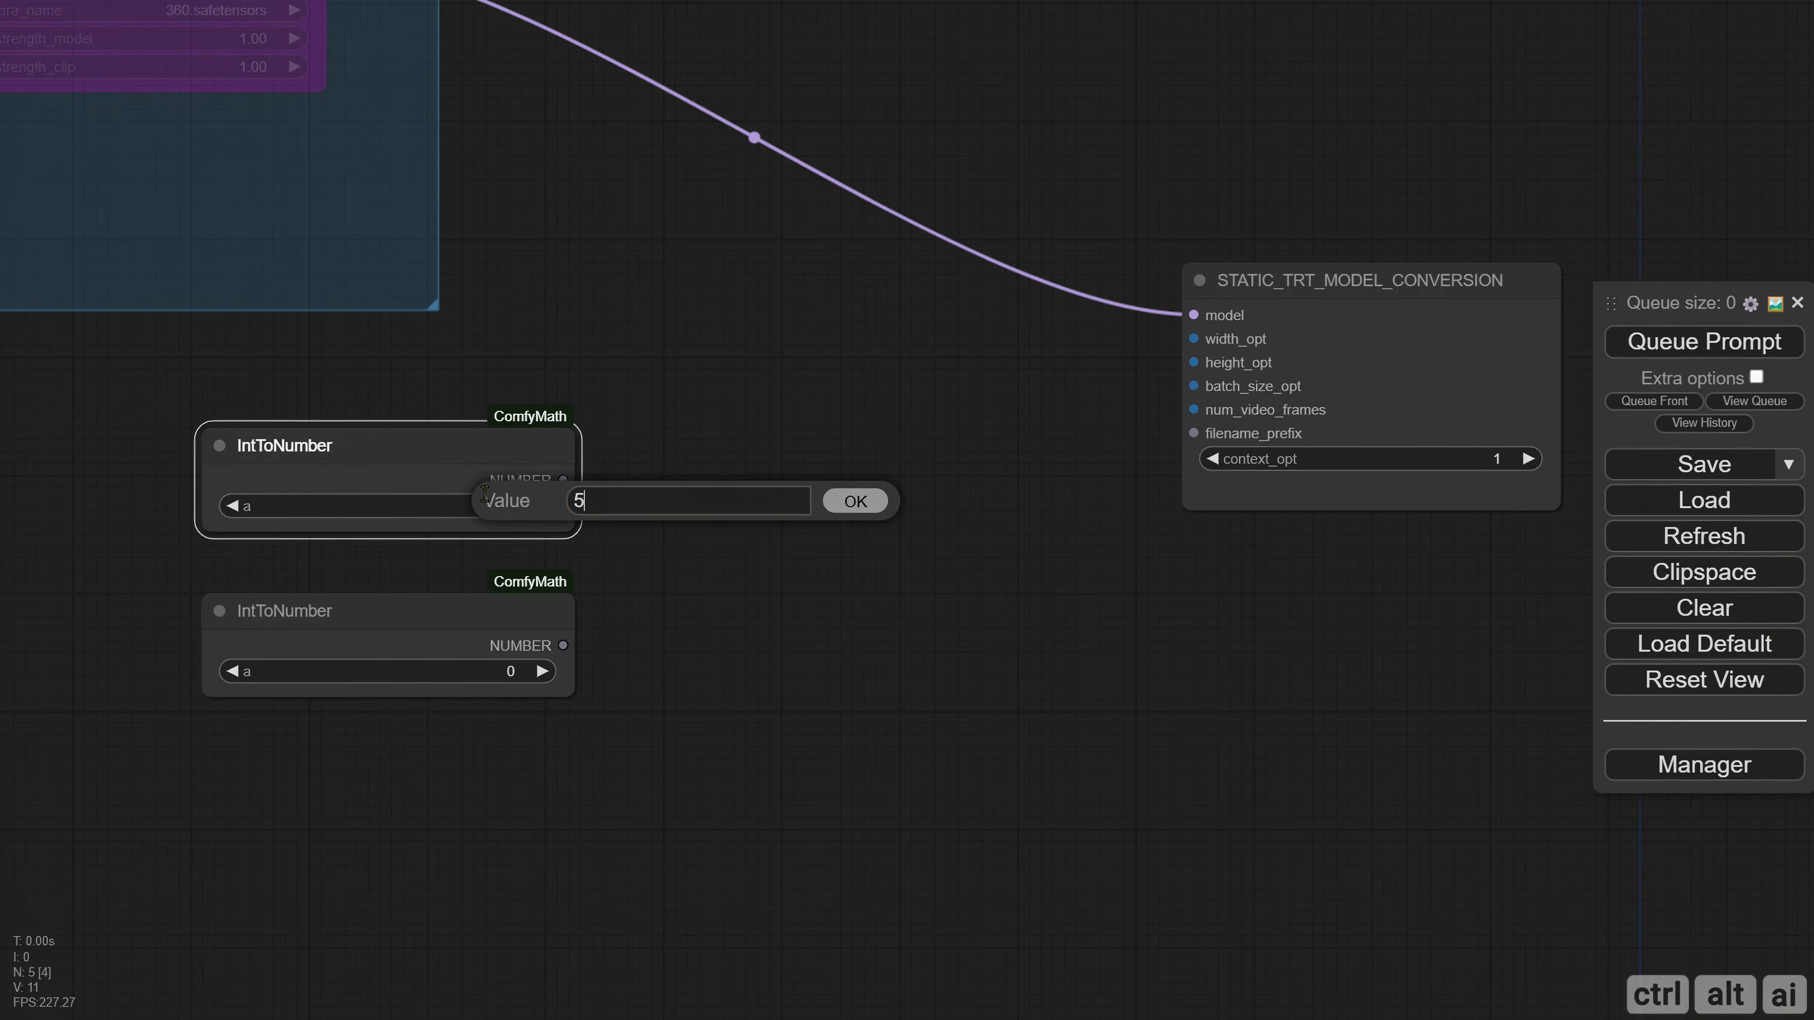
{"action": "key", "text": "Return"}
{"action": "left_click", "coordinate": [509, 672]}
{"action": "type", "text": "768"}
{"action": "key", "text": "Return"}
Move the STATIC_TRT_MODEL_CONVERSION node farther right and add a Number Input Switch node beside the IntToNumber nodes.
{"action": "left_click_drag", "start_coordinate": [893, 506], "coordinate": [678, 509]}
{"action": "left_click_drag", "start_coordinate": [1071, 355], "coordinate": [1376, 320]}
{"action": "double_click", "coordinate": [587, 386]}
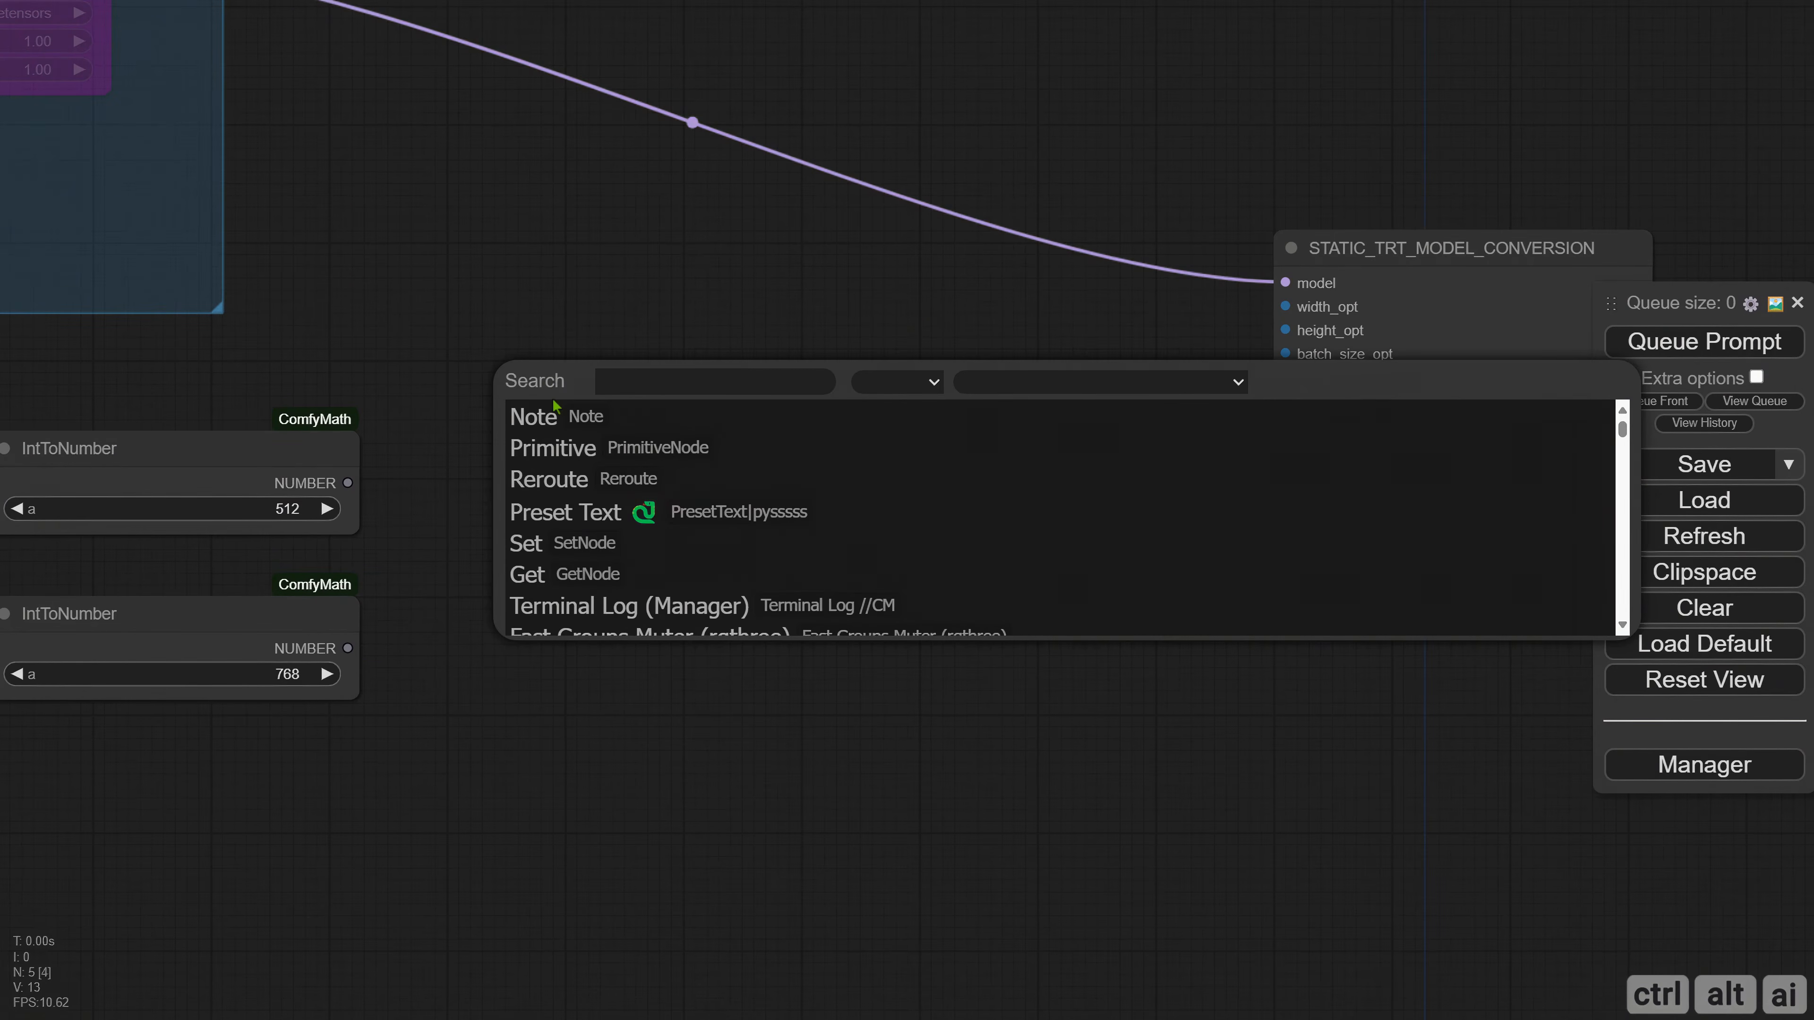
{"action": "type", "text": "number in"}
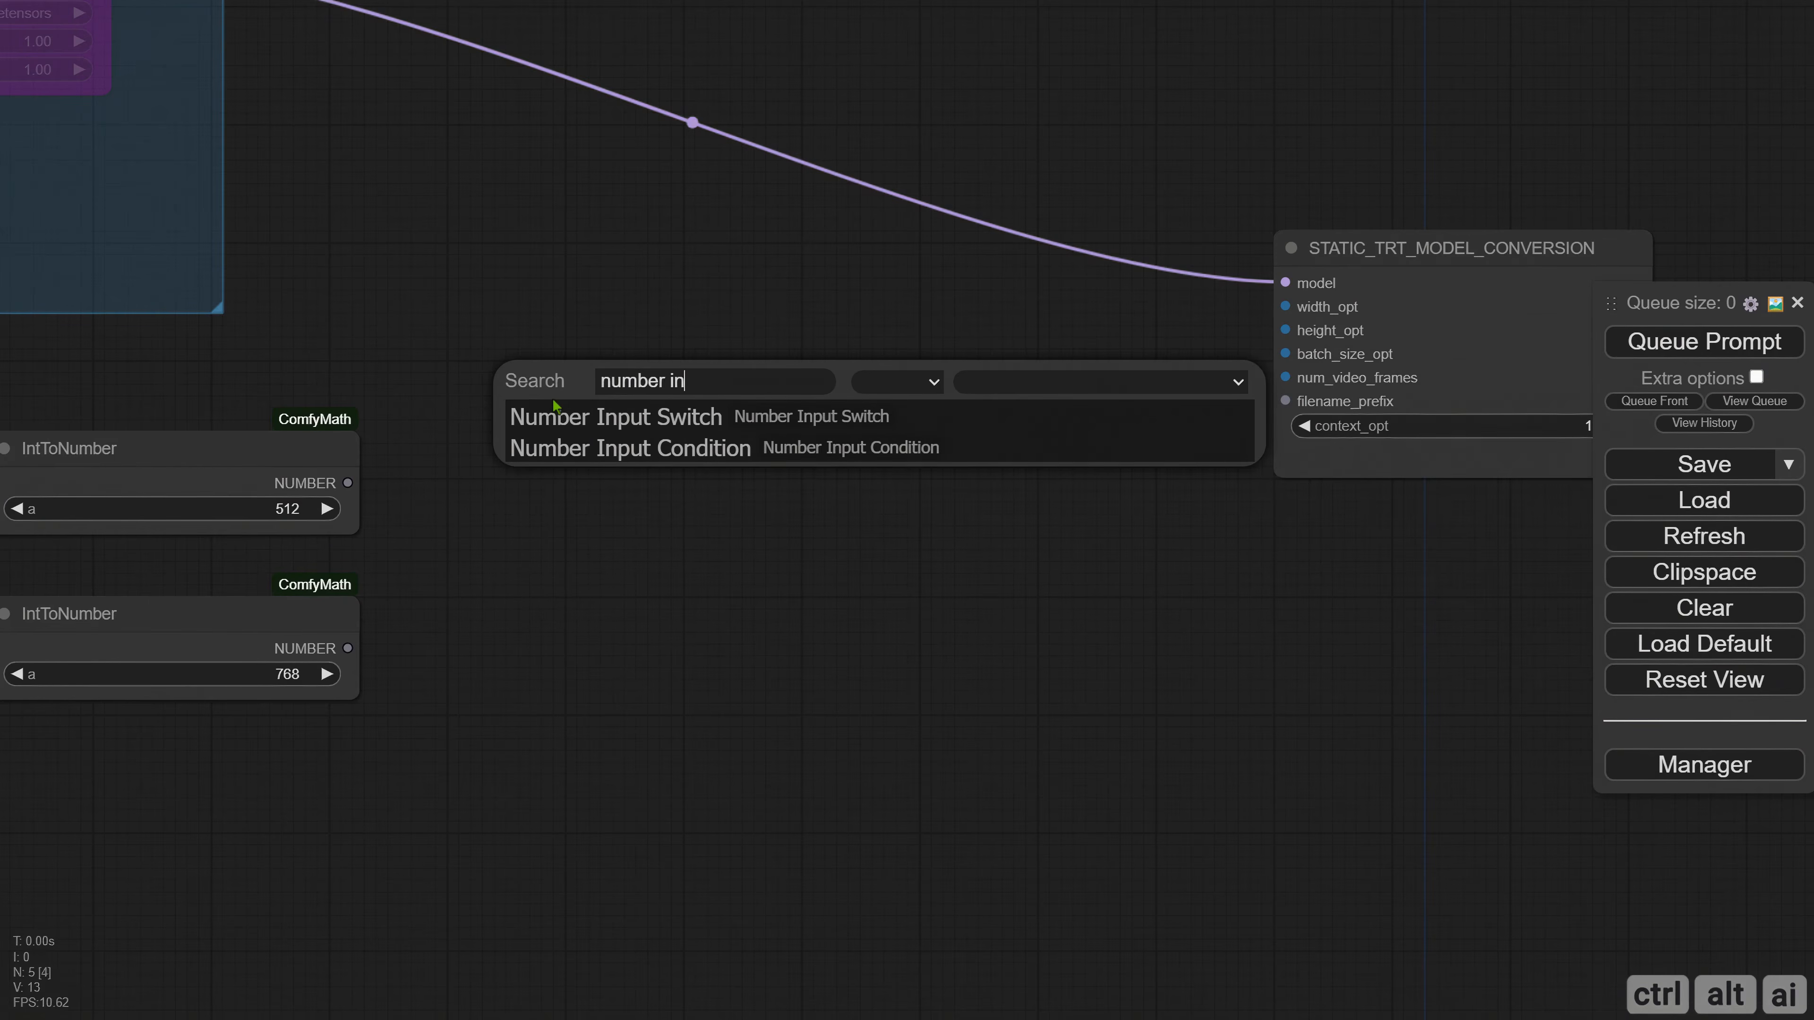
{"action": "left_click", "coordinate": [618, 422]}
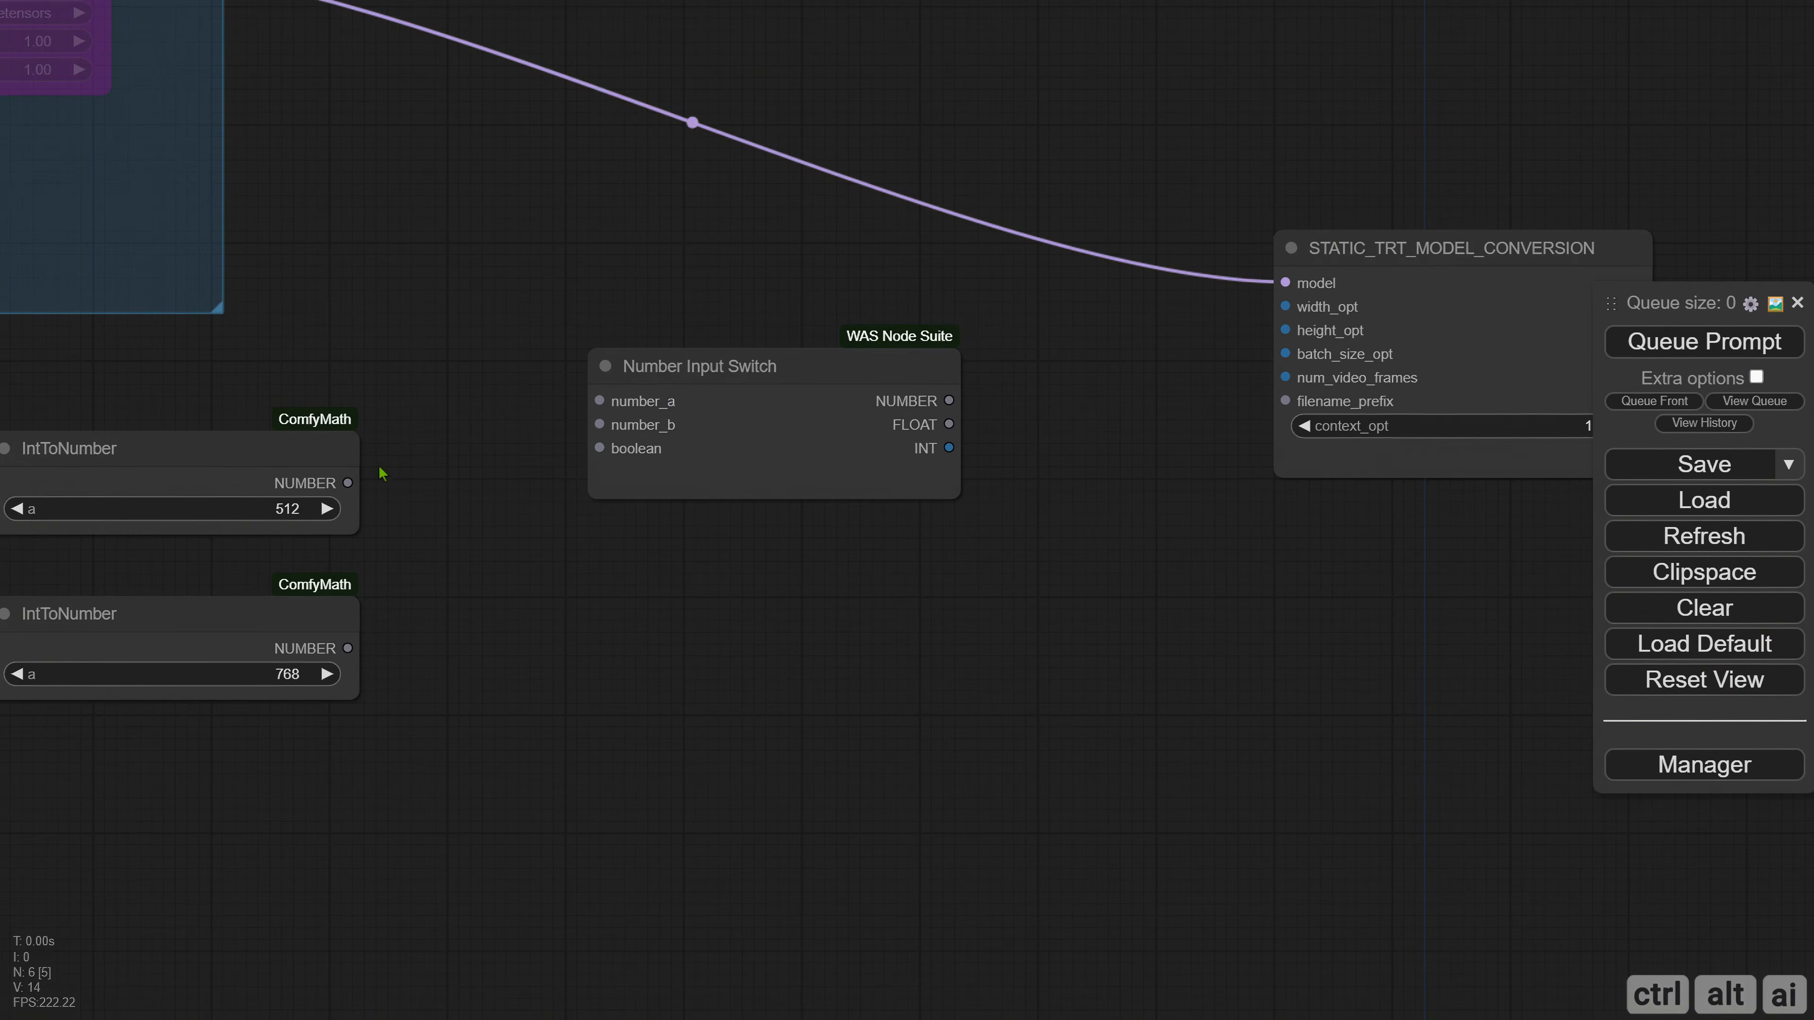
Connect the 512 and 768 IntToNumber nodes to the Number Input Switch's number_a and number_b inputs.
{"action": "left_click_drag", "start_coordinate": [347, 483], "coordinate": [599, 401]}
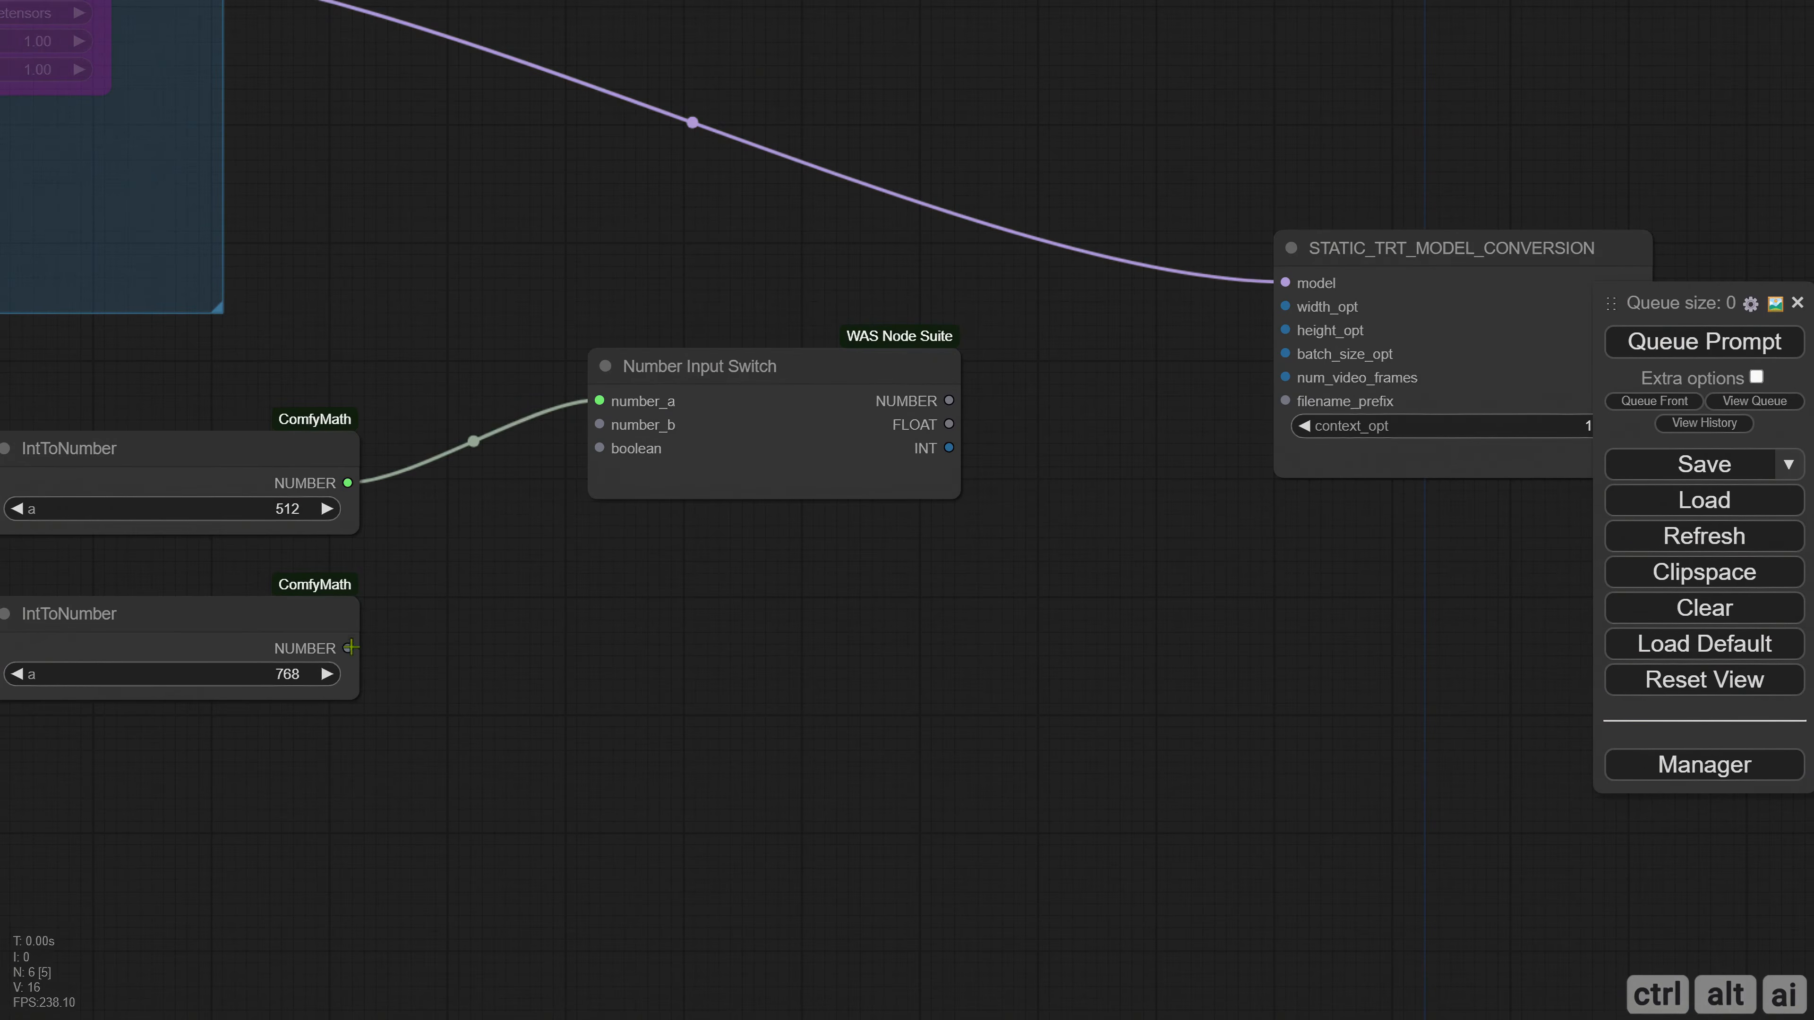
{"action": "left_click_drag", "start_coordinate": [350, 647], "coordinate": [599, 424]}
Retitle the IntToNumber node holding 512 as "A".
{"action": "left_click_drag", "start_coordinate": [557, 598], "coordinate": [762, 571]}
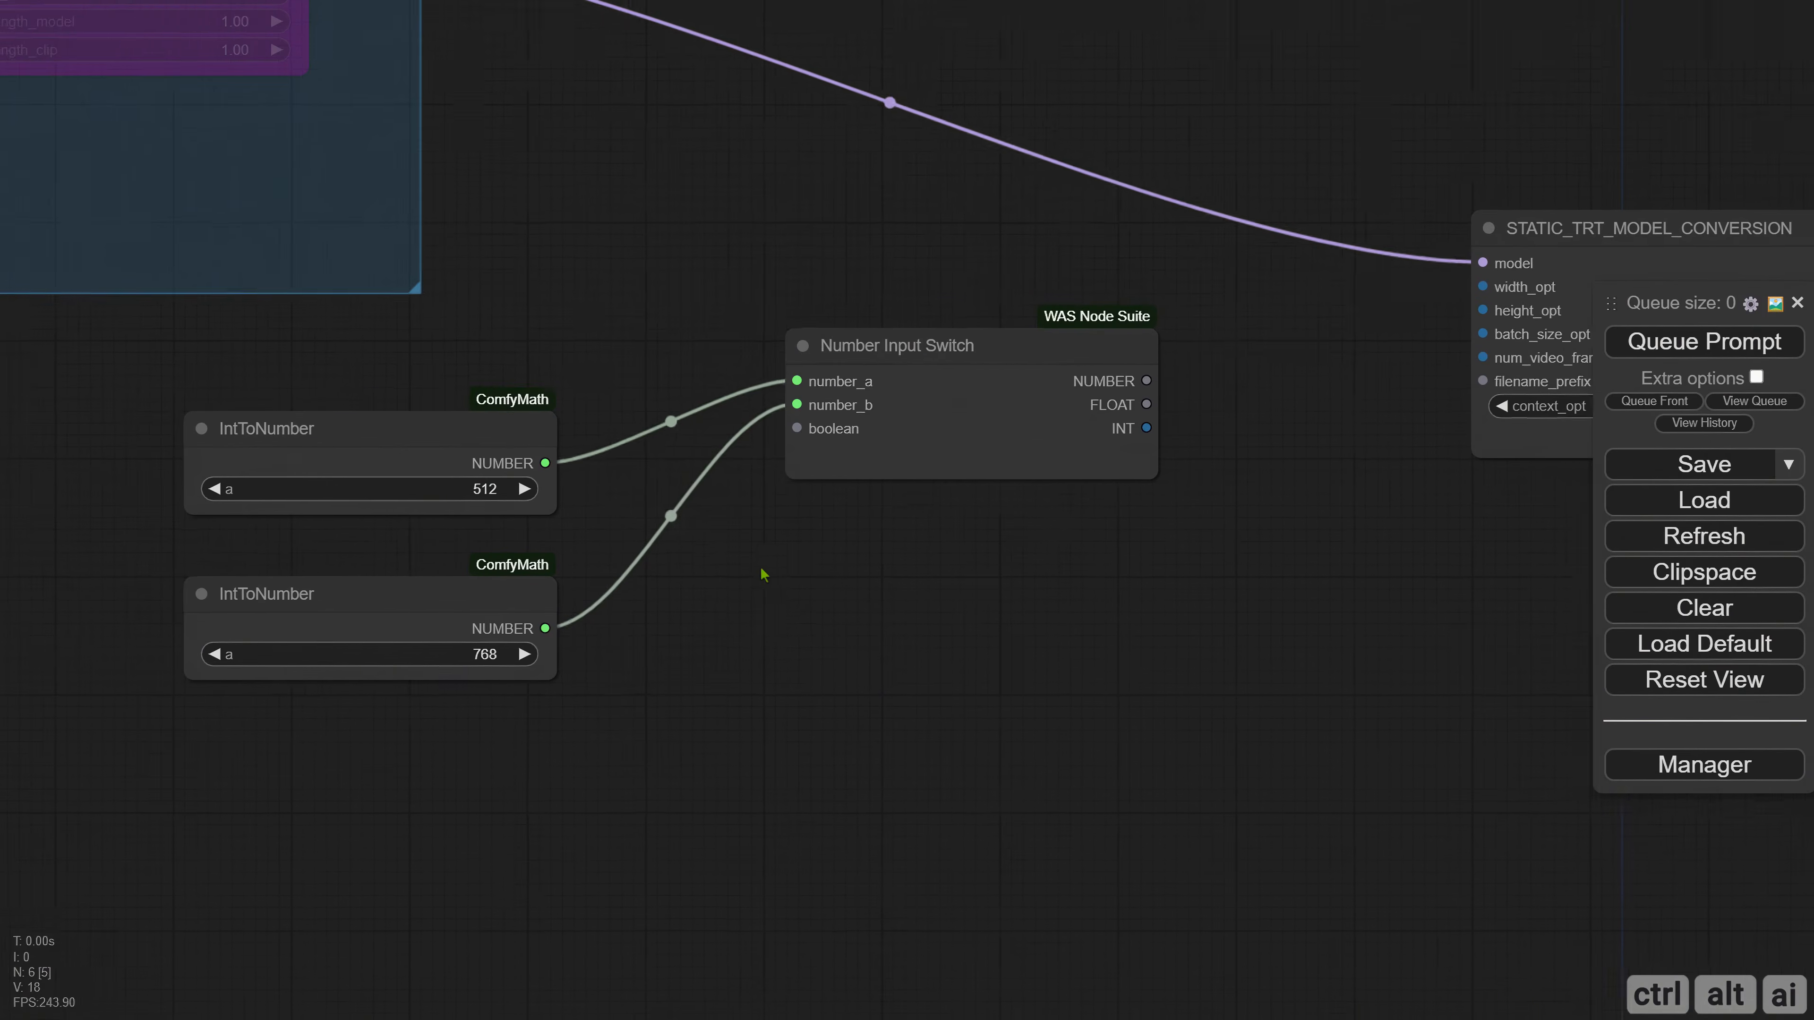
{"action": "right_click", "coordinate": [239, 429]}
{"action": "left_click", "coordinate": [236, 519]}
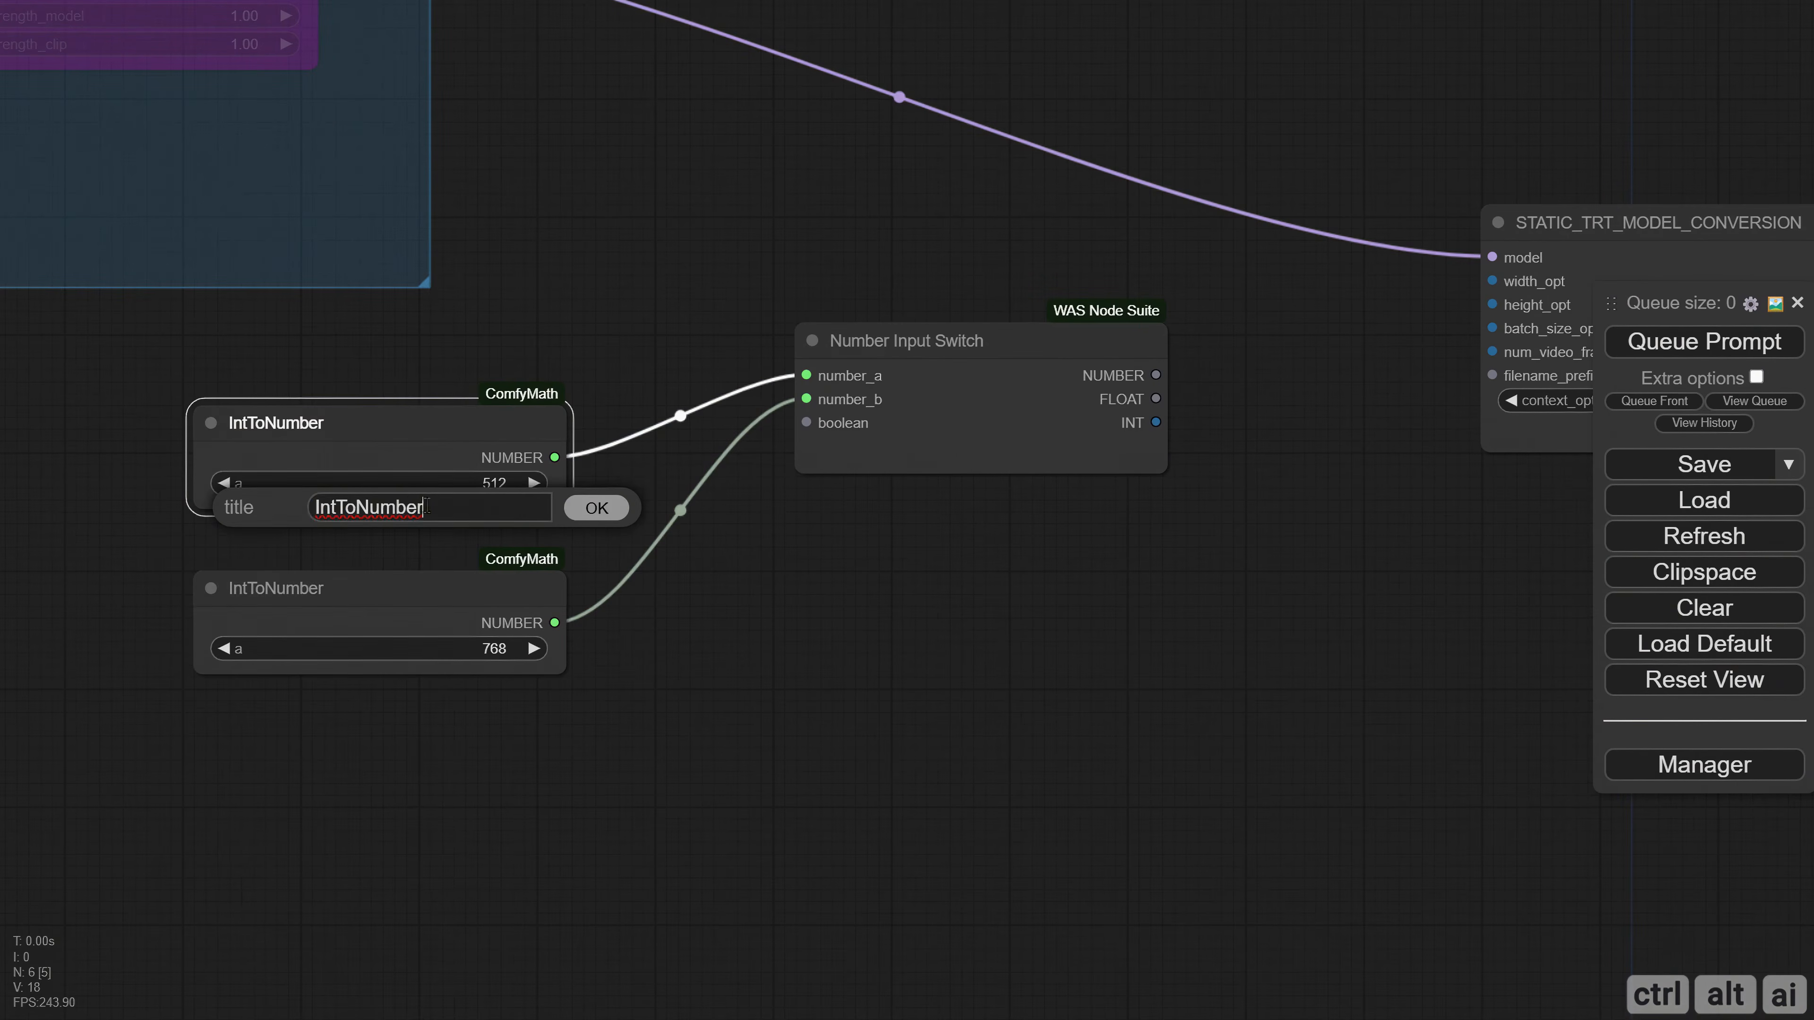
{"action": "key", "text": "ctrl+a"}
{"action": "type", "text": "A"}
{"action": "key", "text": "Return"}
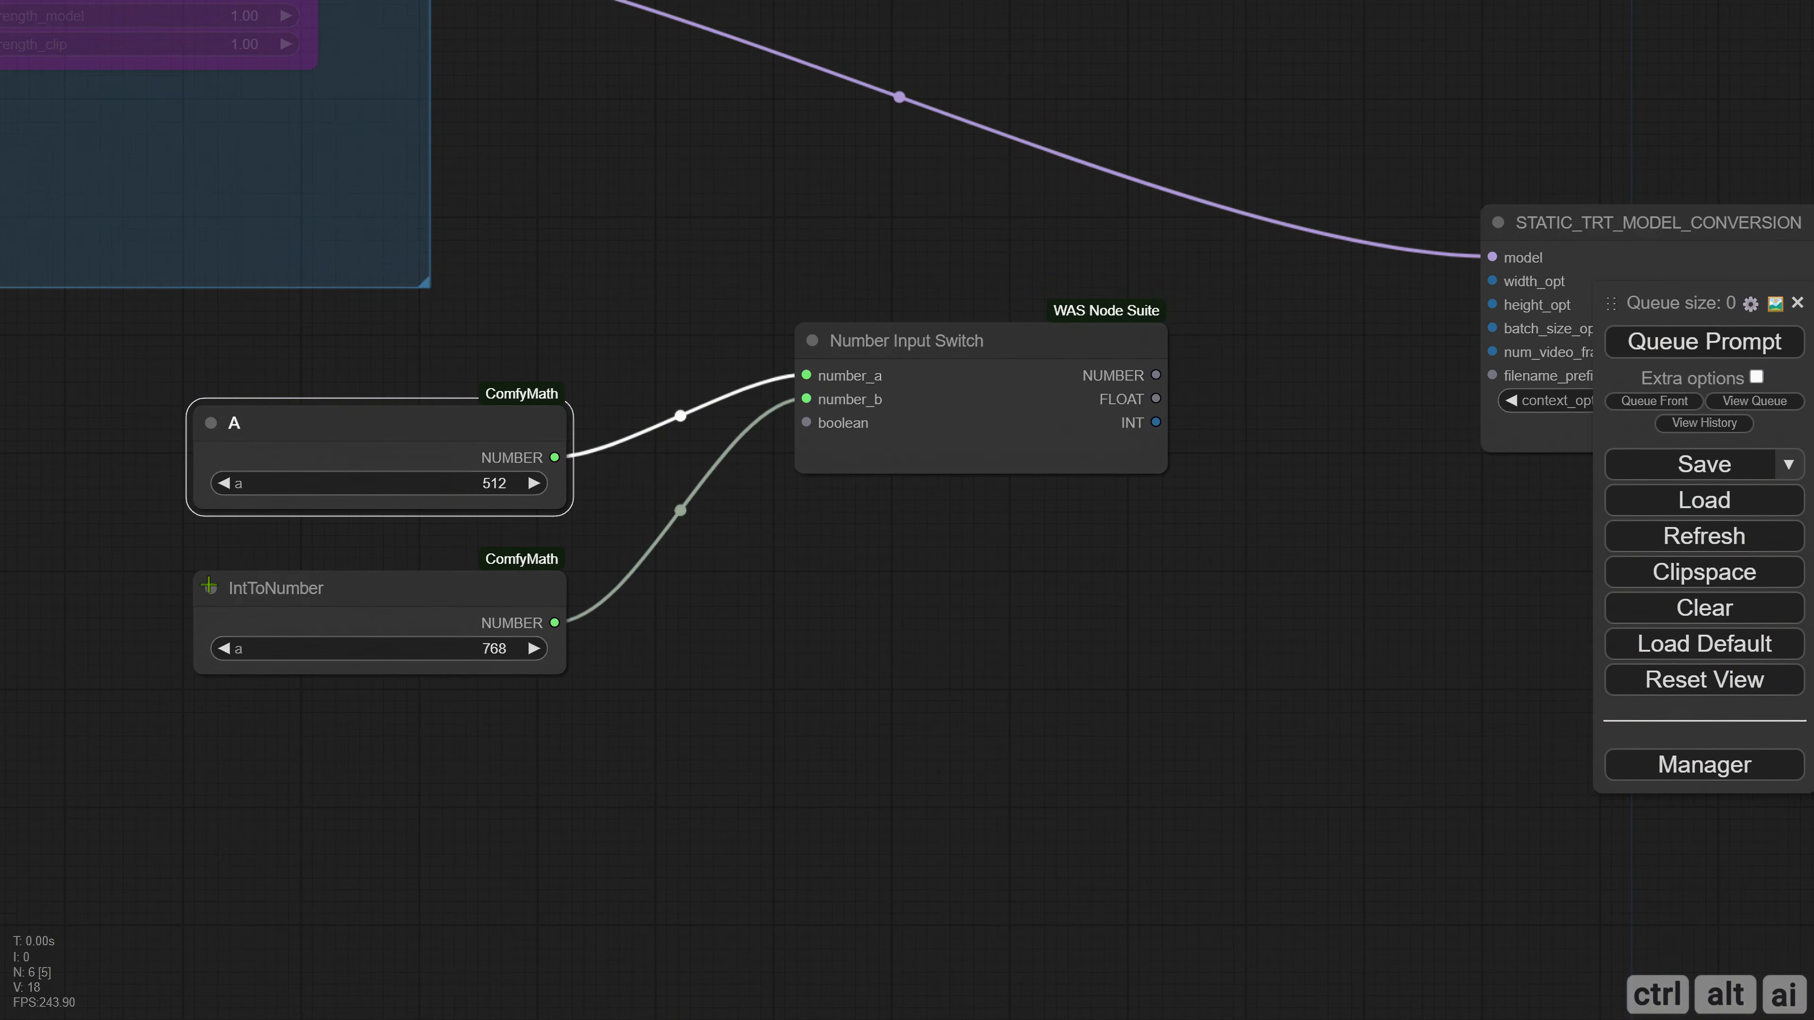
Retitle the IntToNumber node holding 768 as "B".
{"action": "right_click", "coordinate": [208, 585]}
{"action": "left_click", "coordinate": [235, 522]}
{"action": "left_click_drag", "start_coordinate": [427, 512], "coordinate": [279, 534]}
{"action": "type", "text": "B"}
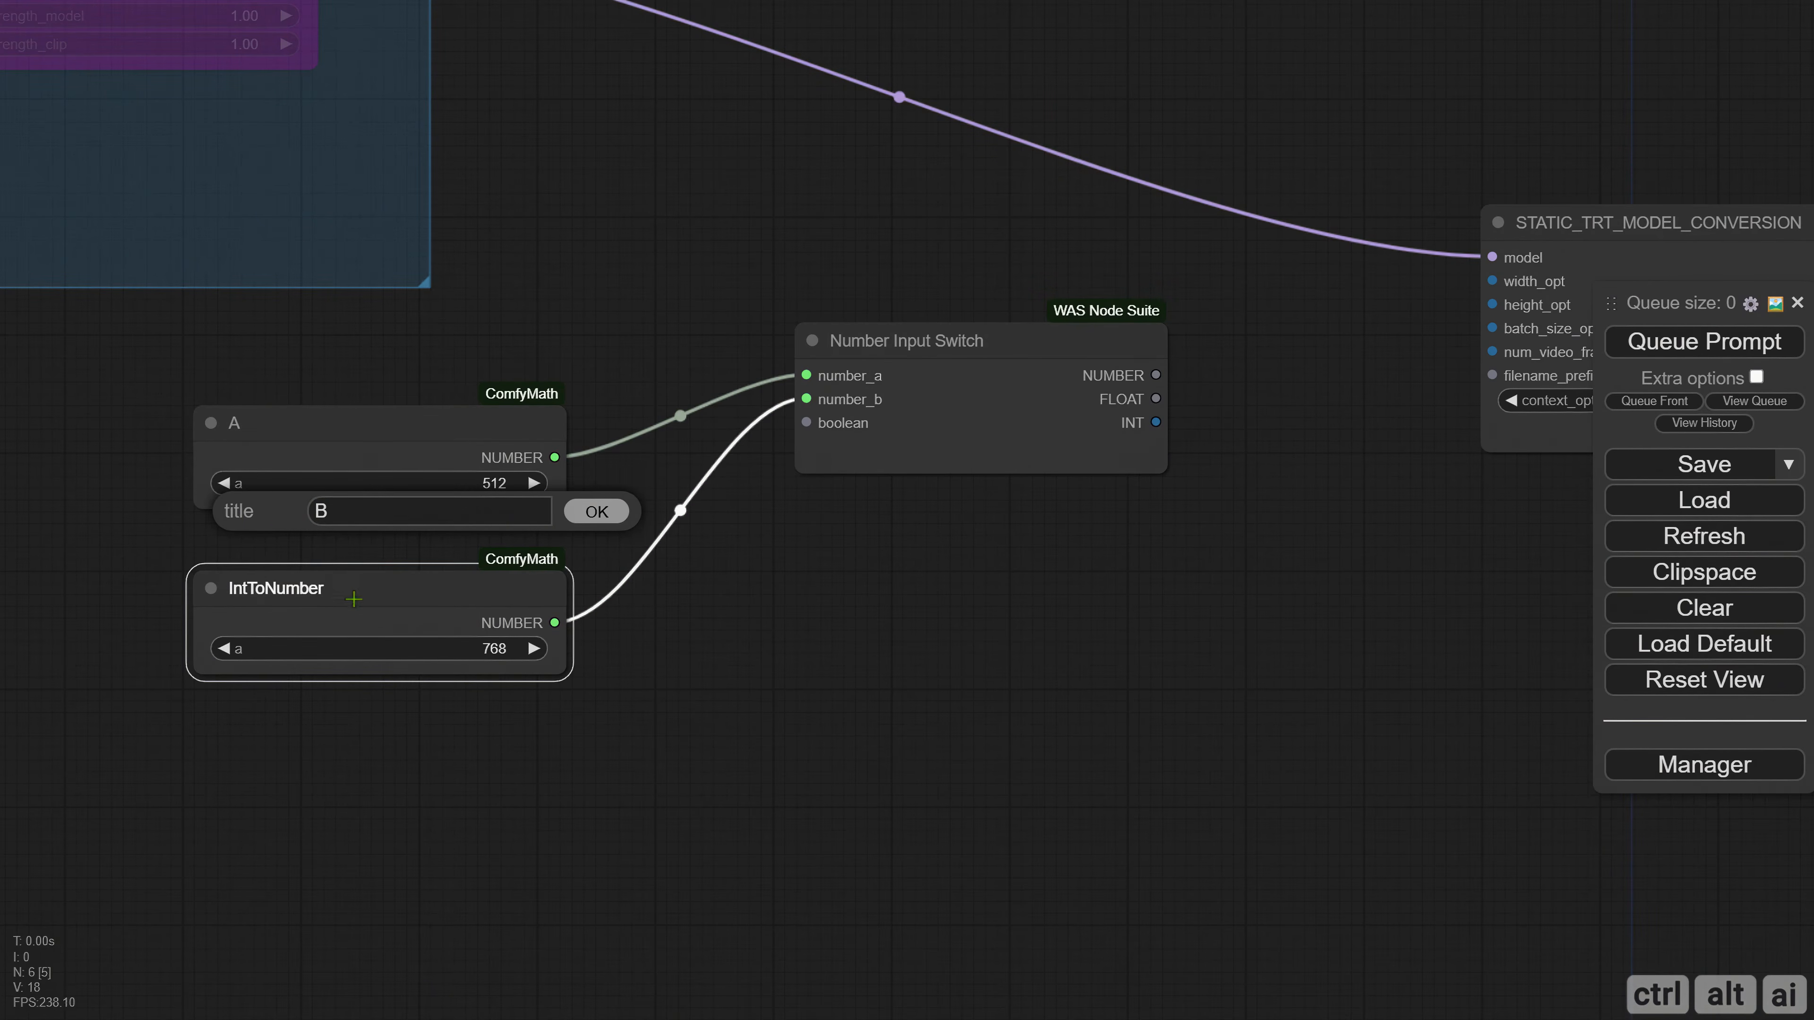
{"action": "key", "text": "Return"}
Narrow nodes A and B and move the Number Input Switch closer to them.
{"action": "left_click_drag", "start_coordinate": [564, 506], "coordinate": [445, 502]}
{"action": "left_click_drag", "start_coordinate": [565, 674], "coordinate": [440, 673]}
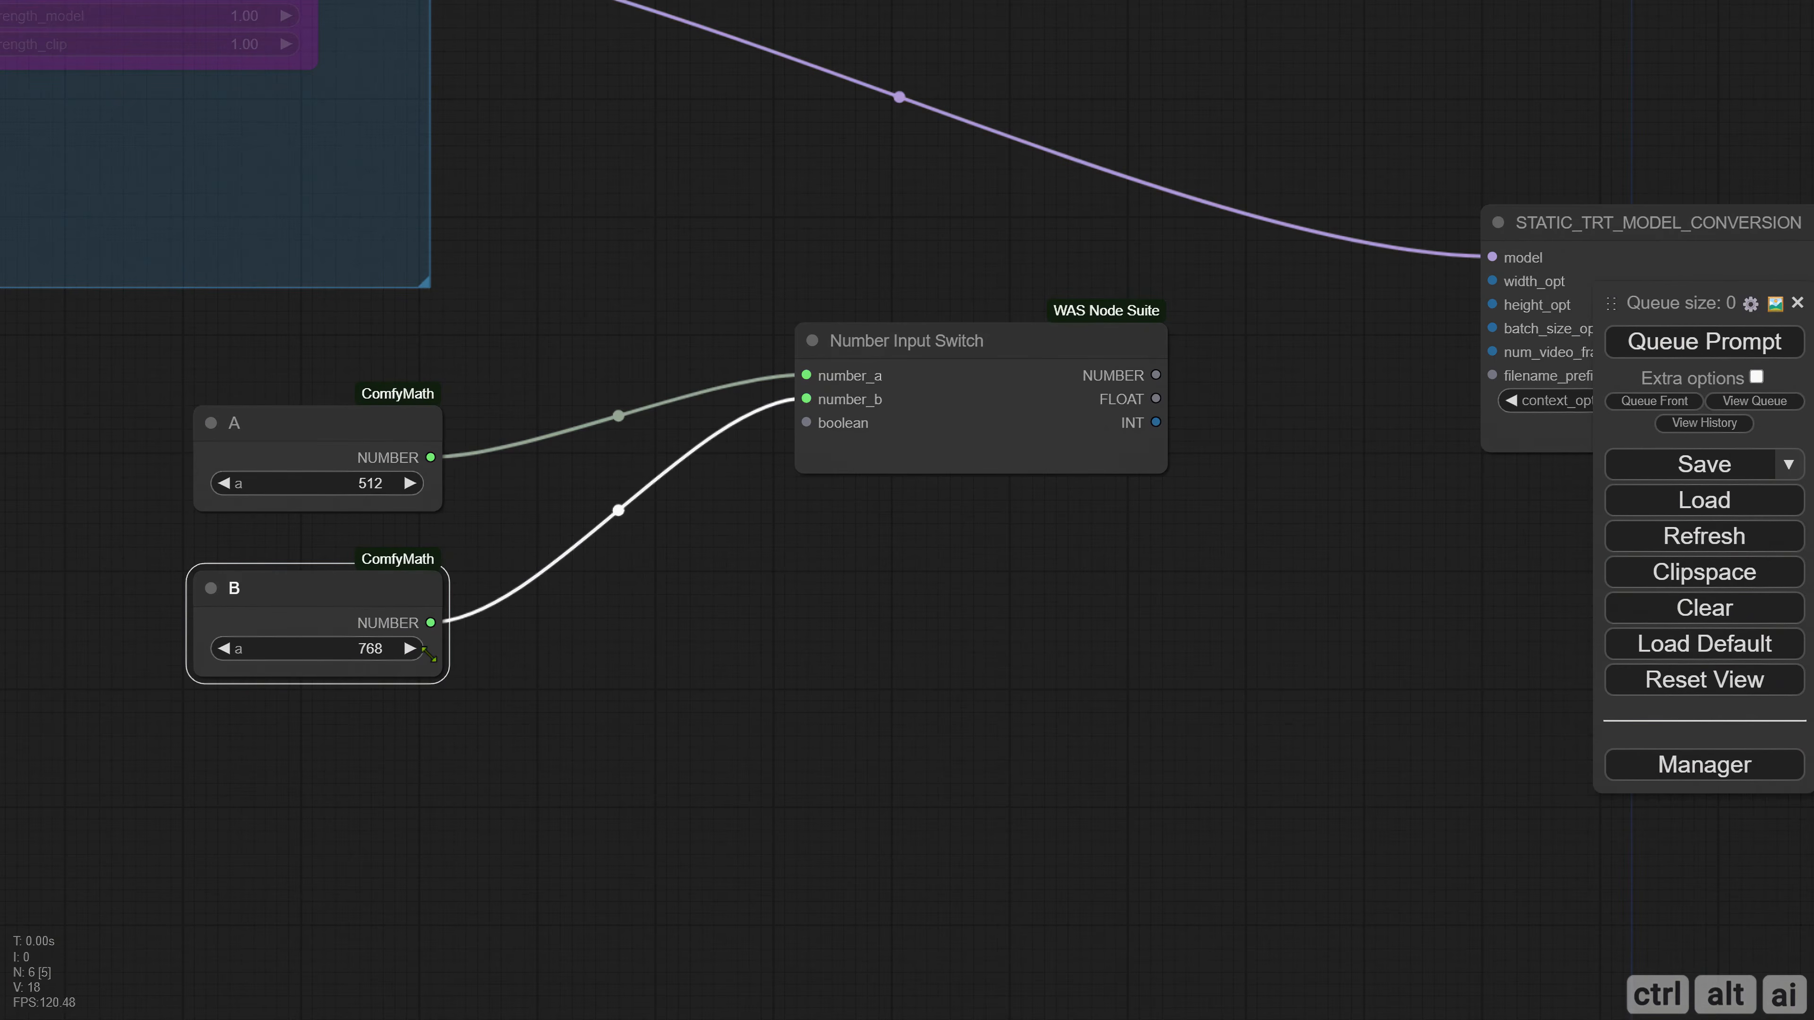
{"action": "left_click_drag", "start_coordinate": [360, 589], "coordinate": [372, 579]}
{"action": "left_click_drag", "start_coordinate": [886, 489], "coordinate": [662, 493]}
{"action": "left_click_drag", "start_coordinate": [730, 364], "coordinate": [530, 411]}
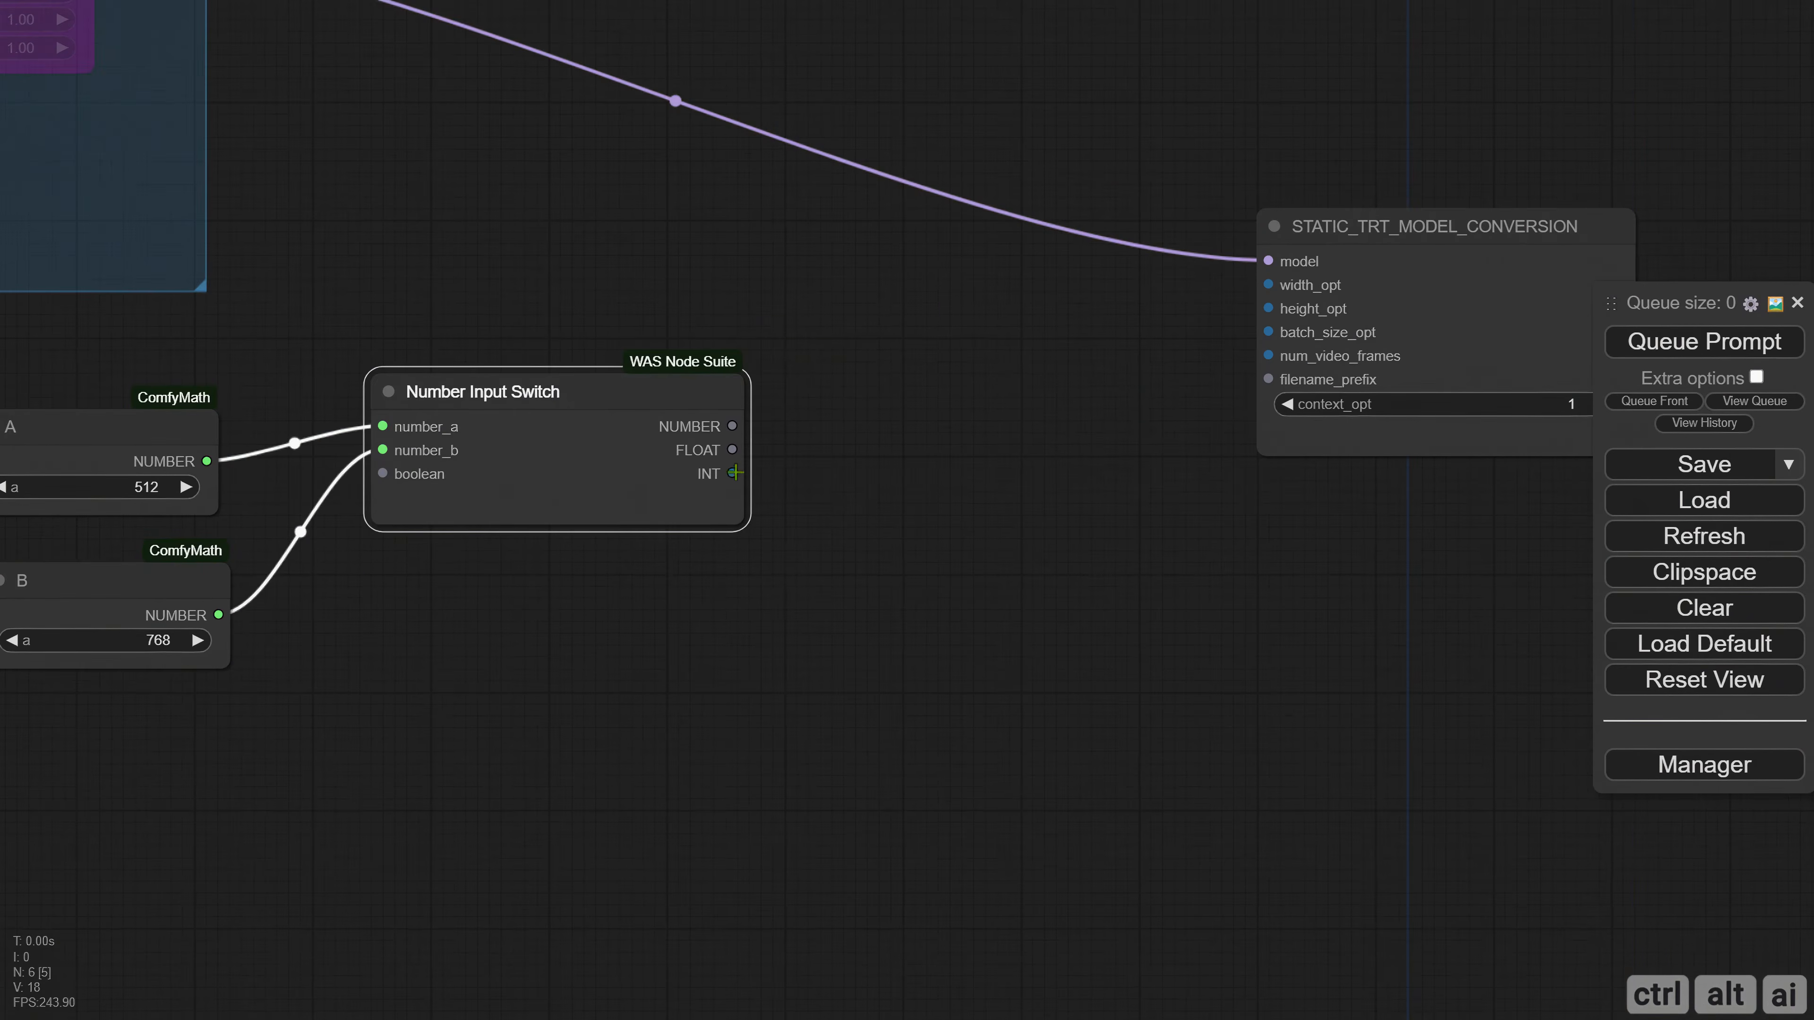
Add a Display Int (rgthree) node on the switch's INT output and move STATIC_TRT_MODEL_CONVERSION farther away to make room.
{"action": "left_click_drag", "start_coordinate": [732, 473], "coordinate": [877, 401]}
{"action": "left_click", "coordinate": [894, 447]}
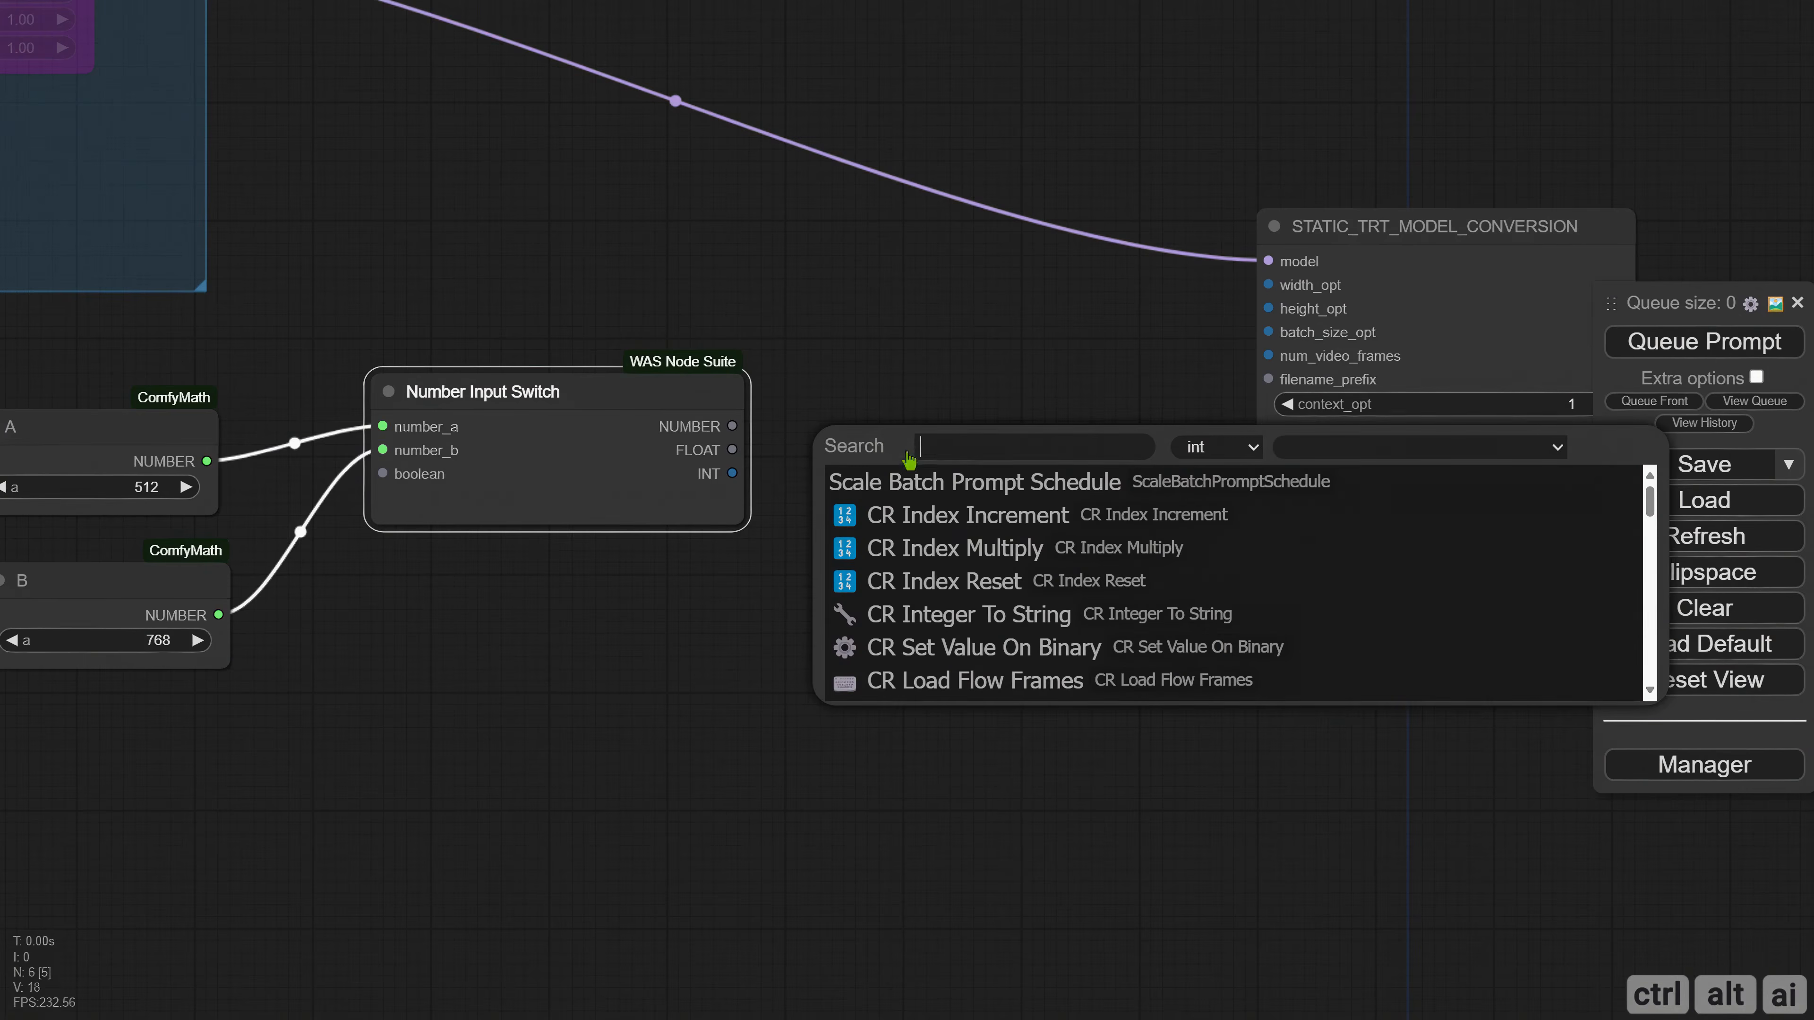
{"action": "type", "text": "dis"}
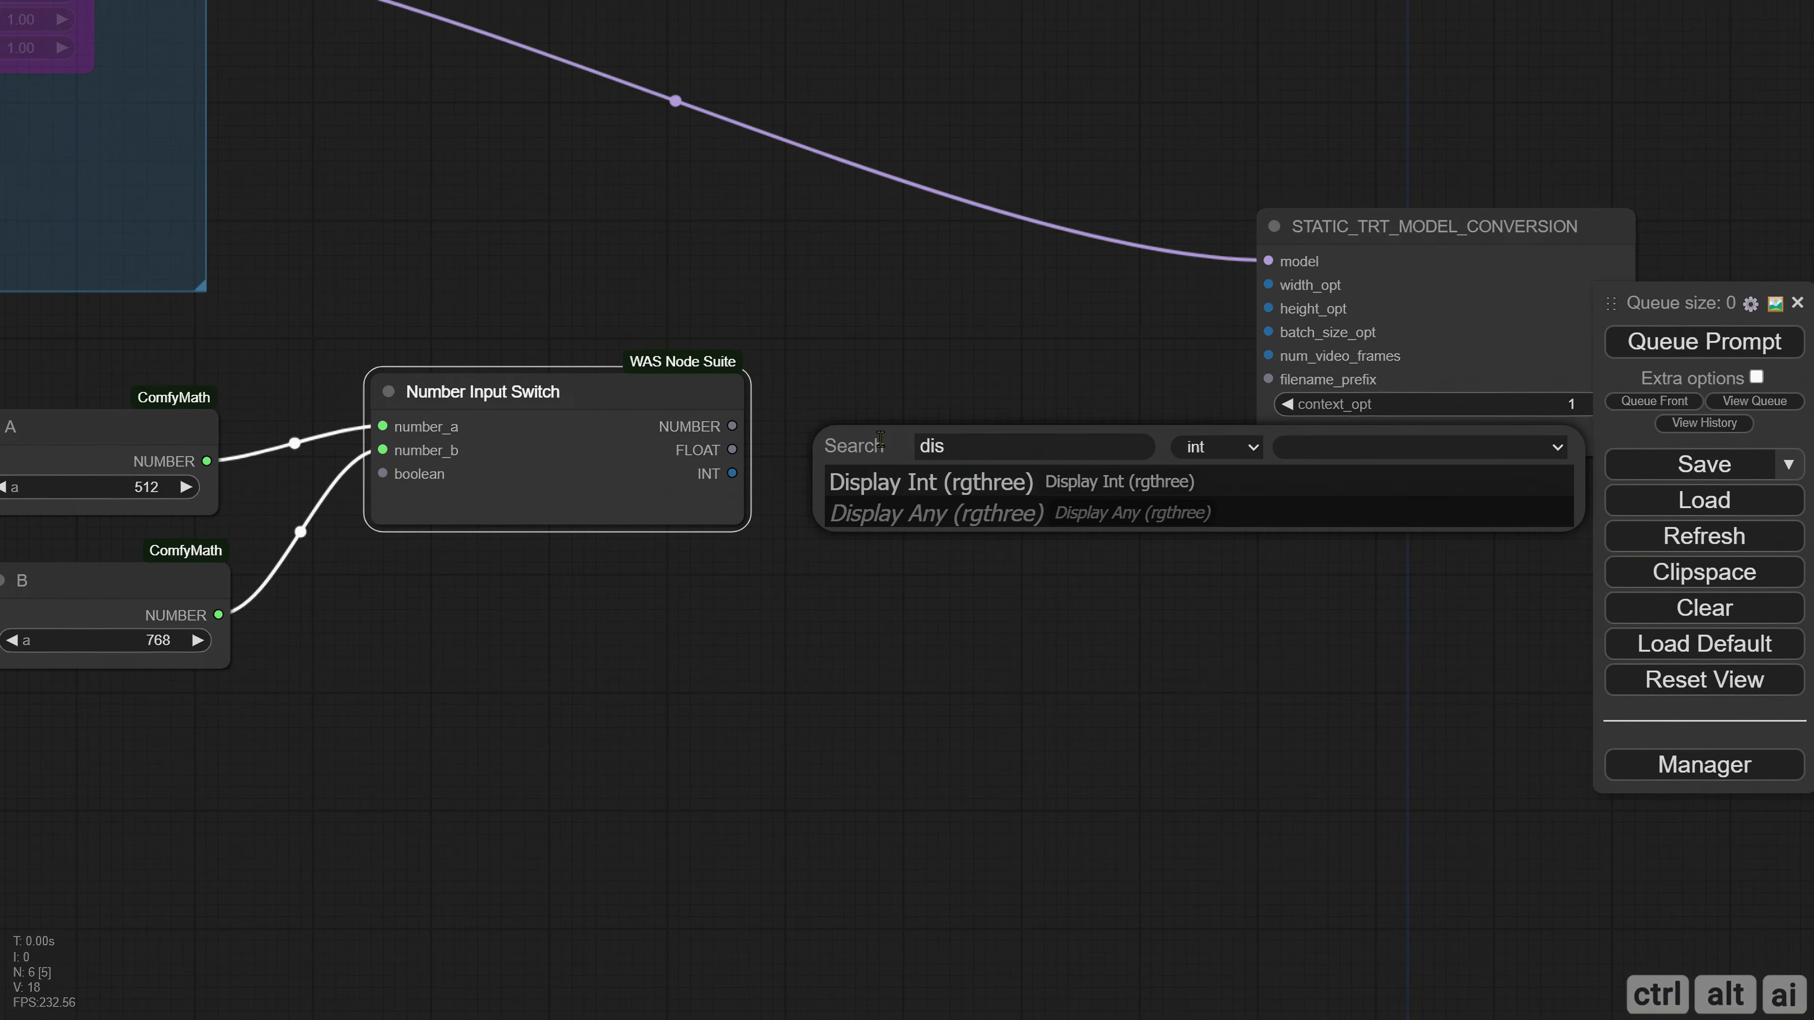
{"action": "left_click", "coordinate": [936, 480]}
{"action": "left_click_drag", "start_coordinate": [1069, 461], "coordinate": [1004, 486]}
{"action": "left_click_drag", "start_coordinate": [1326, 284], "coordinate": [1457, 425]}
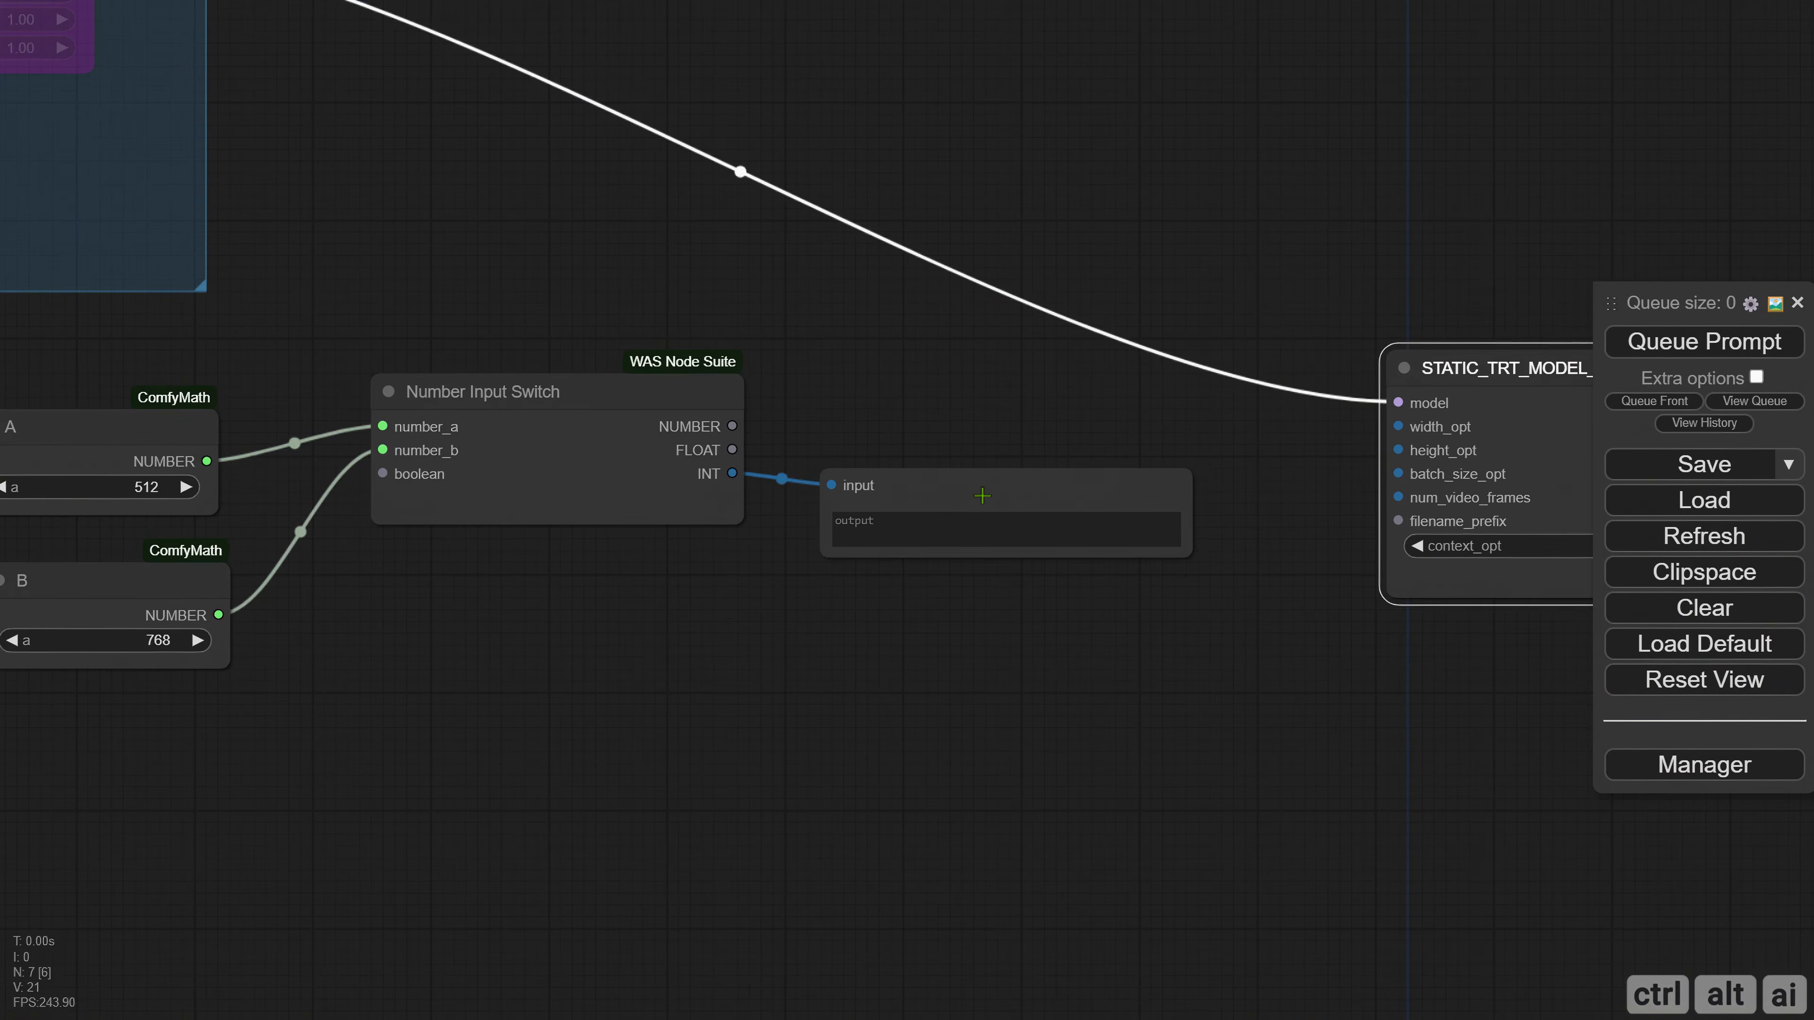
{"action": "left_click_drag", "start_coordinate": [982, 496], "coordinate": [1006, 460]}
Rename the display node's input slot "Static Width" and narrow the node.
{"action": "right_click", "coordinate": [902, 454]}
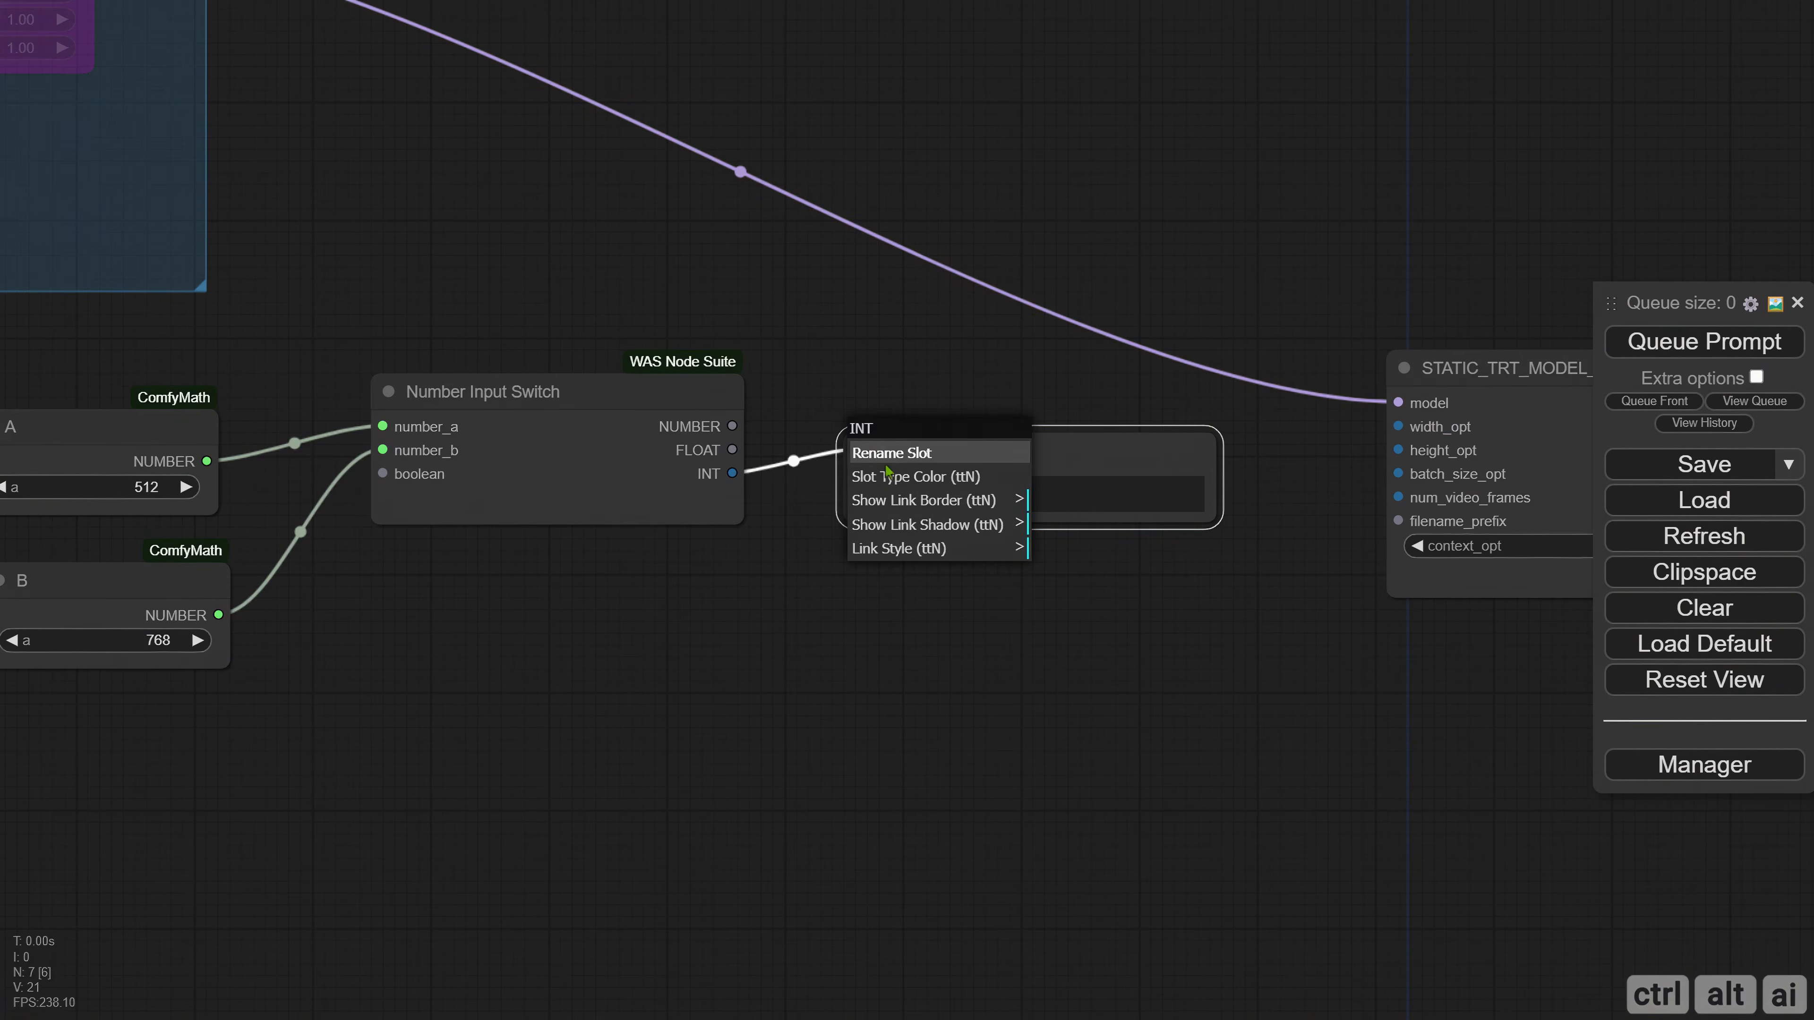
{"action": "left_click", "coordinate": [889, 450]}
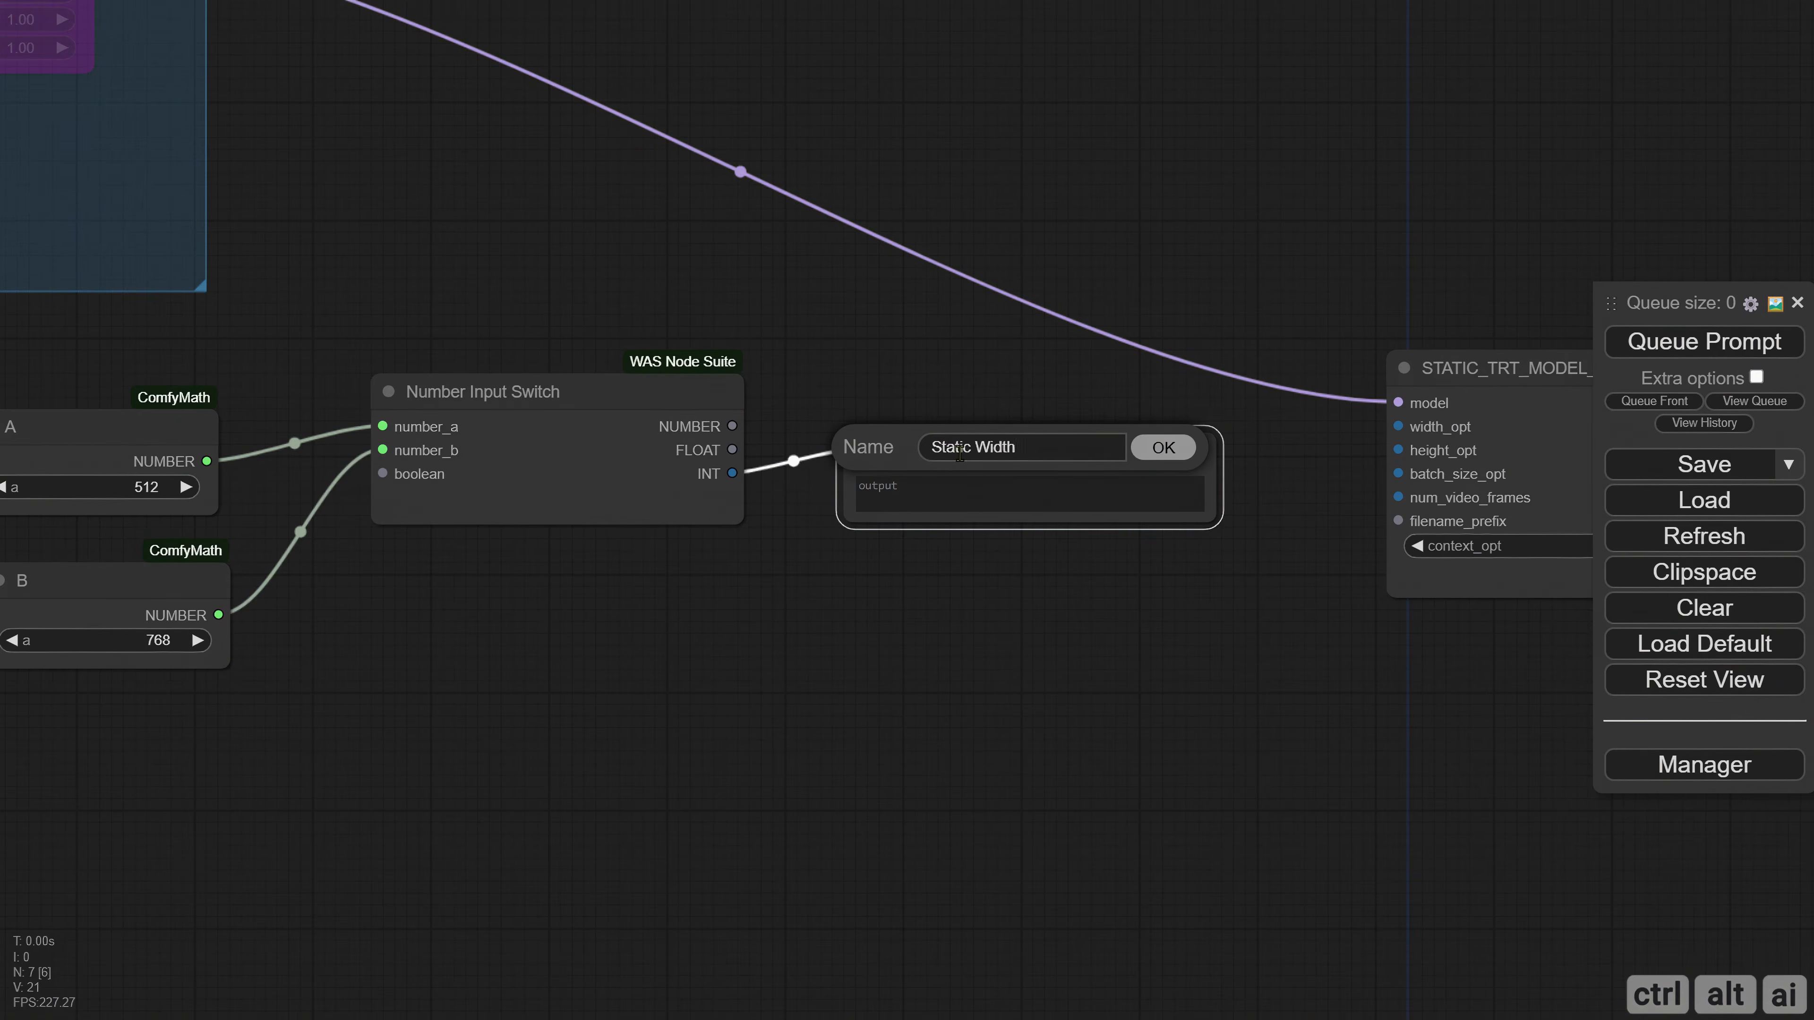
{"action": "key", "text": "Return"}
{"action": "left_click_drag", "start_coordinate": [1213, 520], "coordinate": [1099, 521]}
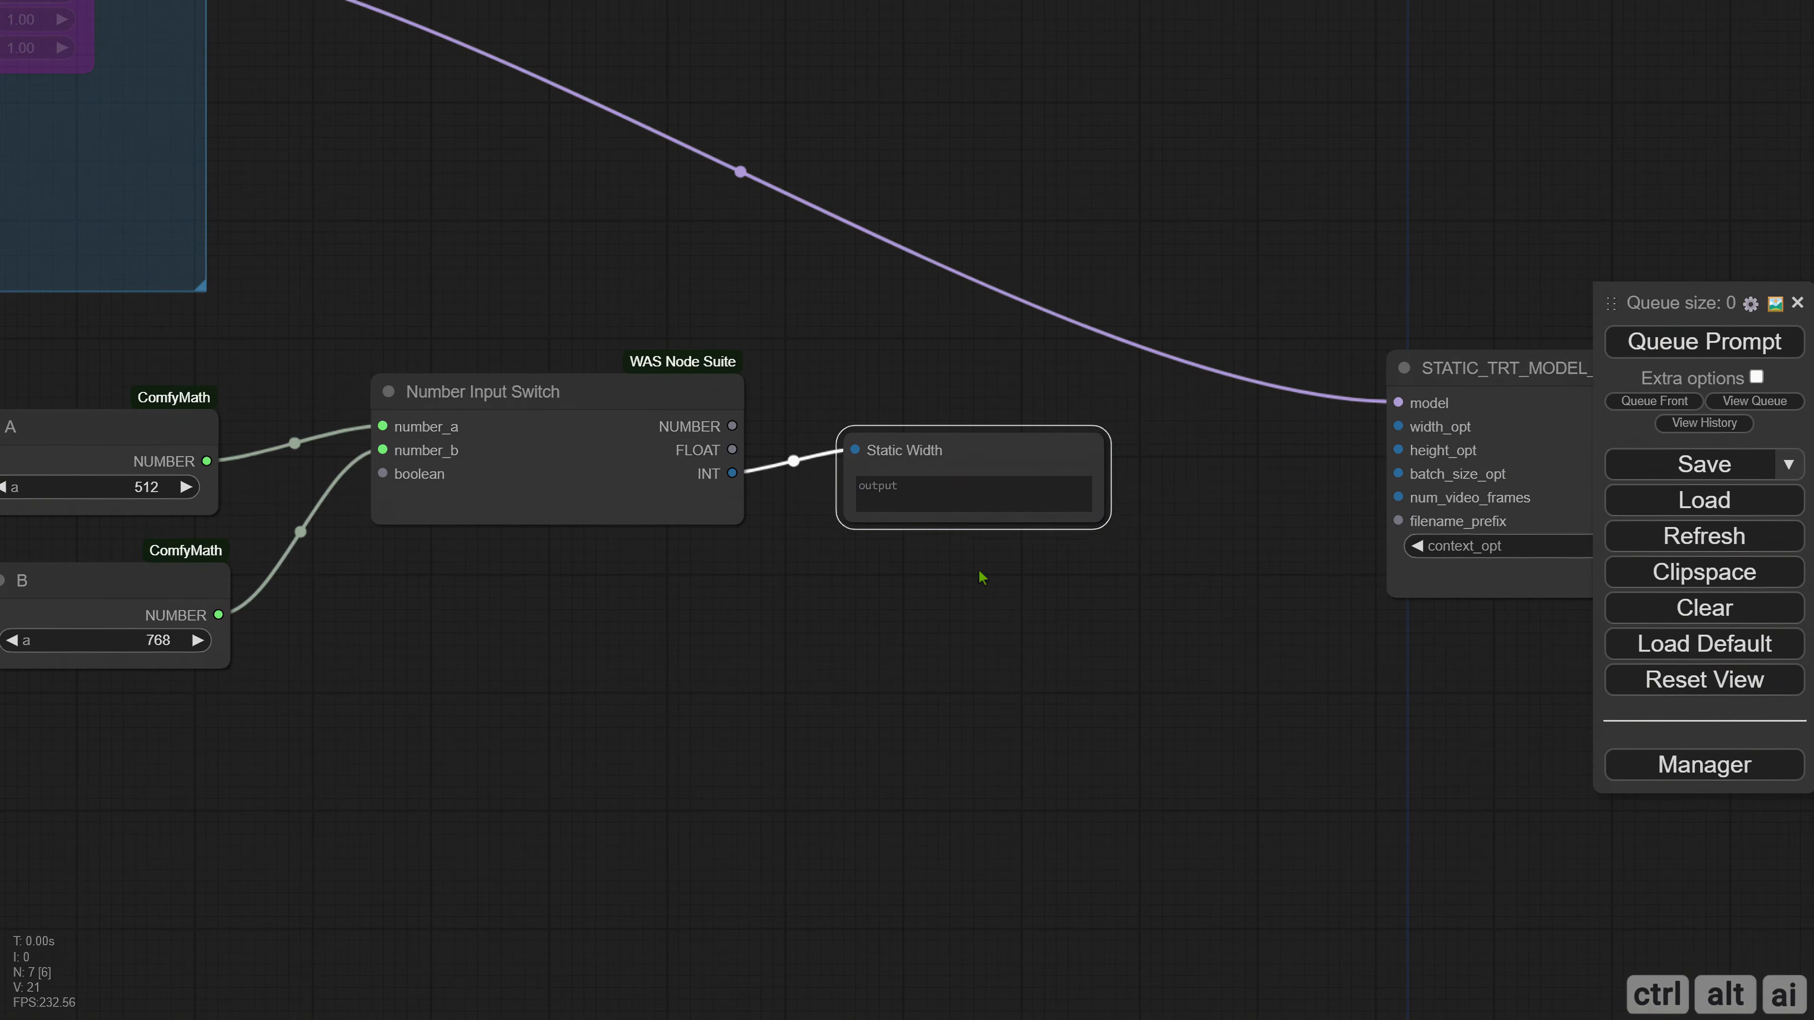
Mute the checkpoint loader and the STATIC_TRT_MODEL_CONVERSION node so only the number switch can be tested.
{"action": "left_click_drag", "start_coordinate": [941, 630], "coordinate": [1651, 850]}
{"action": "left_click", "coordinate": [205, 190]}
{"action": "key", "text": "ctrl+m"}
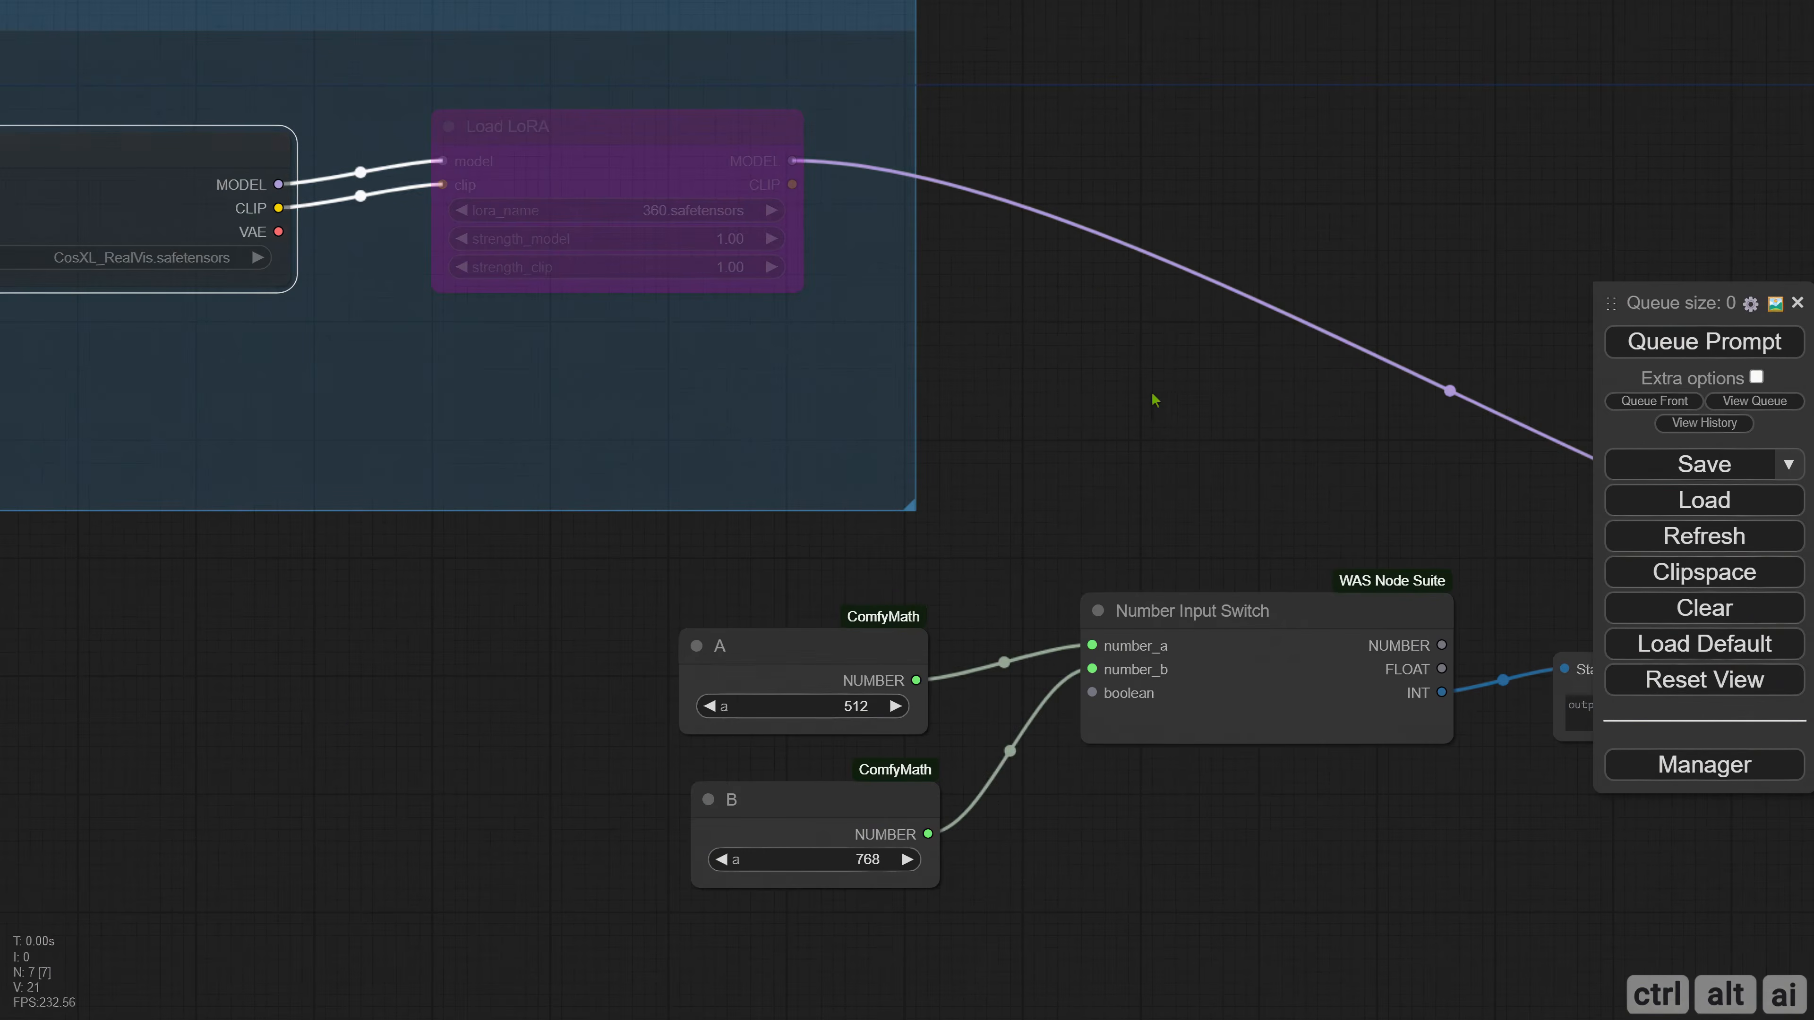
{"action": "left_click_drag", "start_coordinate": [1153, 398], "coordinate": [221, 109]}
{"action": "left_click", "coordinate": [1338, 310]}
{"action": "key", "text": "ctrl+m"}
{"action": "left_click", "coordinate": [897, 549]}
{"action": "left_click_drag", "start_coordinate": [897, 549], "coordinate": [1412, 544]}
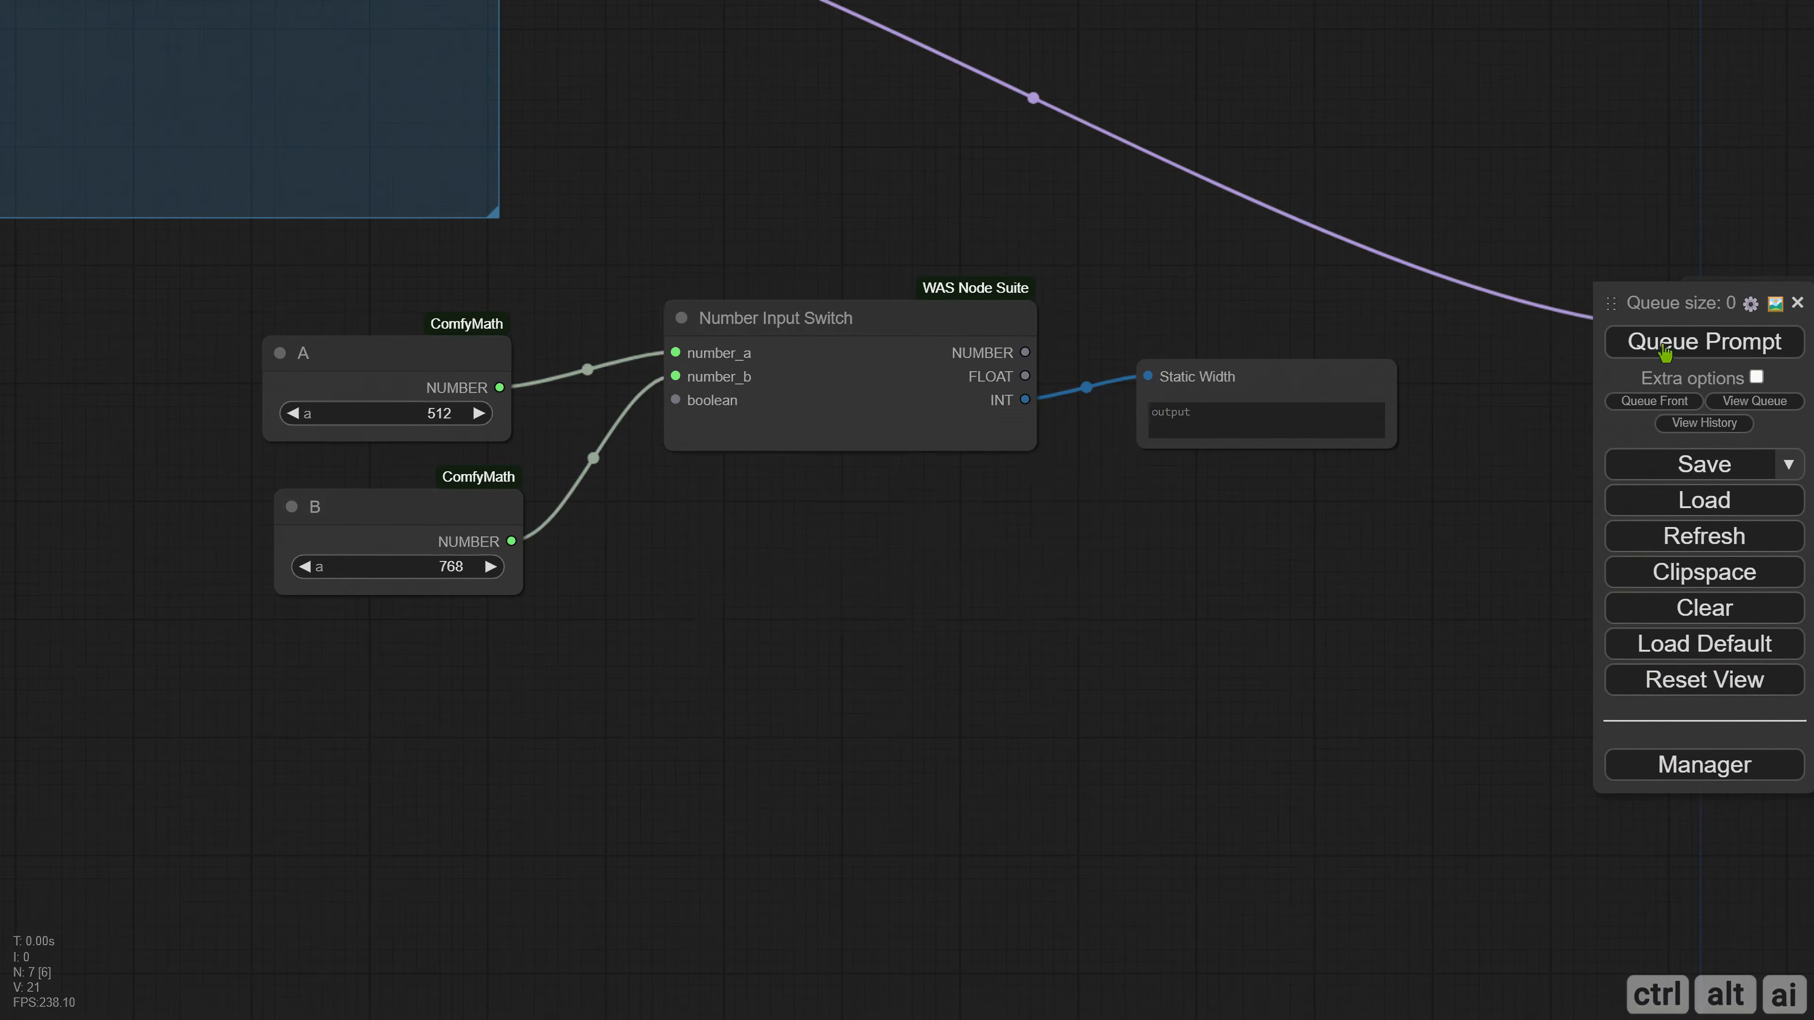
Queue the prompt to test the number switch without a boolean input connected.
{"action": "left_click", "coordinate": [1661, 346]}
{"action": "left_click", "coordinate": [957, 574]}
{"action": "left_click", "coordinate": [720, 429]}
Add a Logic Boolean Primitive node linked to the switch's boolean input and place it below node B.
{"action": "left_click_drag", "start_coordinate": [717, 543], "coordinate": [894, 568]}
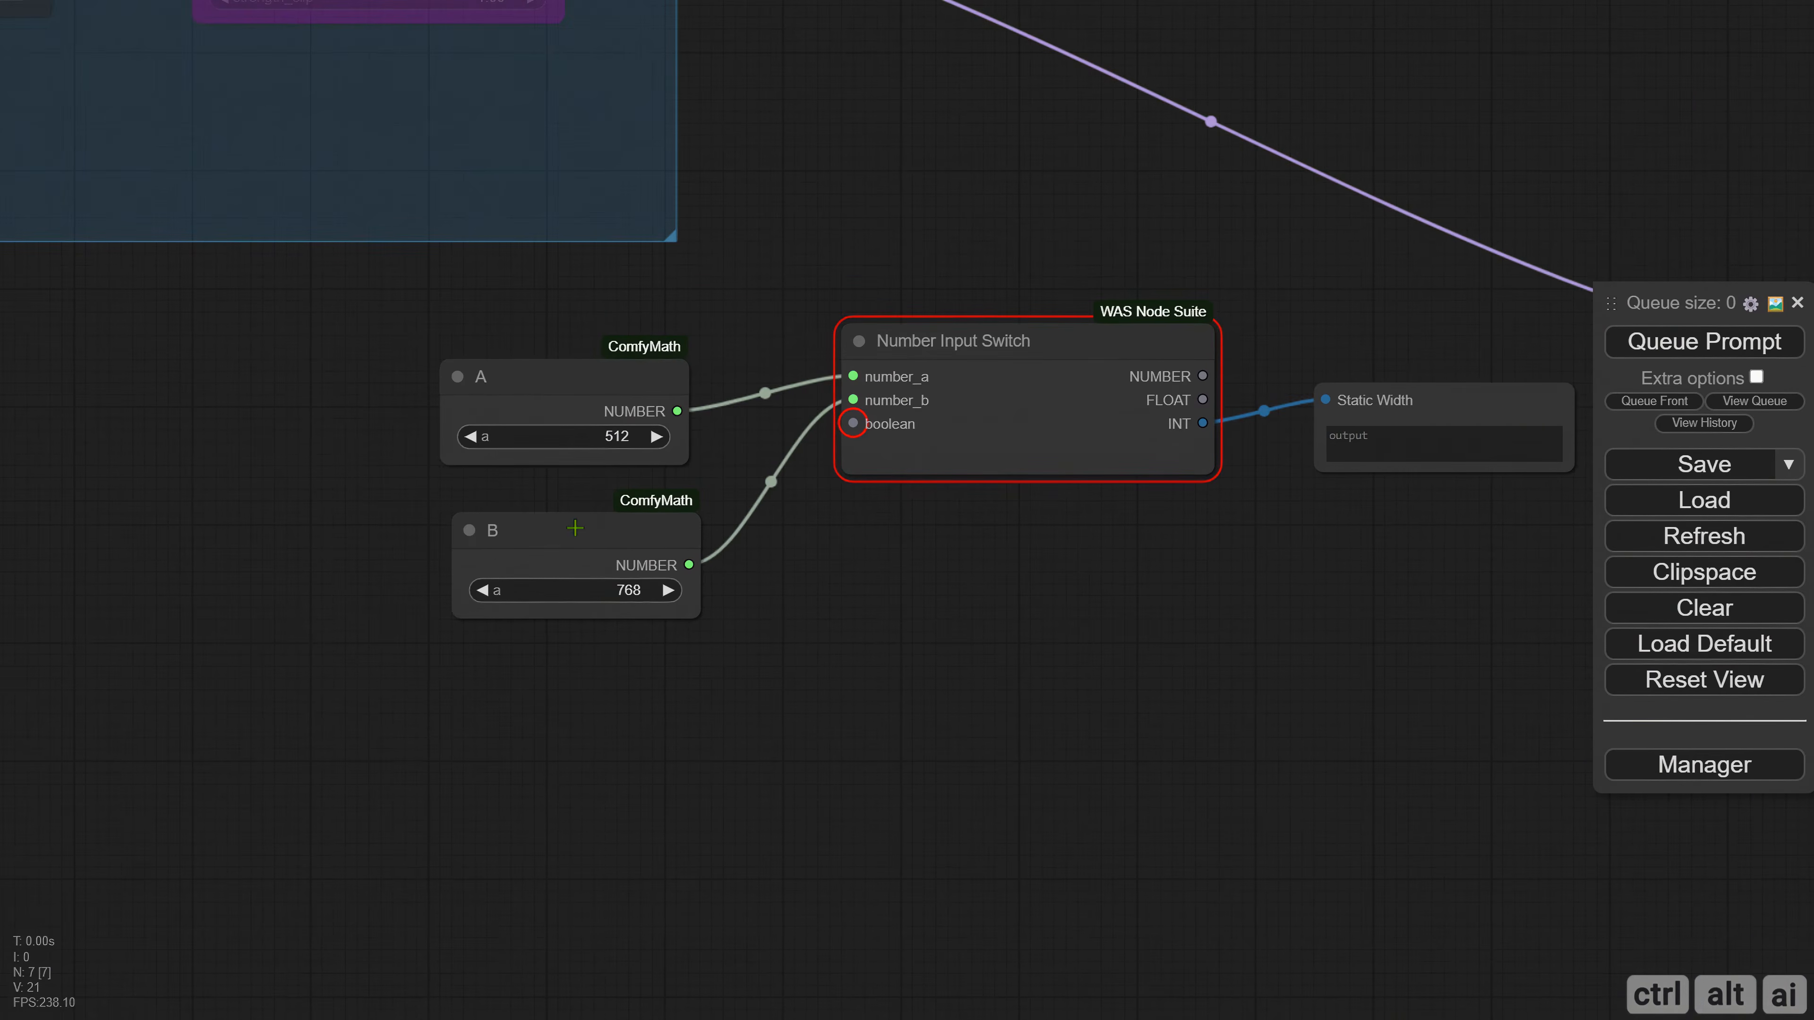
{"action": "left_click_drag", "start_coordinate": [852, 424], "coordinate": [365, 731]}
{"action": "left_click", "coordinate": [389, 759]}
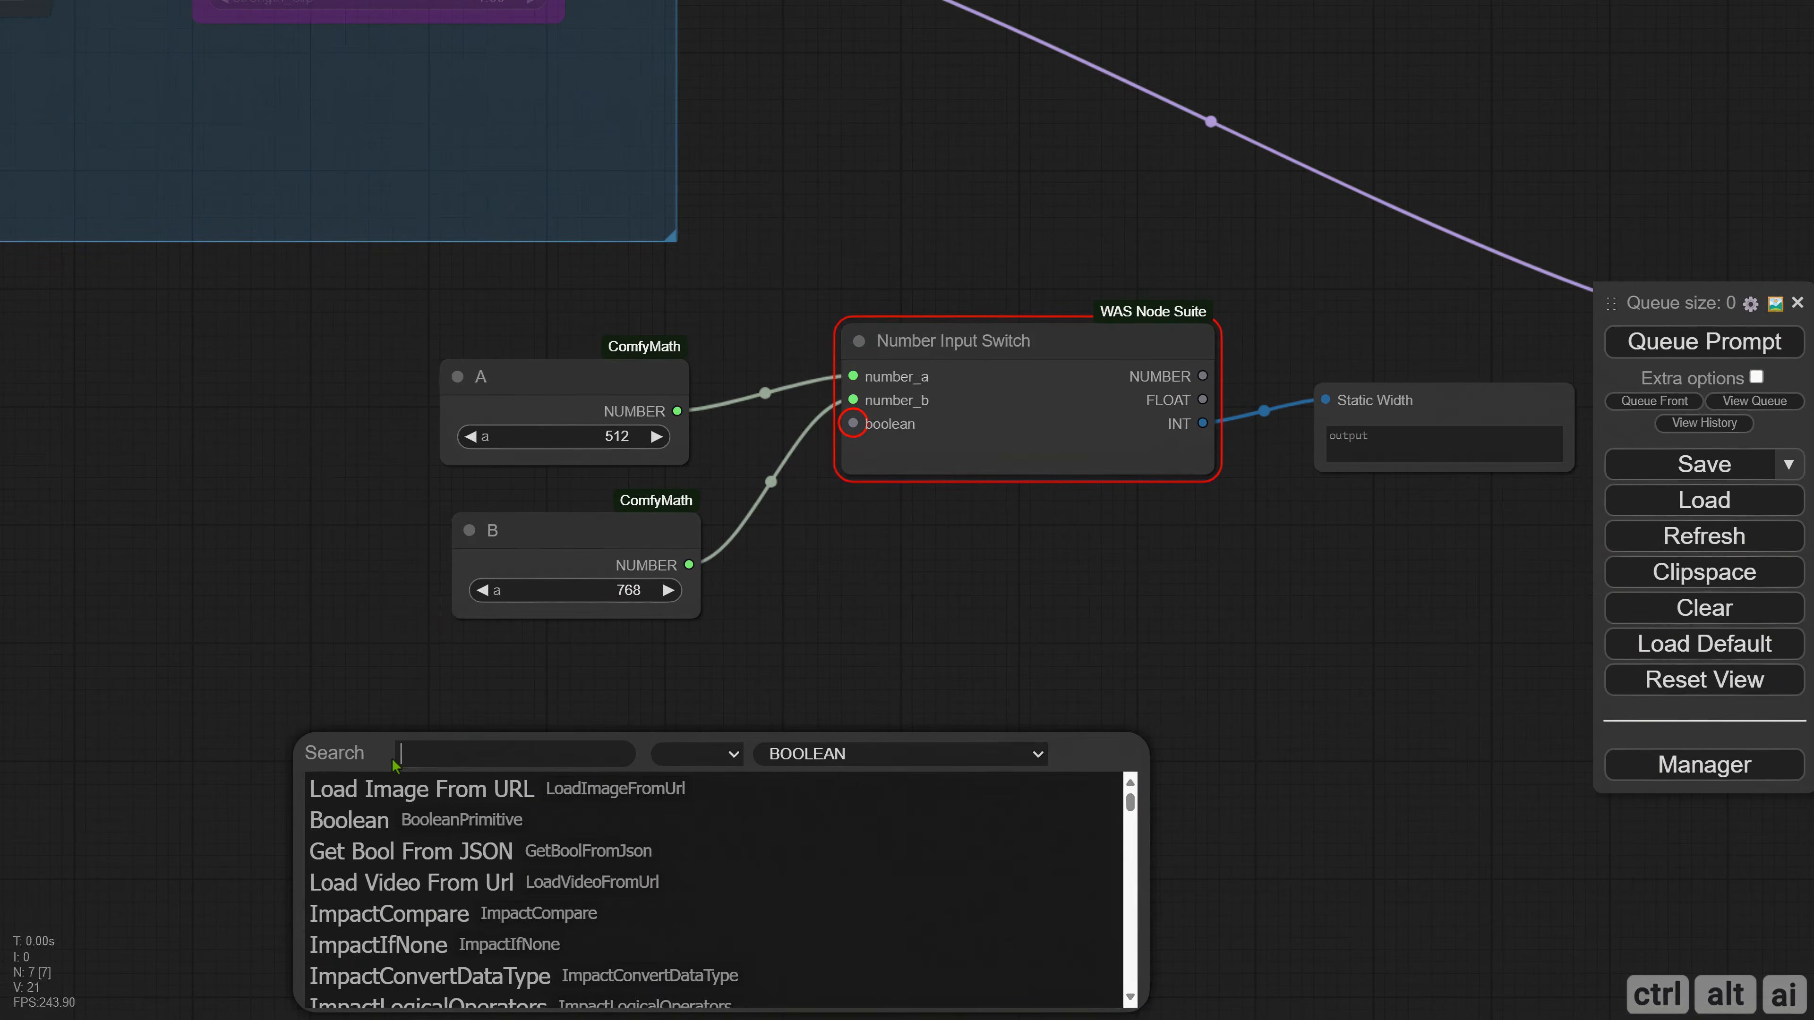
{"action": "scroll", "coordinate": [421, 821], "scroll_direction": "down", "scroll_amount": 8}
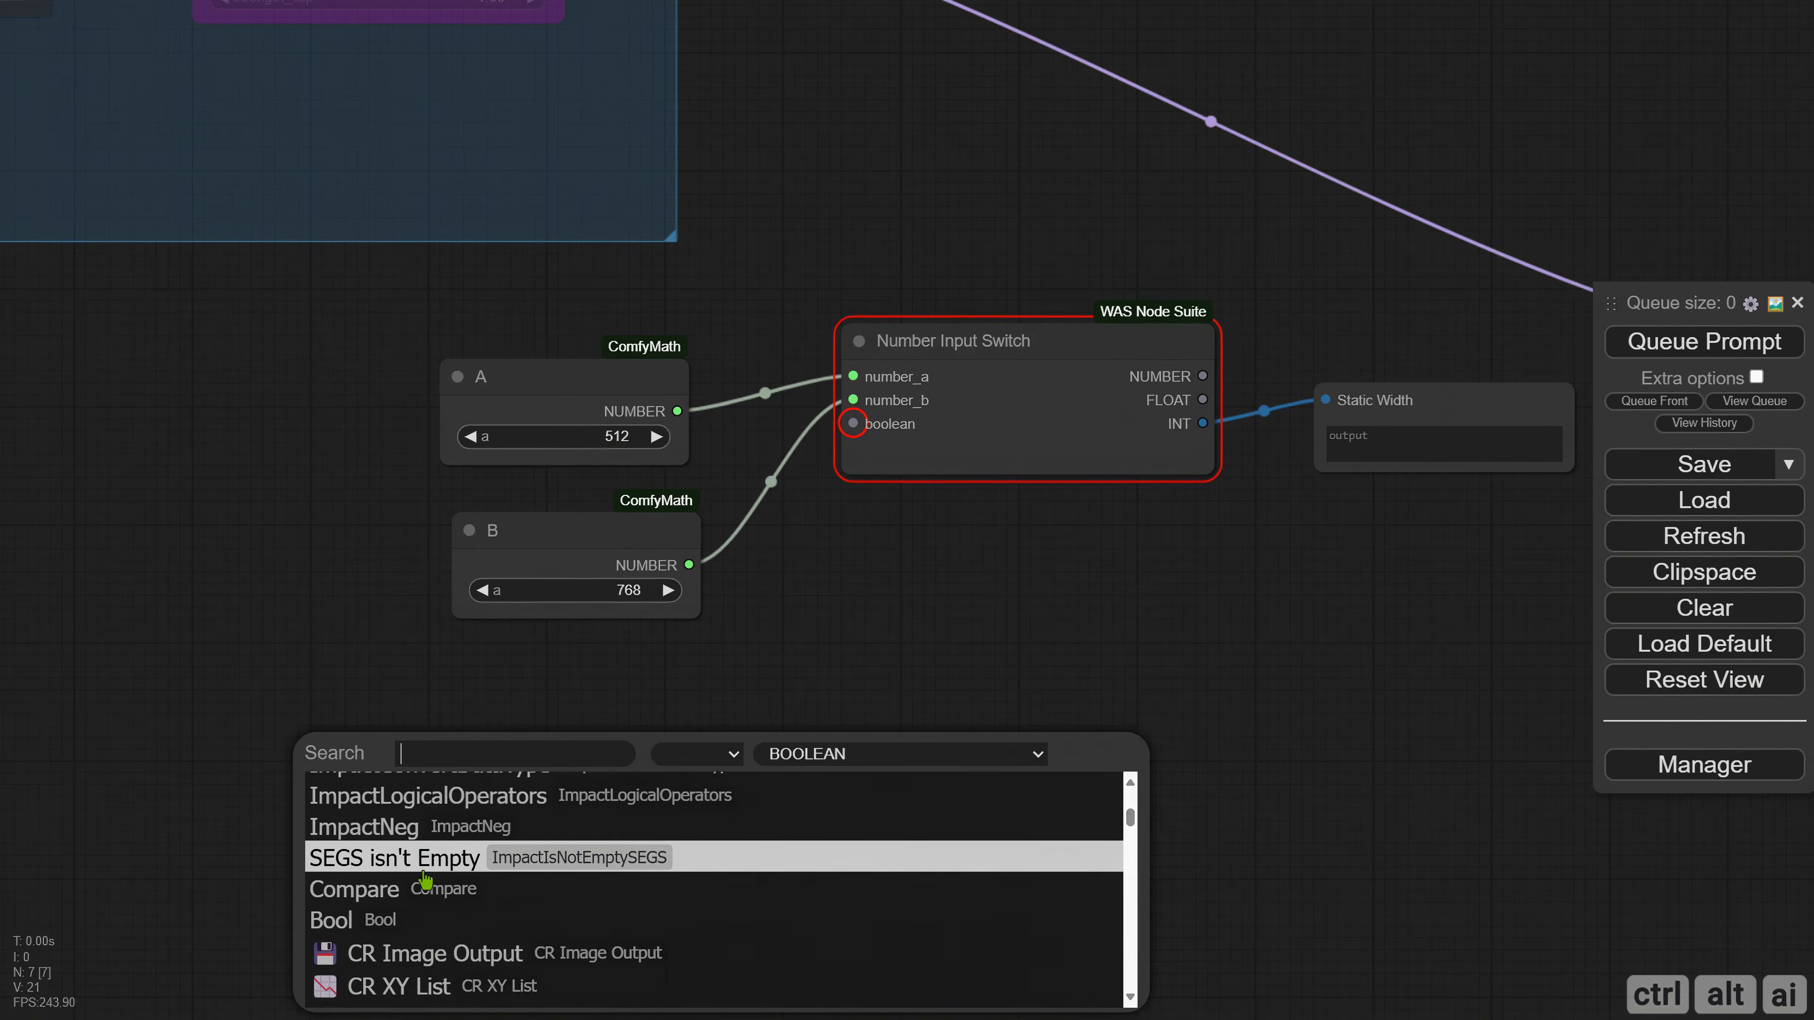
{"action": "scroll", "coordinate": [436, 869], "scroll_direction": "down", "scroll_amount": 3}
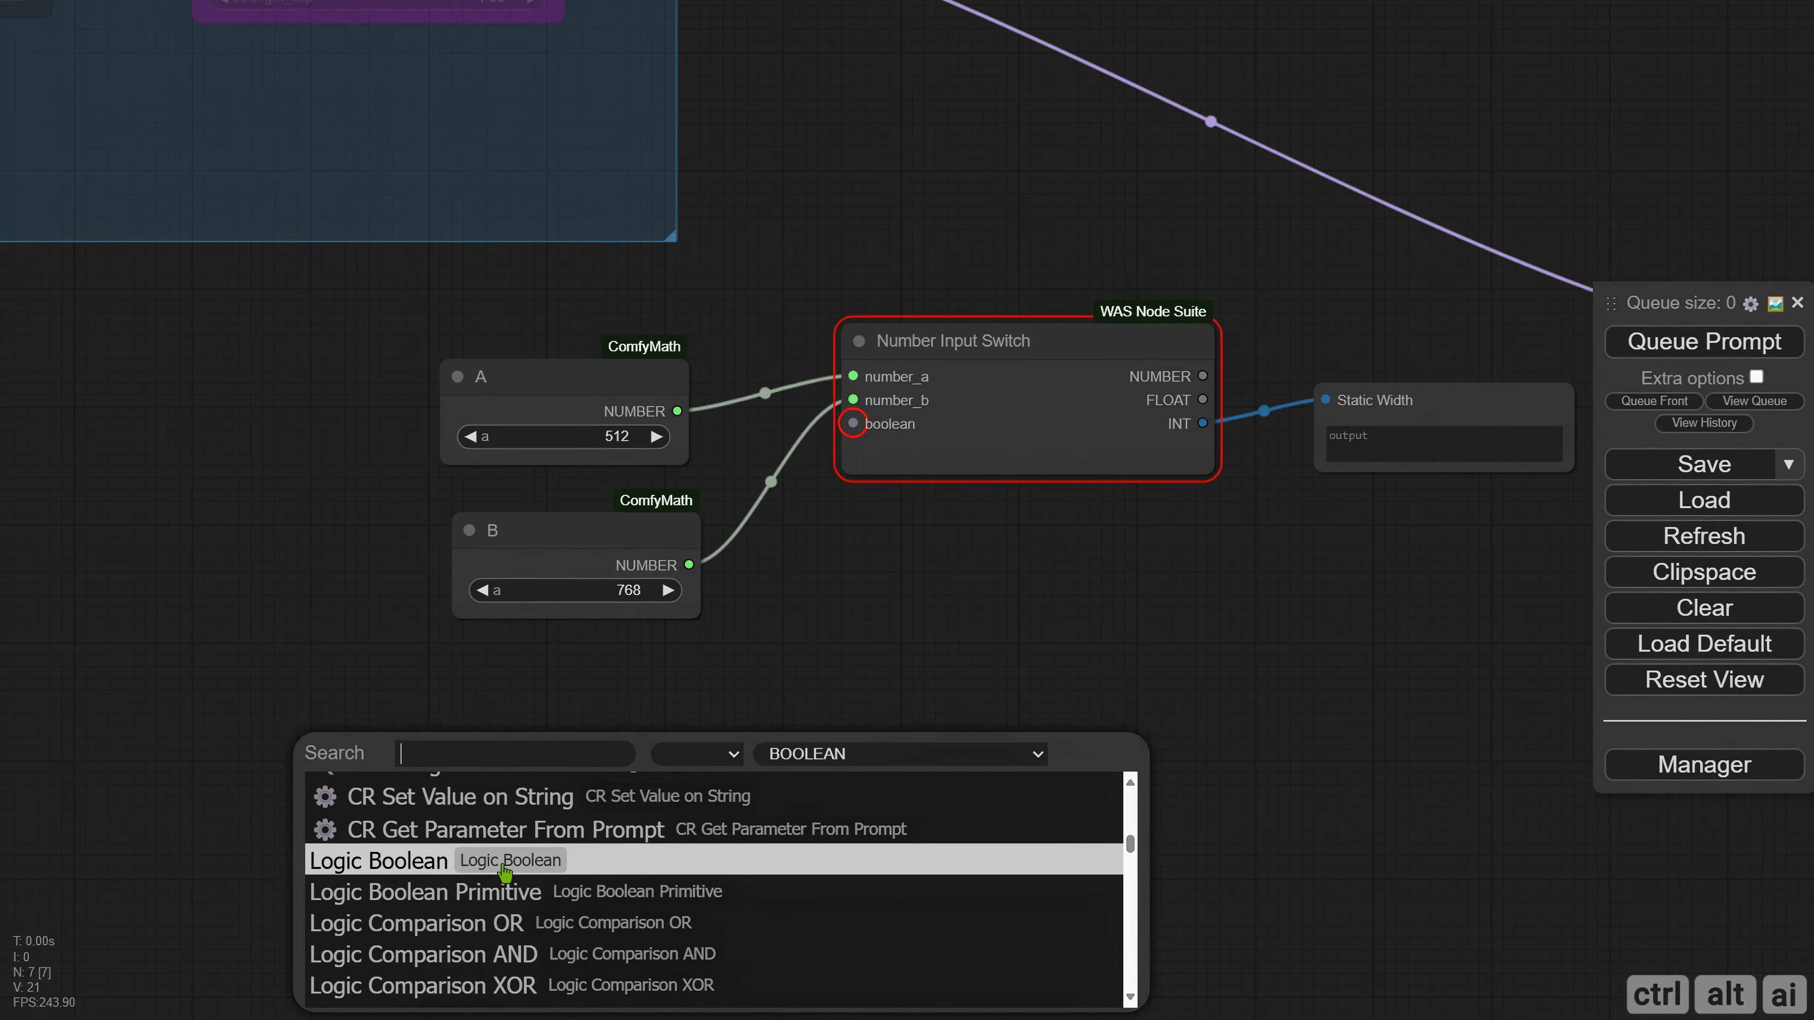
{"action": "left_click", "coordinate": [516, 899]}
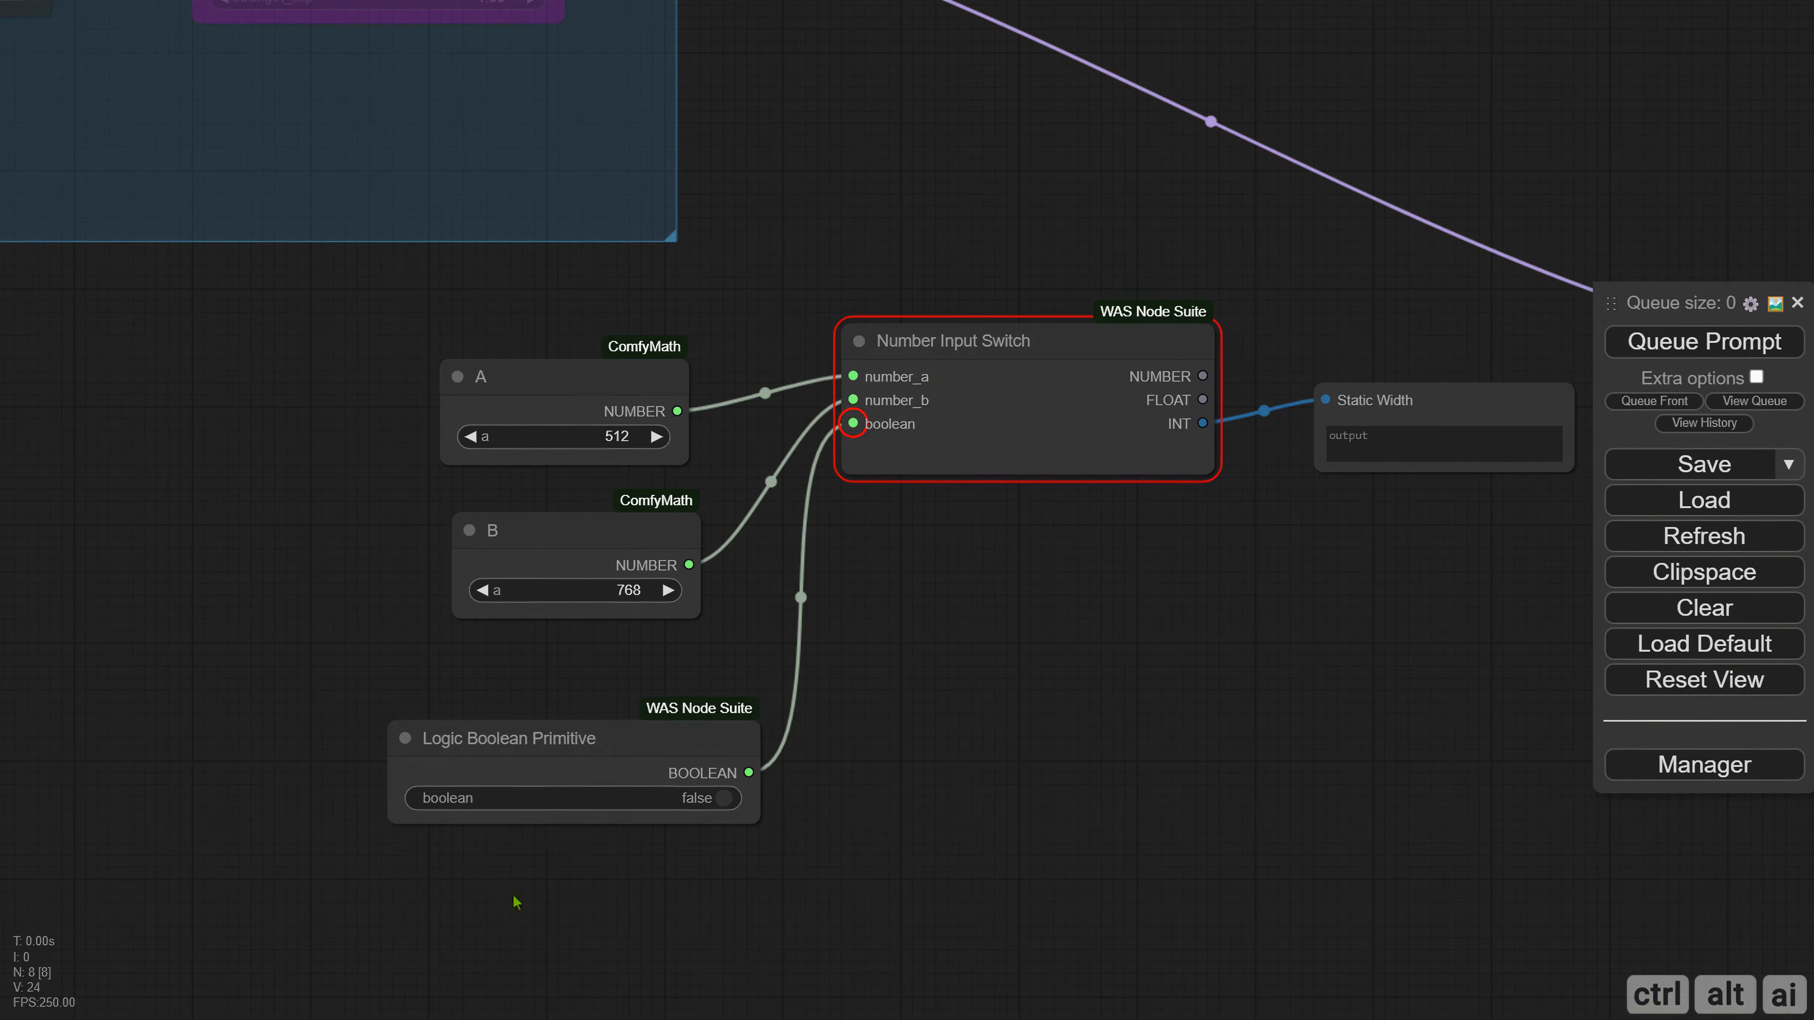
{"action": "left_click_drag", "start_coordinate": [607, 772], "coordinate": [542, 717]}
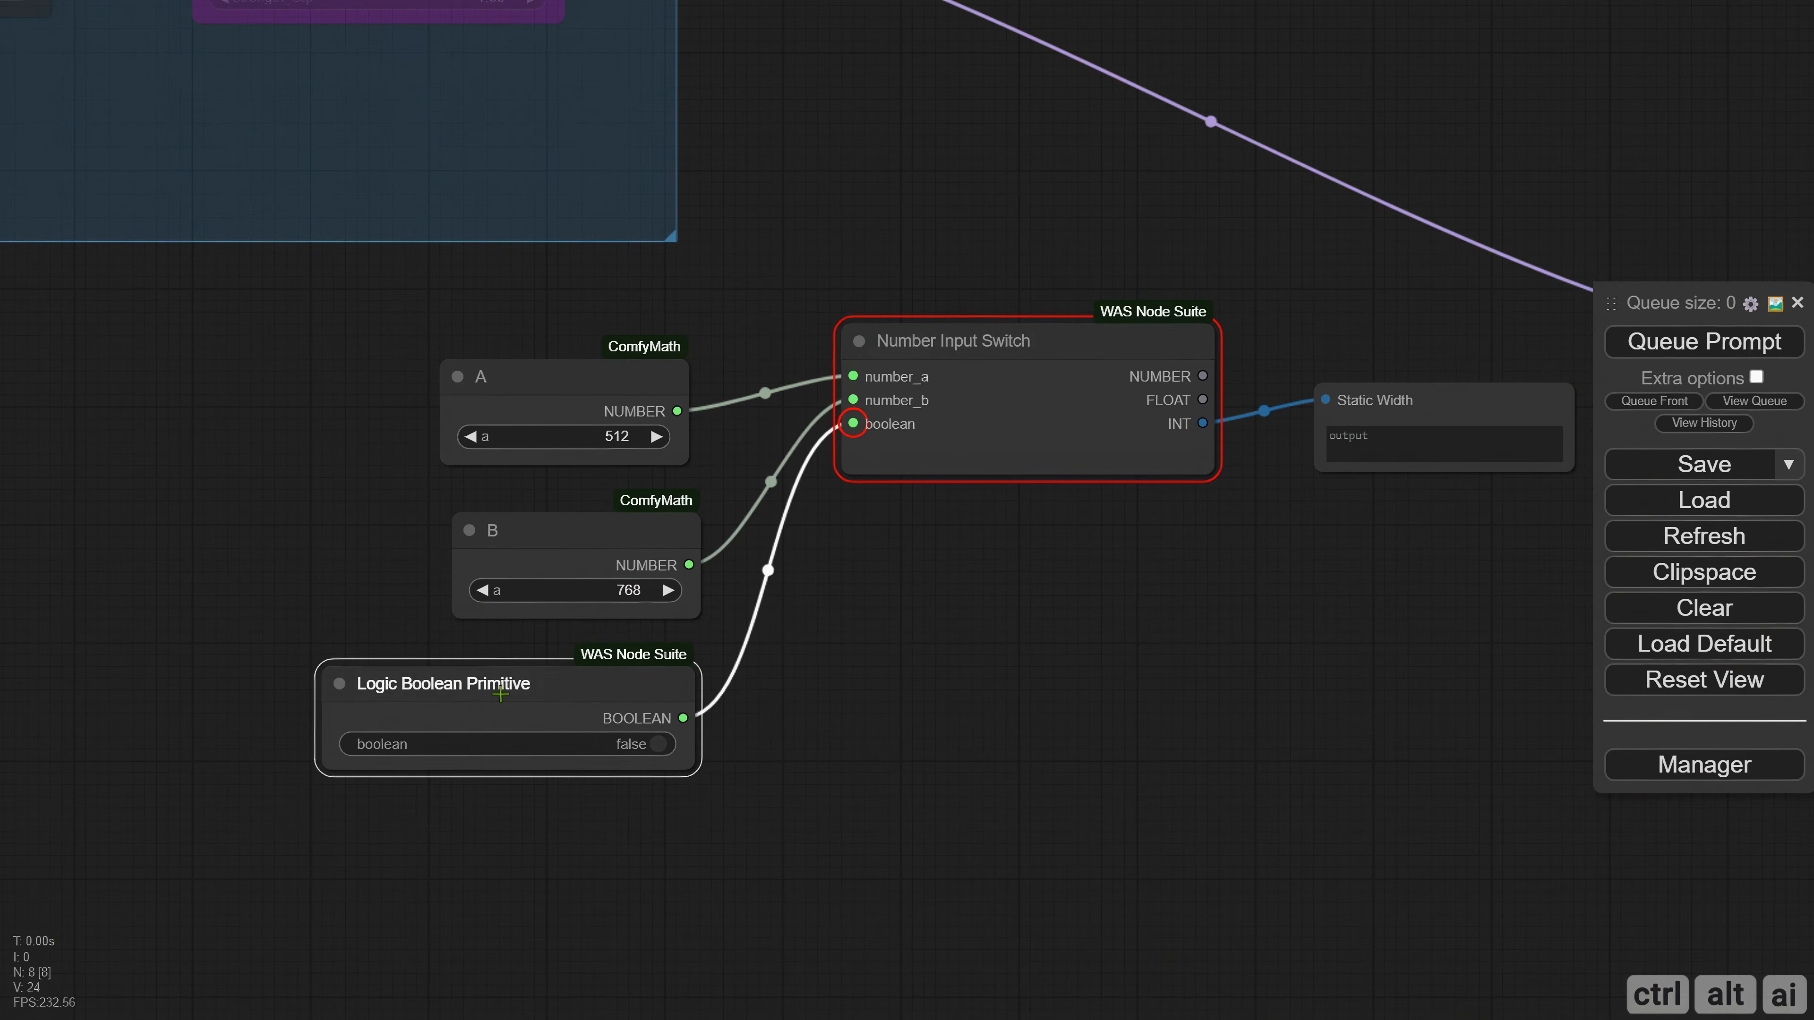
{"action": "left_click", "coordinate": [865, 681]}
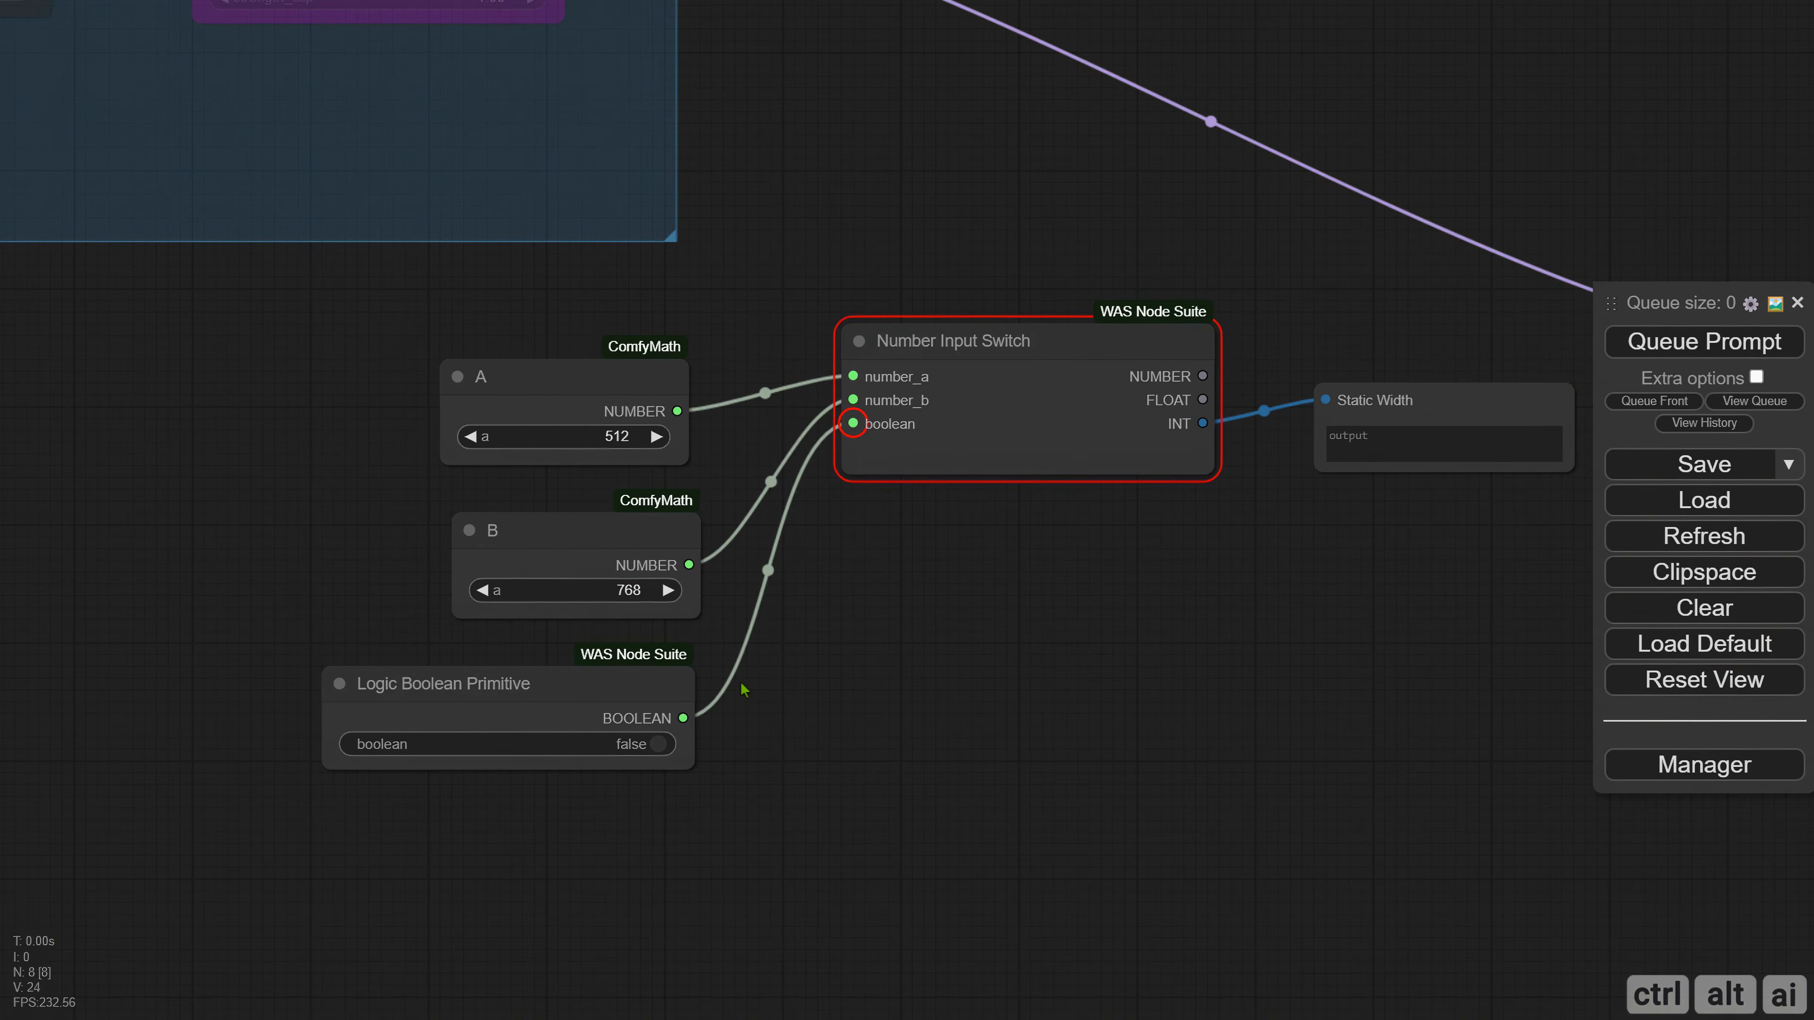
Run the workflow with the boolean at false, and run it again with the boolean set to true.
{"action": "left_click_drag", "start_coordinate": [722, 711], "coordinate": [592, 715]}
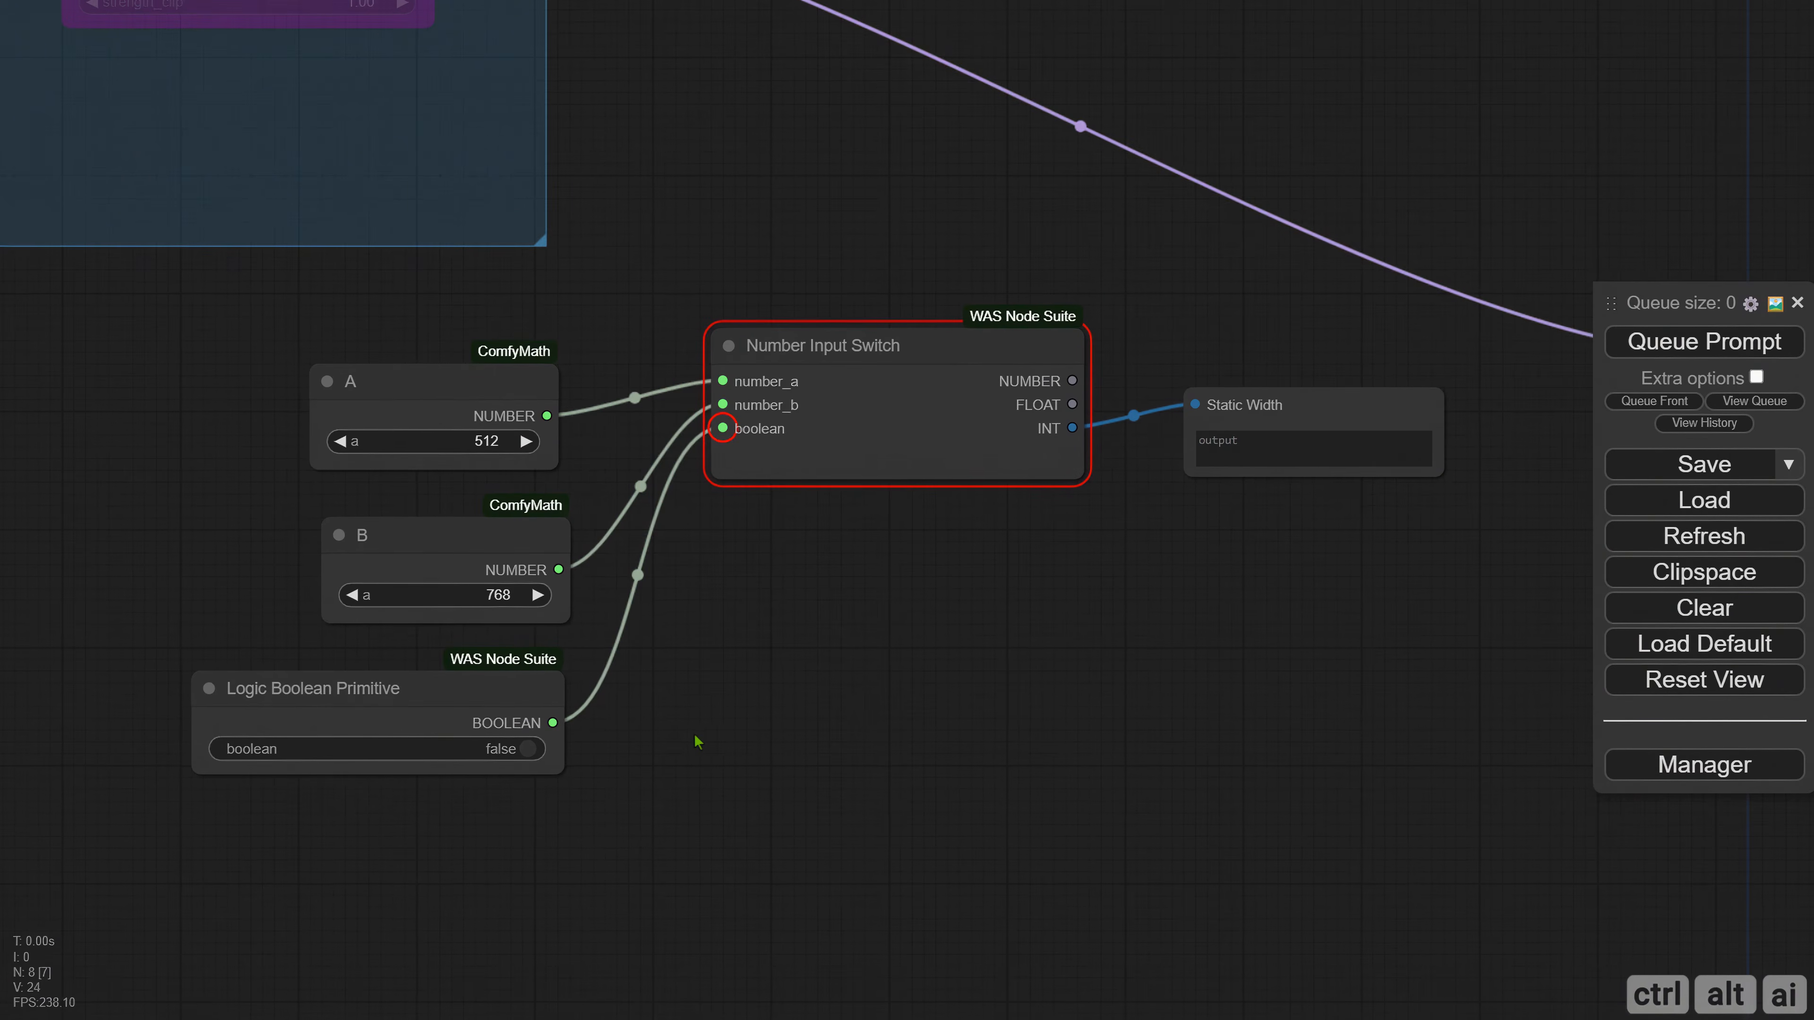
{"action": "left_click_drag", "start_coordinate": [697, 743], "coordinate": [724, 744]}
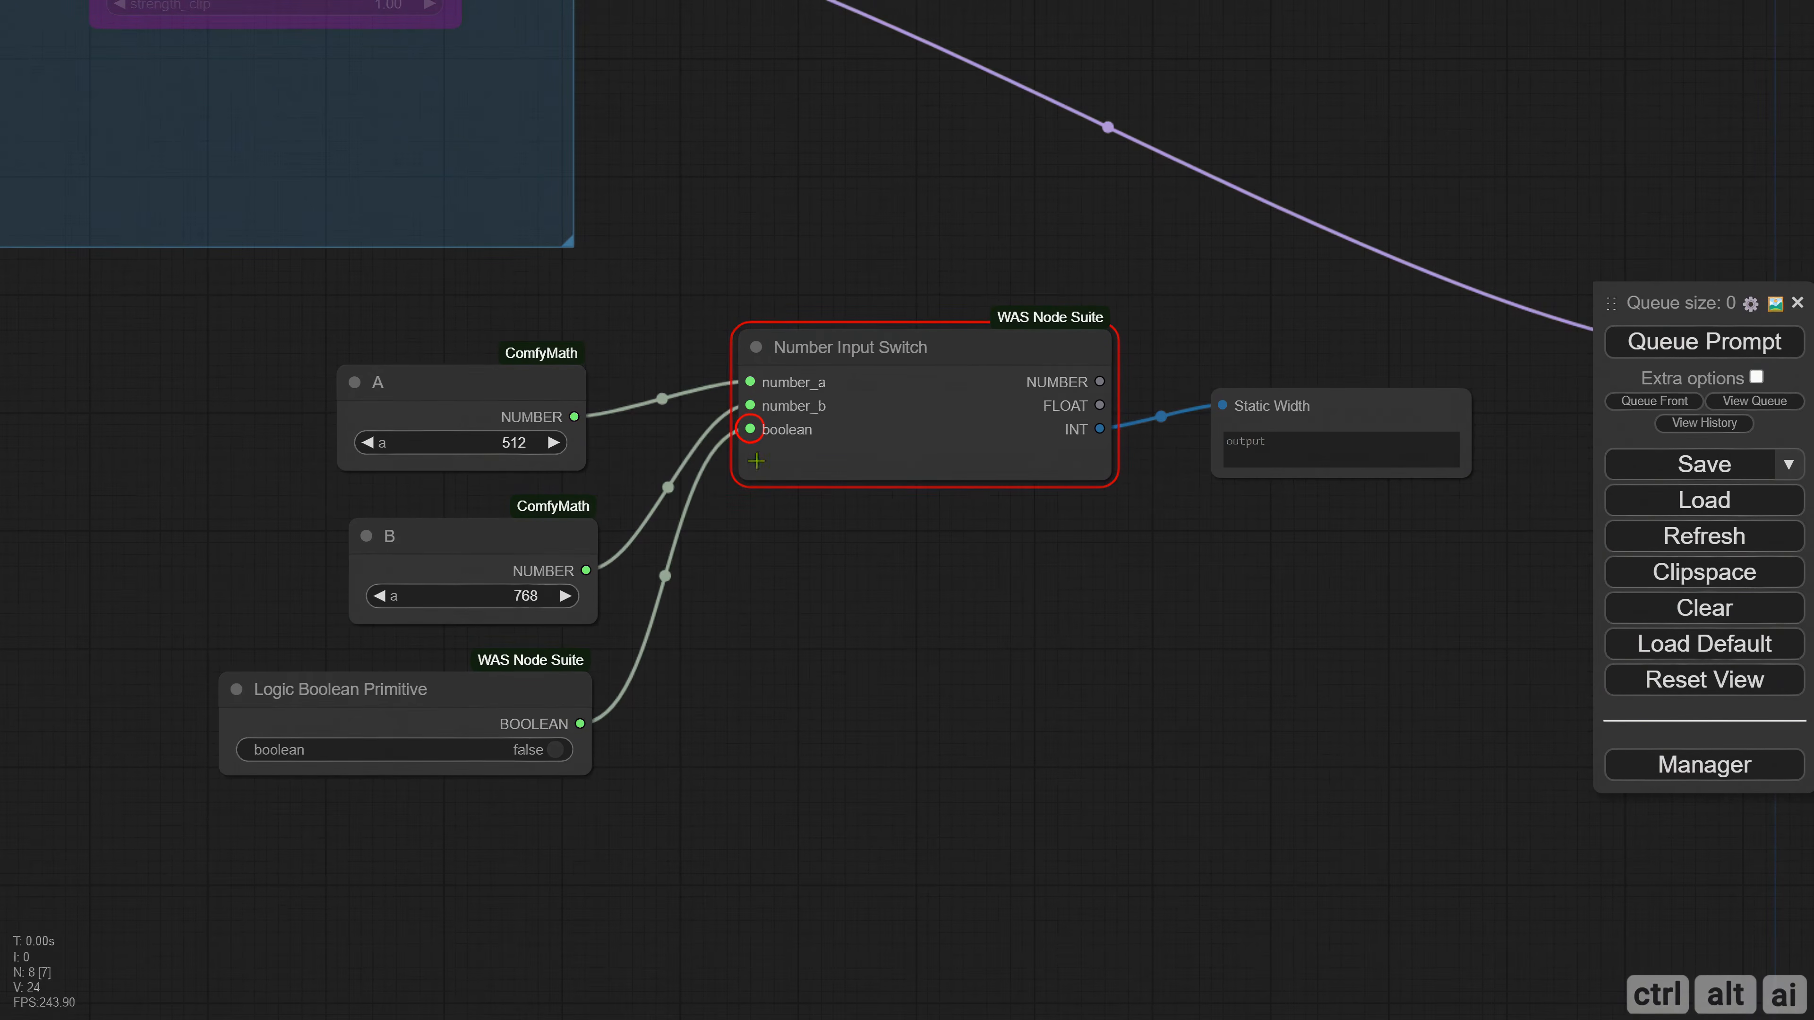
{"action": "left_click", "coordinate": [1664, 350]}
{"action": "left_click", "coordinate": [554, 750]}
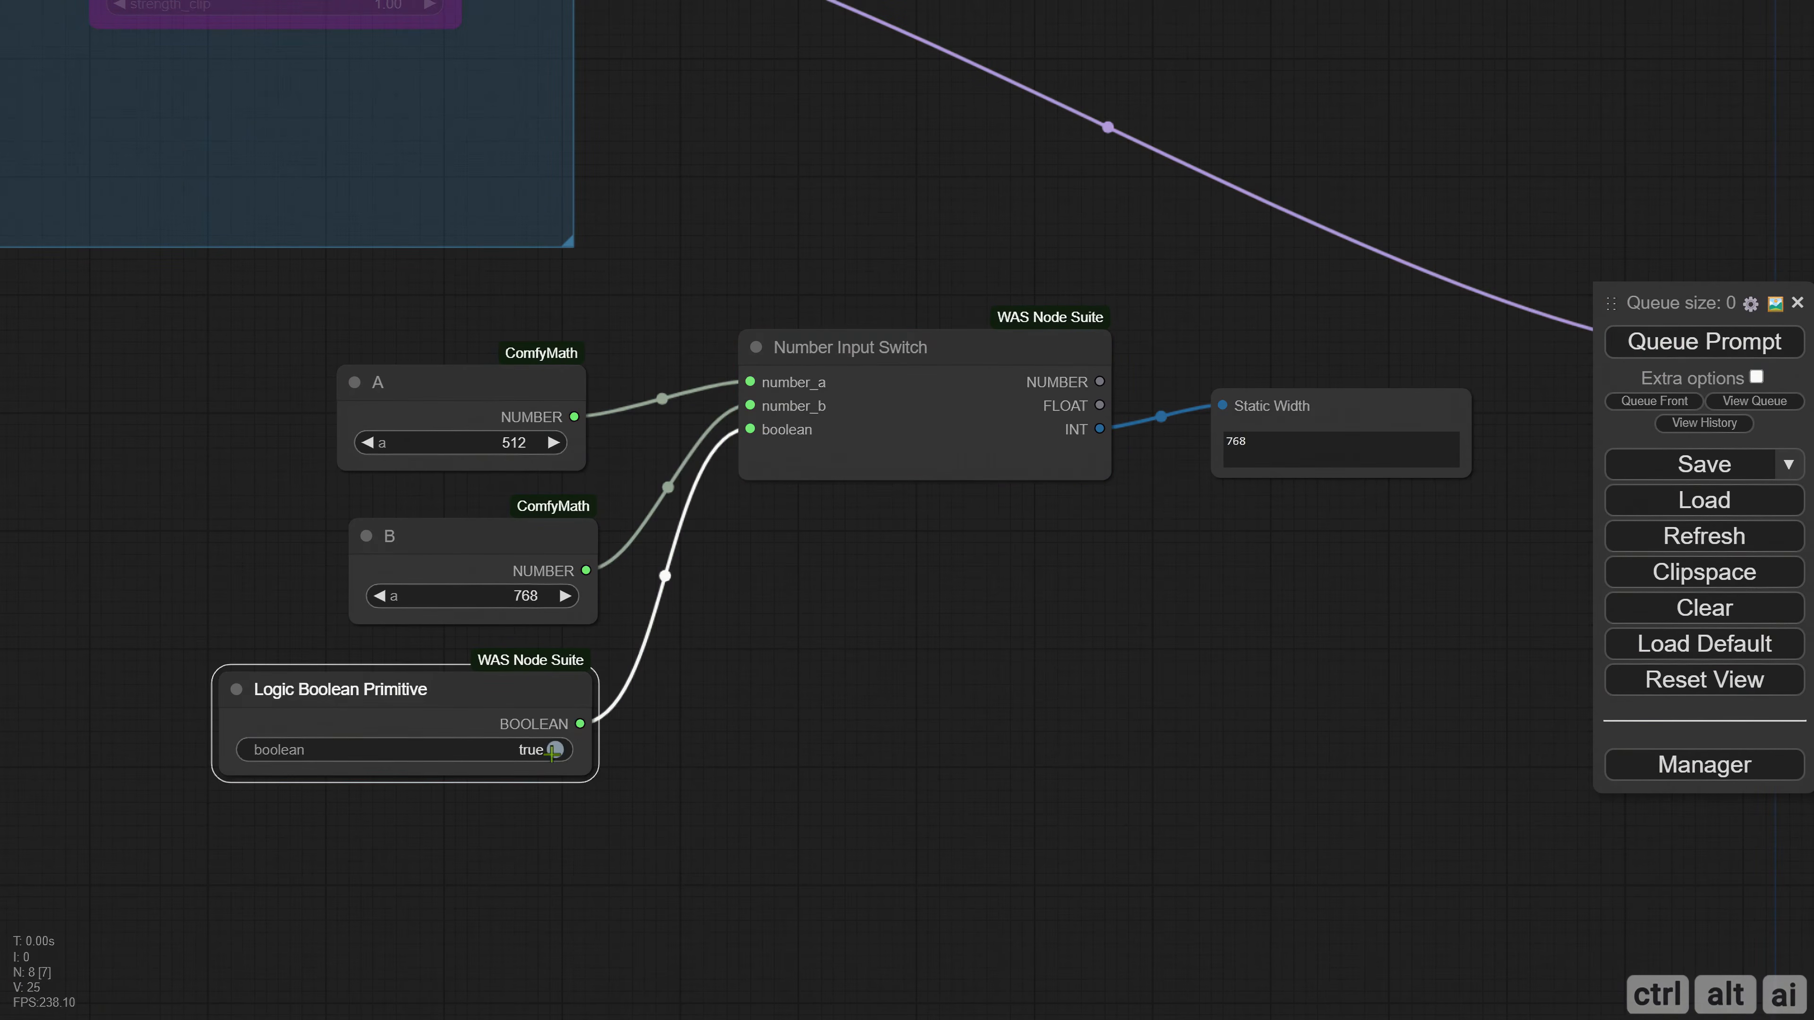
{"action": "left_click", "coordinate": [1632, 350]}
{"action": "left_click", "coordinate": [1262, 414]}
{"action": "left_click", "coordinate": [1202, 495]}
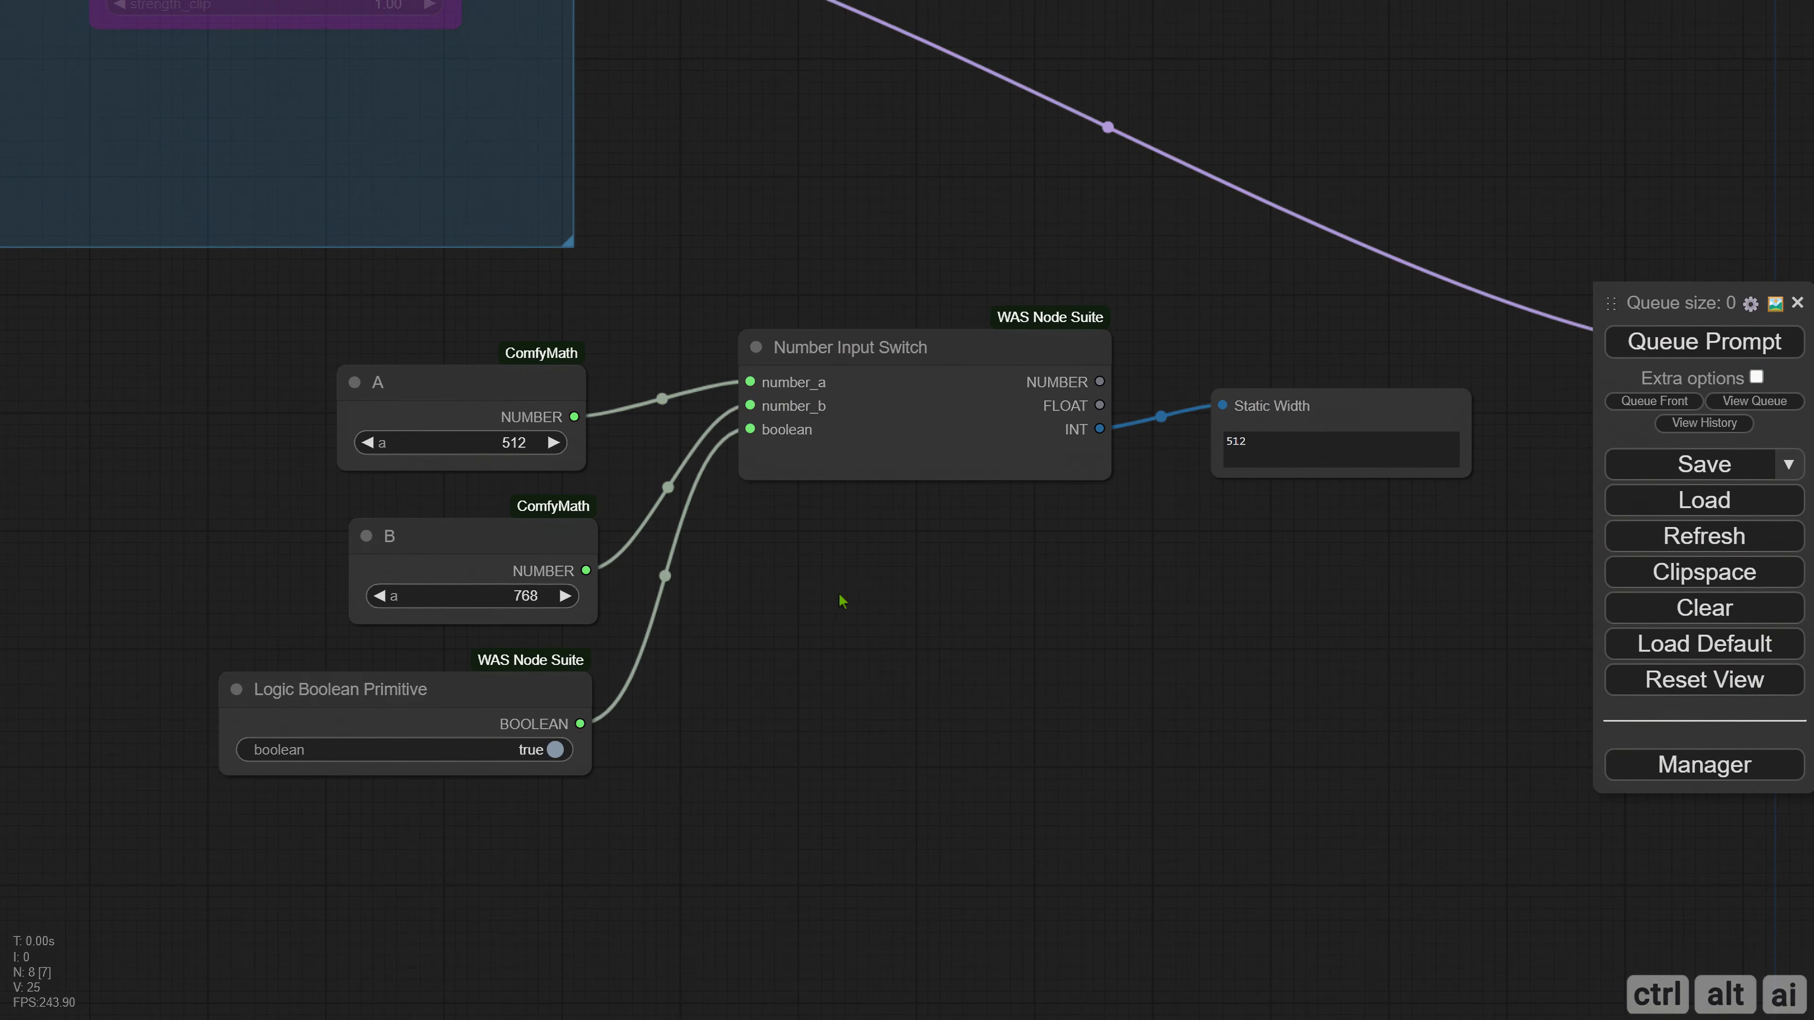
Retitle the Logic Boolean Primitive node "512" and move it to the left of node A.
{"action": "left_click_drag", "start_coordinate": [852, 624], "coordinate": [992, 607]}
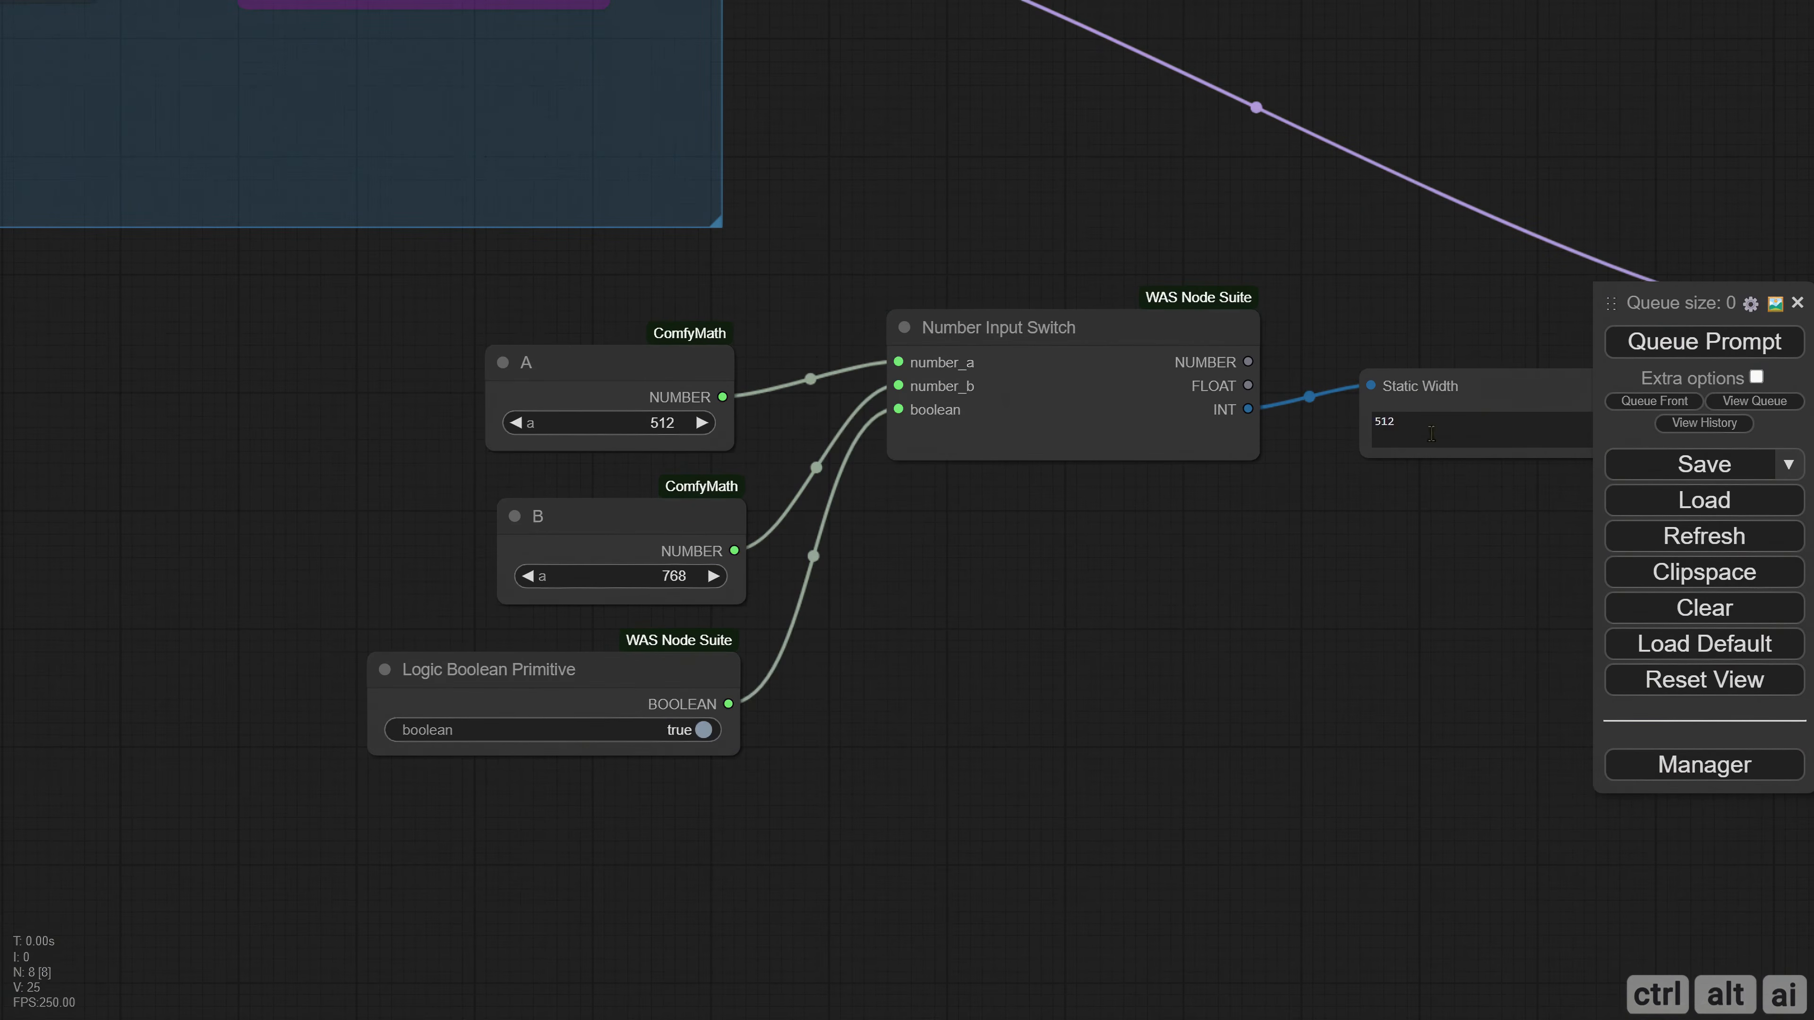
{"action": "left_click_drag", "start_coordinate": [629, 684], "coordinate": [930, 738]}
{"action": "right_click", "coordinate": [677, 718]}
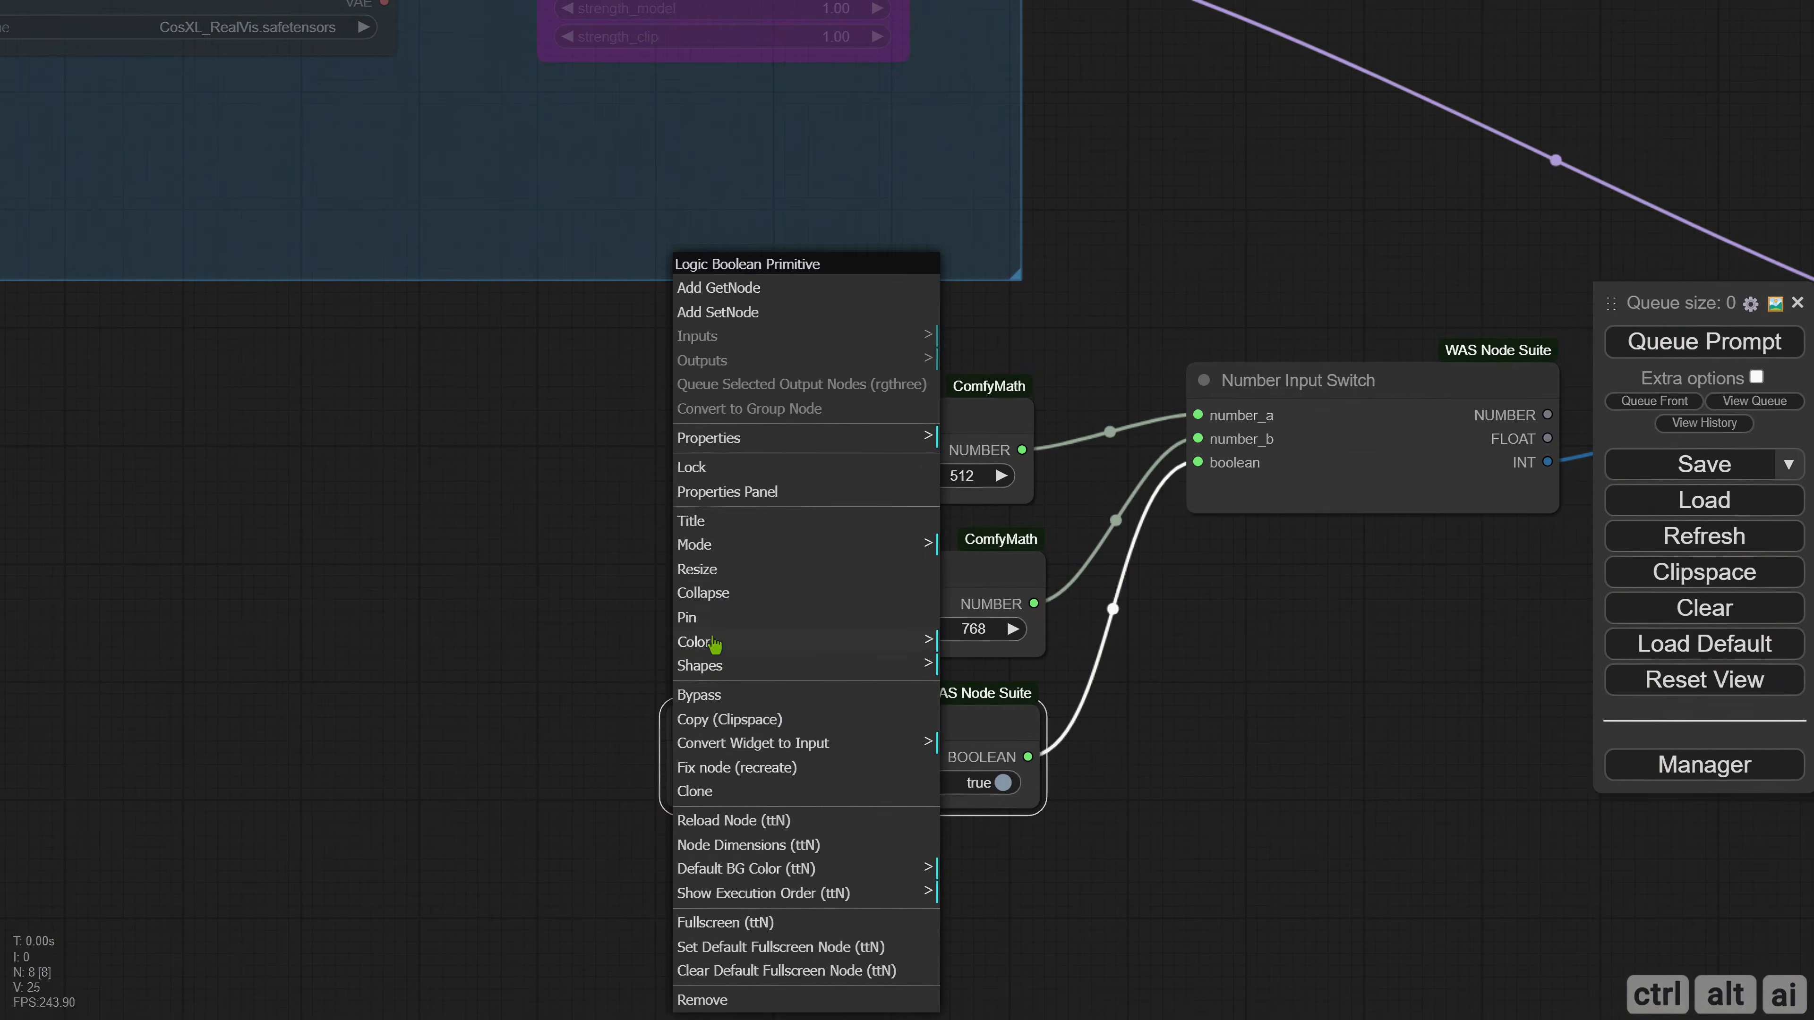
{"action": "left_click", "coordinate": [701, 520]}
{"action": "key", "text": "ctrl+a"}
{"action": "type", "text": "512"}
{"action": "key", "text": "Return"}
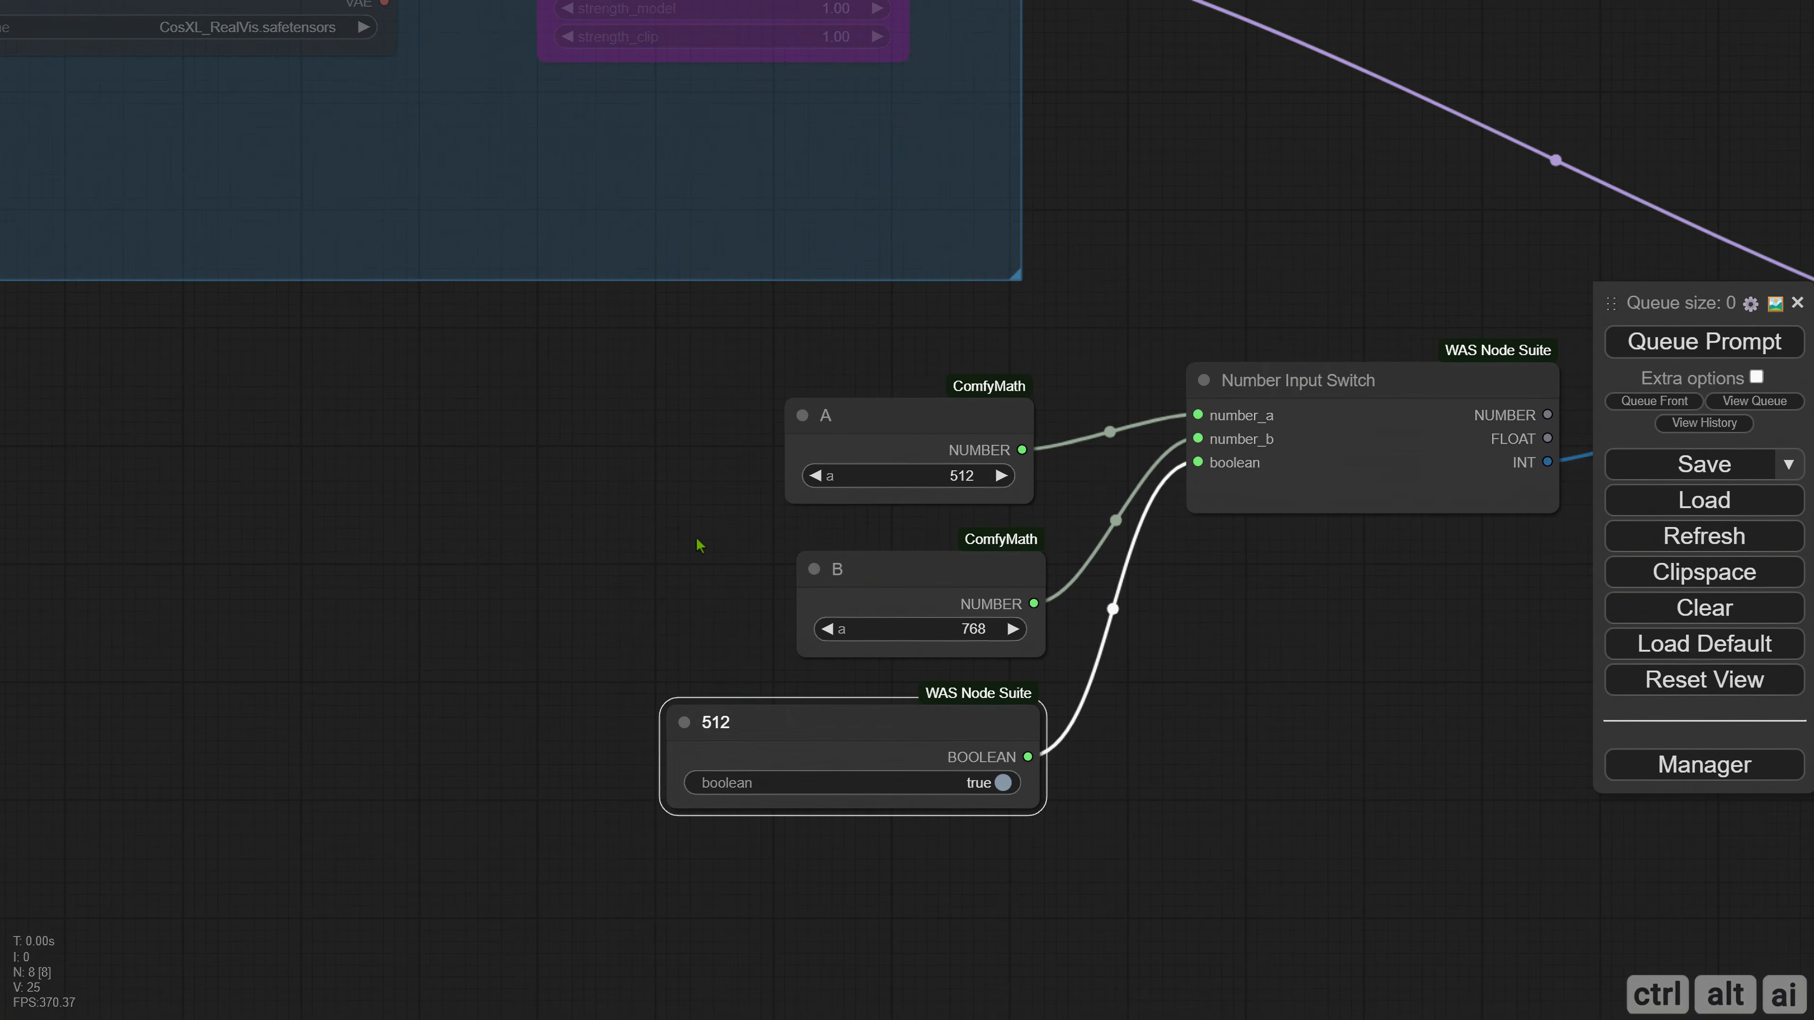
{"action": "left_click", "coordinate": [675, 678]}
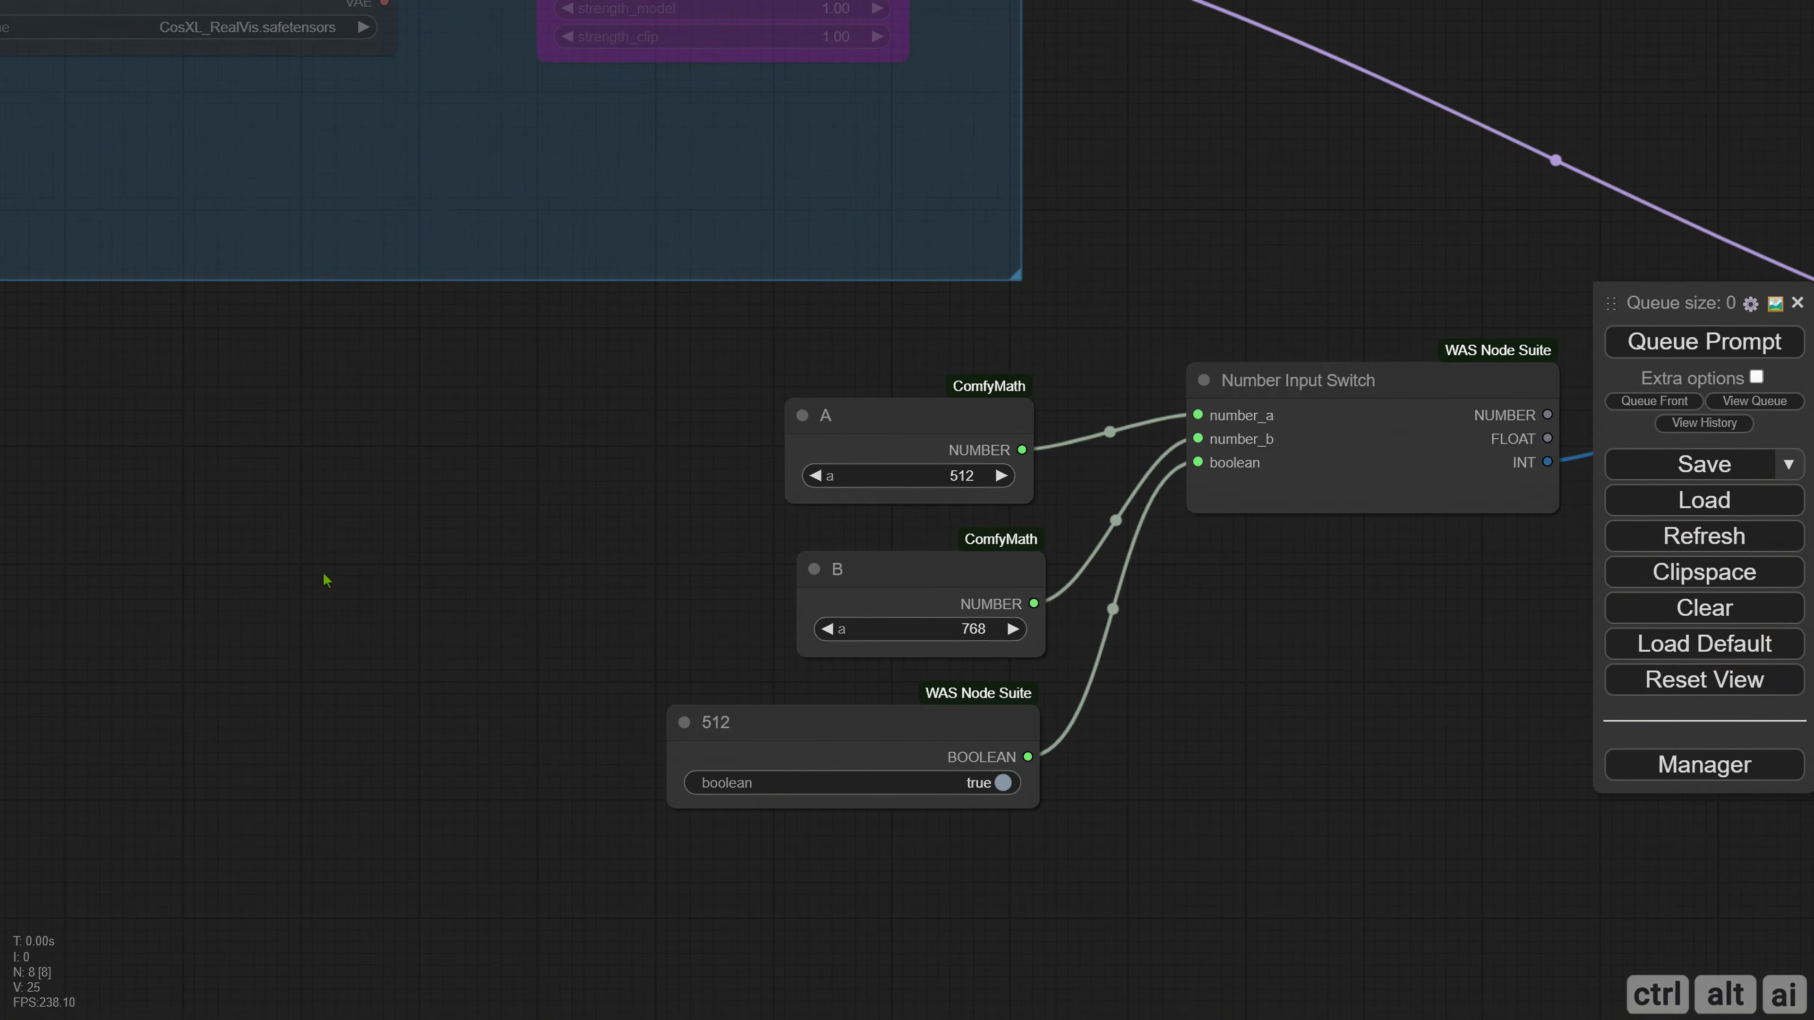
{"action": "left_click_drag", "start_coordinate": [733, 723], "coordinate": [236, 439]}
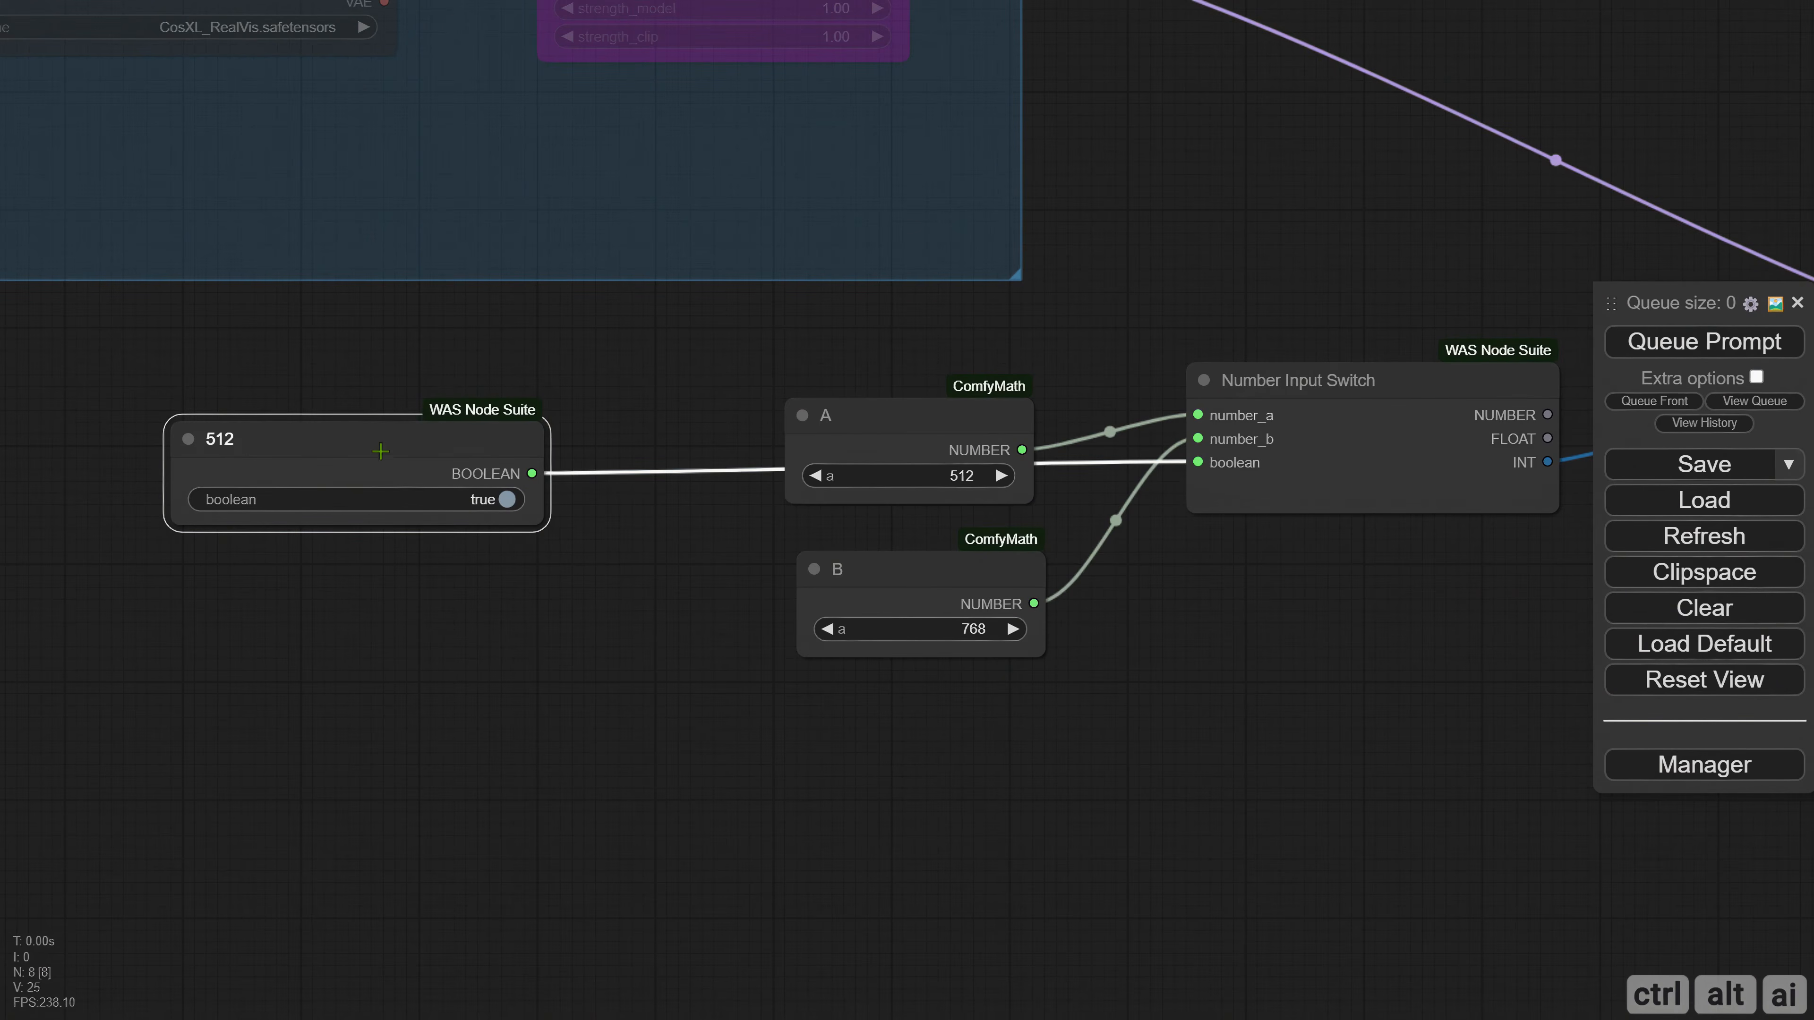
{"action": "left_click_drag", "start_coordinate": [380, 447], "coordinate": [368, 418]}
Duplicate the Number Input Switch and Static Width display with their connections and place the copies below the originals.
{"action": "left_click_drag", "start_coordinate": [652, 551], "coordinate": [407, 558]}
{"action": "left_click_drag", "start_coordinate": [808, 208], "coordinate": [1171, 540]}
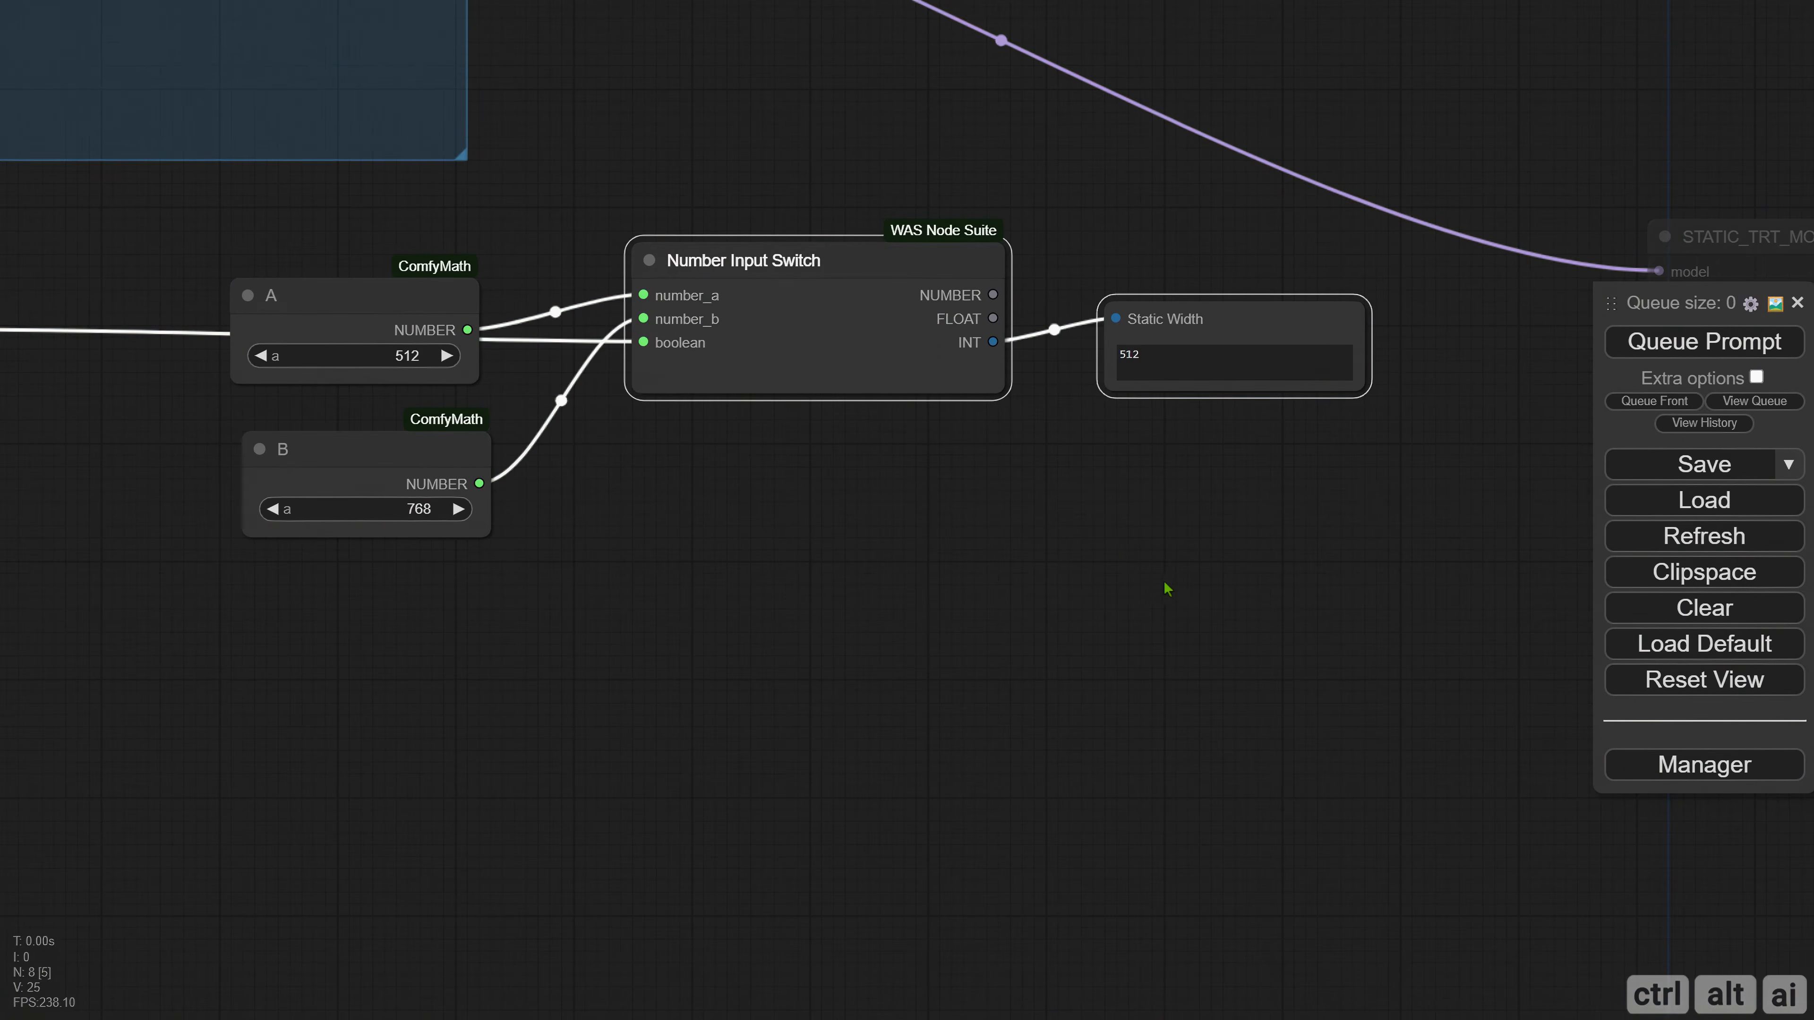
{"action": "key", "text": "ctrl+shift+v"}
{"action": "left_click_drag", "start_coordinate": [1277, 604], "coordinate": [788, 562]}
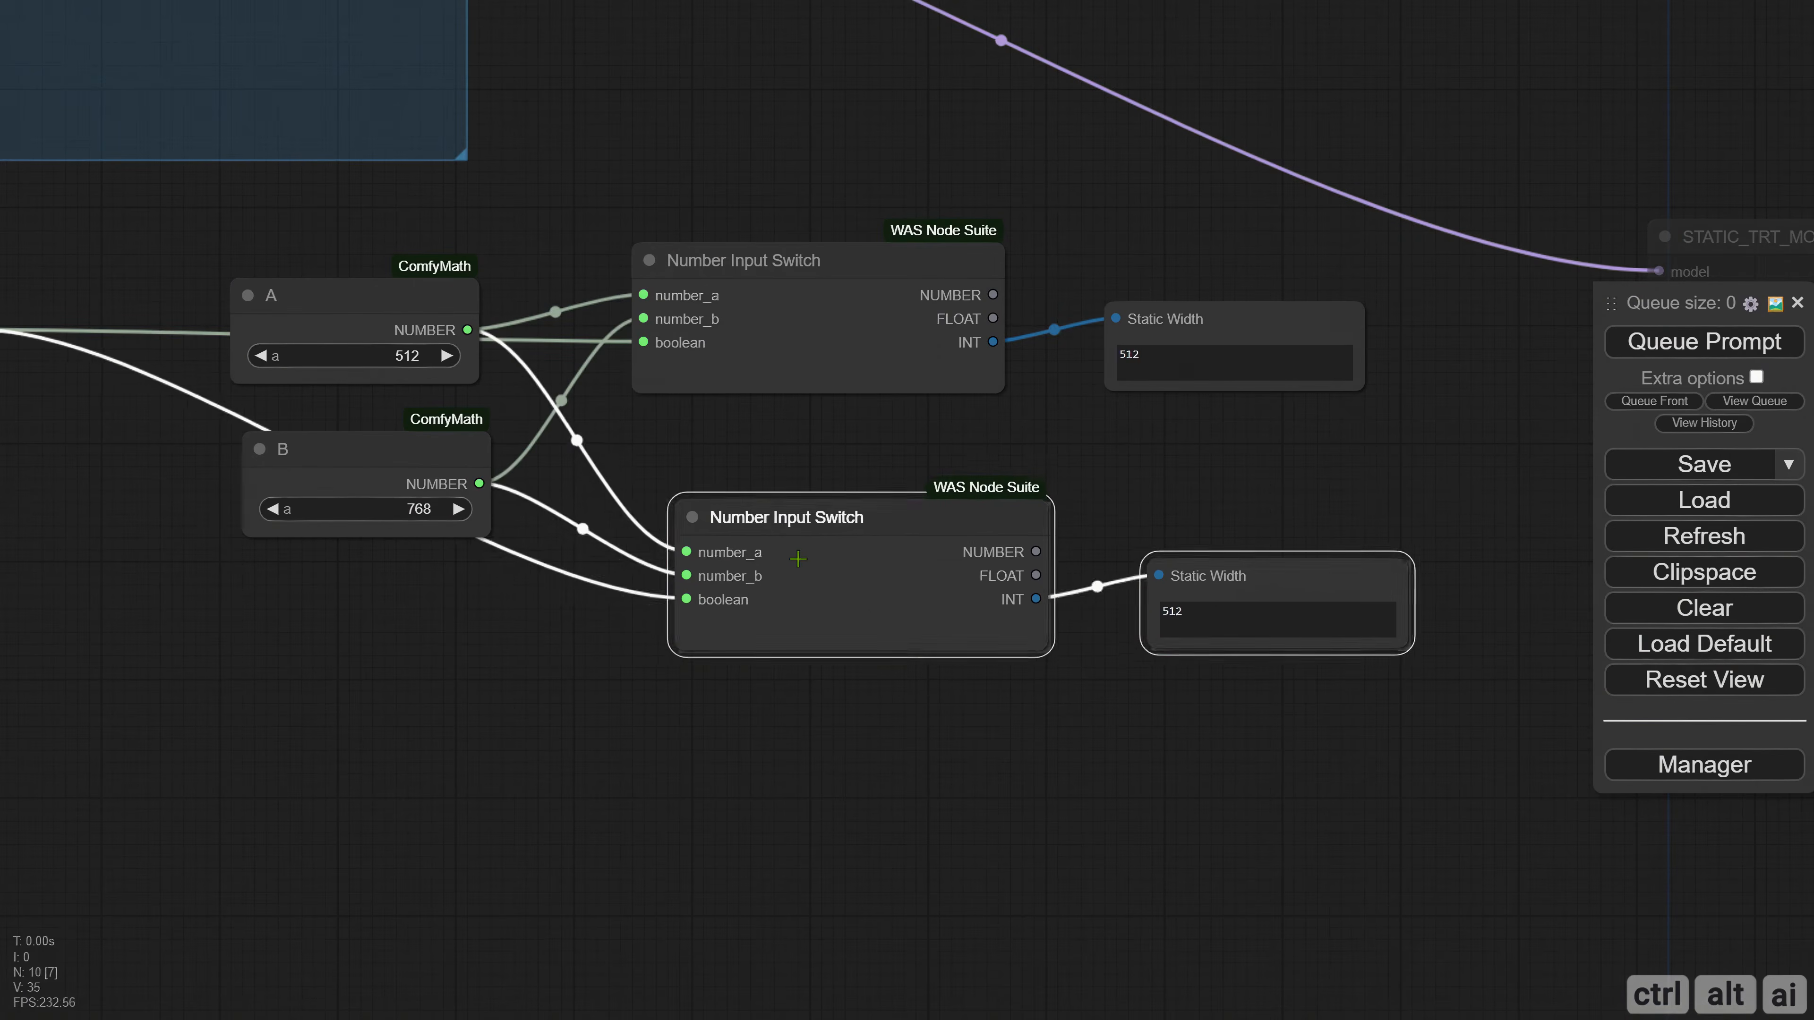
Link a copy of the 512 boolean node to the lower switch's boolean input and title that copy "768".
{"action": "mouse_move", "coordinate": [187, 551]}
{"action": "left_mouse_down"}
{"action": "mouse_move", "coordinate": [539, 564]}
{"action": "mouse_move", "coordinate": [625, 544]}
{"action": "left_mouse_up"}
{"action": "mouse_move", "coordinate": [356, 319]}
{"action": "left_mouse_down"}
{"action": "mouse_move", "coordinate": [361, 526]}
{"action": "mouse_move", "coordinate": [367, 478]}
{"action": "mouse_move", "coordinate": [1100, 592]}
{"action": "left_mouse_up"}
{"action": "right_click", "coordinate": [137, 490]}
{"action": "left_click", "coordinate": [167, 519]}
{"action": "key", "text": "ctrl+a"}
{"action": "type", "text": "768"}
{"action": "key", "text": "Return"}
Narrow both Number Input Switch nodes and align them and the lower display node beneath their counterparts.
{"action": "left_click_drag", "start_coordinate": [1207, 540], "coordinate": [1175, 496]}
{"action": "left_click_drag", "start_coordinate": [1390, 593], "coordinate": [1282, 535]}
{"action": "left_click_drag", "start_coordinate": [1380, 399], "coordinate": [1274, 388]}
{"action": "left_click_drag", "start_coordinate": [1211, 329], "coordinate": [1275, 351]}
{"action": "left_click_drag", "start_coordinate": [1235, 685], "coordinate": [800, 713]}
{"action": "left_click_drag", "start_coordinate": [1154, 603], "coordinate": [1119, 547]}
Rename the lower display node's input slot "Static Height".
{"action": "right_click", "coordinate": [1120, 547]}
{"action": "left_click", "coordinate": [1072, 552]}
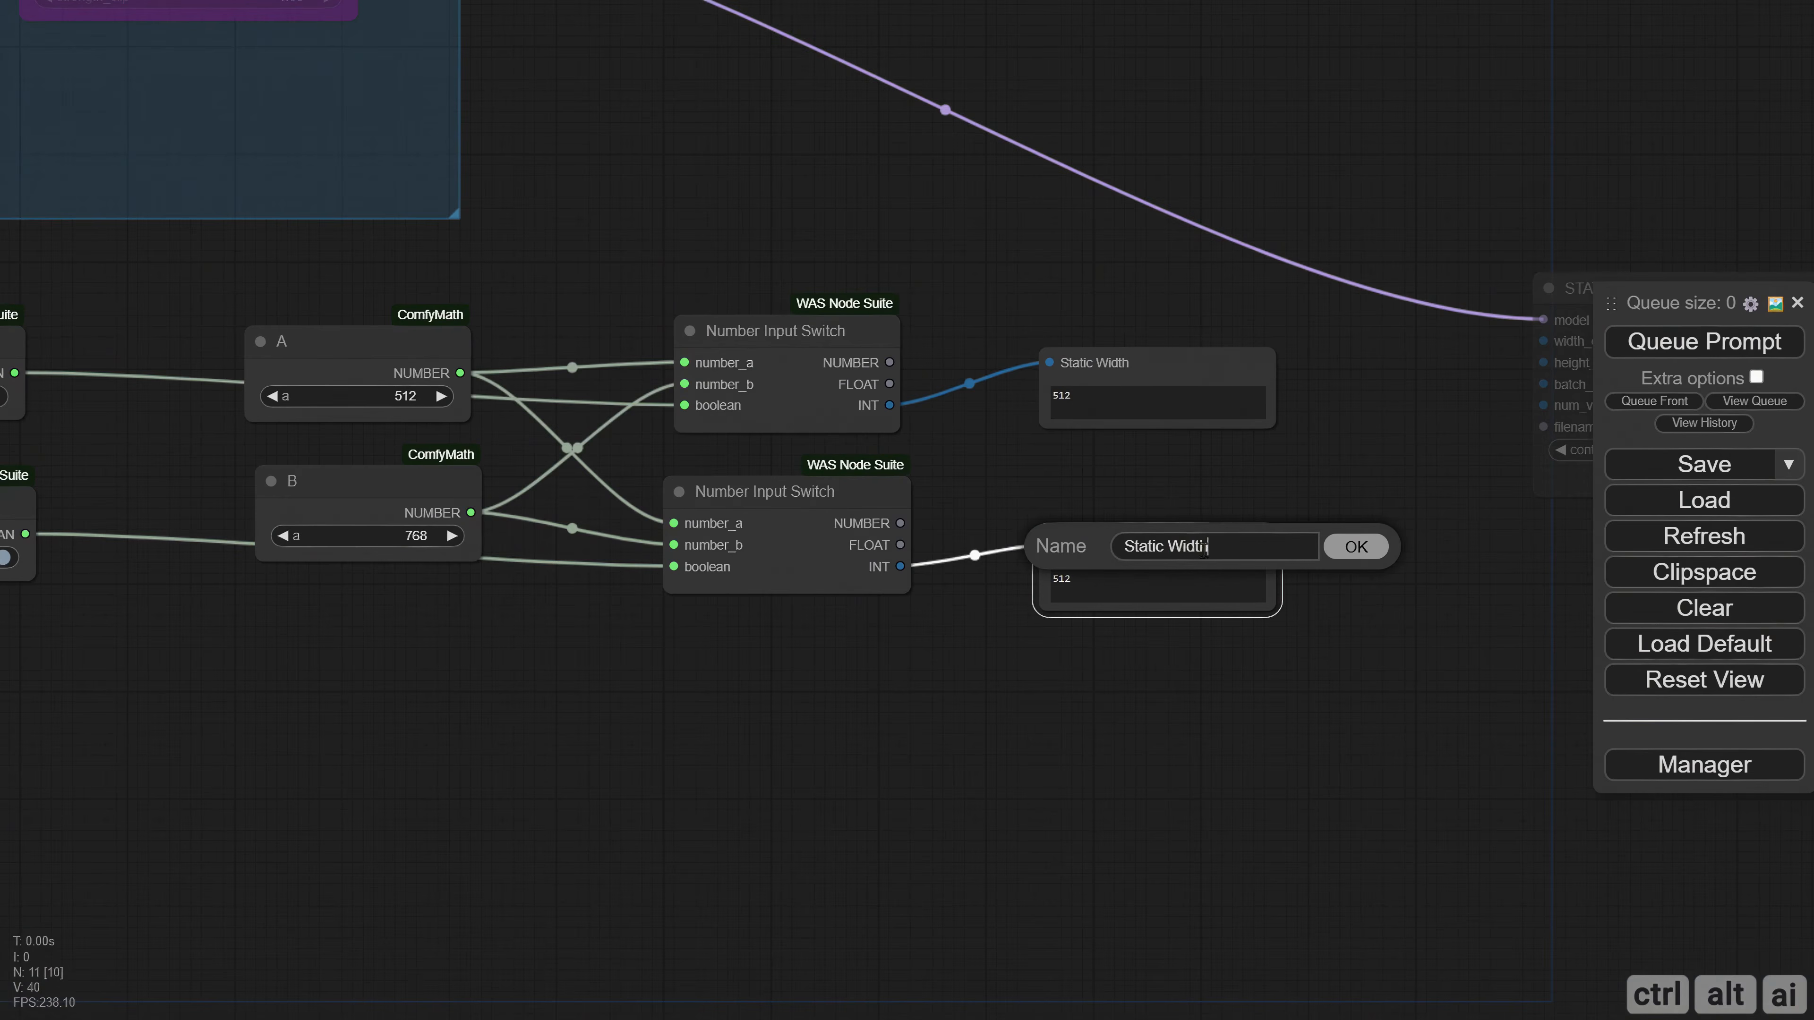
{"action": "double_click", "coordinate": [1182, 551]}
{"action": "type", "text": "Height"}
{"action": "key", "text": "Return"}
{"action": "scroll", "coordinate": [1089, 721], "scroll_direction": "up", "scroll_amount": 3}
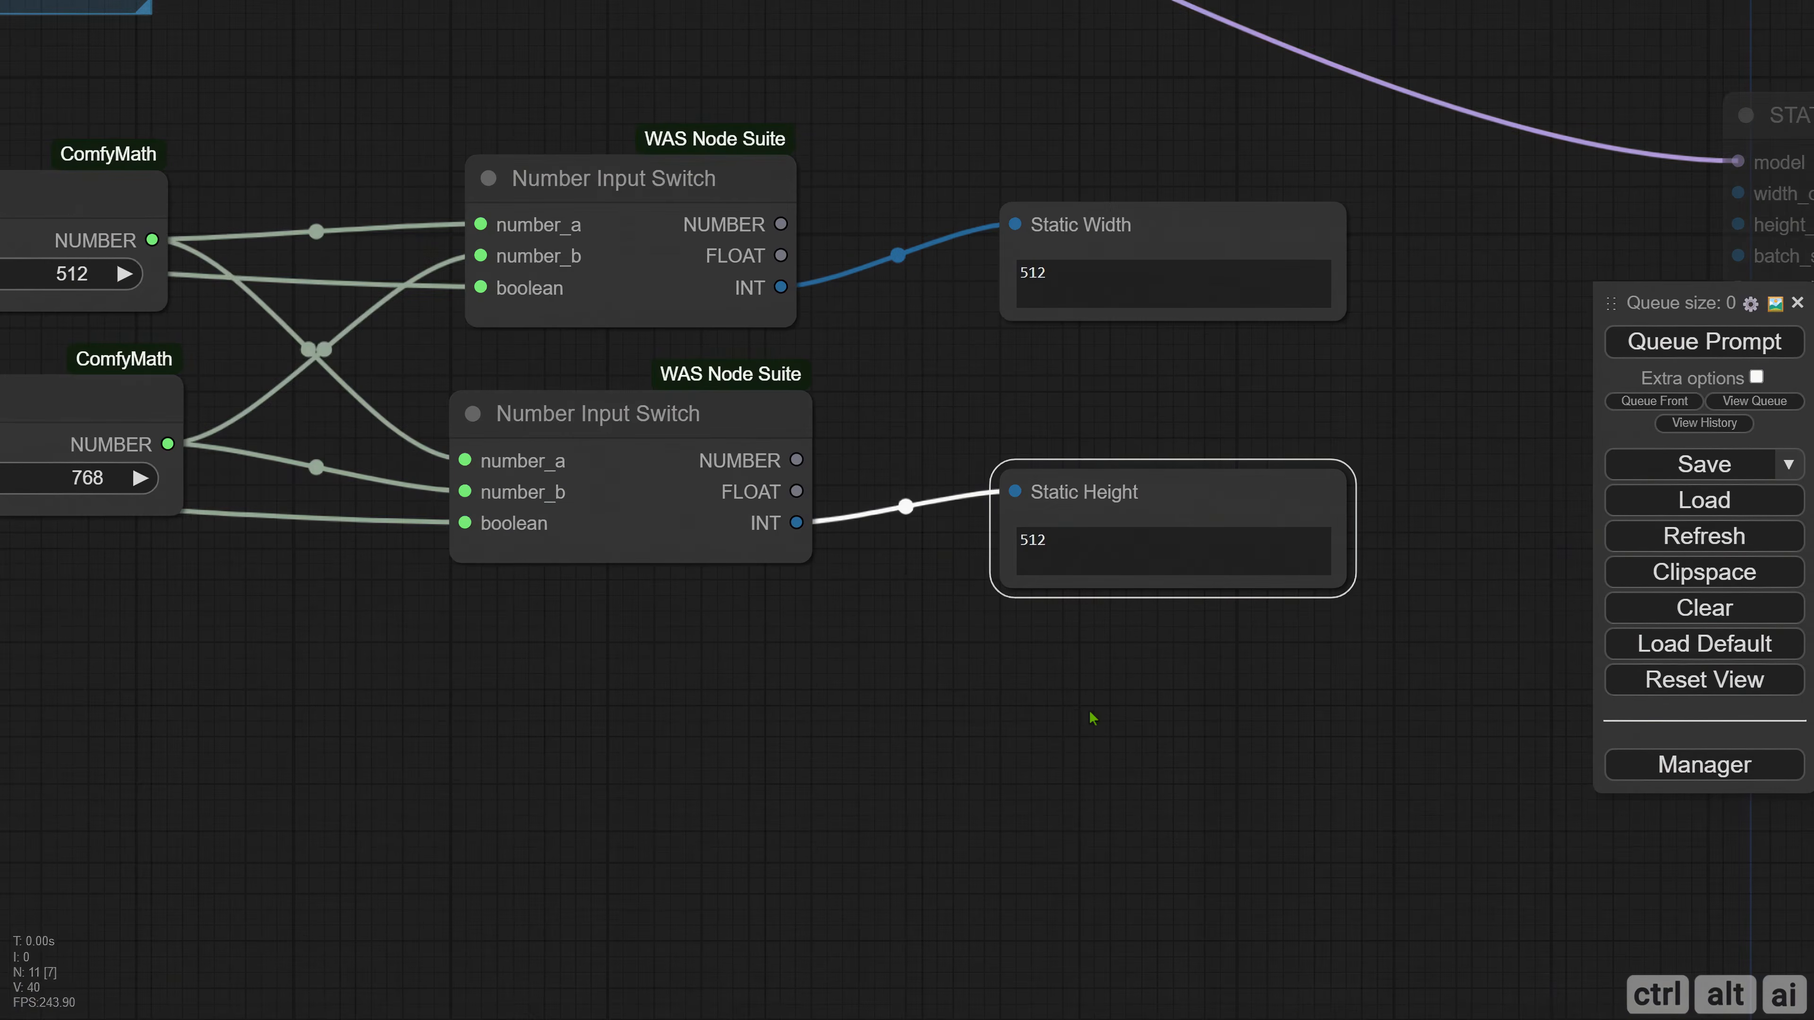
Queue the workflow, set the 768 boolean node to false, and queue the workflow again.
{"action": "scroll", "coordinate": [968, 753], "scroll_direction": "down", "scroll_amount": 1}
{"action": "left_click", "coordinate": [1665, 350]}
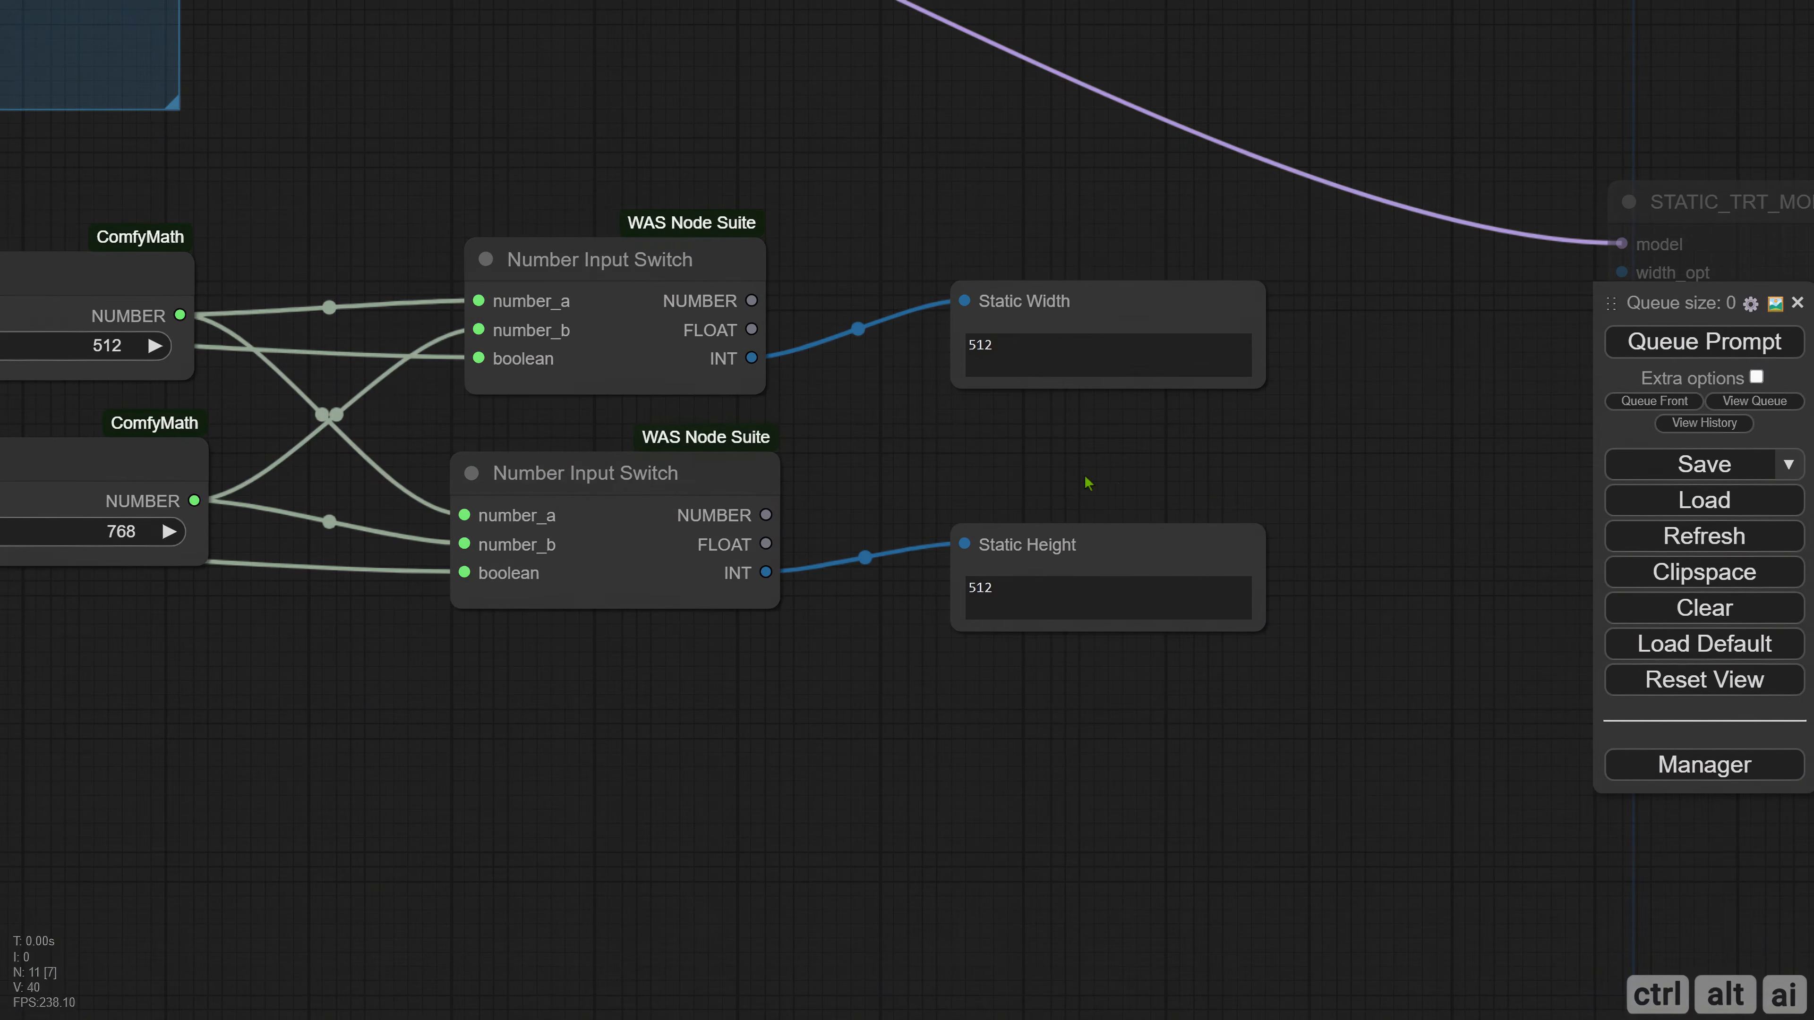
{"action": "left_click_drag", "start_coordinate": [1087, 484], "coordinate": [1376, 474]}
{"action": "left_click_drag", "start_coordinate": [633, 645], "coordinate": [948, 651]}
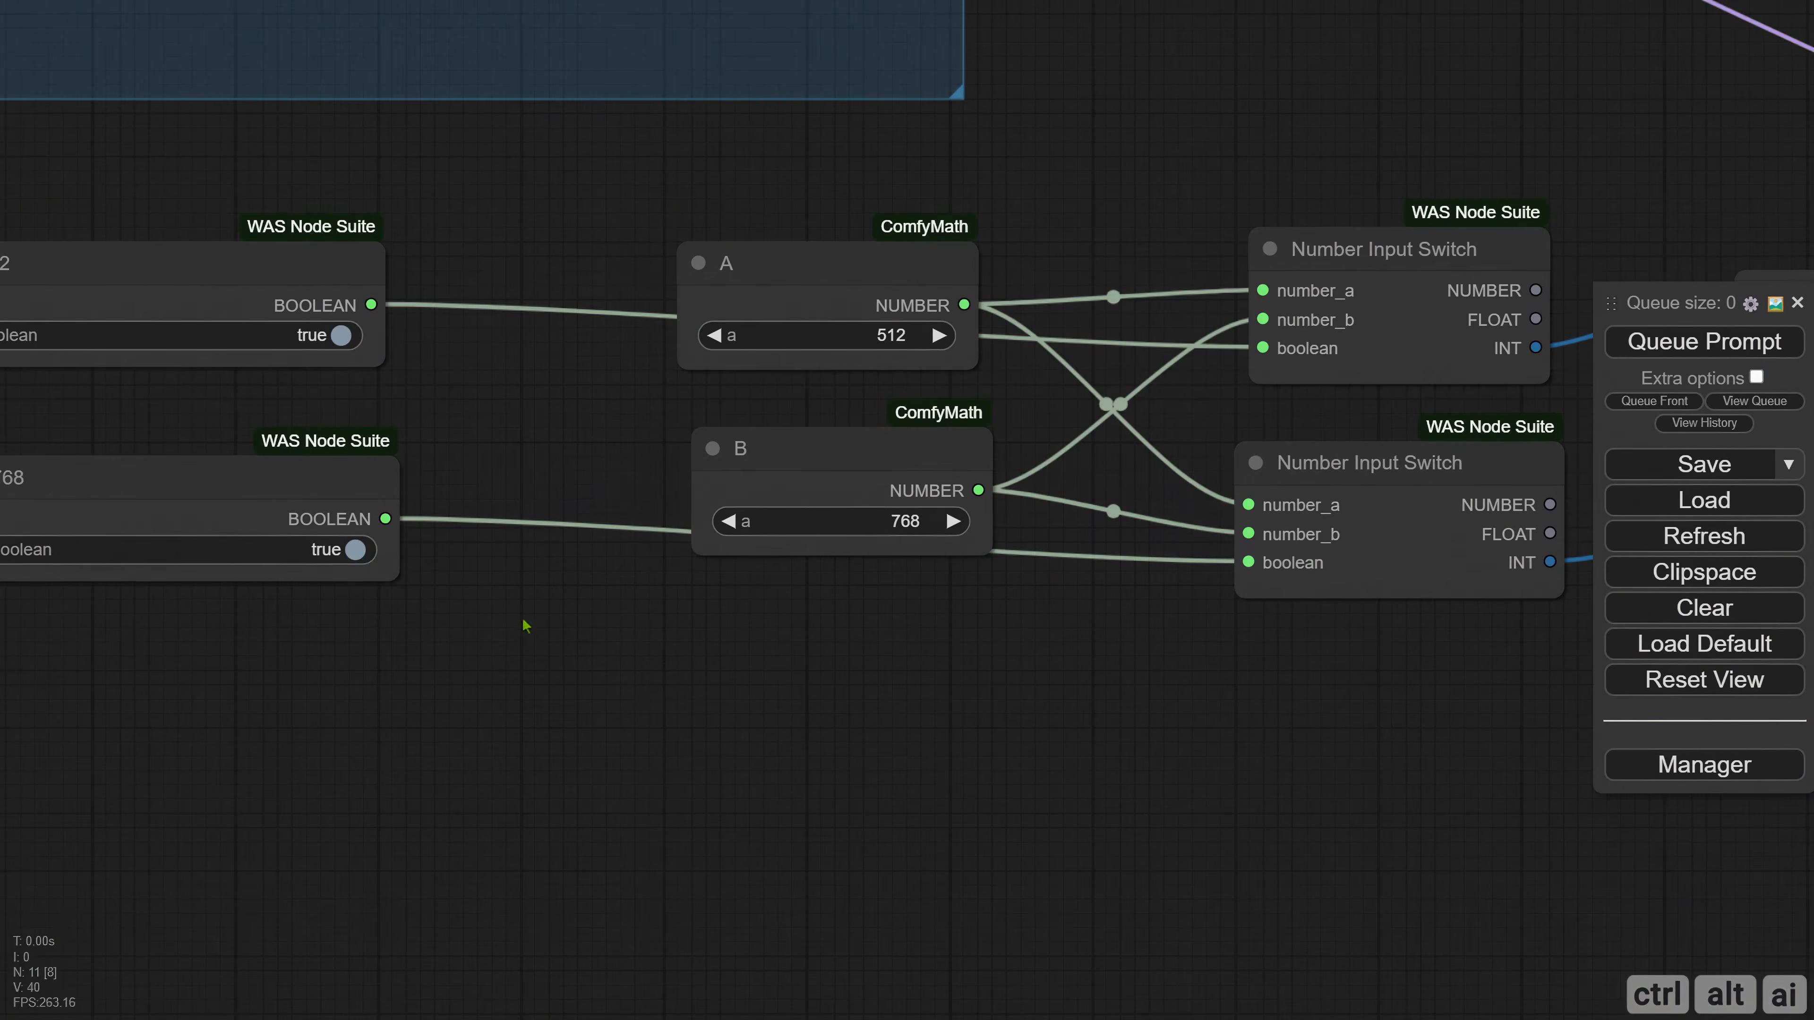
{"action": "left_click", "coordinate": [357, 551]}
{"action": "left_click", "coordinate": [477, 659]}
{"action": "left_click_drag", "start_coordinate": [798, 662], "coordinate": [538, 653]}
{"action": "left_click_drag", "start_coordinate": [898, 657], "coordinate": [558, 631]}
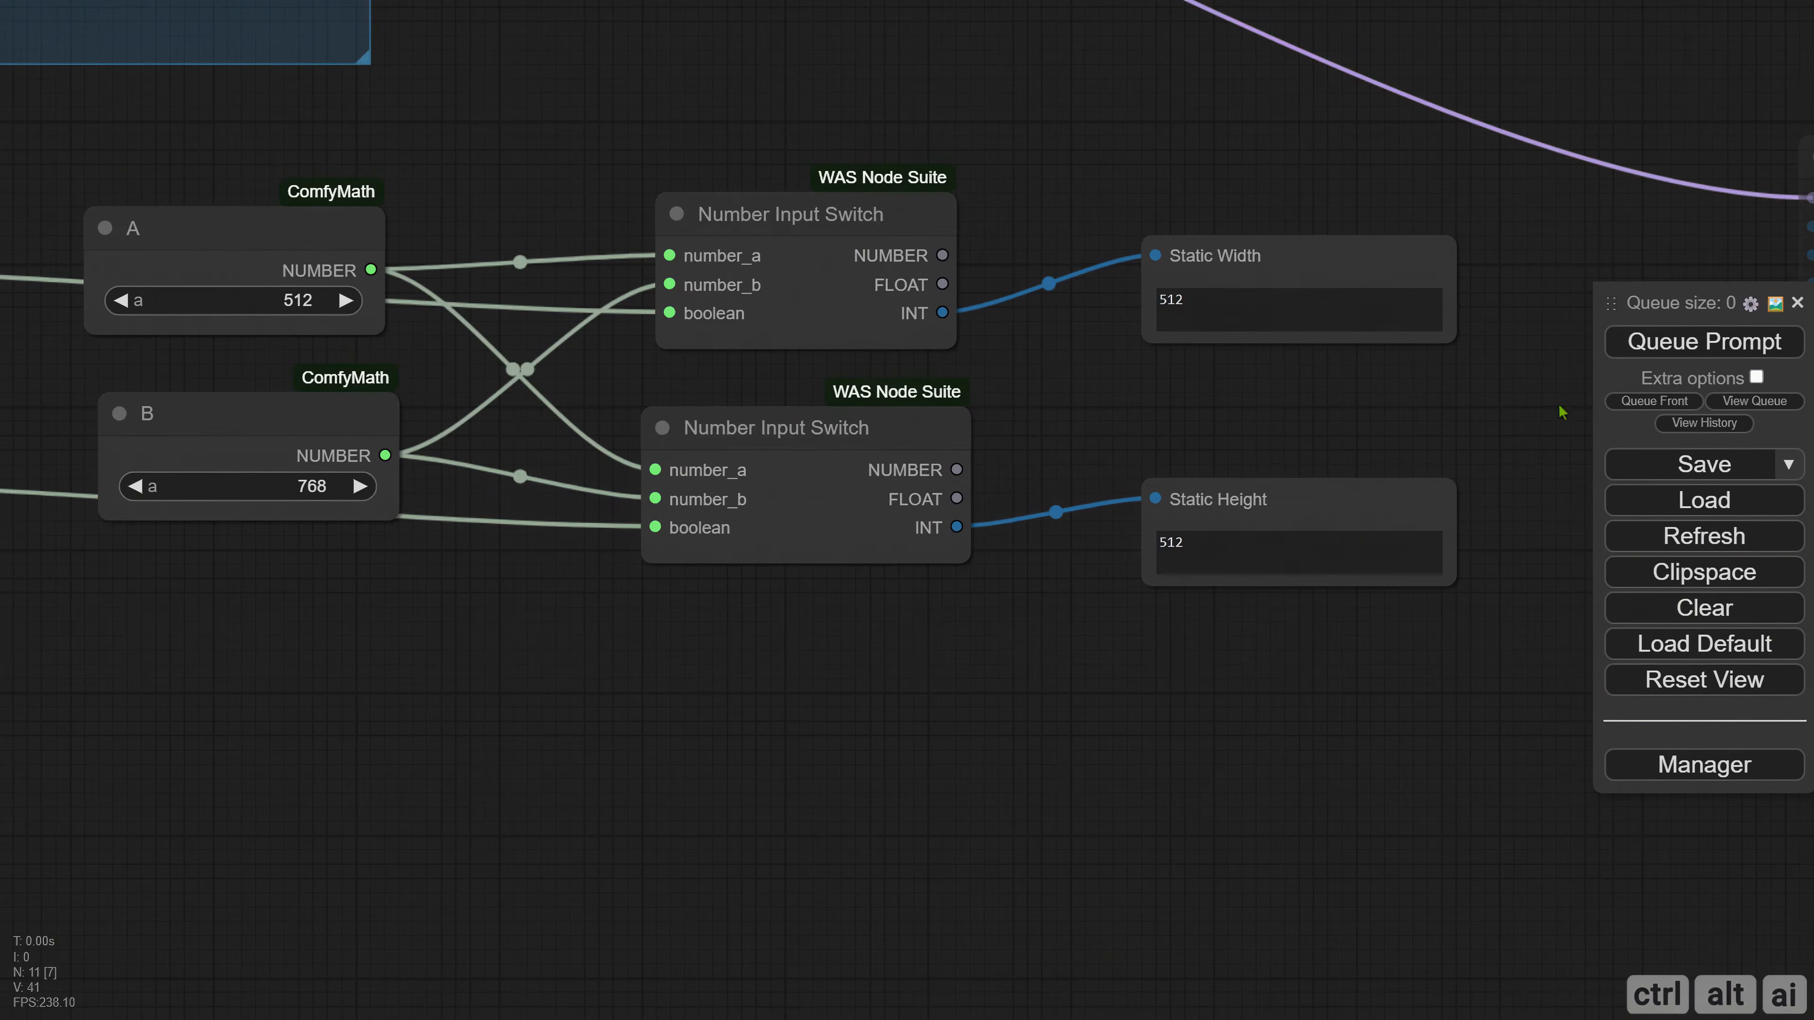
{"action": "left_click", "coordinate": [1705, 341]}
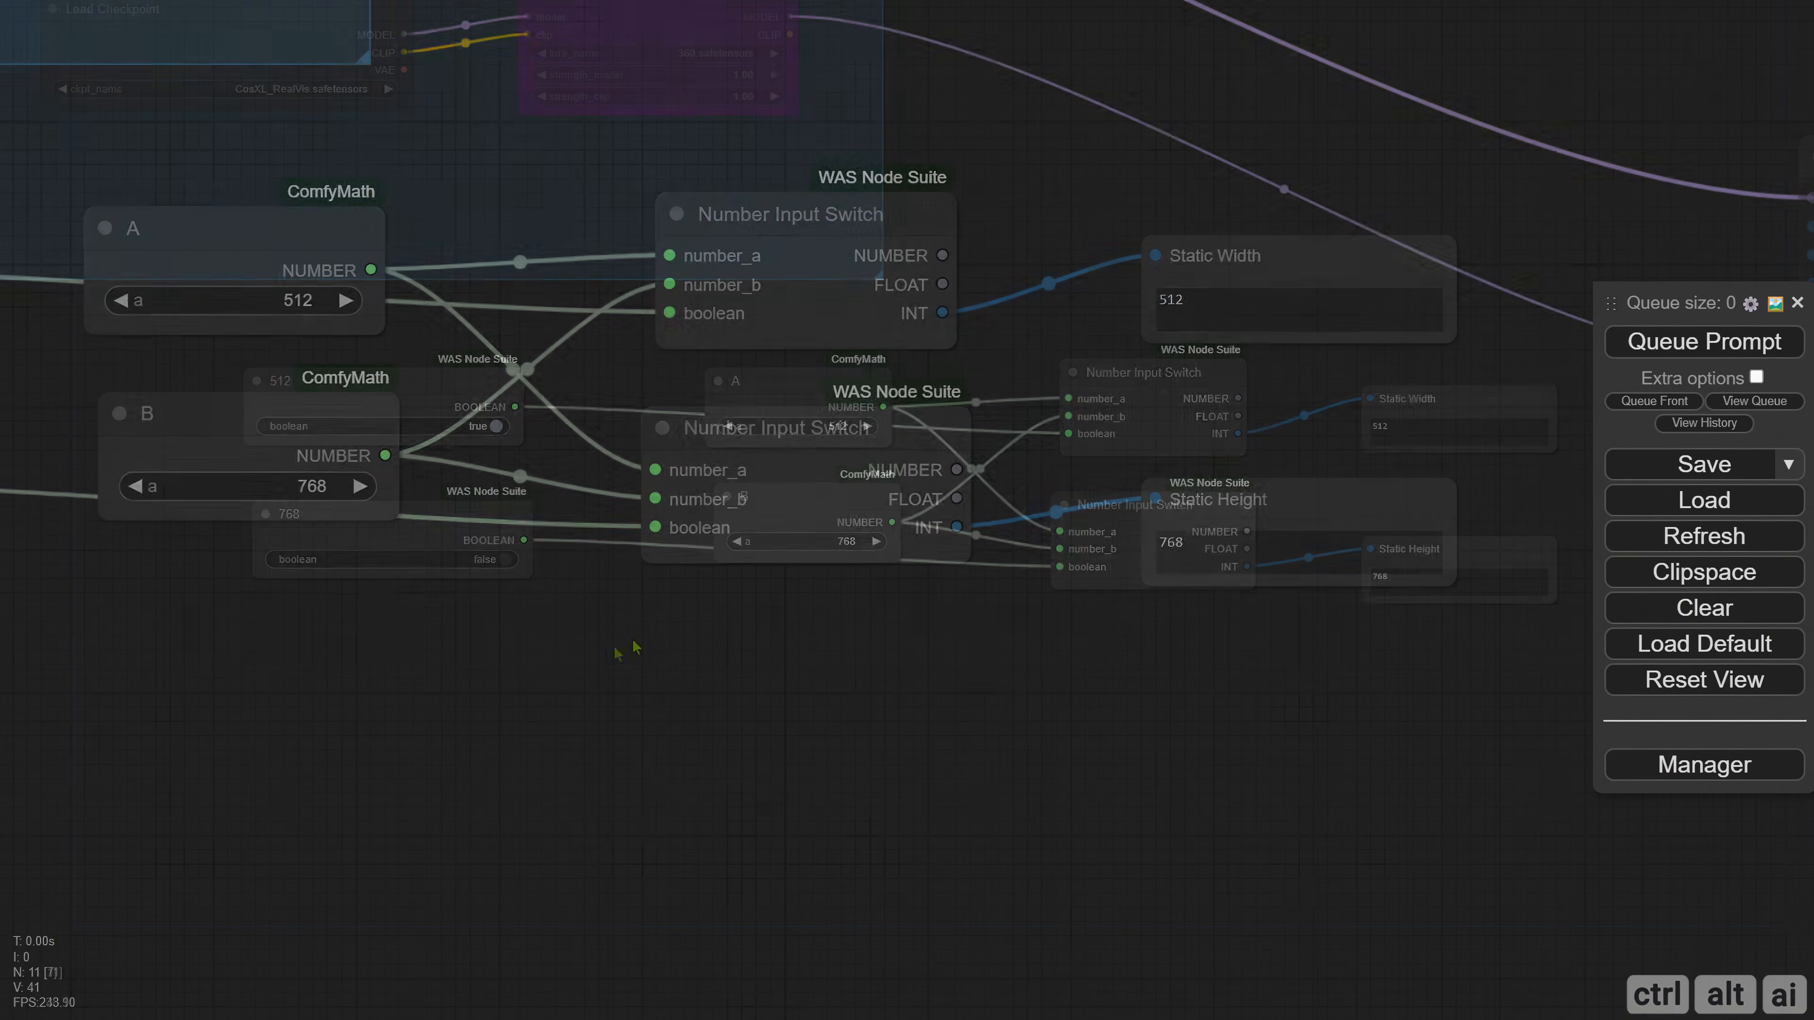
Move the 768 boolean node well below the 512 node and shift the two Number Input Switch nodes slightly.
{"action": "left_click_drag", "start_coordinate": [438, 526], "coordinate": [447, 756]}
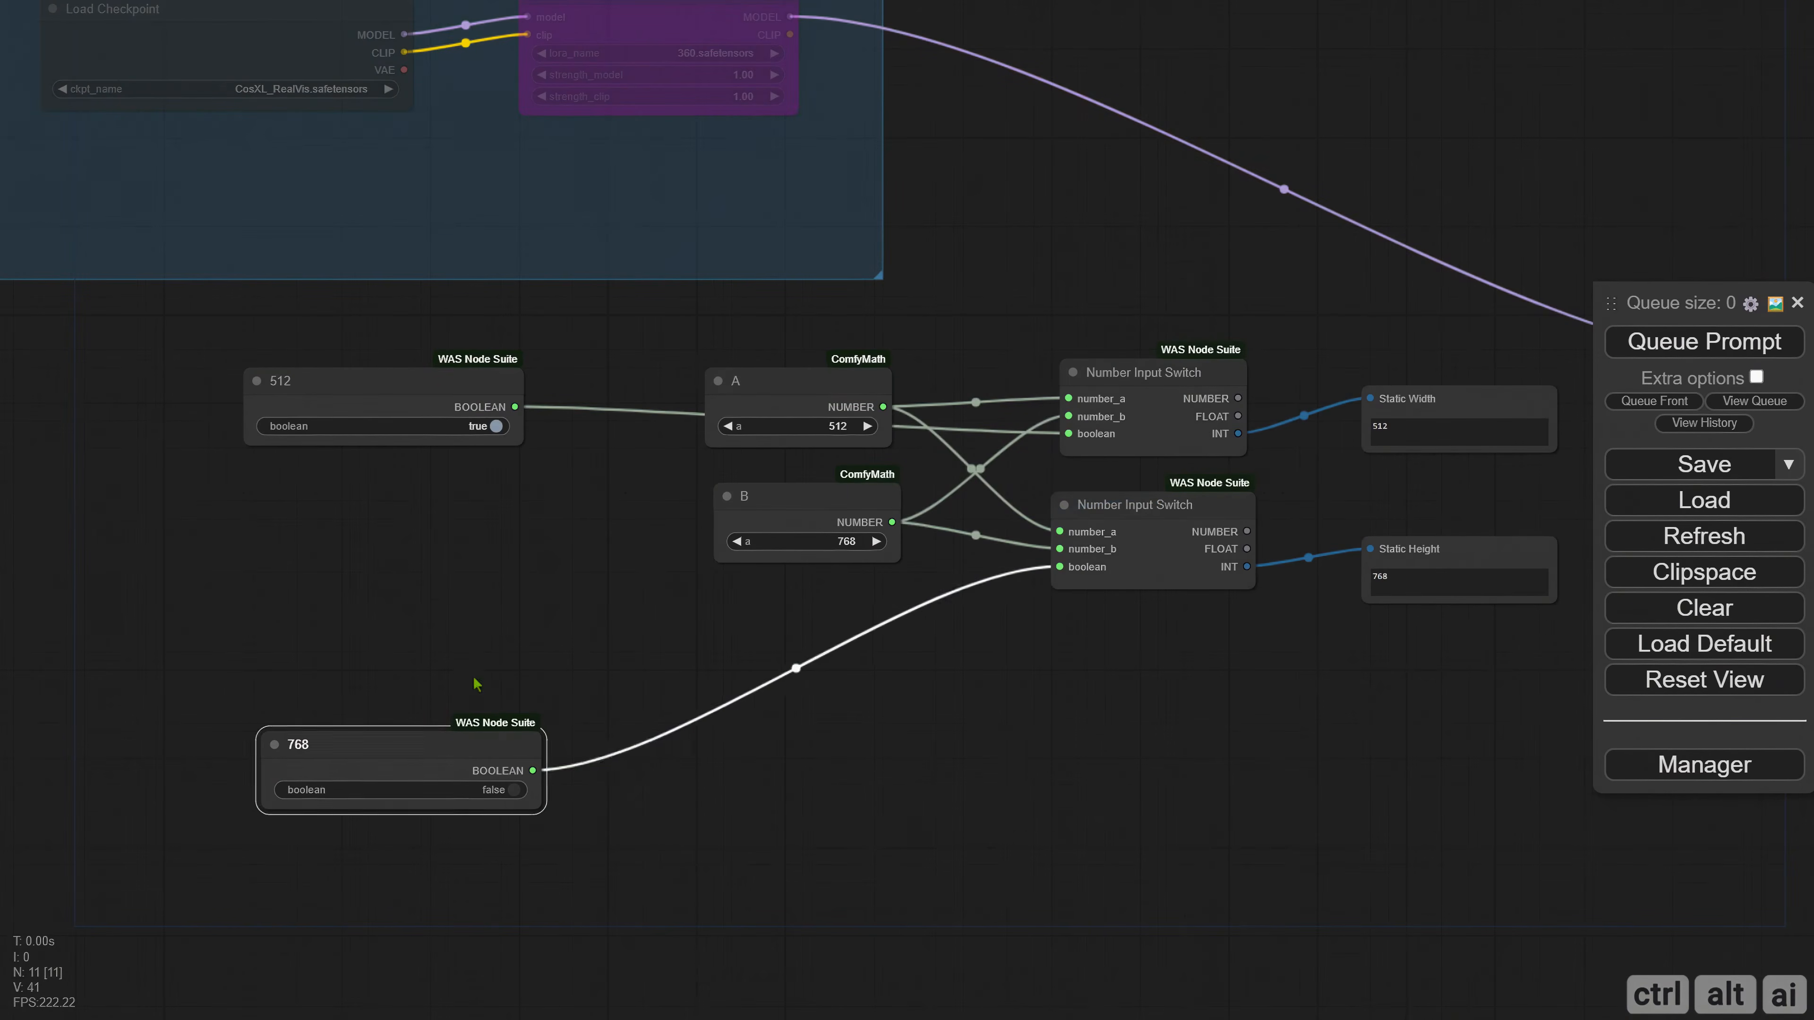
{"action": "left_click", "coordinate": [477, 684]}
{"action": "left_click_drag", "start_coordinate": [1180, 545], "coordinate": [1198, 563]}
{"action": "left_click_drag", "start_coordinate": [1186, 390], "coordinate": [1212, 390]}
{"action": "left_click", "coordinate": [942, 719]}
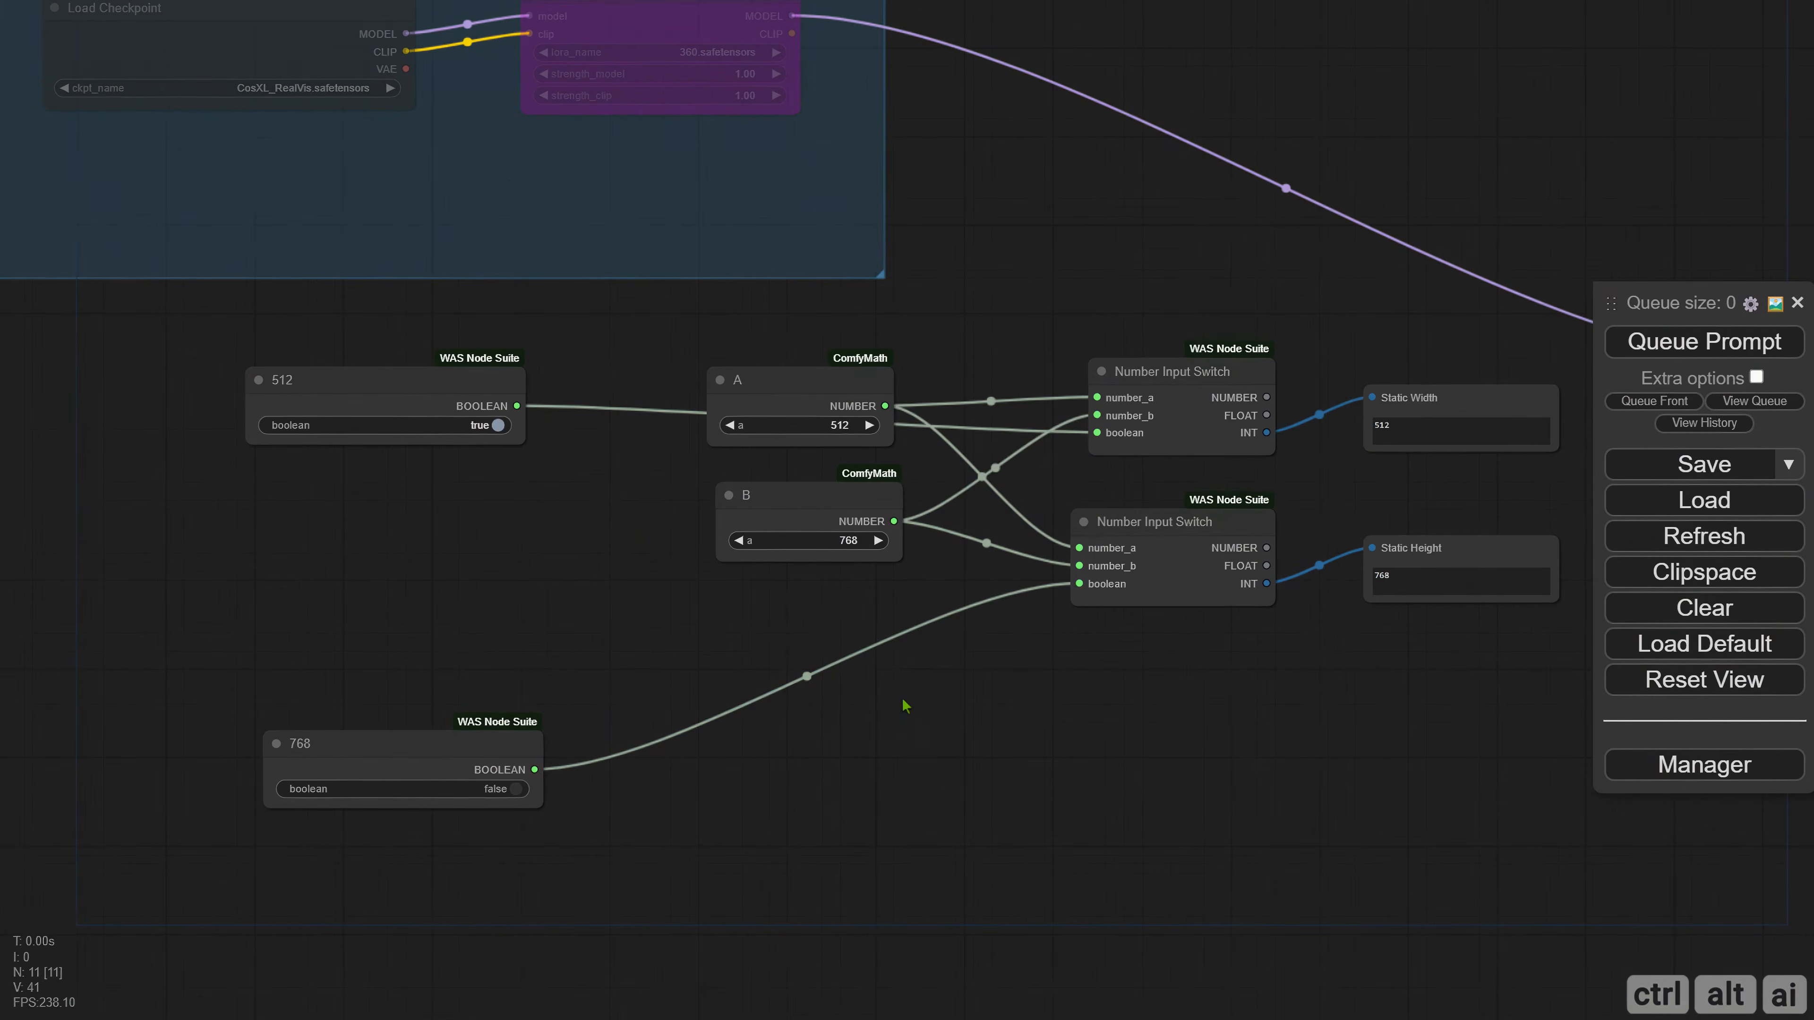
{"action": "left_click_drag", "start_coordinate": [500, 181], "coordinate": [500, 184]}
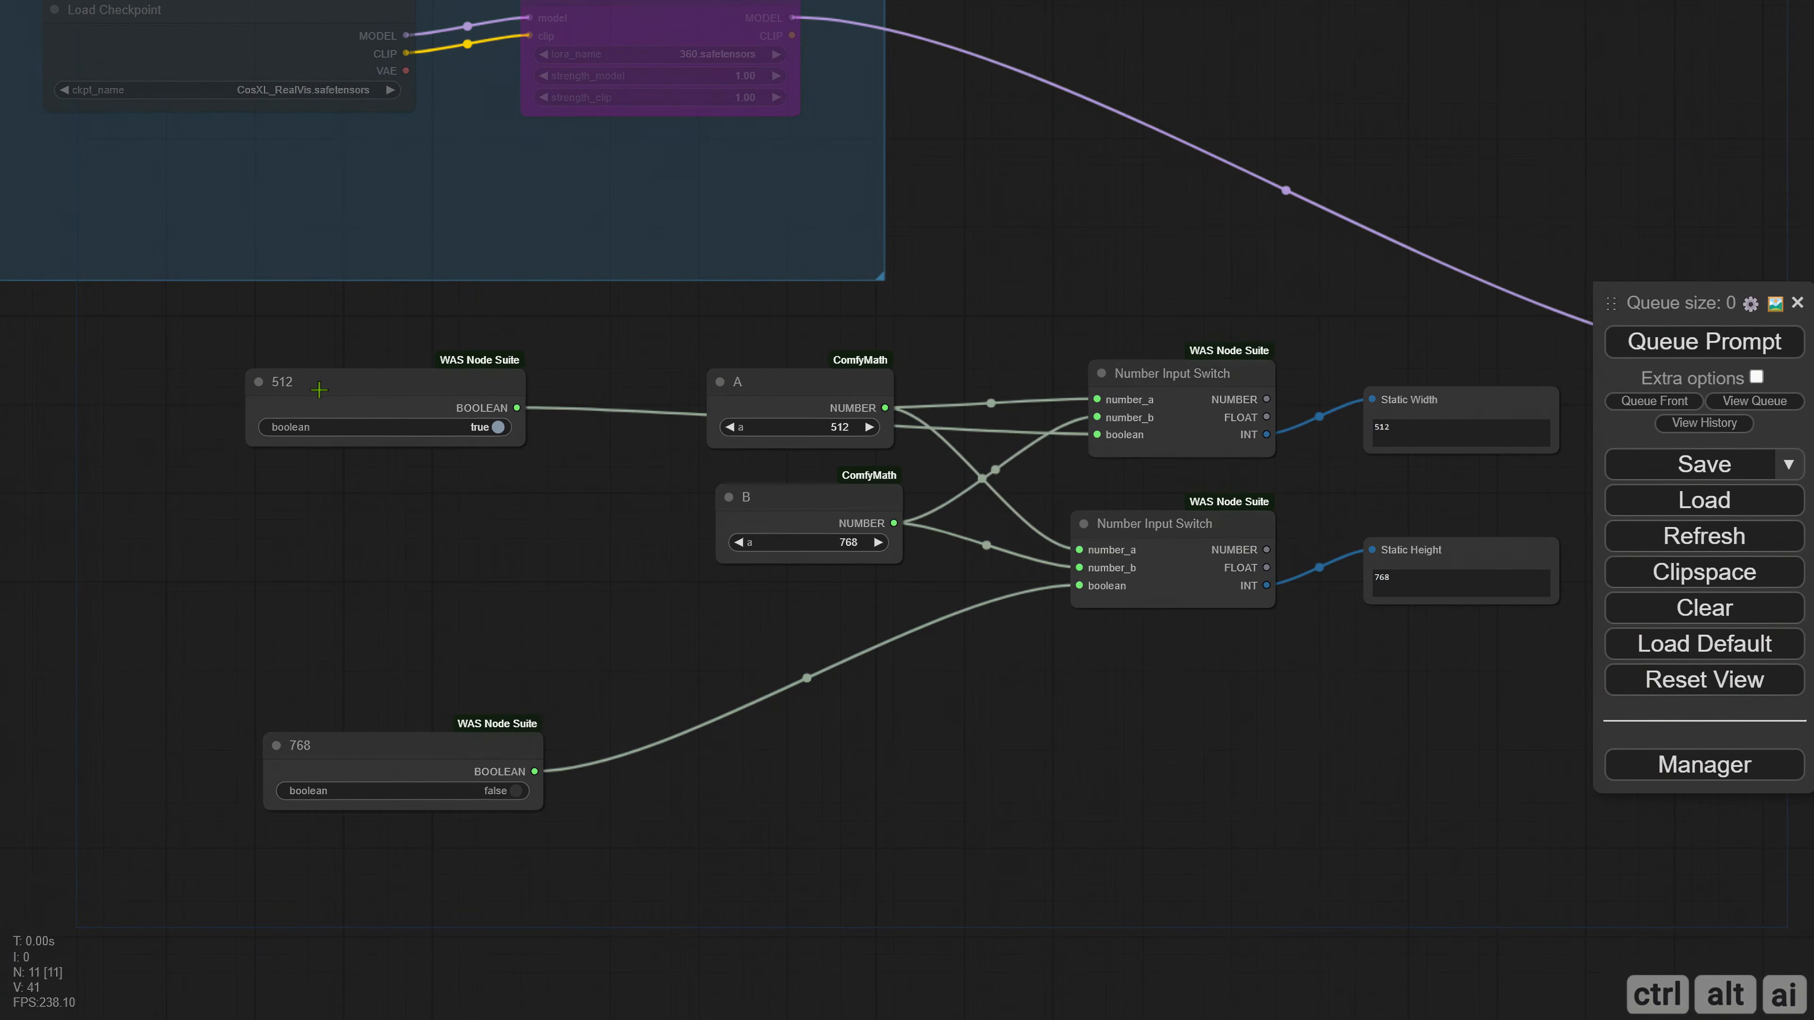
Add a group titled "Square" around the 512 boolean node and position the node near the group's upper edge.
{"action": "right_click", "coordinate": [184, 342]}
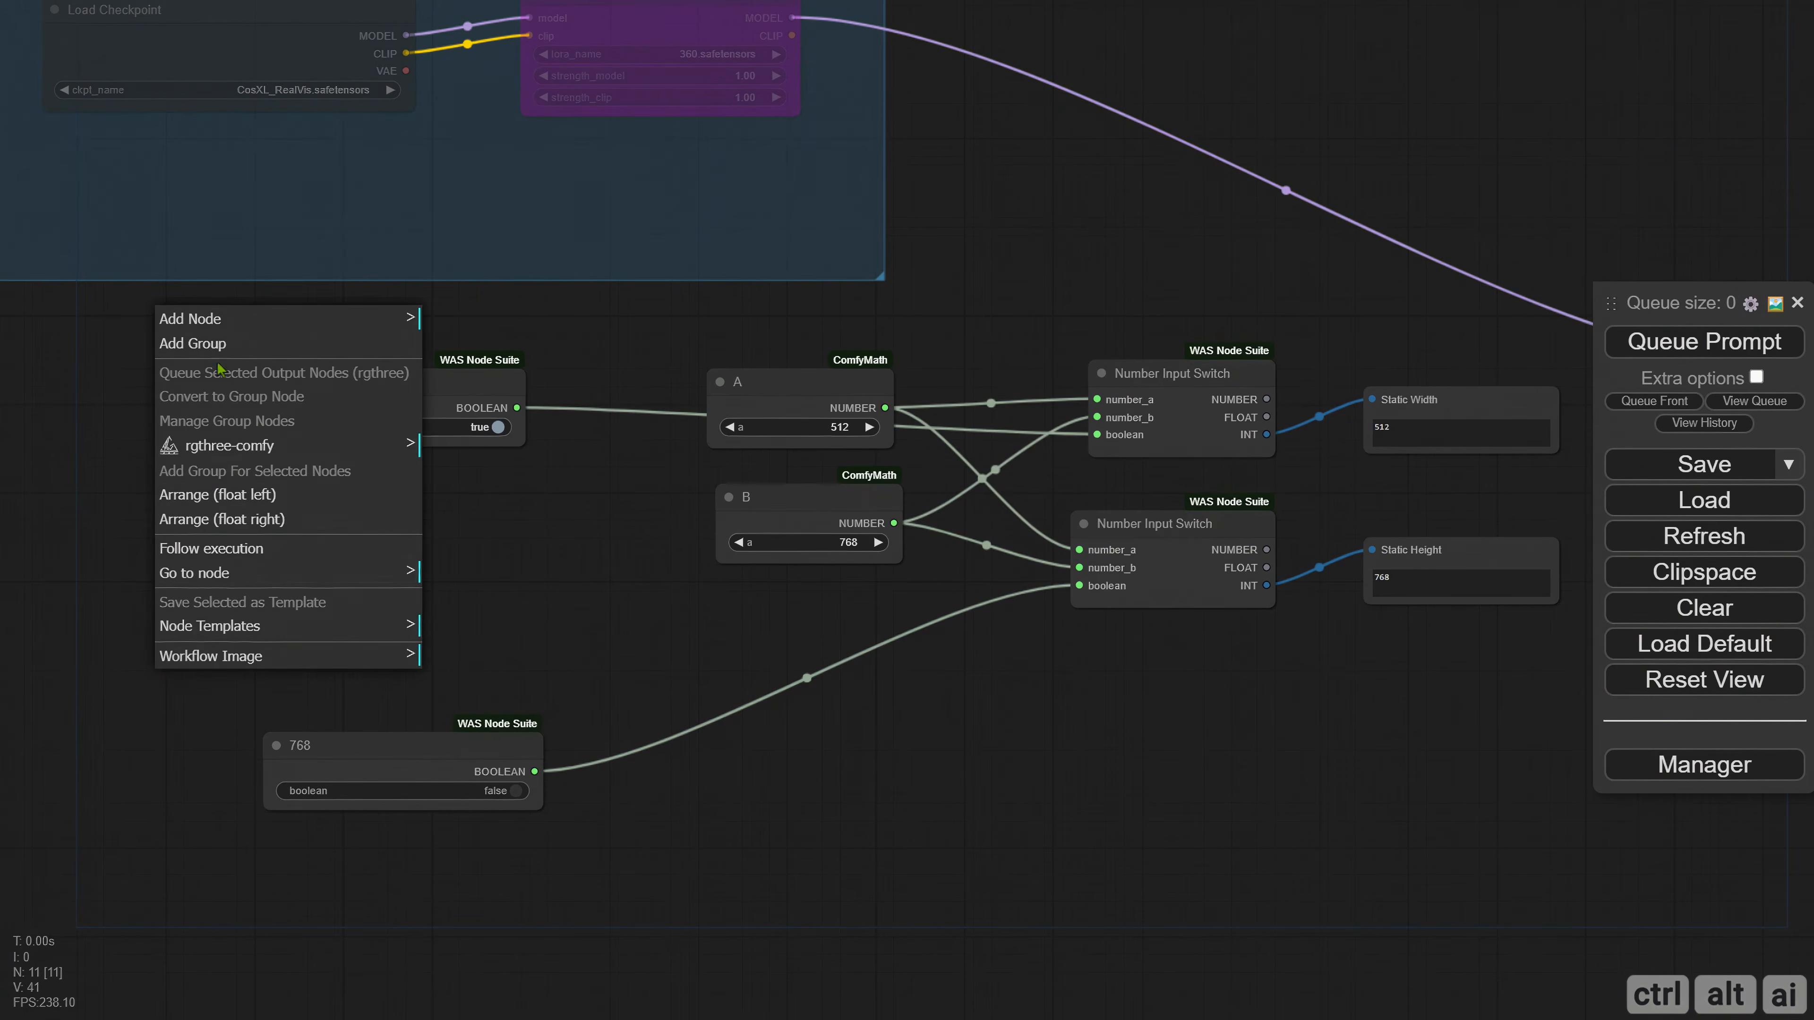
{"action": "left_click", "coordinate": [348, 346]}
{"action": "left_click_drag", "start_coordinate": [349, 346], "coordinate": [609, 634]}
{"action": "type", "text": "Square"}
{"action": "key", "text": "Return"}
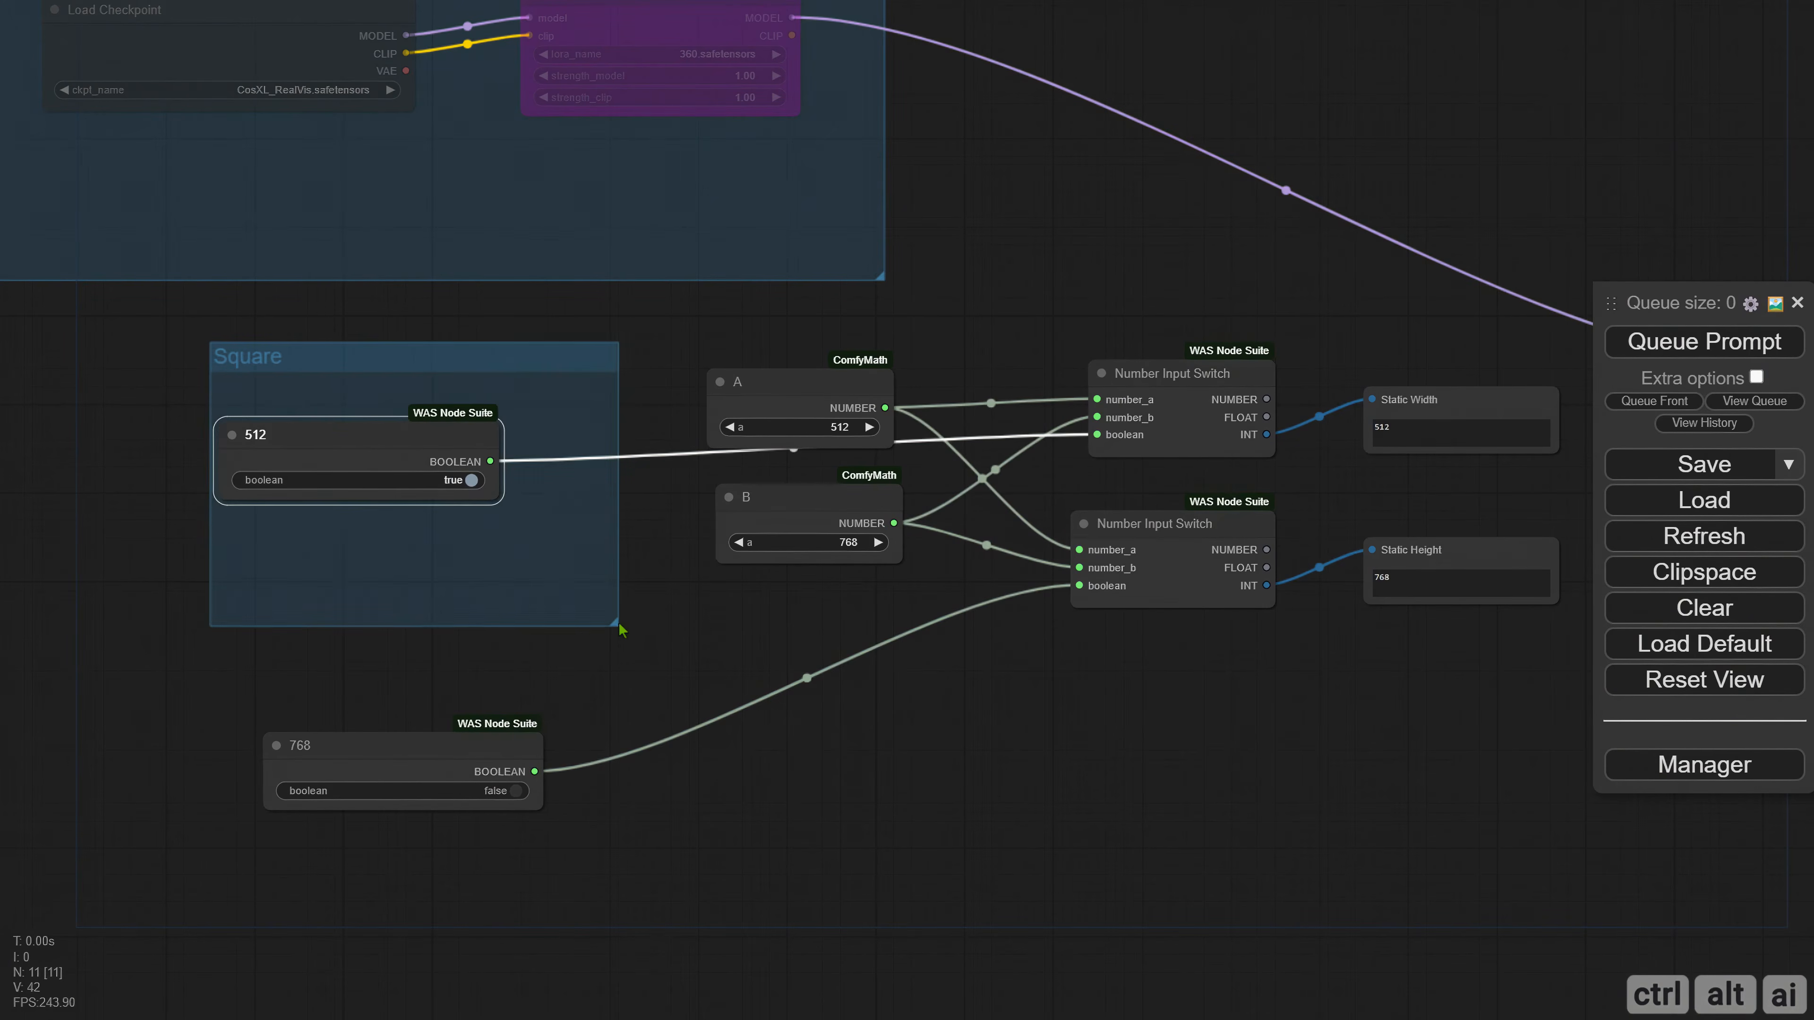
{"action": "left_click_drag", "start_coordinate": [424, 371], "coordinate": [272, 353]}
{"action": "left_click_drag", "start_coordinate": [176, 428], "coordinate": [229, 401]}
{"action": "left_click", "coordinate": [304, 704]}
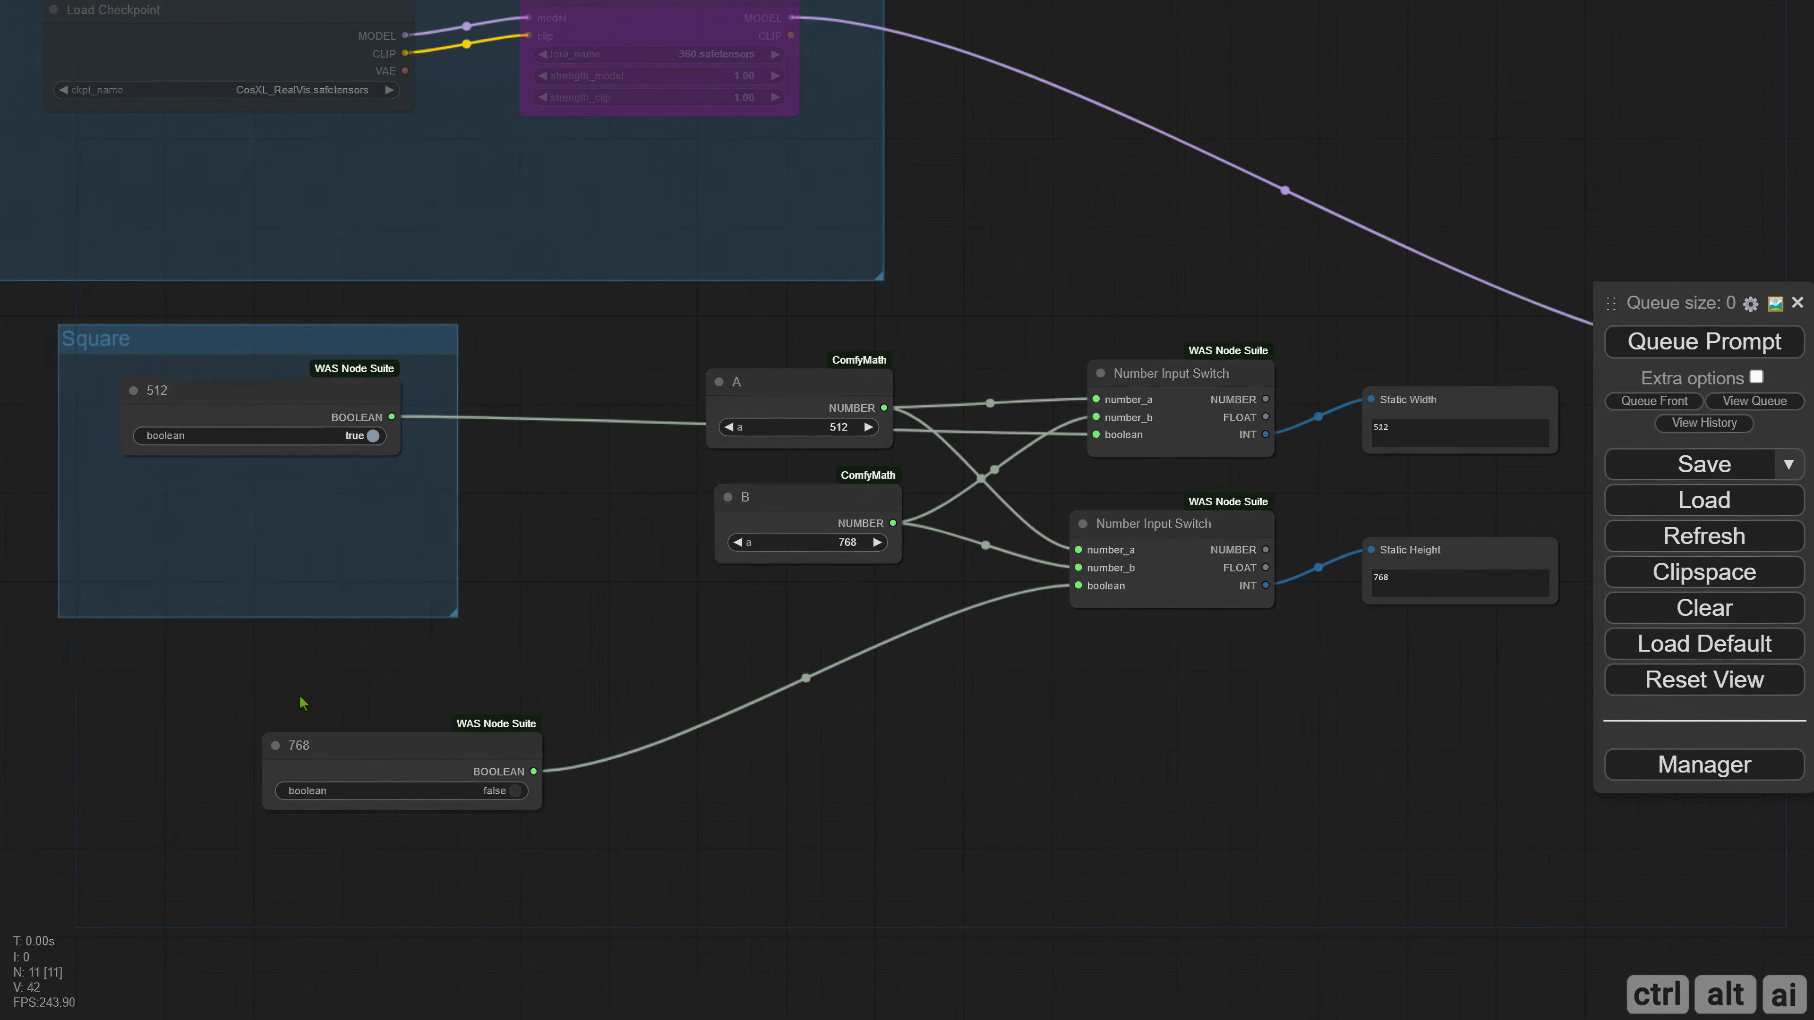
Place a copy of the 768 boolean node under the 512 node in the Square group and set it to true.
{"action": "mouse_move", "coordinate": [403, 760]}
{"action": "left_mouse_down"}
{"action": "mouse_move", "coordinate": [308, 803]}
{"action": "mouse_move", "coordinate": [273, 525]}
{"action": "left_mouse_up"}
{"action": "left_click", "coordinate": [361, 560]}
{"action": "left_click_drag", "start_coordinate": [525, 571], "coordinate": [429, 466]}
{"action": "left_click_drag", "start_coordinate": [215, 688], "coordinate": [152, 697]}
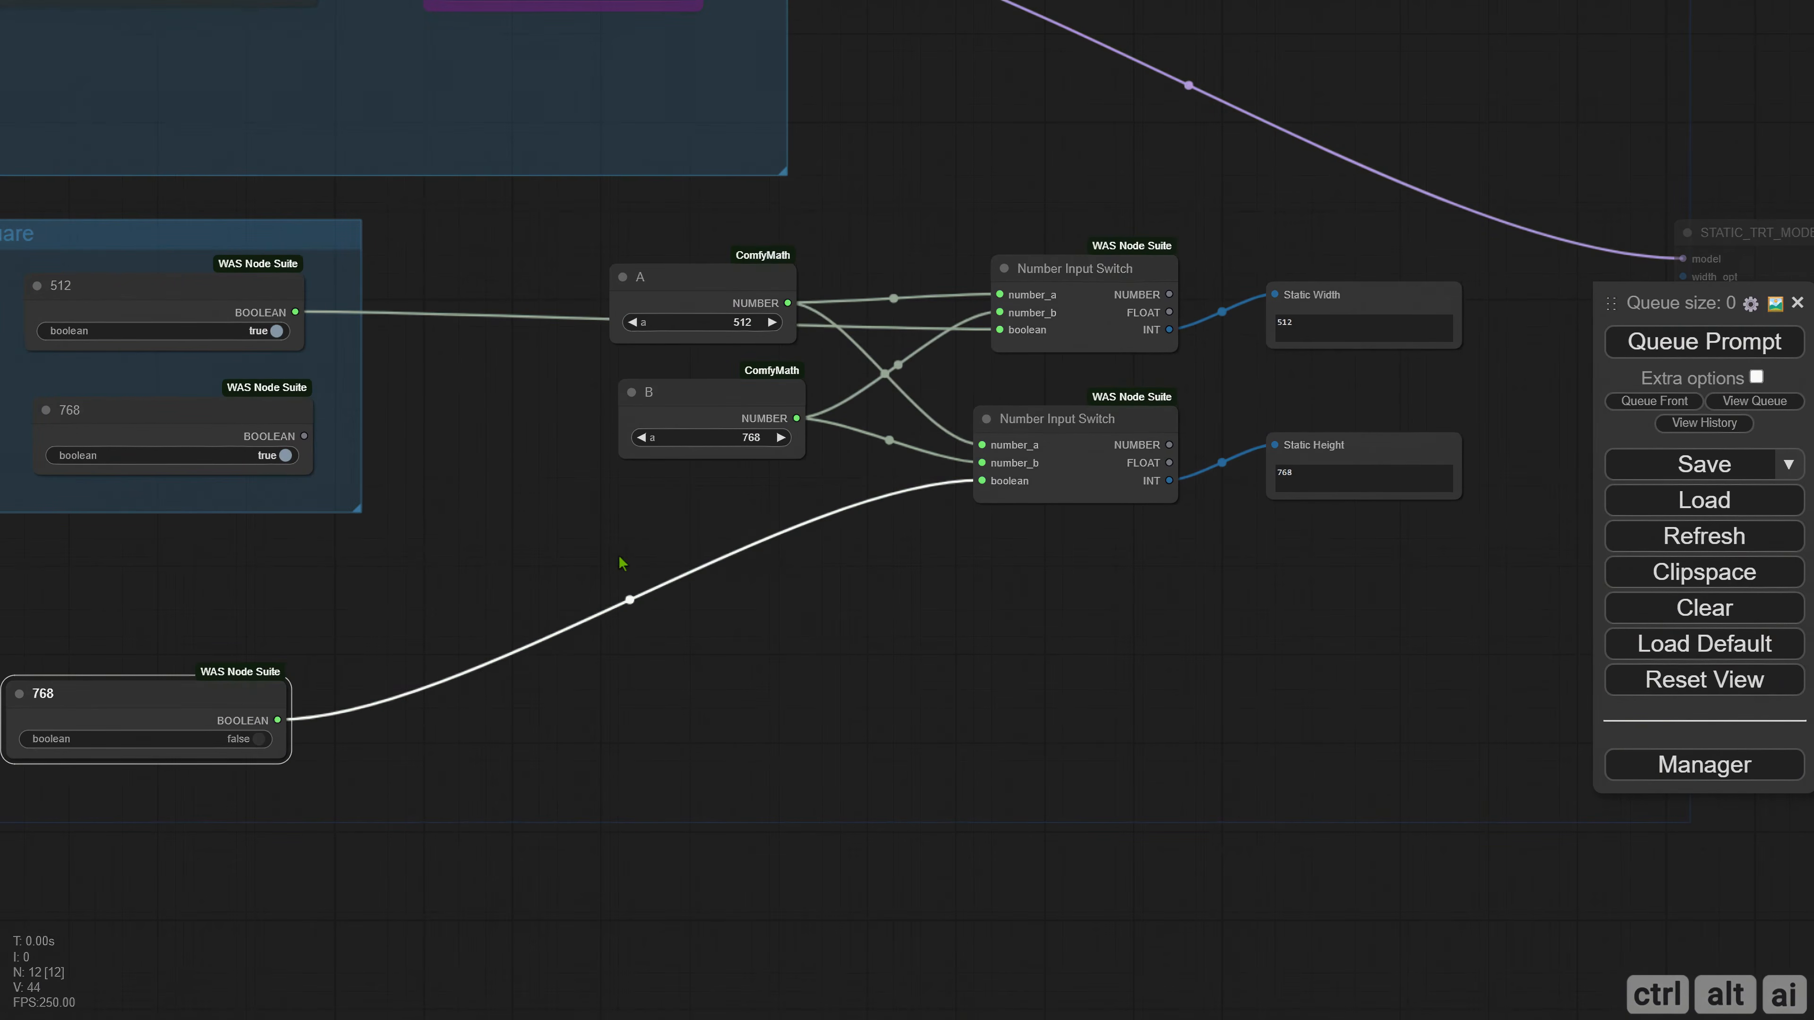
Search for "switch" and add an Any Switch (rgthree) node beneath the B number node.
{"action": "double_click", "coordinate": [593, 571]}
{"action": "type", "text": "switch"}
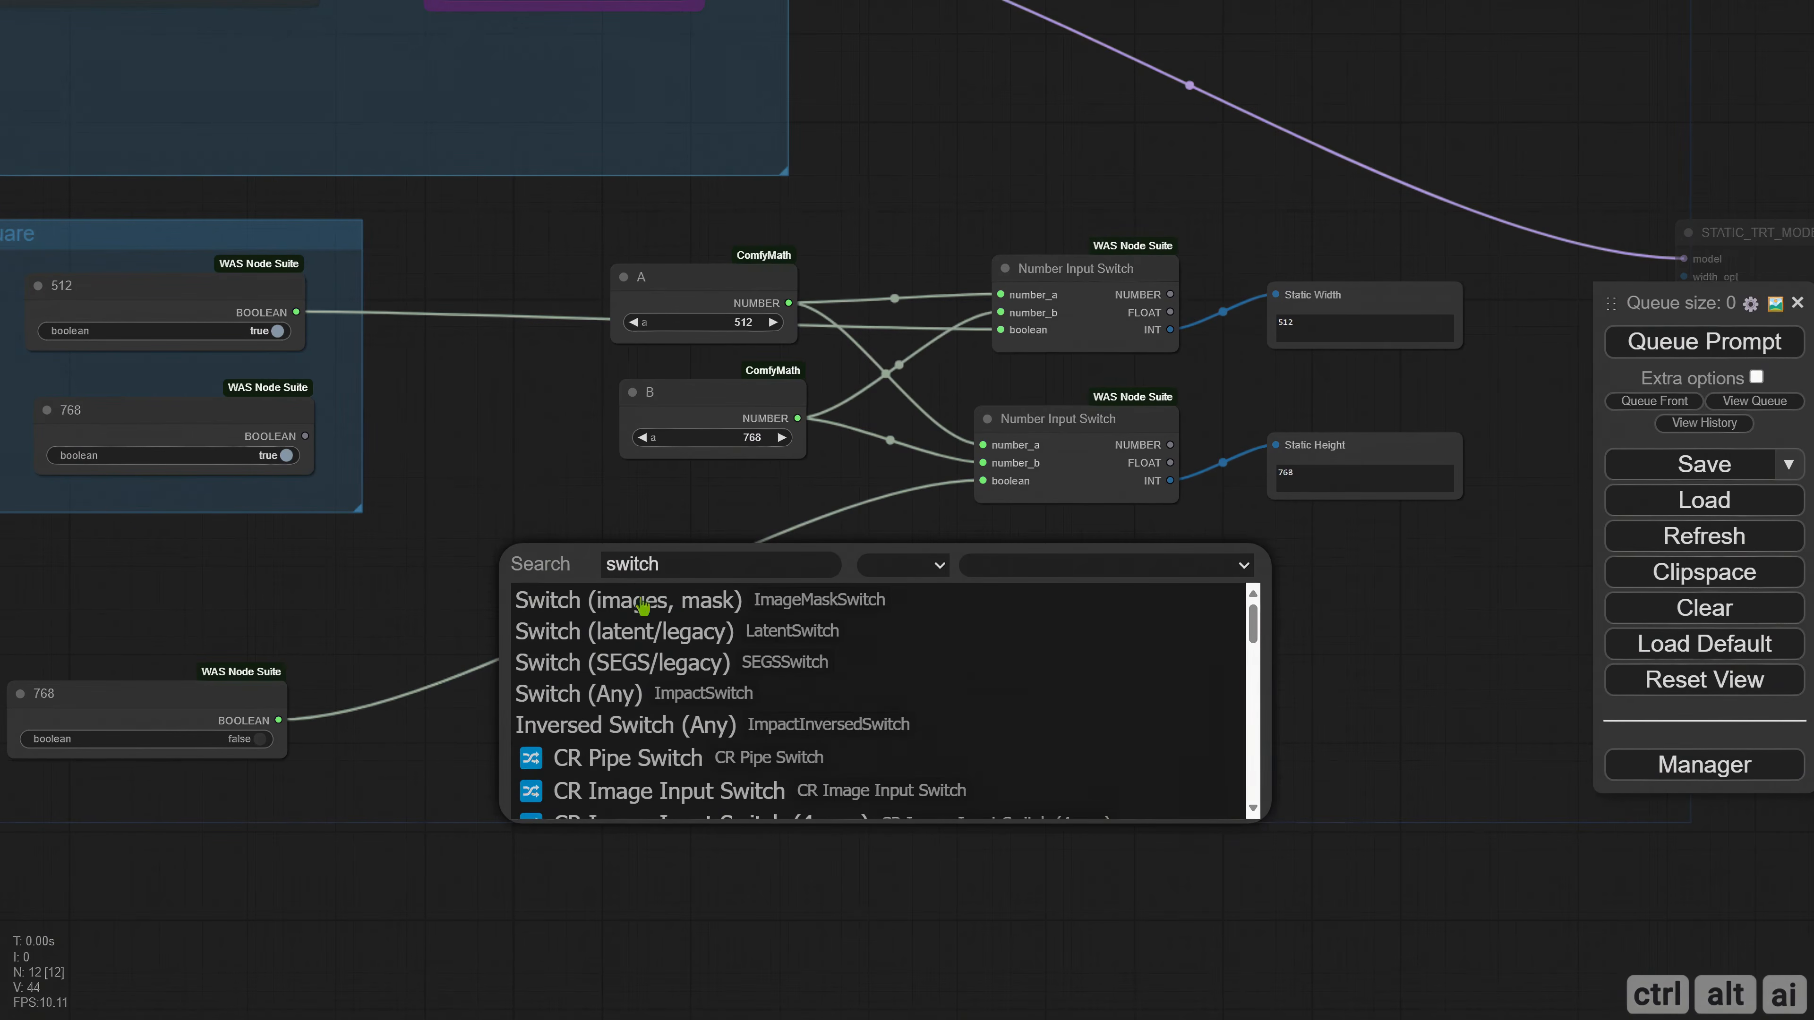
{"action": "scroll", "coordinate": [642, 606], "scroll_direction": "down", "scroll_amount": 10}
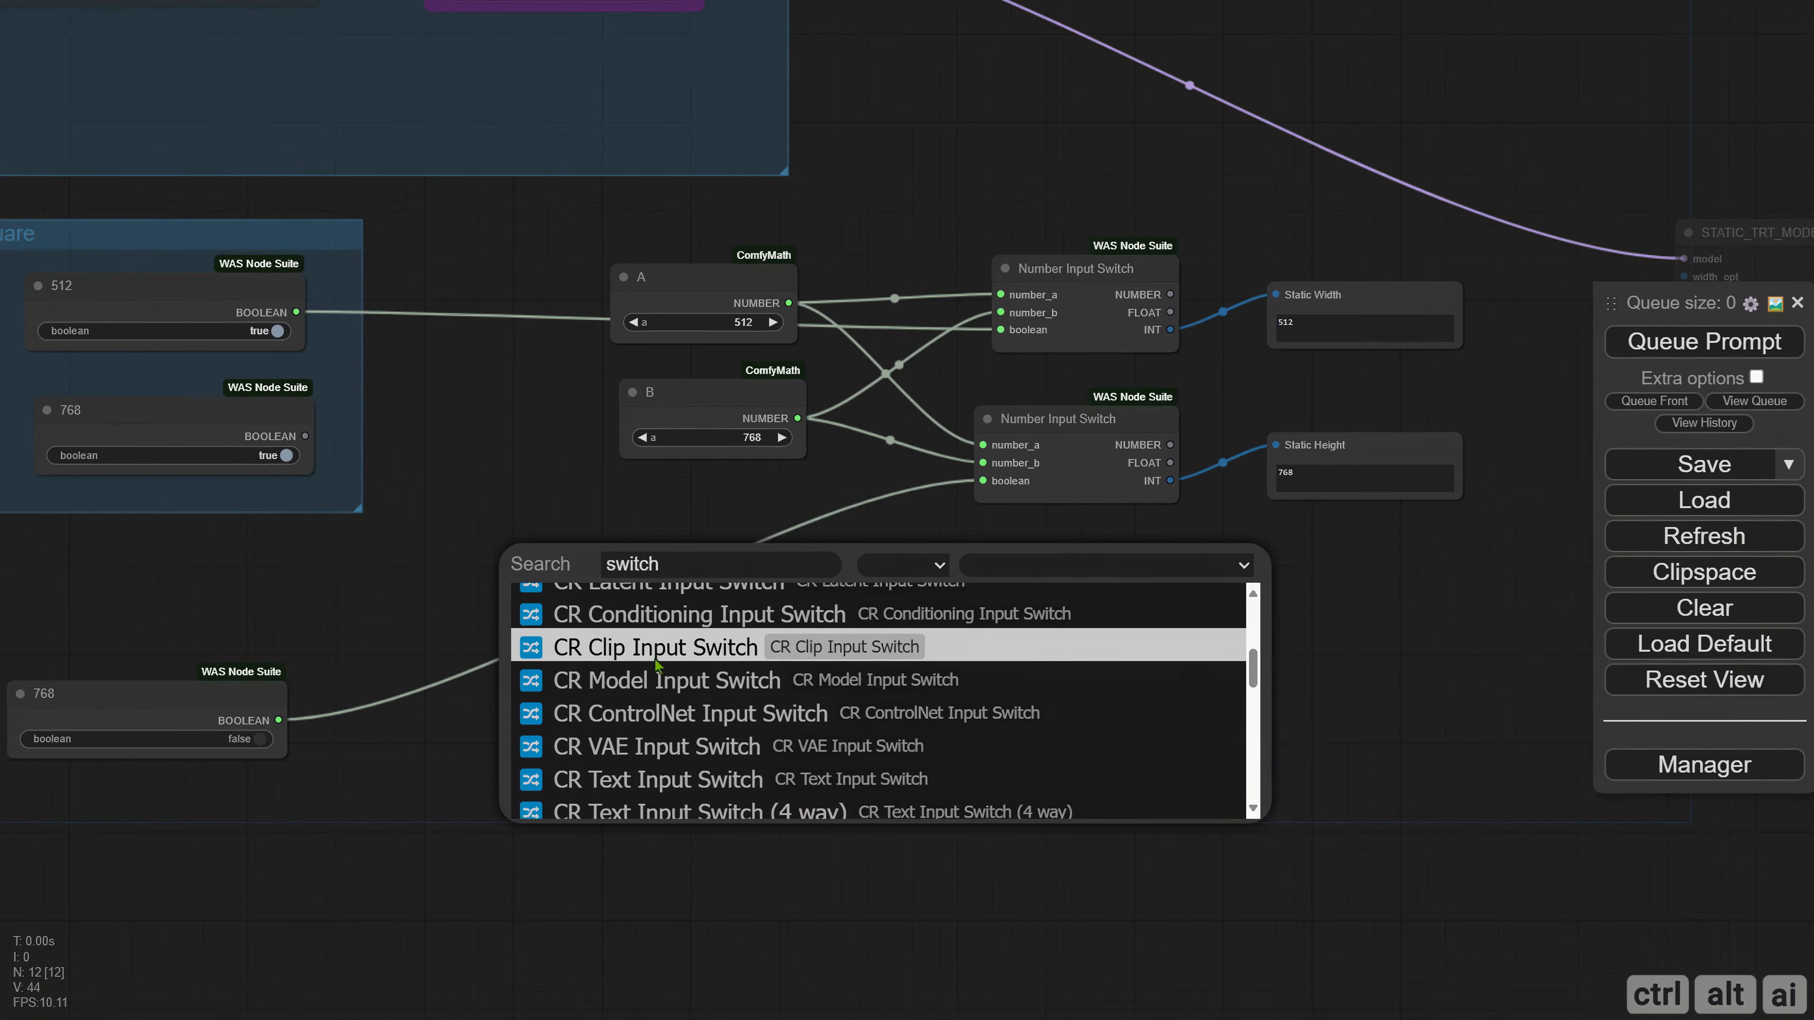
{"action": "left_click", "coordinate": [621, 723]}
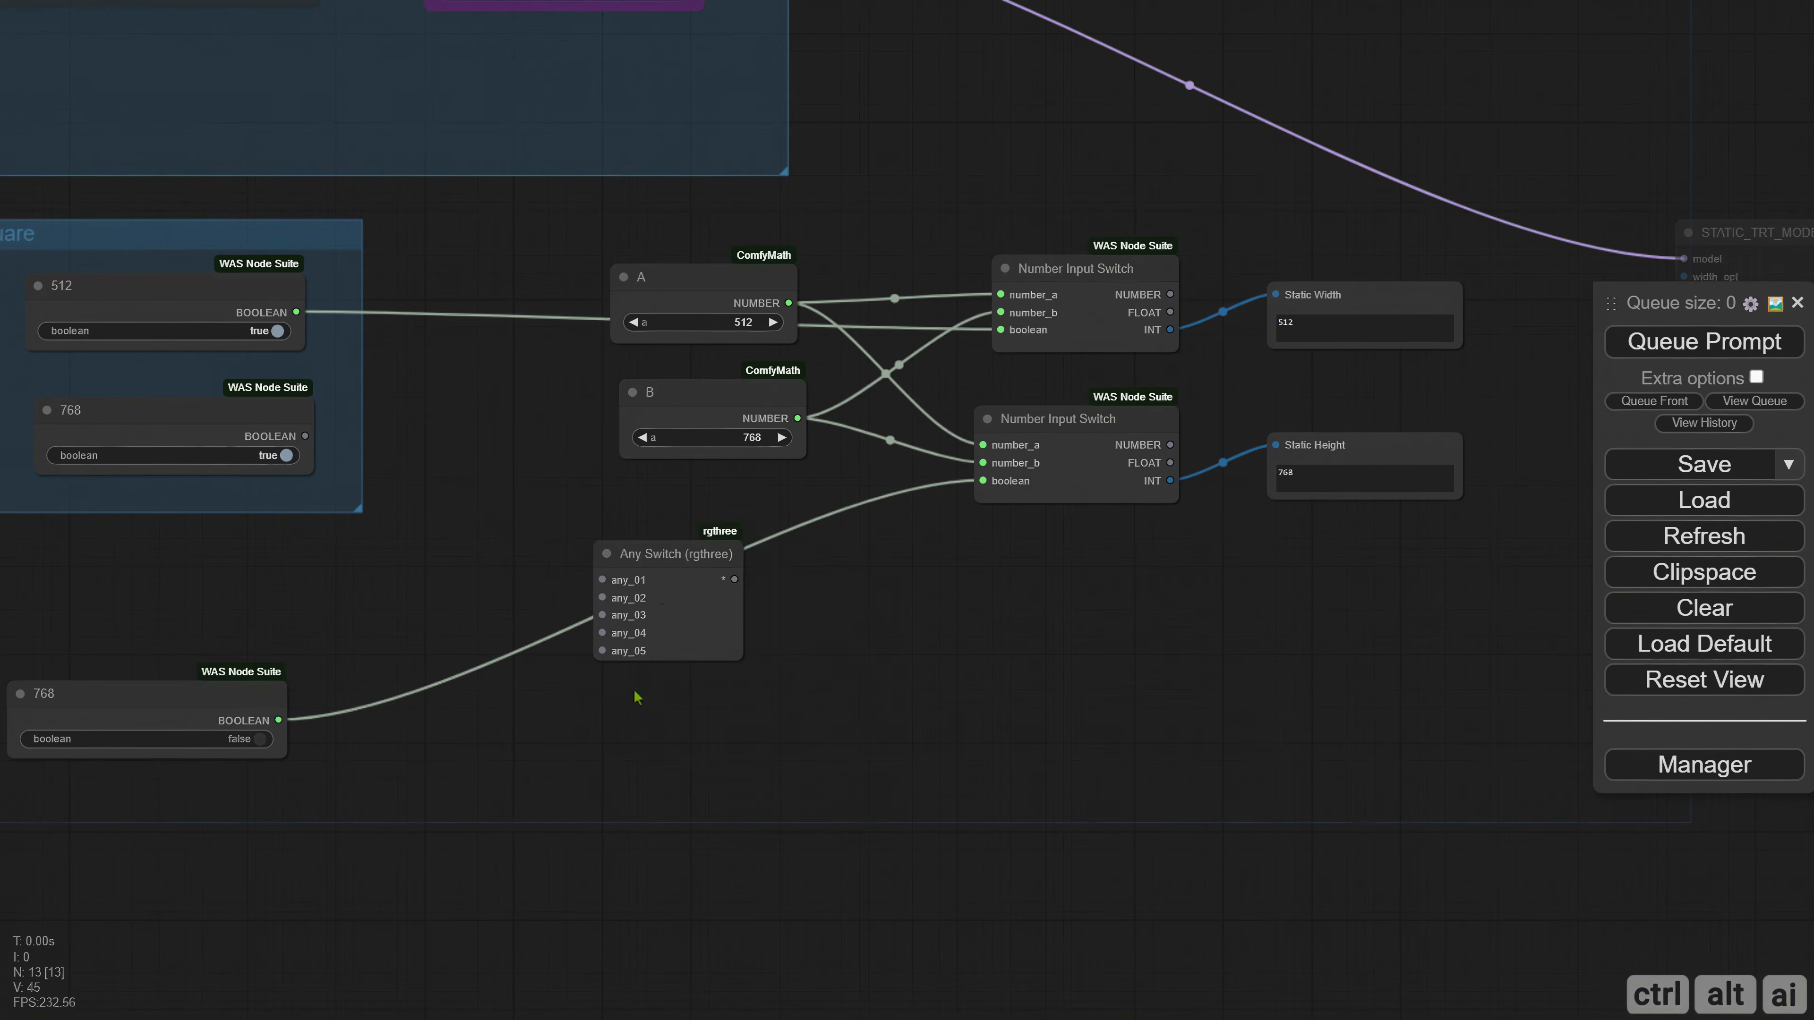
{"action": "left_click_drag", "start_coordinate": [654, 585], "coordinate": [707, 553]}
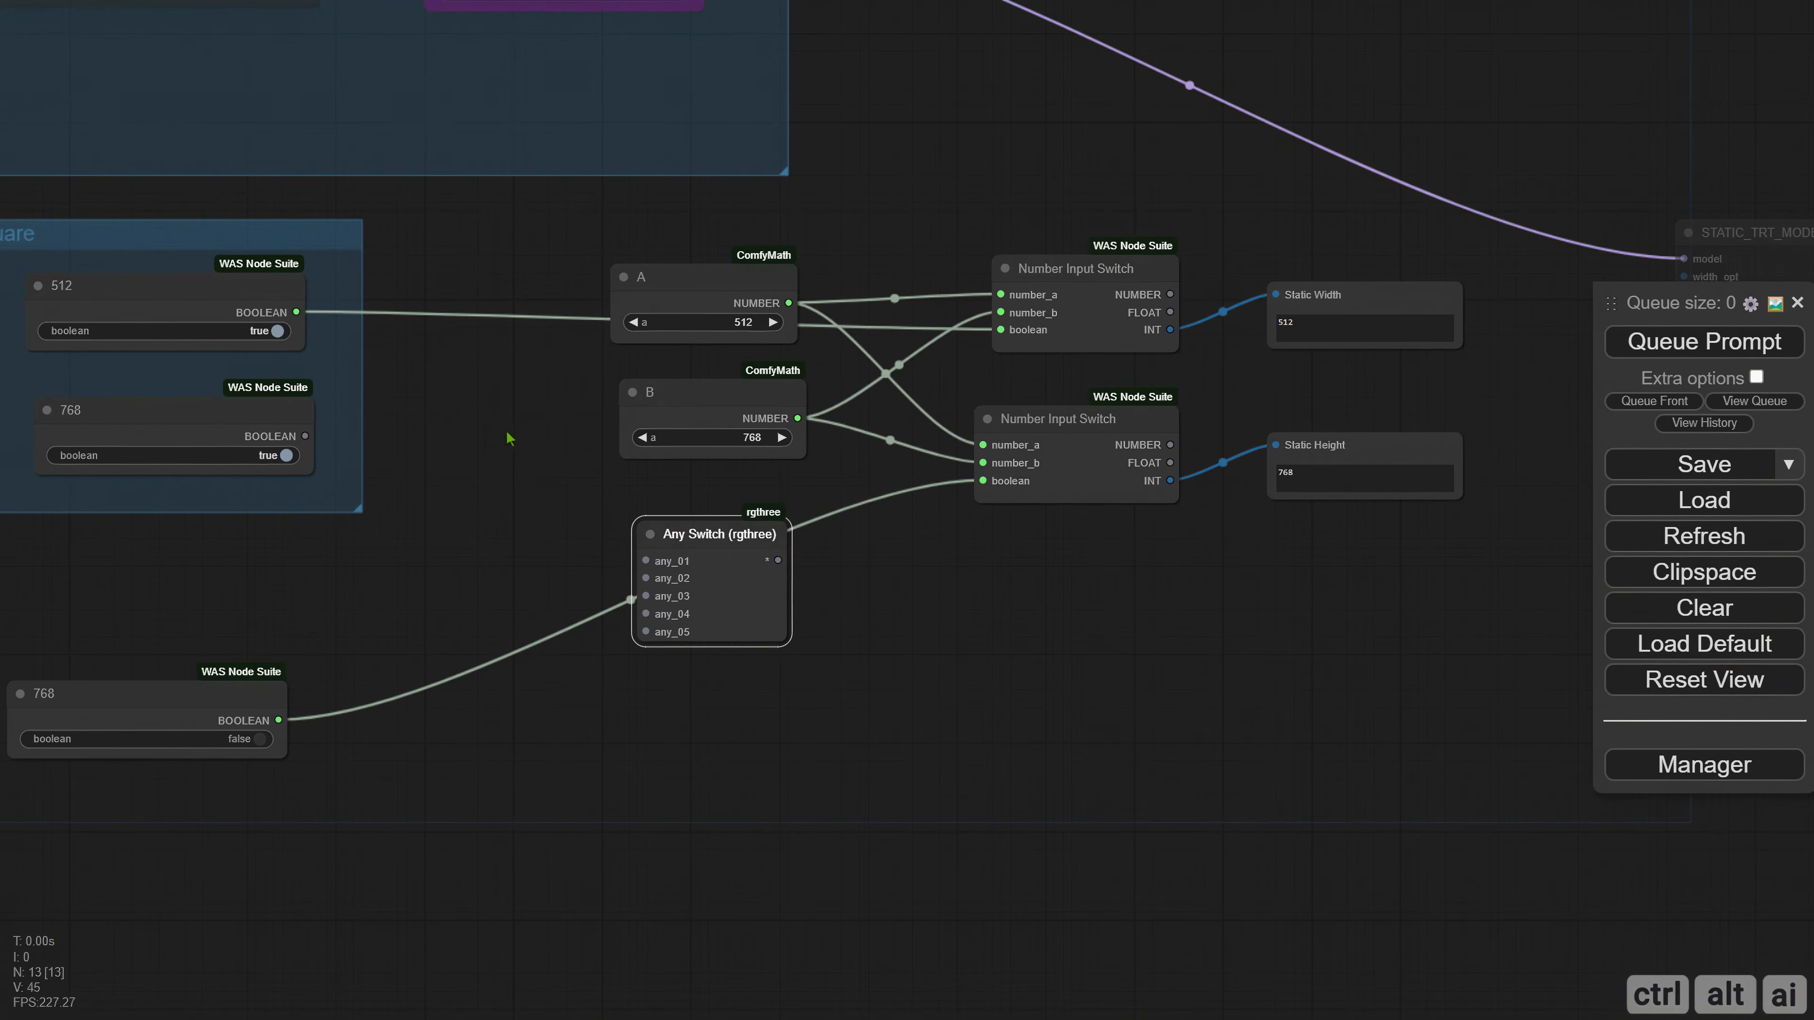
Link the Any Switch output to the upper Number Input Switch's boolean input, and link a copy of it to the lower switch's boolean input.
{"action": "scroll", "coordinate": [791, 551], "scroll_direction": "up", "scroll_amount": 2}
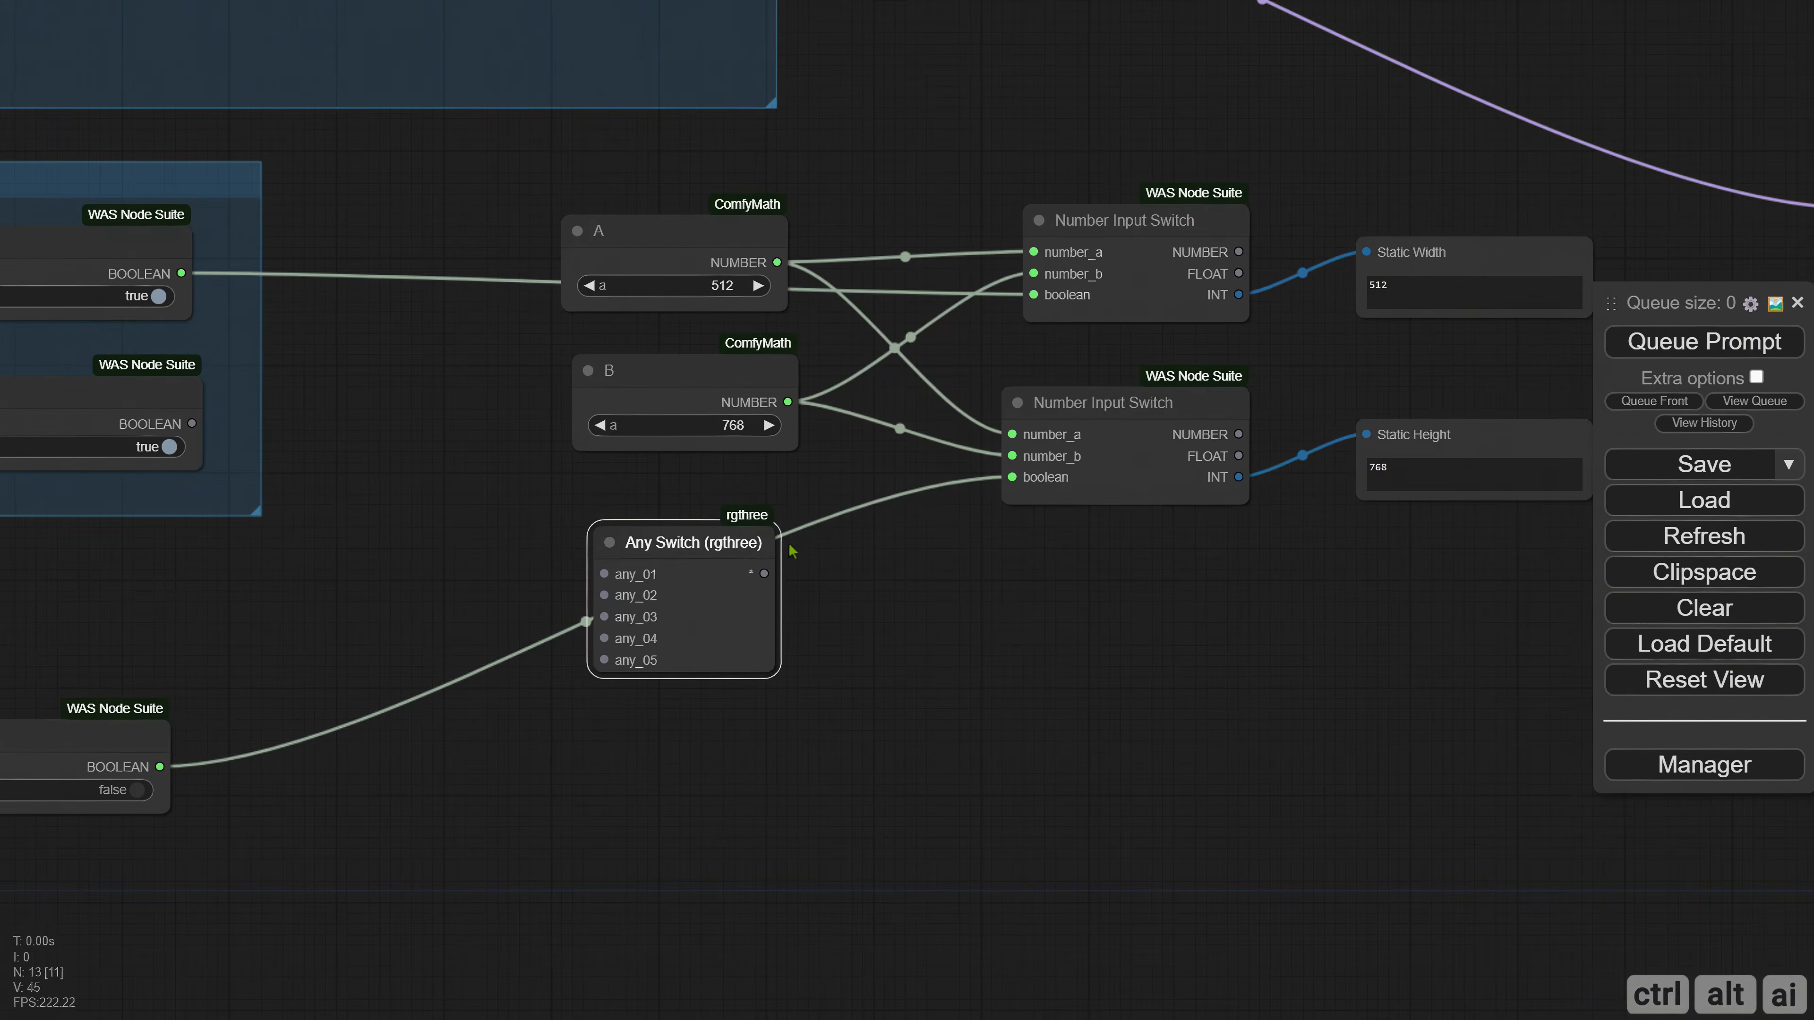
{"action": "left_click_drag", "start_coordinate": [766, 574], "coordinate": [1034, 295]}
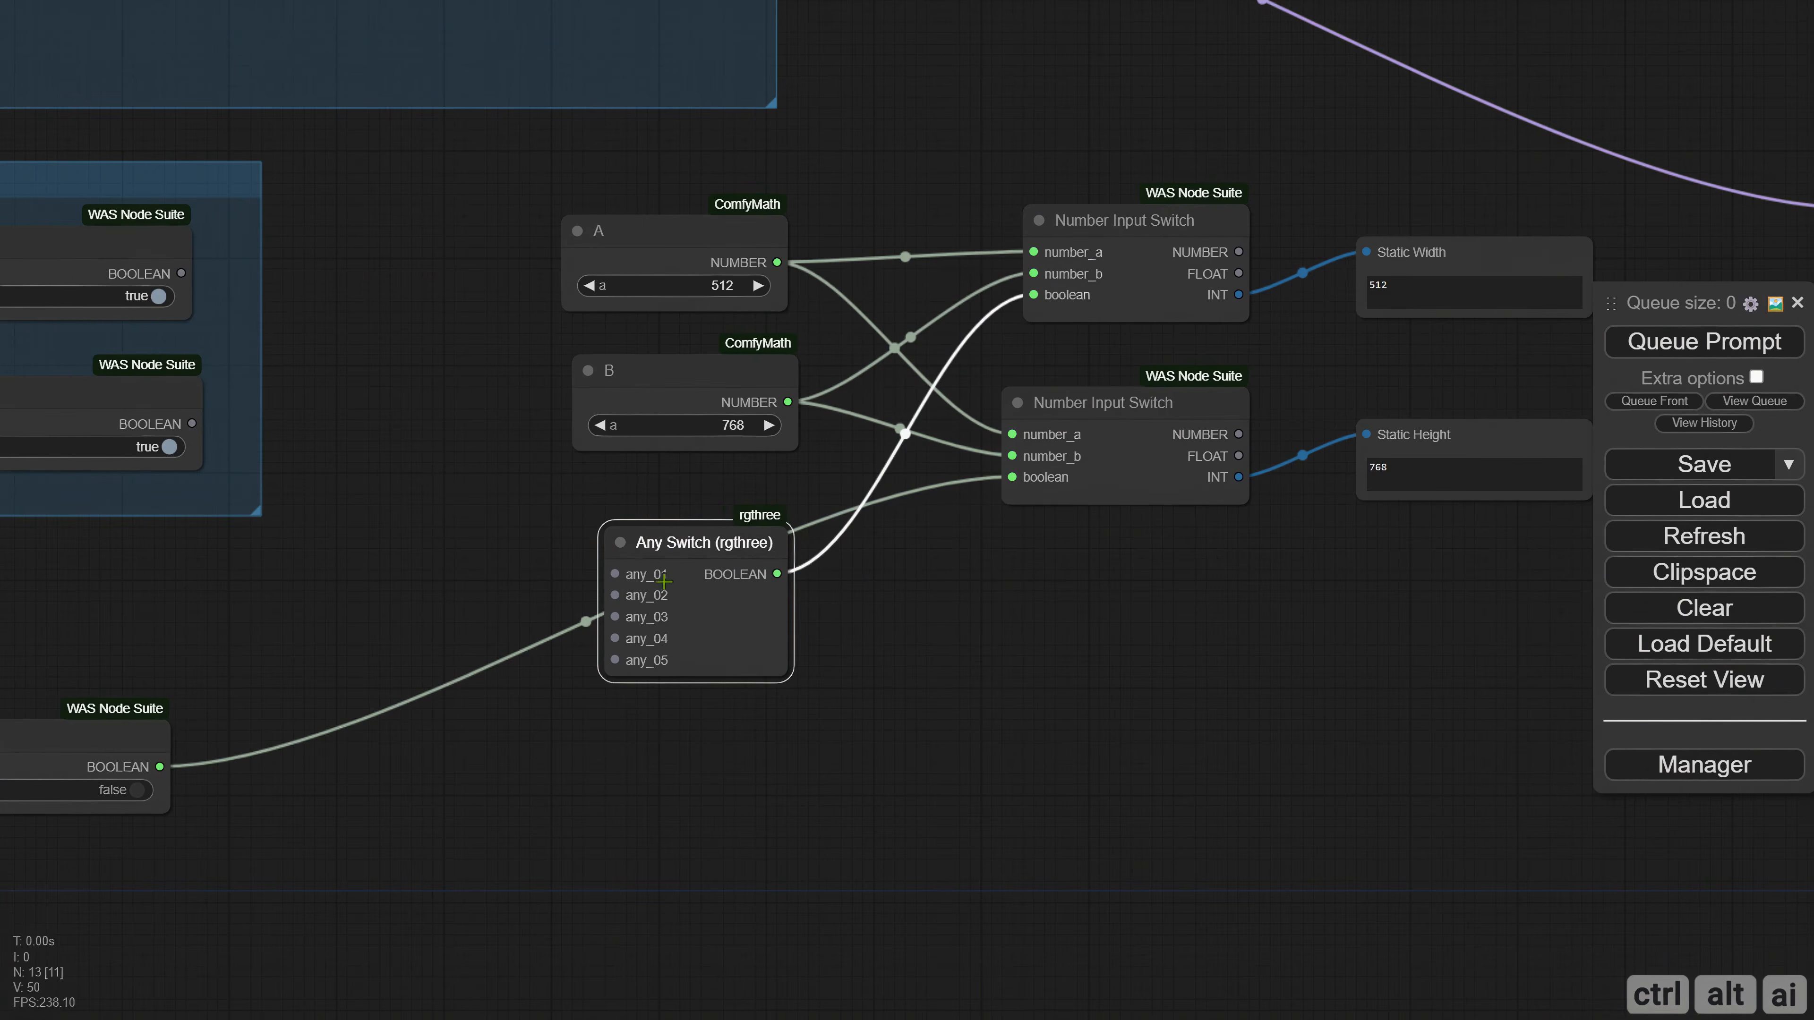
{"action": "mouse_move", "coordinate": [663, 581]}
{"action": "left_mouse_down"}
{"action": "mouse_move", "coordinate": [658, 785]}
{"action": "mouse_move", "coordinate": [1015, 479]}
{"action": "left_mouse_up"}
Align the lower Number Input Switch beneath the upper one and adjust its size.
{"action": "left_click", "coordinate": [1133, 455]}
{"action": "left_click_drag", "start_coordinate": [1133, 456], "coordinate": [1150, 461]}
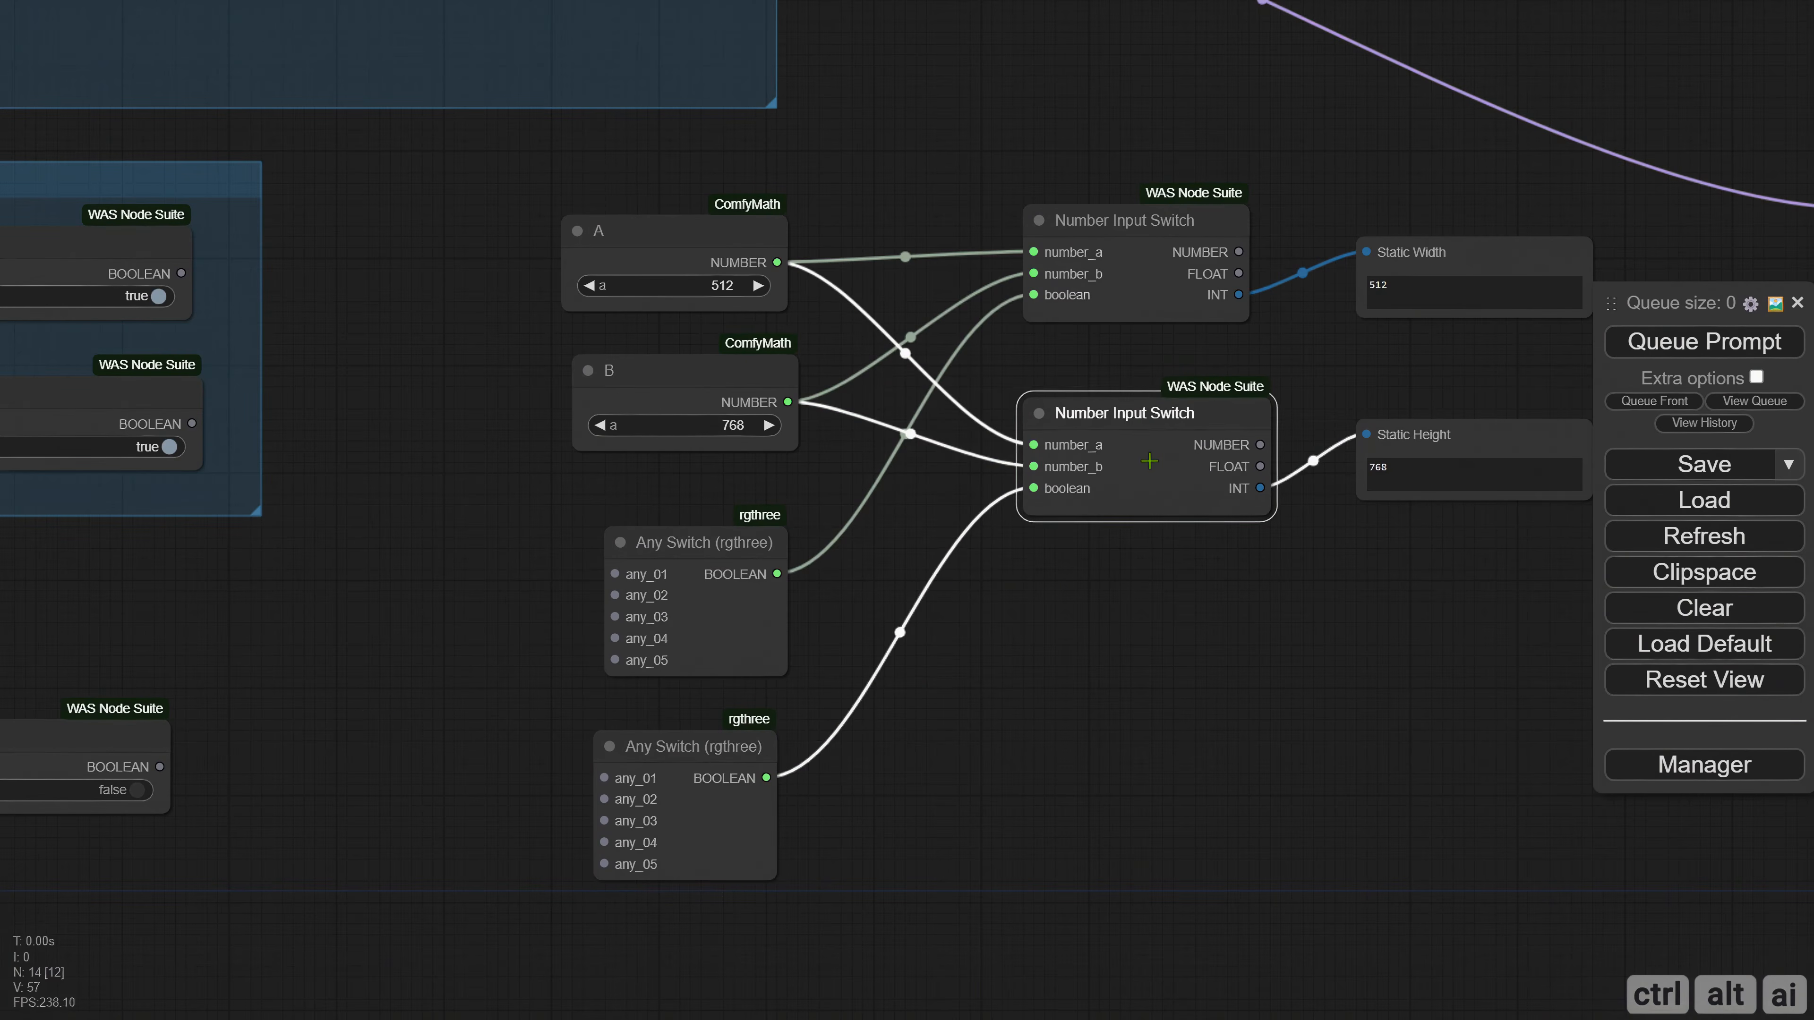
{"action": "left_click_drag", "start_coordinate": [1268, 513], "coordinate": [1256, 502]}
{"action": "left_click_drag", "start_coordinate": [1178, 449], "coordinate": [1178, 436]}
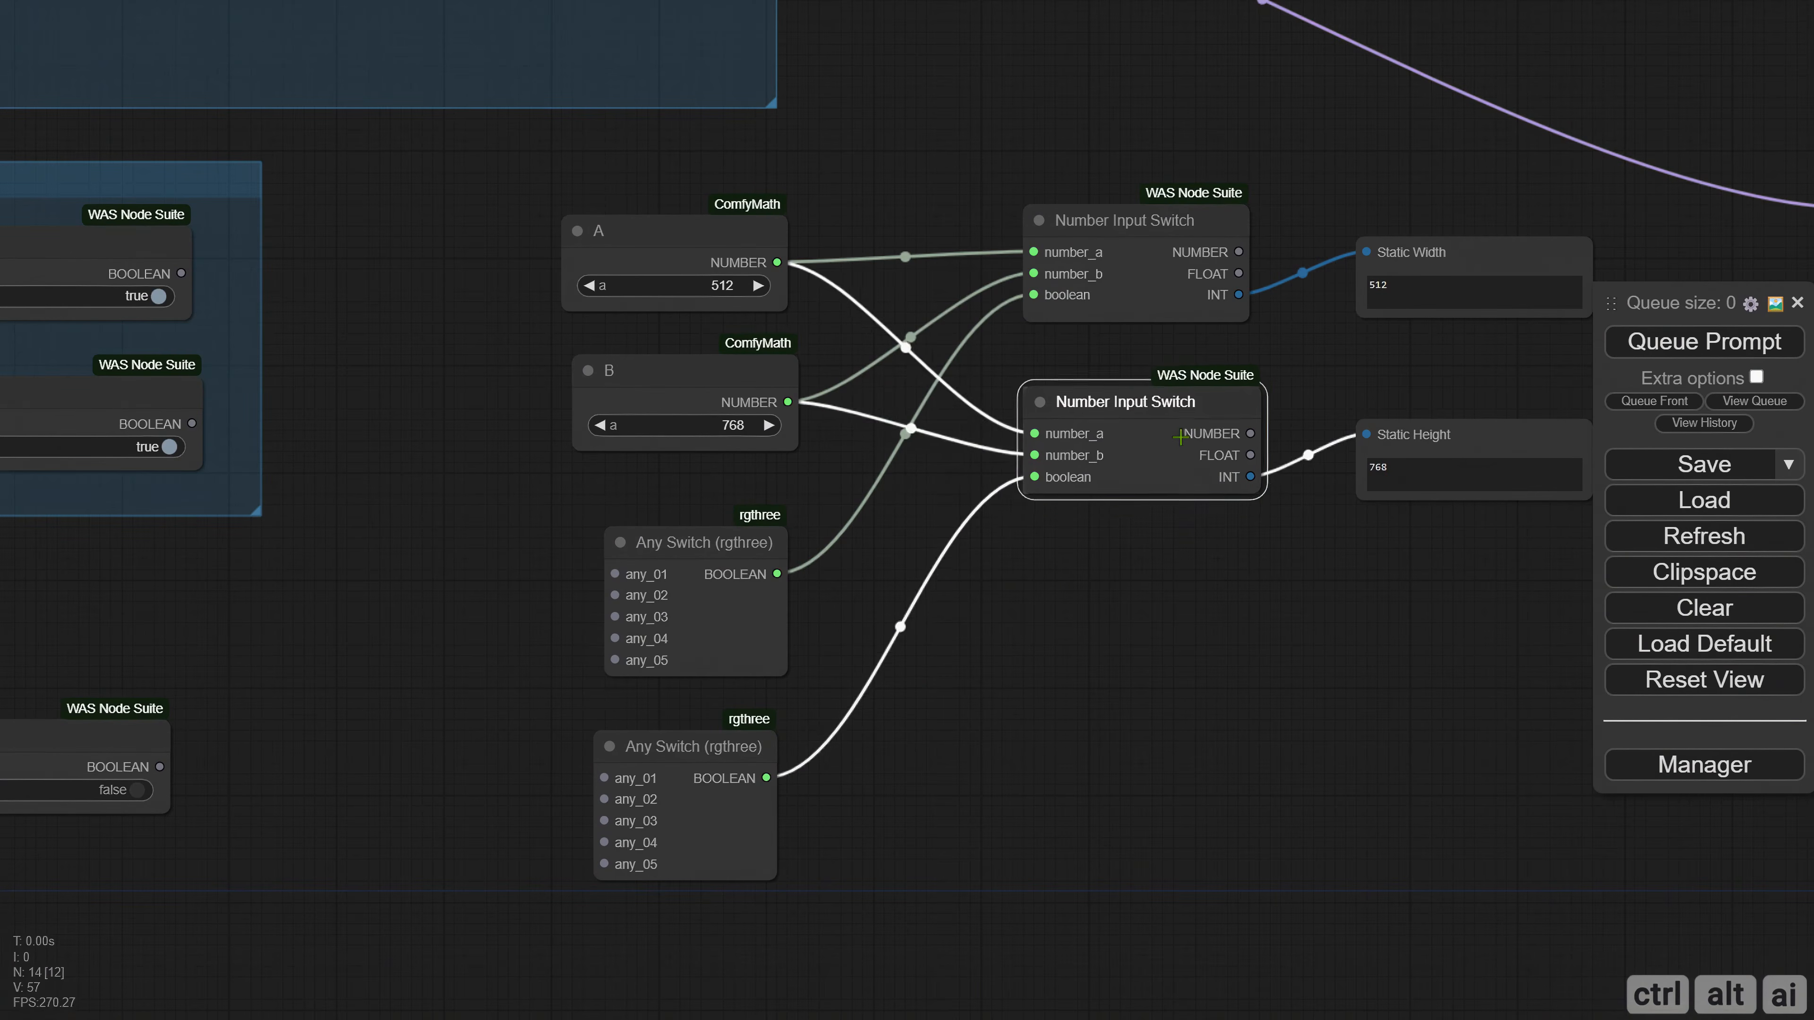
{"action": "left_click_drag", "start_coordinate": [1118, 607], "coordinate": [1115, 607]}
Link the Square group's 512 and 768 booleans to any_01 on the upper and lower Any Switch nodes respectively, and queue the workflow.
{"action": "left_click_drag", "start_coordinate": [409, 513], "coordinate": [536, 552]}
{"action": "left_click_drag", "start_coordinate": [444, 461], "coordinate": [681, 470]}
{"action": "left_click_drag", "start_coordinate": [541, 323], "coordinate": [1034, 624]}
{"action": "left_click_drag", "start_coordinate": [1320, 718], "coordinate": [1182, 702]}
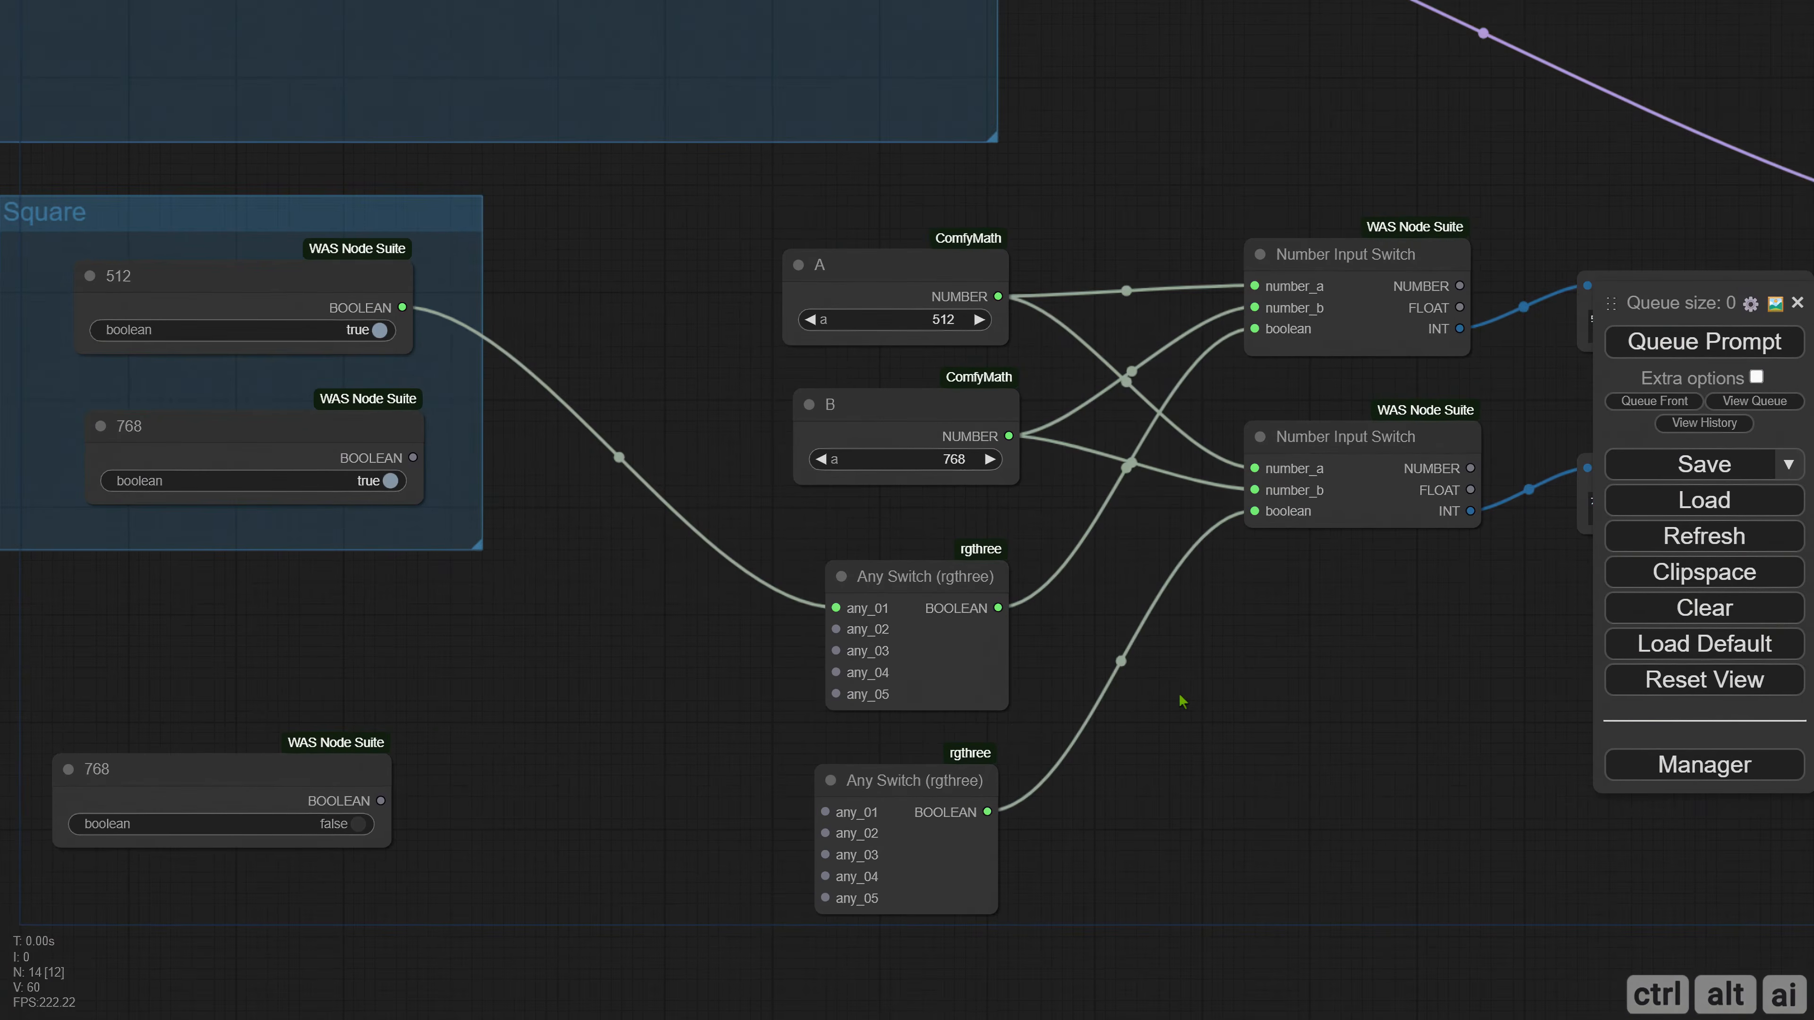
{"action": "left_click_drag", "start_coordinate": [544, 789], "coordinate": [633, 748]}
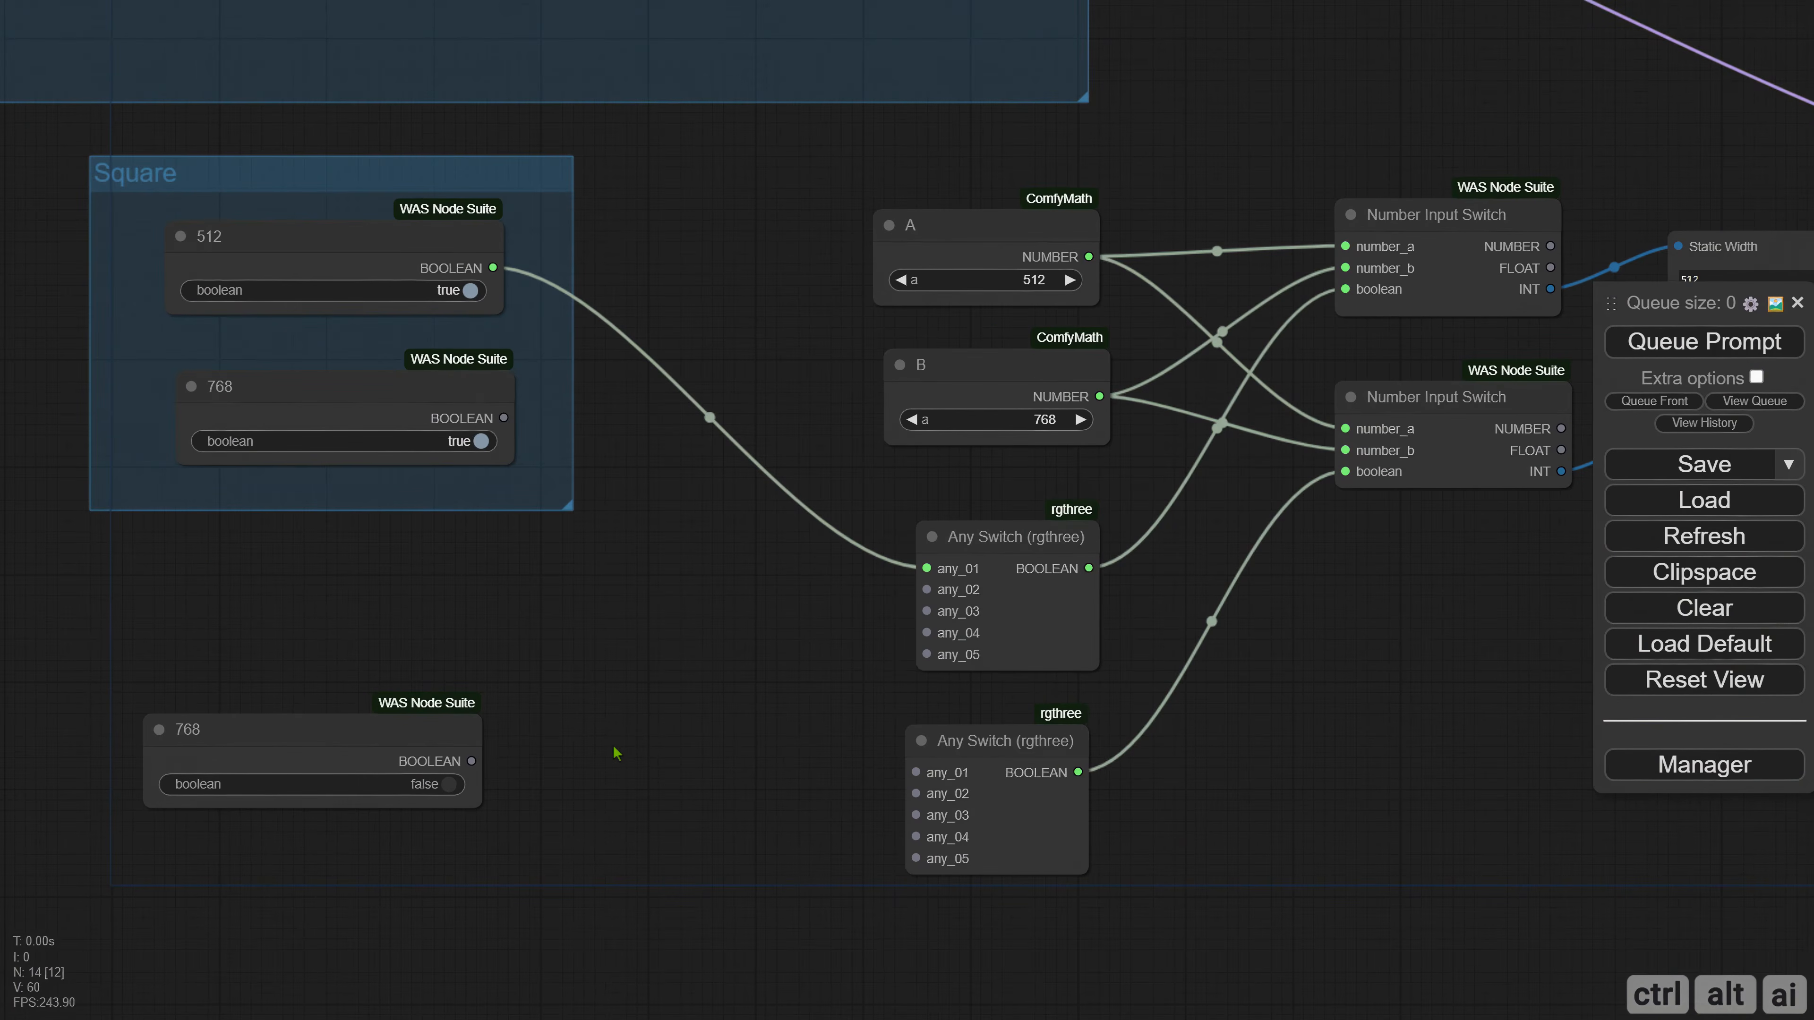
{"action": "left_click_drag", "start_coordinate": [508, 418], "coordinate": [914, 773]}
{"action": "left_click_drag", "start_coordinate": [1189, 700], "coordinate": [961, 697]}
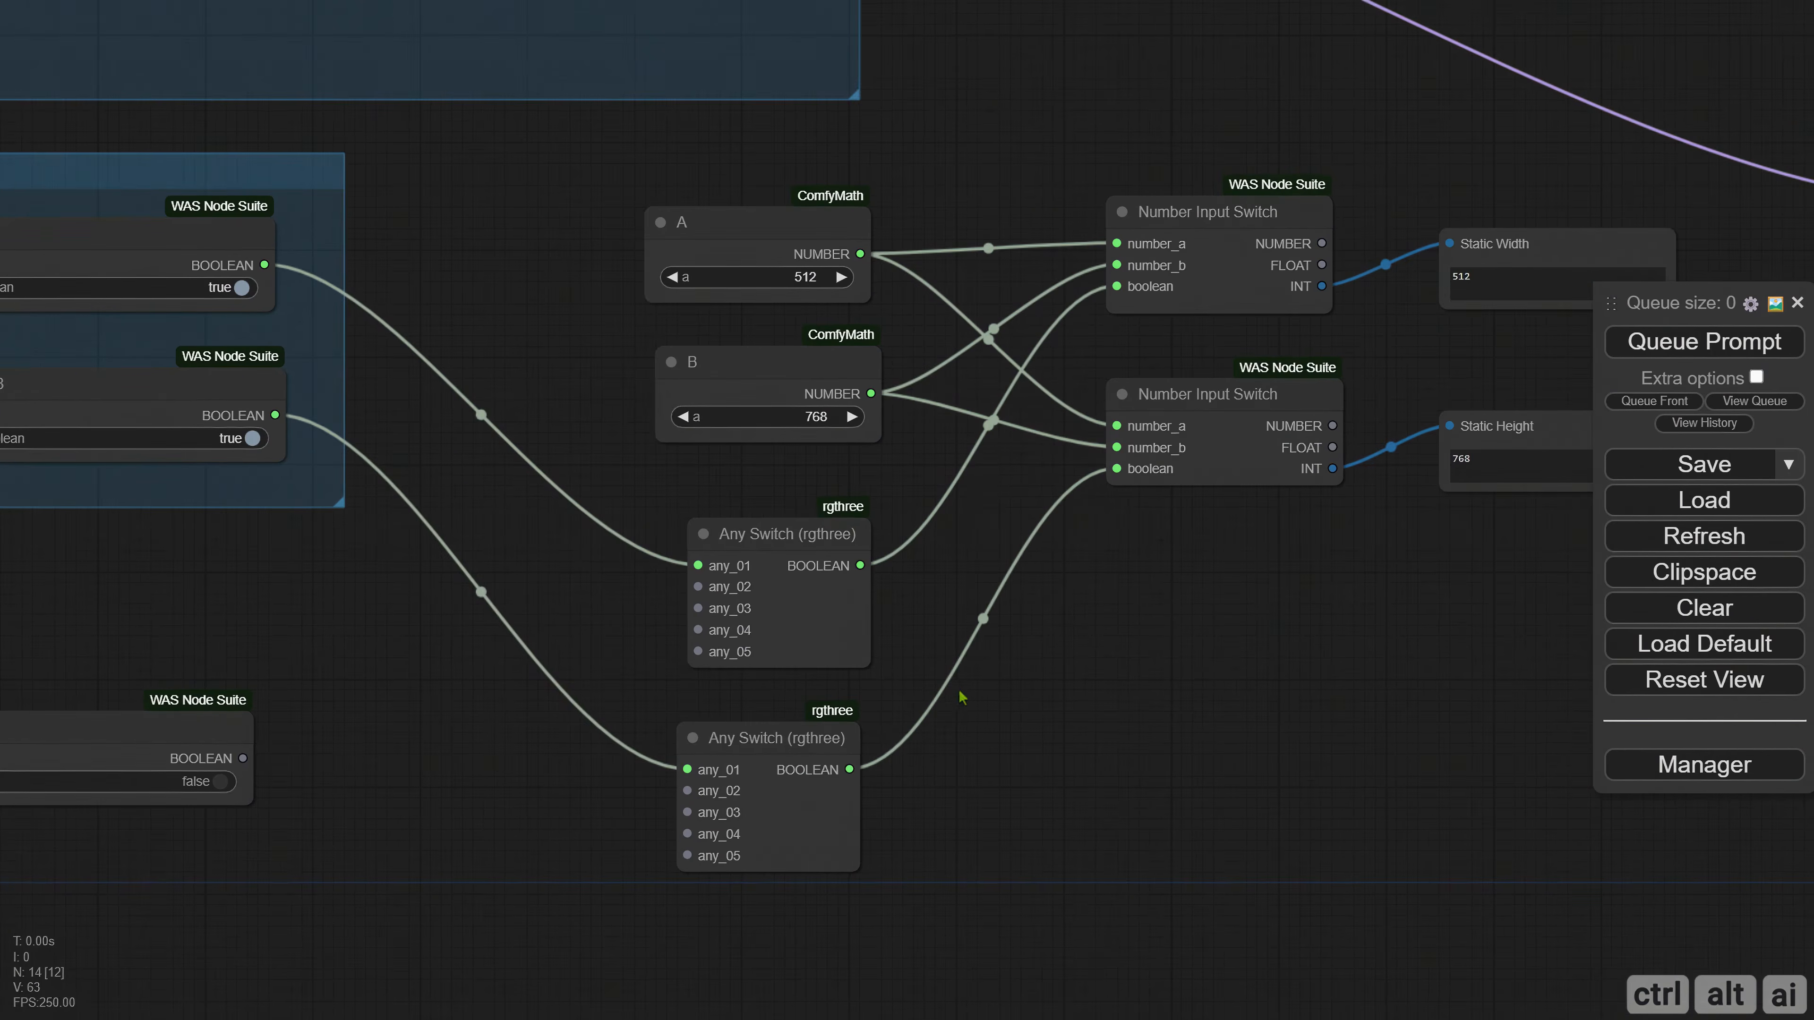
{"action": "left_click", "coordinate": [1692, 350]}
Align the lower Any Switch beneath the upper one and delete the unconnected 768 boolean node below the Square group.
{"action": "left_click_drag", "start_coordinate": [786, 759], "coordinate": [795, 747]}
{"action": "left_click_drag", "start_coordinate": [1095, 696], "coordinate": [1168, 725]}
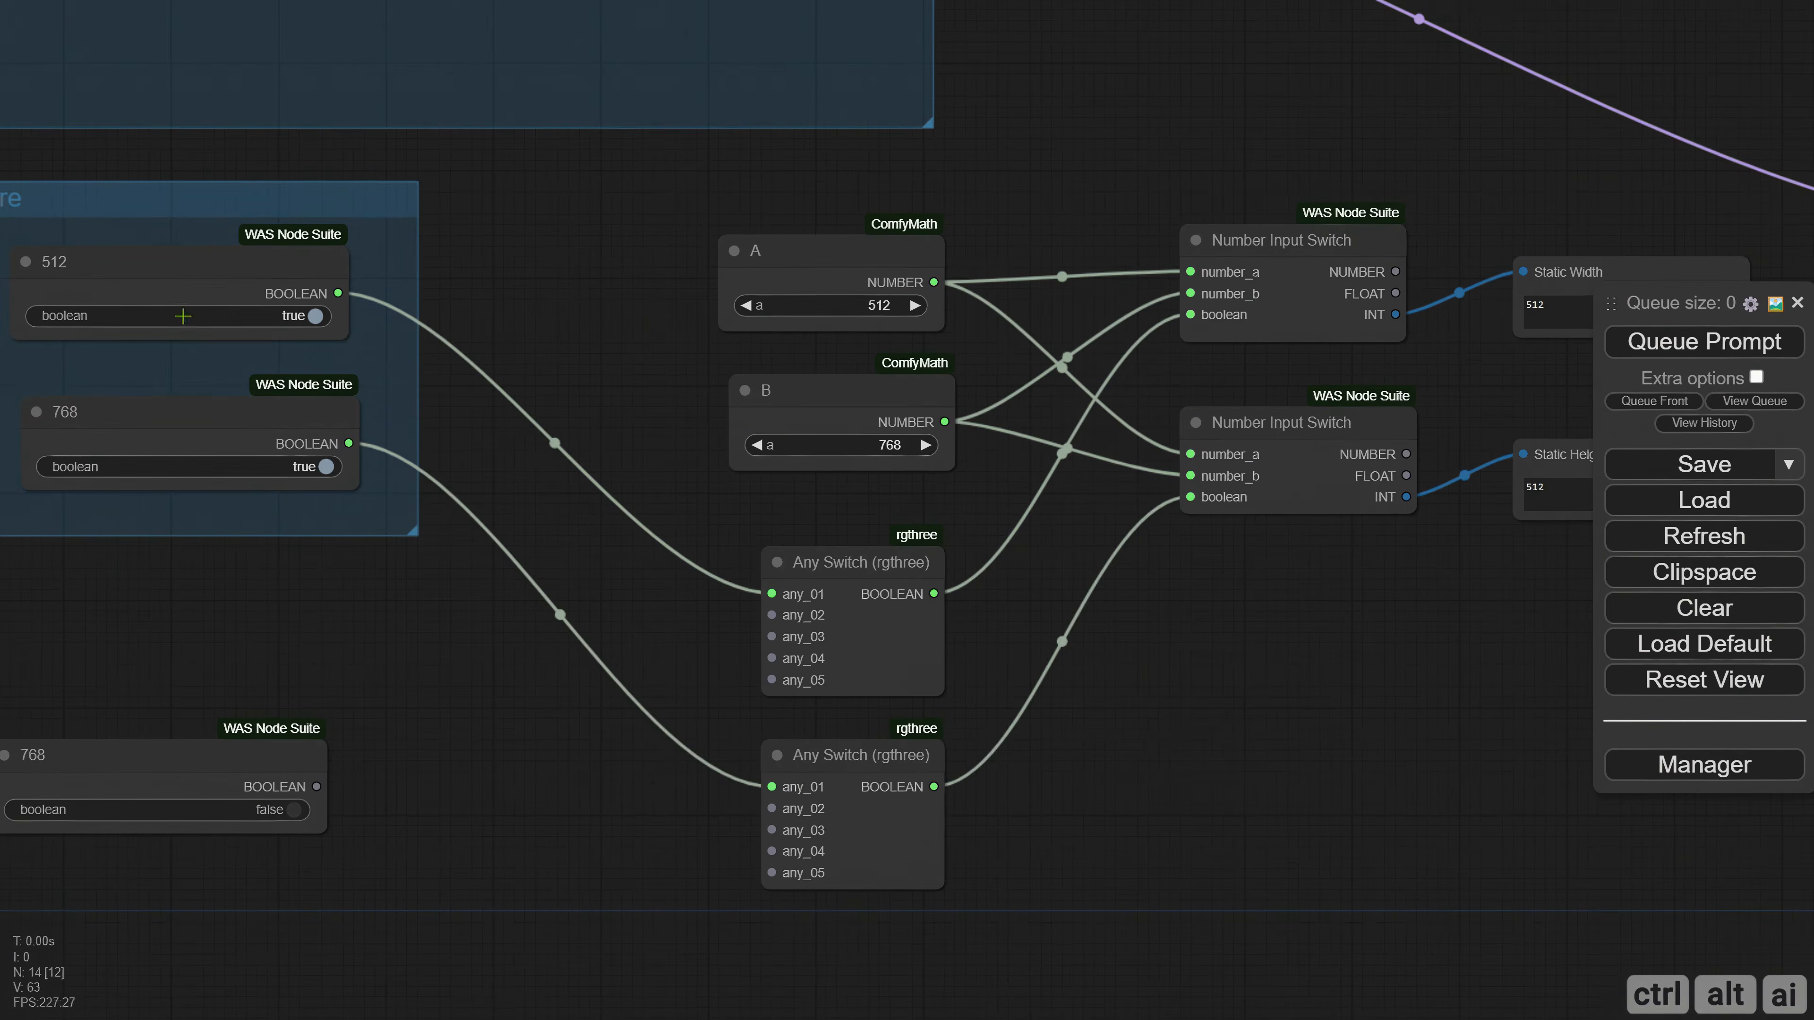
{"action": "left_click_drag", "start_coordinate": [248, 672], "coordinate": [458, 704]}
{"action": "left_click_drag", "start_coordinate": [576, 691], "coordinate": [299, 632]}
{"action": "left_click_drag", "start_coordinate": [1080, 672], "coordinate": [627, 710]}
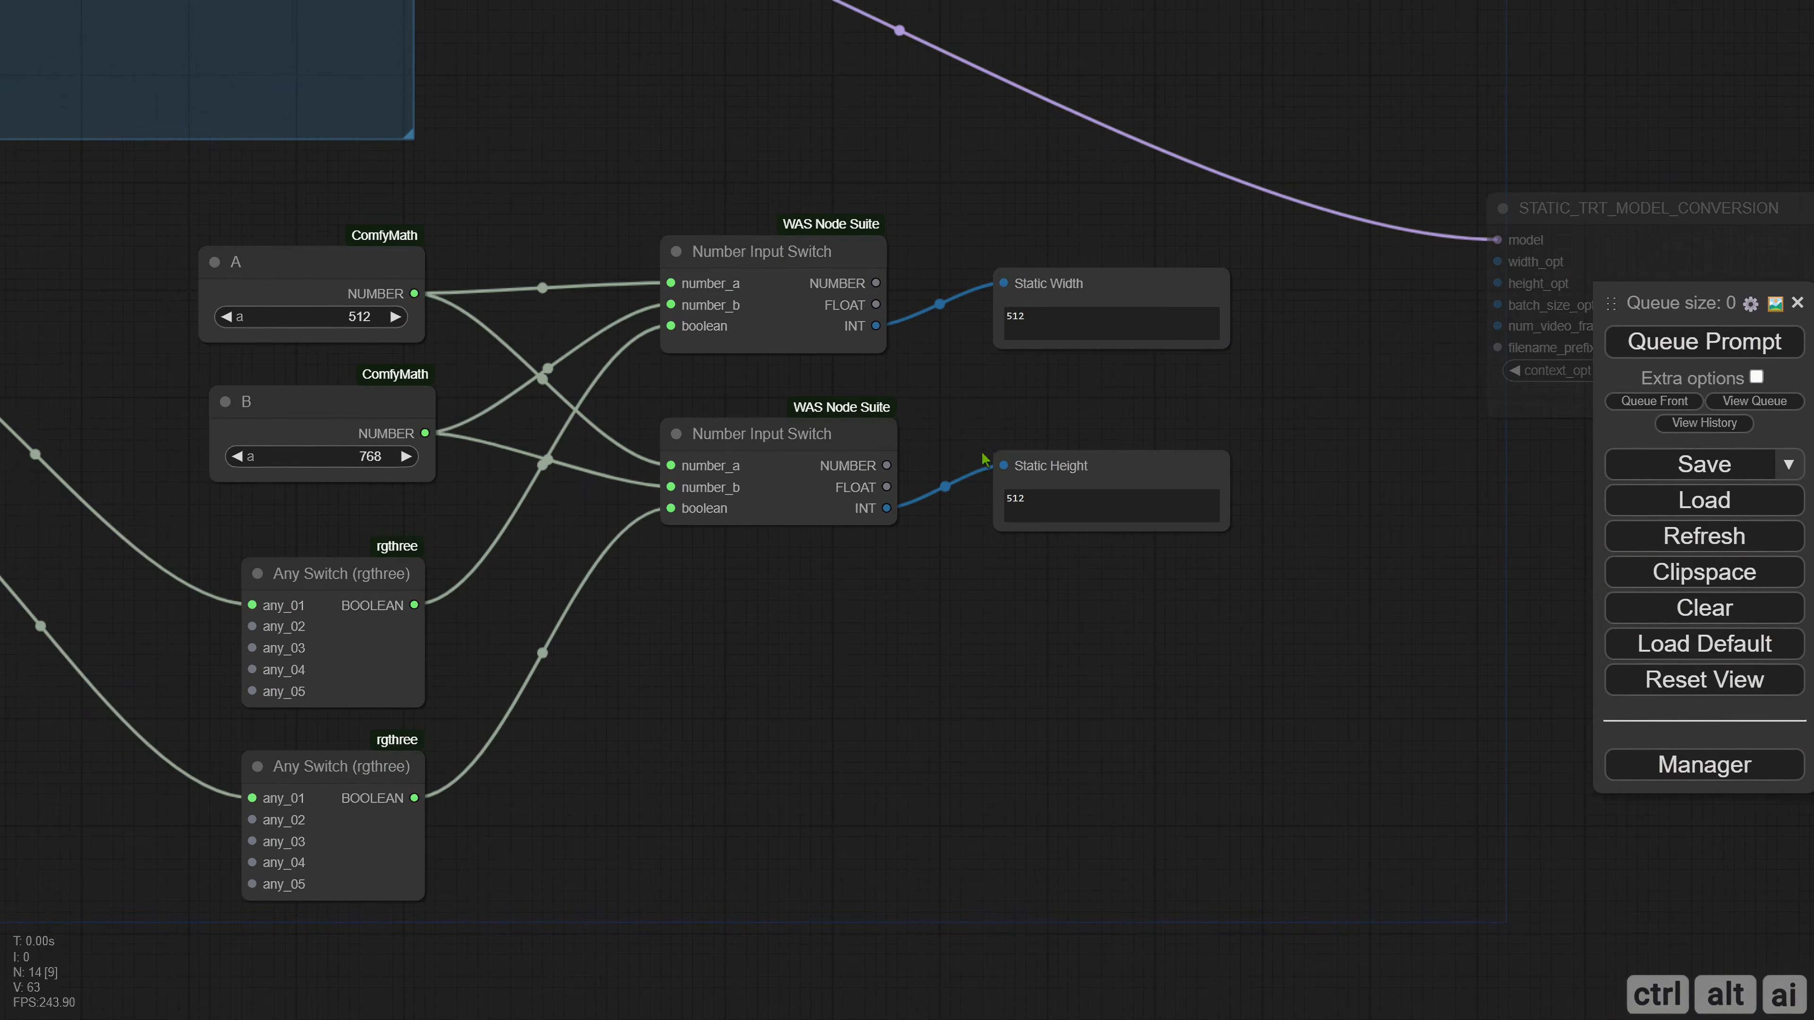
{"action": "left_click_drag", "start_coordinate": [983, 458], "coordinate": [1668, 351]}
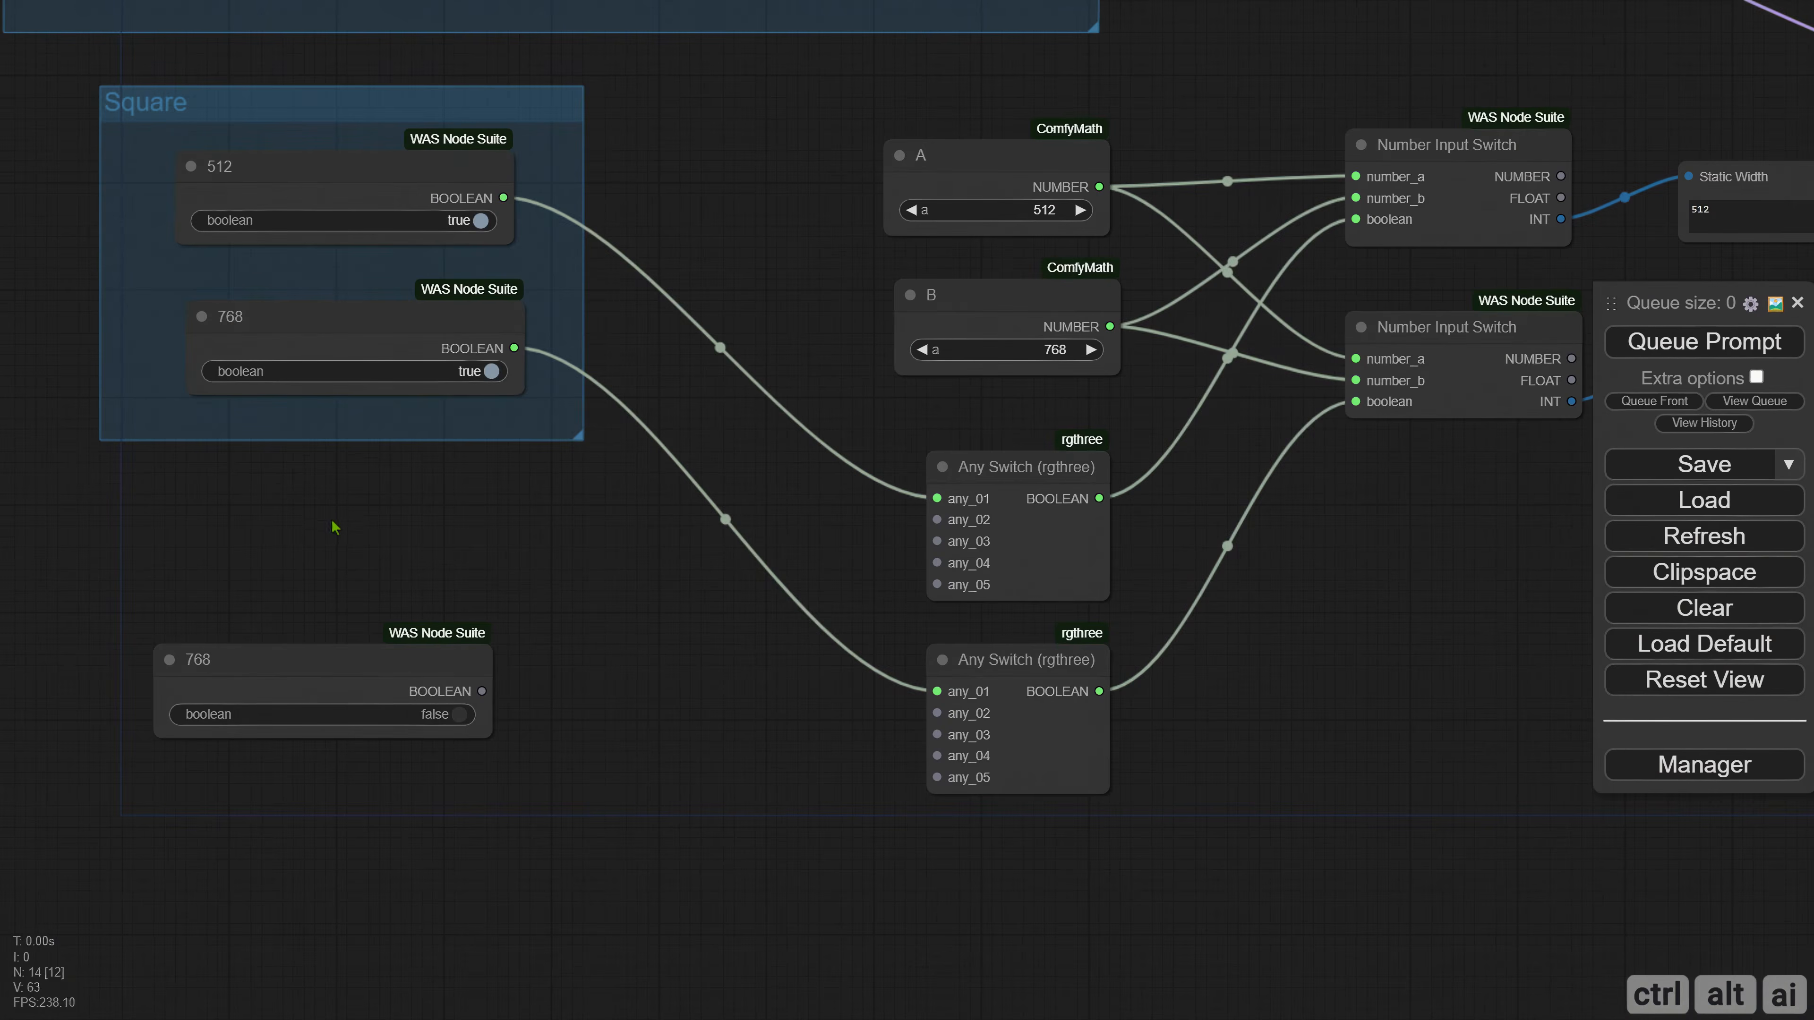
{"action": "mouse_move", "coordinate": [358, 667]}
{"action": "left_mouse_down"}
{"action": "mouse_move", "coordinate": [350, 648]}
{"action": "mouse_move", "coordinate": [357, 687]}
{"action": "left_mouse_up"}
{"action": "key", "text": "Delete"}
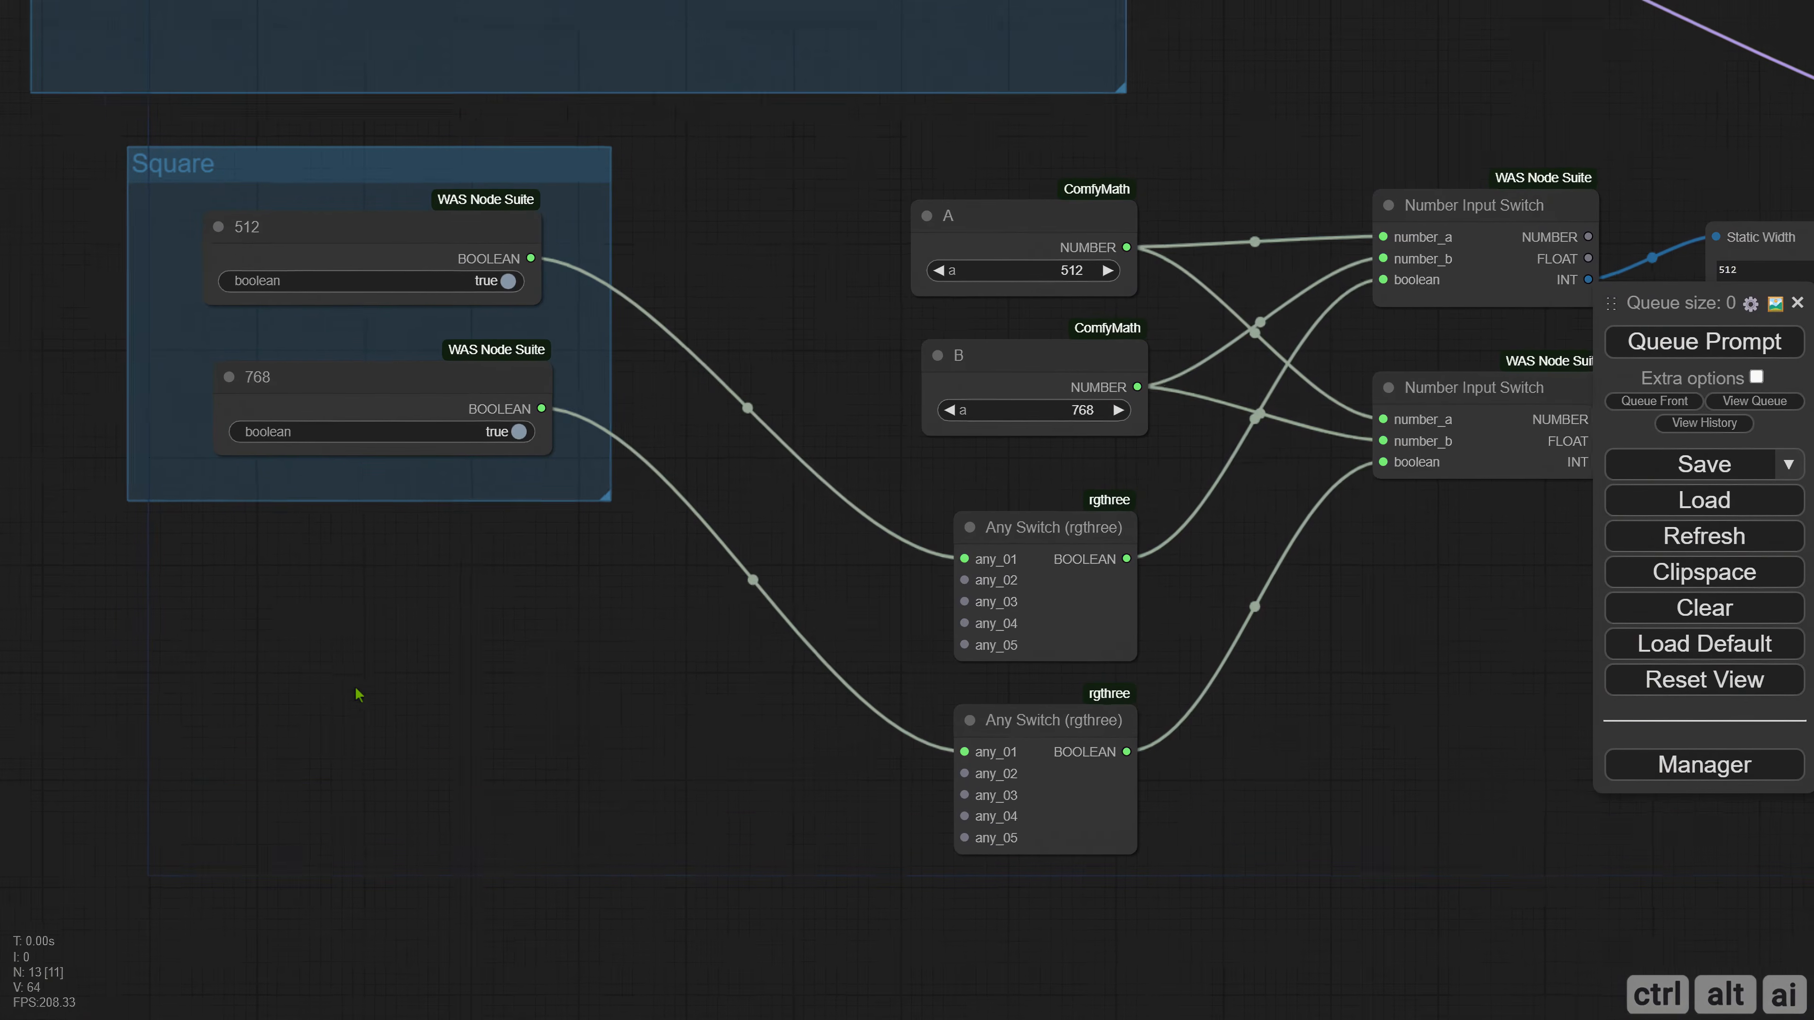
Duplicate the Square group's 512 and 768 boolean nodes and place the copies below the group.
{"action": "left_click_drag", "start_coordinate": [169, 234], "coordinate": [441, 461]}
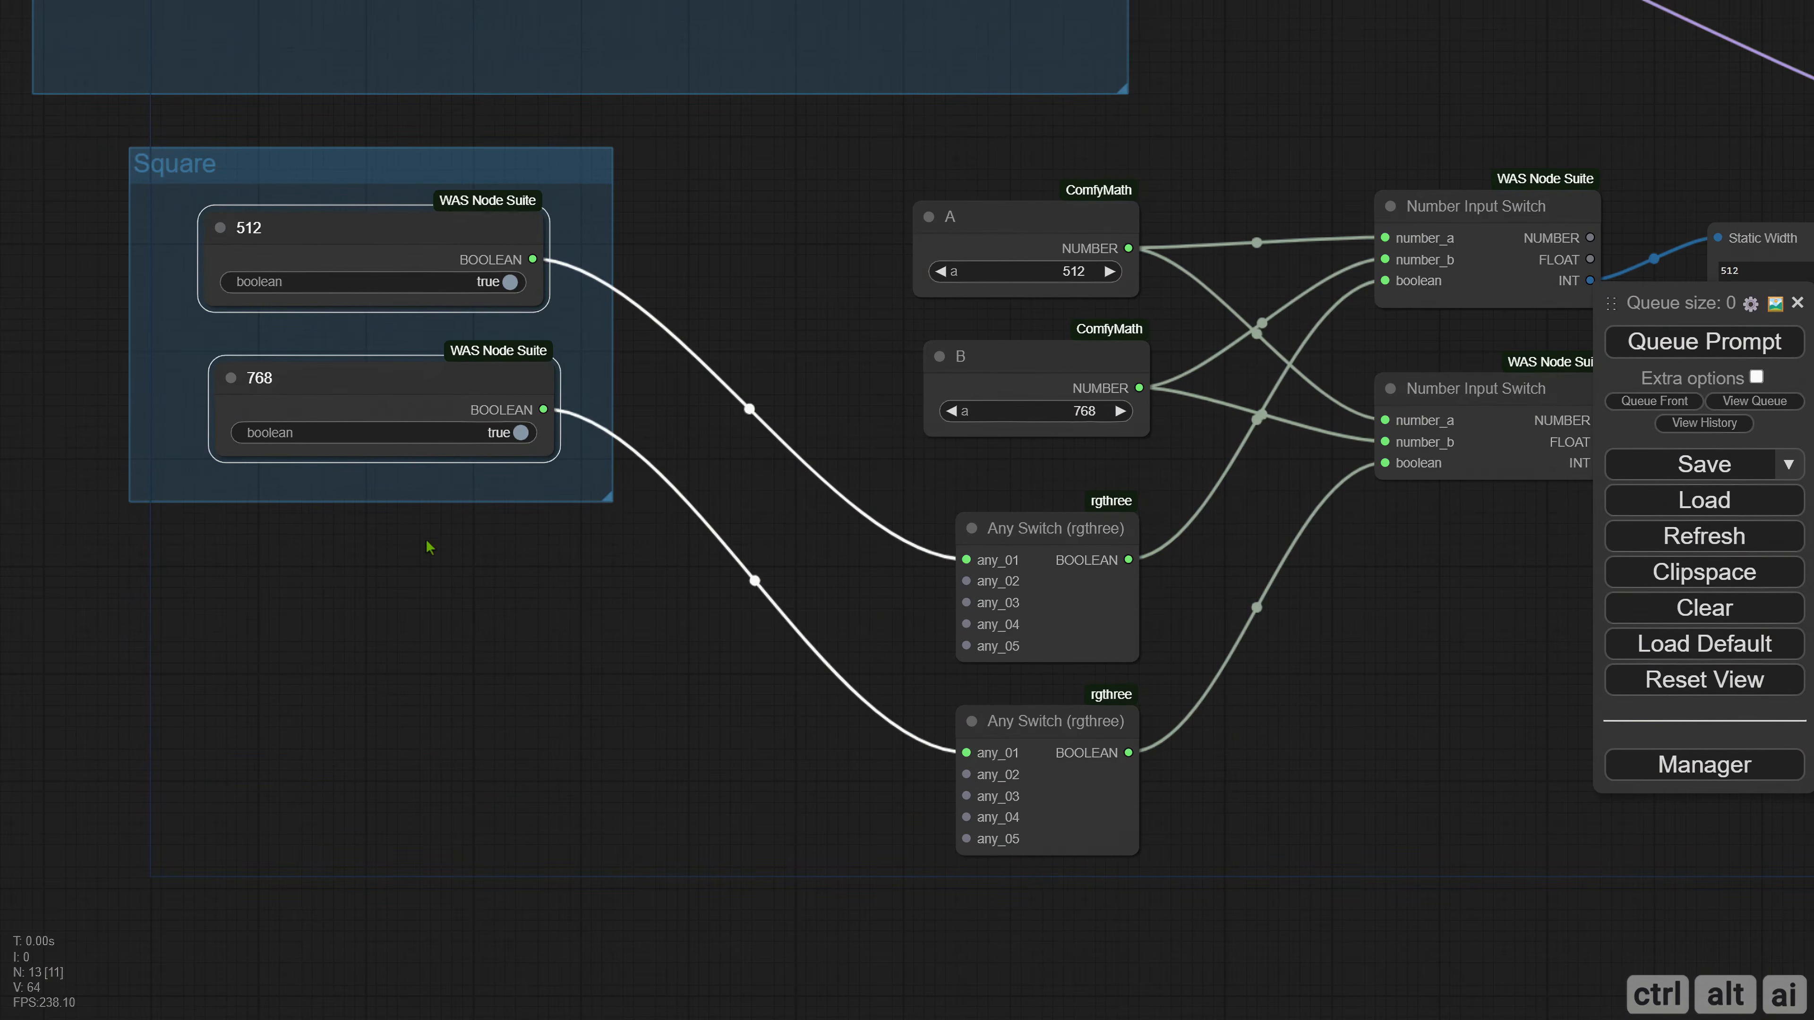
{"action": "left_click", "coordinate": [403, 562]}
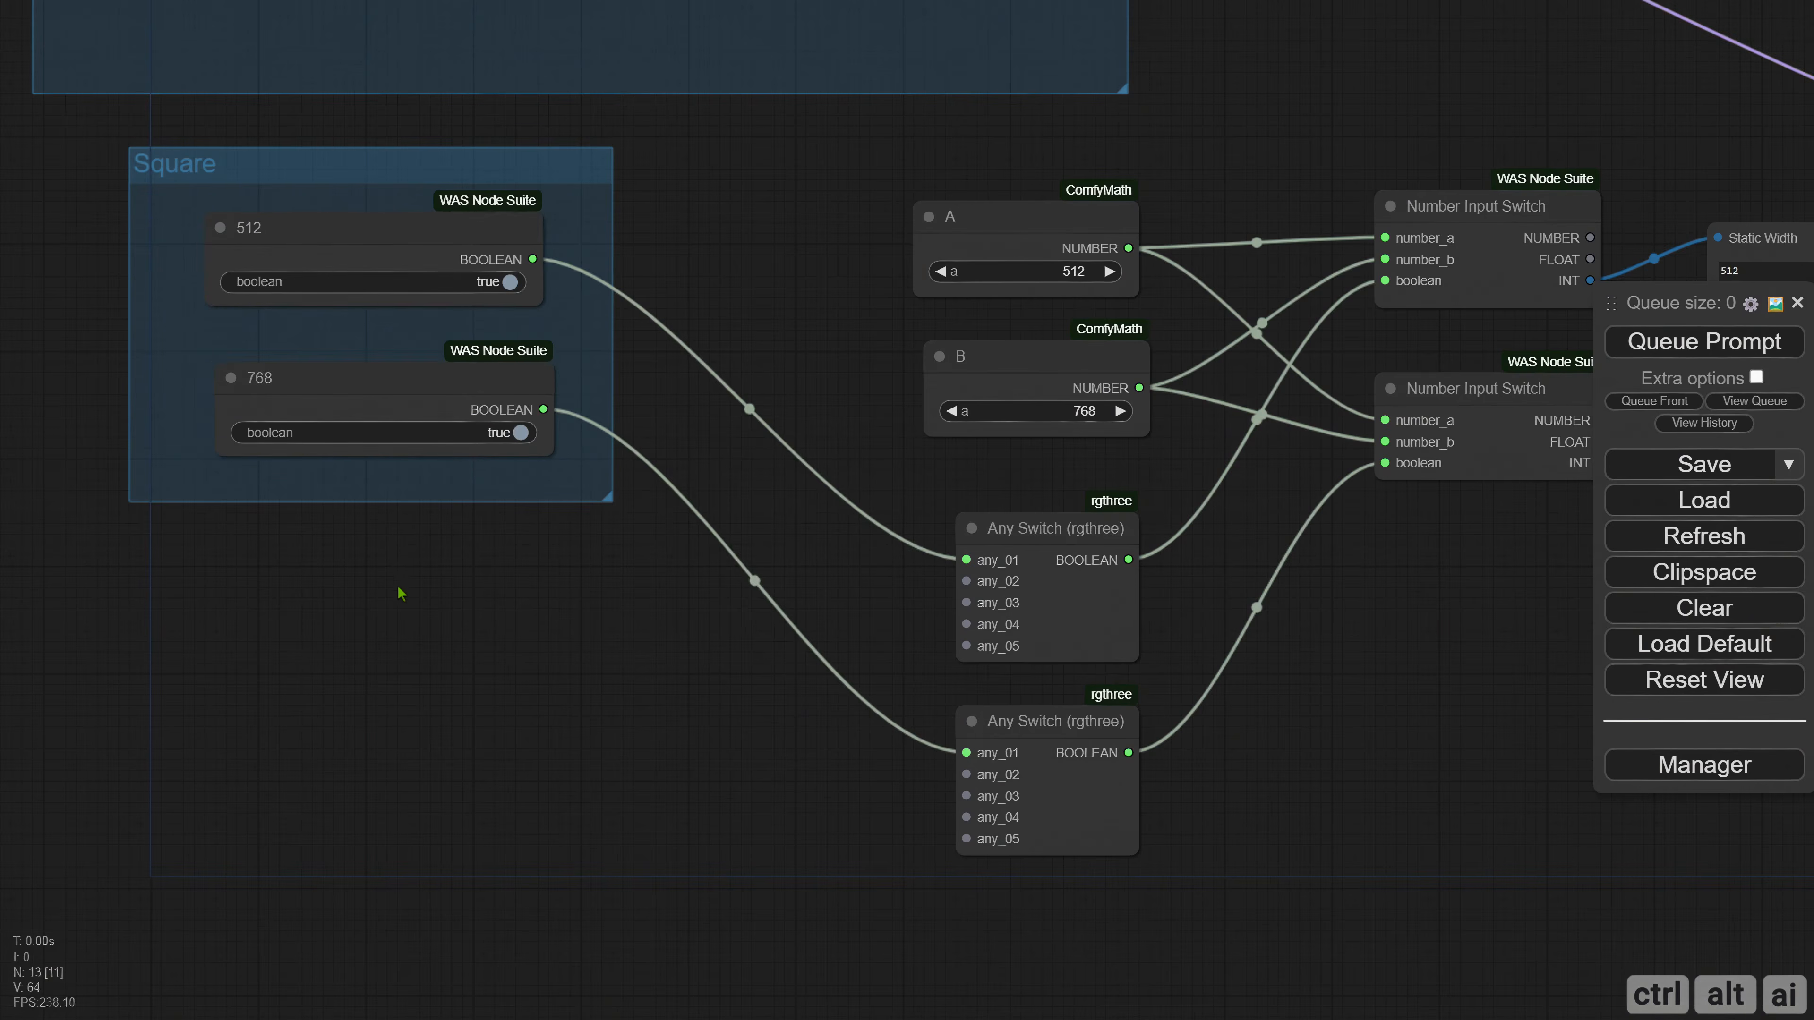
{"action": "key", "text": "ctrl+v"}
{"action": "left_click_drag", "start_coordinate": [492, 586], "coordinate": [327, 631]}
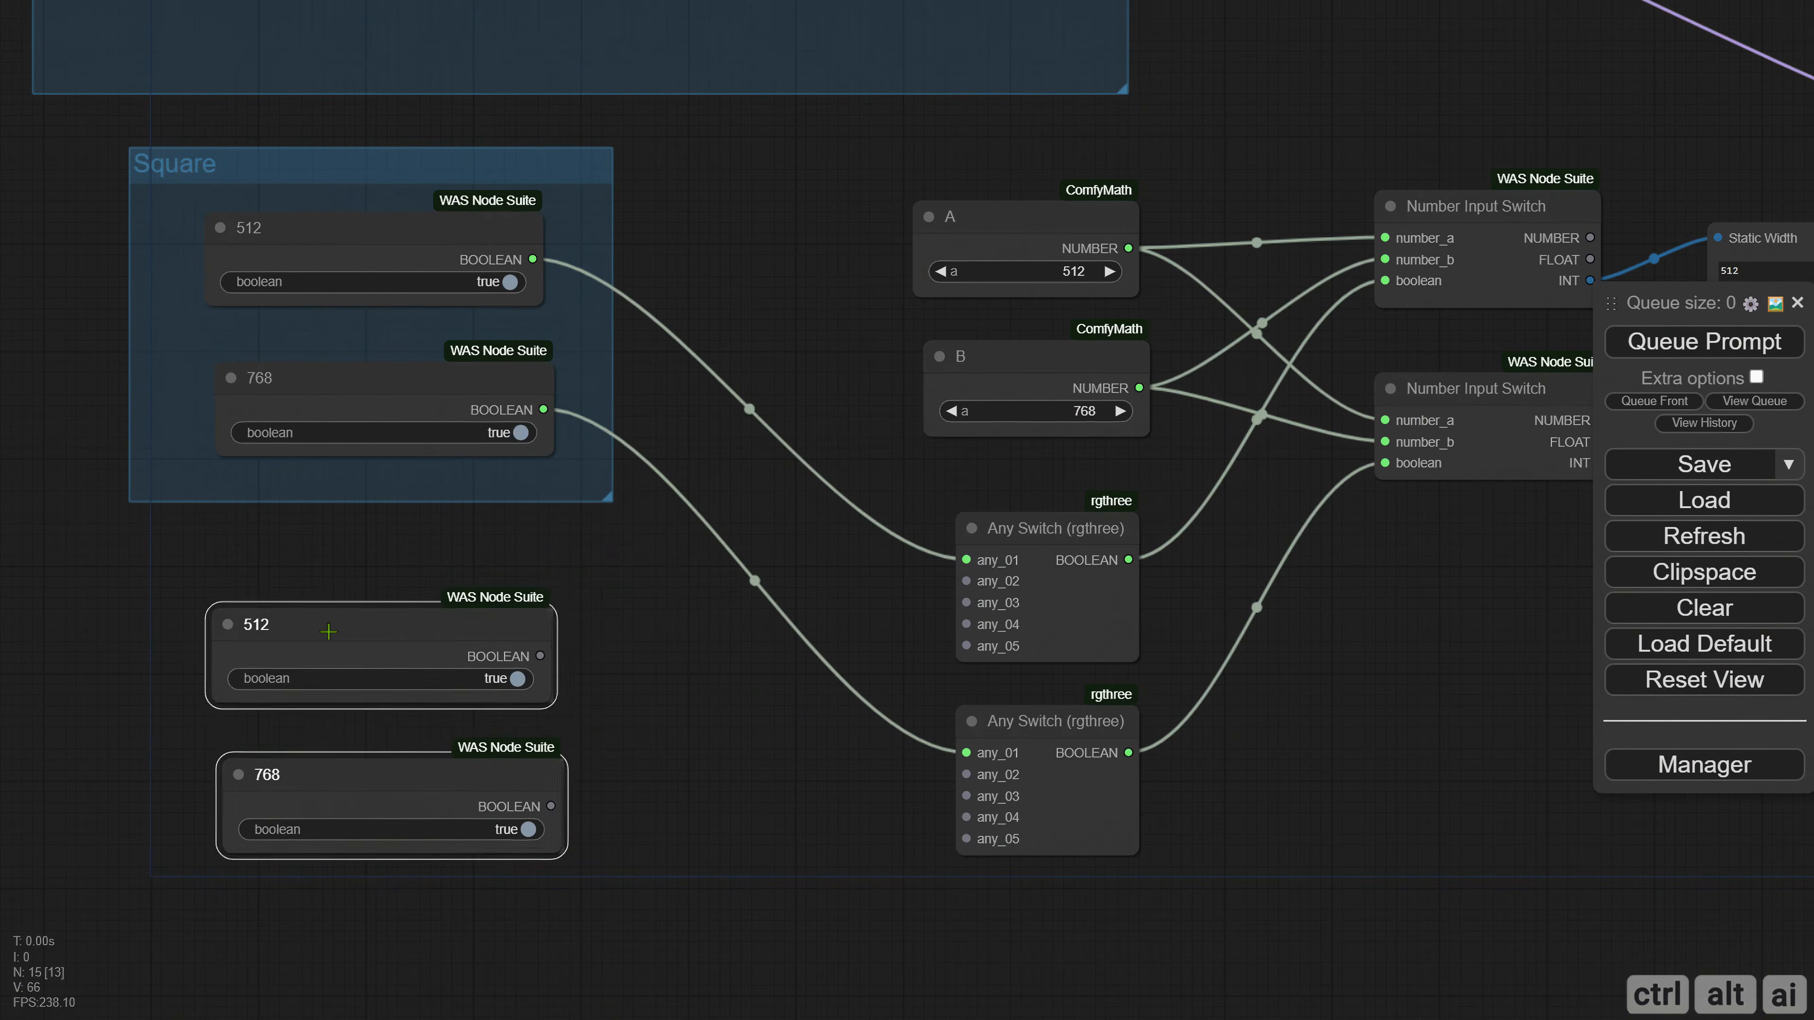
{"action": "left_click", "coordinate": [135, 554]}
Add a group for the two copied boolean nodes, size it to match the Square group and arrange the nodes inside.
{"action": "right_click", "coordinate": [135, 555]}
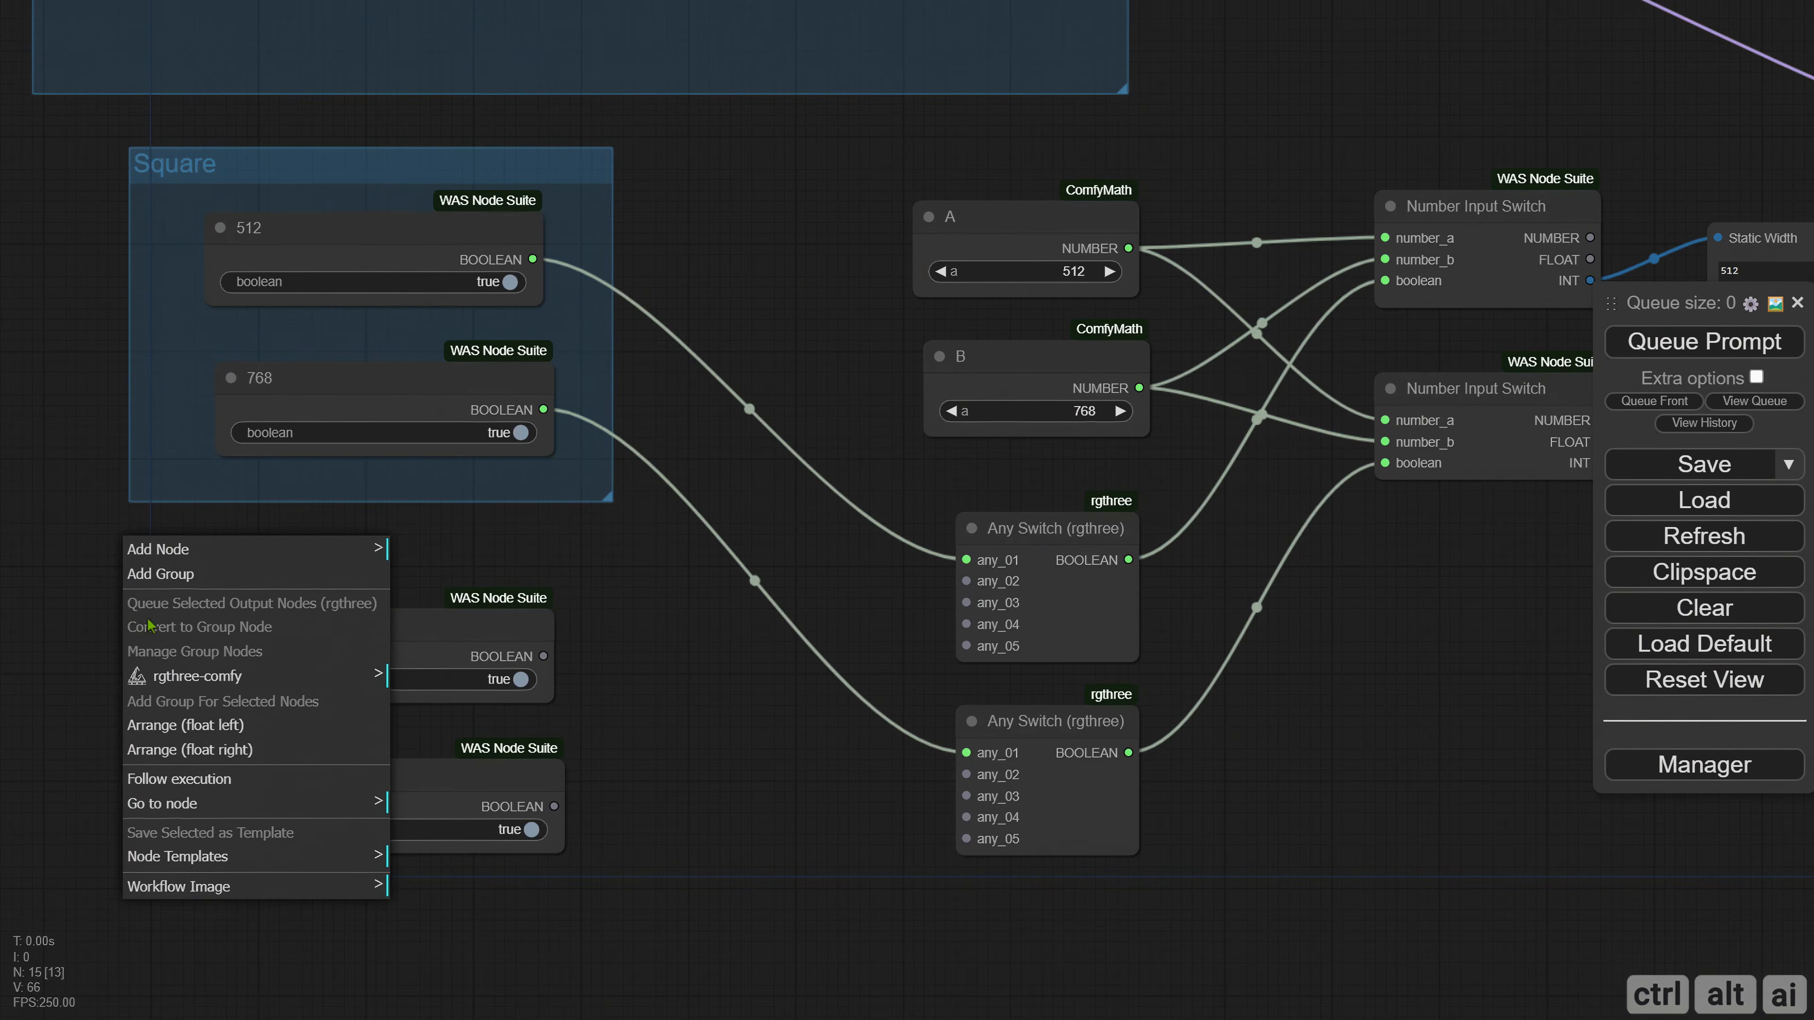
{"action": "left_click", "coordinate": [66, 545]}
{"action": "left_click_drag", "start_coordinate": [245, 578], "coordinate": [514, 898]}
{"action": "right_click", "coordinate": [133, 570]}
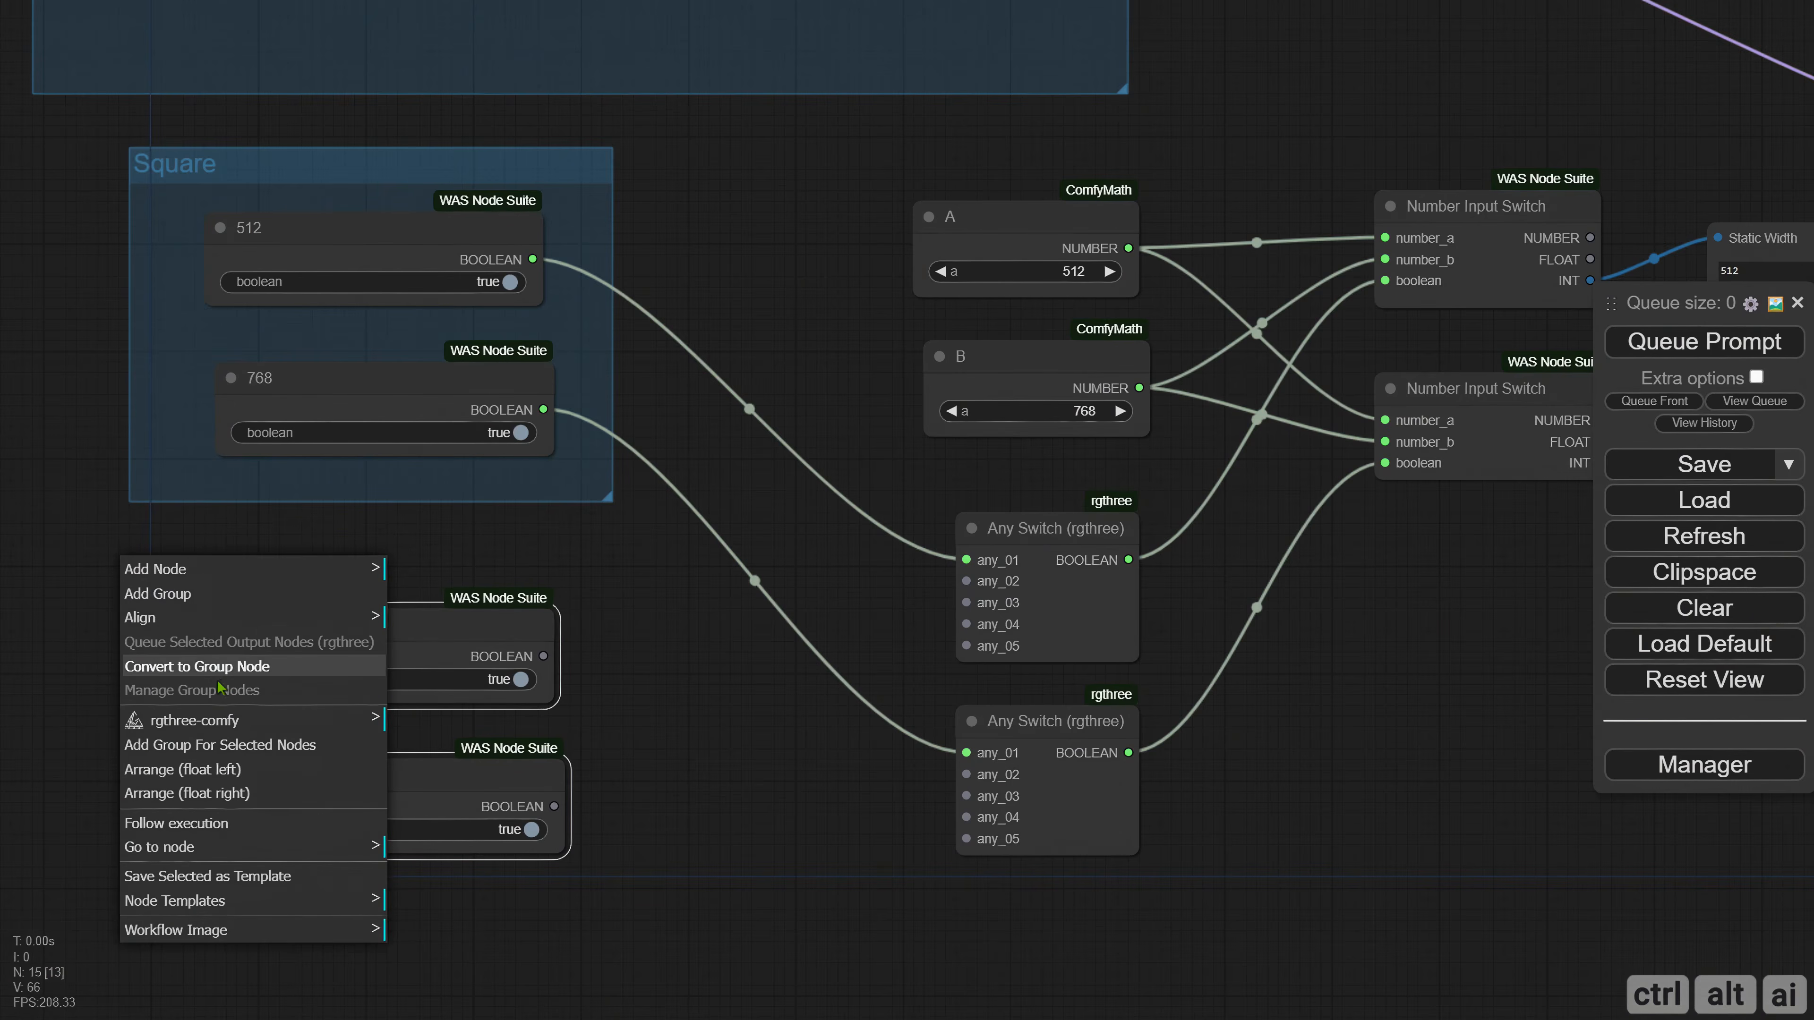
{"action": "left_click", "coordinate": [220, 745]}
{"action": "left_click_drag", "start_coordinate": [275, 595], "coordinate": [198, 550]}
{"action": "left_click_drag", "start_coordinate": [504, 831], "coordinate": [613, 946]}
{"action": "left_click_drag", "start_coordinate": [297, 594], "coordinate": [340, 649]}
{"action": "left_click", "coordinate": [557, 643]}
Retitle the new group "Portrait".
{"action": "right_click", "coordinate": [176, 582]}
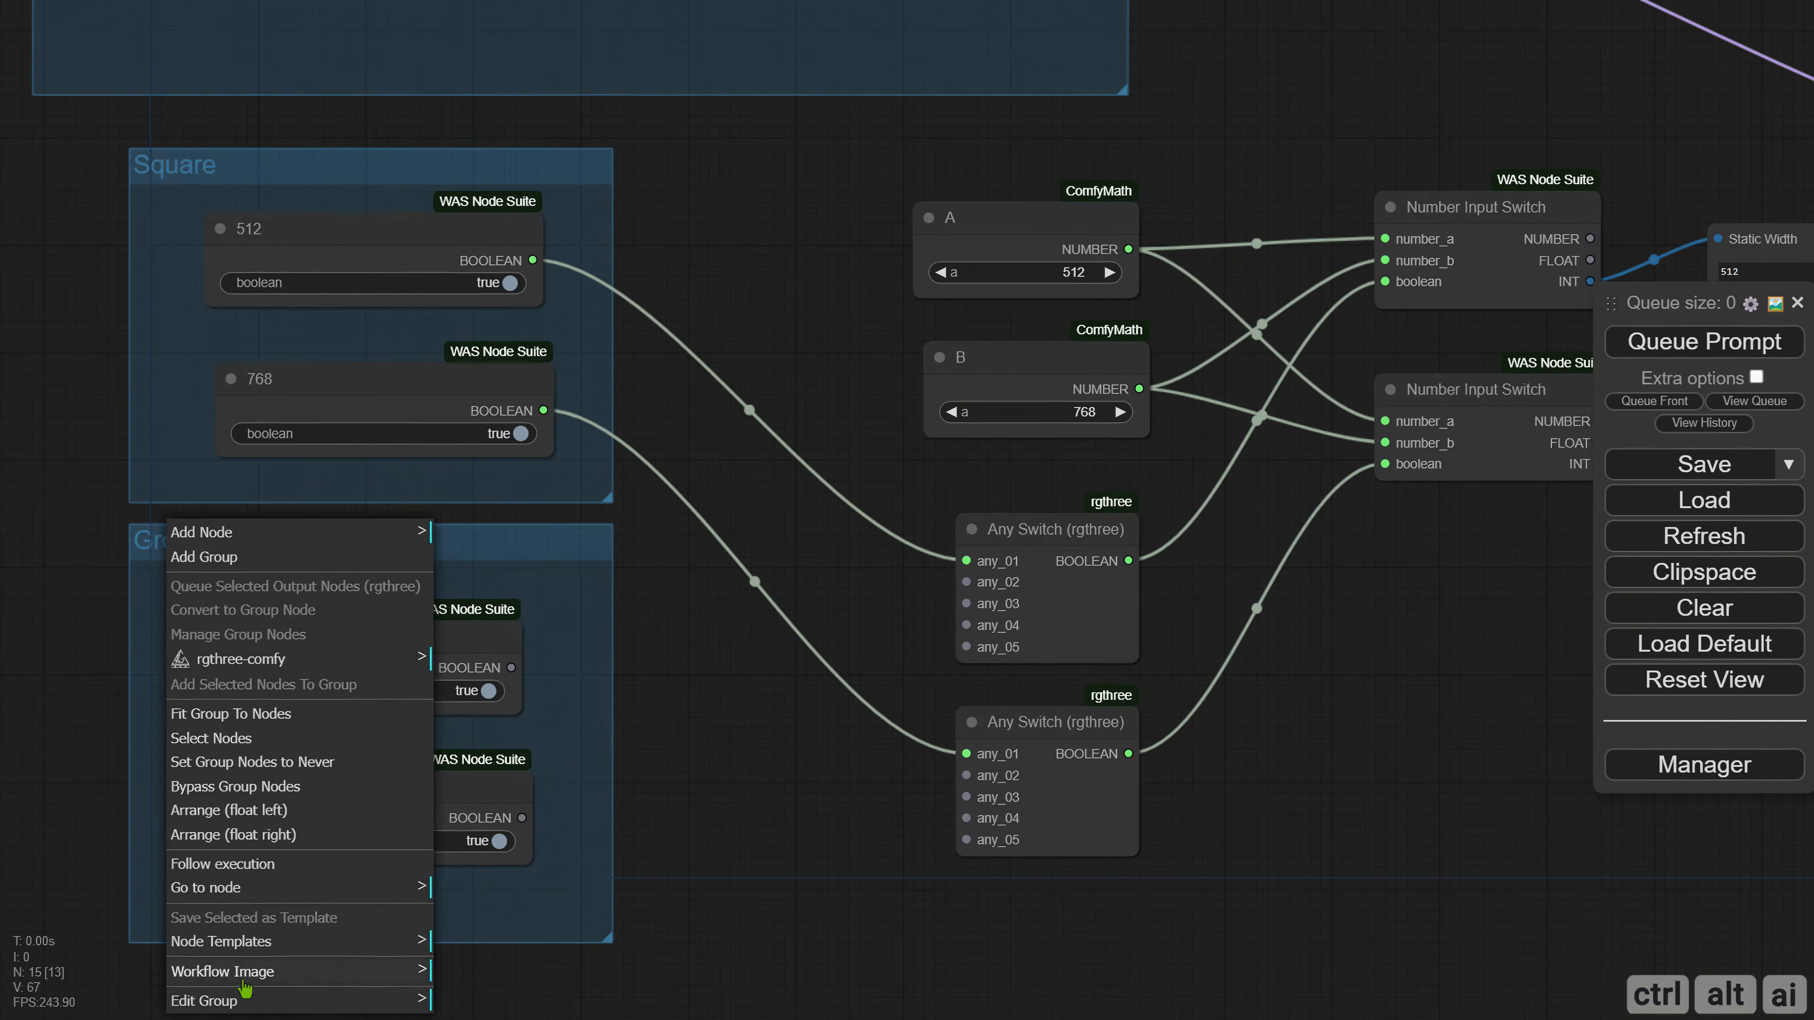
{"action": "left_click", "coordinate": [214, 1004]}
{"action": "left_click", "coordinate": [479, 922]}
{"action": "left_click_drag", "start_coordinate": [613, 922], "coordinate": [493, 924]}
{"action": "type", "text": "Portrait"}
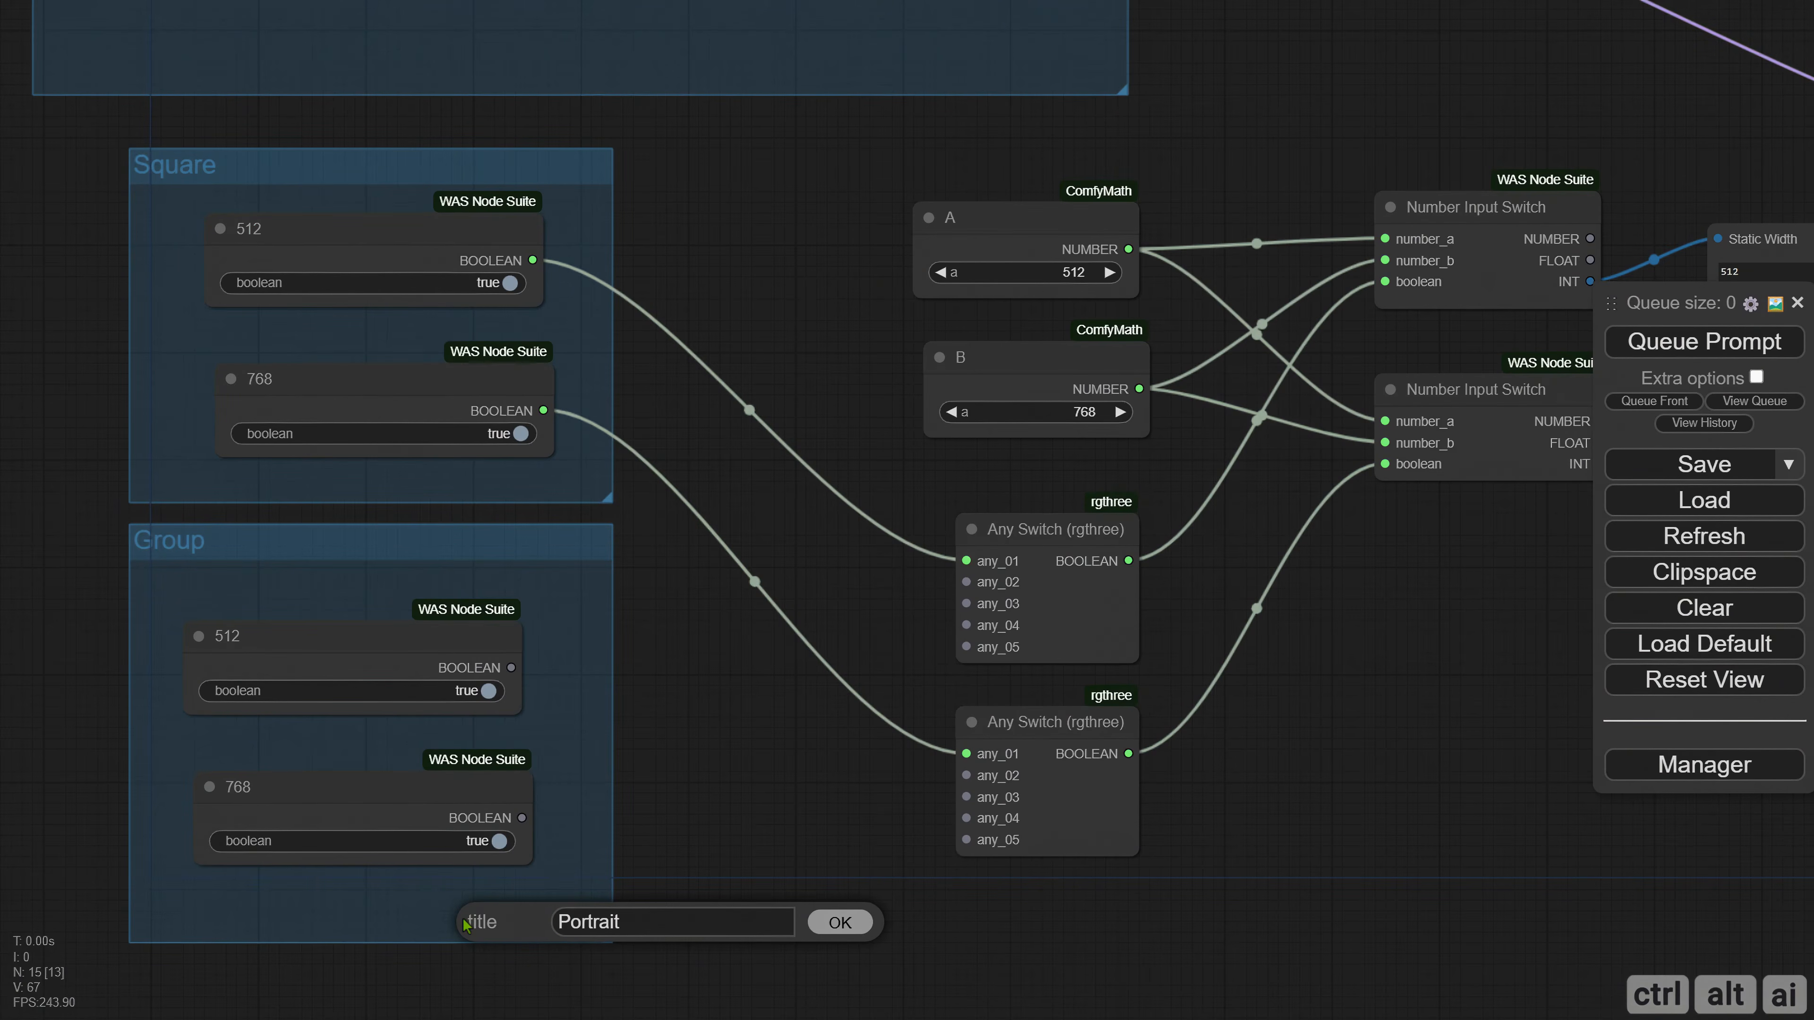
{"action": "key", "text": "Return"}
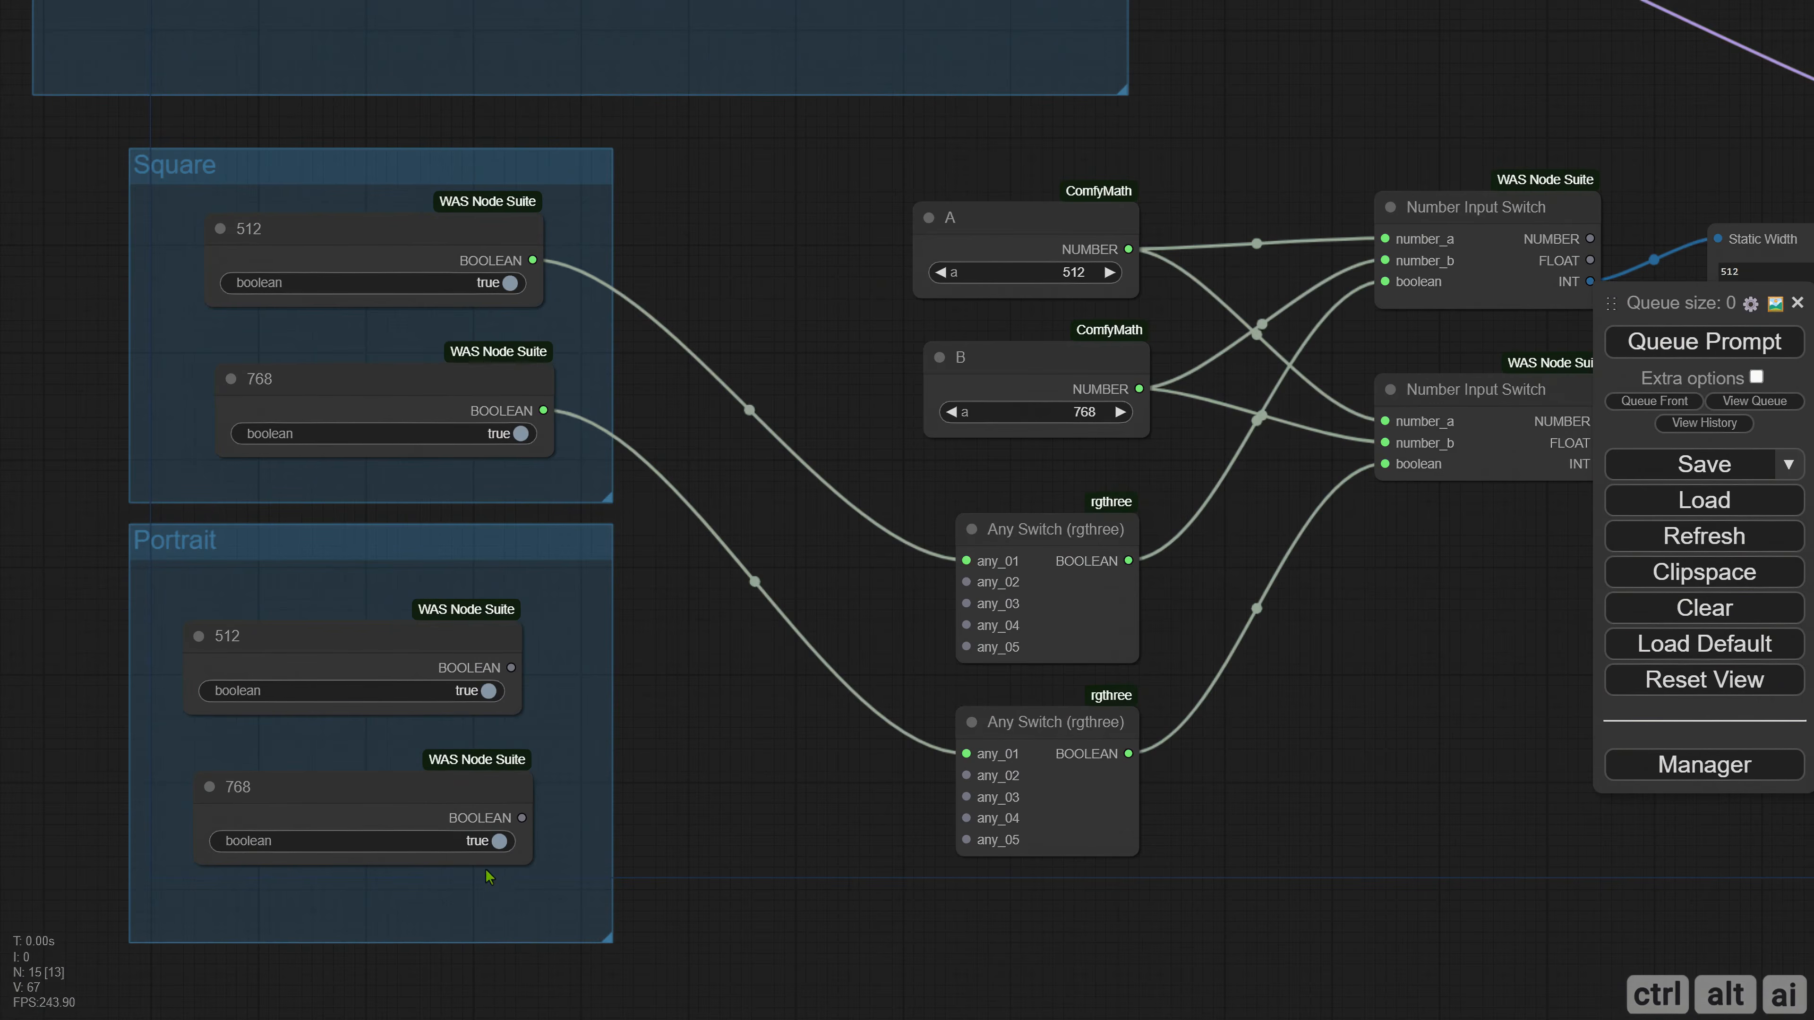
{"action": "left_click_drag", "start_coordinate": [705, 741], "coordinate": [601, 742]}
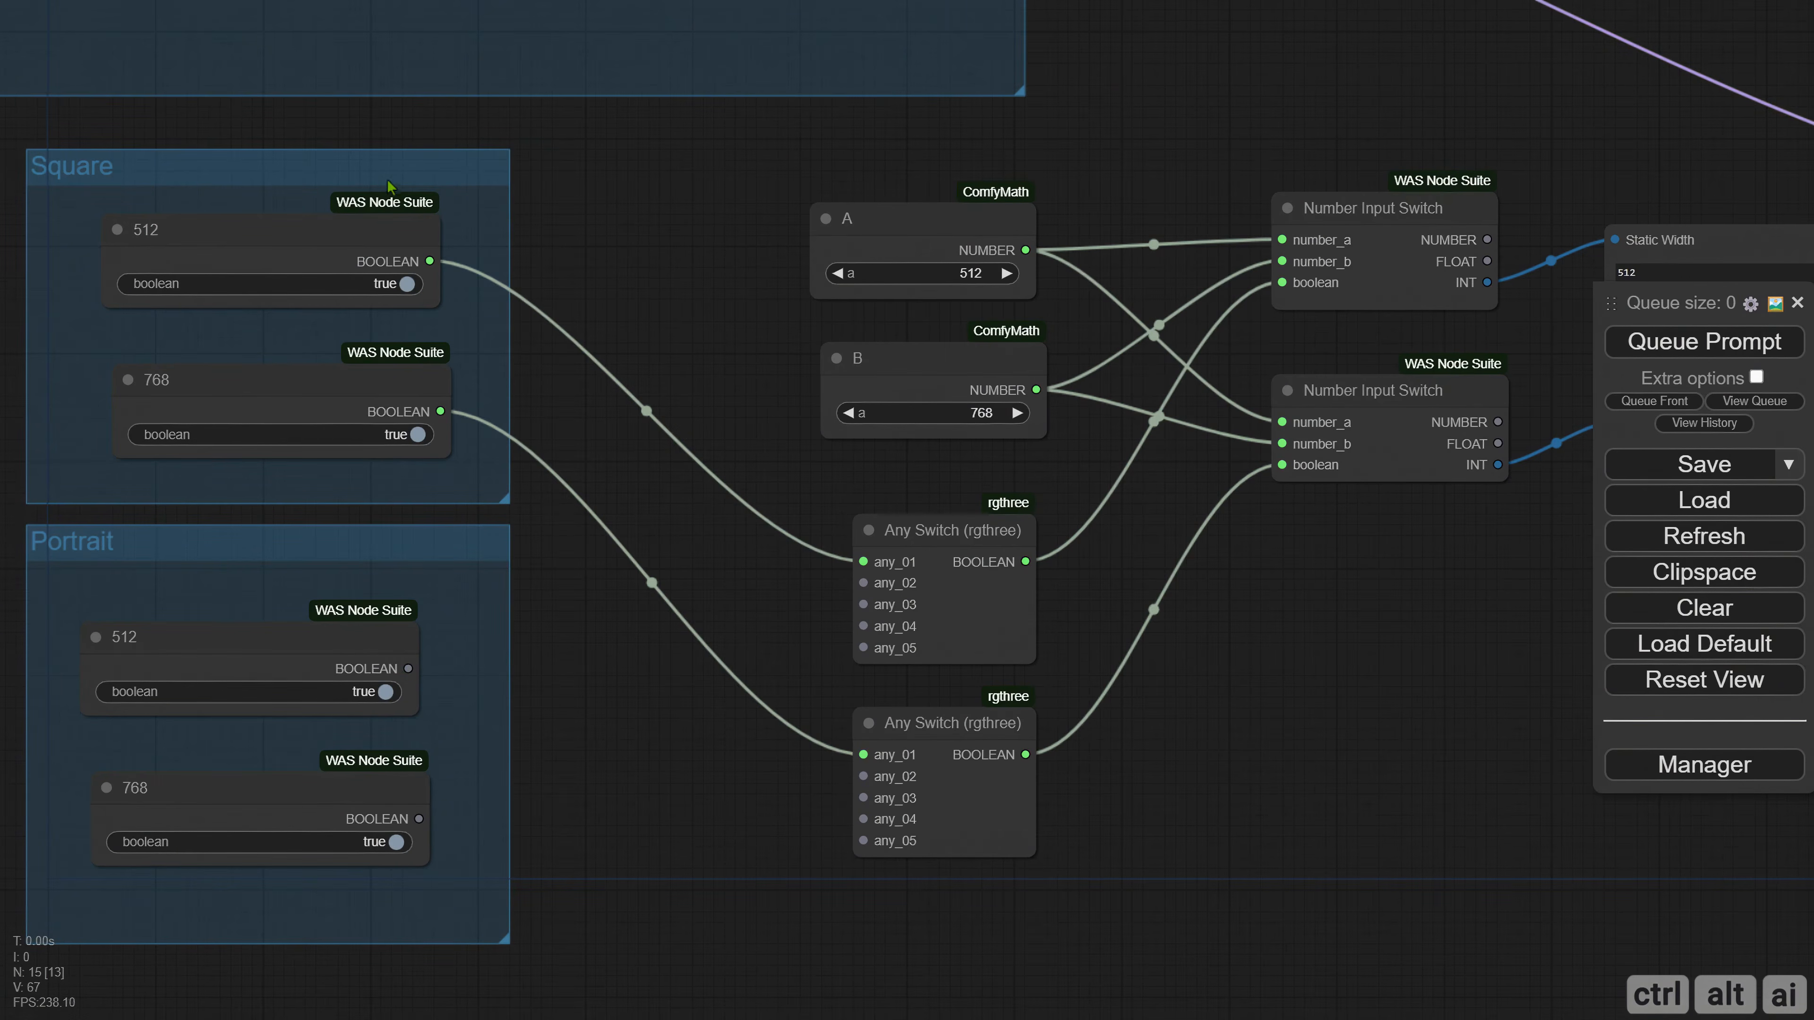
Connect Portrait's 512 and 768 booleans to any_02 of the upper and lower Any Switches, and set the 768 boolean to false.
{"action": "left_click_drag", "start_coordinate": [399, 669], "coordinate": [864, 583]}
{"action": "left_click", "coordinate": [382, 843]}
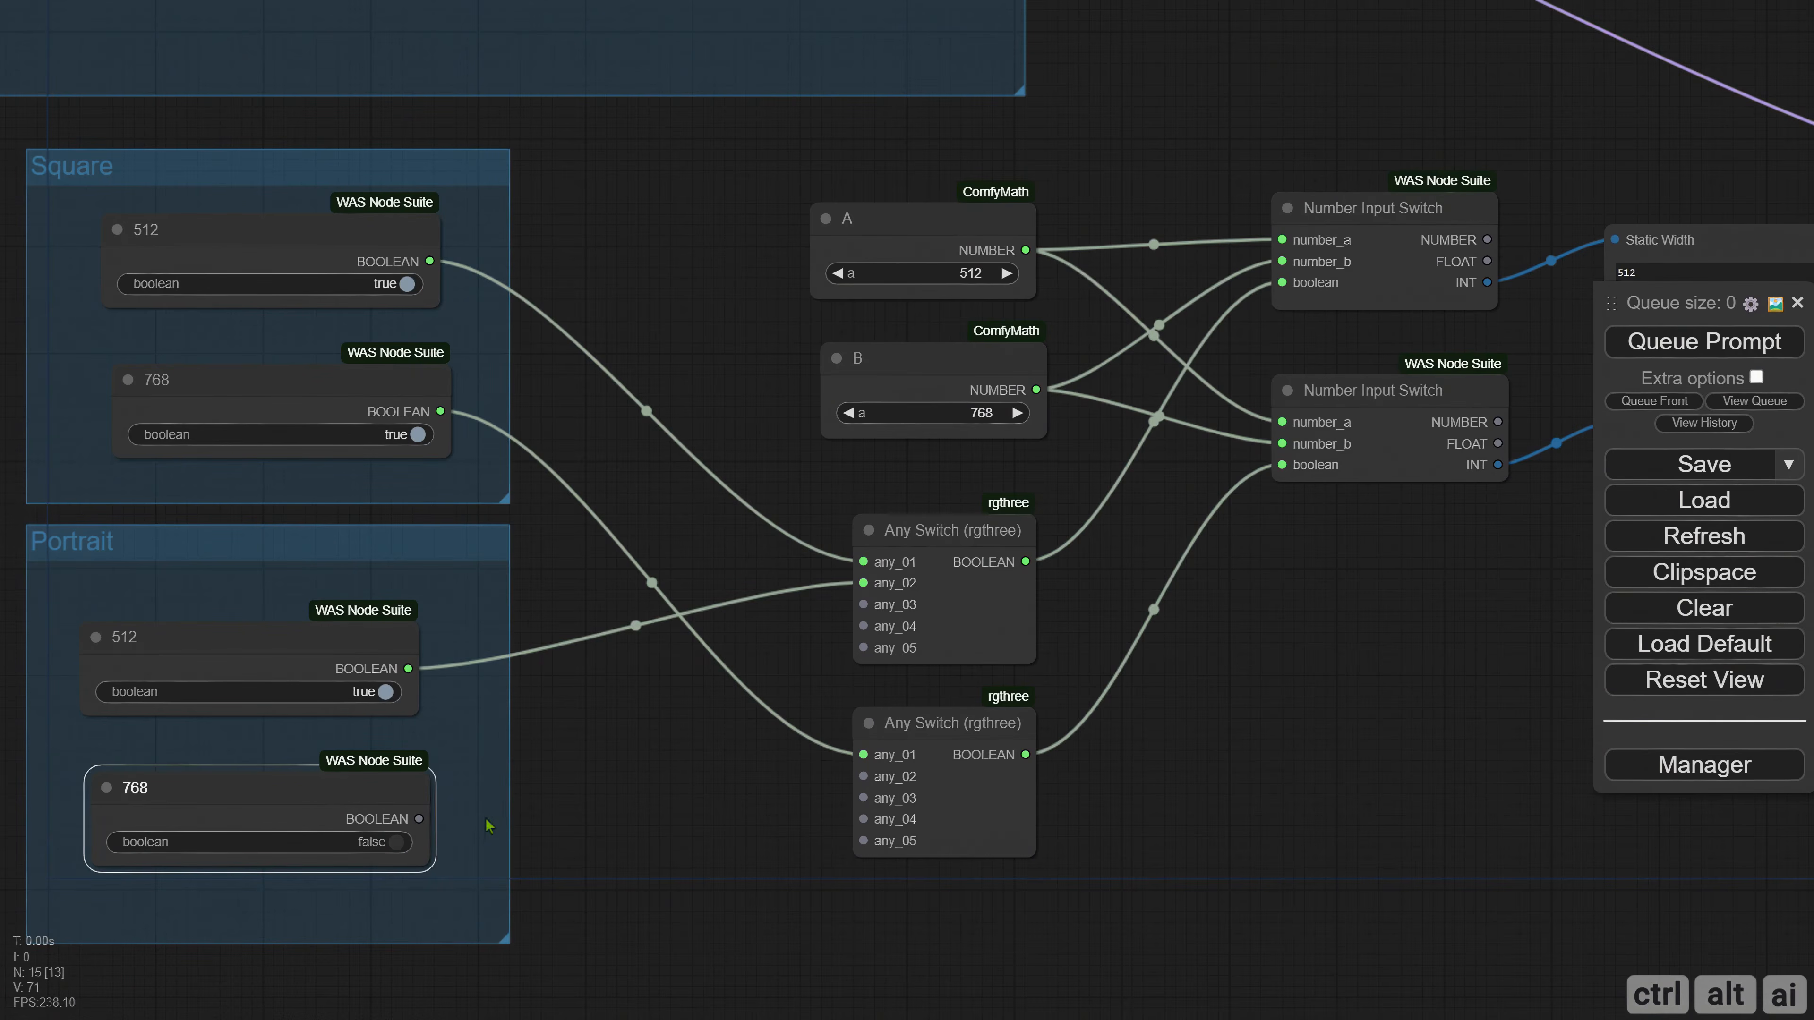
{"action": "left_click_drag", "start_coordinate": [414, 820], "coordinate": [863, 777]}
{"action": "left_click_drag", "start_coordinate": [686, 668], "coordinate": [729, 689]}
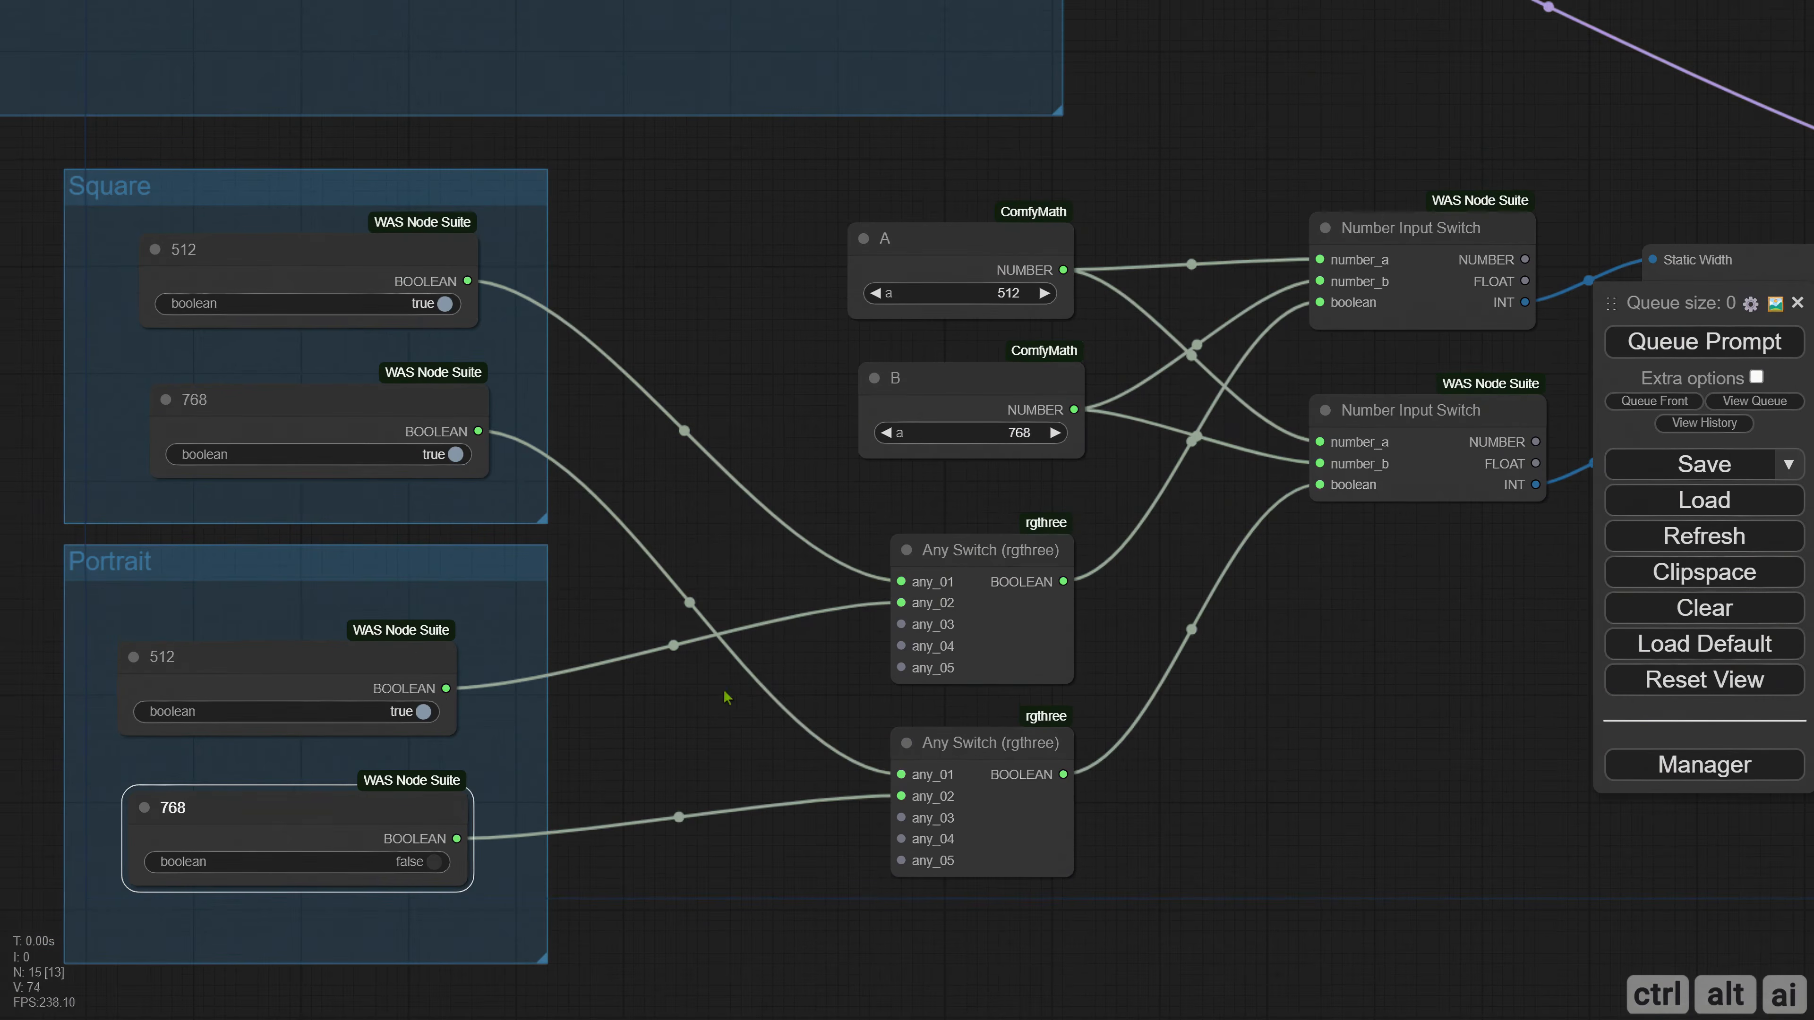
Duplicate the Portrait group's 512 and 768 boolean nodes and place the copies directly below that group.
{"action": "left_click_drag", "start_coordinate": [620, 549], "coordinate": [742, 551]}
{"action": "left_click_drag", "start_coordinate": [730, 677], "coordinate": [714, 376]}
{"action": "left_click_drag", "start_coordinate": [243, 277], "coordinate": [439, 584]}
{"action": "key", "text": "ctrl+c"}
{"action": "key", "text": "ctrl+v"}
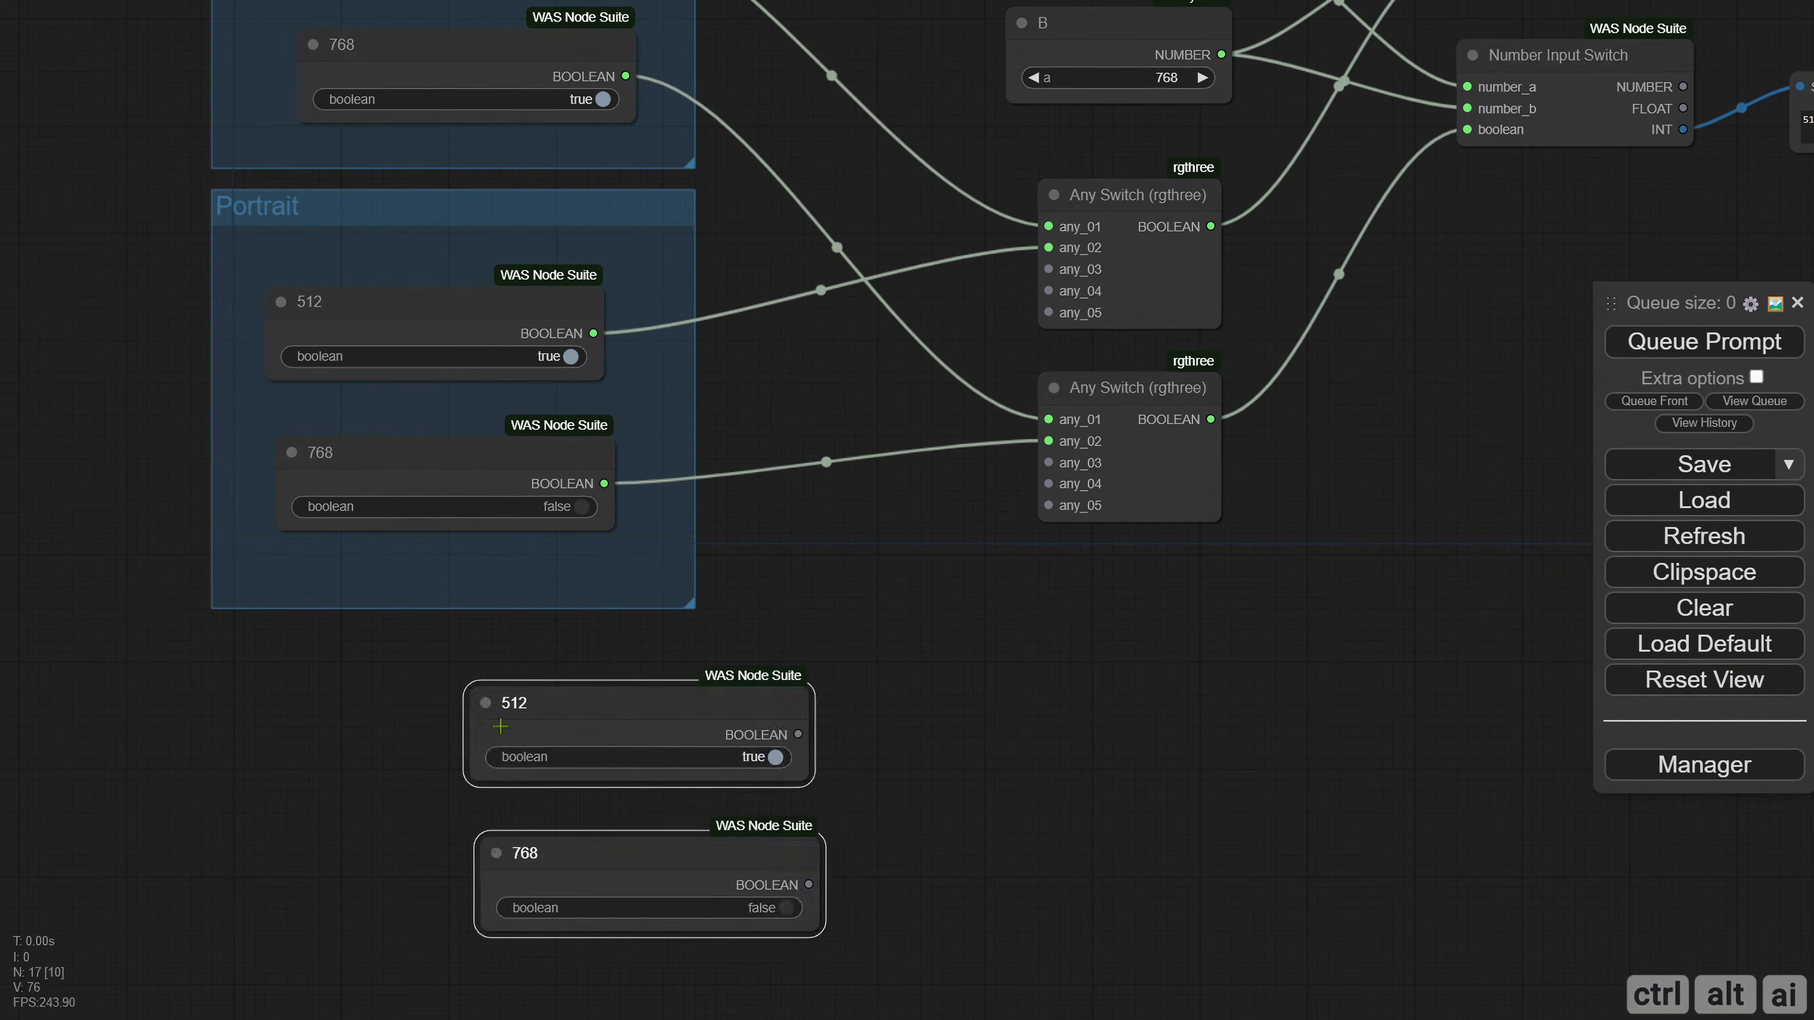
{"action": "left_click_drag", "start_coordinate": [500, 711], "coordinate": [329, 764]}
Add a group around the two copied boolean nodes, size it to match the Portrait group and arrange the nodes inside.
{"action": "right_click", "coordinate": [321, 627]}
{"action": "left_click", "coordinate": [428, 817]}
{"action": "left_click_drag", "start_coordinate": [413, 719], "coordinate": [337, 647]}
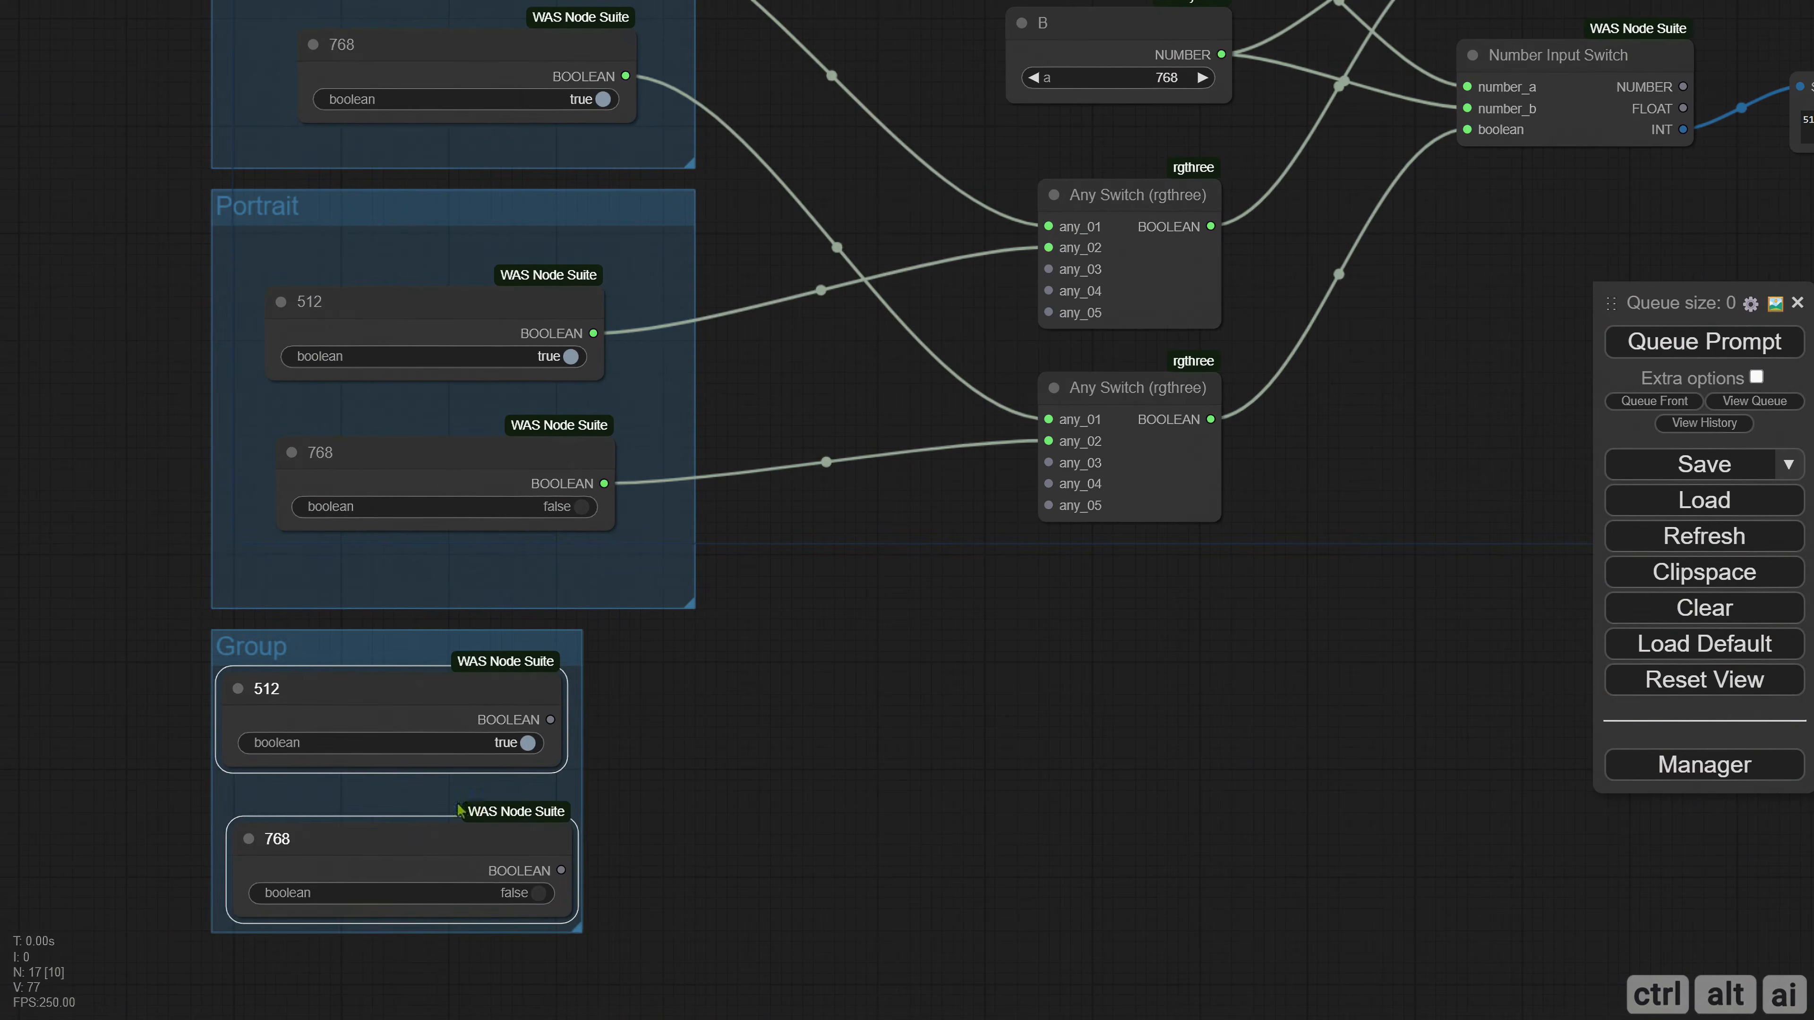
{"action": "left_click_drag", "start_coordinate": [579, 928], "coordinate": [692, 1012]}
{"action": "left_click_drag", "start_coordinate": [810, 885], "coordinate": [873, 689]}
{"action": "left_click_drag", "start_coordinate": [218, 501], "coordinate": [513, 708]}
{"action": "left_click_drag", "start_coordinate": [514, 708], "coordinate": [567, 741]}
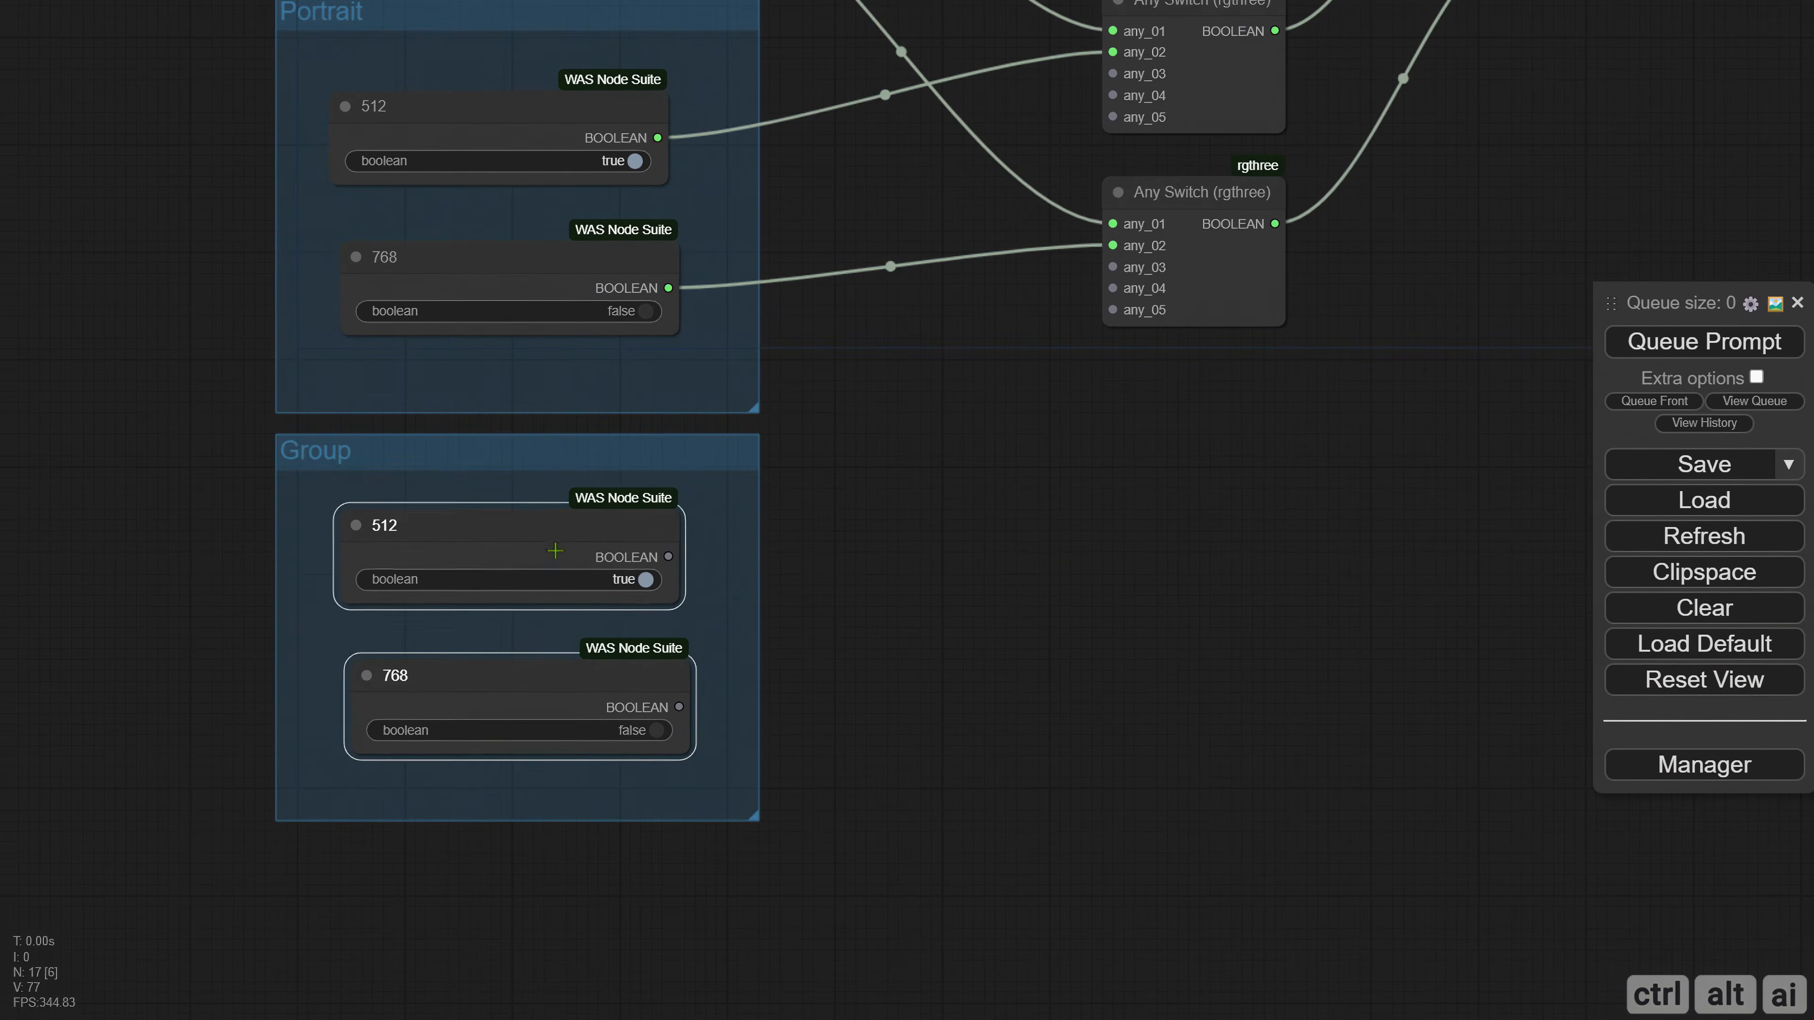
Retitle the new group below Portrait "Landscape".
{"action": "right_click", "coordinate": [303, 485]}
{"action": "left_click", "coordinate": [559, 849]}
{"action": "left_click", "coordinate": [580, 903]}
{"action": "type", "text": "Landscape"}
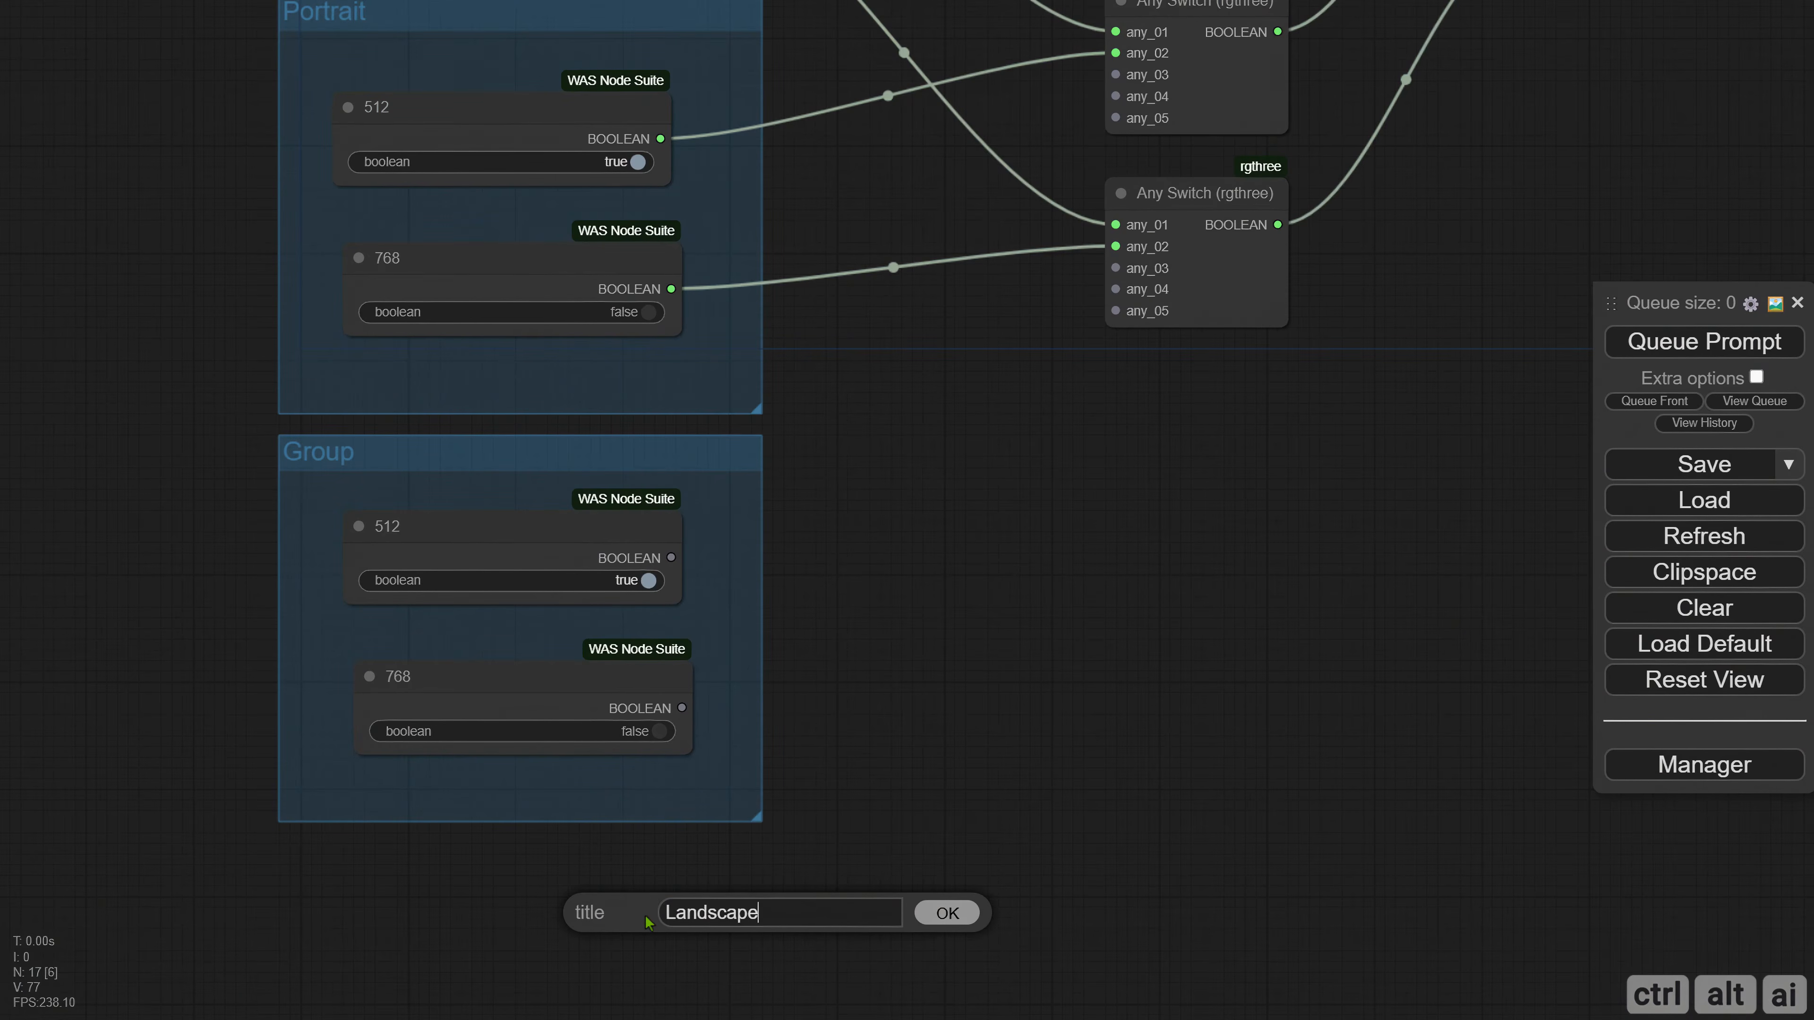
{"action": "key", "text": "Return"}
Connect Landscape's 512 and 768 booleans to any_03 of the upper and lower Any Switches, setting 512 to false and 768 to true.
{"action": "left_click_drag", "start_coordinate": [890, 558], "coordinate": [604, 742]}
{"action": "left_click_drag", "start_coordinate": [423, 757], "coordinate": [868, 274]}
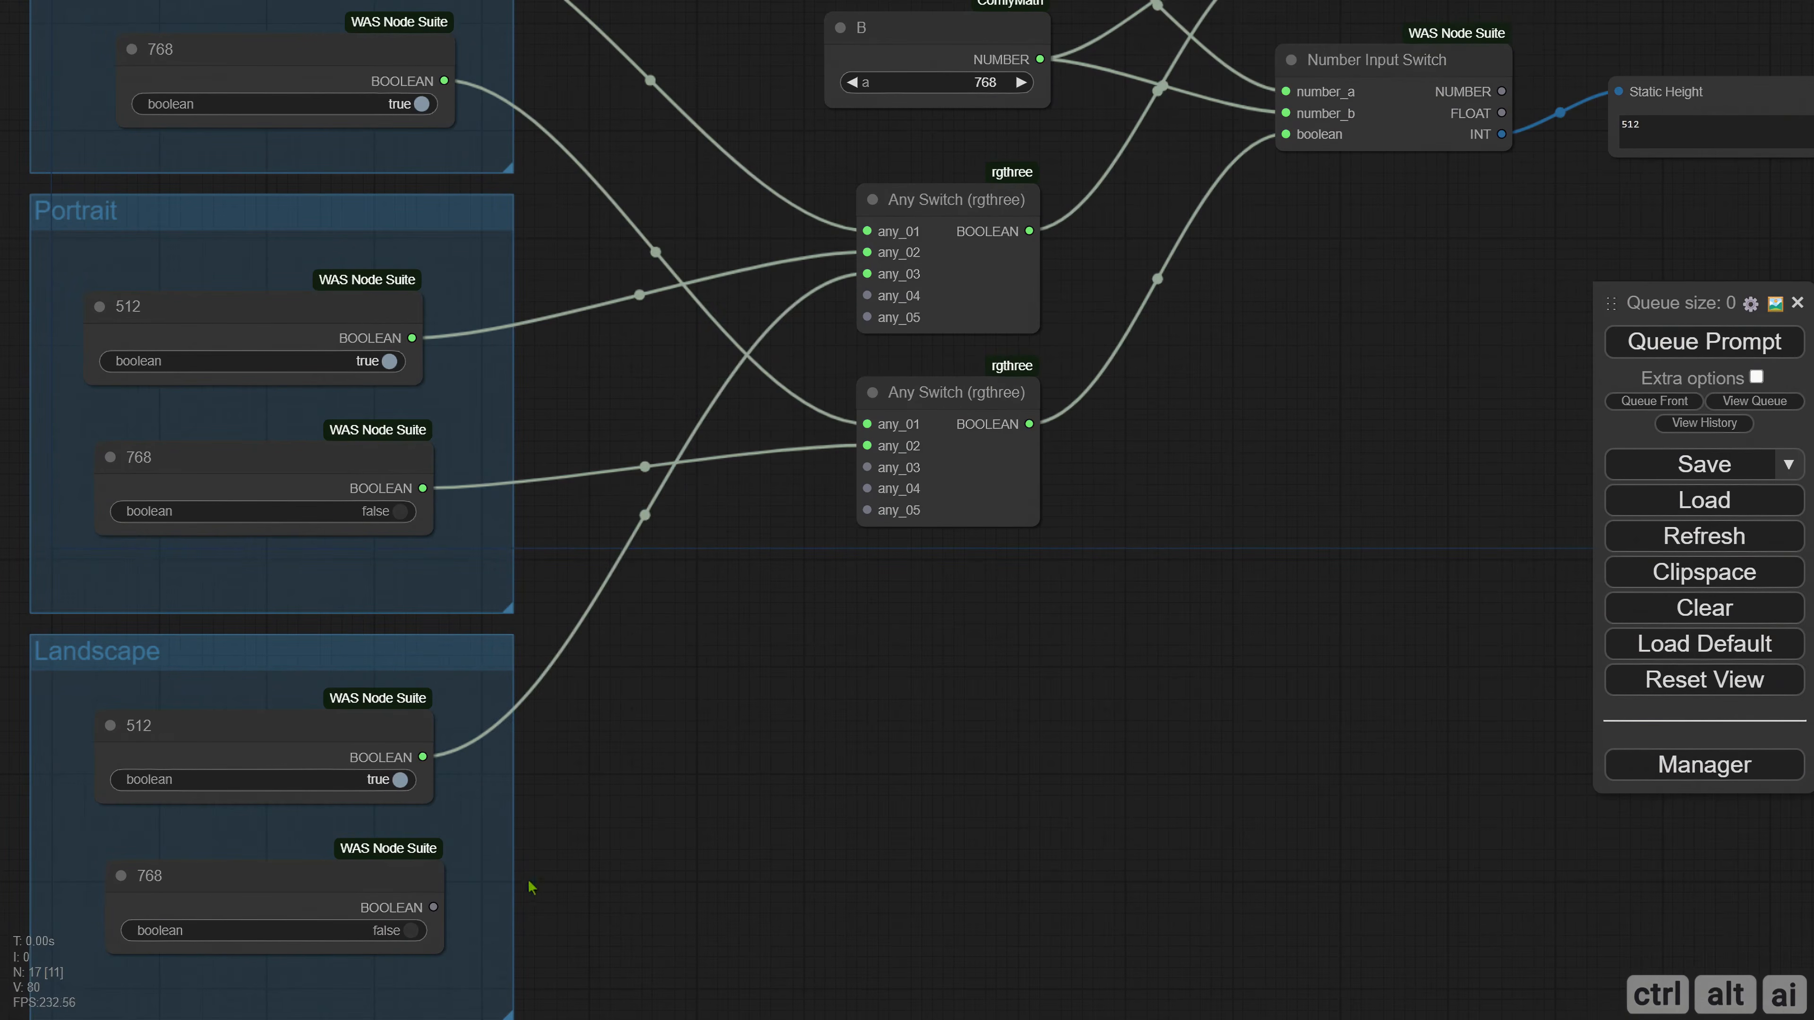
{"action": "left_click_drag", "start_coordinate": [434, 906], "coordinate": [866, 468]}
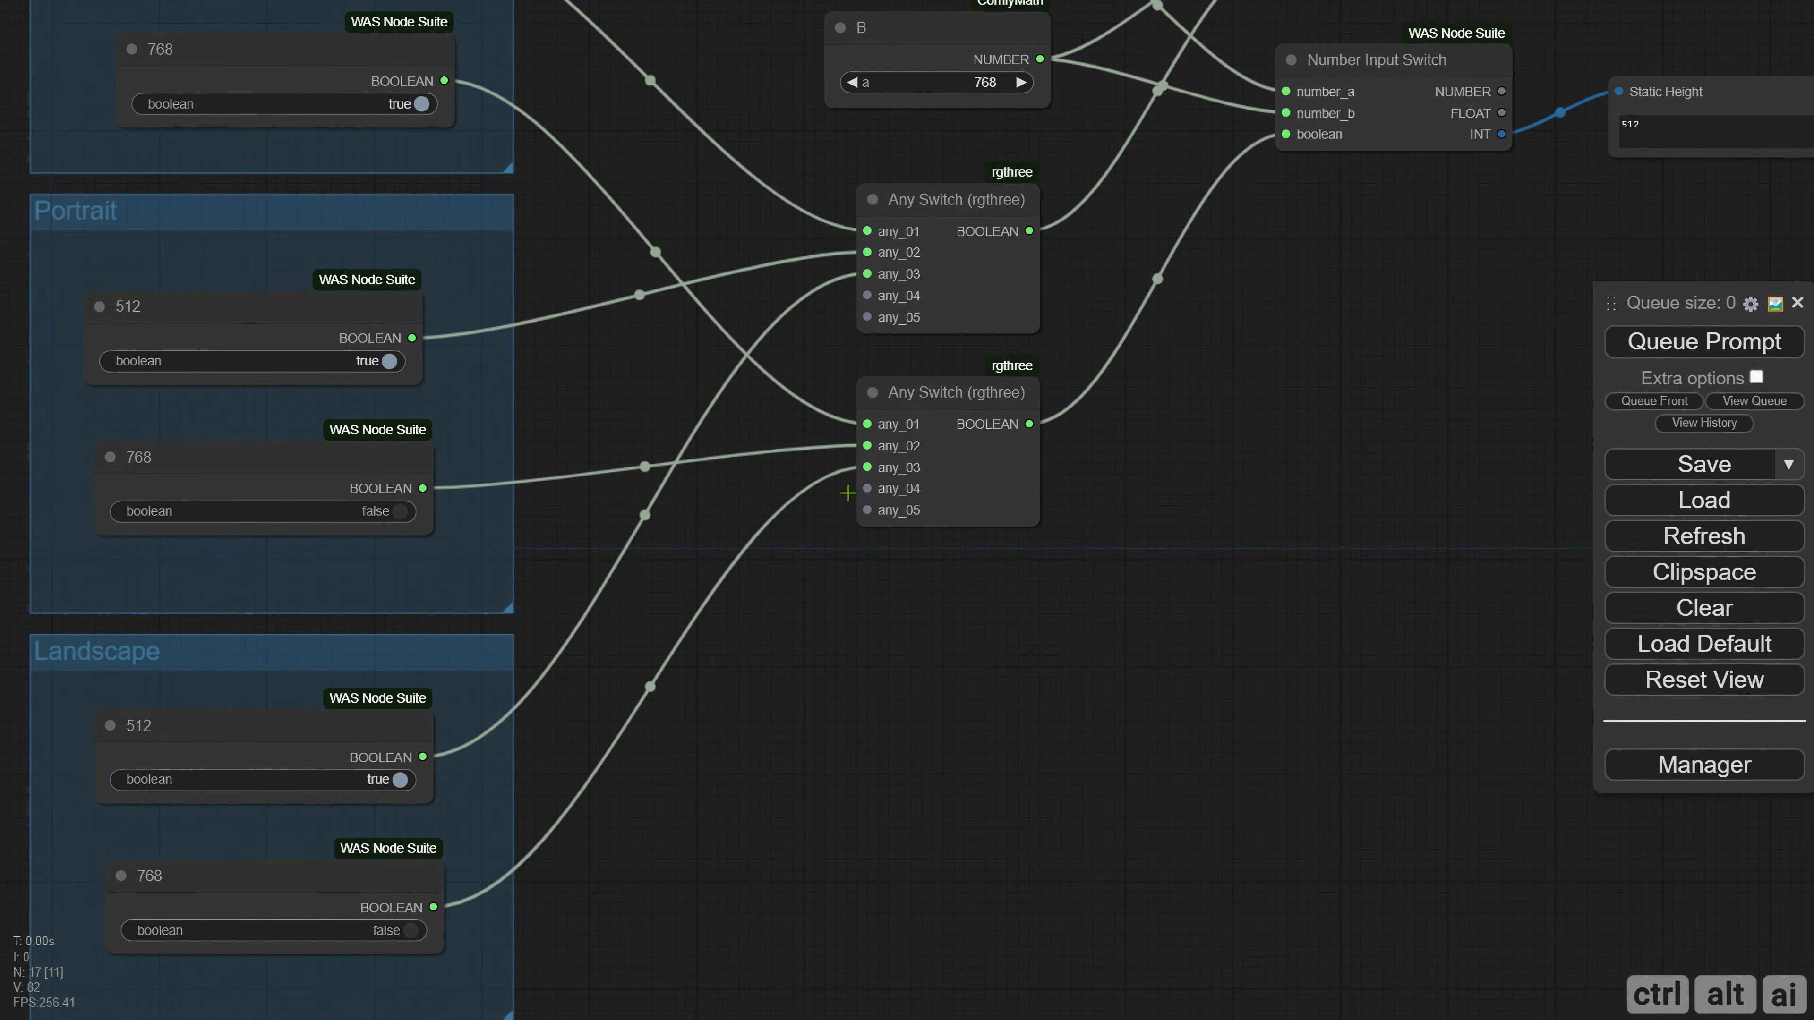
{"action": "left_click", "coordinate": [396, 788]}
{"action": "left_click", "coordinate": [393, 936]}
Add a Fast Groups Muter (rgthree) node in the empty area beside the Square group and widen it.
{"action": "left_click_drag", "start_coordinate": [667, 793], "coordinate": [1023, 743]}
{"action": "left_click_drag", "start_coordinate": [32, 111], "coordinate": [554, 581]}
{"action": "double_click", "coordinate": [315, 425]}
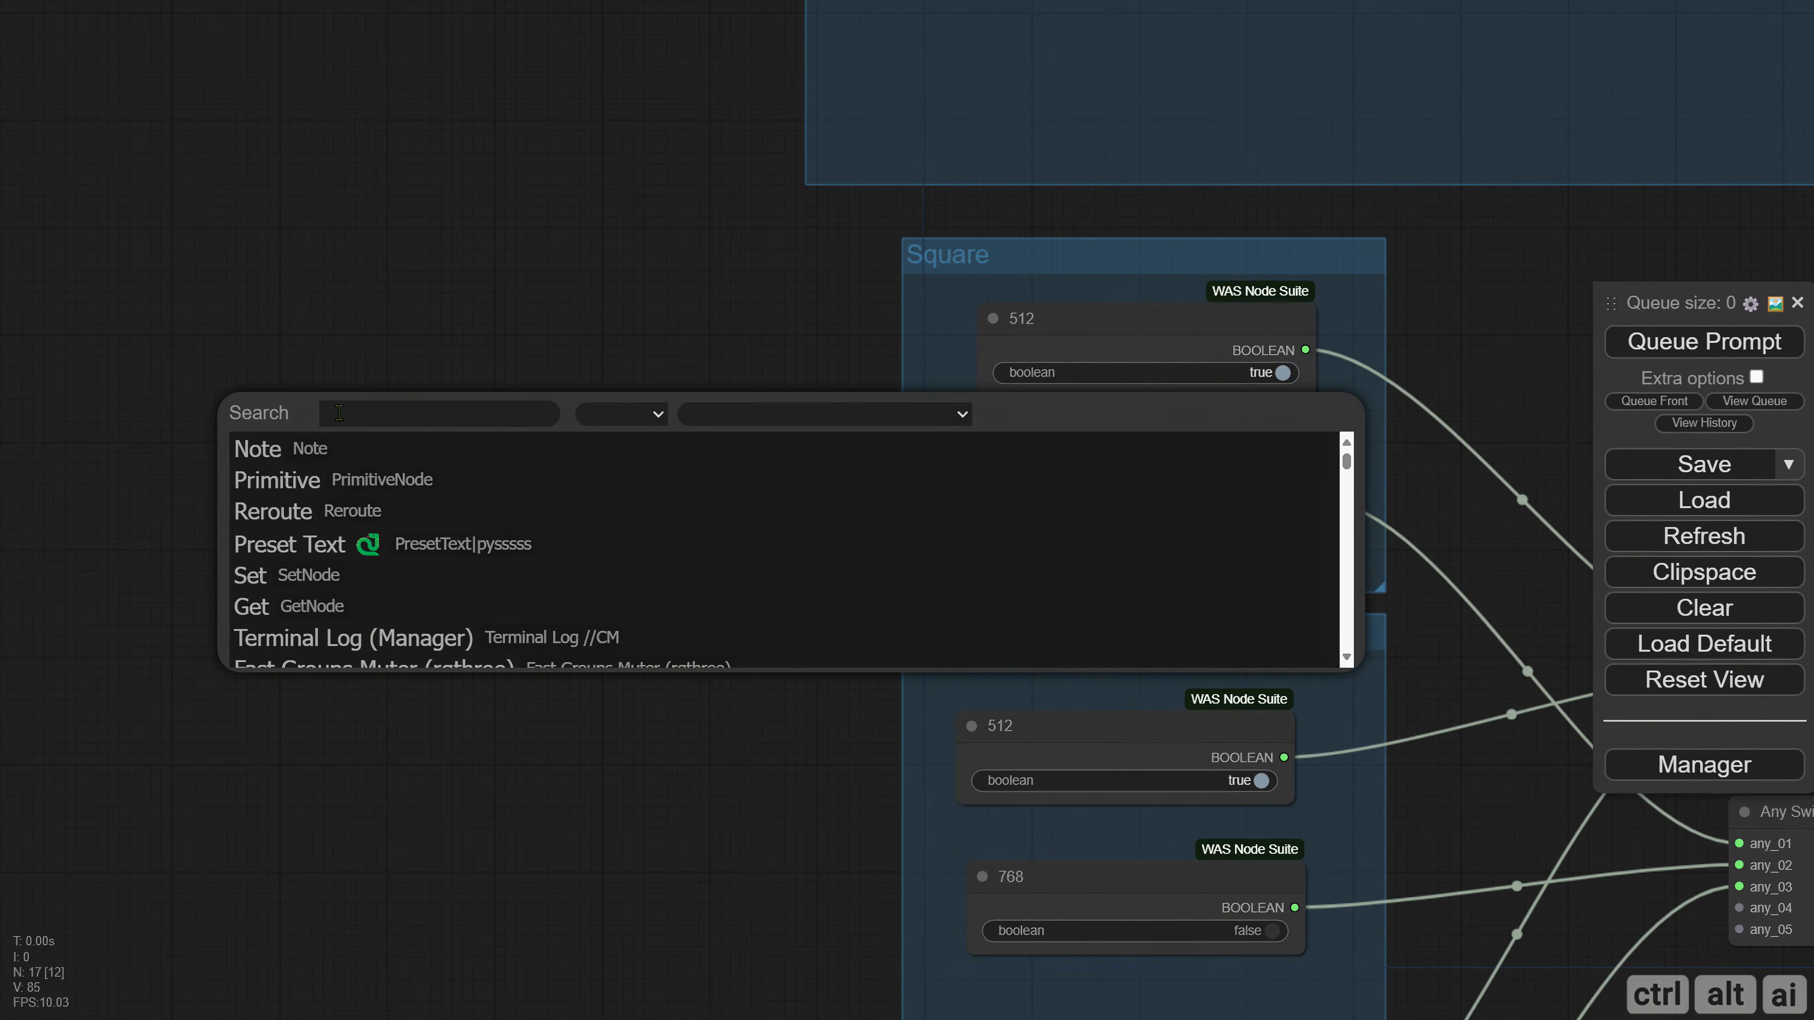
{"action": "type", "text": "fast"}
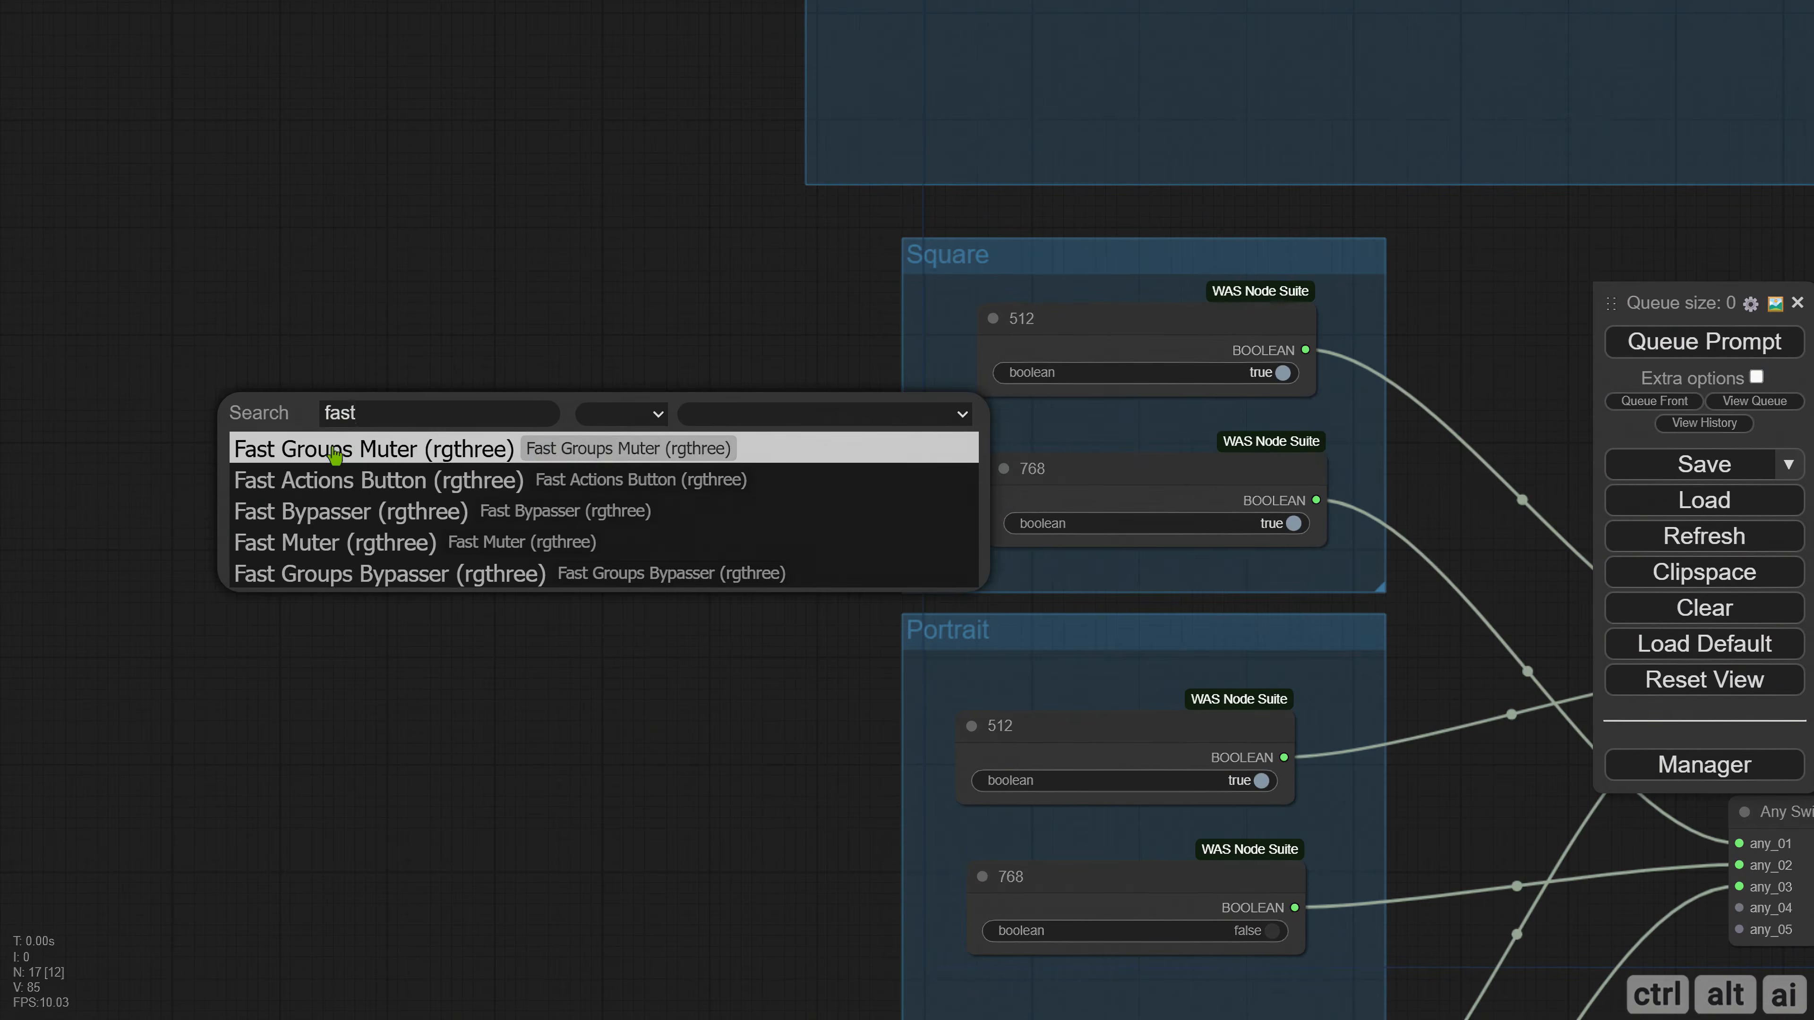
{"action": "left_click", "coordinate": [337, 453]}
{"action": "left_click_drag", "start_coordinate": [433, 415], "coordinate": [356, 398]}
{"action": "left_click_drag", "start_coordinate": [484, 532], "coordinate": [581, 531]}
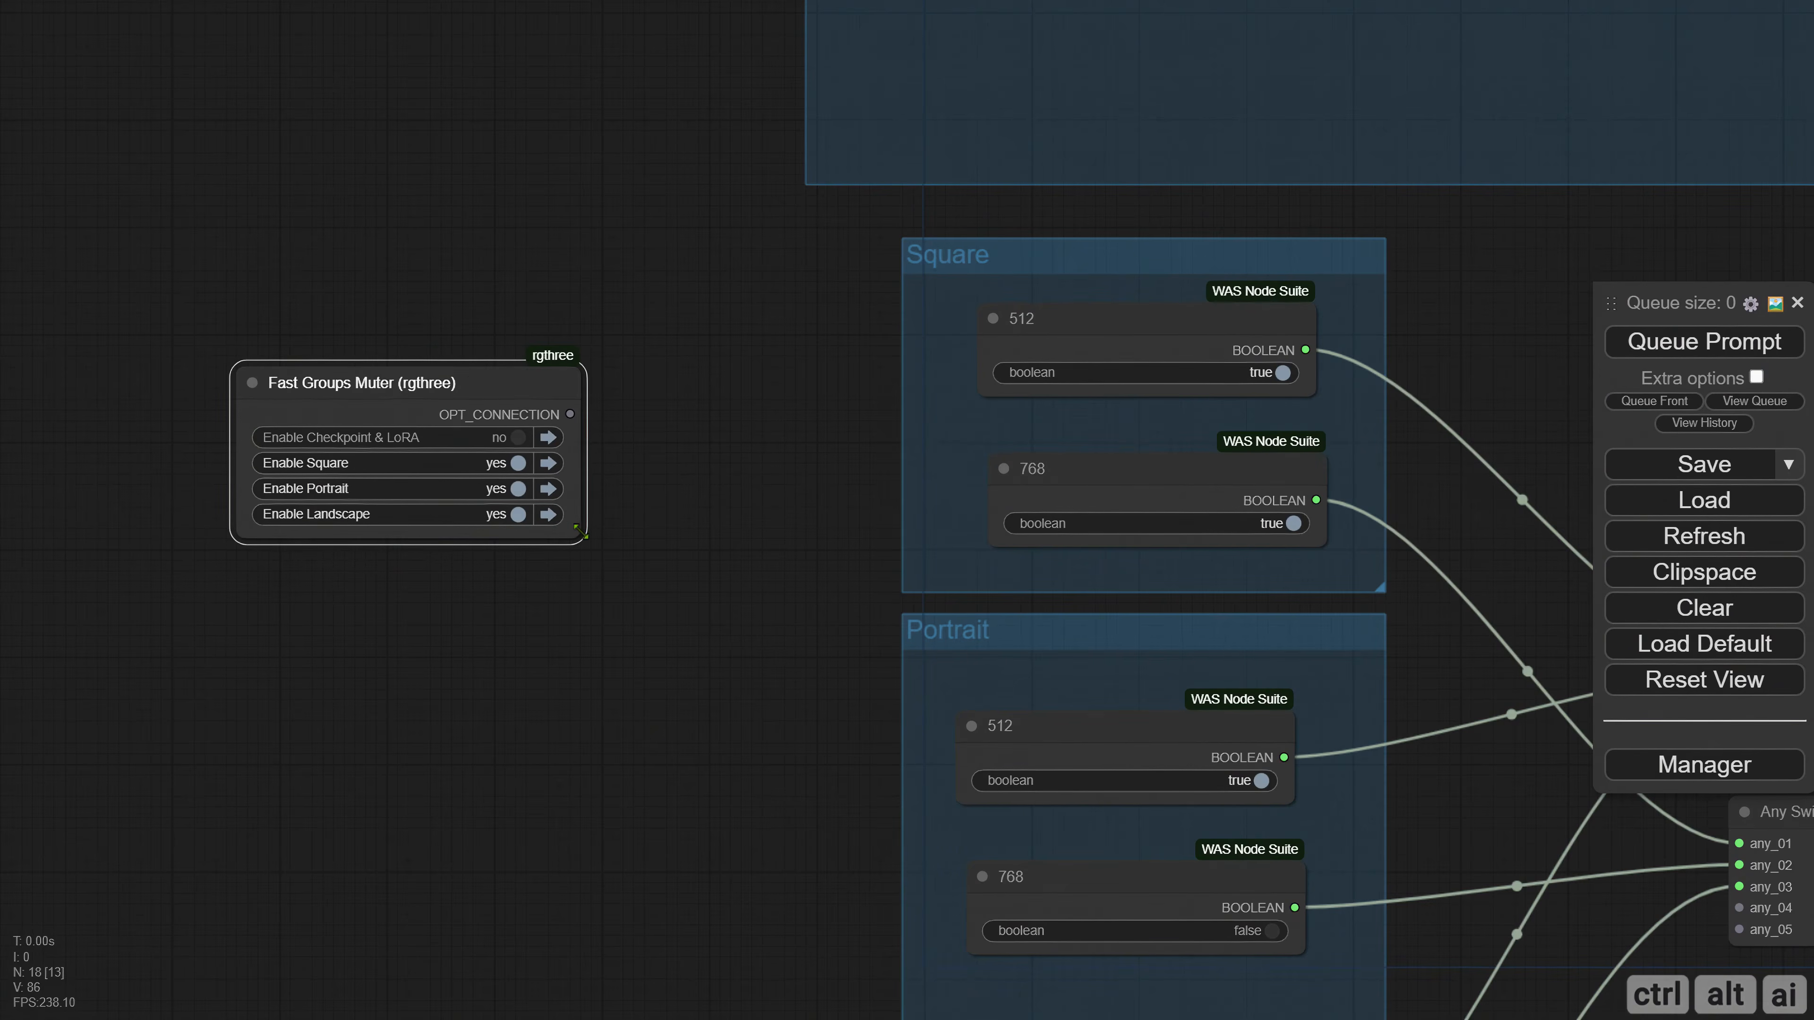
Retitle the Fast Groups Muter node "SD 1.5 Ratio".
{"action": "right_click", "coordinate": [255, 386]}
{"action": "left_click", "coordinate": [288, 555]}
{"action": "key", "text": "ctrl+a"}
{"action": "type", "text": "SD"}
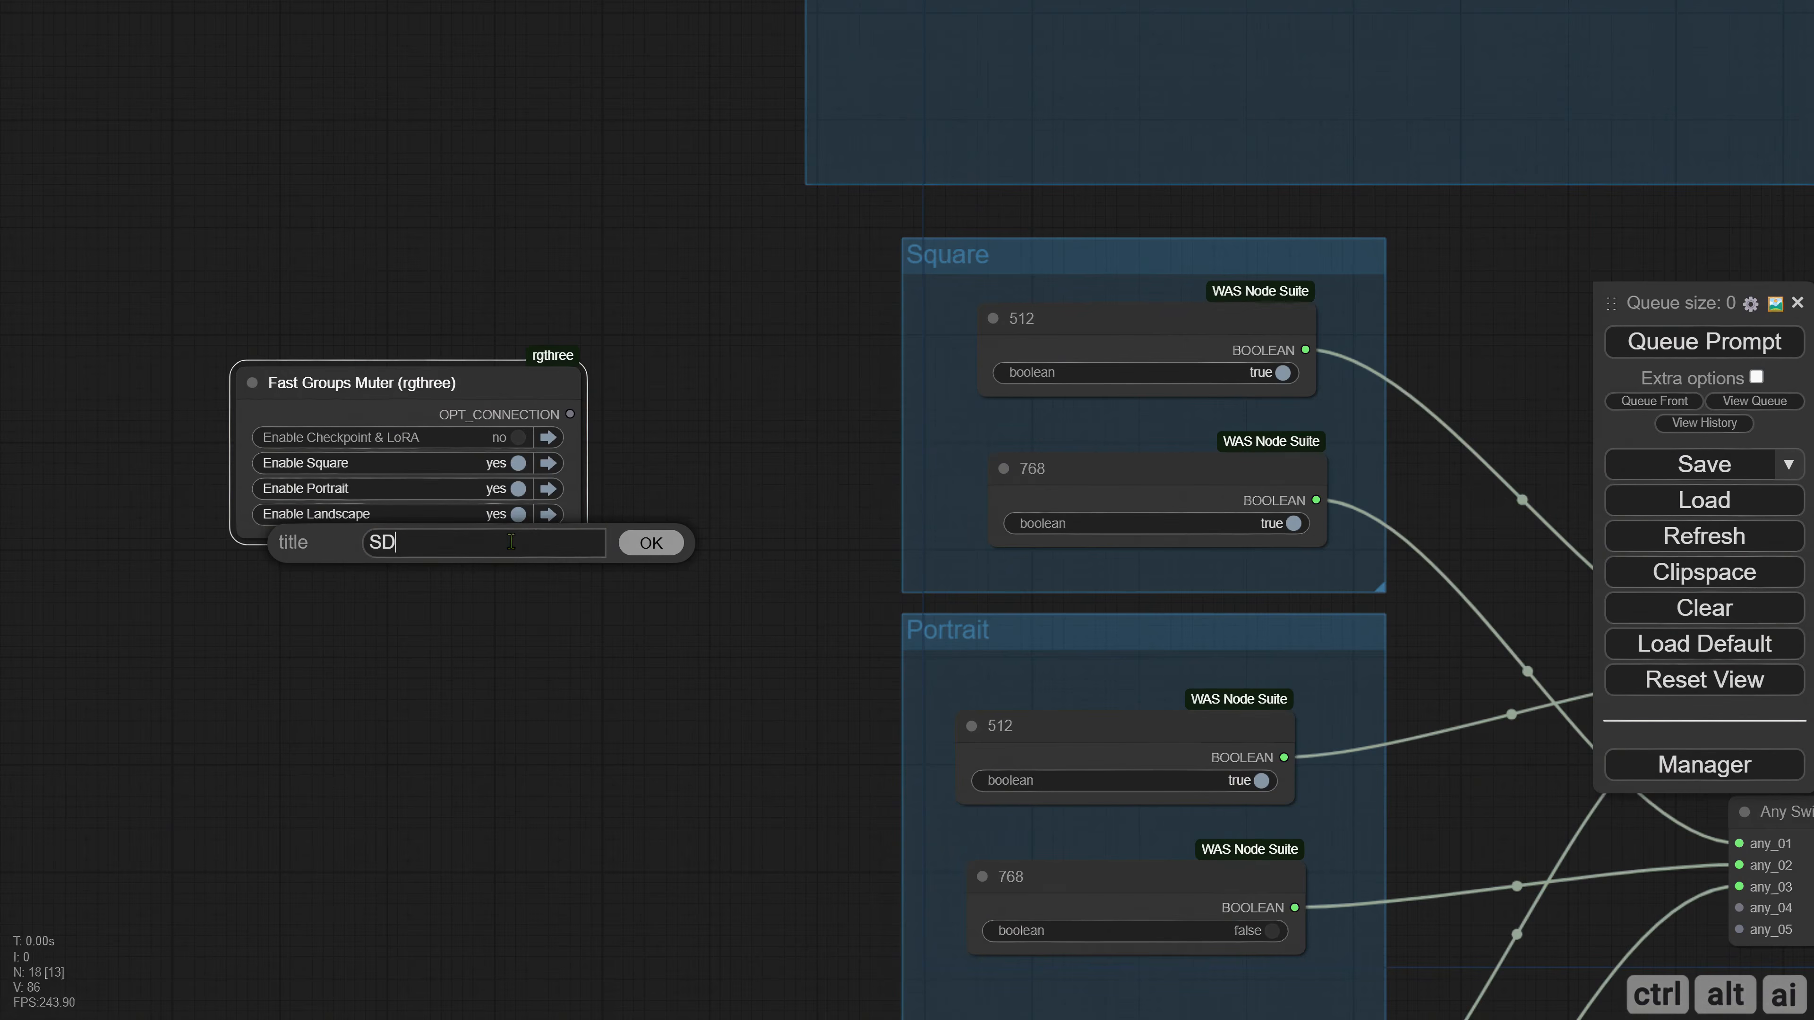
{"action": "key", "text": "Return"}
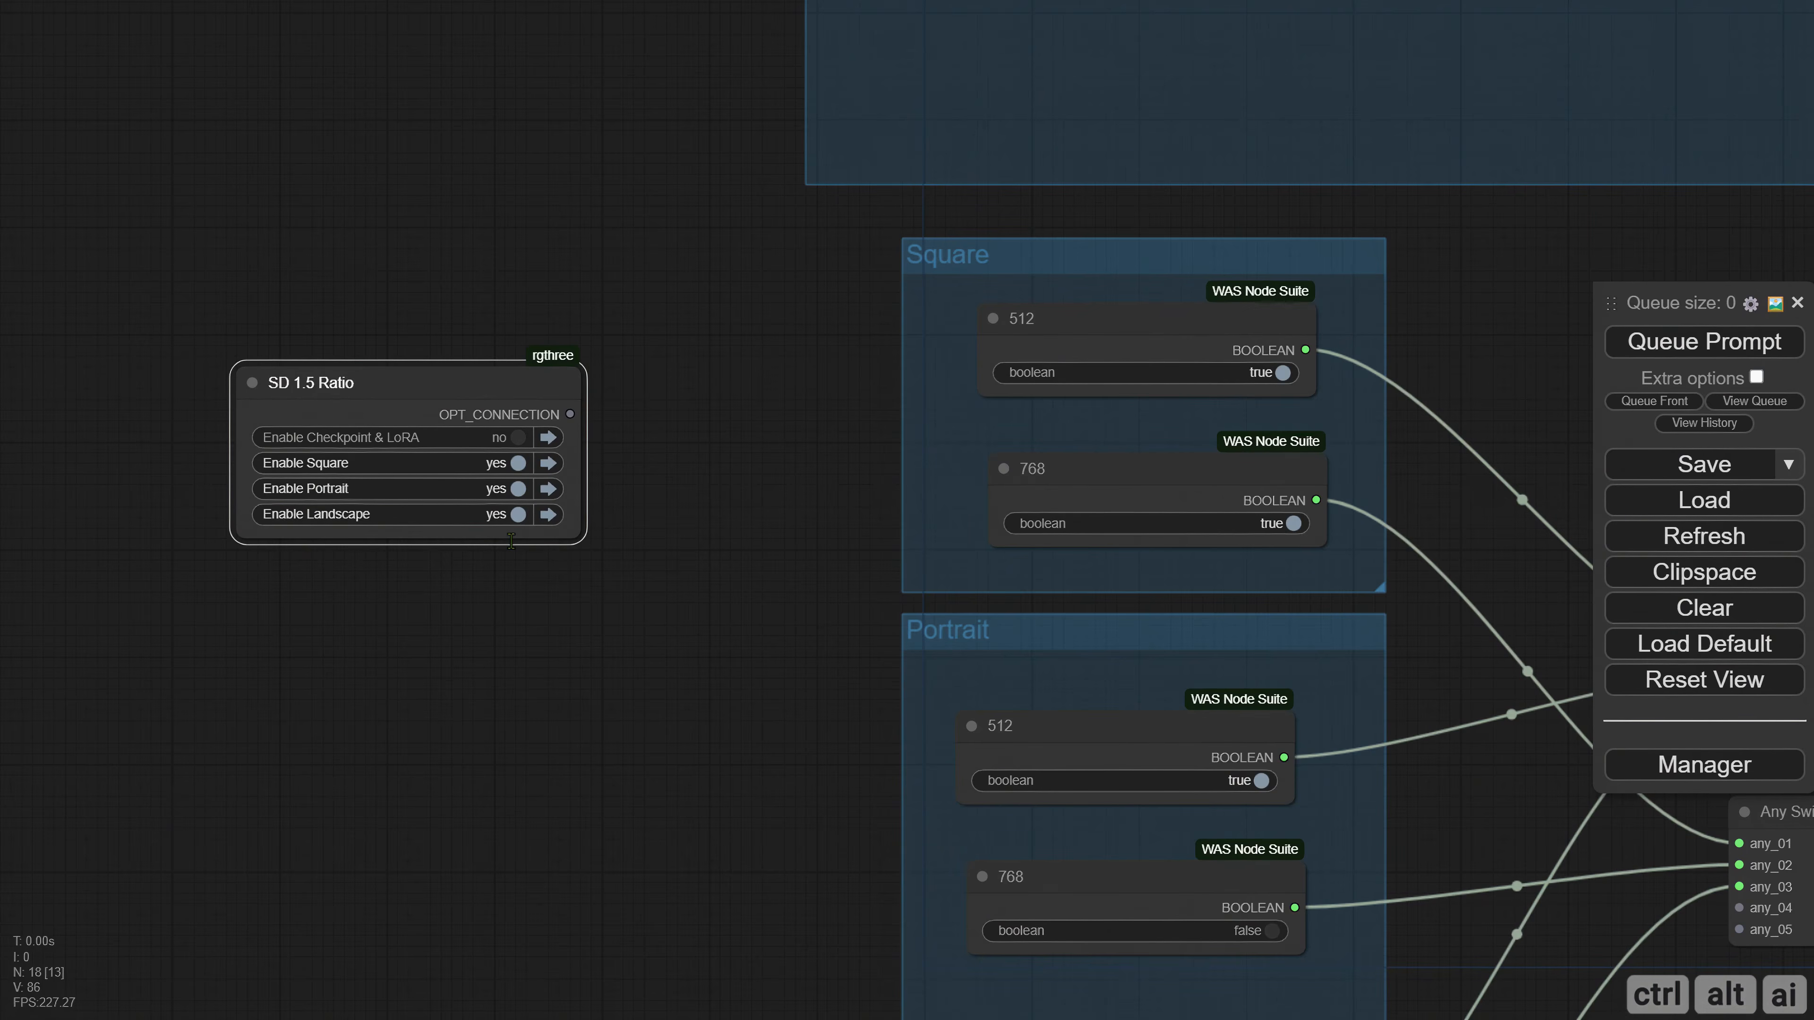
Open the SD 1.5 Ratio node's properties and set toggleRestriction to max one.
{"action": "right_click", "coordinate": [410, 489]}
{"action": "left_click", "coordinate": [421, 516]}
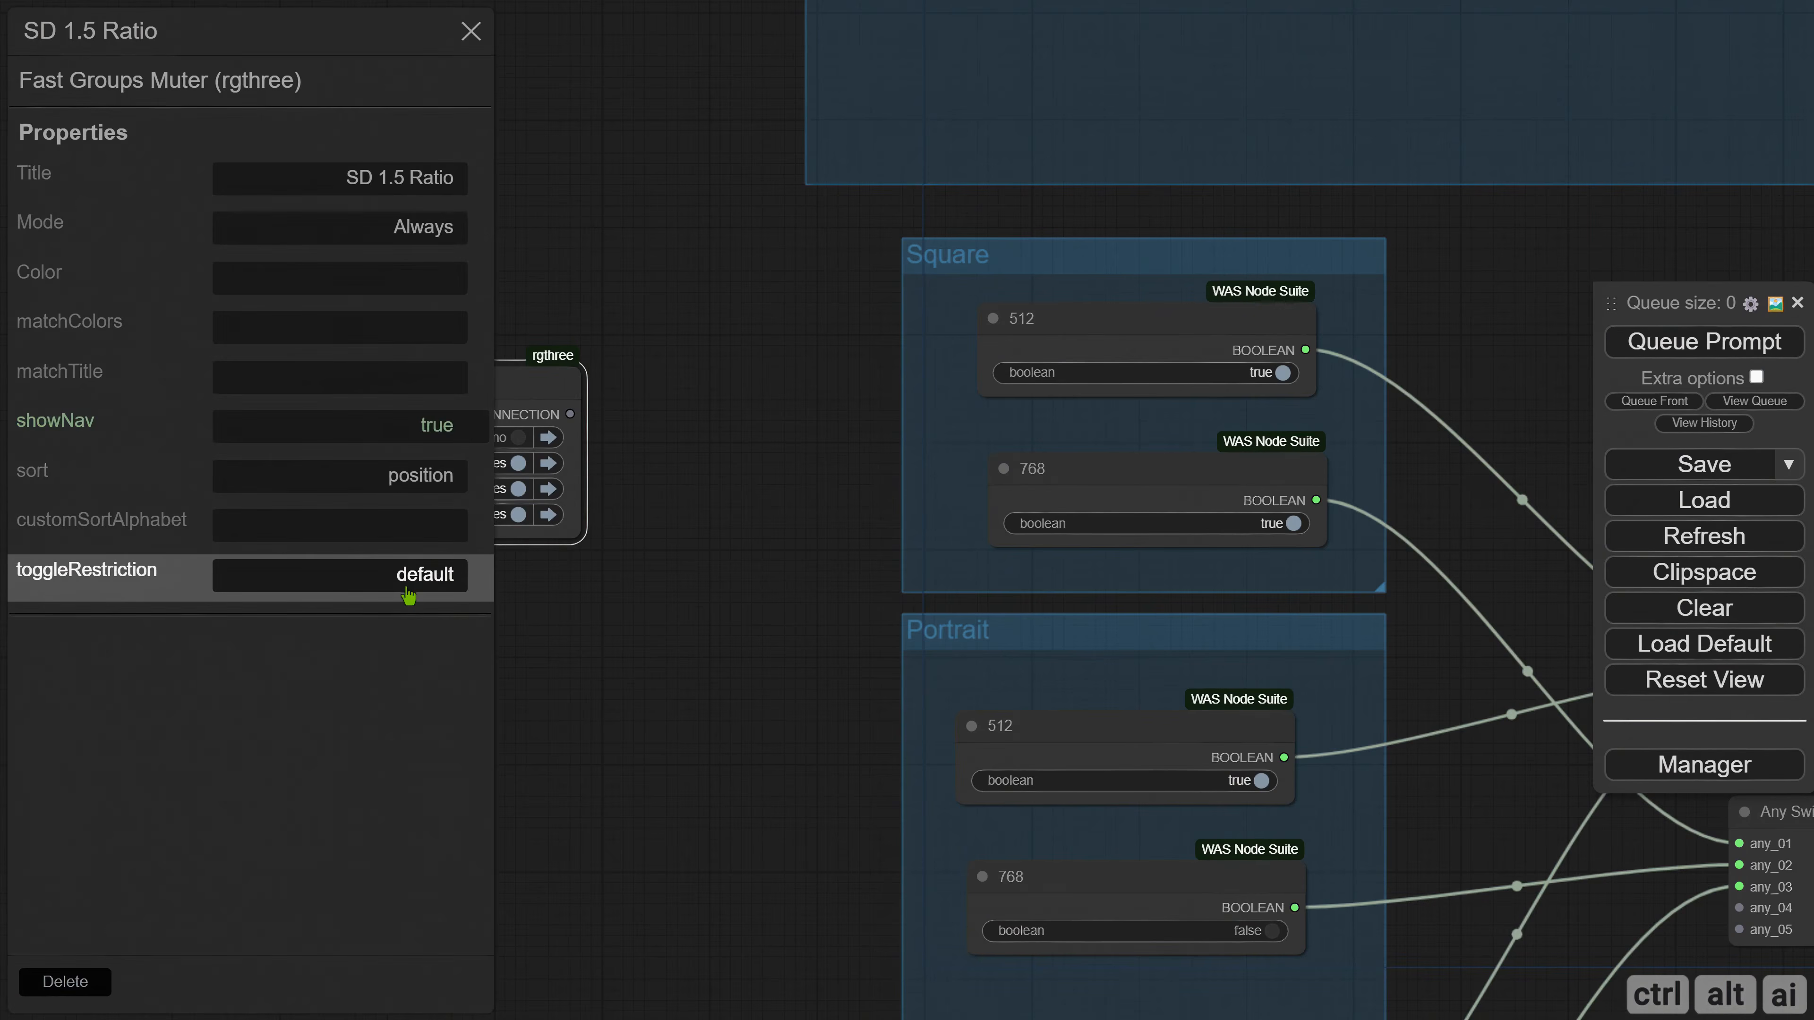
{"action": "left_click", "coordinate": [407, 595]}
{"action": "left_click", "coordinate": [411, 609]}
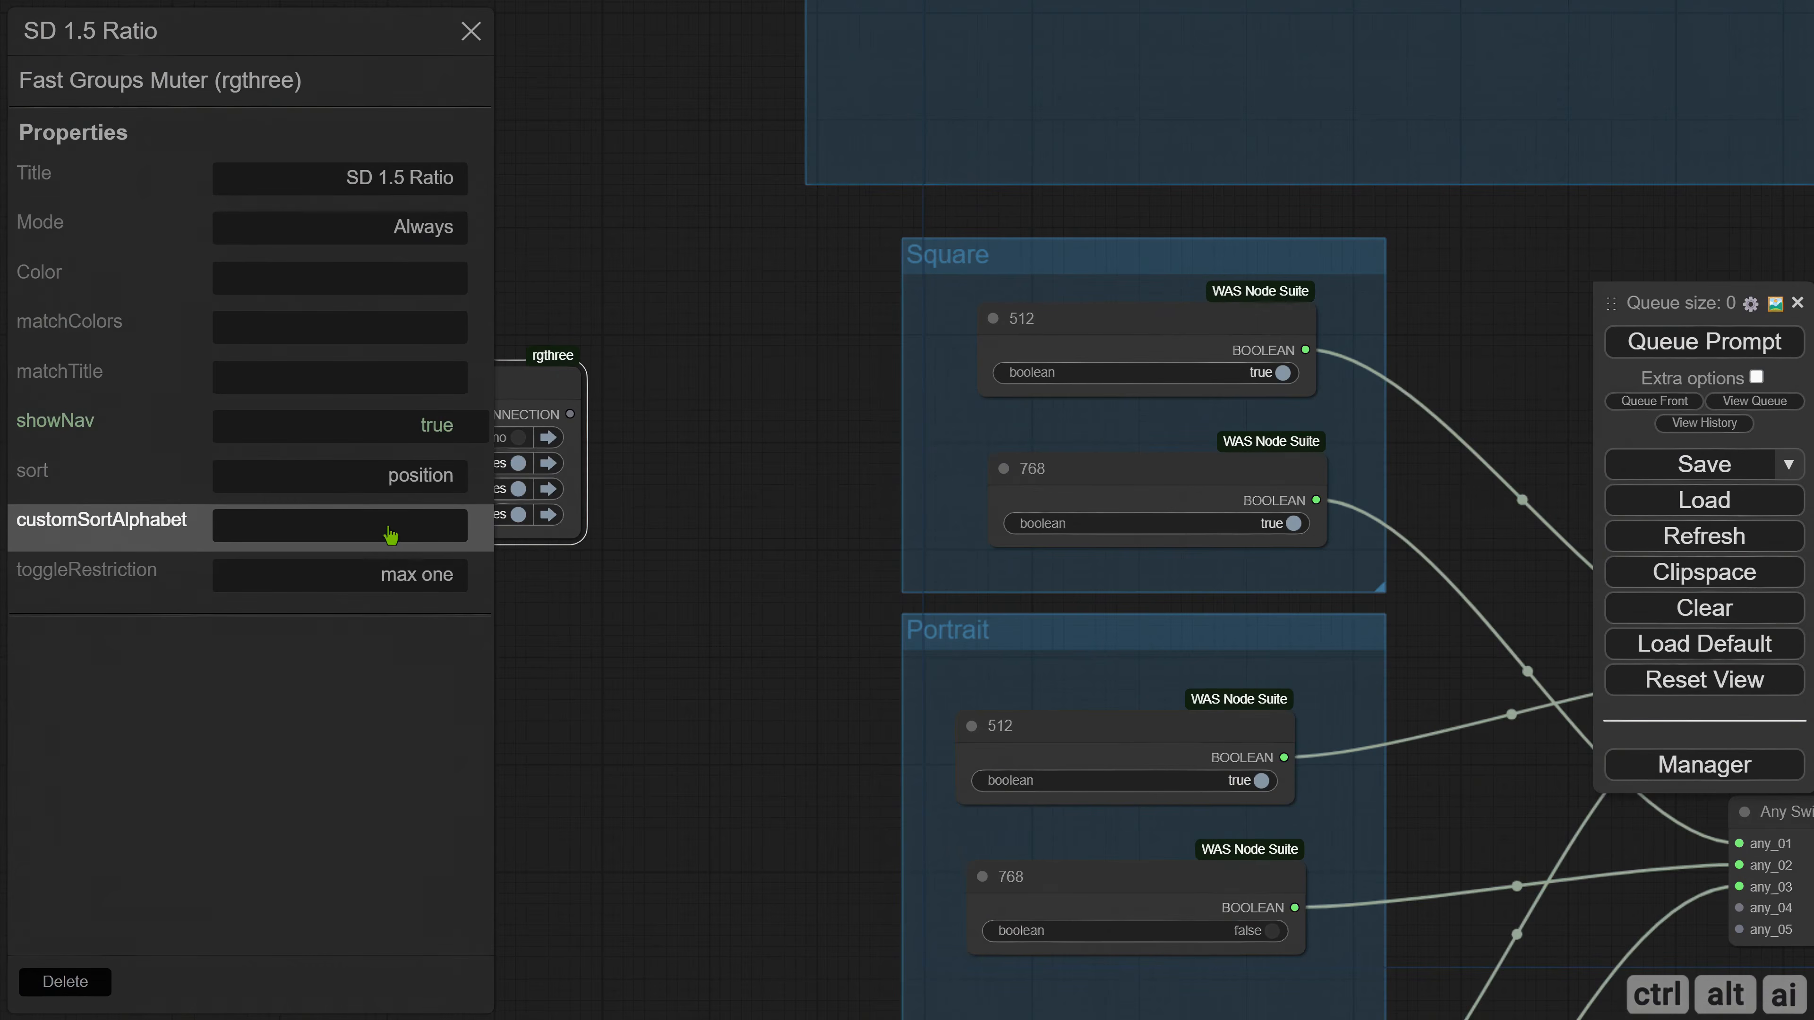
Set the SD 1.5 Ratio node's matchTitle property to "^Square|Portrait|Landscape.*" and close its properties.
{"action": "left_click", "coordinate": [390, 388]}
{"action": "type", "text": "^"}
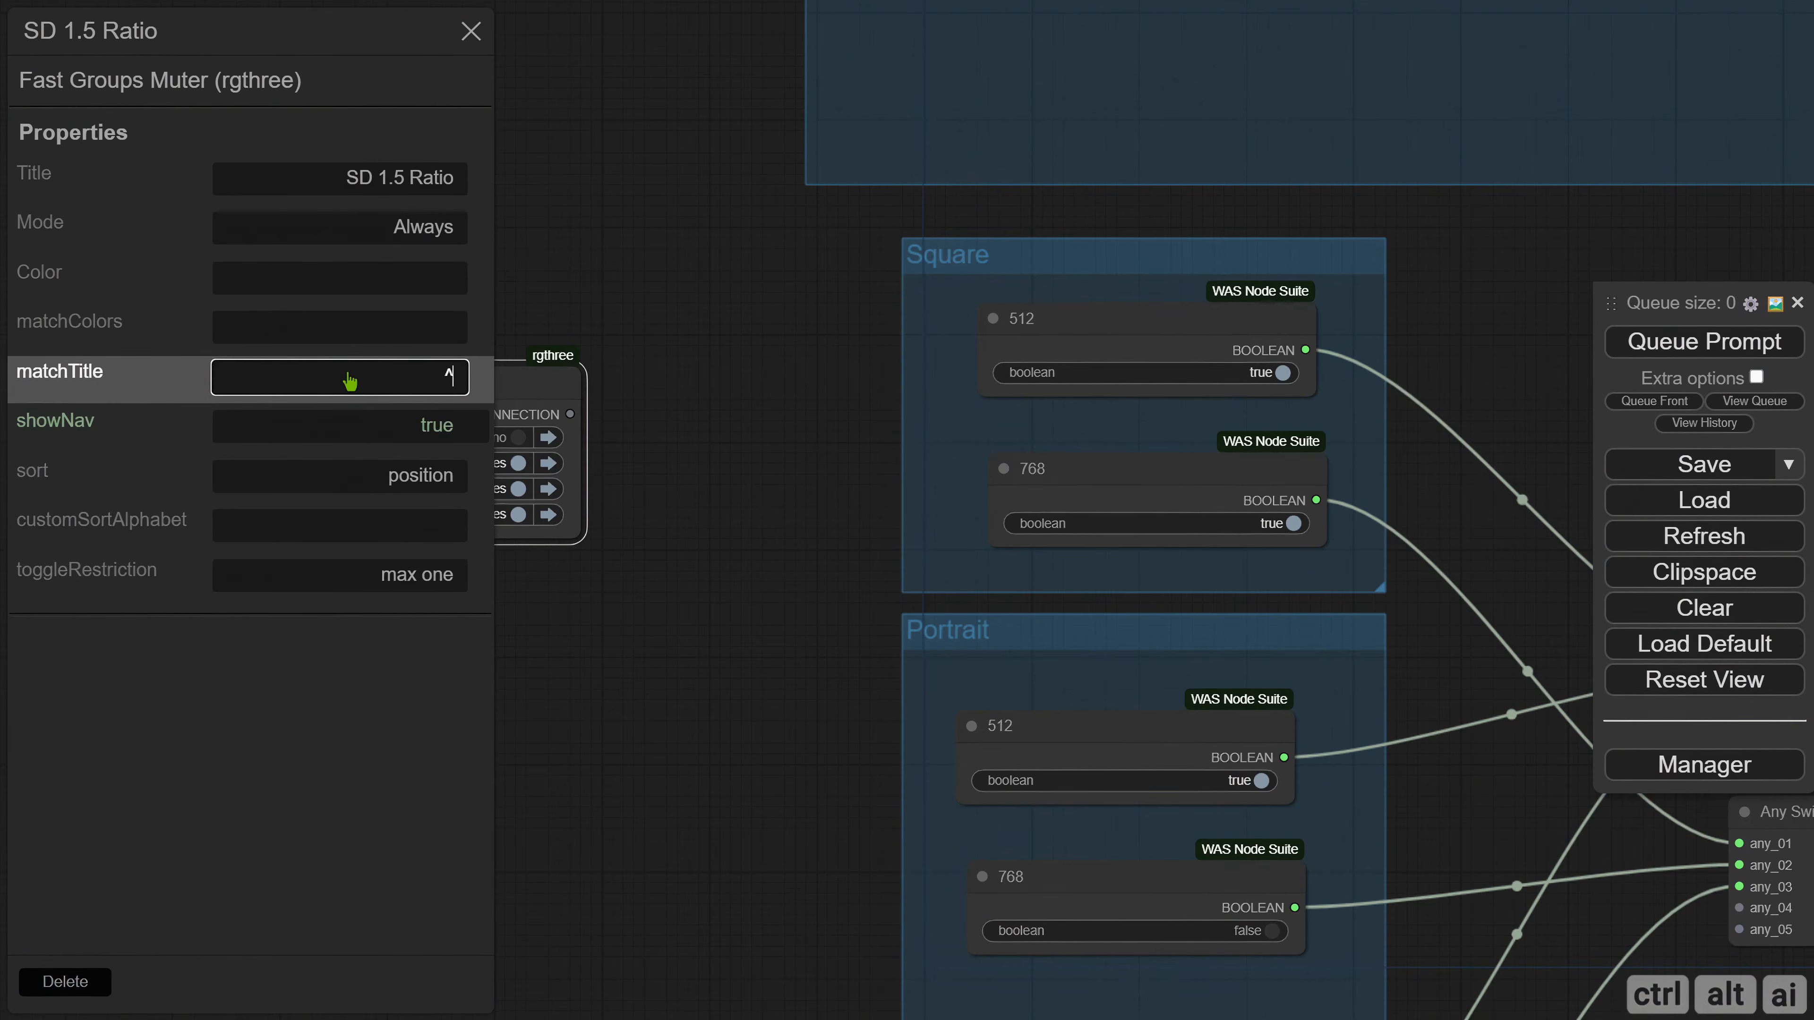
{"action": "type", "text": "Square|P"}
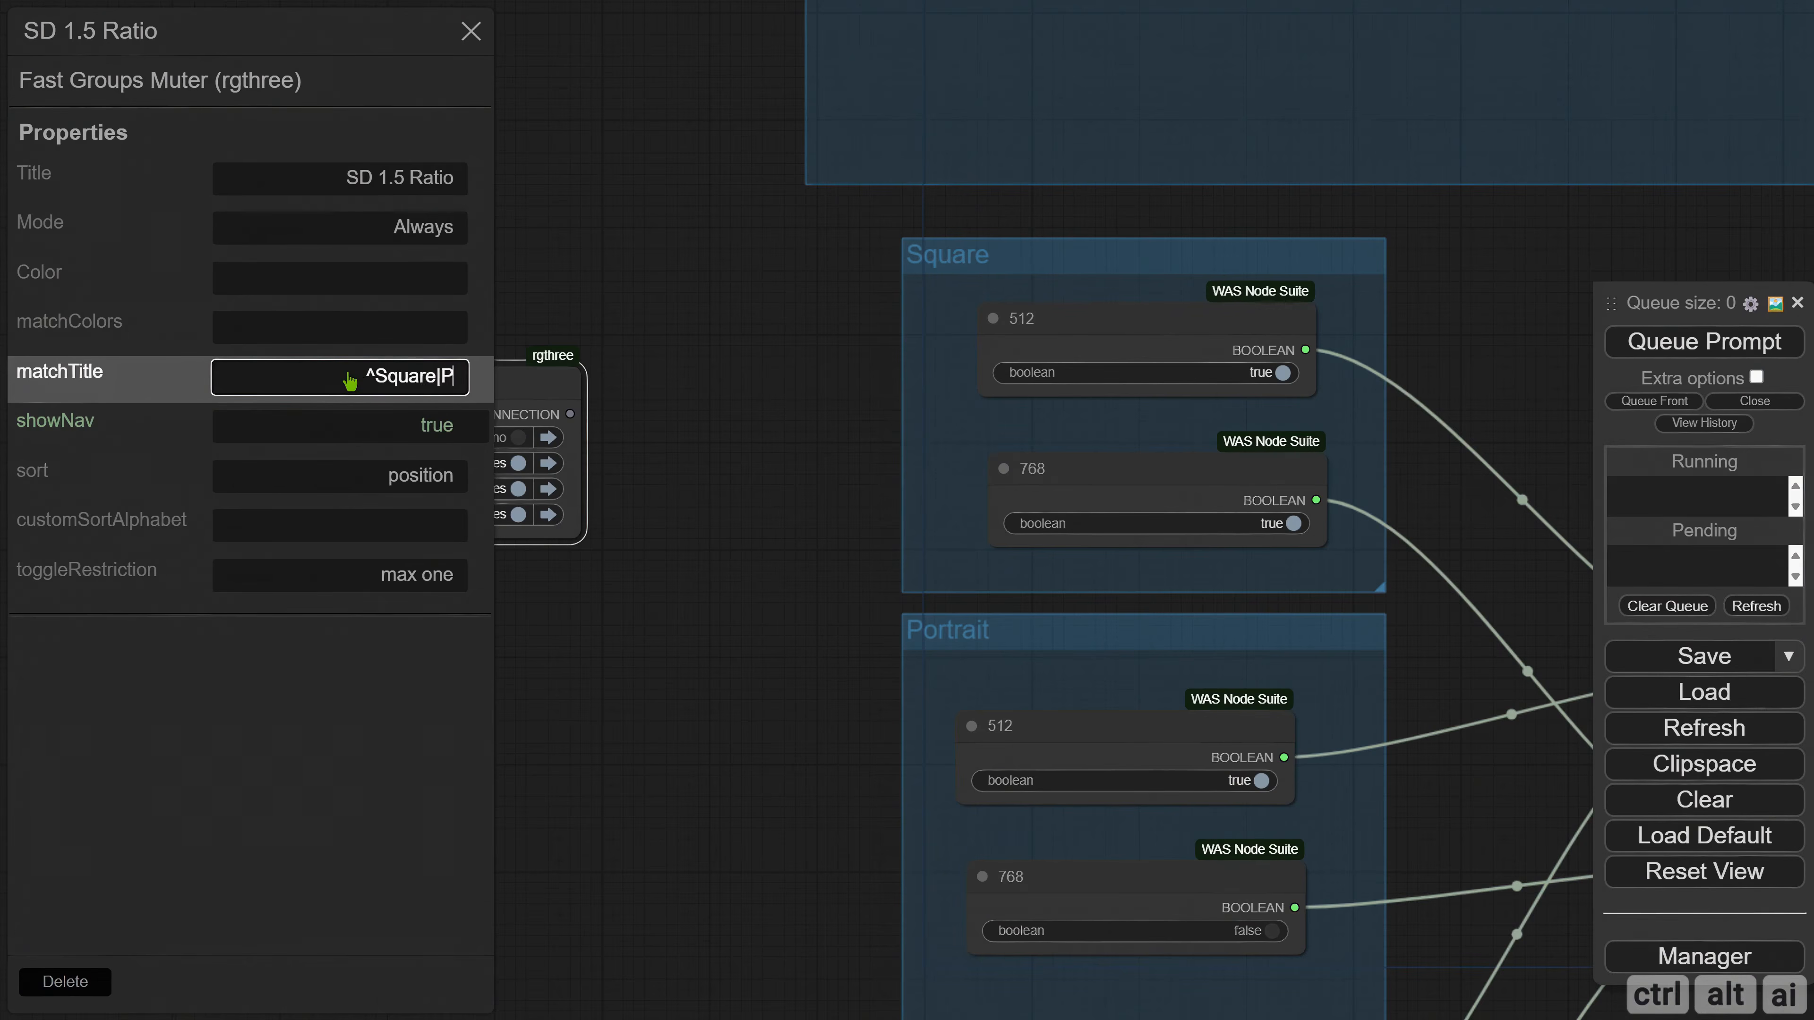
{"action": "type", "text": "ortrait|Landscape"}
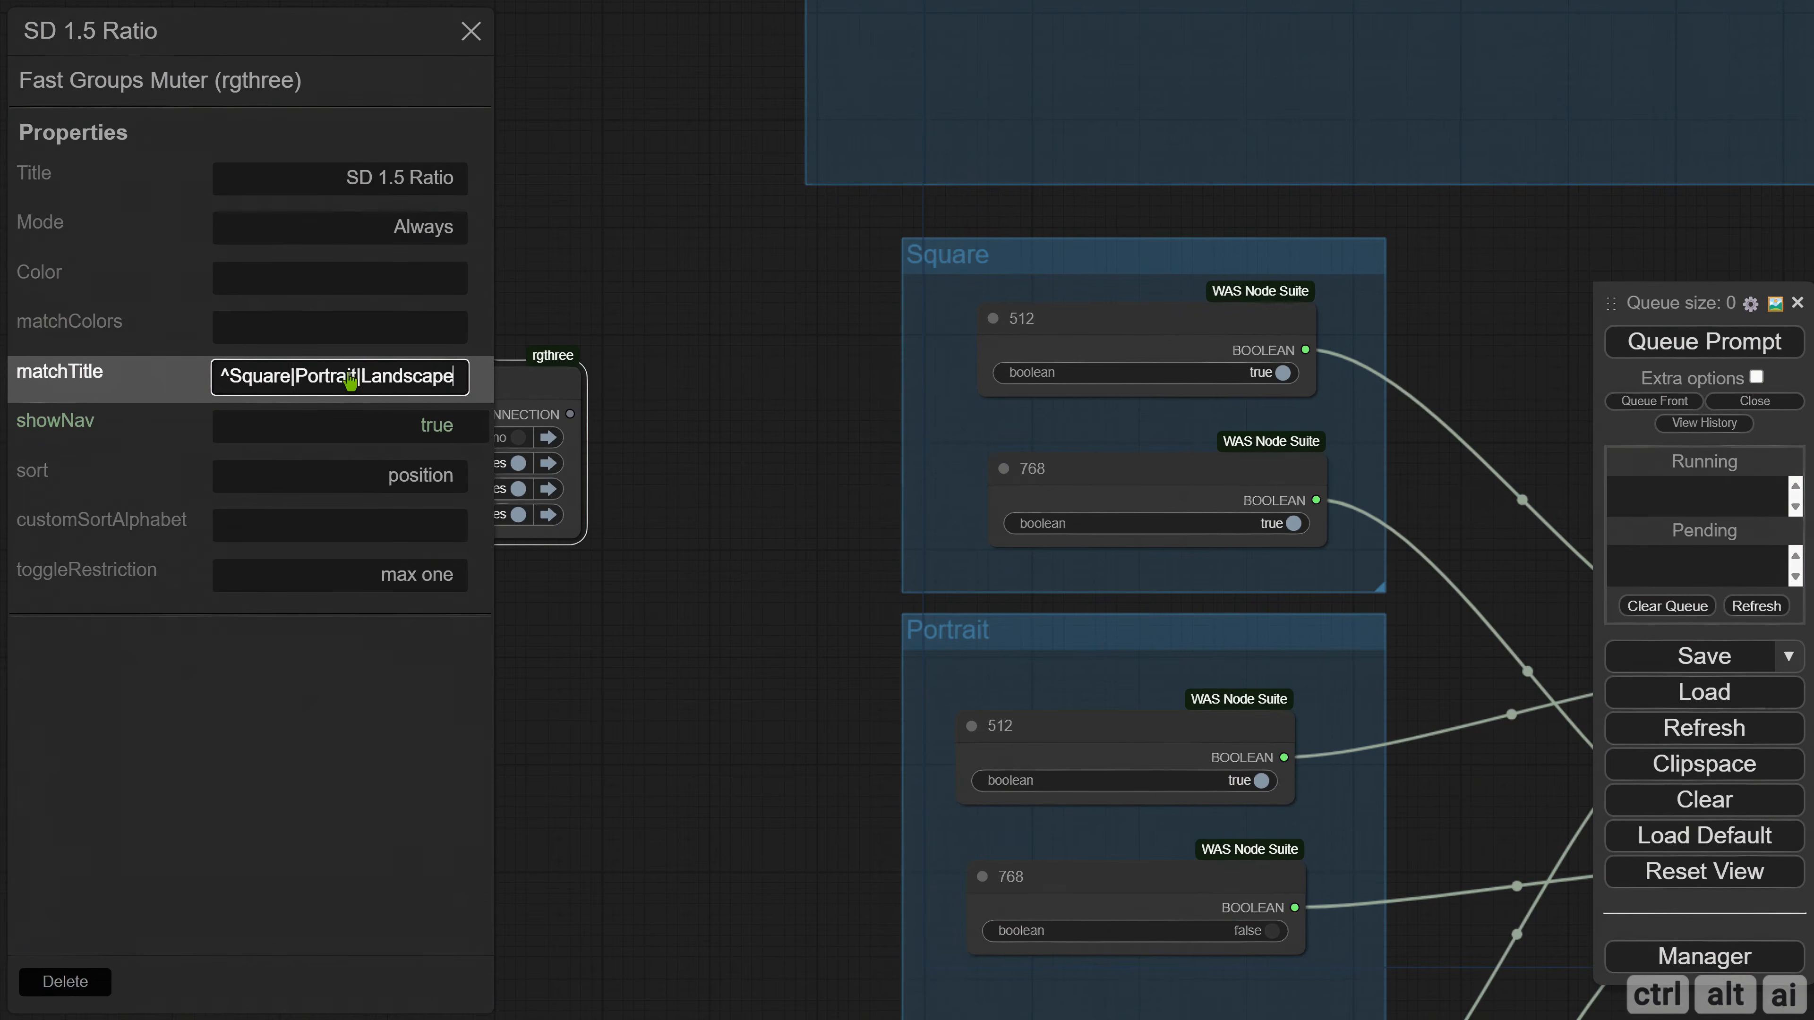
{"action": "type", "text": ".*"}
{"action": "key", "text": "Return"}
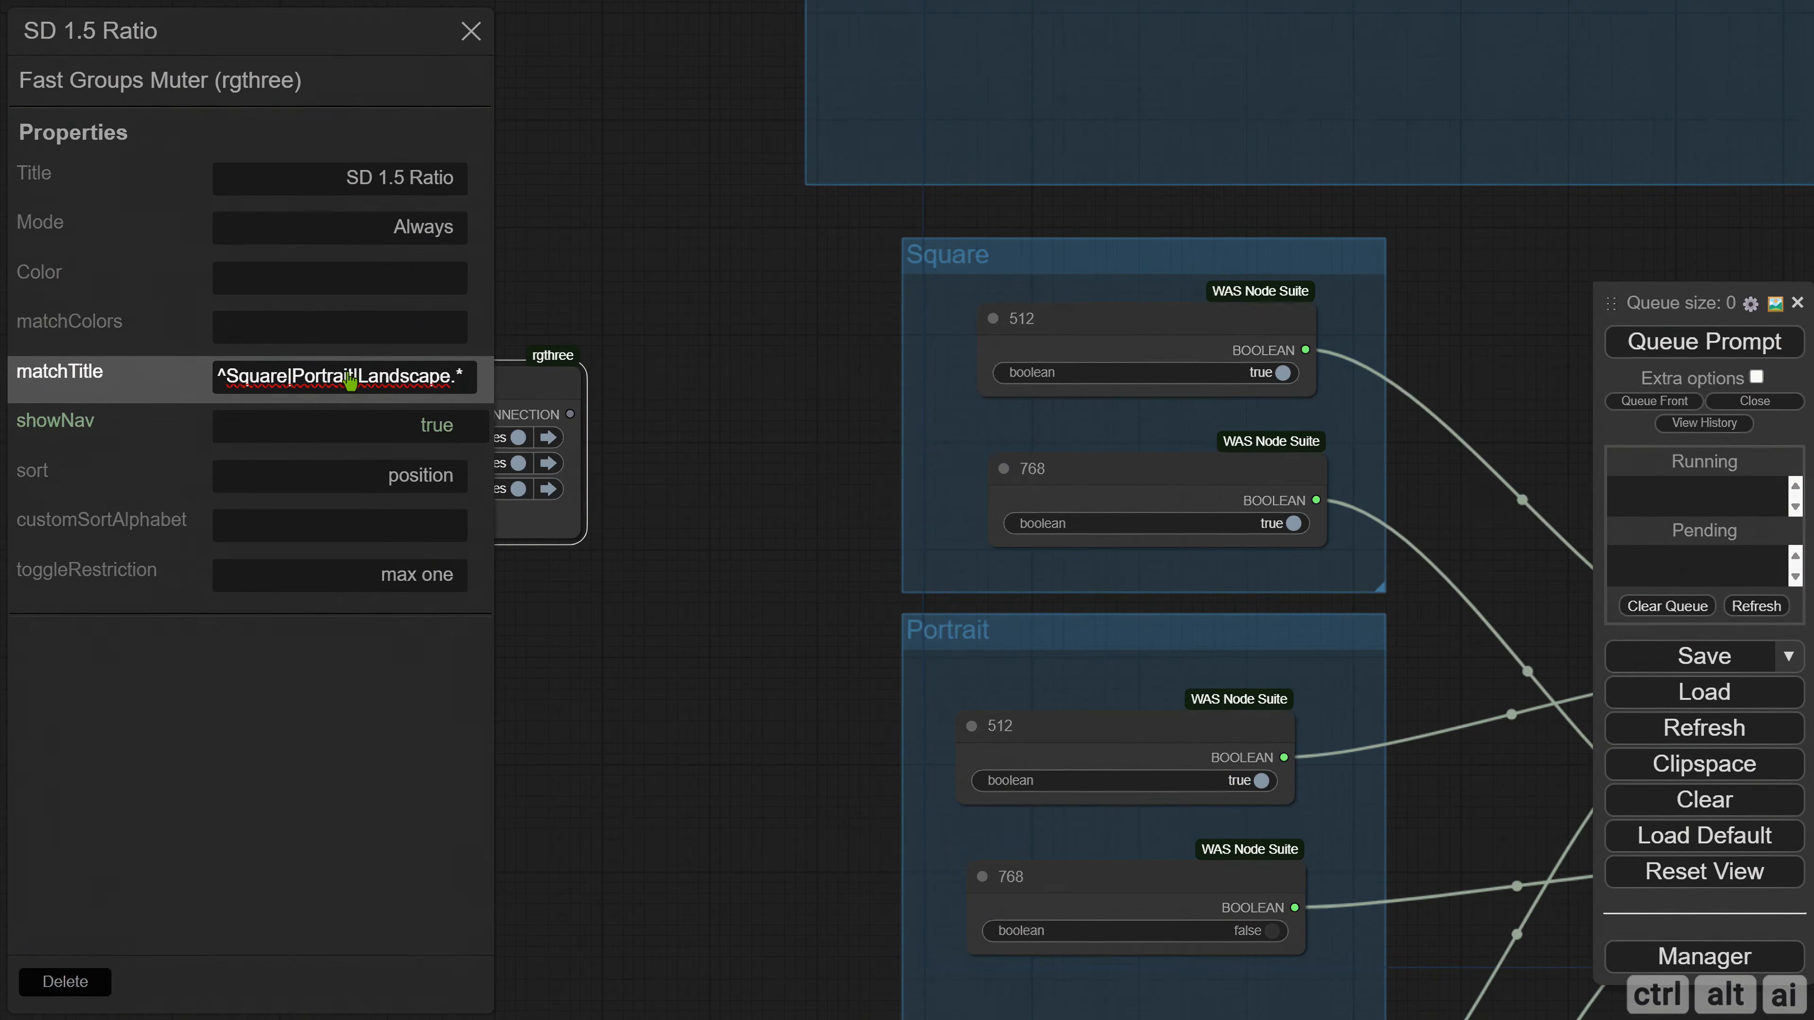
{"action": "left_click", "coordinate": [471, 30]}
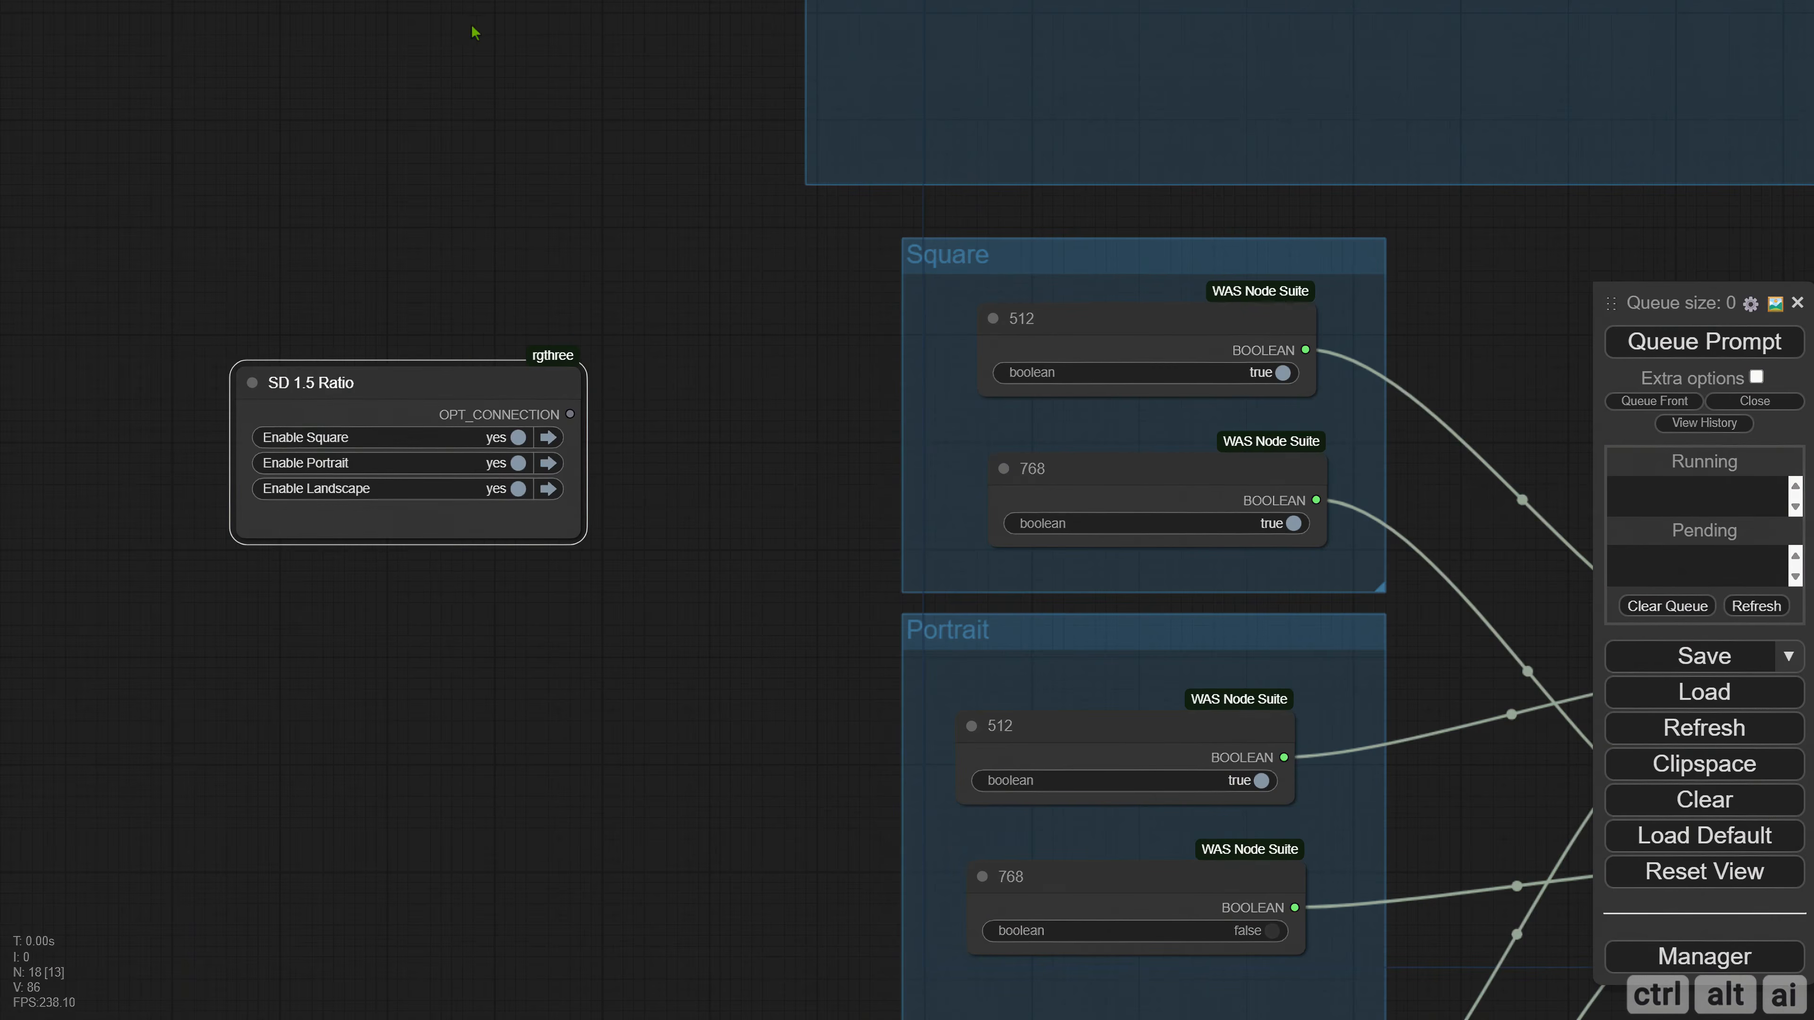
Color the SD 1.5 Ratio node yellow.
{"action": "right_click", "coordinate": [294, 391]}
{"action": "left_click", "coordinate": [372, 675]}
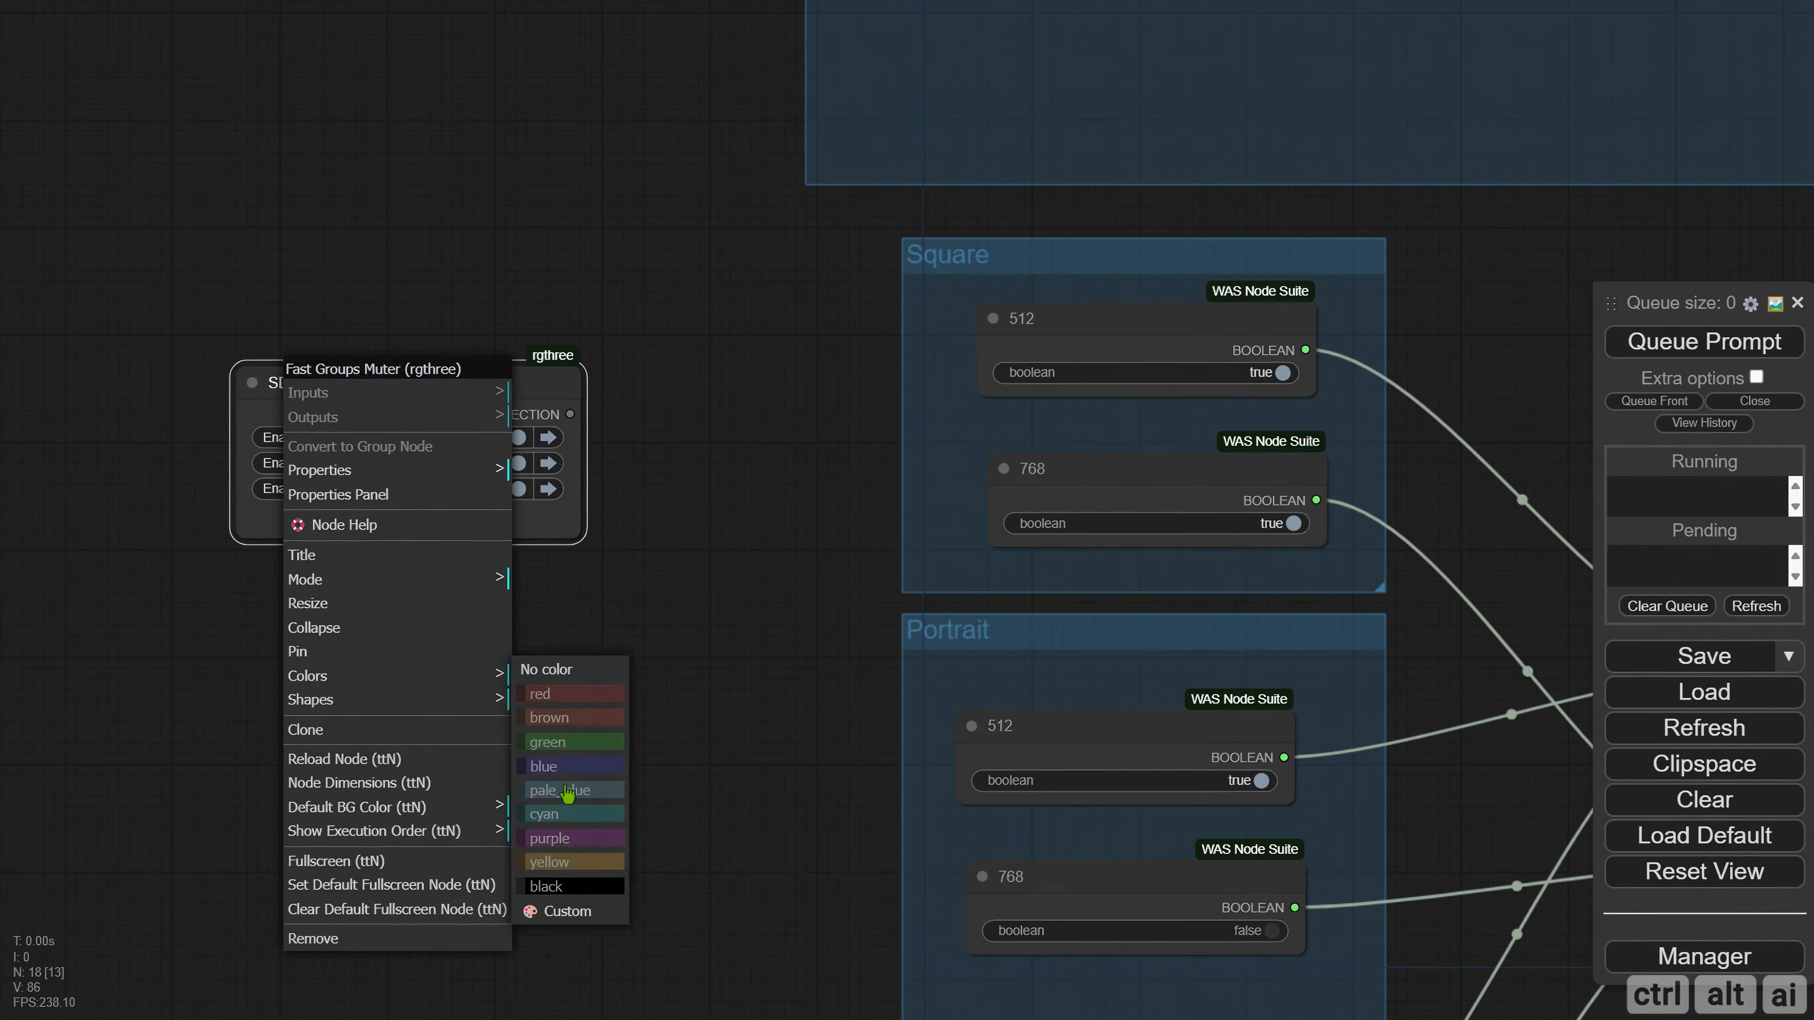
{"action": "left_click", "coordinate": [565, 863]}
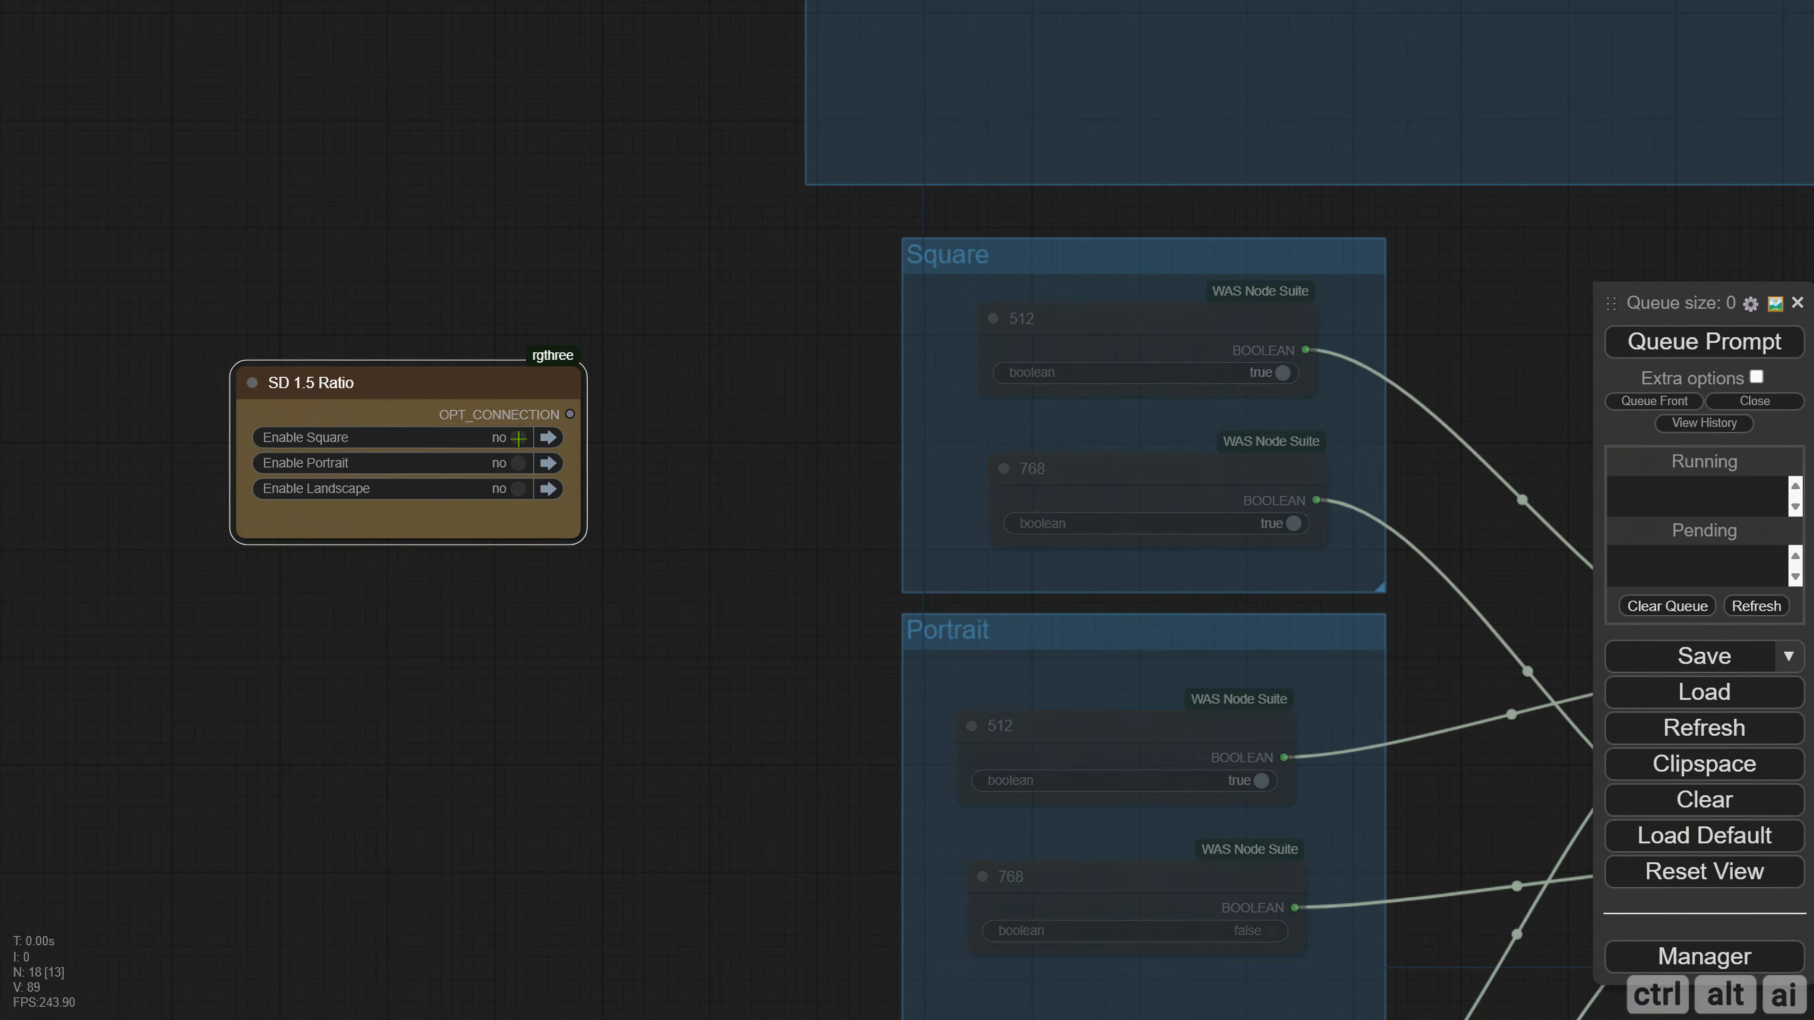
Try the Square, Portrait and Landscape switches of the SD 1.5 Ratio node in turn, finishing with only Square enabled.
{"action": "left_click", "coordinate": [515, 439]}
{"action": "left_click", "coordinate": [516, 466]}
{"action": "left_click", "coordinate": [518, 439]}
{"action": "left_click", "coordinate": [519, 464]}
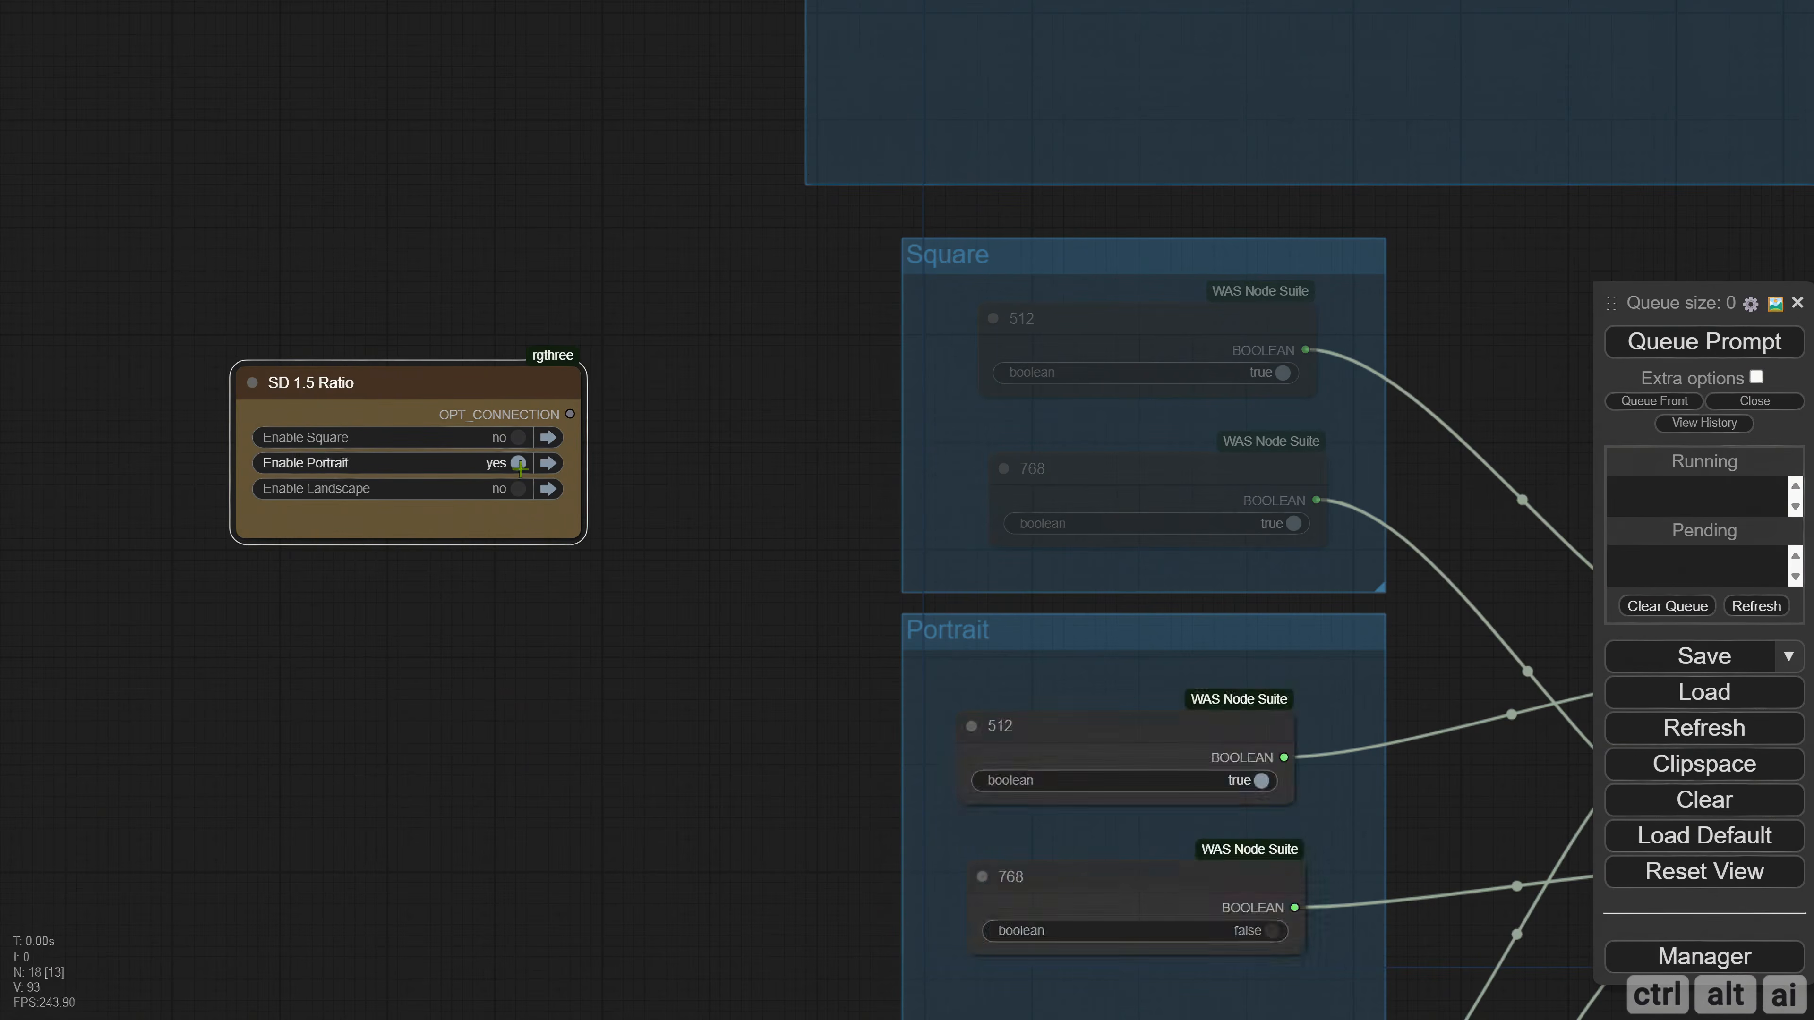
{"action": "left_click", "coordinate": [520, 490]}
{"action": "left_click", "coordinate": [518, 438]}
{"action": "left_click", "coordinate": [519, 438]}
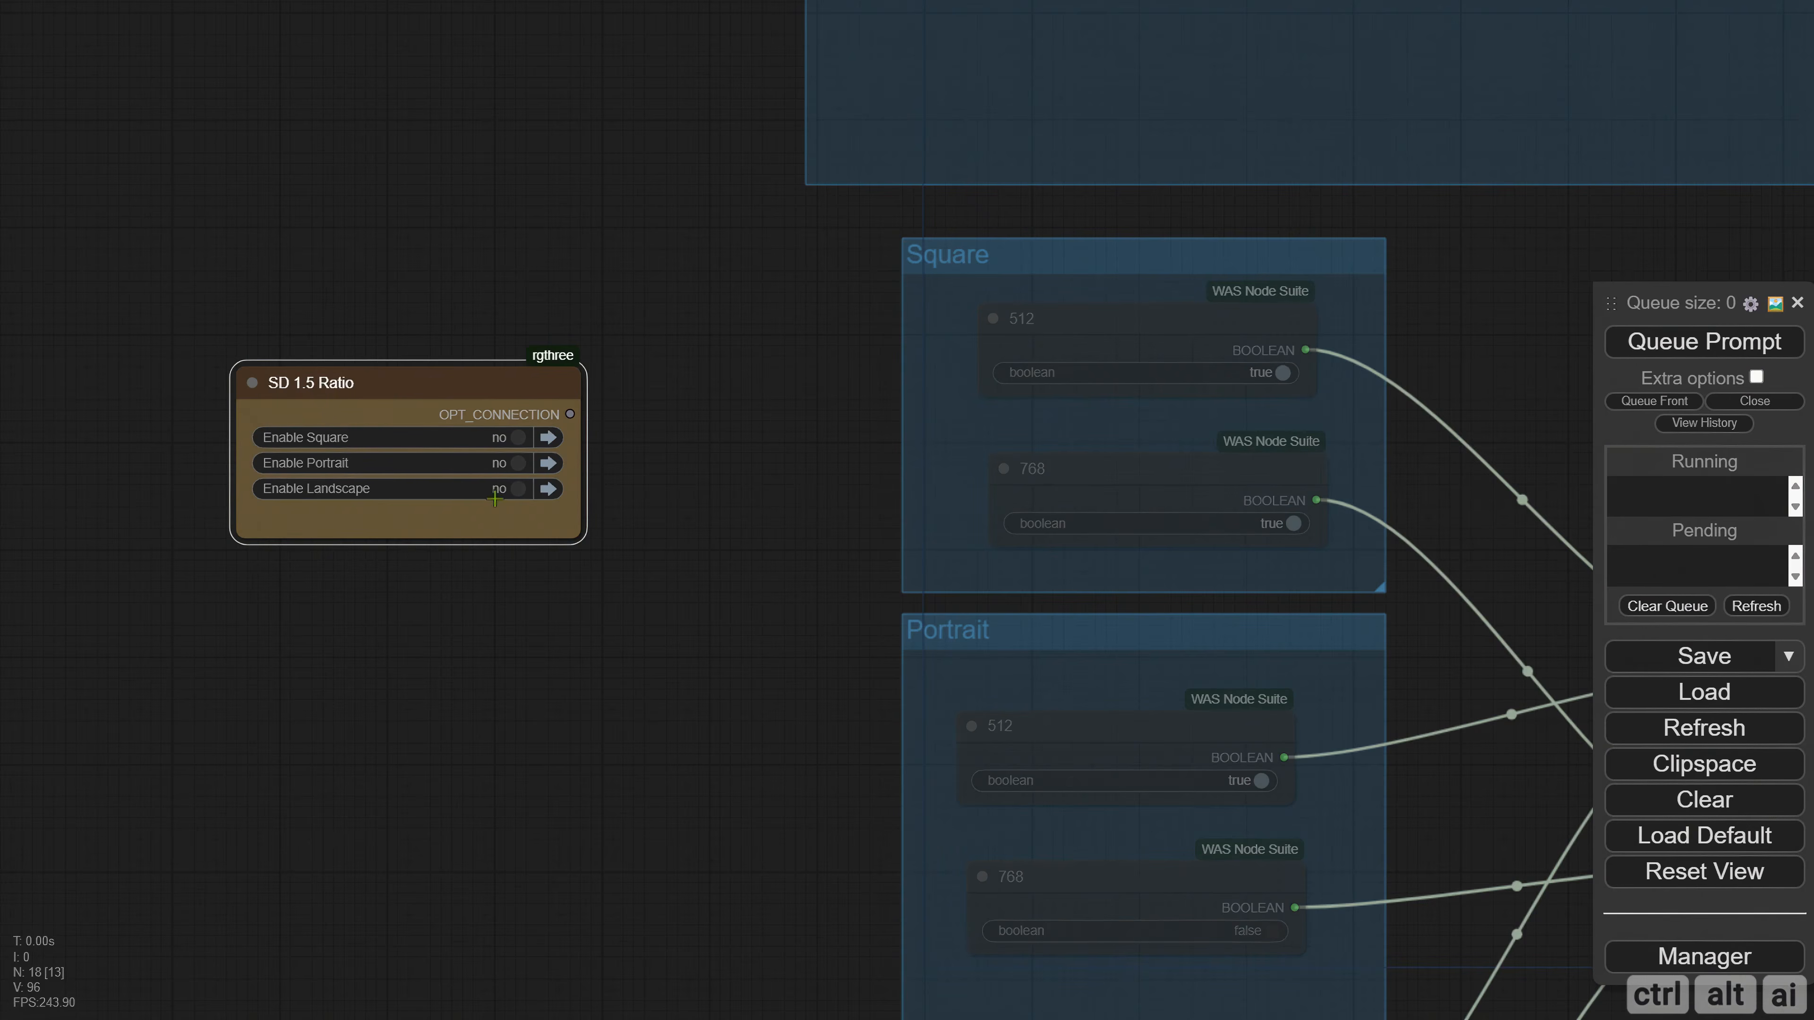
{"action": "left_click", "coordinate": [519, 463]}
{"action": "left_click", "coordinate": [519, 489]}
{"action": "left_click", "coordinate": [519, 463]}
{"action": "left_click", "coordinate": [518, 437]}
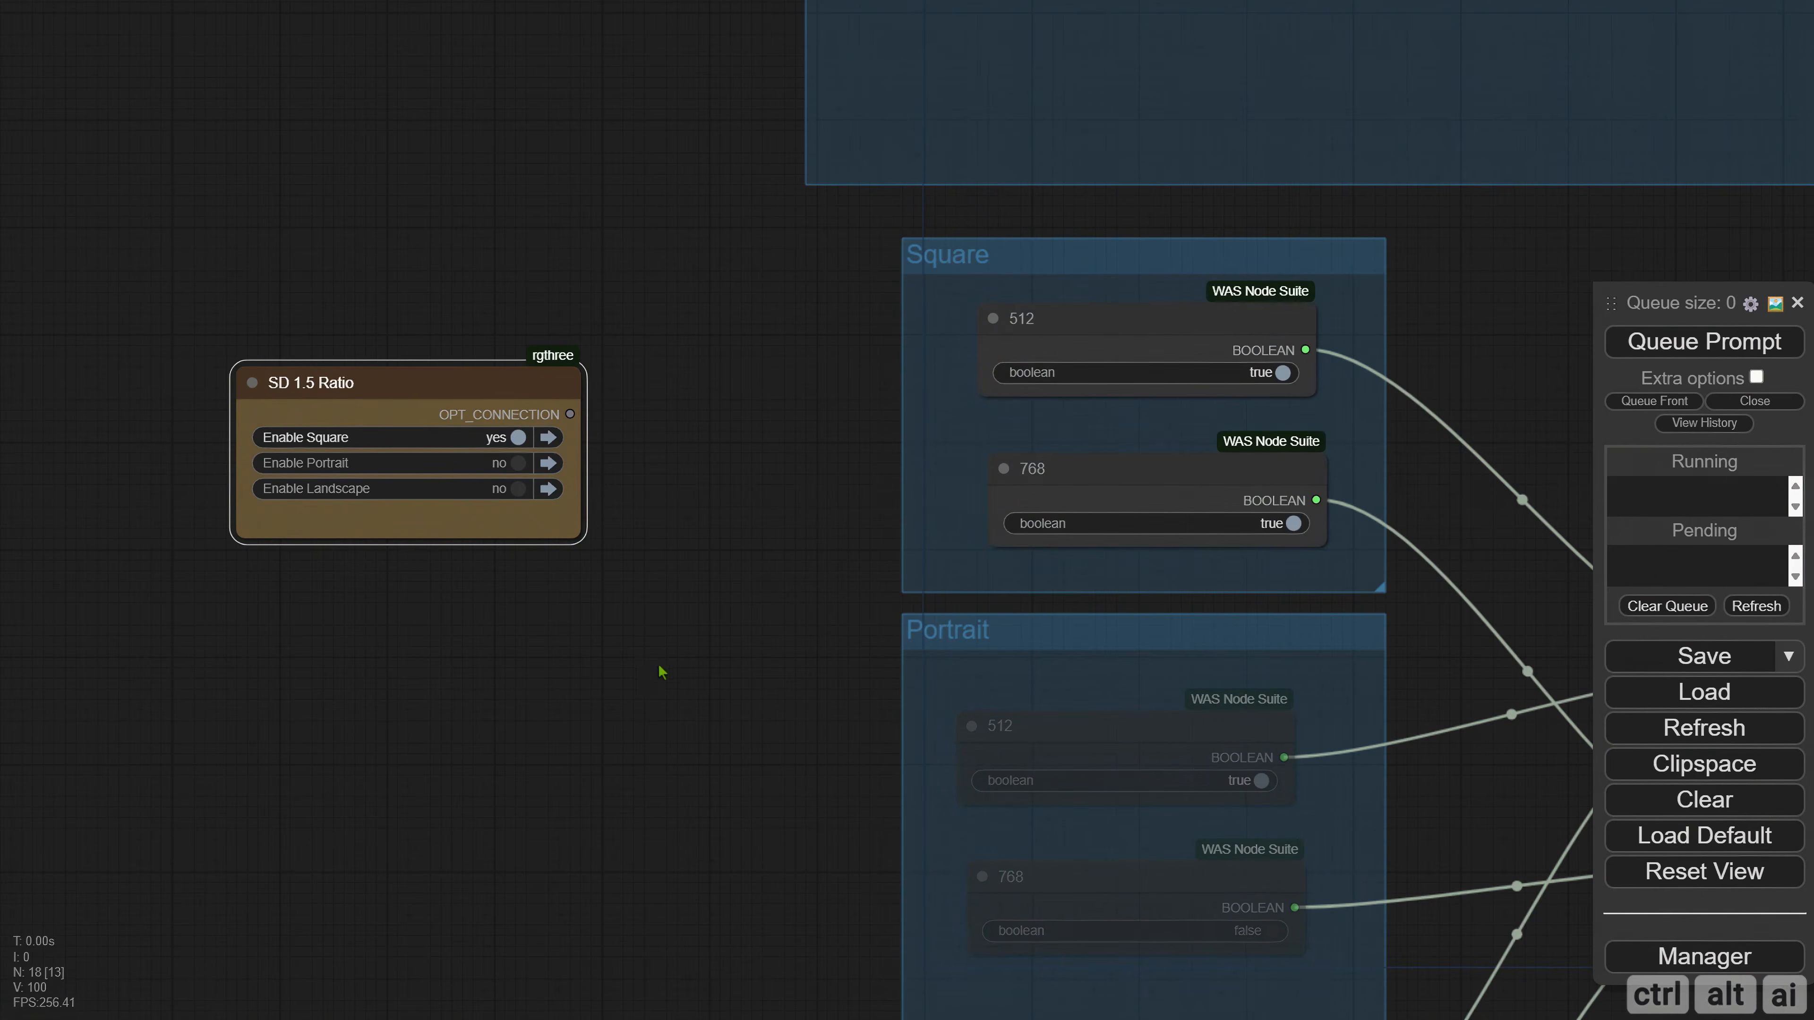
Move the SD 1.5 Ratio node beneath the two Number Input Switch nodes, next to the Static Width and Static Height displays.
{"action": "scroll", "coordinate": [662, 672], "scroll_direction": "down", "scroll_amount": 4}
{"action": "left_click_drag", "start_coordinate": [669, 731], "coordinate": [304, 541]}
{"action": "left_click_drag", "start_coordinate": [192, 283], "coordinate": [1375, 527]}
{"action": "left_click_drag", "start_coordinate": [1365, 796], "coordinate": [519, 842]}
{"action": "scroll", "coordinate": [660, 600], "scroll_direction": "up", "scroll_amount": 3}
{"action": "left_click_drag", "start_coordinate": [410, 600], "coordinate": [465, 523]}
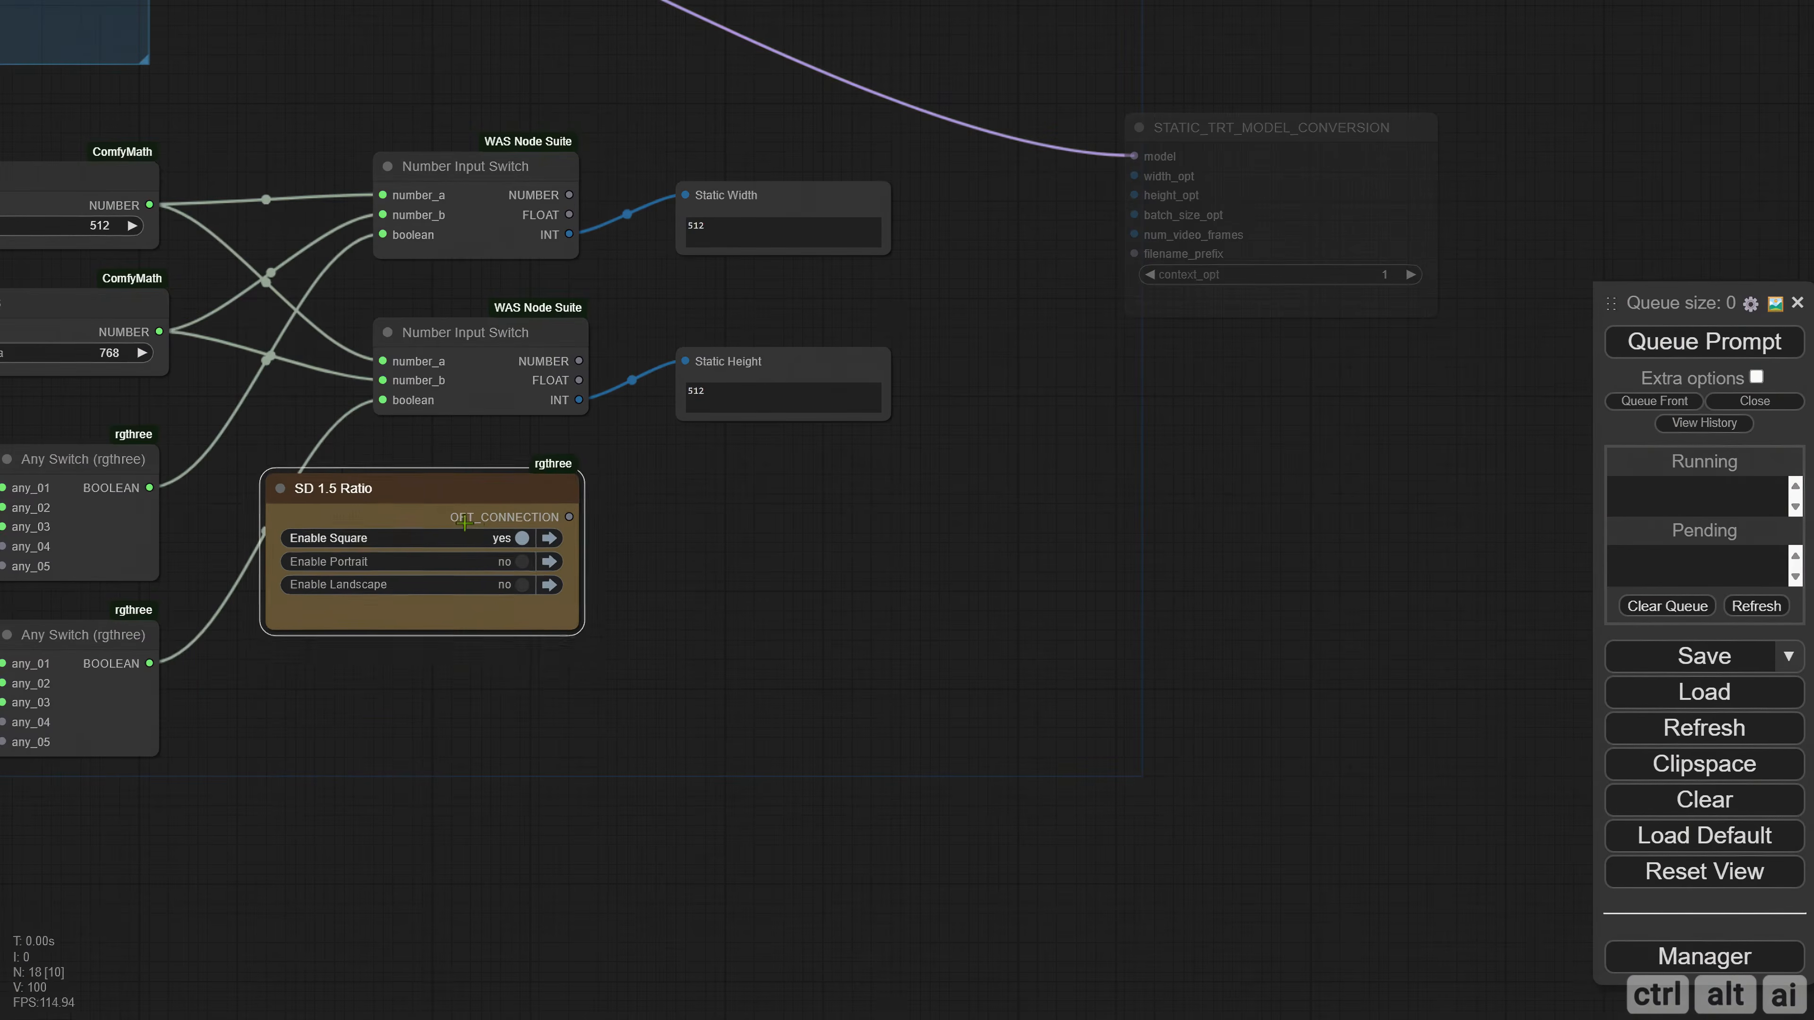
{"action": "scroll", "coordinate": [465, 523], "scroll_direction": "up", "scroll_amount": 2}
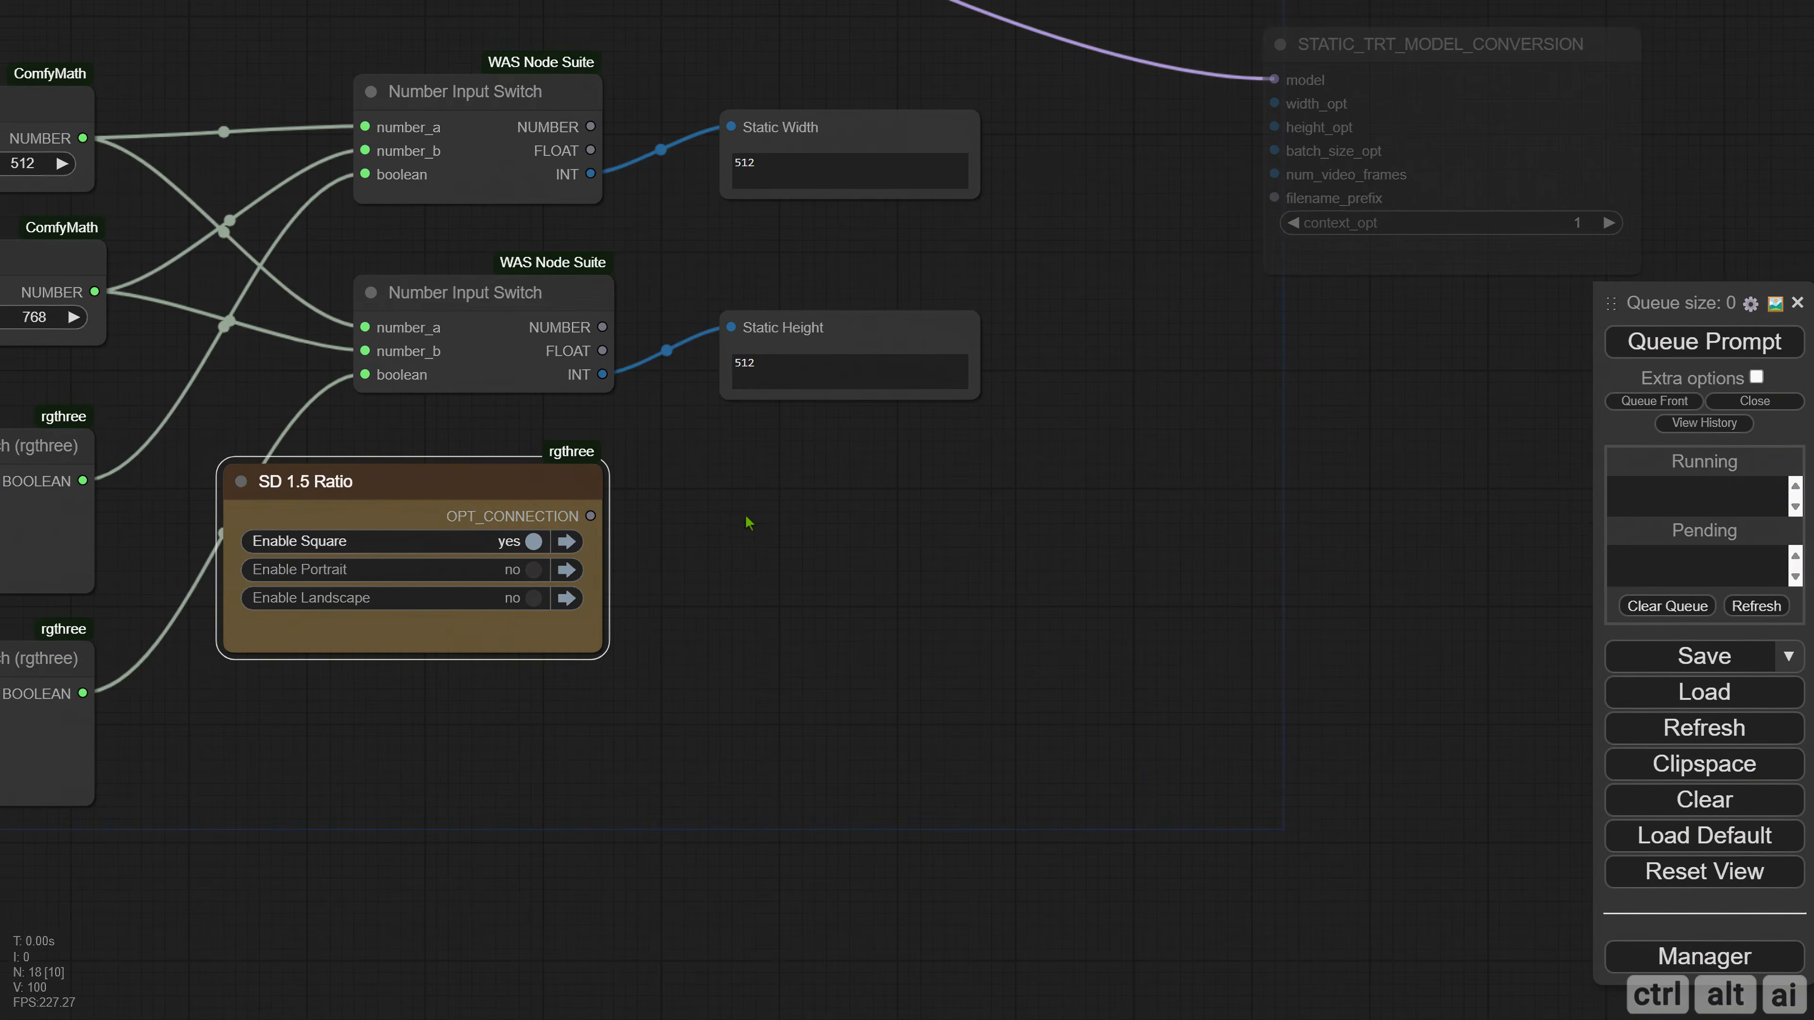
Close the queue view and run the workflow with the Square, Portrait and Landscape presets enabled one after another.
{"action": "left_click", "coordinate": [1750, 402]}
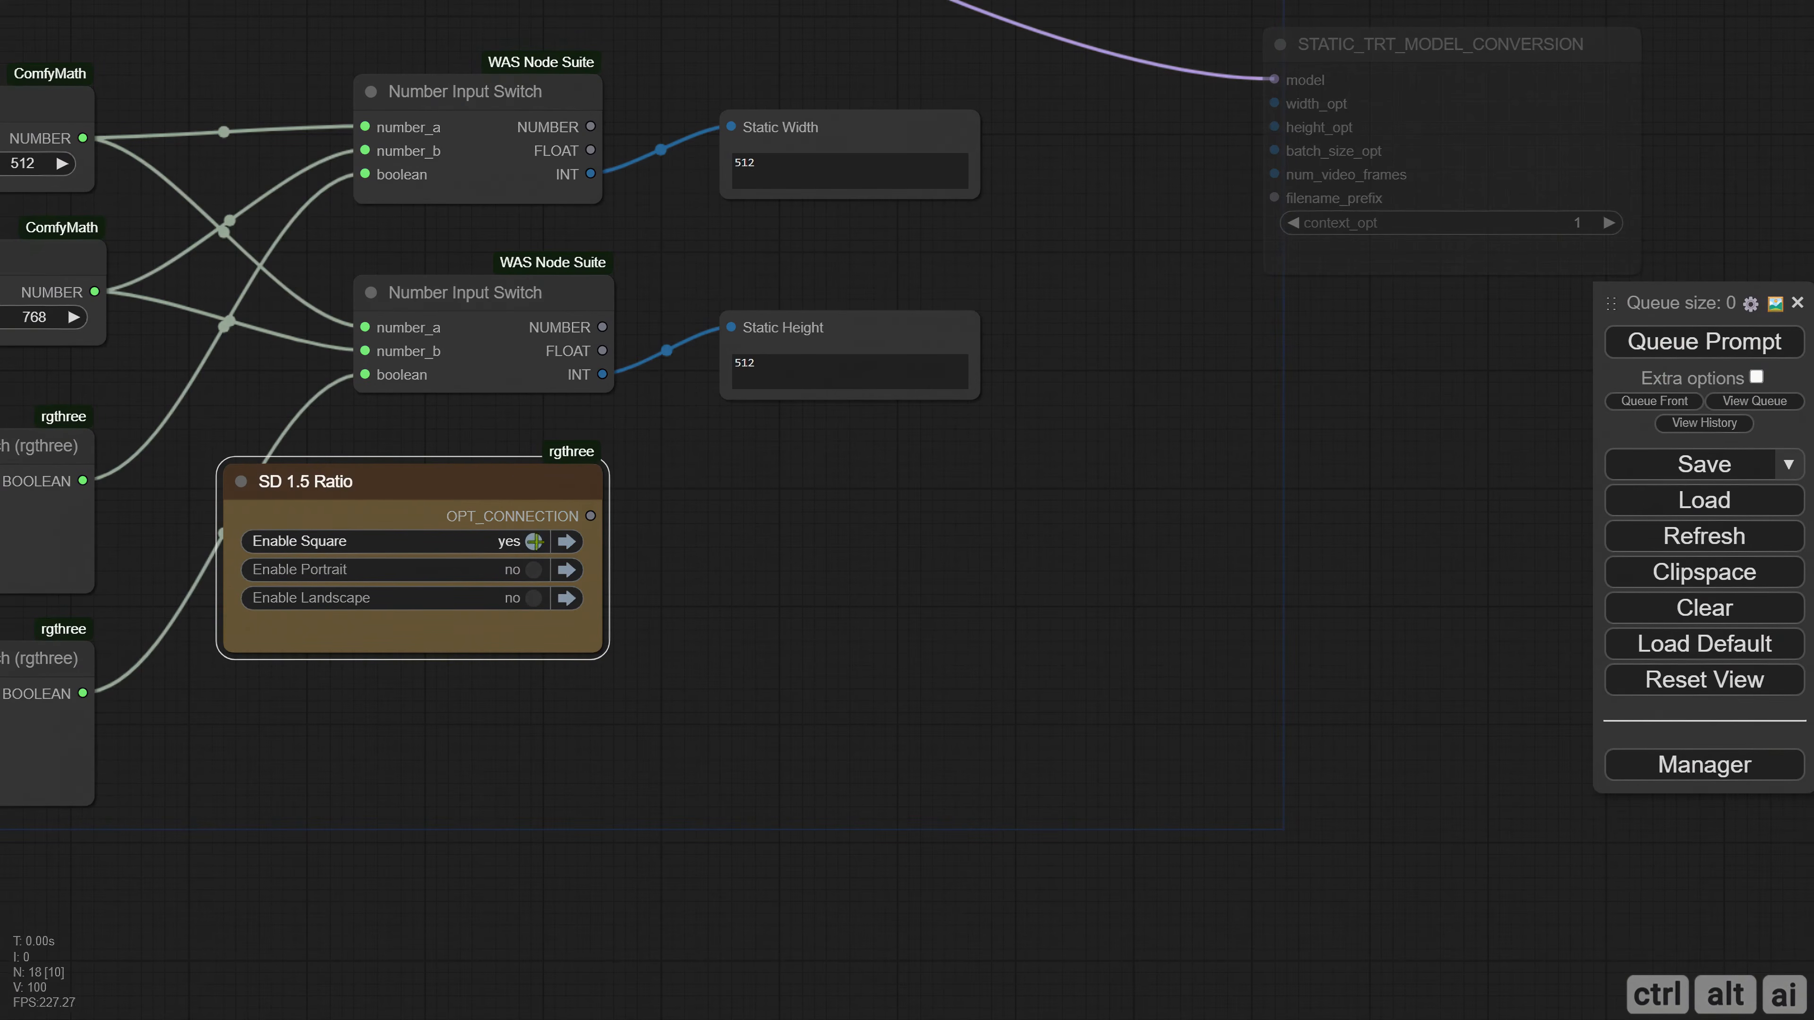
{"action": "left_click", "coordinate": [1740, 344]}
{"action": "left_click", "coordinate": [530, 576]}
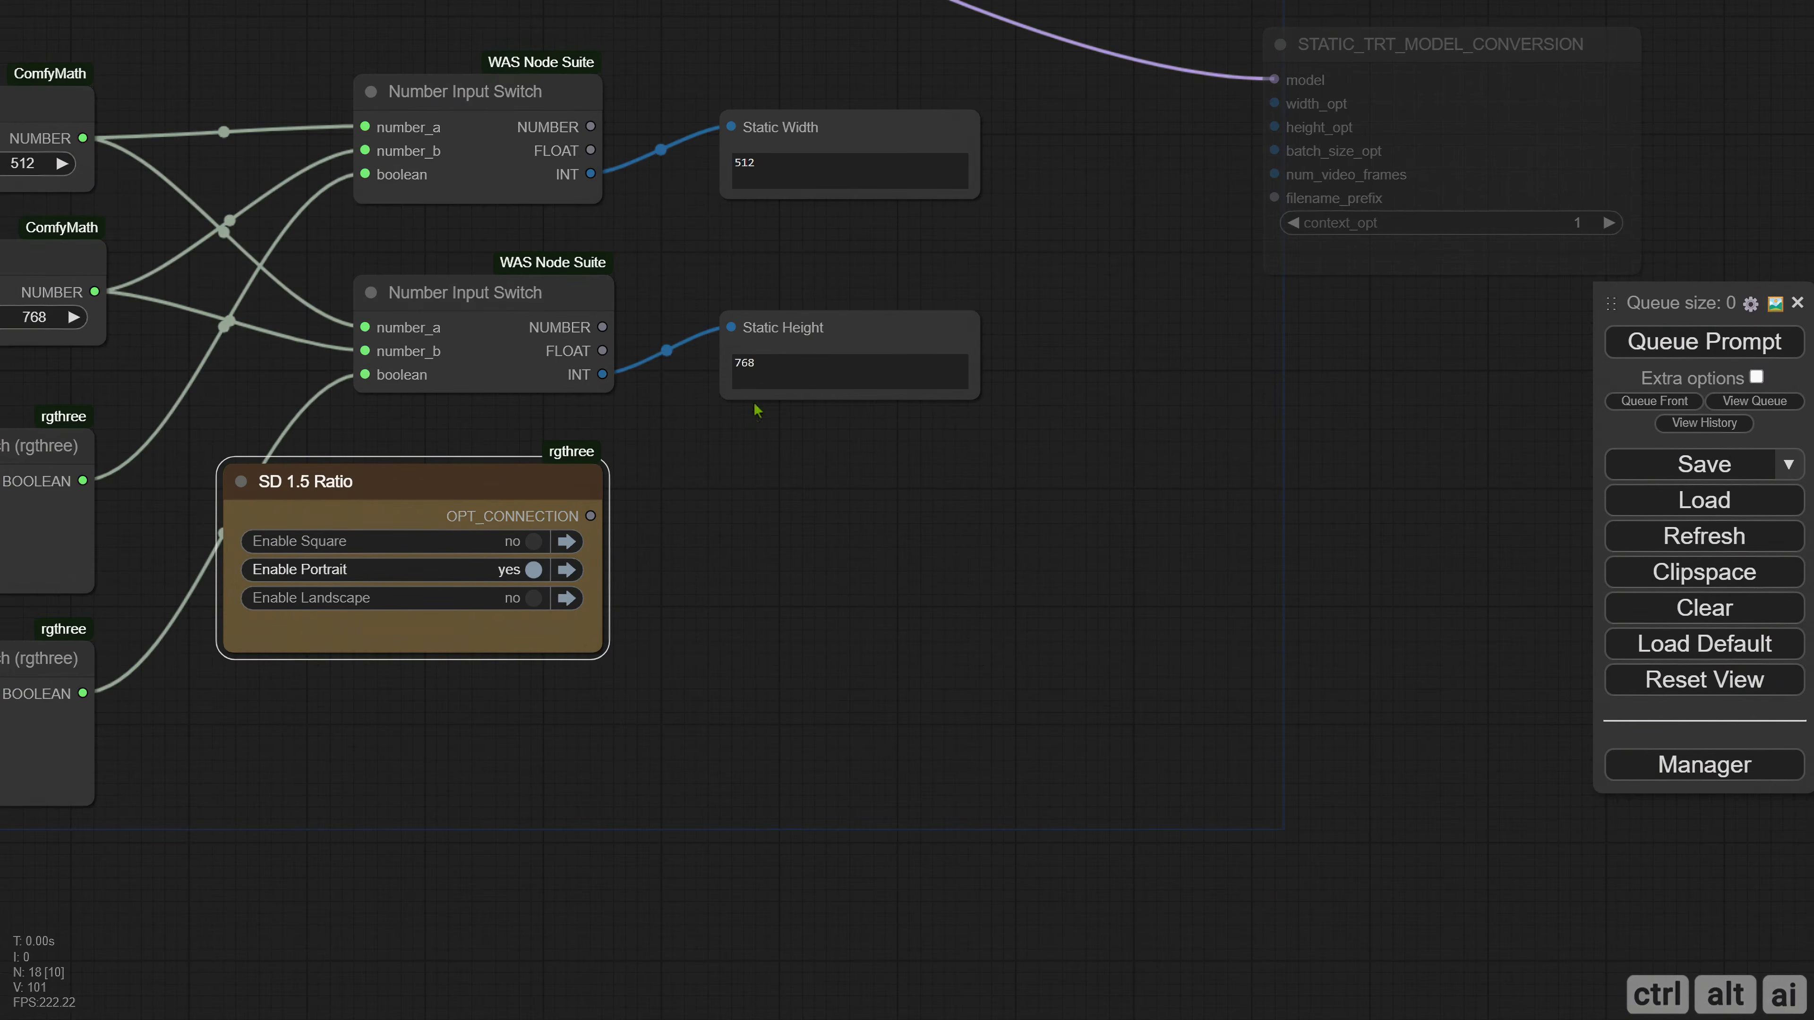
{"action": "left_click", "coordinate": [530, 603]}
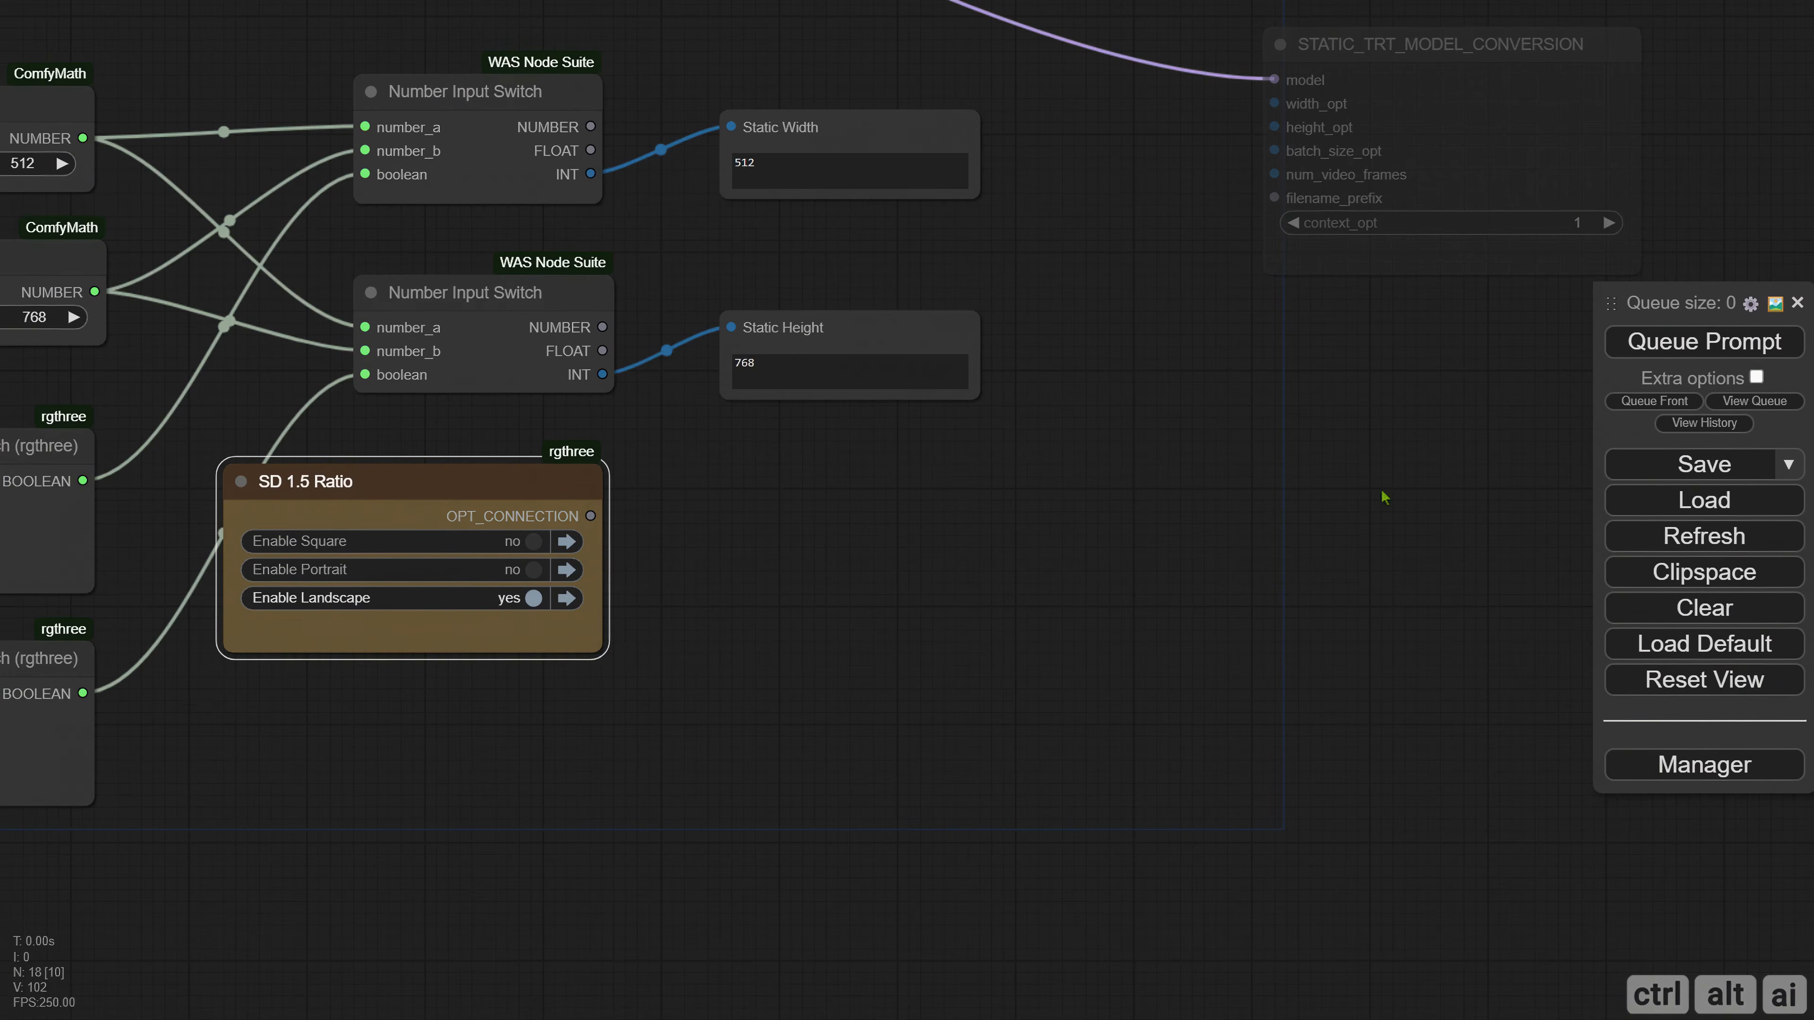
{"action": "left_click", "coordinate": [1675, 350]}
Run the workflow with all three ratio presets disabled, then enable Square and run it again.
{"action": "left_click", "coordinate": [531, 599]}
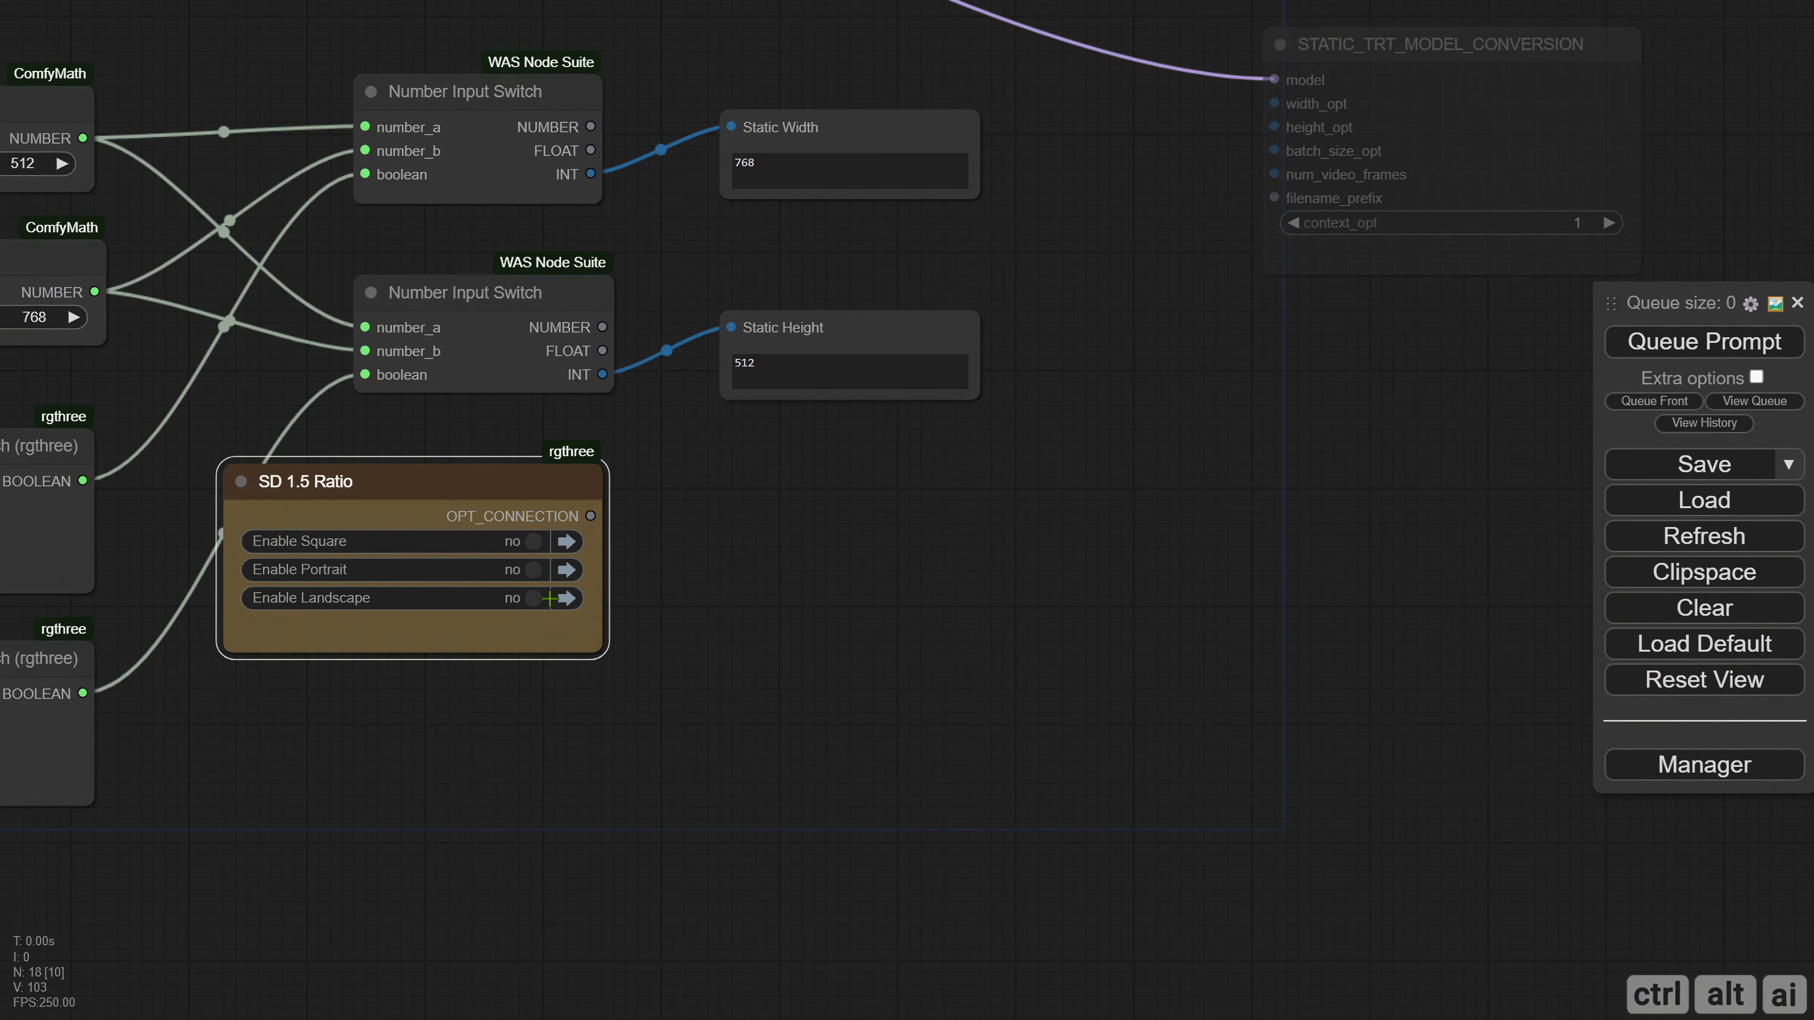
{"action": "left_click", "coordinate": [1656, 348]}
{"action": "left_click", "coordinate": [532, 542]}
{"action": "left_click", "coordinate": [1640, 347]}
Move the SD 1.5 Ratio node back to the empty area beside the Square group.
{"action": "scroll", "coordinate": [882, 529], "scroll_direction": "down", "scroll_amount": 3}
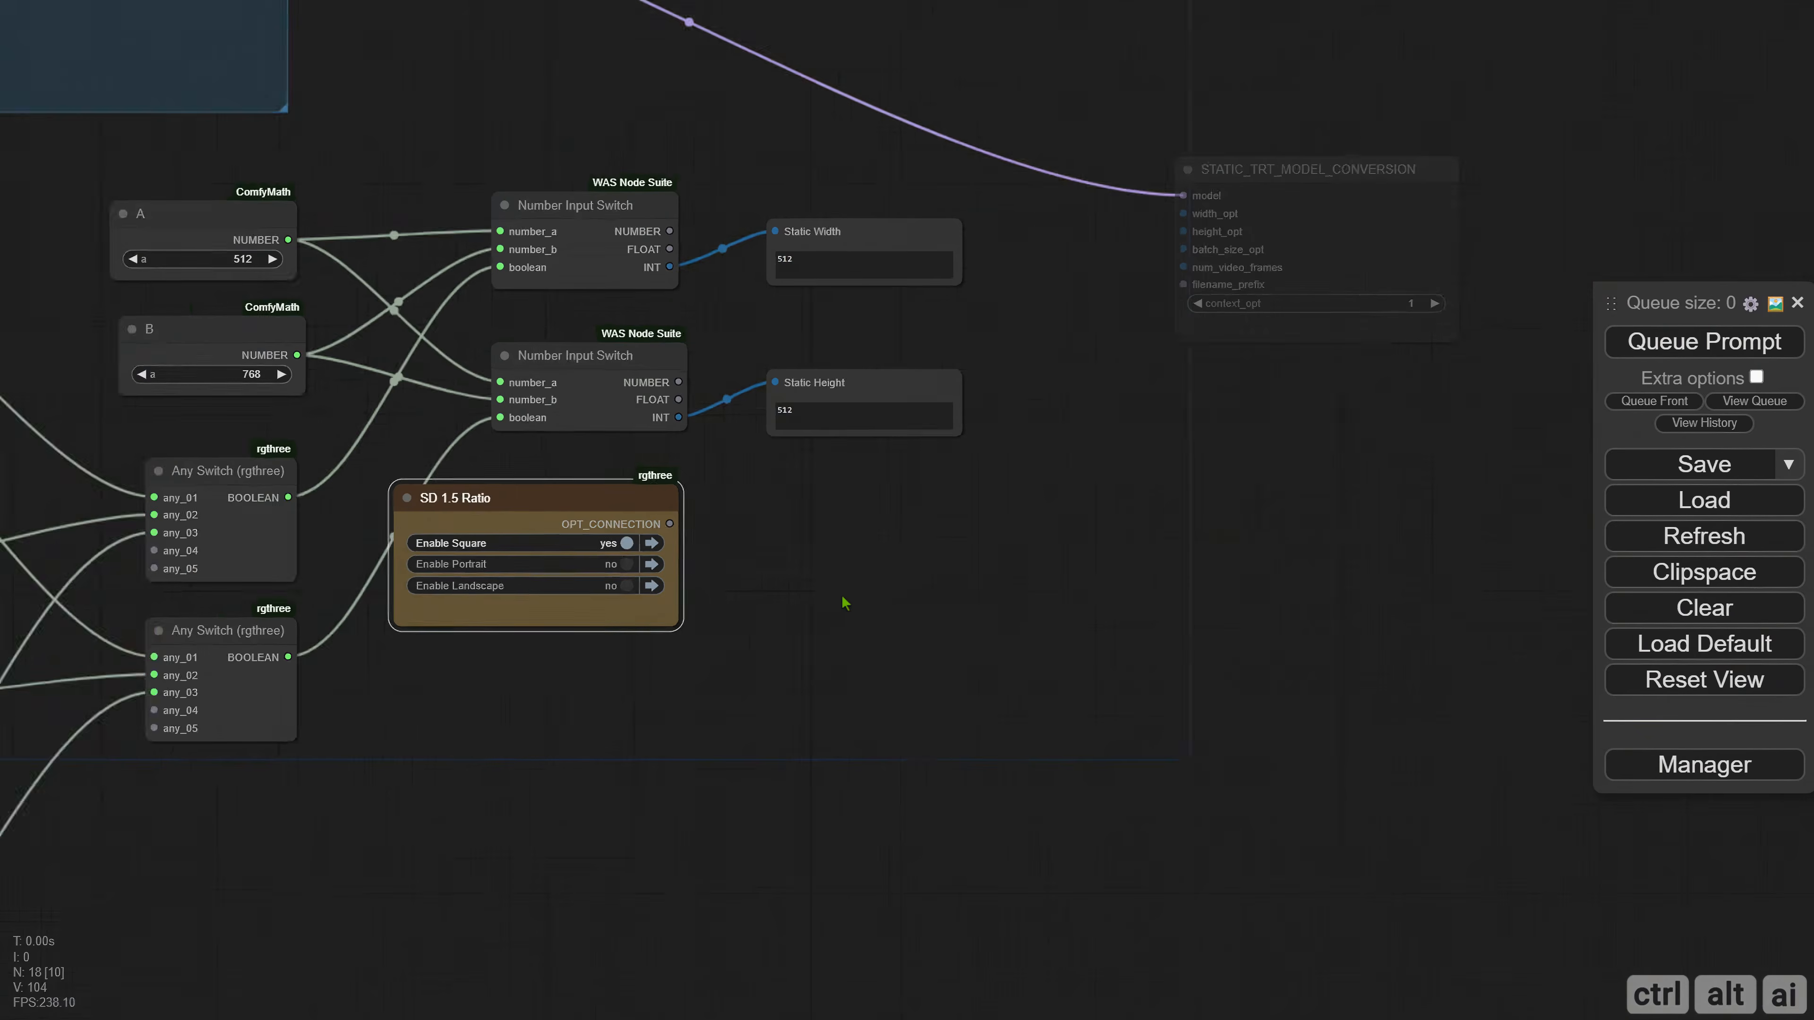
{"action": "left_click_drag", "start_coordinate": [696, 593], "coordinate": [1590, 598]}
{"action": "scroll", "coordinate": [1294, 647], "scroll_direction": "down", "scroll_amount": 2}
{"action": "left_click_drag", "start_coordinate": [1347, 545], "coordinate": [141, 324]}
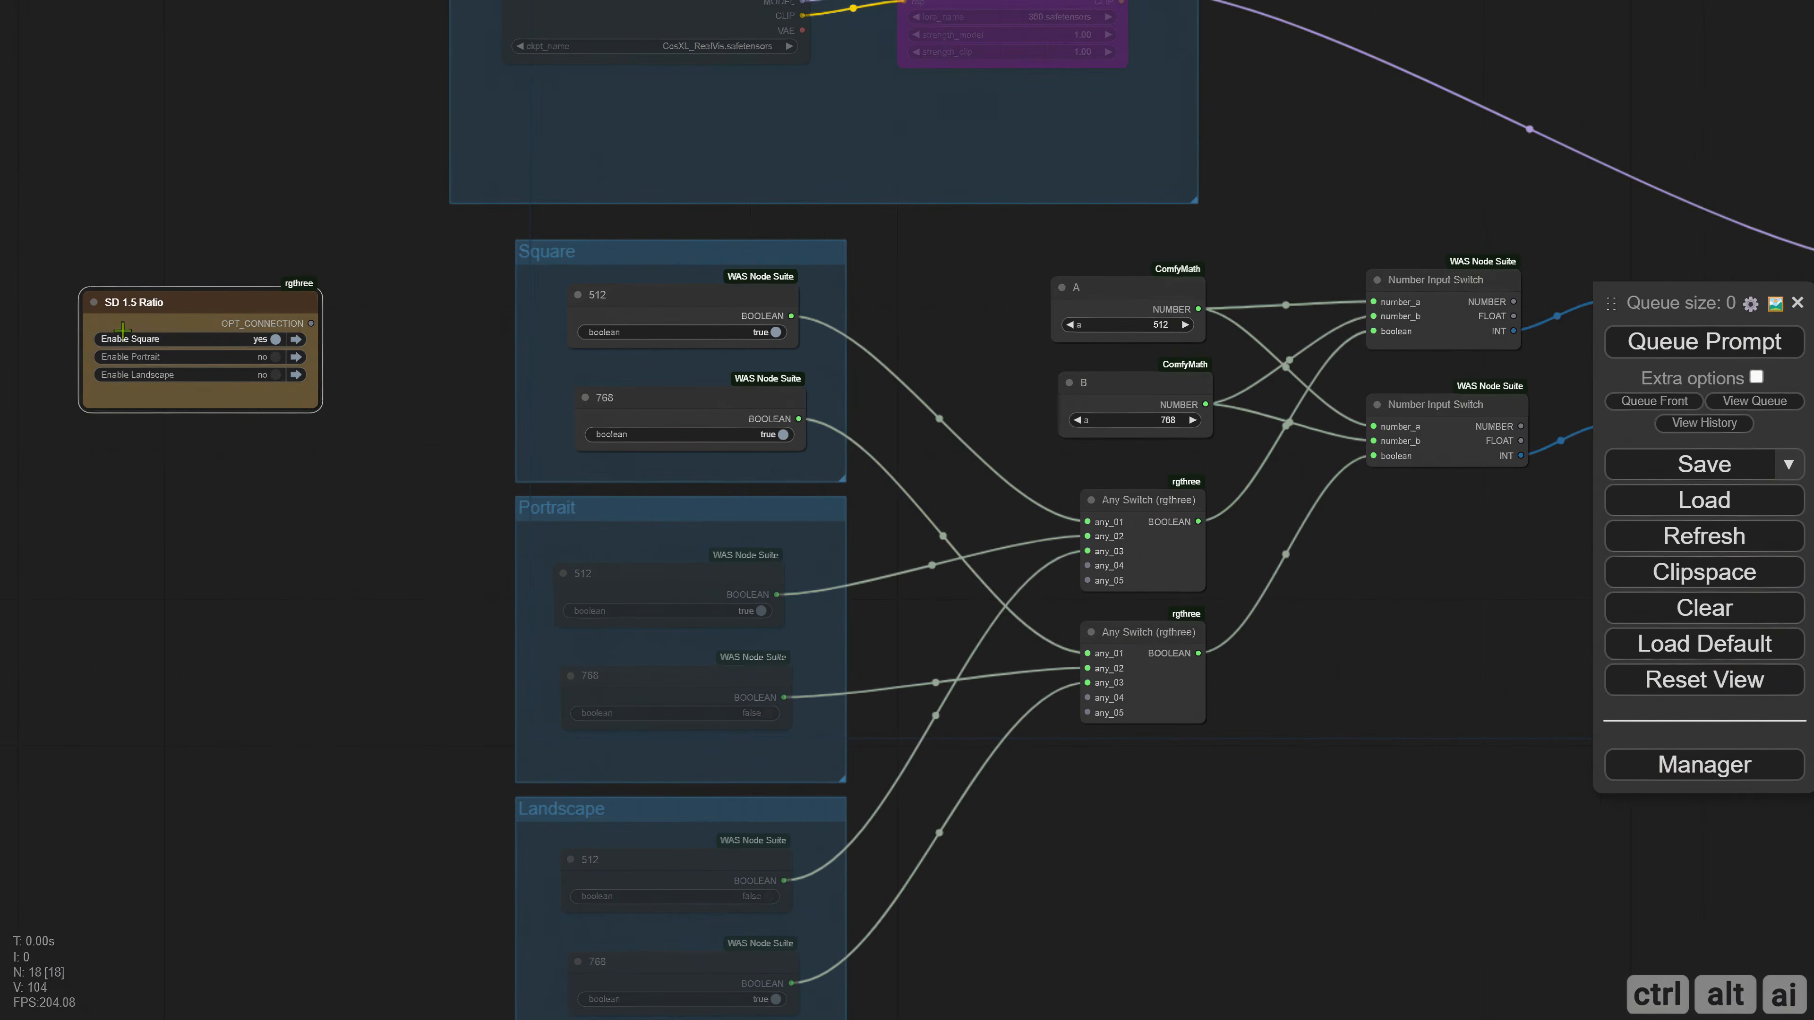
{"action": "left_click_drag", "start_coordinate": [386, 343], "coordinate": [311, 341]}
Connect the upper and lower Number Input Switch INT outputs to the STATIC_TRT_MODEL_CONVERSION node's width_opt and height_opt, and move that node farther from the displays.
{"action": "left_click_drag", "start_coordinate": [1176, 490], "coordinate": [483, 569]}
{"action": "scroll", "coordinate": [707, 571], "scroll_direction": "up", "scroll_amount": 3}
{"action": "left_click_drag", "start_coordinate": [990, 585], "coordinate": [594, 675]}
{"action": "left_click_drag", "start_coordinate": [981, 390], "coordinate": [984, 357]}
{"action": "left_click", "coordinate": [504, 507]}
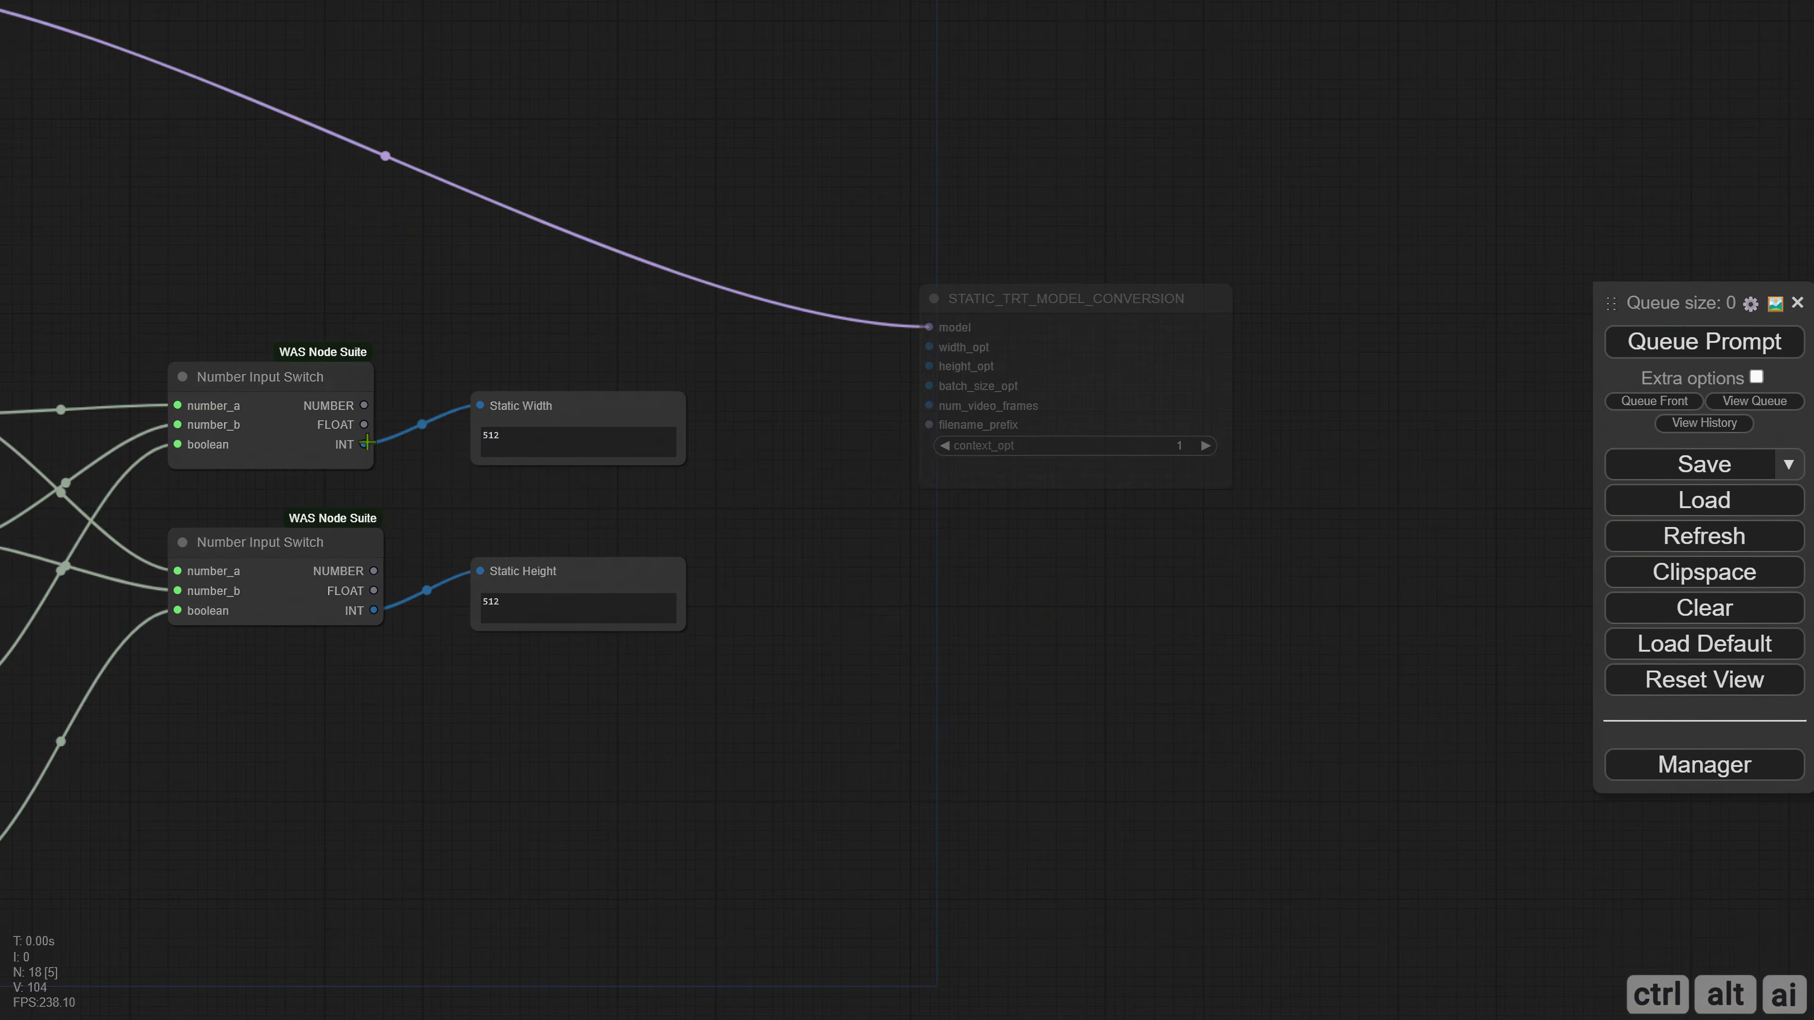
{"action": "left_click_drag", "start_coordinate": [364, 444], "coordinate": [928, 348]}
{"action": "left_click_drag", "start_coordinate": [368, 608], "coordinate": [930, 365]}
{"action": "left_click", "coordinate": [1081, 352]}
{"action": "left_click_drag", "start_coordinate": [1082, 351], "coordinate": [1304, 339]}
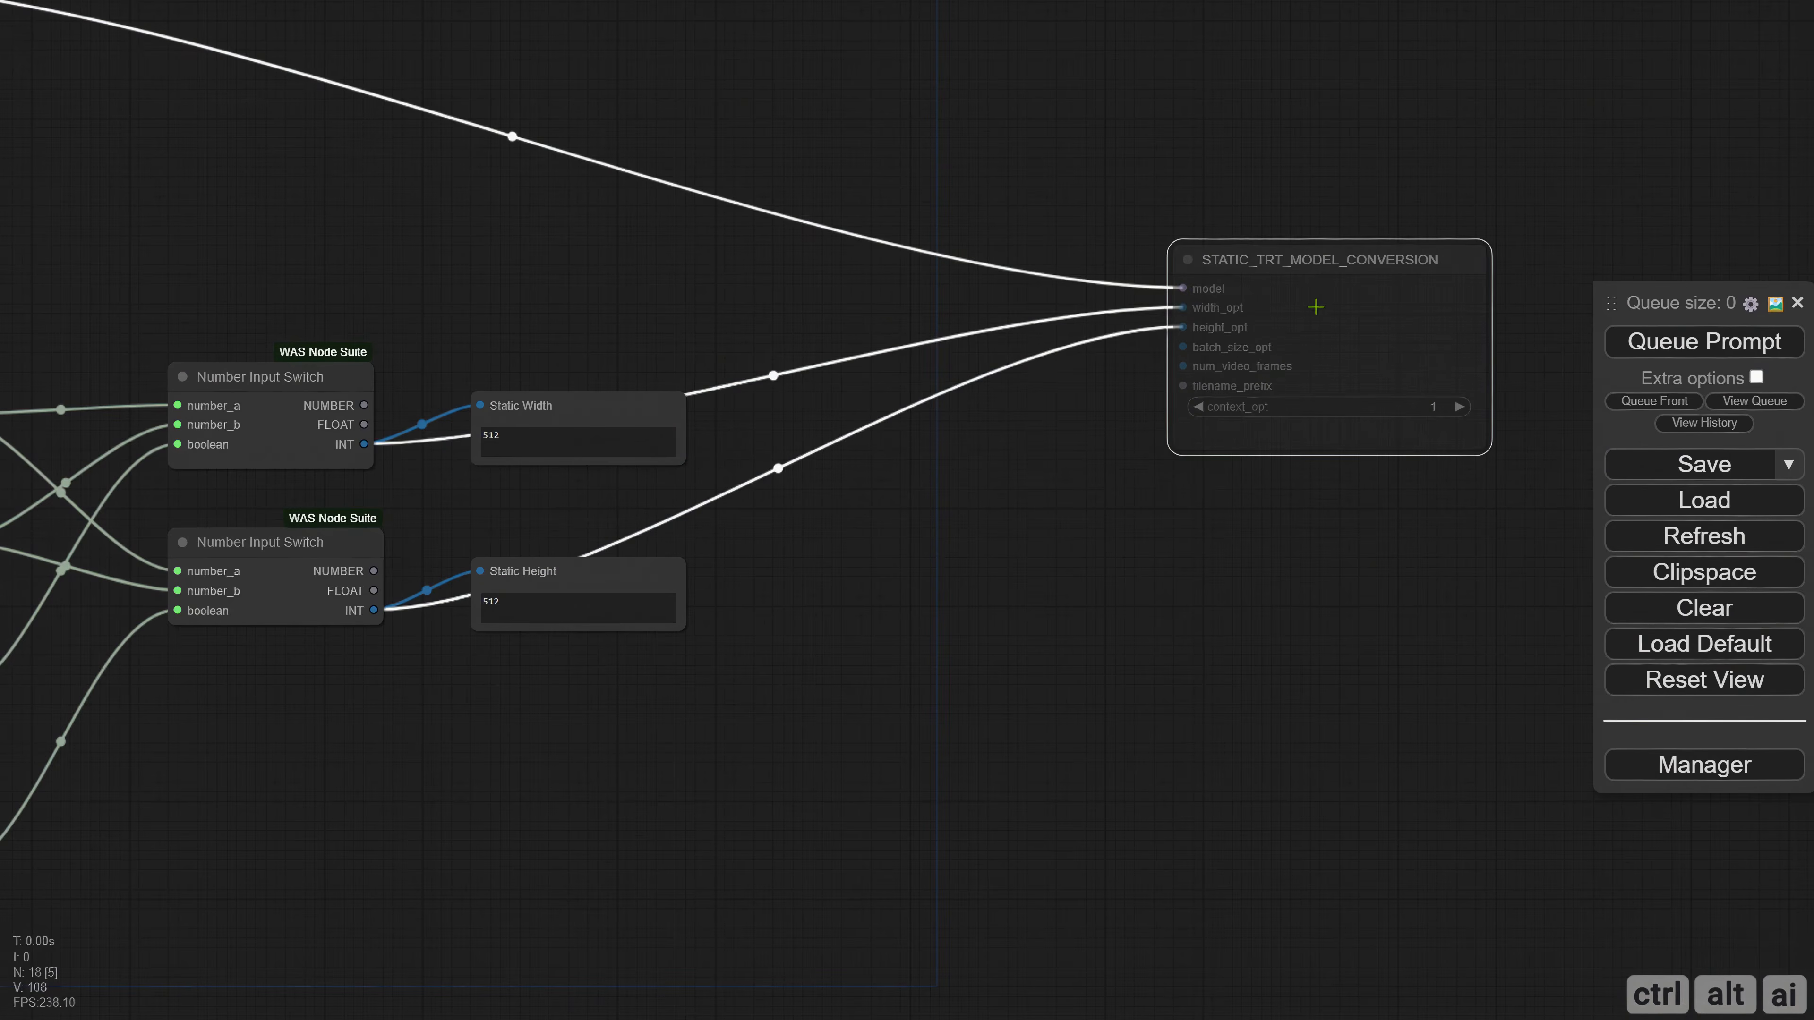
Create a group around the A, B, Any Switch, Number Input Switch, Static Width and Static Height nodes.
{"action": "left_click", "coordinate": [1078, 489]}
{"action": "scroll", "coordinate": [880, 490], "scroll_direction": "down", "scroll_amount": 3}
{"action": "left_click_drag", "start_coordinate": [943, 623], "coordinate": [1476, 577]}
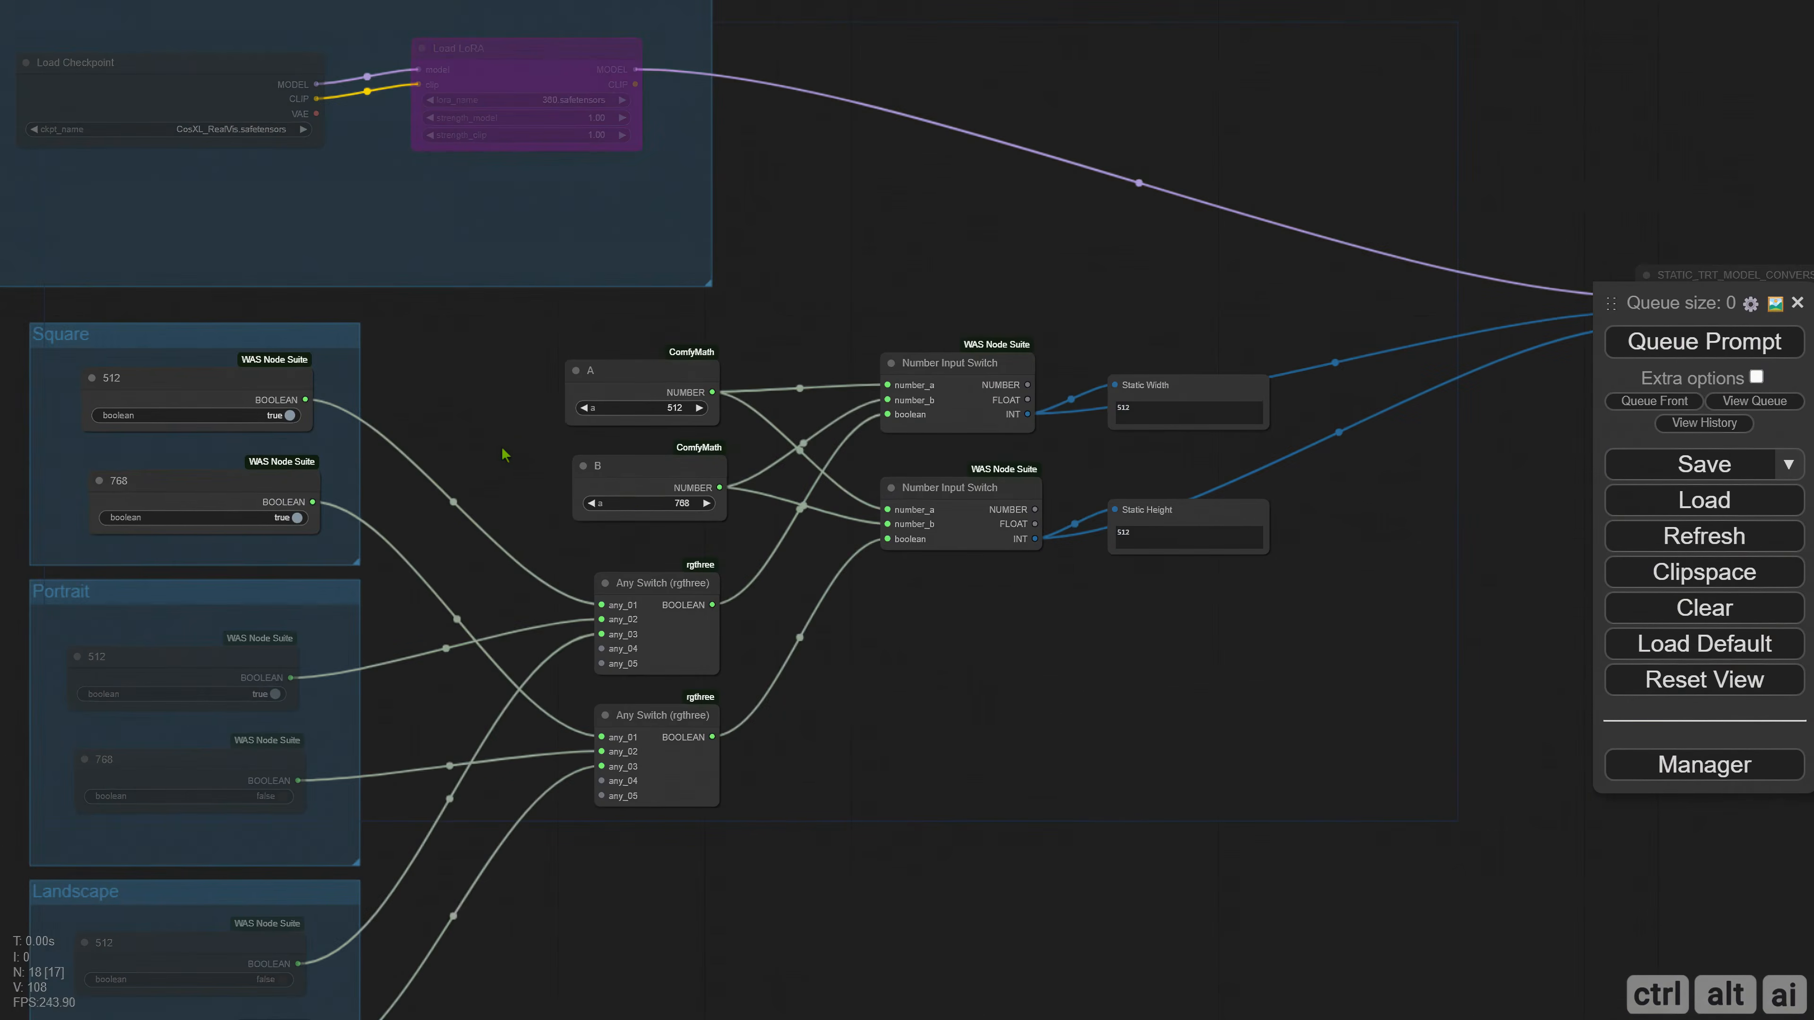
{"action": "left_click_drag", "start_coordinate": [491, 347], "coordinate": [1233, 819]}
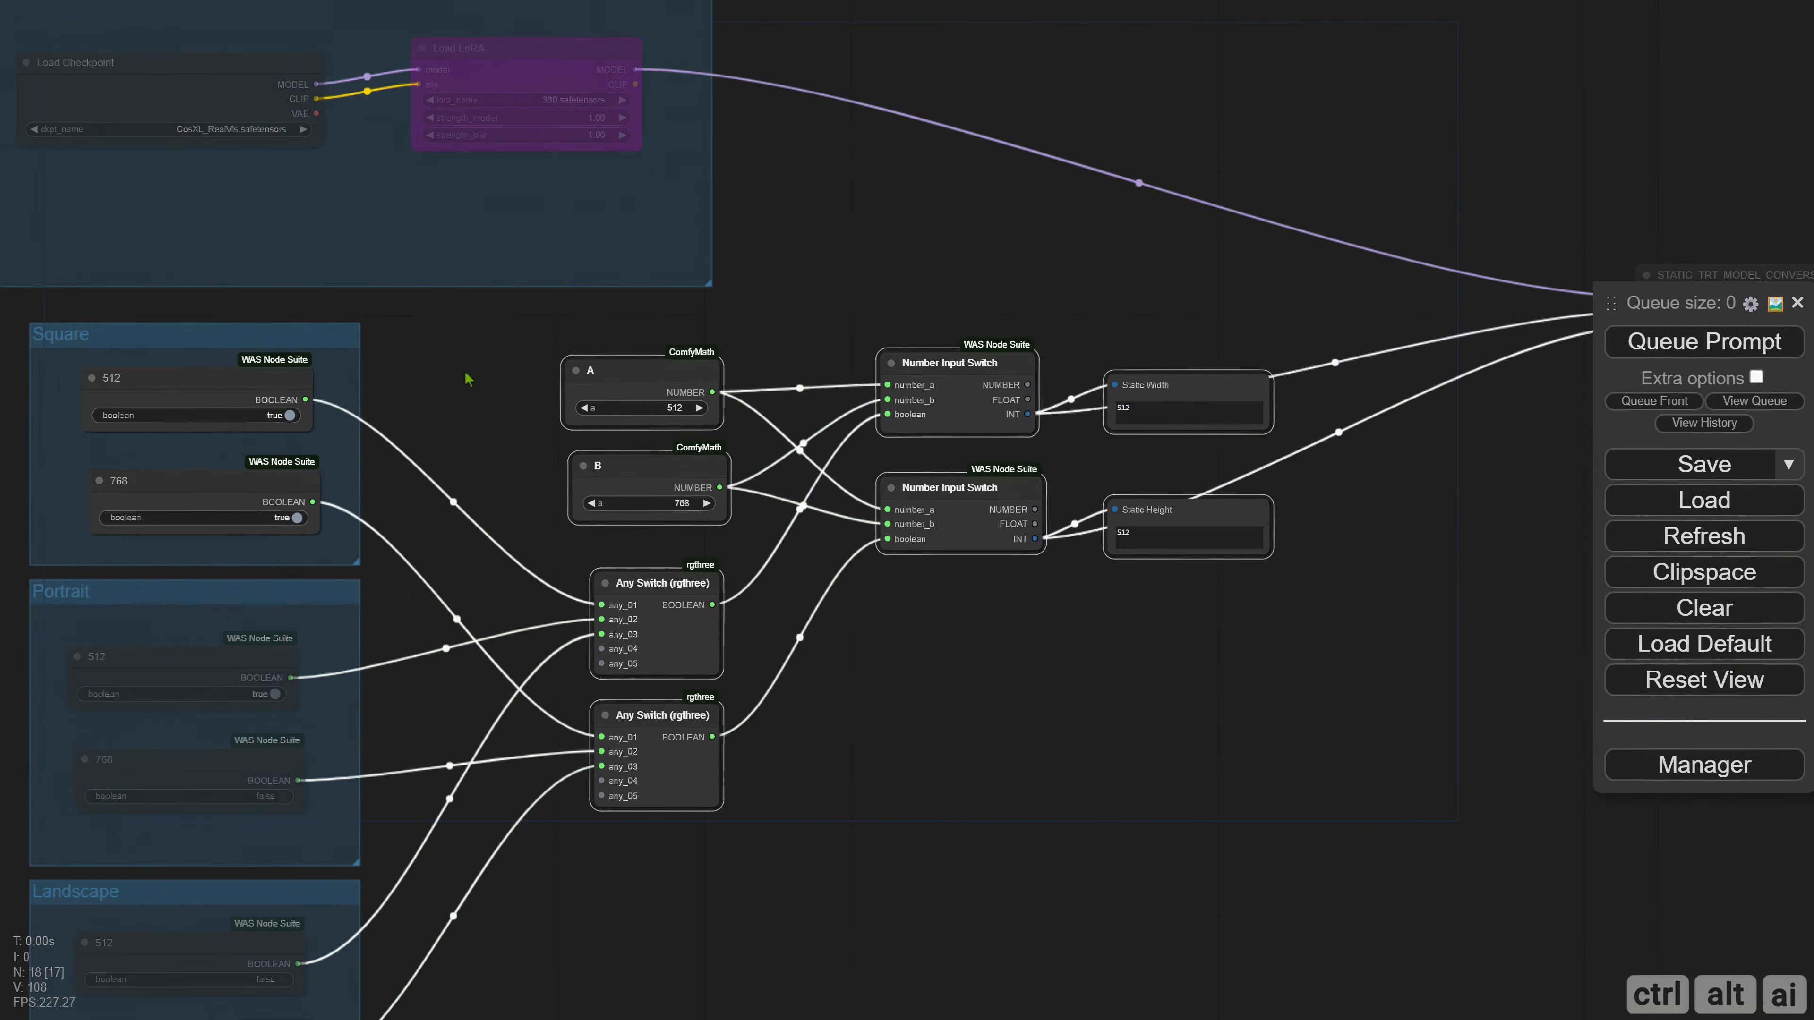
{"action": "right_click", "coordinate": [460, 369]}
{"action": "left_click", "coordinate": [569, 554]}
Place the new group beside the Square group, enlarge it, and shift its nodes away from the group's edges.
{"action": "left_click_drag", "start_coordinate": [610, 330], "coordinate": [425, 337]}
{"action": "left_click_drag", "start_coordinate": [1092, 819], "coordinate": [1199, 887]}
{"action": "left_click", "coordinate": [437, 343]}
{"action": "left_click_drag", "start_coordinate": [437, 351], "coordinate": [516, 415]}
Title the group around the number switches SD 1.5.
{"action": "left_click", "coordinate": [434, 421]}
{"action": "right_click", "coordinate": [409, 383]}
{"action": "left_click", "coordinate": [503, 854]}
{"action": "left_click", "coordinate": [690, 880]}
{"action": "left_click_drag", "start_coordinate": [828, 874], "coordinate": [720, 869]}
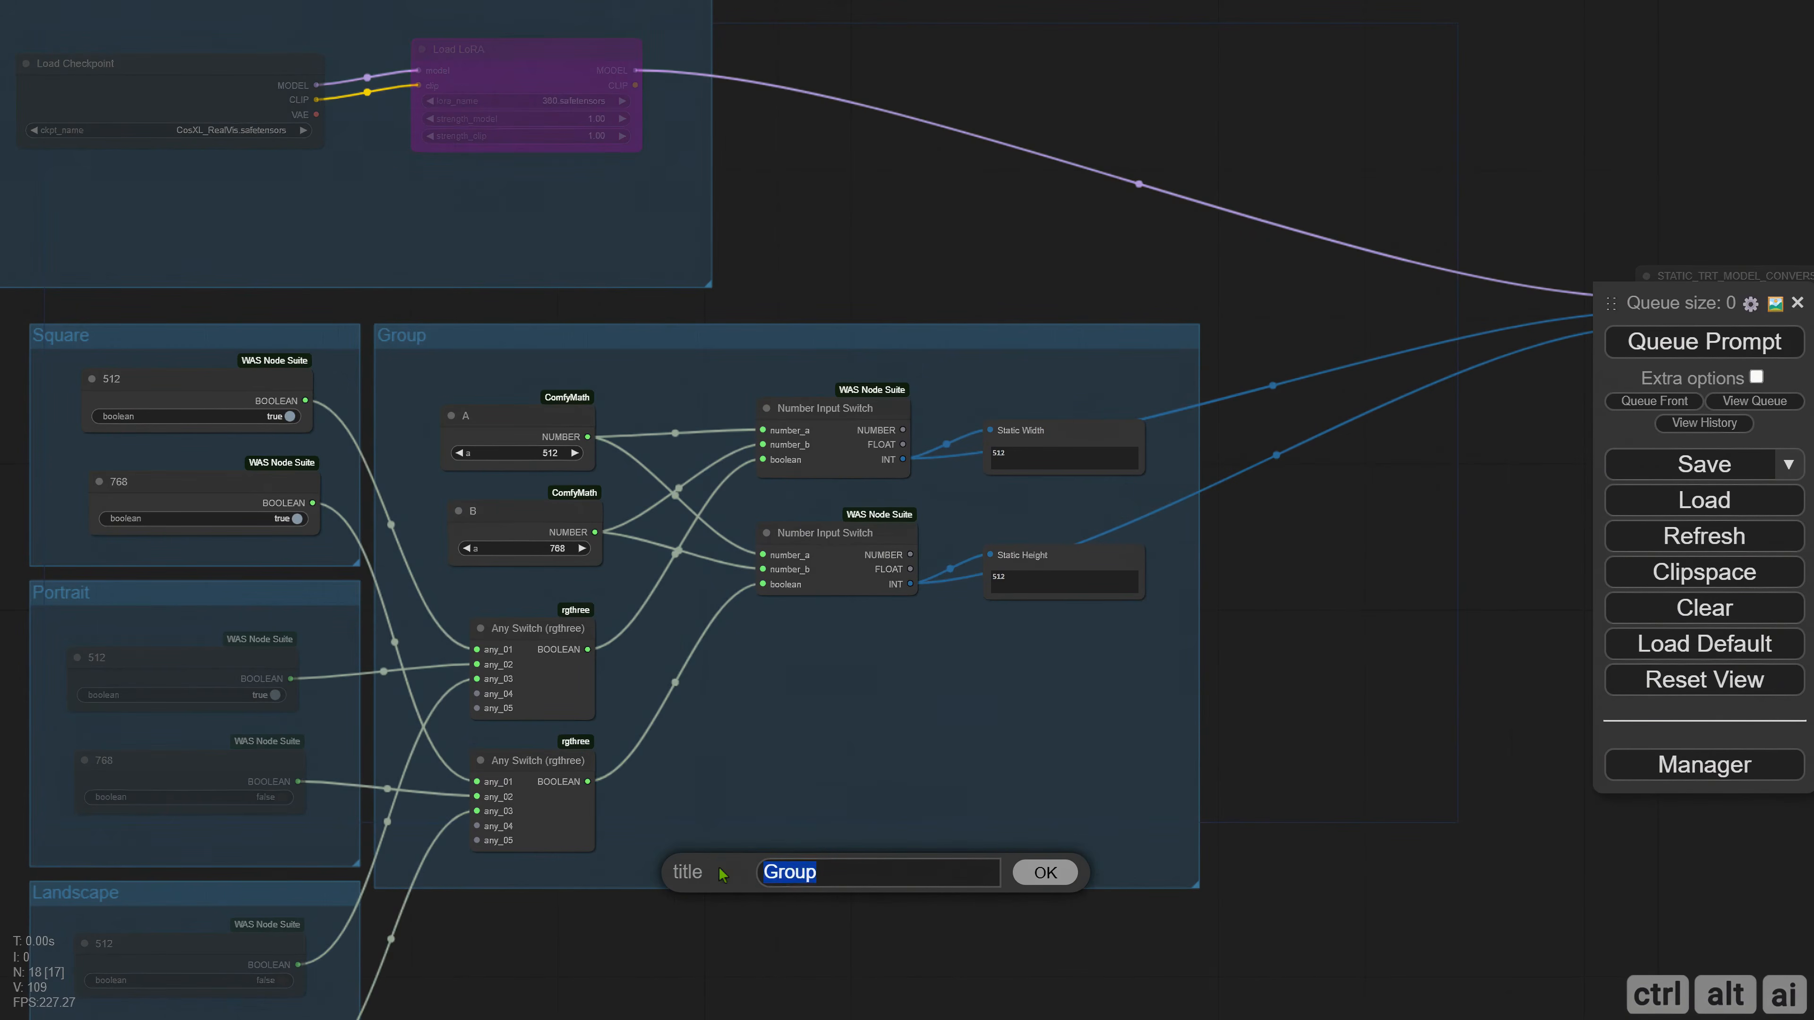
{"action": "type", "text": "SD 1.5"}
{"action": "key", "text": "Return"}
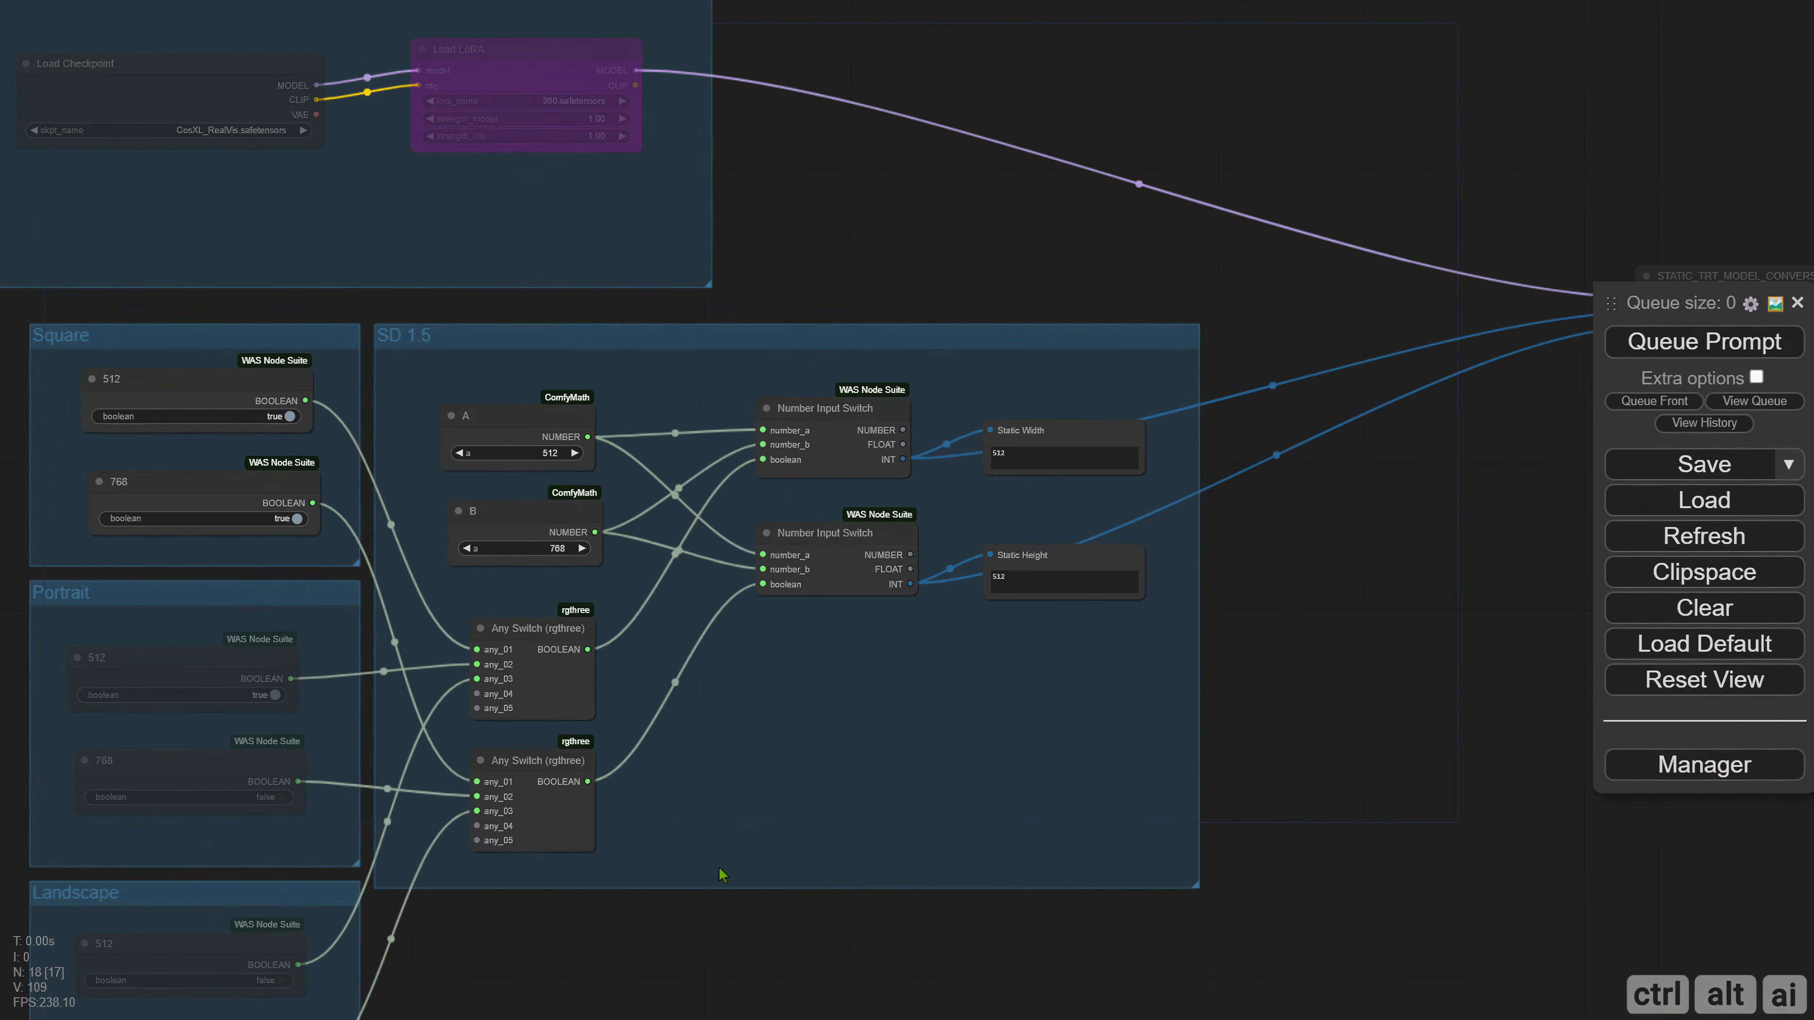
Add two Any Switch (rgthree) nodes outside the SD 1.5 group and connect the width and height INT outputs to their any_01 inputs.
{"action": "scroll", "coordinate": [618, 643], "scroll_direction": "down", "scroll_amount": 8}
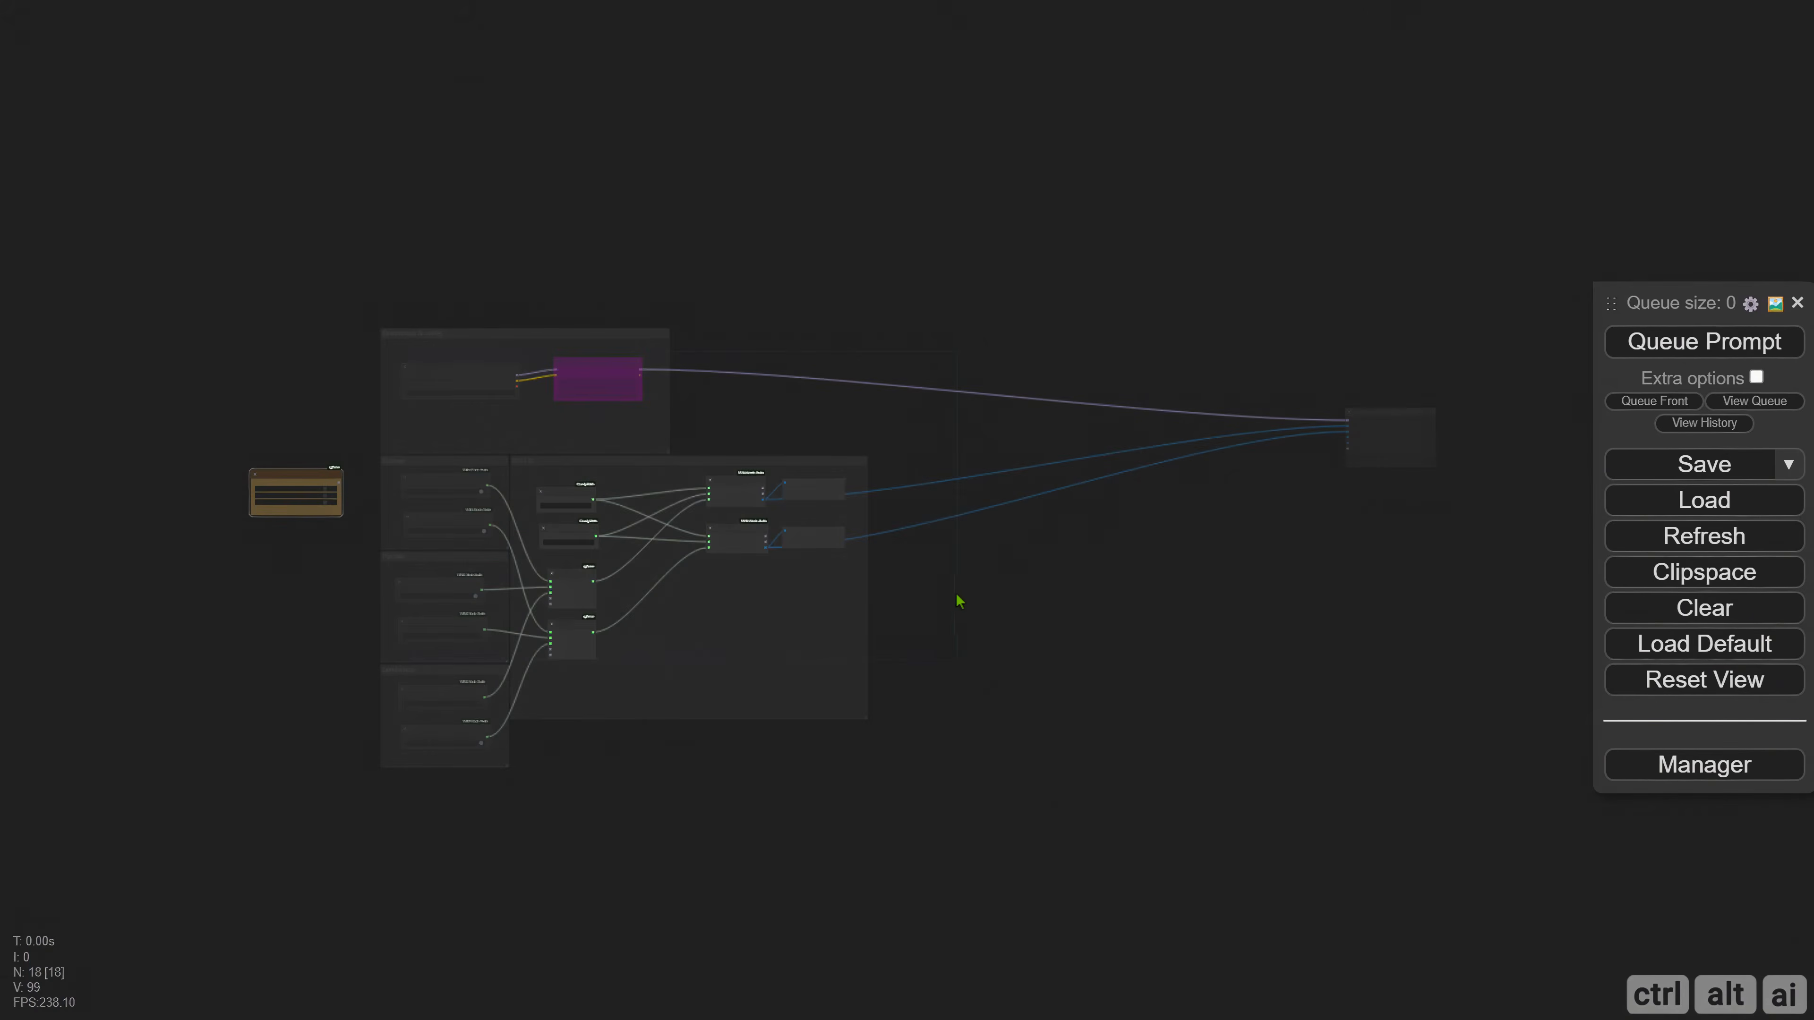
{"action": "left_click_drag", "start_coordinate": [960, 586], "coordinate": [1786, 372]}
{"action": "scroll", "coordinate": [868, 555], "scroll_direction": "up", "scroll_amount": 6}
{"action": "scroll", "coordinate": [825, 598], "scroll_direction": "down", "scroll_amount": 3}
{"action": "mouse_move", "coordinate": [369, 498]}
{"action": "left_mouse_down", "text": "alt"}
{"action": "mouse_move", "coordinate": [1417, 503]}
{"action": "mouse_move", "coordinate": [1423, 484]}
{"action": "left_mouse_up", "text": "alt"}
{"action": "left_click_drag", "start_coordinate": [1426, 637], "coordinate": [681, 796]}
{"action": "mouse_move", "coordinate": [706, 650]}
{"action": "left_mouse_down"}
{"action": "mouse_move", "coordinate": [755, 416]}
{"action": "mouse_move", "coordinate": [788, 401]}
{"action": "left_mouse_up"}
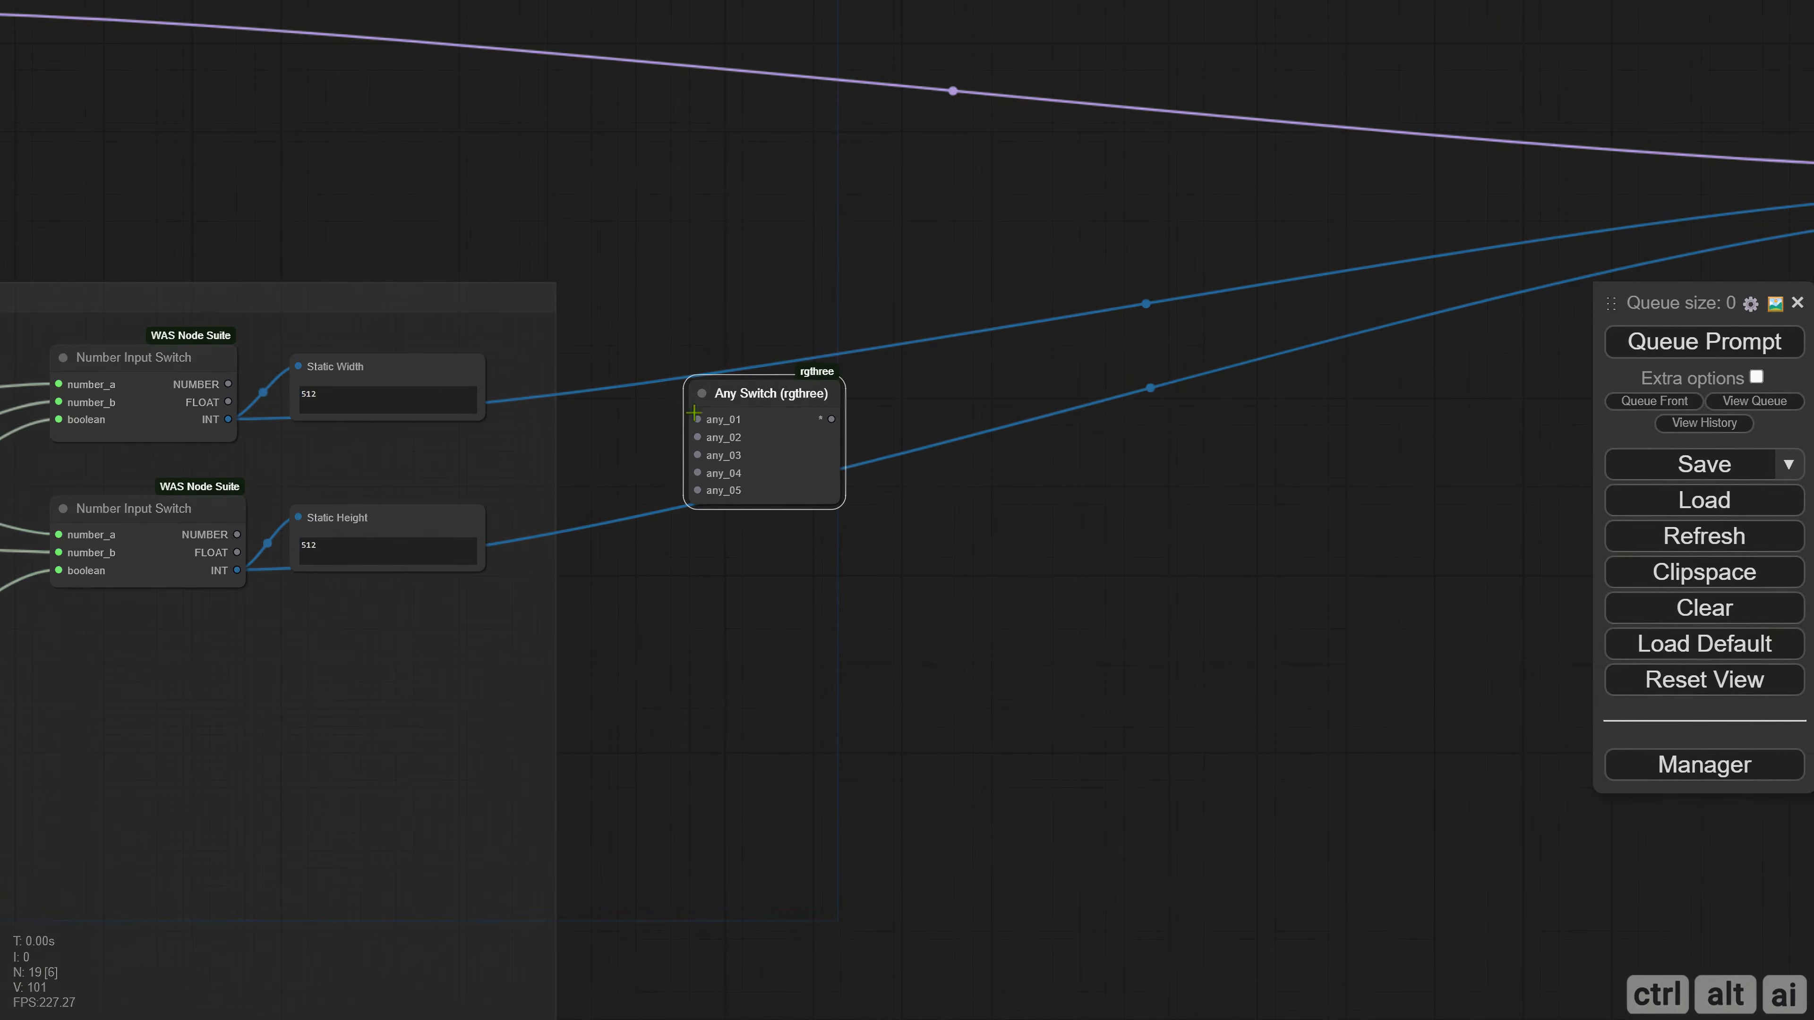
{"action": "left_click_drag", "start_coordinate": [228, 420], "coordinate": [780, 604]}
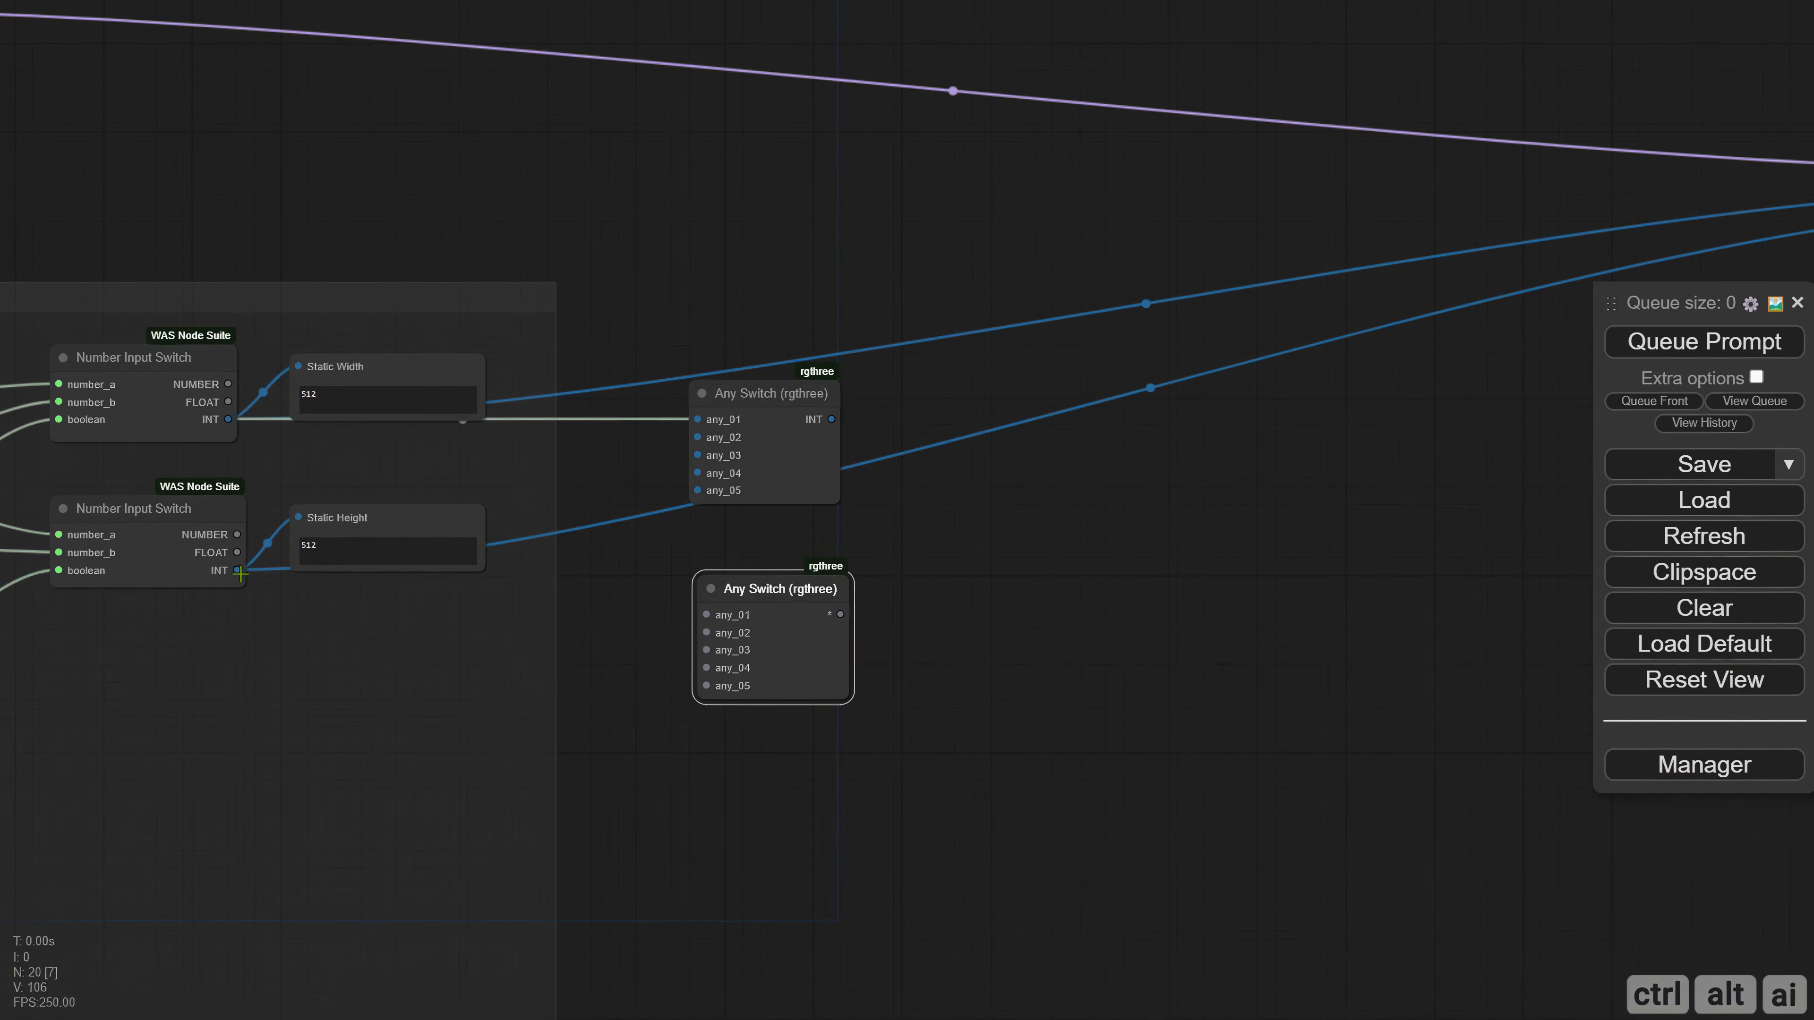
{"action": "left_click_drag", "start_coordinate": [240, 574], "coordinate": [707, 615]}
Move both new Any Switch nodes next to STATIC_TRT_MODEL_CONVERSION and connect their INT outputs to width_opt and height_opt.
{"action": "left_click_drag", "start_coordinate": [1045, 555], "coordinate": [487, 590]}
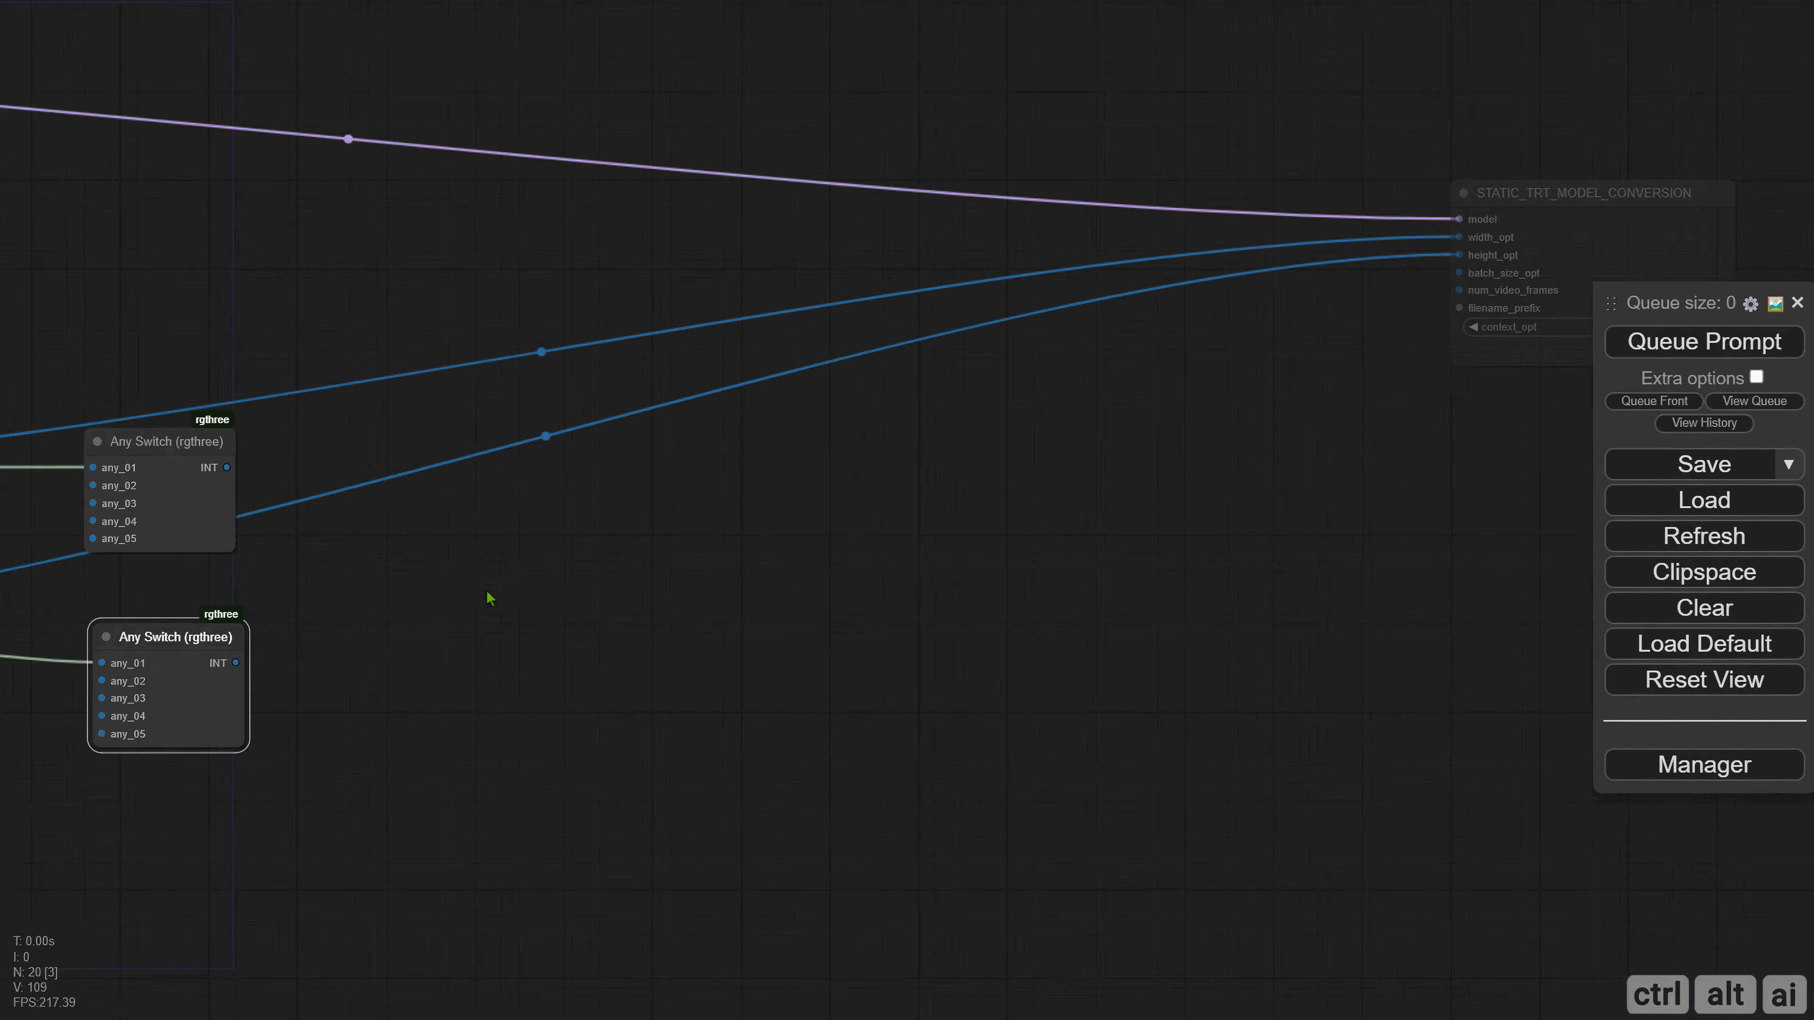
{"action": "left_click_drag", "start_coordinate": [142, 496], "coordinate": [1093, 293]}
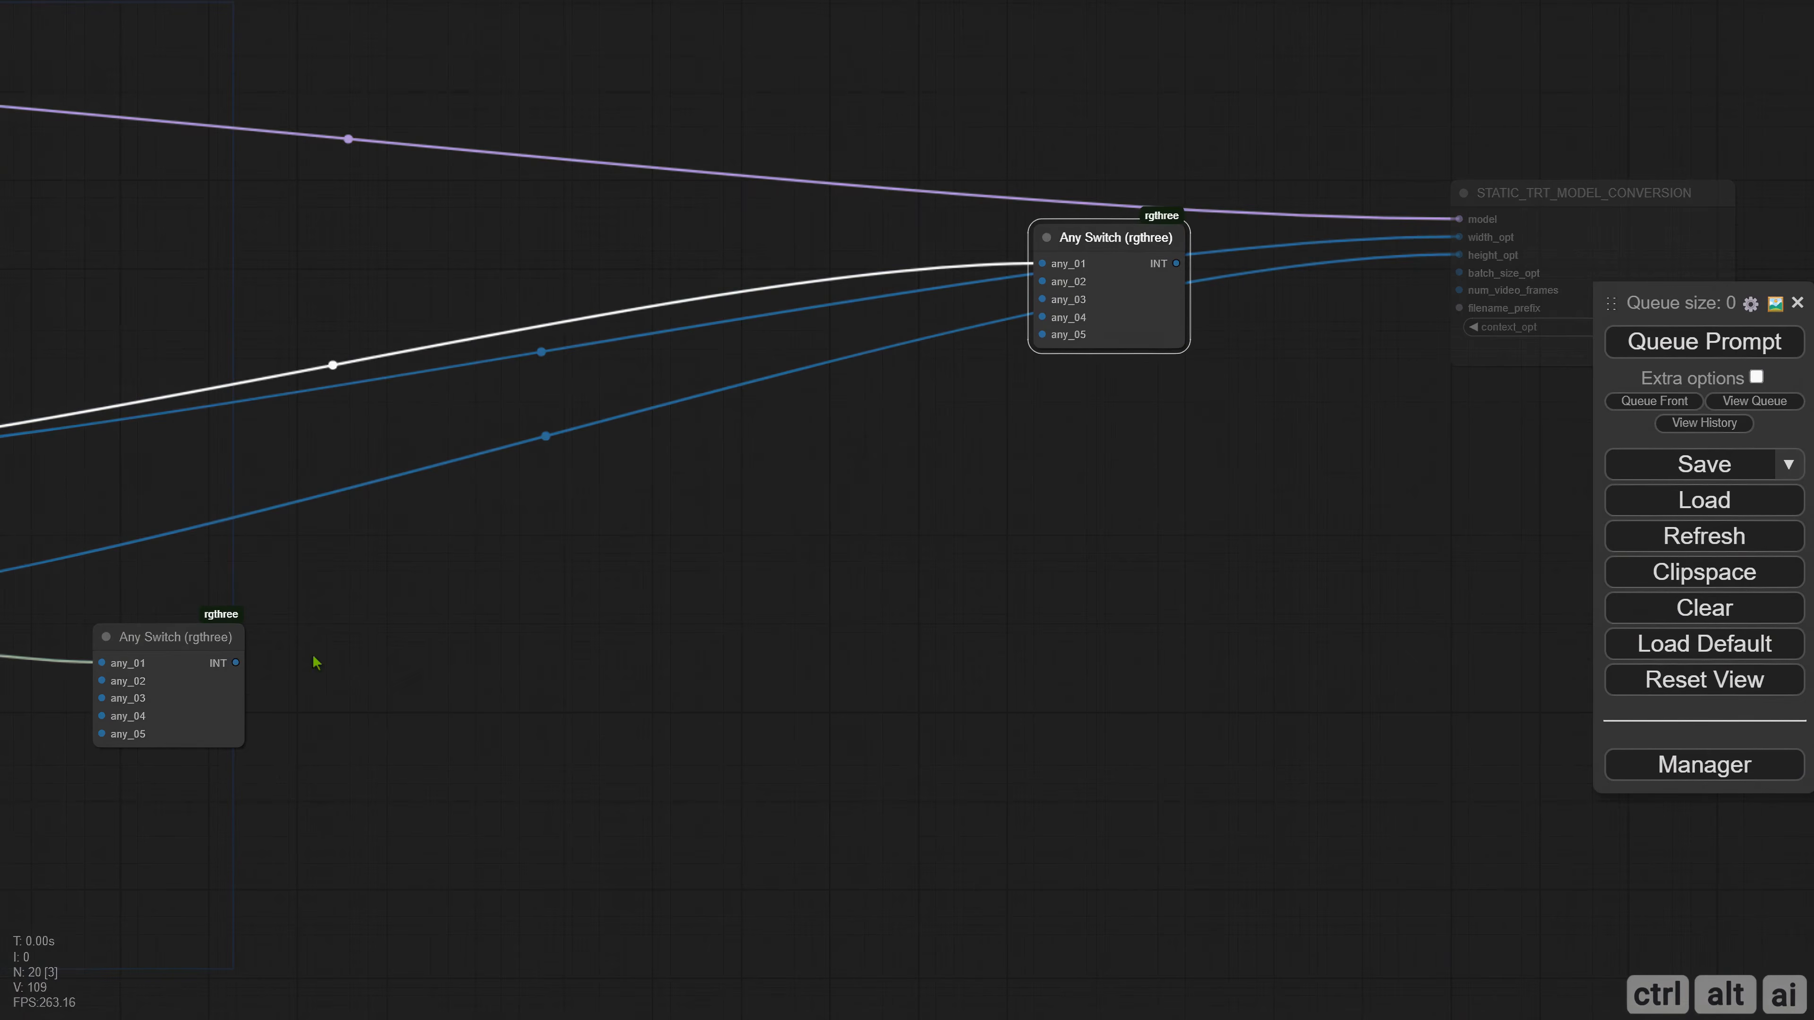
{"action": "left_click_drag", "start_coordinate": [238, 654], "coordinate": [1194, 429]}
{"action": "left_click_drag", "start_coordinate": [1217, 319], "coordinate": [899, 323]}
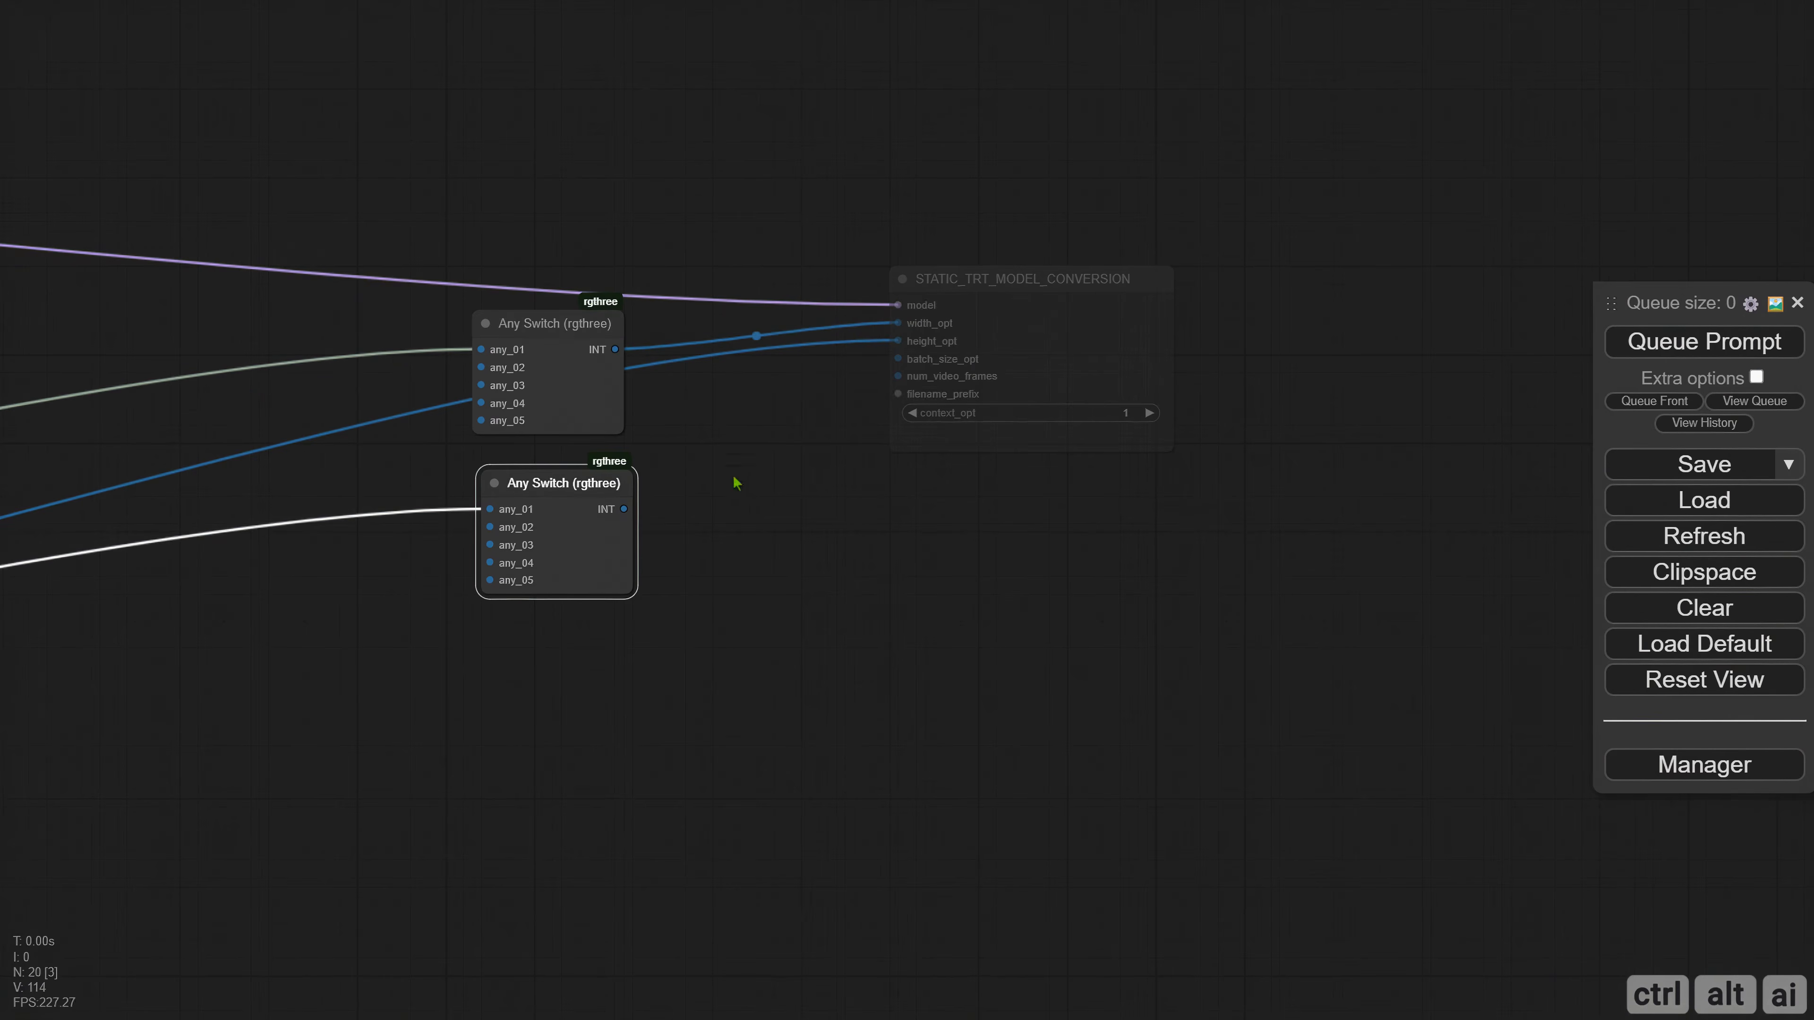
{"action": "left_click_drag", "start_coordinate": [626, 509], "coordinate": [899, 341]}
Add a ComfyMath SDXLResolution node between the SD 1.5 group and the Any Switch nodes, and convert its resolution widget to an input.
{"action": "left_click_drag", "start_coordinate": [766, 566], "coordinate": [1652, 530]}
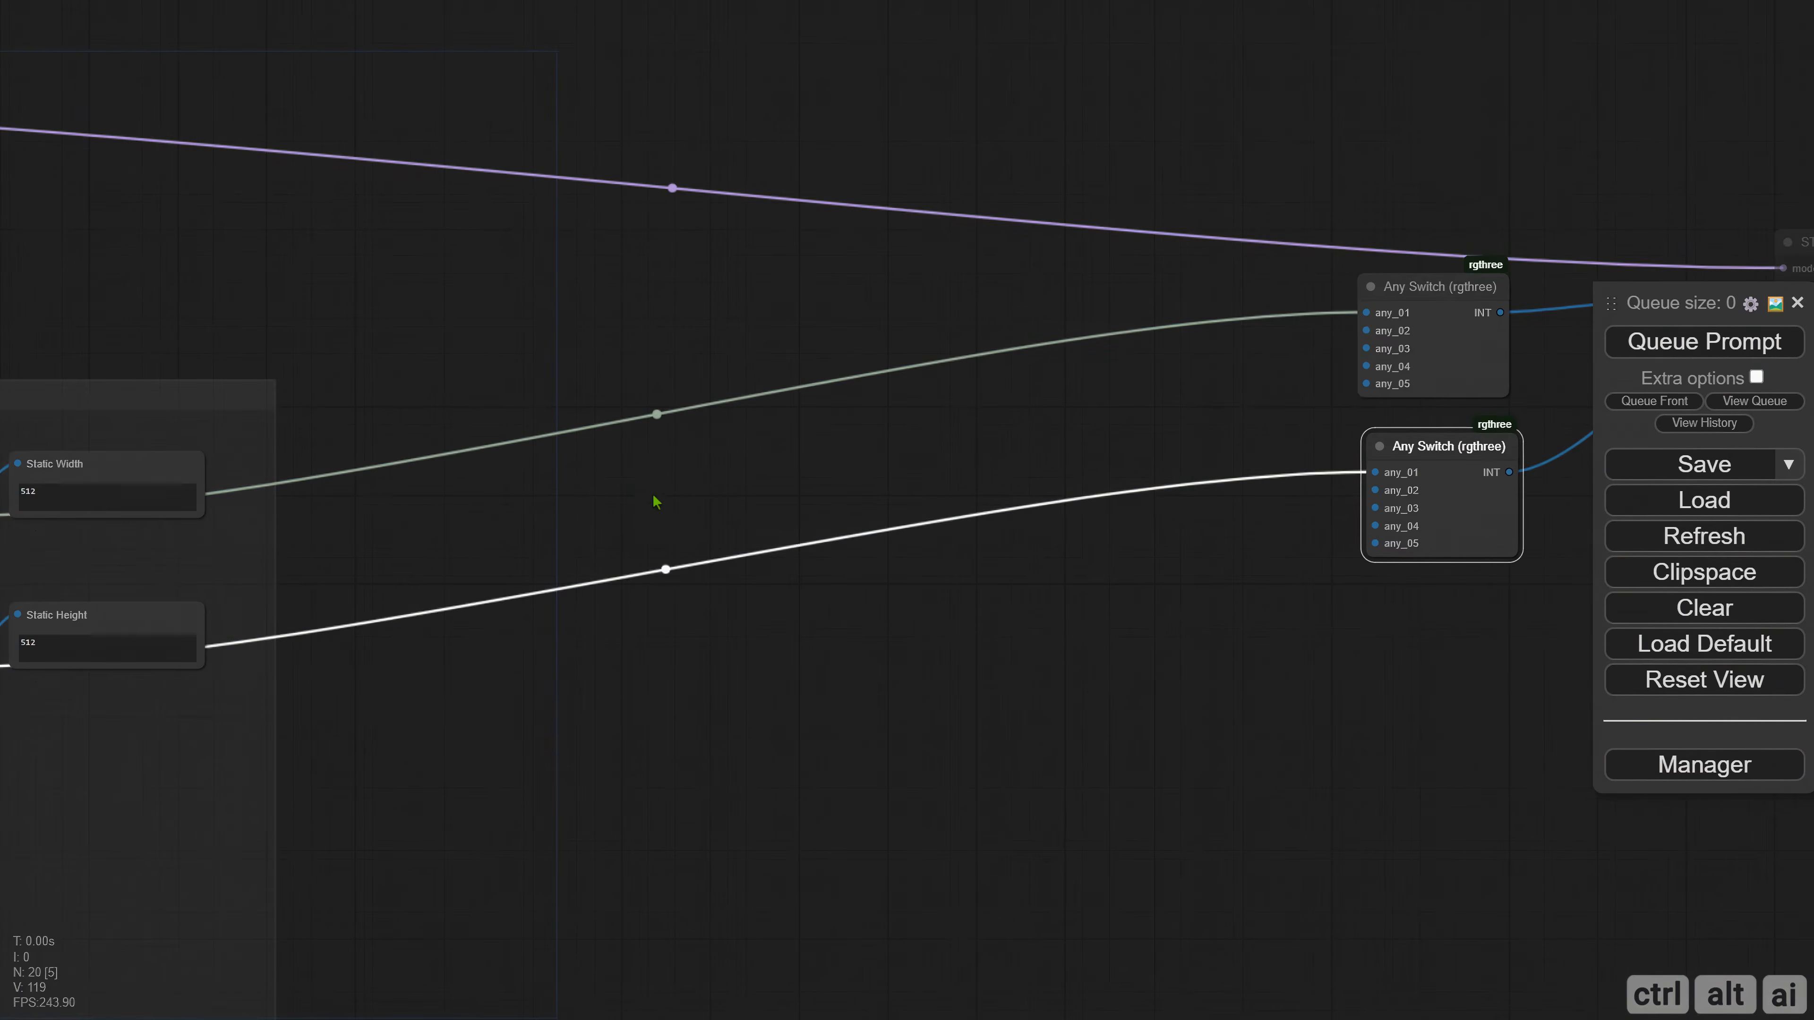
{"action": "double_click", "coordinate": [438, 506]}
{"action": "type", "text": "sdxl"}
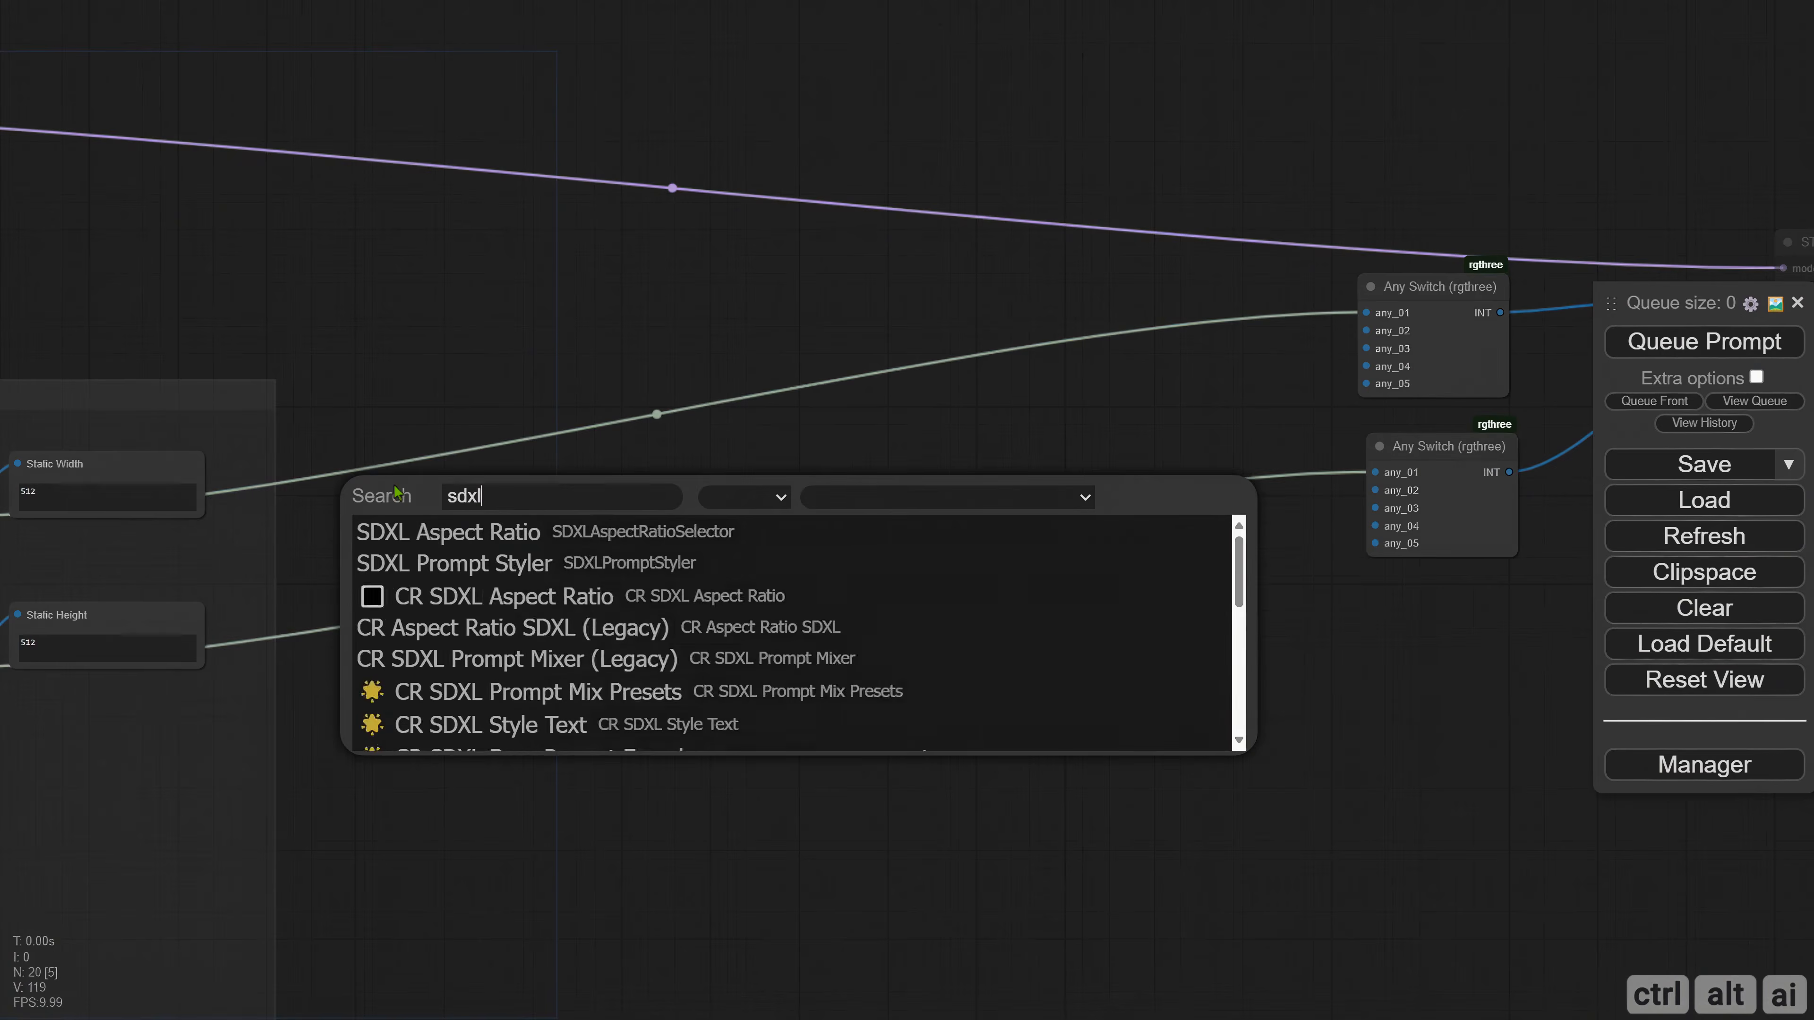
{"action": "left_click", "coordinate": [496, 626]}
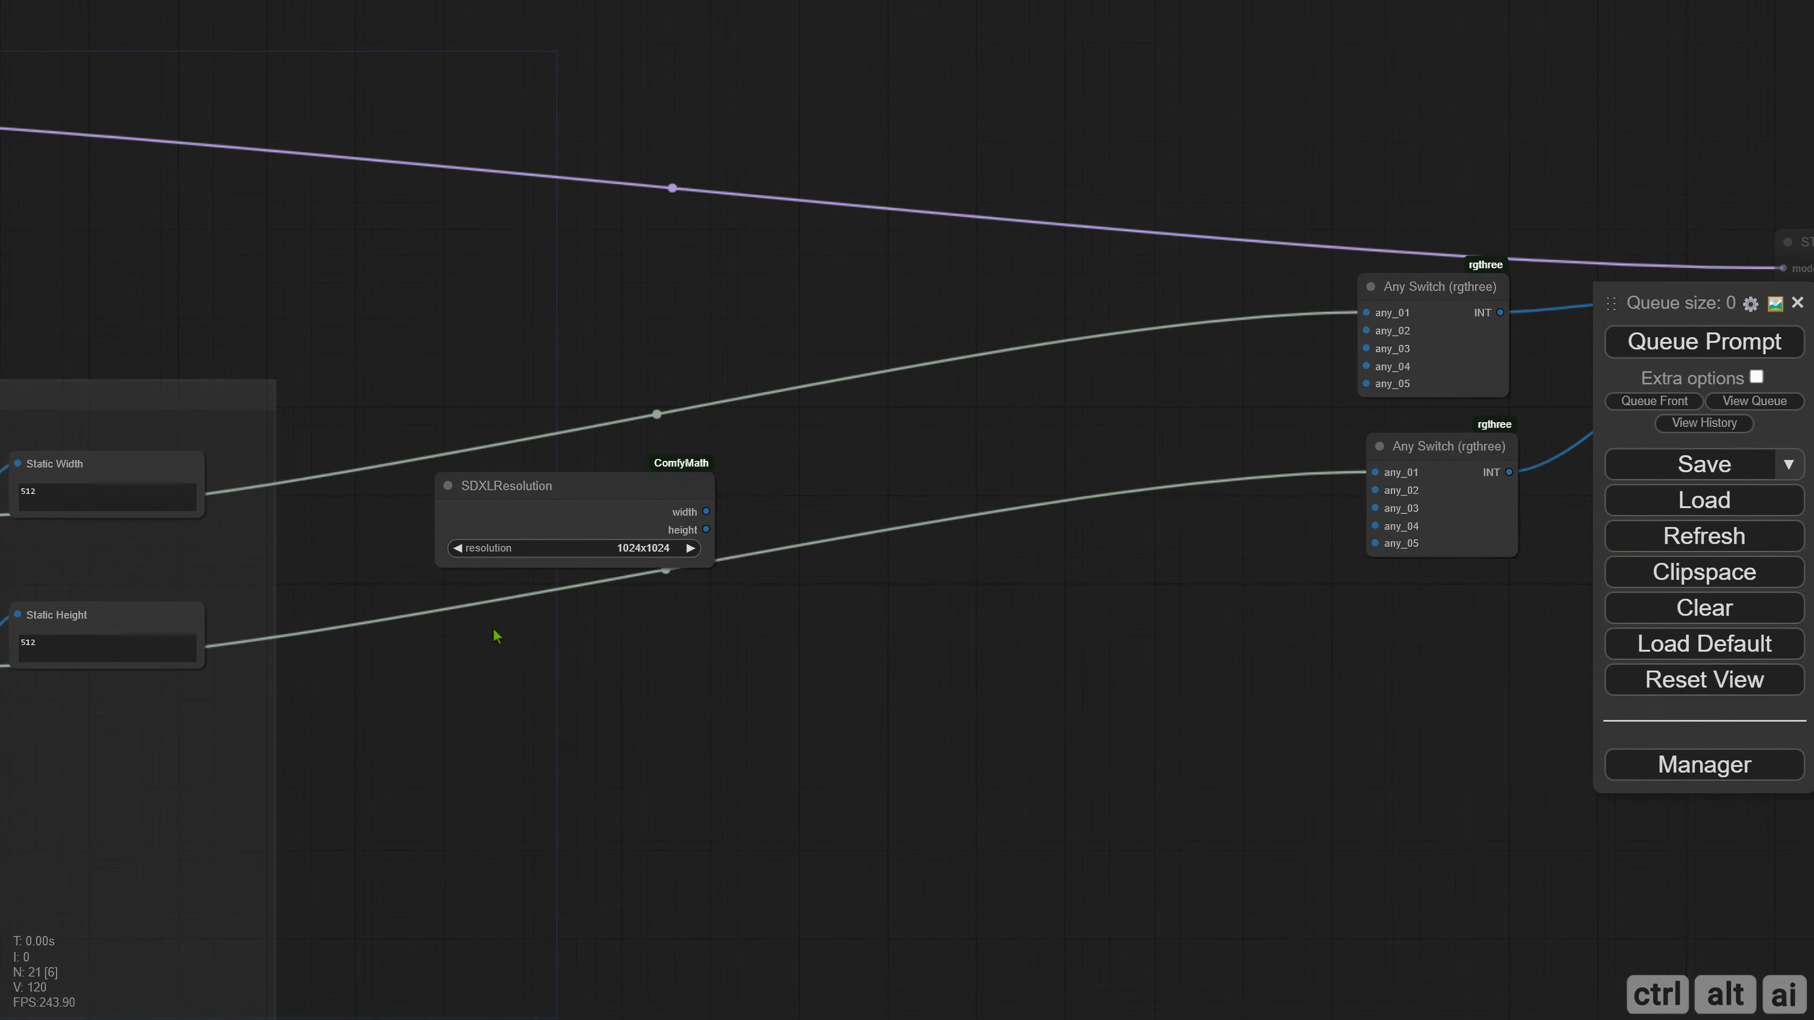
{"action": "right_click", "coordinate": [485, 518]}
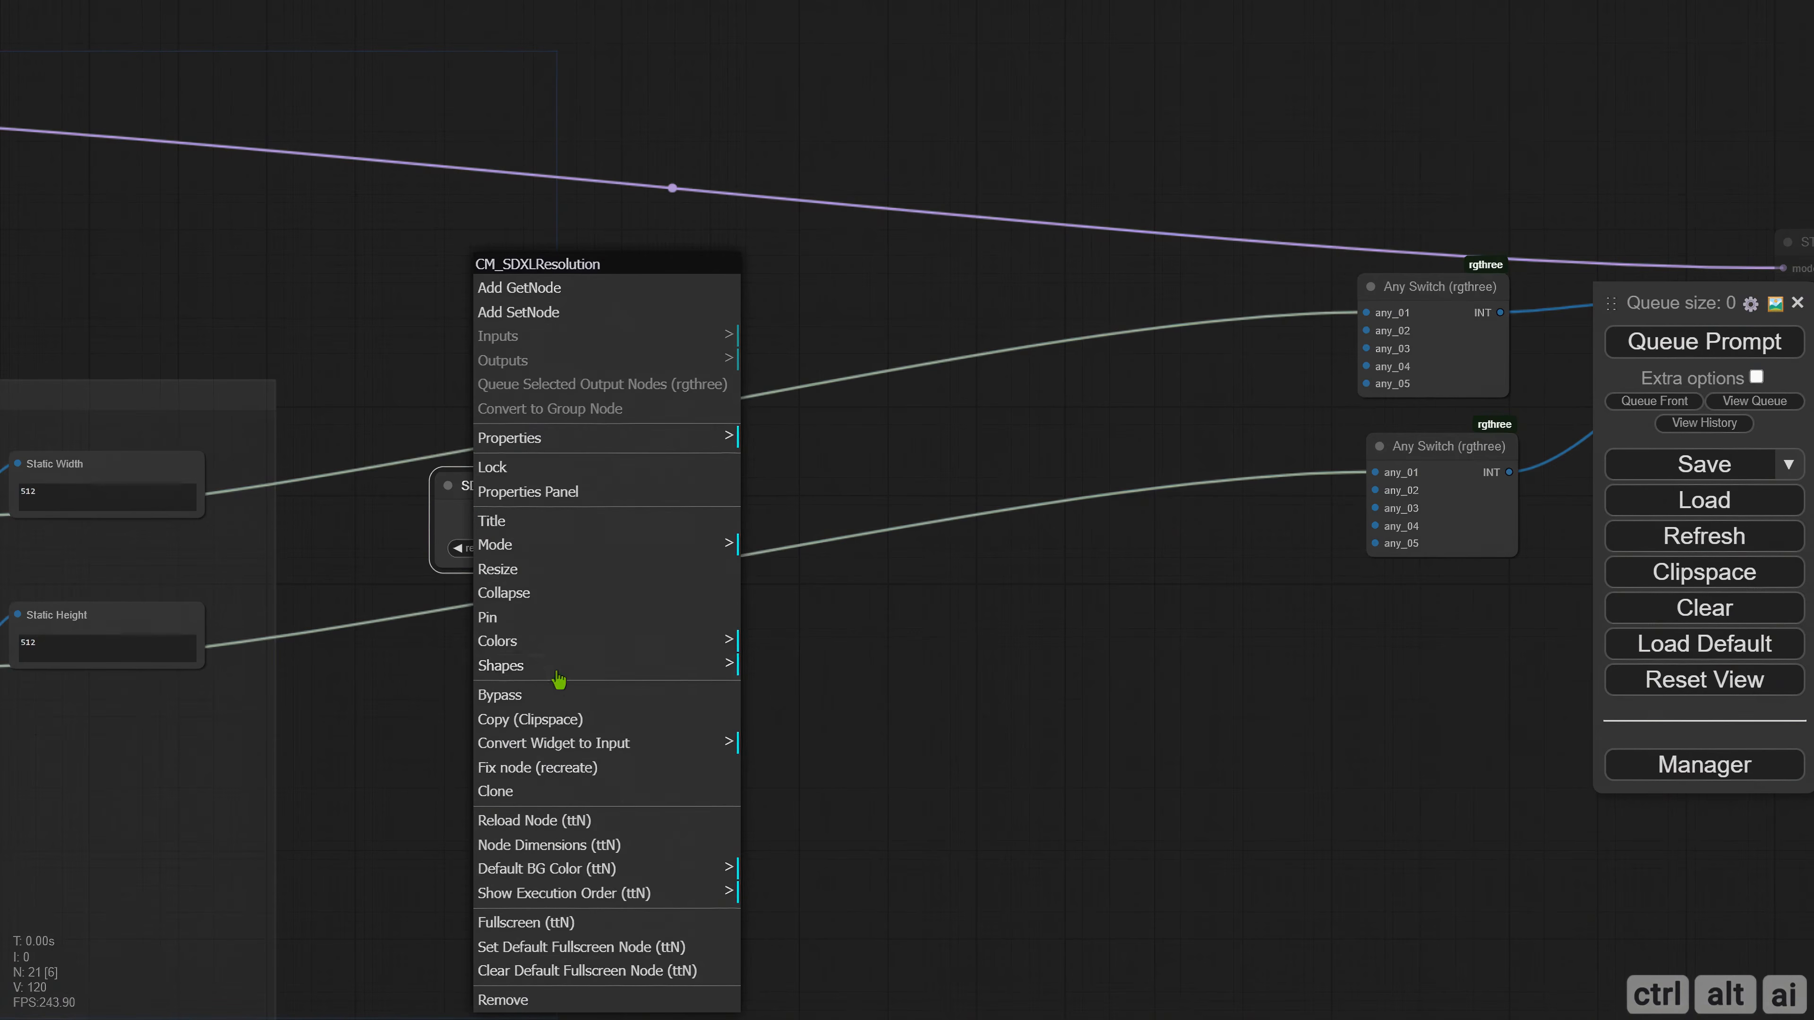
{"action": "left_click", "coordinate": [574, 754]}
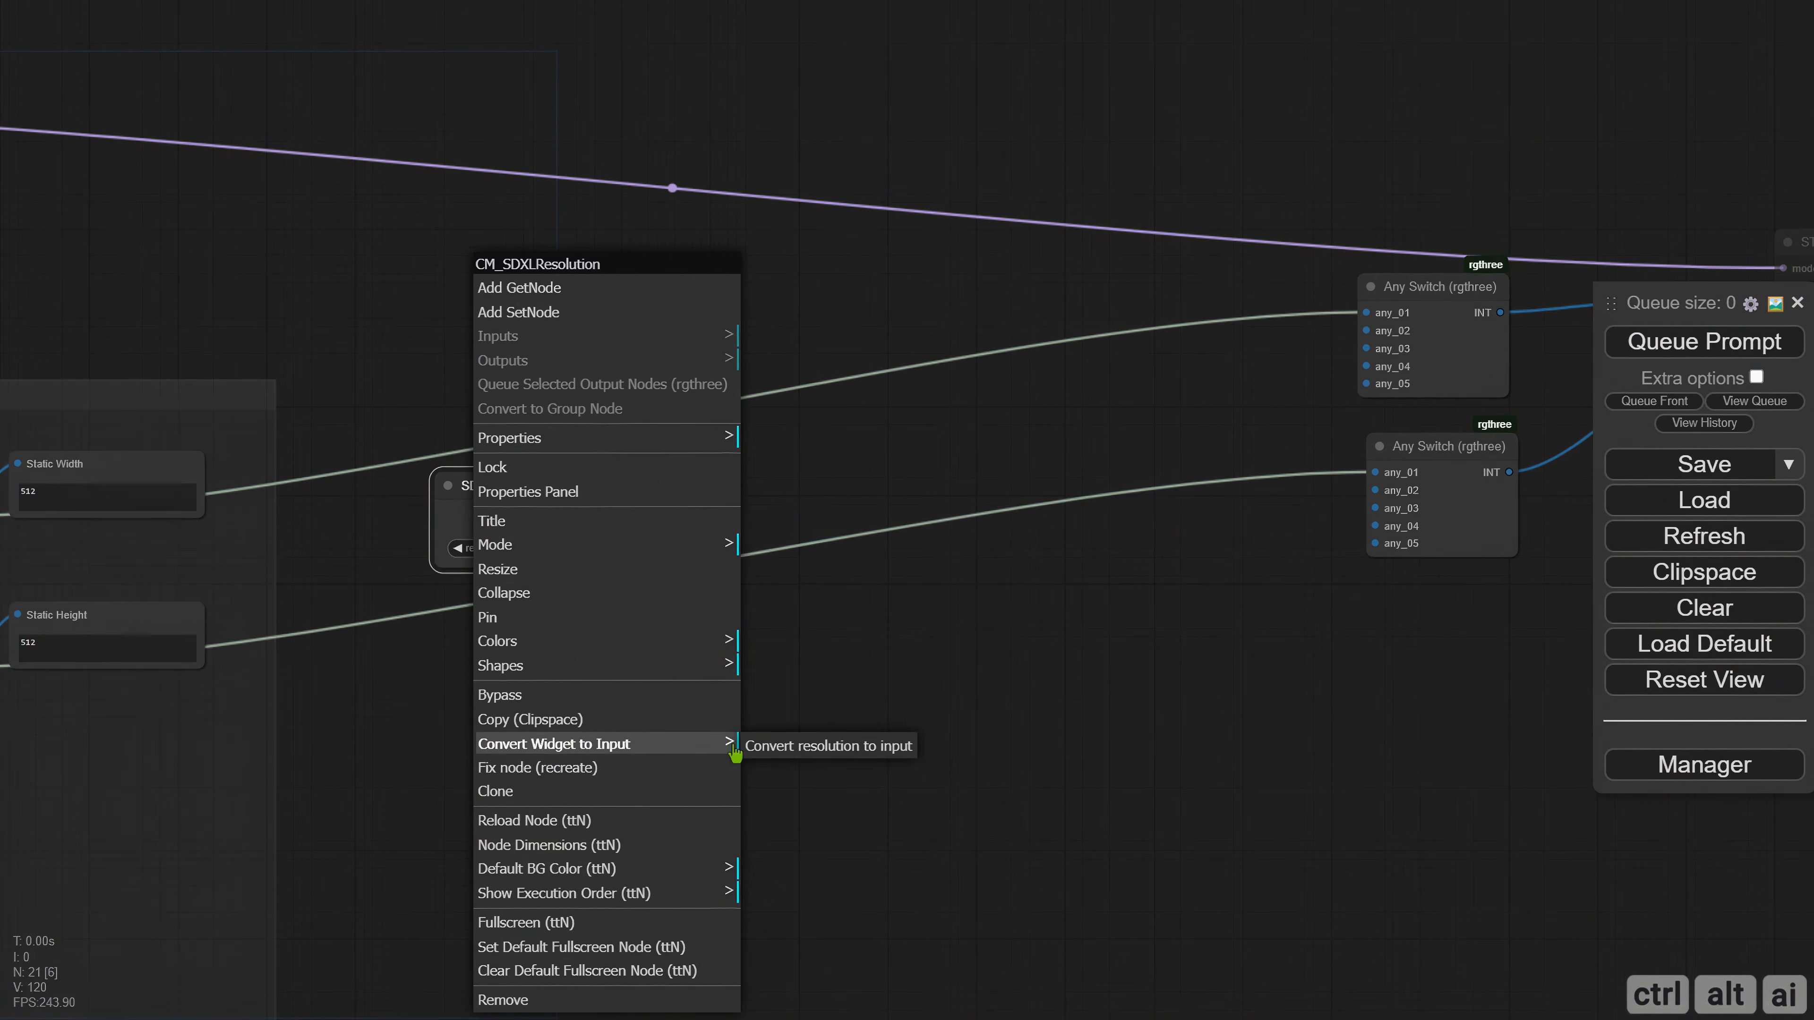
{"action": "left_click", "coordinate": [778, 757]}
Create a Primitive node feeding SDXLResolution's resolution input and place it above the SD 1.5 group.
{"action": "left_click_drag", "start_coordinate": [678, 706], "coordinate": [804, 743]}
{"action": "left_click_drag", "start_coordinate": [694, 565], "coordinate": [783, 526]}
{"action": "left_click_drag", "start_coordinate": [658, 511], "coordinate": [302, 232]}
{"action": "left_click", "coordinate": [328, 258]}
{"action": "scroll", "coordinate": [446, 325], "scroll_direction": "down", "scroll_amount": 1}
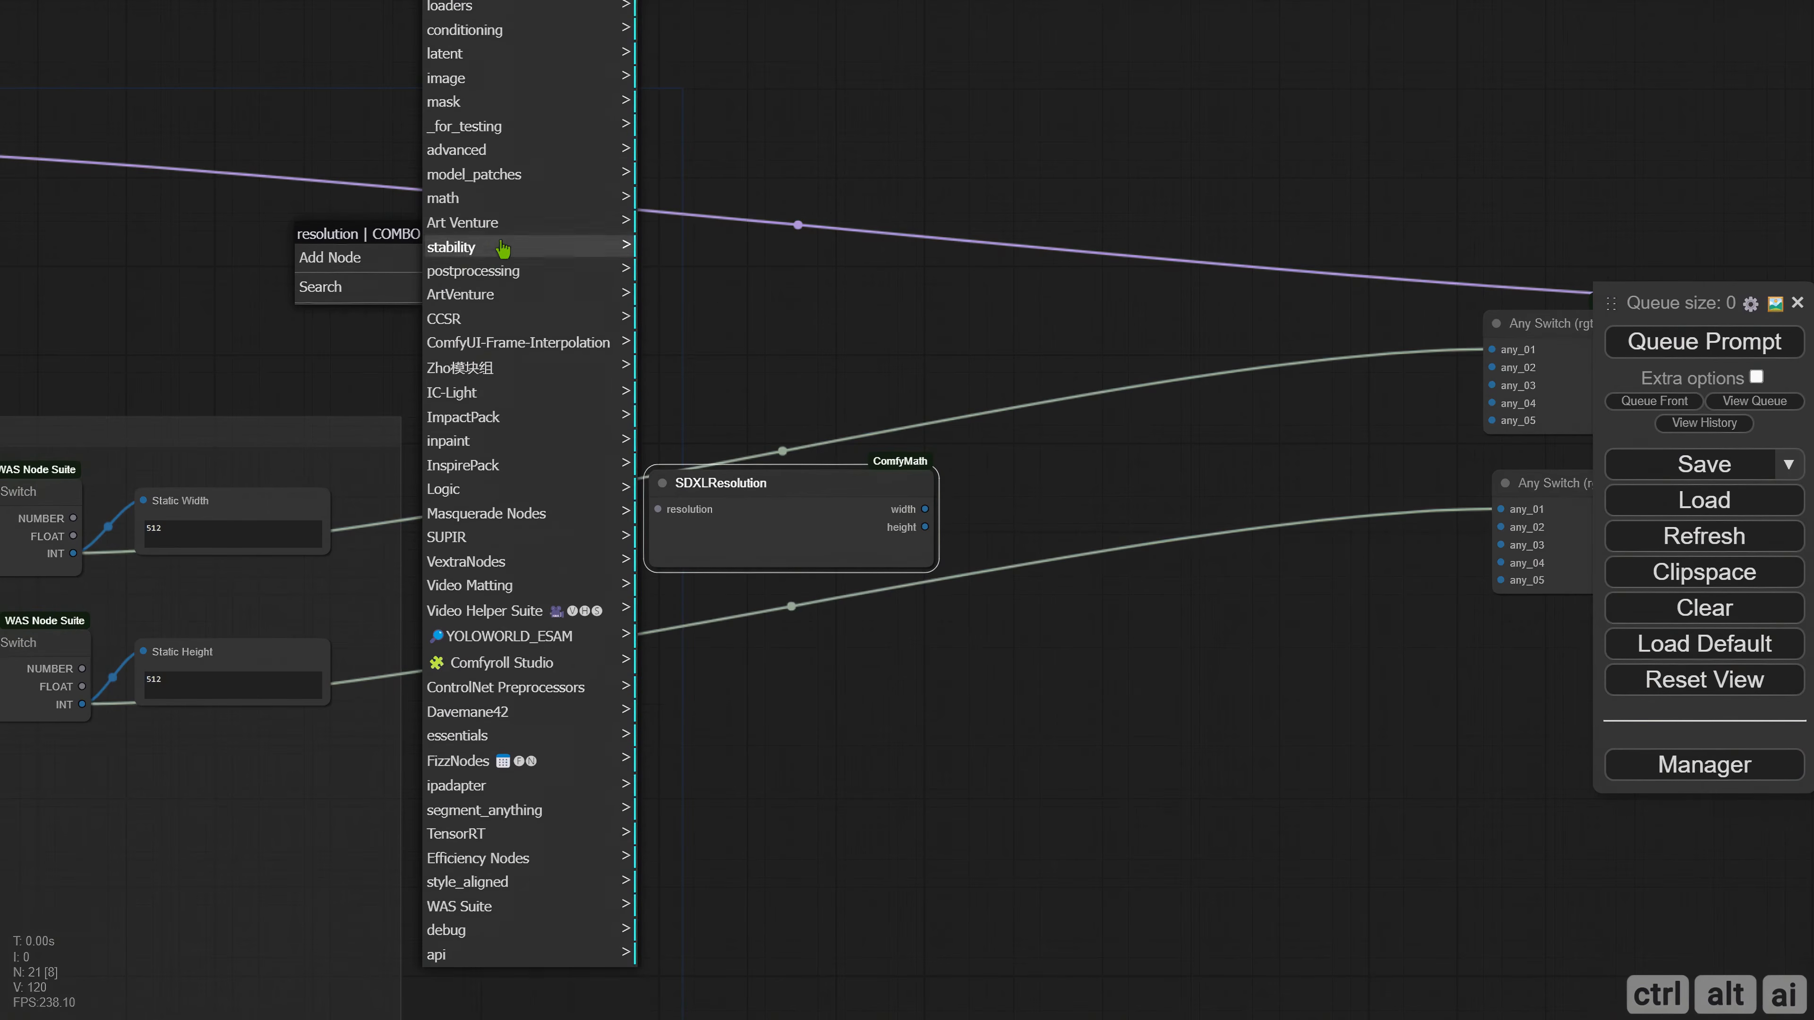
{"action": "scroll", "coordinate": [446, 325], "scroll_direction": "up", "scroll_amount": 4}
{"action": "left_click", "coordinate": [498, 91]}
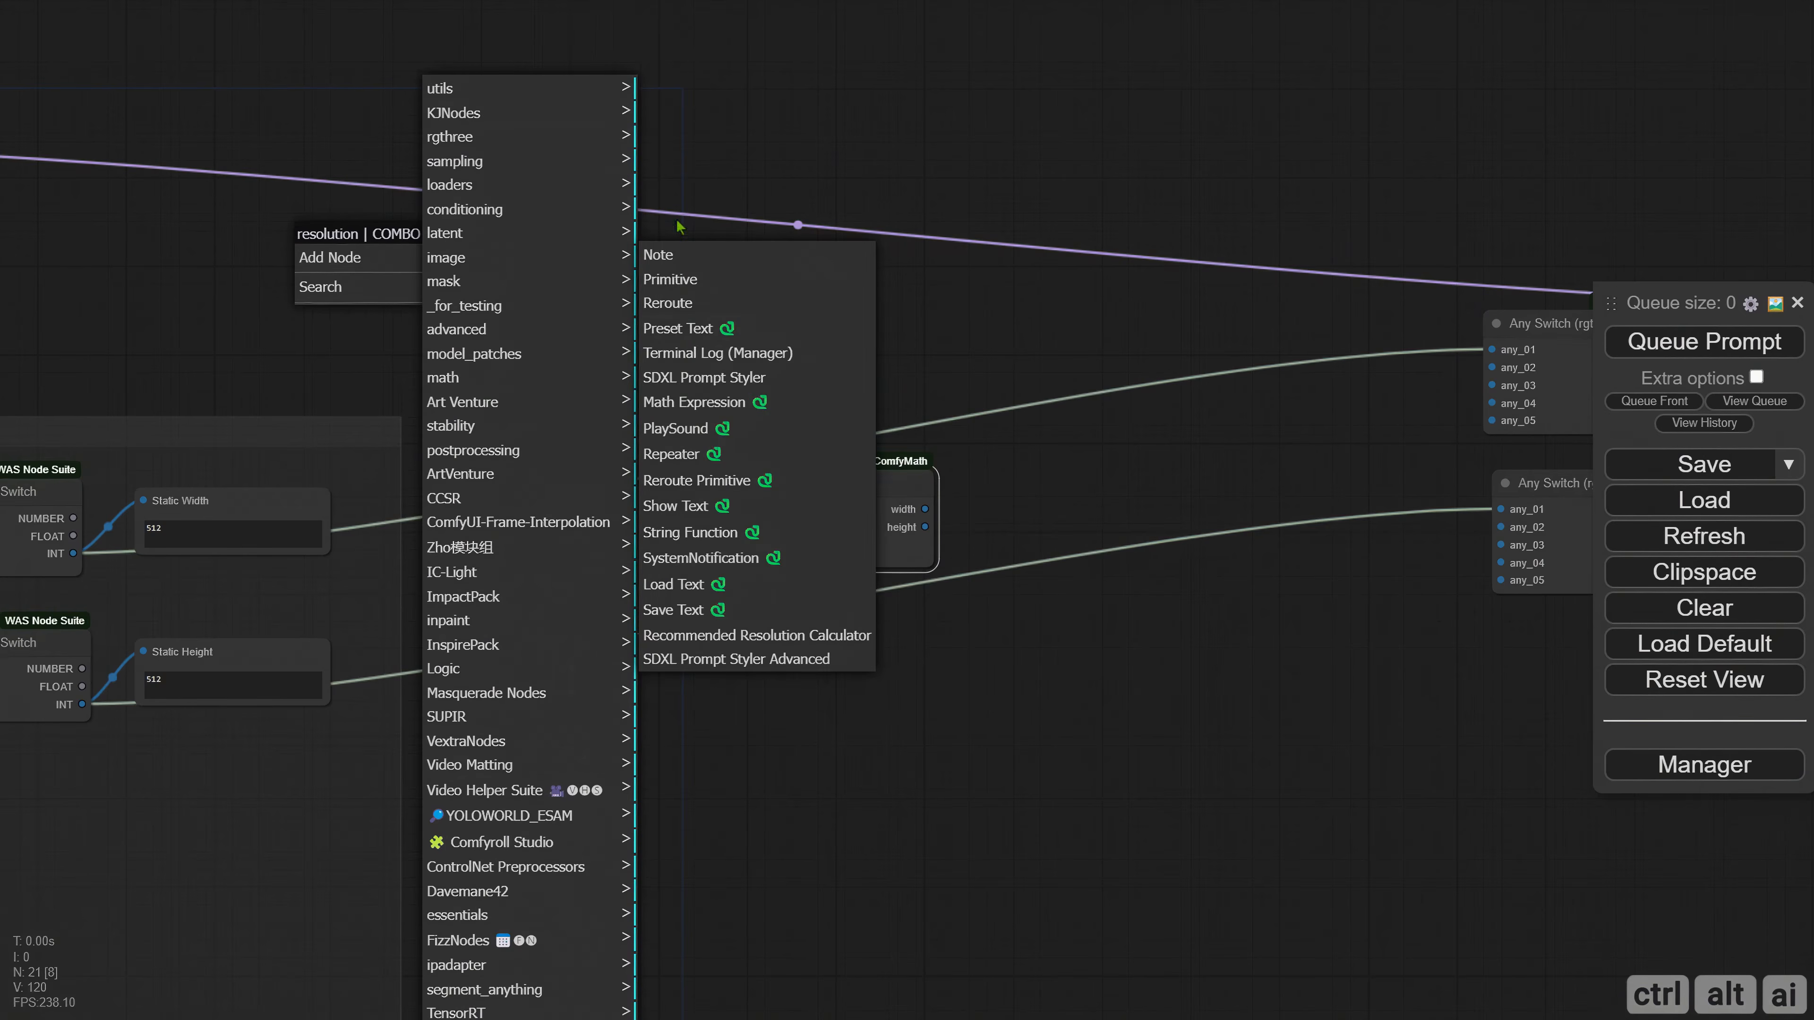
{"action": "left_click", "coordinate": [671, 280]}
{"action": "left_click_drag", "start_coordinate": [489, 355], "coordinate": [553, 354]}
{"action": "left_click_drag", "start_coordinate": [459, 251], "coordinate": [376, 241]}
Rename the Primitive node SDXL/SD3 Static Resolution.
{"action": "right_click", "coordinate": [237, 233]}
{"action": "left_click", "coordinate": [269, 360]}
{"action": "left_click", "coordinate": [433, 353]}
{"action": "key", "text": "ctrl+a"}
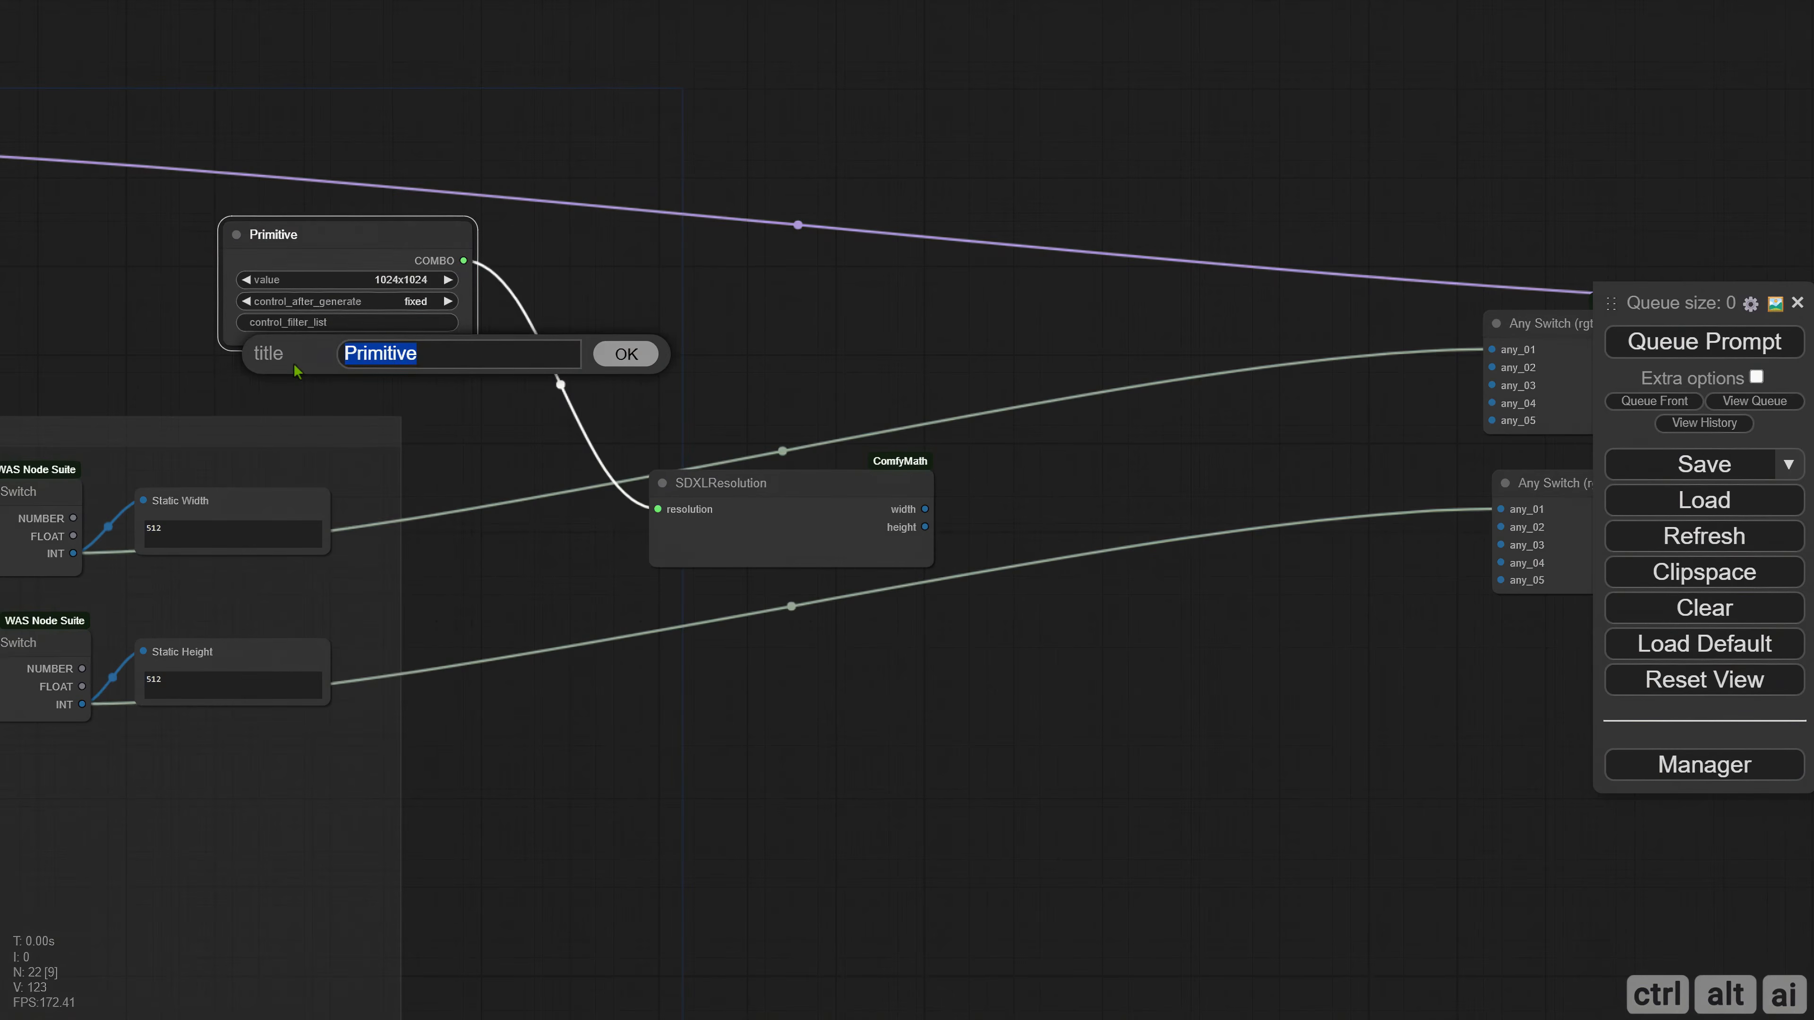
{"action": "type", "text": "SDXL/SD3 Static R"}
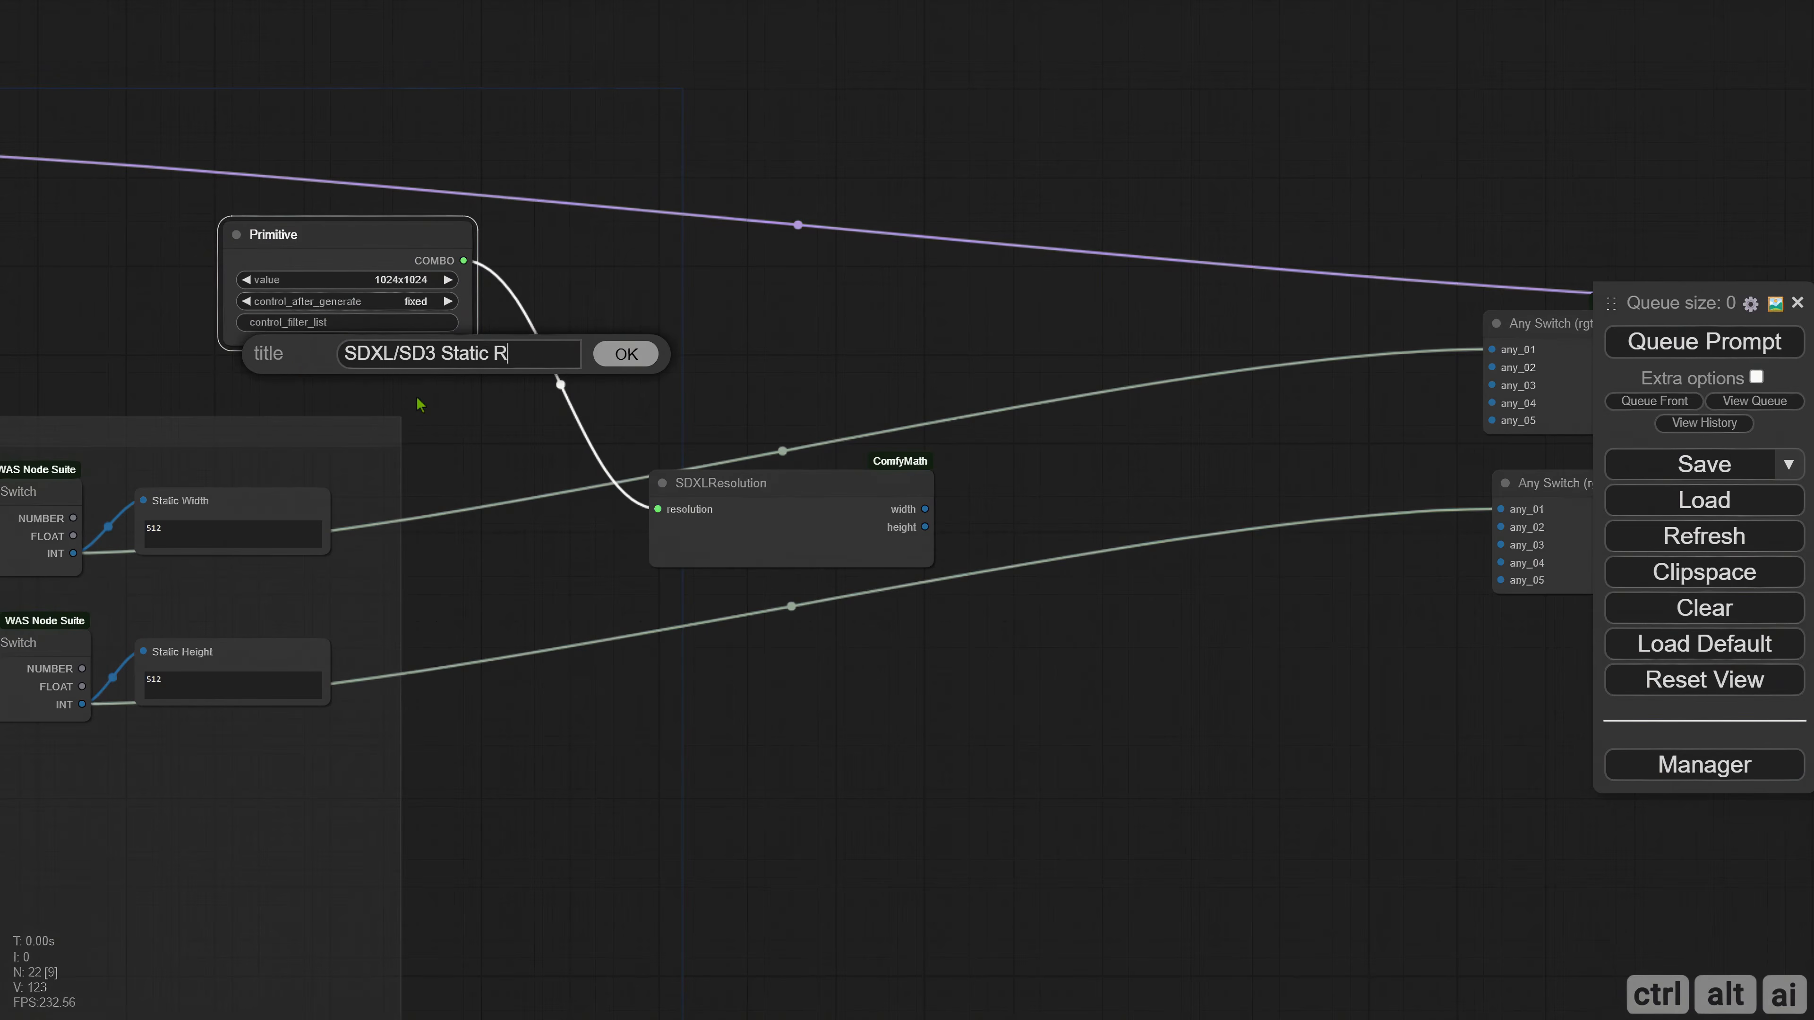
{"action": "type", "text": "esolution"}
{"action": "key", "text": "Return"}
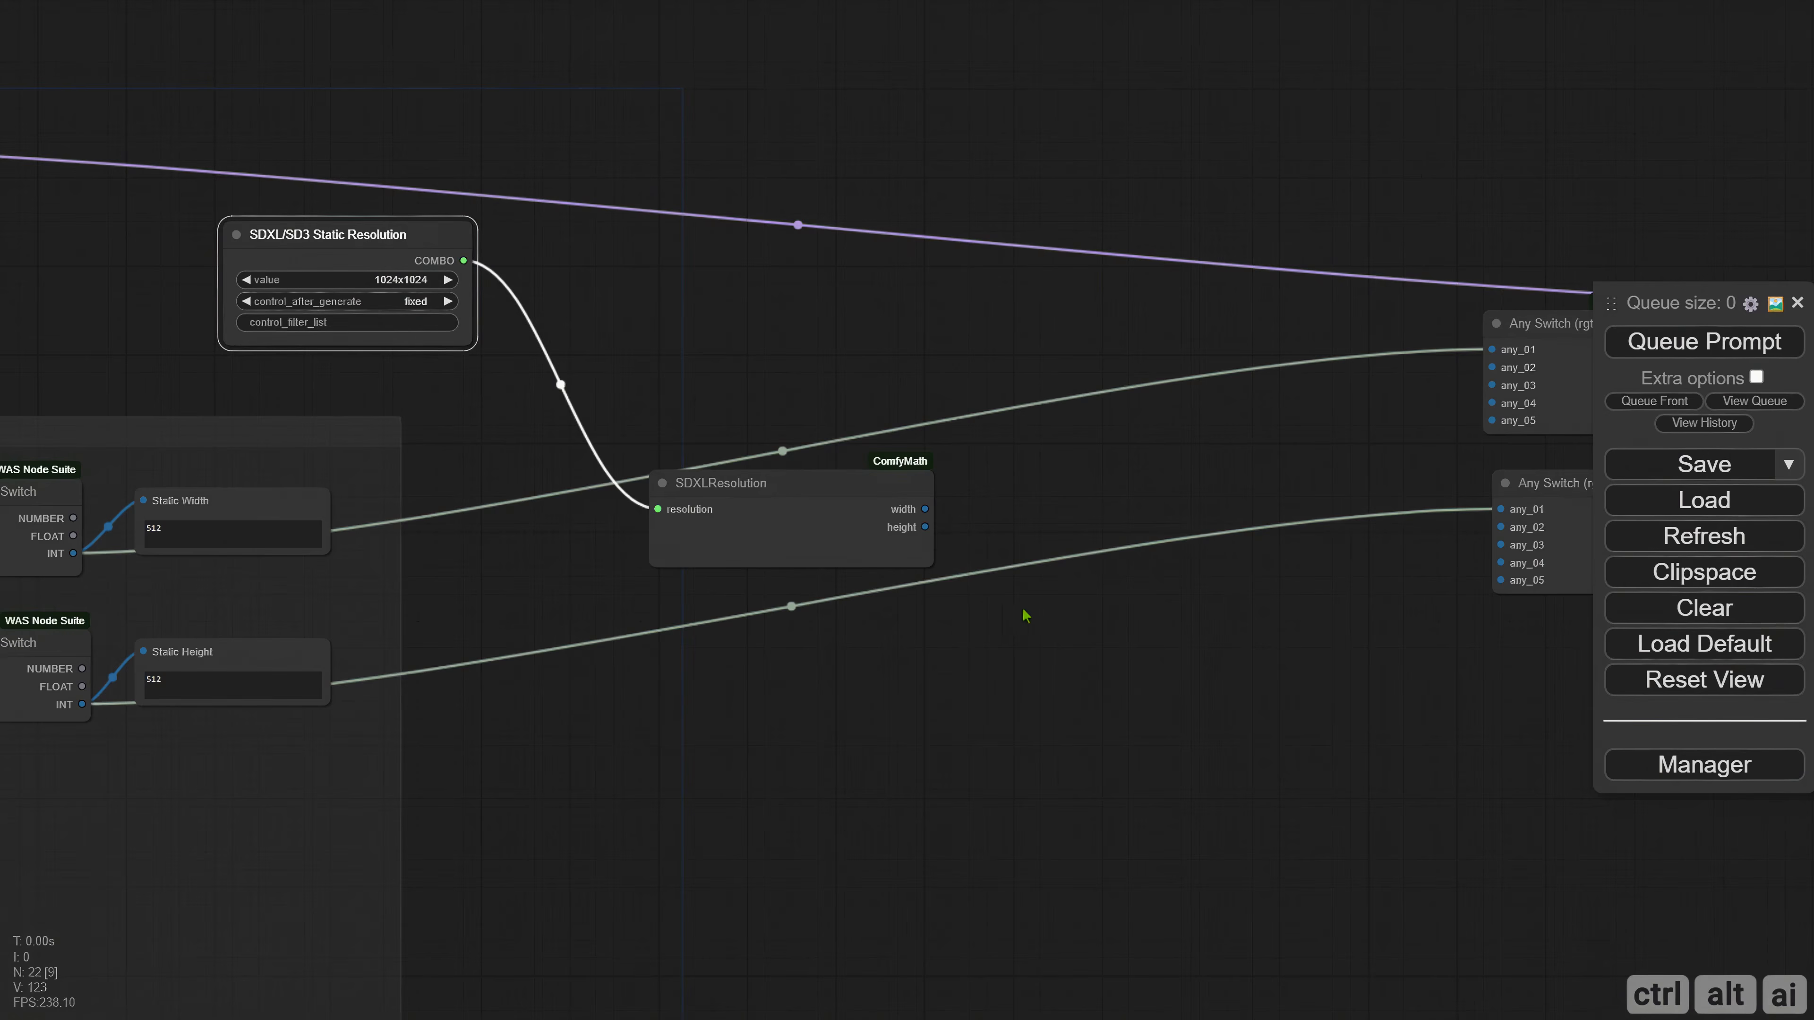
Connect SDXLResolution's width and height outputs to the any_02 inputs of the upper and lower Any Switch nodes.
{"action": "left_click_drag", "start_coordinate": [1026, 617], "coordinate": [733, 645]}
{"action": "left_click_drag", "start_coordinate": [1165, 455], "coordinate": [1184, 414]}
{"action": "left_click_drag", "start_coordinate": [637, 558], "coordinate": [1207, 556]}
{"action": "left_click_drag", "start_coordinate": [674, 762], "coordinate": [1418, 689]}
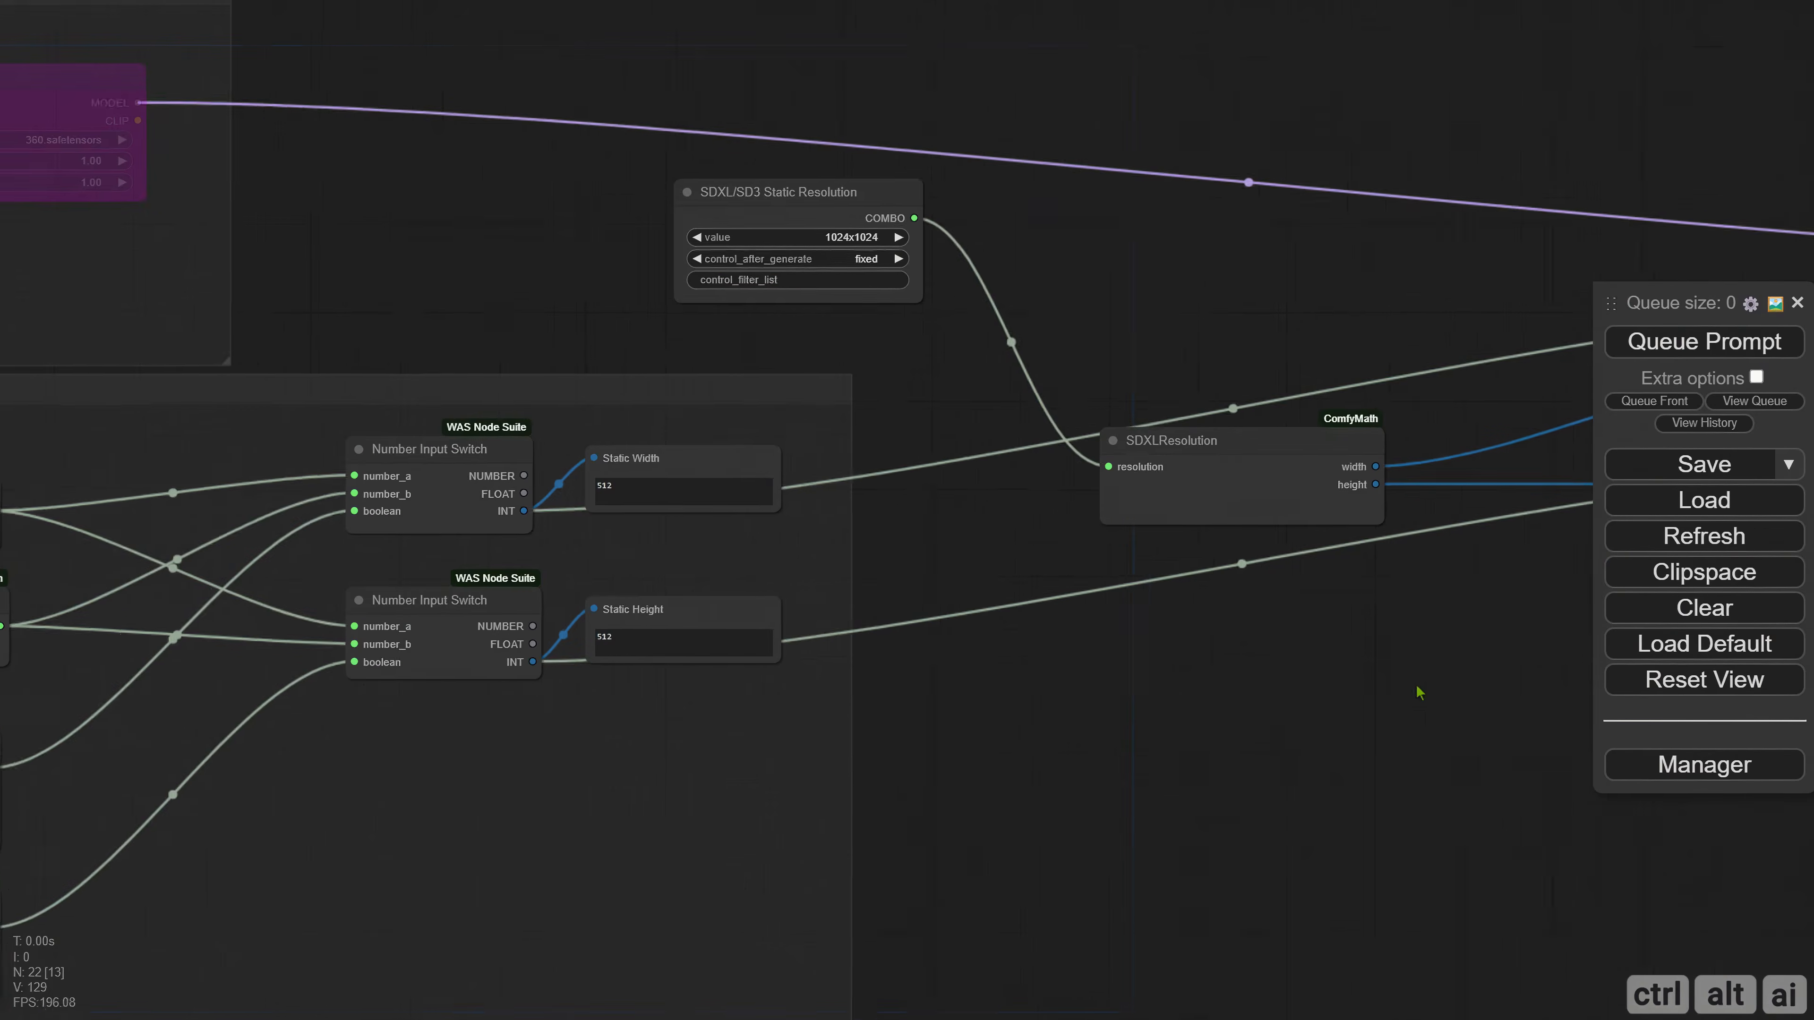
Move the SD 1.5 Ratio node farther from the groups and place the SDXL/SD3 Static Resolution node beside it.
{"action": "scroll", "coordinate": [1053, 715], "scroll_direction": "down", "scroll_amount": 4}
{"action": "left_click_drag", "start_coordinate": [1060, 741], "coordinate": [1475, 659]}
{"action": "left_click_drag", "start_coordinate": [104, 631], "coordinate": [532, 665]}
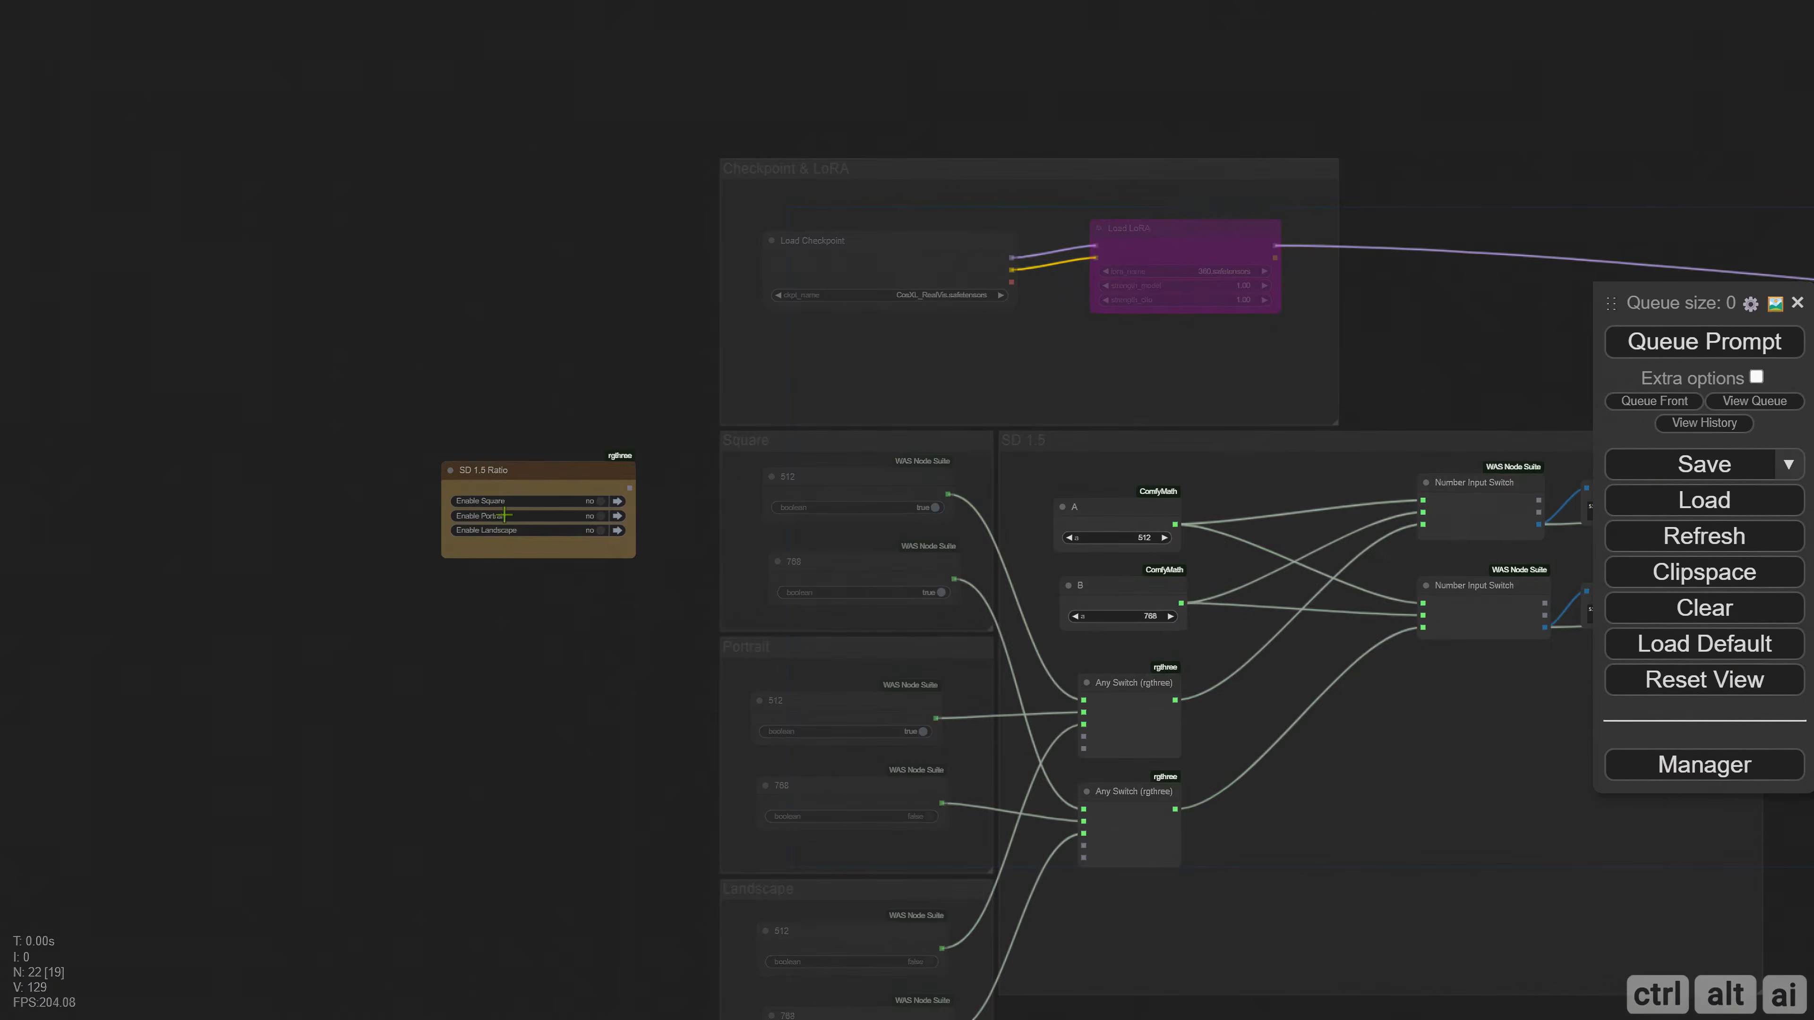
{"action": "left_click_drag", "start_coordinate": [528, 468], "coordinate": [208, 316]}
{"action": "left_click_drag", "start_coordinate": [891, 456], "coordinate": [649, 482]}
{"action": "left_click_drag", "start_coordinate": [1498, 337], "coordinate": [223, 360]}
Create a group around the SDXLResolution node beside the SD 1.5 group, and enlarge it with the node inside.
{"action": "left_click_drag", "start_coordinate": [1535, 443], "coordinate": [368, 364]}
{"action": "scroll", "coordinate": [500, 400], "scroll_direction": "up", "scroll_amount": 5}
{"action": "left_click", "coordinate": [628, 429]}
{"action": "right_click", "coordinate": [455, 334]}
{"action": "left_click", "coordinate": [593, 498]}
{"action": "left_click_drag", "start_coordinate": [600, 379], "coordinate": [354, 362]}
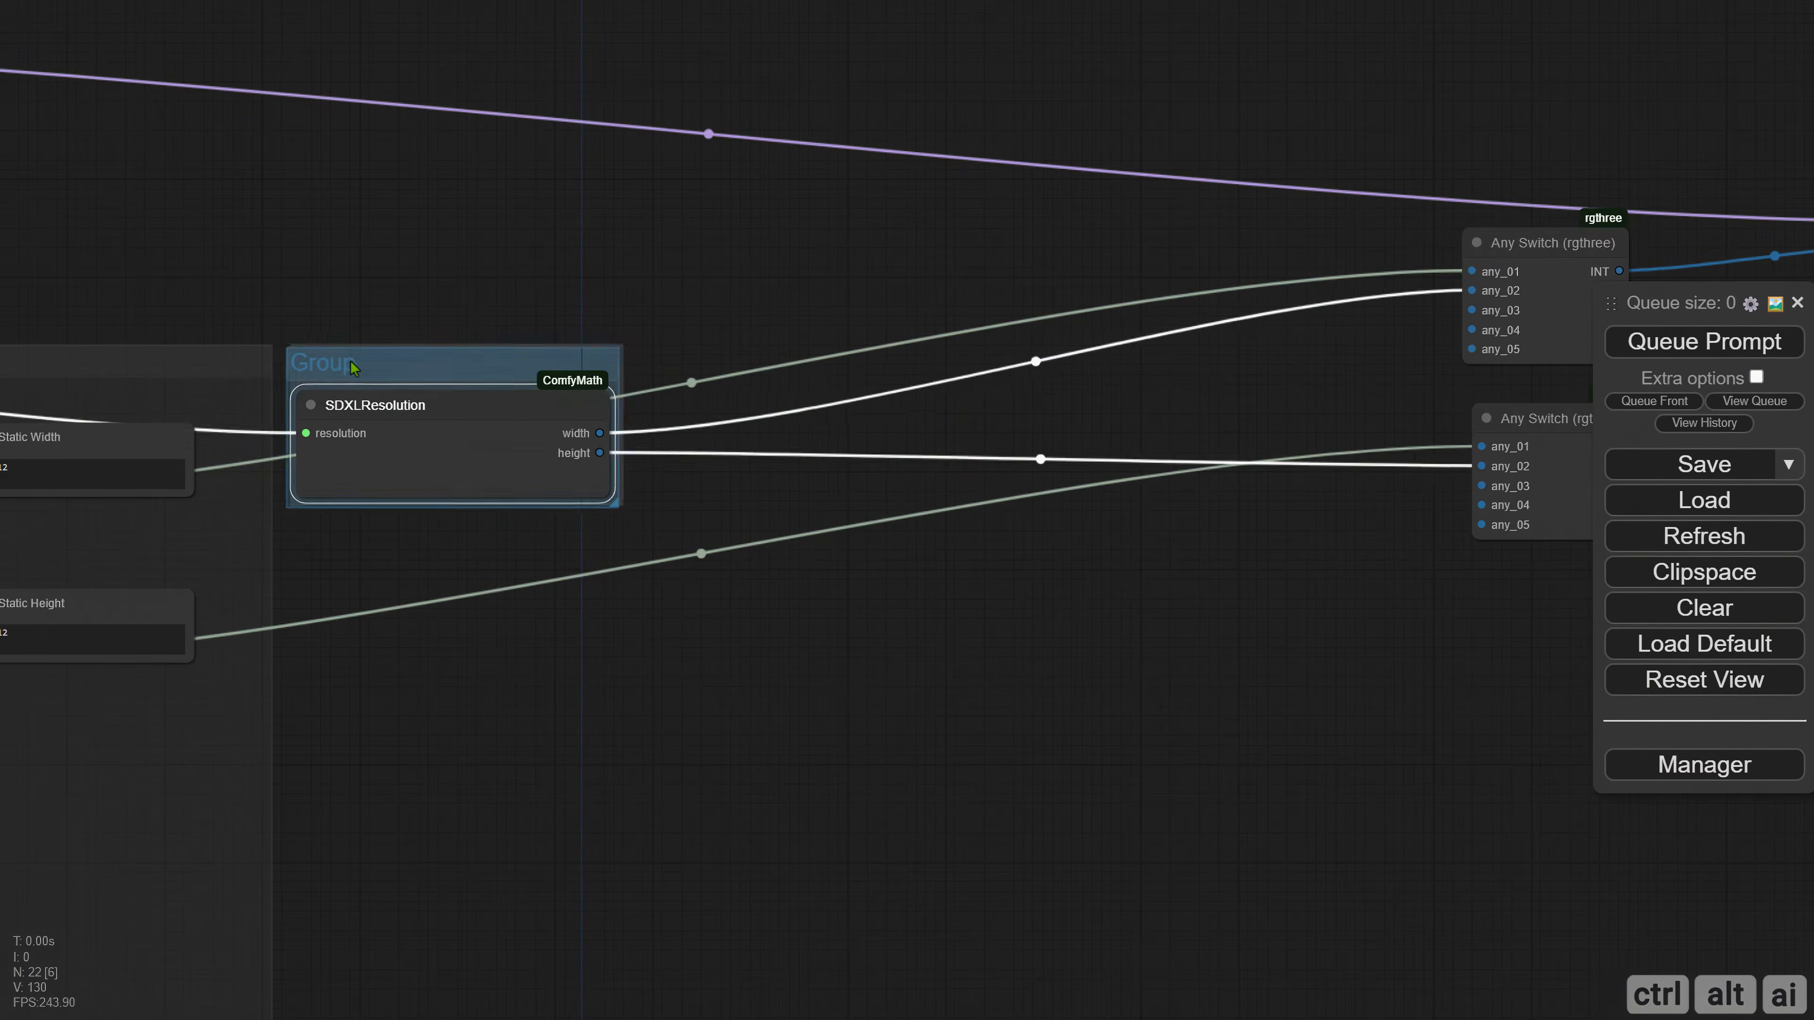
{"action": "left_click_drag", "start_coordinate": [623, 506], "coordinate": [1040, 645]}
{"action": "left_click_drag", "start_coordinate": [518, 415], "coordinate": [713, 468]}
Recolour the group around SDXLResolution dark grey.
{"action": "left_click", "coordinate": [399, 527]}
{"action": "right_click", "coordinate": [399, 528]}
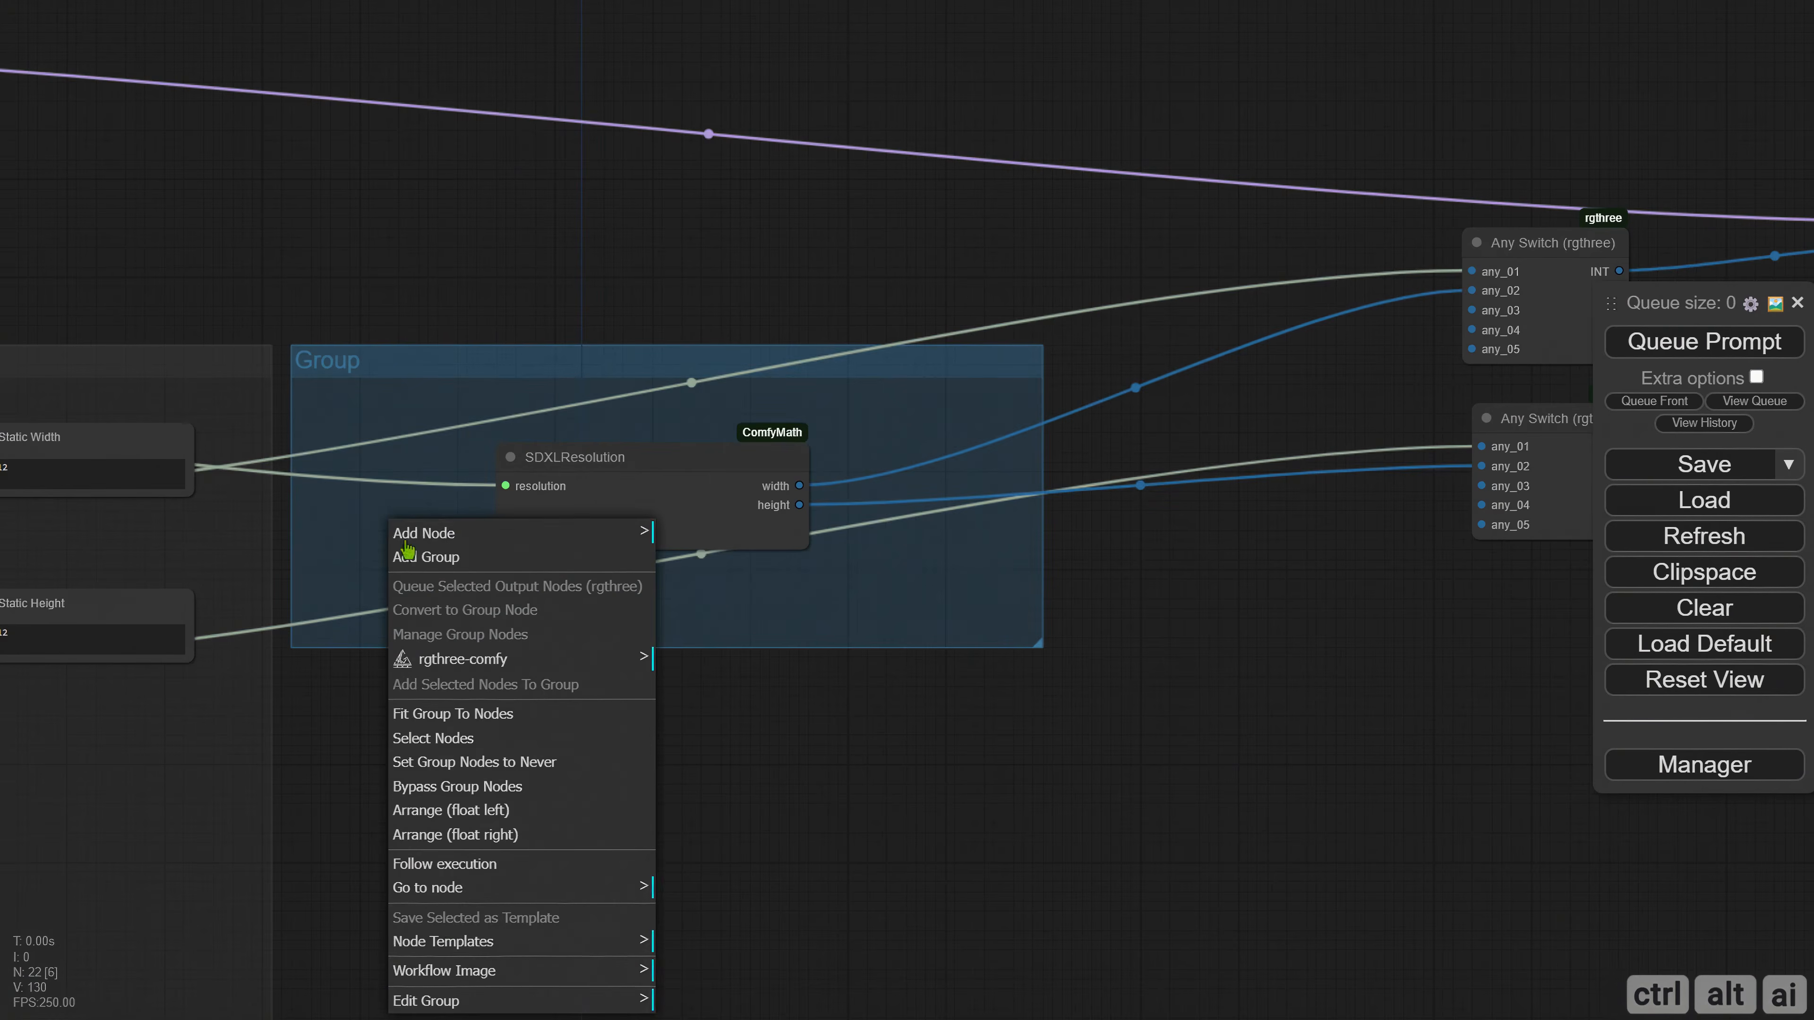
{"action": "left_click", "coordinate": [471, 1002]}
{"action": "left_click", "coordinate": [693, 946]}
{"action": "left_click", "coordinate": [846, 1004]}
Title the group around SDXLResolution "SDXL/SD3 Satic".
{"action": "right_click", "coordinate": [336, 430]}
{"action": "left_click", "coordinate": [400, 902]}
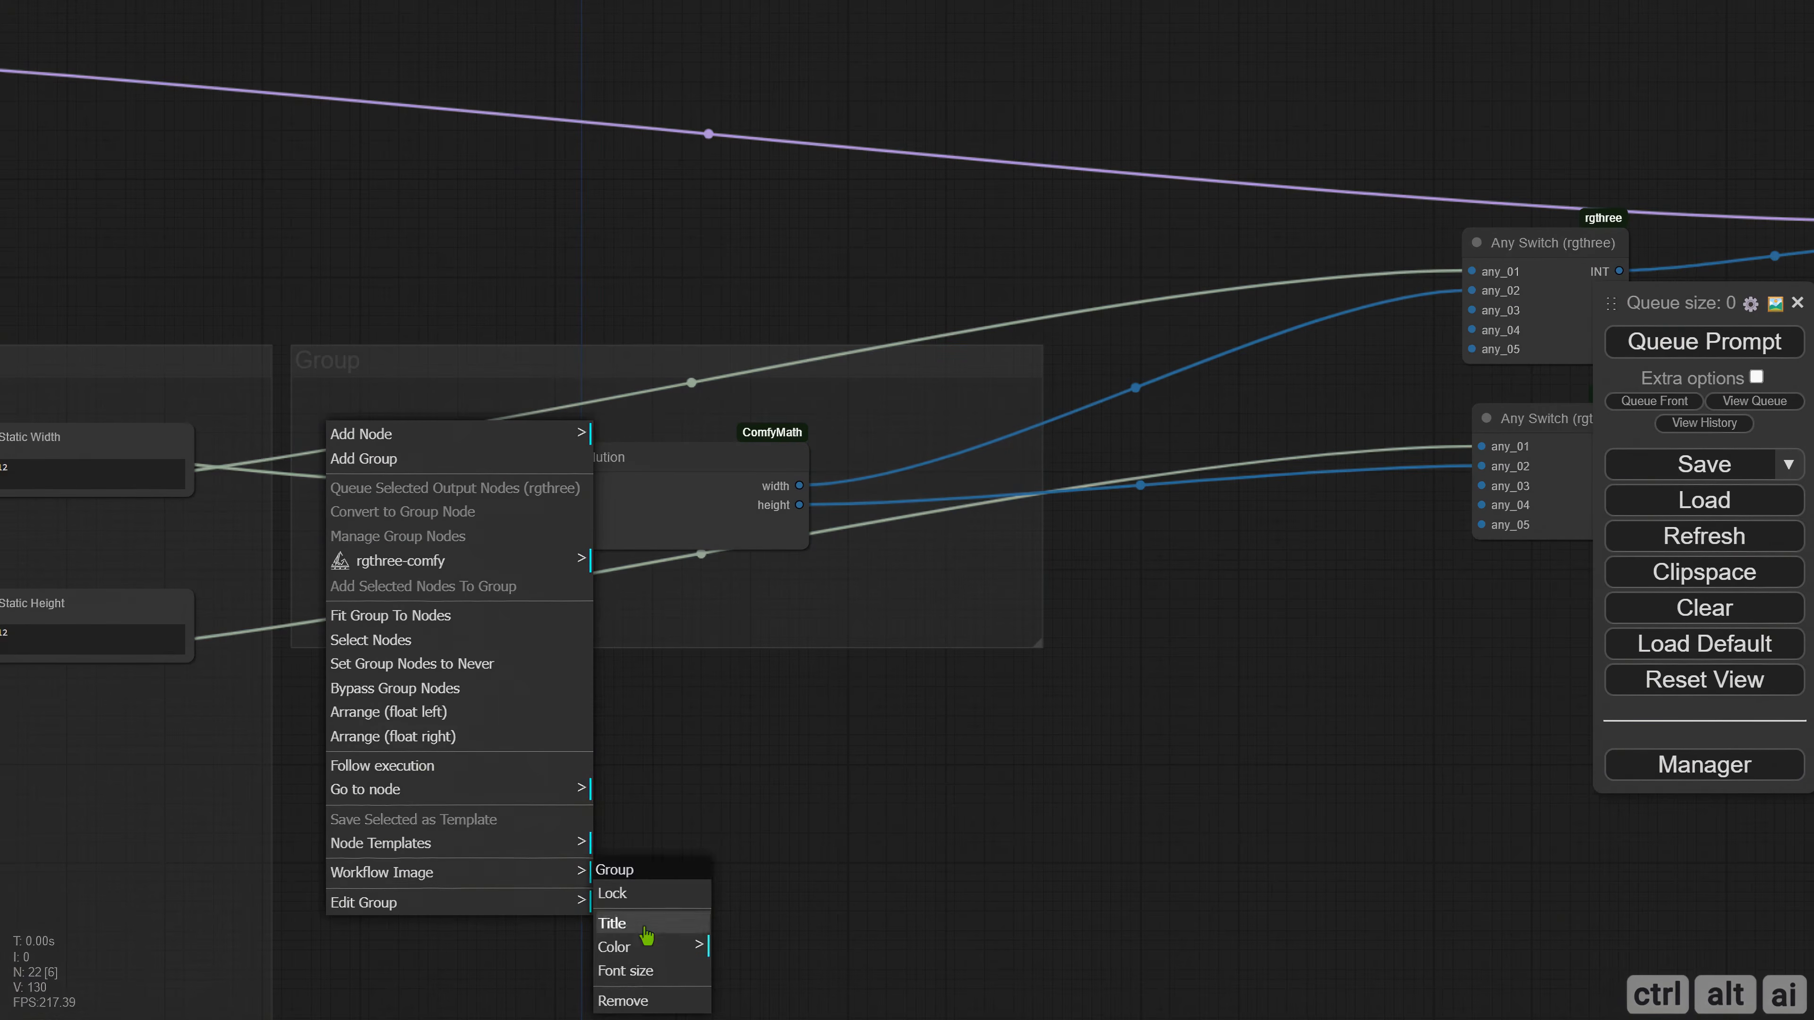
{"action": "left_click", "coordinate": [629, 892]}
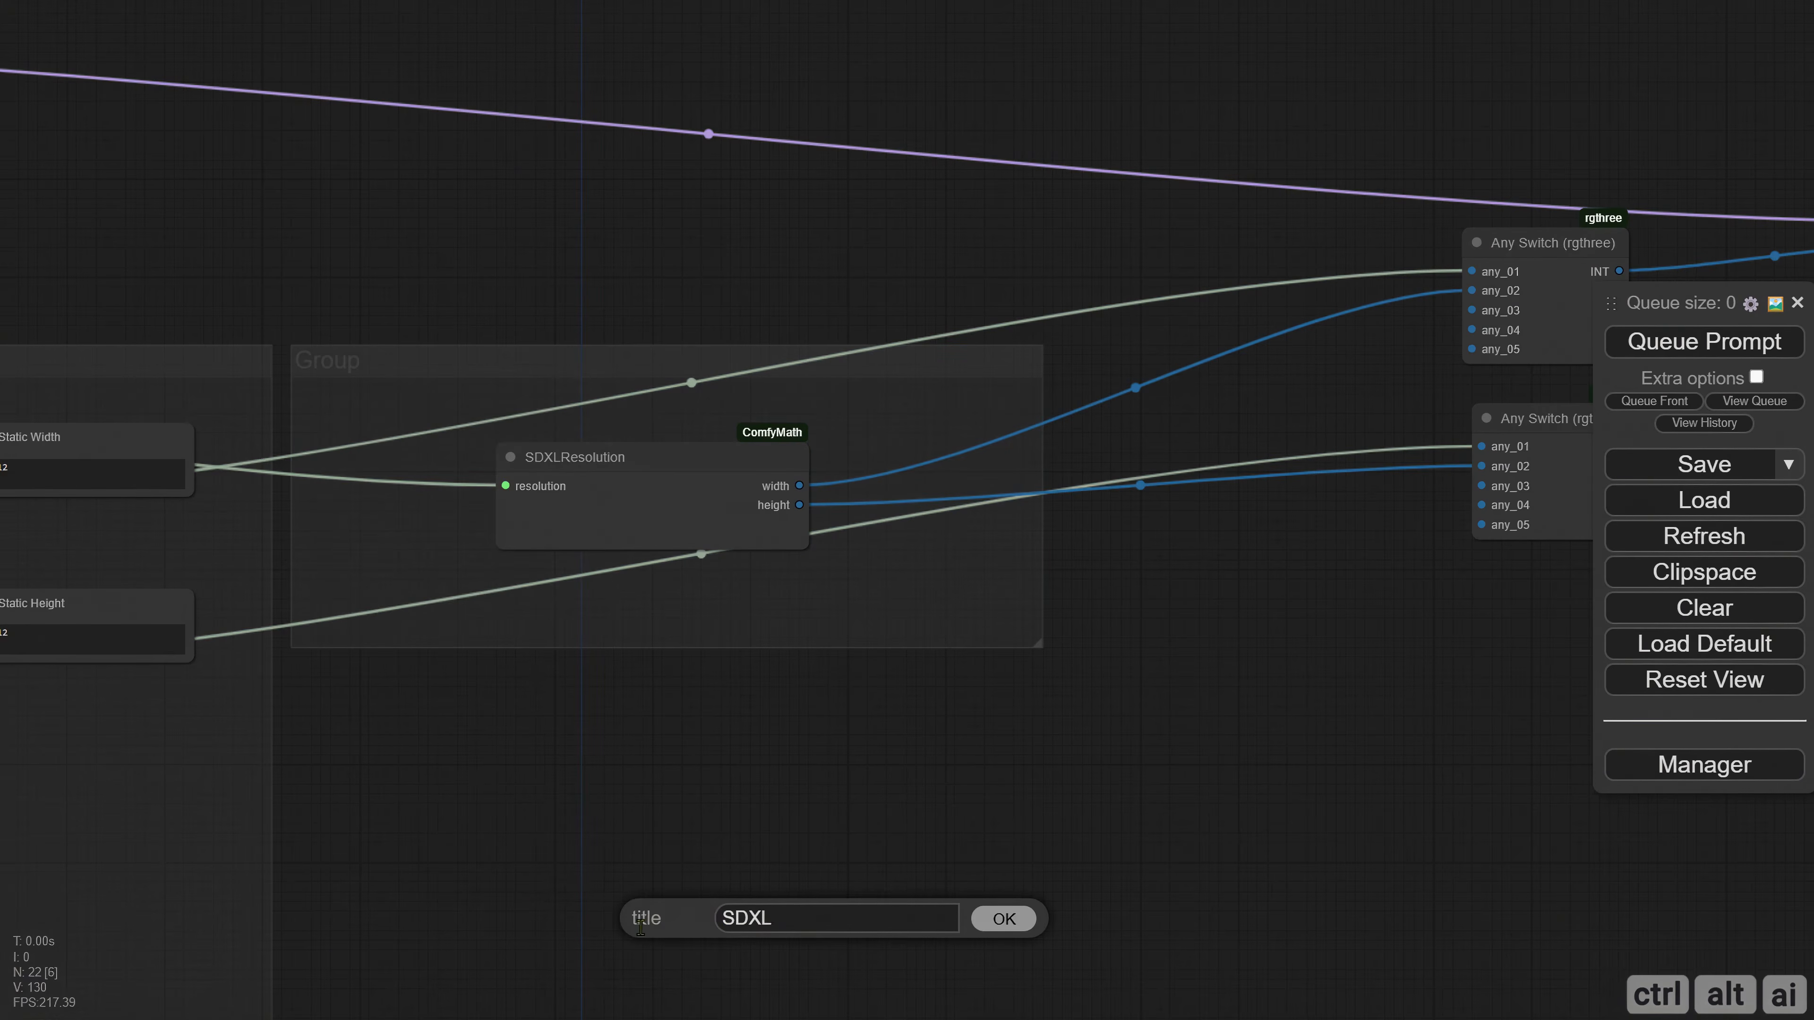
{"action": "type", "text": "SDXL/SD3 Satic"}
{"action": "key", "text": "Return"}
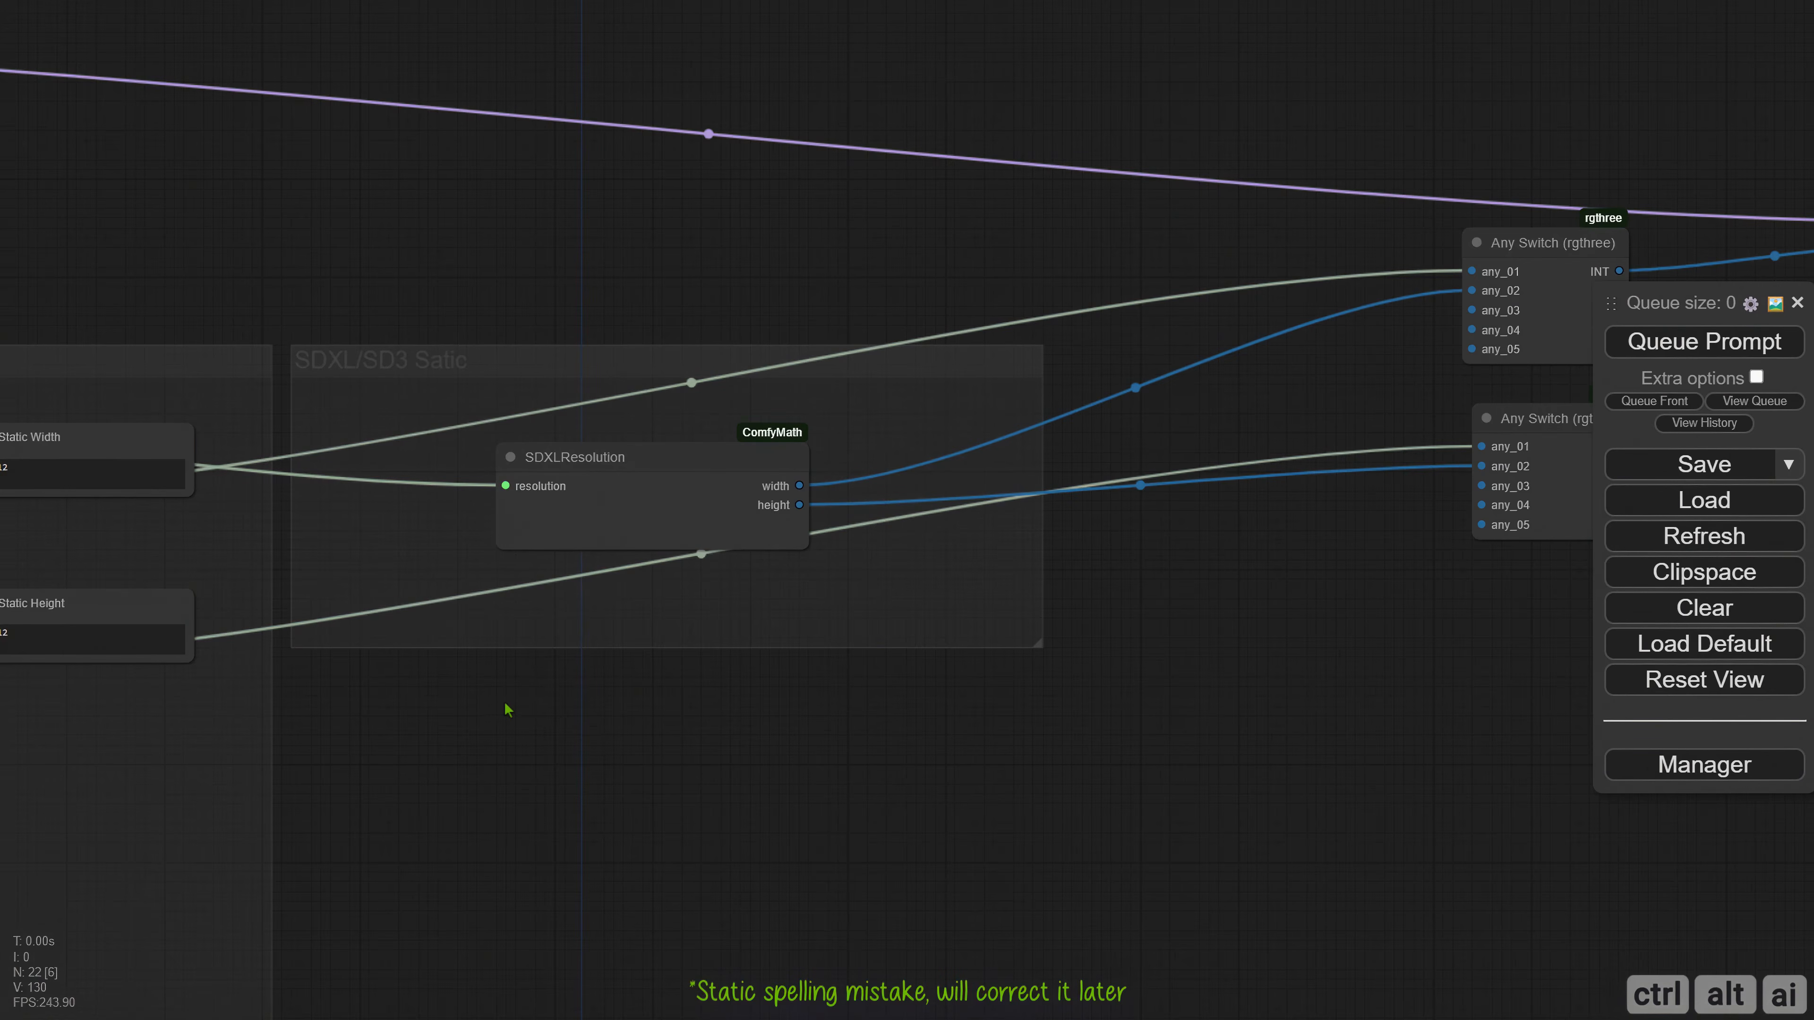
Duplicate the Static Width and Static Height display nodes and place the copies outside the SDXL group, near the Any Switch nodes.
{"action": "left_click_drag", "start_coordinate": [505, 704], "coordinate": [1020, 693]}
{"action": "scroll", "coordinate": [915, 728], "scroll_direction": "down", "scroll_amount": 2}
{"action": "left_click_drag", "start_coordinate": [898, 742], "coordinate": [260, 750]}
{"action": "left_click_drag", "start_coordinate": [1126, 676], "coordinate": [1475, 578]}
{"action": "mouse_move", "coordinate": [319, 388]}
{"action": "left_mouse_down", "text": "alt"}
{"action": "mouse_move", "coordinate": [1288, 256]}
{"action": "mouse_move", "coordinate": [1312, 356]}
{"action": "left_mouse_up", "text": "alt"}
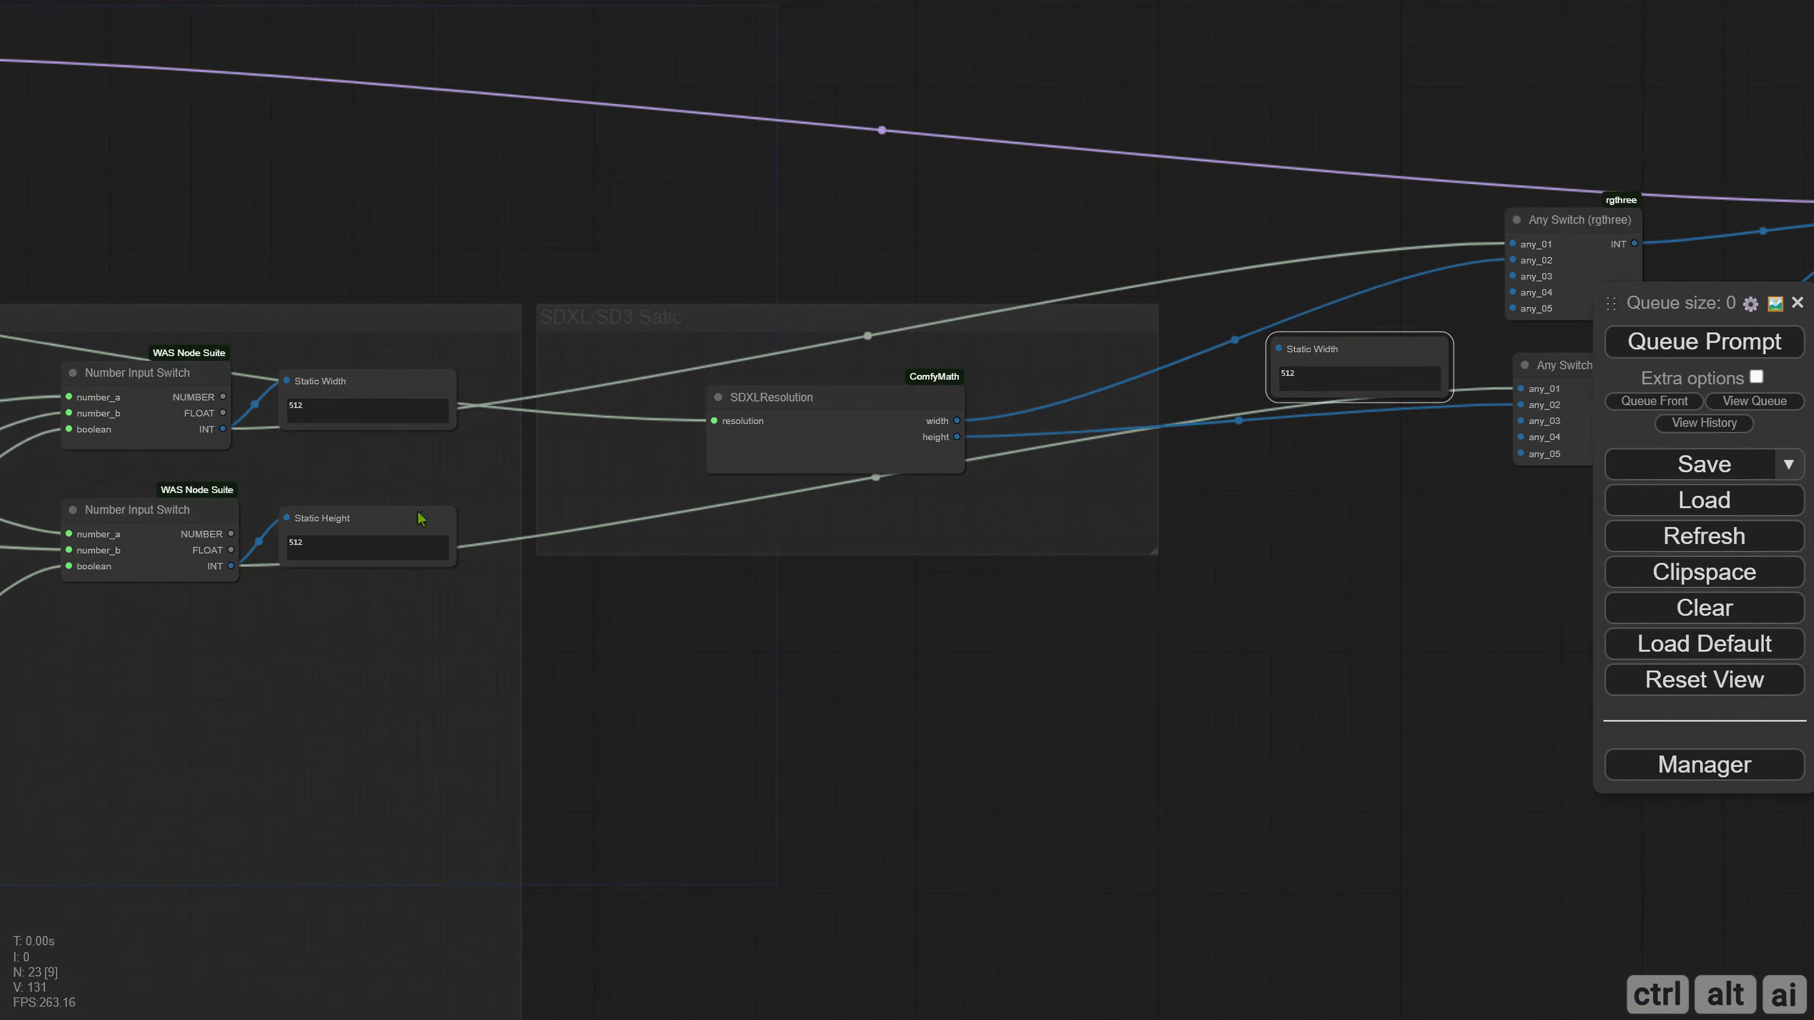
{"action": "left_click_drag", "start_coordinate": [422, 518], "coordinate": [1407, 486], "text": "alt"}
Arrange the Static Width and Static Height copies beside the final Any Switch nodes and connect each switch's INT output to its display.
{"action": "left_click_drag", "start_coordinate": [1464, 434], "coordinate": [580, 580]}
{"action": "scroll", "coordinate": [571, 564], "scroll_direction": "up", "scroll_amount": 4}
{"action": "left_click_drag", "start_coordinate": [500, 457], "coordinate": [1078, 291]}
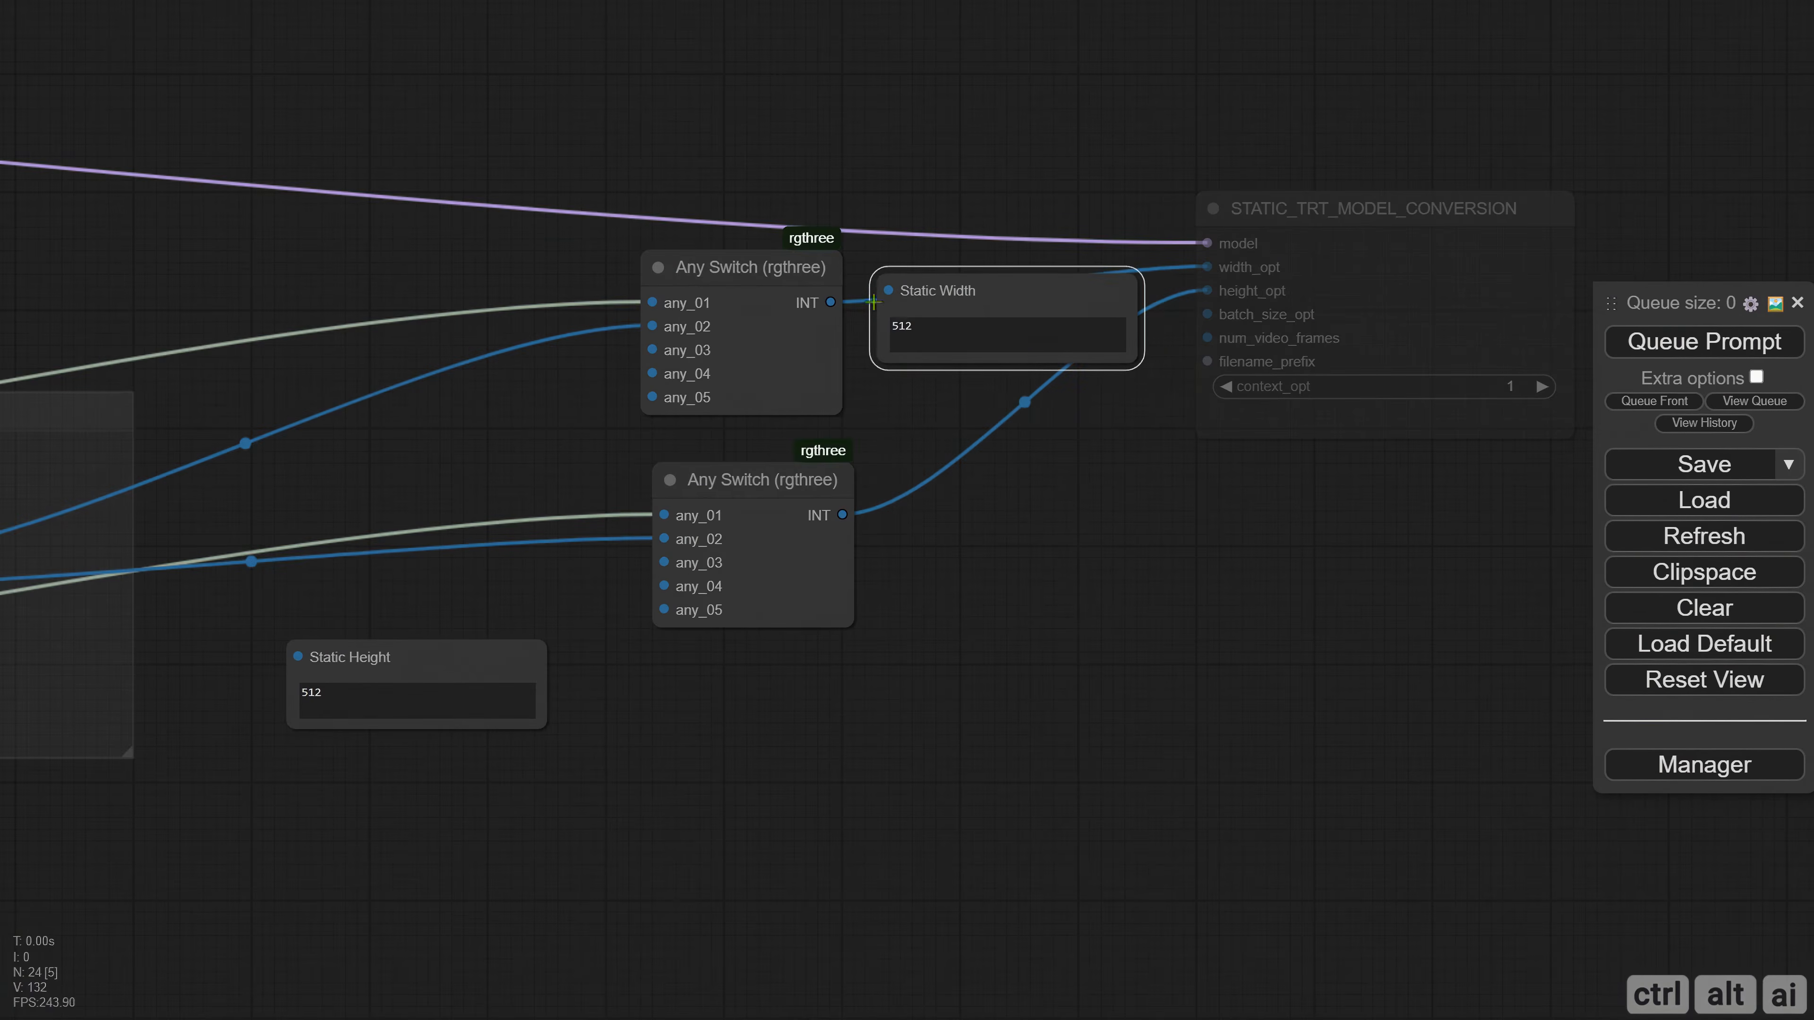
{"action": "left_click_drag", "start_coordinate": [750, 267], "coordinate": [667, 244]}
{"action": "left_click_drag", "start_coordinate": [771, 480], "coordinate": [653, 456]}
{"action": "left_click_drag", "start_coordinate": [477, 666], "coordinate": [1044, 489]}
{"action": "left_click_drag", "start_coordinate": [748, 279], "coordinate": [888, 290]}
{"action": "left_click_drag", "start_coordinate": [724, 491], "coordinate": [844, 532]}
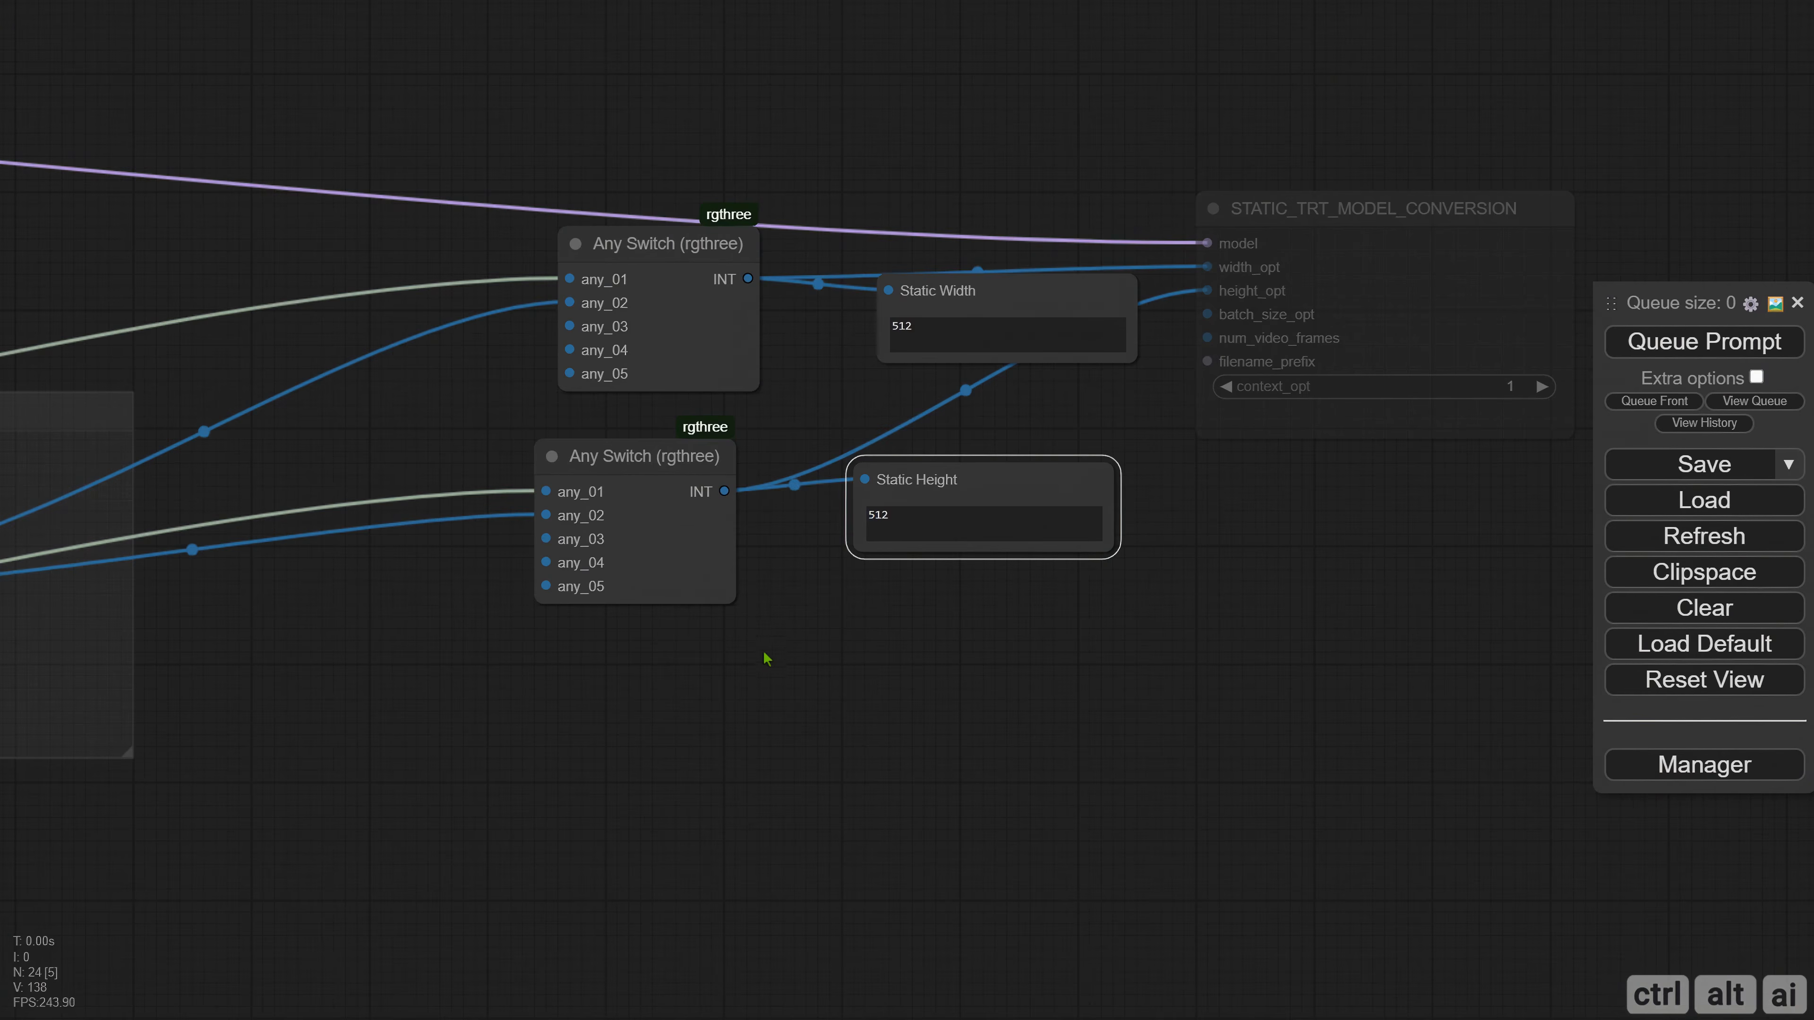
Create a group around the SD 1.5 Ratio and SDXL/SD3 Static Resolution nodes.
{"action": "scroll", "coordinate": [765, 654], "scroll_direction": "down", "scroll_amount": 4}
{"action": "left_click_drag", "start_coordinate": [554, 761], "coordinate": [1182, 731]}
{"action": "left_click_drag", "start_coordinate": [705, 789], "coordinate": [1486, 717]}
{"action": "scroll", "coordinate": [1186, 697], "scroll_direction": "down", "scroll_amount": 2}
{"action": "left_click_drag", "start_coordinate": [428, 400], "coordinate": [1357, 479]}
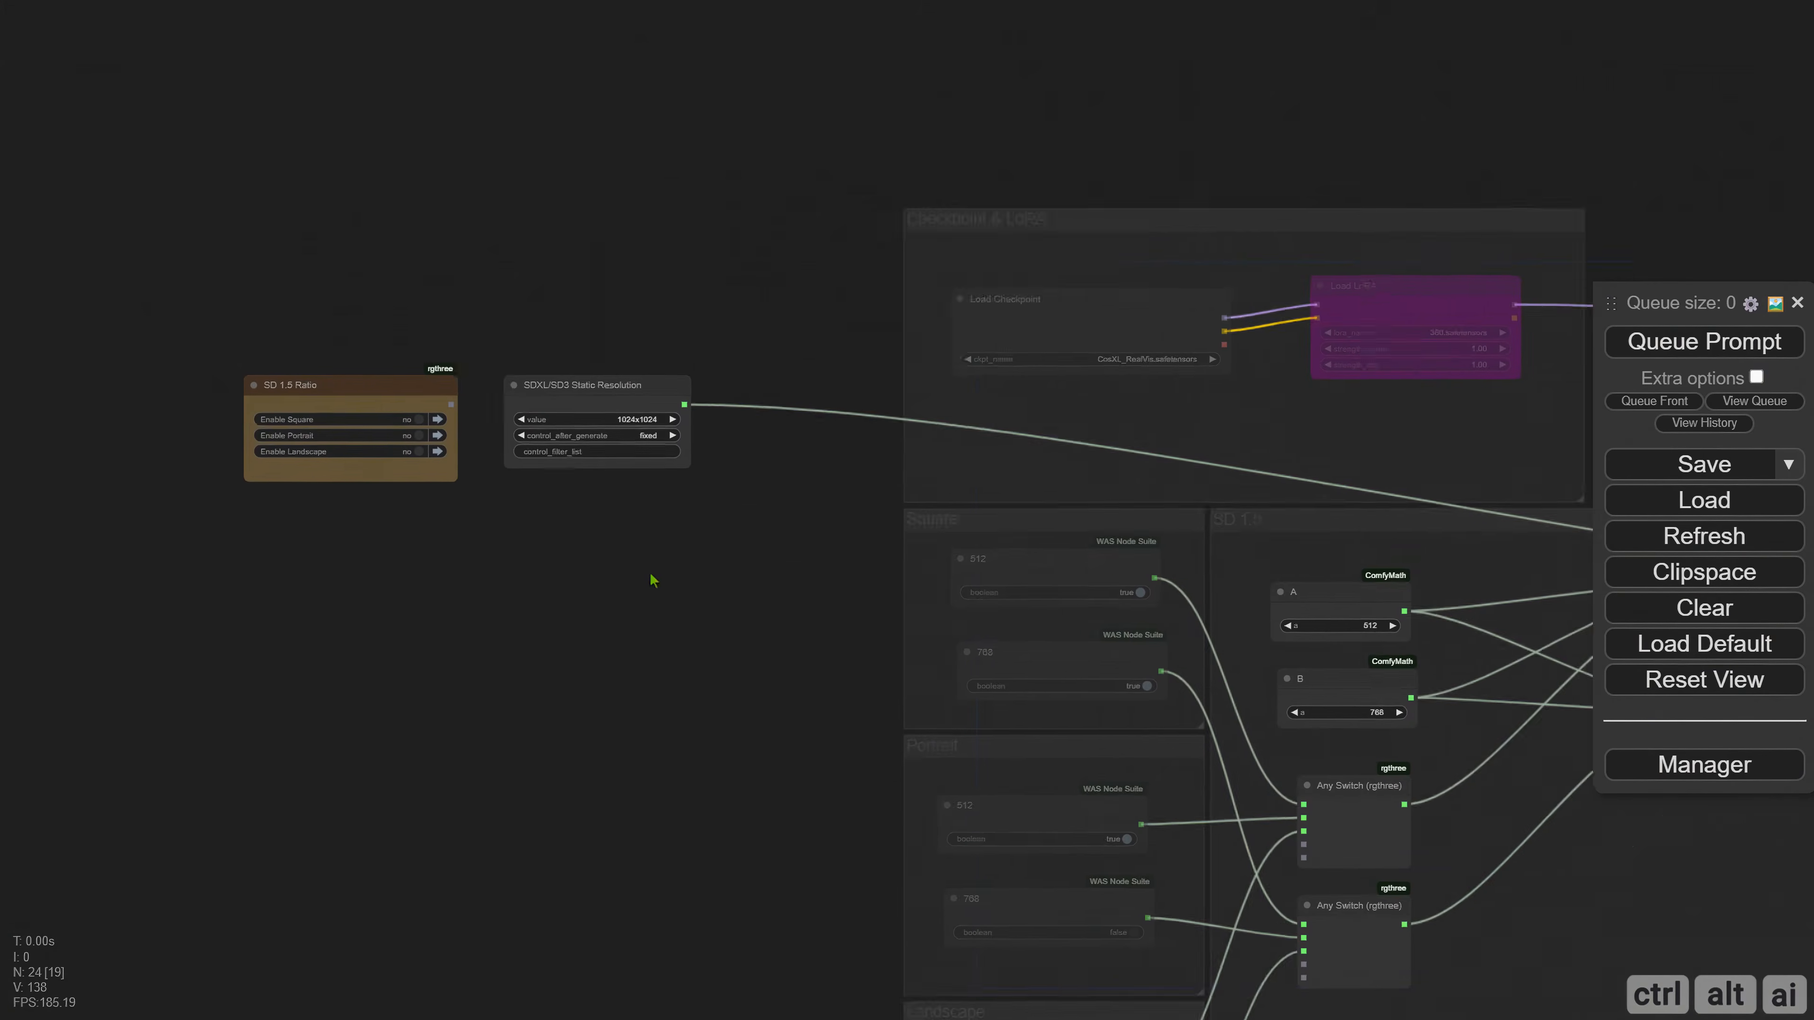
{"action": "left_click_drag", "start_coordinate": [251, 374], "coordinate": [798, 640]}
{"action": "scroll", "coordinate": [358, 400], "scroll_direction": "up", "scroll_amount": 2}
{"action": "right_click", "coordinate": [268, 333]}
{"action": "left_click", "coordinate": [400, 515]}
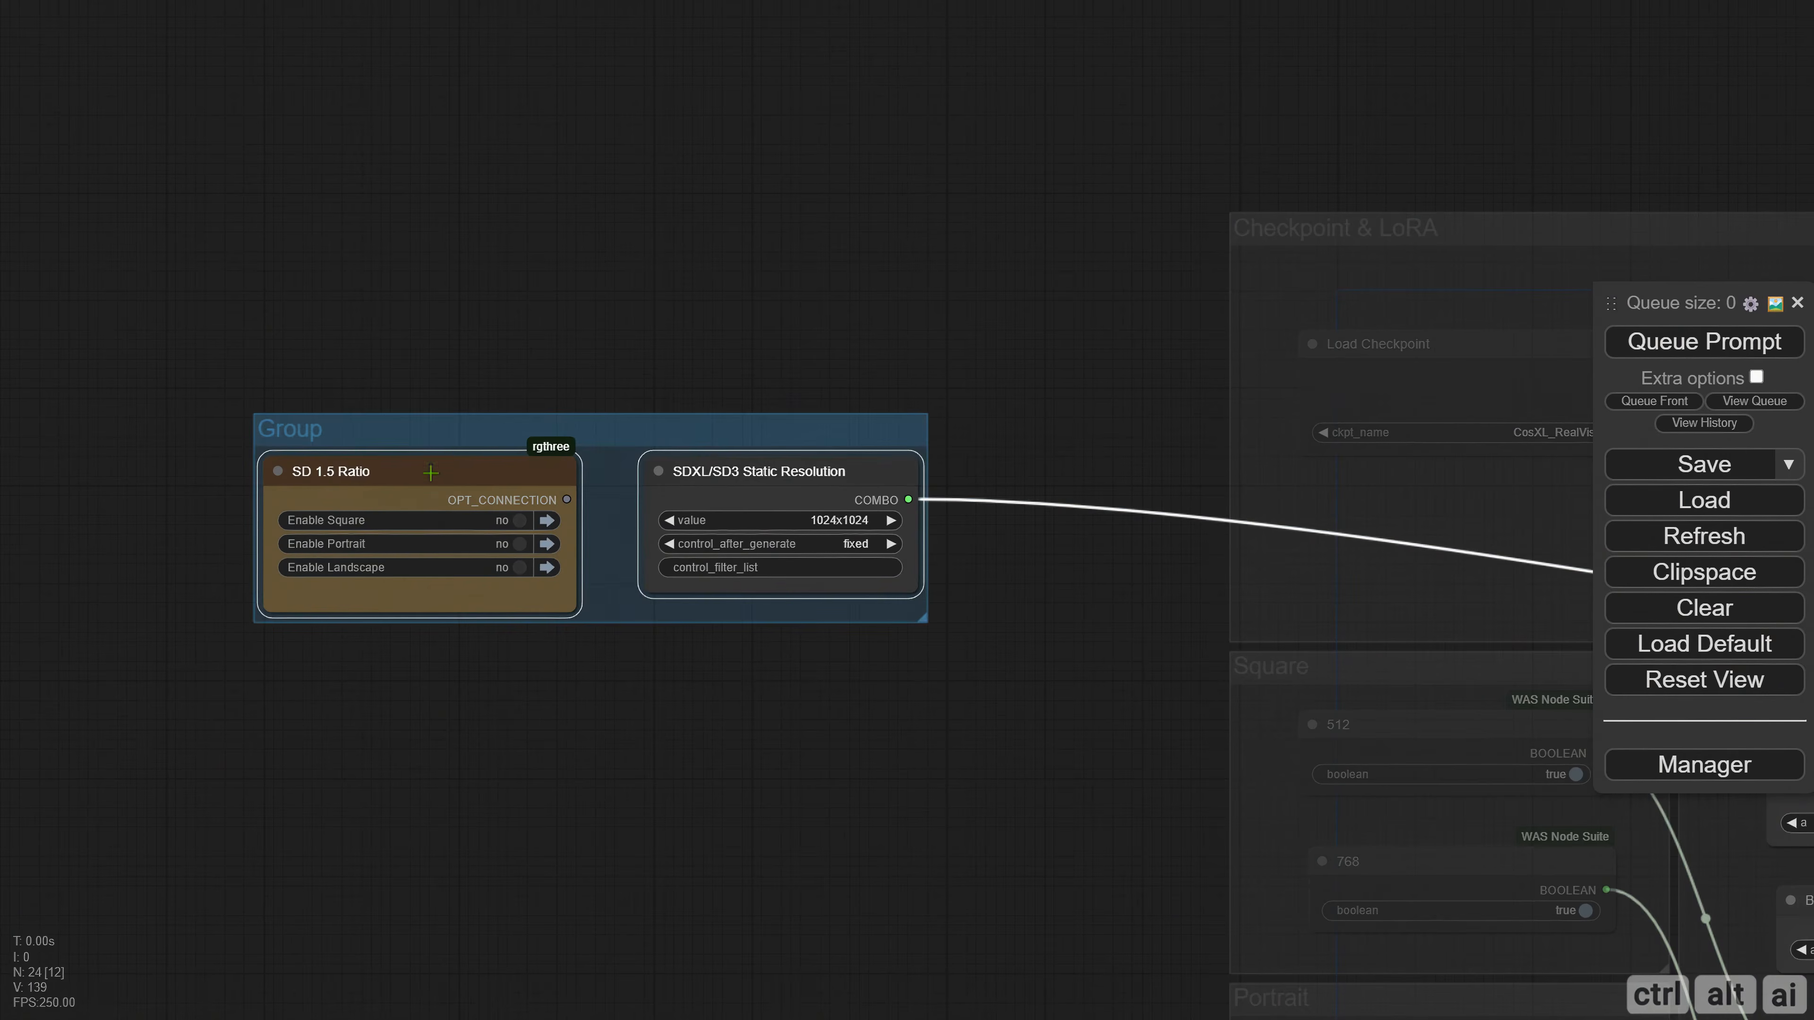
Enlarge the group holding the ratio and resolution nodes and place it beside the Checkpoint & LoRA group.
{"action": "left_click_drag", "start_coordinate": [461, 430], "coordinate": [305, 288]}
{"action": "left_click_drag", "start_coordinate": [764, 475], "coordinate": [1164, 963]}
{"action": "left_click_drag", "start_coordinate": [840, 279], "coordinate": [891, 223]}
Recolour the group holding the ratio and resolution nodes dark grey and adjust its position beside the Checkpoint & LoRA group.
{"action": "right_click", "coordinate": [211, 527]}
{"action": "left_click", "coordinate": [240, 1000]}
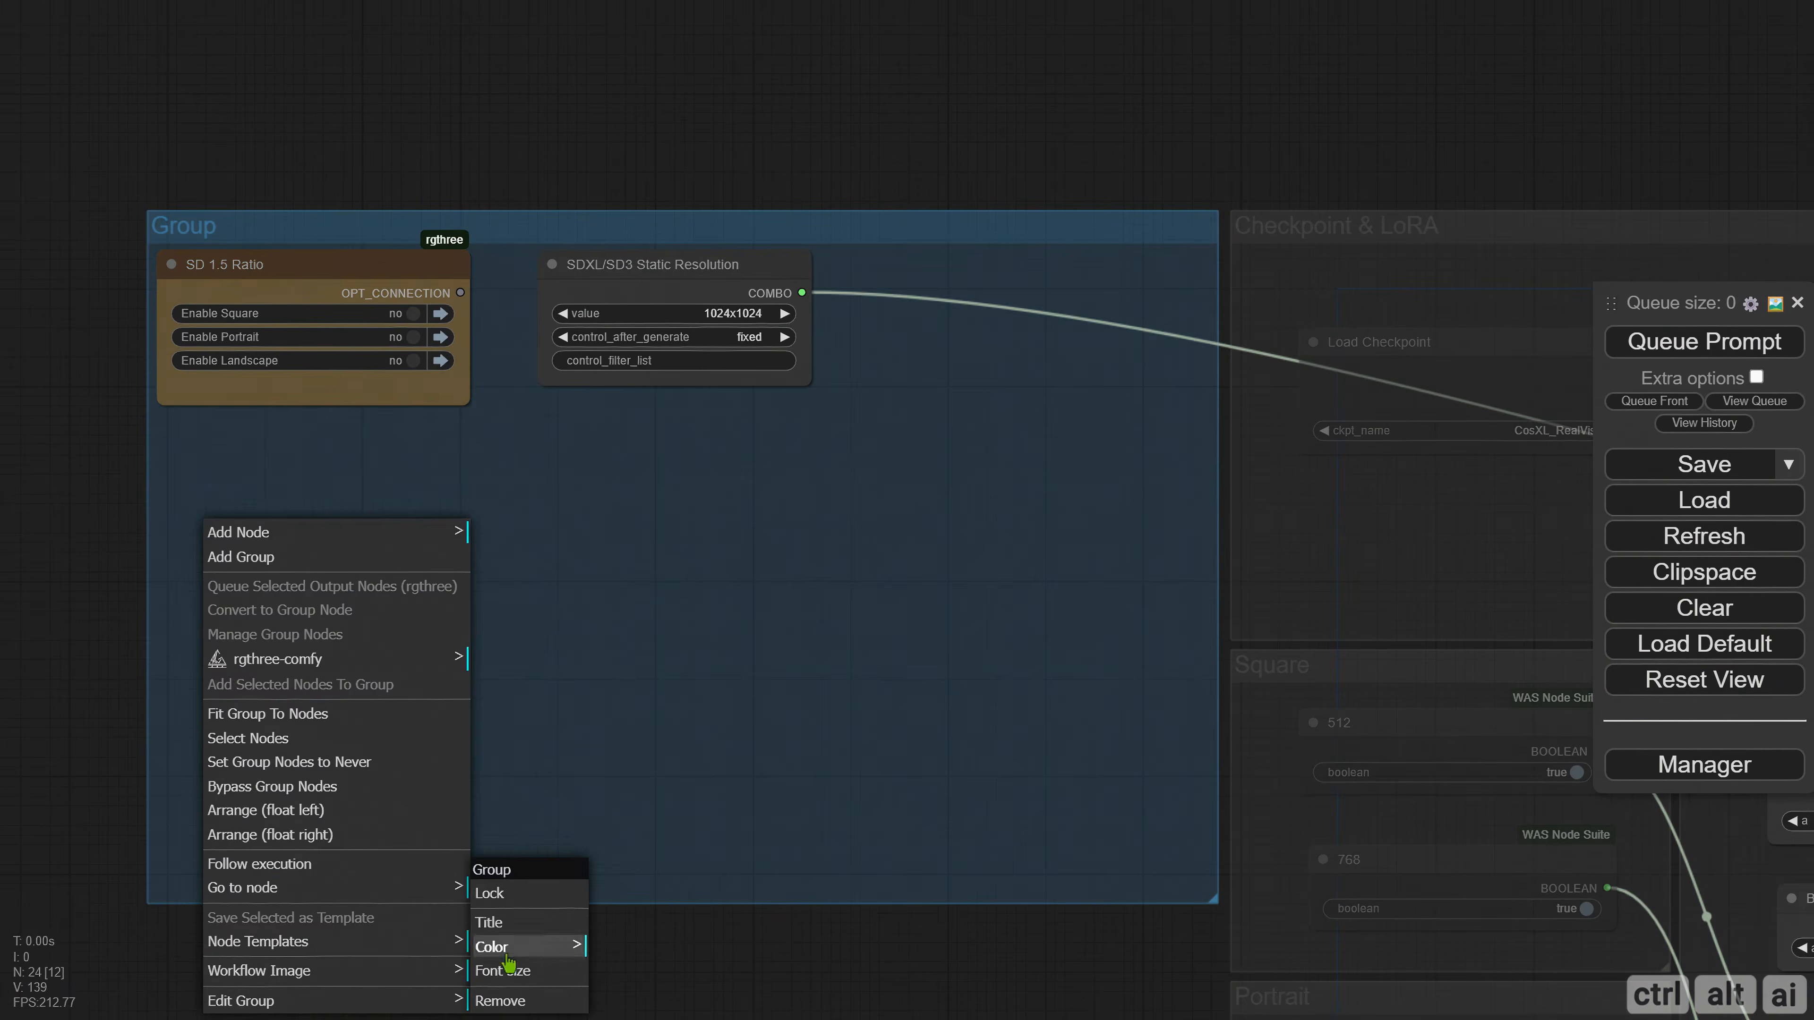
{"action": "left_click", "coordinate": [506, 956]}
{"action": "left_click", "coordinate": [629, 1001]}
{"action": "left_click_drag", "start_coordinate": [218, 181], "coordinate": [248, 196]}
Title the group holding the SD 1.5 Ratio and SDXL/SD3 Static Resolution nodes "TensorRT Control Center".
{"action": "right_click", "coordinate": [356, 508]}
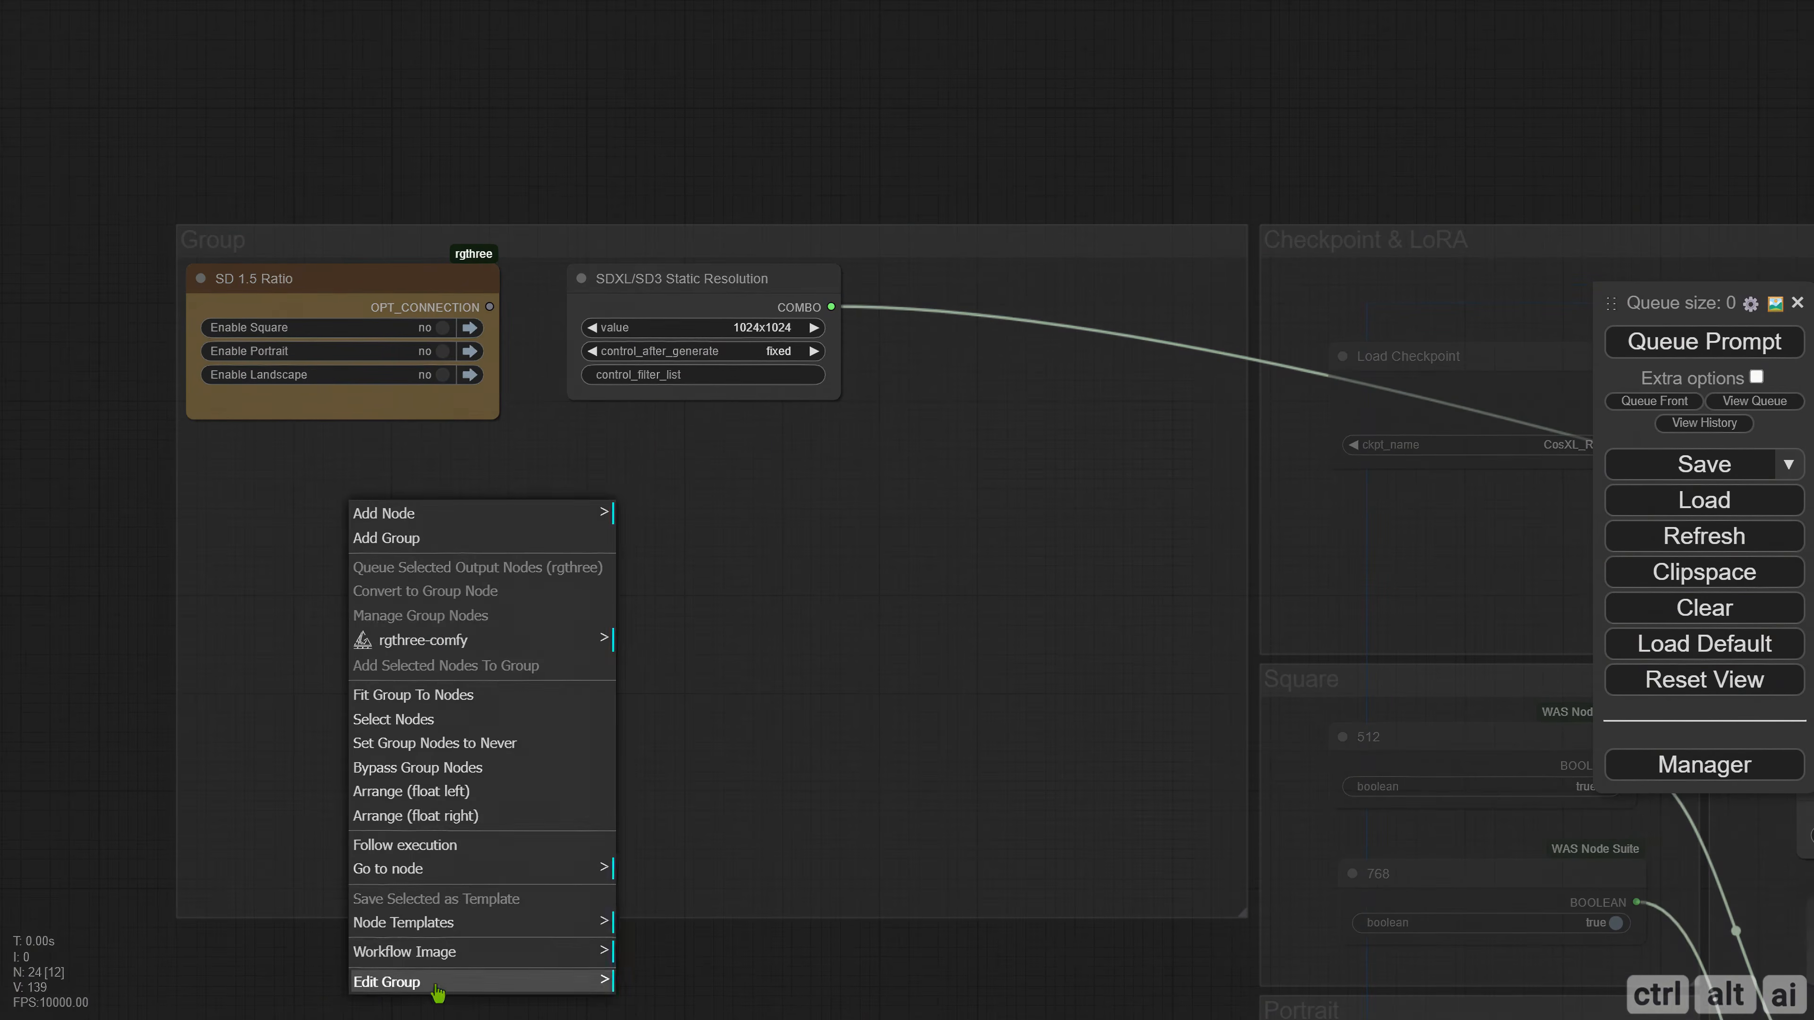
{"action": "left_click", "coordinate": [437, 982]}
{"action": "left_click", "coordinate": [661, 932]}
{"action": "type", "text": "Tens"}
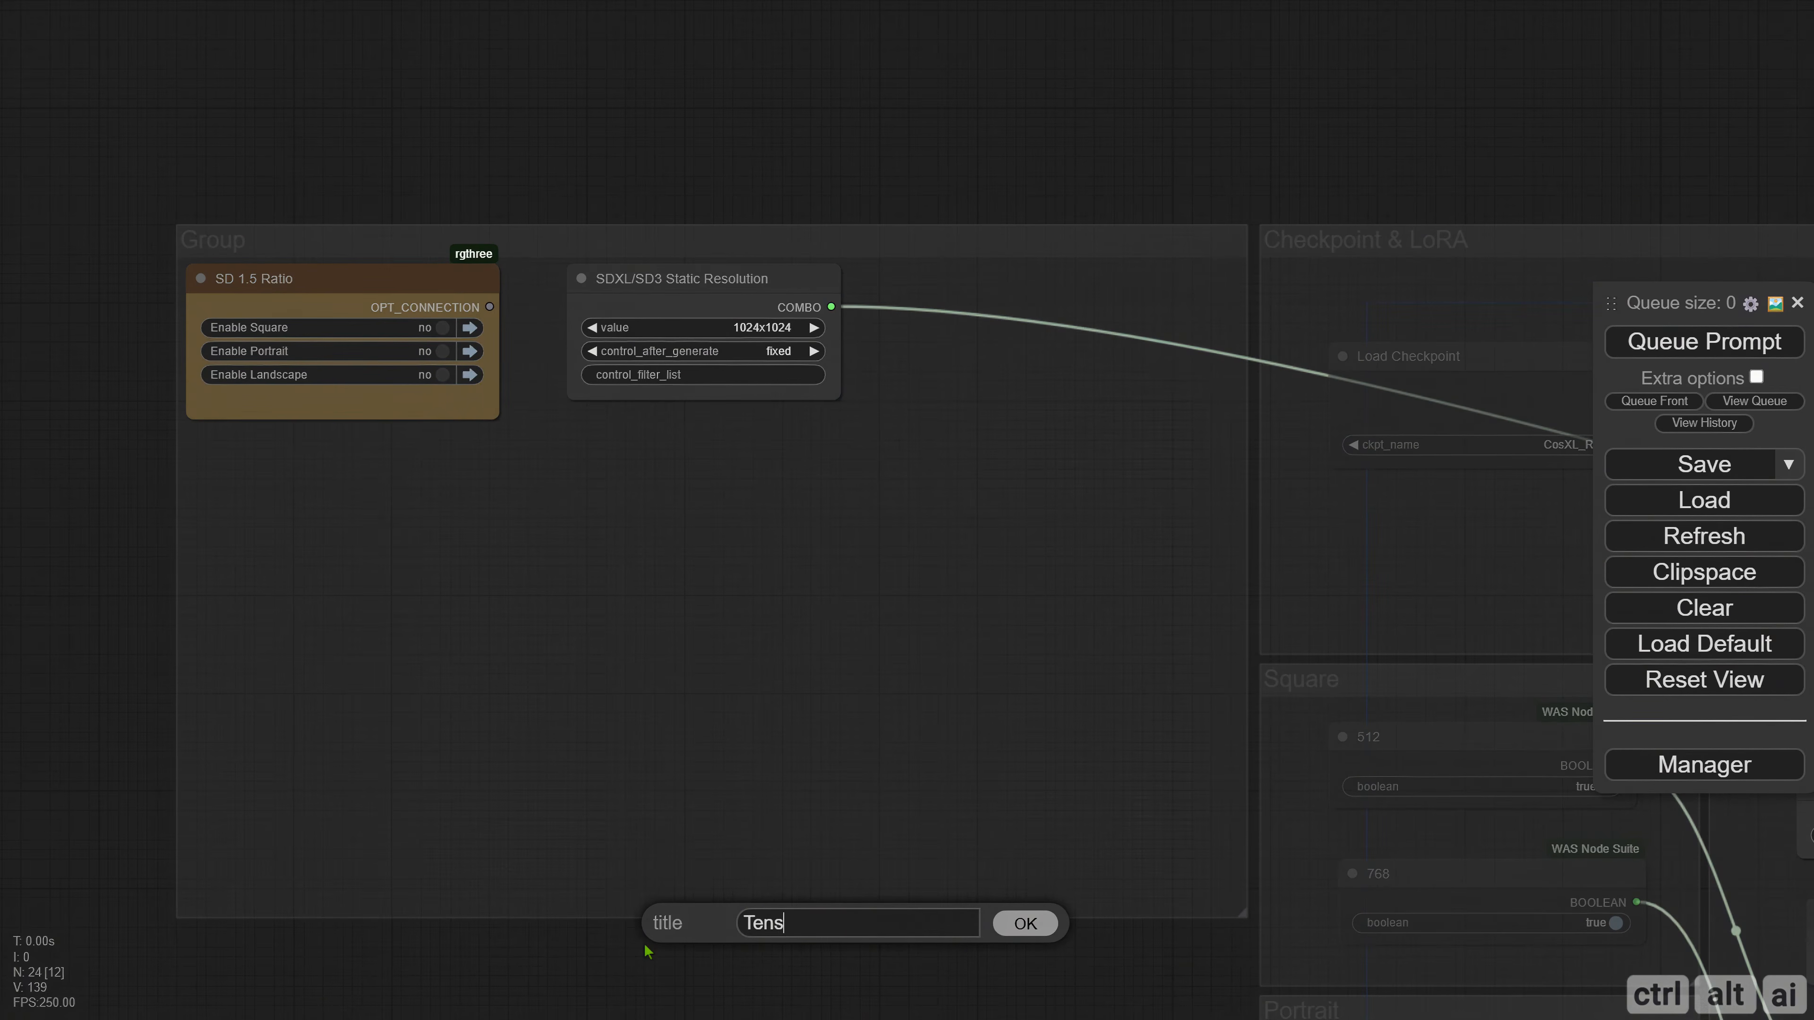
{"action": "type", "text": "orRT Control Center"}
{"action": "key", "text": "Return"}
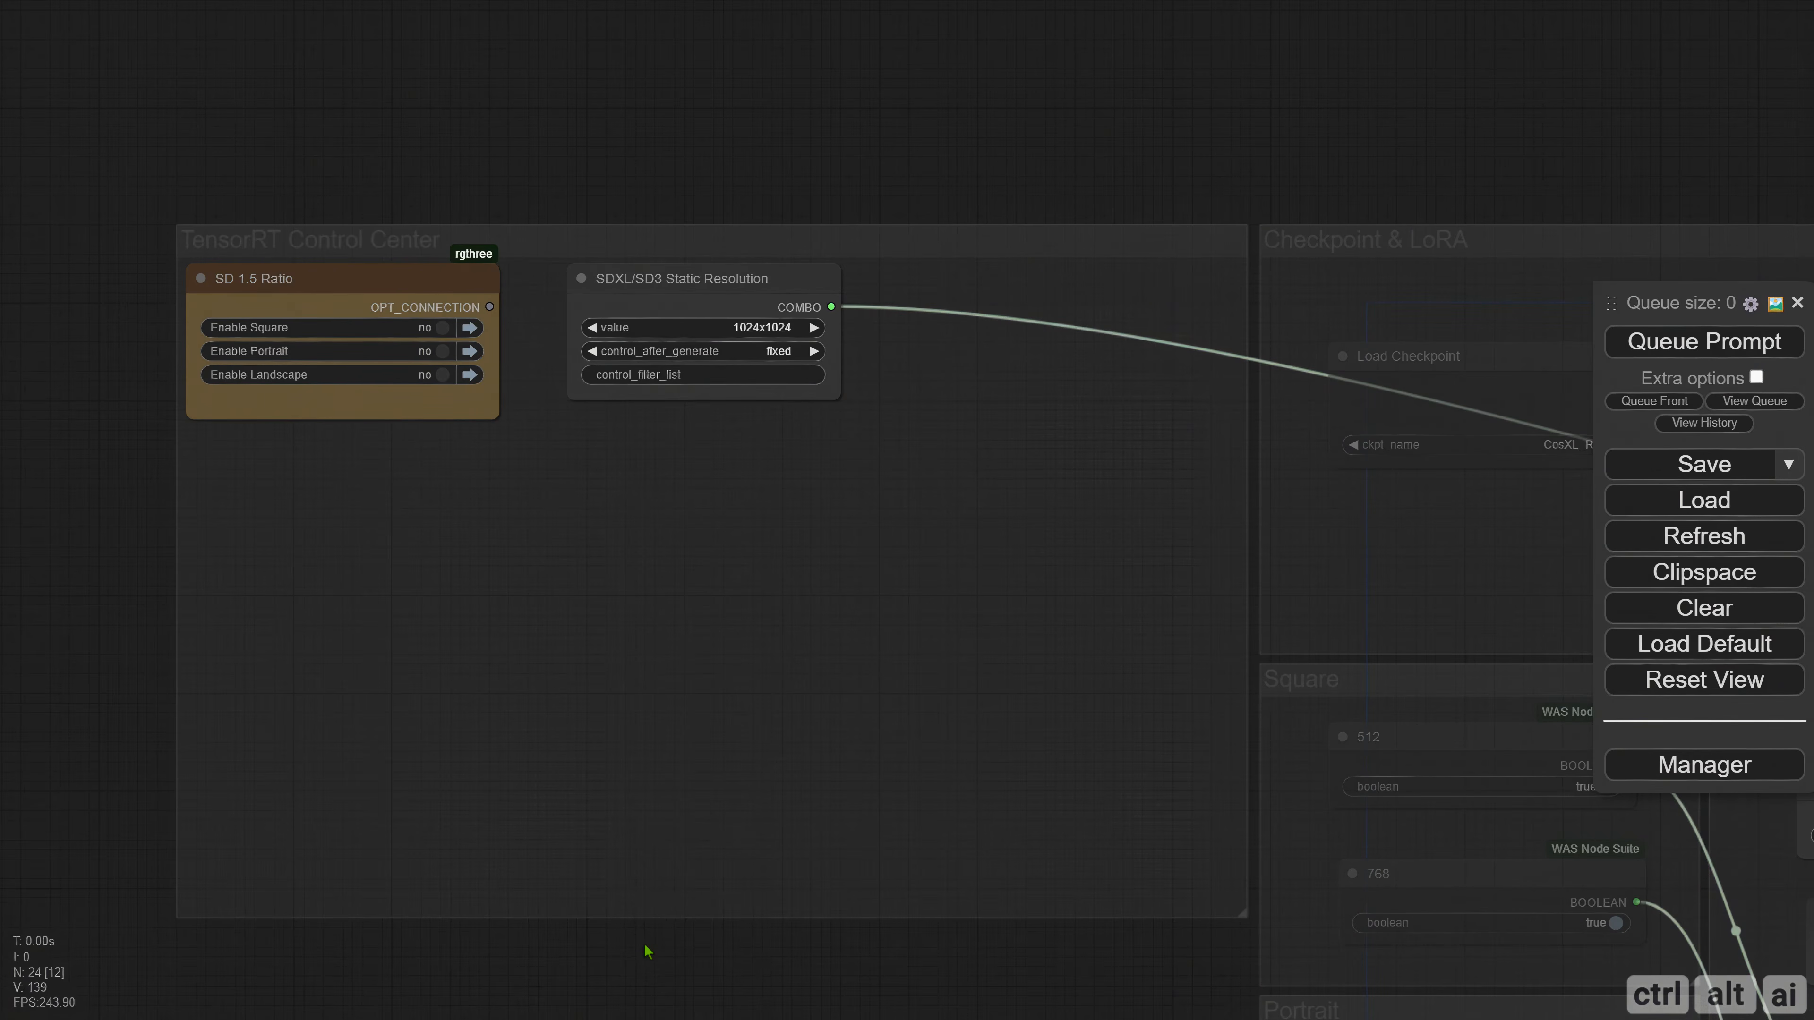
Move the SD 1.5 Ratio and SDXL/SD3 Static Resolution nodes lower in their group and colour the resolution node pale blue.
{"action": "left_click_drag", "start_coordinate": [307, 297], "coordinate": [346, 609]}
{"action": "left_click_drag", "start_coordinate": [665, 297], "coordinate": [973, 601]}
{"action": "right_click", "coordinate": [898, 682]}
{"action": "left_click", "coordinate": [925, 763]}
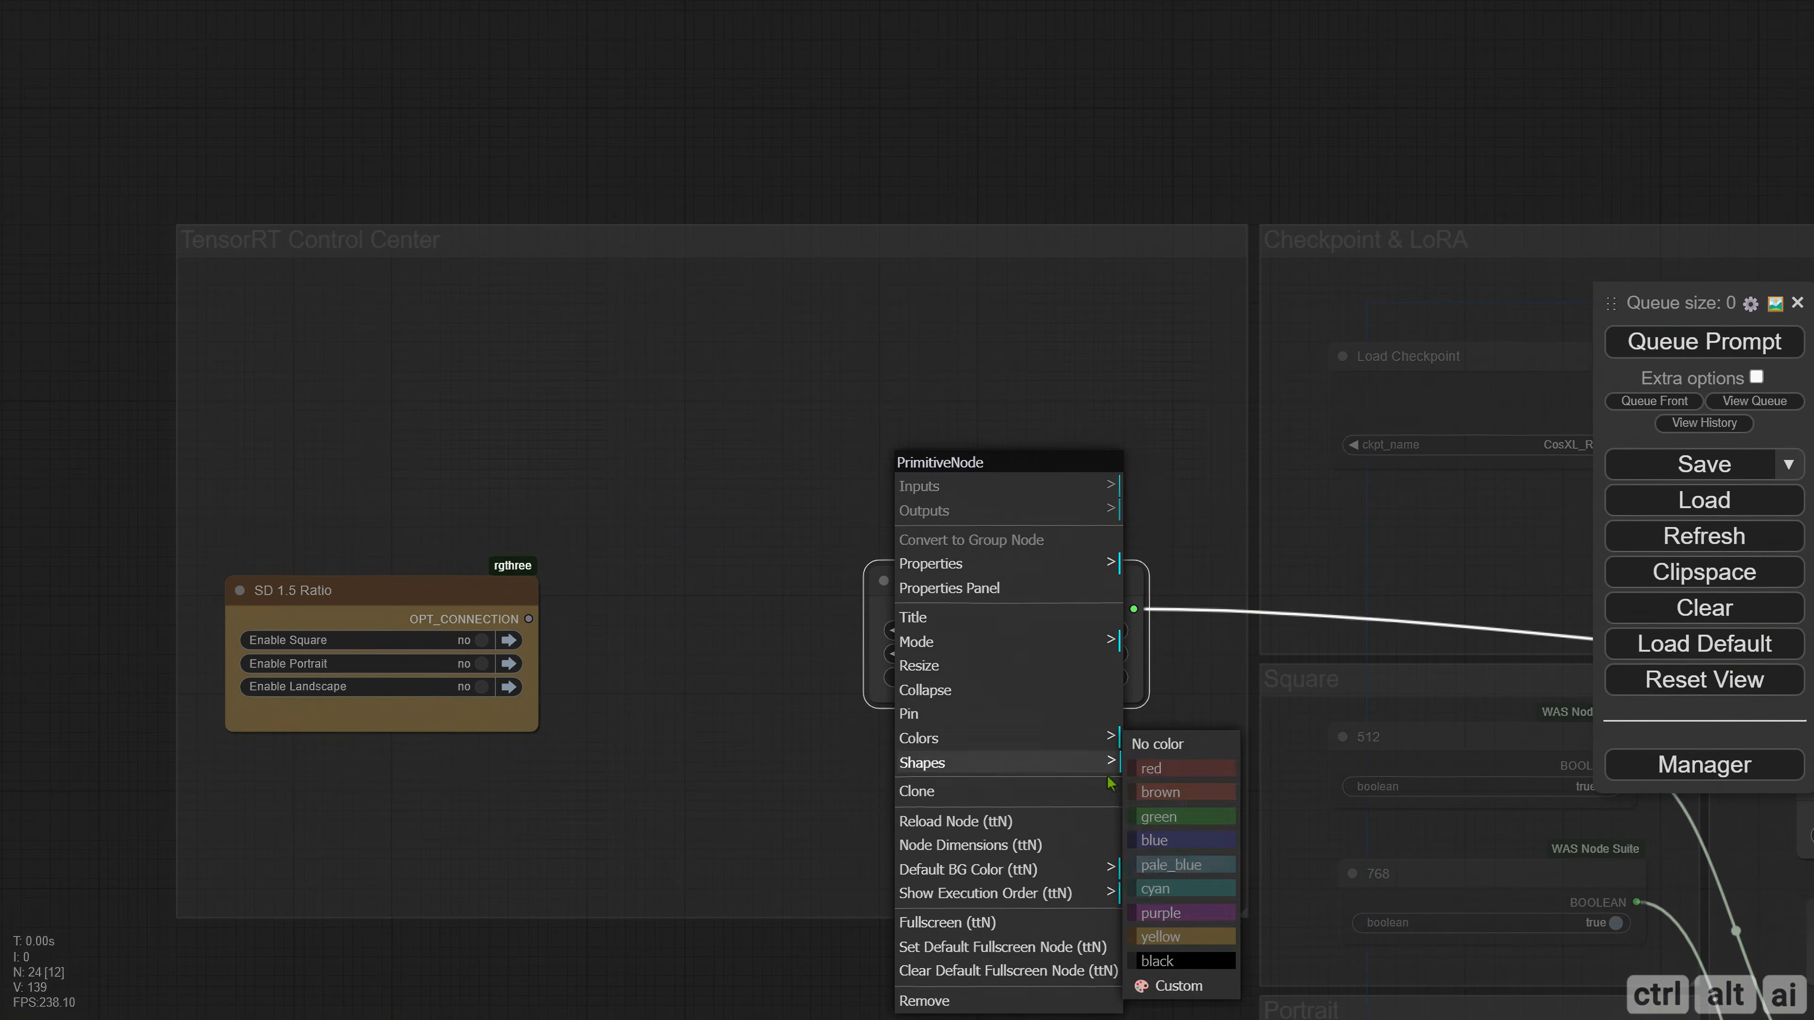
{"action": "left_click", "coordinate": [1157, 866]}
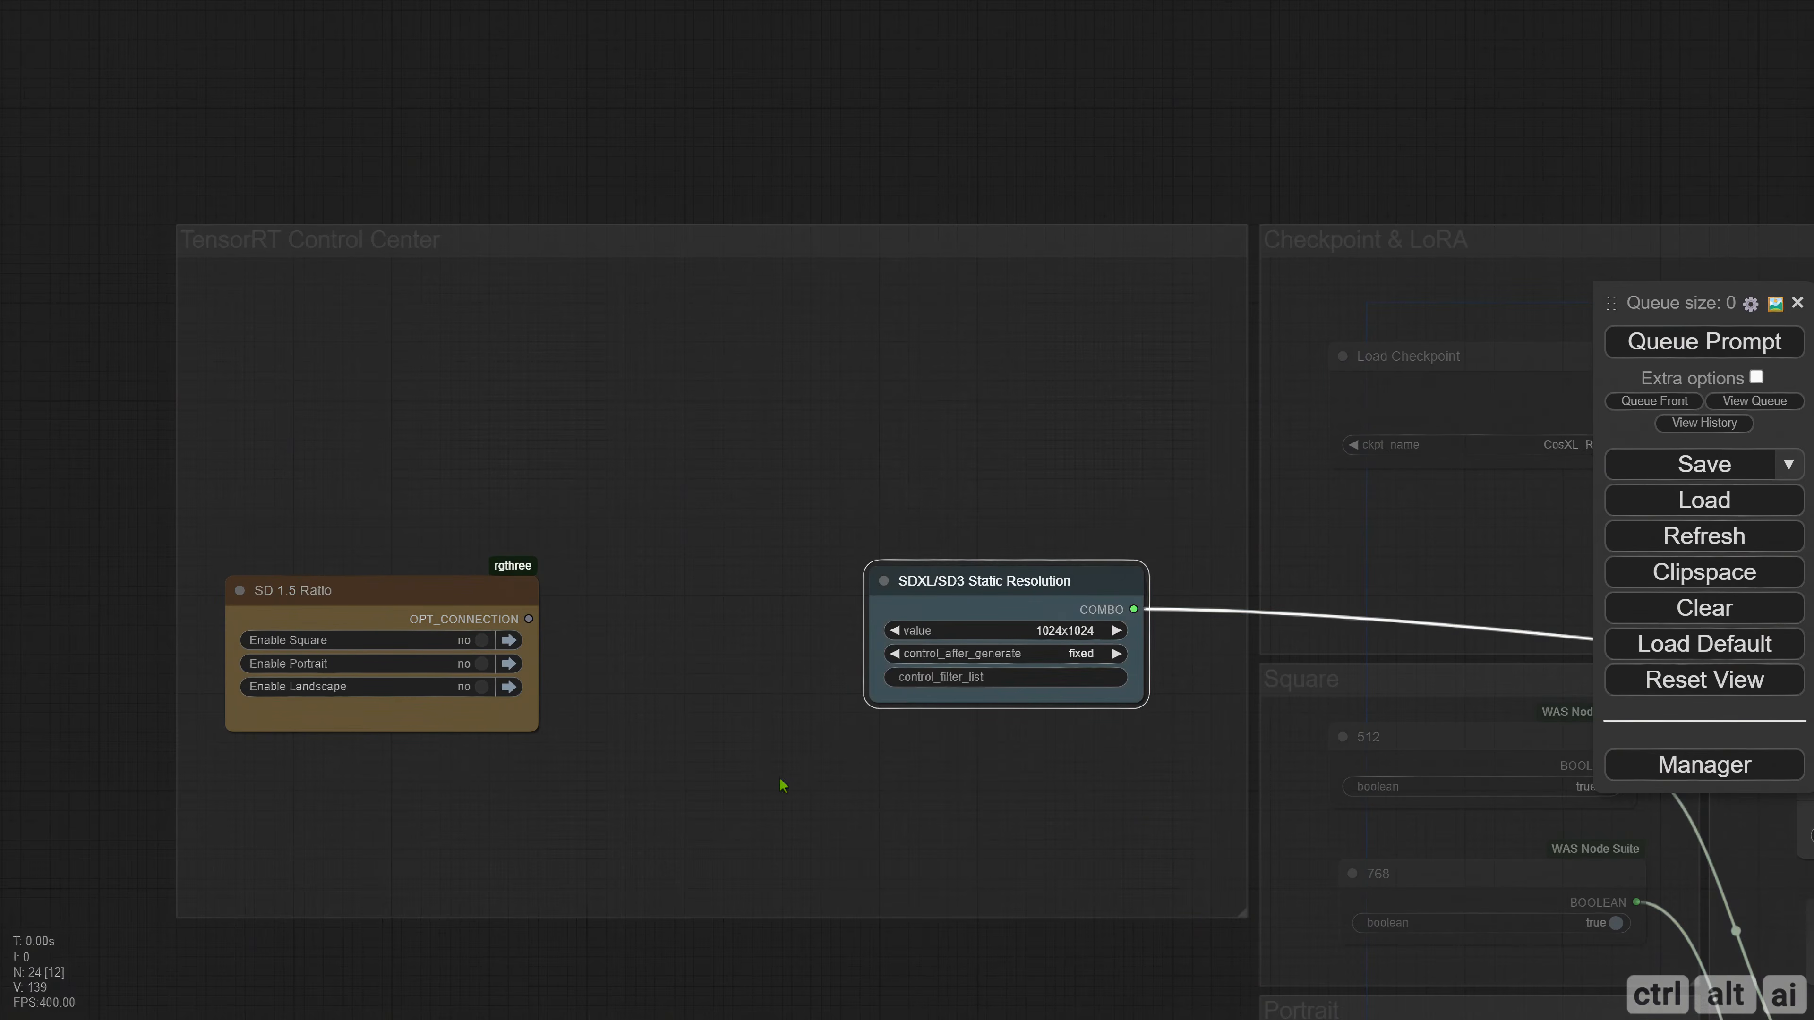
Duplicate the SD 1.5 Ratio node above the original and colour the copy green.
{"action": "left_click", "coordinate": [363, 593]}
{"action": "key", "text": "ctrl+c"}
{"action": "key", "text": "ctrl+v"}
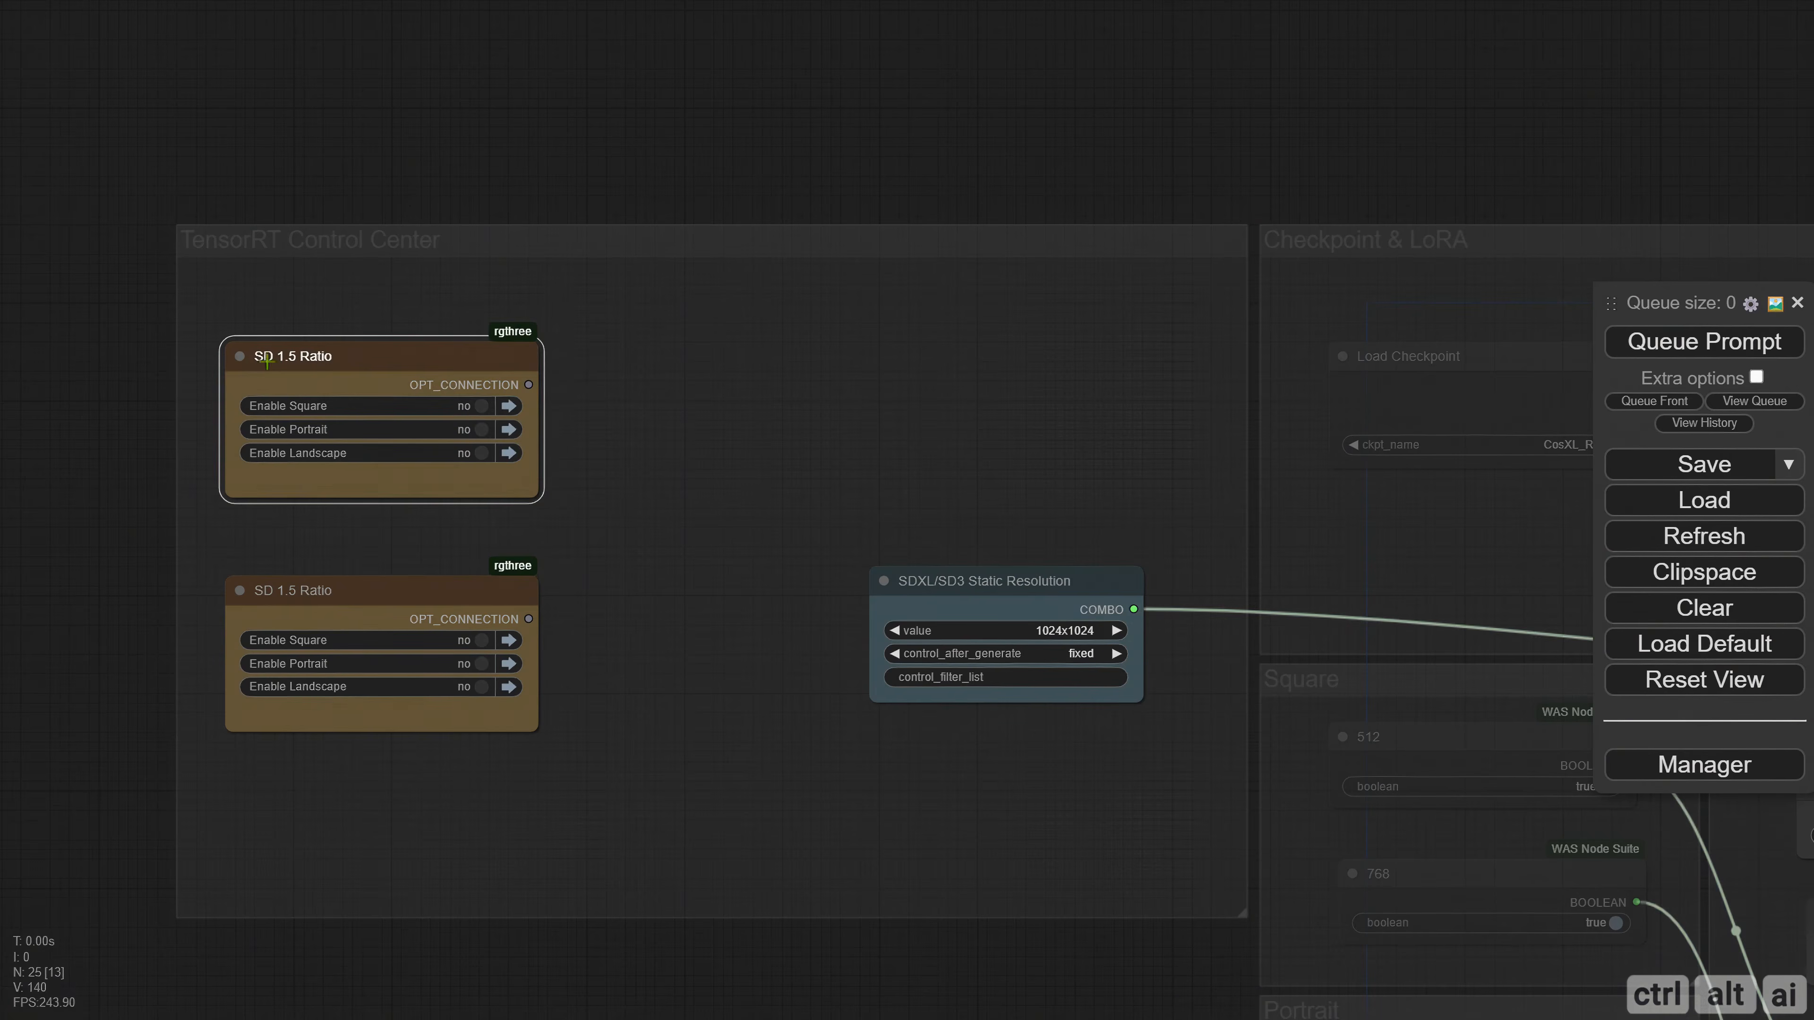
{"action": "right_click", "coordinate": [265, 361]}
{"action": "left_click", "coordinate": [343, 641]}
{"action": "left_click", "coordinate": [515, 720]}
Retitle the green copy of the ratio node "Model".
{"action": "right_click", "coordinate": [236, 368]}
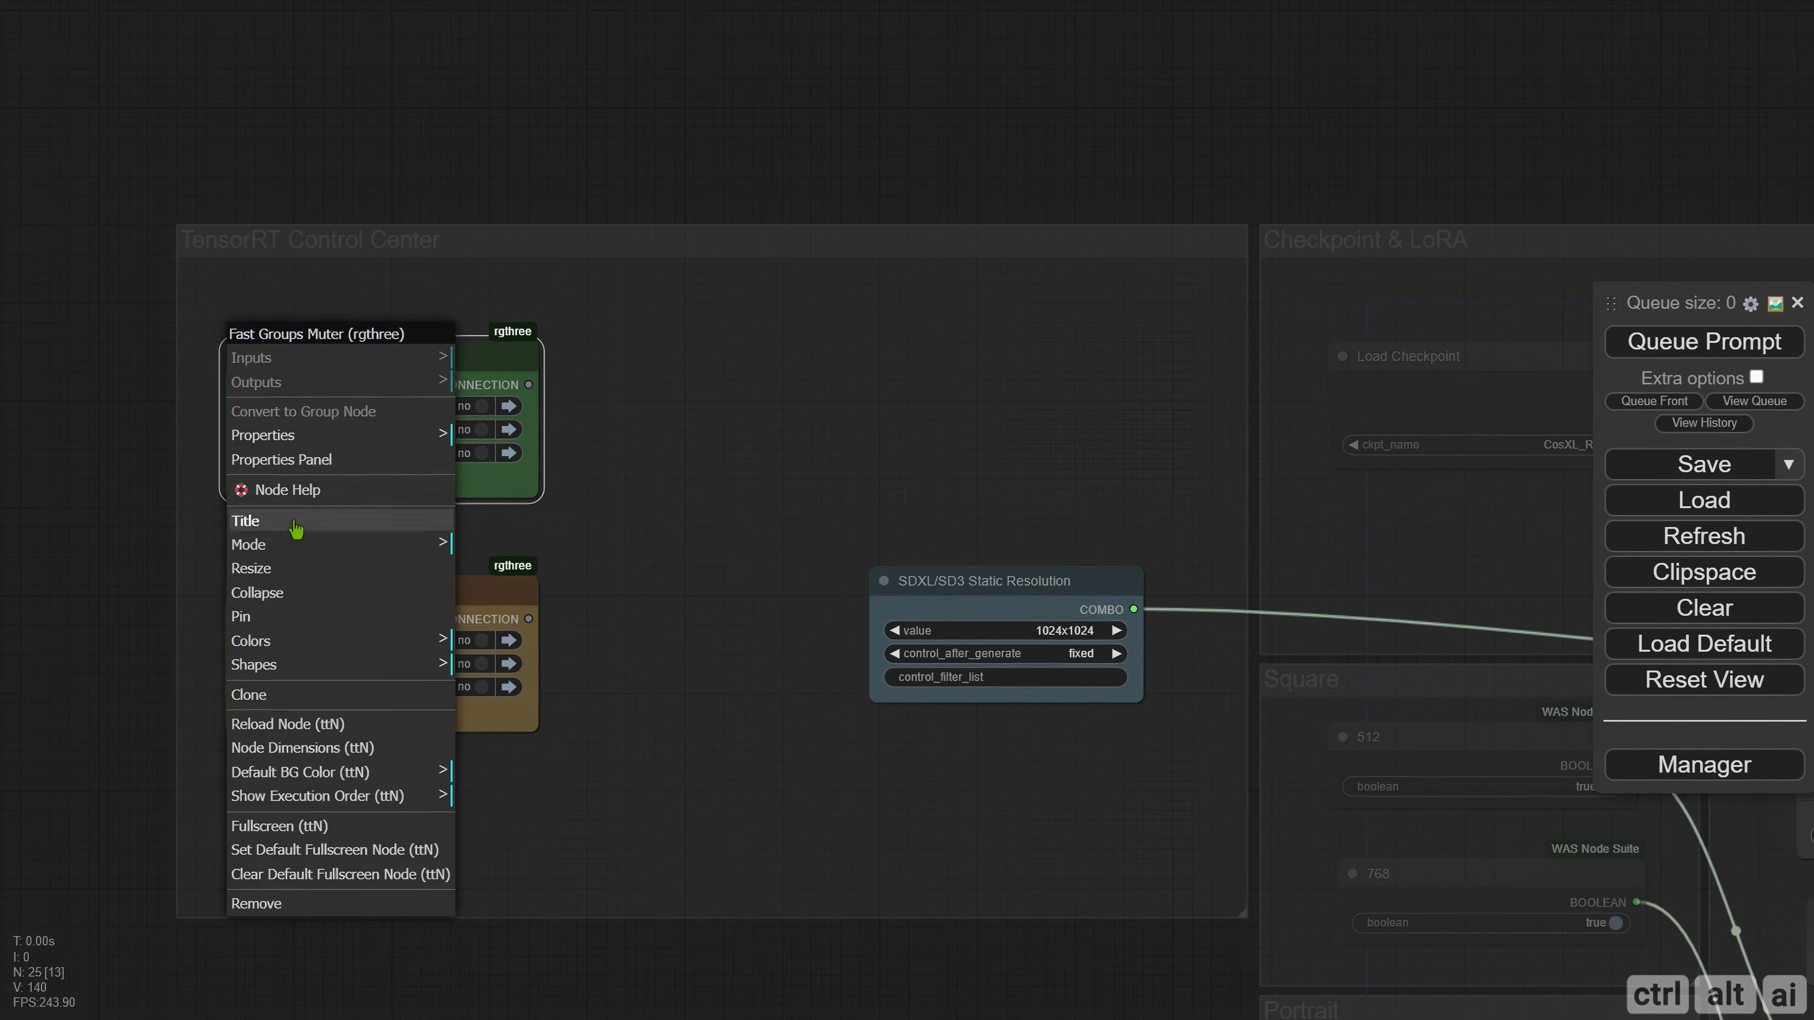
{"action": "left_click", "coordinate": [295, 528]}
{"action": "key", "text": "ctrl+a"}
{"action": "type", "text": "Mod"}
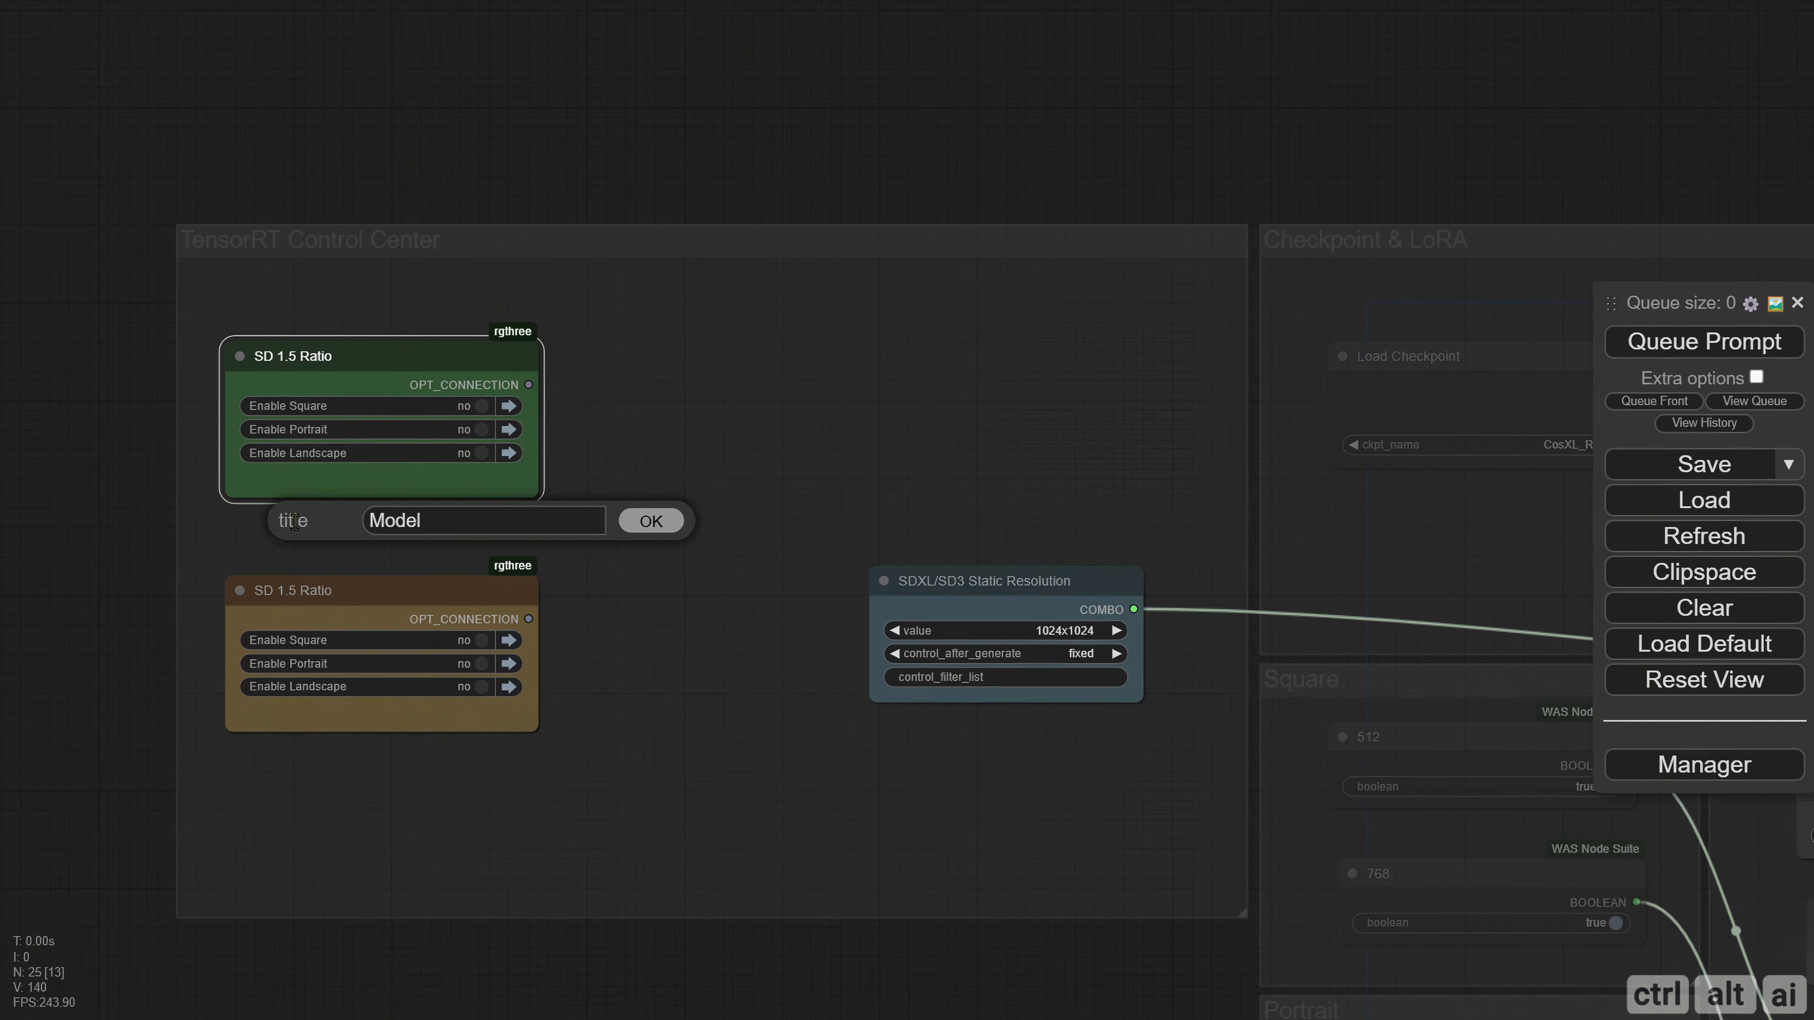
{"action": "type", "text": "el"}
{"action": "key", "text": "Return"}
Set the Model node's matchTitle property to "^SD 1.5|SDXL/SD3 Static.*".
{"action": "right_click", "coordinate": [314, 343]}
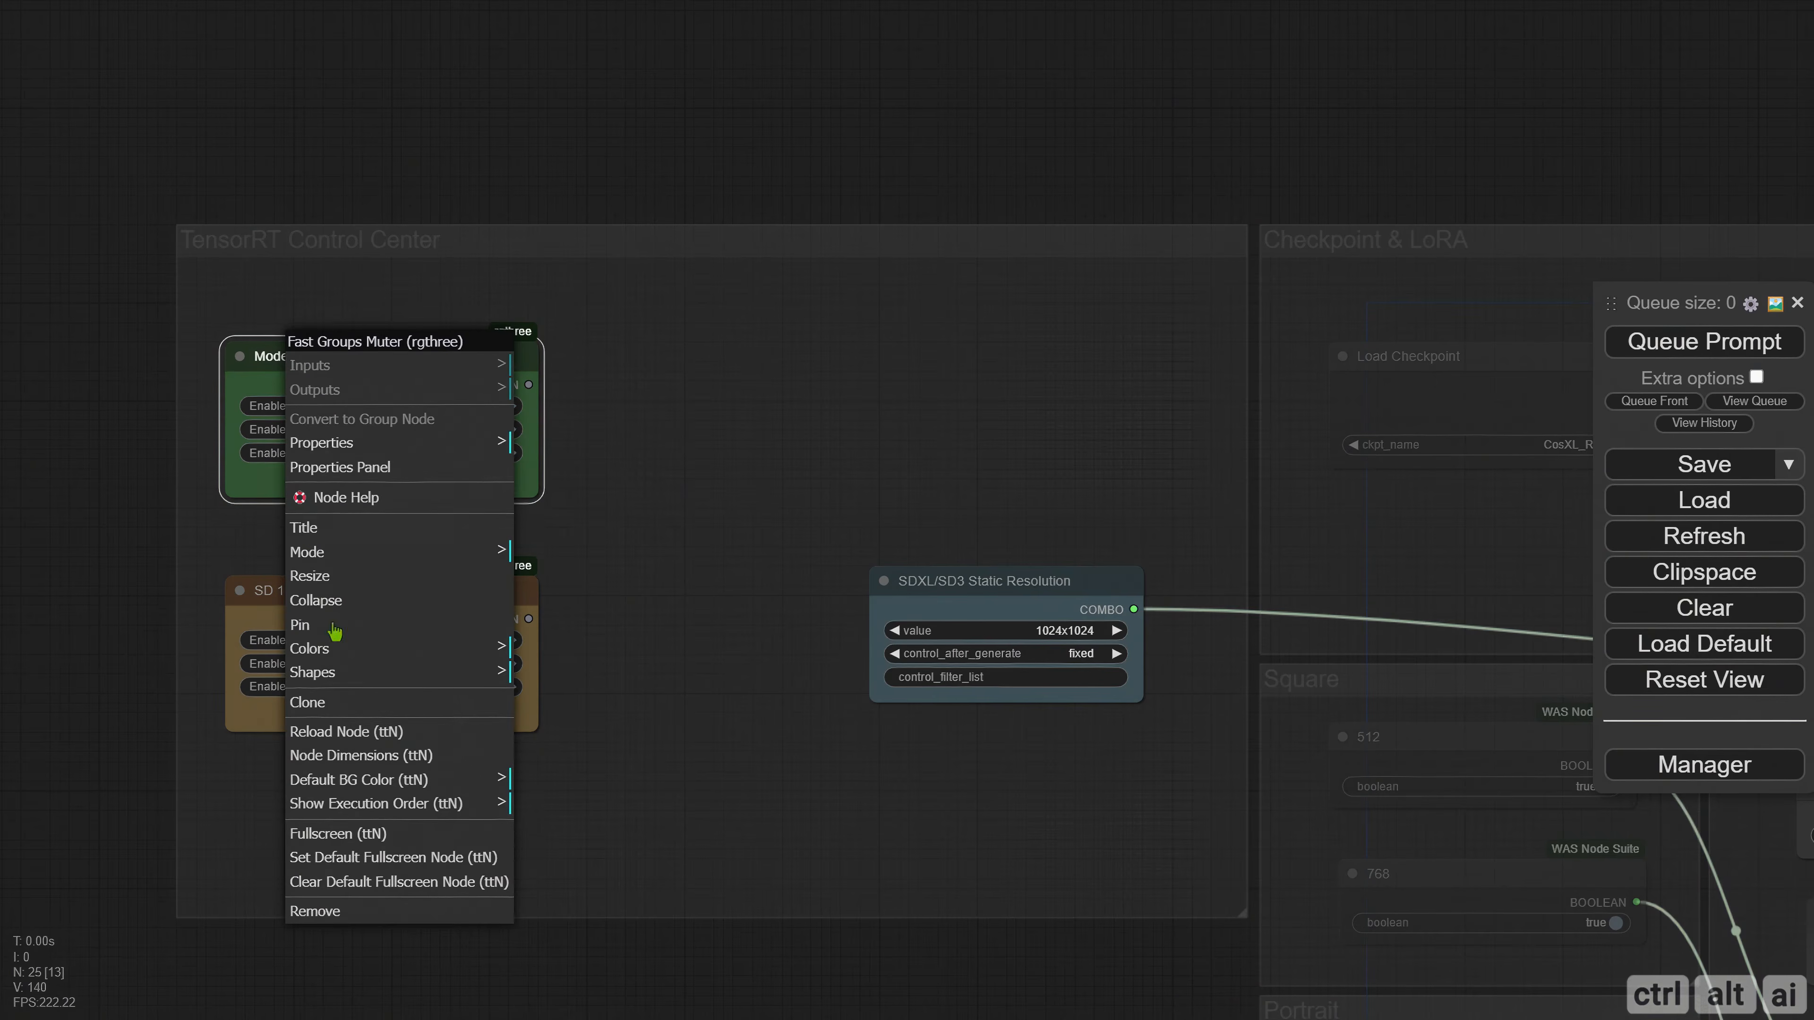
{"action": "left_click", "coordinate": [343, 498]}
{"action": "left_click", "coordinate": [456, 384]}
{"action": "left_click_drag", "start_coordinate": [456, 384], "coordinate": [158, 408]}
{"action": "type", "text": "SD 1.5"}
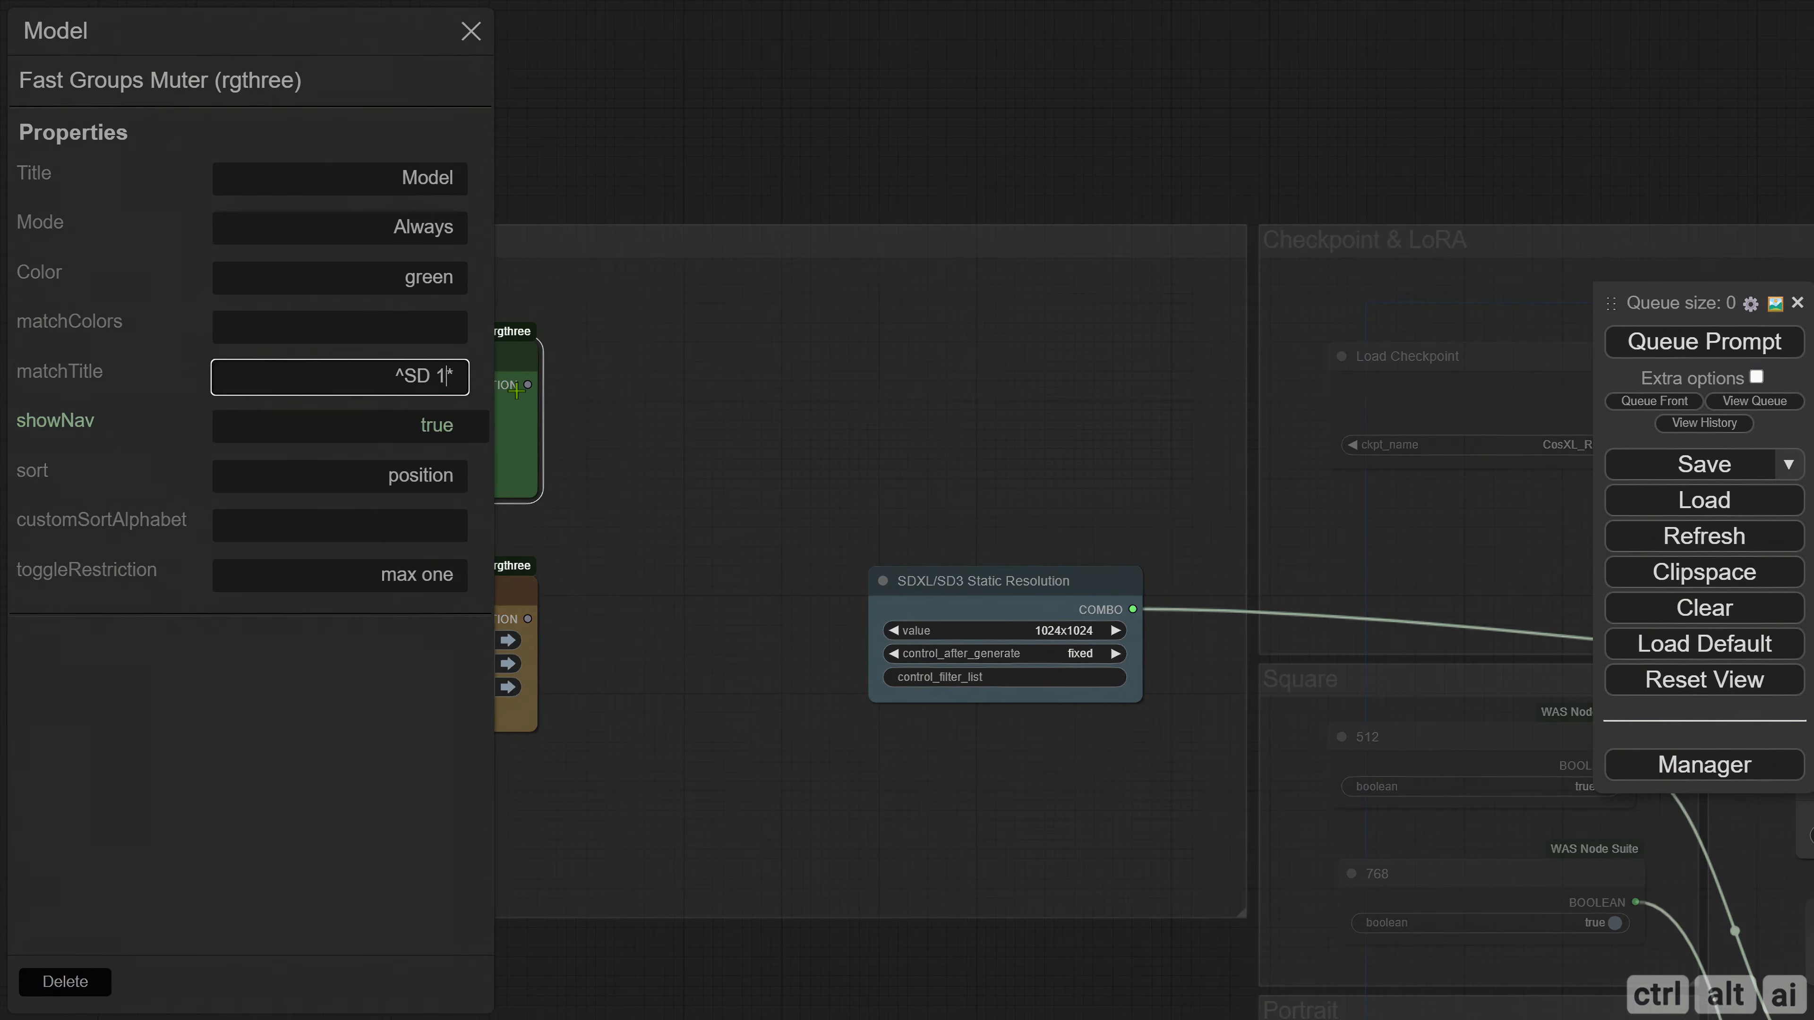
{"action": "type", "text": "|SDXL/SD3 "}
{"action": "type", "text": "Stat"}
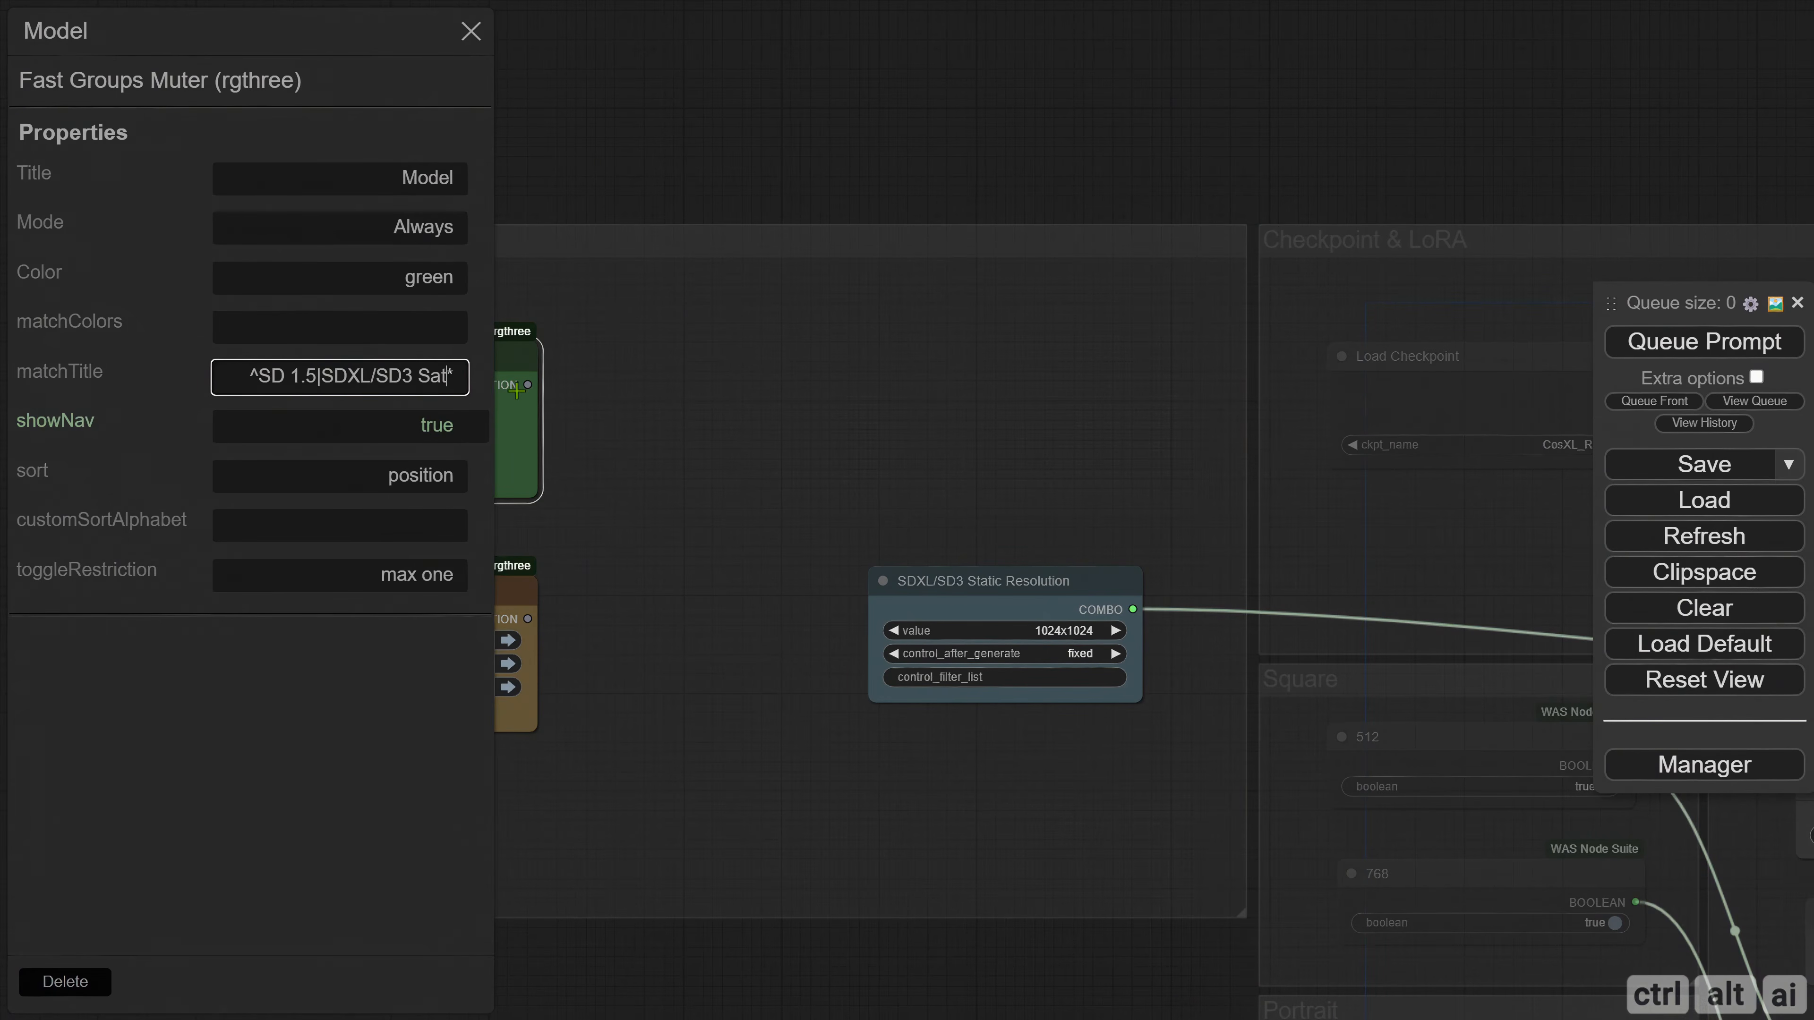
{"action": "type", "text": "ic."}
{"action": "key", "text": "Return"}
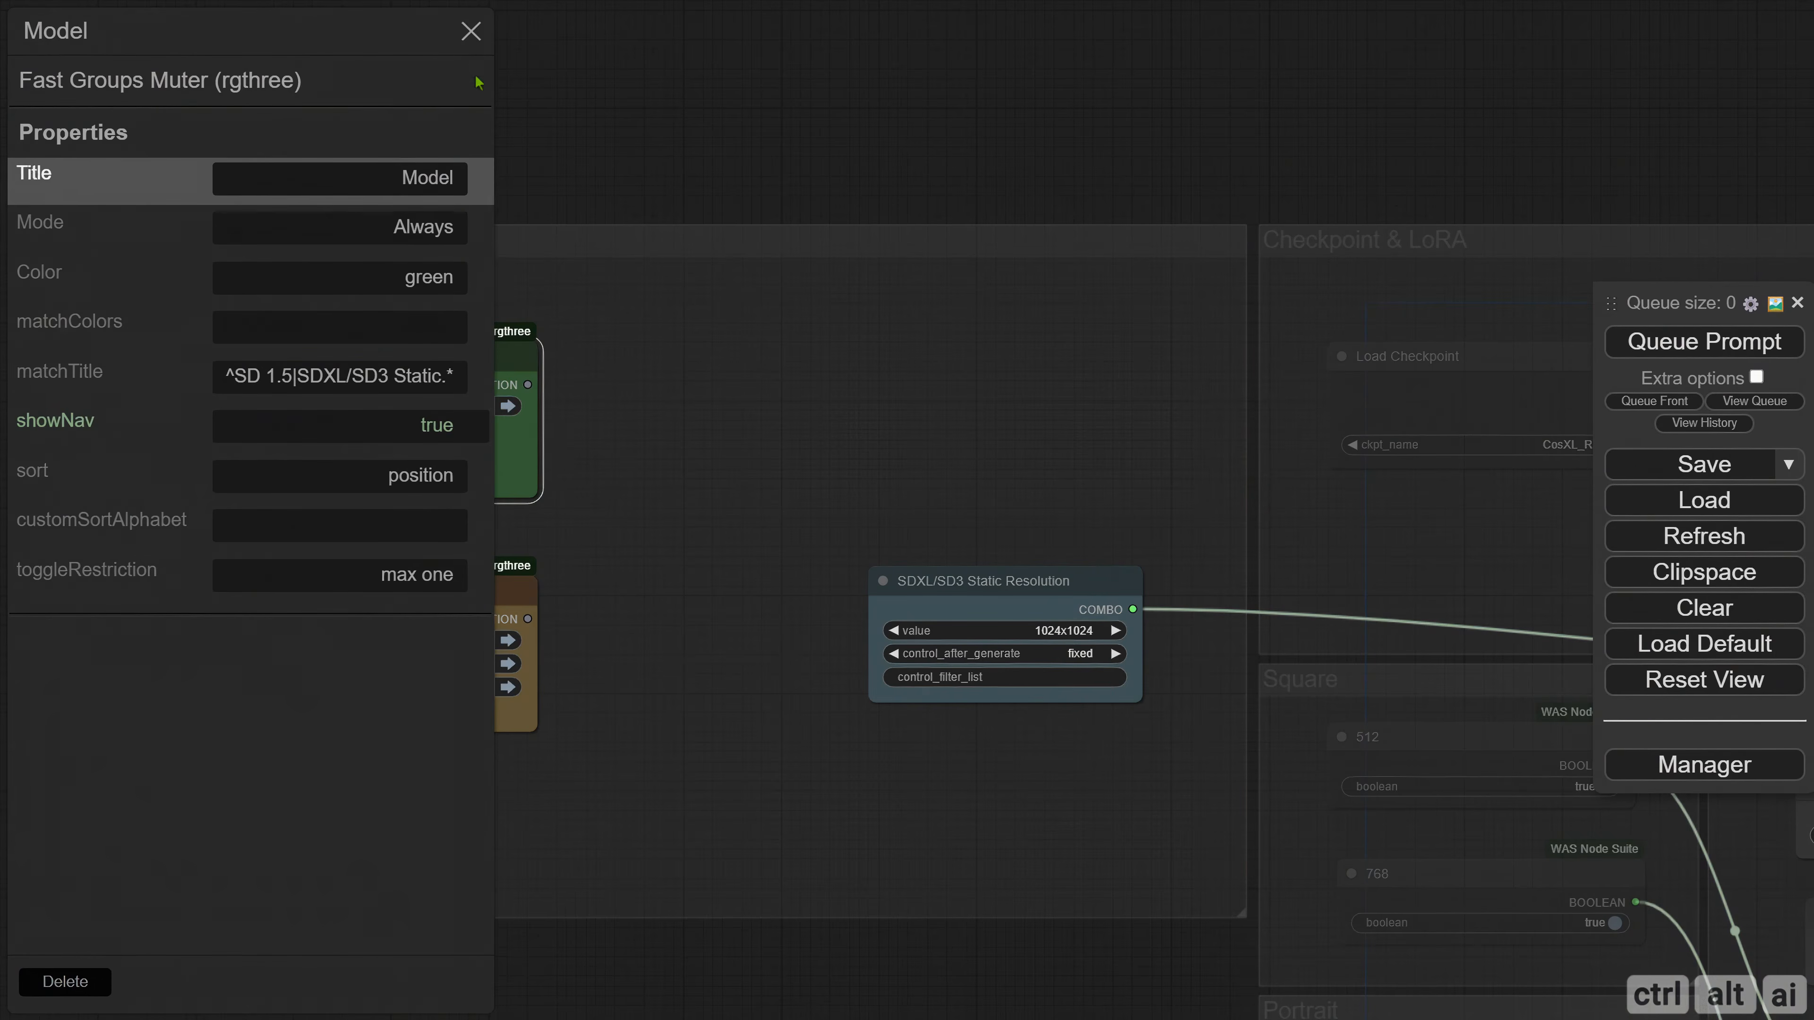
{"action": "left_click", "coordinate": [469, 33]}
Correct the title of the group around the SDXLResolution node to "SDXL/SD3 Static".
{"action": "scroll", "coordinate": [832, 451], "scroll_direction": "down", "scroll_amount": 1}
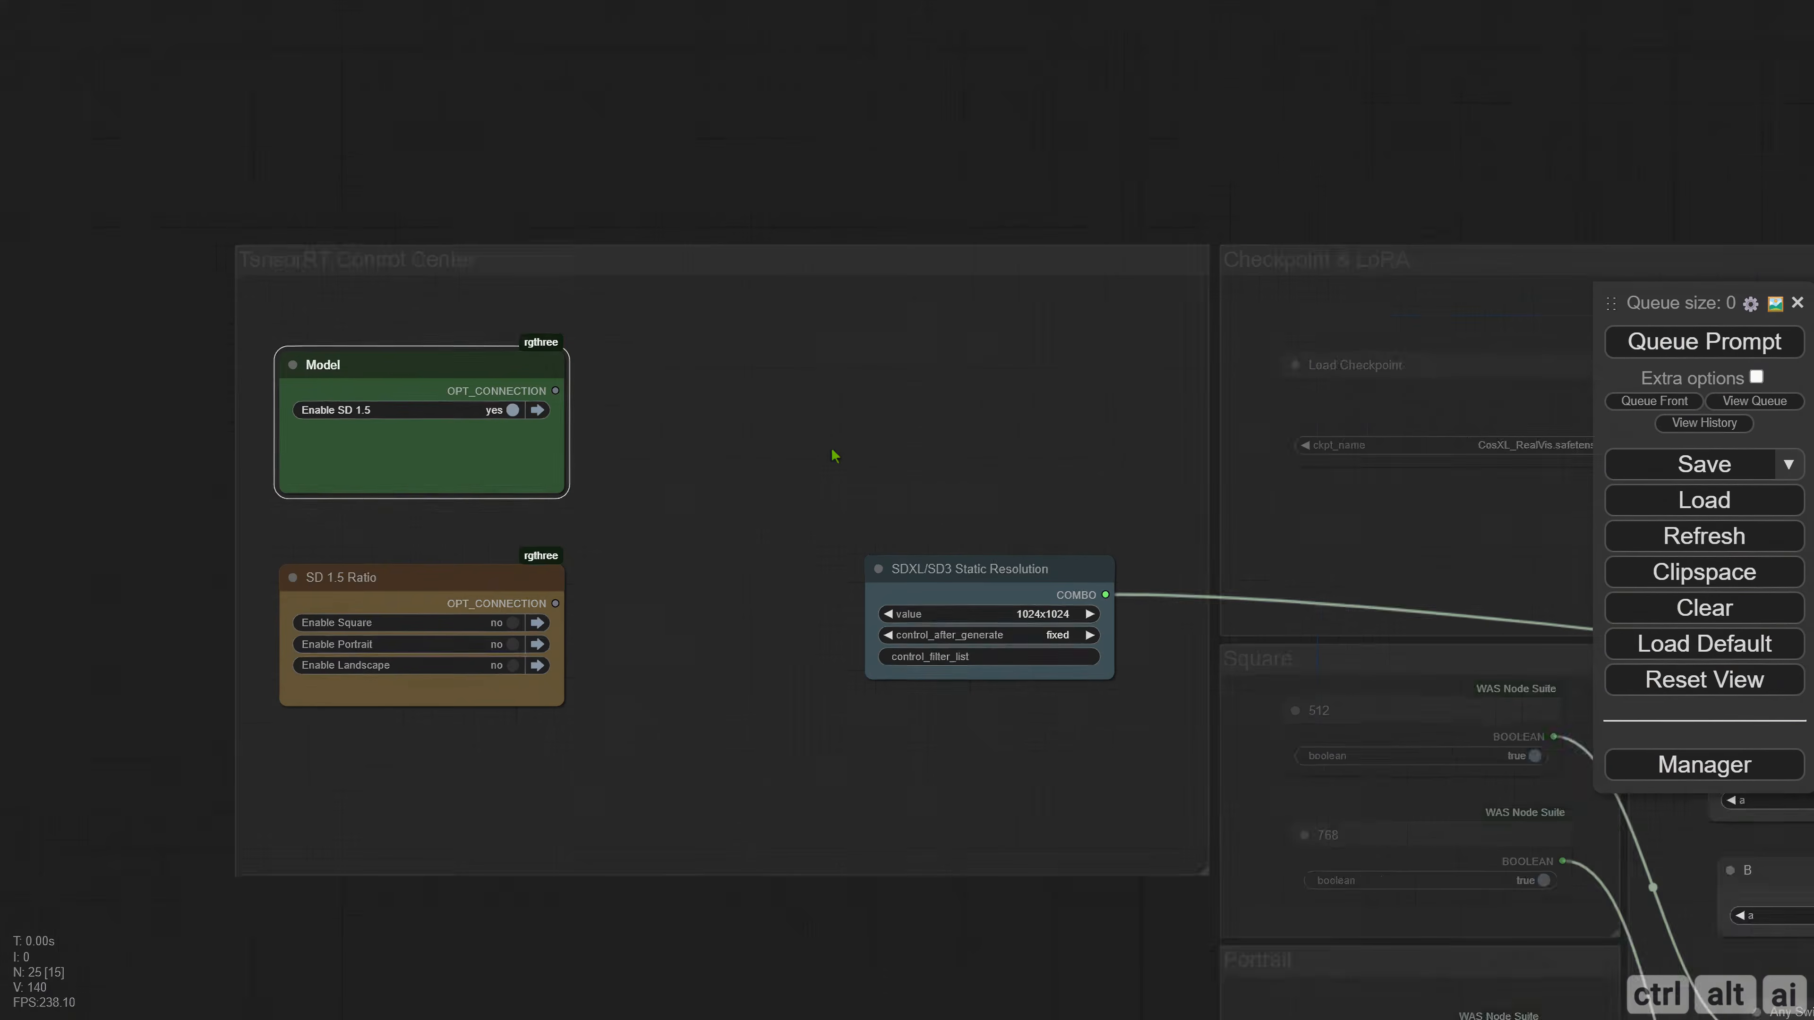
{"action": "left_click_drag", "start_coordinate": [1157, 486], "coordinate": [240, 362]}
{"action": "left_click_drag", "start_coordinate": [1324, 409], "coordinate": [251, 333]}
{"action": "right_click", "coordinate": [848, 517]}
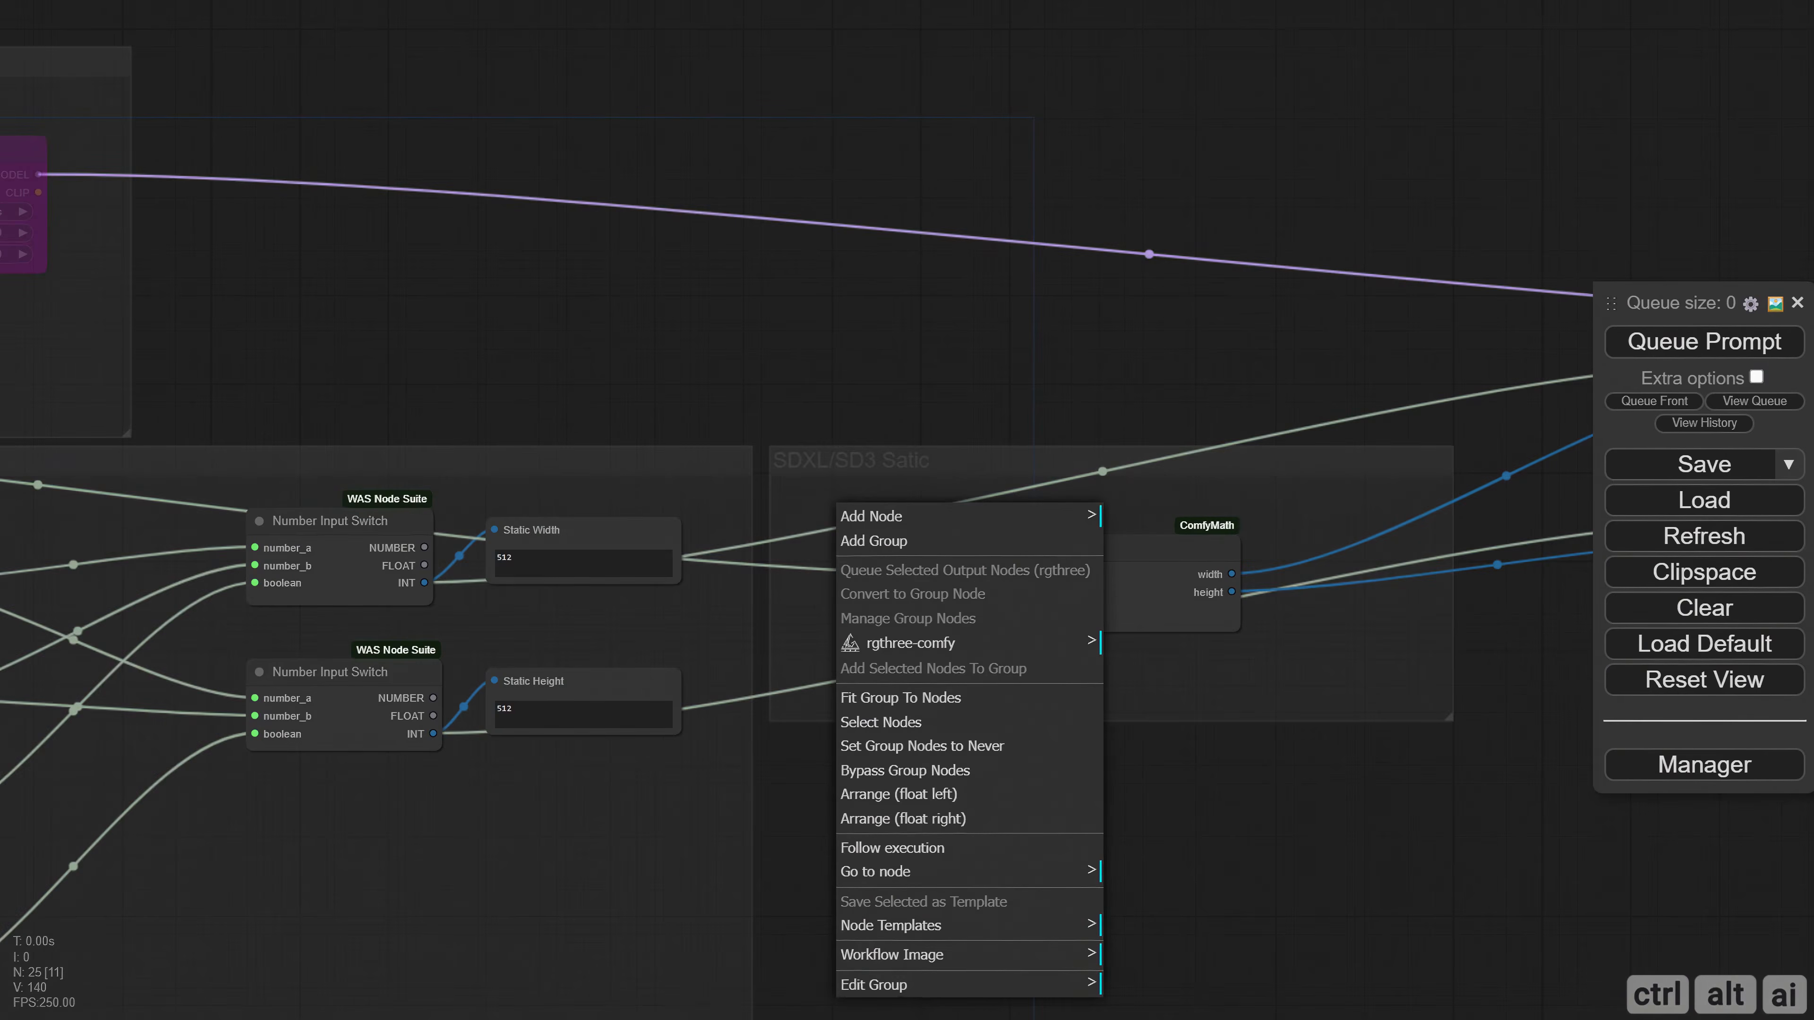
{"action": "left_click", "coordinate": [878, 977]}
{"action": "left_click", "coordinate": [1143, 929]}
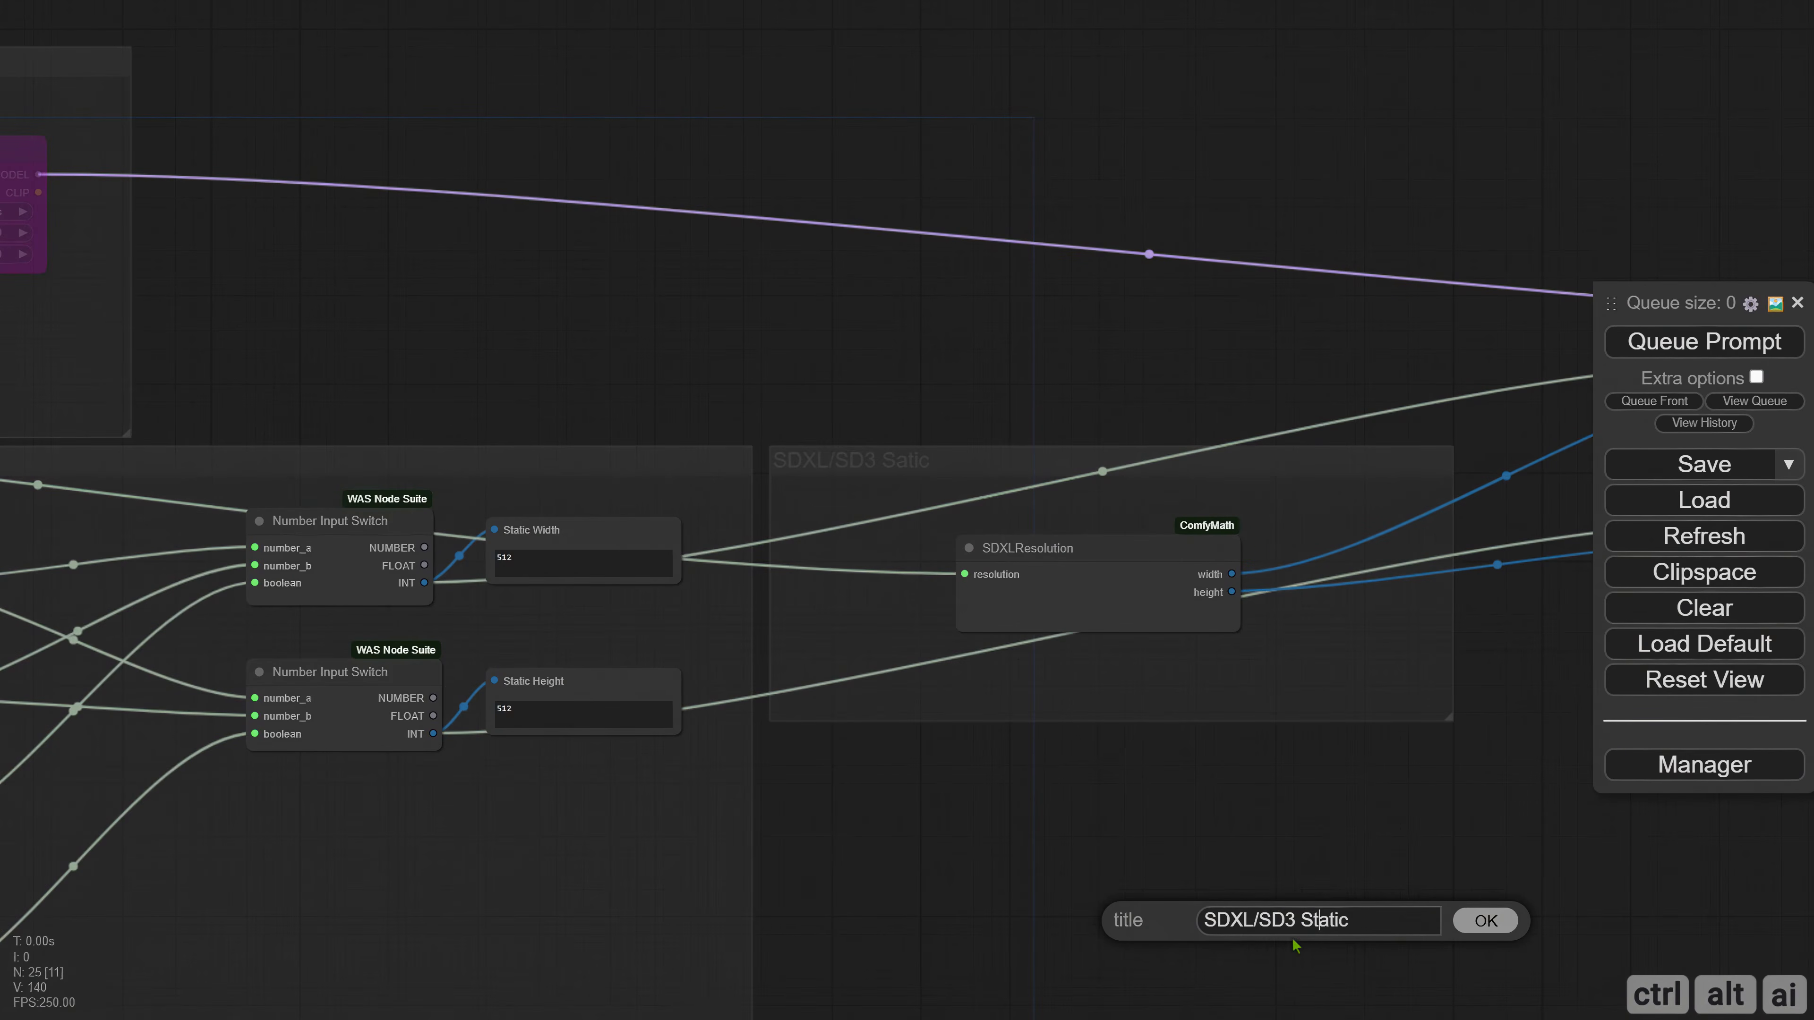
{"action": "key", "text": "Return"}
Disable both SD 1.5 and SDXL/SD3 Static in the Model node.
{"action": "left_click_drag", "start_coordinate": [673, 393], "coordinate": [1637, 409]}
{"action": "left_click_drag", "start_coordinate": [515, 354], "coordinate": [1508, 384]}
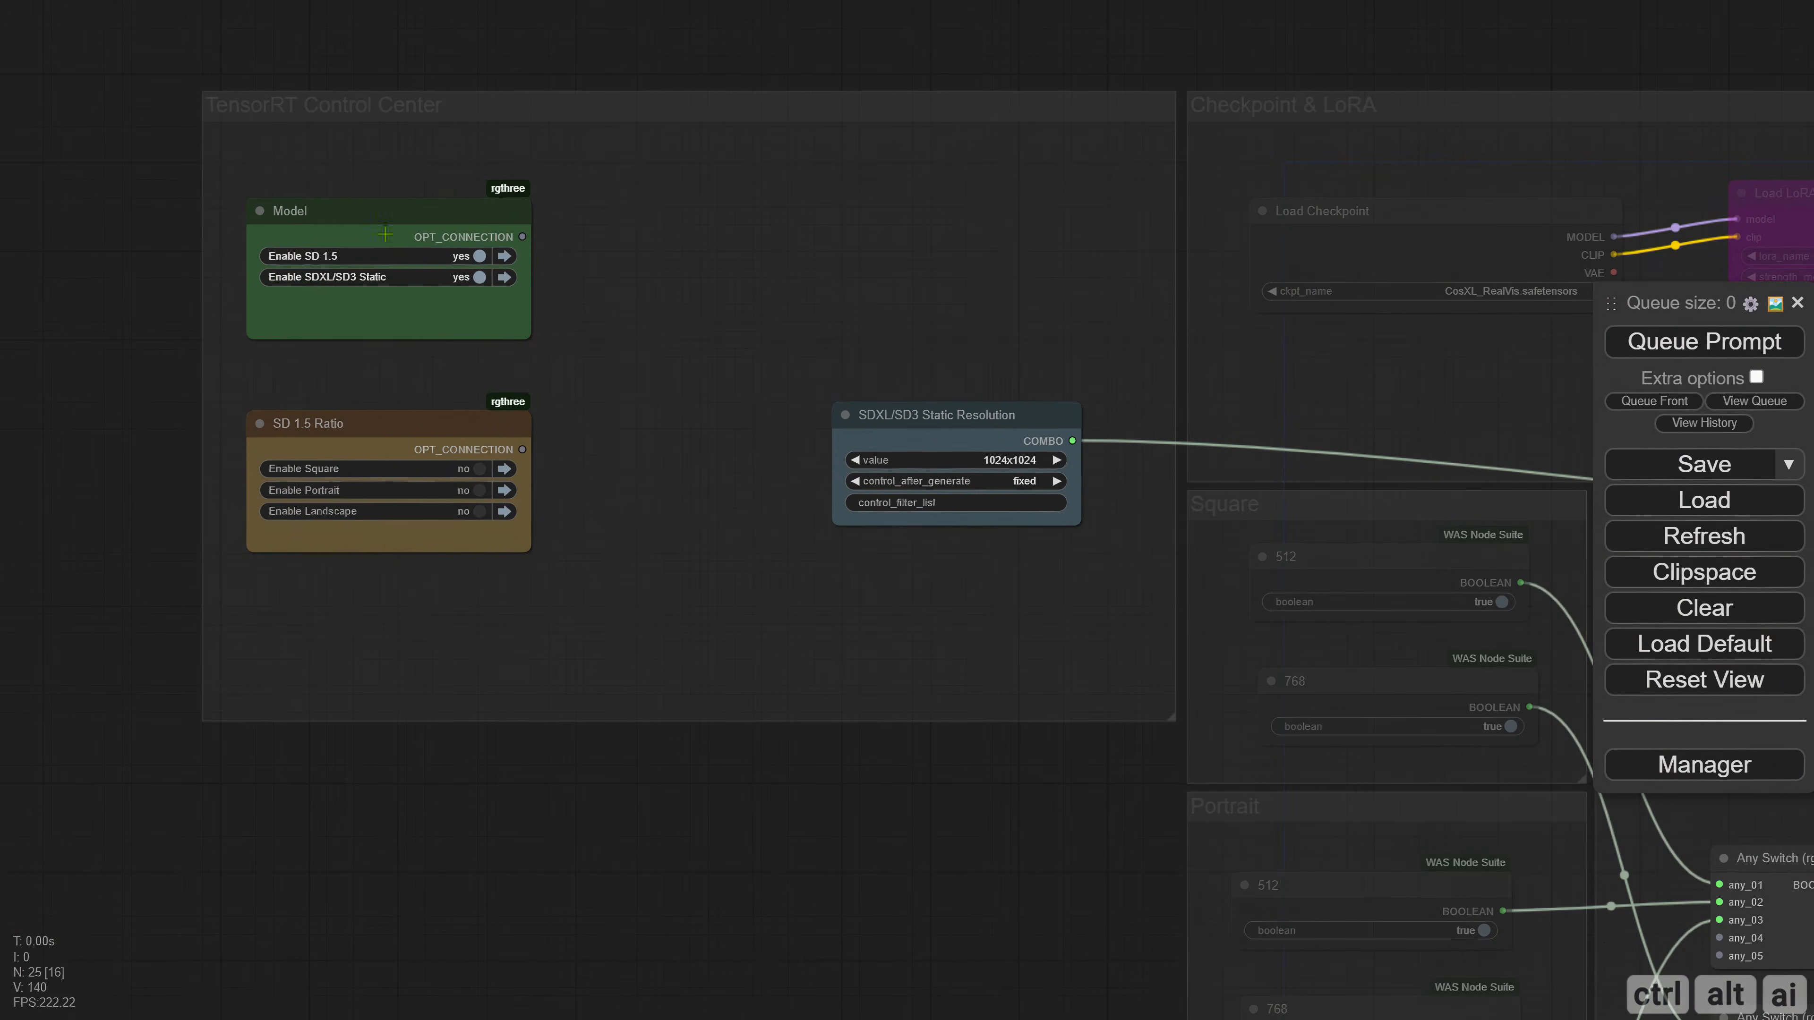
{"action": "left_click", "coordinate": [479, 277]}
{"action": "left_click", "coordinate": [479, 256]}
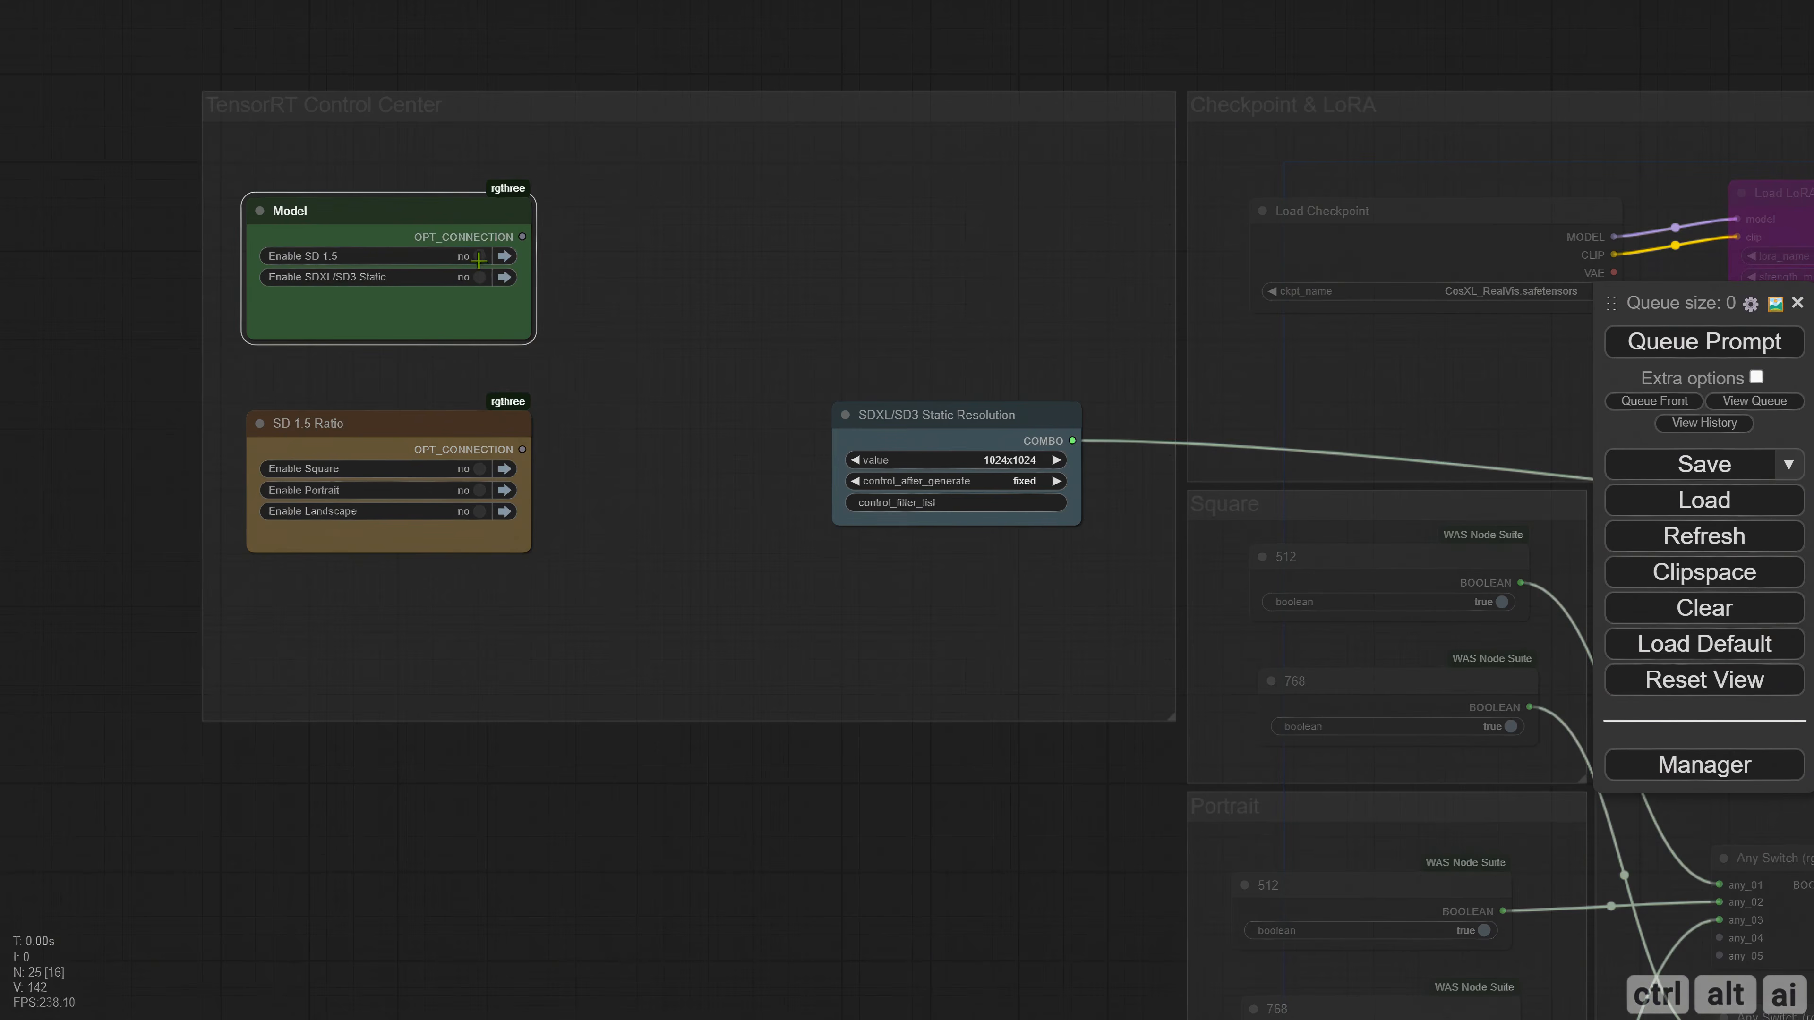
Move the Static Width and Static Height displays of the final Any Switch nodes into the TensorRT Control Center group, above the resolution node.
{"action": "scroll", "coordinate": [599, 409], "scroll_direction": "down", "scroll_amount": 3}
{"action": "left_click_drag", "start_coordinate": [1393, 665], "coordinate": [579, 549]}
{"action": "left_click_drag", "start_coordinate": [1329, 648], "coordinate": [892, 611]}
{"action": "left_click_drag", "start_coordinate": [1142, 563], "coordinate": [640, 633]}
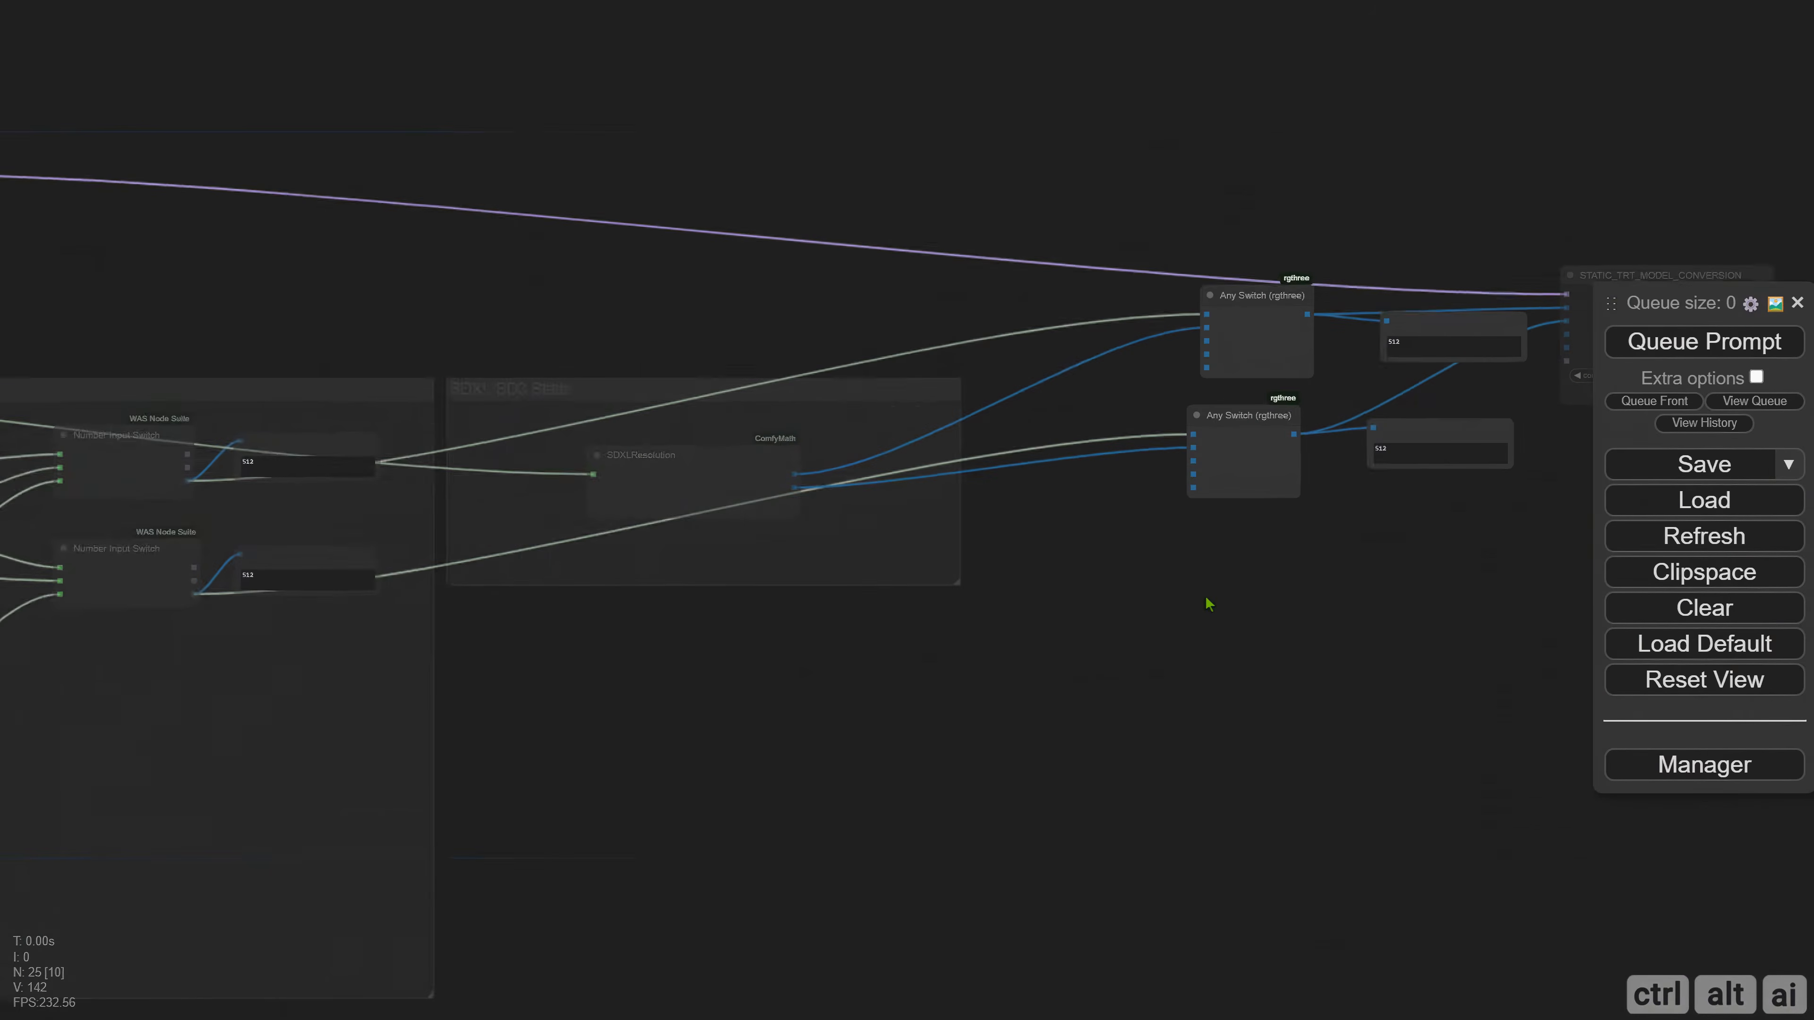
{"action": "left_click_drag", "start_coordinate": [1209, 604], "coordinate": [1013, 613]}
{"action": "scroll", "coordinate": [986, 636], "scroll_direction": "down", "scroll_amount": 1}
{"action": "left_click_drag", "start_coordinate": [914, 644], "coordinate": [1500, 579]}
{"action": "left_click_drag", "start_coordinate": [670, 571], "coordinate": [1458, 558]}
{"action": "left_click_drag", "start_coordinate": [1572, 673], "coordinate": [602, 703]}
{"action": "left_click_drag", "start_coordinate": [1455, 309], "coordinate": [533, 108]}
{"action": "left_click_drag", "start_coordinate": [1446, 400], "coordinate": [535, 171]}
{"action": "left_click_drag", "start_coordinate": [476, 227], "coordinate": [1466, 389]}
{"action": "left_click_drag", "start_coordinate": [1526, 265], "coordinate": [235, 308]}
{"action": "left_click_drag", "start_coordinate": [1520, 333], "coordinate": [233, 373]}
{"action": "left_click_drag", "start_coordinate": [116, 423], "coordinate": [483, 398]}
{"action": "scroll", "coordinate": [482, 391], "scroll_direction": "up", "scroll_amount": 5}
{"action": "left_click_drag", "start_coordinate": [452, 334], "coordinate": [490, 351]}
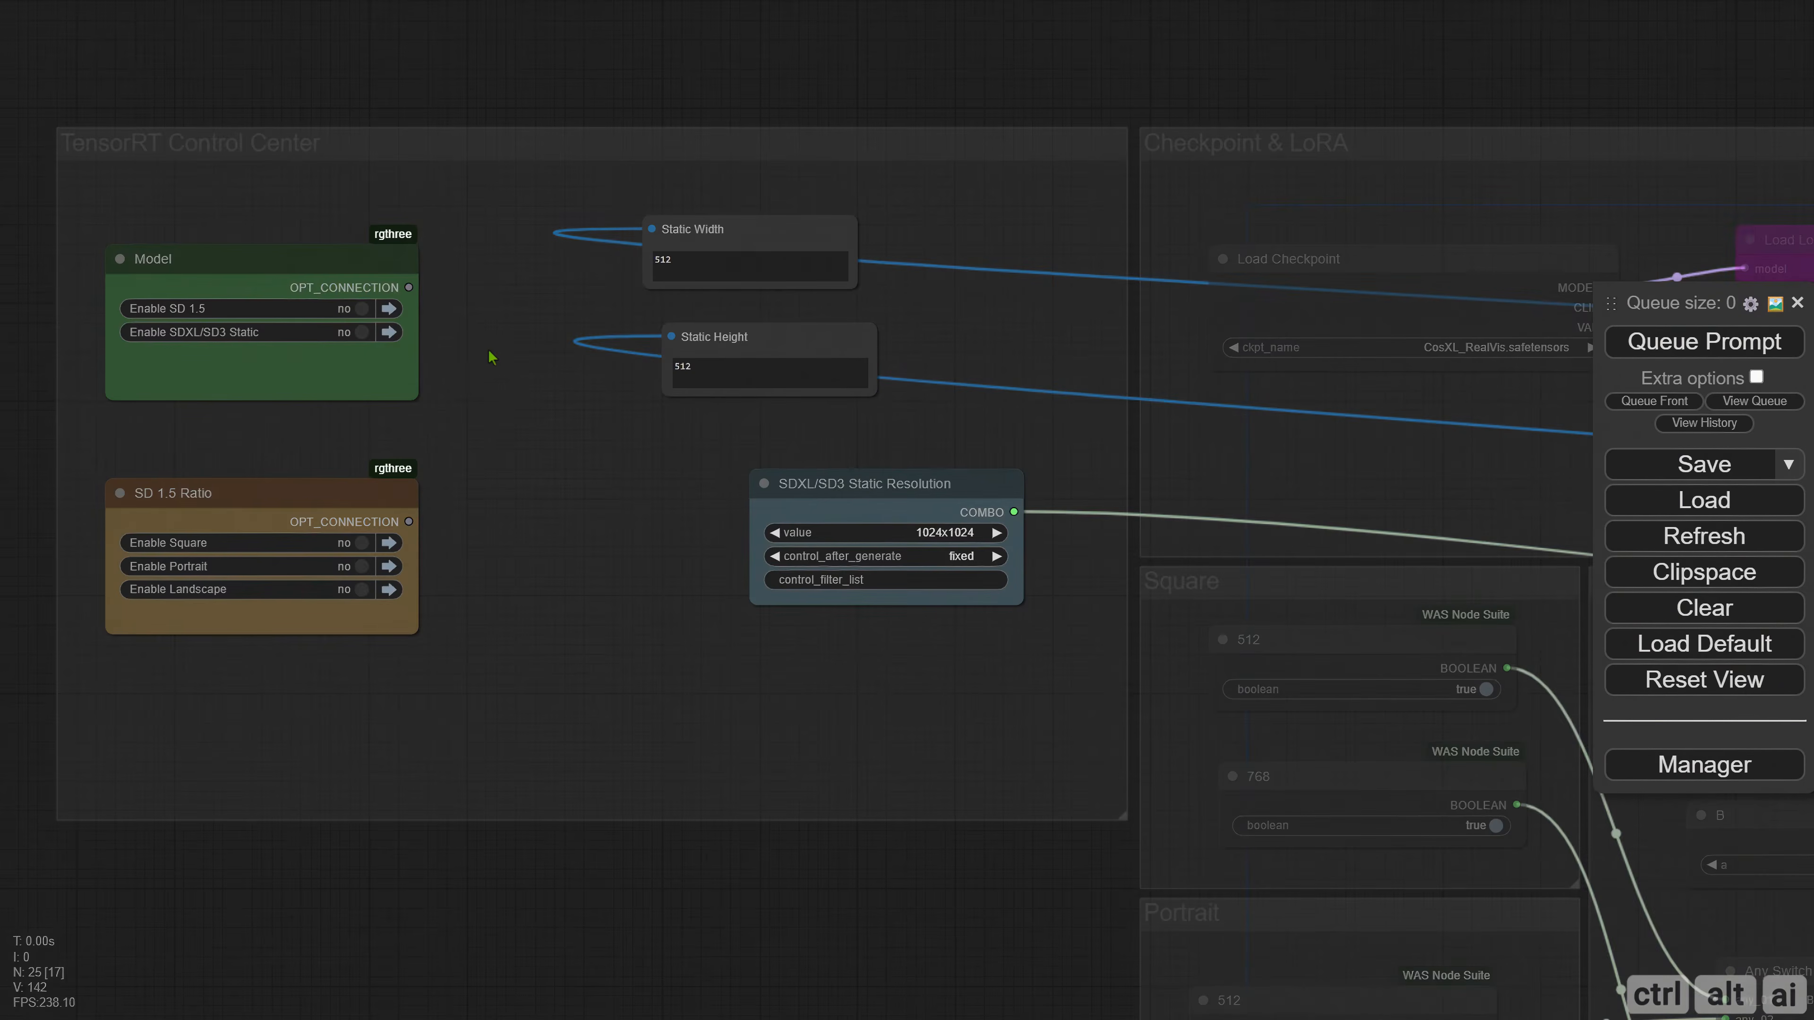
Enable SD 1.5 in the Model node and queue the prompt with the Square ratio, and again with Portrait.
{"action": "left_click", "coordinate": [361, 312]}
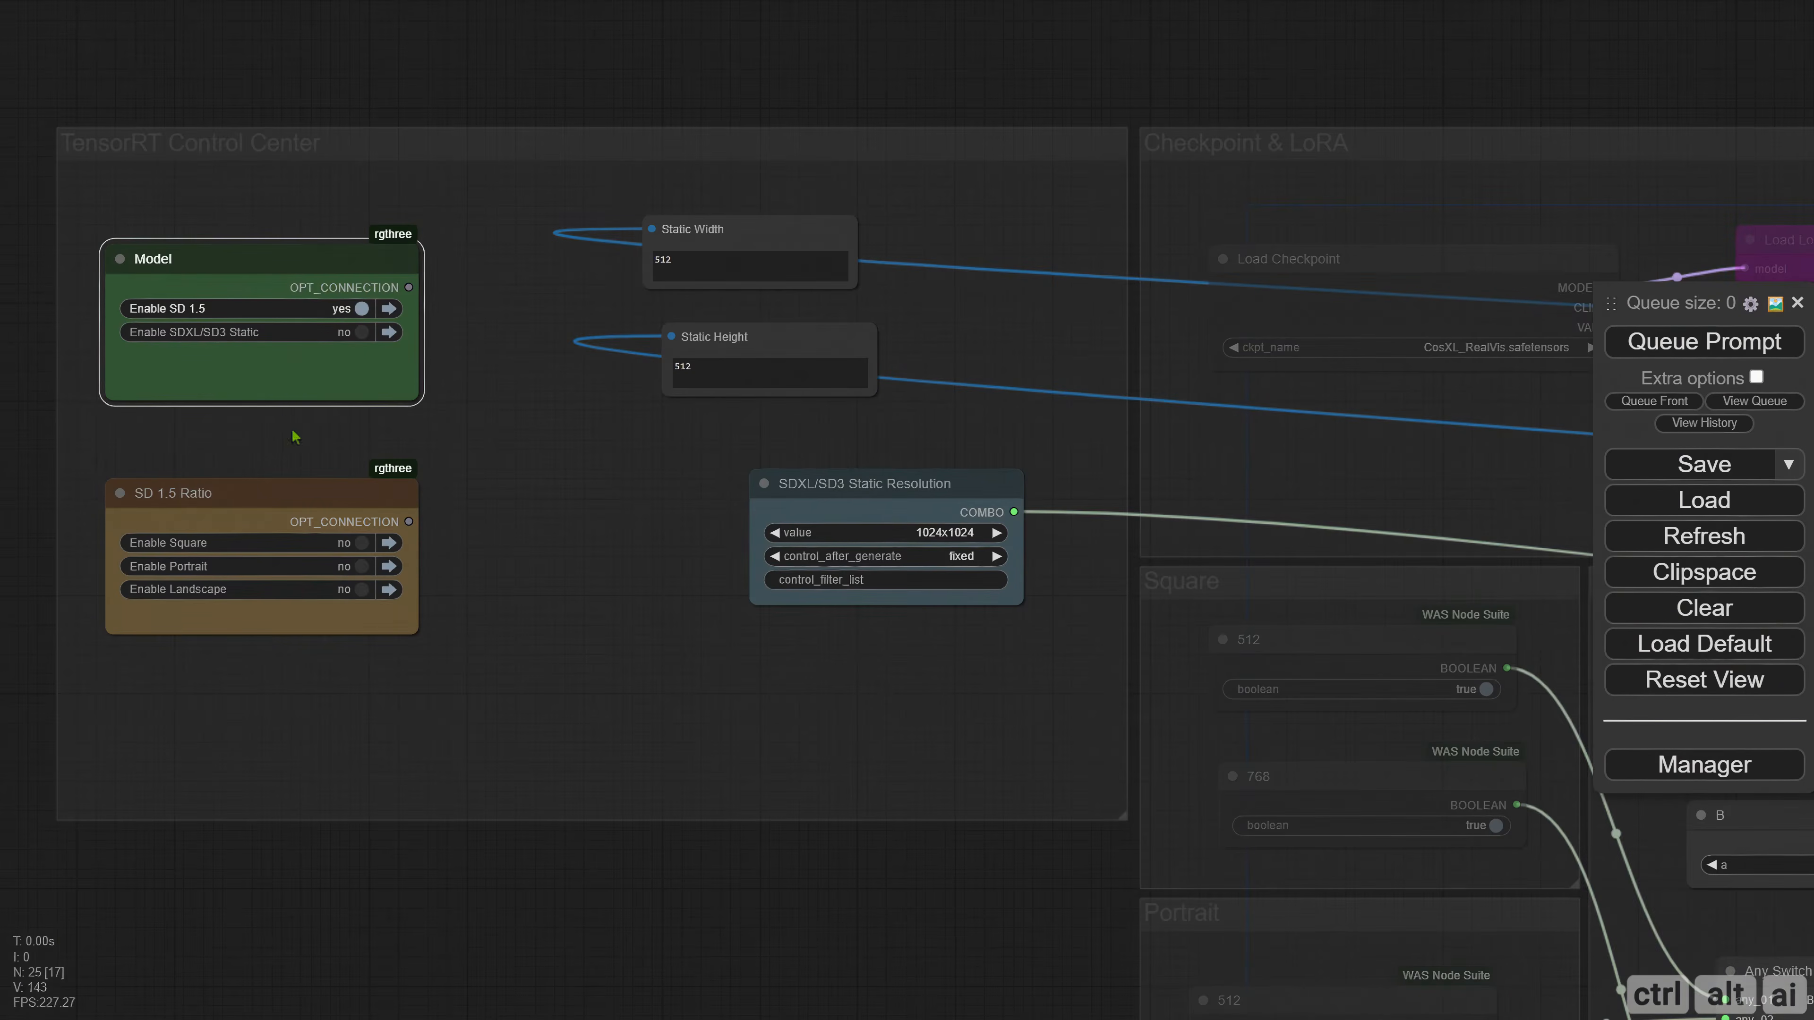
{"action": "left_click", "coordinate": [360, 547]}
{"action": "left_click", "coordinate": [1691, 339]}
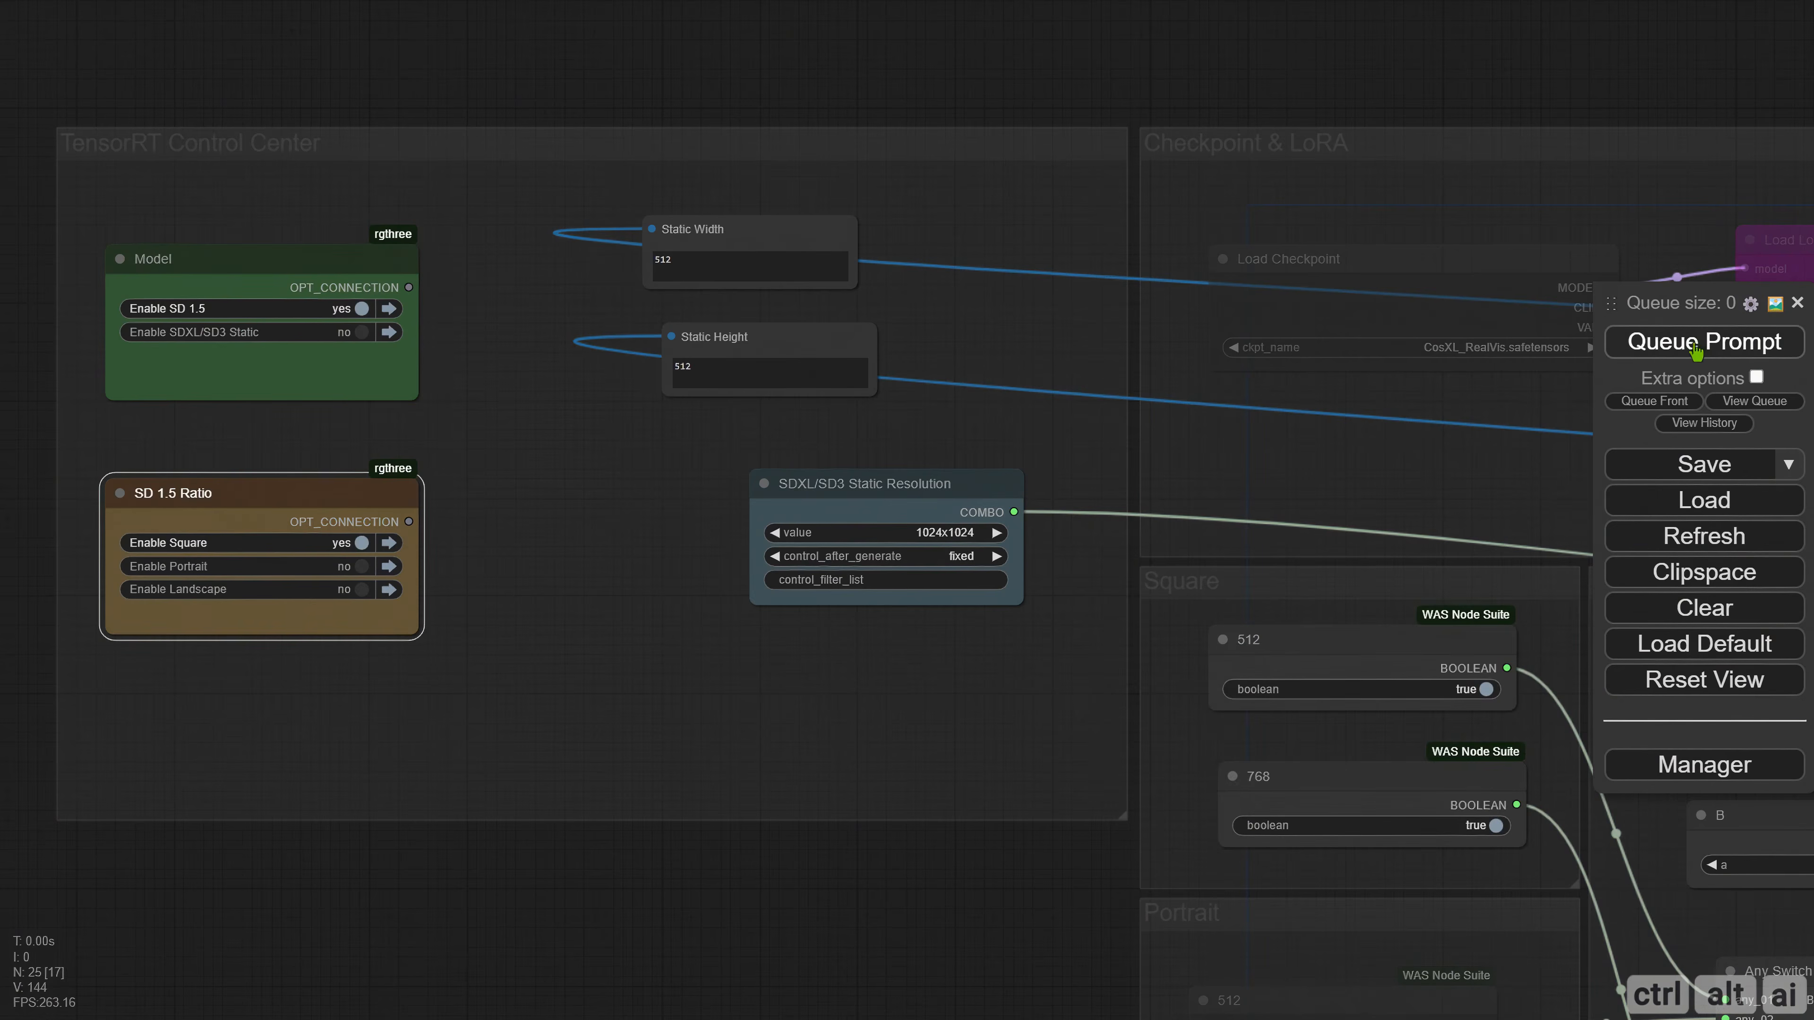
{"action": "left_click", "coordinate": [359, 569]}
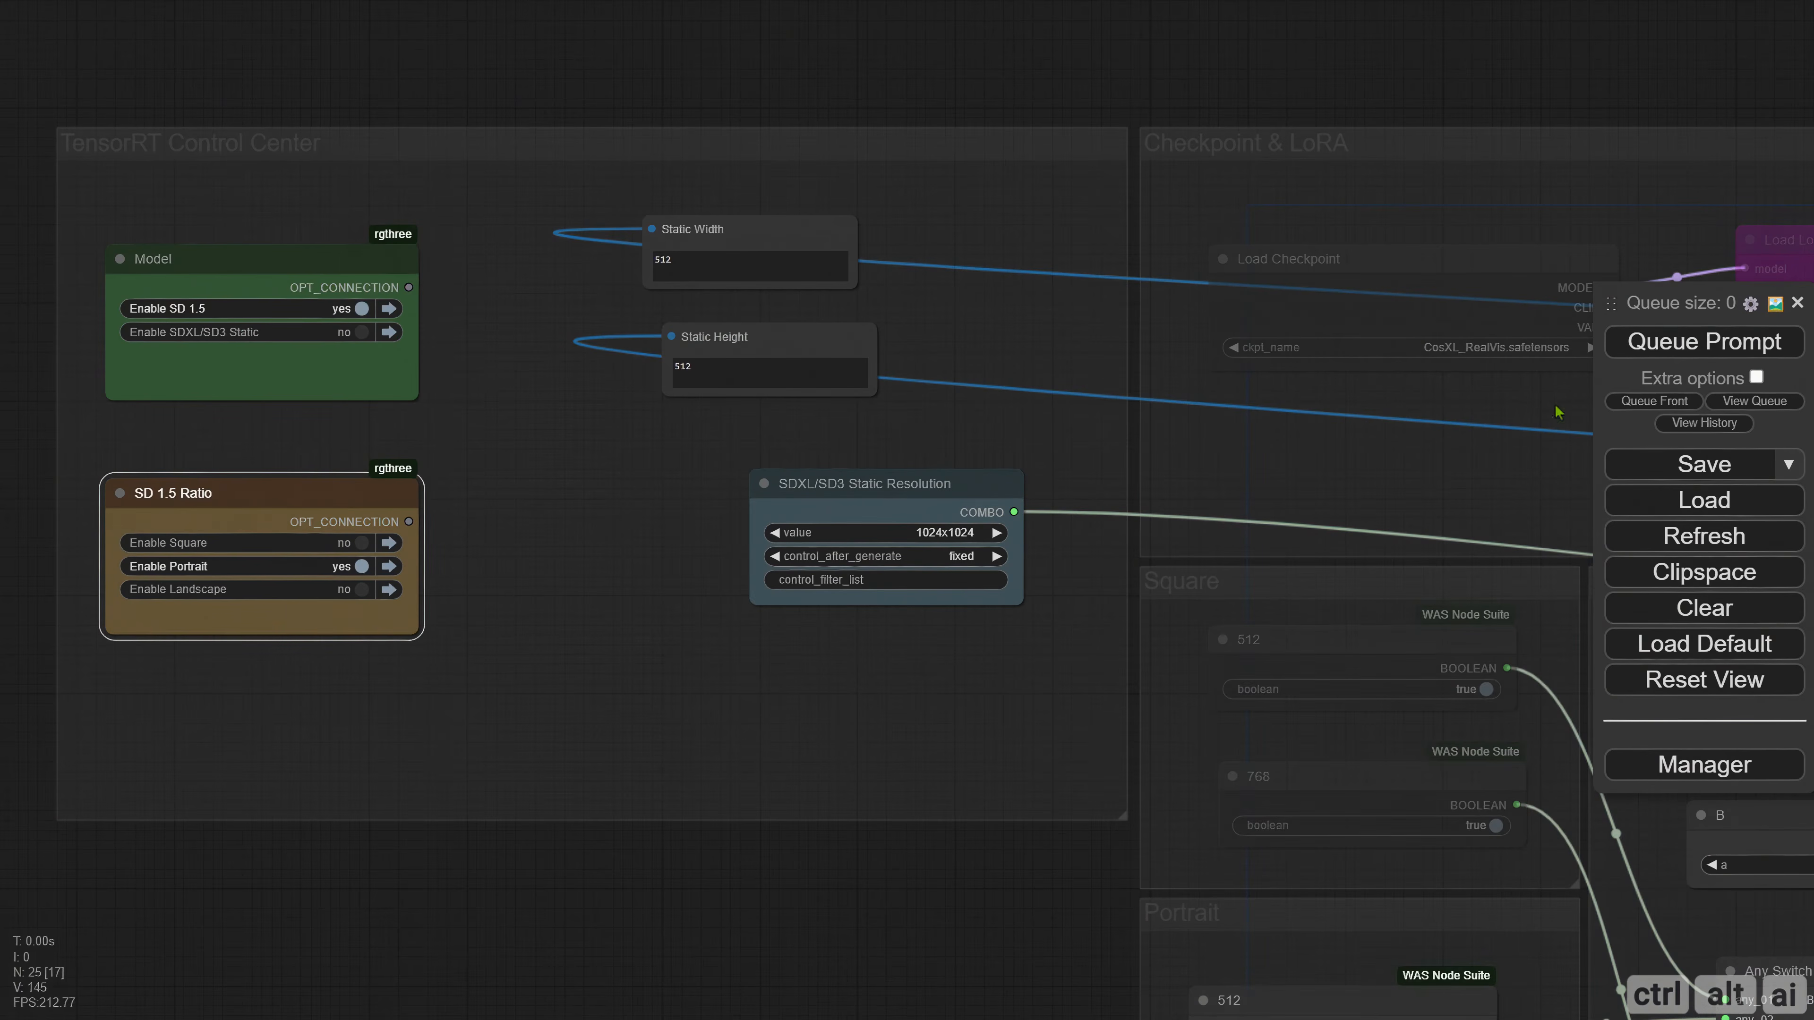
{"action": "left_click", "coordinate": [1691, 341]}
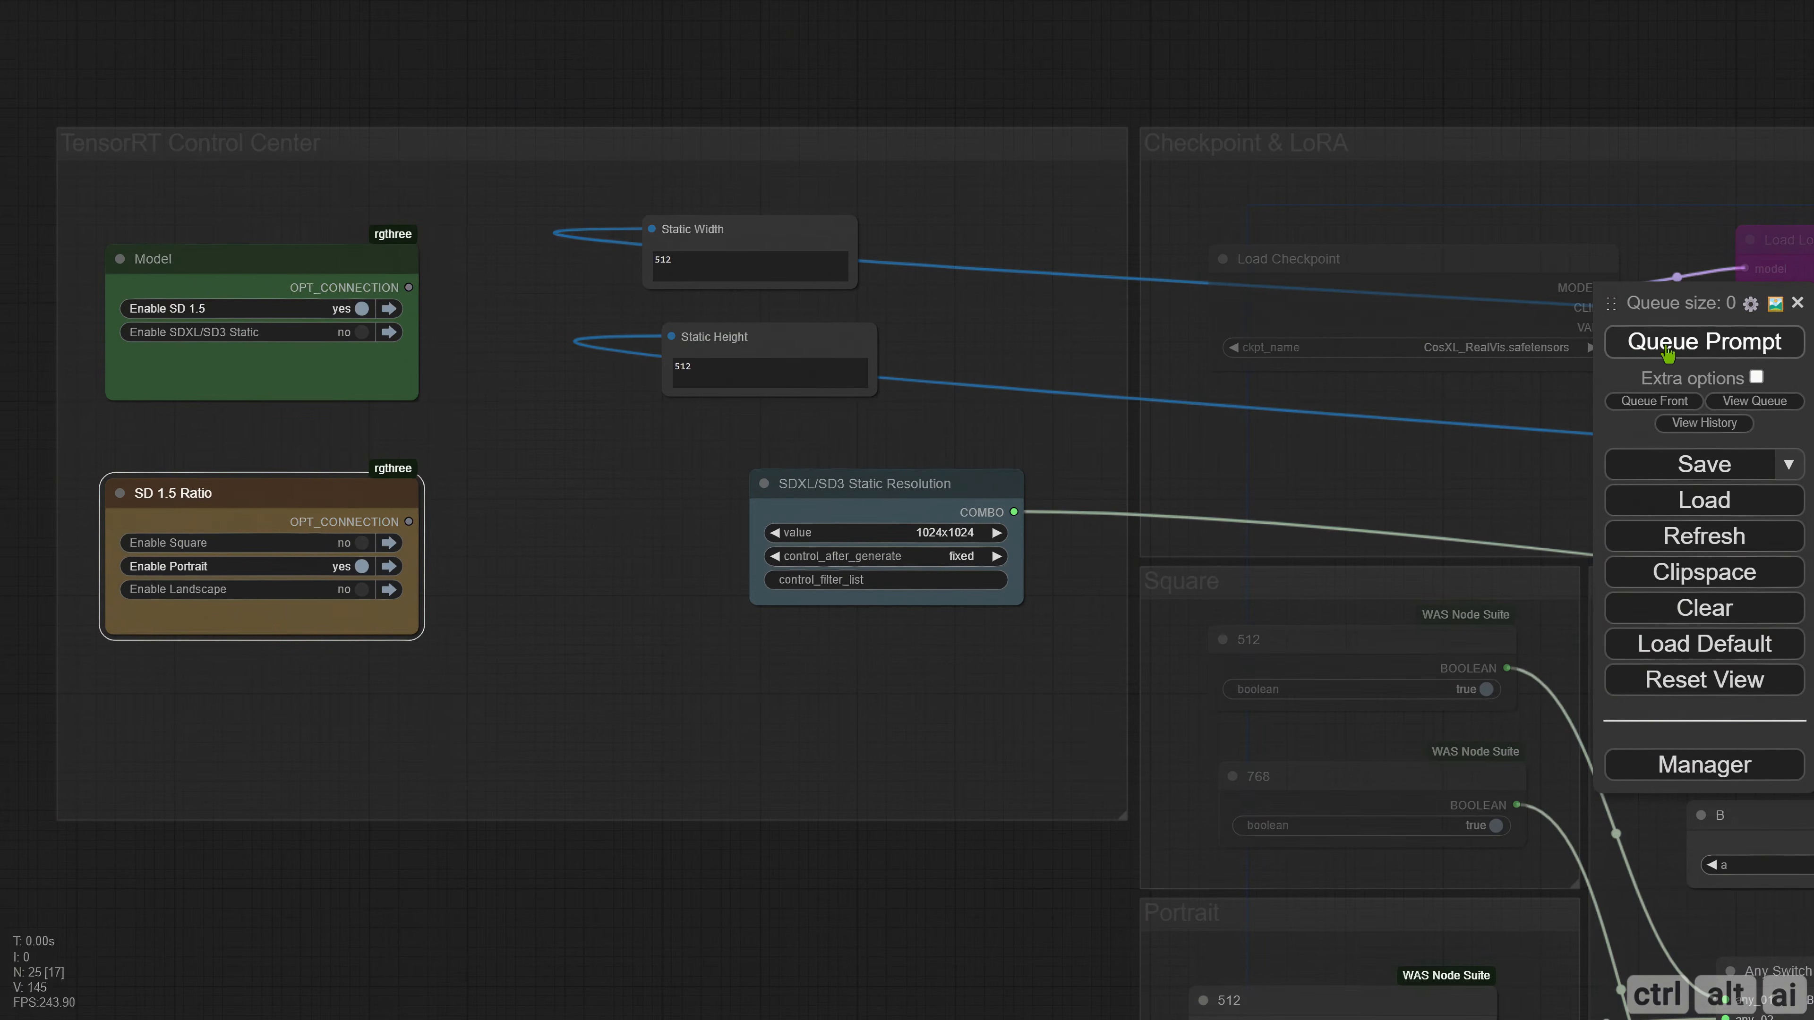
Enable SDXL/SD3 Static in the Model node and queue the prompt at 1024x1024, and again with the resolution set to 896x1152.
{"action": "left_click", "coordinate": [363, 333]}
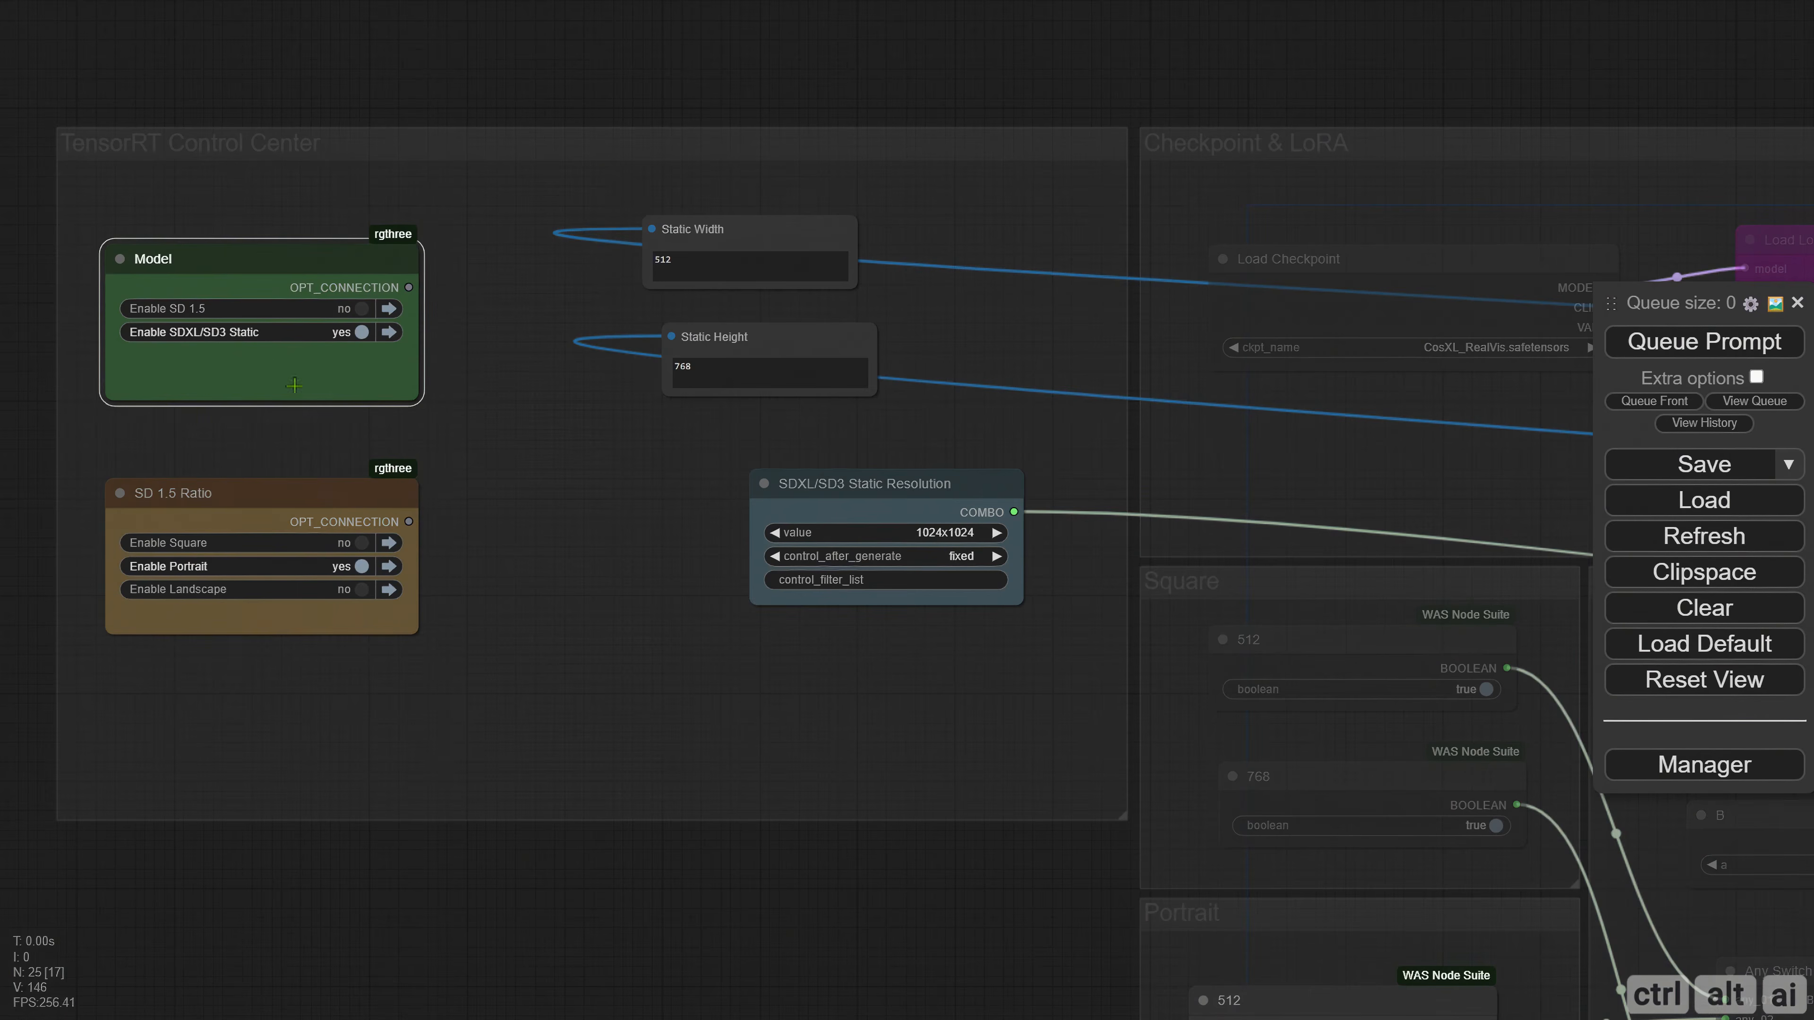
{"action": "left_click", "coordinate": [1679, 343]}
{"action": "left_click", "coordinate": [925, 533]}
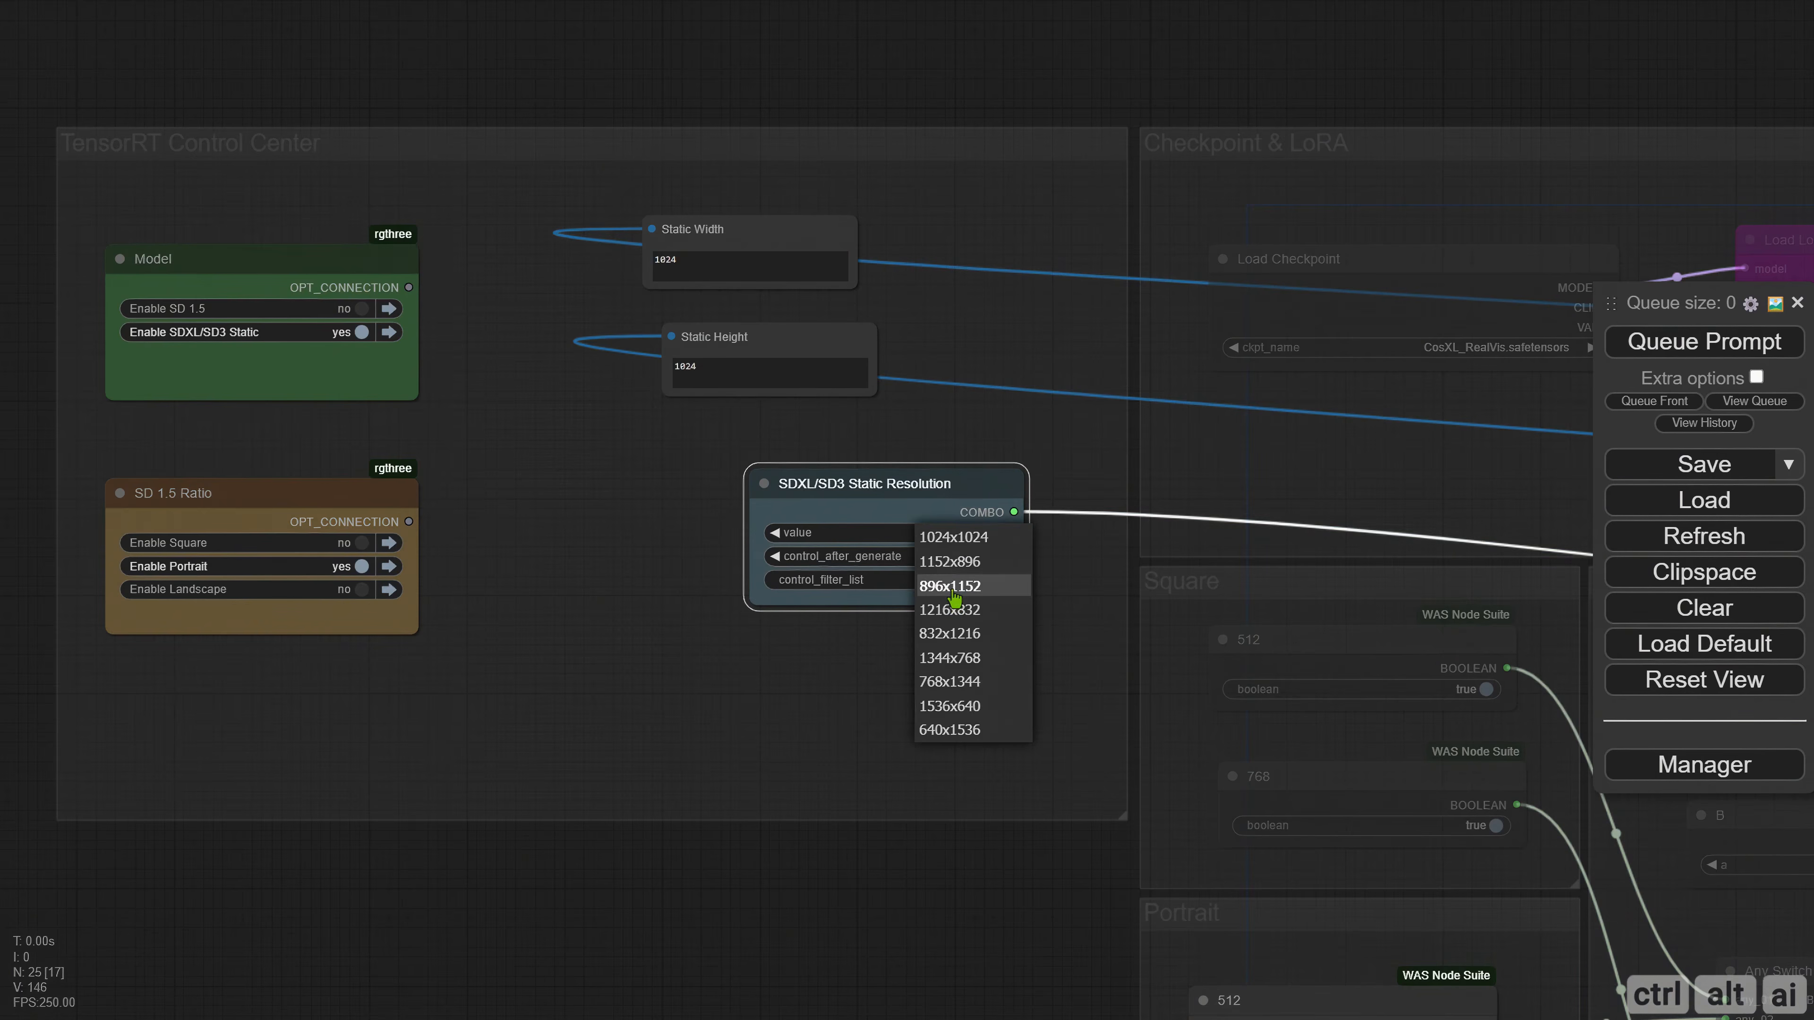
{"action": "left_click", "coordinate": [953, 584]}
{"action": "left_click", "coordinate": [1642, 344]}
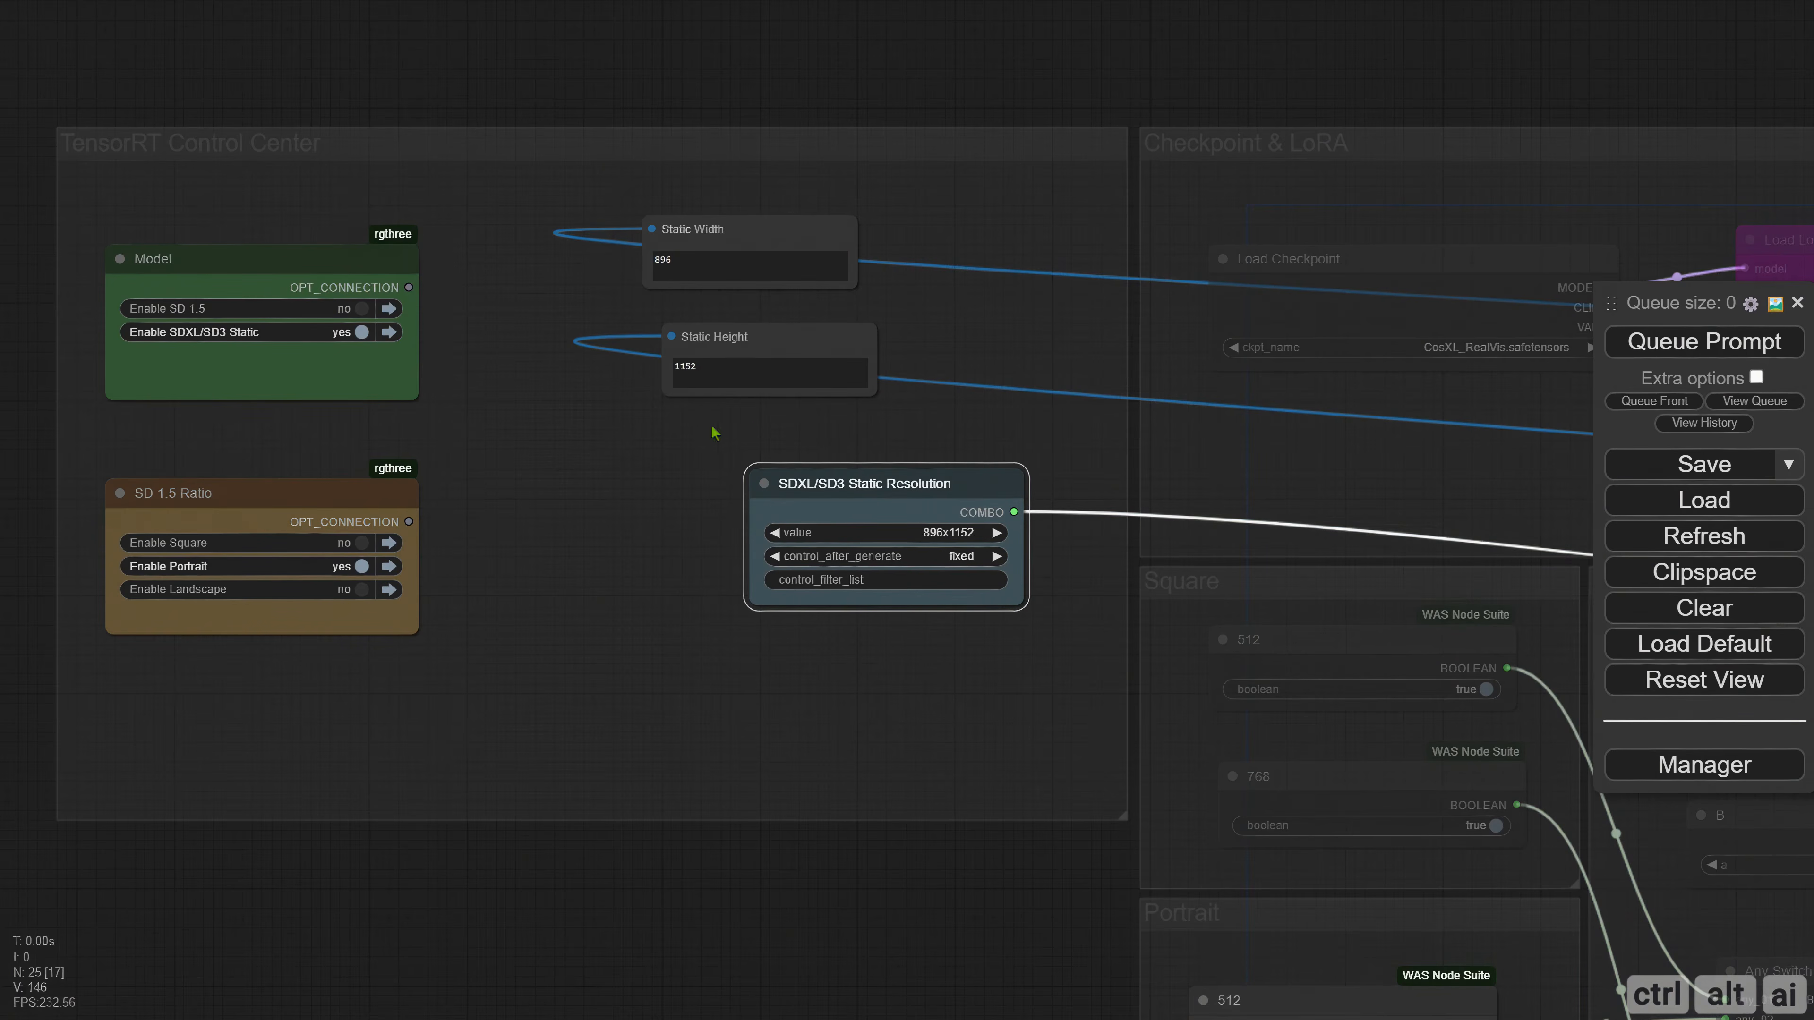
Add a Comfyroll Studio CR Text node in the empty space beside the Checkpoint & LoRA group.
{"action": "scroll", "coordinate": [728, 451], "scroll_direction": "down", "scroll_amount": 6}
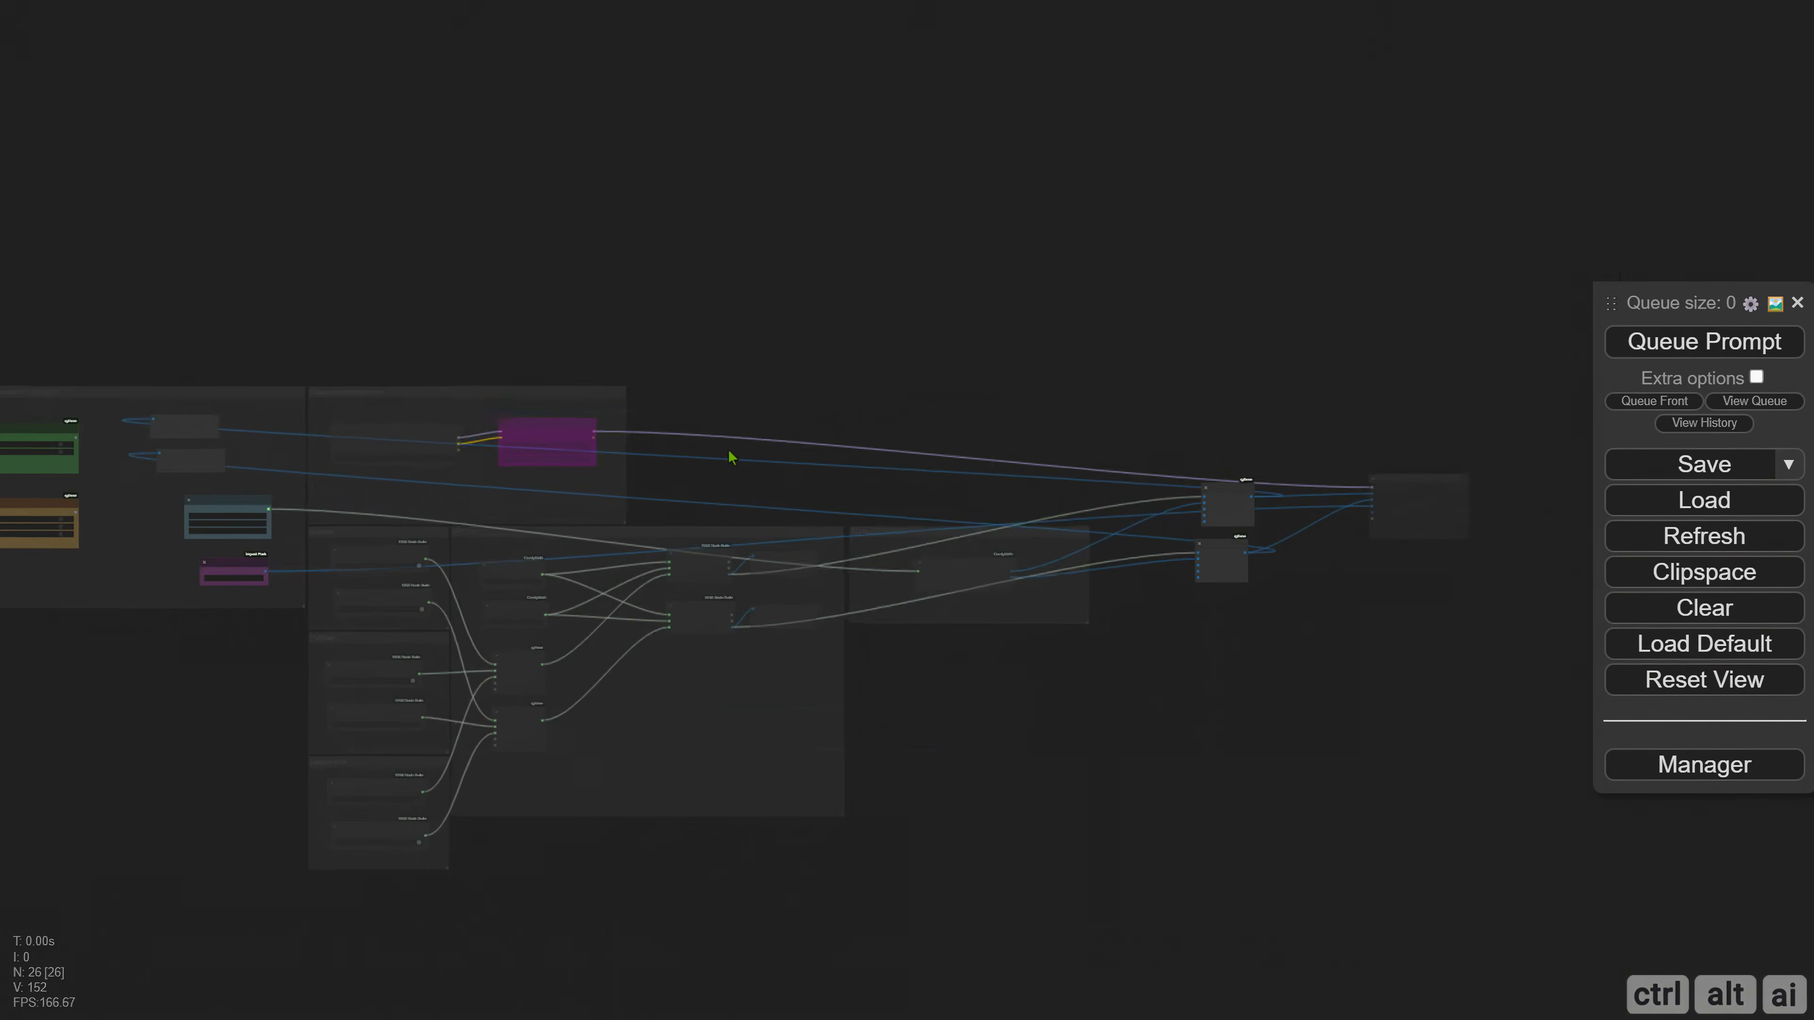
{"action": "scroll", "coordinate": [730, 452], "scroll_direction": "up", "scroll_amount": 5}
{"action": "right_click", "coordinate": [361, 307]}
{"action": "left_click", "coordinate": [389, 312]}
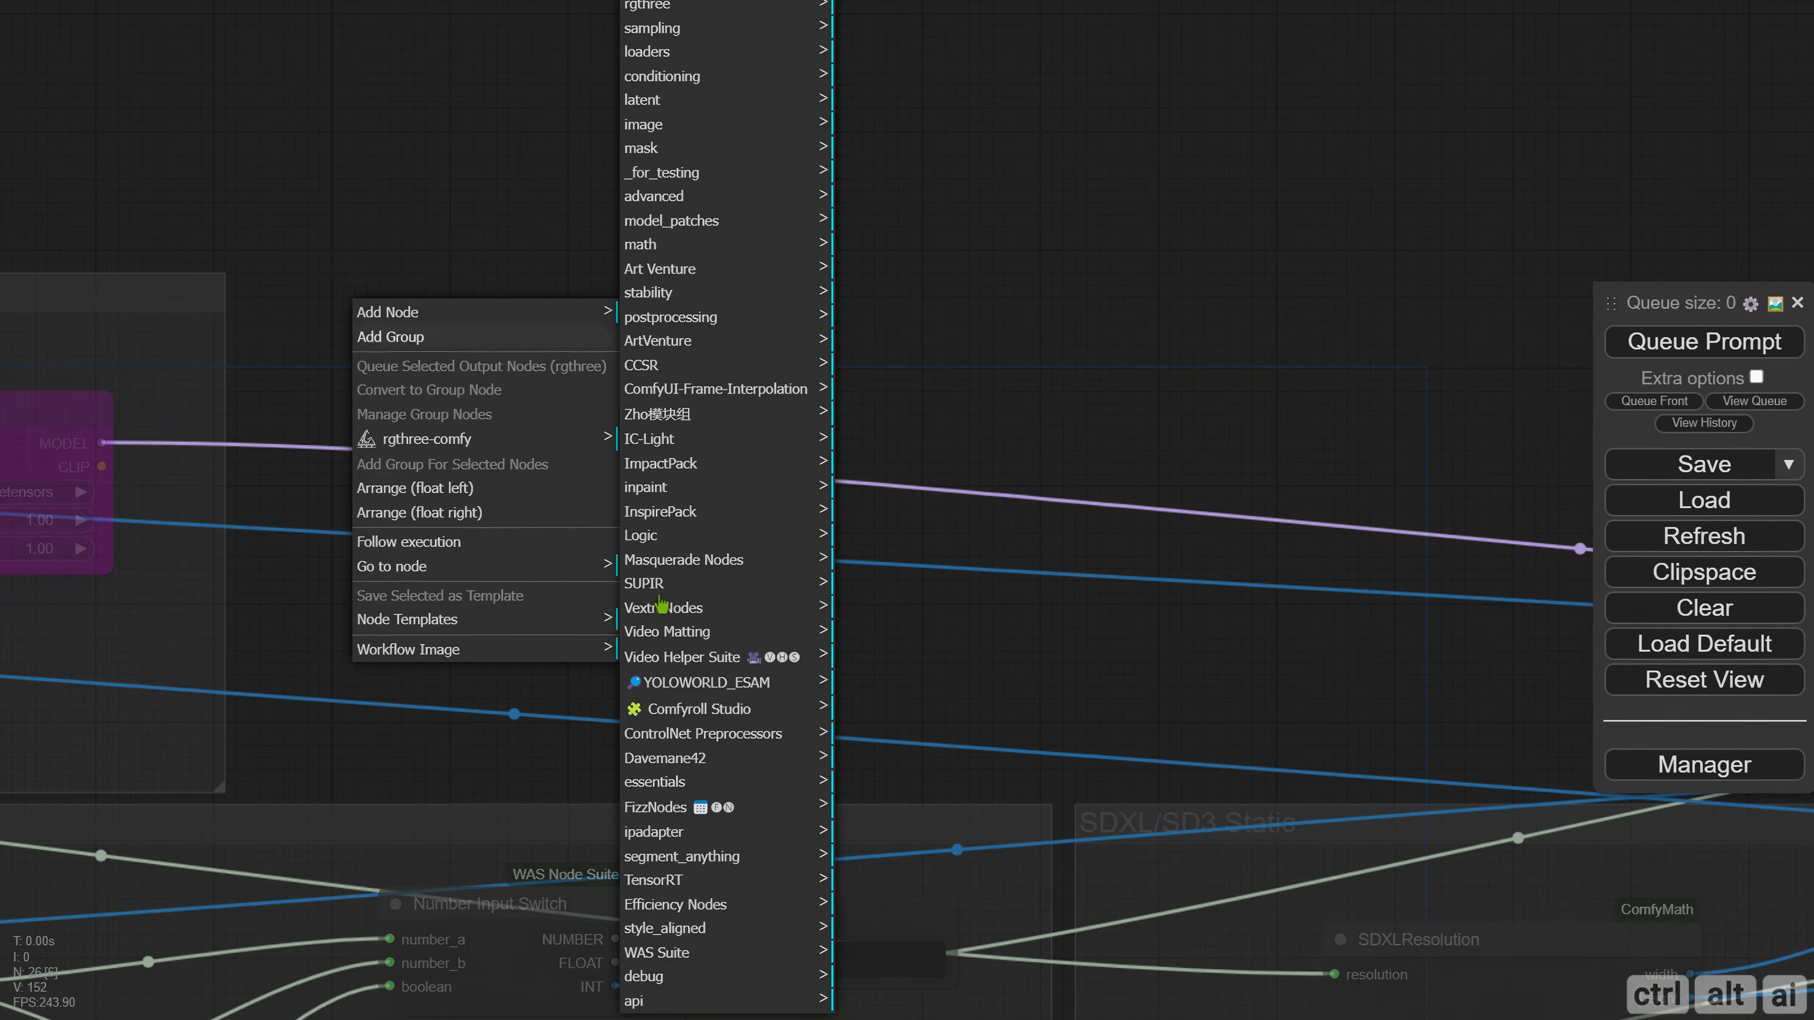
{"action": "left_click", "coordinate": [699, 709]}
{"action": "left_click", "coordinate": [877, 367]}
{"action": "left_click", "coordinate": [995, 445]}
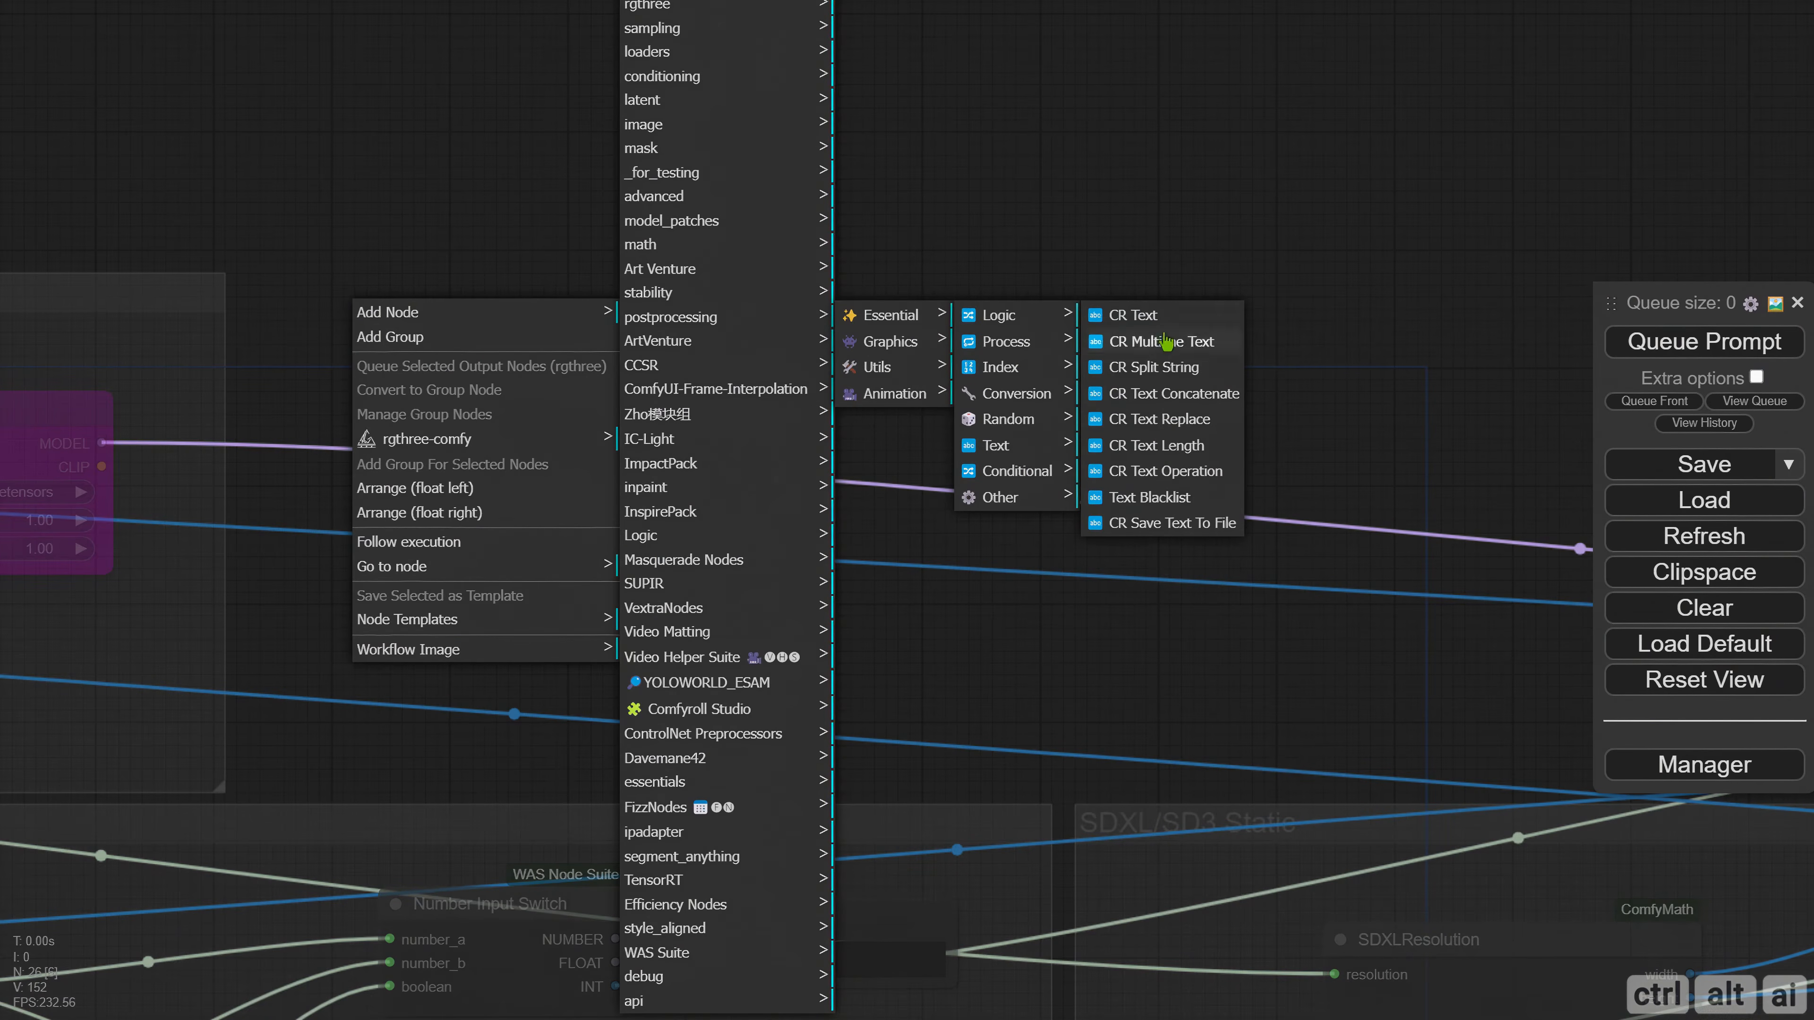
{"action": "left_click", "coordinate": [1136, 315]}
Enter "tensorrt" in the CR Text node and place a copy containing "CheckPointName" below it.
{"action": "left_click", "coordinate": [415, 395]}
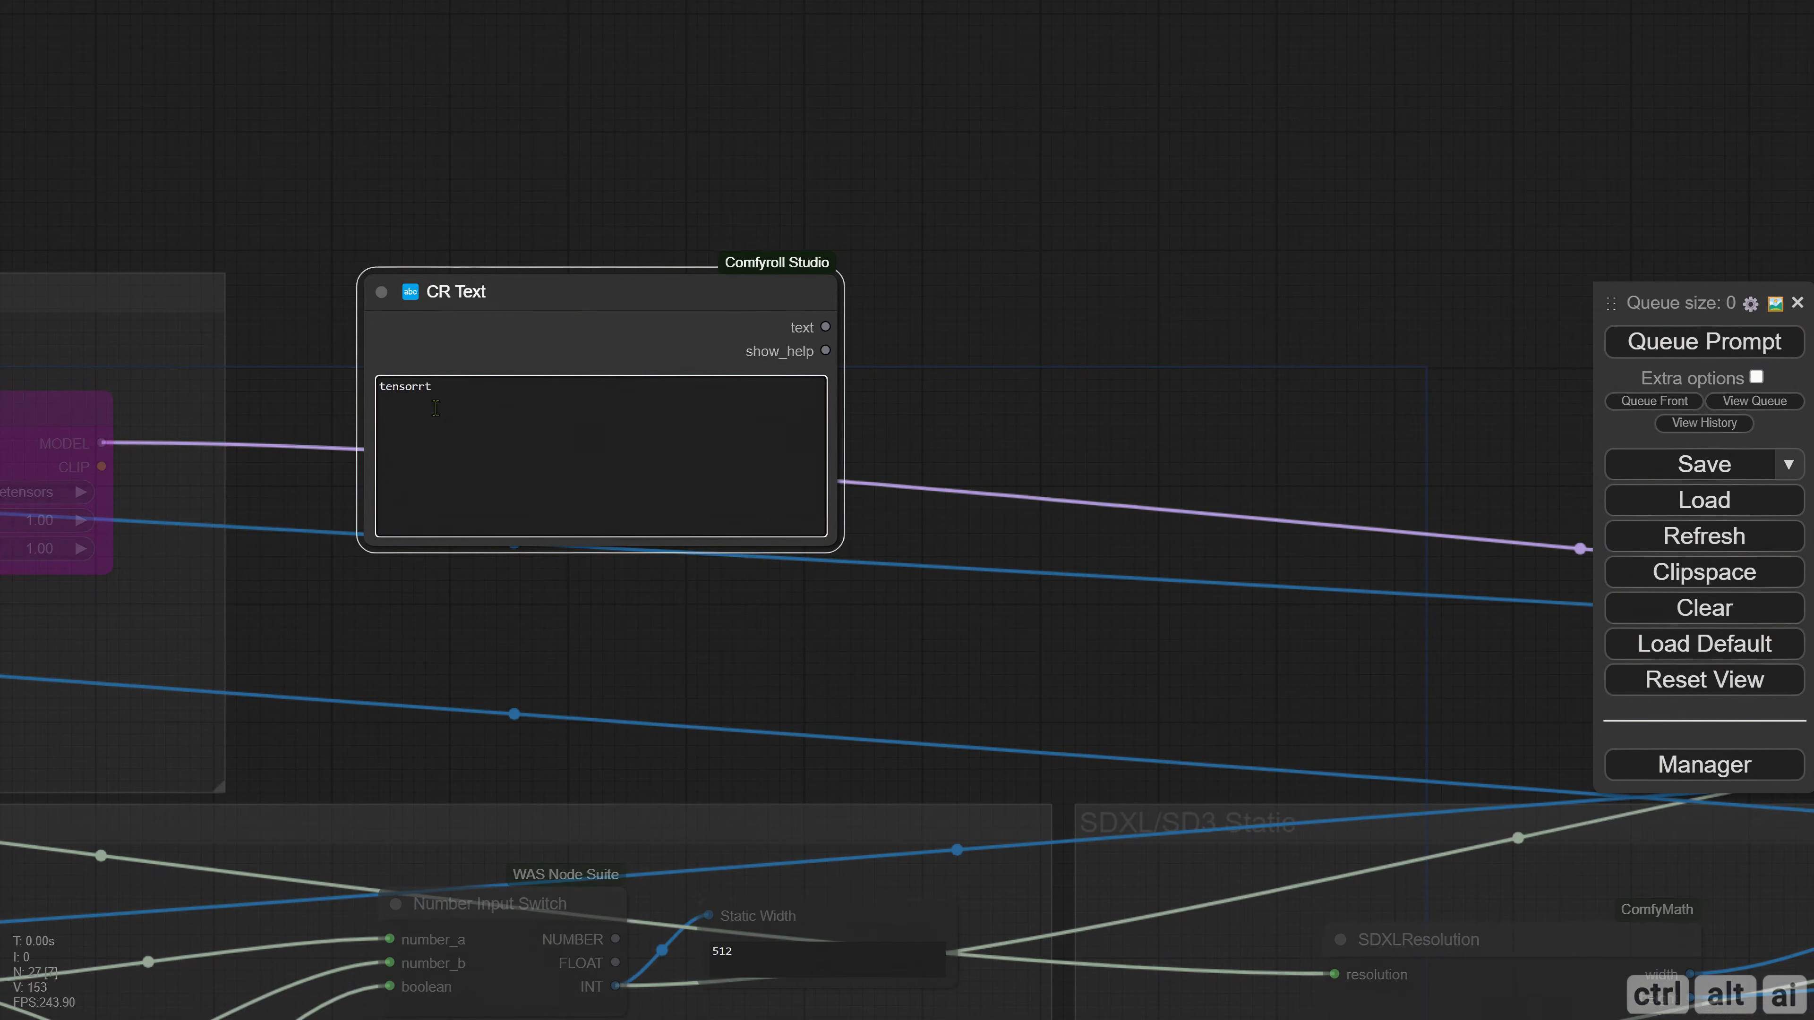
{"action": "mouse_move", "coordinate": [500, 294]}
{"action": "left_mouse_down"}
{"action": "mouse_move", "coordinate": [490, 186]}
{"action": "mouse_move", "coordinate": [496, 488]}
{"action": "left_mouse_up"}
{"action": "left_click_drag", "start_coordinate": [446, 587], "coordinate": [384, 590]}
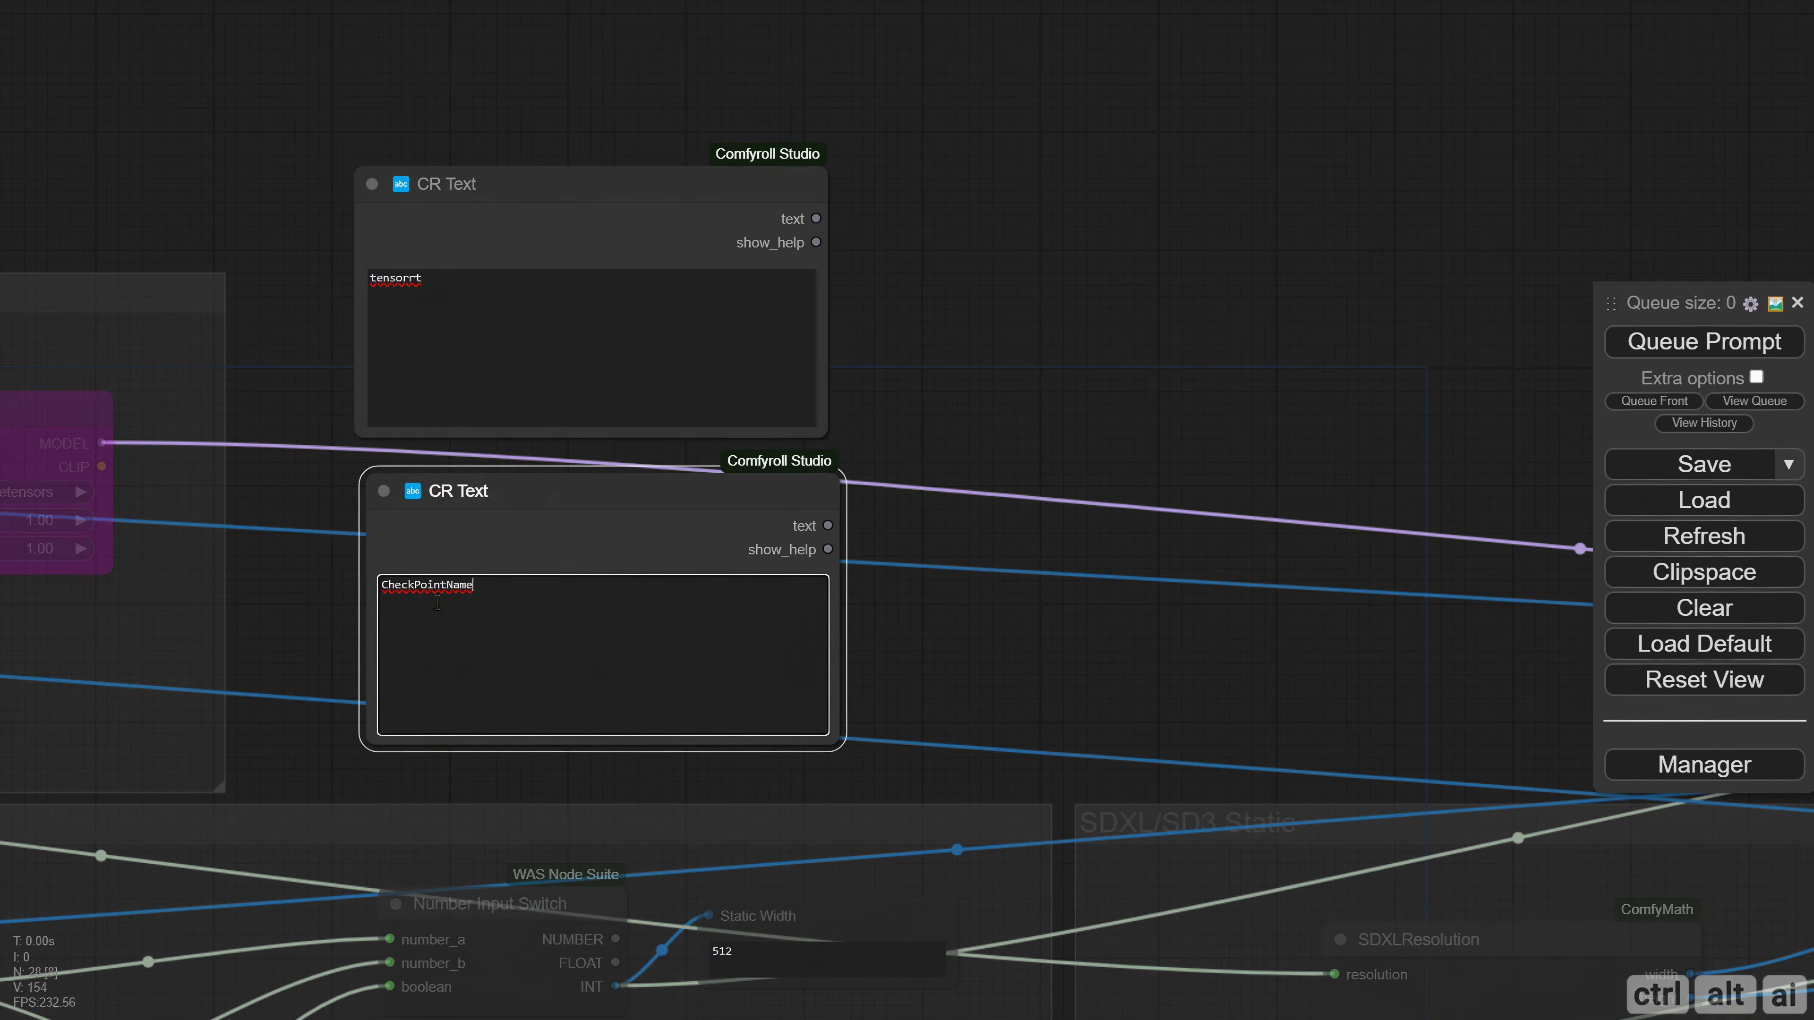
Add a CR Text Concatenate node beside the two CR Text nodes and set its separator to "/".
{"action": "left_click_drag", "start_coordinate": [951, 363], "coordinate": [659, 361]}
{"action": "right_click", "coordinate": [652, 260]}
{"action": "left_click", "coordinate": [652, 259]}
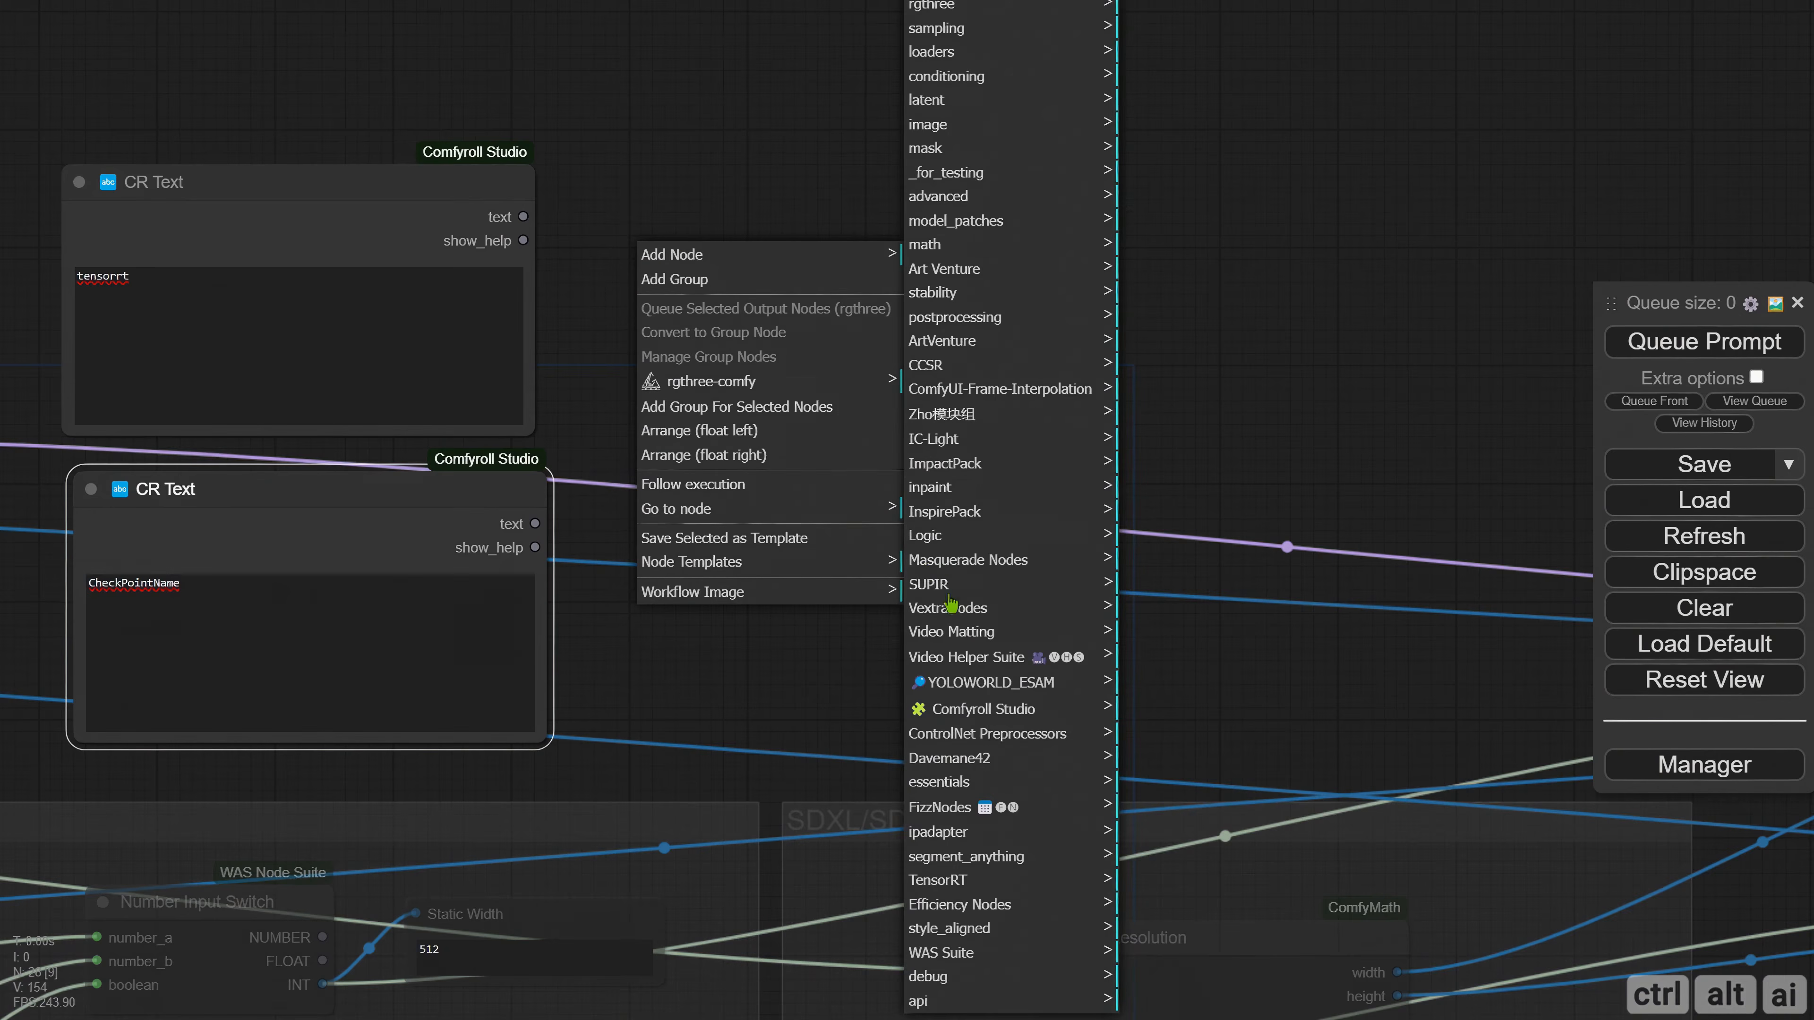
{"action": "left_click", "coordinate": [984, 709]}
{"action": "left_click", "coordinate": [1160, 307]}
{"action": "left_click", "coordinate": [1280, 385]}
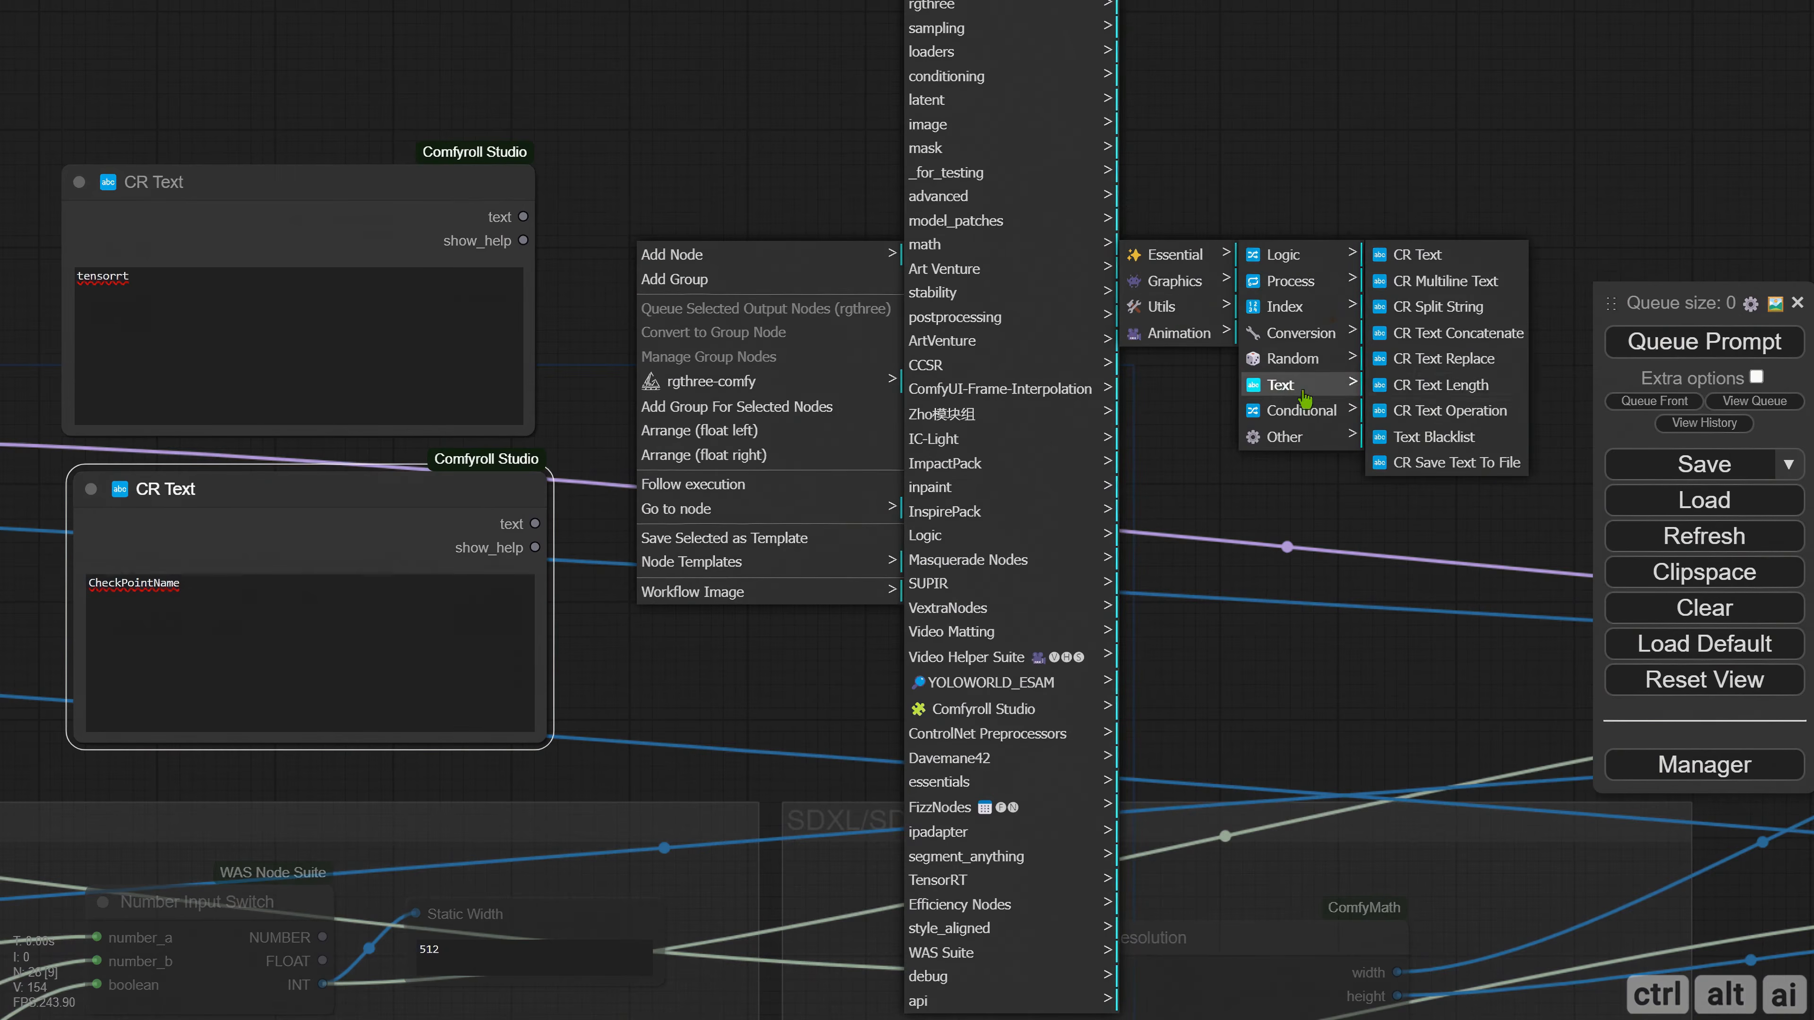
{"action": "left_click", "coordinate": [1457, 334]}
{"action": "left_click_drag", "start_coordinate": [972, 362], "coordinate": [1014, 422]}
{"action": "left_click", "coordinate": [1015, 422]}
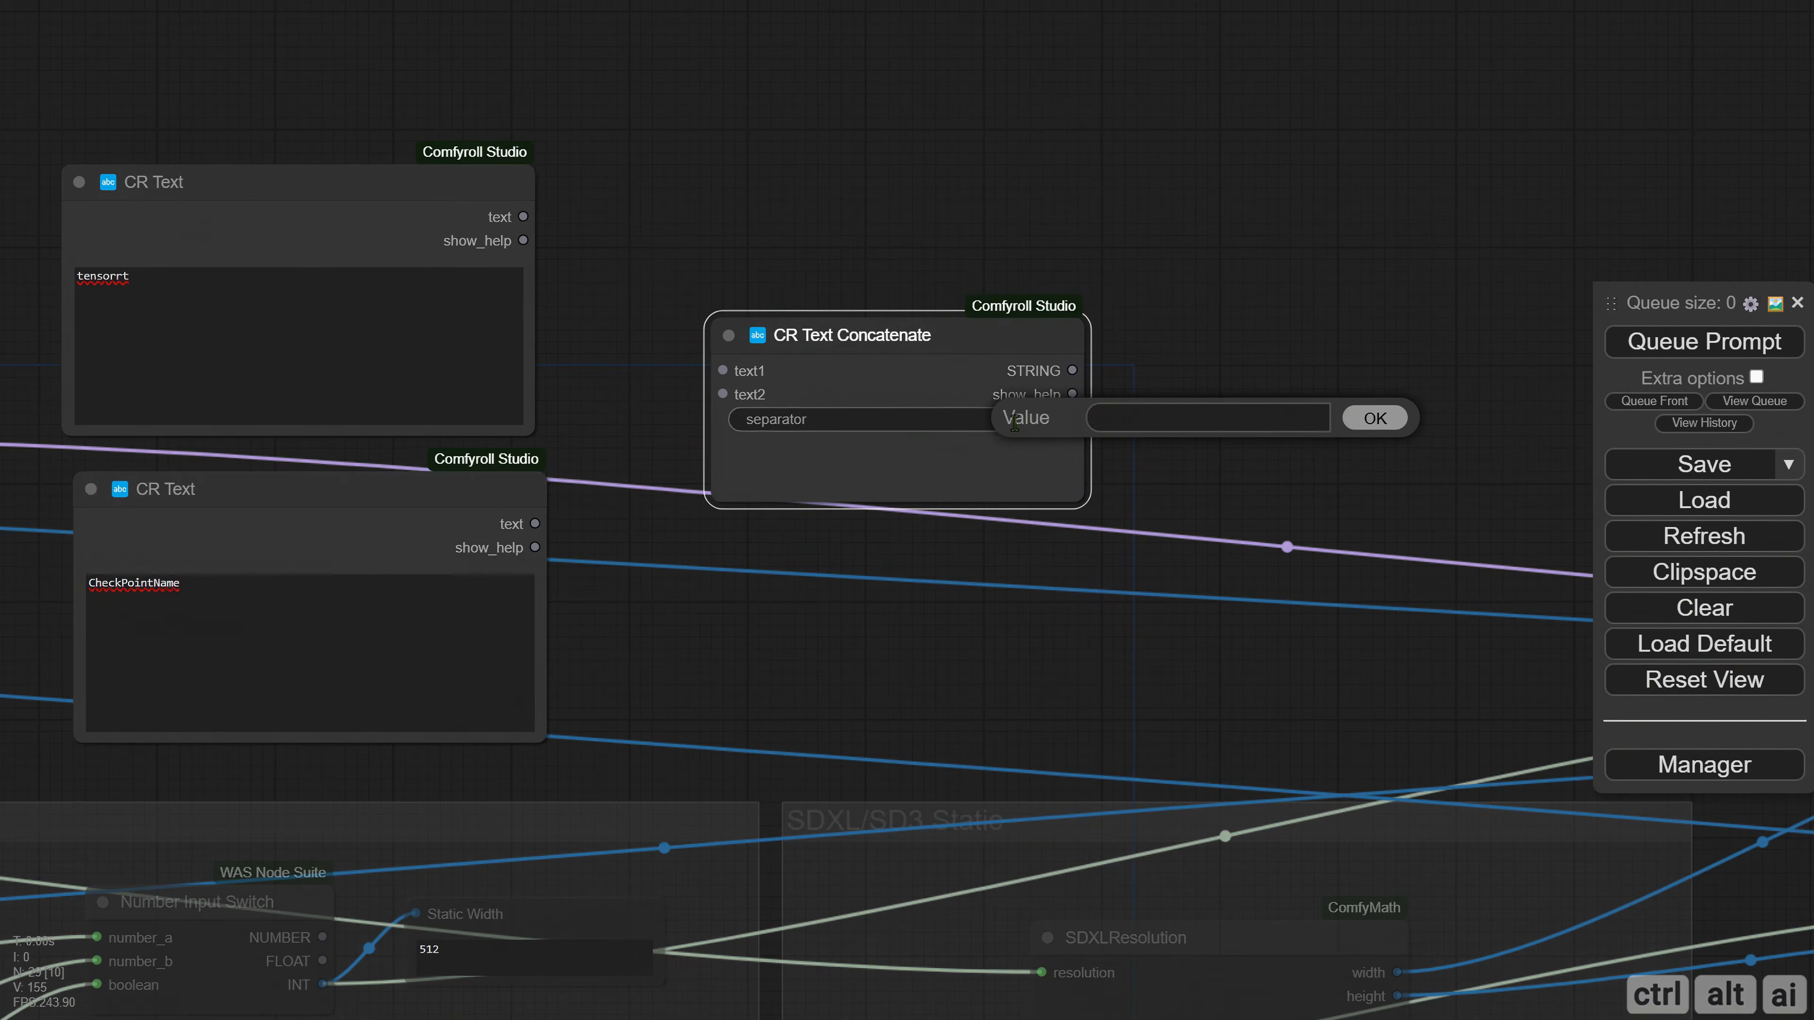
{"action": "key", "text": "Return"}
Connect the tensorrt text to text1 and the CheckPointName text to text2 of CR Text Concatenate, and shrink the tensorrt node.
{"action": "left_click_drag", "start_coordinate": [523, 217], "coordinate": [723, 370]}
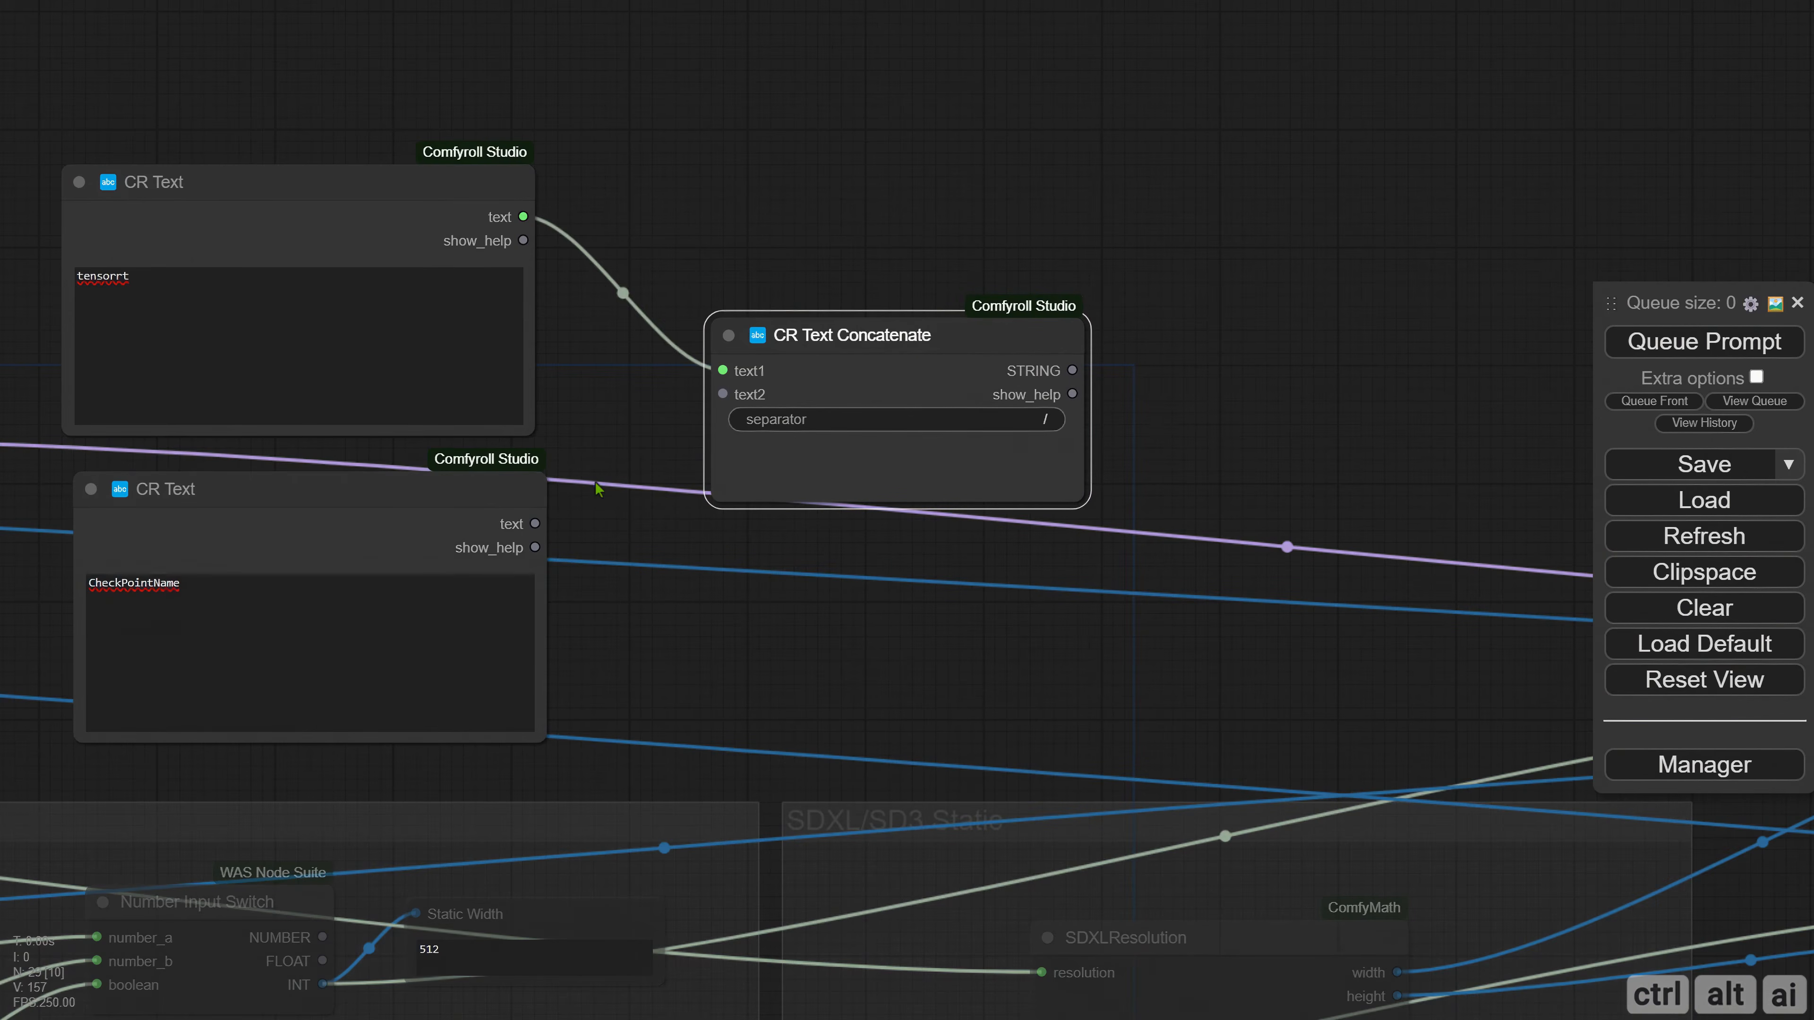
{"action": "left_click_drag", "start_coordinate": [535, 524], "coordinate": [926, 411]}
{"action": "left_click_drag", "start_coordinate": [826, 452], "coordinate": [612, 339]}
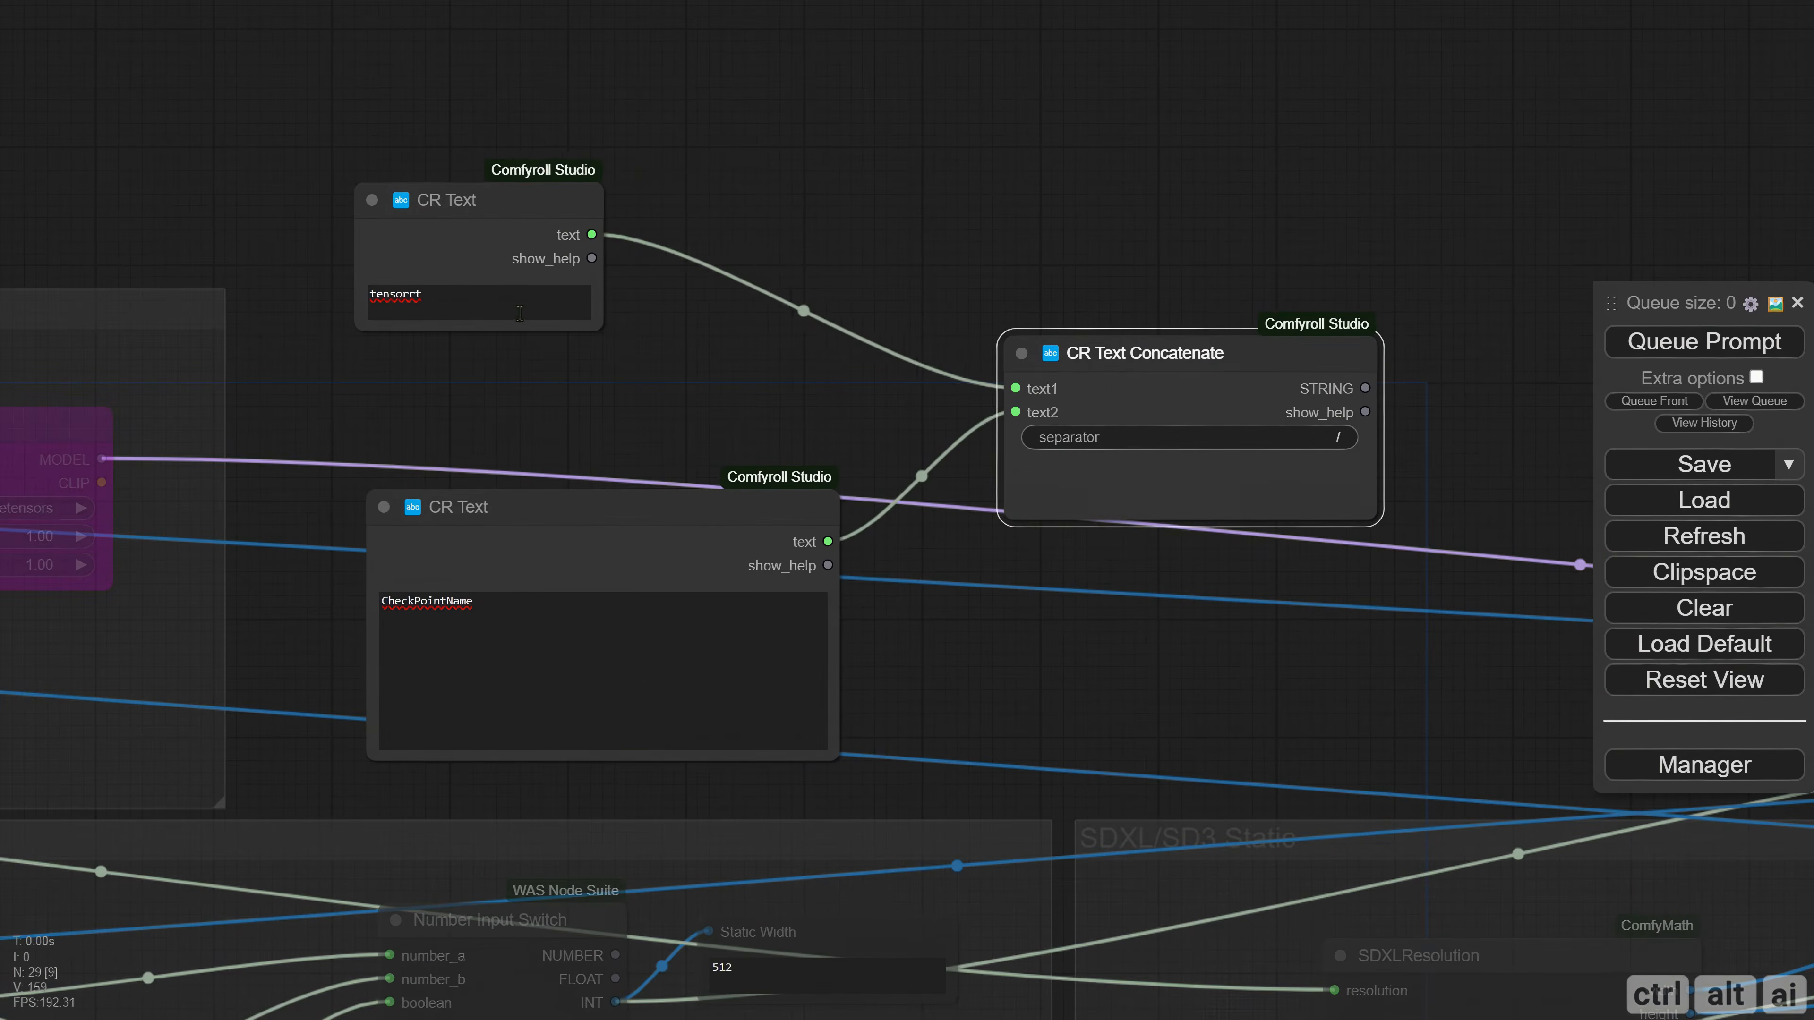
Shrink the CheckPointName text node and stack it directly below the tensorrt text node, beside CR Text Concatenate.
{"action": "left_click_drag", "start_coordinate": [462, 205], "coordinate": [507, 270]}
{"action": "left_click_drag", "start_coordinate": [560, 526], "coordinate": [594, 478]}
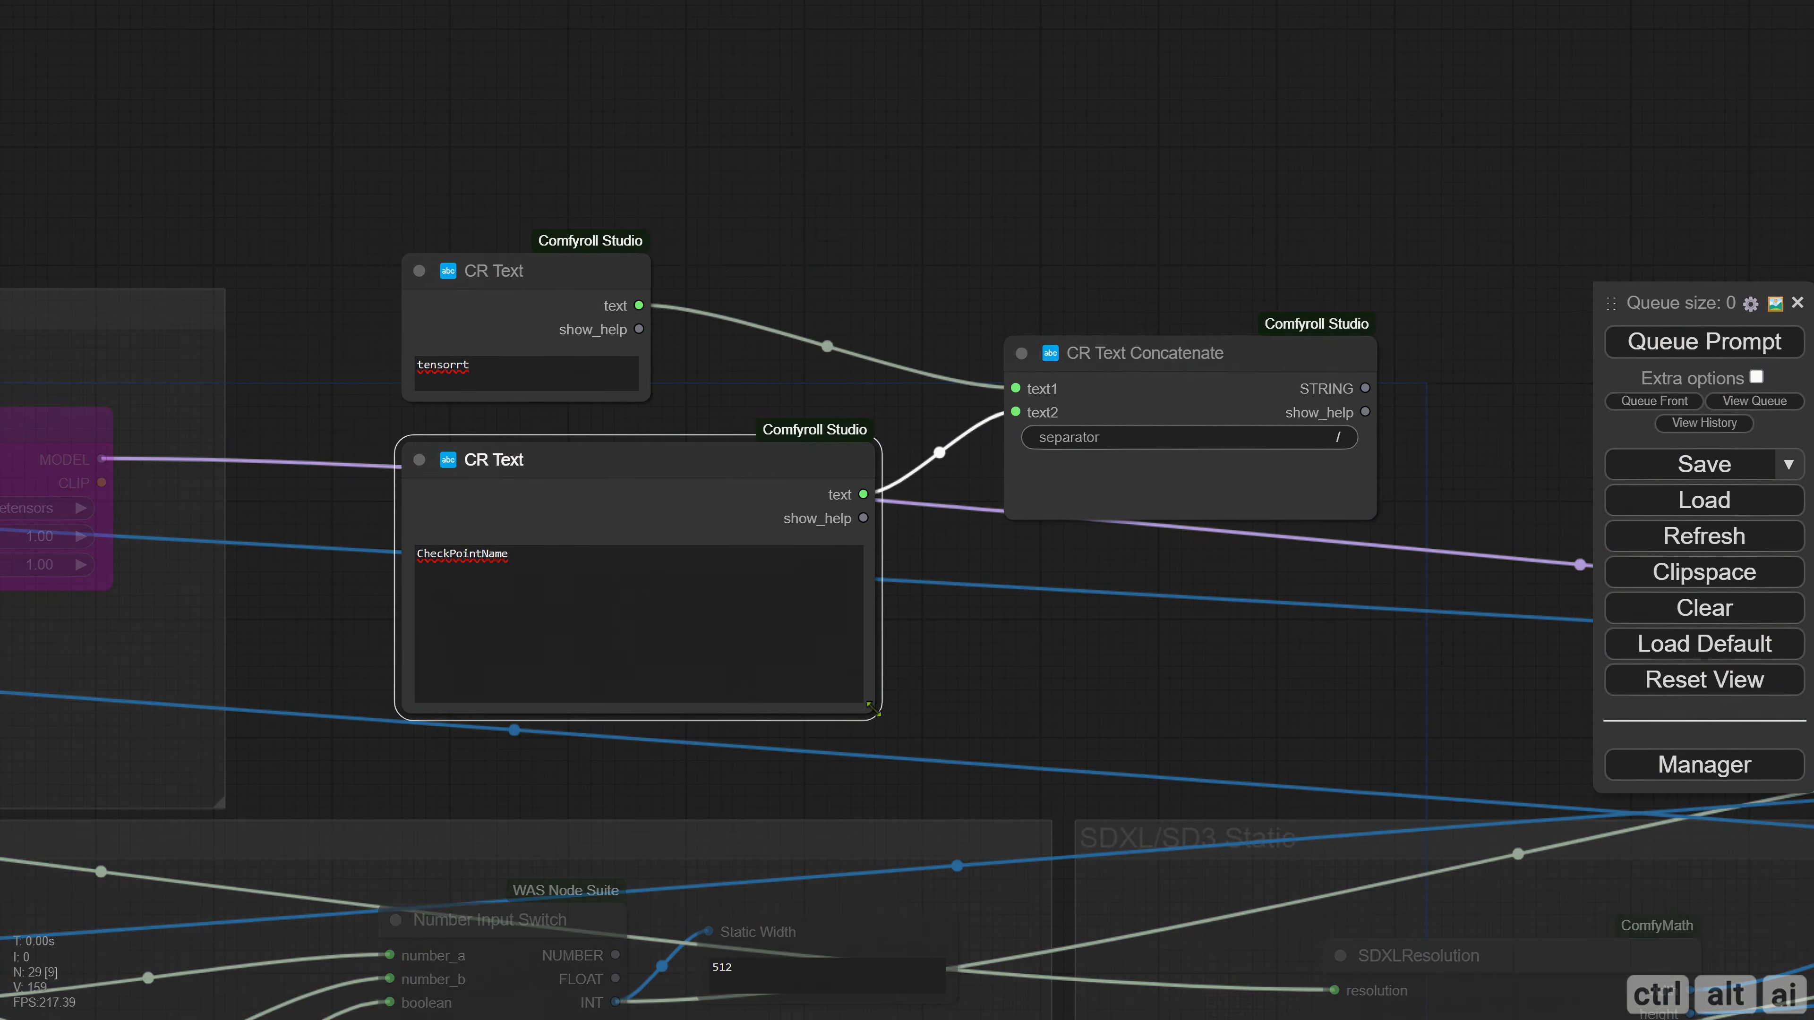
{"action": "left_click_drag", "start_coordinate": [871, 711], "coordinate": [671, 600]}
{"action": "left_click_drag", "start_coordinate": [612, 456], "coordinate": [624, 527]}
{"action": "left_click_drag", "start_coordinate": [532, 287], "coordinate": [542, 346]}
Retitle the tensorrt text node "Folder".
{"action": "right_click", "coordinate": [430, 331]}
{"action": "left_click", "coordinate": [466, 527]}
{"action": "type", "text": "Fo"}
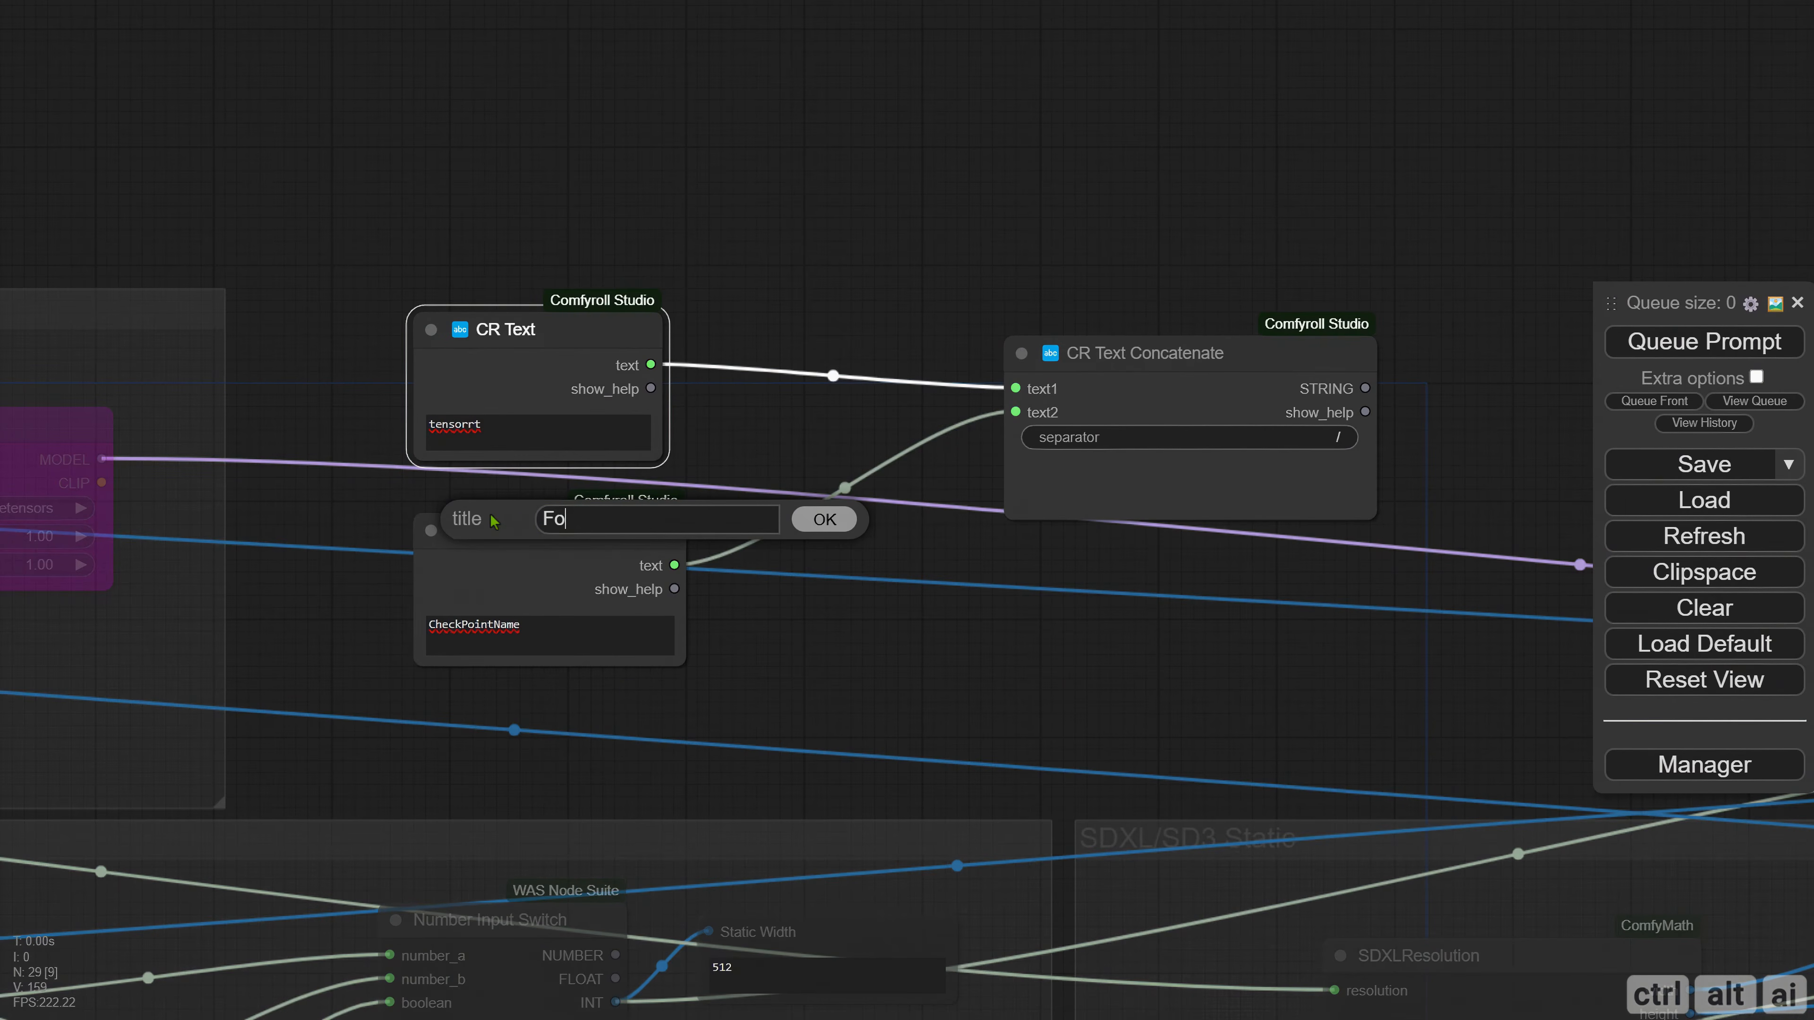
{"action": "type", "text": "lder"}
{"action": "key", "text": "Return"}
Retitle the CheckPointName text node "Tensor Engine File Name".
{"action": "right_click", "coordinate": [421, 533]}
{"action": "left_click", "coordinate": [465, 534]}
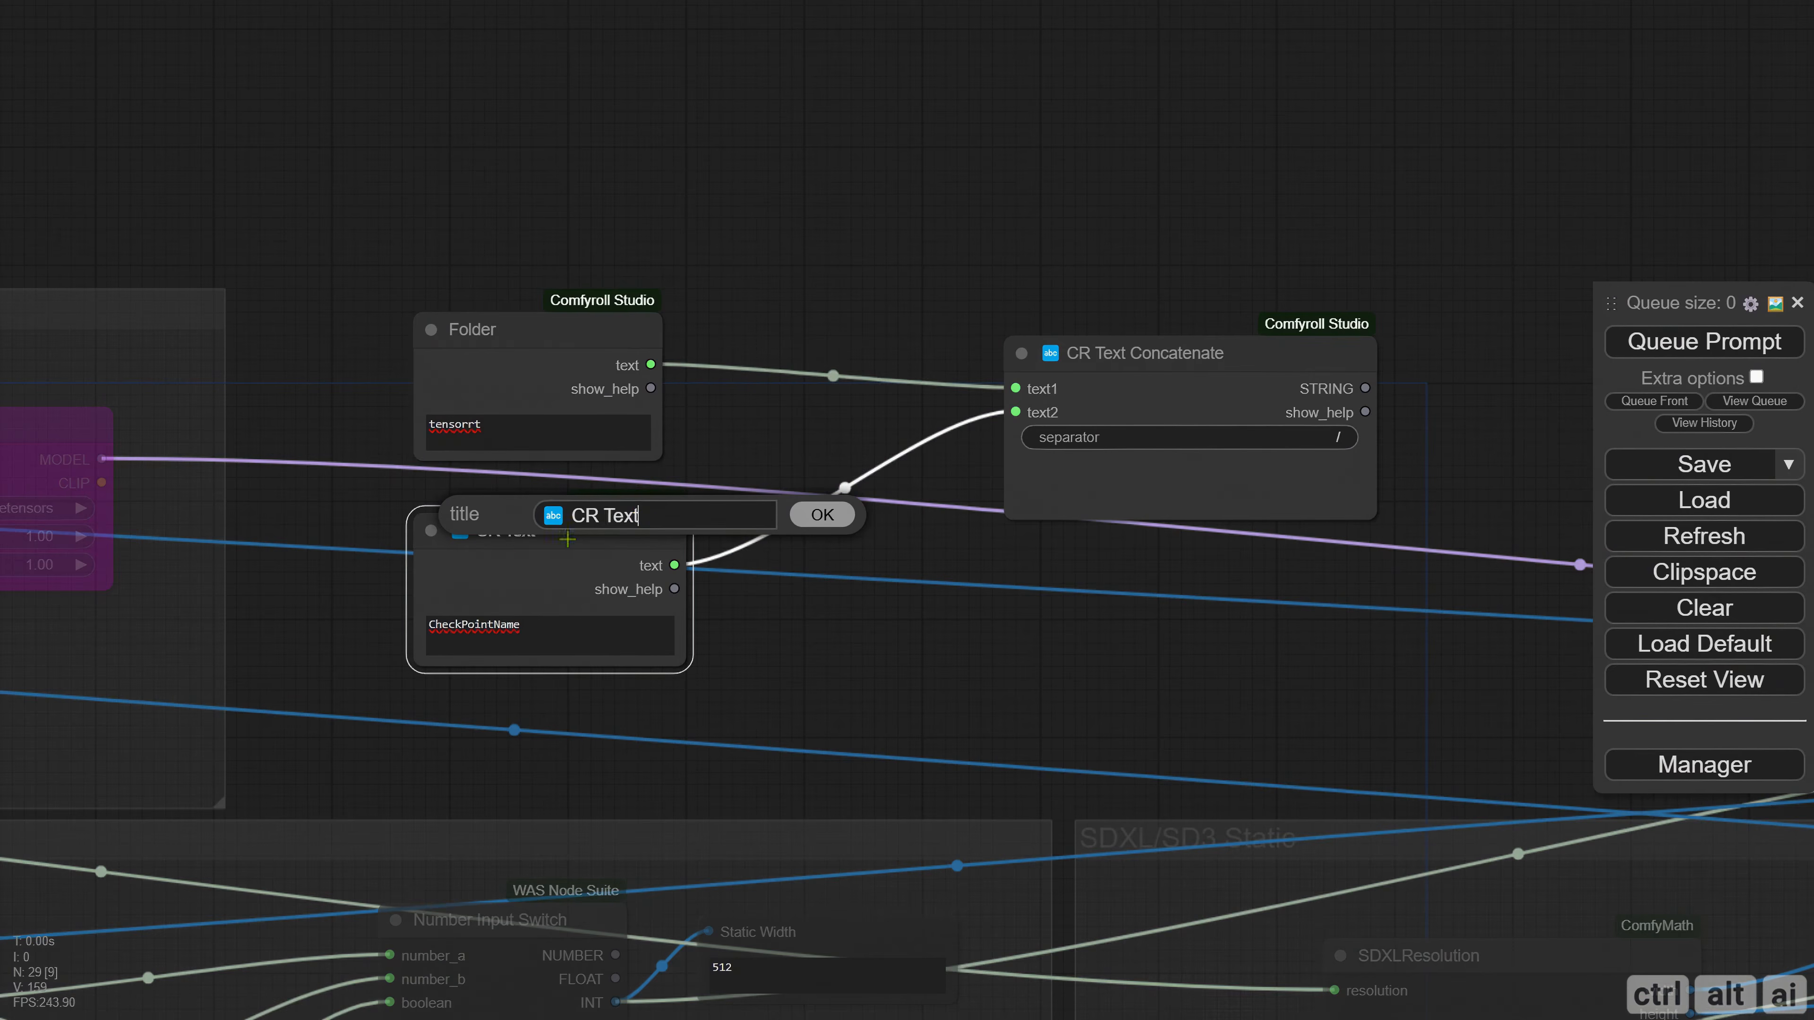
{"action": "type", "text": "Tensor Engine"}
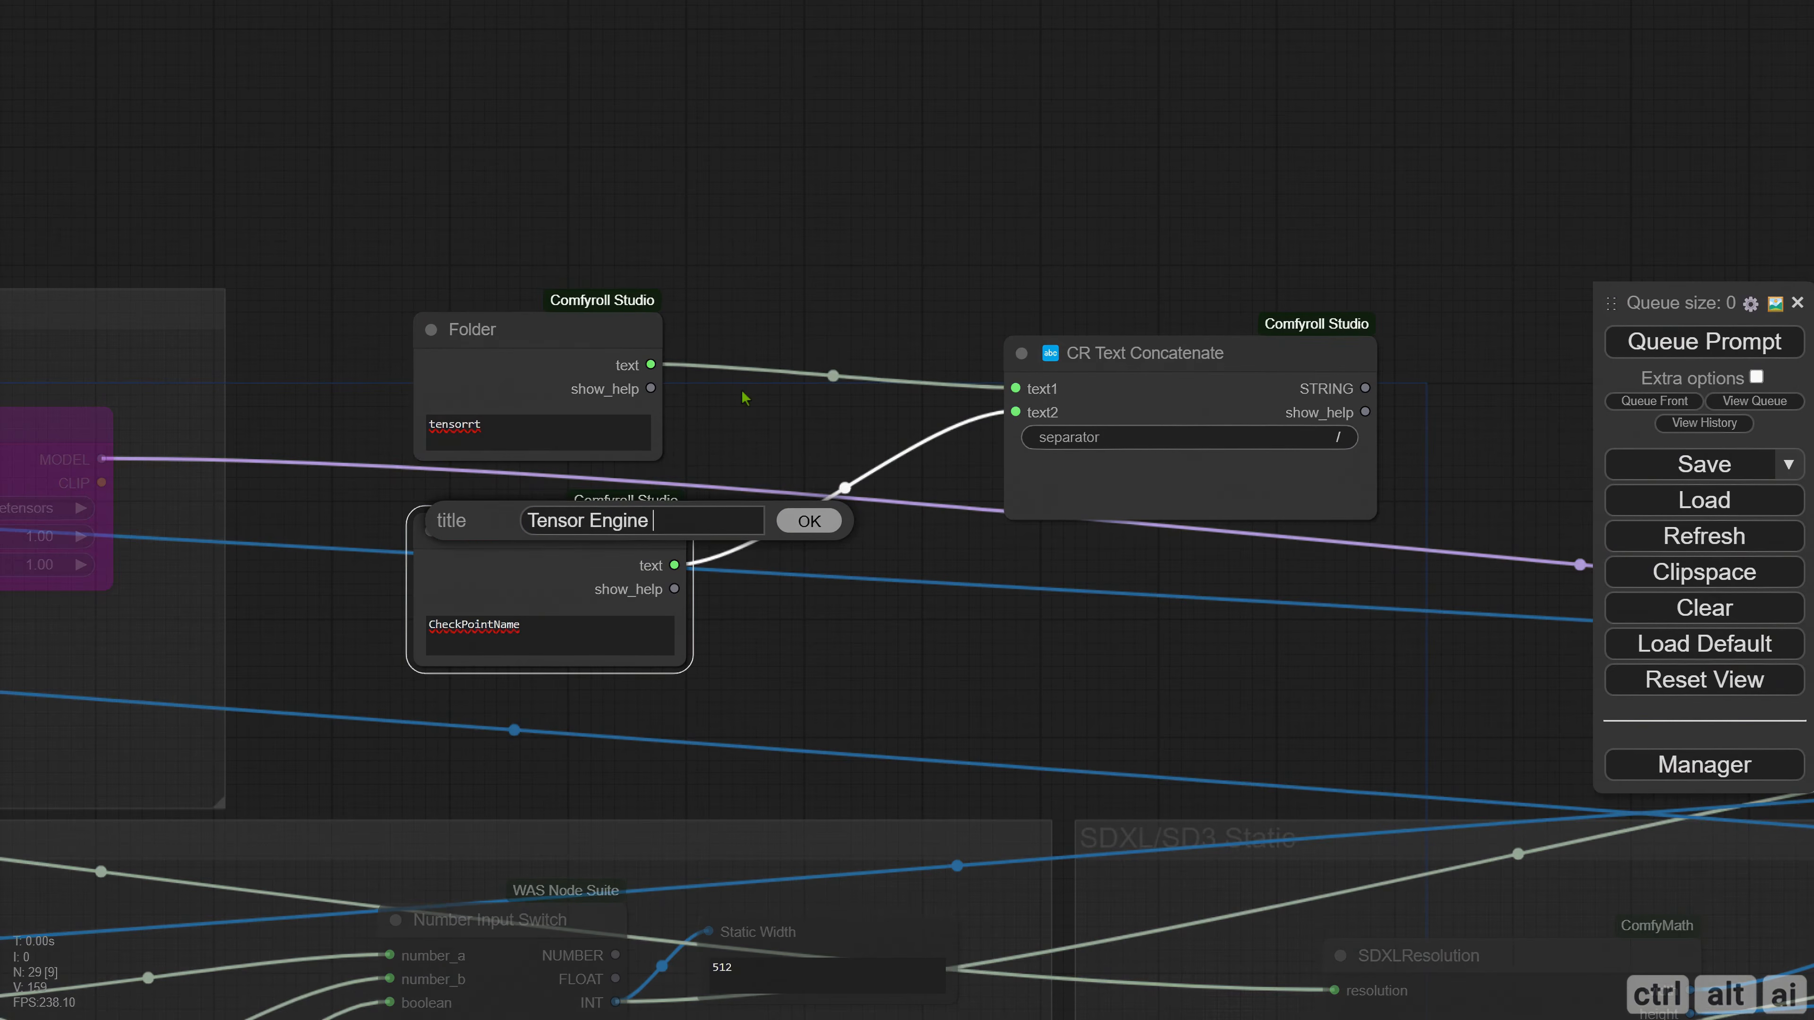
{"action": "type", "text": " File Name"}
{"action": "key", "text": "Return"}
Move CR Text Concatenate close to the two text nodes and shrink it to fit its contents.
{"action": "left_click_drag", "start_coordinate": [842, 424], "coordinate": [612, 438]}
{"action": "left_click_drag", "start_coordinate": [822, 369], "coordinate": [573, 404]}
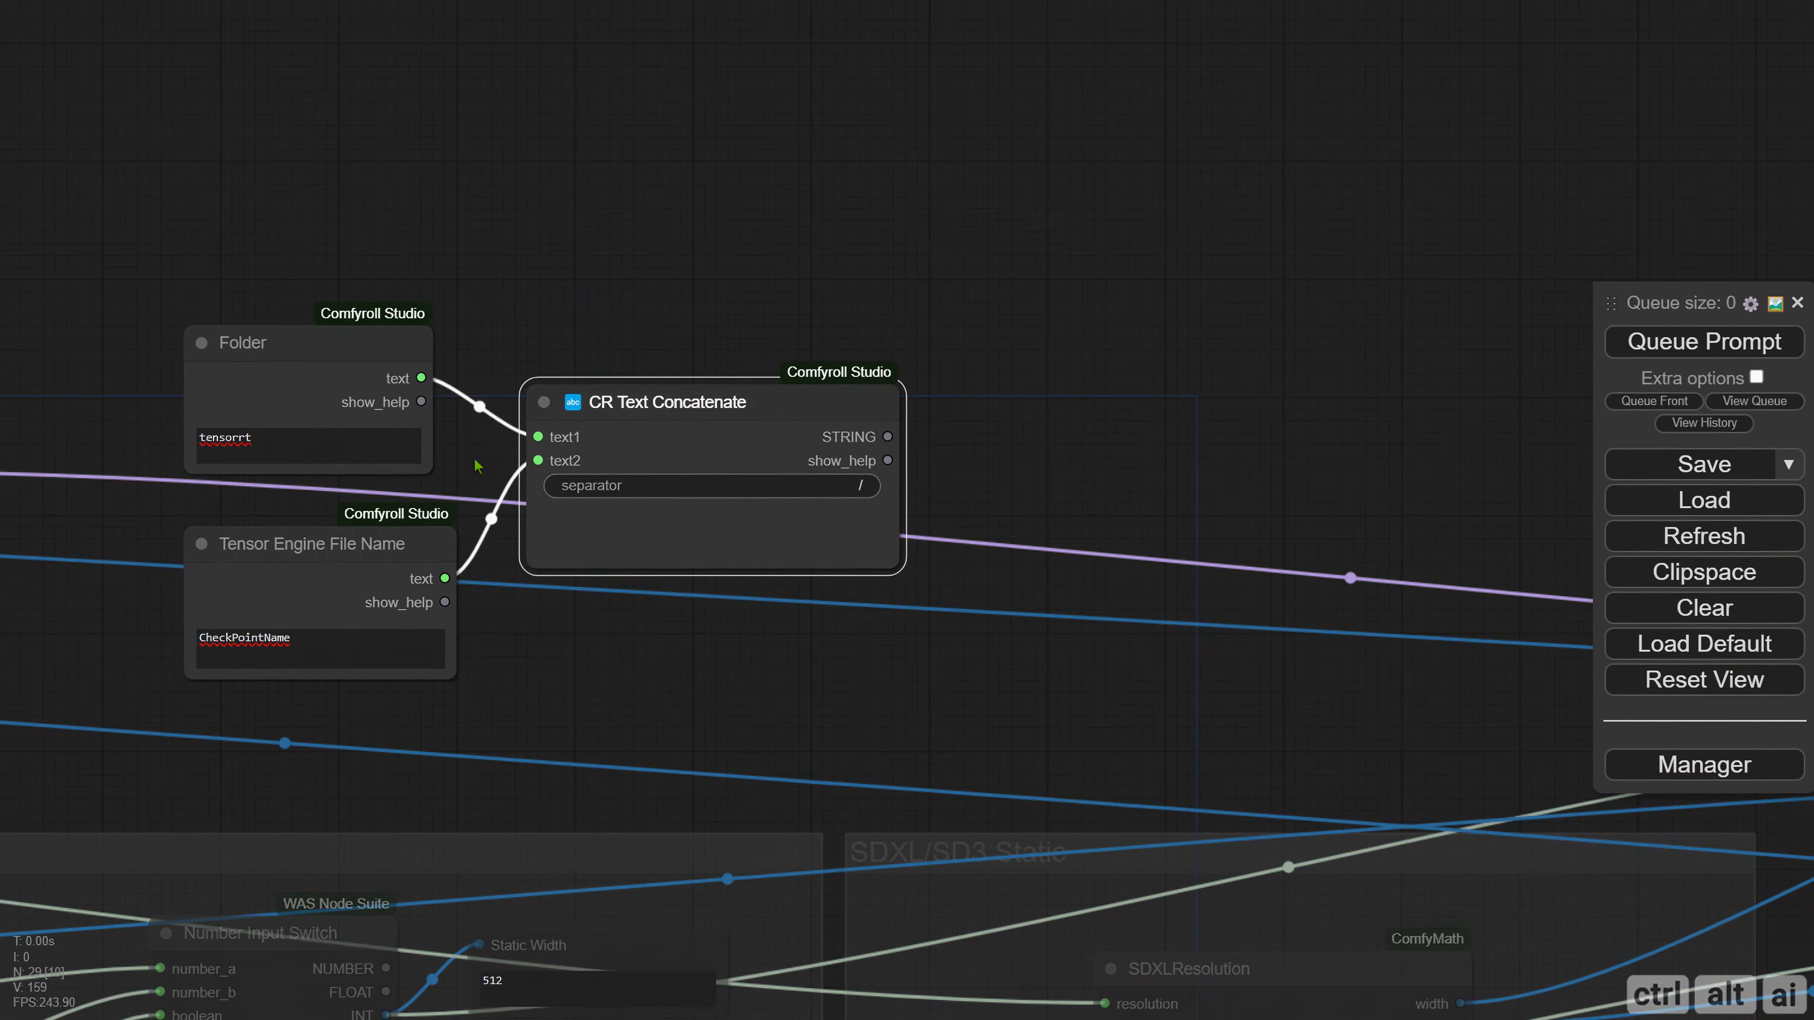
{"action": "scroll", "coordinate": [313, 270], "scroll_direction": "down", "scroll_amount": 1}
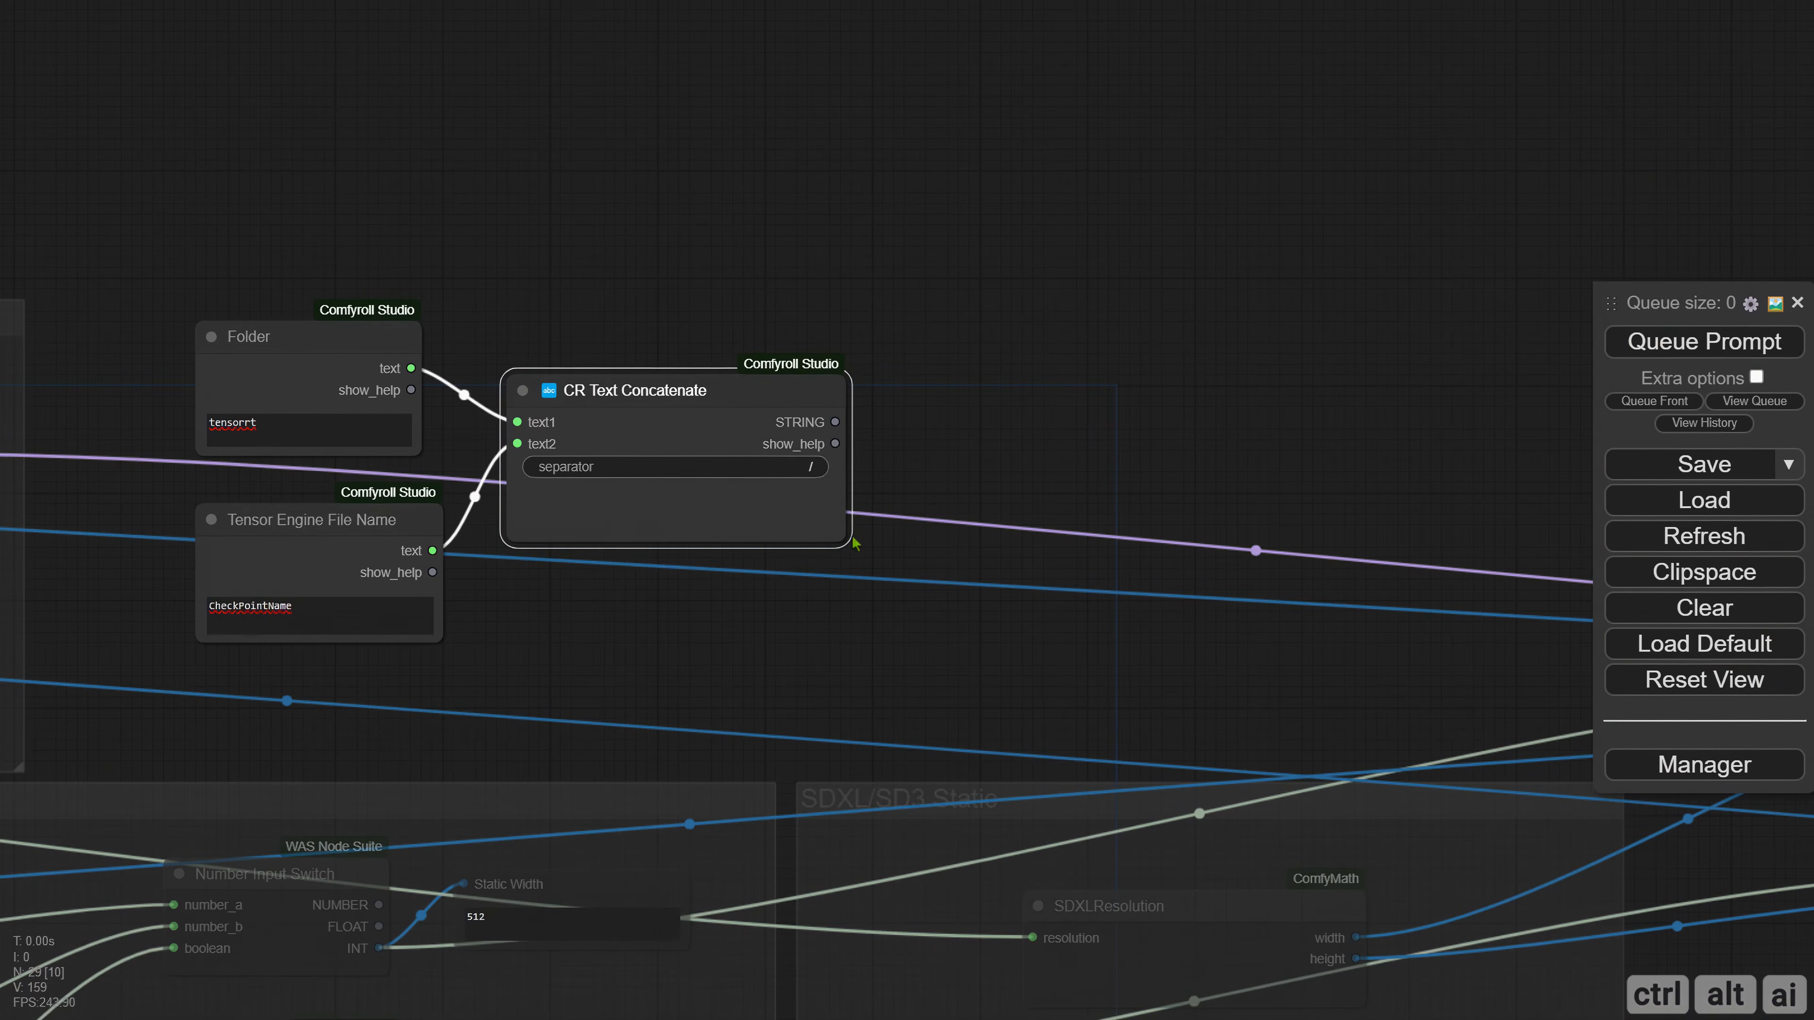
{"action": "left_click_drag", "start_coordinate": [844, 539], "coordinate": [741, 500]}
Bring STATIC_TRT_MODEL_CONVERSION beside CR Text Concatenate and connect the STRING output to its filename_prefix input.
{"action": "scroll", "coordinate": [751, 519], "scroll_direction": "down", "scroll_amount": 5}
{"action": "left_click_drag", "start_coordinate": [1489, 577], "coordinate": [1029, 427]}
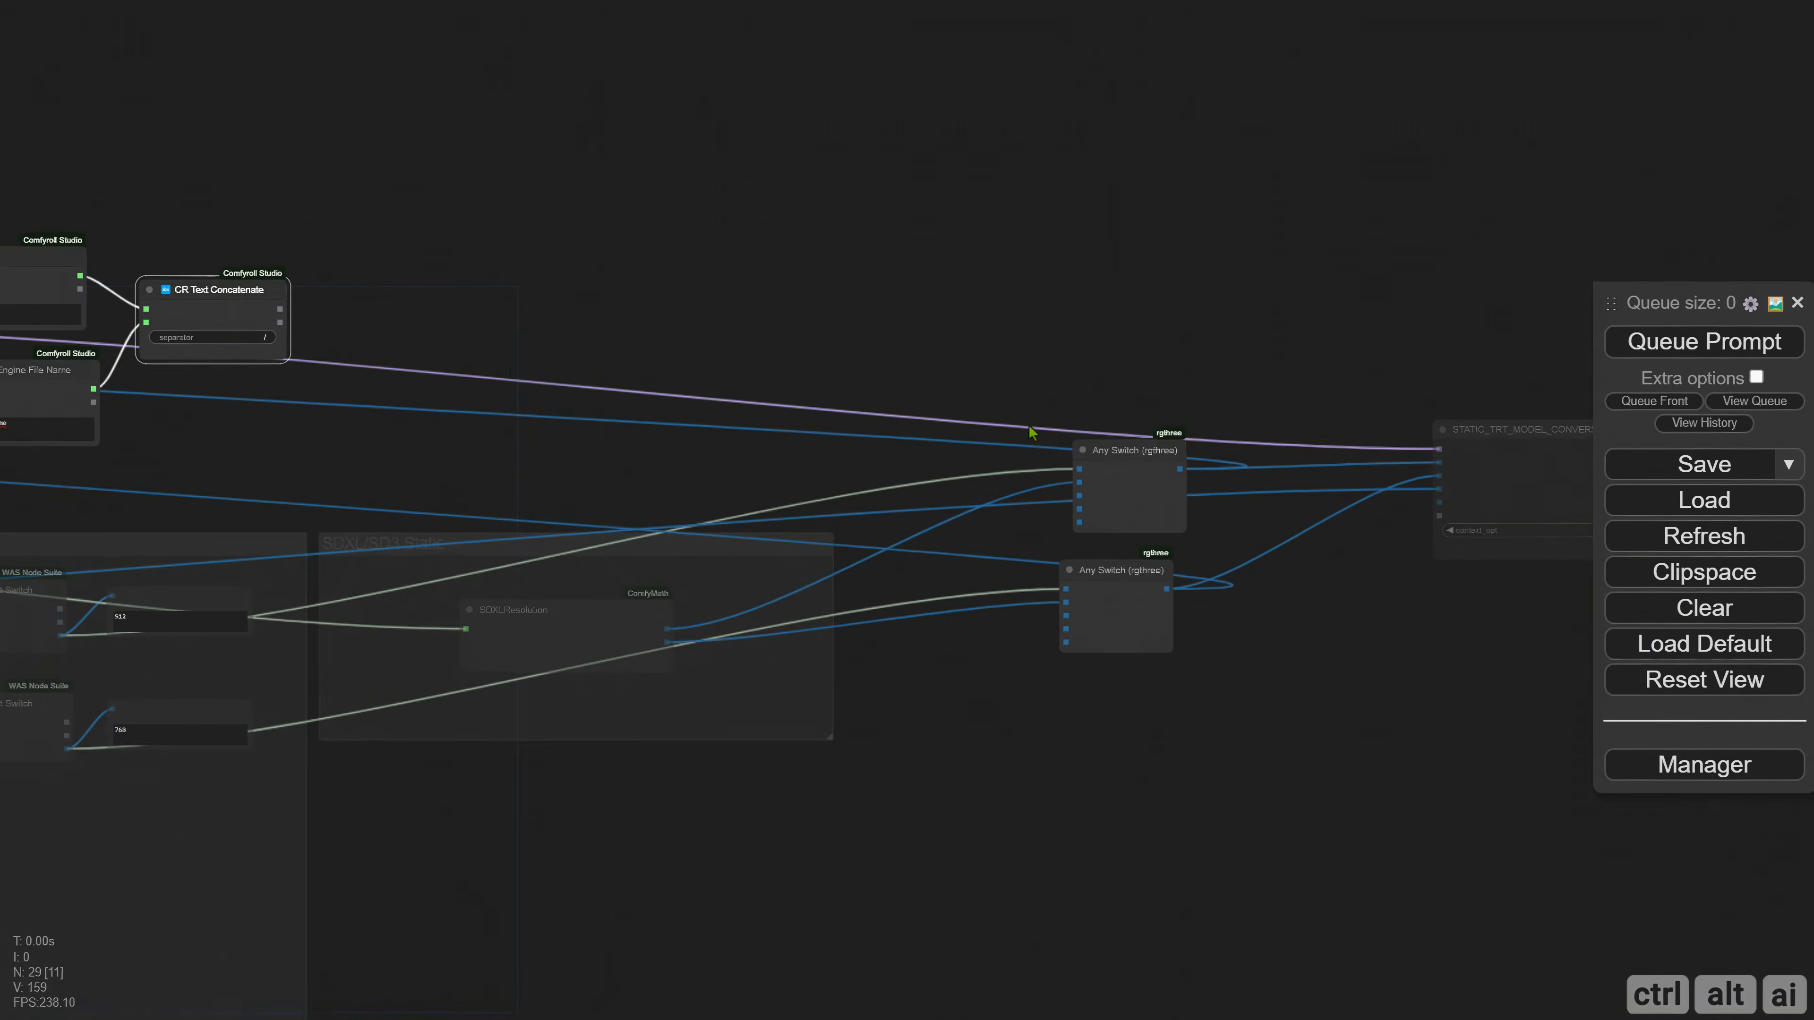
{"action": "left_click_drag", "start_coordinate": [379, 320], "coordinate": [161, 276]}
{"action": "left_click_drag", "start_coordinate": [1316, 434], "coordinate": [288, 271]}
{"action": "scroll", "coordinate": [166, 314], "scroll_direction": "up", "scroll_amount": 6}
{"action": "left_click_drag", "start_coordinate": [166, 314], "coordinate": [828, 425]}
{"action": "scroll", "coordinate": [668, 341], "scroll_direction": "up", "scroll_amount": 3}
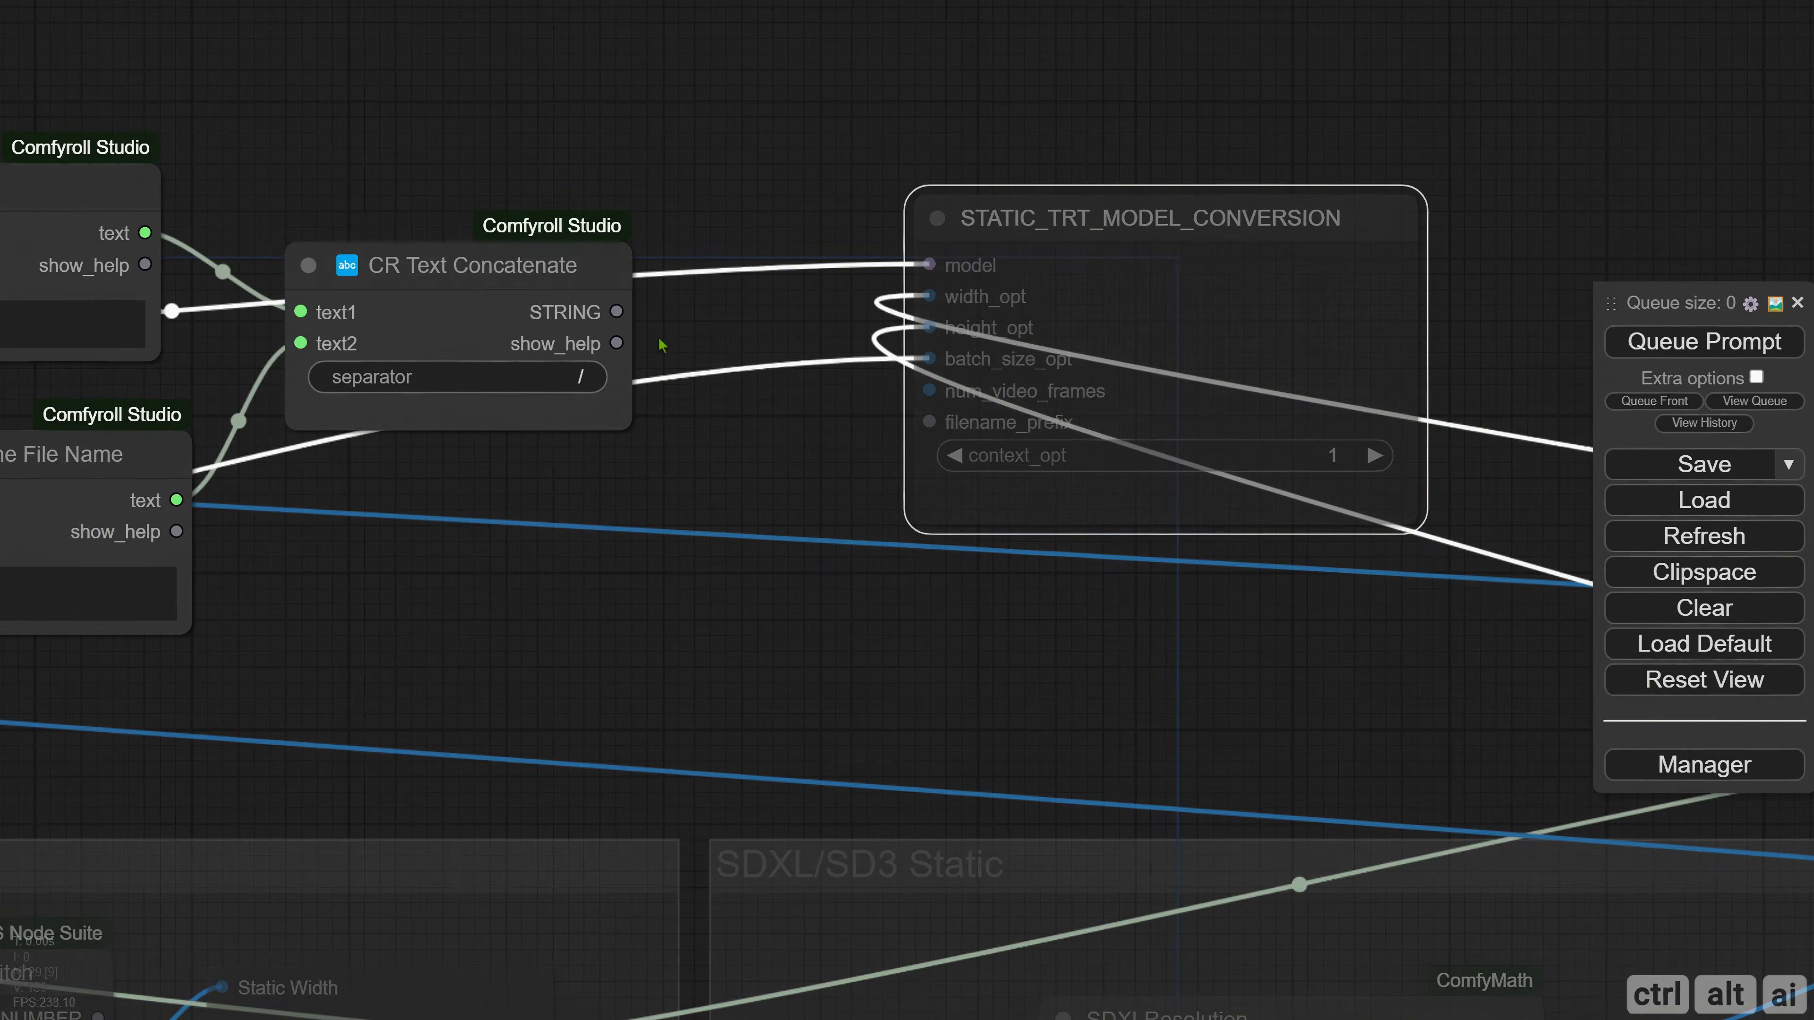
{"action": "left_click_drag", "start_coordinate": [616, 312], "coordinate": [929, 421]}
Move the STATIC_TRT_MODEL_CONVERSION node back beyond the two Any Switch nodes.
{"action": "scroll", "coordinate": [865, 632], "scroll_direction": "down", "scroll_amount": 5}
{"action": "left_click_drag", "start_coordinate": [865, 633], "coordinate": [514, 474]}
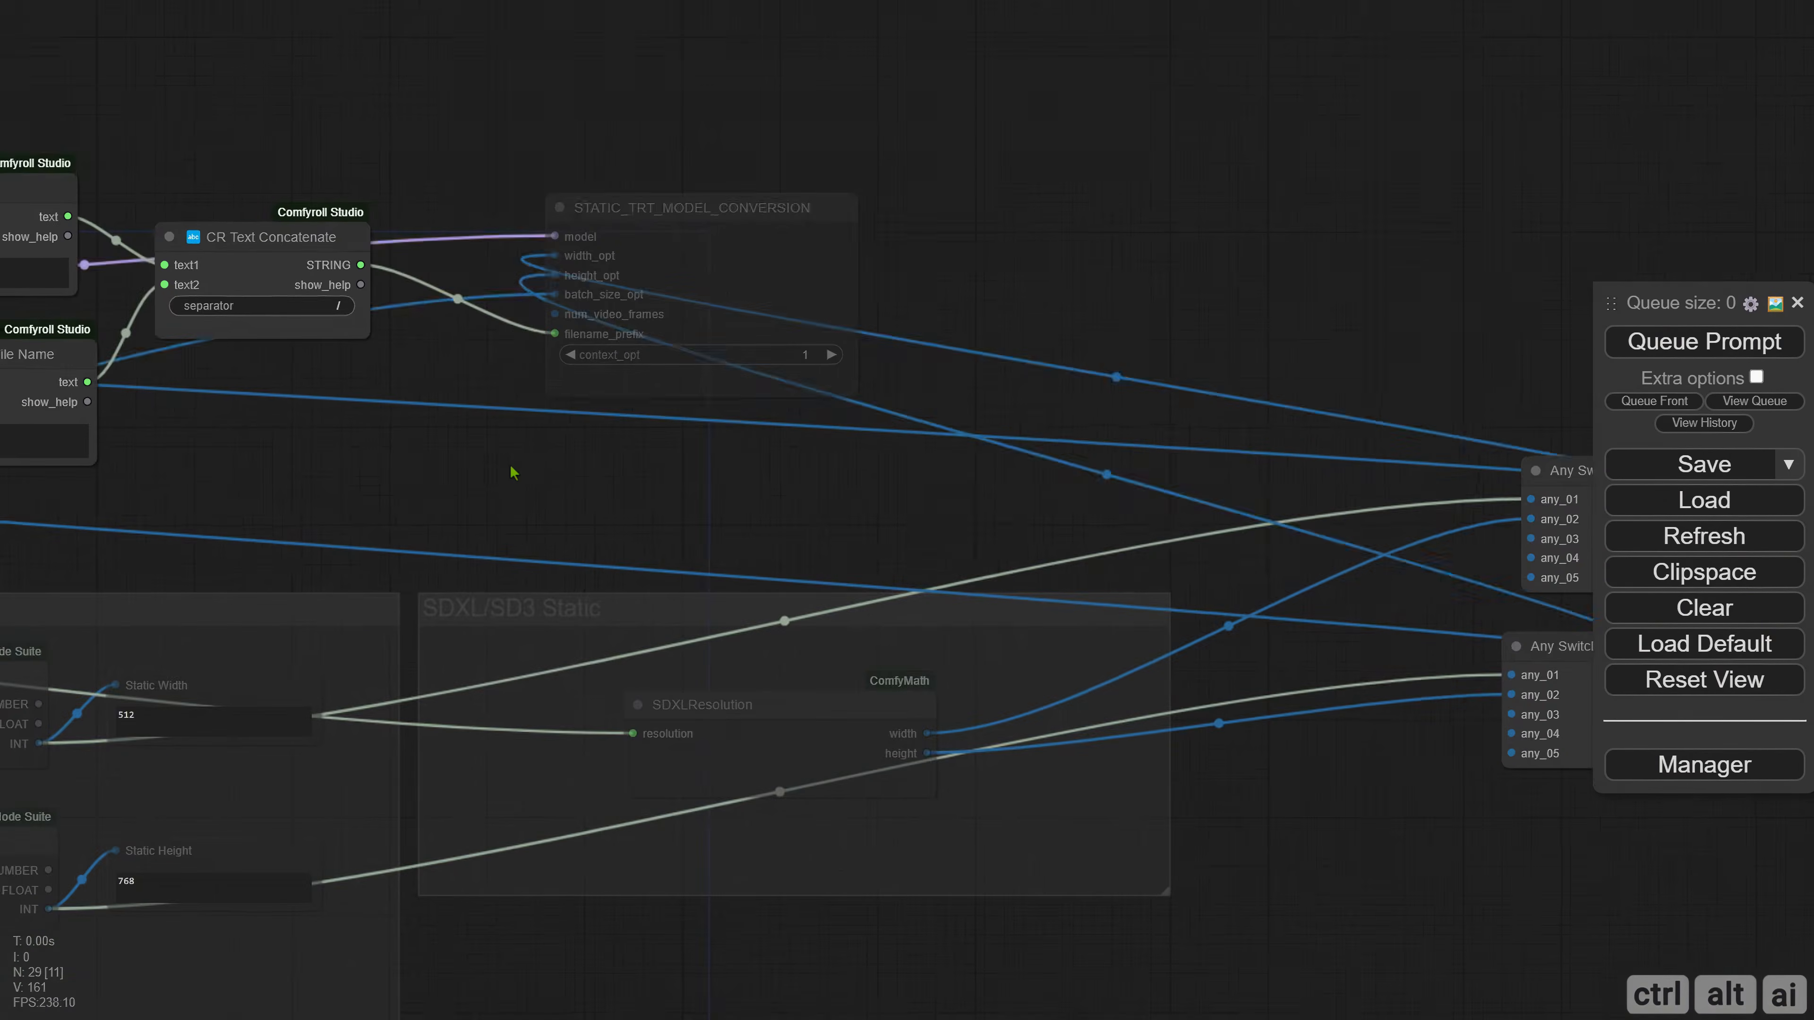
{"action": "scroll", "coordinate": [519, 455], "scroll_direction": "down", "scroll_amount": 5}
{"action": "left_click_drag", "start_coordinate": [637, 344], "coordinate": [1471, 532]}
Create a group around the Folder, Tensor Engine File Name and CR Text Concatenate nodes, next to the Checkpoint & LoRA group.
{"action": "scroll", "coordinate": [331, 257], "scroll_direction": "up", "scroll_amount": 4}
{"action": "left_click_drag", "start_coordinate": [107, 255], "coordinate": [851, 564]}
{"action": "right_click", "coordinate": [333, 157]}
{"action": "left_click", "coordinate": [424, 337]}
{"action": "left_click_drag", "start_coordinate": [400, 263], "coordinate": [273, 280]}
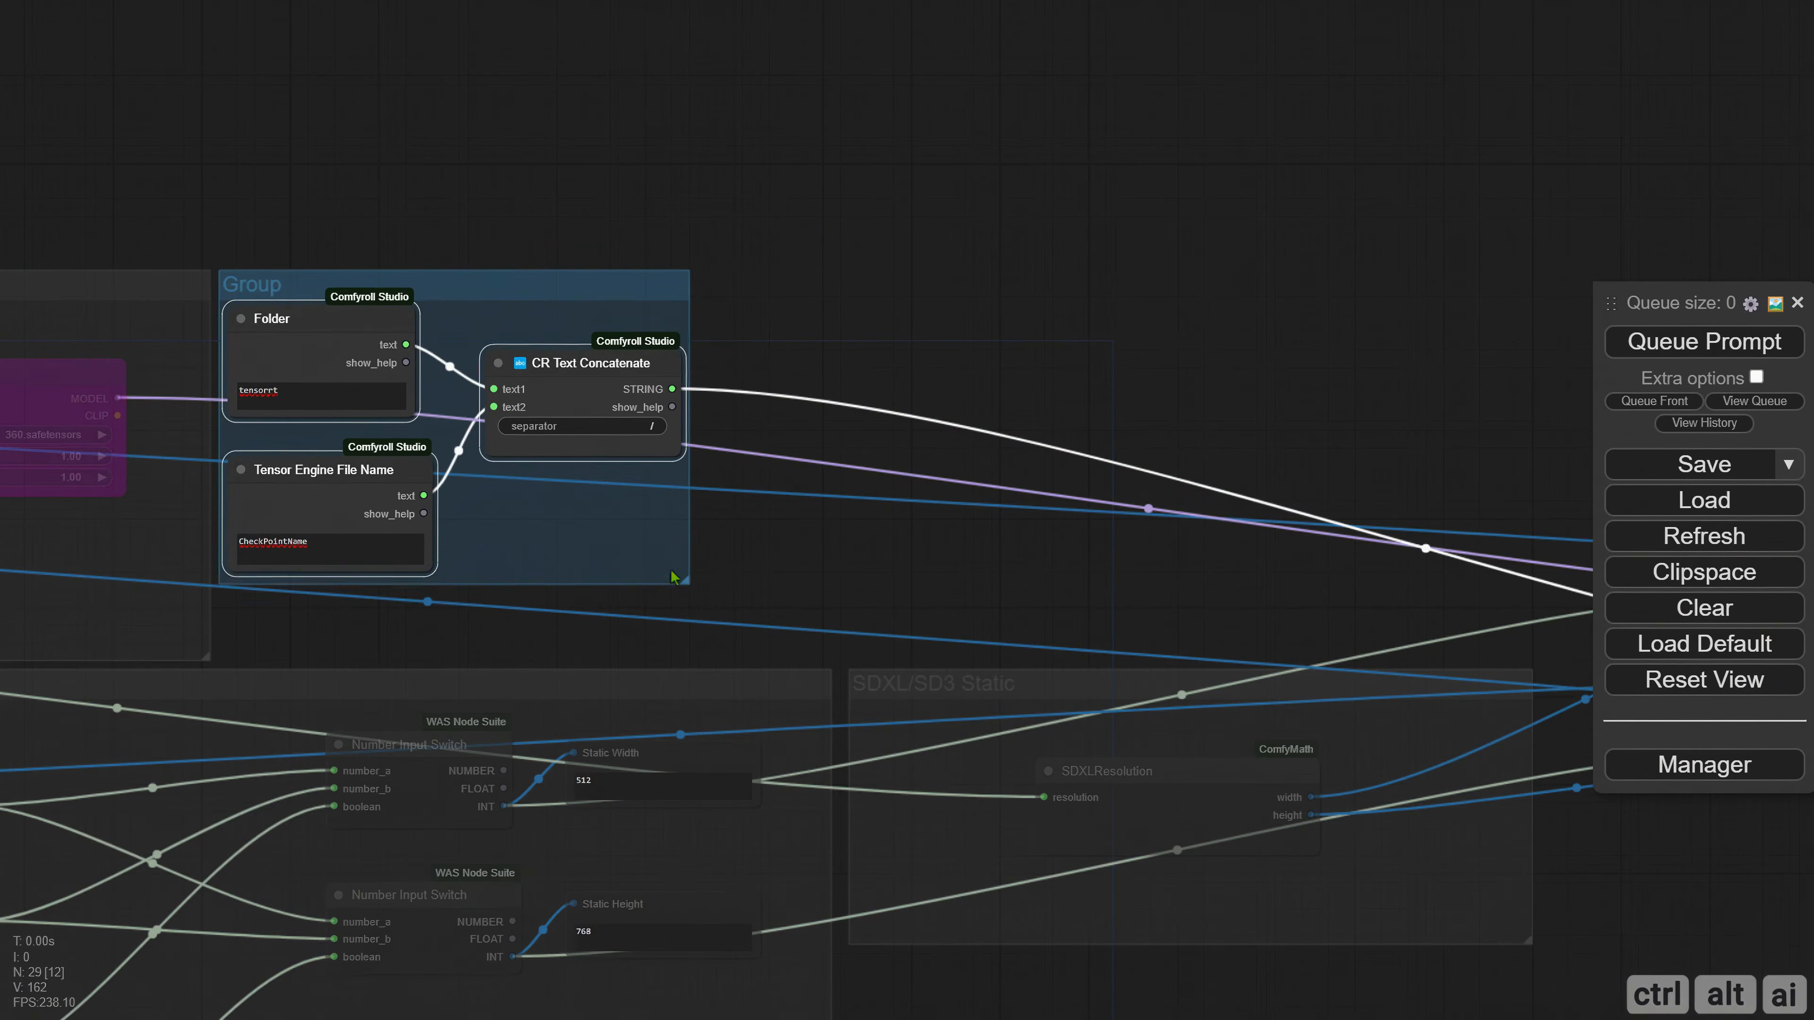
Enlarge the new group to line up with the neighbouring groups and shift its three nodes toward its middle.
{"action": "left_click_drag", "start_coordinate": [691, 563], "coordinate": [831, 651]}
{"action": "left_click_drag", "start_coordinate": [322, 318], "coordinate": [392, 363]}
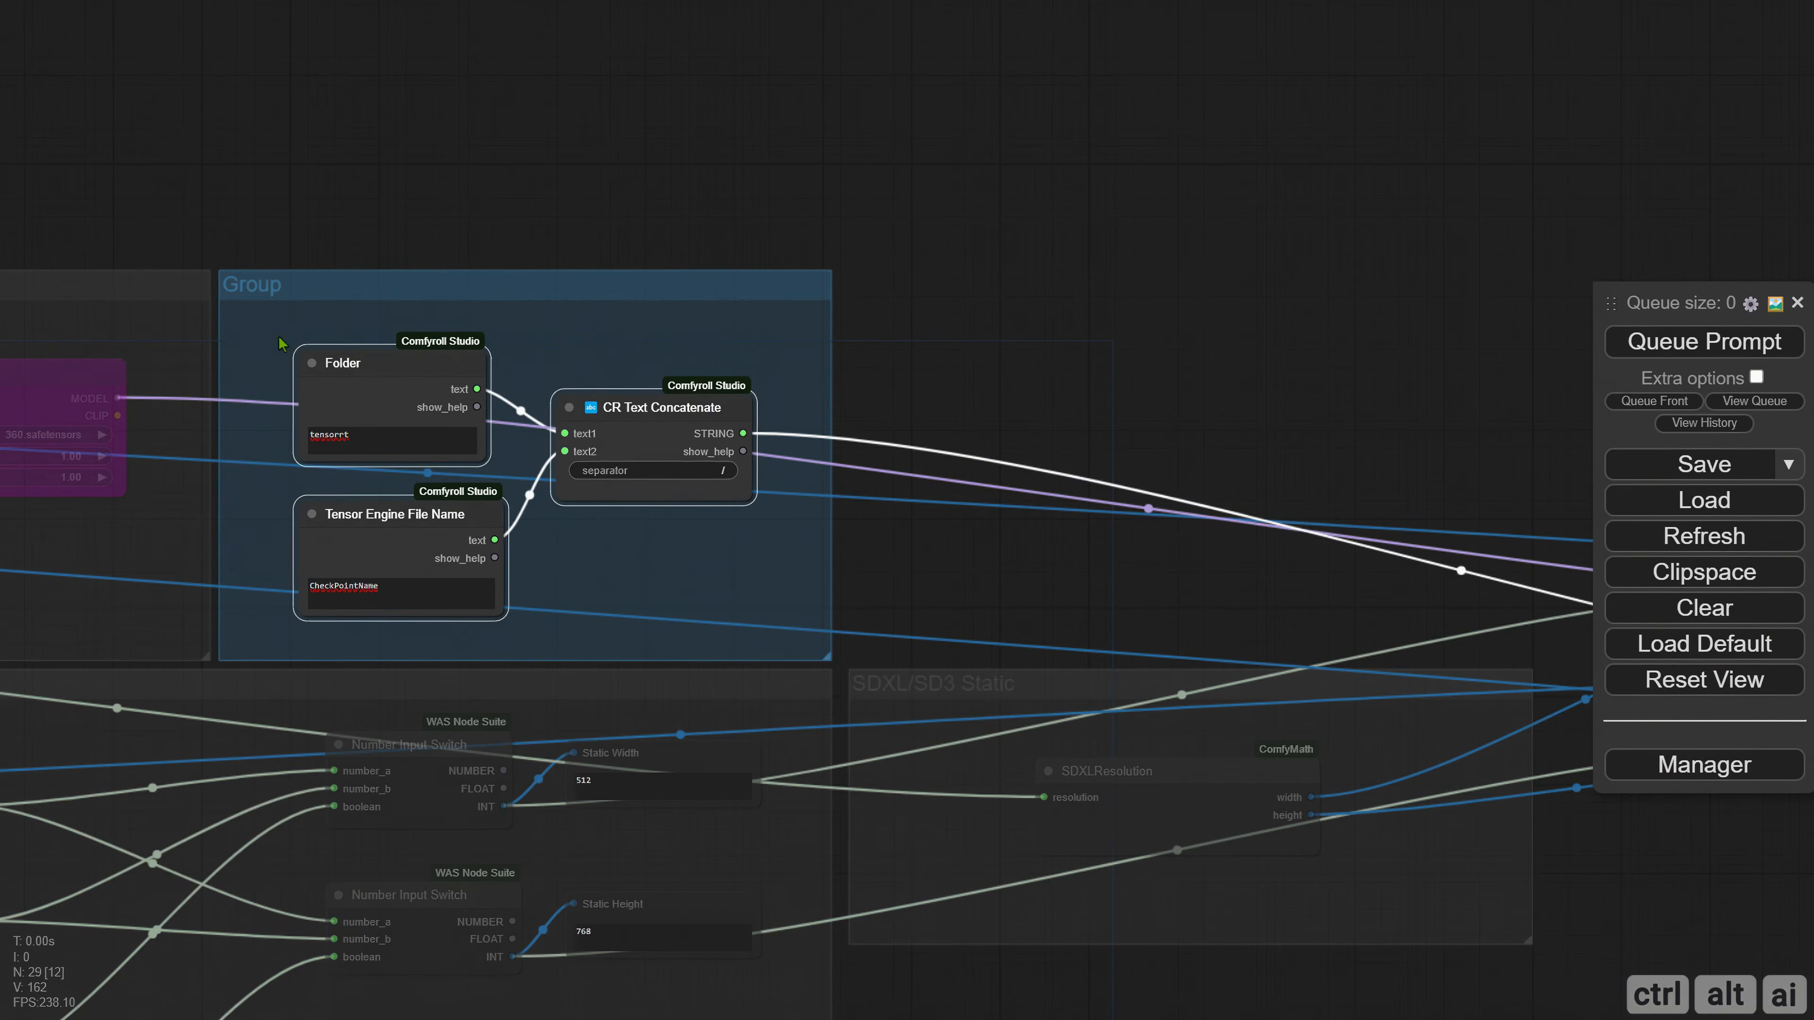
{"action": "left_click", "coordinate": [268, 334]}
Recolour the new group dark grey to match the other groups.
{"action": "right_click", "coordinate": [263, 332]}
{"action": "left_click", "coordinate": [338, 802]}
{"action": "left_click", "coordinate": [607, 863]}
{"action": "left_click", "coordinate": [681, 1001]}
Title the new group "FileName".
{"action": "right_click", "coordinate": [262, 363]}
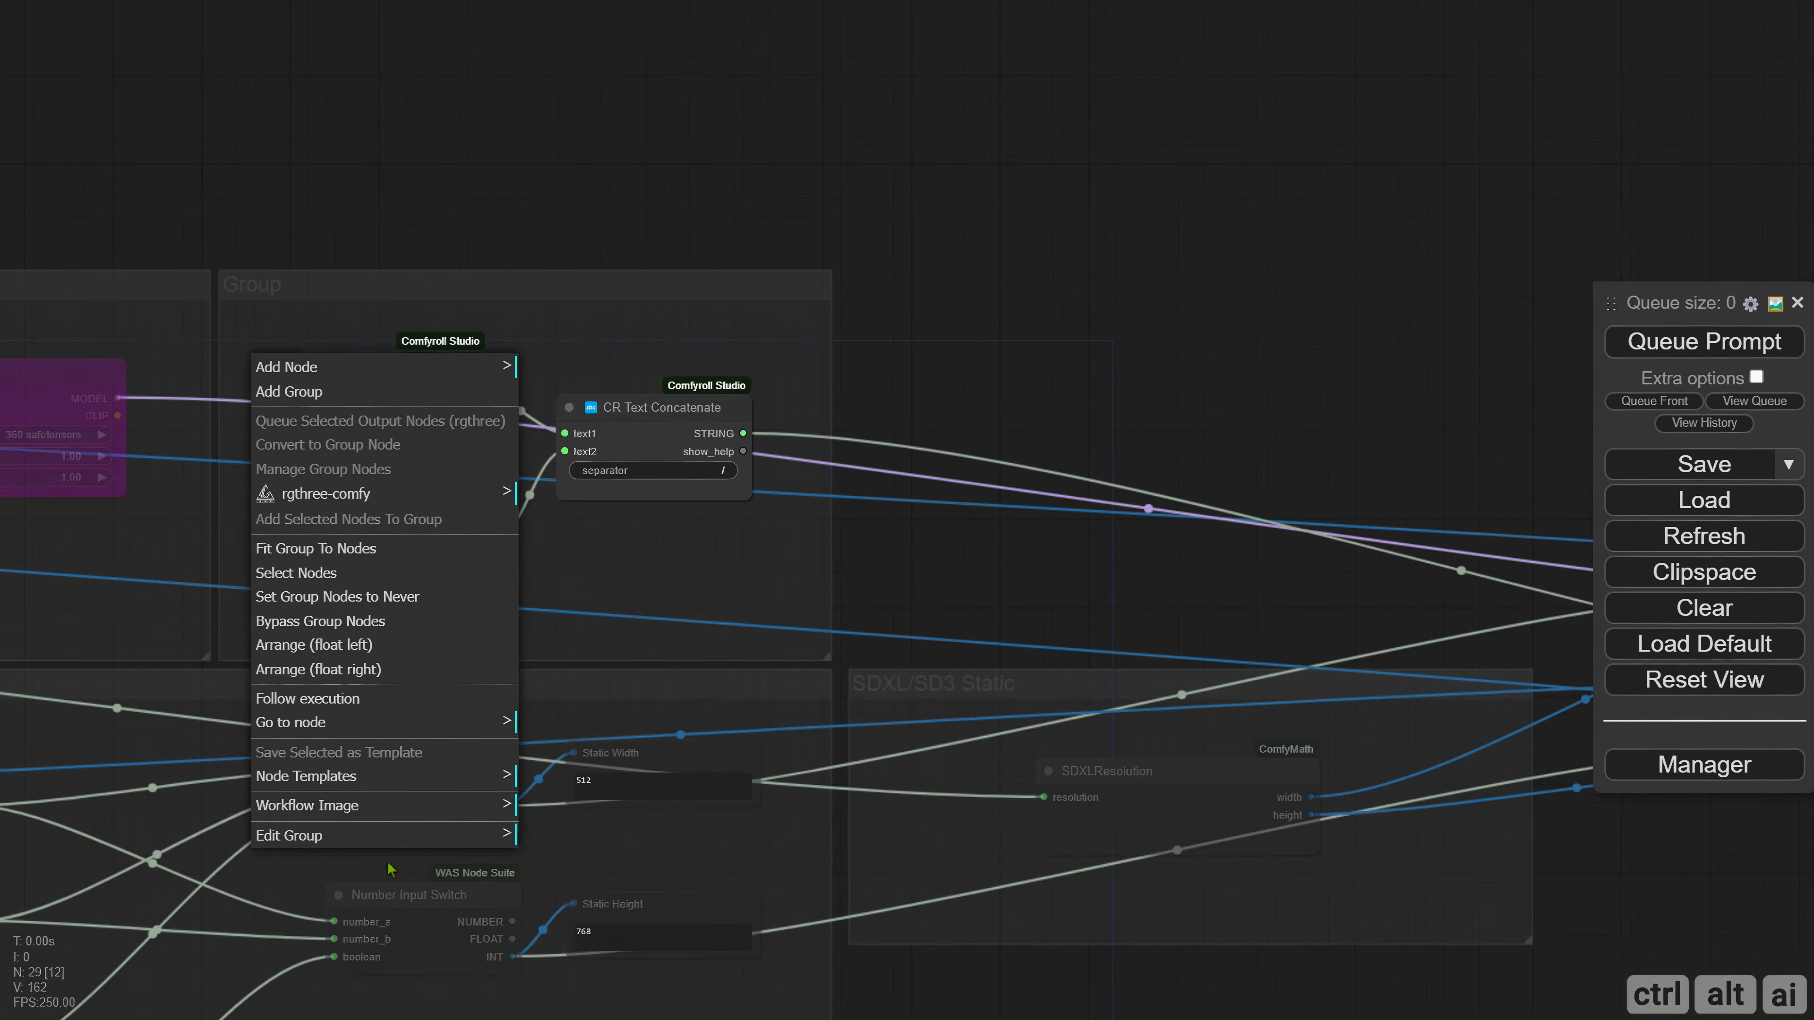
{"action": "left_click", "coordinate": [397, 829]}
{"action": "left_click", "coordinate": [576, 866]}
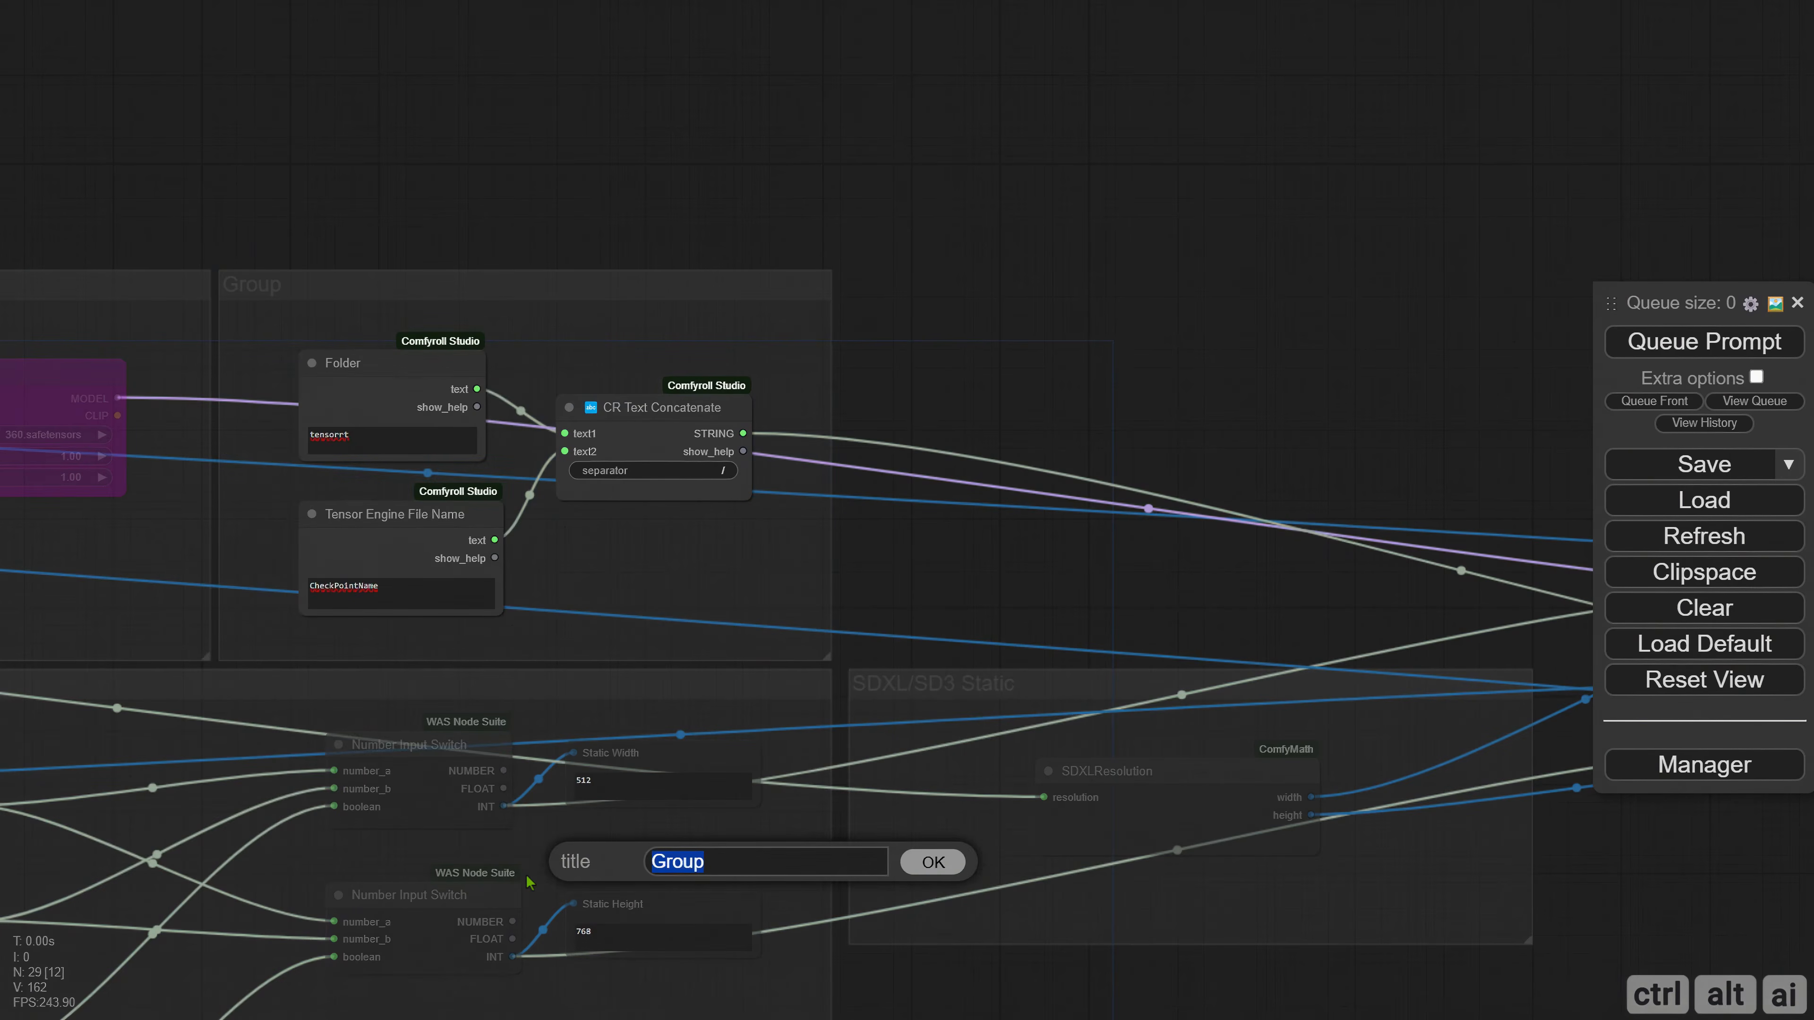
{"action": "type", "text": "FileName"}
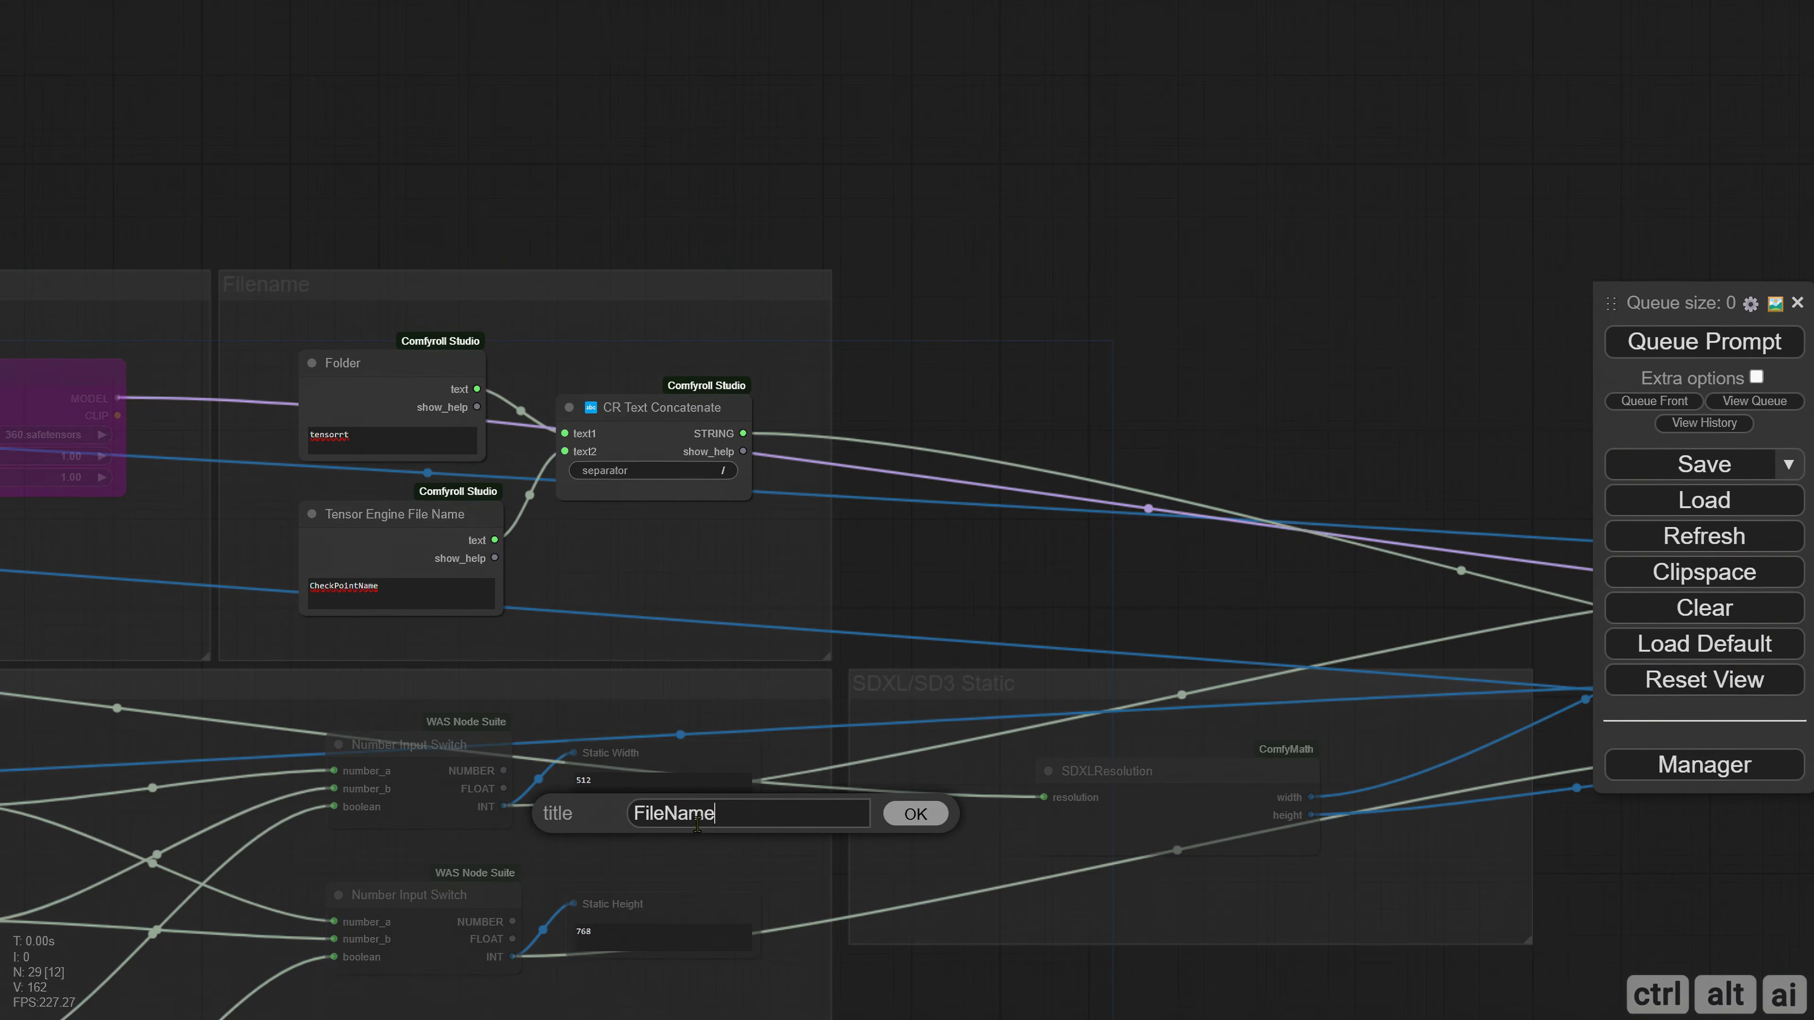
{"action": "key", "text": "Return"}
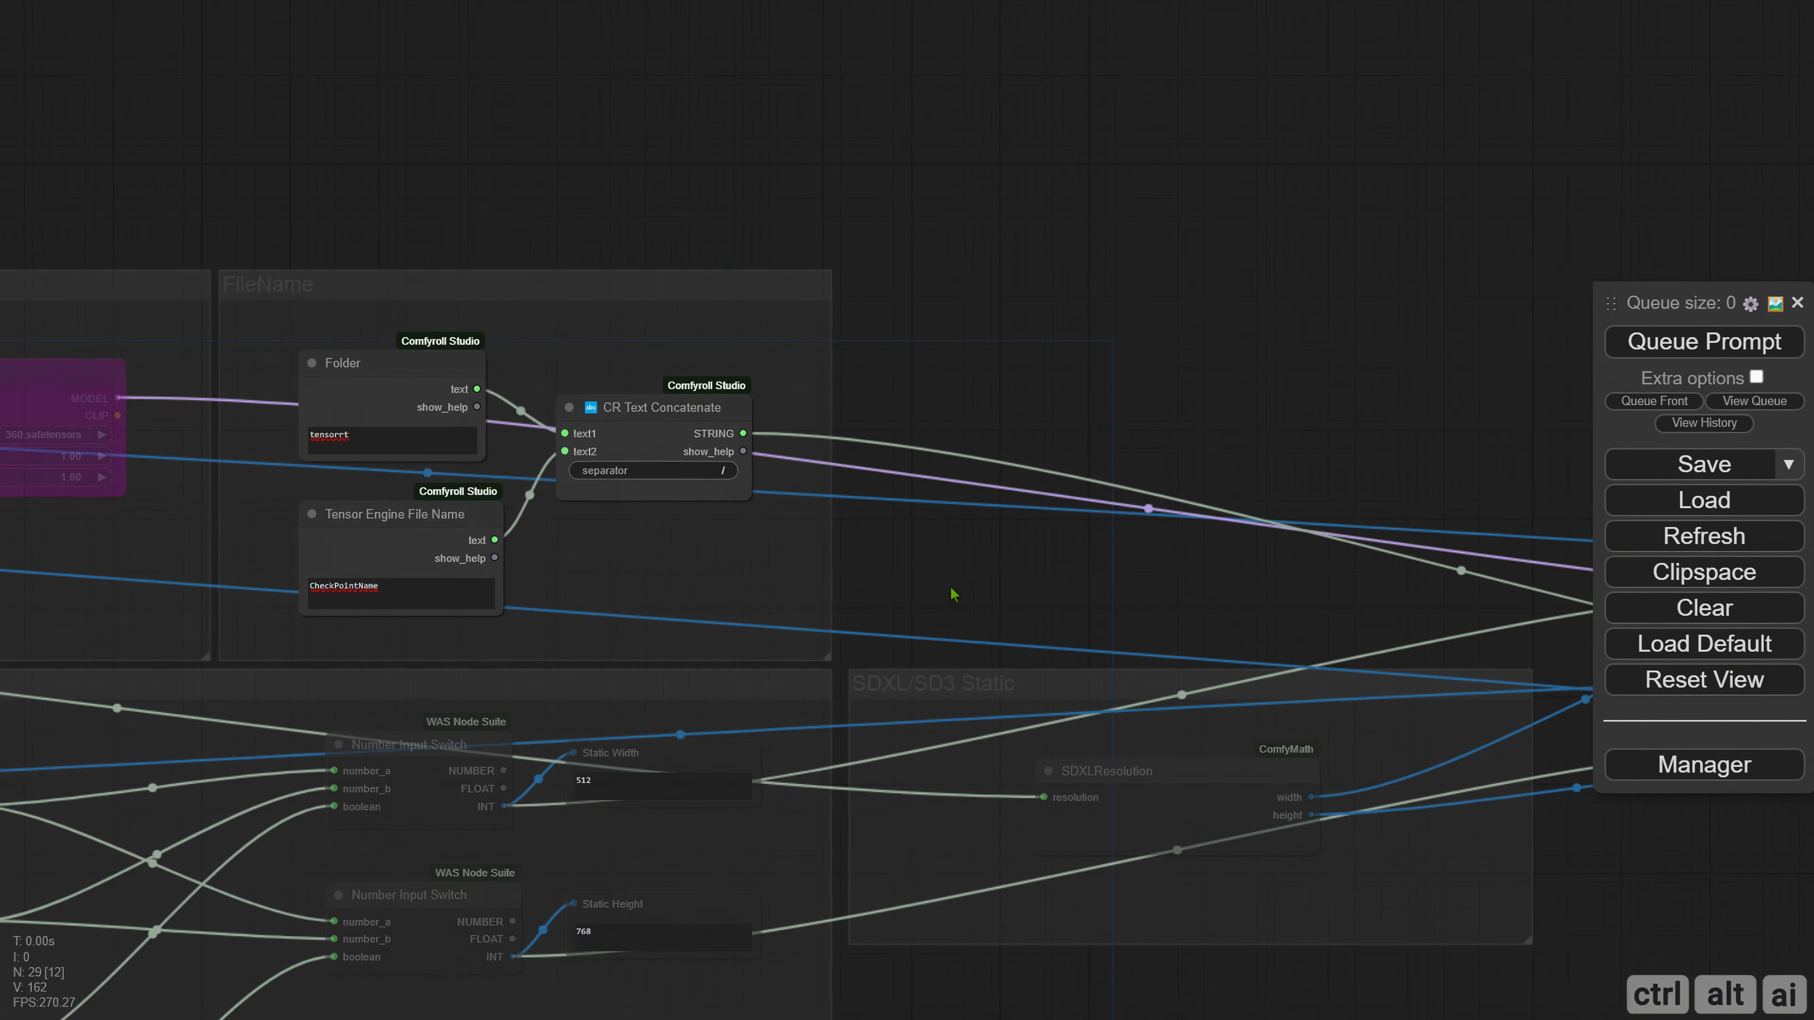
Attach a display node to the STRING output of CR Text Concatenate and preview the combined text.
{"action": "left_click_drag", "start_coordinate": [950, 588], "coordinate": [762, 607]}
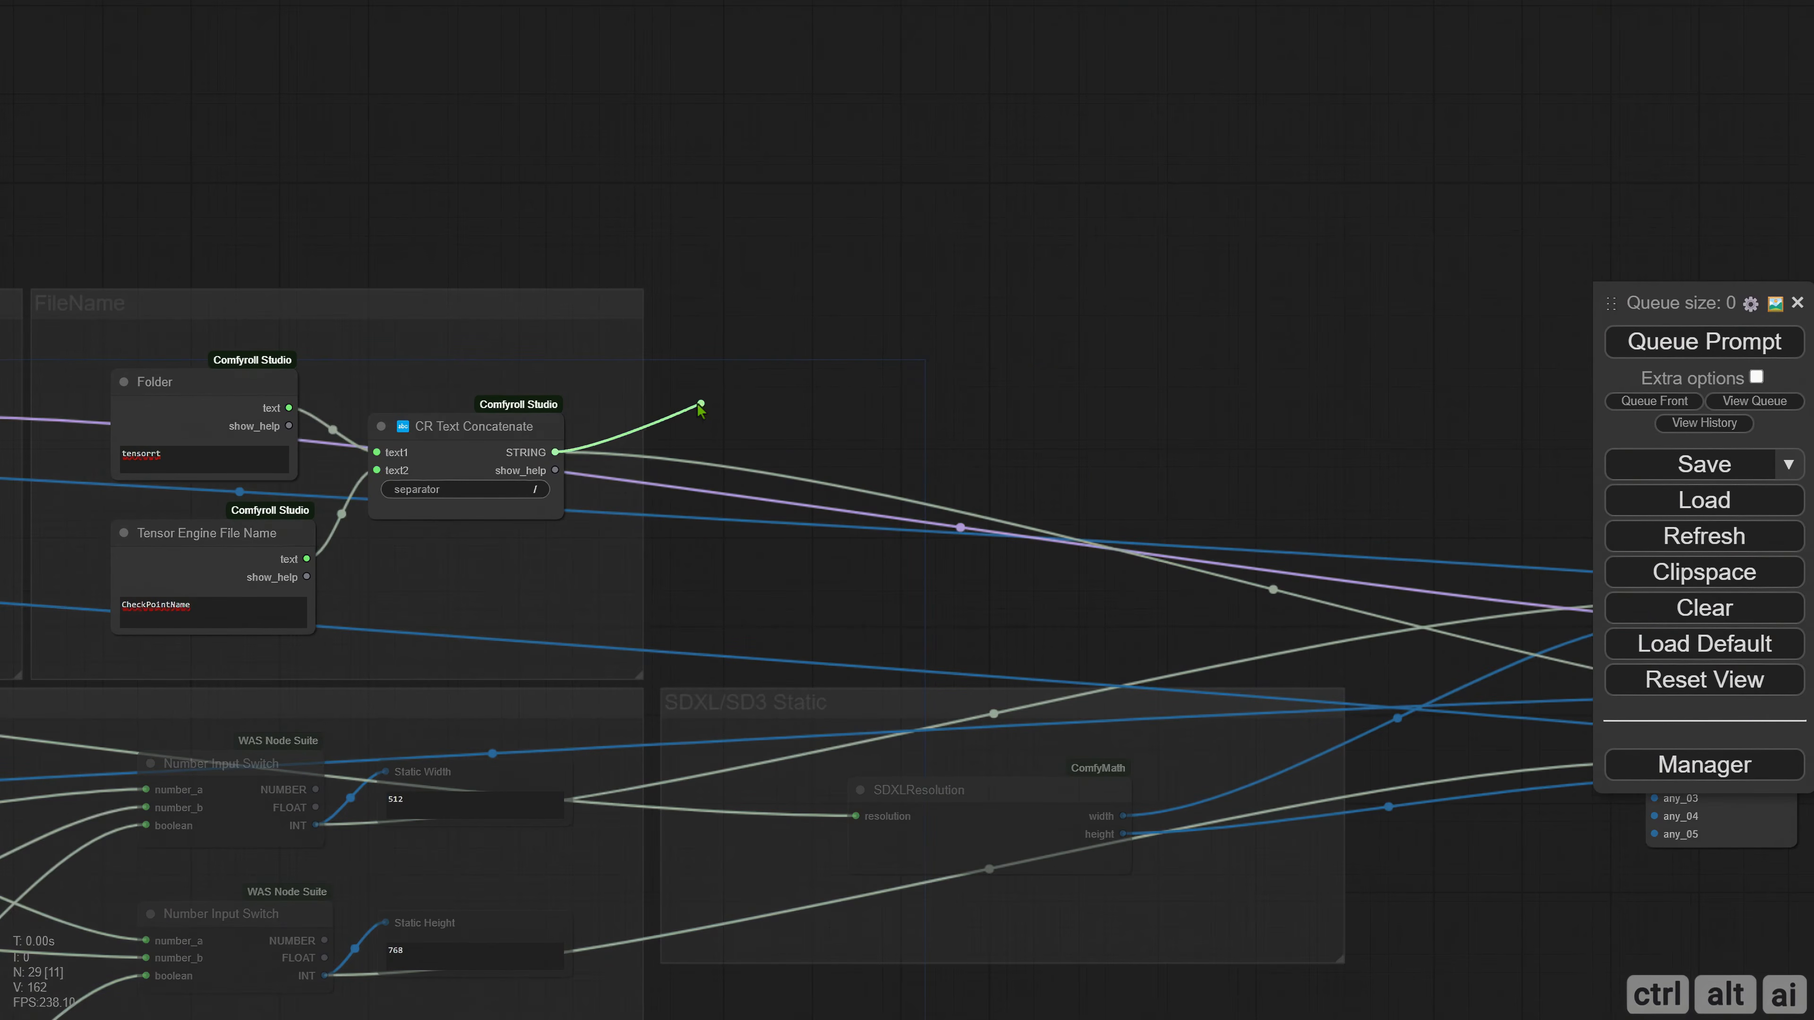
{"action": "left_click_drag", "start_coordinate": [624, 439], "coordinate": [684, 345]}
{"action": "left_click", "coordinate": [759, 411]}
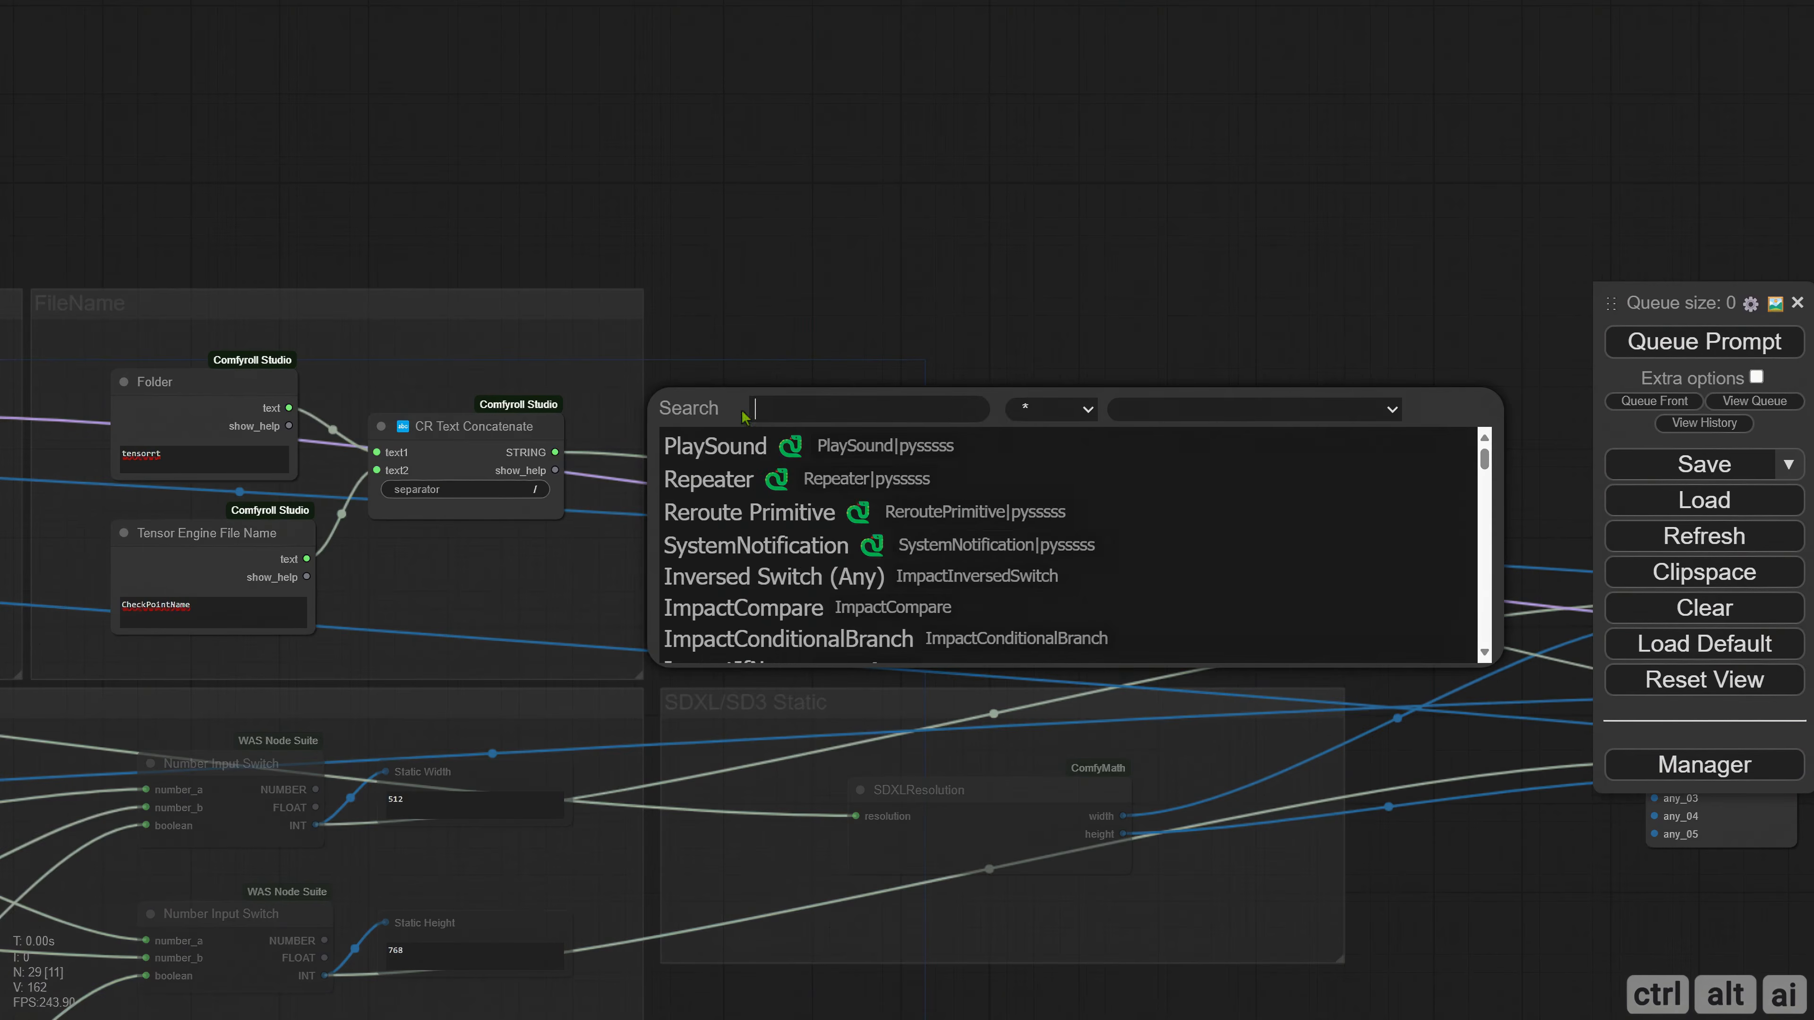
{"action": "type", "text": "disp"}
{"action": "key", "text": "Return"}
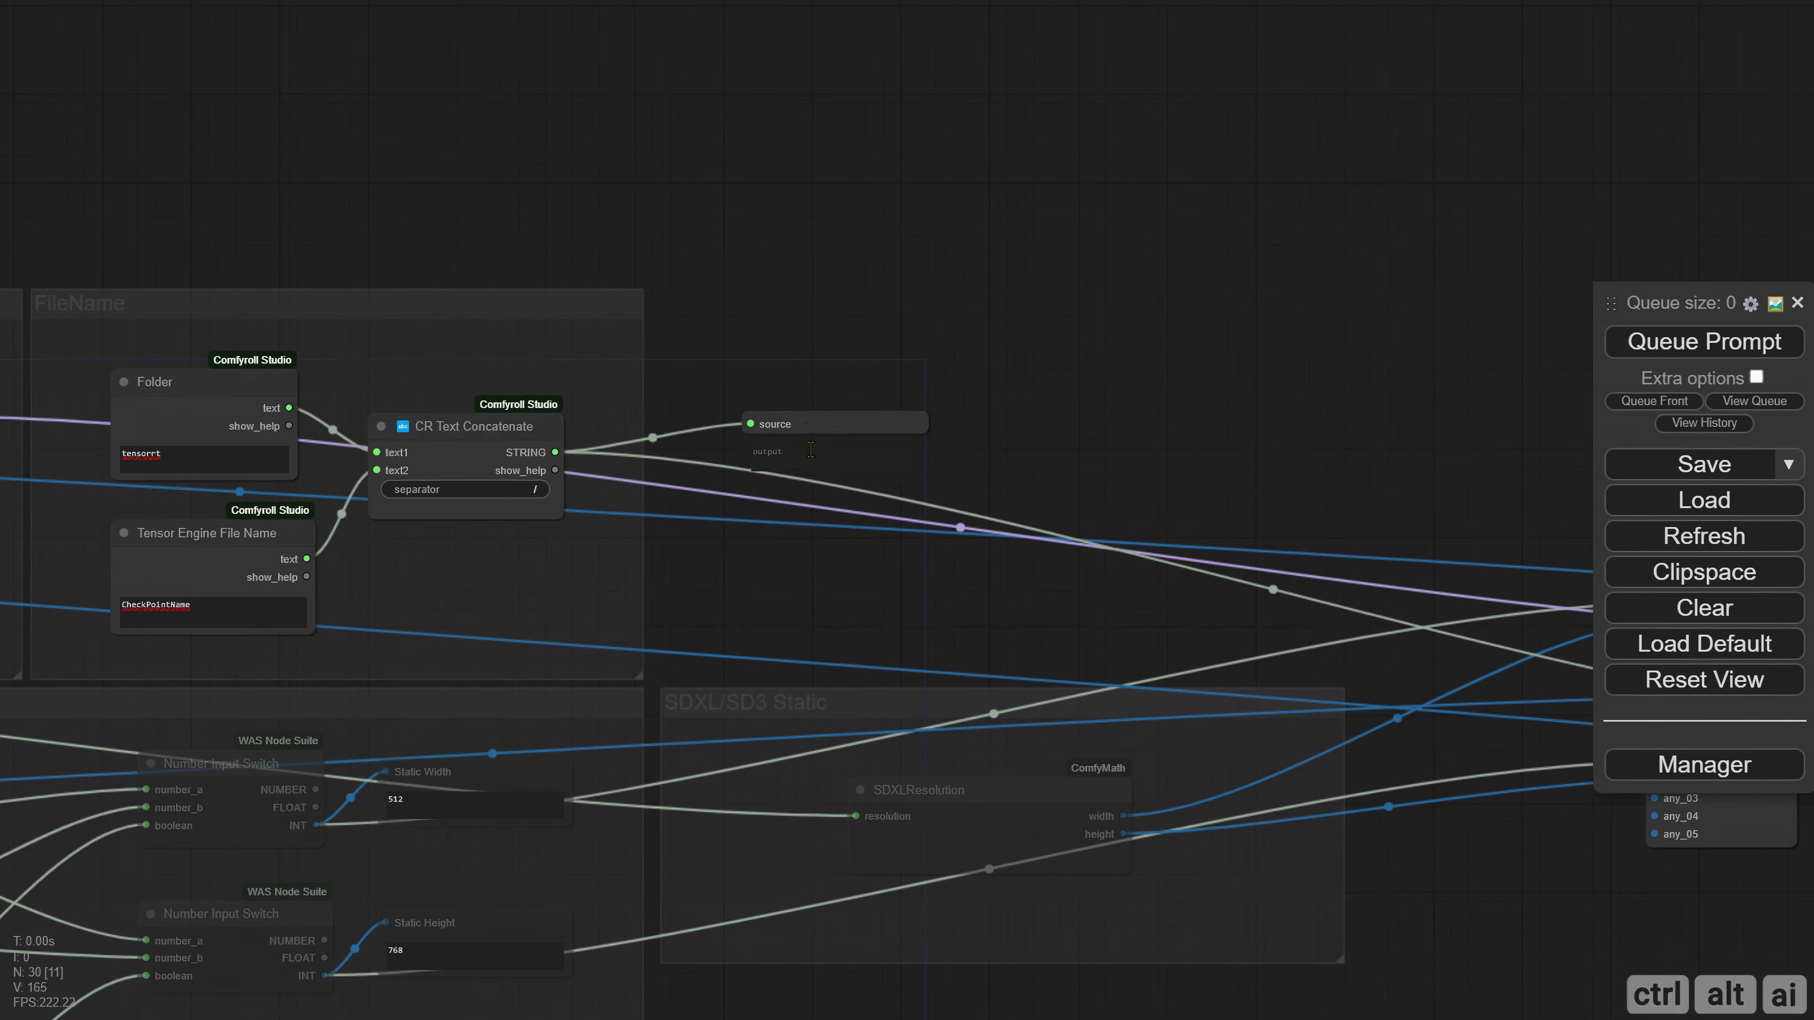
{"action": "left_click_drag", "start_coordinate": [892, 464], "coordinate": [950, 473]}
{"action": "scroll", "coordinate": [766, 468], "scroll_direction": "up", "scroll_amount": 3}
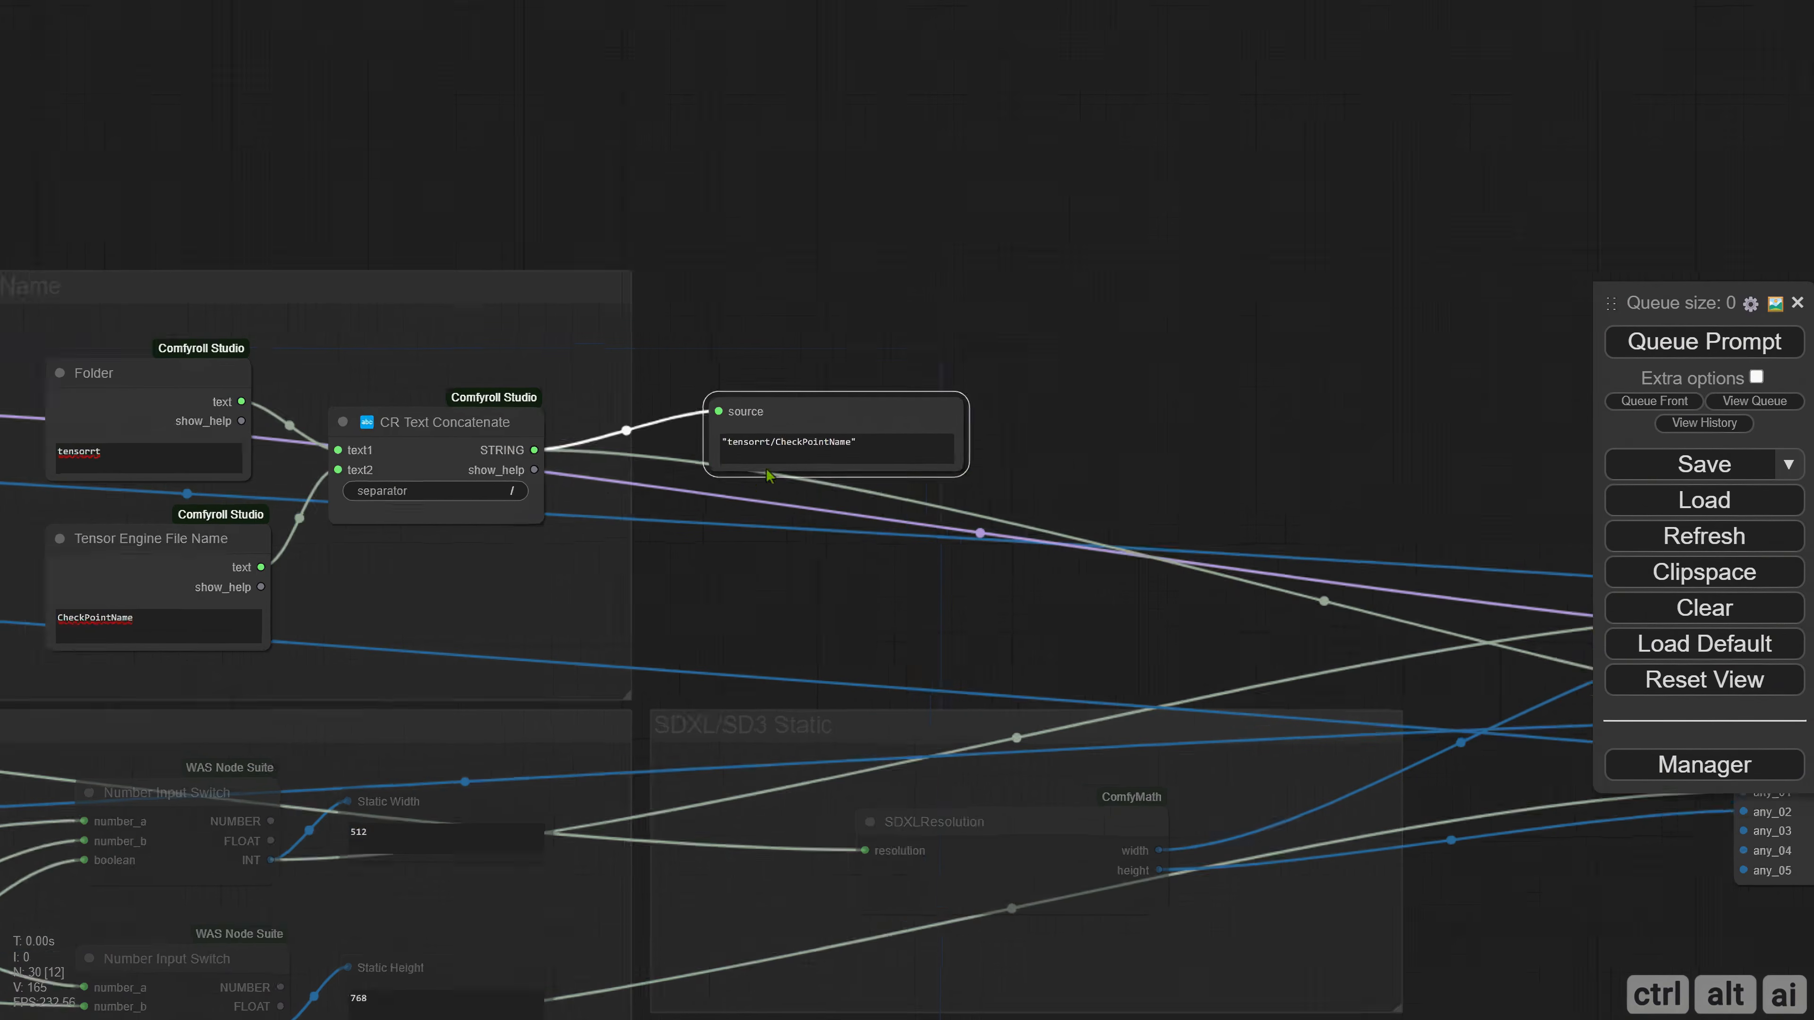
Delete the display node attached to CR Text Concatenate.
{"action": "left_click_drag", "start_coordinate": [540, 528], "coordinate": [663, 533]}
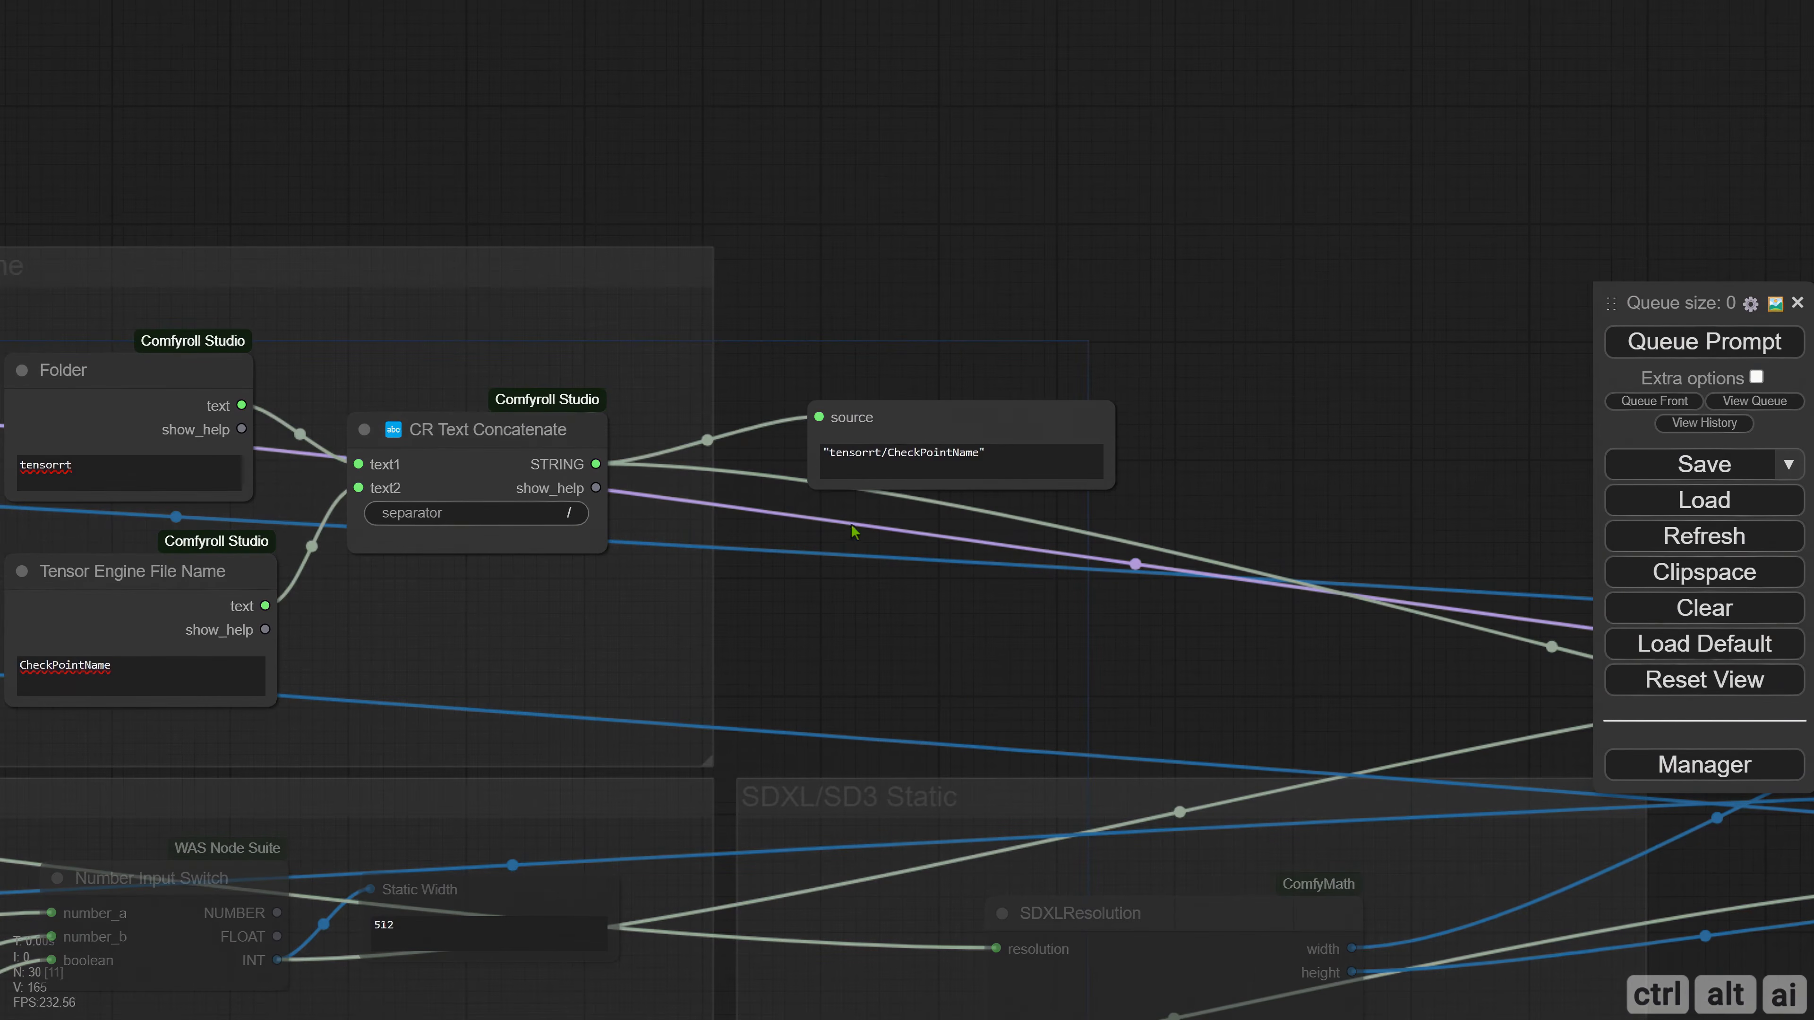
{"action": "left_click", "coordinate": [826, 434]}
{"action": "key", "text": "Delete"}
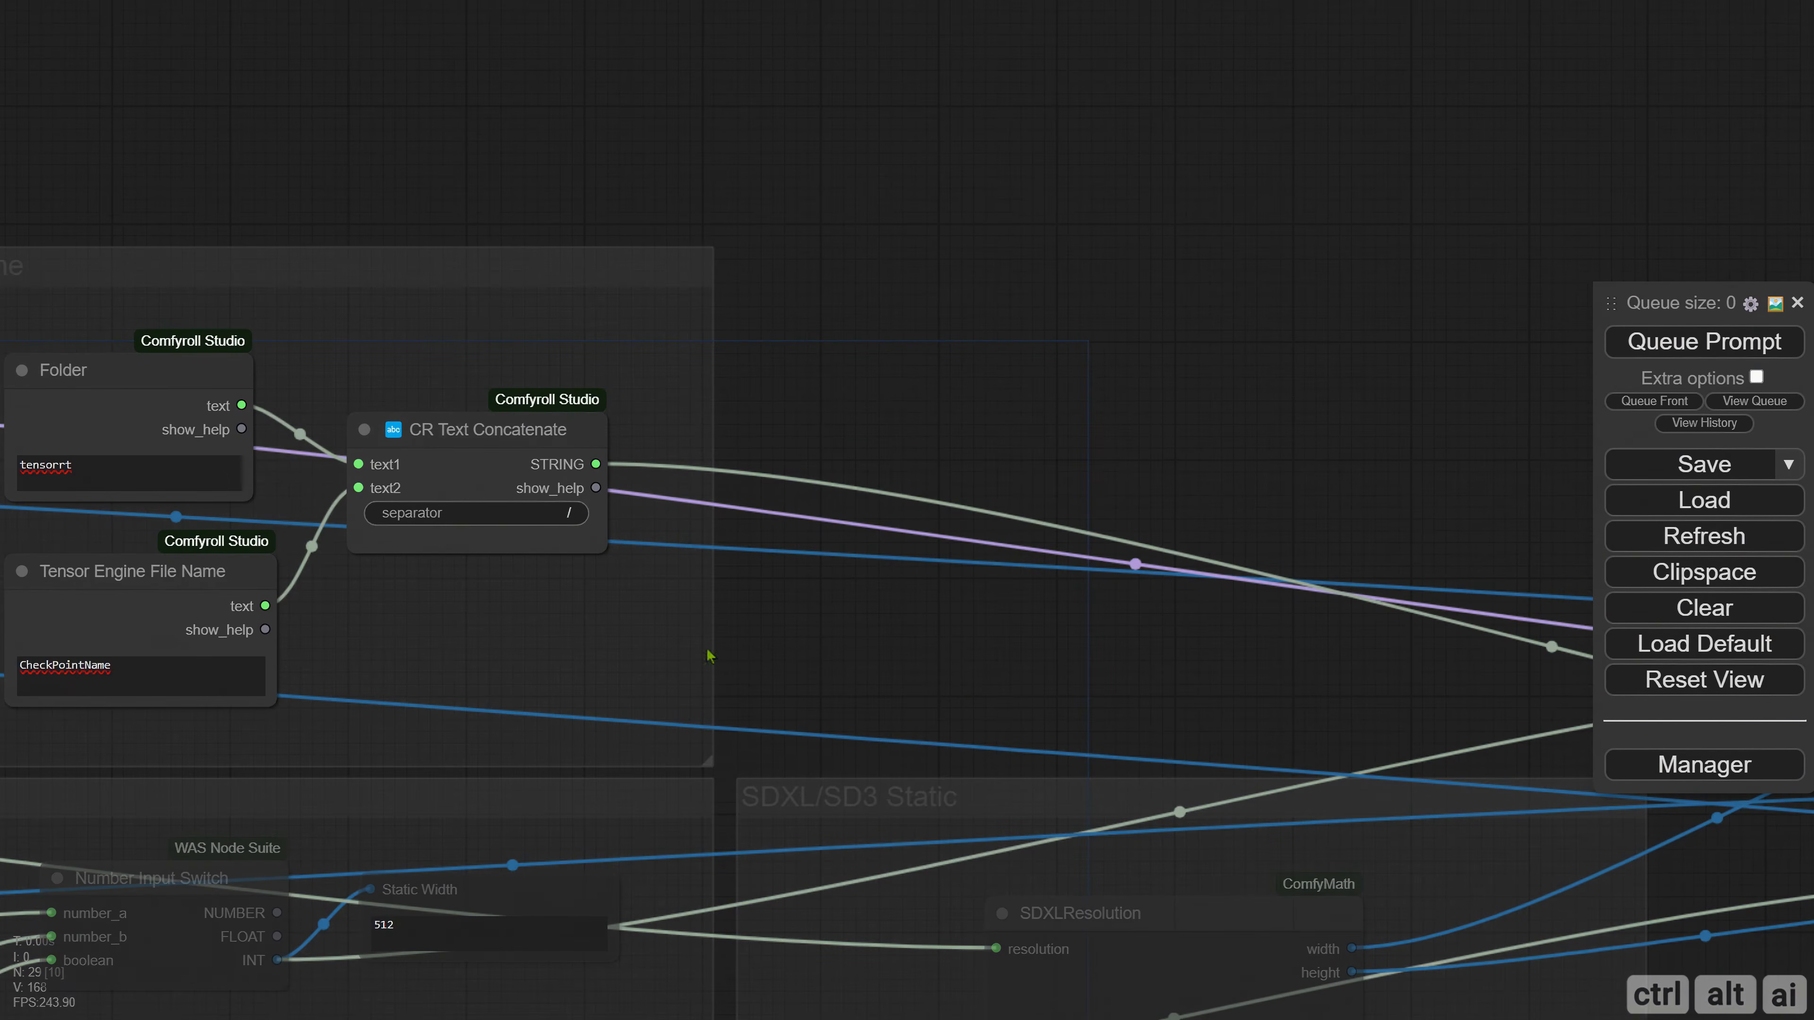
Colour the Tensor Engine File Name node red.
{"action": "left_click_drag", "start_coordinate": [780, 693], "coordinate": [901, 673]}
{"action": "right_click", "coordinate": [218, 590]}
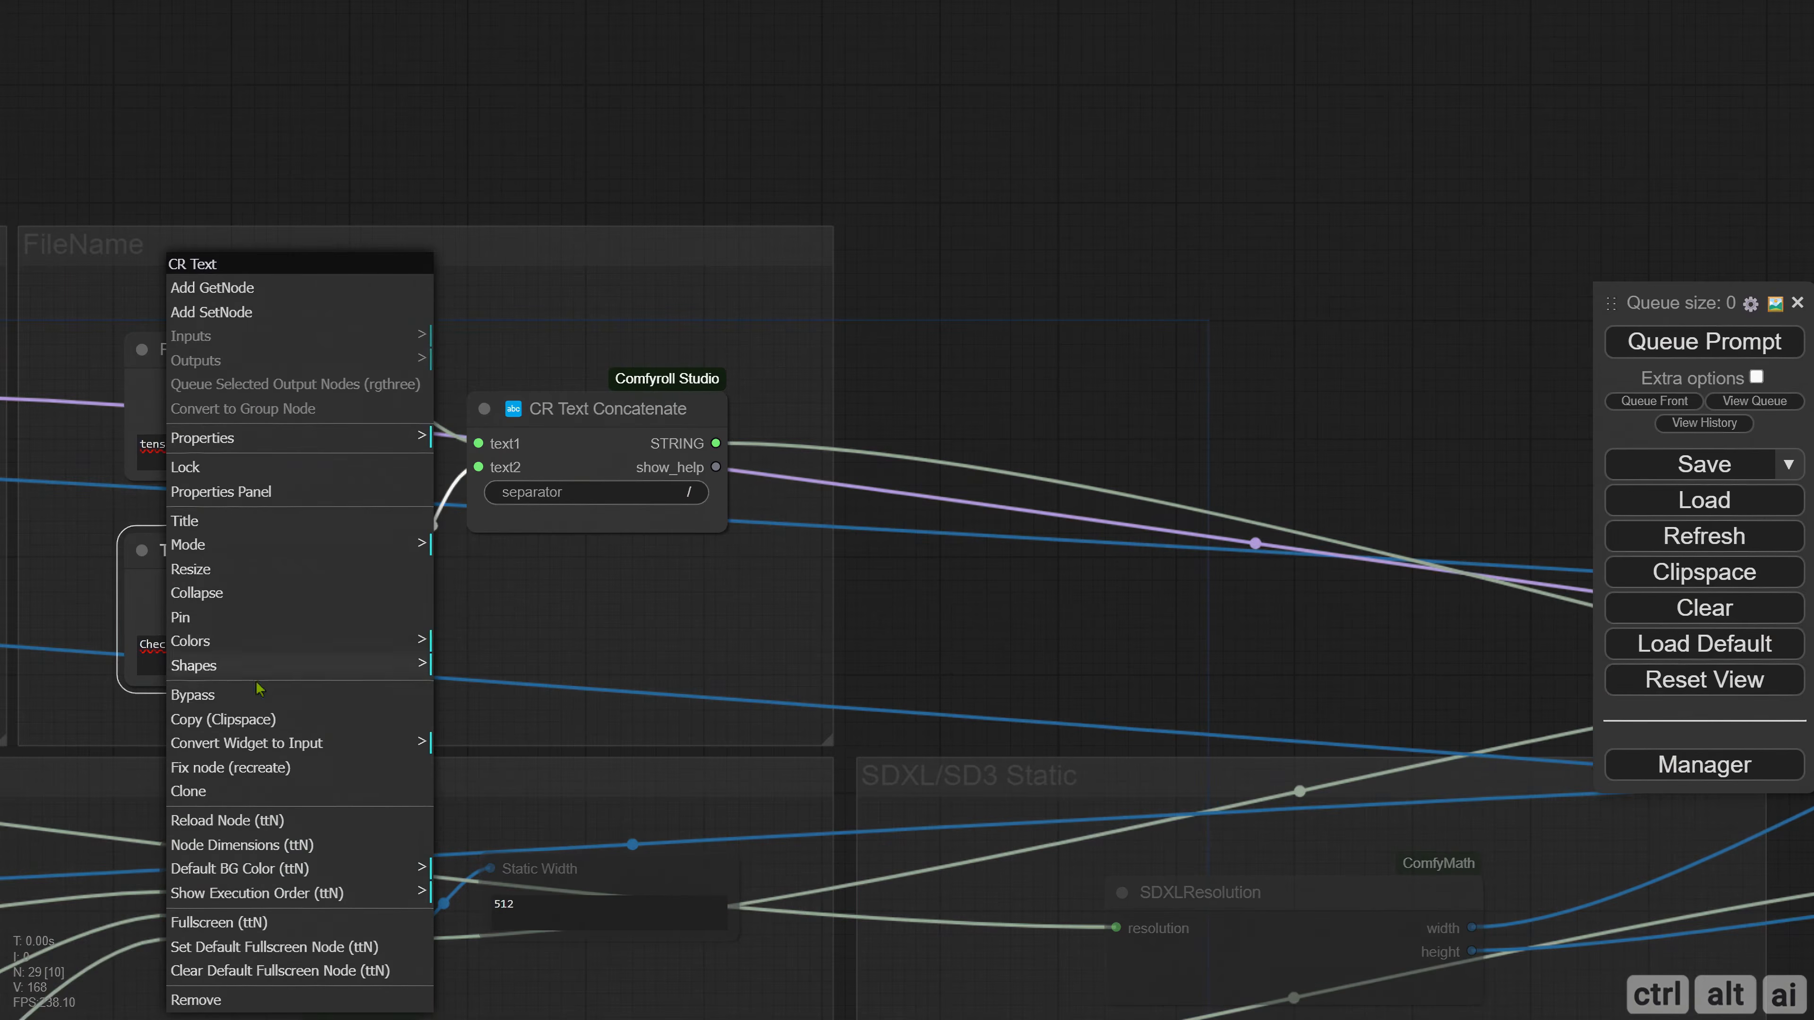
{"action": "left_click", "coordinate": [244, 645]}
{"action": "left_click", "coordinate": [495, 674]}
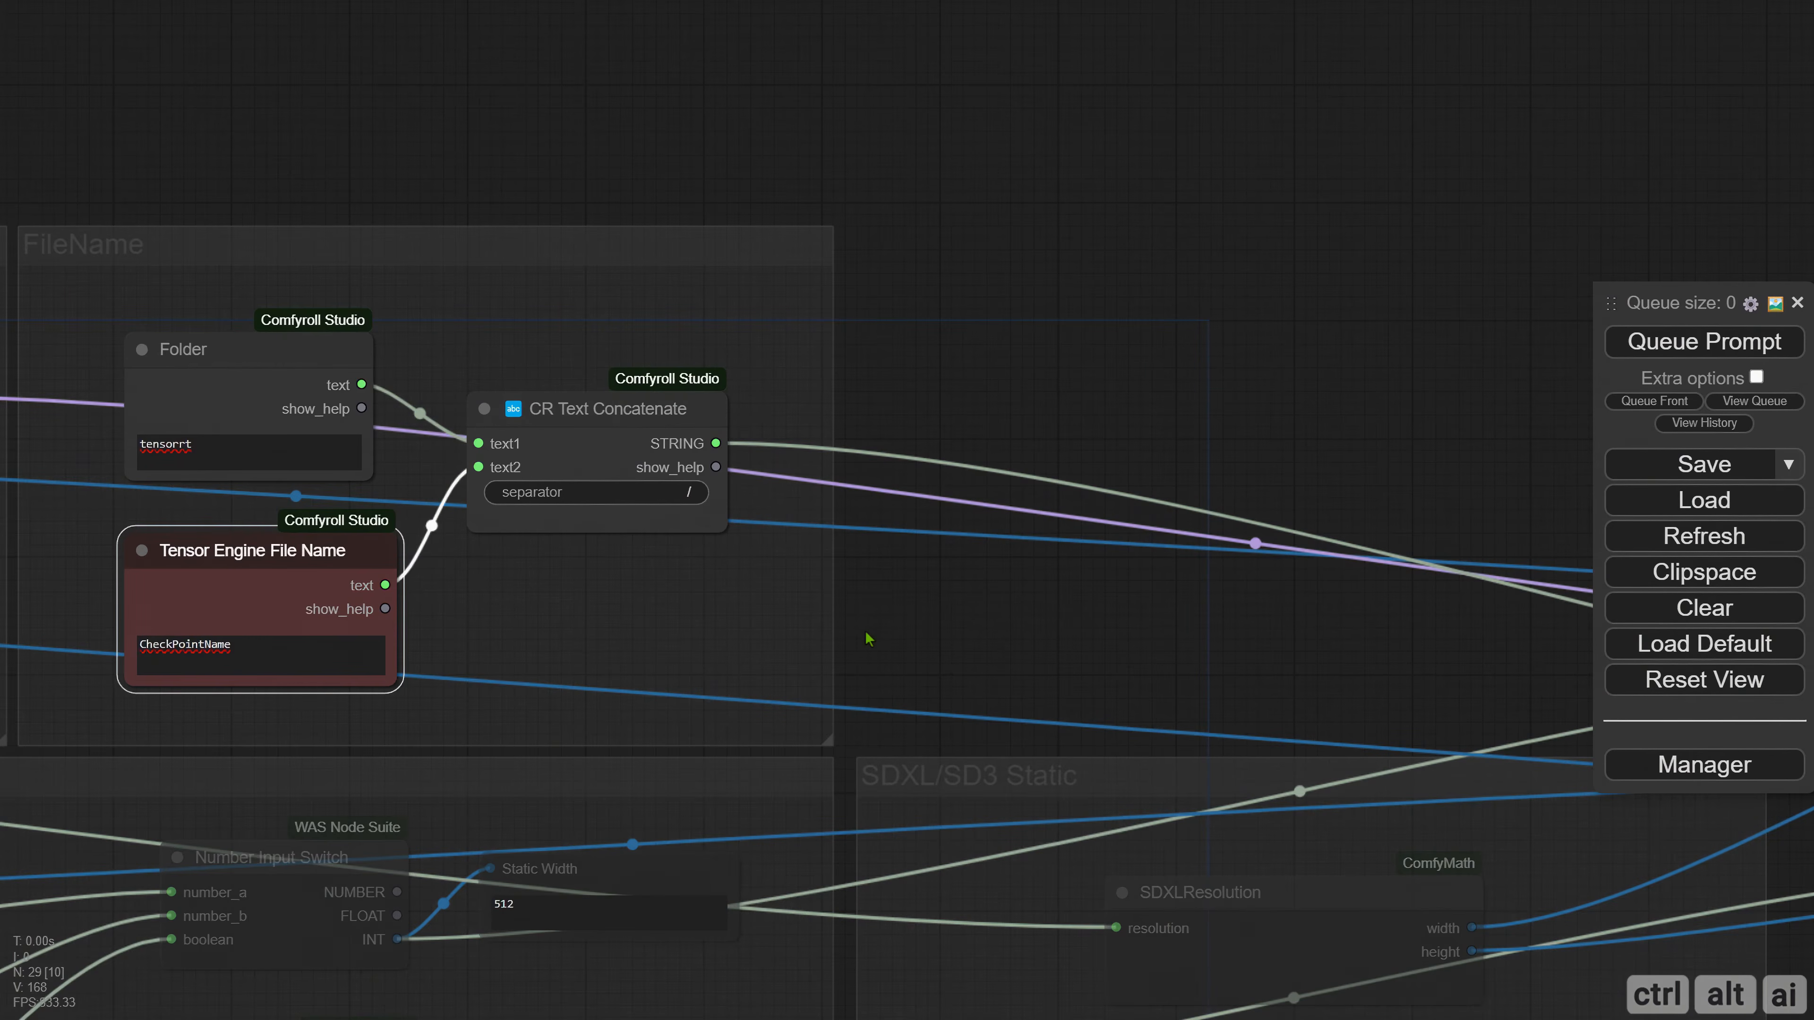
{"action": "left_click", "coordinate": [920, 636]}
Browse the math node category for a node to add in the empty space beside the FileName group.
{"action": "left_click_drag", "start_coordinate": [1041, 372], "coordinate": [441, 341]}
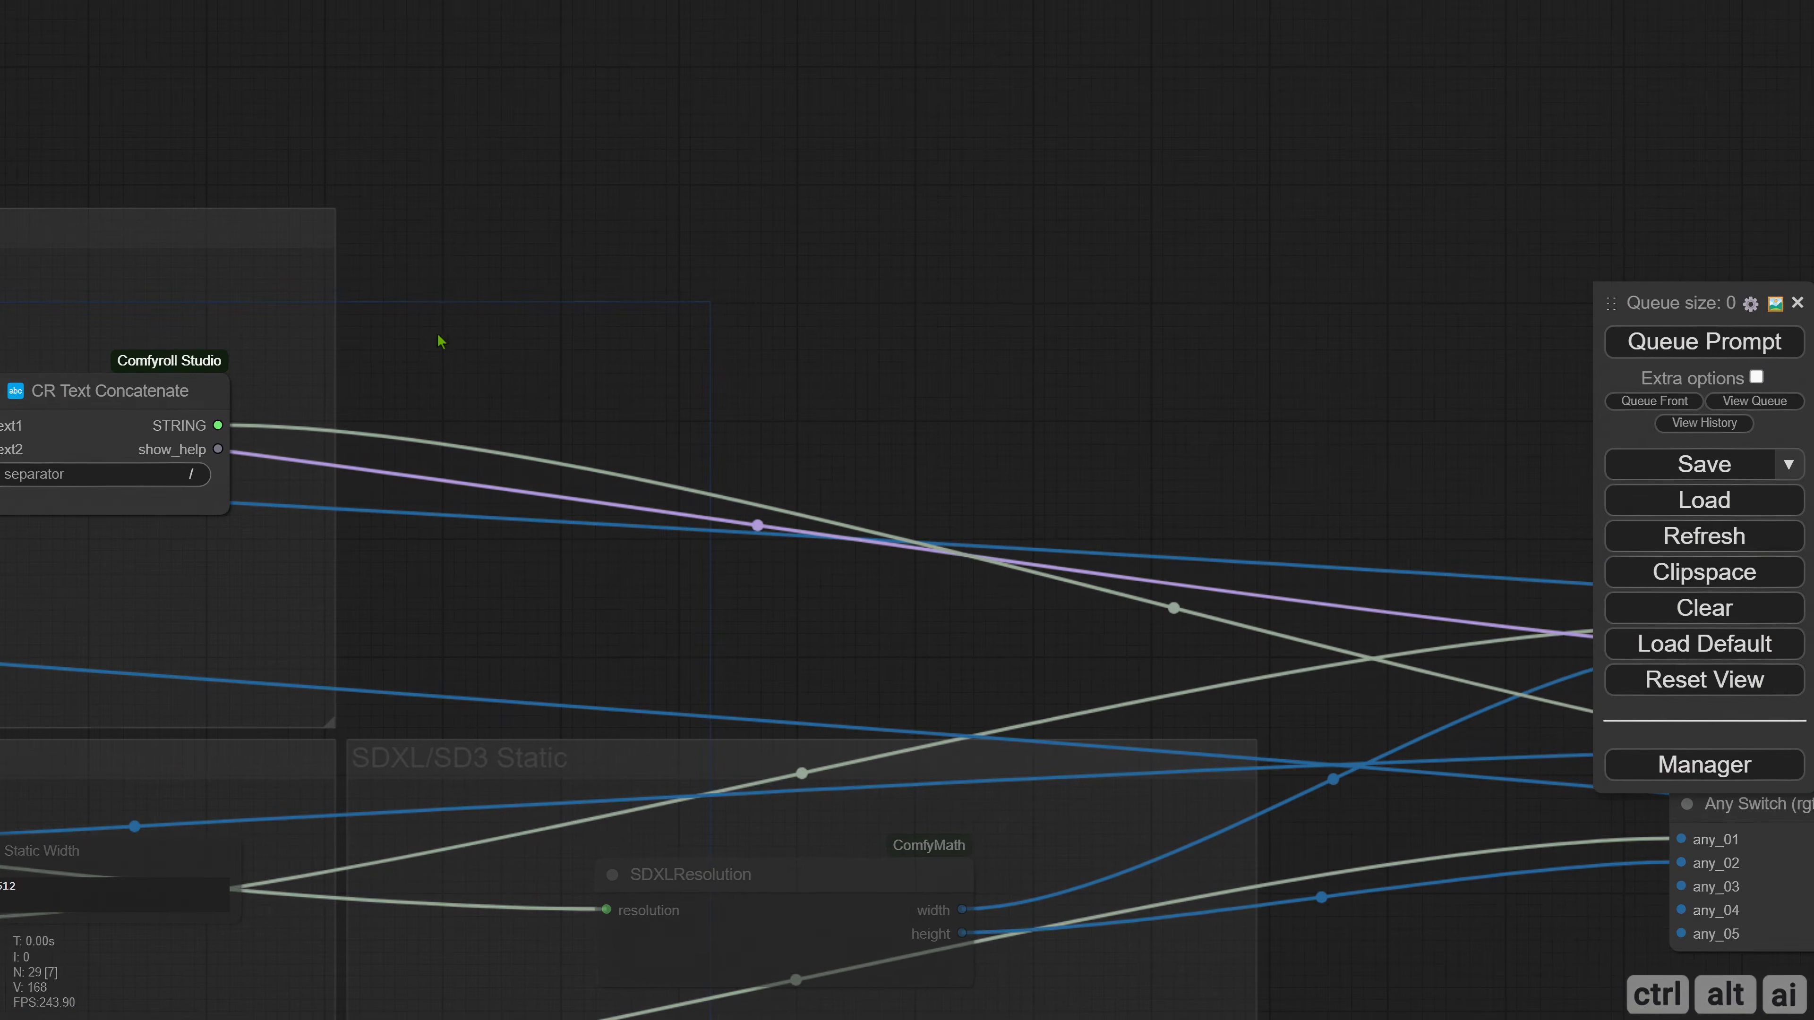
{"action": "right_click", "coordinate": [464, 304]}
{"action": "left_click", "coordinate": [472, 300]}
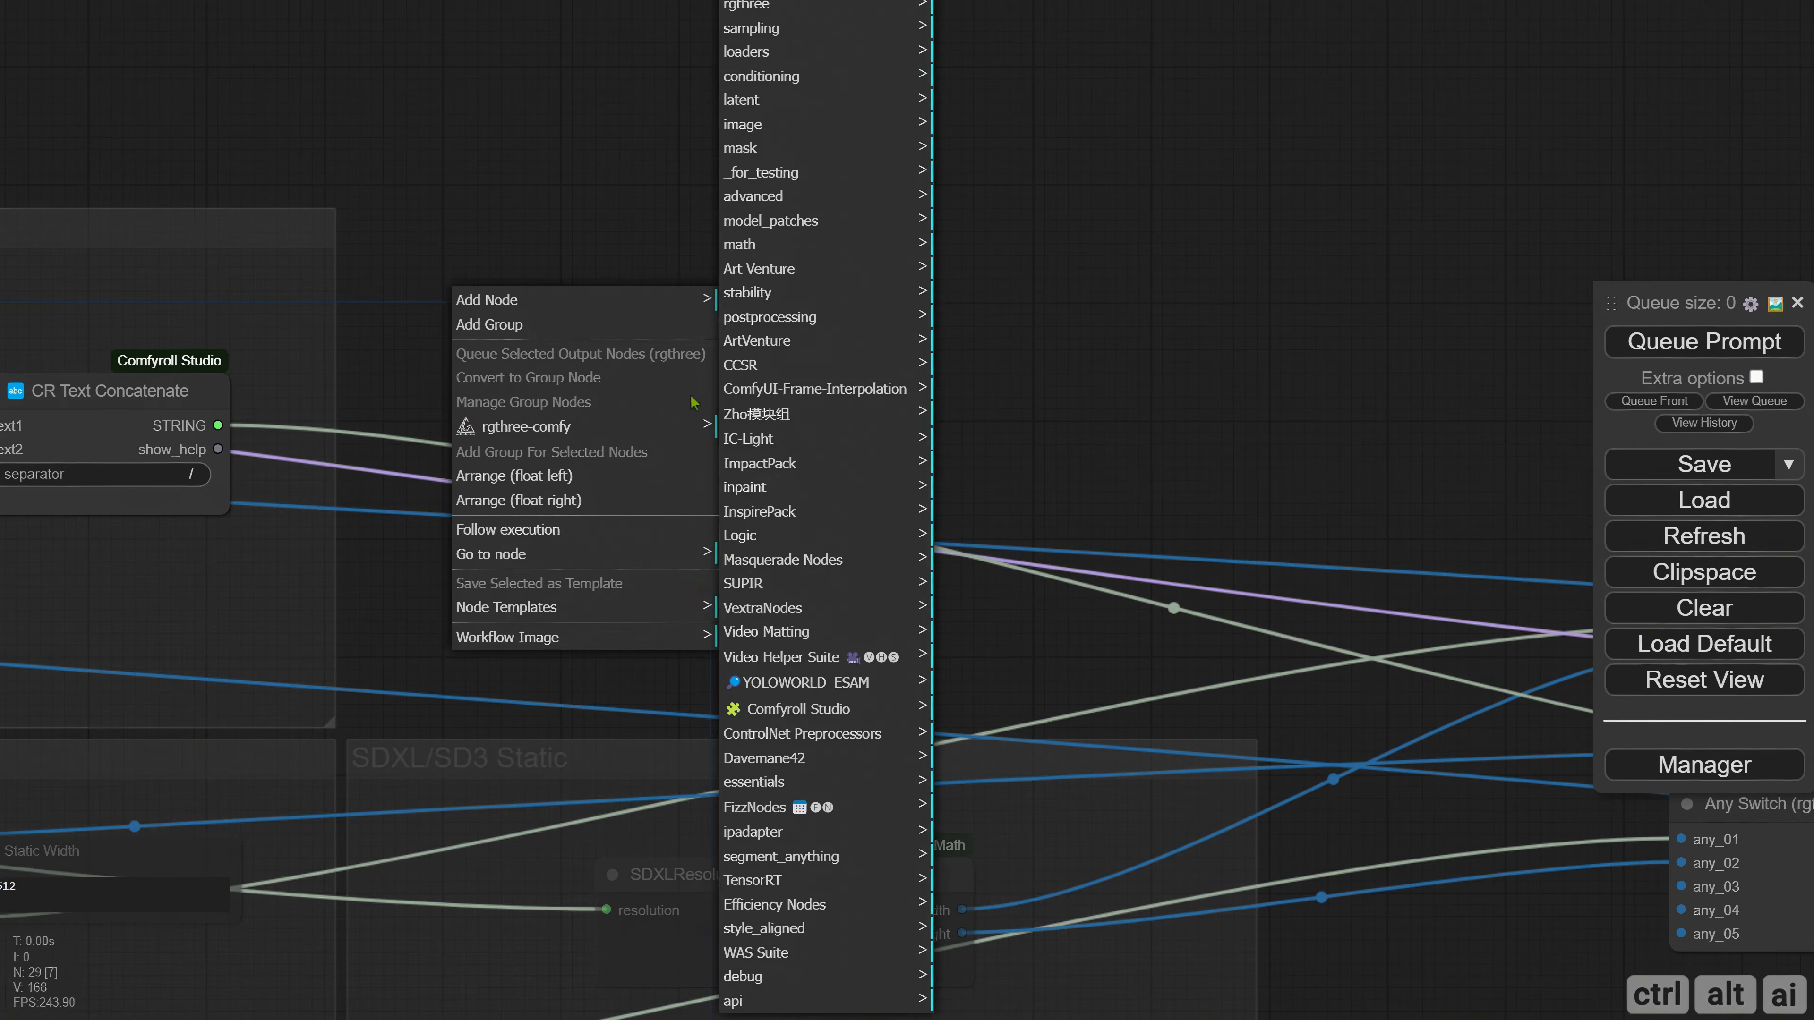
{"action": "left_click", "coordinate": [781, 247]}
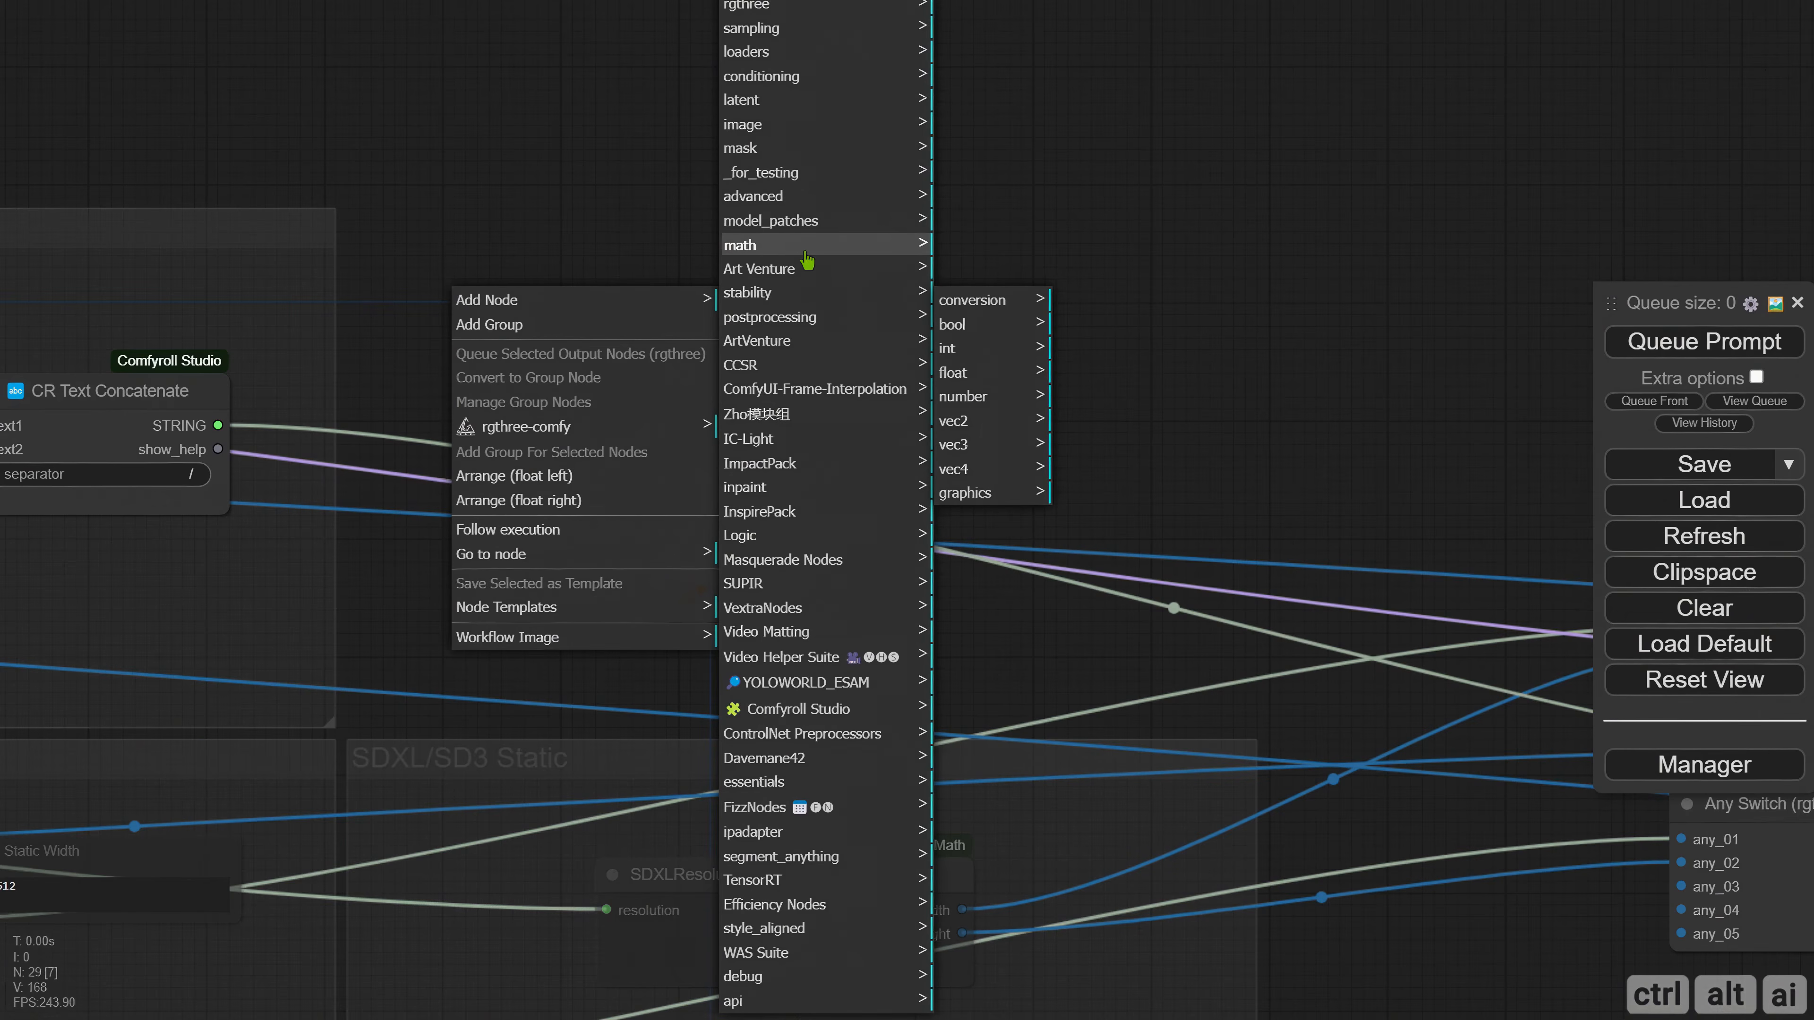
Add an IntToNumber node beside the FileName group, narrow it, and place a duplicate directly below it.
{"action": "left_click", "coordinate": [975, 304]}
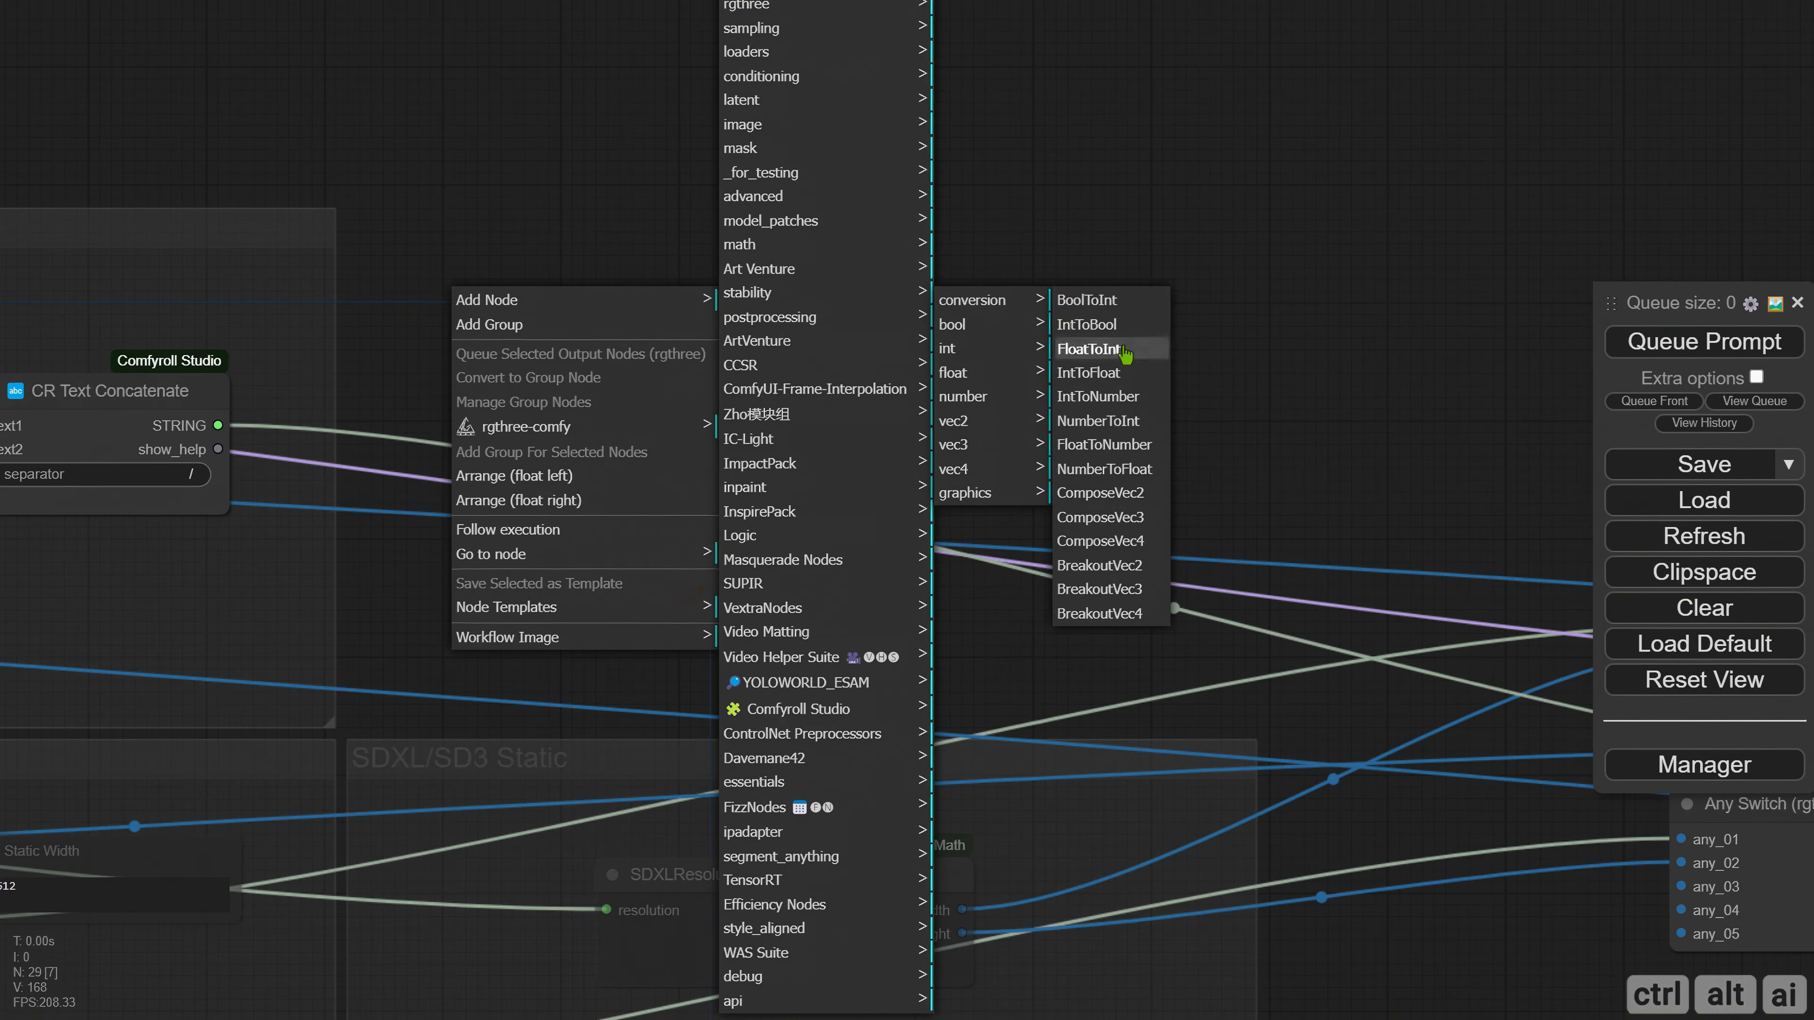
{"action": "left_click", "coordinate": [1120, 400]}
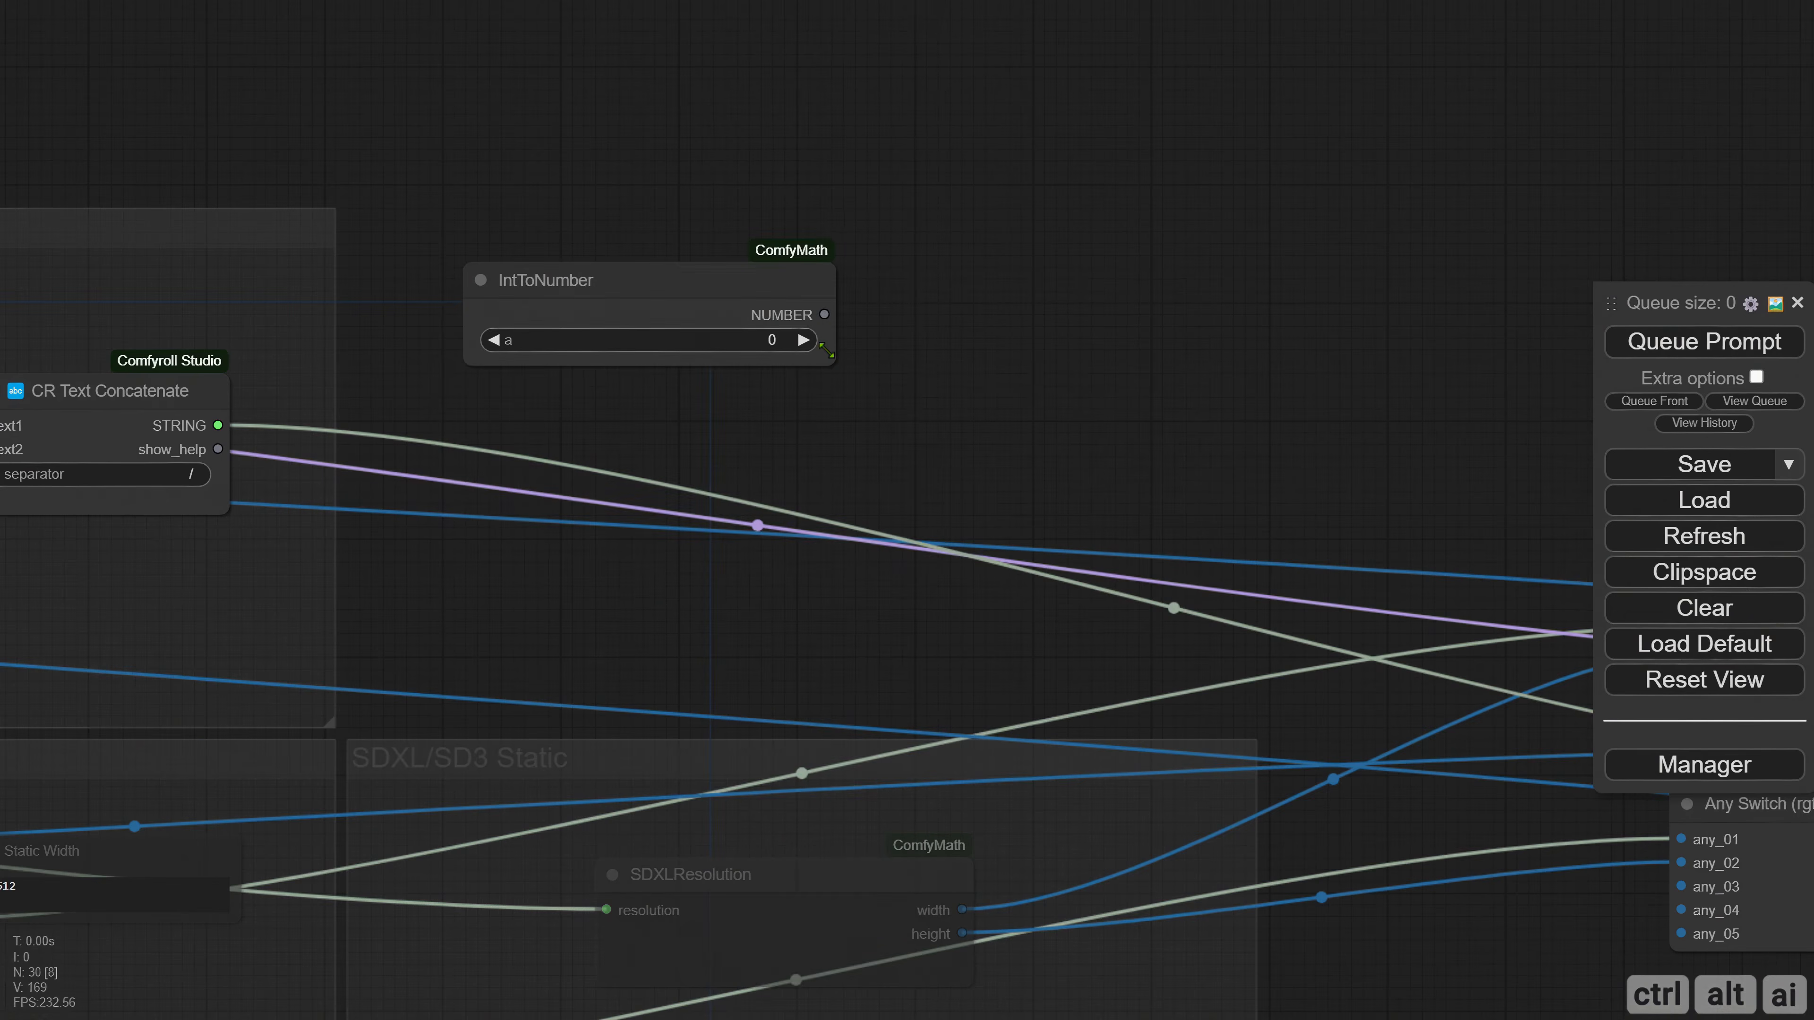
{"action": "left_click_drag", "start_coordinate": [827, 350], "coordinate": [714, 344]}
{"action": "left_click_drag", "start_coordinate": [604, 284], "coordinate": [582, 447]}
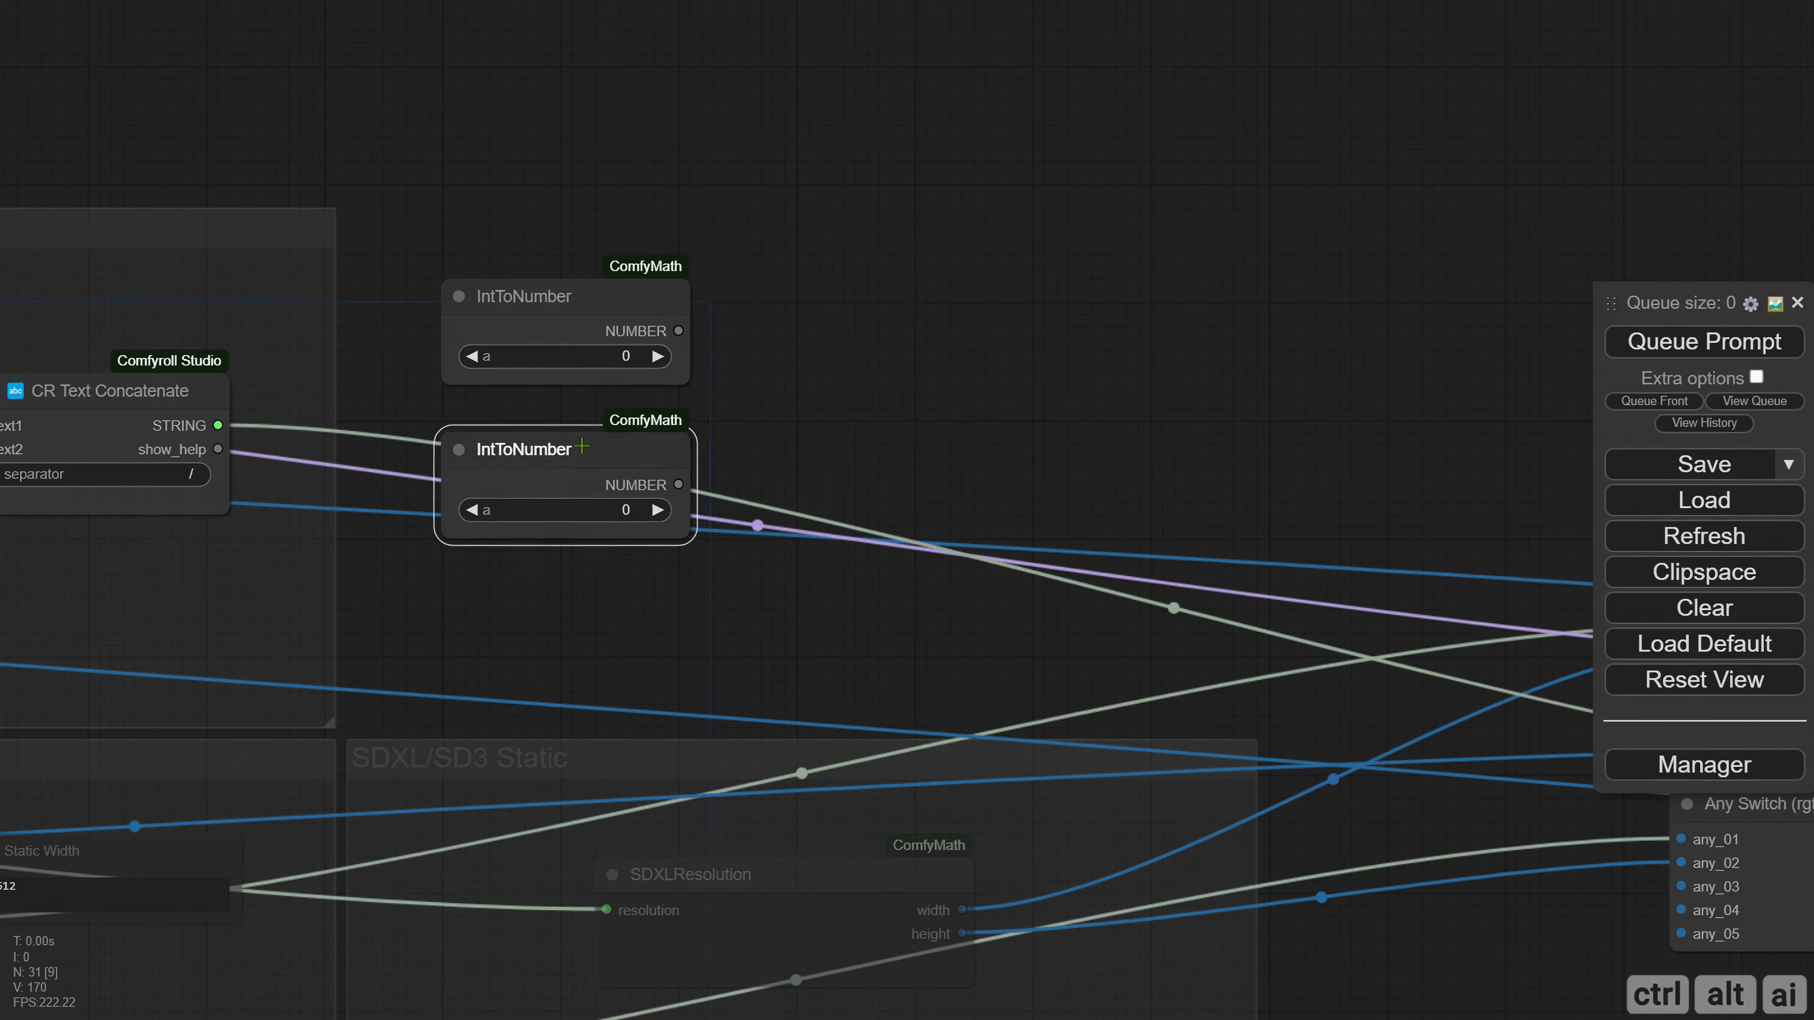
Rename the upper IntToNumber node as Width and the lower one as Height.
{"action": "right_click", "coordinate": [452, 315]}
{"action": "left_click", "coordinate": [472, 518]}
{"action": "type", "text": "Width"}
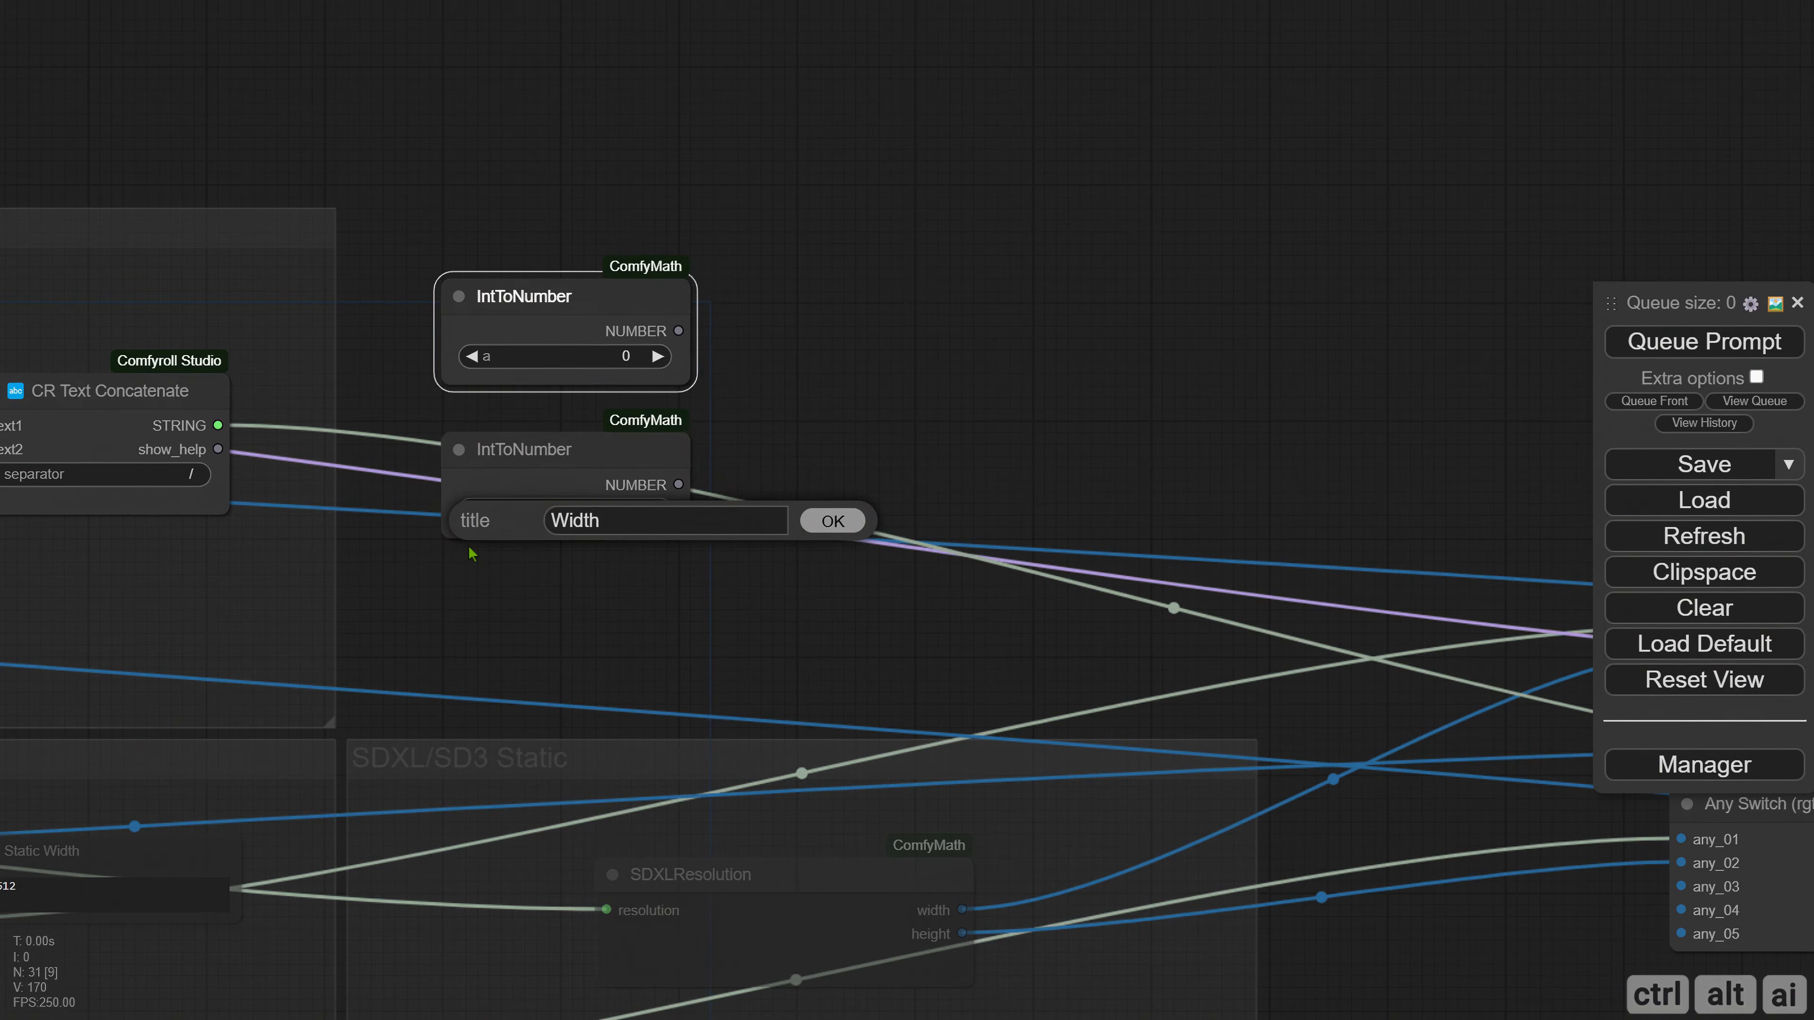
{"action": "key", "text": "Return"}
{"action": "right_click", "coordinate": [457, 465]}
{"action": "left_click", "coordinate": [461, 522]}
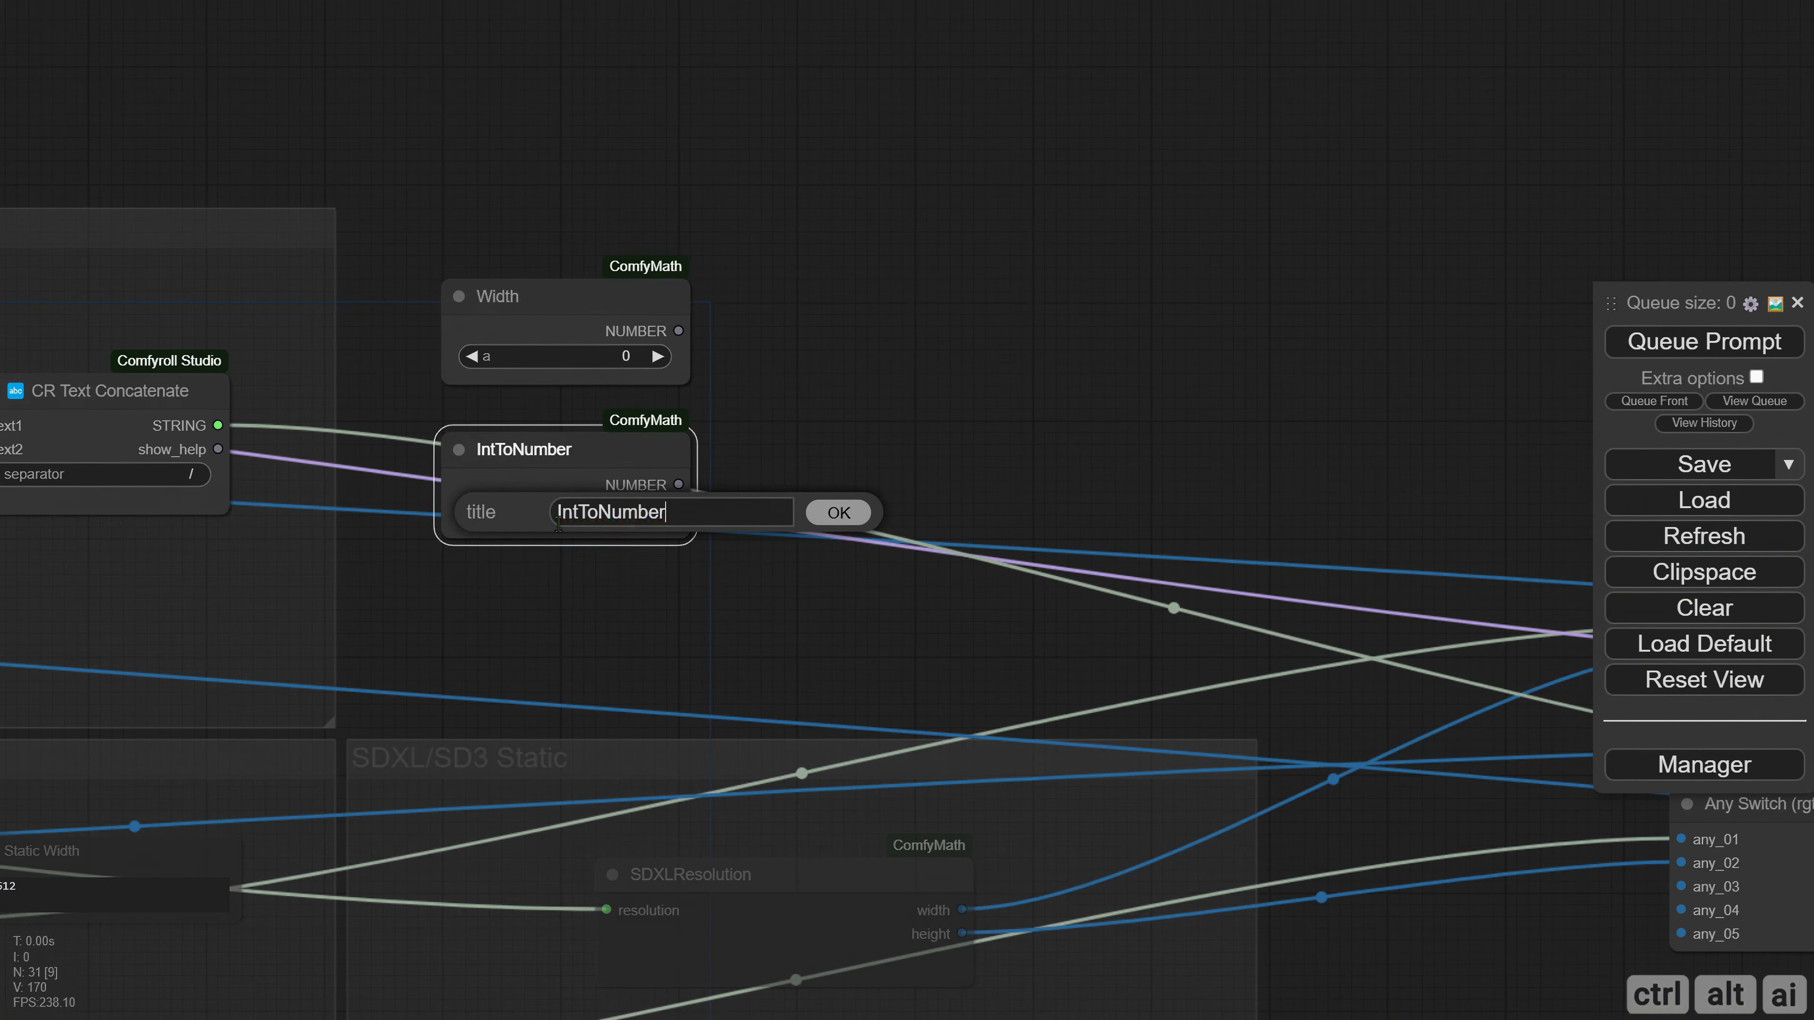
{"action": "type", "text": "Height"}
{"action": "key", "text": "Return"}
Set the Width node's value to 1024 and the Height node's value to 576.
{"action": "left_click", "coordinate": [584, 355]}
{"action": "type", "text": "1024"}
{"action": "key", "text": "Return"}
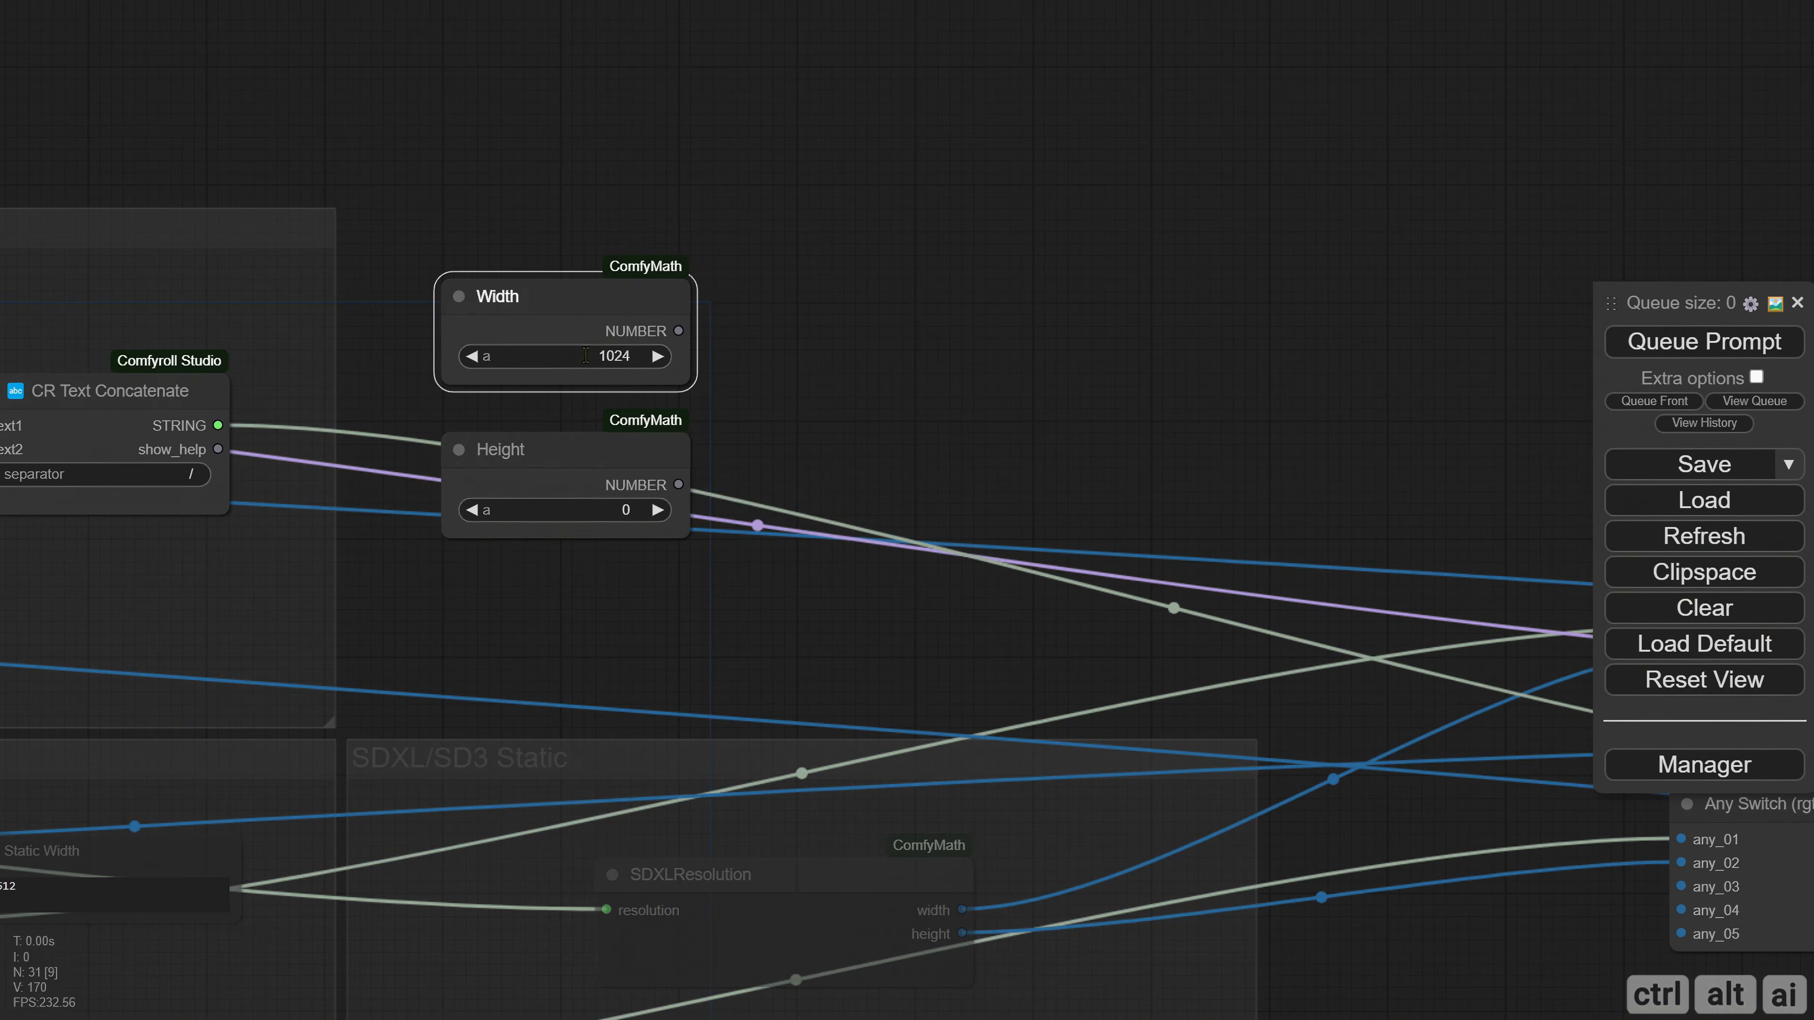
{"action": "left_click", "coordinate": [632, 509]}
{"action": "type", "text": "576"}
{"action": "key", "text": "Return"}
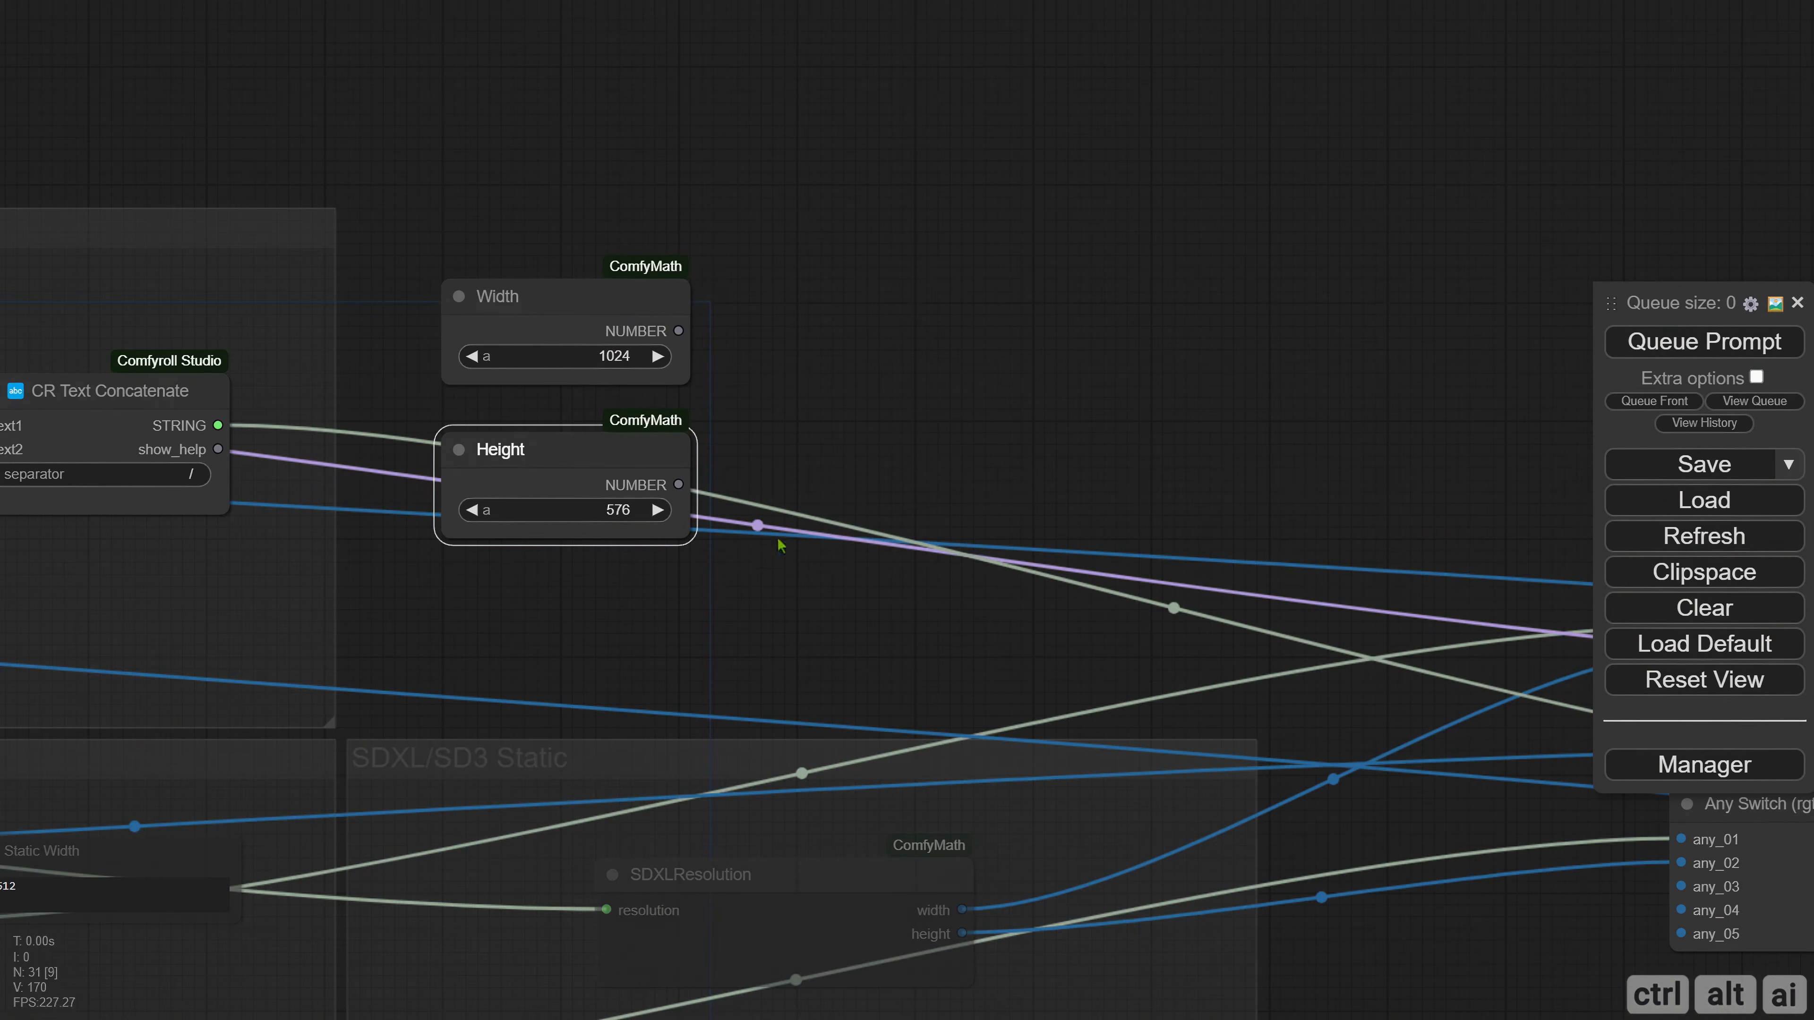
Add two NumberToInt nodes and feed one from the NUMBER output of Width and the other from that of Height.
{"action": "scroll", "coordinate": [515, 458], "scroll_direction": "right", "scroll_amount": 5}
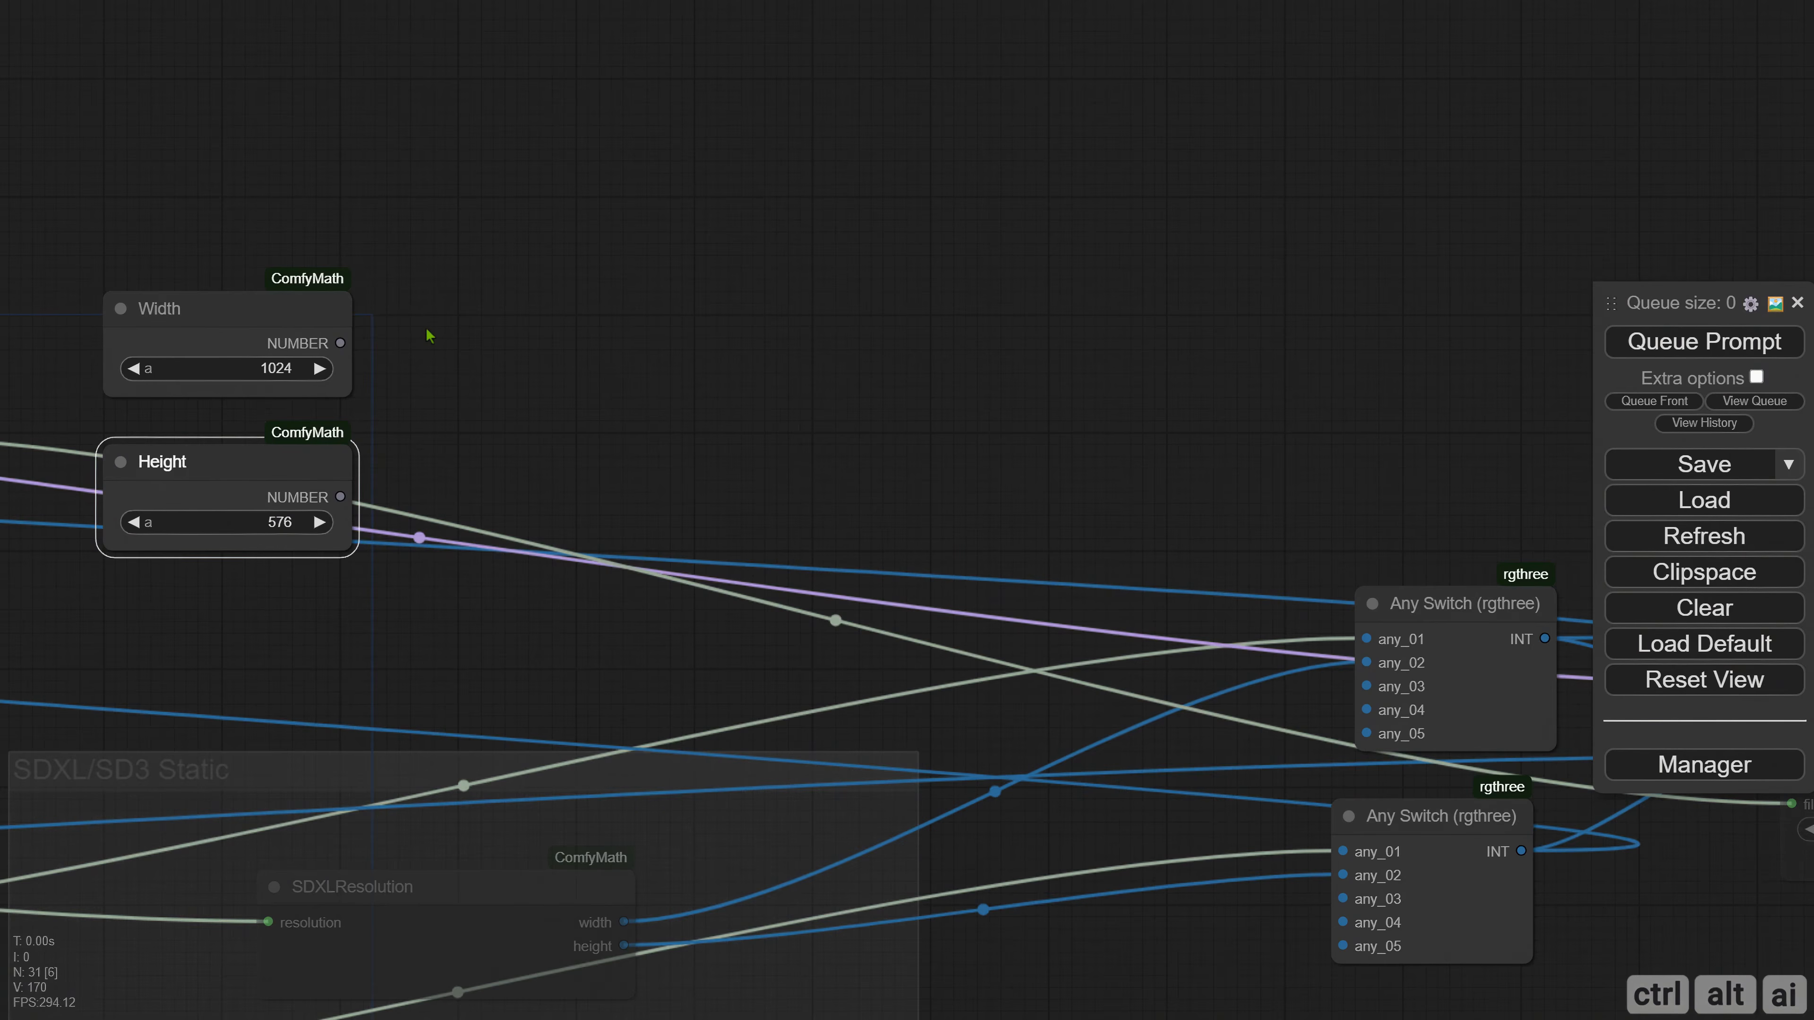
{"action": "right_click", "coordinate": [427, 298]}
{"action": "left_click", "coordinate": [451, 302]}
{"action": "left_click", "coordinate": [703, 244]}
{"action": "left_click", "coordinate": [936, 306]}
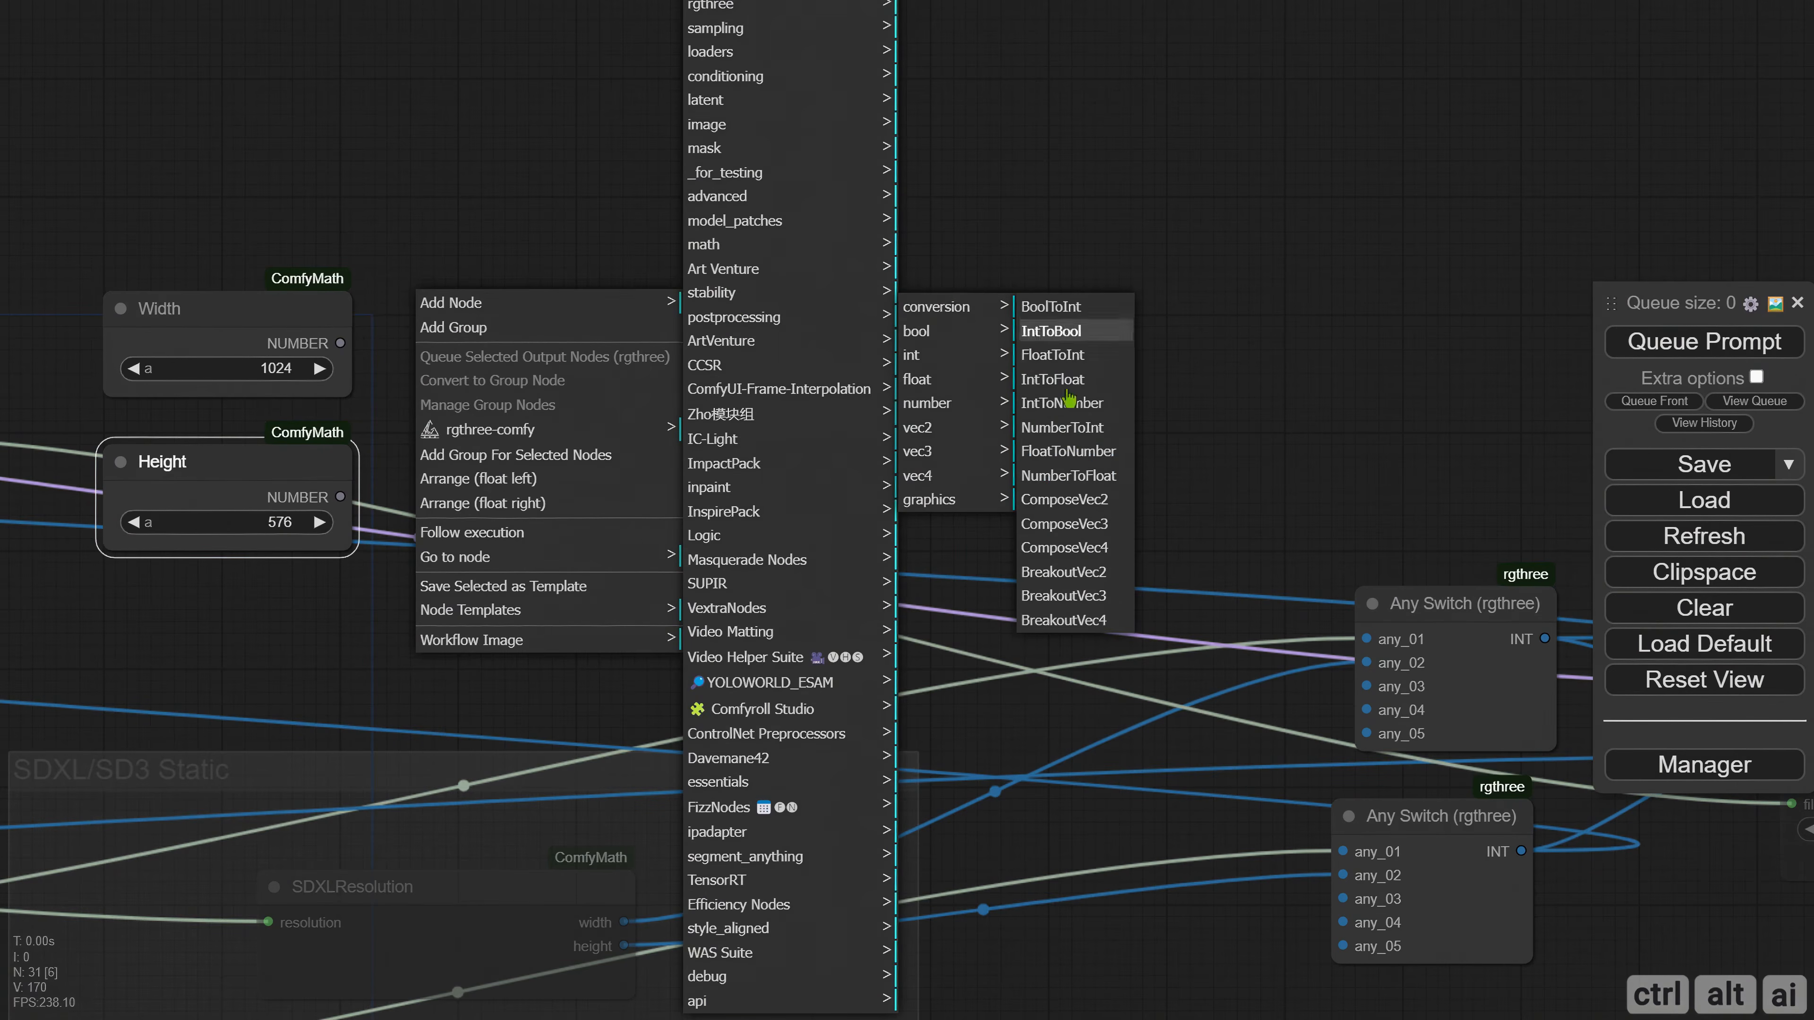
{"action": "left_click", "coordinate": [1065, 427]}
{"action": "left_click_drag", "start_coordinate": [561, 294], "coordinate": [599, 351]}
{"action": "mouse_move", "coordinate": [346, 344]}
{"action": "left_mouse_down"}
{"action": "mouse_move", "coordinate": [481, 379]}
{"action": "mouse_move", "coordinate": [535, 492]}
{"action": "left_mouse_up"}
{"action": "left_click_drag", "start_coordinate": [340, 496], "coordinate": [481, 510]}
{"action": "mouse_move", "coordinate": [863, 473]}
{"action": "left_mouse_down"}
{"action": "mouse_move", "coordinate": [548, 347]}
{"action": "mouse_move", "coordinate": [361, 330]}
{"action": "left_mouse_up"}
Move both Any Switch nodes and the STATIC_TRT_MODEL_CONVERSION node farther away from the NumberToInt nodes.
{"action": "scroll", "coordinate": [378, 335], "scroll_direction": "down", "scroll_amount": 3}
{"action": "scroll", "coordinate": [543, 364], "scroll_direction": "down", "scroll_amount": 2}
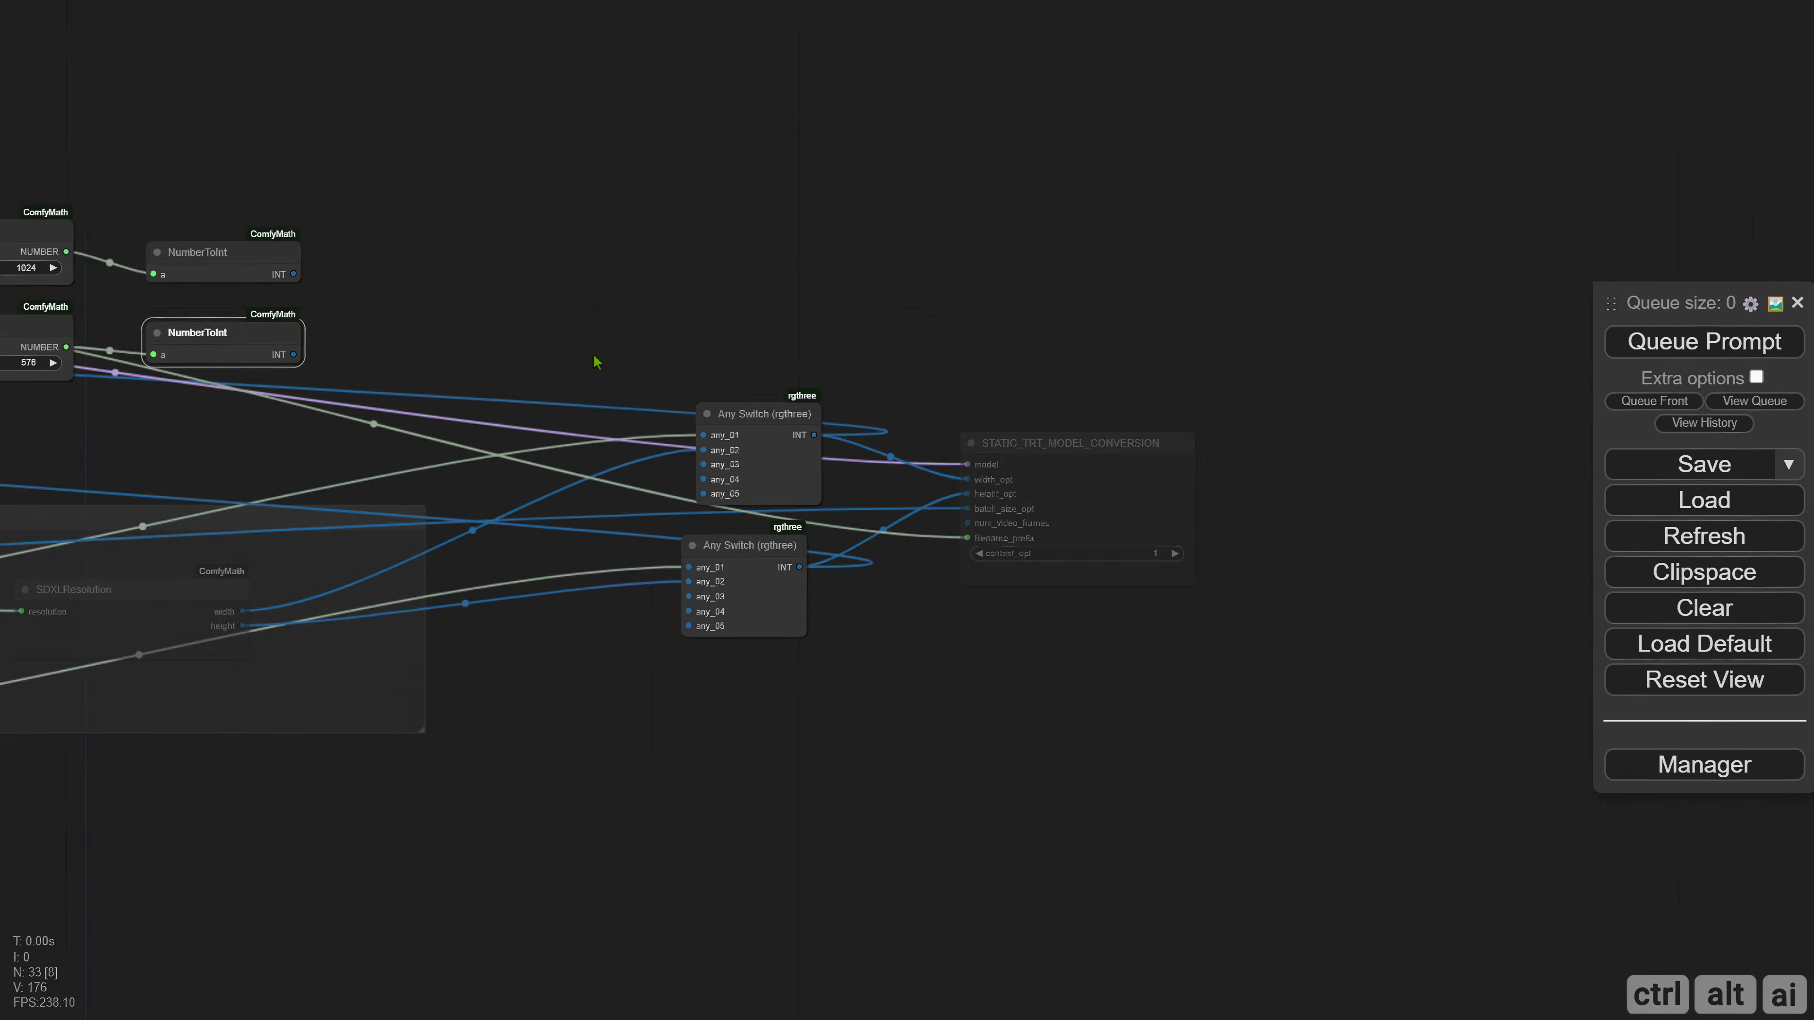
{"action": "left_click_drag", "start_coordinate": [595, 356], "coordinate": [1190, 693]}
{"action": "left_click_drag", "start_coordinate": [727, 428], "coordinate": [1272, 449]}
{"action": "scroll", "coordinate": [680, 431], "scroll_direction": "up", "scroll_amount": 2}
{"action": "mouse_move", "coordinate": [642, 415]}
{"action": "left_mouse_down"}
{"action": "mouse_move", "coordinate": [679, 431]}
{"action": "mouse_move", "coordinate": [632, 434]}
{"action": "left_mouse_up"}
{"action": "left_click_drag", "start_coordinate": [367, 320], "coordinate": [526, 301]}
Connect the Width NumberToInt output to any_03 of the upper Any Switch and the Height one to any_03 of the lower.
{"action": "left_click_drag", "start_coordinate": [346, 245], "coordinate": [1499, 502]}
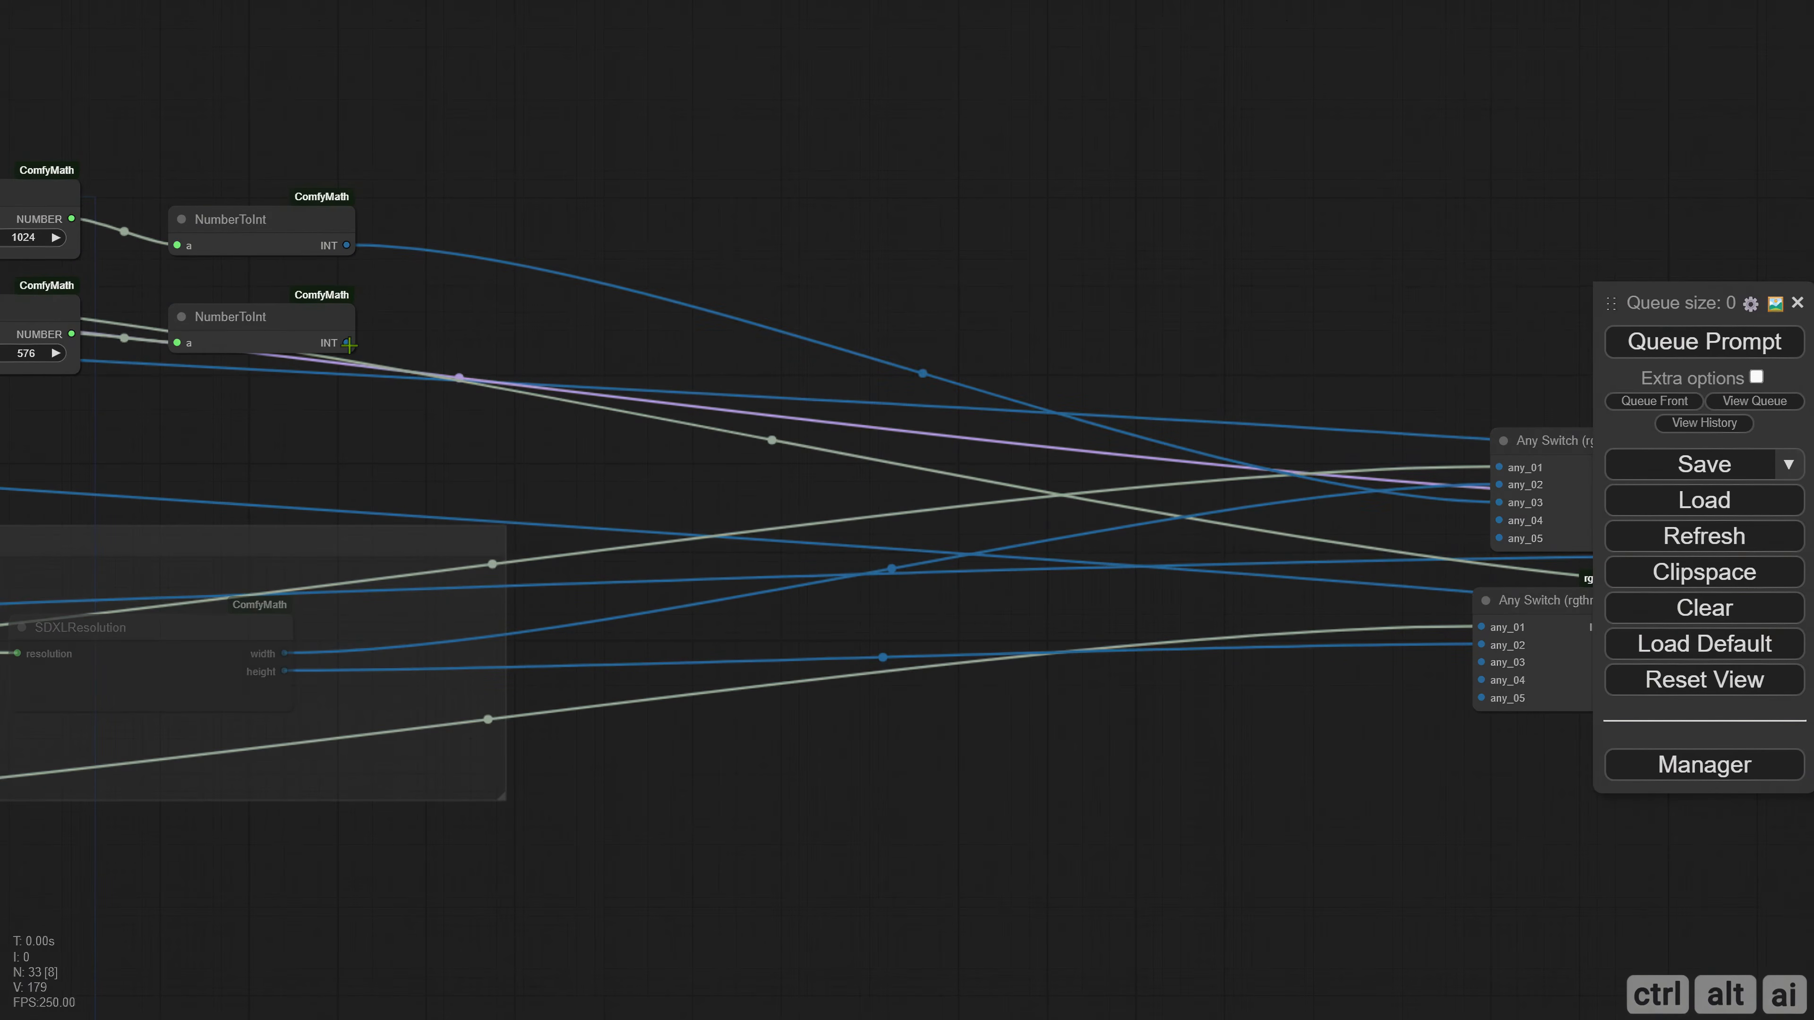
{"action": "left_click_drag", "start_coordinate": [349, 345], "coordinate": [1483, 663]}
{"action": "left_click_drag", "start_coordinate": [1256, 817], "coordinate": [1075, 811]}
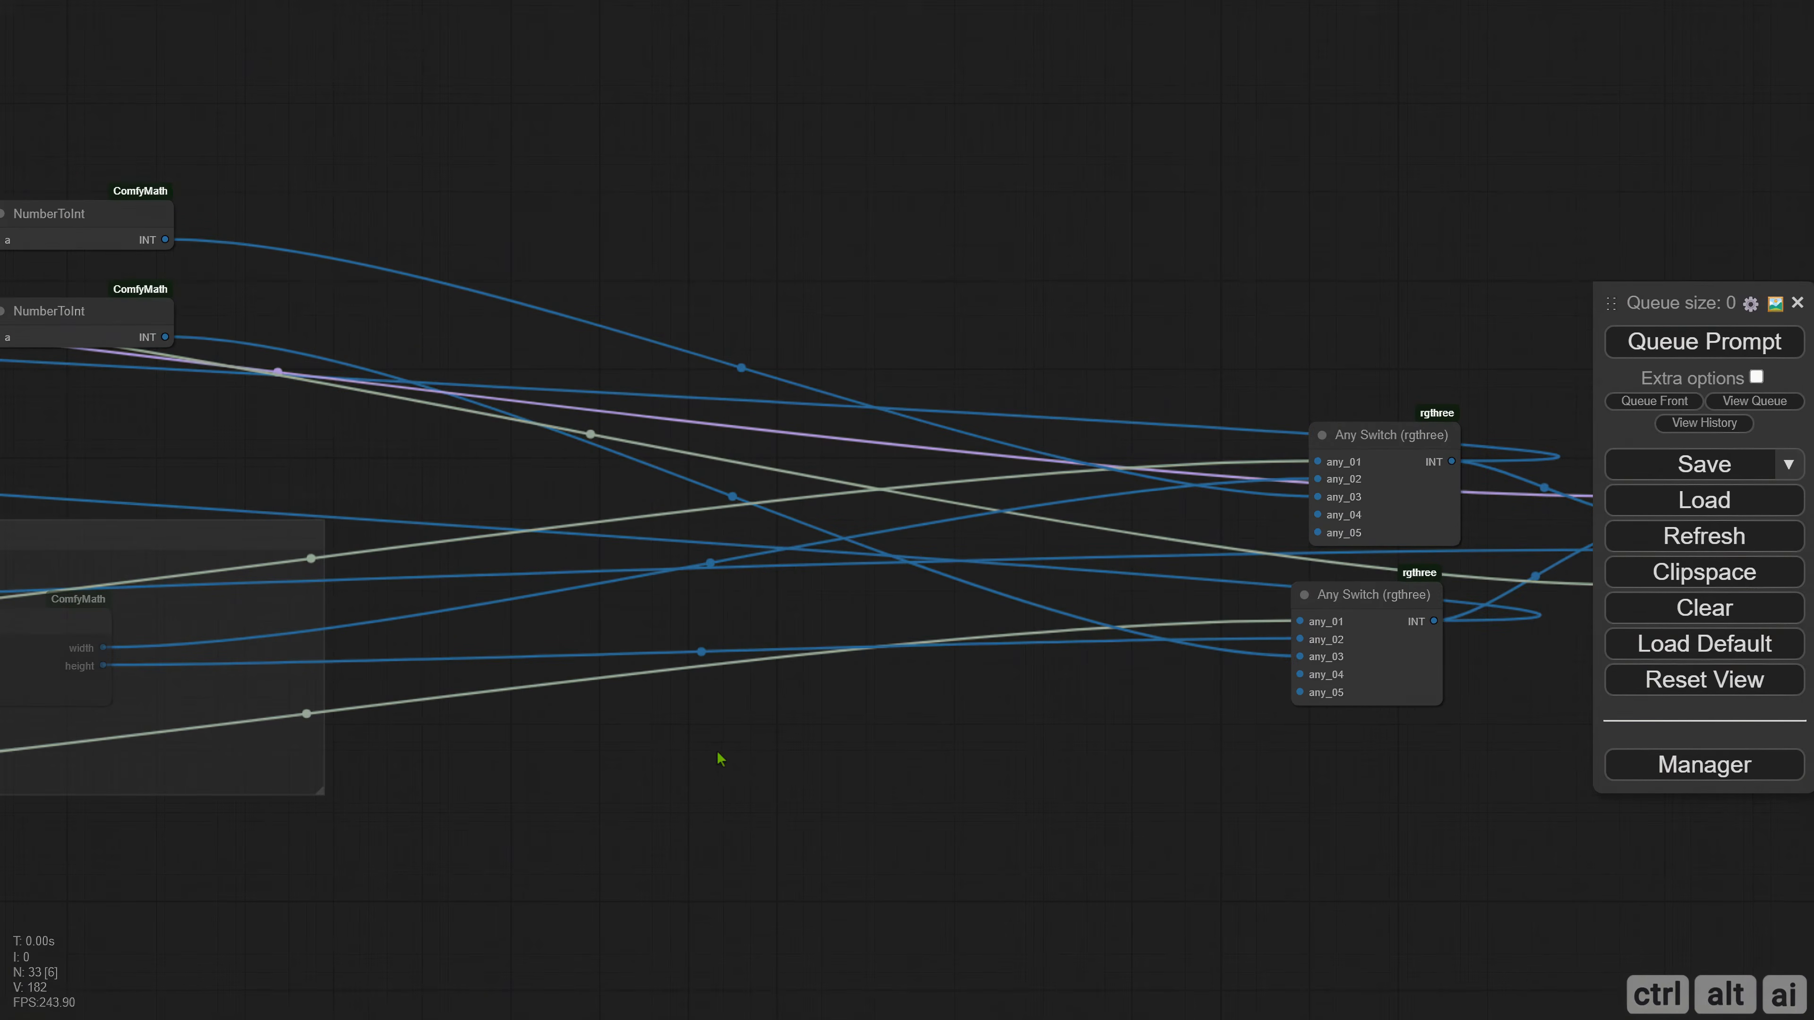
Group the Width, Height and both NumberToInt nodes, and fit the group into the space between the FileName and SDXL/SD3 Static groups.
{"action": "left_click_drag", "start_coordinate": [752, 740], "coordinate": [1301, 783]}
{"action": "left_click_drag", "start_coordinate": [300, 178], "coordinate": [791, 491]}
{"action": "right_click", "coordinate": [306, 137]}
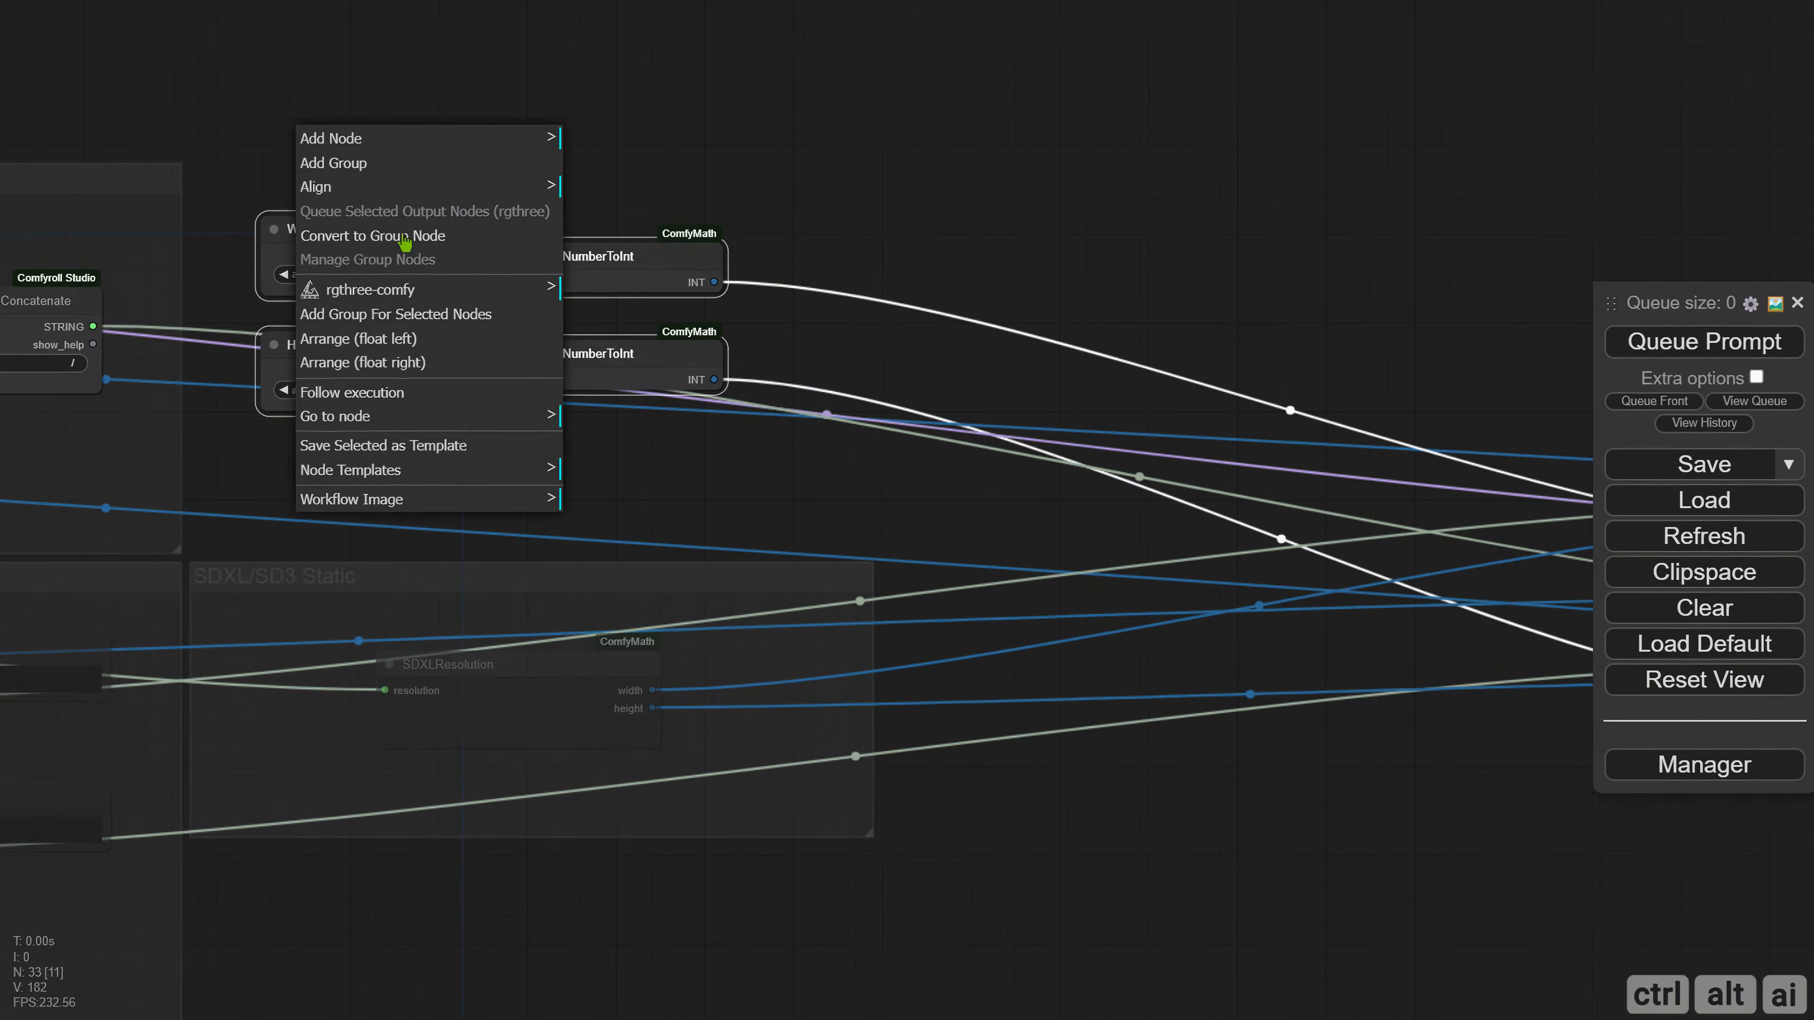
{"action": "left_click", "coordinate": [396, 315]}
{"action": "left_click_drag", "start_coordinate": [284, 184], "coordinate": [223, 176]}
{"action": "left_click_drag", "start_coordinate": [668, 406], "coordinate": [781, 559]}
{"action": "left_click_drag", "start_coordinate": [286, 232], "coordinate": [330, 278]}
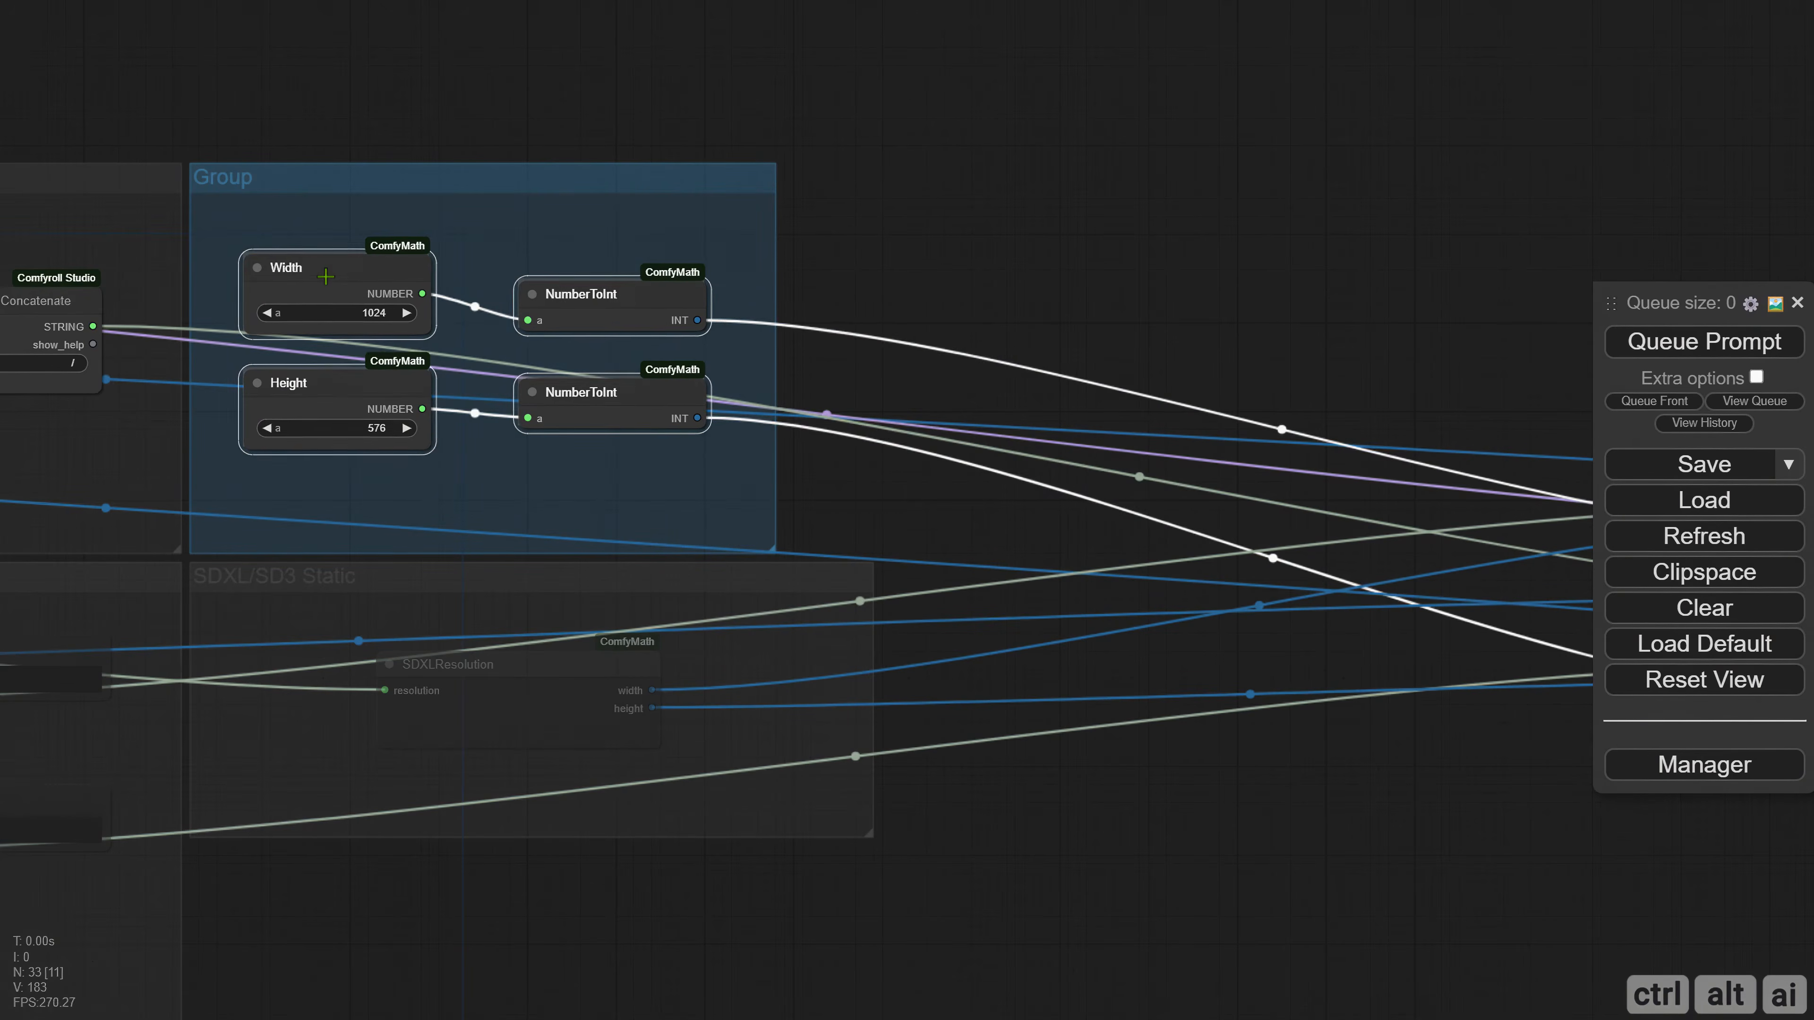
Recolour the new group dark to match the neighbouring groups.
{"action": "right_click", "coordinate": [275, 218]}
{"action": "left_click", "coordinate": [307, 686]}
{"action": "left_click", "coordinate": [586, 747]}
{"action": "left_click", "coordinate": [692, 947]}
Rename the group around the Width and Height nodes as SVD.
{"action": "right_click", "coordinate": [296, 490]}
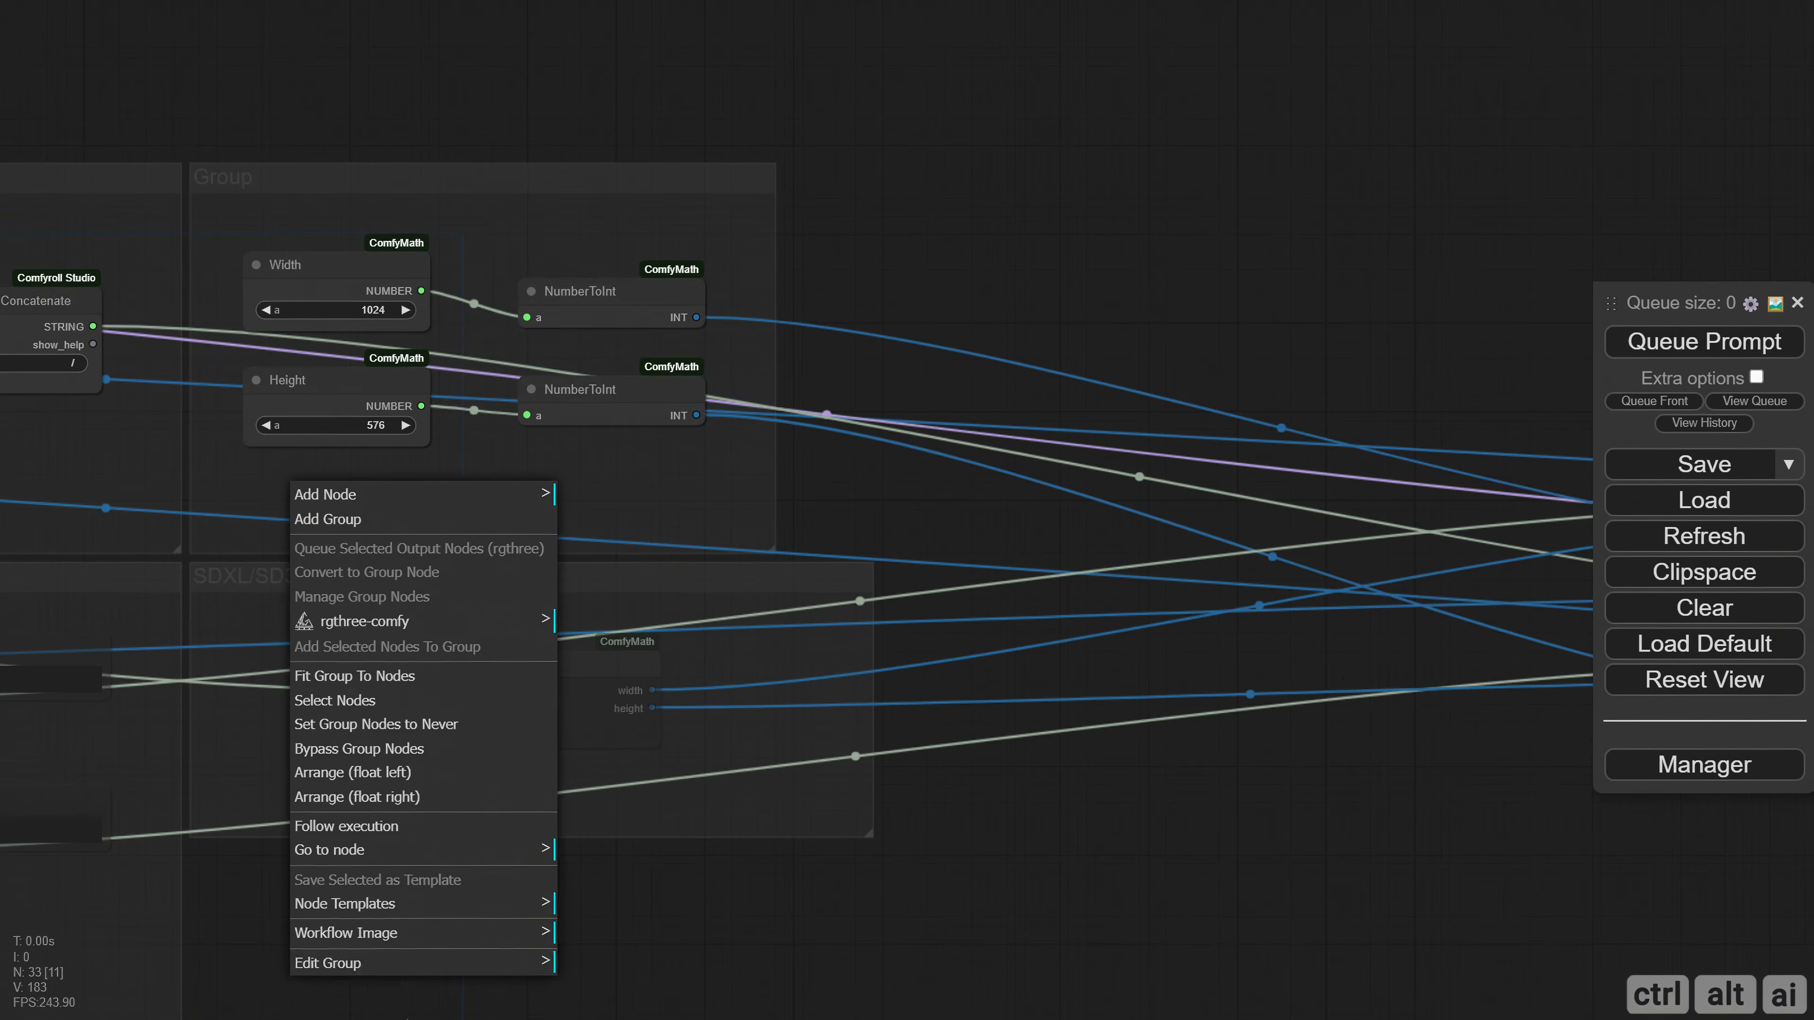
{"action": "left_click", "coordinate": [339, 964]}
{"action": "left_click", "coordinate": [585, 926]}
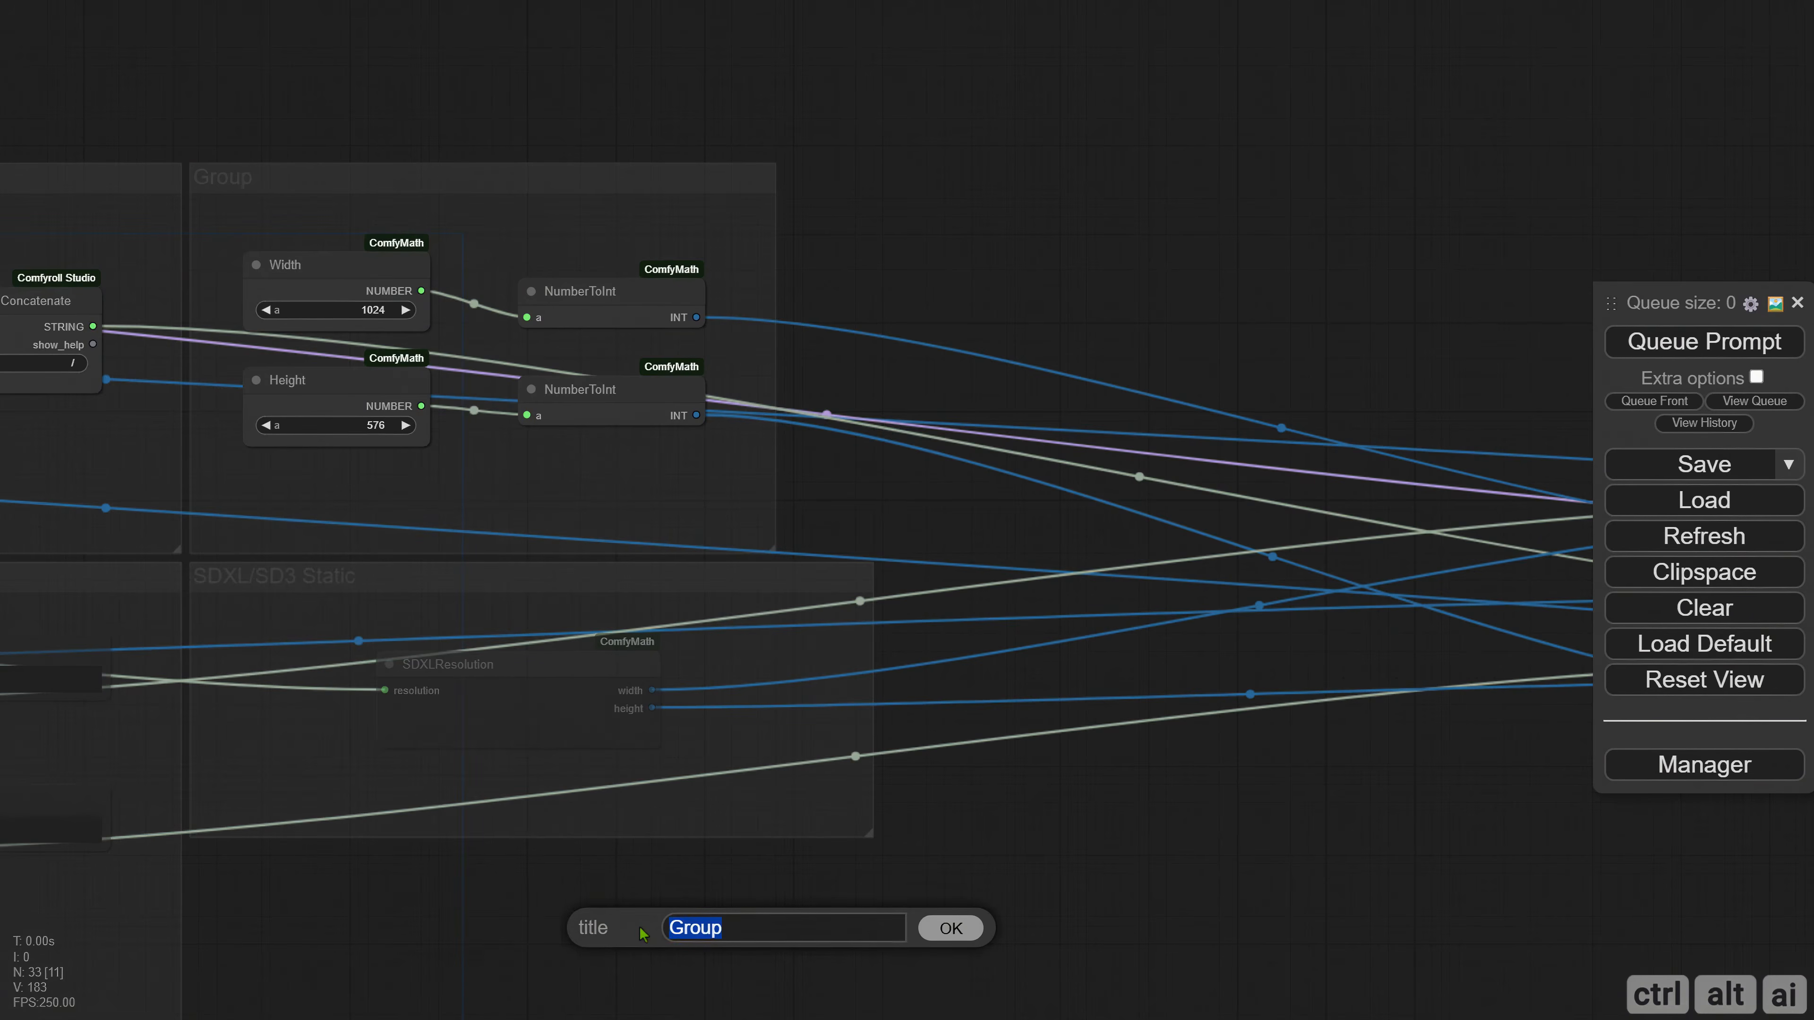
{"action": "type", "text": "SVD"}
{"action": "key", "text": "Return"}
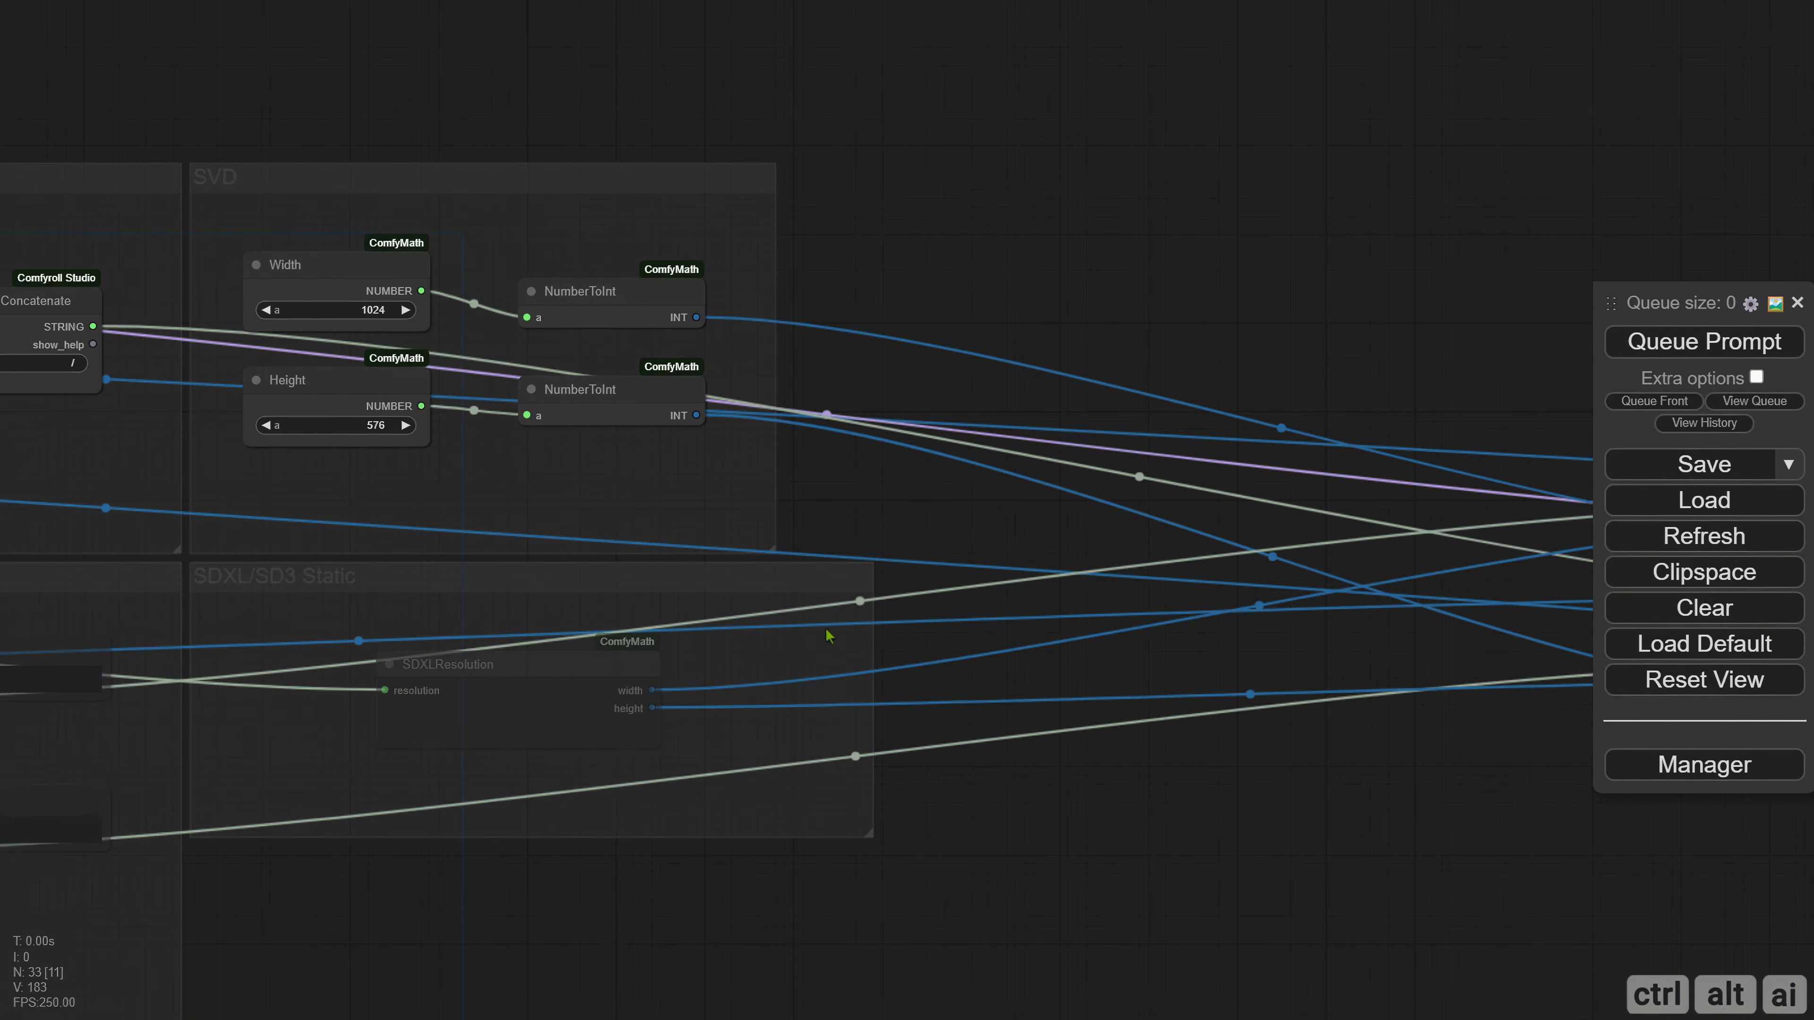
Tidy the alignment of the Any Switch nodes and add a Number Input Switch node in front of them.
{"action": "left_click_drag", "start_coordinate": [1375, 351], "coordinate": [255, 263]}
{"action": "left_click_drag", "start_coordinate": [819, 566], "coordinate": [845, 558]}
{"action": "left_click_drag", "start_coordinate": [610, 348], "coordinate": [929, 420]}
{"action": "left_click_drag", "start_coordinate": [704, 364], "coordinate": [539, 334]}
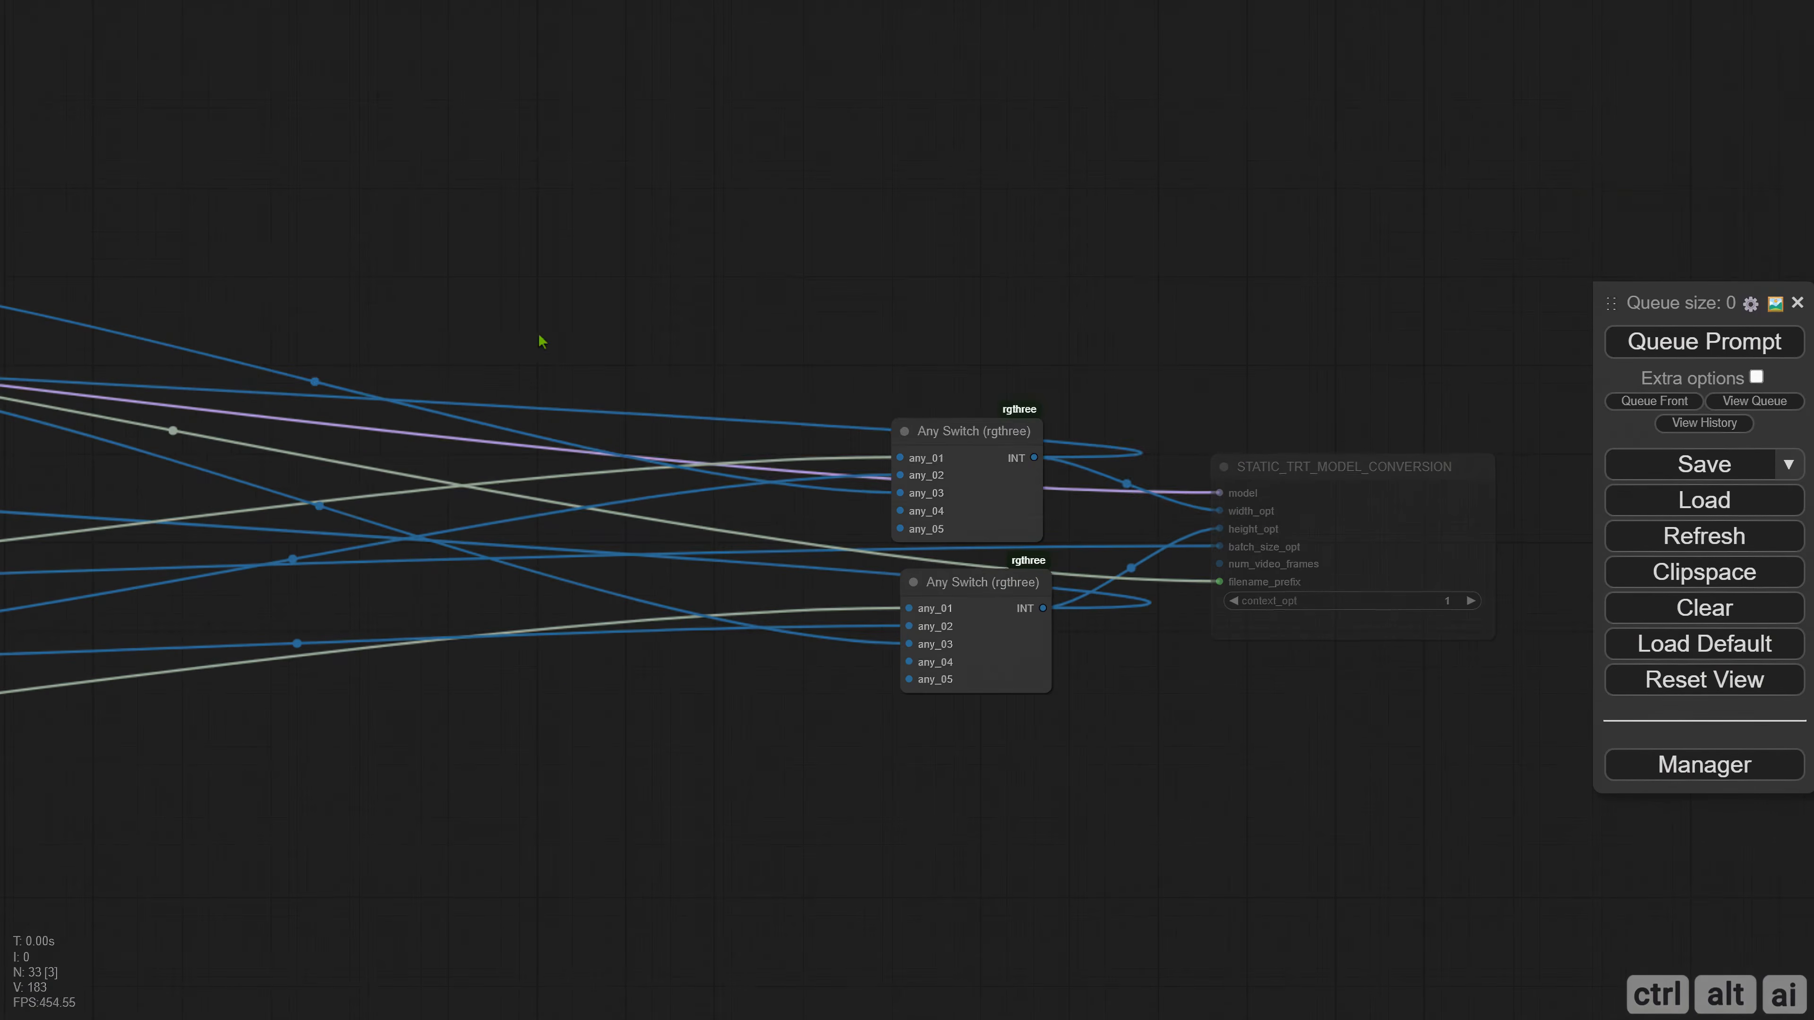
{"action": "double_click", "coordinate": [299, 265]}
{"action": "type", "text": "num"}
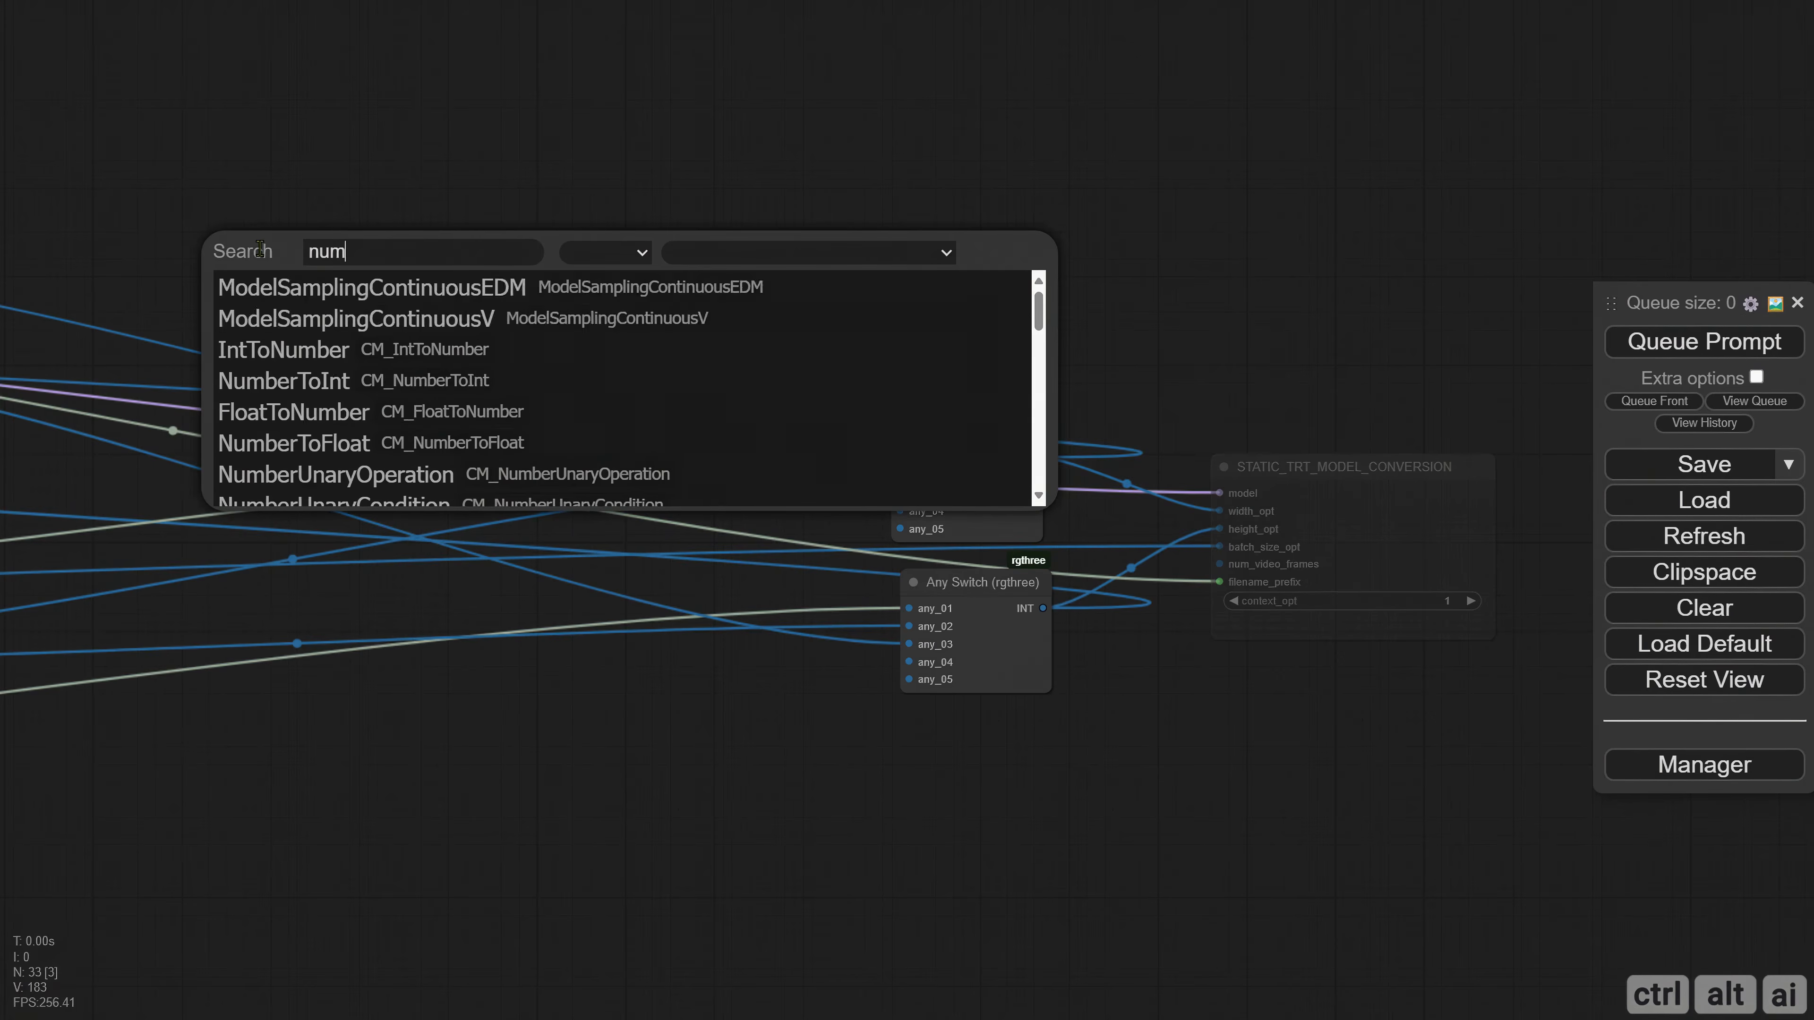
{"action": "type", "text": "ber in"}
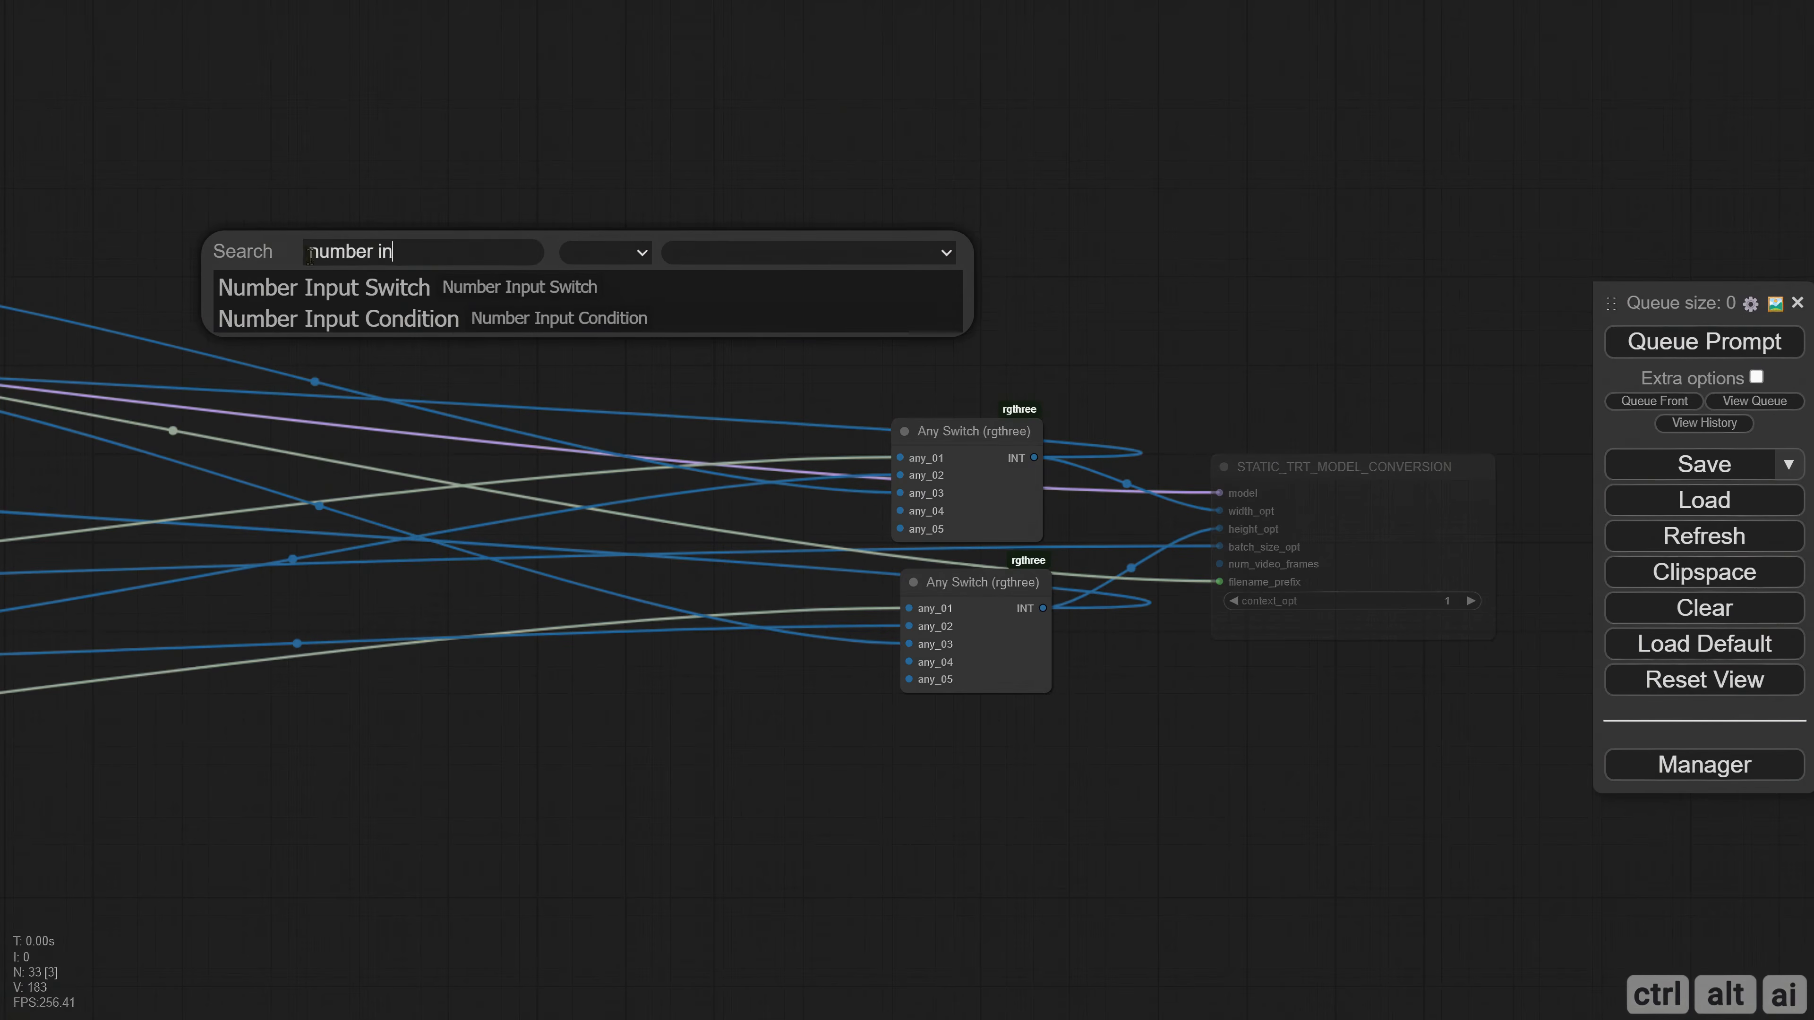
{"action": "key", "text": "Return"}
{"action": "left_click_drag", "start_coordinate": [386, 243], "coordinate": [553, 421]}
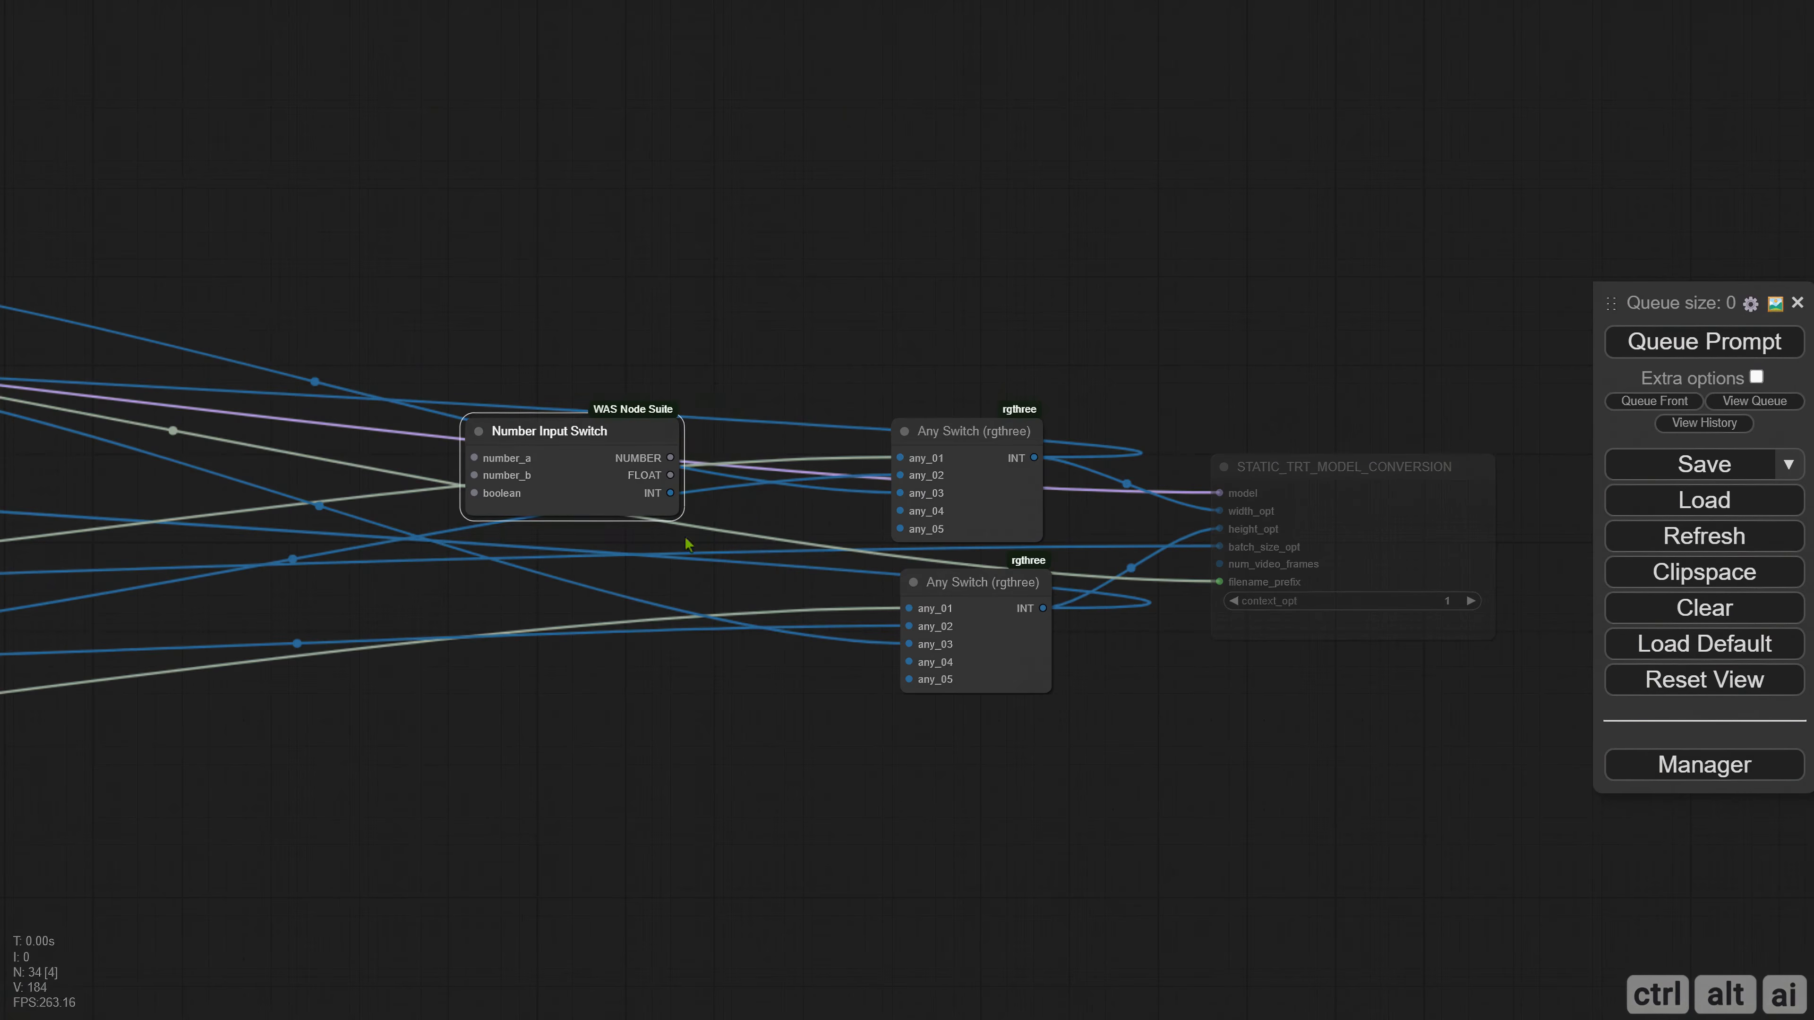
Connect the INT output of Number Input Switch to num_video_frames on the STATIC_TRT_MODEL_CONVERSION node.
{"action": "left_click_drag", "start_coordinate": [753, 643], "coordinate": [618, 642]}
{"action": "scroll", "coordinate": [620, 612], "scroll_direction": "up", "scroll_amount": 3}
{"action": "left_click_drag", "start_coordinate": [443, 467], "coordinate": [1241, 550]}
{"action": "scroll", "coordinate": [470, 678], "scroll_direction": "down", "scroll_amount": 3}
{"action": "left_click_drag", "start_coordinate": [469, 678], "coordinate": [943, 670]}
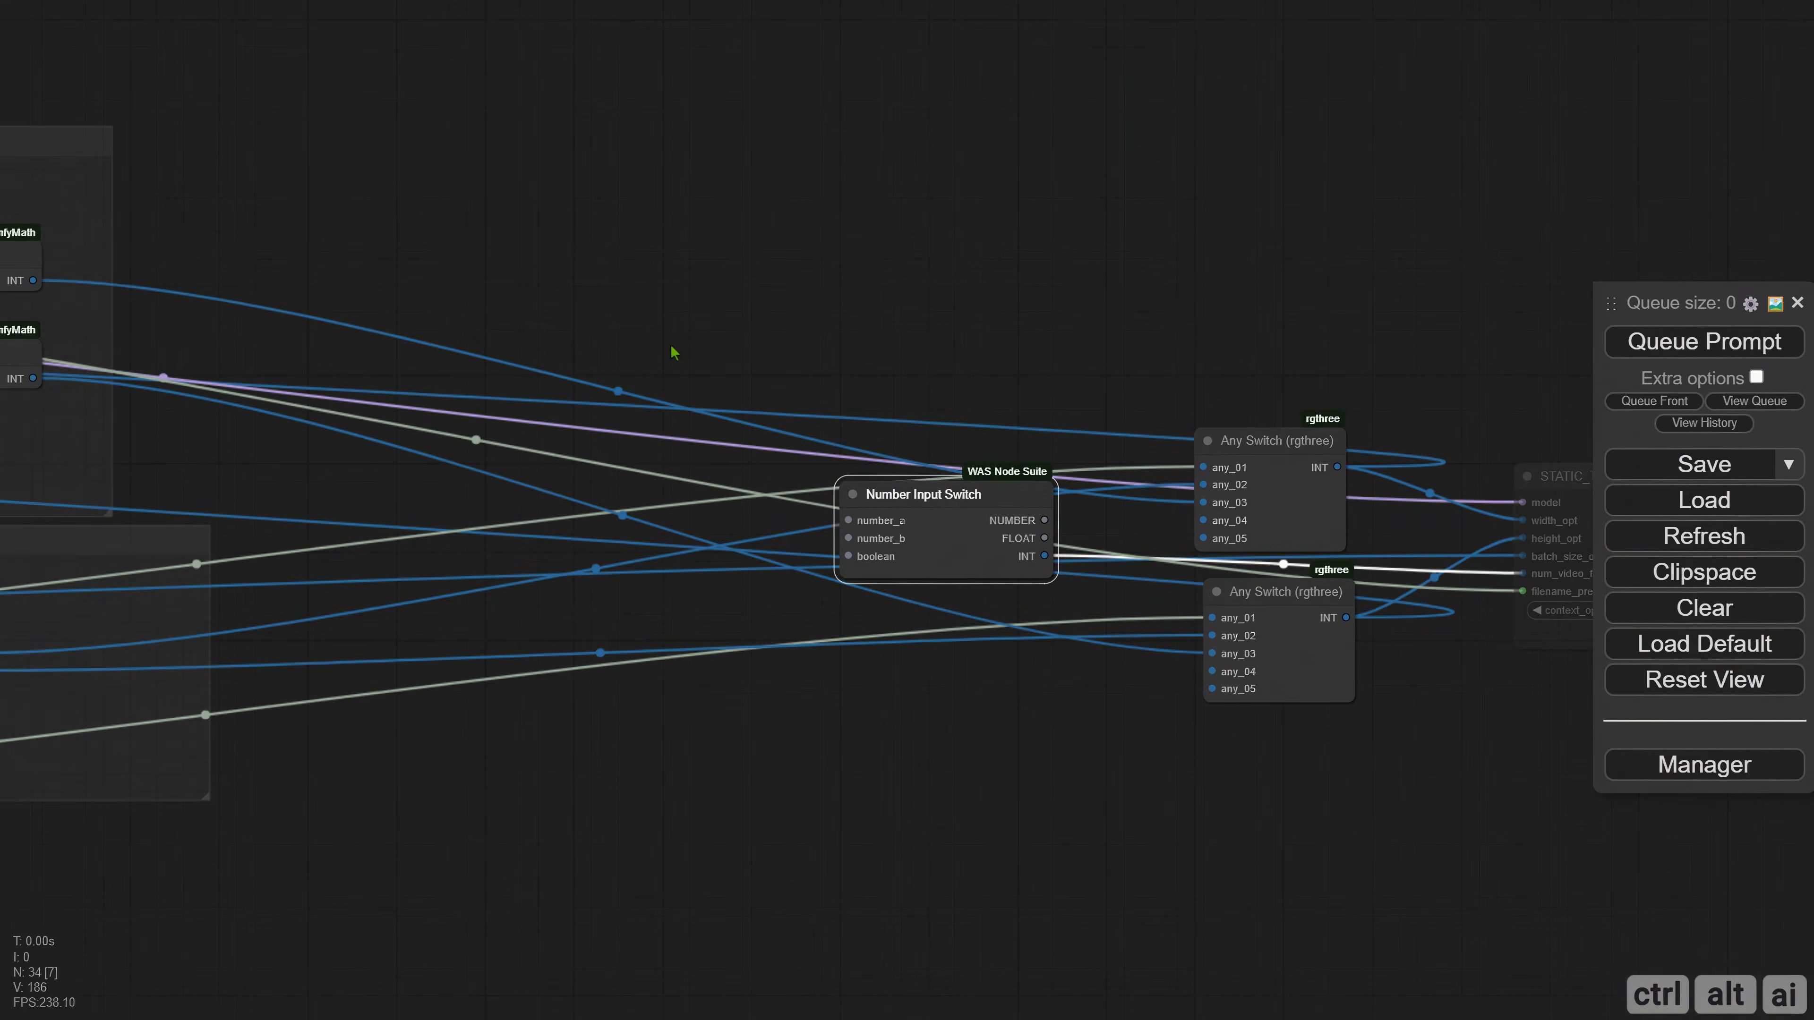
Add an IntToNumber node ahead of Number Input Switch and connect its NUMBER output to number_a.
{"action": "right_click", "coordinate": [495, 323]}
{"action": "left_click", "coordinate": [523, 328]}
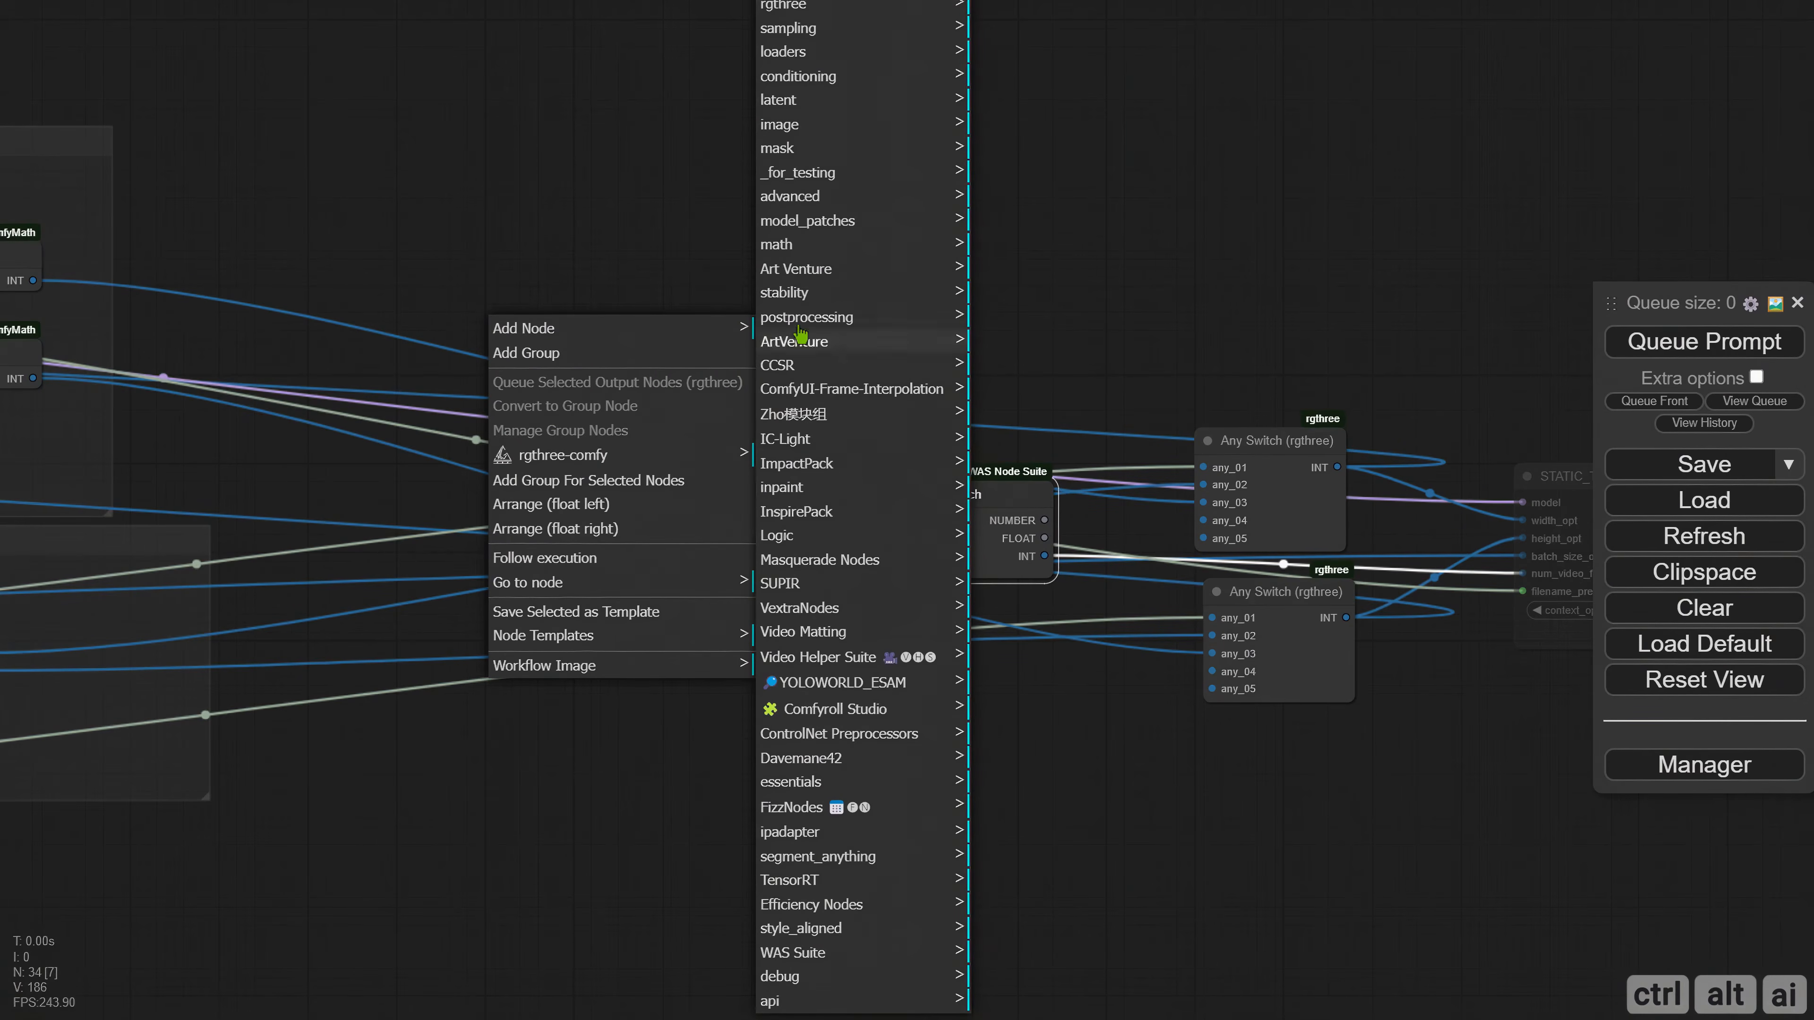
{"action": "left_click", "coordinate": [807, 247]}
{"action": "left_click", "coordinate": [1010, 333]}
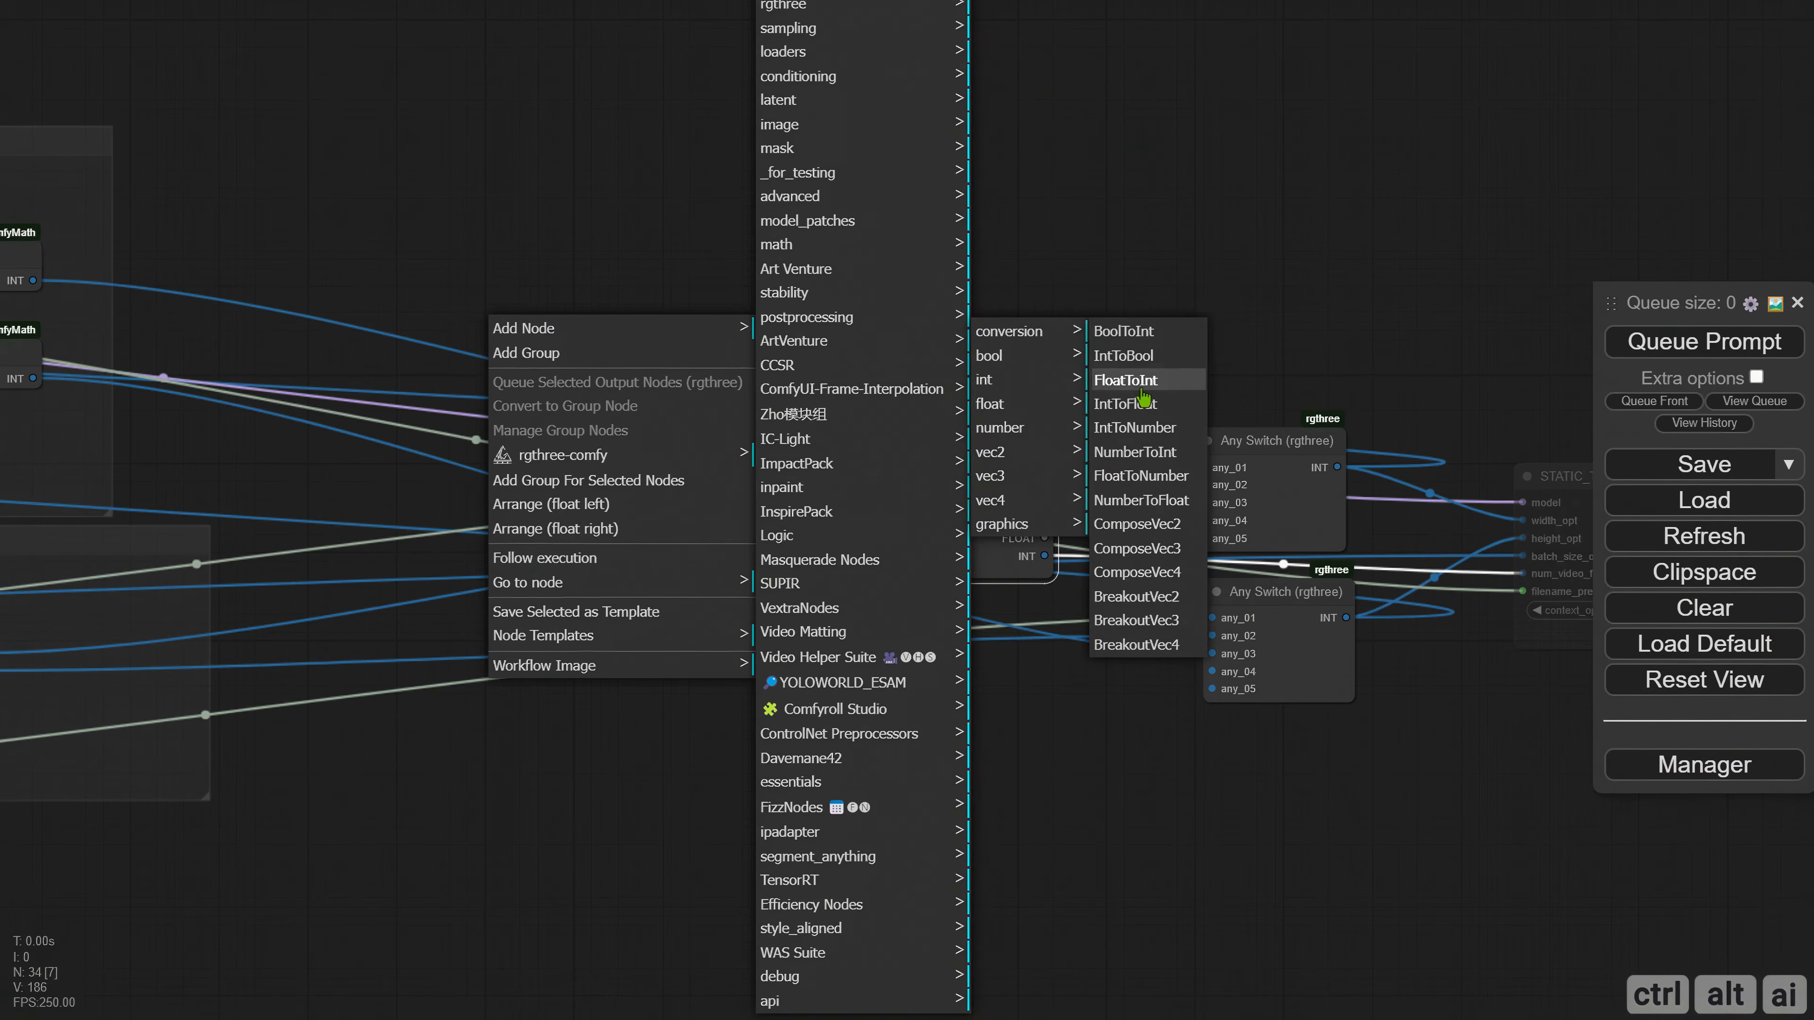
{"action": "left_click", "coordinate": [1136, 427]}
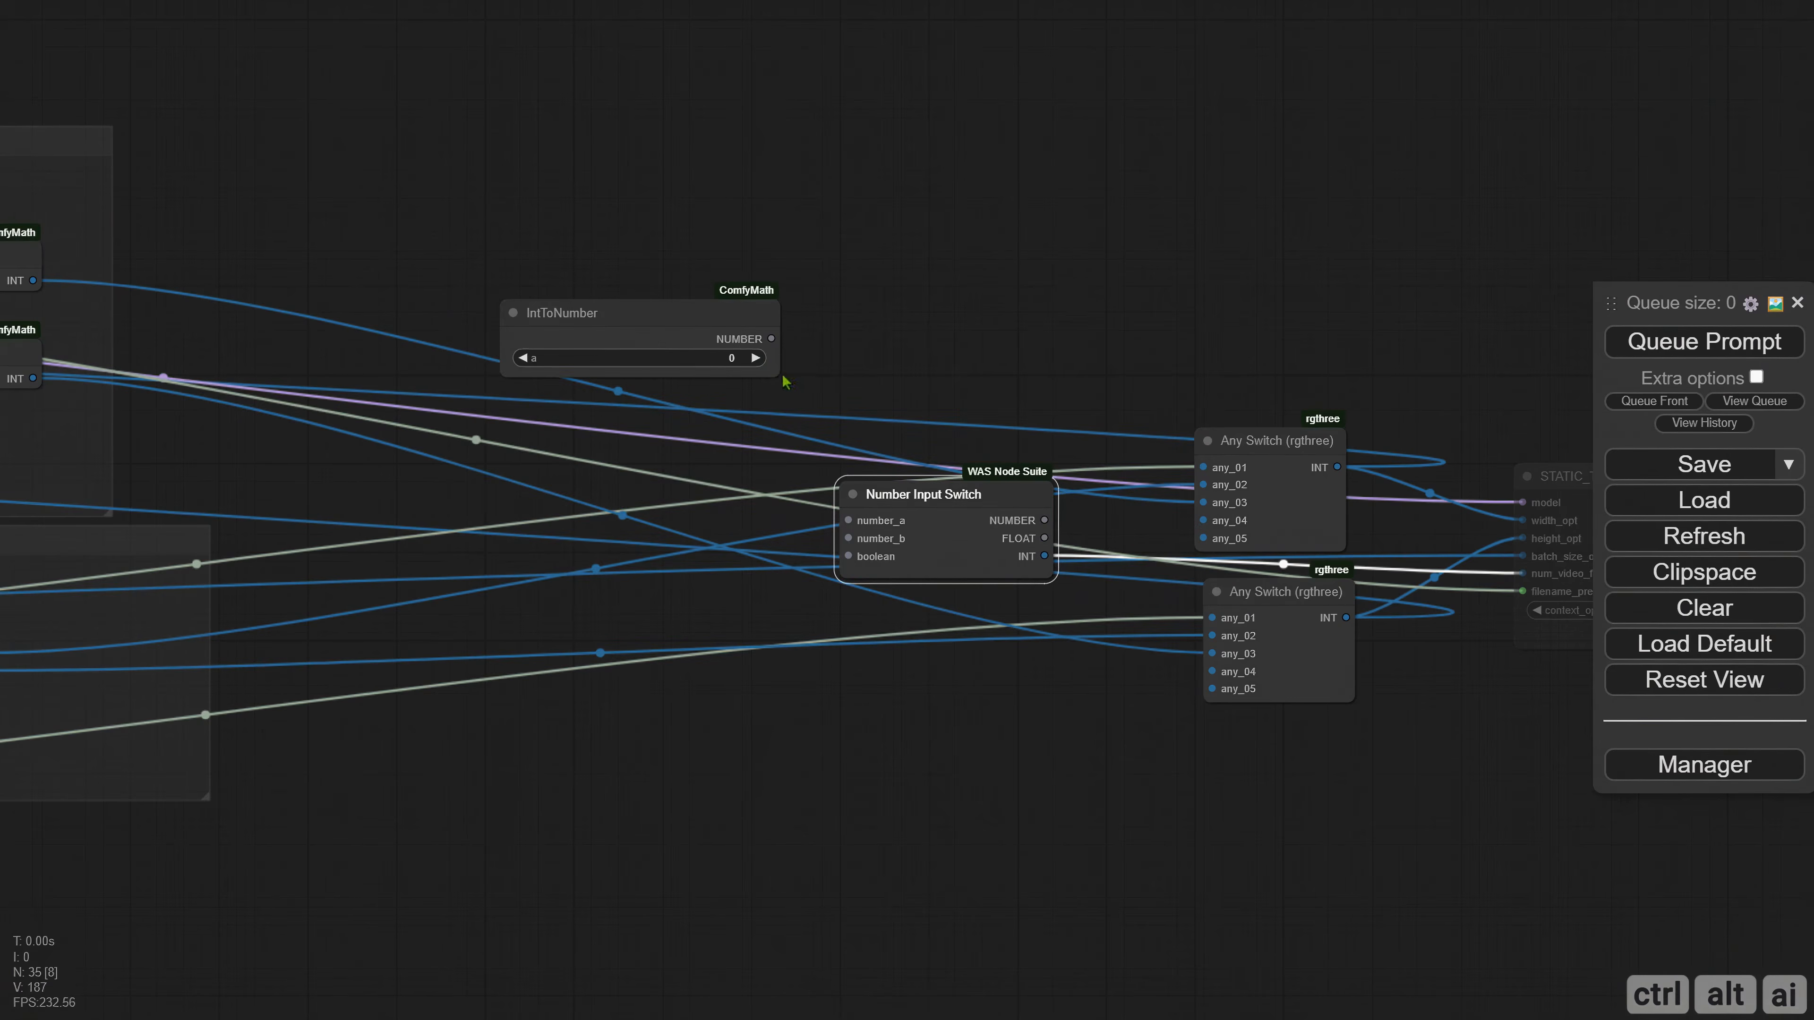
{"action": "left_click_drag", "start_coordinate": [648, 320], "coordinate": [854, 521]}
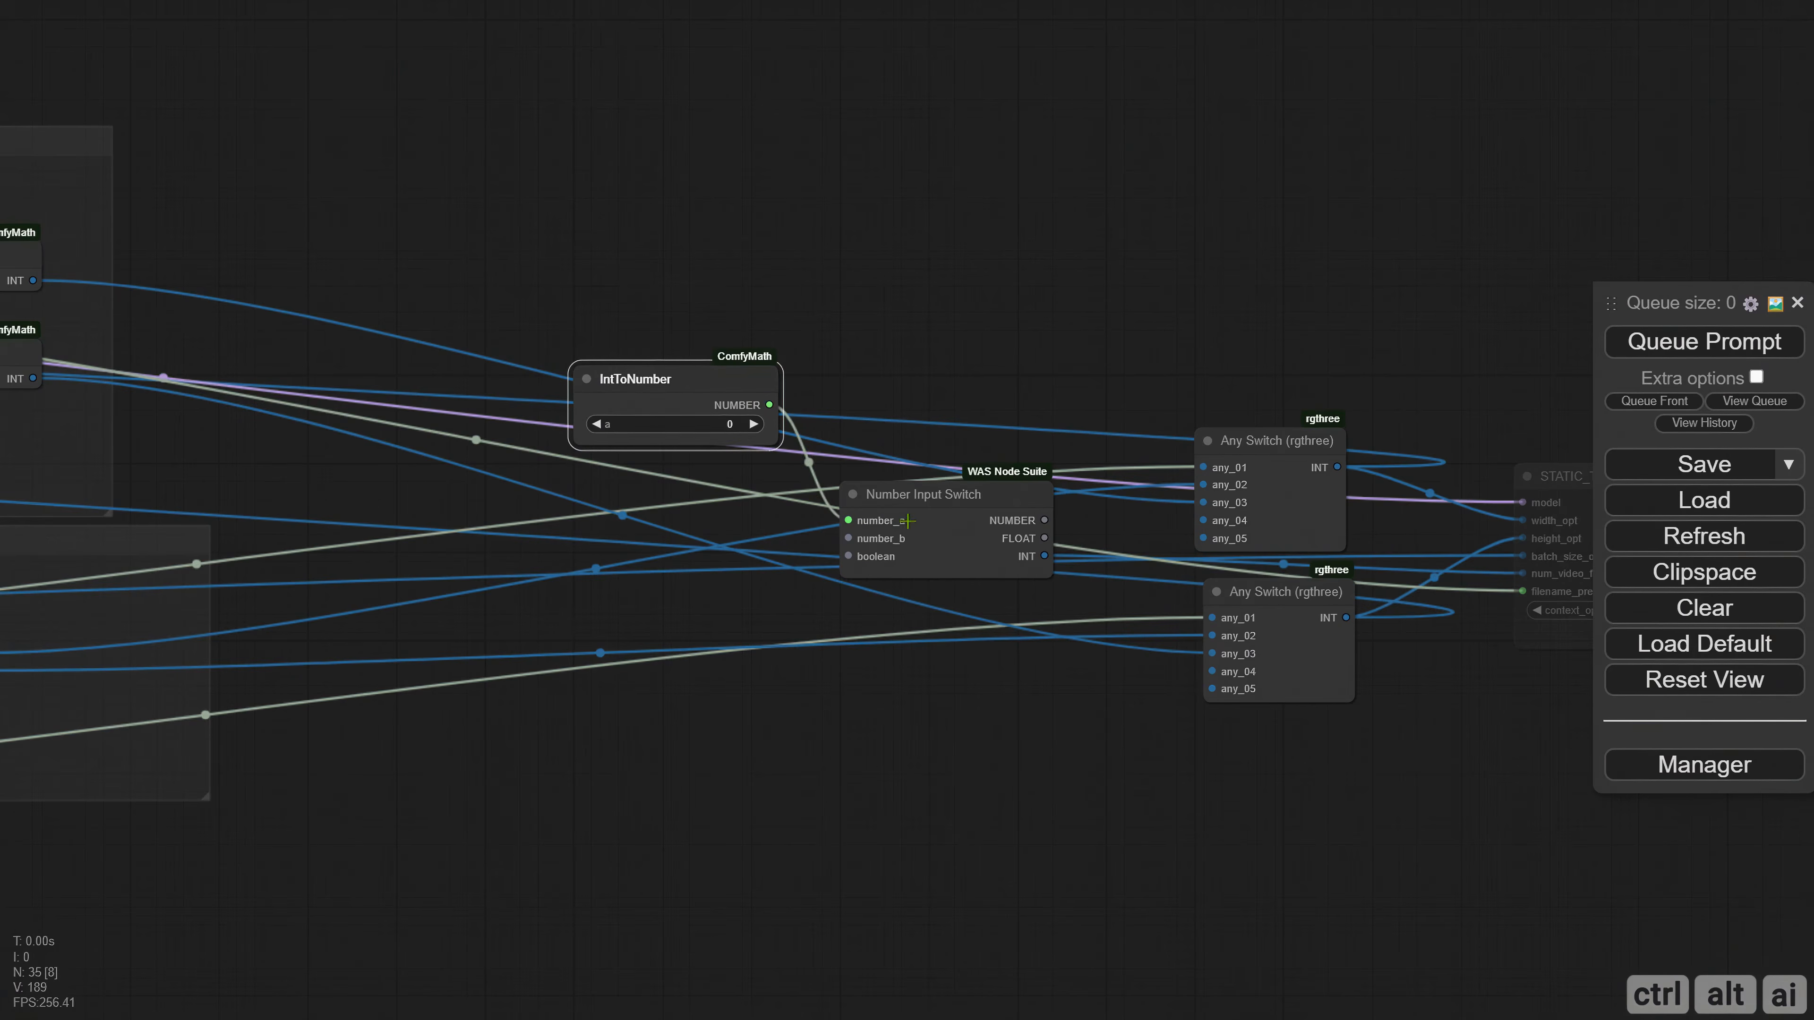
Make two copies of the IntToNumber node, place one beside the SVD group, and set that copy's value to 25.
{"action": "left_click_drag", "start_coordinate": [977, 615], "coordinate": [833, 634]}
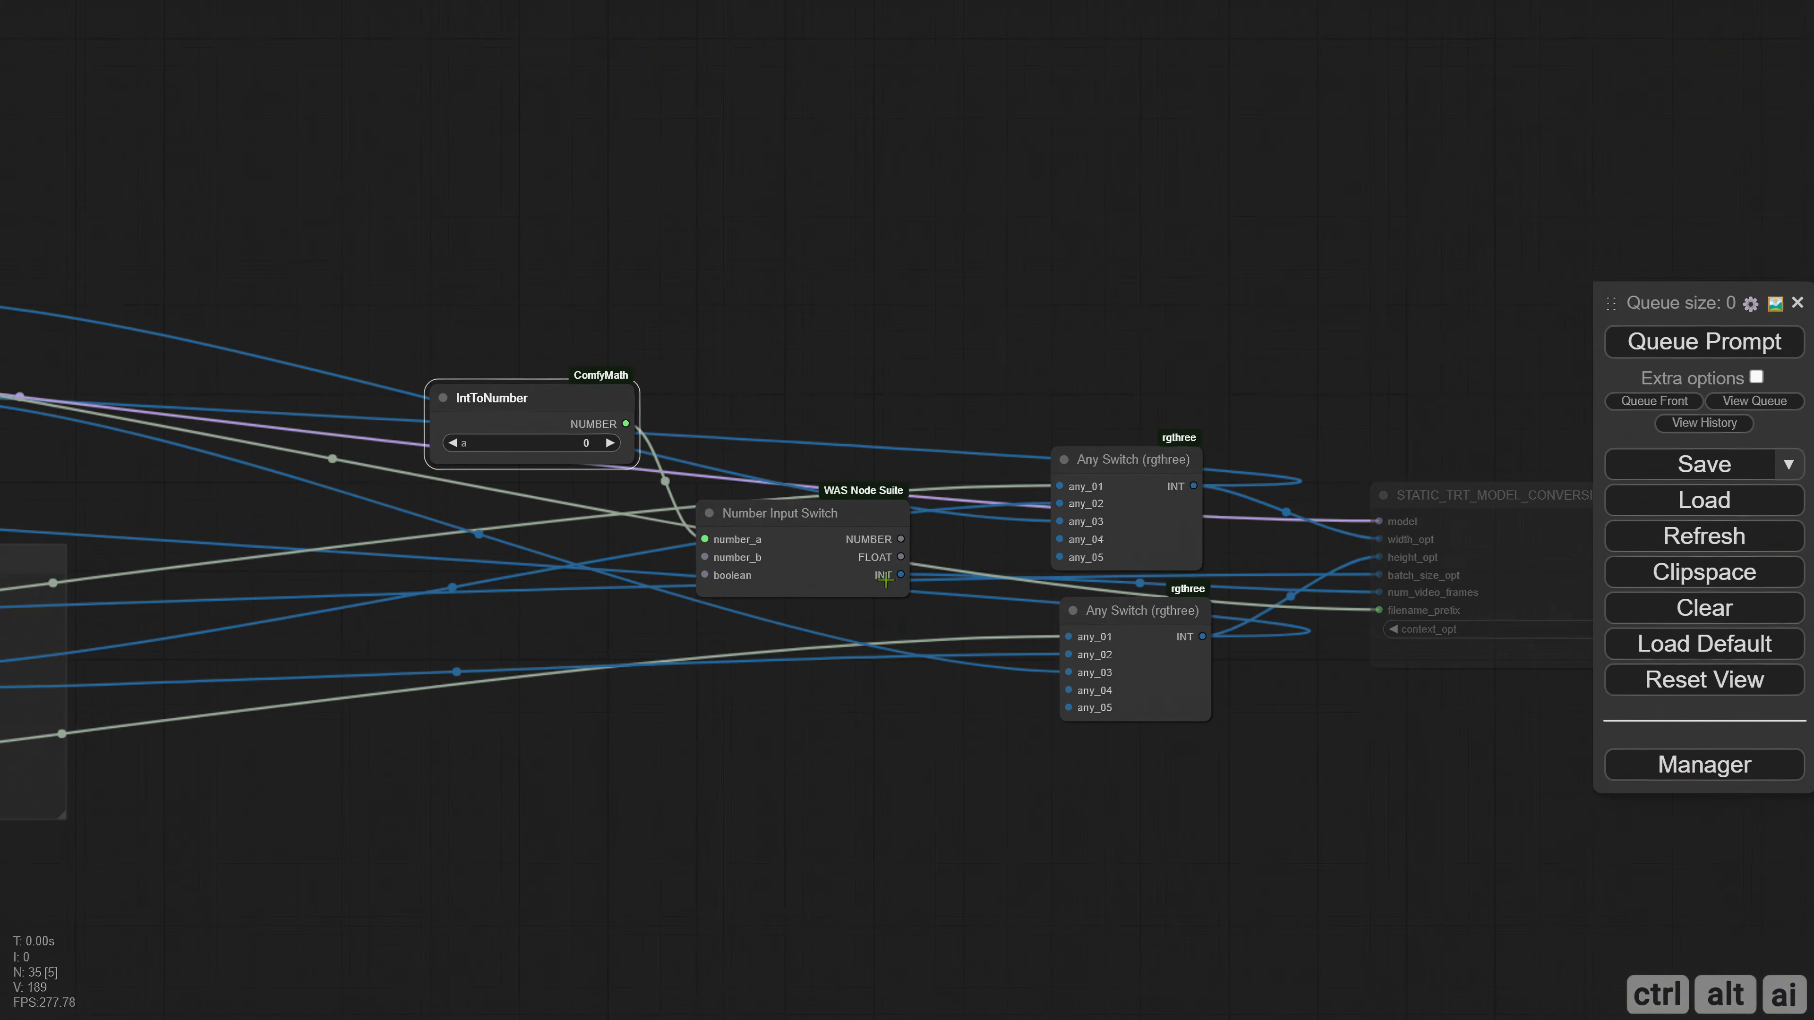
{"action": "left_click_drag", "start_coordinate": [819, 536], "coordinate": [846, 503]}
{"action": "left_click_drag", "start_coordinate": [523, 496], "coordinate": [744, 499]}
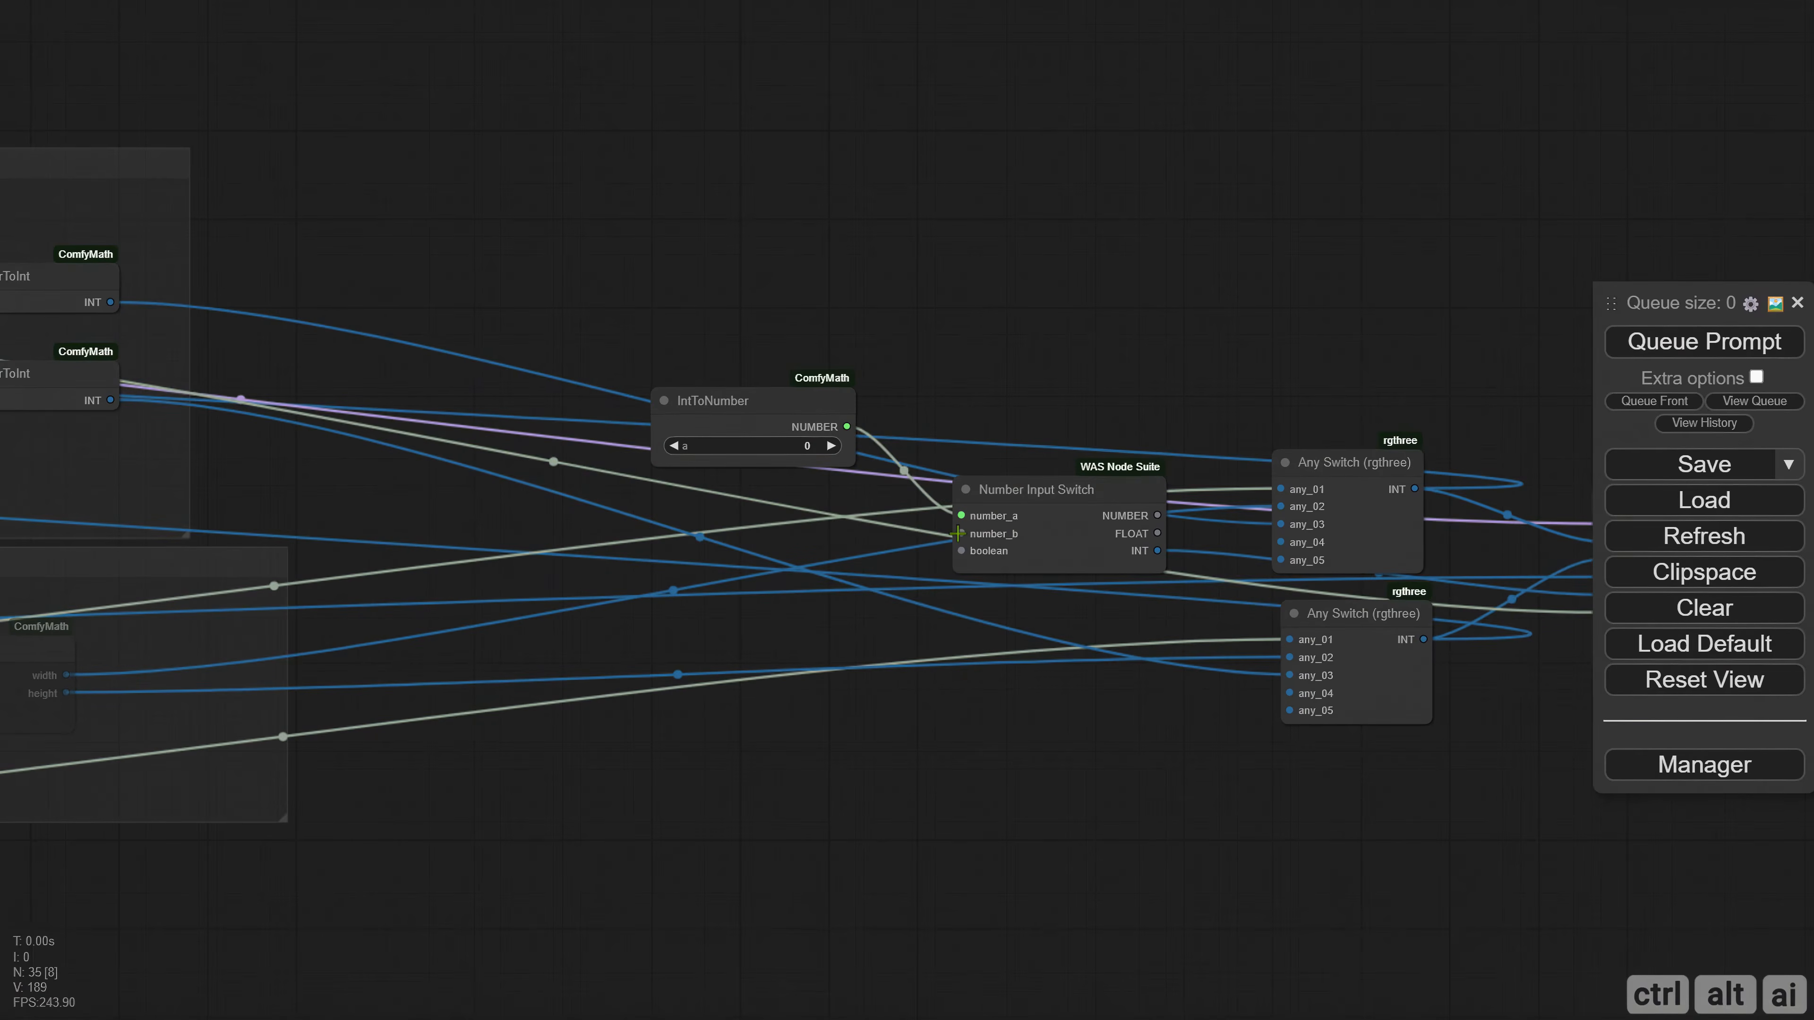
{"action": "mouse_move", "coordinate": [730, 404]}
{"action": "left_mouse_down"}
{"action": "mouse_move", "coordinate": [721, 528]}
{"action": "mouse_move", "coordinate": [743, 634]}
{"action": "left_mouse_up"}
{"action": "left_click_drag", "start_coordinate": [597, 476], "coordinate": [617, 512]}
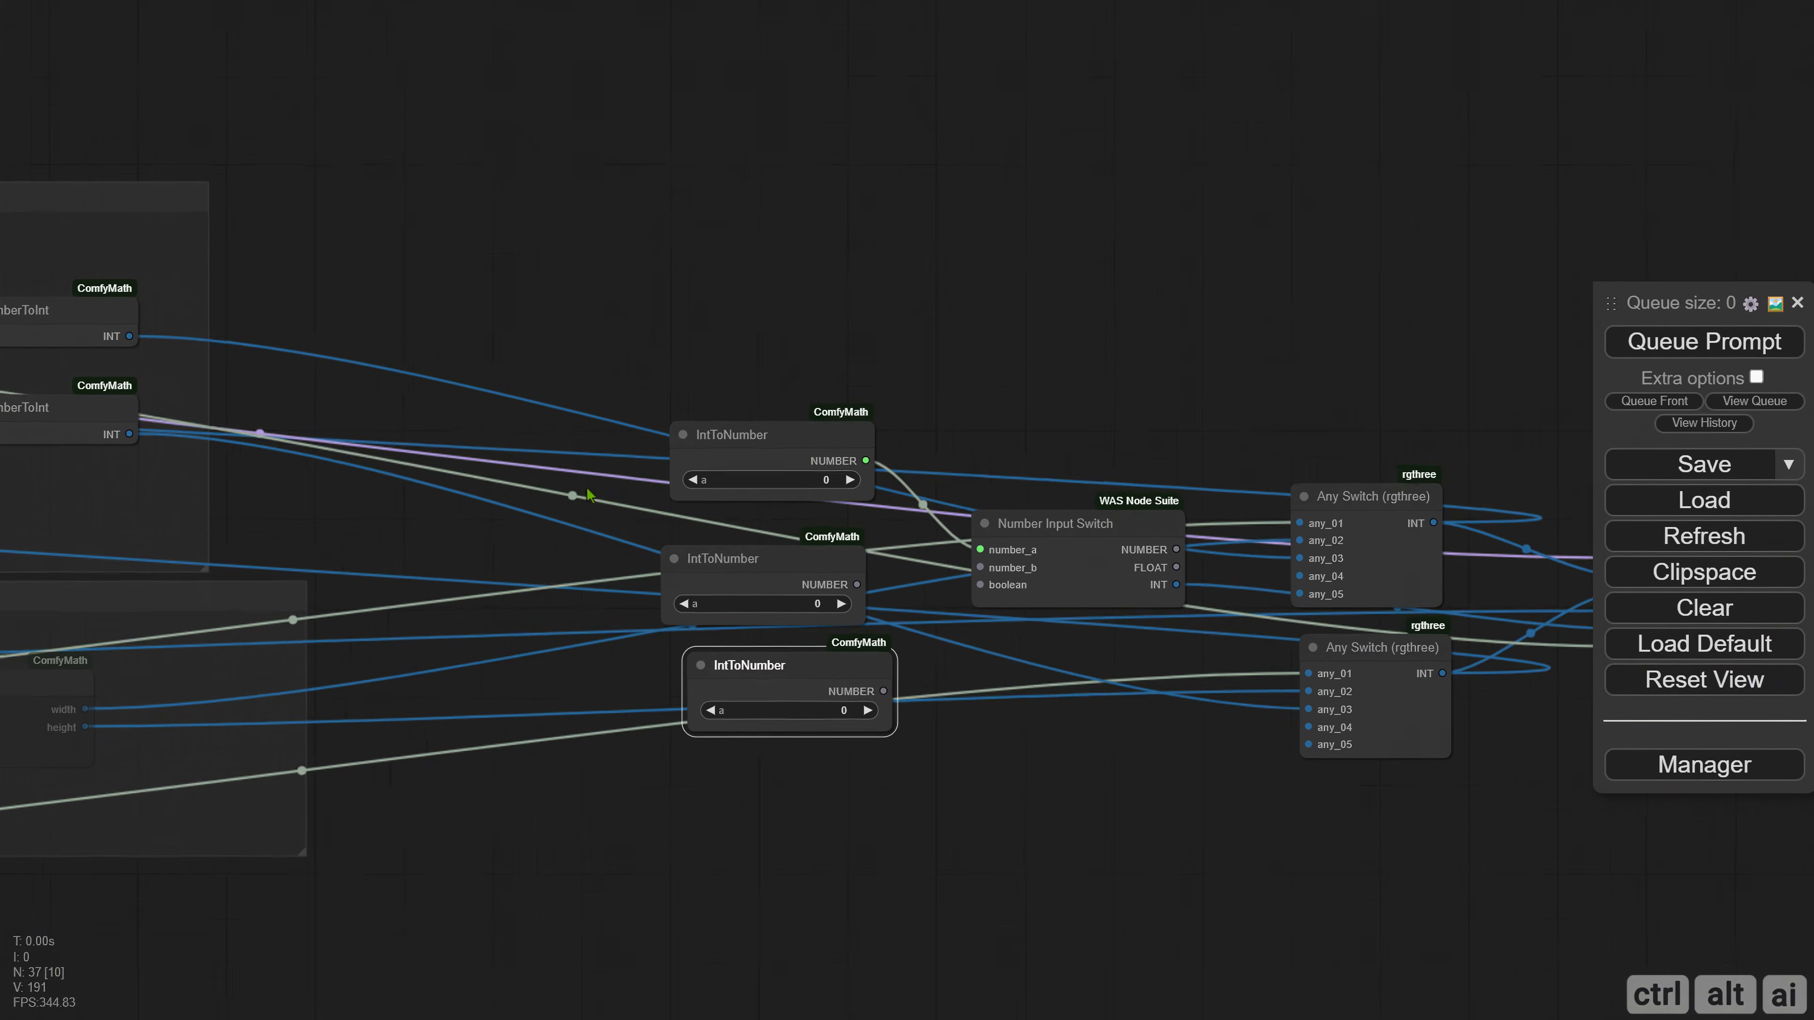
{"action": "left_click_drag", "start_coordinate": [739, 571], "coordinate": [360, 340]}
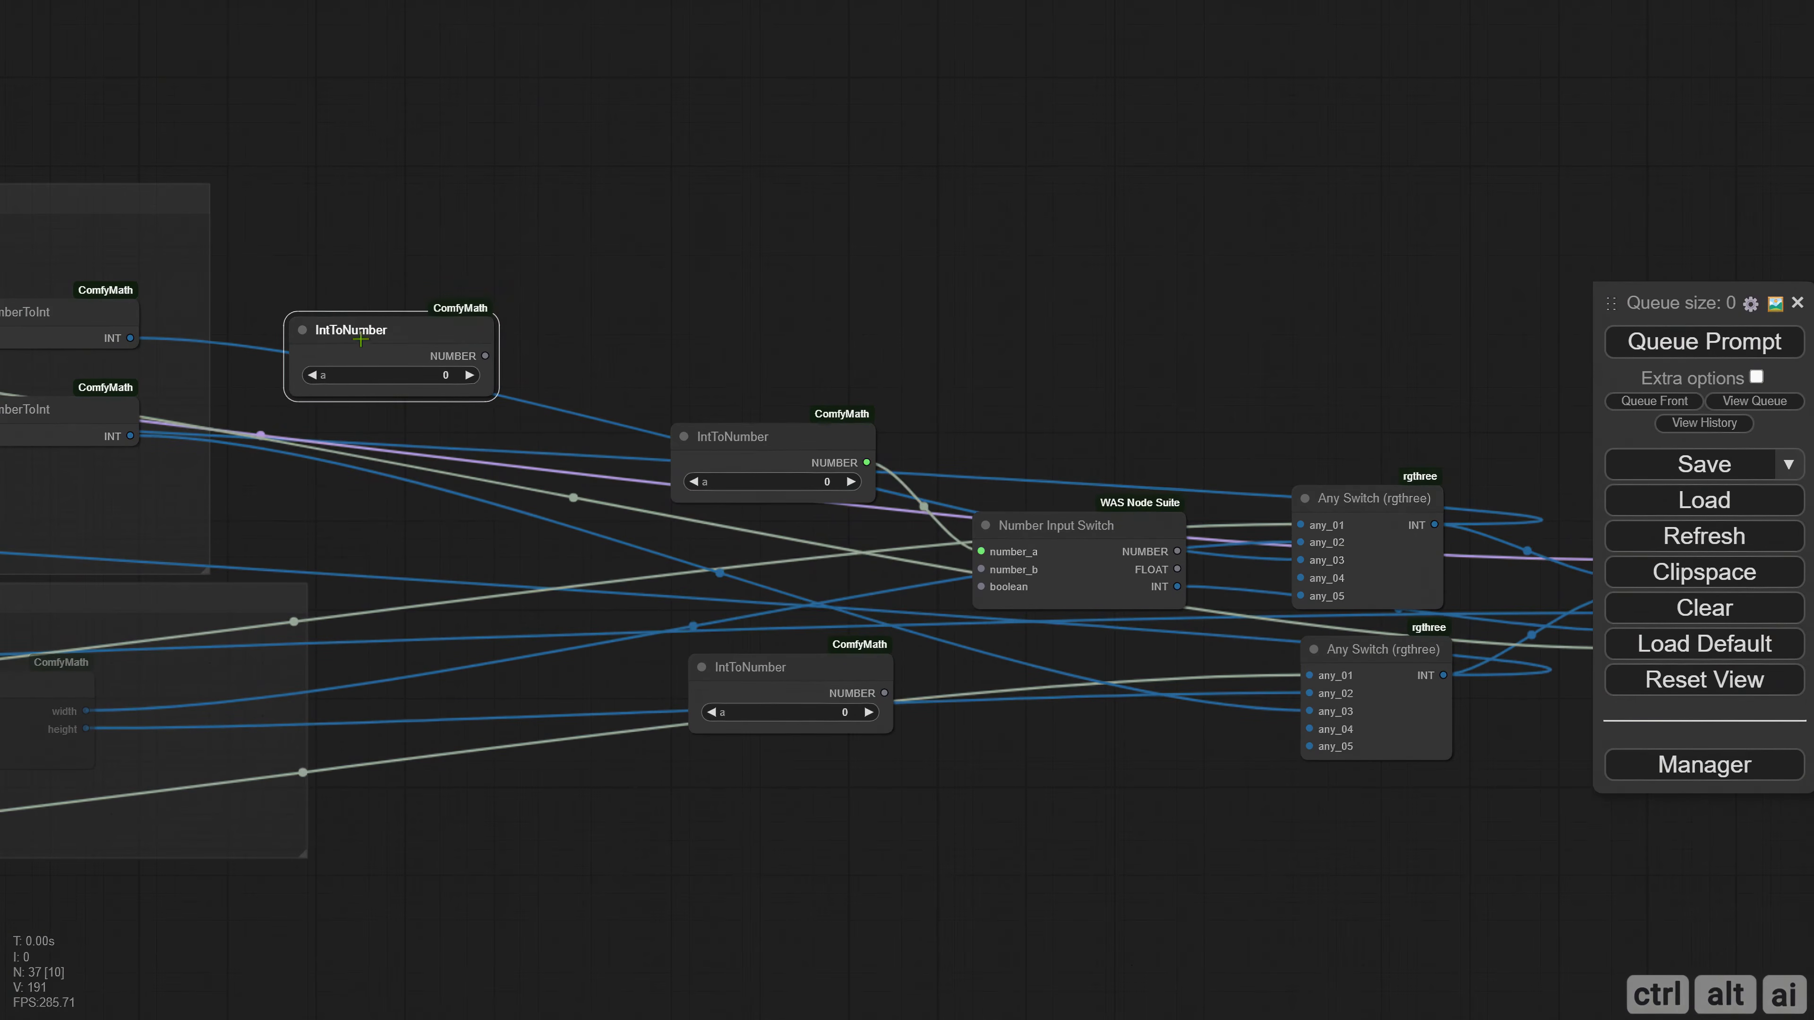
{"action": "left_click", "coordinate": [442, 376]}
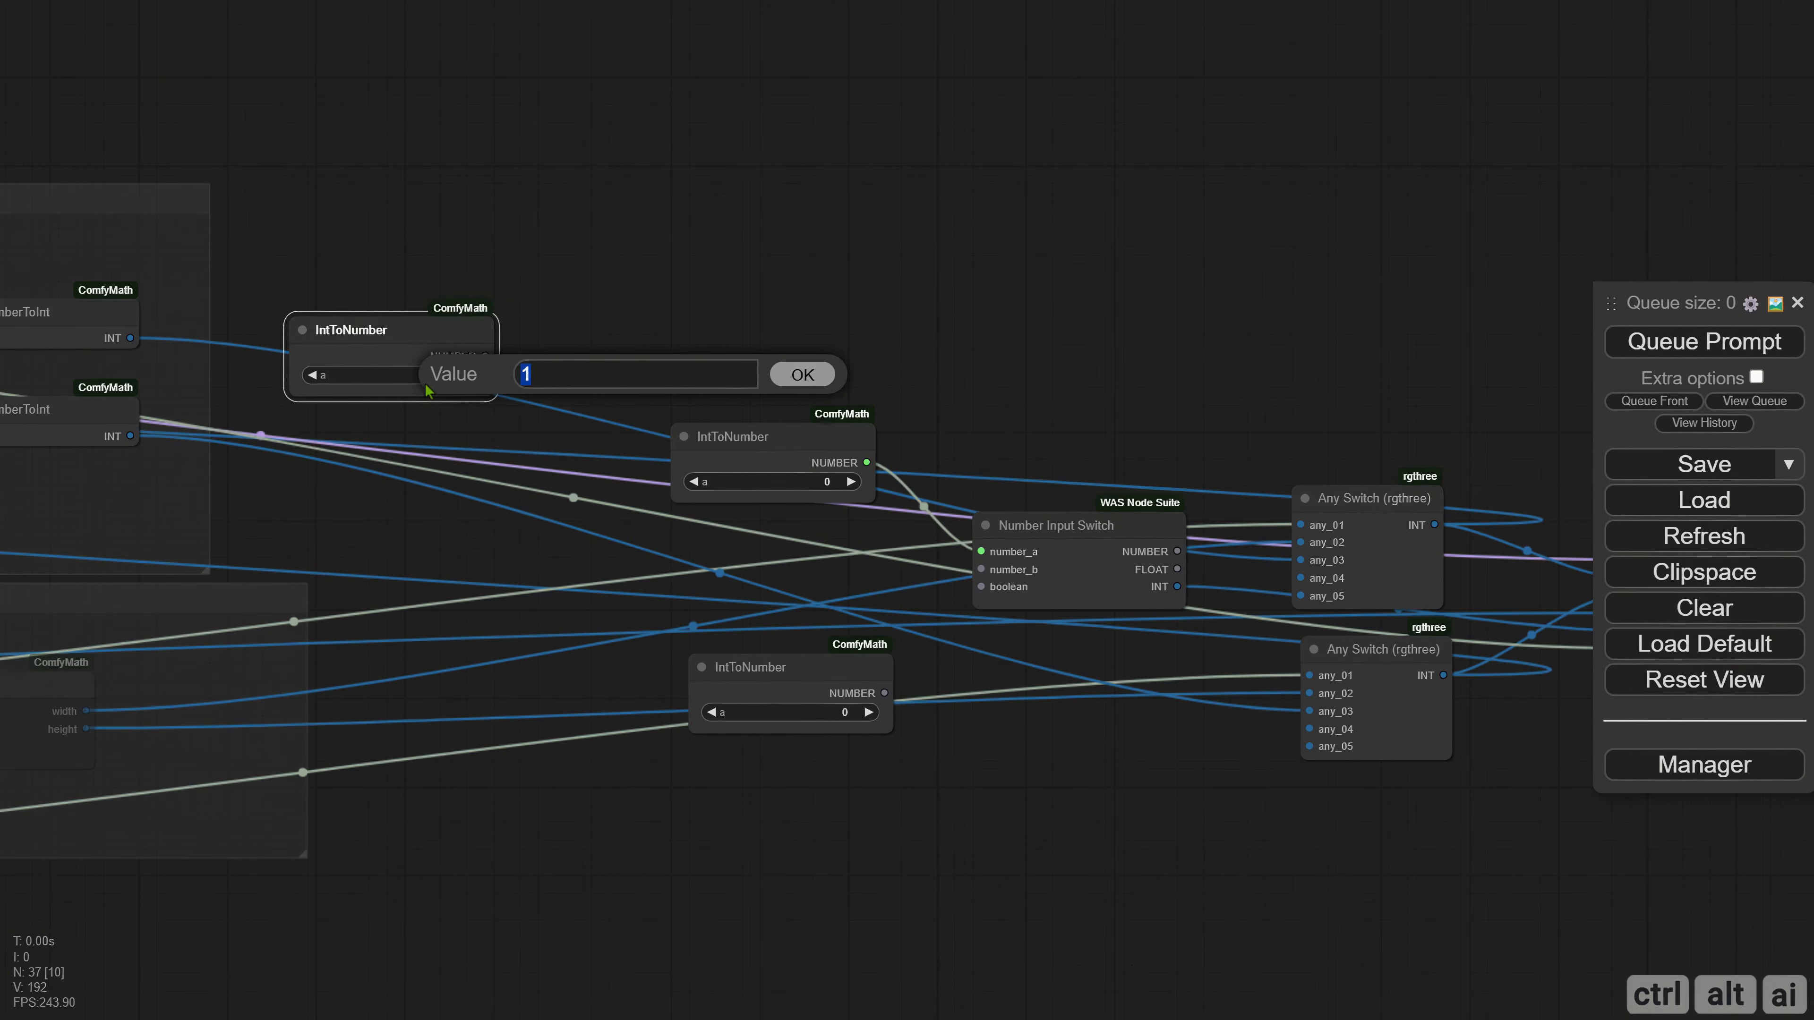
{"action": "key", "text": "Return"}
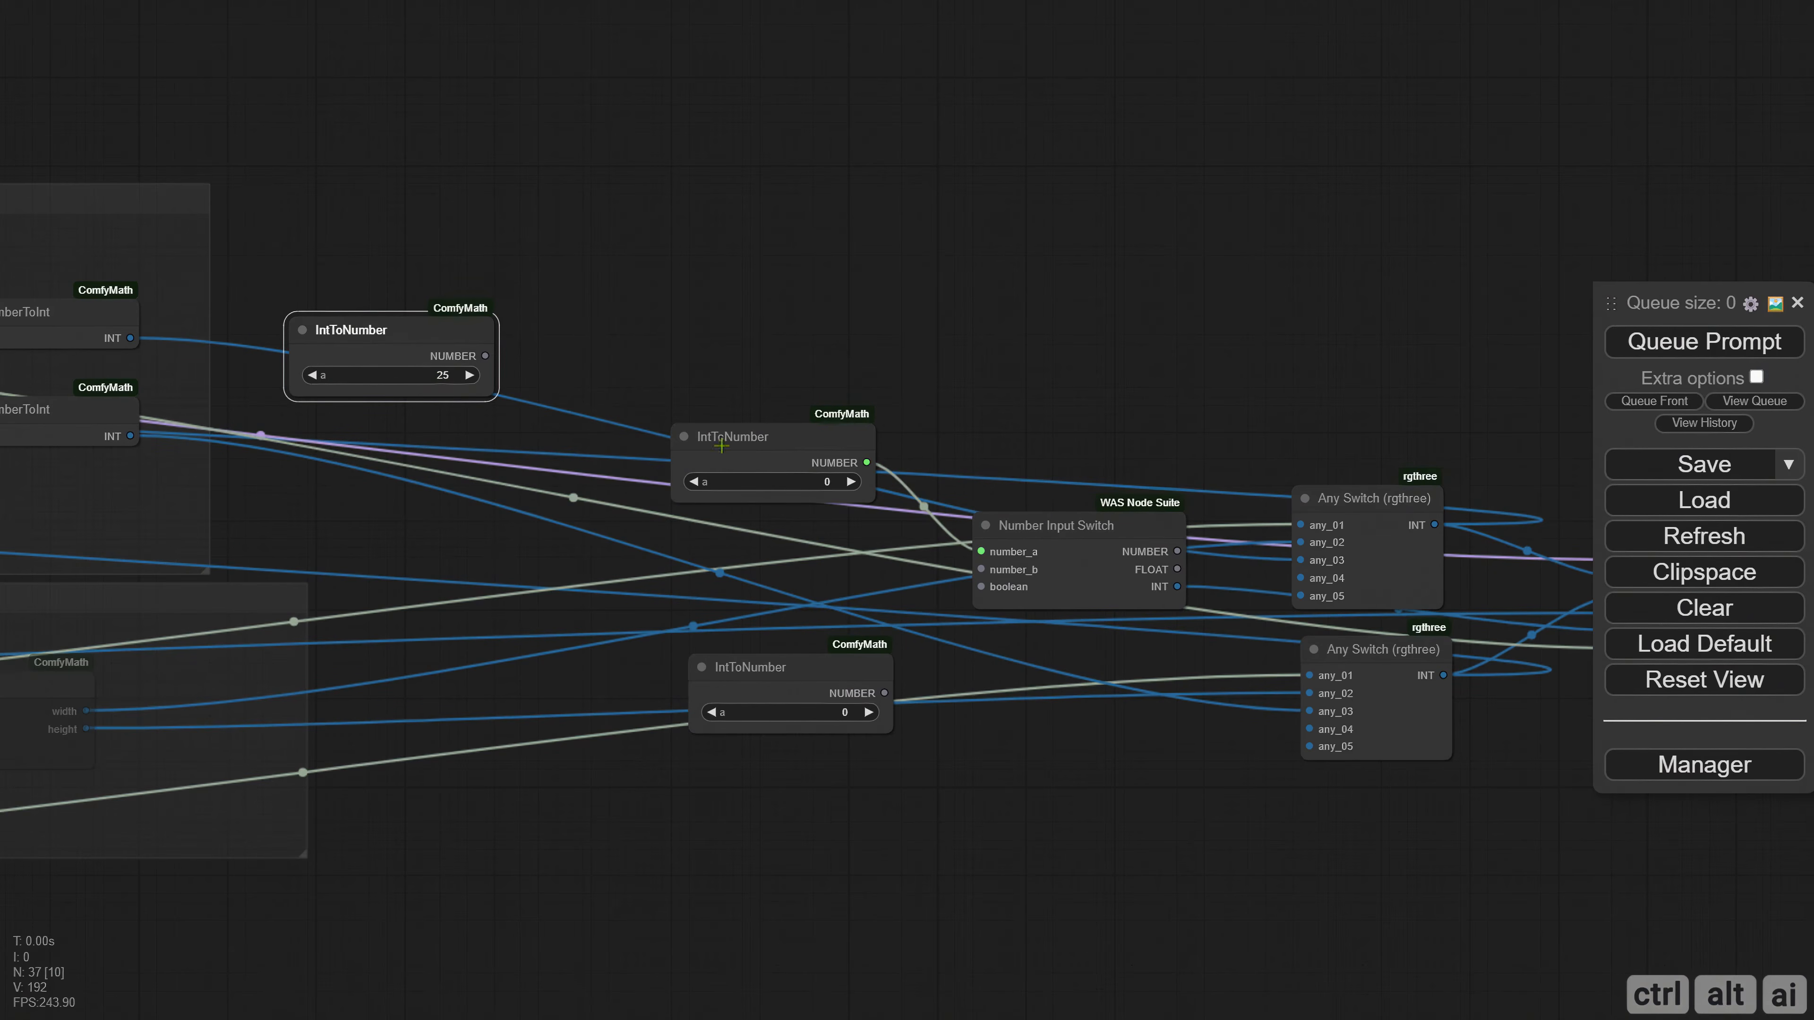
Shift the switches and conversion node farther out, and place the IntToNumber node feeding number_a next to Number Input Switch.
{"action": "scroll", "coordinate": [773, 500], "scroll_direction": "down", "scroll_amount": 3}
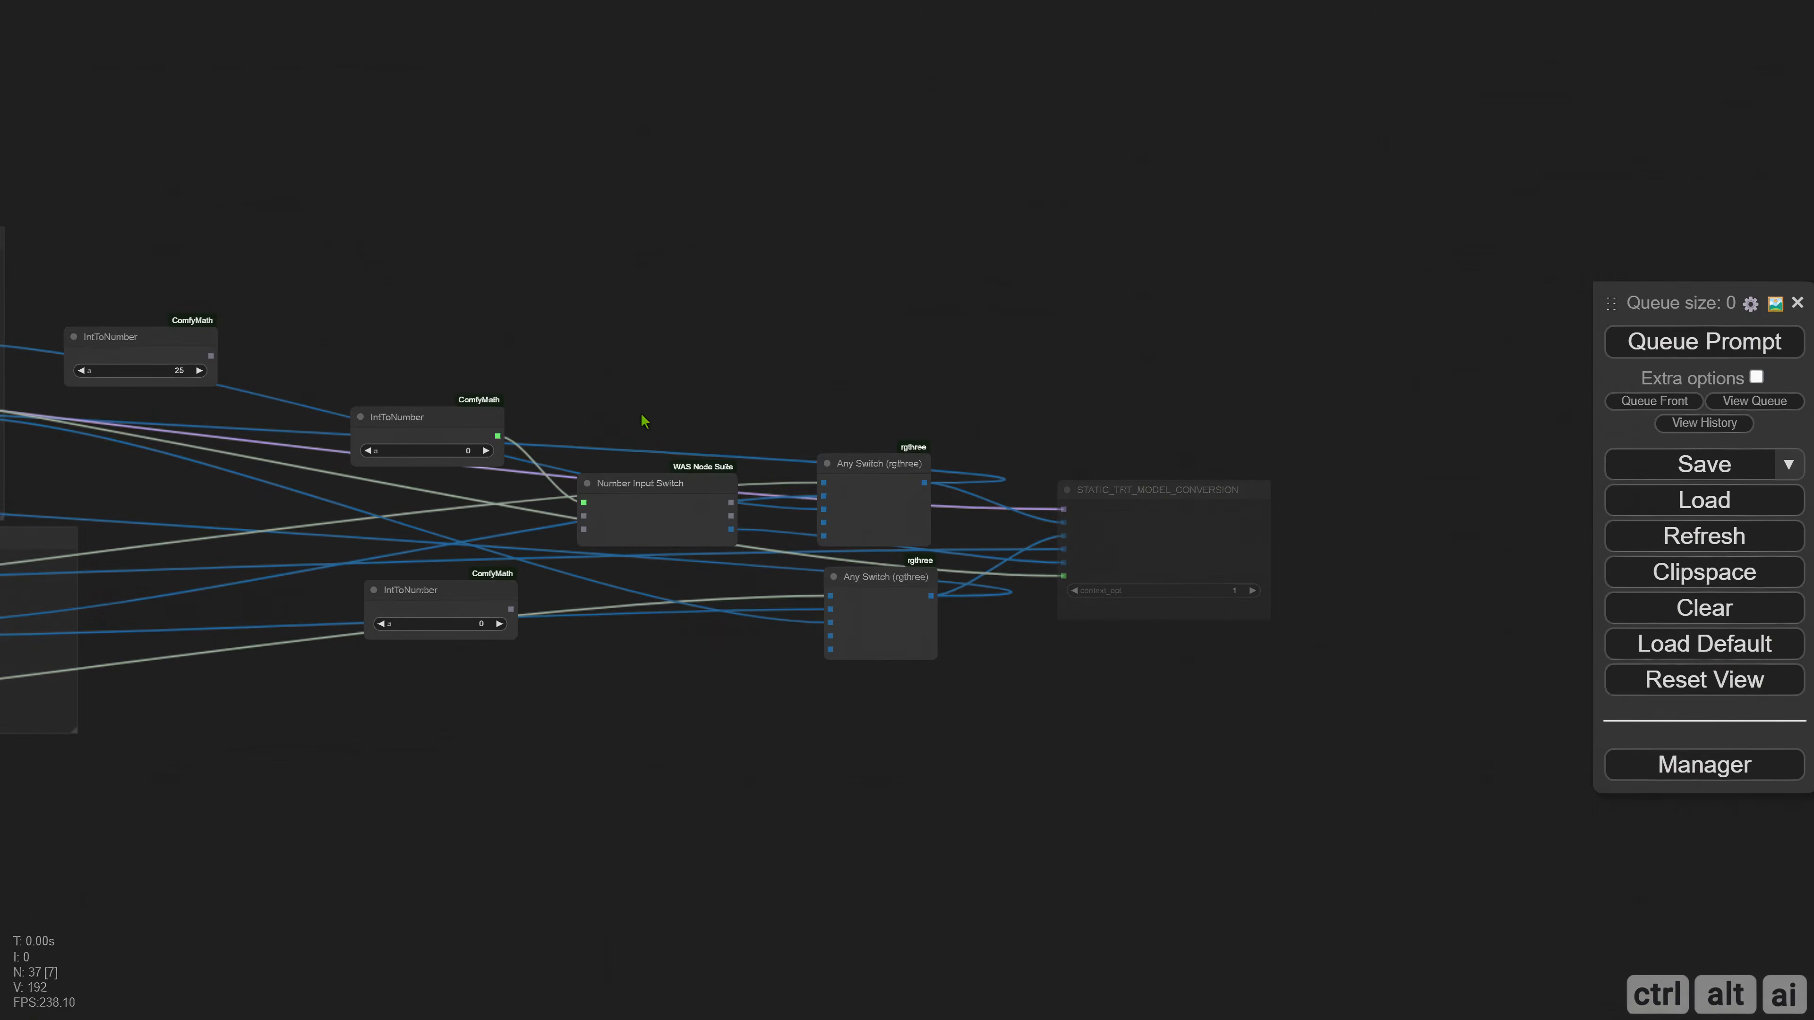
{"action": "left_click_drag", "start_coordinate": [643, 417], "coordinate": [1268, 736]}
{"action": "left_click_drag", "start_coordinate": [675, 505], "coordinate": [925, 524]}
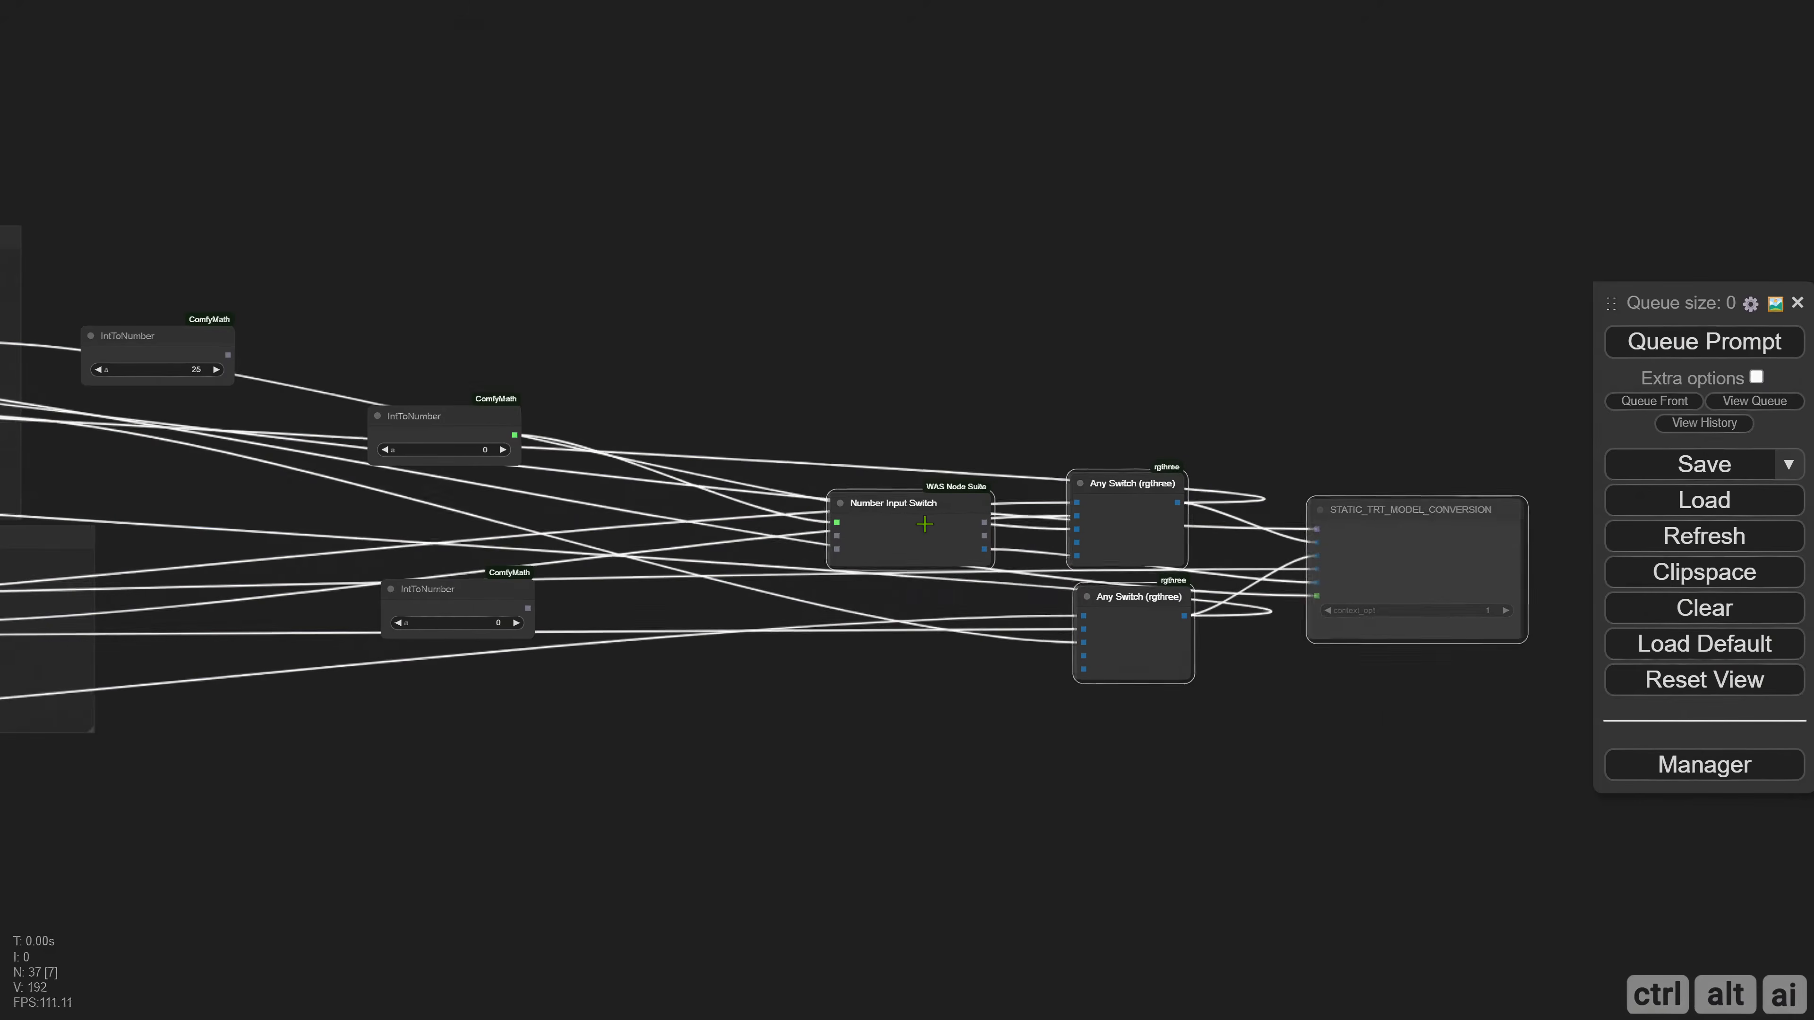
{"action": "left_click_drag", "start_coordinate": [425, 441], "coordinate": [694, 508]}
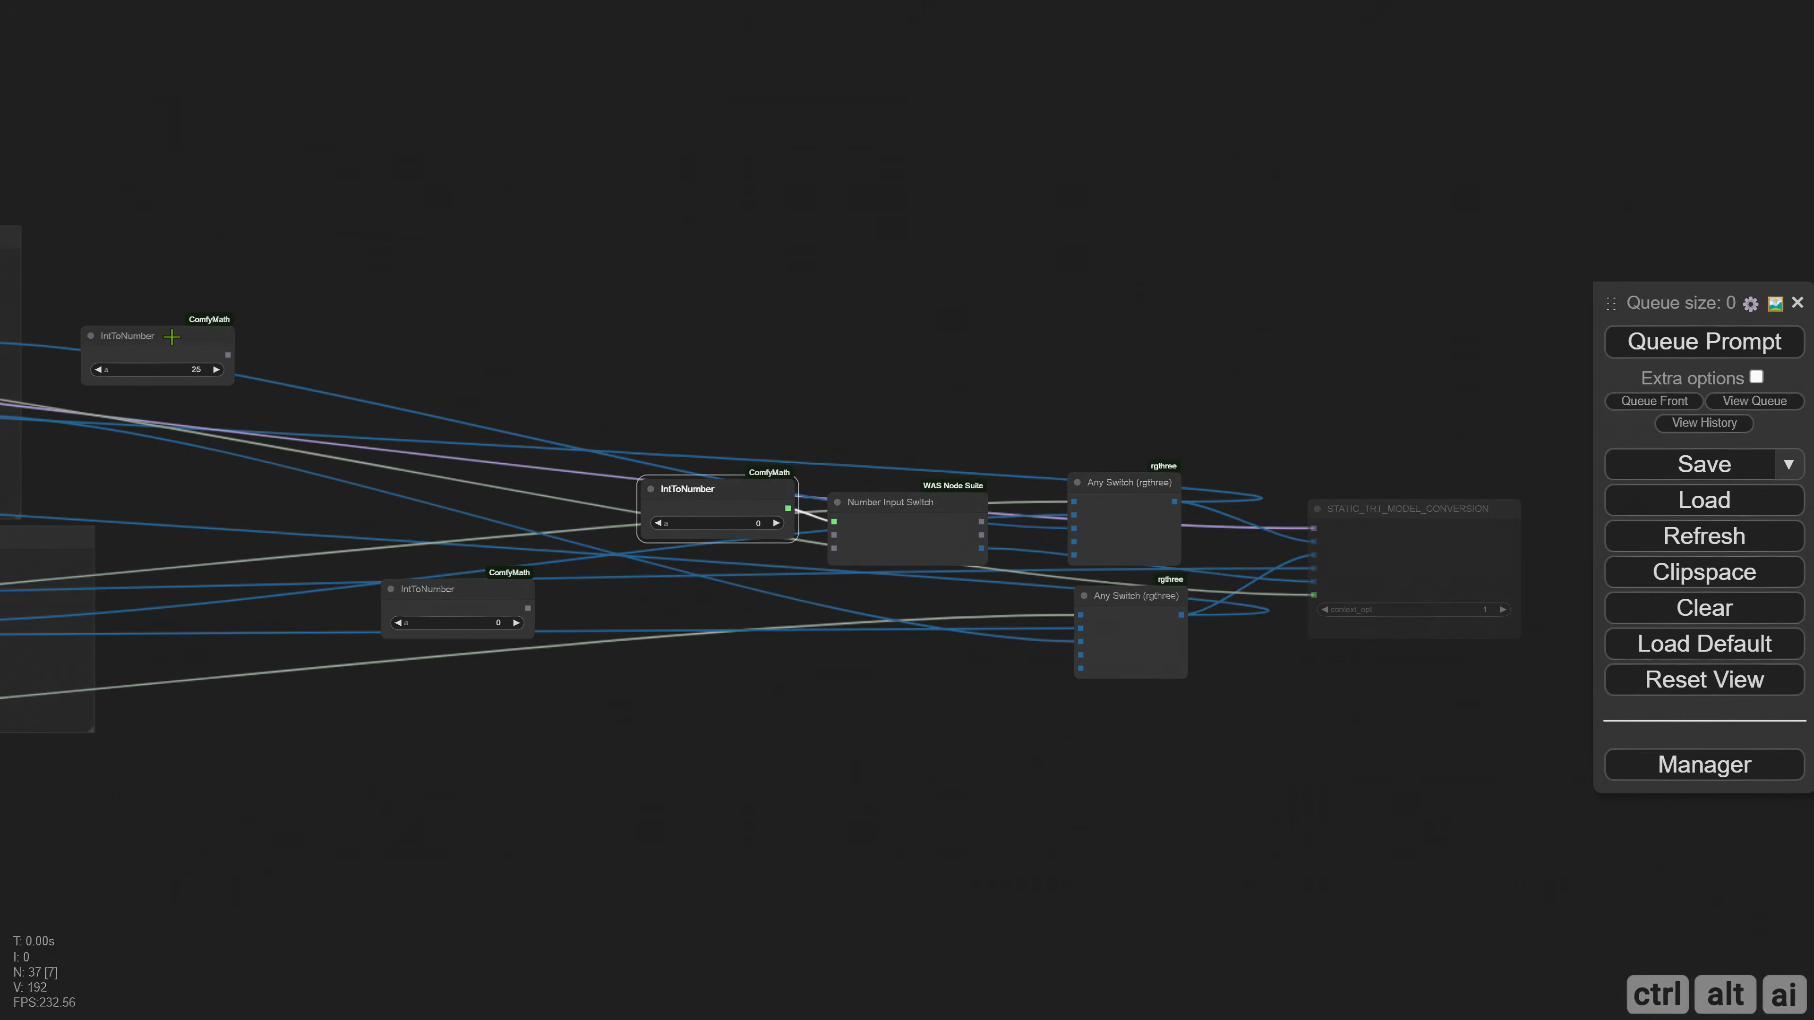
Space out the two unconnected IntToNumber nodes ahead of the number switch and set the lower one's value to 14.
{"action": "left_click_drag", "start_coordinate": [172, 336], "coordinate": [348, 338]}
{"action": "left_click_drag", "start_coordinate": [460, 599], "coordinate": [361, 539]}
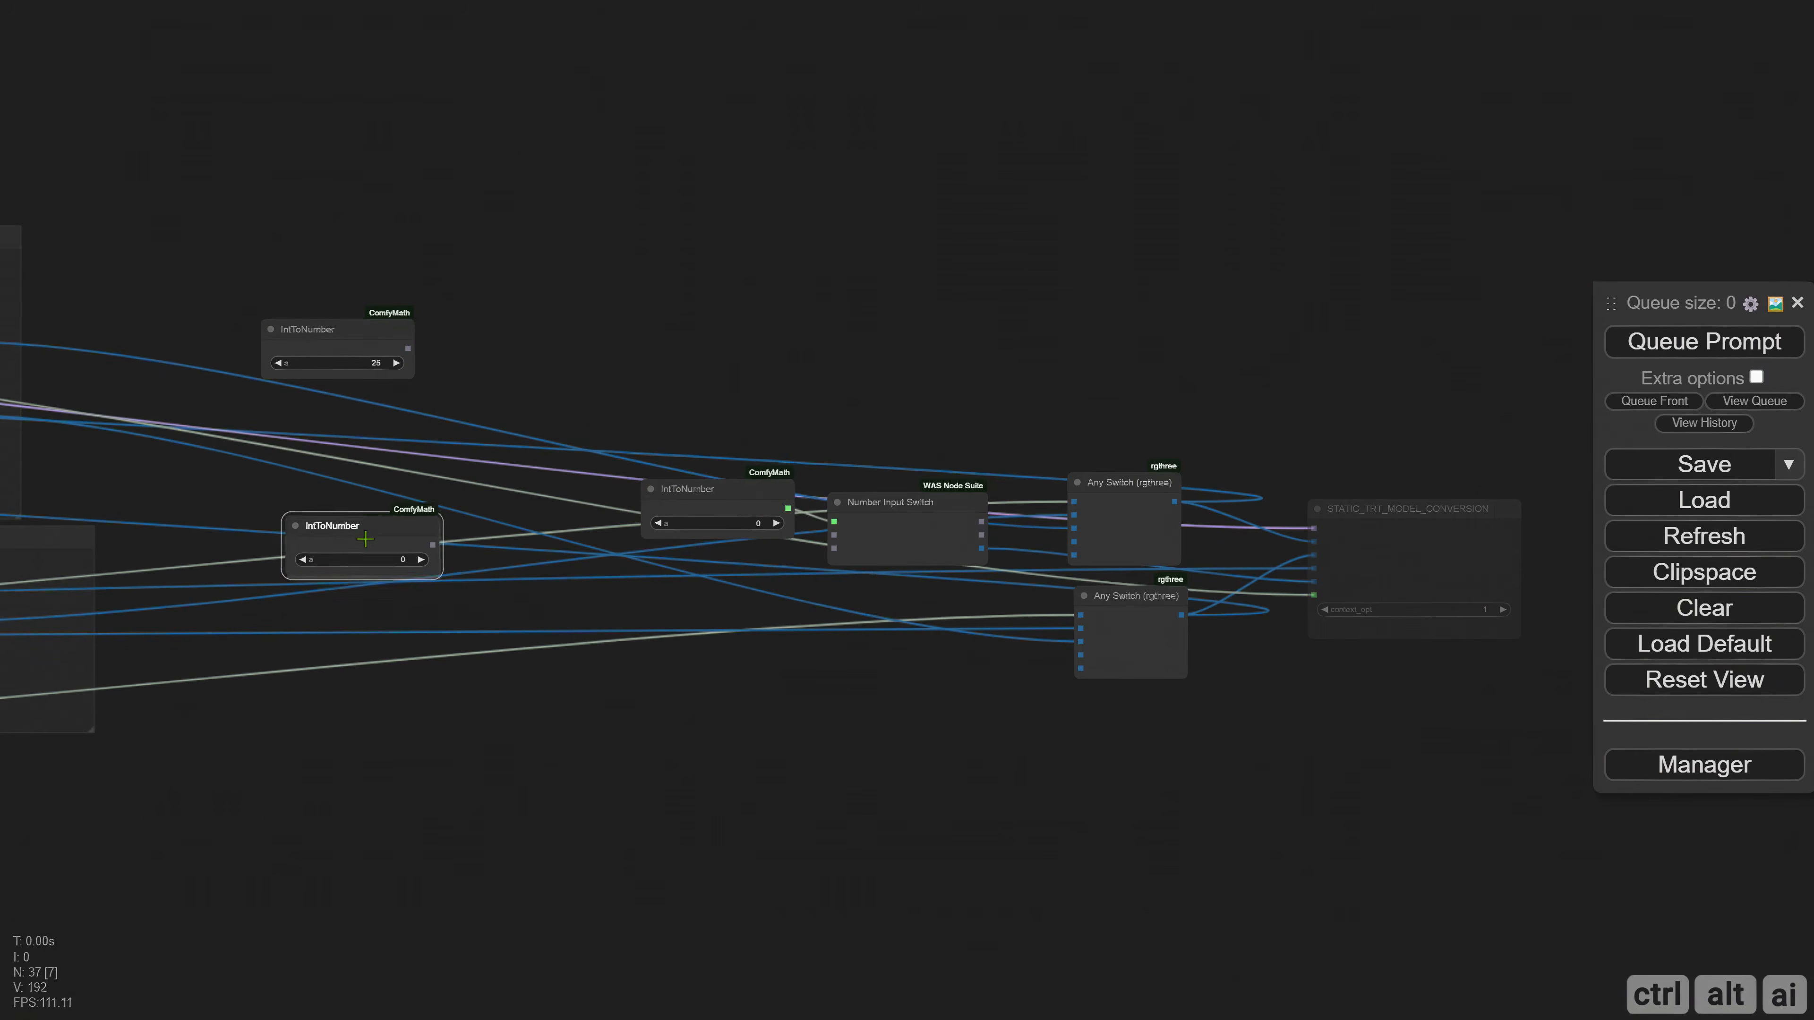
{"action": "scroll", "coordinate": [368, 576], "scroll_direction": "up", "scroll_amount": 5}
{"action": "left_click", "coordinate": [471, 530]}
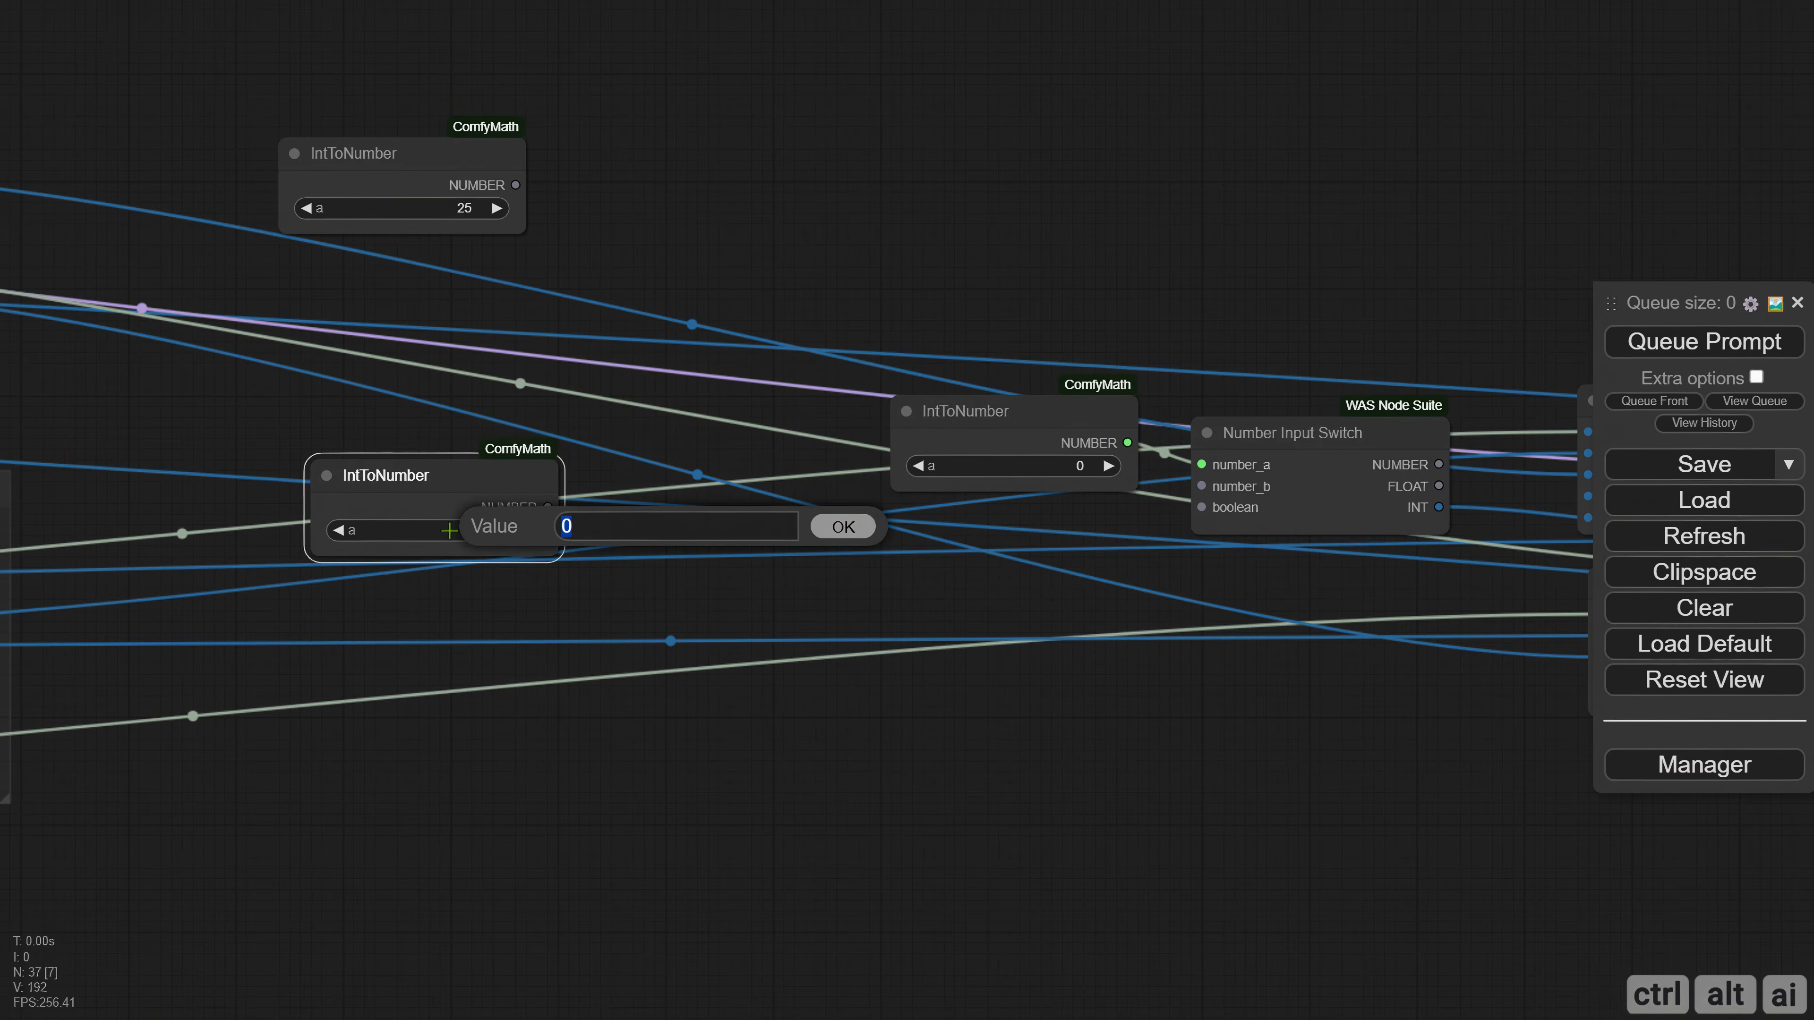
{"action": "type", "text": "14"}
{"action": "key", "text": "Return"}
Create a group around the unconnected IntToNumber node set to 25, and enlarge it to leave room around the node.
{"action": "left_click_drag", "start_coordinate": [130, 250], "coordinate": [458, 461]}
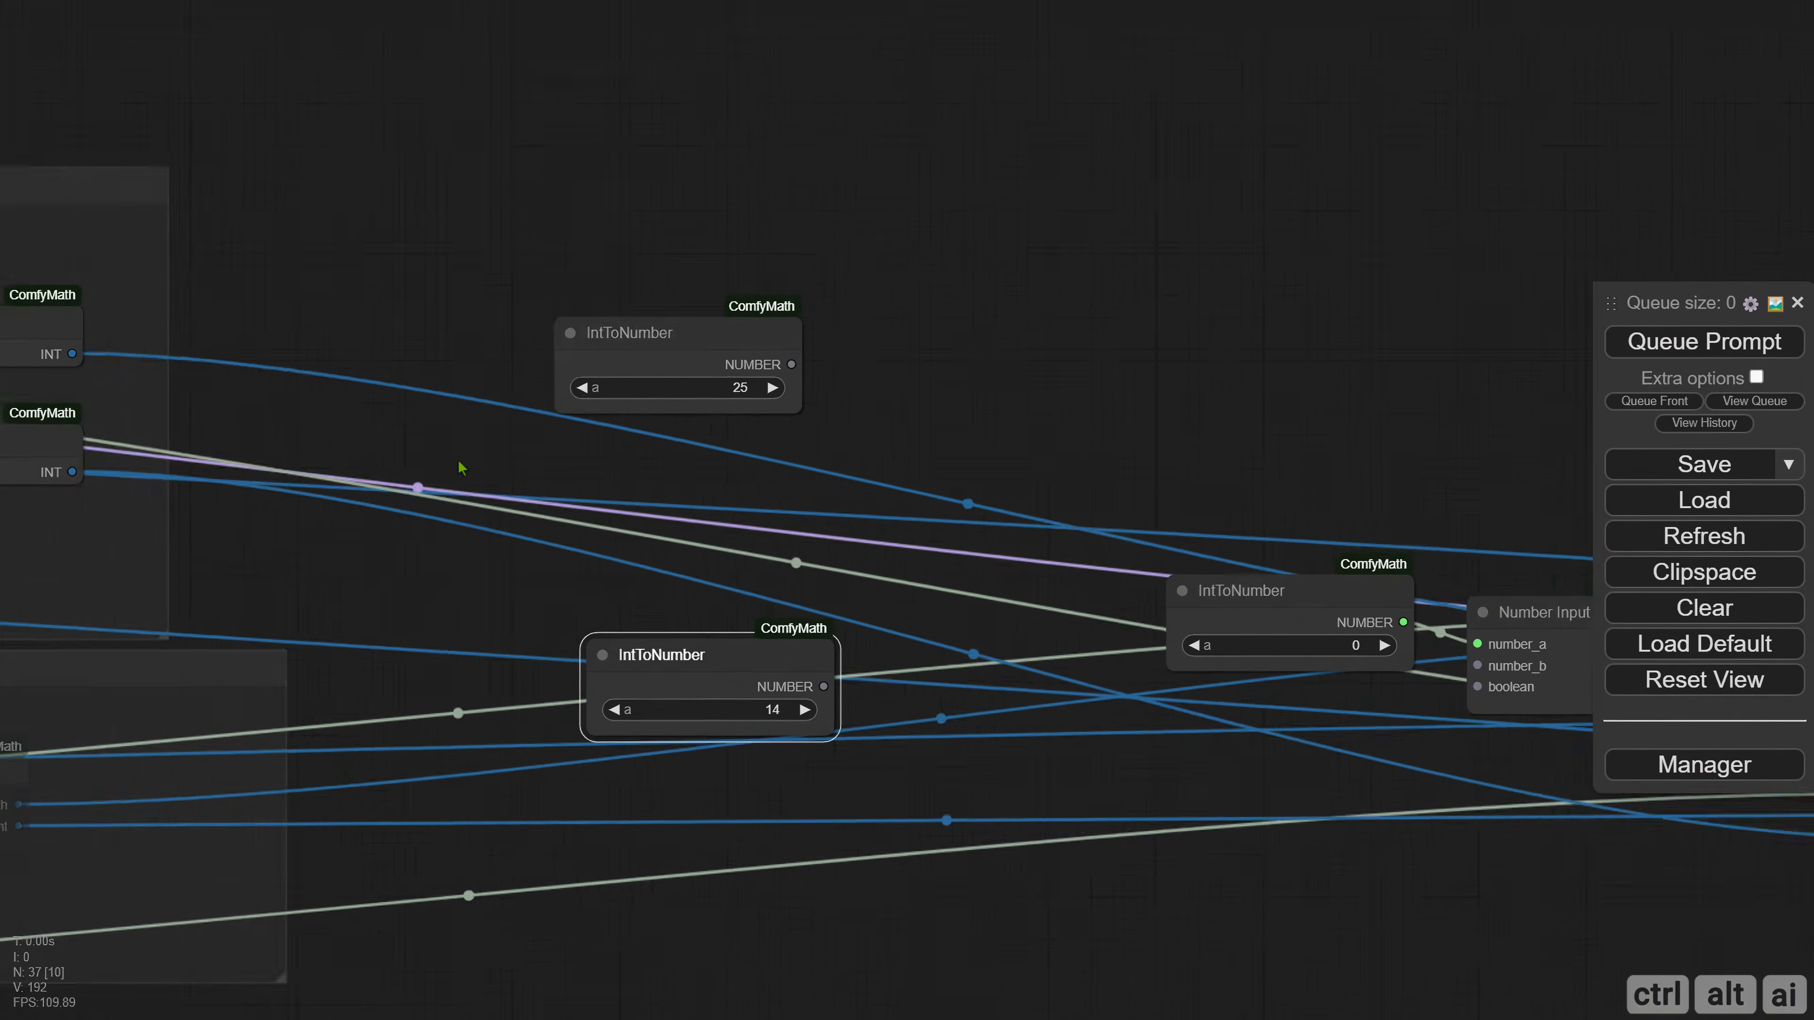
{"action": "scroll", "coordinate": [548, 463], "scroll_direction": "down", "scroll_amount": 2}
{"action": "left_click_drag", "start_coordinate": [646, 402], "coordinate": [348, 256]}
{"action": "key", "text": "ctrl+g"}
{"action": "left_click_drag", "start_coordinate": [501, 376], "coordinate": [594, 518]}
{"action": "left_click_drag", "start_coordinate": [427, 310], "coordinate": [471, 373]}
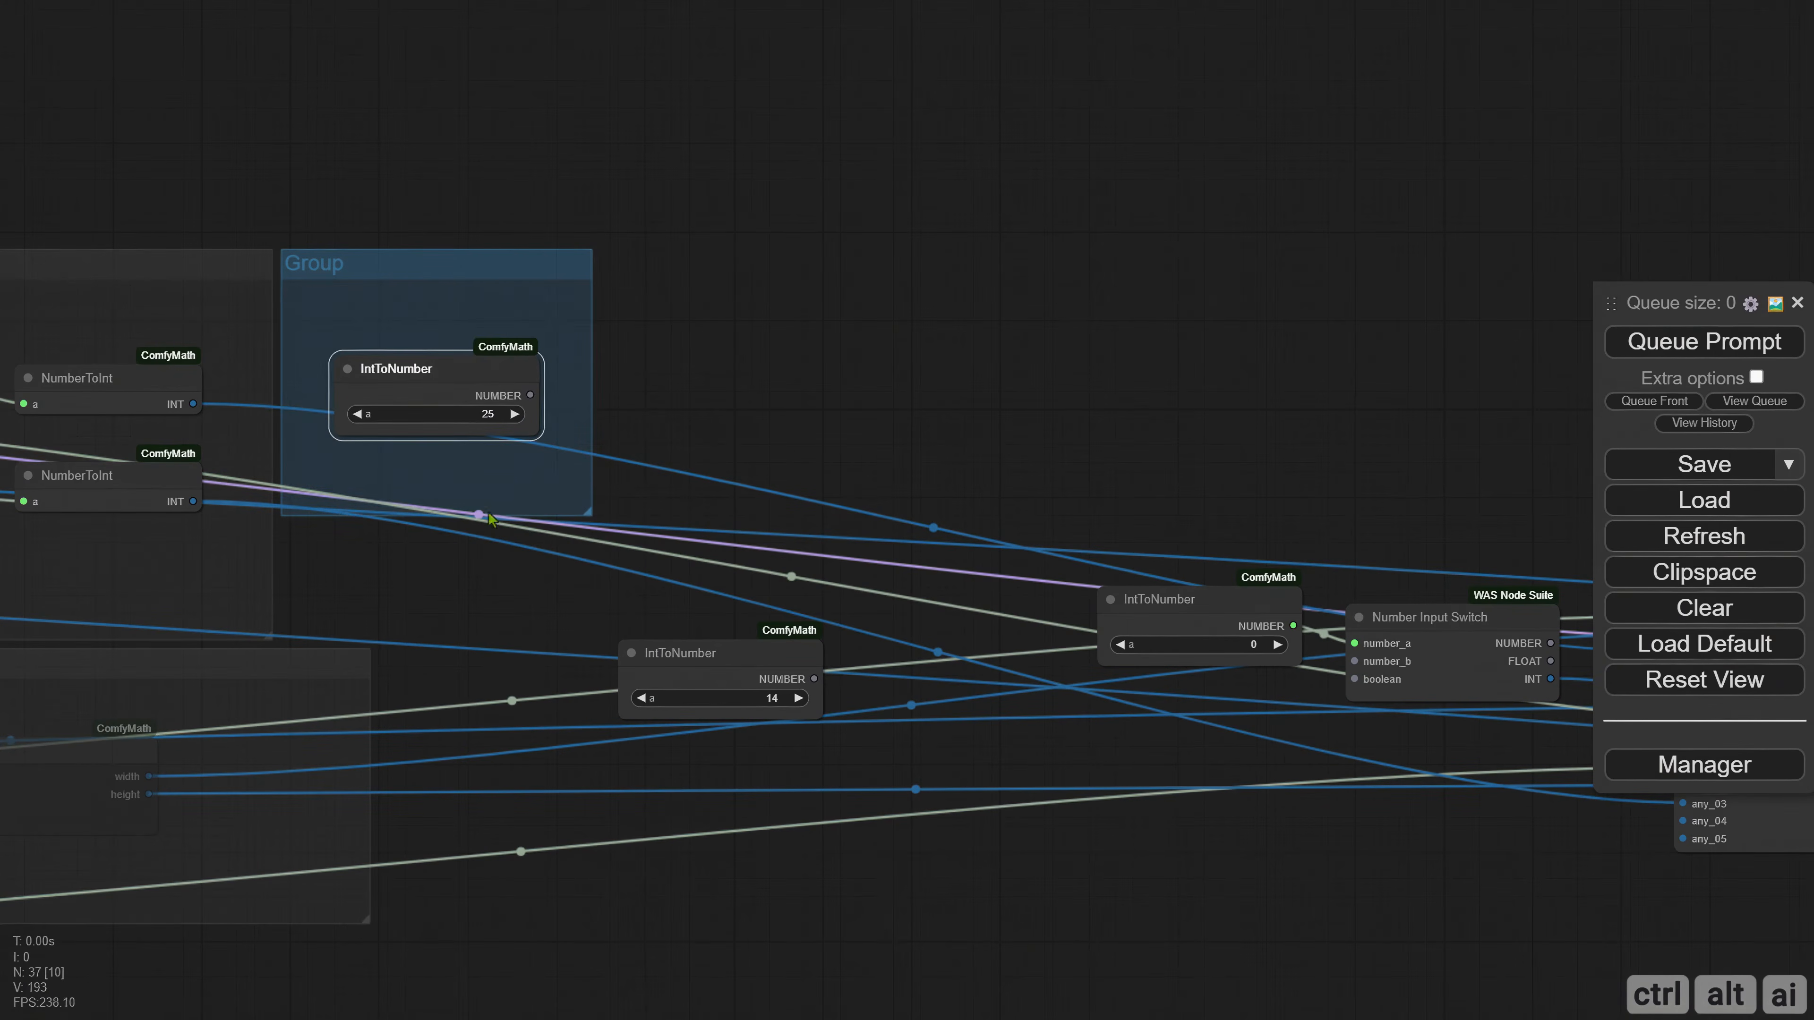
Widen the SVD group to match the SDXL/SD3 Static group and place the new 25-frame group right beside it.
{"action": "left_click_drag", "start_coordinate": [678, 674], "coordinate": [688, 735]}
{"action": "left_click_drag", "start_coordinate": [528, 471], "coordinate": [928, 525]}
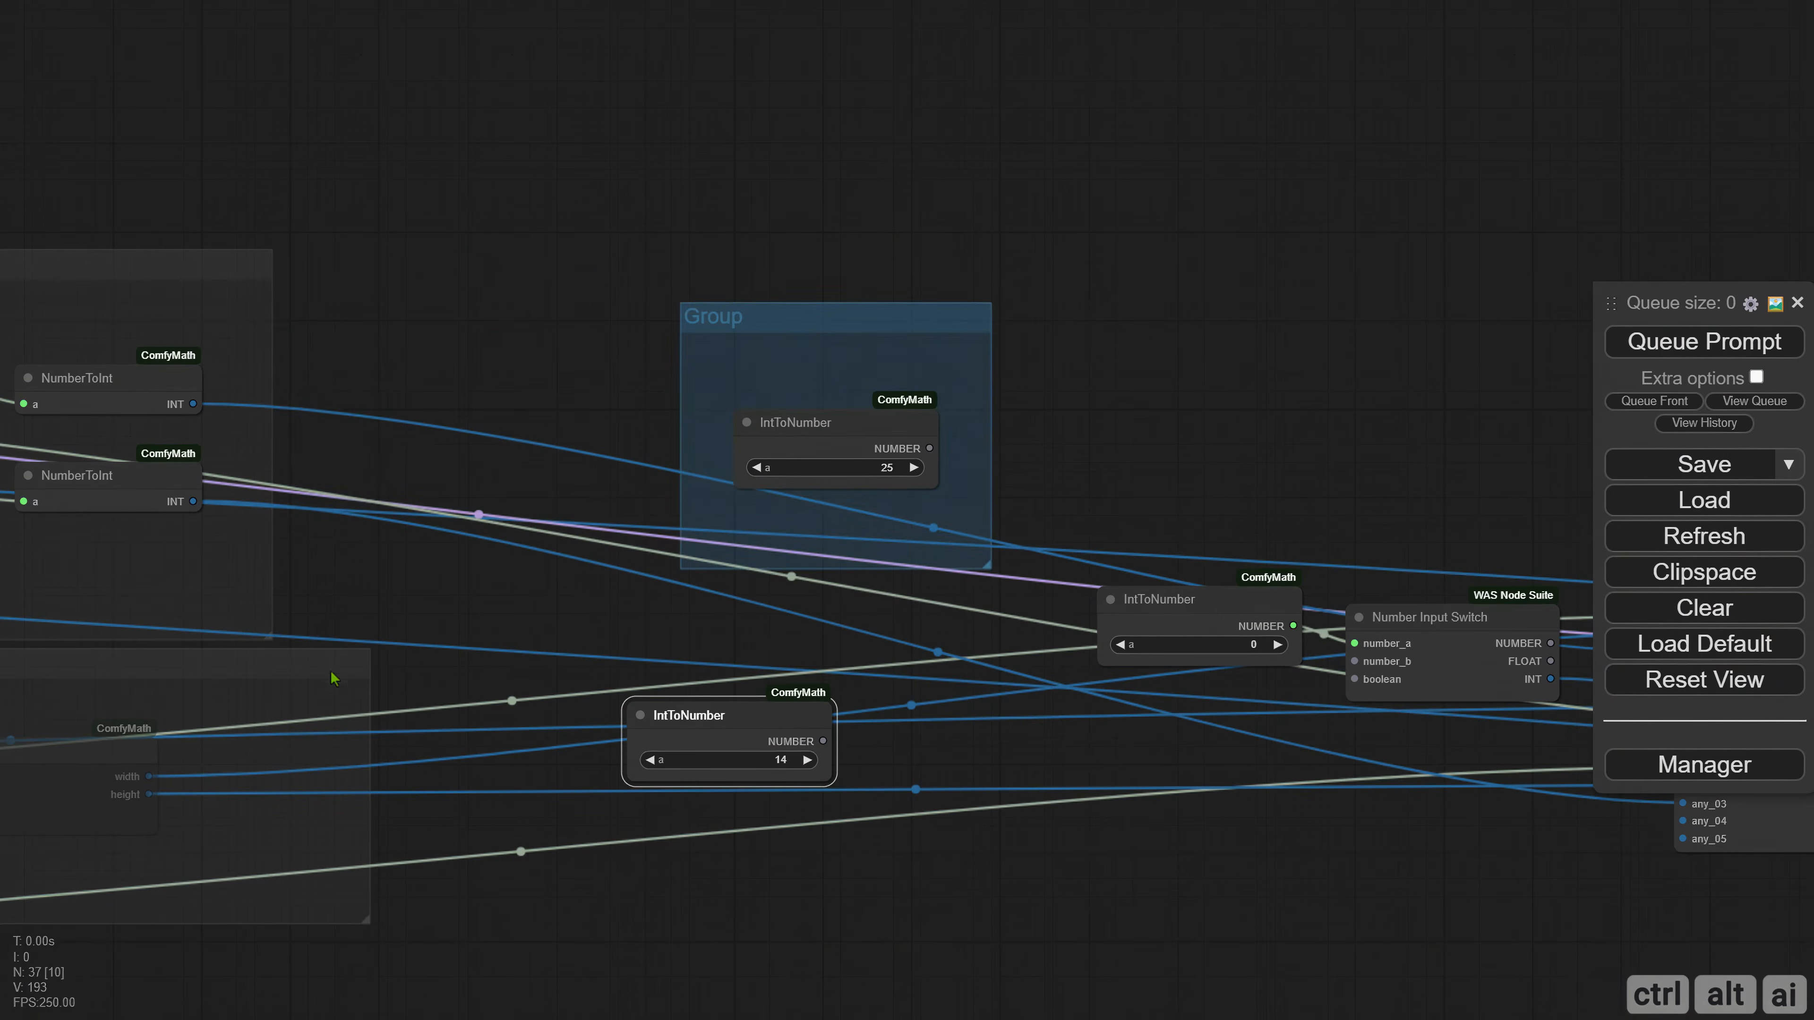
{"action": "left_click_drag", "start_coordinate": [270, 636], "coordinate": [368, 637]}
{"action": "left_click_drag", "start_coordinate": [428, 571], "coordinate": [648, 546]}
{"action": "left_click_drag", "start_coordinate": [947, 298], "coordinate": [646, 369]}
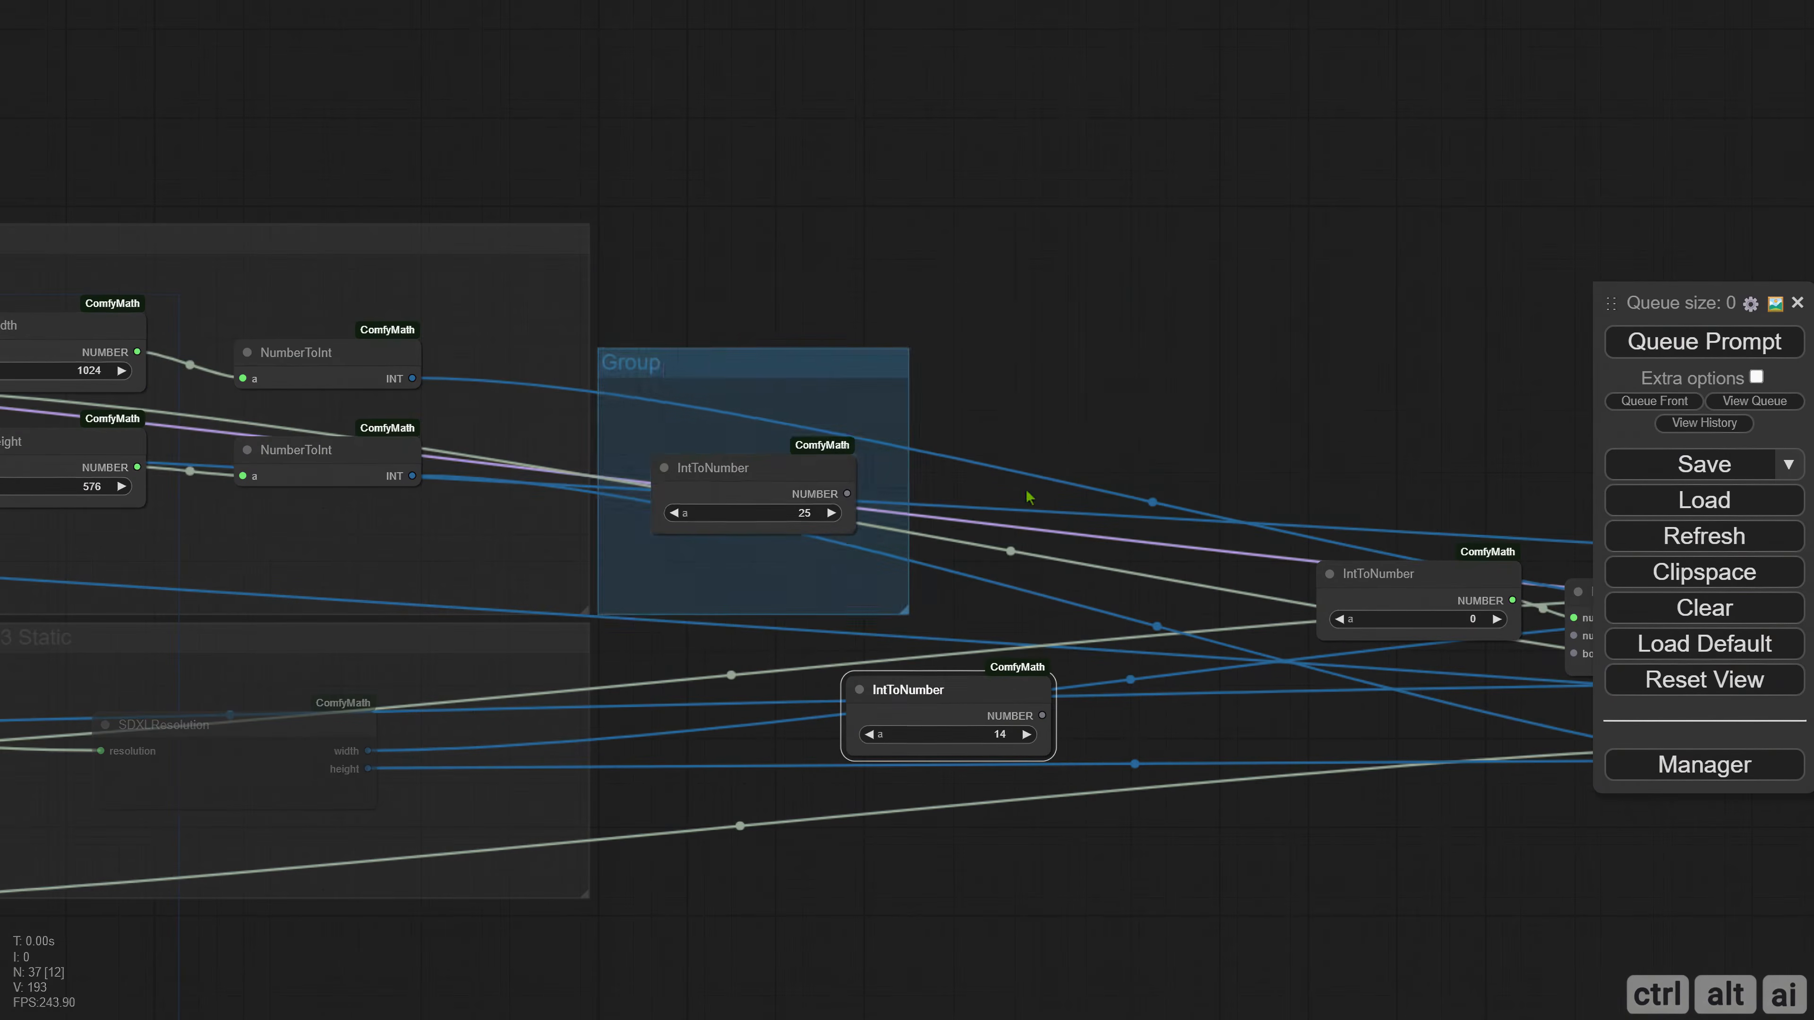
Create a matching group for the IntToNumber node set to 14, directly below the 25-frame group, and center the node inside.
{"action": "left_click_drag", "start_coordinate": [1028, 493], "coordinate": [824, 432]}
{"action": "left_click_drag", "start_coordinate": [711, 630], "coordinate": [487, 595]}
{"action": "right_click", "coordinate": [464, 629]}
{"action": "left_click", "coordinate": [539, 687]}
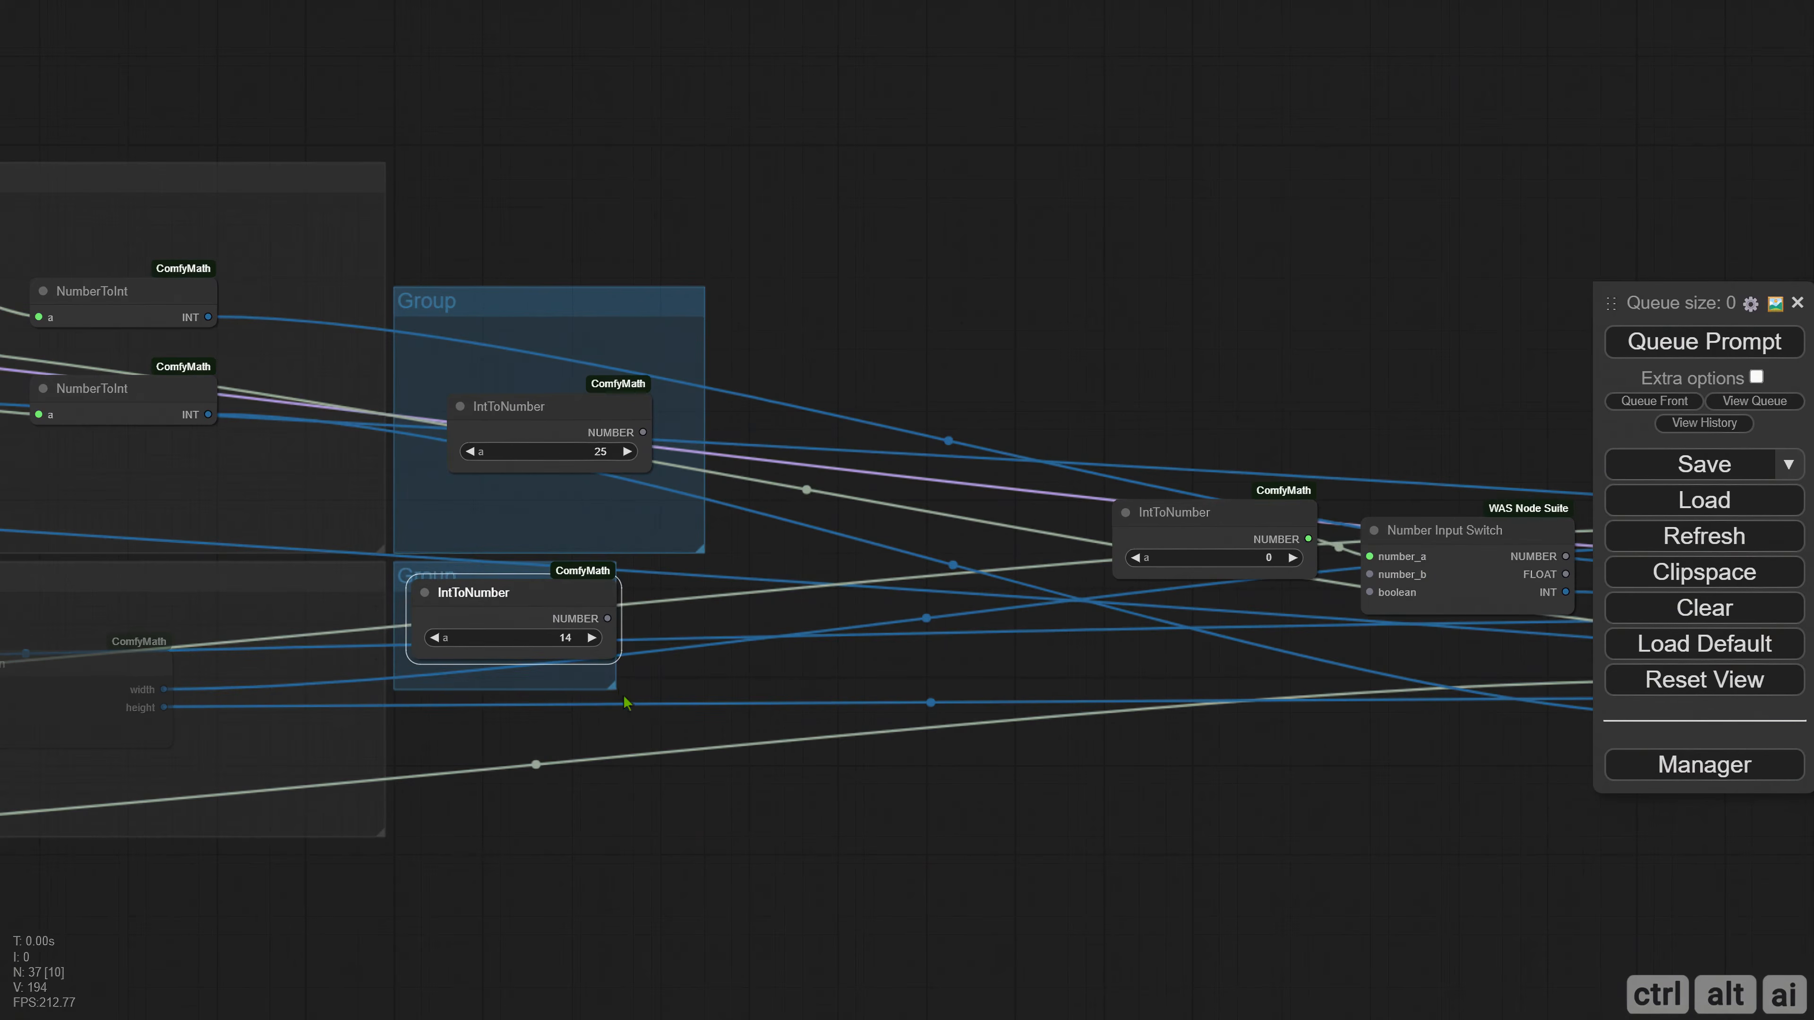
{"action": "left_click_drag", "start_coordinate": [613, 687], "coordinate": [694, 835]}
{"action": "left_click_drag", "start_coordinate": [560, 608], "coordinate": [608, 684]}
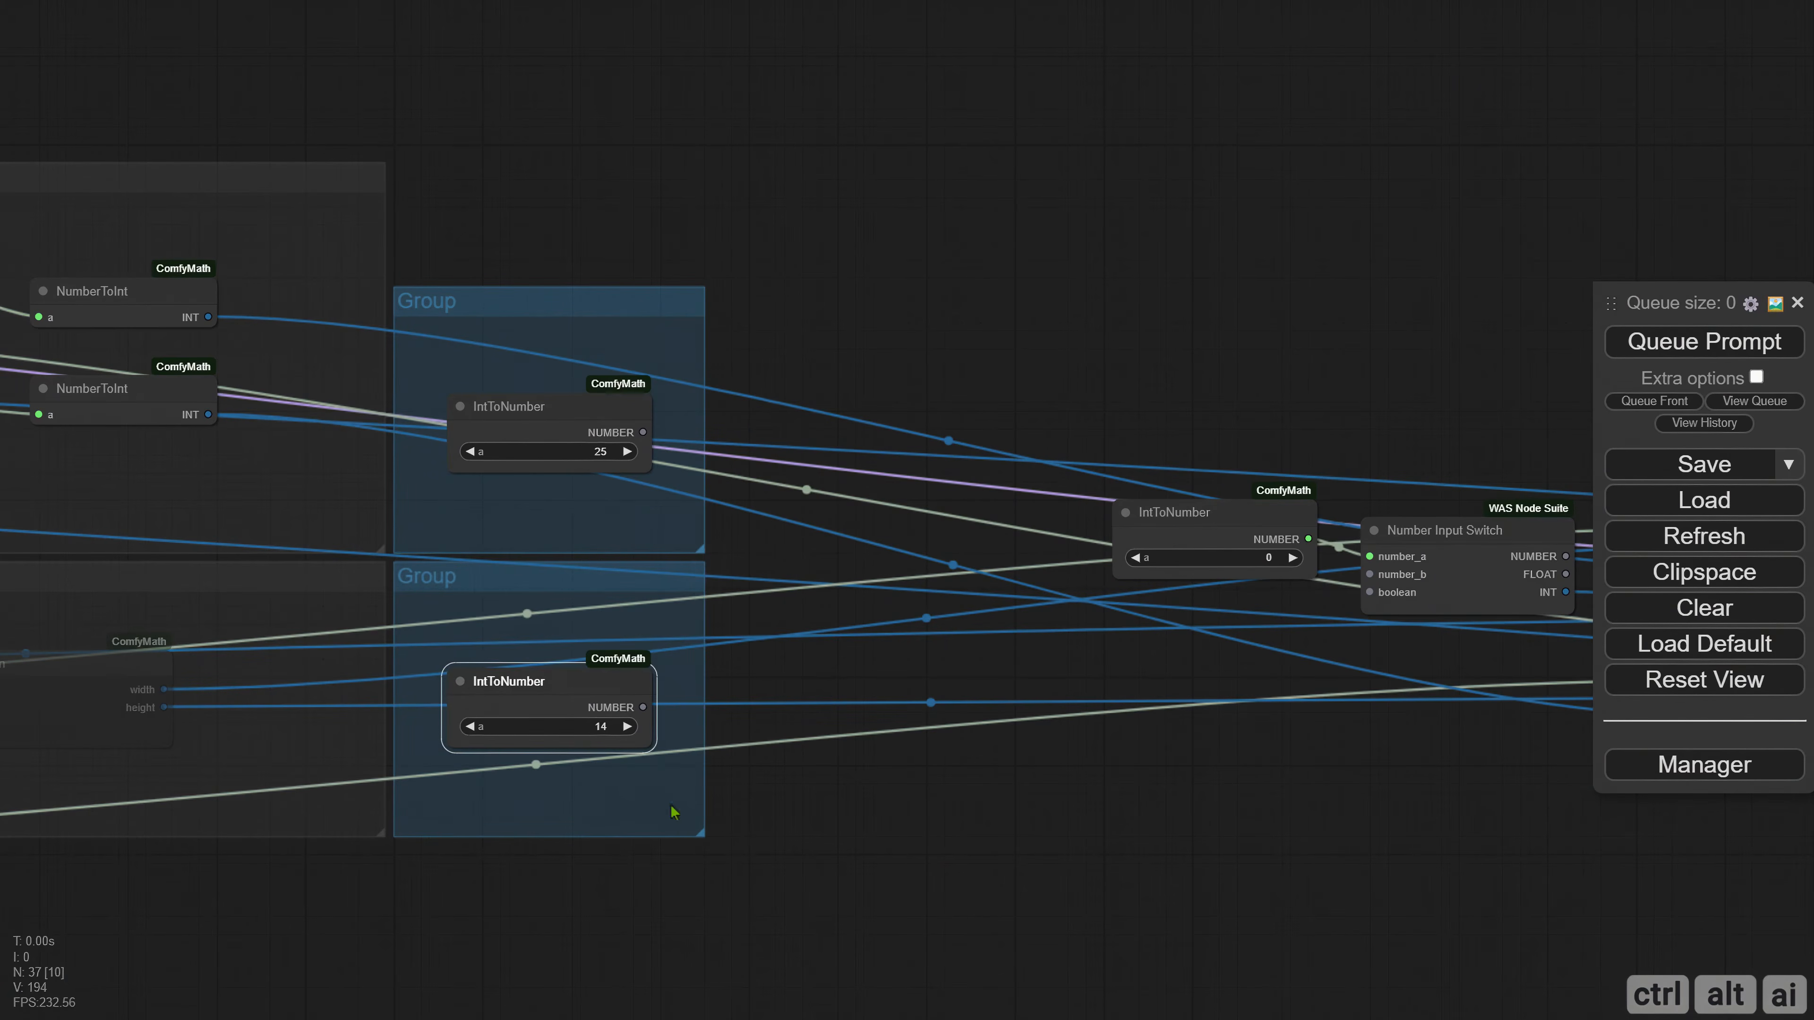
Color both new IntToNumber groups black.
{"action": "right_click", "coordinate": [437, 498]}
{"action": "left_click", "coordinate": [465, 970]}
{"action": "left_click", "coordinate": [735, 949]}
{"action": "left_click", "coordinate": [850, 1001]}
{"action": "right_click", "coordinate": [431, 666]}
{"action": "left_click", "coordinate": [472, 998]}
{"action": "left_click", "coordinate": [718, 947]}
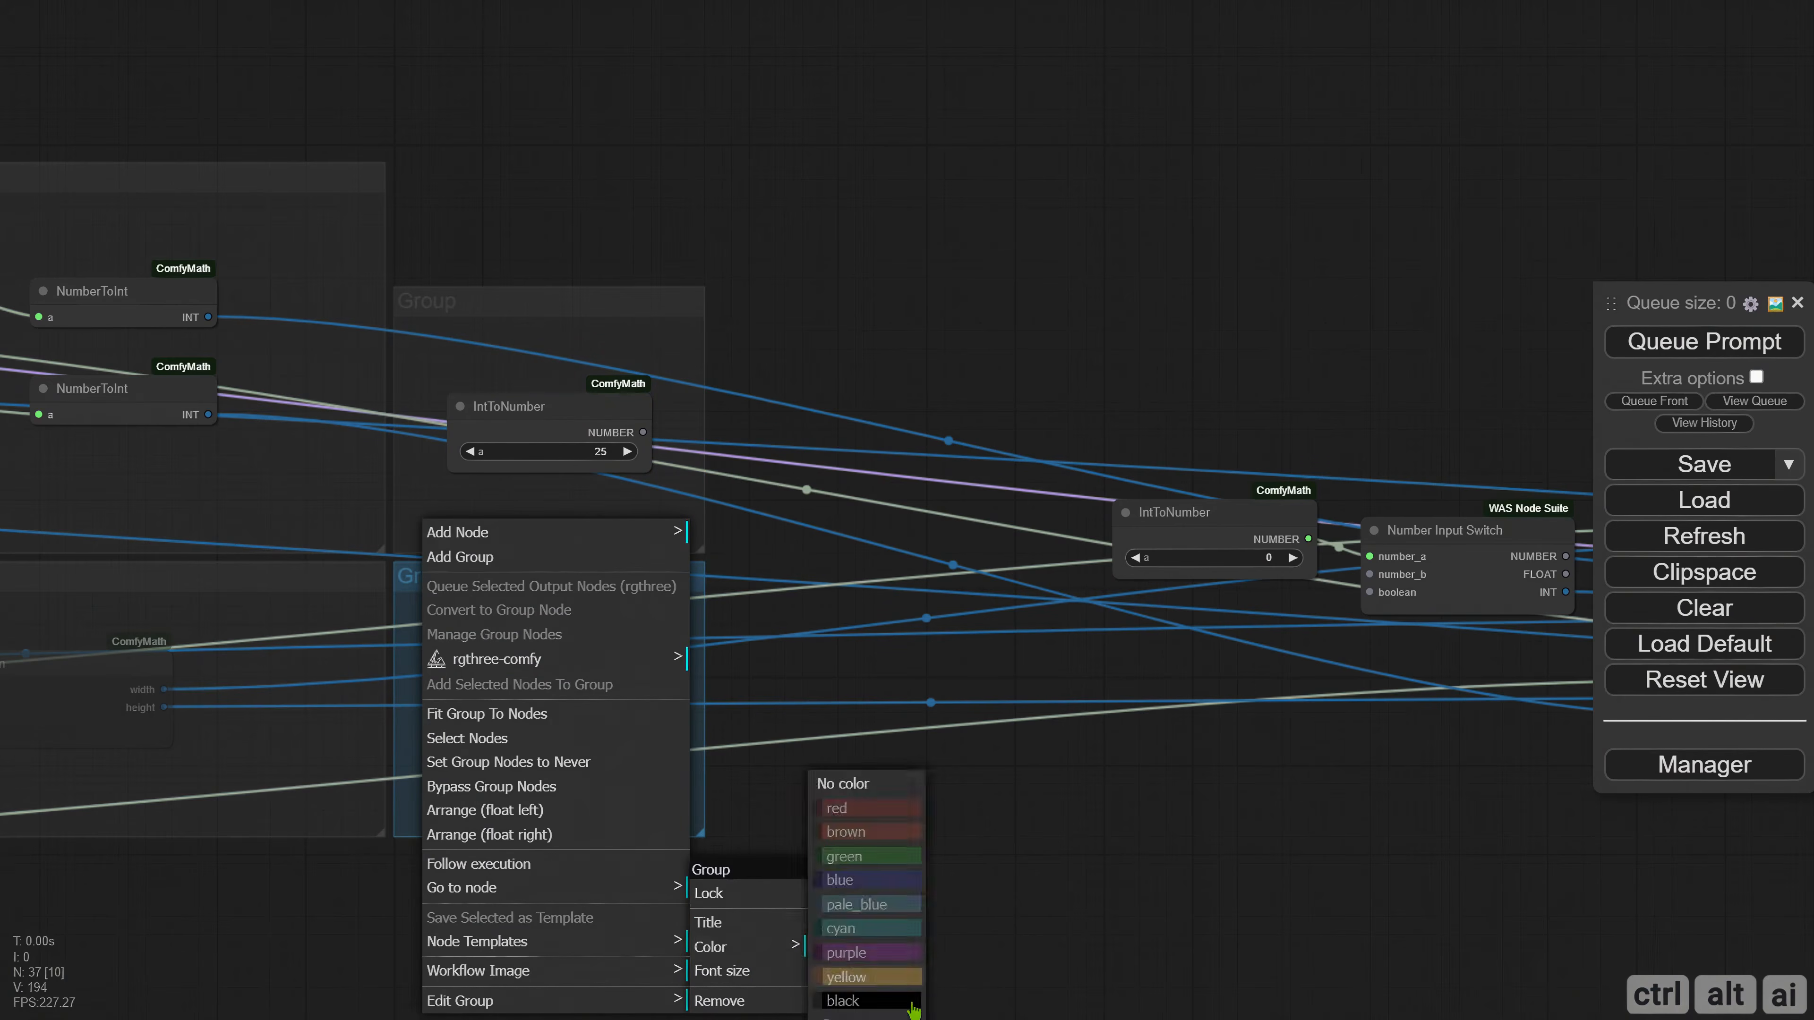
{"action": "left_click", "coordinate": [846, 1001]}
Title the upper IntToNumber group "0/25 Frames" and the lower one "0/14 Frames".
{"action": "right_click", "coordinate": [422, 576]}
{"action": "left_click", "coordinate": [472, 976]}
{"action": "left_click", "coordinate": [718, 914]}
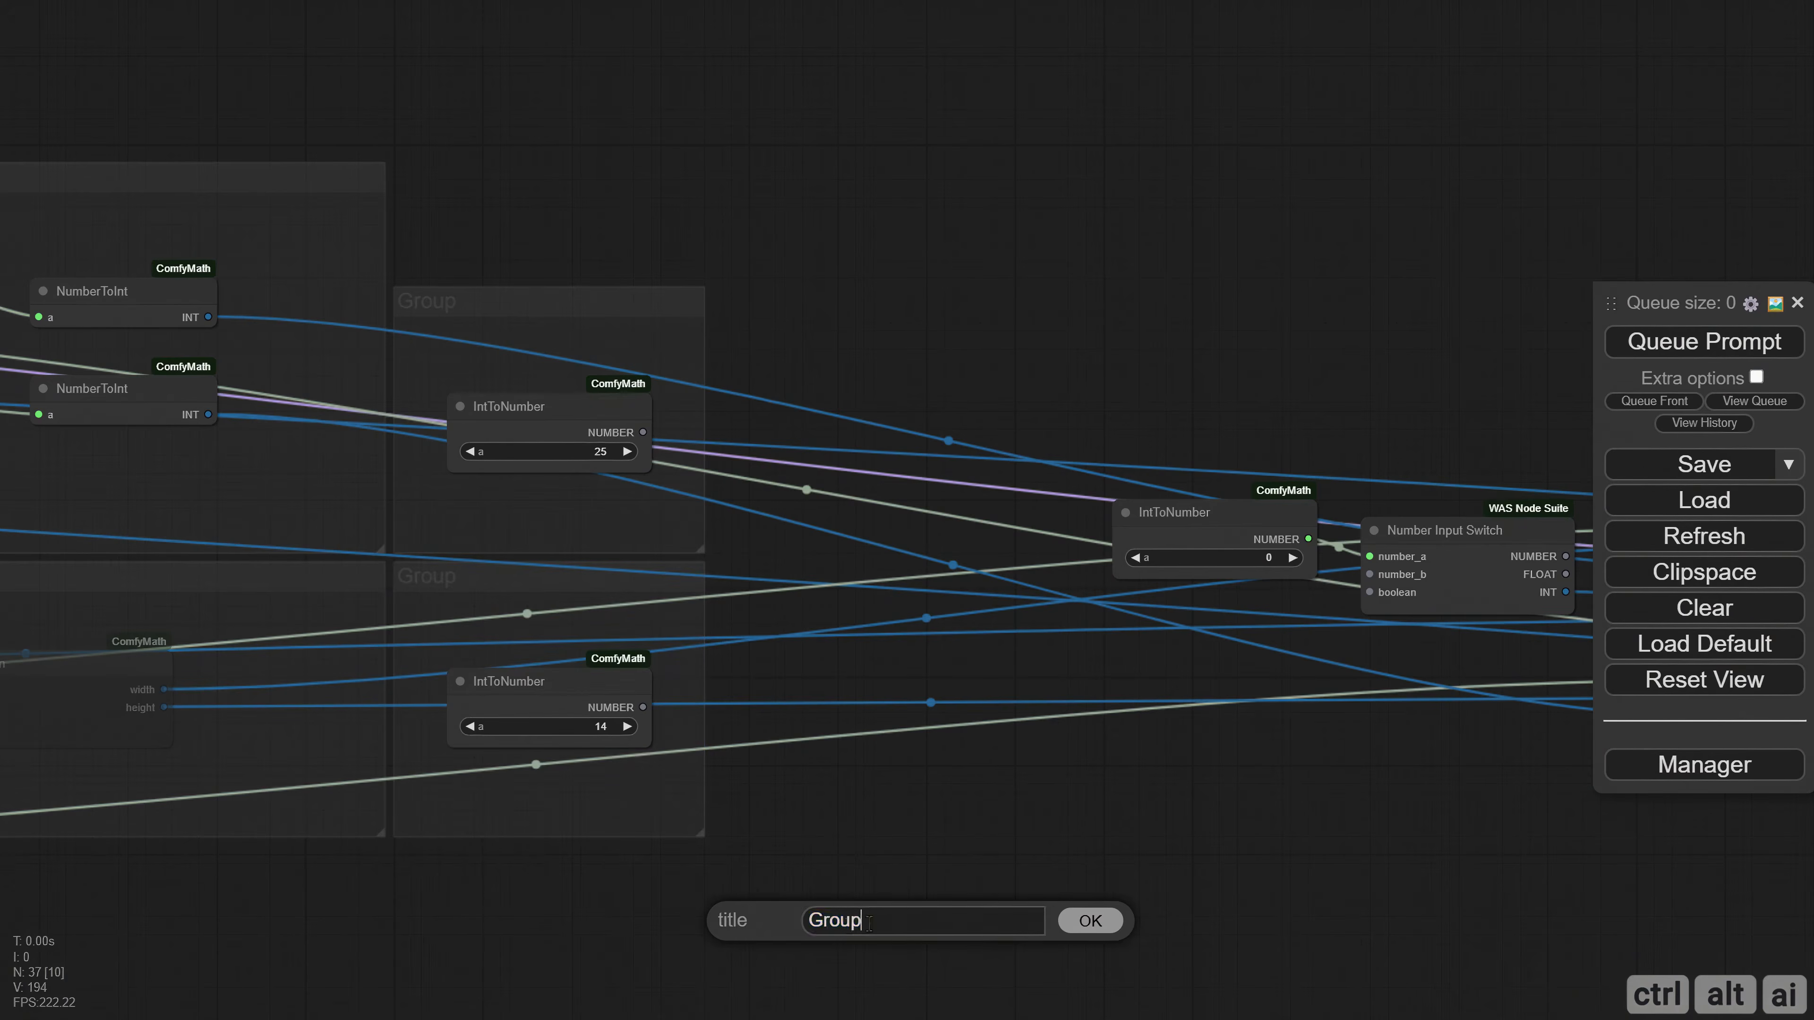
{"action": "type", "text": "0/25 Frames"}
{"action": "key", "text": "Return"}
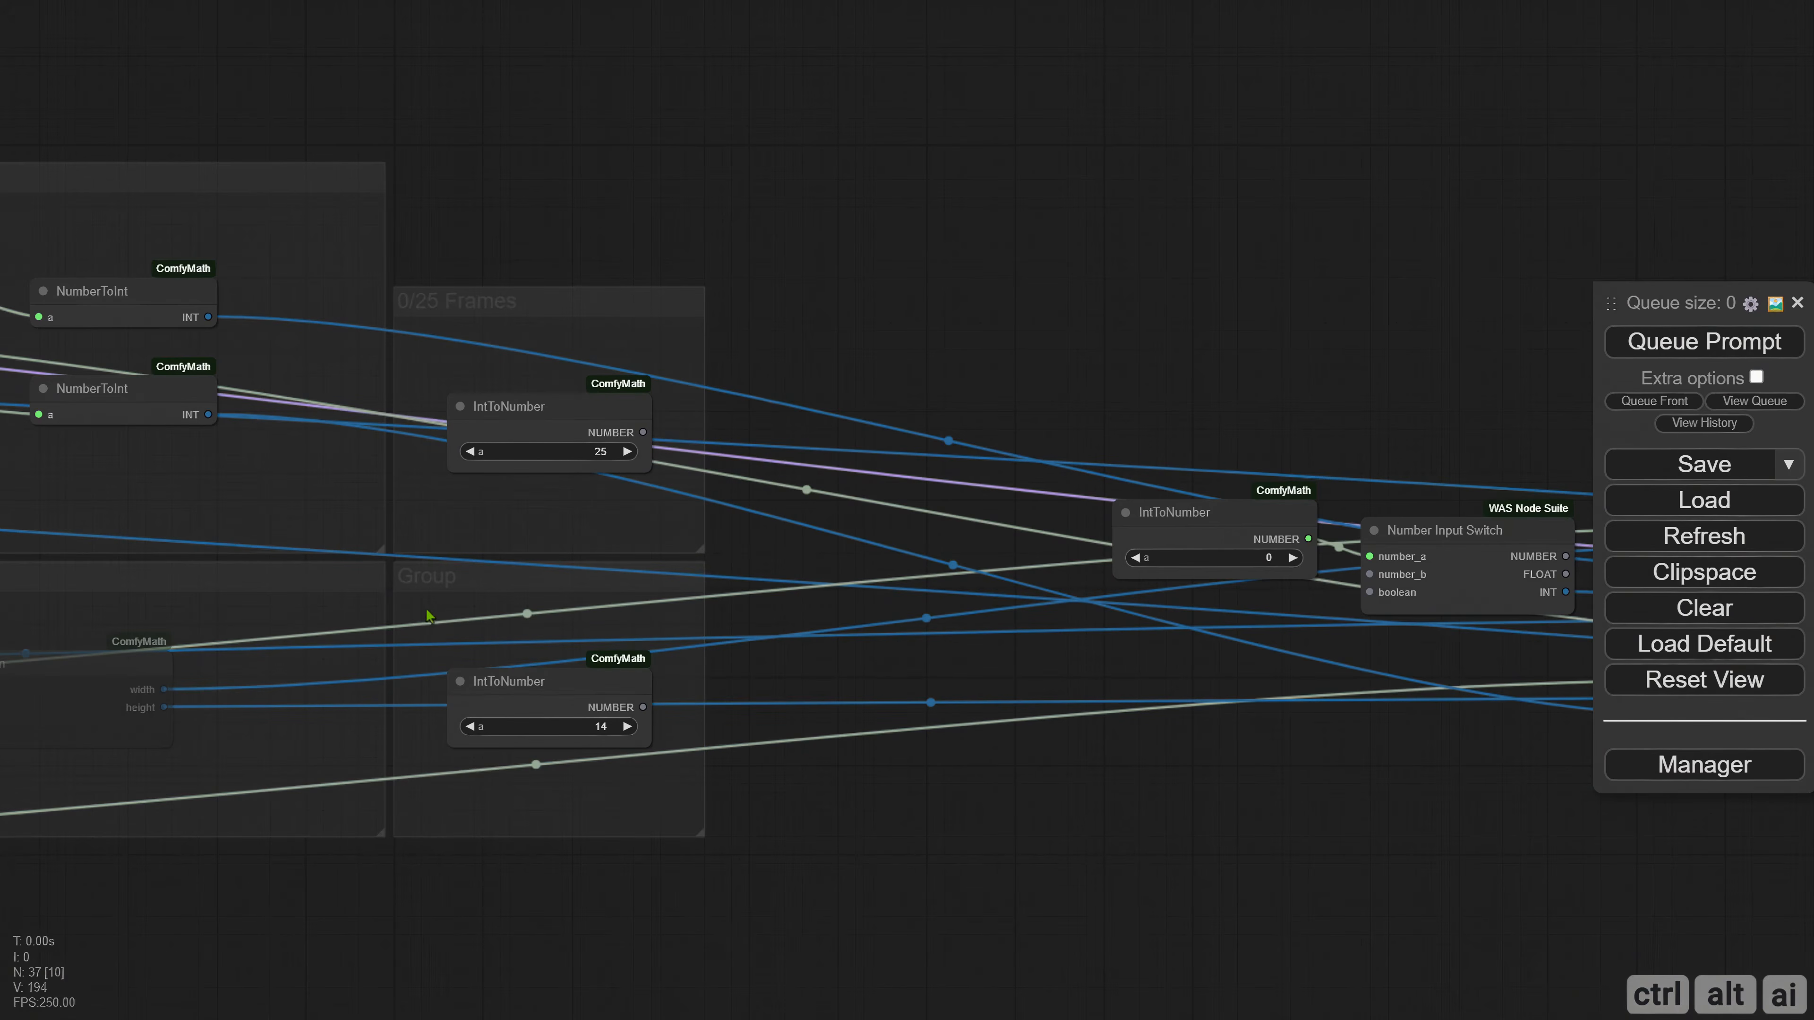
{"action": "right_click", "coordinate": [427, 611]}
{"action": "left_click", "coordinate": [472, 994]}
{"action": "left_click", "coordinate": [722, 920]}
{"action": "type", "text": "0/14"}
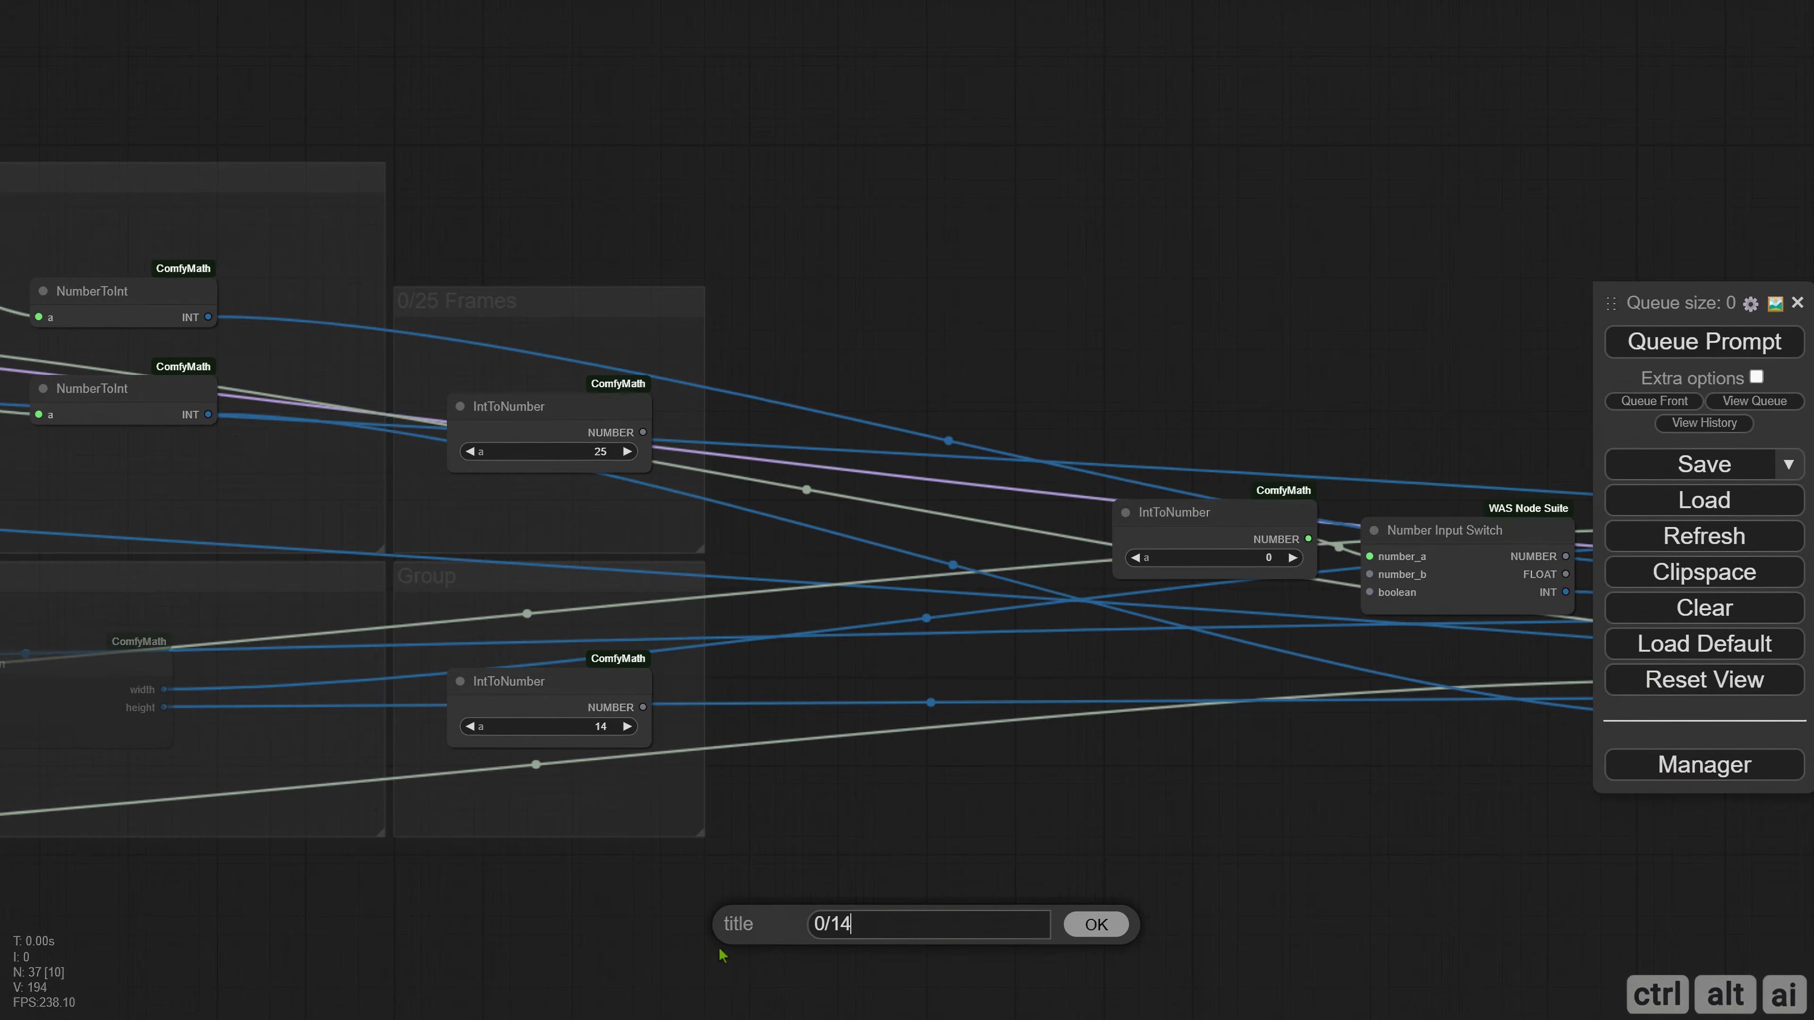
{"action": "type", "text": " Frames"}
{"action": "key", "text": "Return"}
Move the two Any Switch nodes and the conversion node farther away from the Number Input Switch.
{"action": "left_click_drag", "start_coordinate": [1429, 465], "coordinate": [685, 377]}
{"action": "left_click_drag", "start_coordinate": [943, 377], "coordinate": [848, 476]}
{"action": "left_click_drag", "start_coordinate": [847, 470], "coordinate": [1214, 704]}
{"action": "left_click_drag", "start_coordinate": [1214, 718], "coordinate": [1481, 718]}
{"action": "left_click_drag", "start_coordinate": [914, 715], "coordinate": [1042, 654]}
{"action": "left_click_drag", "start_coordinate": [750, 494], "coordinate": [750, 475]}
Add a Display Int (rgthree) node fed by the INT output of Number Input Switch and place it below the switch.
{"action": "left_click_drag", "start_coordinate": [855, 537], "coordinate": [774, 643]}
{"action": "left_click", "coordinate": [798, 692]}
{"action": "type", "text": "dis"}
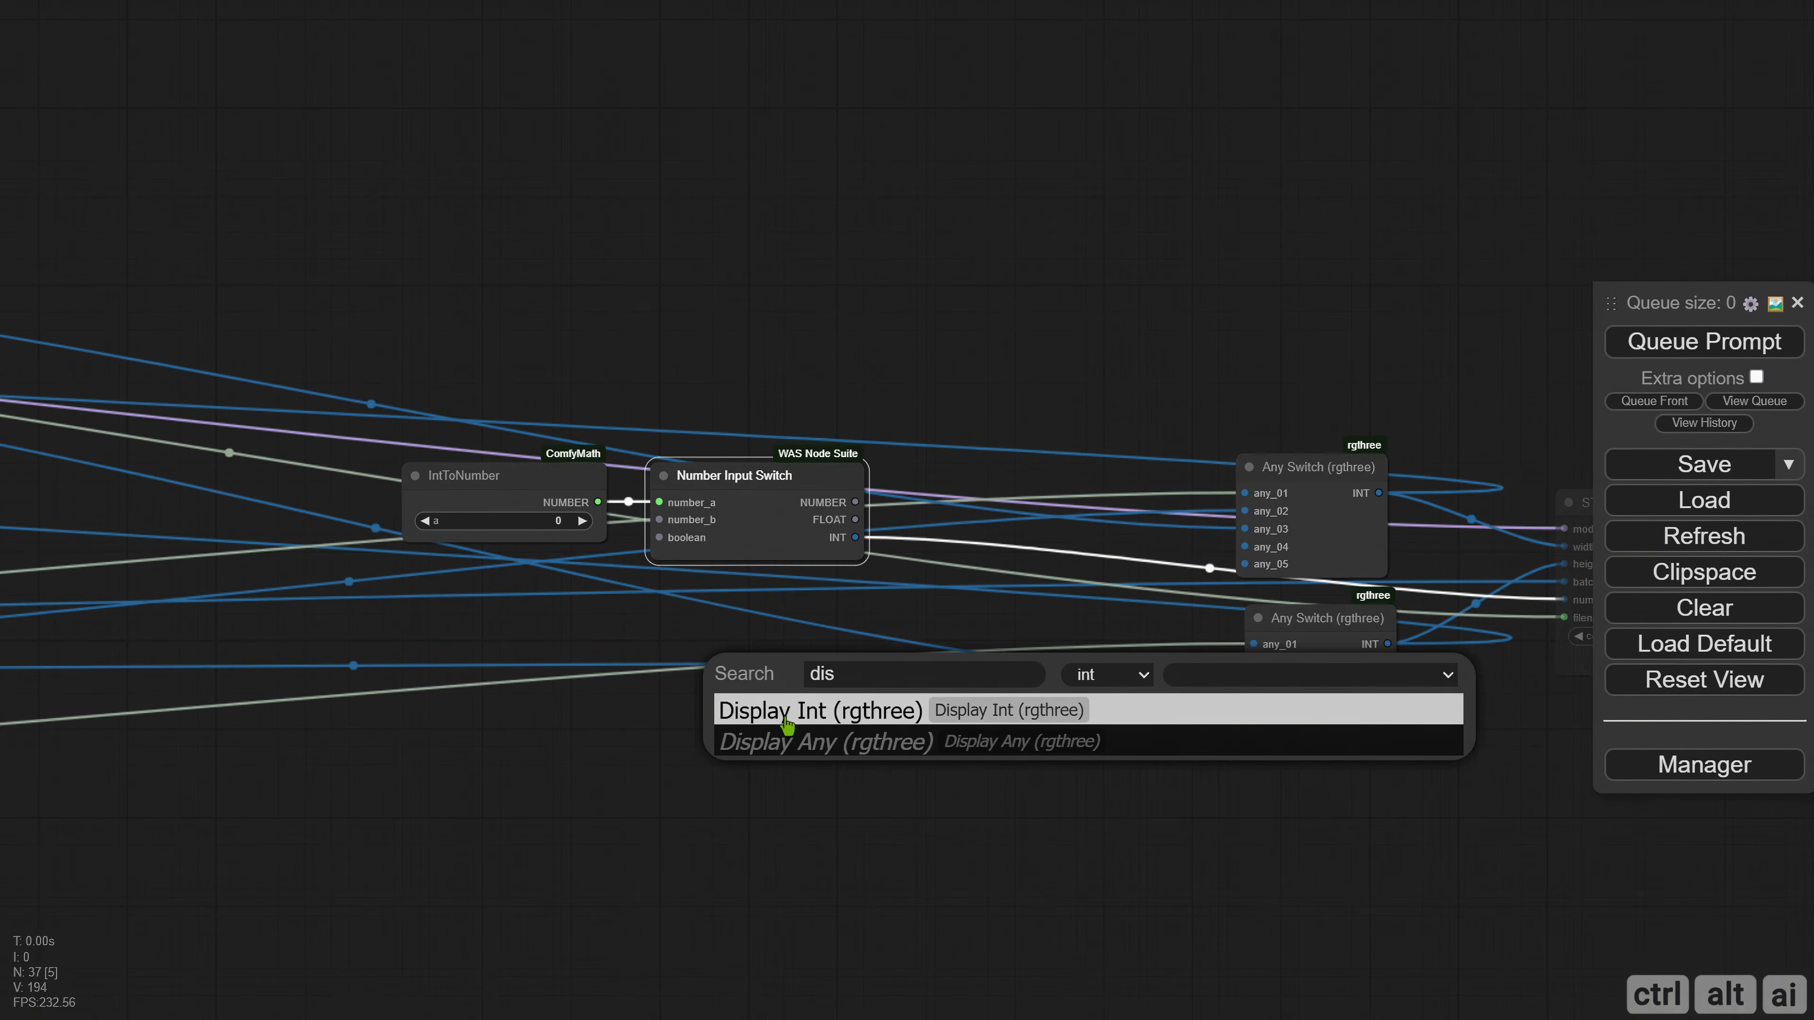
{"action": "left_click", "coordinate": [796, 707]}
{"action": "left_click_drag", "start_coordinate": [814, 687], "coordinate": [689, 624]}
Rename the Display Int node's input slot "Frames Output", narrow the node and tuck it beneath Number Input Switch.
{"action": "right_click", "coordinate": [688, 625]}
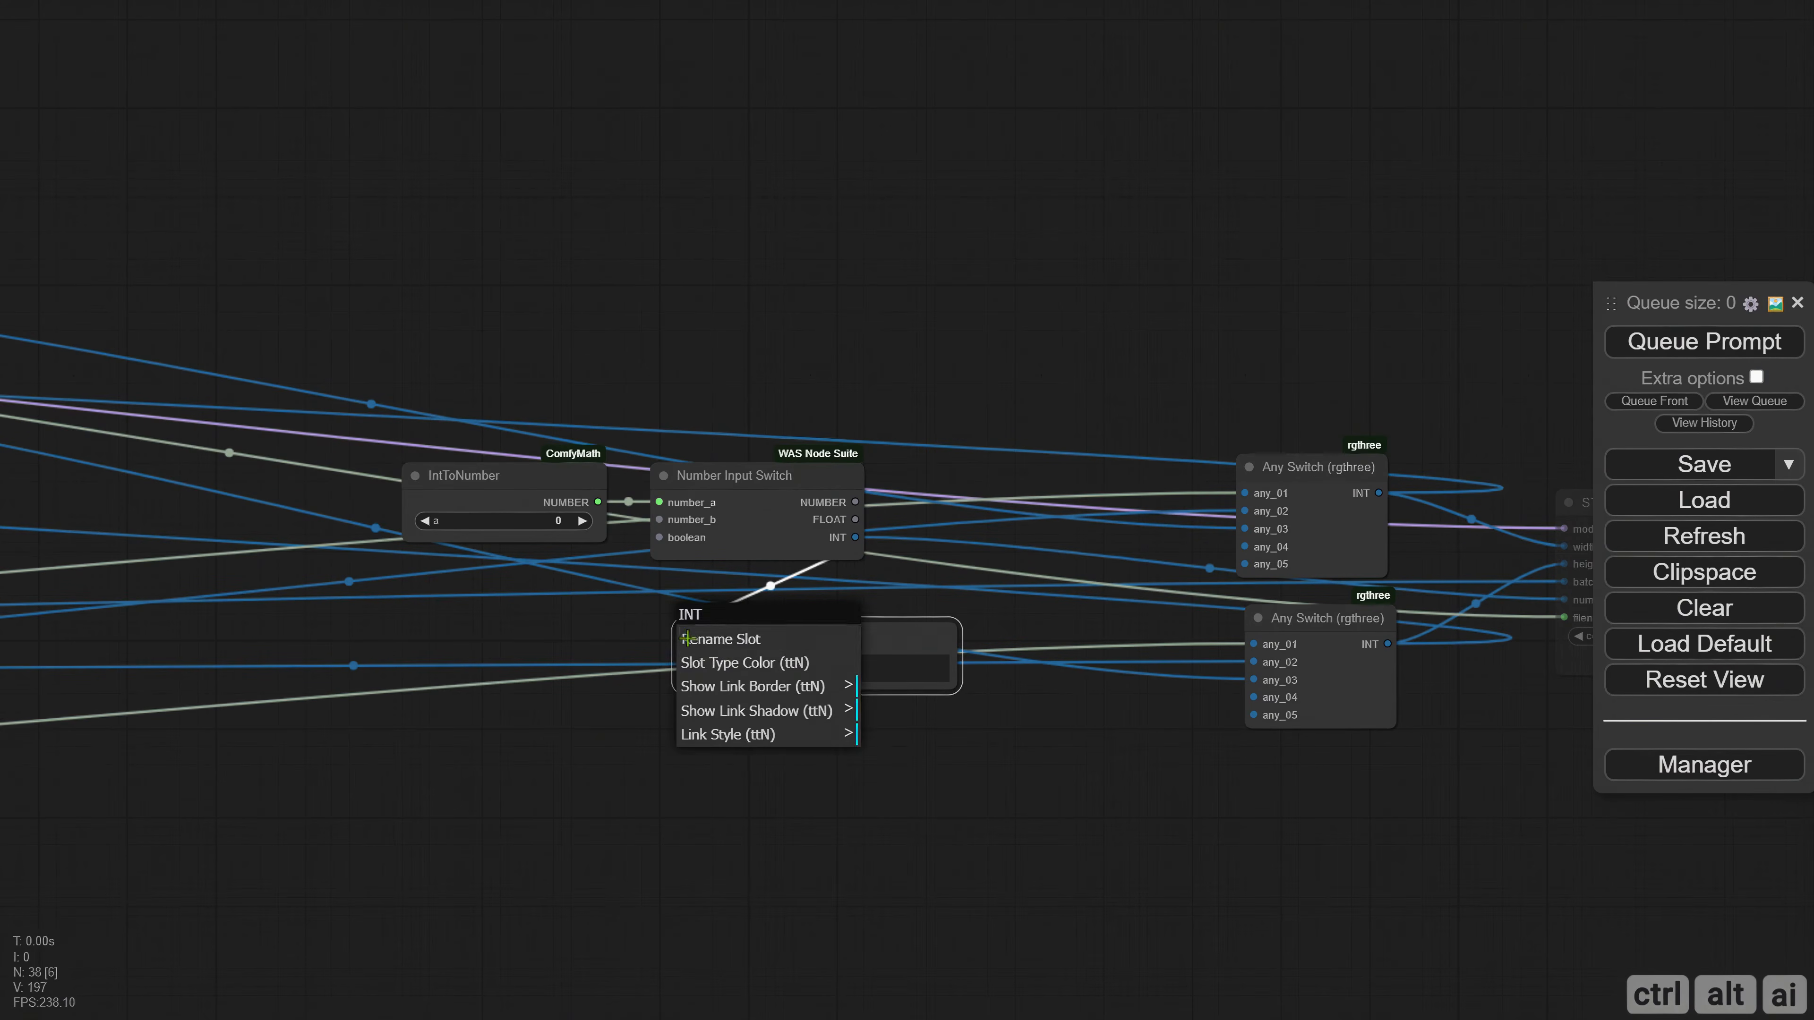
{"action": "left_click", "coordinate": [747, 647]}
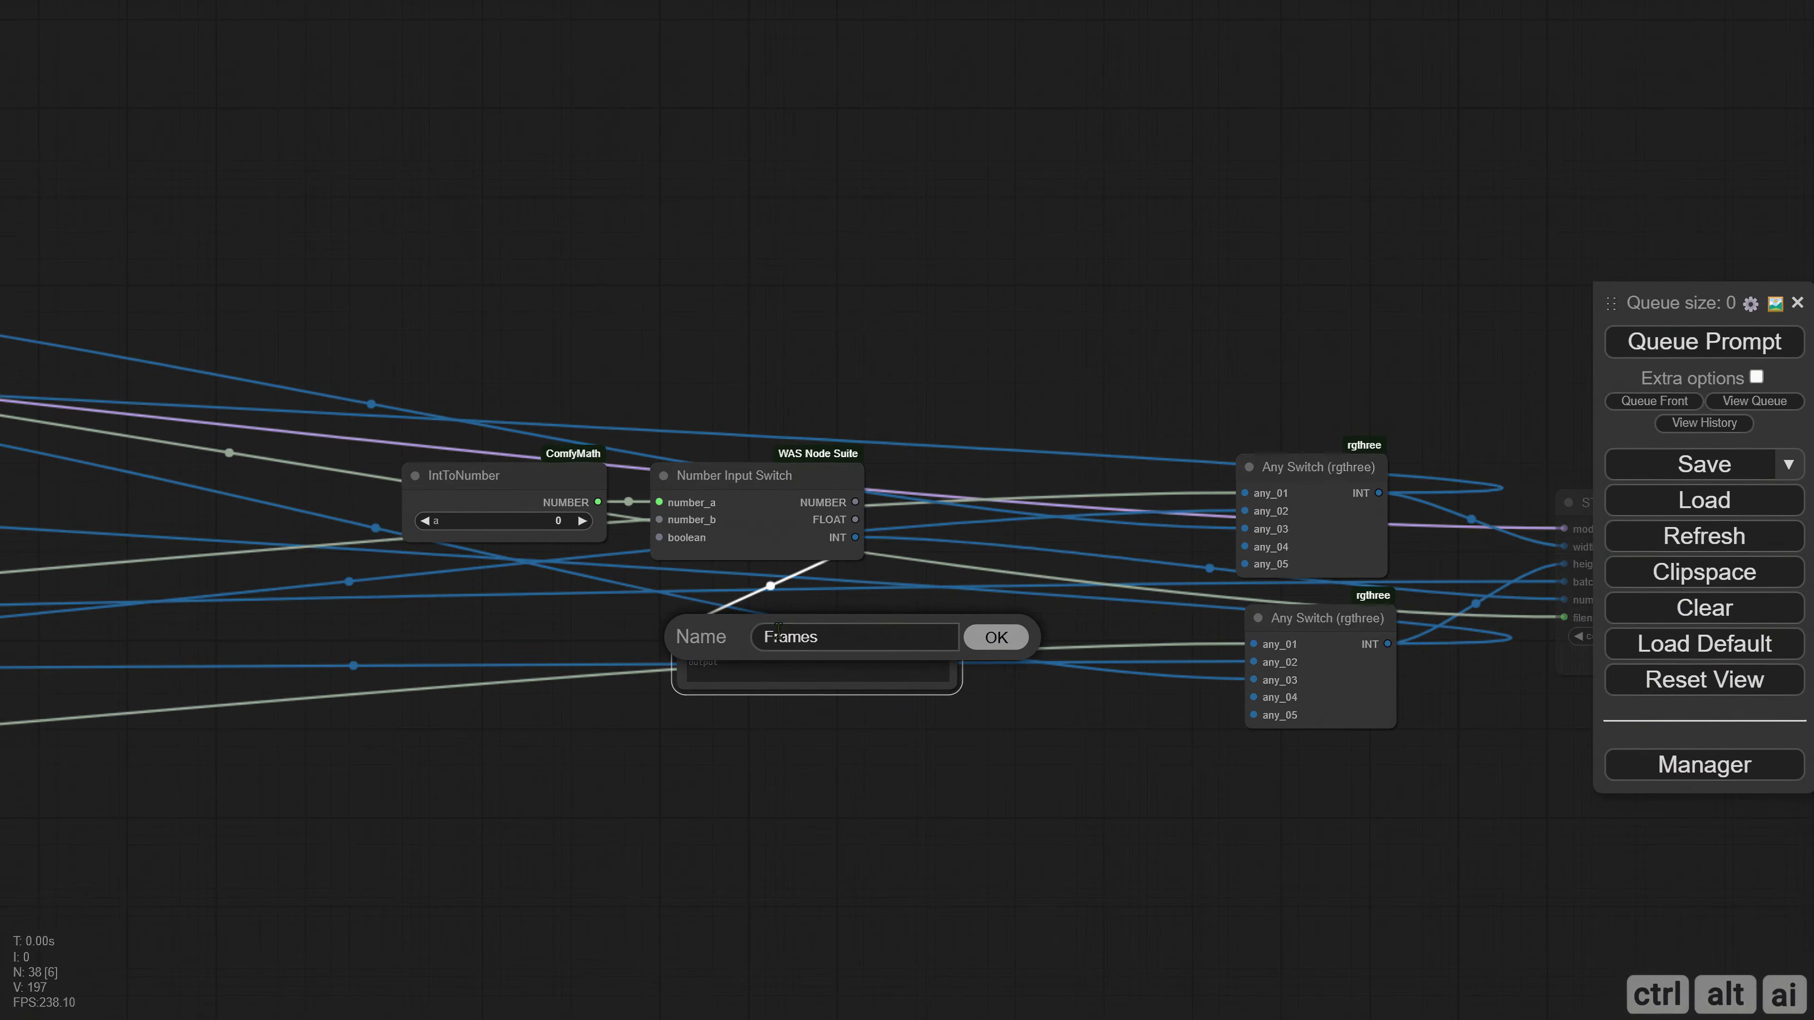
{"action": "type", "text": "Frames Output"}
{"action": "key", "text": "Return"}
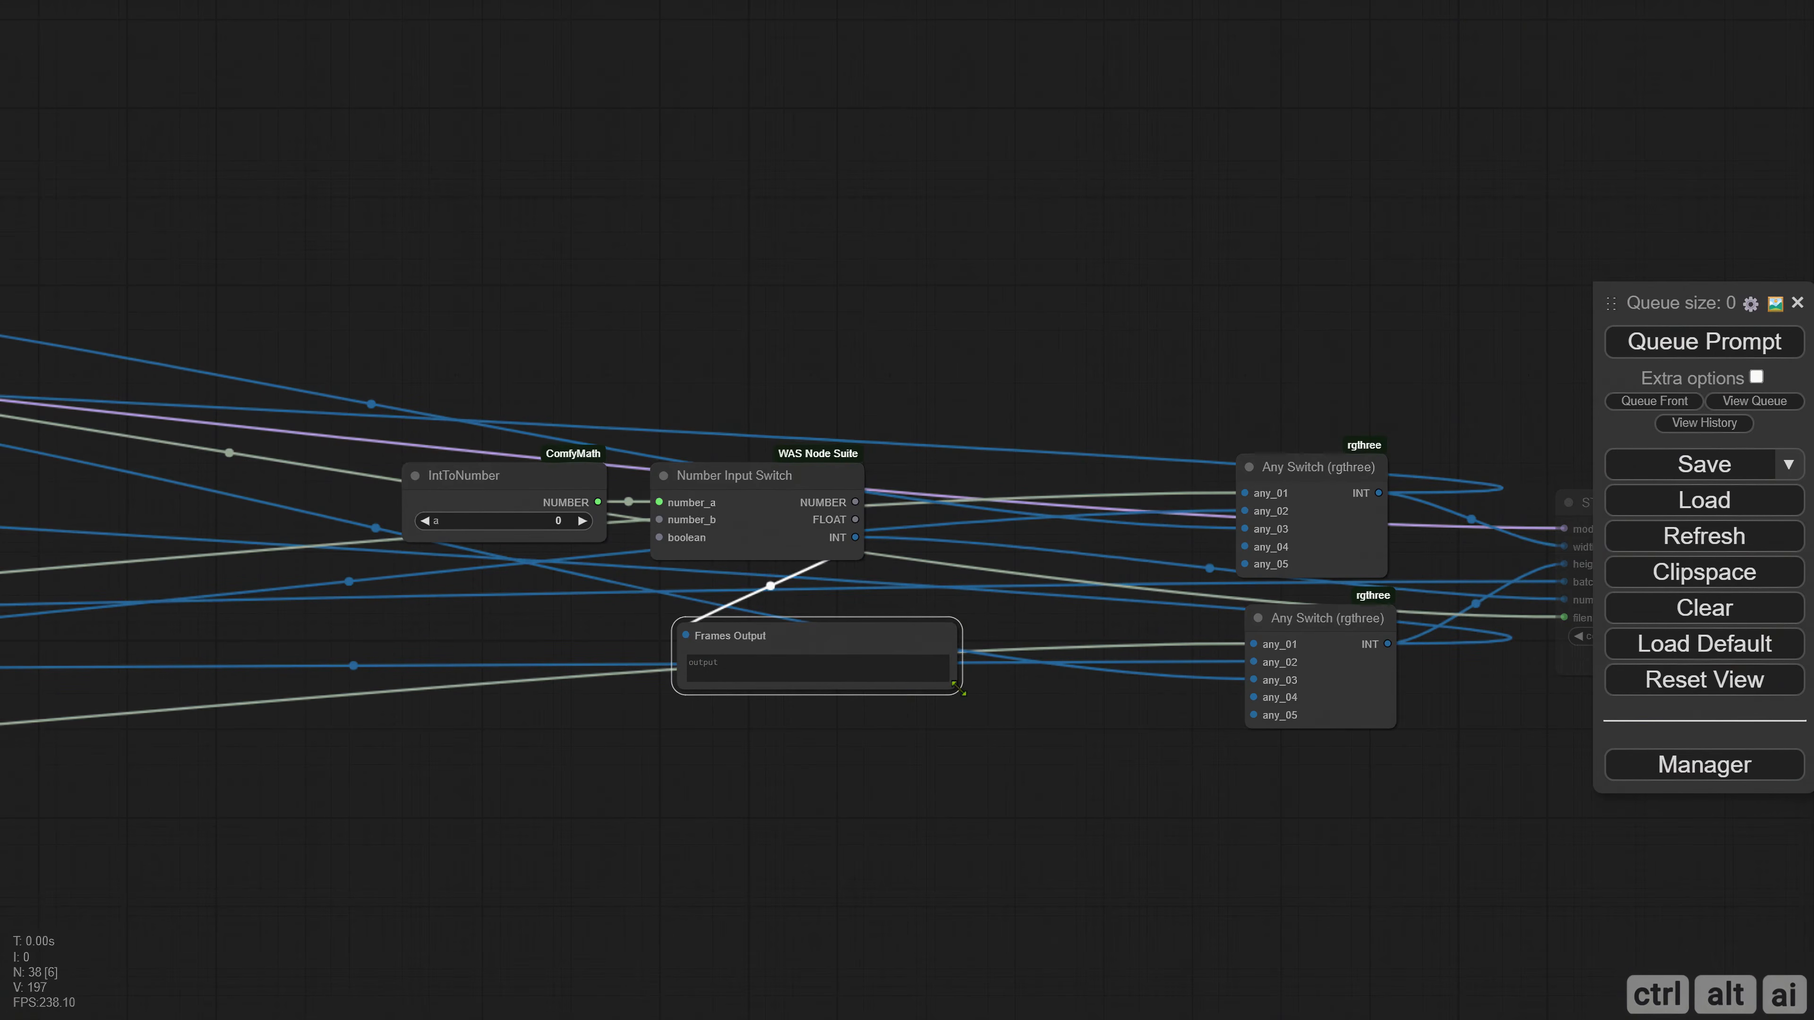
{"action": "left_click_drag", "start_coordinate": [957, 688], "coordinate": [850, 694]}
{"action": "left_click_drag", "start_coordinate": [805, 634], "coordinate": [805, 608]}
{"action": "left_click_drag", "start_coordinate": [674, 707], "coordinate": [988, 696]}
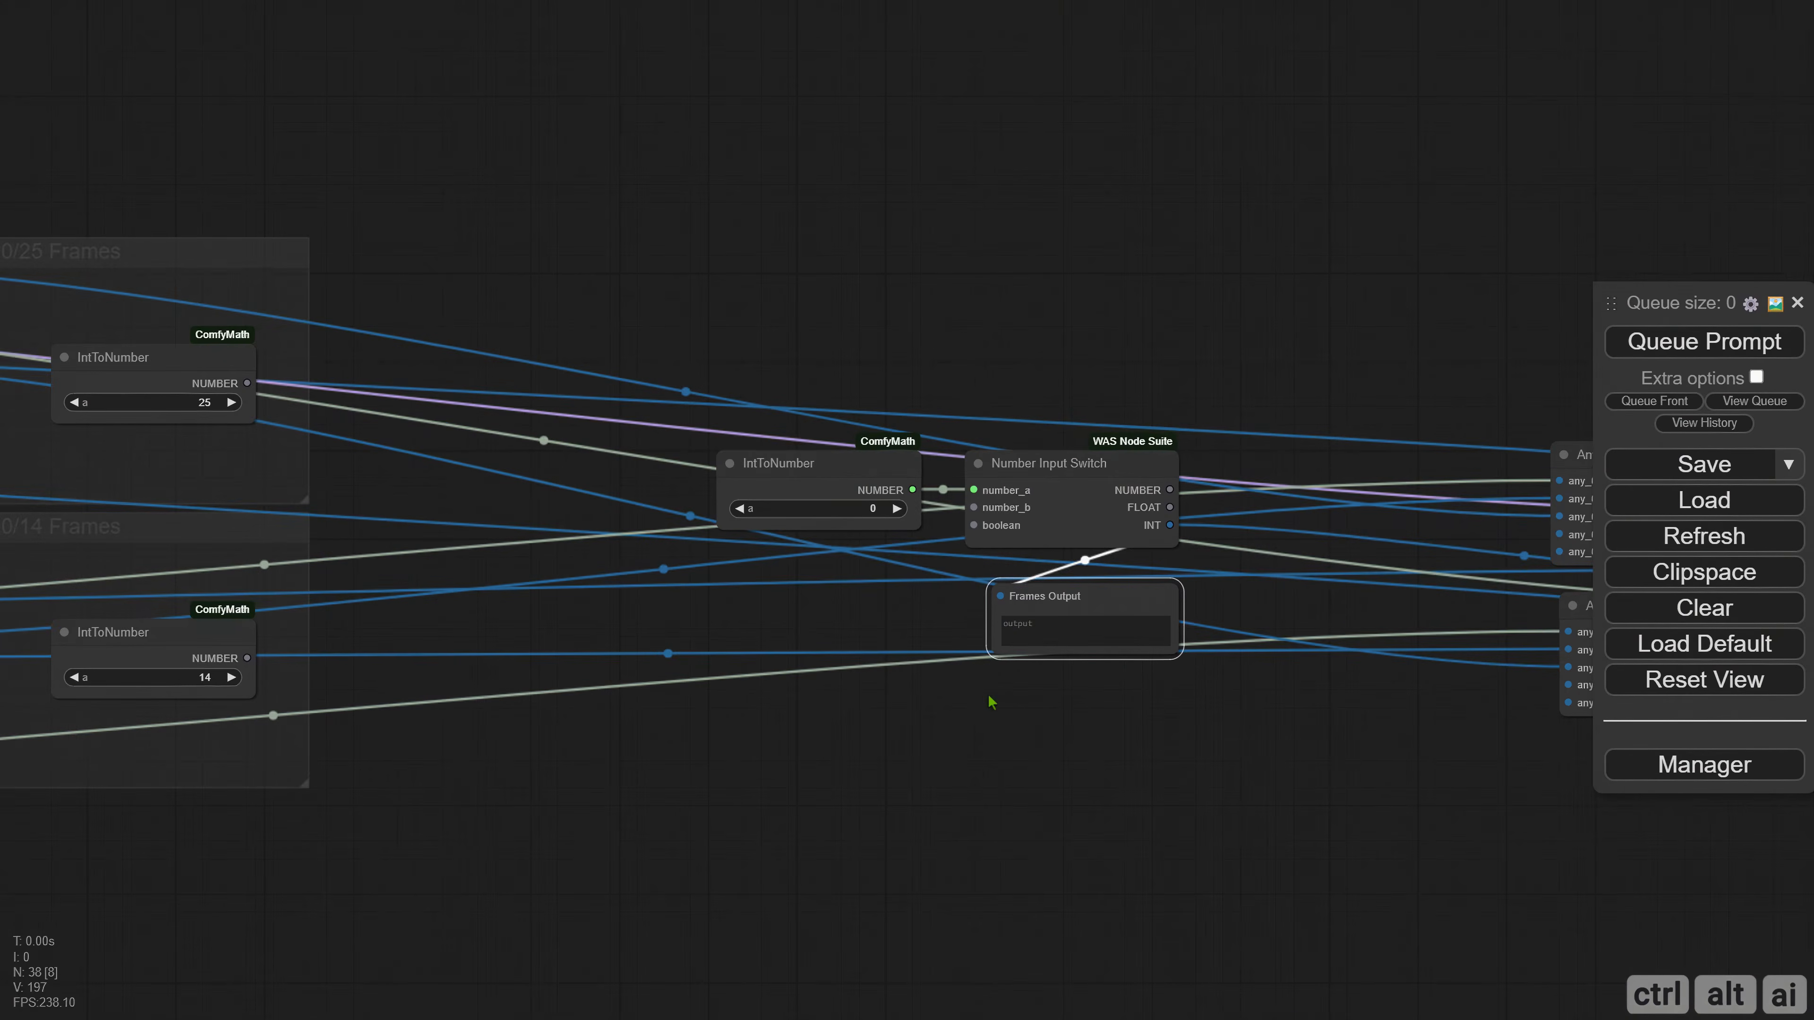
Add an Any Switch (rgthree) node between the frame groups and the IntToNumber node set to 0.
{"action": "left_click", "coordinate": [836, 471]}
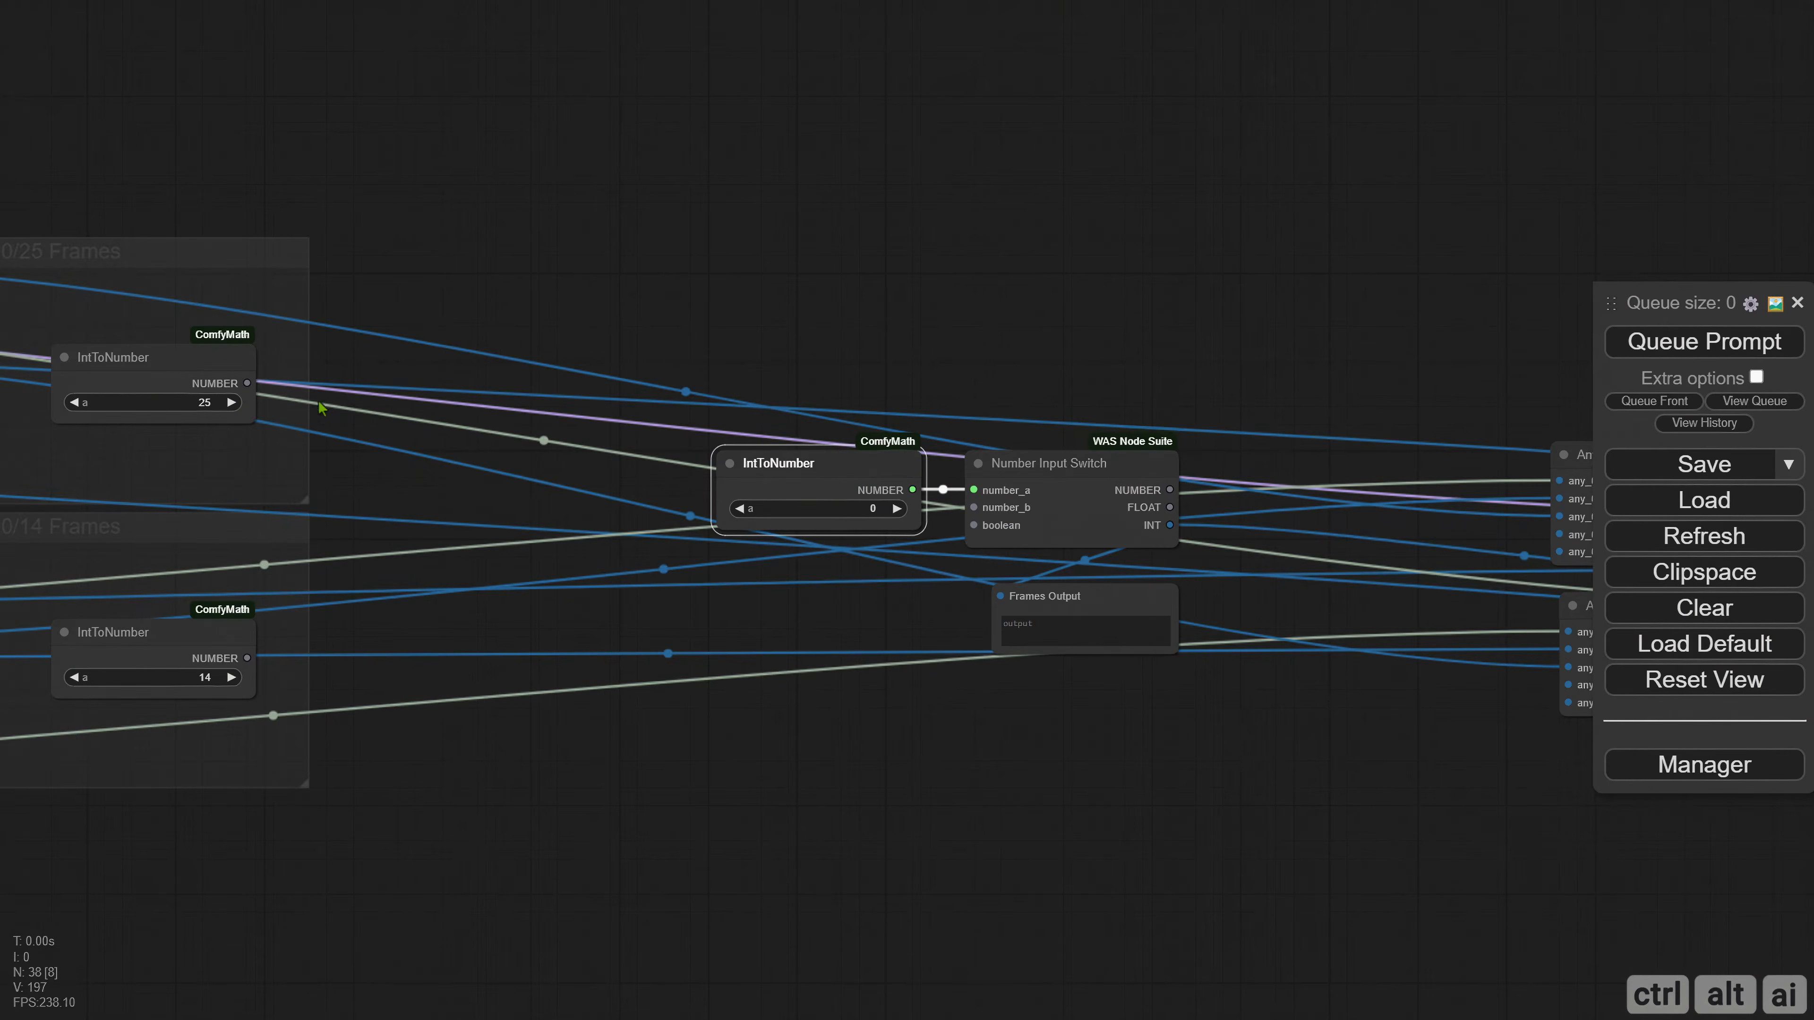
{"action": "double_click", "coordinate": [389, 473]}
{"action": "type", "text": "any swi"}
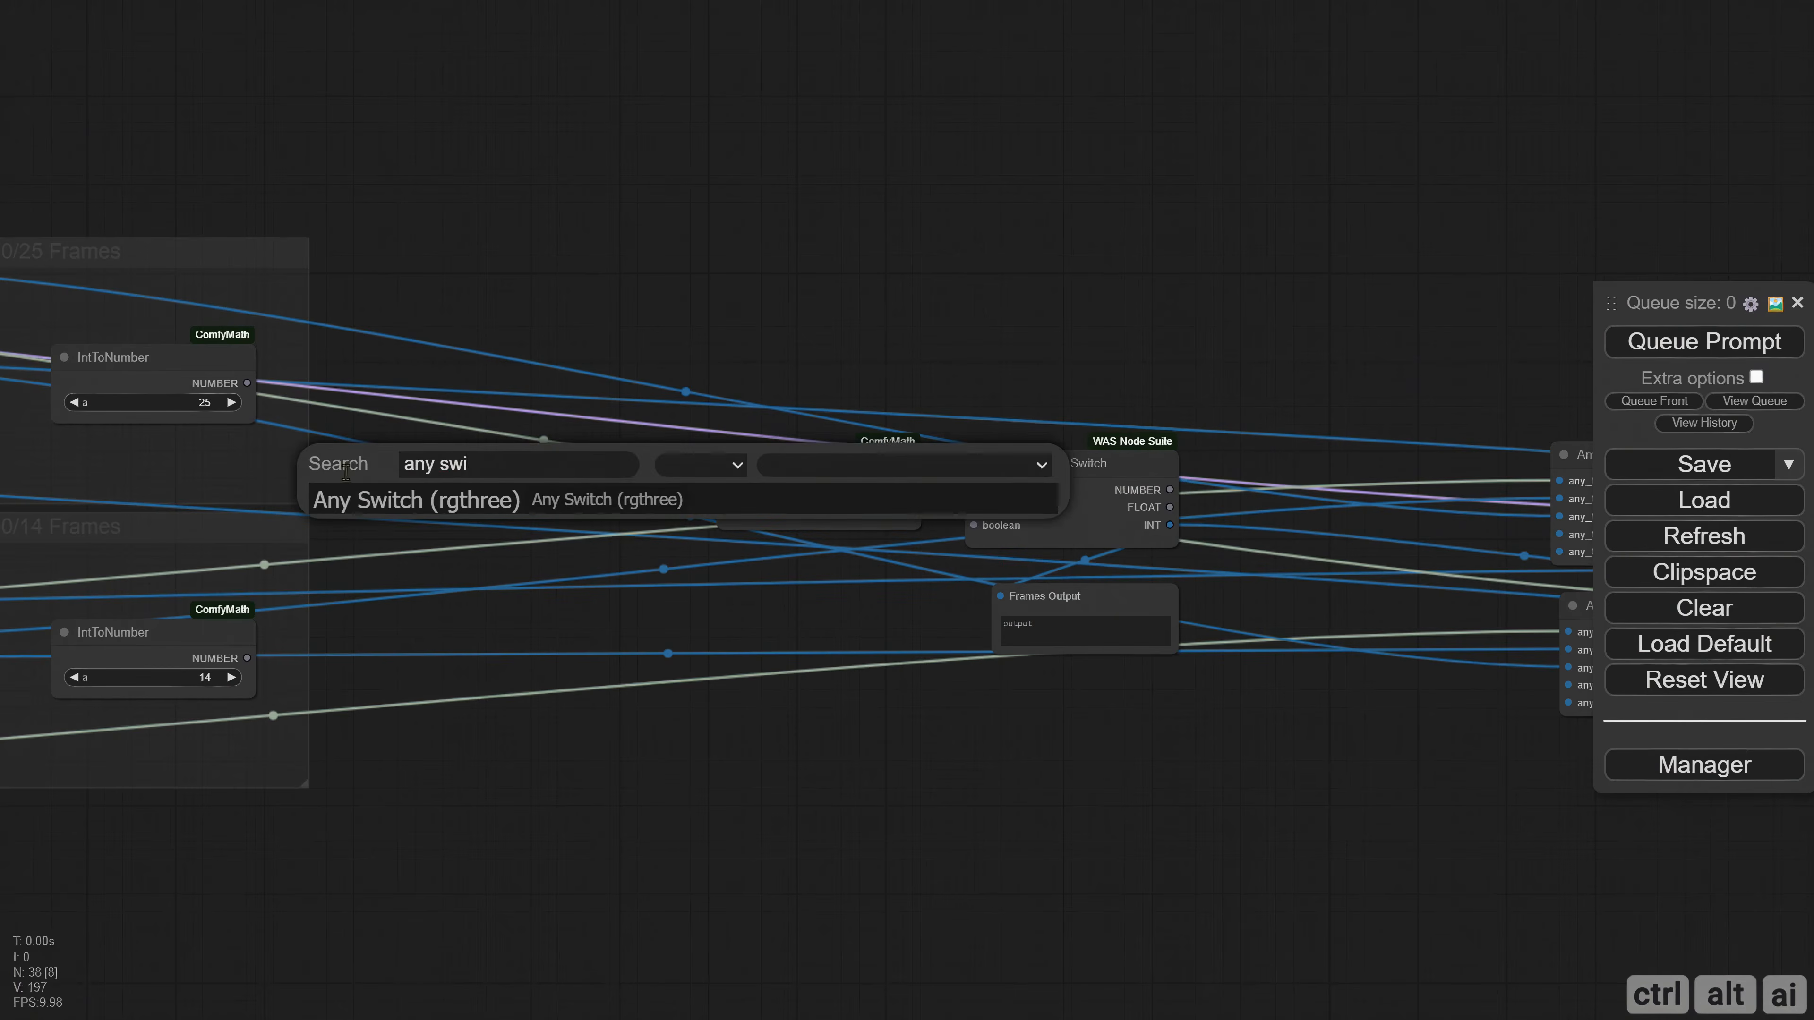
{"action": "key", "text": "Return"}
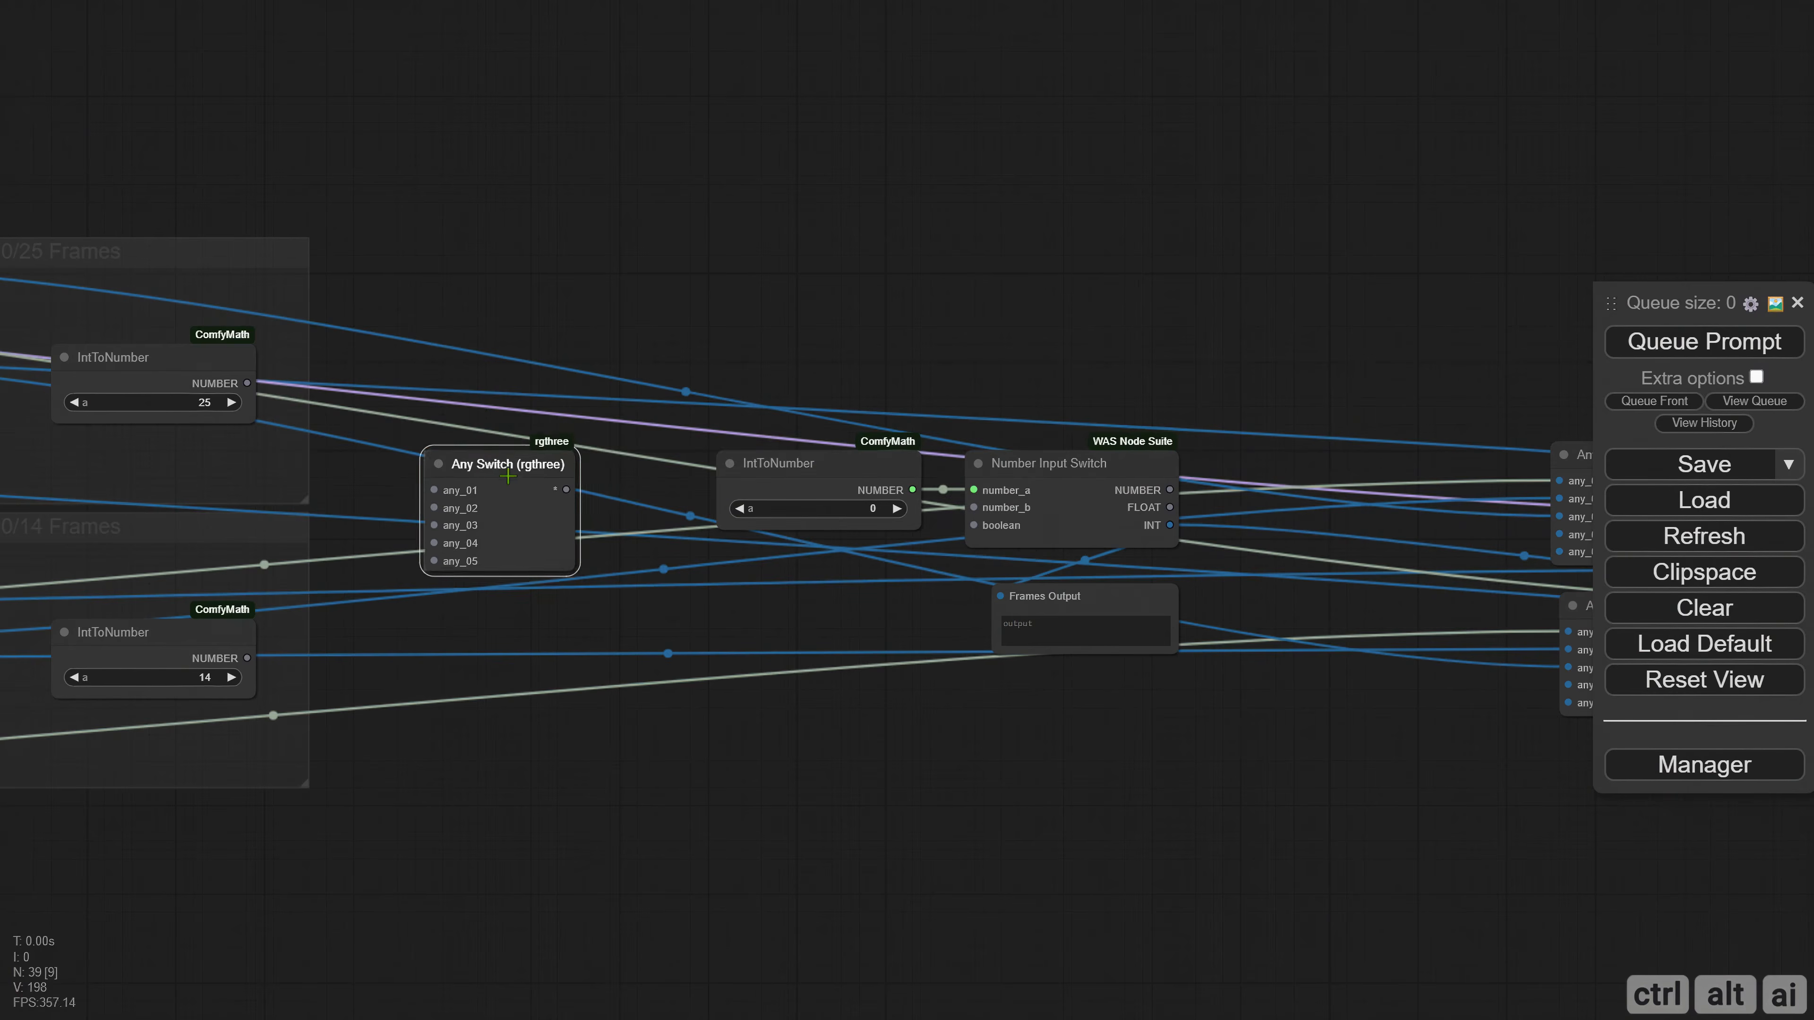
Connect the 25 and 14 IntToNumber outputs to any_01 and any_02, and the Any Switch output to number_b on Number Input Switch.
{"action": "left_click_drag", "start_coordinate": [247, 383], "coordinate": [438, 494]}
{"action": "left_click_drag", "start_coordinate": [247, 658], "coordinate": [433, 516]}
{"action": "left_click_drag", "start_coordinate": [569, 498], "coordinate": [978, 507]}
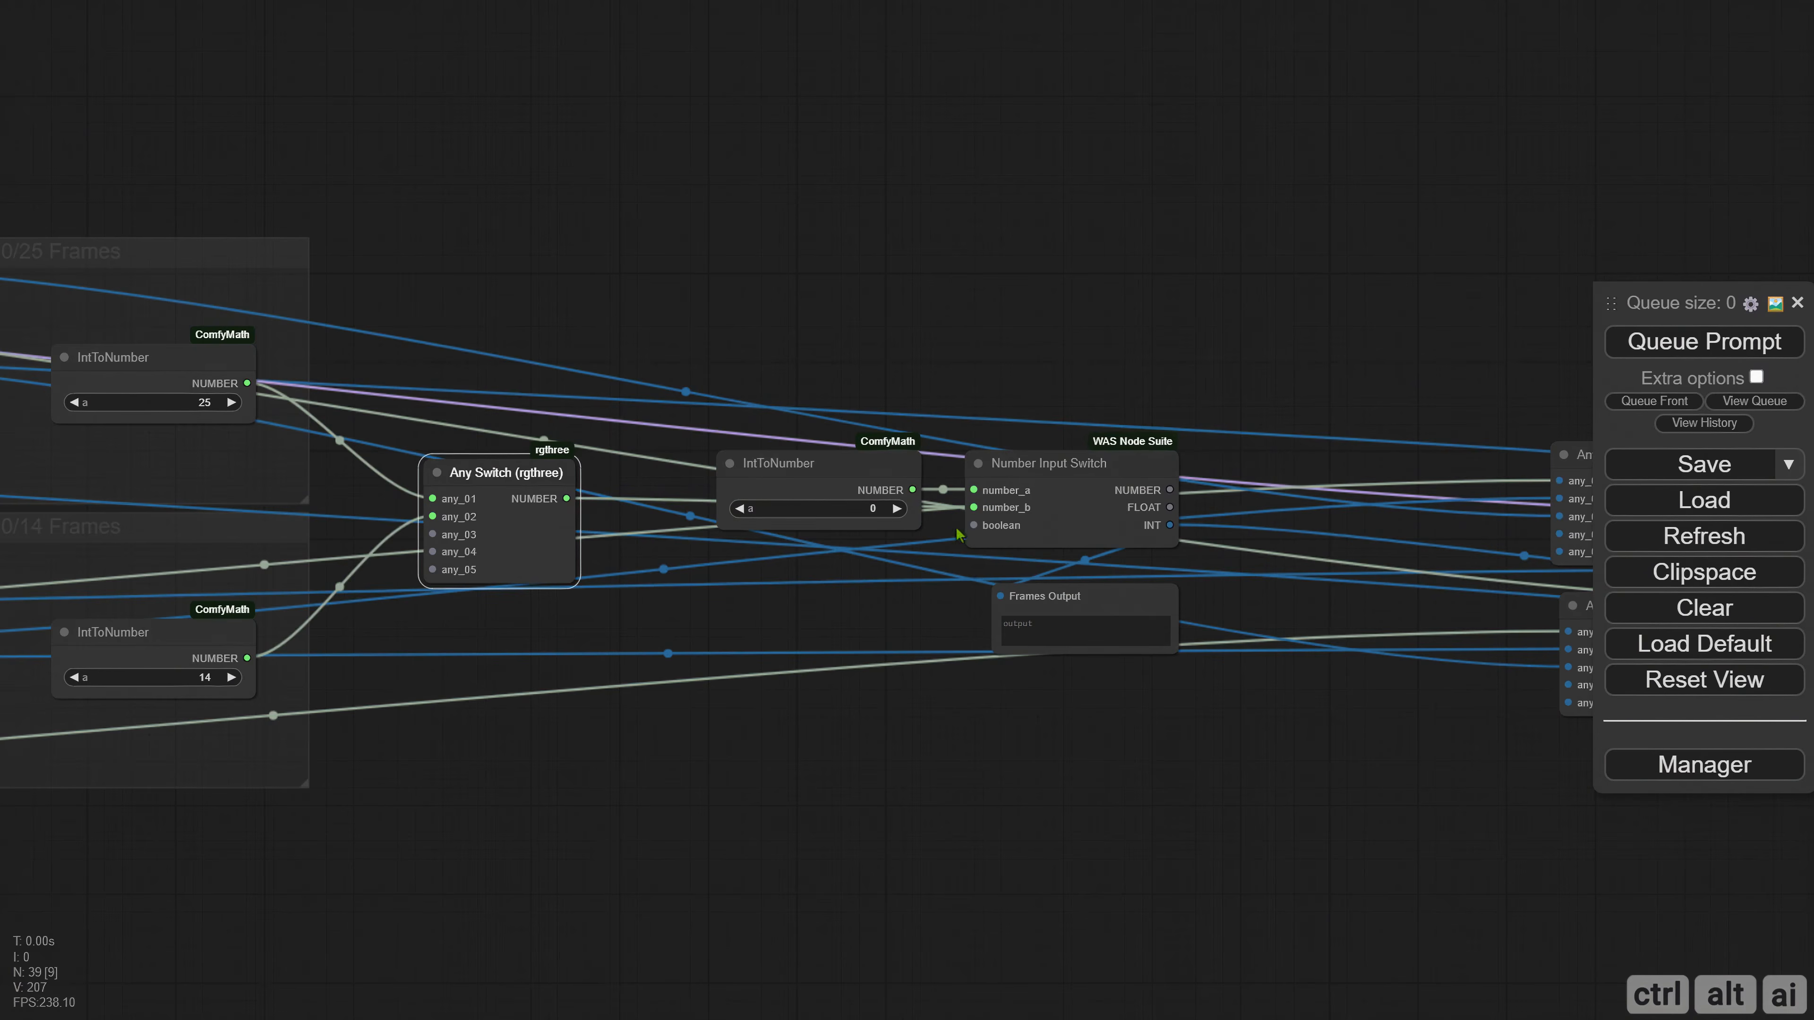
{"action": "left_click_drag", "start_coordinate": [525, 493], "coordinate": [507, 493]}
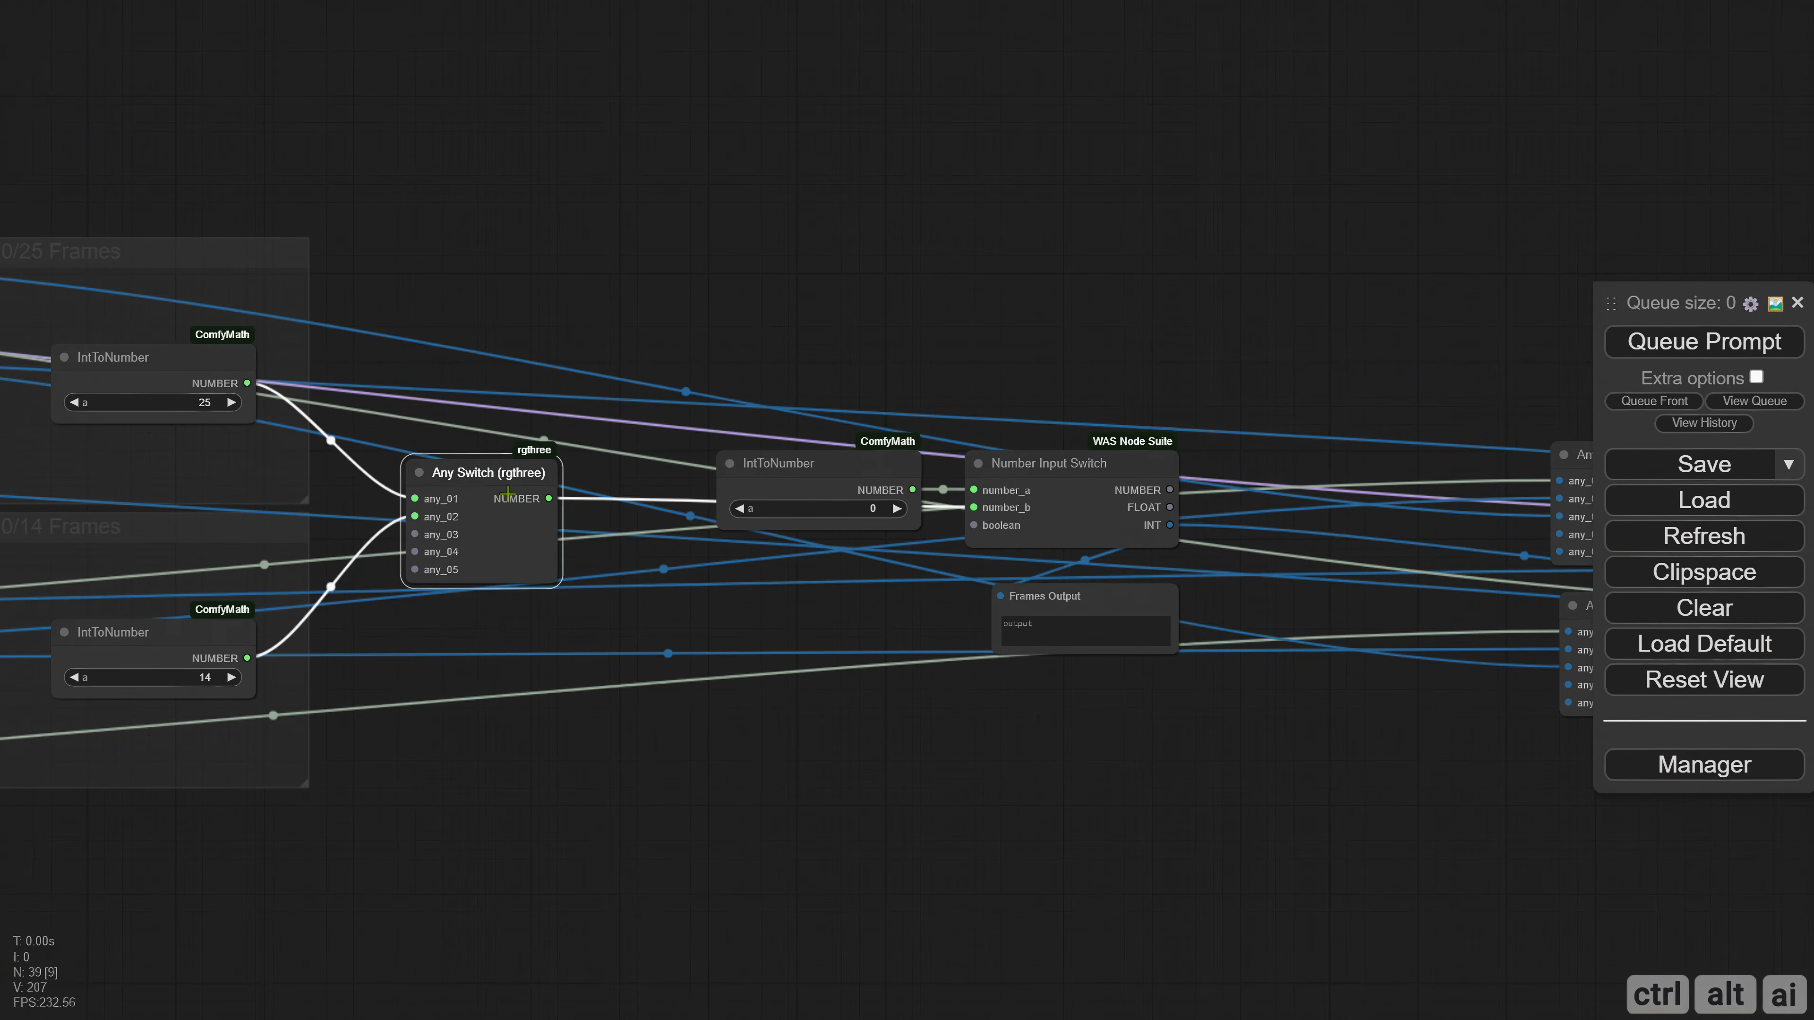
Tidy the positions of the frame Any Switch, the IntToNumber node set to 0 and the Frames Output display around Number Input Switch.
{"action": "left_click_drag", "start_coordinate": [816, 473], "coordinate": [825, 465]}
{"action": "left_click_drag", "start_coordinate": [615, 632], "coordinate": [758, 626]}
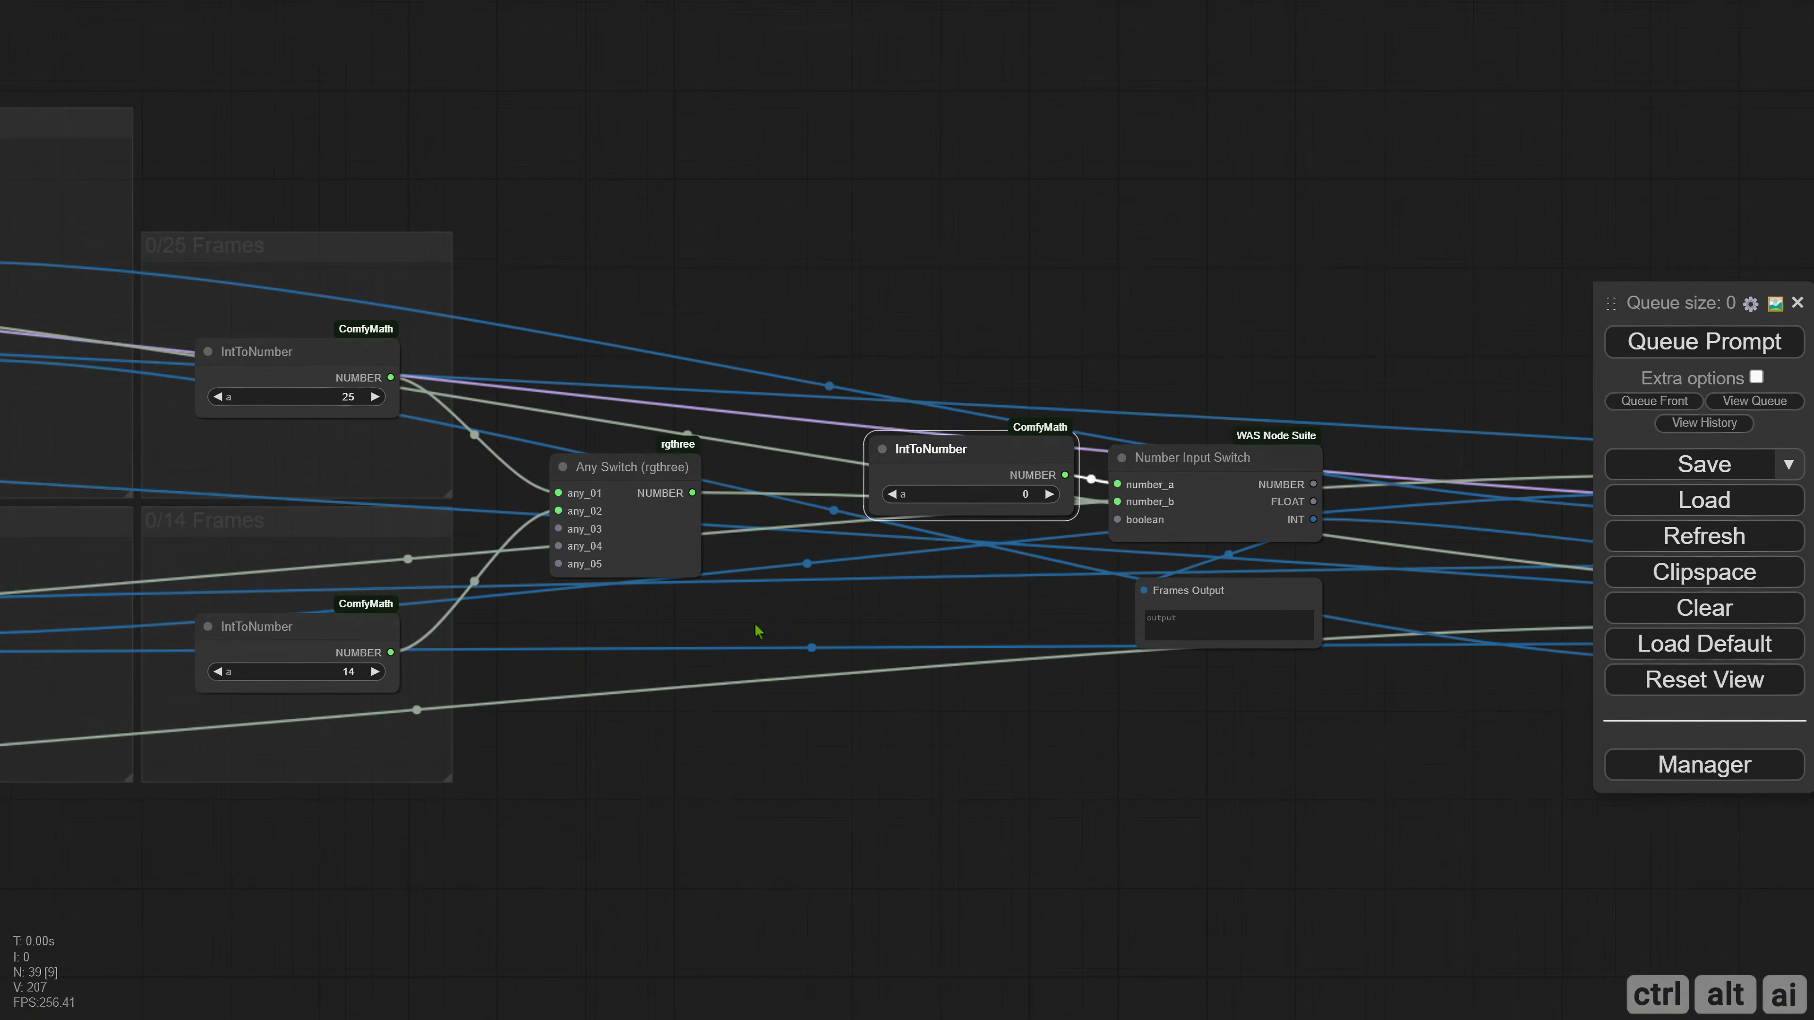
{"action": "left_click_drag", "start_coordinate": [617, 593], "coordinate": [302, 491]}
{"action": "left_click_drag", "start_coordinate": [888, 370], "coordinate": [959, 361]}
{"action": "left_click_drag", "start_coordinate": [317, 386], "coordinate": [309, 368]}
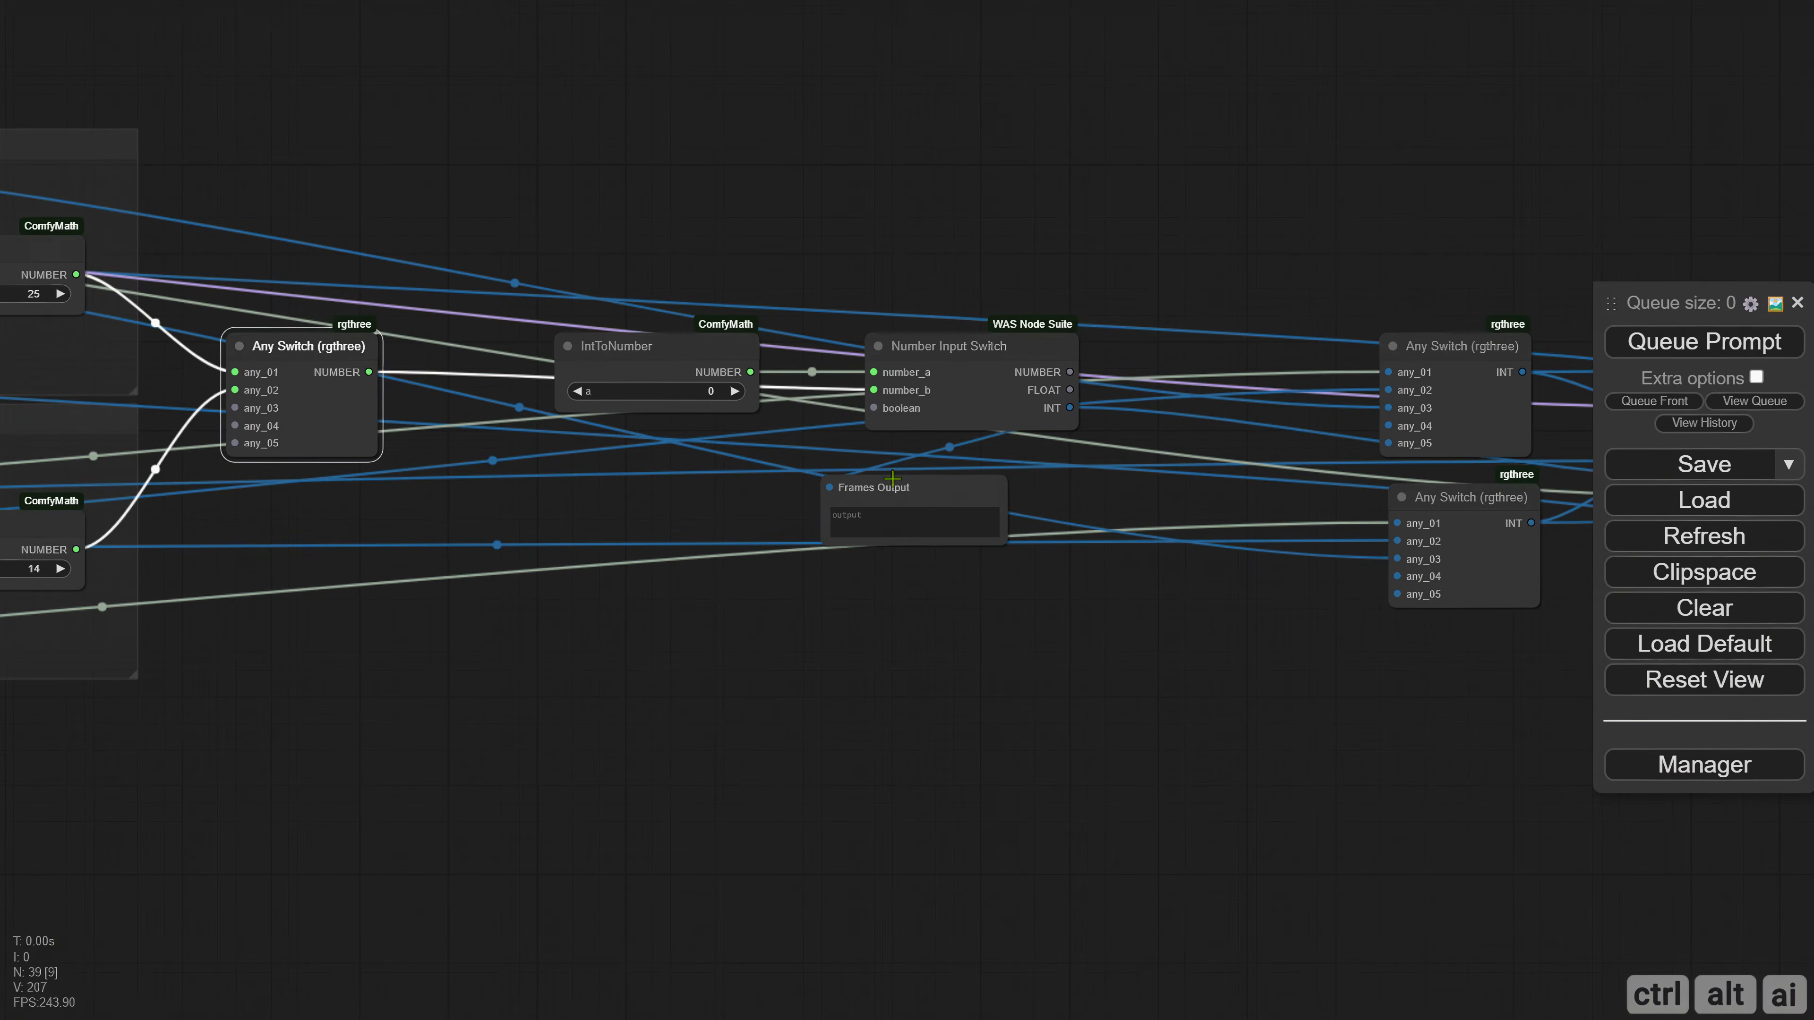
{"action": "left_click_drag", "start_coordinate": [893, 479], "coordinate": [994, 461]}
{"action": "left_click_drag", "start_coordinate": [743, 371], "coordinate": [743, 336]}
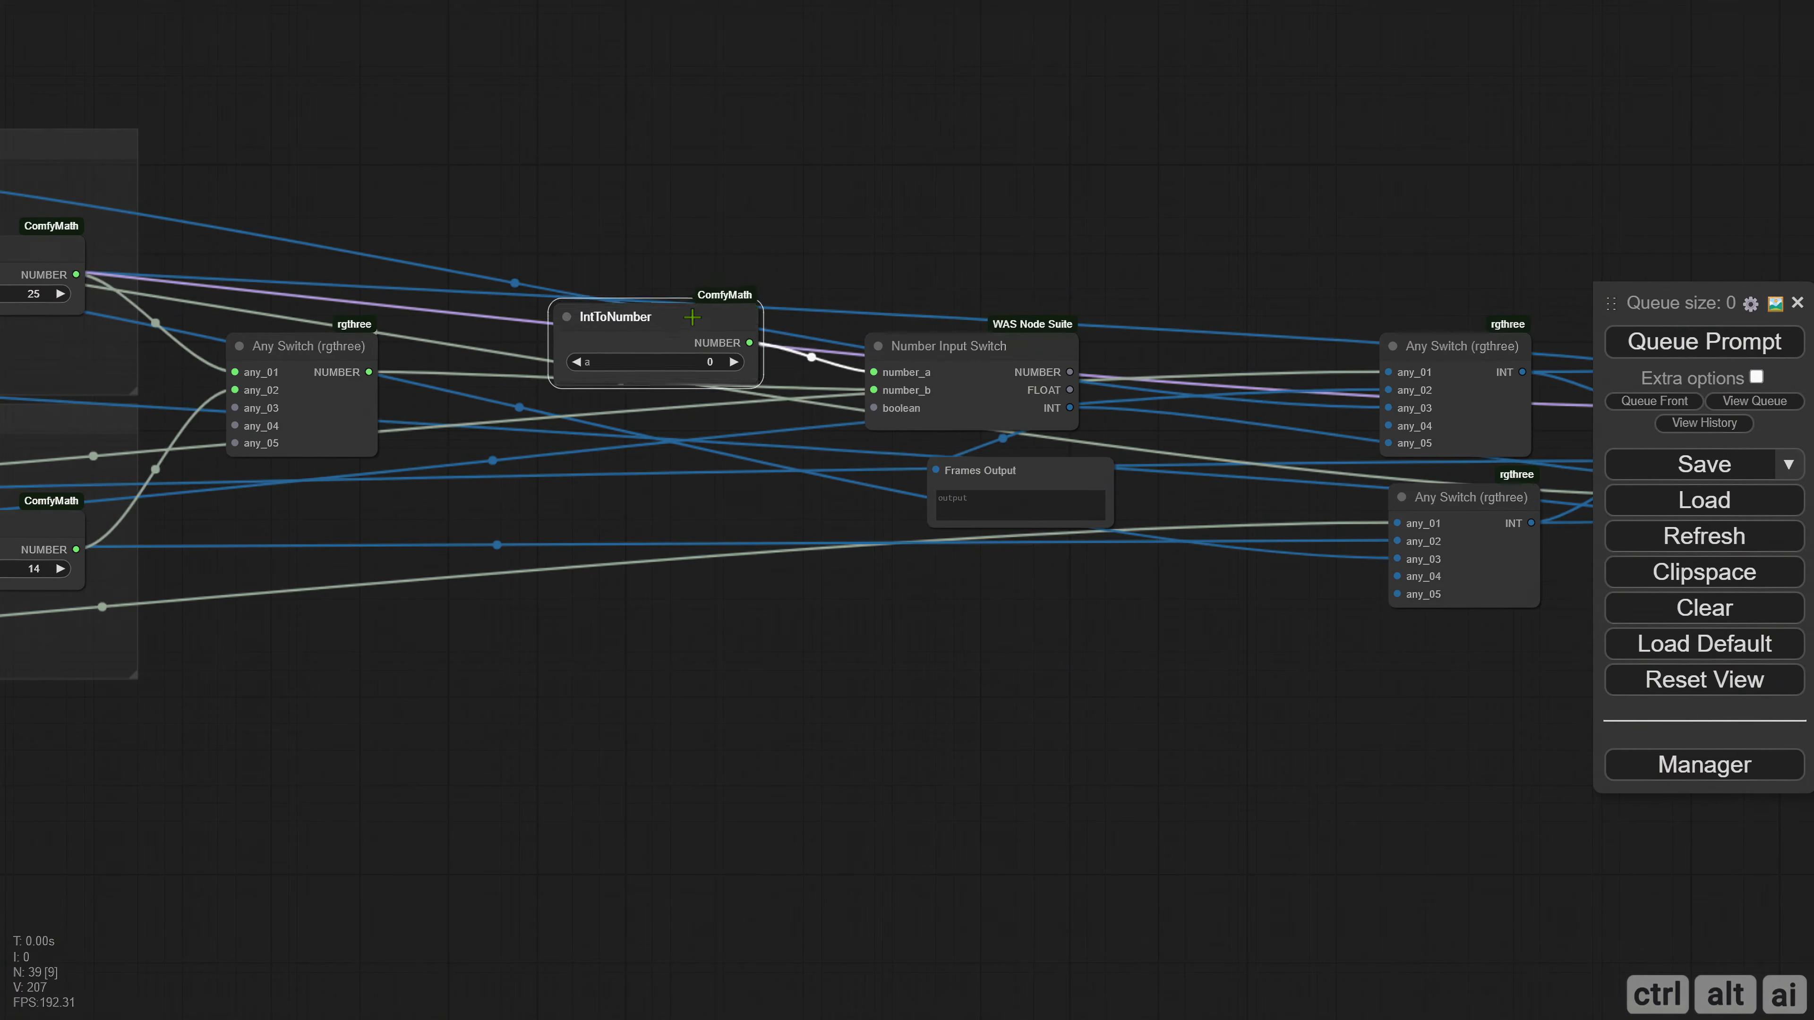
Add a Logic NOT node feeding the boolean input of Number Input Switch and place it below the IntToNumber node.
{"action": "left_click_drag", "start_coordinate": [874, 409], "coordinate": [664, 440]}
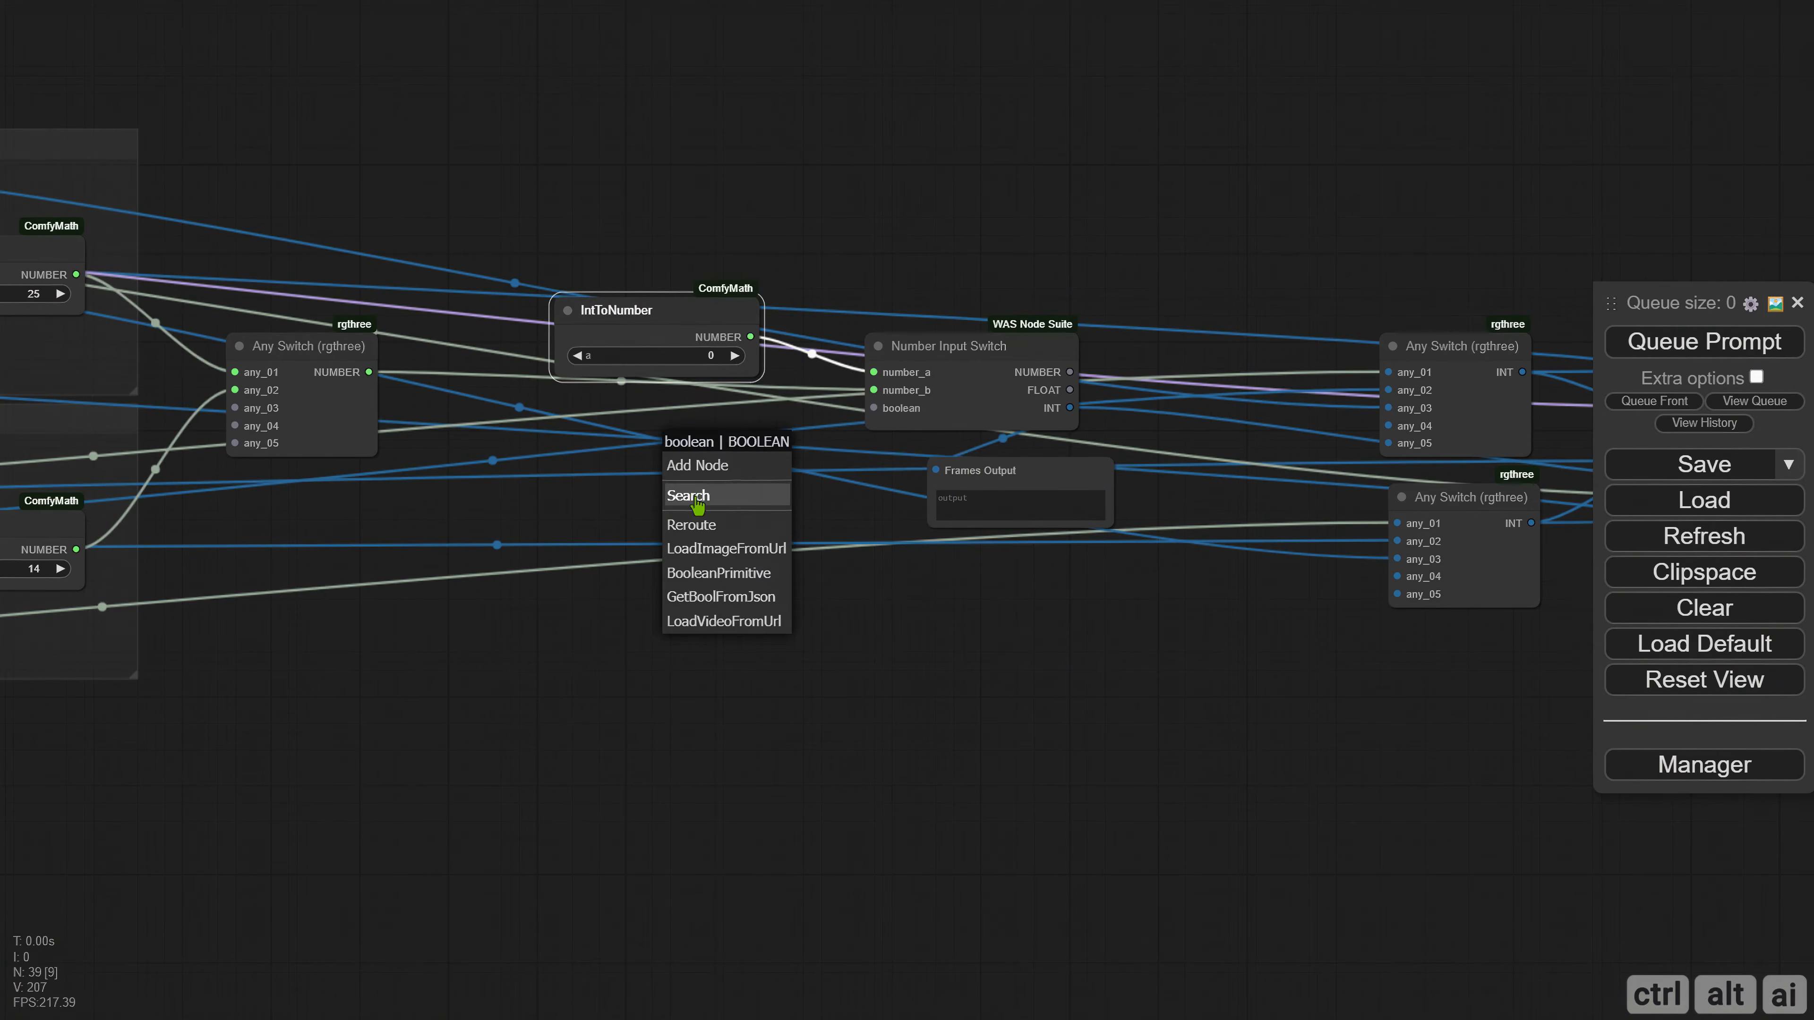
{"action": "left_click", "coordinate": [697, 501]}
{"action": "type", "text": "Logic"}
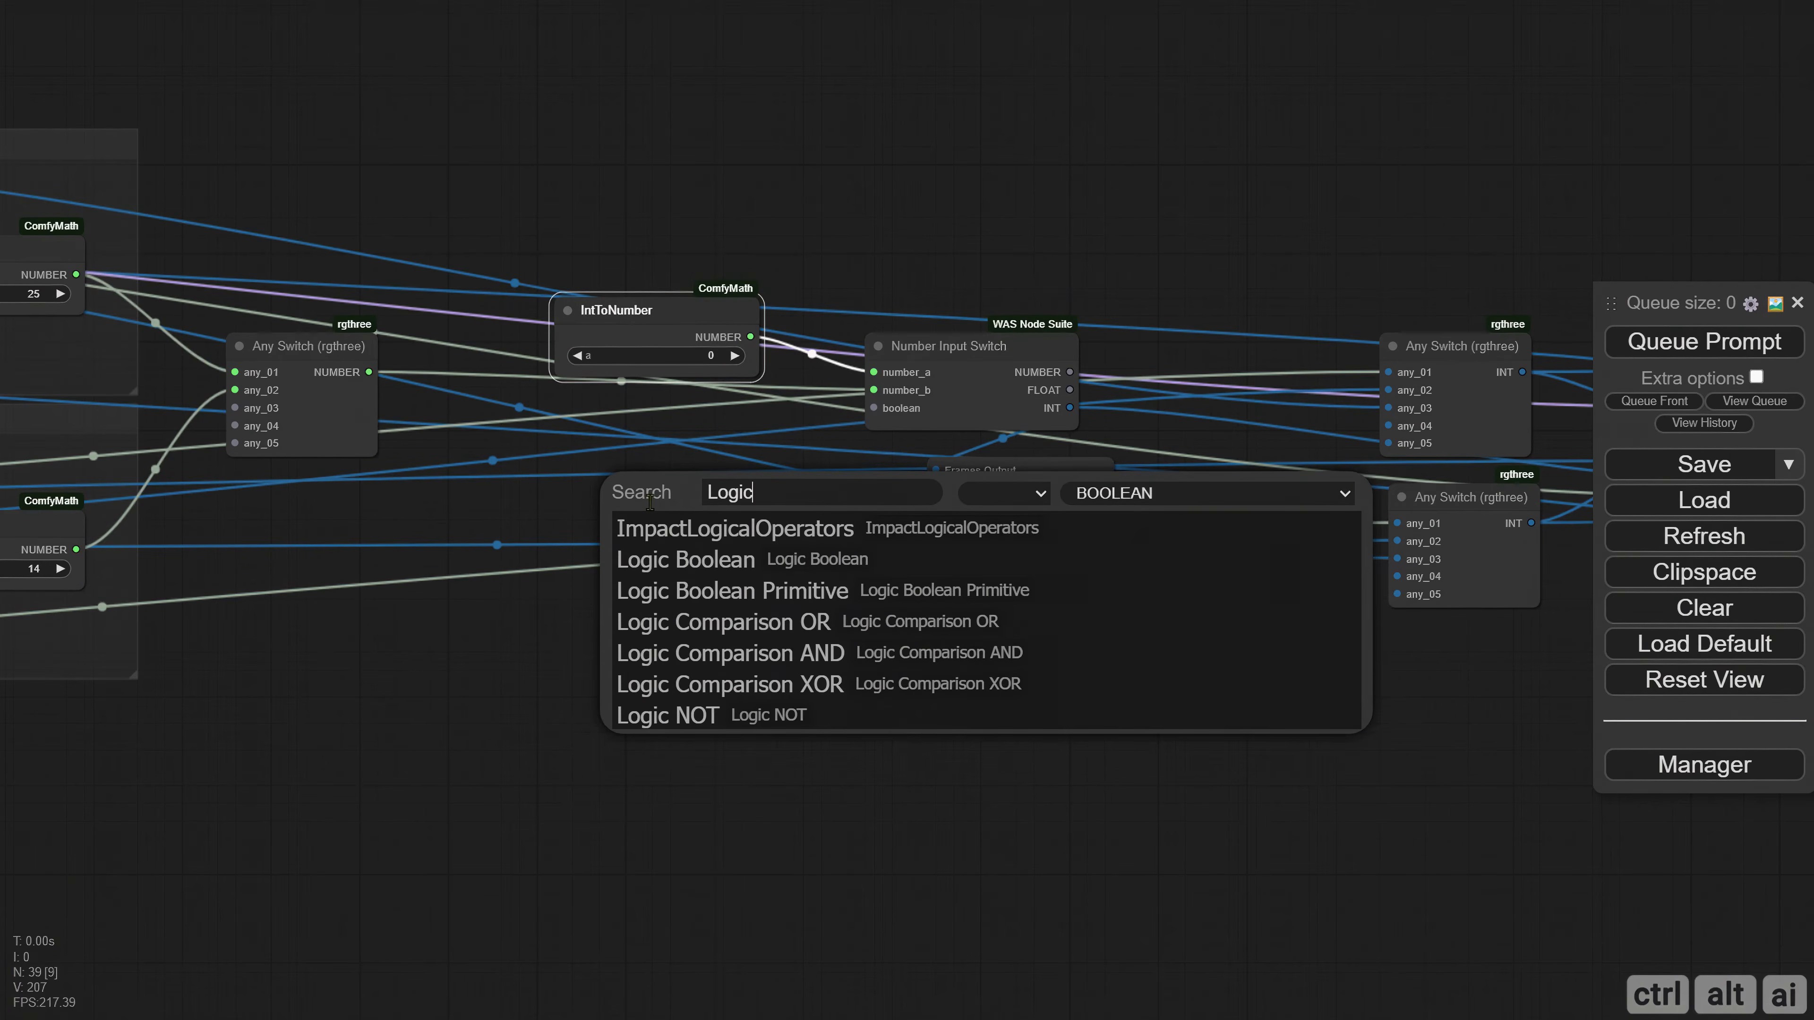
{"action": "left_click", "coordinate": [668, 715]}
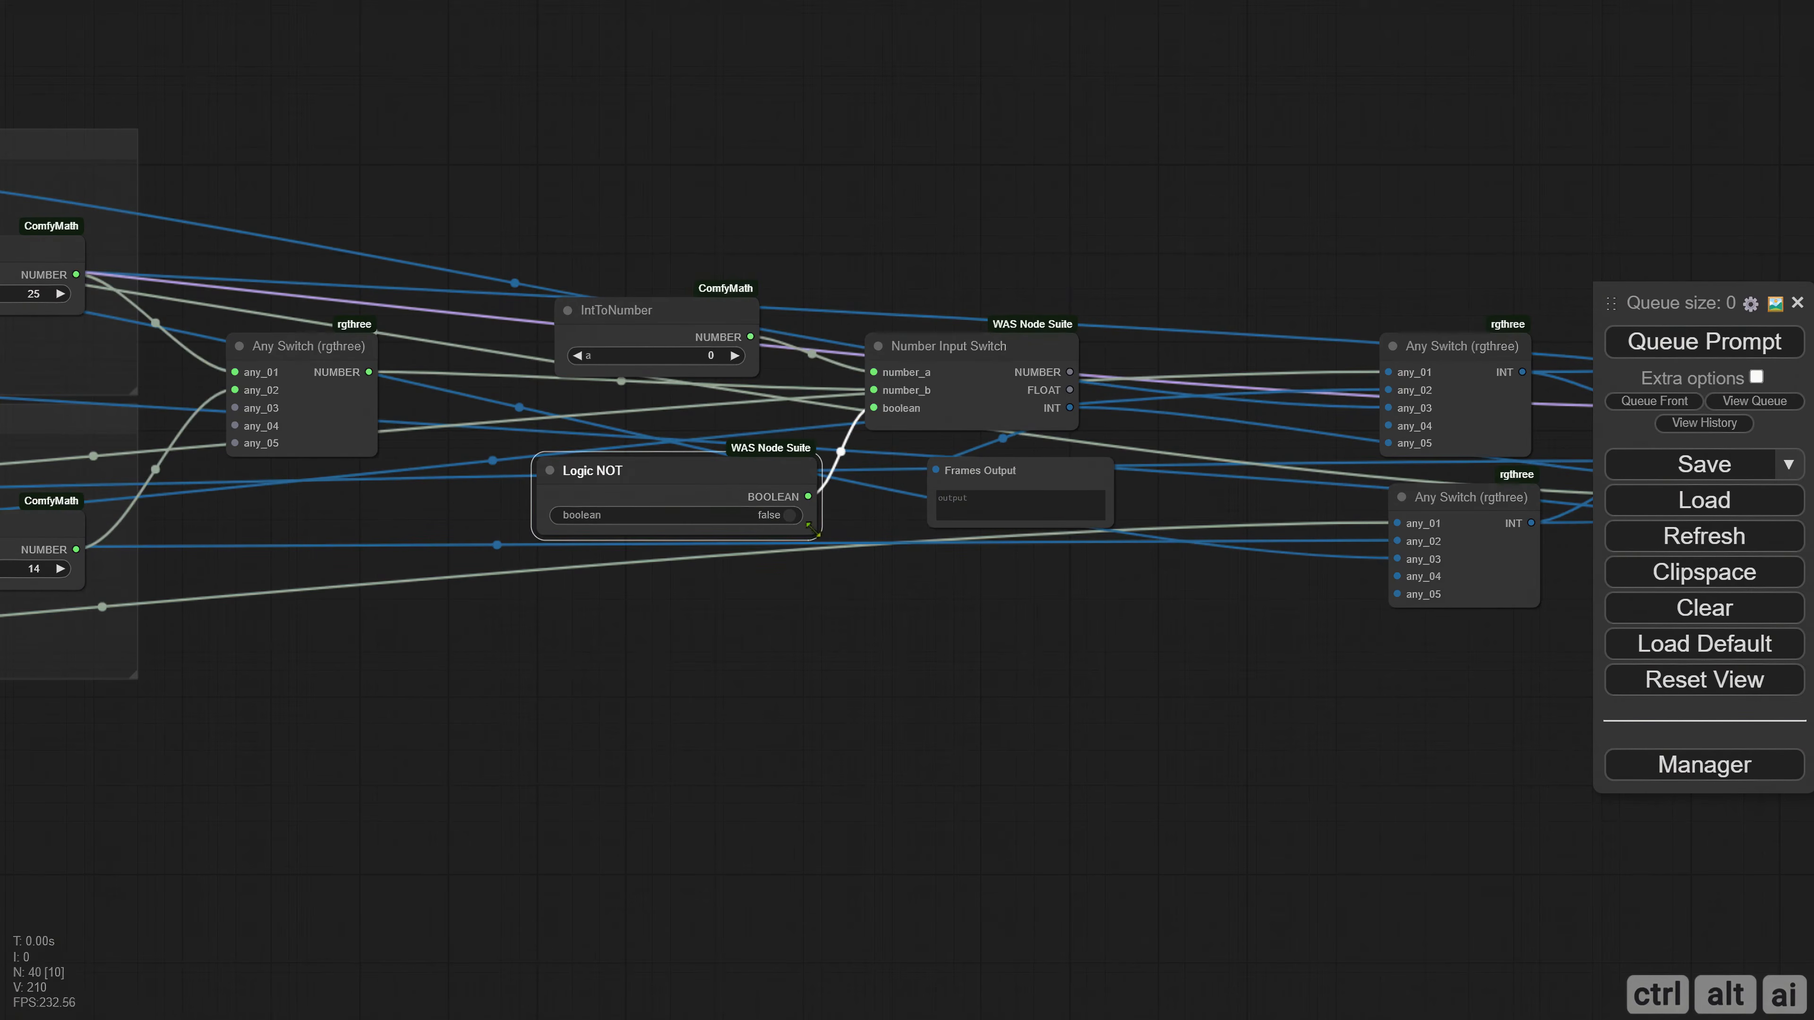
{"action": "left_click_drag", "start_coordinate": [733, 493], "coordinate": [727, 452]}
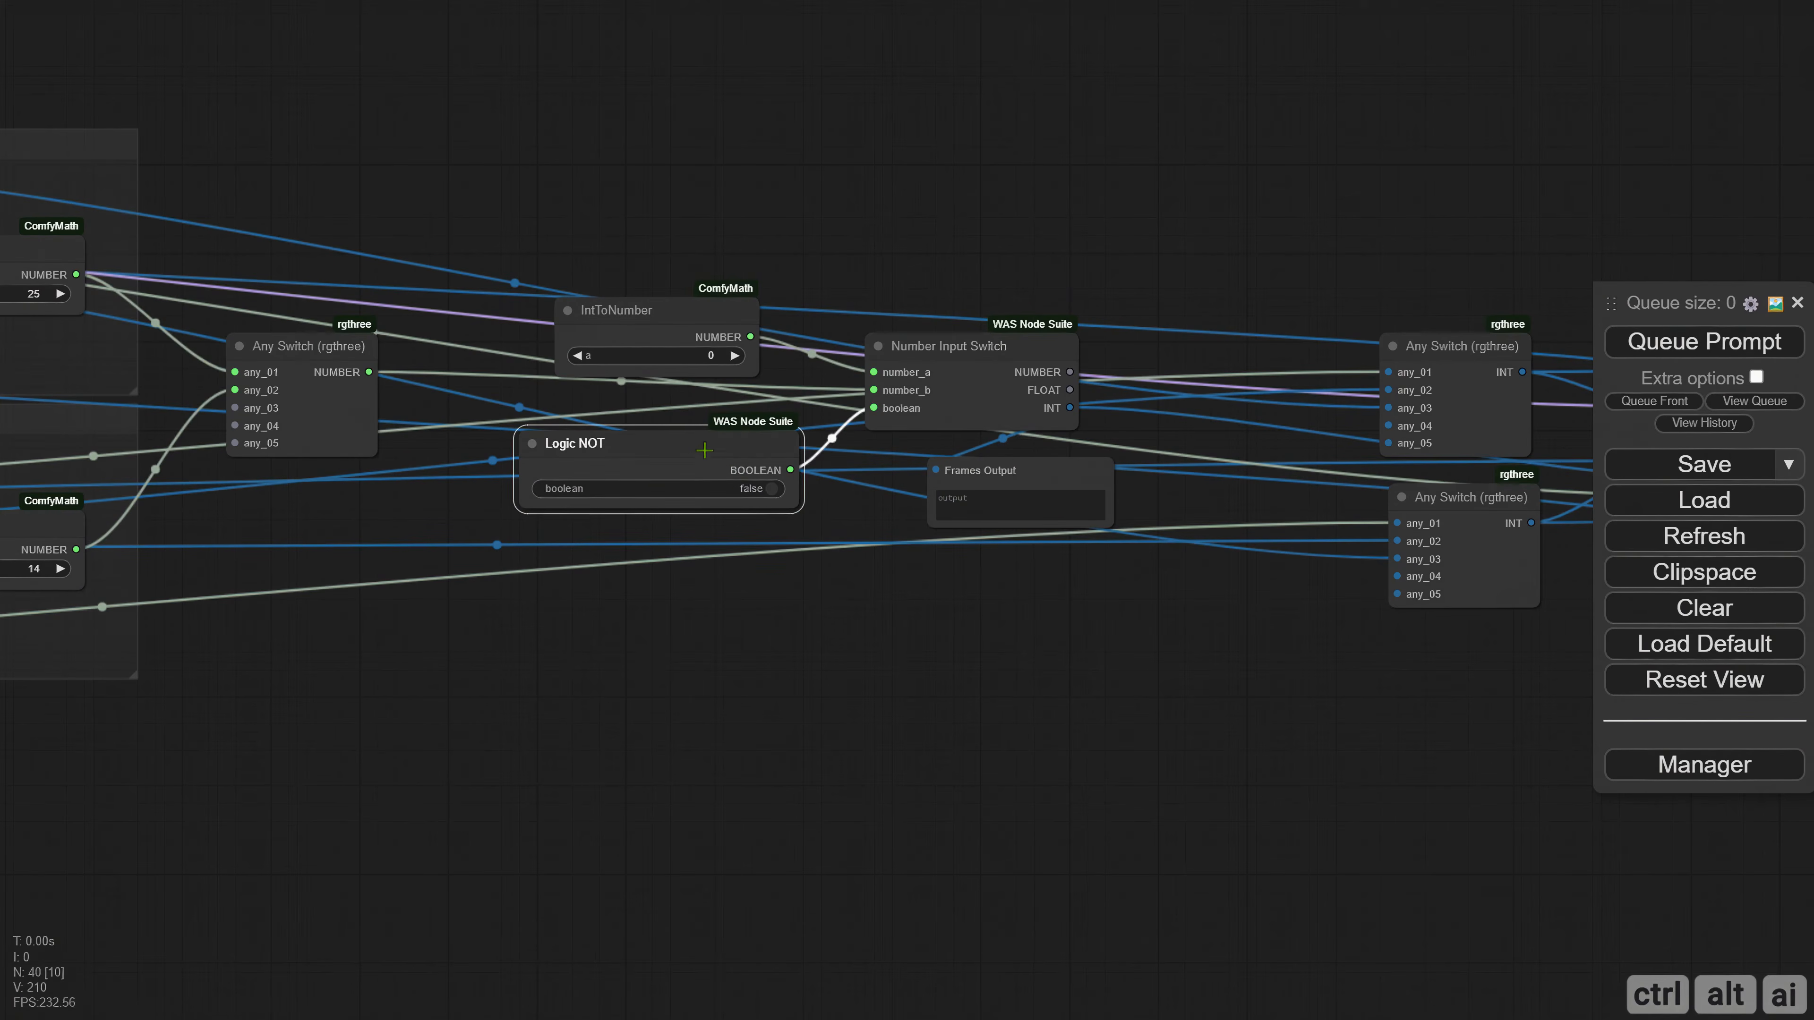
Raise the IntToNumber node set to 0, add a copy of it feeding number_b, and set the copy's value to 25.
{"action": "mouse_move", "coordinate": [749, 622]}
{"action": "left_mouse_down"}
{"action": "mouse_move", "coordinate": [769, 629]}
{"action": "mouse_move", "coordinate": [782, 698]}
{"action": "left_mouse_up"}
{"action": "left_click_drag", "start_coordinate": [709, 401], "coordinate": [708, 234]}
{"action": "mouse_move", "coordinate": [718, 281]}
{"action": "left_mouse_down", "text": "alt"}
{"action": "mouse_move", "coordinate": [723, 415]}
{"action": "mouse_move", "coordinate": [926, 467]}
{"action": "left_mouse_up", "text": "alt"}
{"action": "left_click", "coordinate": [751, 399]}
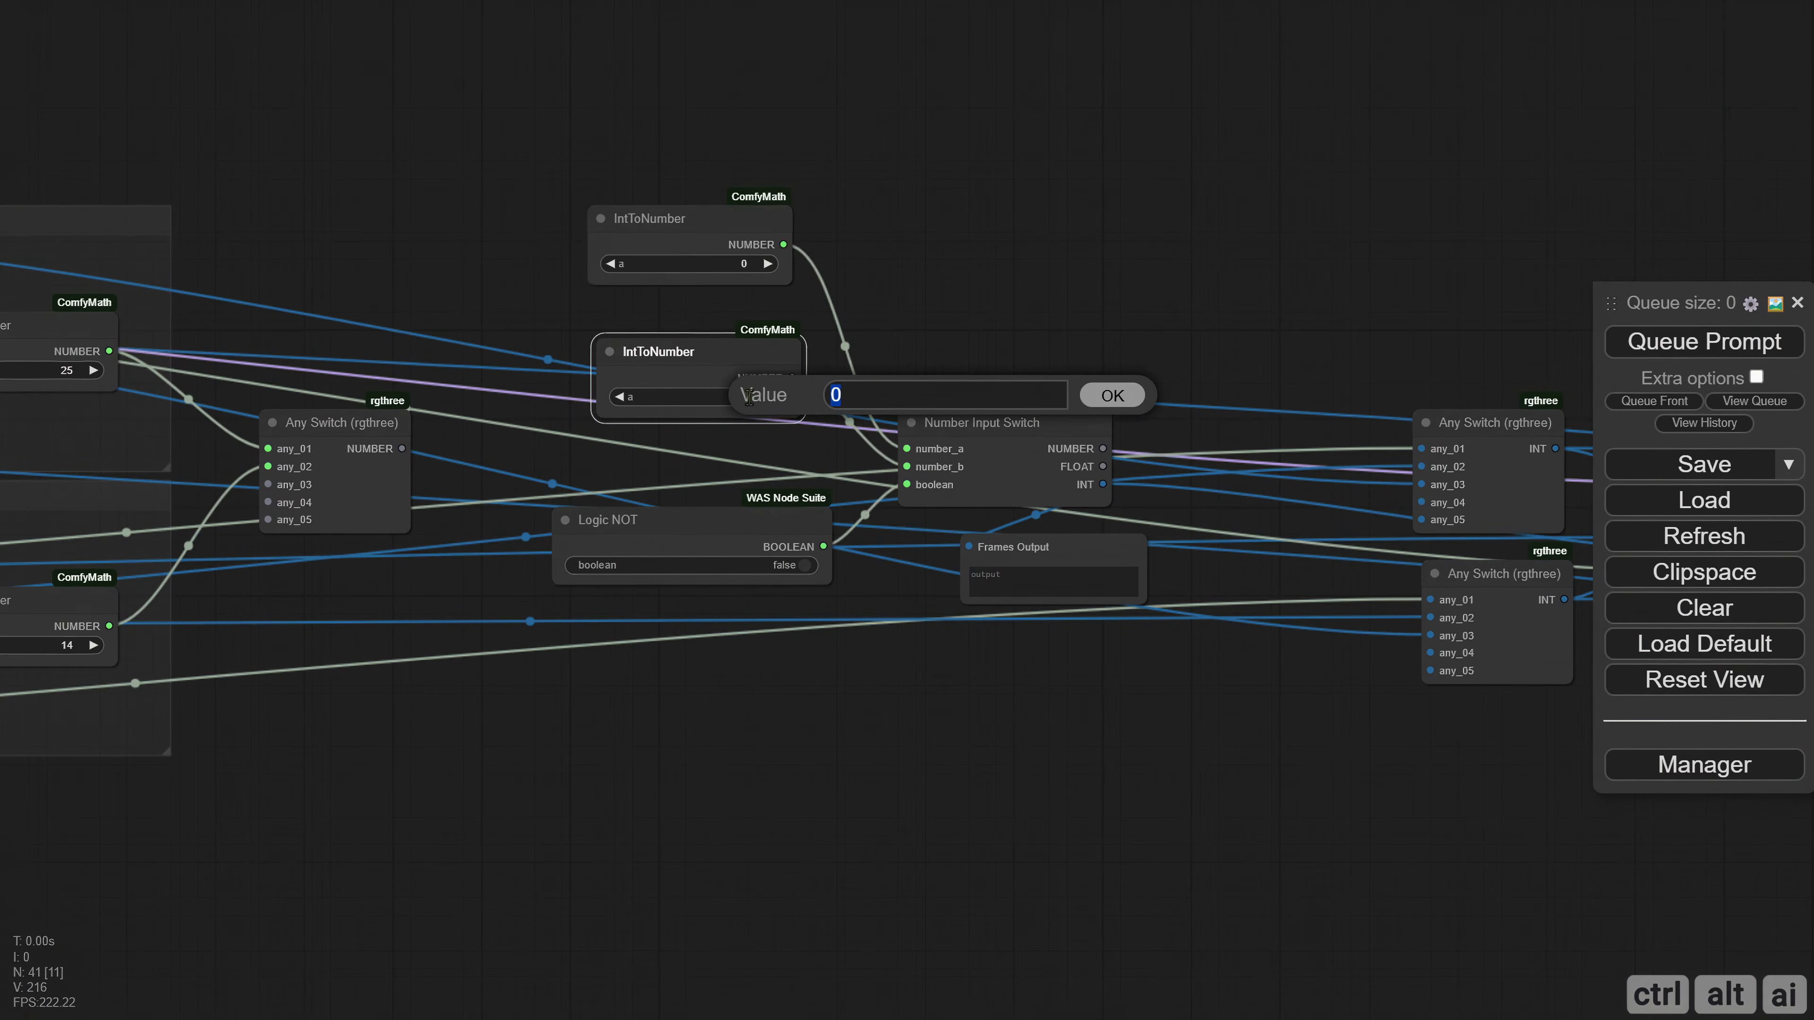
{"action": "type", "text": "25"}
{"action": "key", "text": "Return"}
Nudge Logic NOT into place and queue the prompt with its boolean set to false, and again with it set to true.
{"action": "left_click_drag", "start_coordinate": [750, 522], "coordinate": [741, 495]}
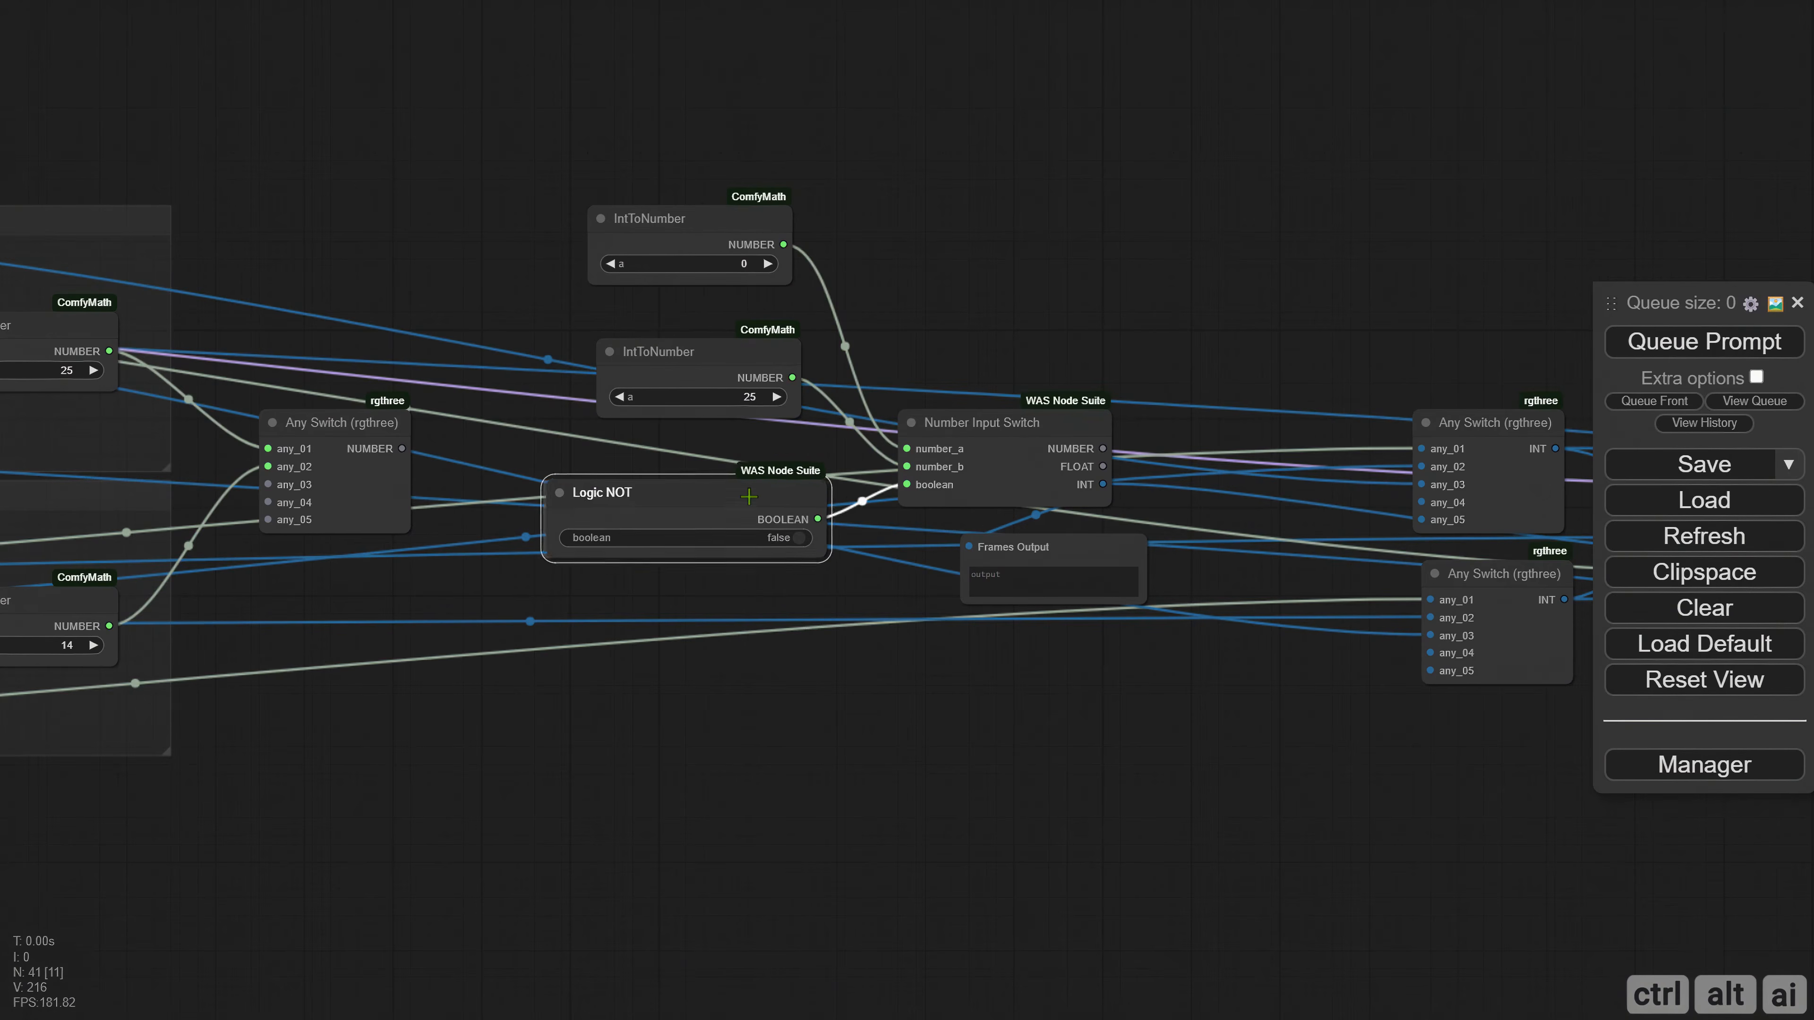
{"action": "left_click", "coordinate": [1646, 347]}
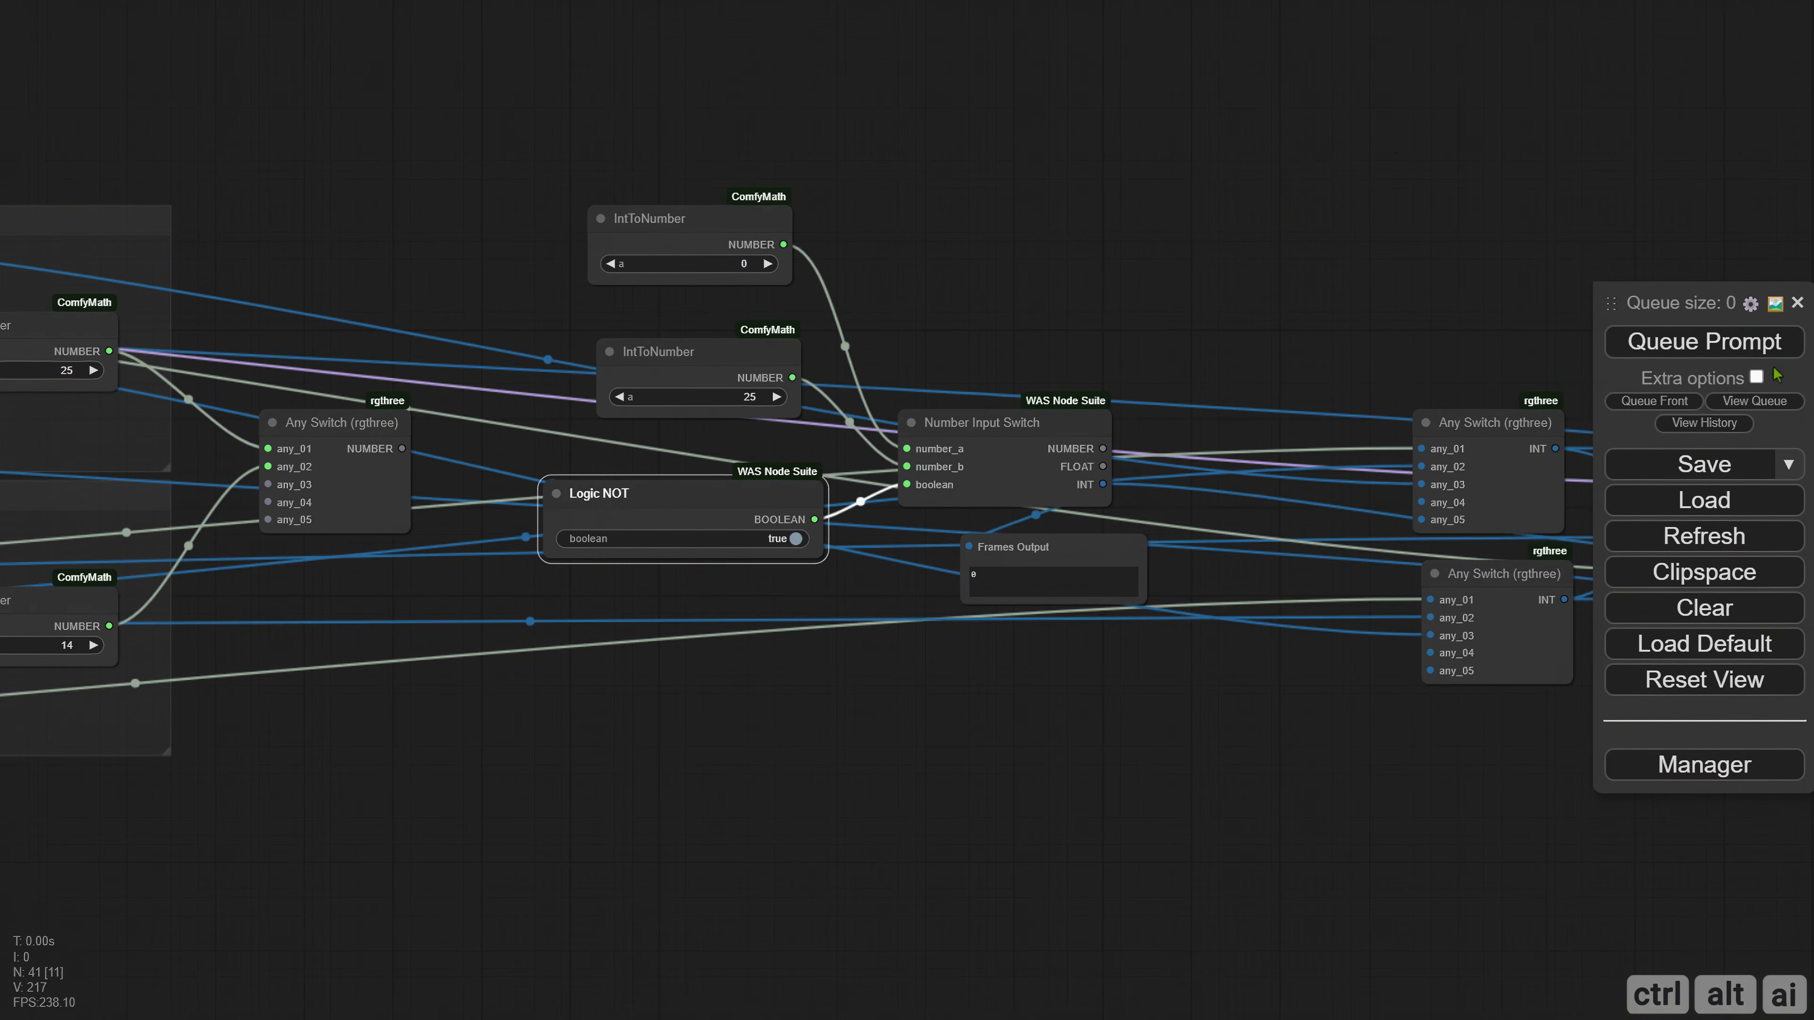
{"action": "left_click", "coordinate": [1729, 344]}
Compare the boolean and number switch wiring in the SD 1.5 group with the frame-count switch setup.
{"action": "scroll", "coordinate": [458, 814], "scroll_direction": "down", "scroll_amount": 2}
{"action": "left_click_drag", "start_coordinate": [457, 815], "coordinate": [1500, 718]}
{"action": "scroll", "coordinate": [1500, 718], "scroll_direction": "down", "scroll_amount": 1}
{"action": "left_click_drag", "start_coordinate": [994, 791], "coordinate": [1678, 700]}
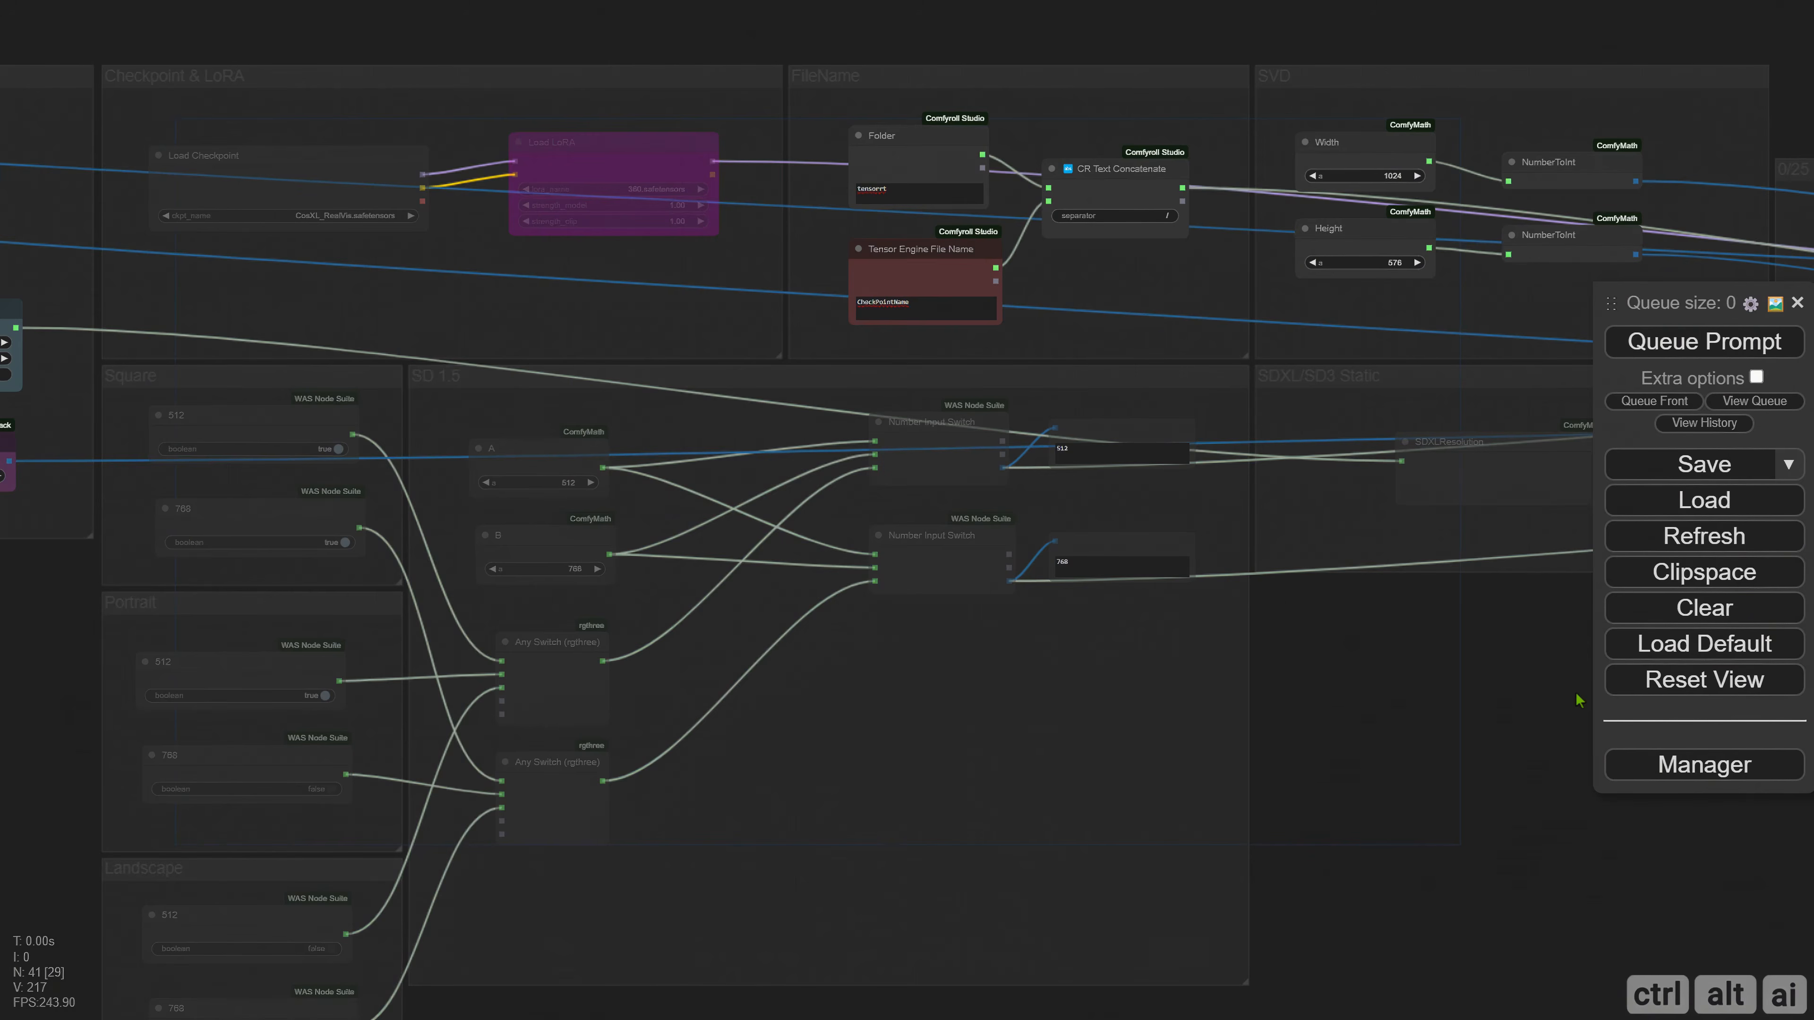
{"action": "left_click_drag", "start_coordinate": [1577, 696], "coordinate": [582, 743]}
{"action": "left_click_drag", "start_coordinate": [1343, 590], "coordinate": [988, 633]}
{"action": "scroll", "coordinate": [1107, 556], "scroll_direction": "up", "scroll_amount": 5}
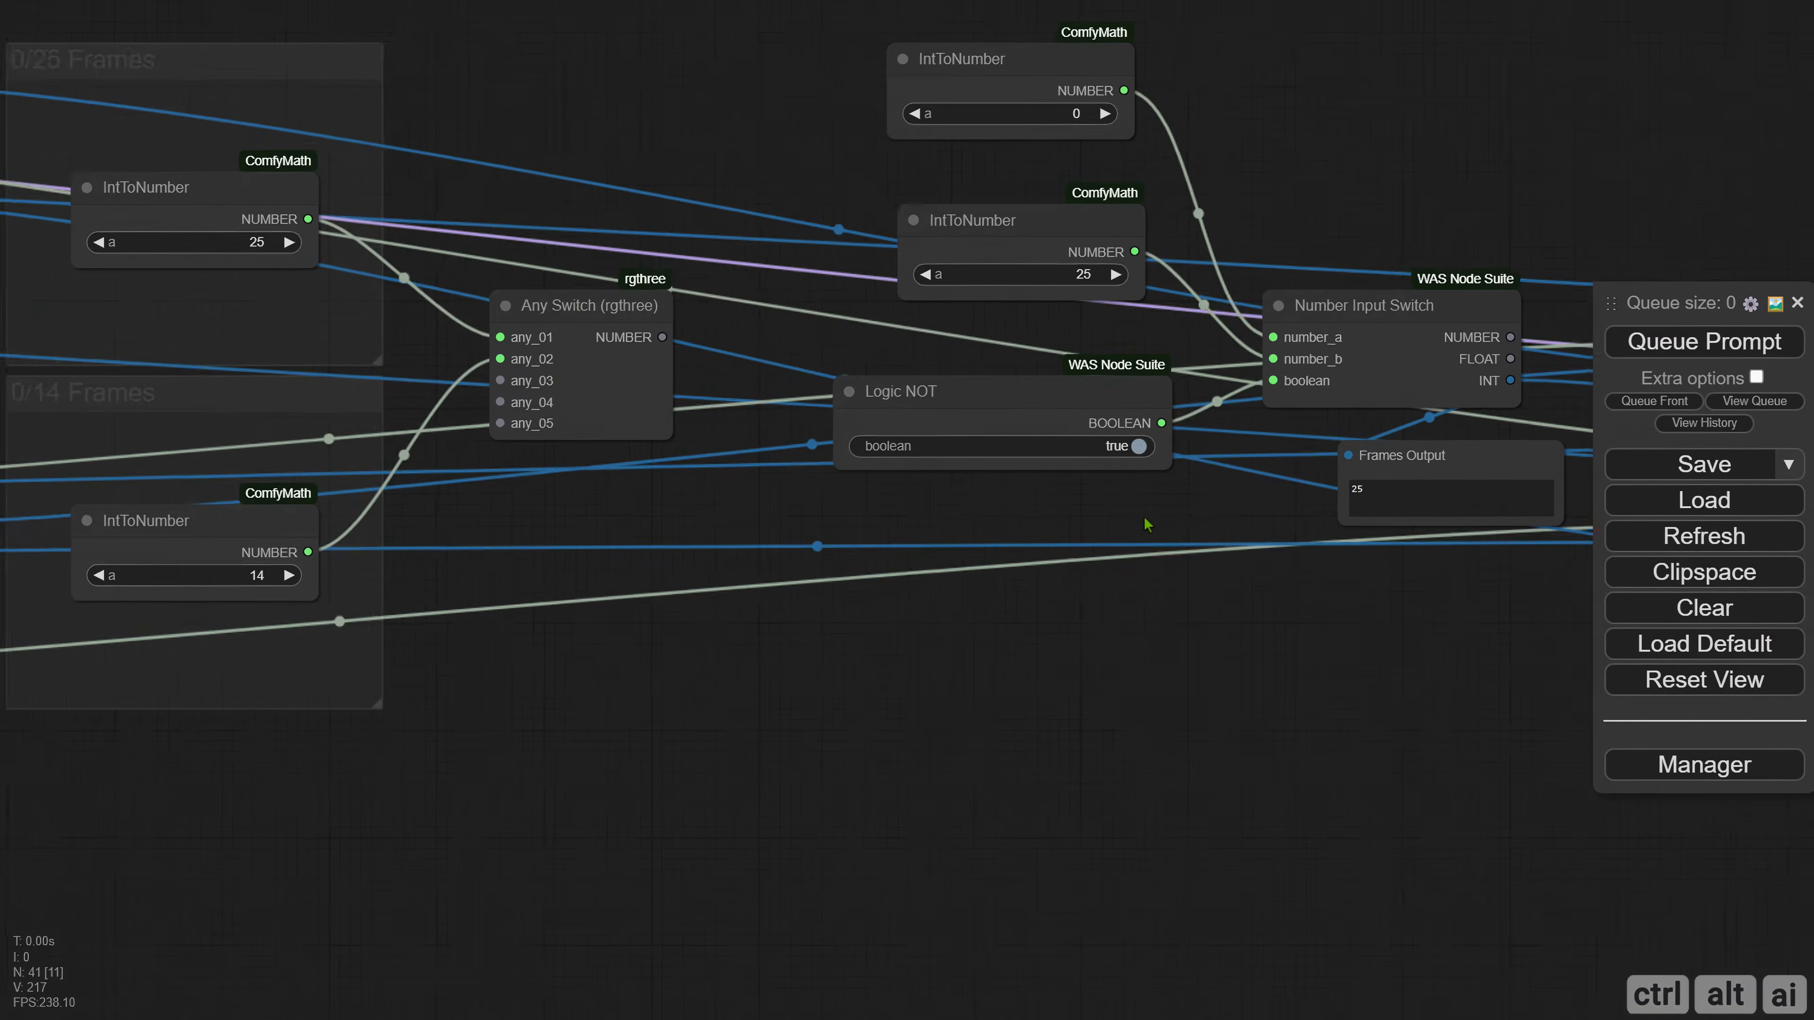
{"action": "left_click_drag", "start_coordinate": [1147, 526], "coordinate": [906, 575]}
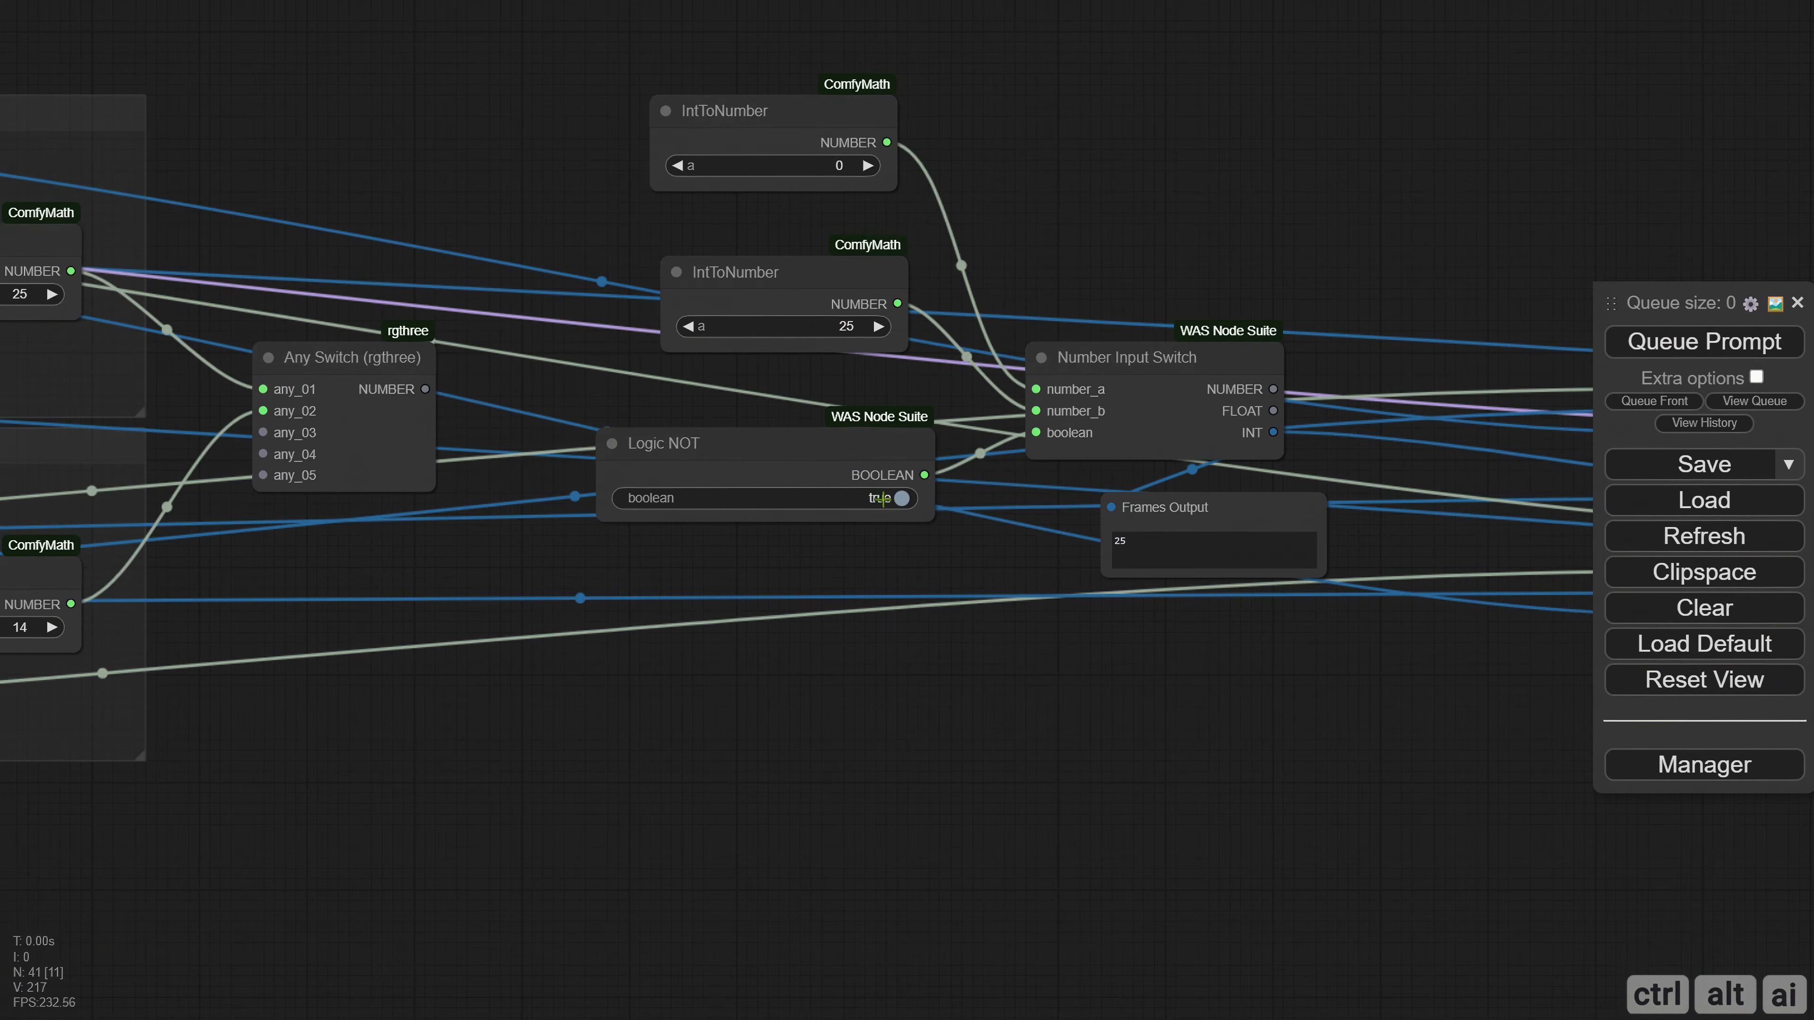
Convert the Logic NOT node's boolean widget to an input, shrink the node, and place it close to Number Input Switch.
{"action": "left_click_drag", "start_coordinate": [741, 460], "coordinate": [767, 455]}
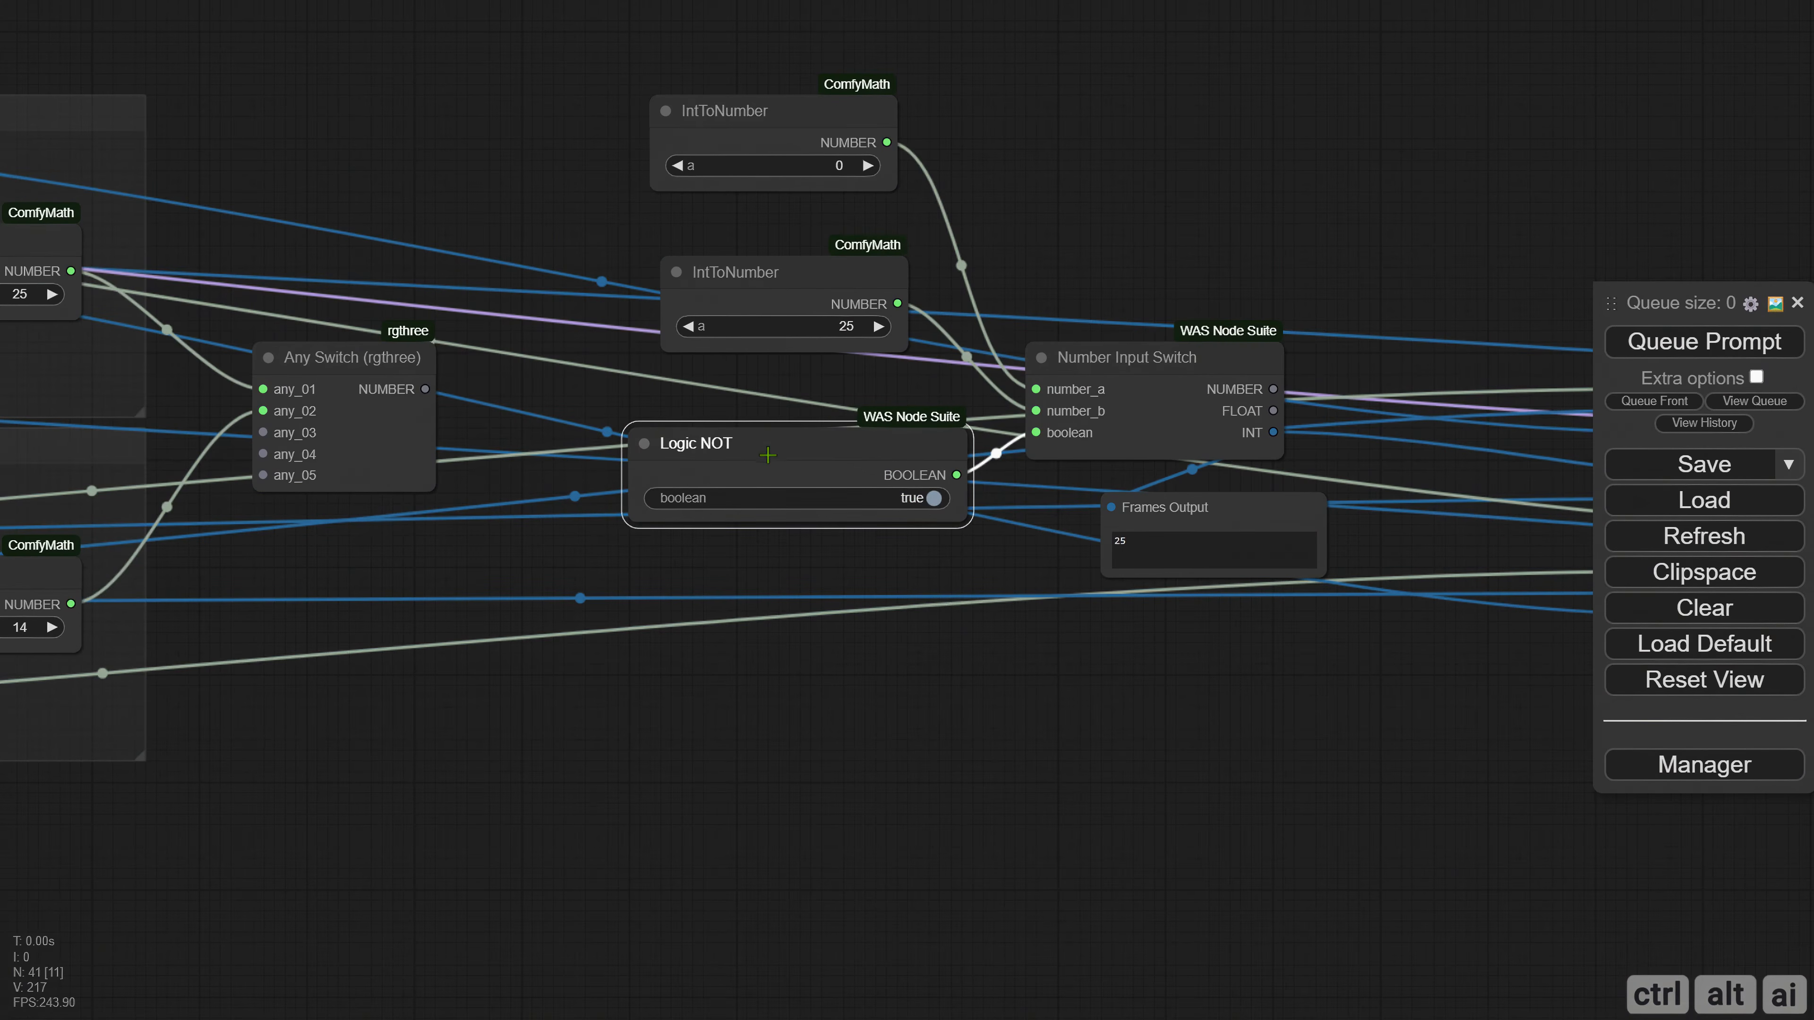
{"action": "right_click", "coordinate": [751, 448]}
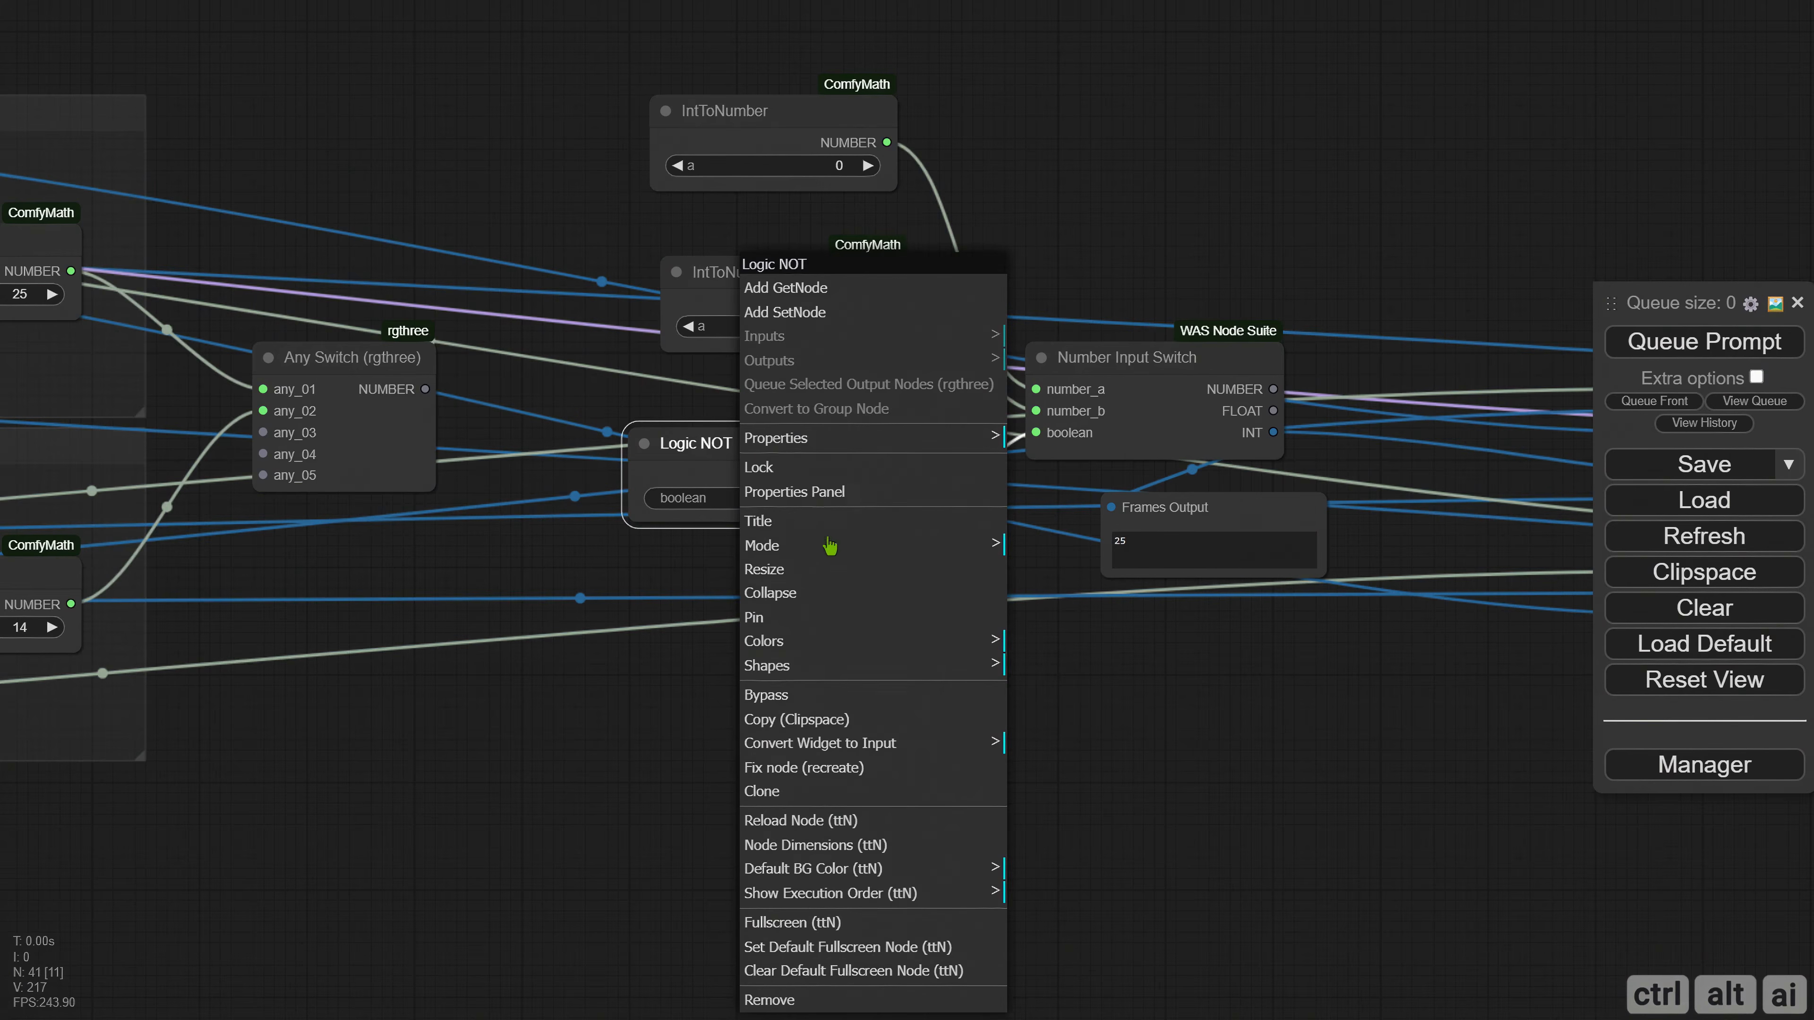
{"action": "left_click", "coordinate": [854, 745]}
{"action": "left_click", "coordinate": [1046, 743]}
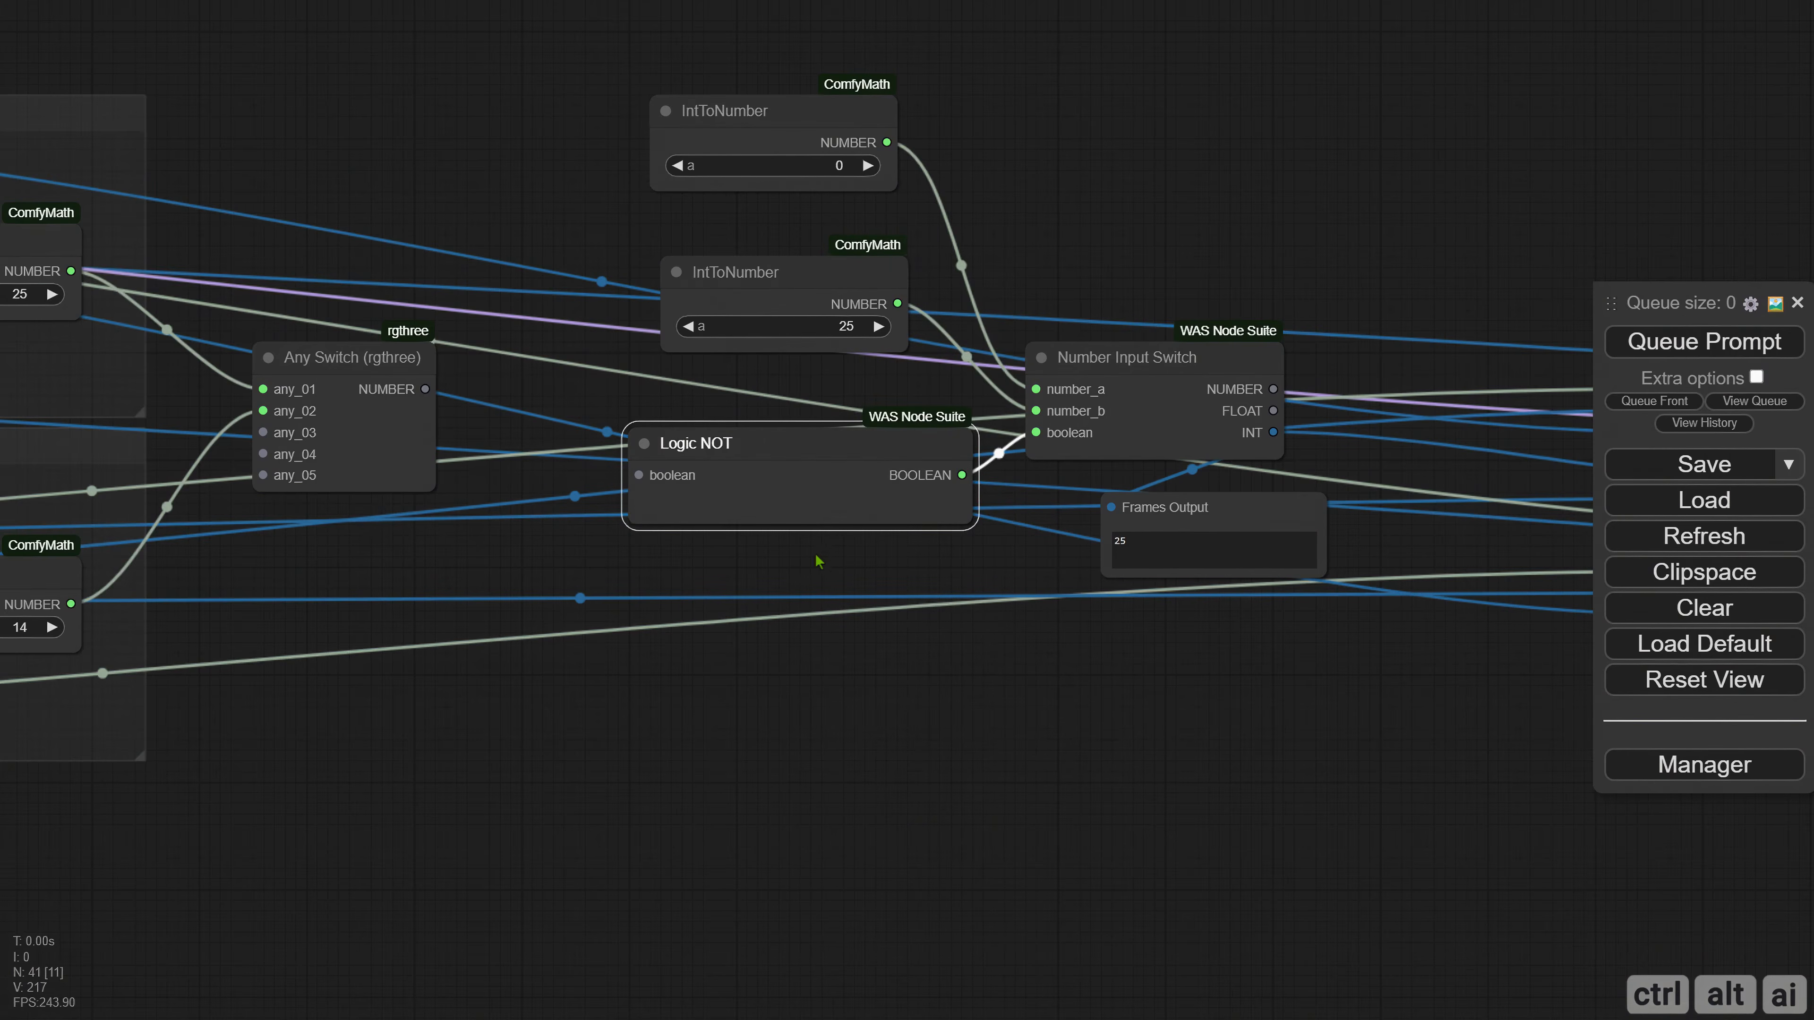
{"action": "left_click_drag", "start_coordinate": [975, 527], "coordinate": [851, 505]}
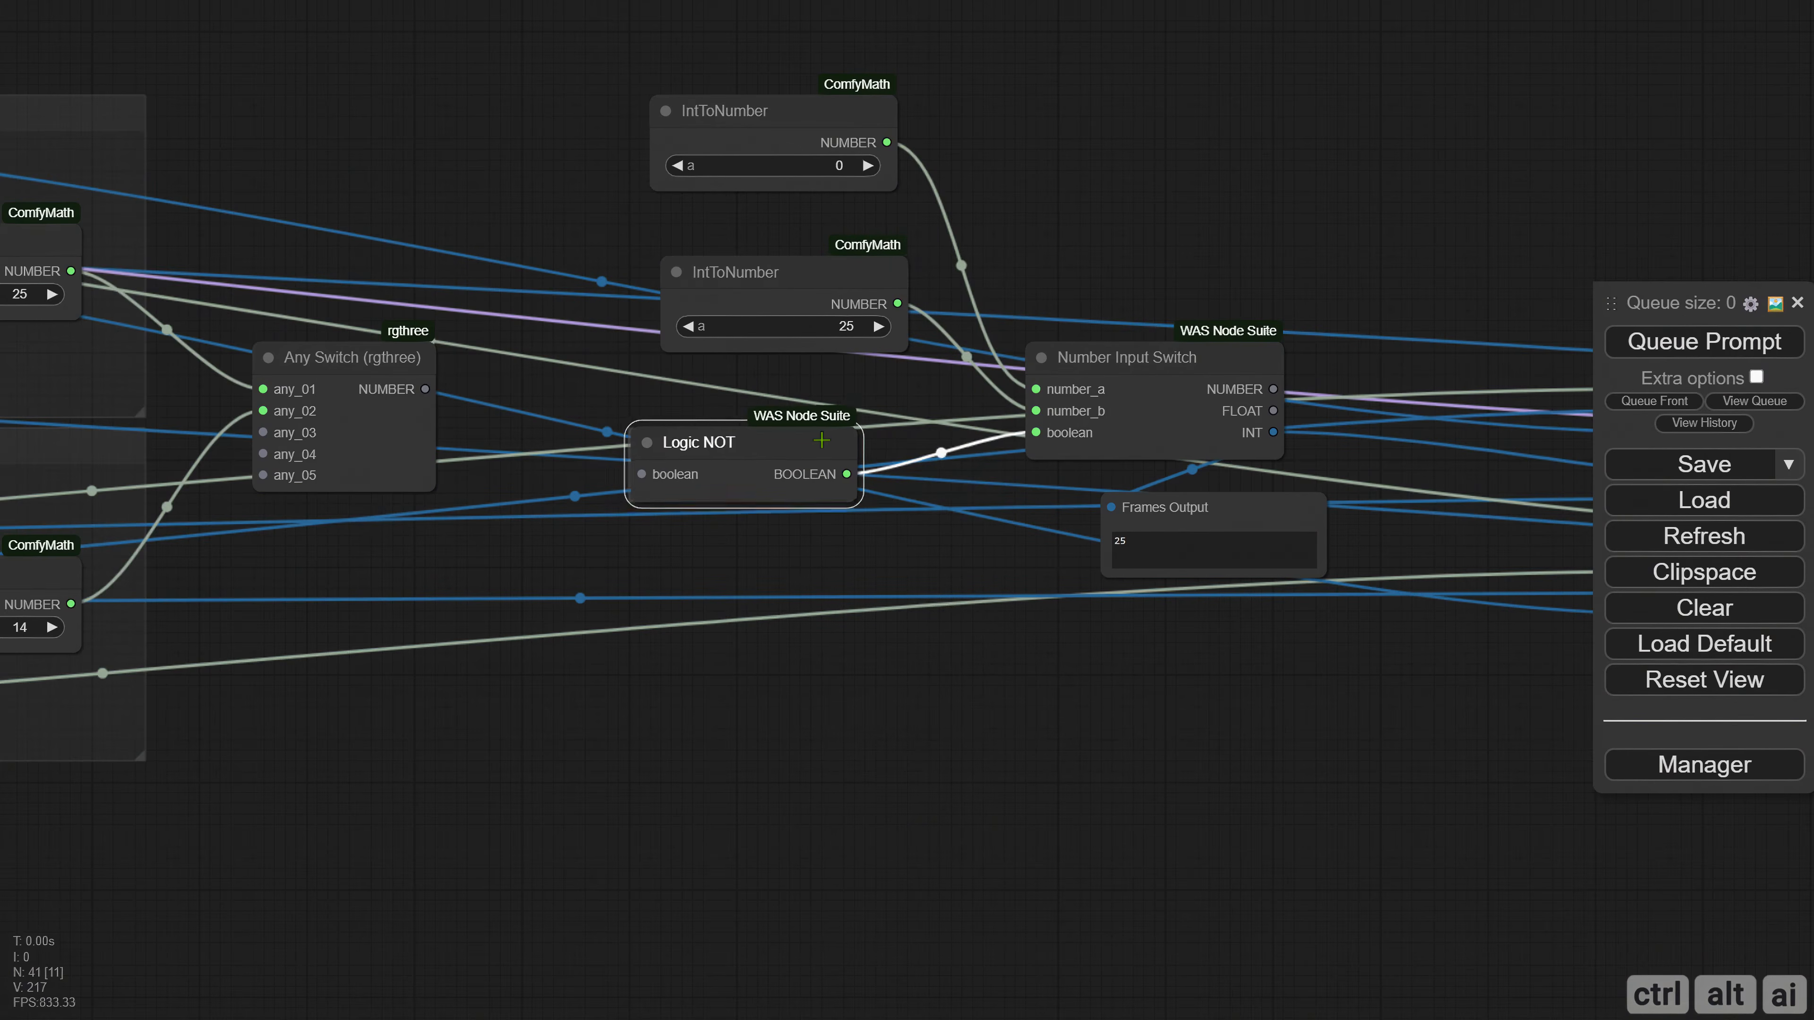
{"action": "left_click_drag", "start_coordinate": [750, 461], "coordinate": [825, 461]}
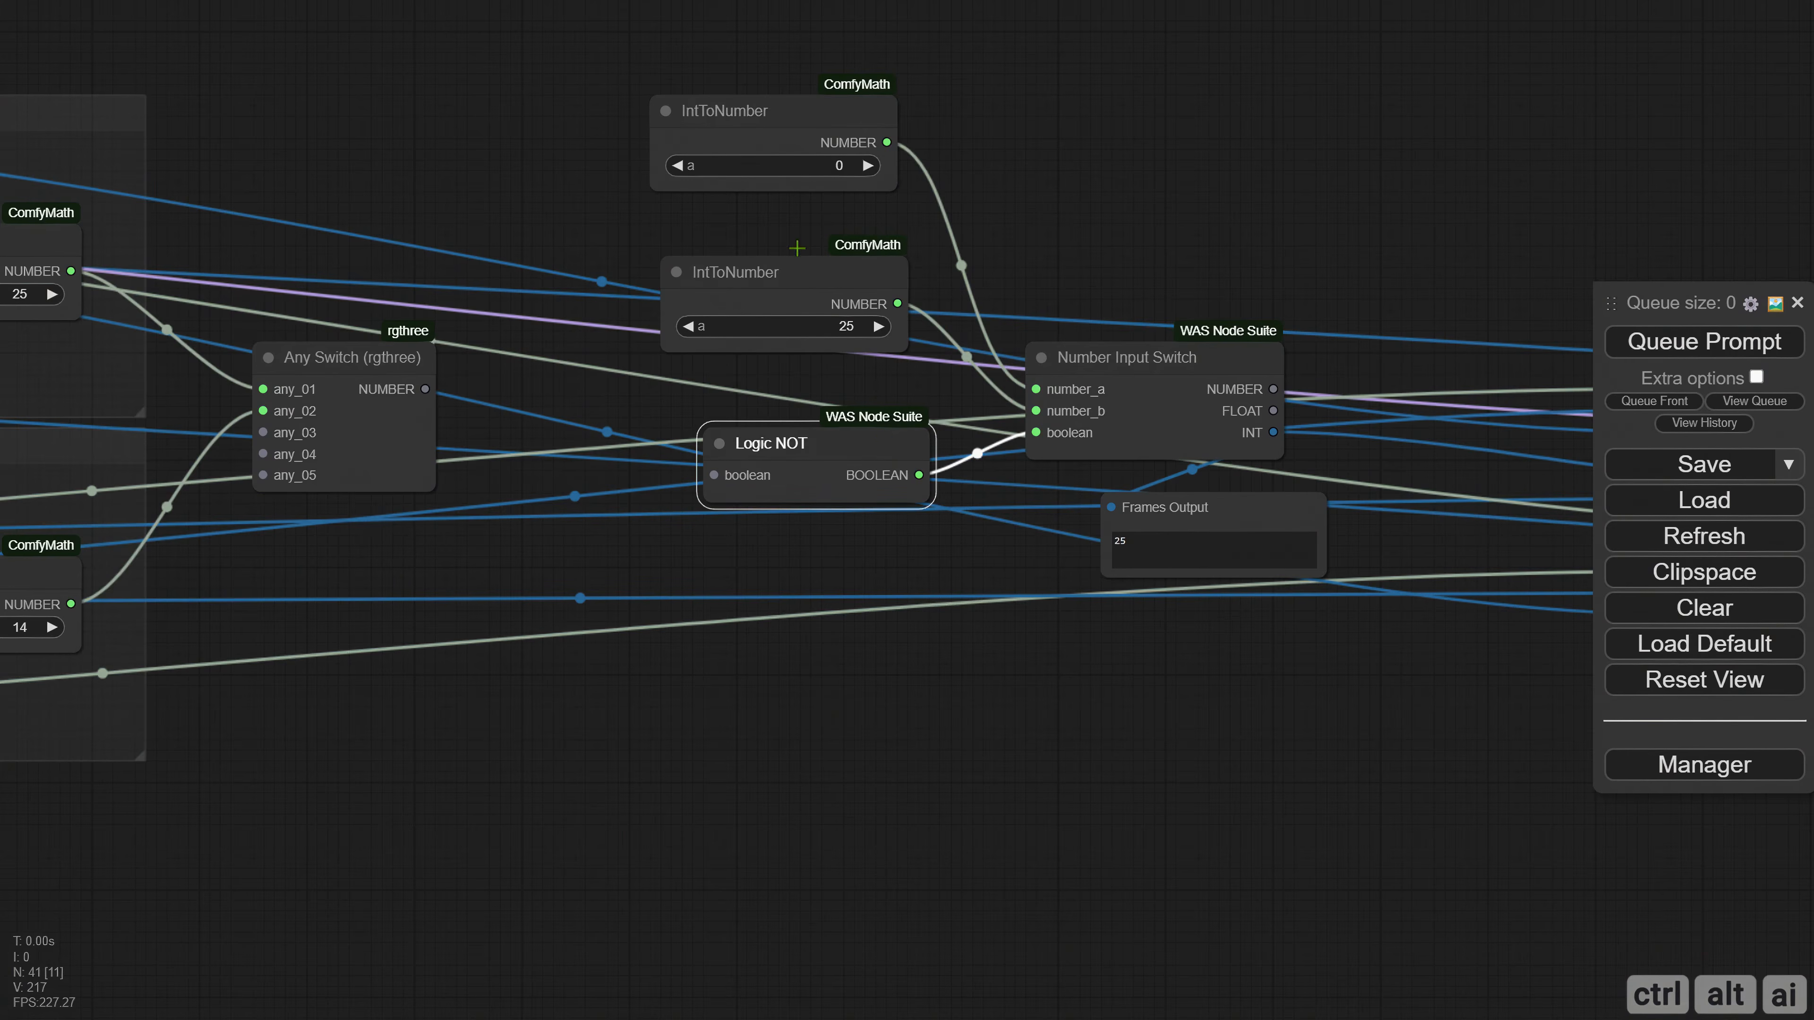
Add a narrowed ImpactIfNone node below Logic NOT and connect its bool output to the Logic NOT boolean input.
{"action": "double_click", "coordinate": [446, 571]}
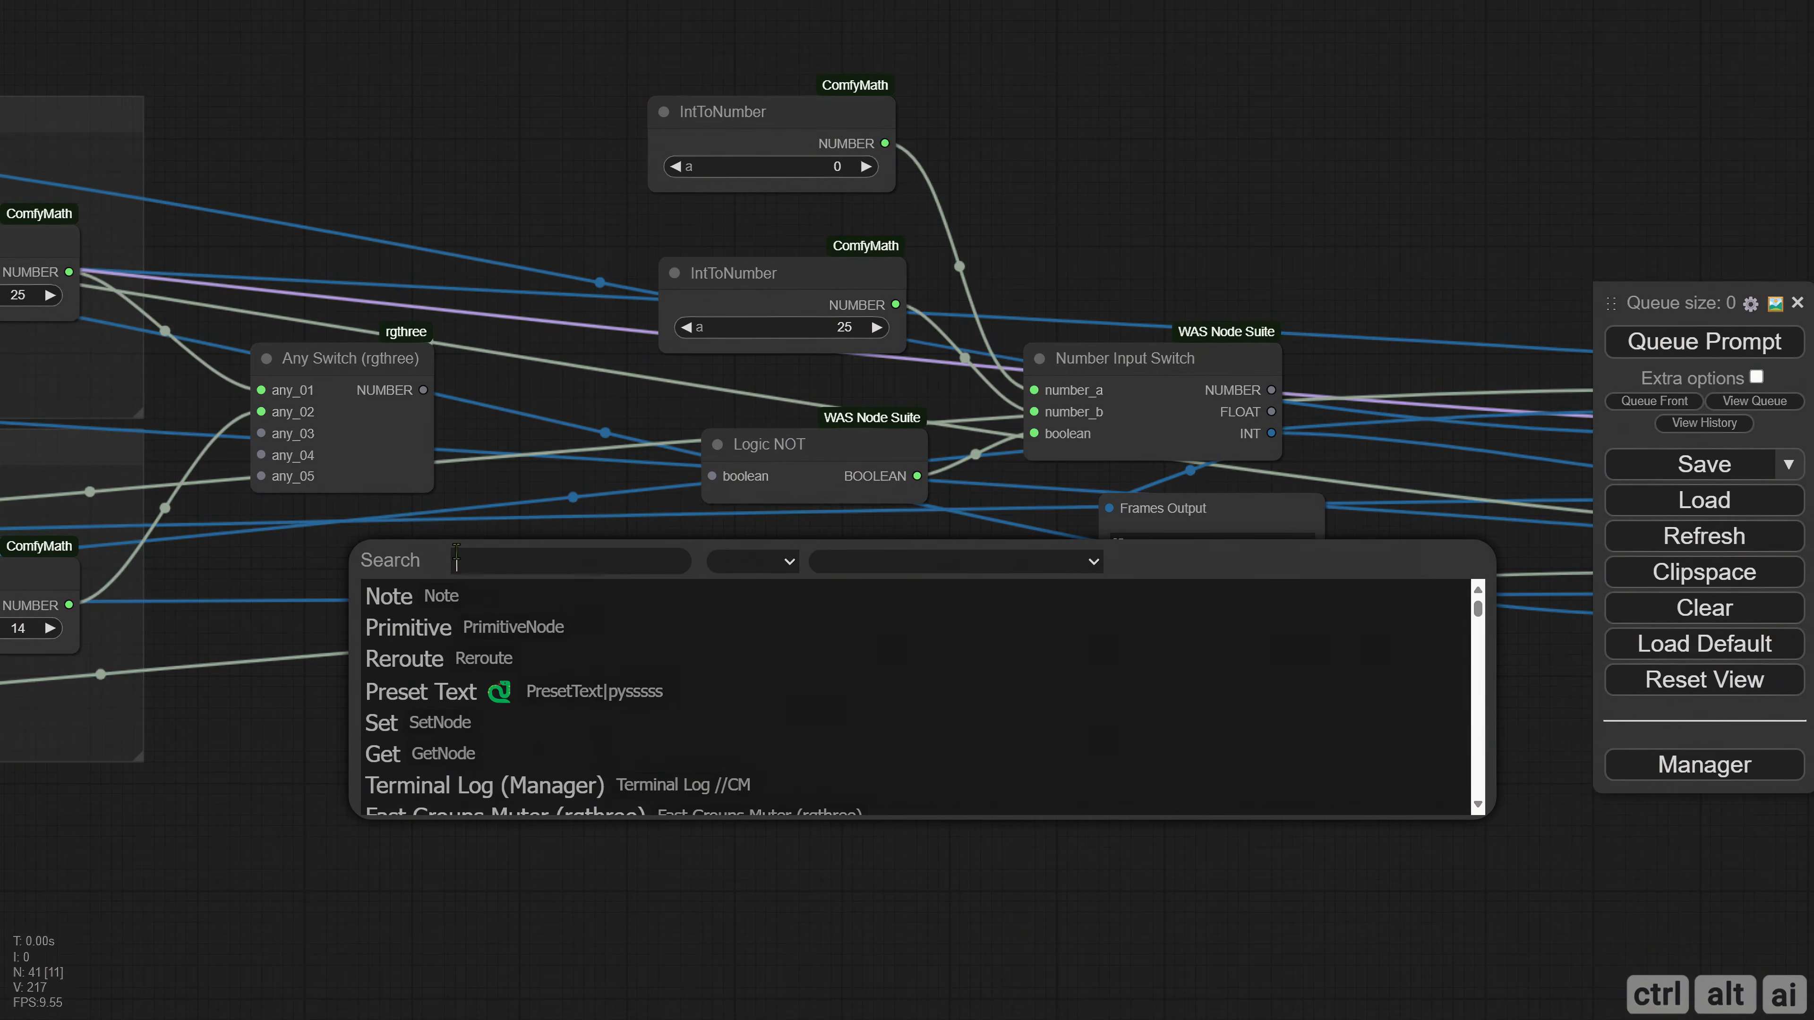
{"action": "type", "text": "impactif"}
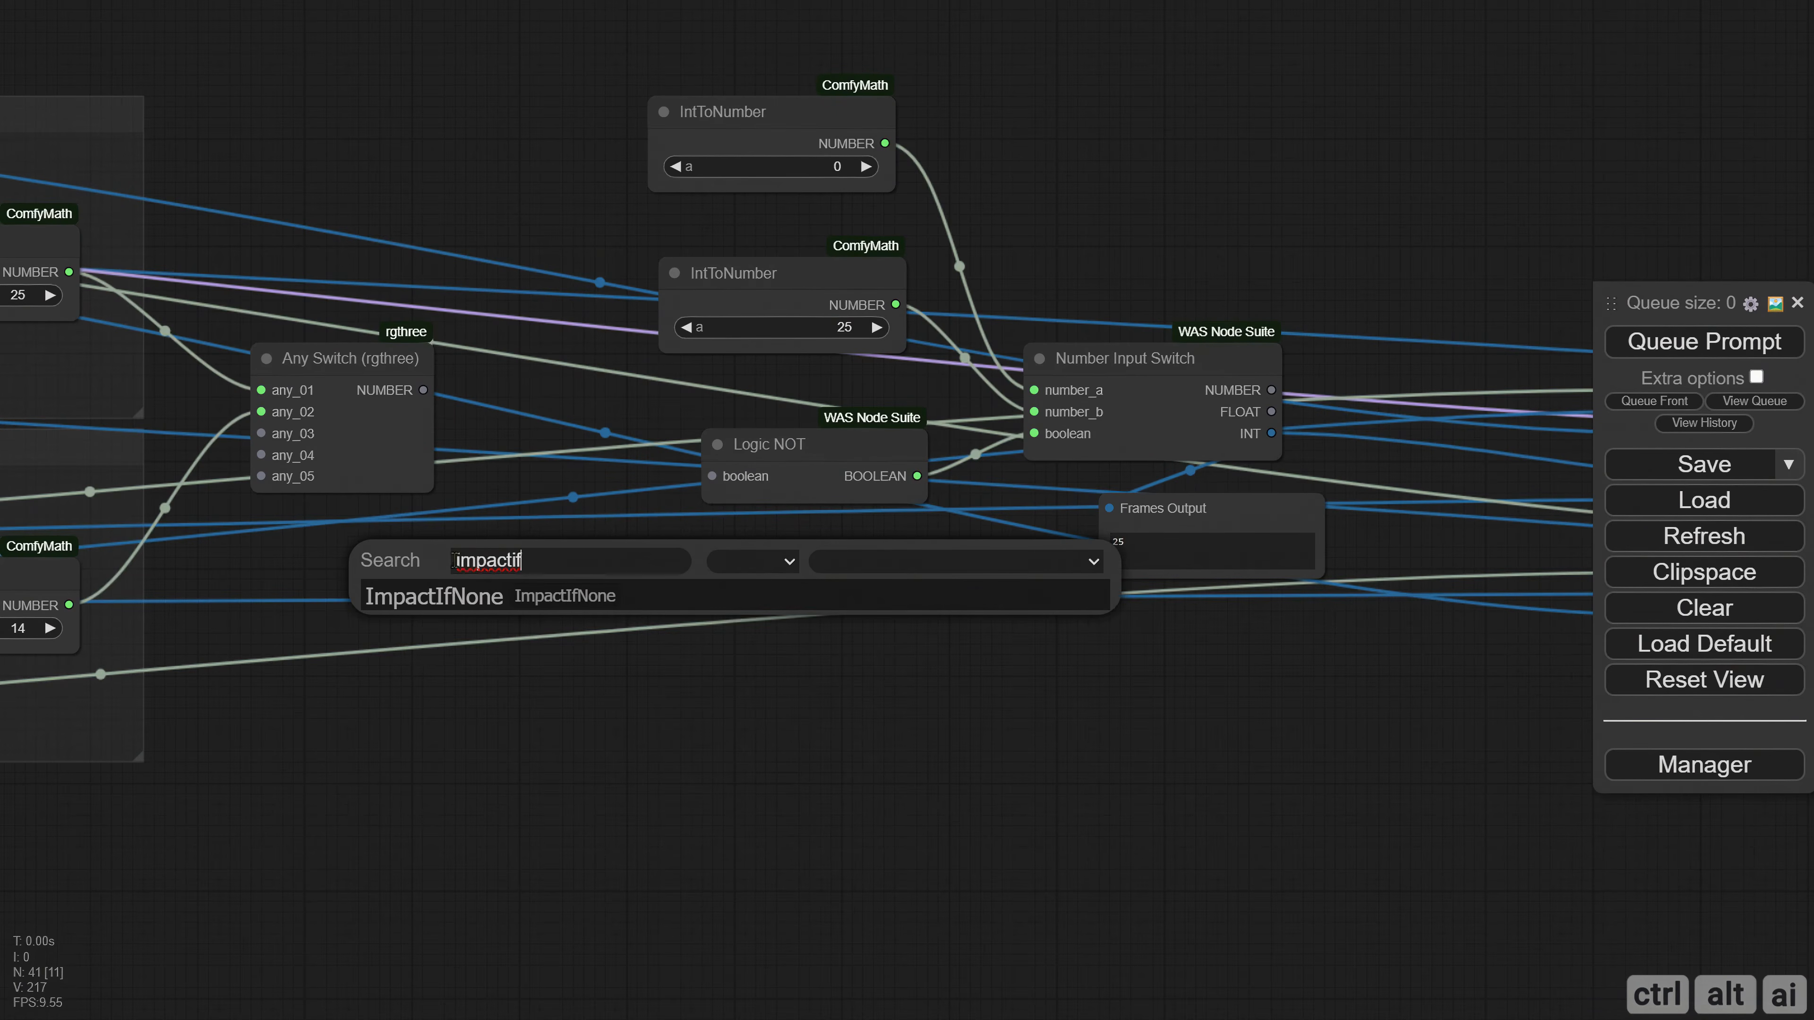
{"action": "left_click", "coordinate": [532, 596]}
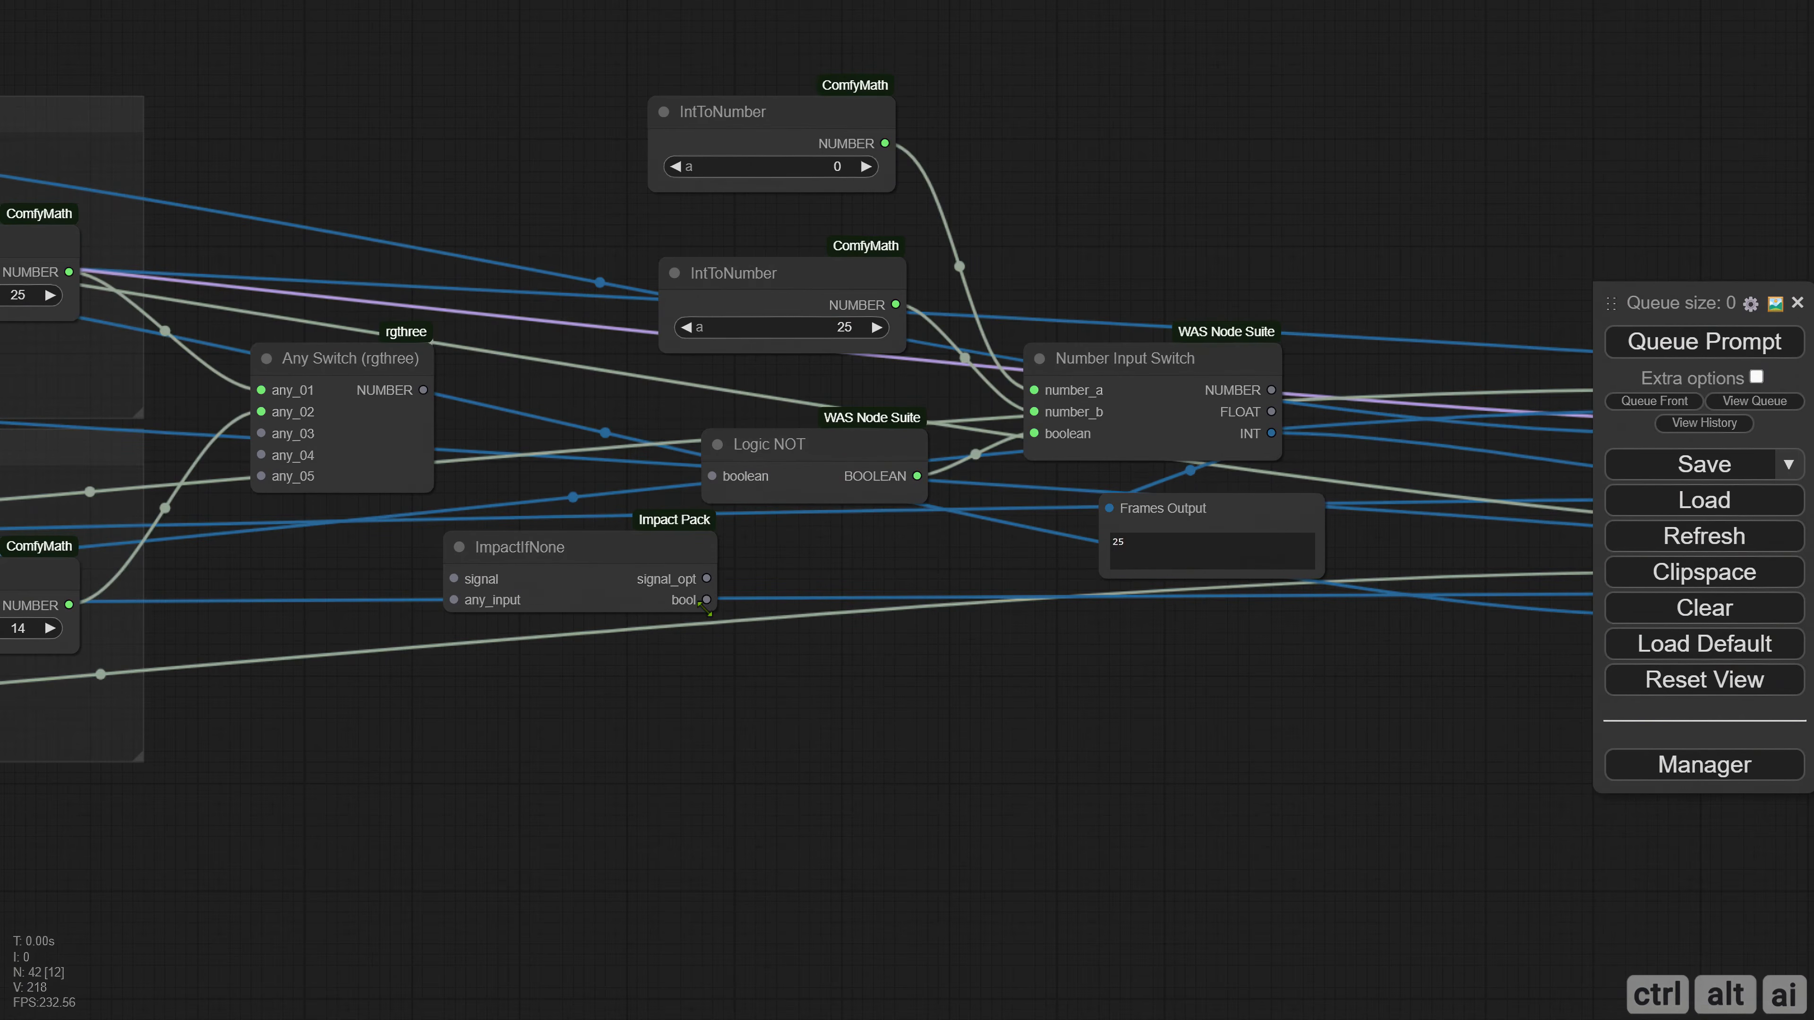
{"action": "left_click_drag", "start_coordinate": [706, 609], "coordinate": [622, 615]}
{"action": "left_click_drag", "start_coordinate": [571, 547], "coordinate": [583, 562]}
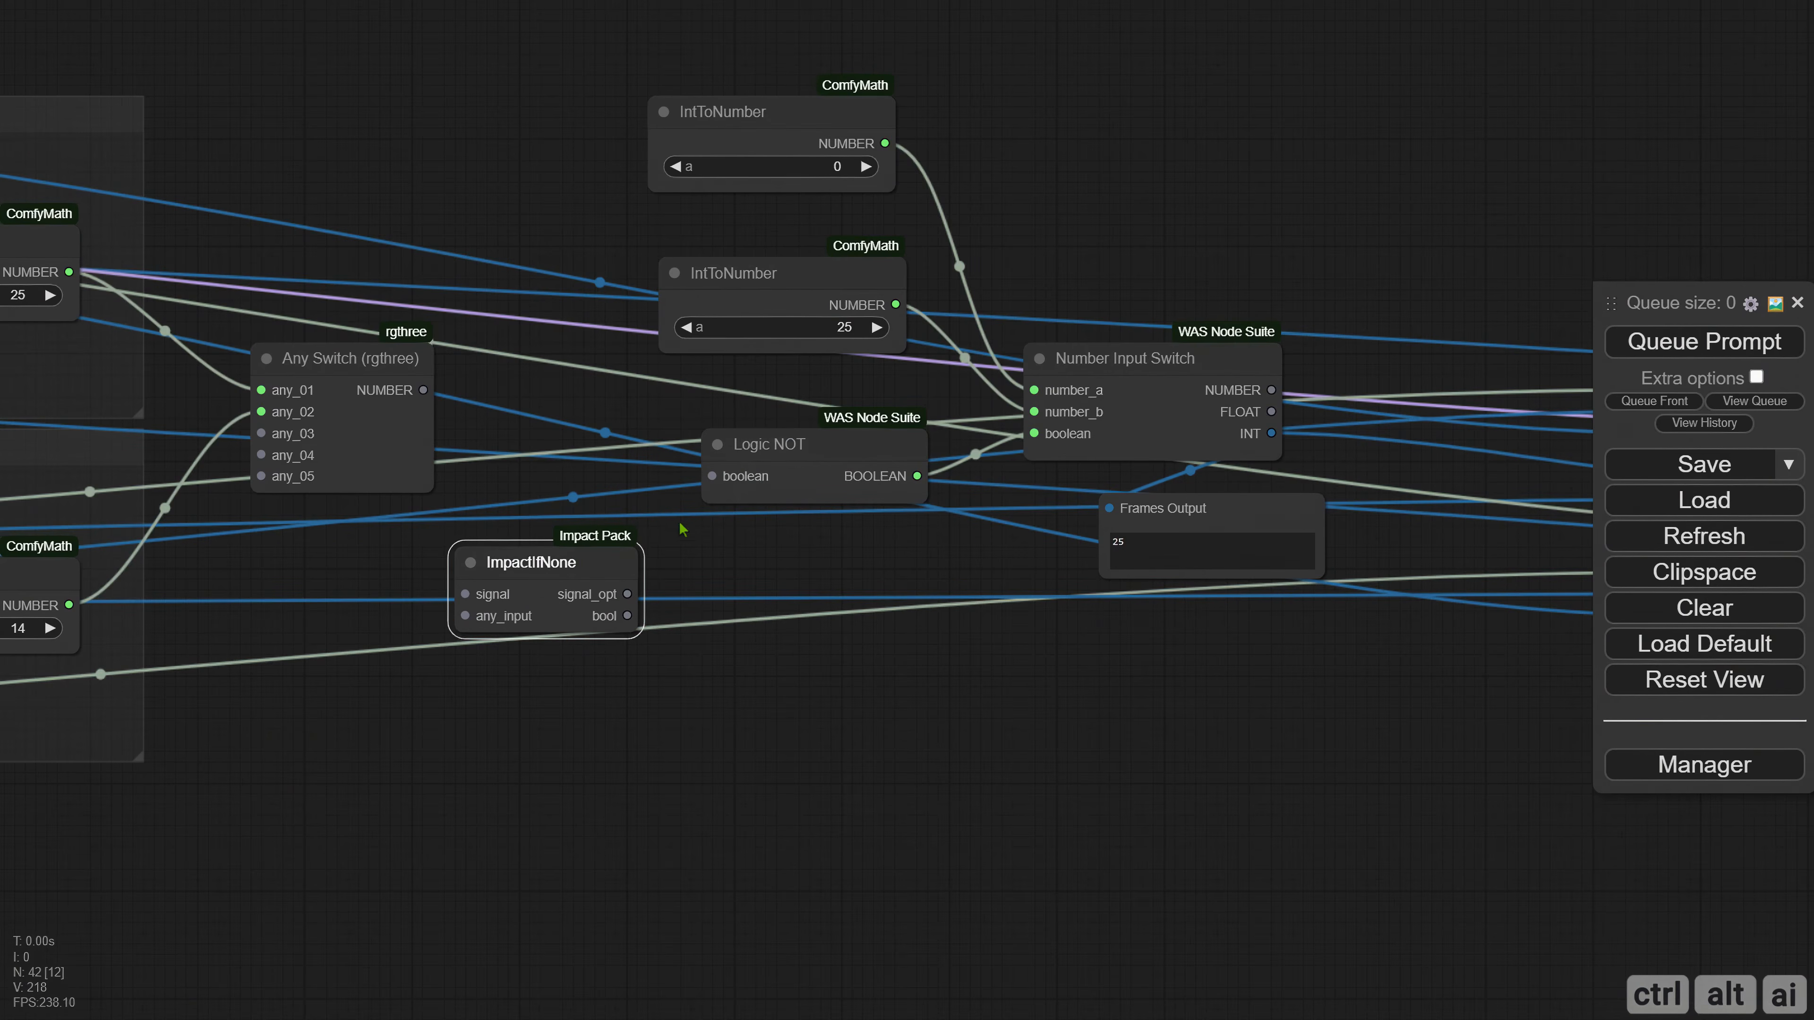
{"action": "left_click_drag", "start_coordinate": [792, 460], "coordinate": [804, 472]}
{"action": "left_click_drag", "start_coordinate": [627, 616], "coordinate": [723, 488]}
{"action": "left_click_drag", "start_coordinate": [583, 562], "coordinate": [594, 536]}
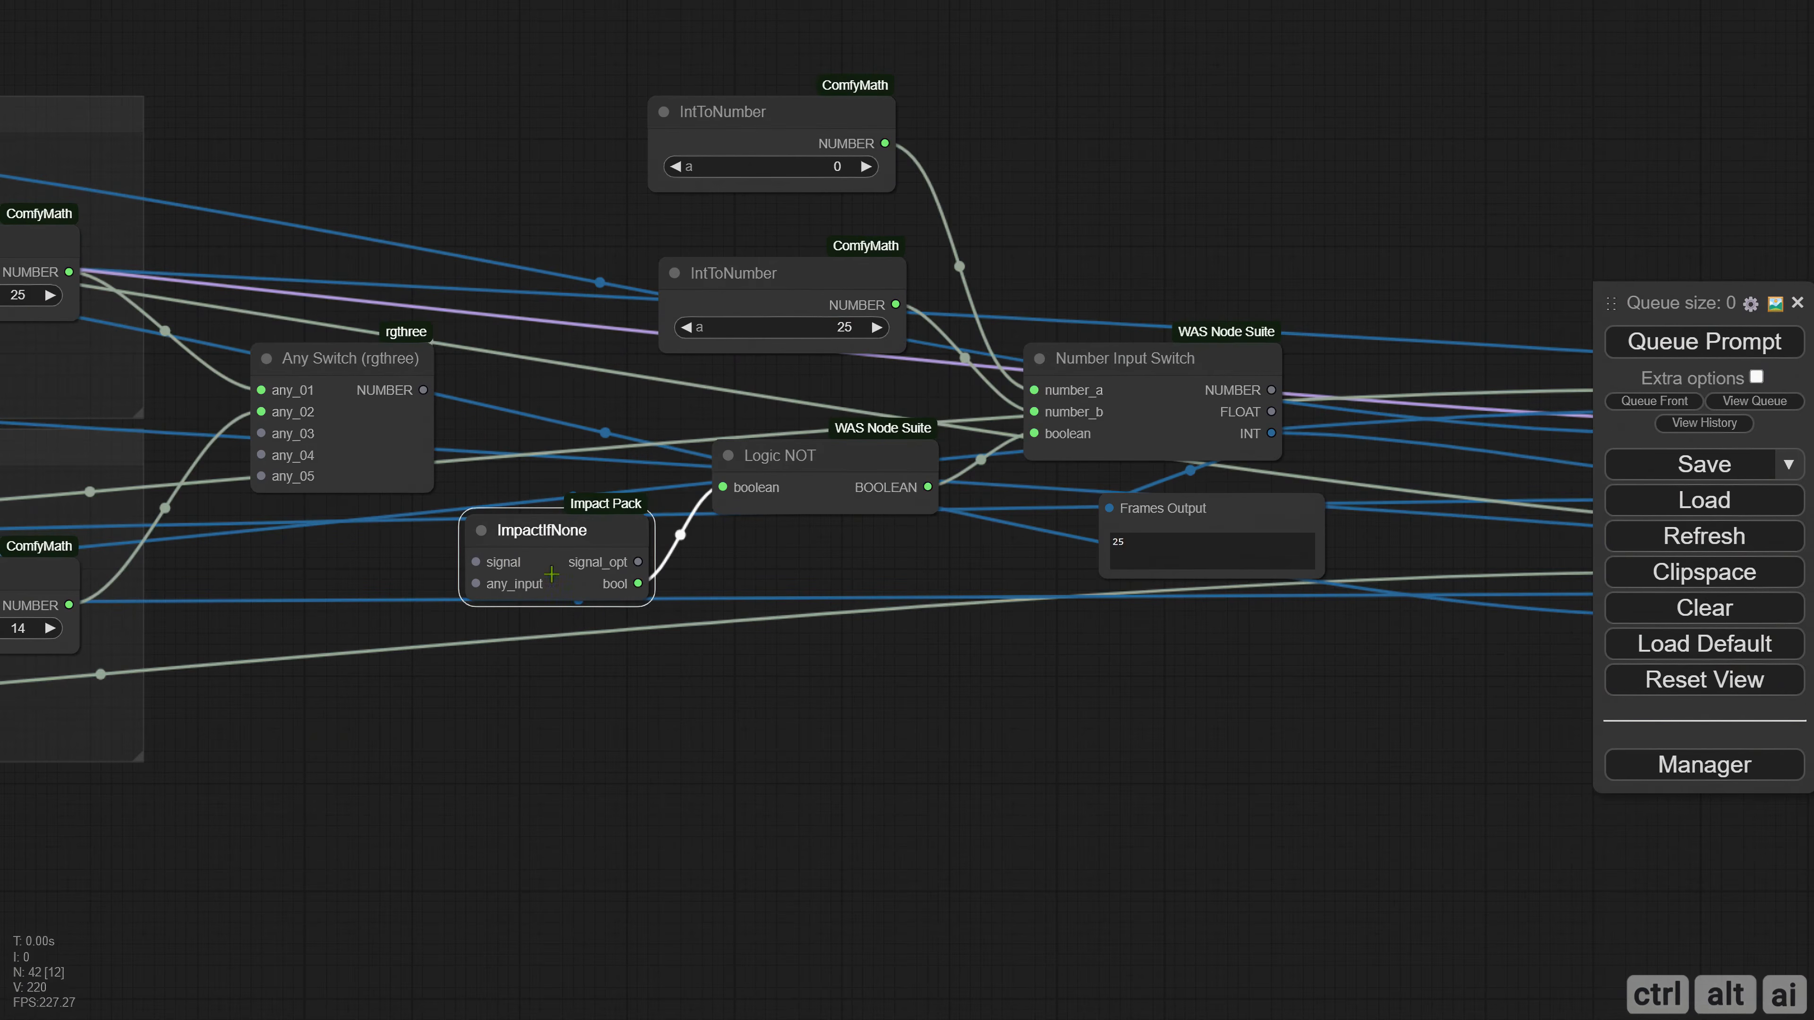
Connect the SVD Width node's NUMBER output to any_input of ImpactIfNone and place ImpactIfNone between Any Switch and Logic NOT.
{"action": "left_click_drag", "start_coordinate": [353, 258], "coordinate": [1372, 274]}
{"action": "scroll", "coordinate": [1224, 204], "scroll_direction": "down", "scroll_amount": 1}
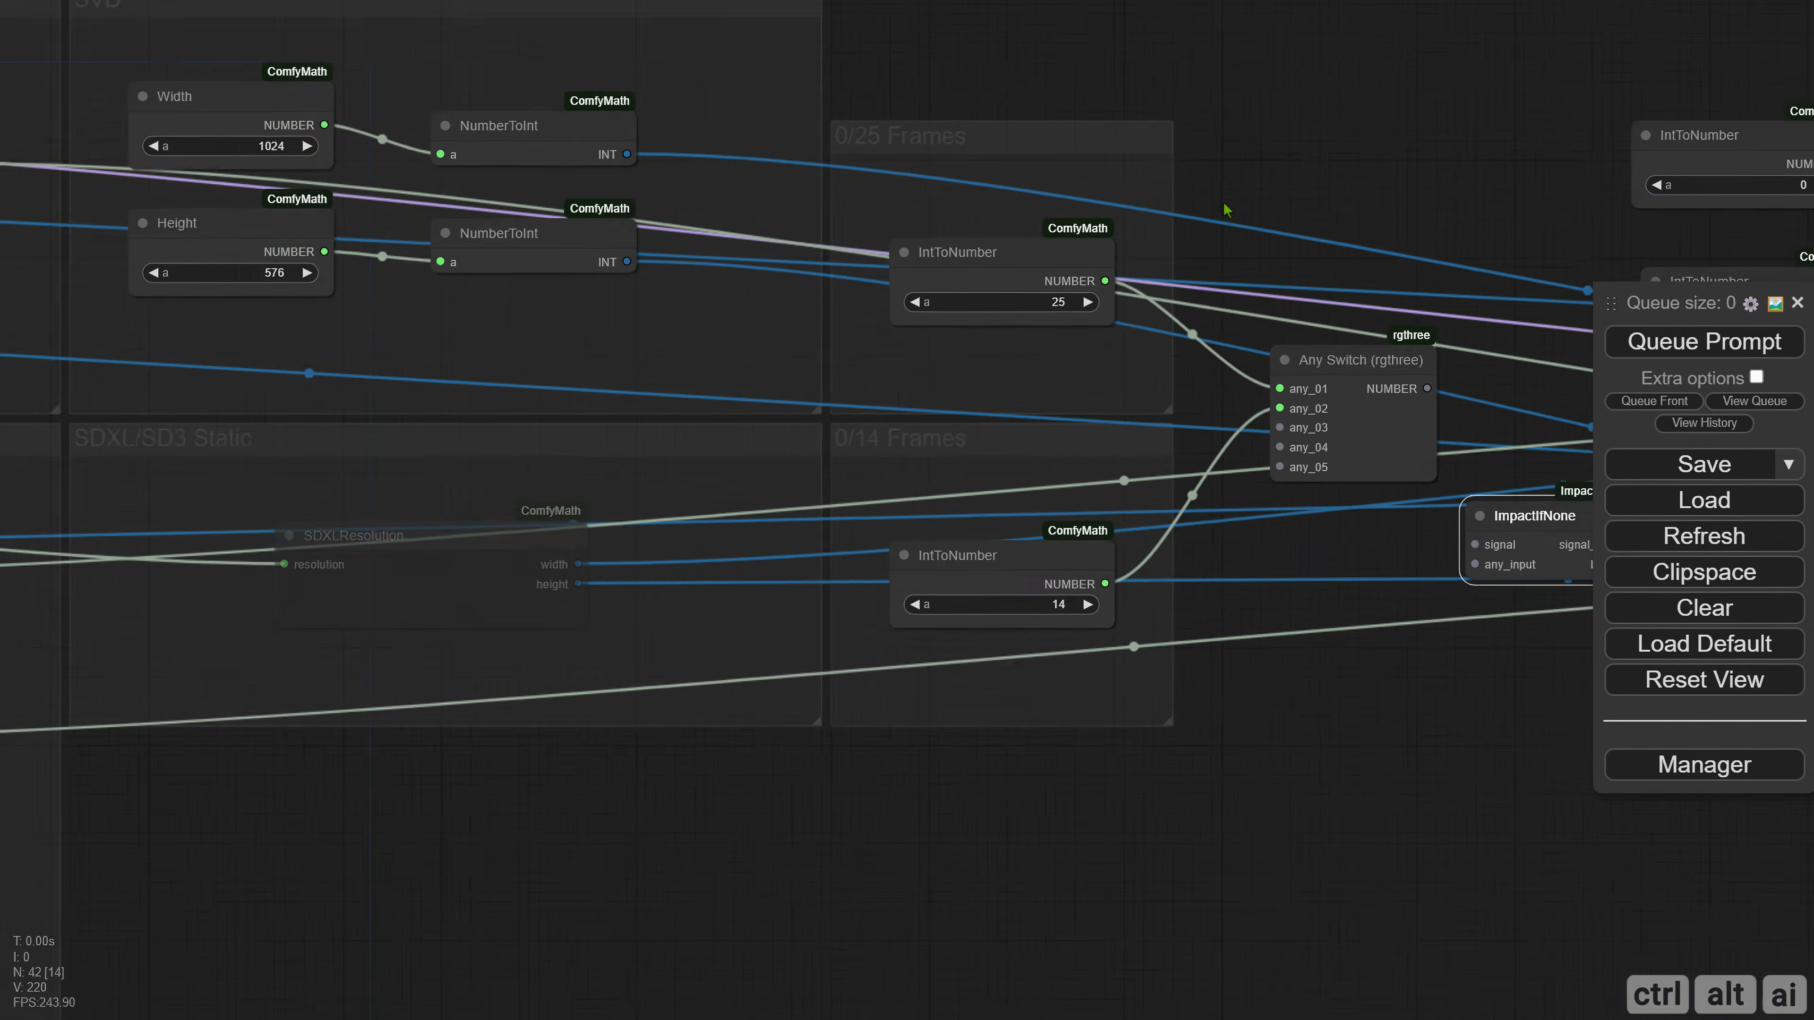
{"action": "left_click_drag", "start_coordinate": [860, 316], "coordinate": [738, 336]}
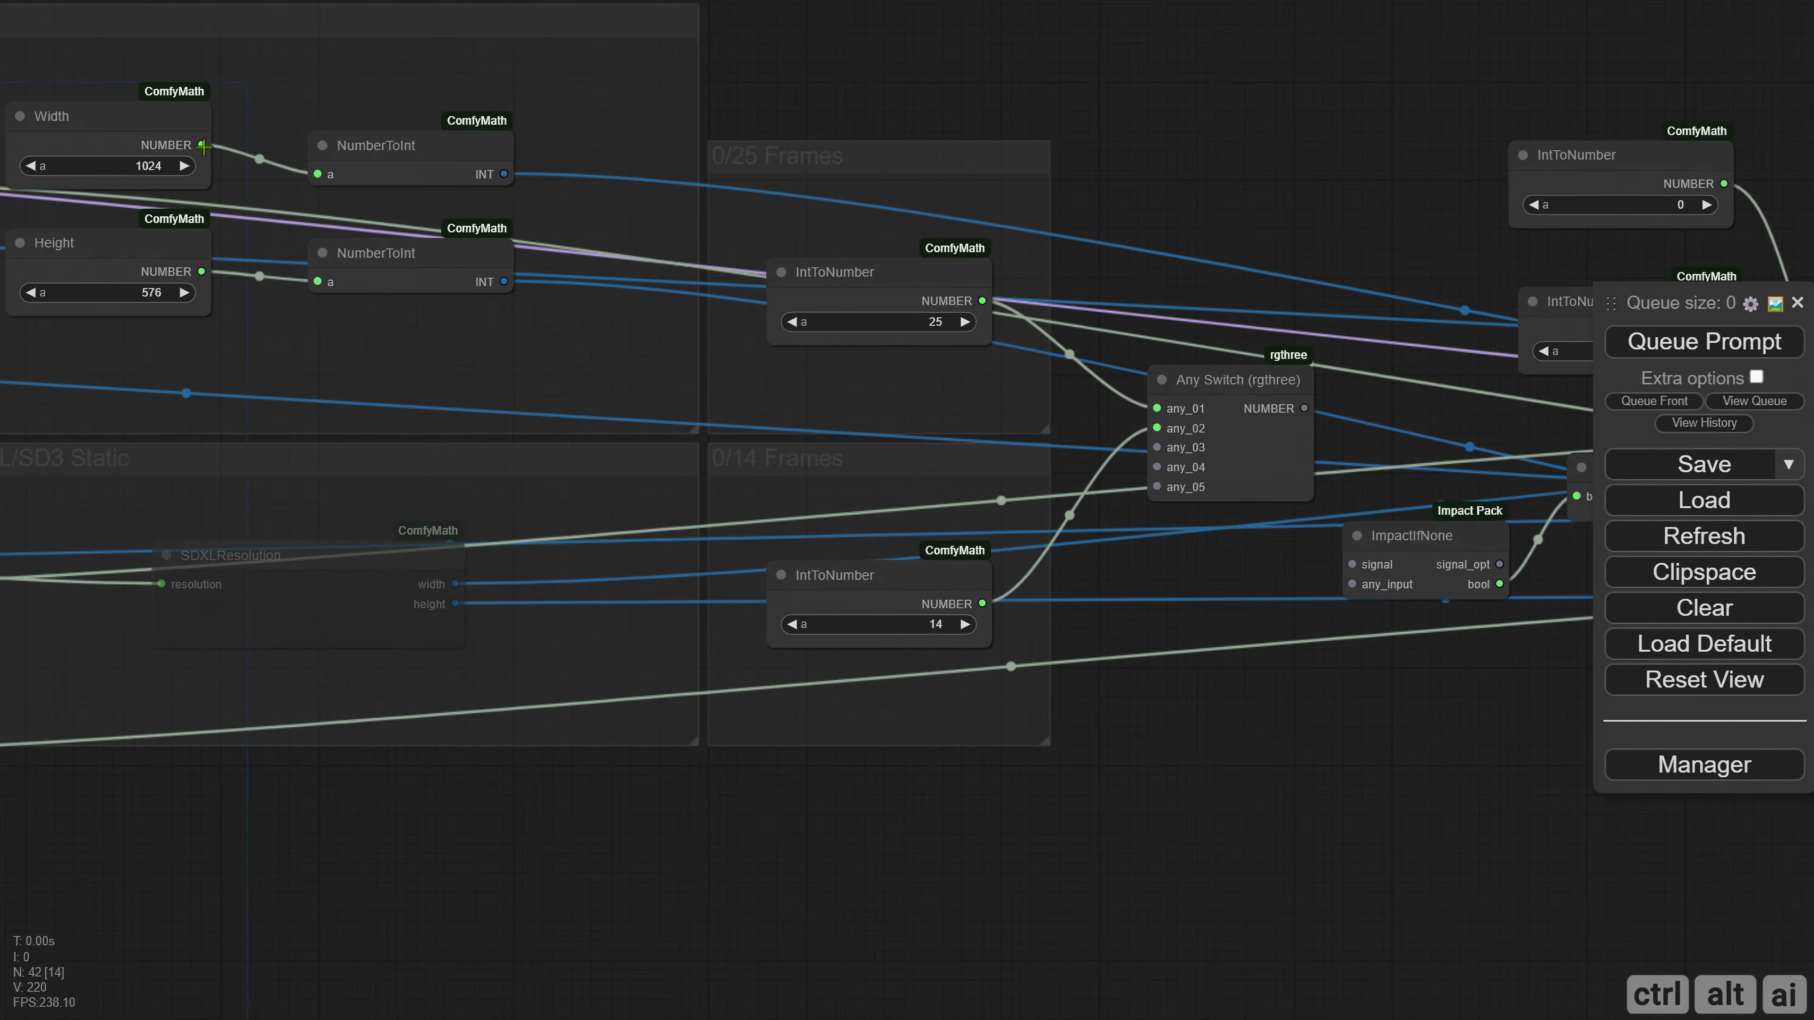
{"action": "left_click_drag", "start_coordinate": [203, 146], "coordinate": [1352, 585]}
{"action": "left_click_drag", "start_coordinate": [1532, 613], "coordinate": [1168, 601]}
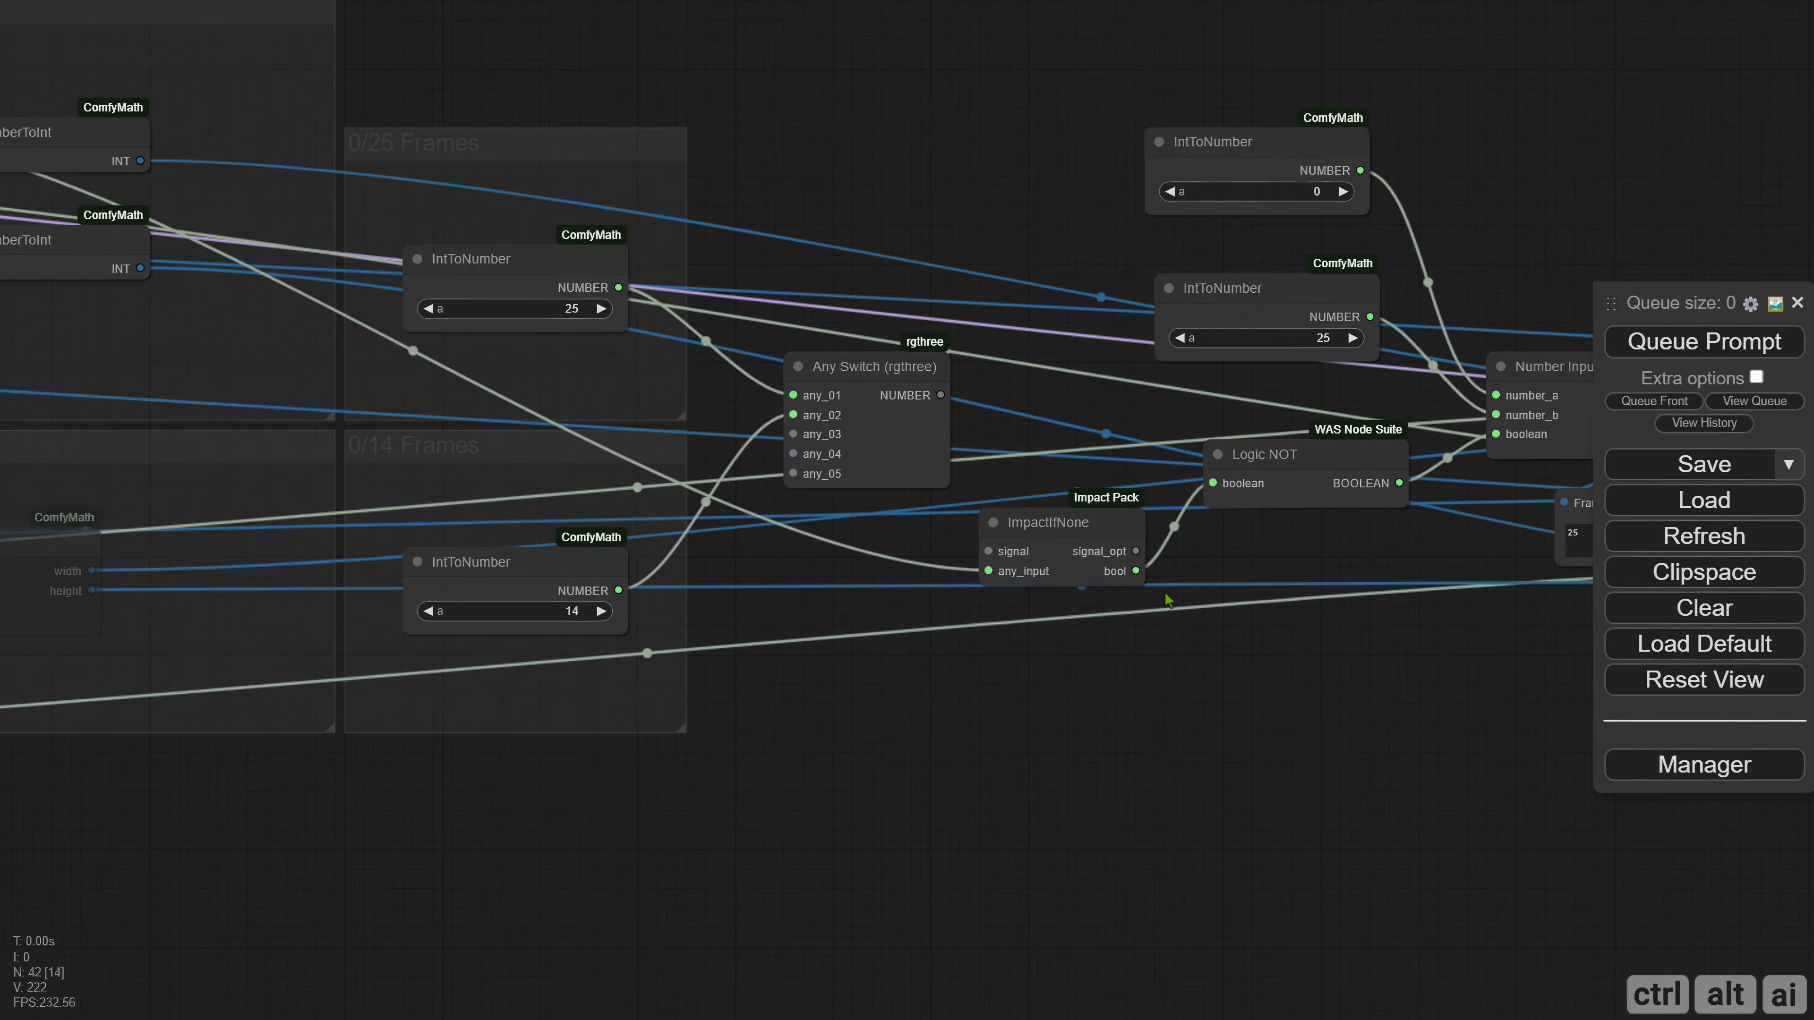
{"action": "left_click_drag", "start_coordinate": [1099, 536], "coordinate": [1091, 480]}
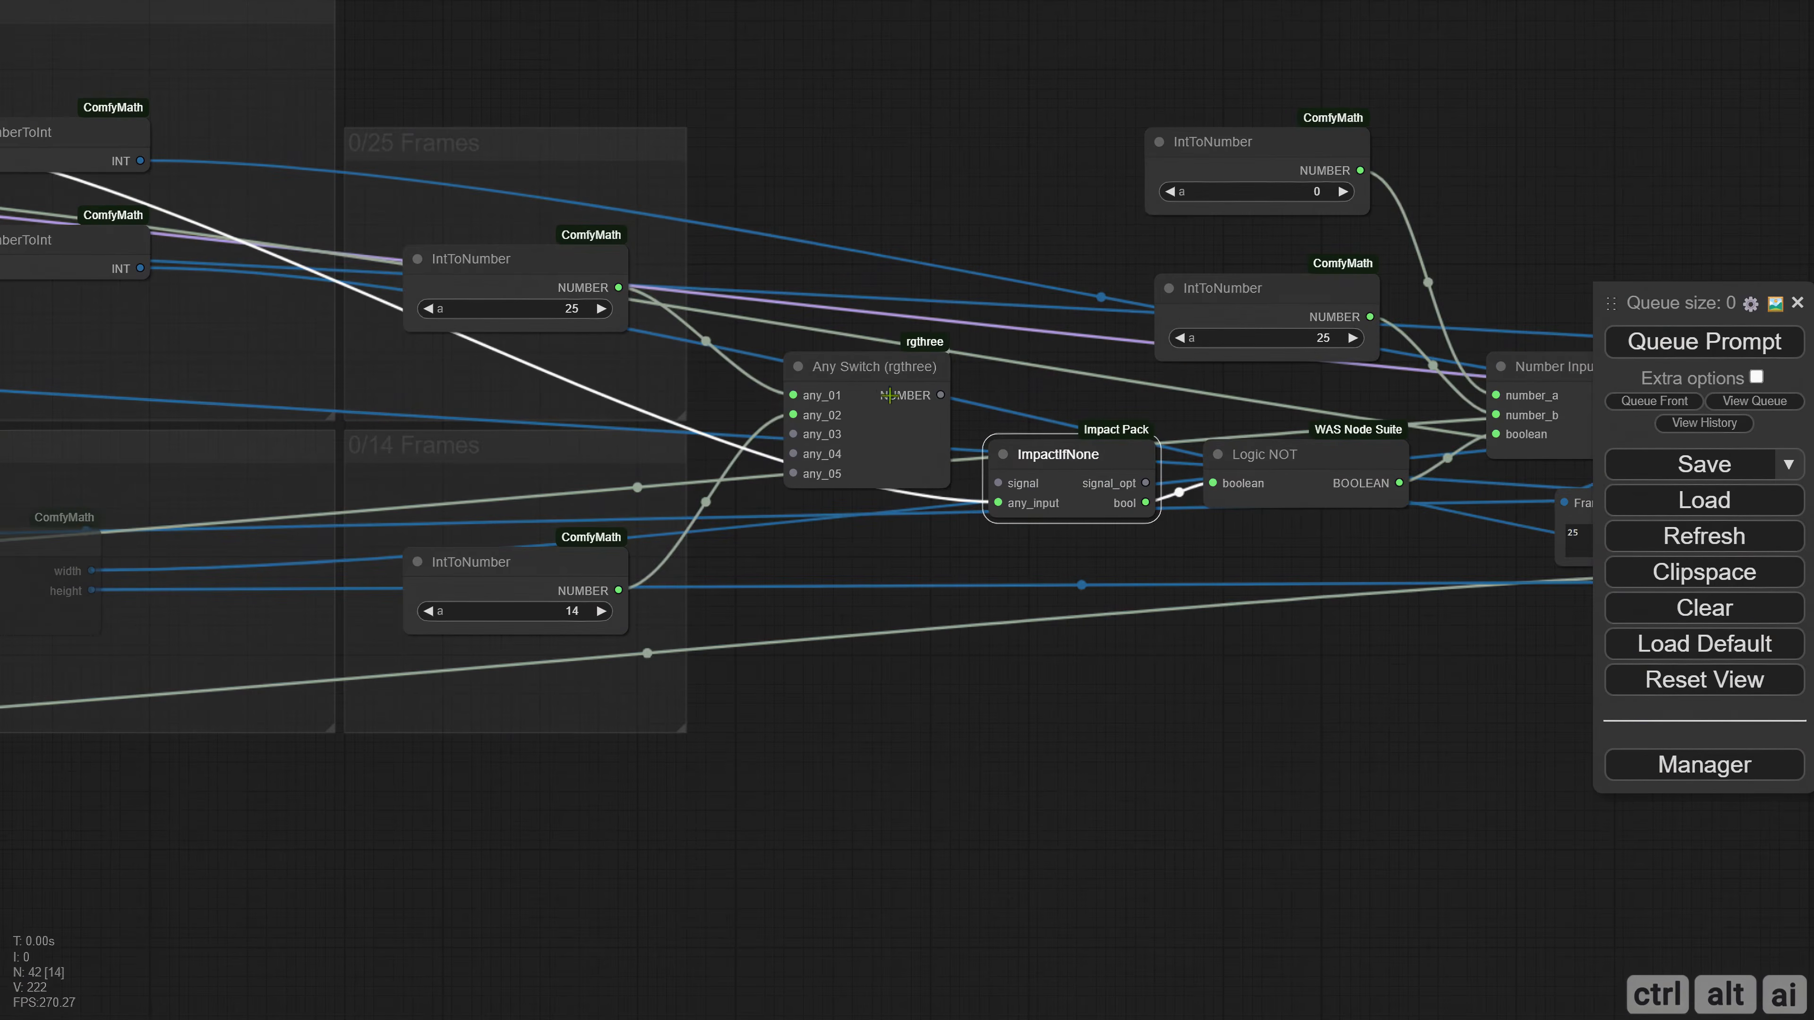
{"action": "left_click_drag", "start_coordinate": [883, 384], "coordinate": [883, 375]}
Add SVD to the Model group muter in TensorRT Control Center by setting its matchTitle to ^SVD|SD 1.5|SDXL/SD3 Static.*.
{"action": "left_click_drag", "start_coordinate": [1225, 678], "coordinate": [749, 656]}
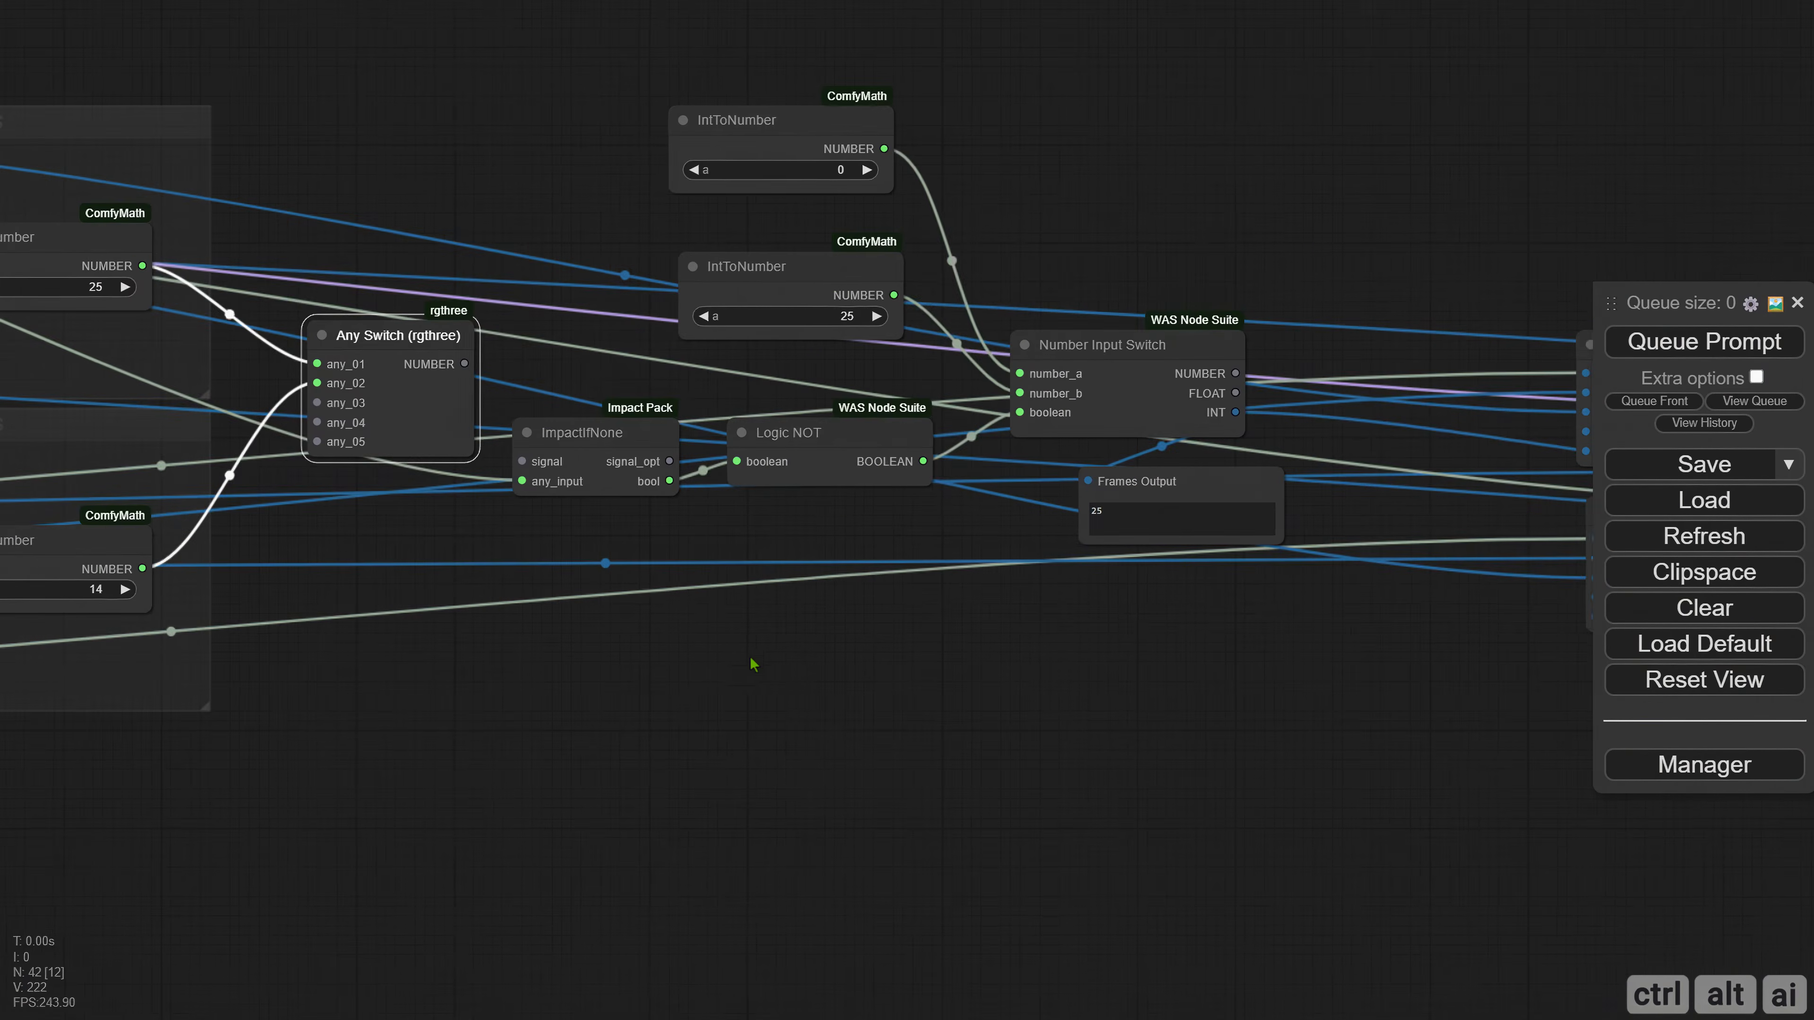
{"action": "left_click_drag", "start_coordinate": [621, 613], "coordinate": [1486, 687]}
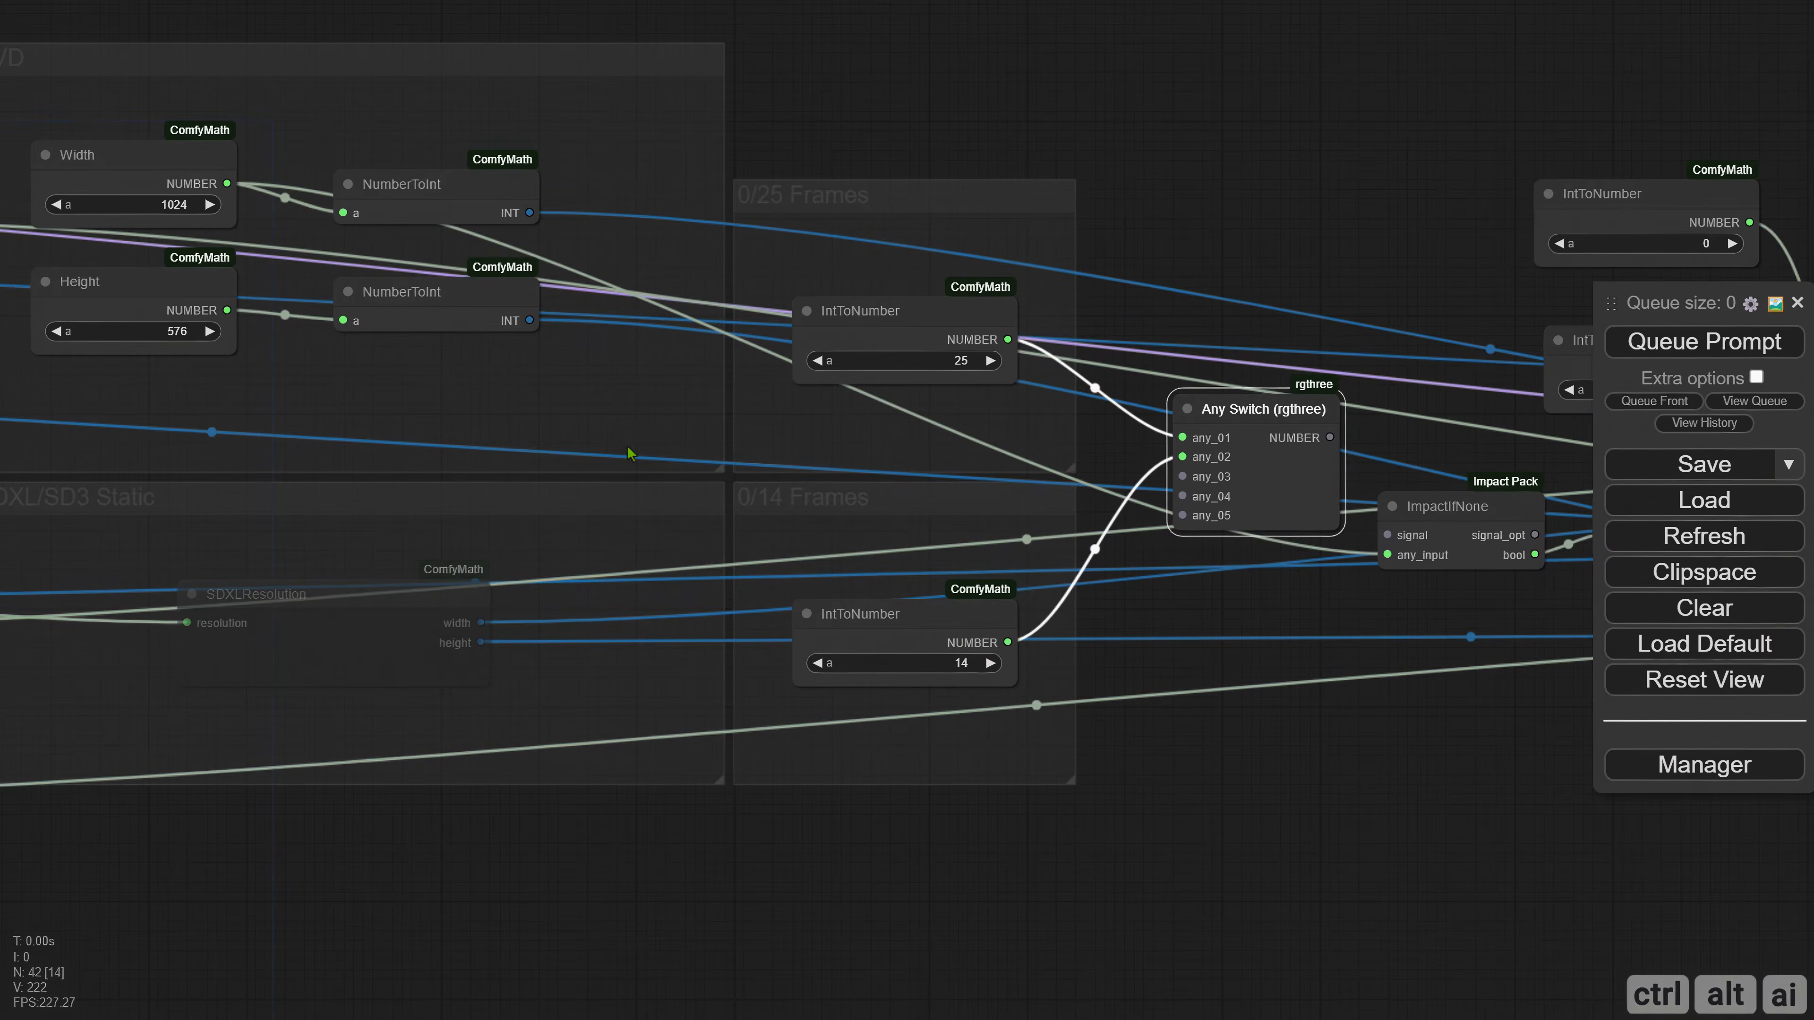
{"action": "scroll", "coordinate": [457, 386], "scroll_direction": "down", "scroll_amount": 3}
{"action": "left_click_drag", "start_coordinate": [296, 738], "coordinate": [1603, 786]}
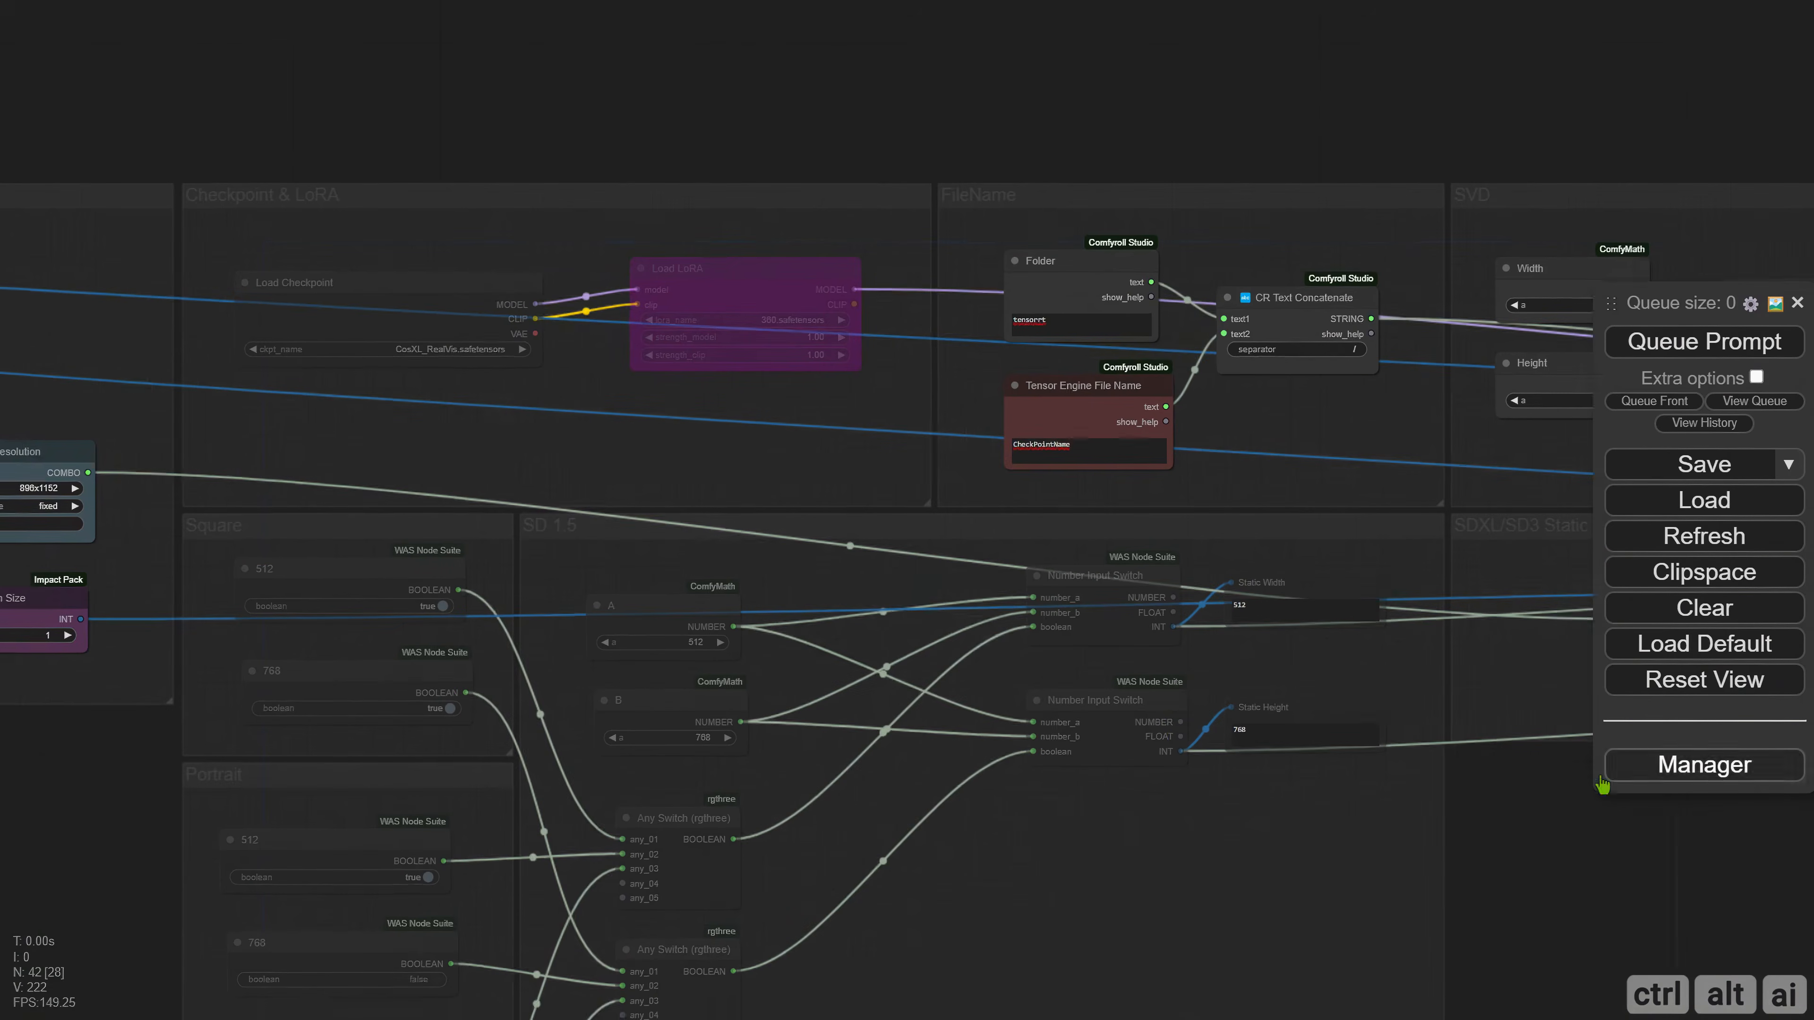
{"action": "left_click_drag", "start_coordinate": [345, 465], "coordinate": [1222, 441]}
{"action": "scroll", "coordinate": [426, 508], "scroll_direction": "up", "scroll_amount": 4}
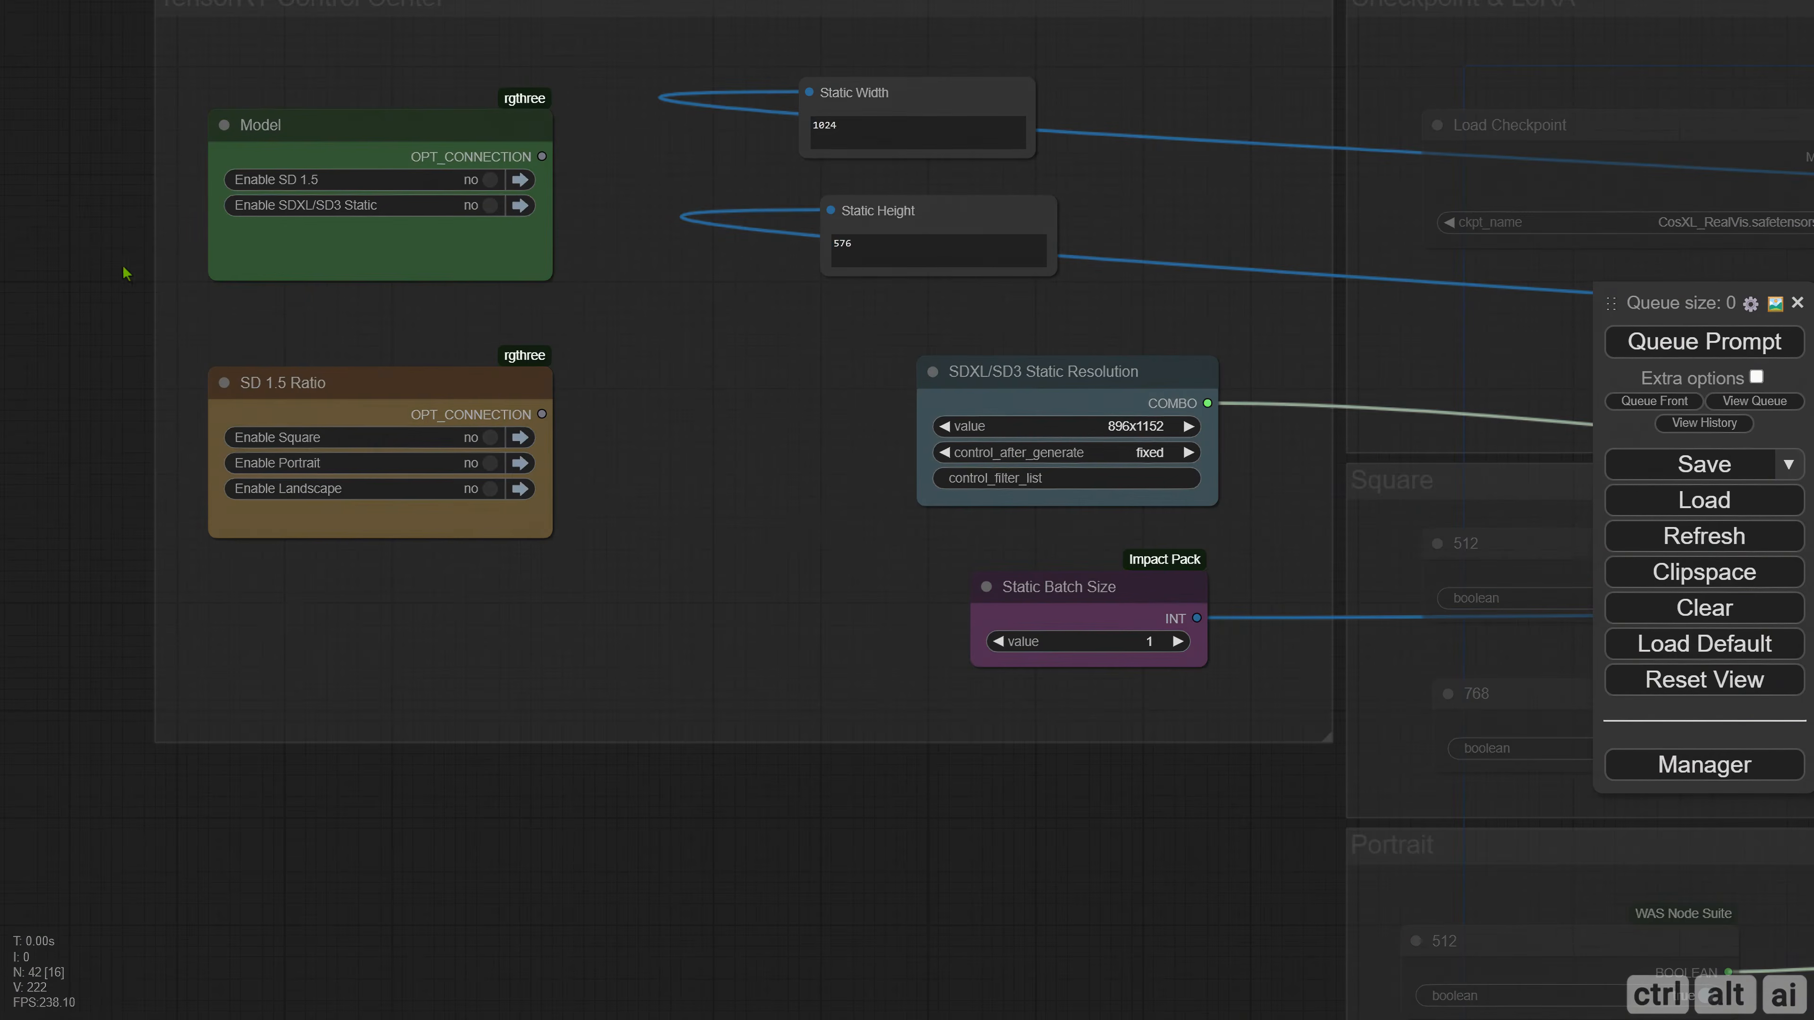
{"action": "left_click_drag", "start_coordinate": [127, 273], "coordinate": [112, 511]}
{"action": "left_click_drag", "start_coordinate": [275, 373], "coordinate": [264, 342]}
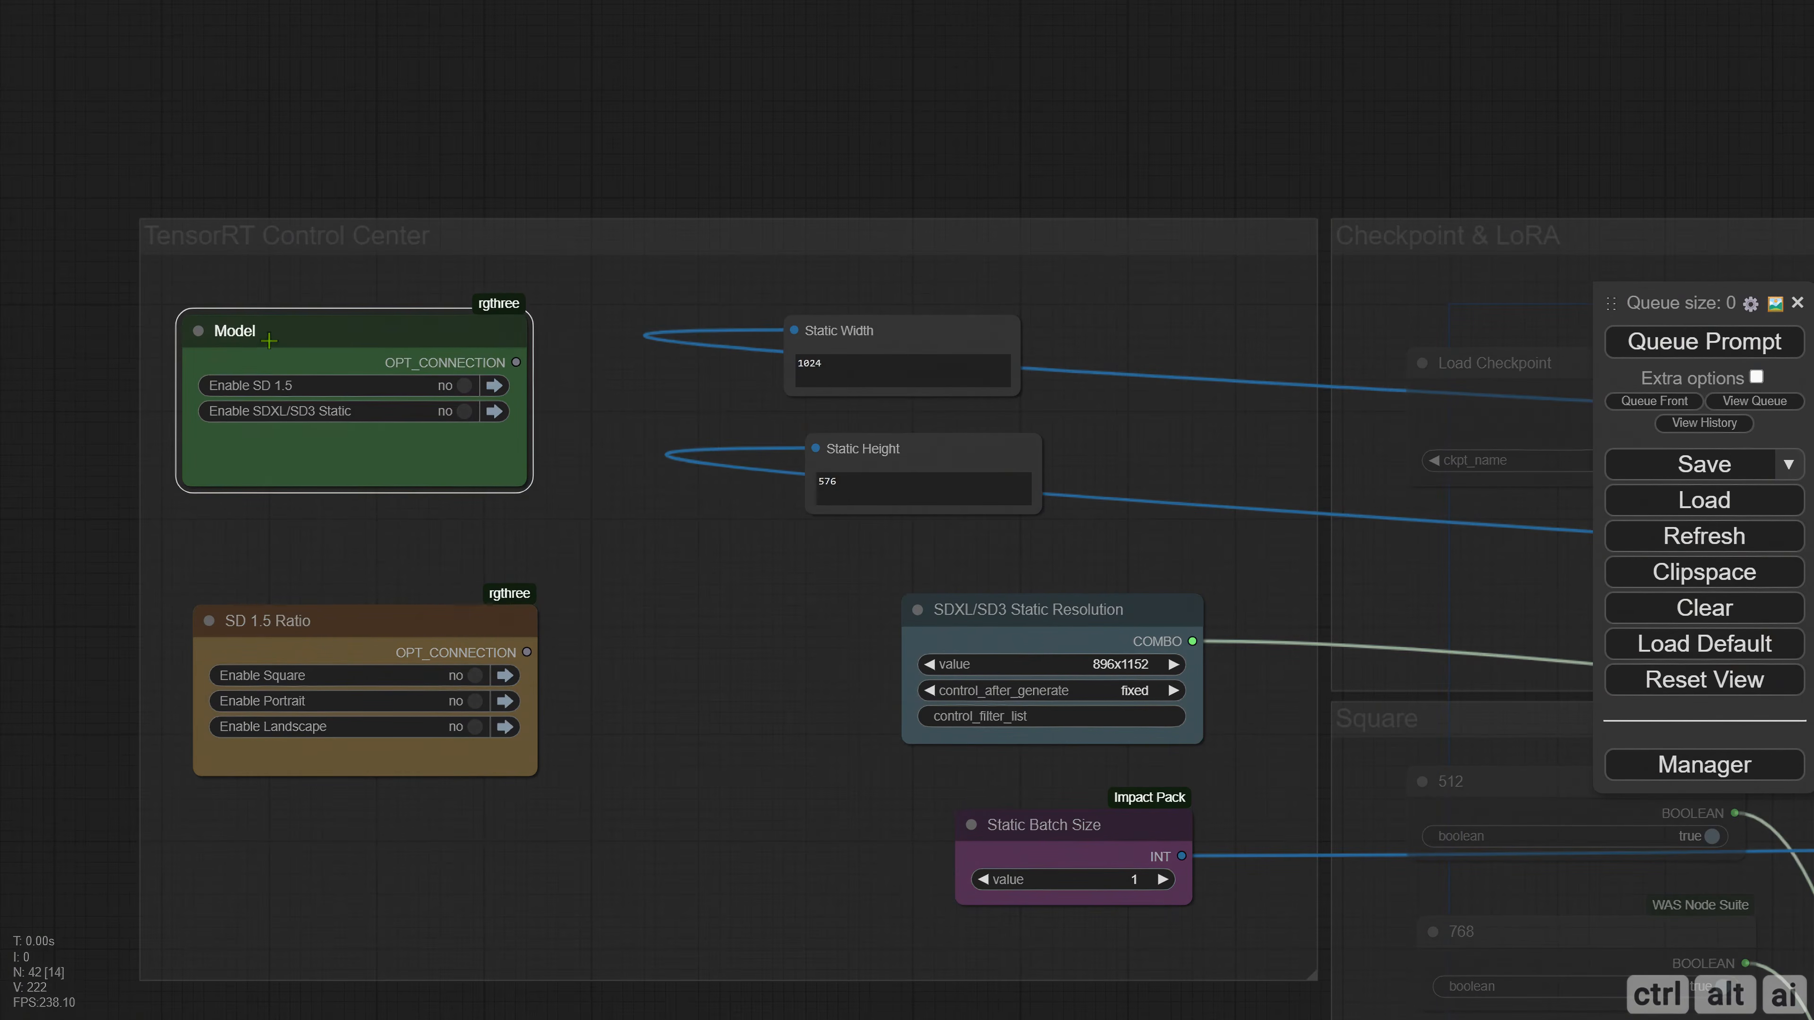
{"action": "right_click", "coordinate": [269, 341]}
{"action": "left_click", "coordinate": [350, 449]}
{"action": "left_click", "coordinate": [400, 376]}
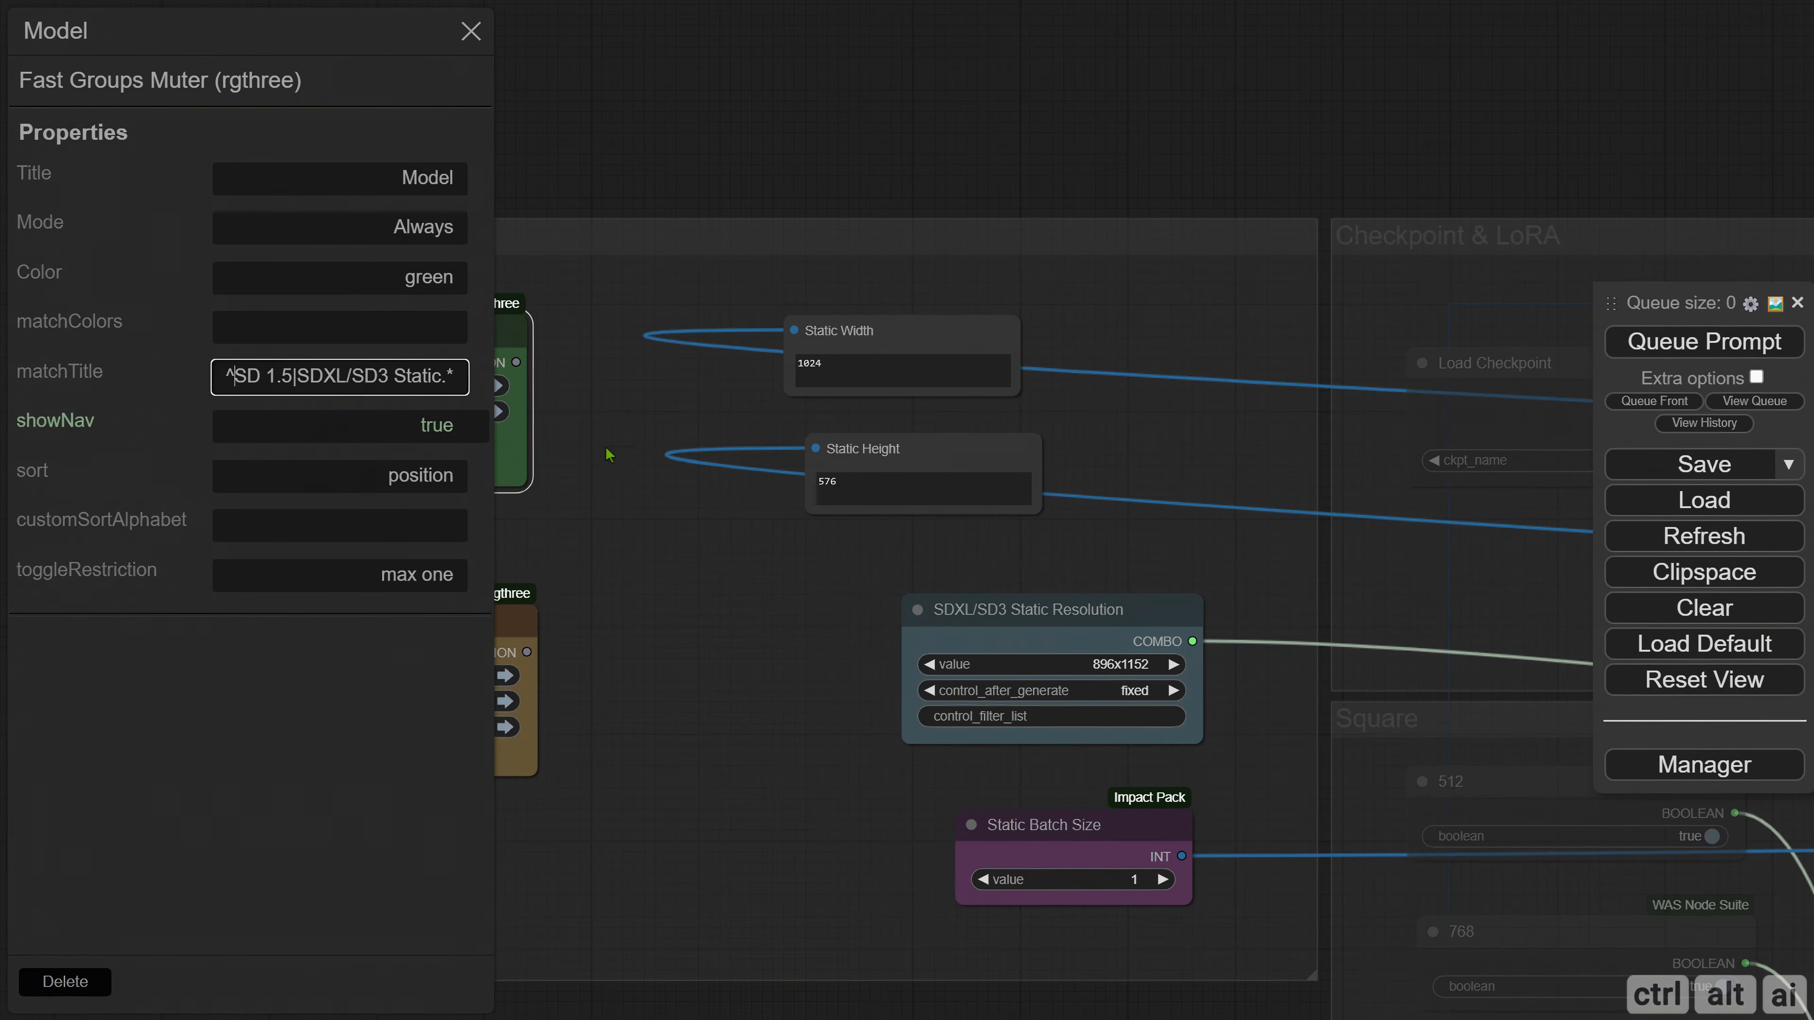
{"action": "key", "text": "Home"}
{"action": "key", "text": "Right"}
{"action": "type", "text": "SVD|"}
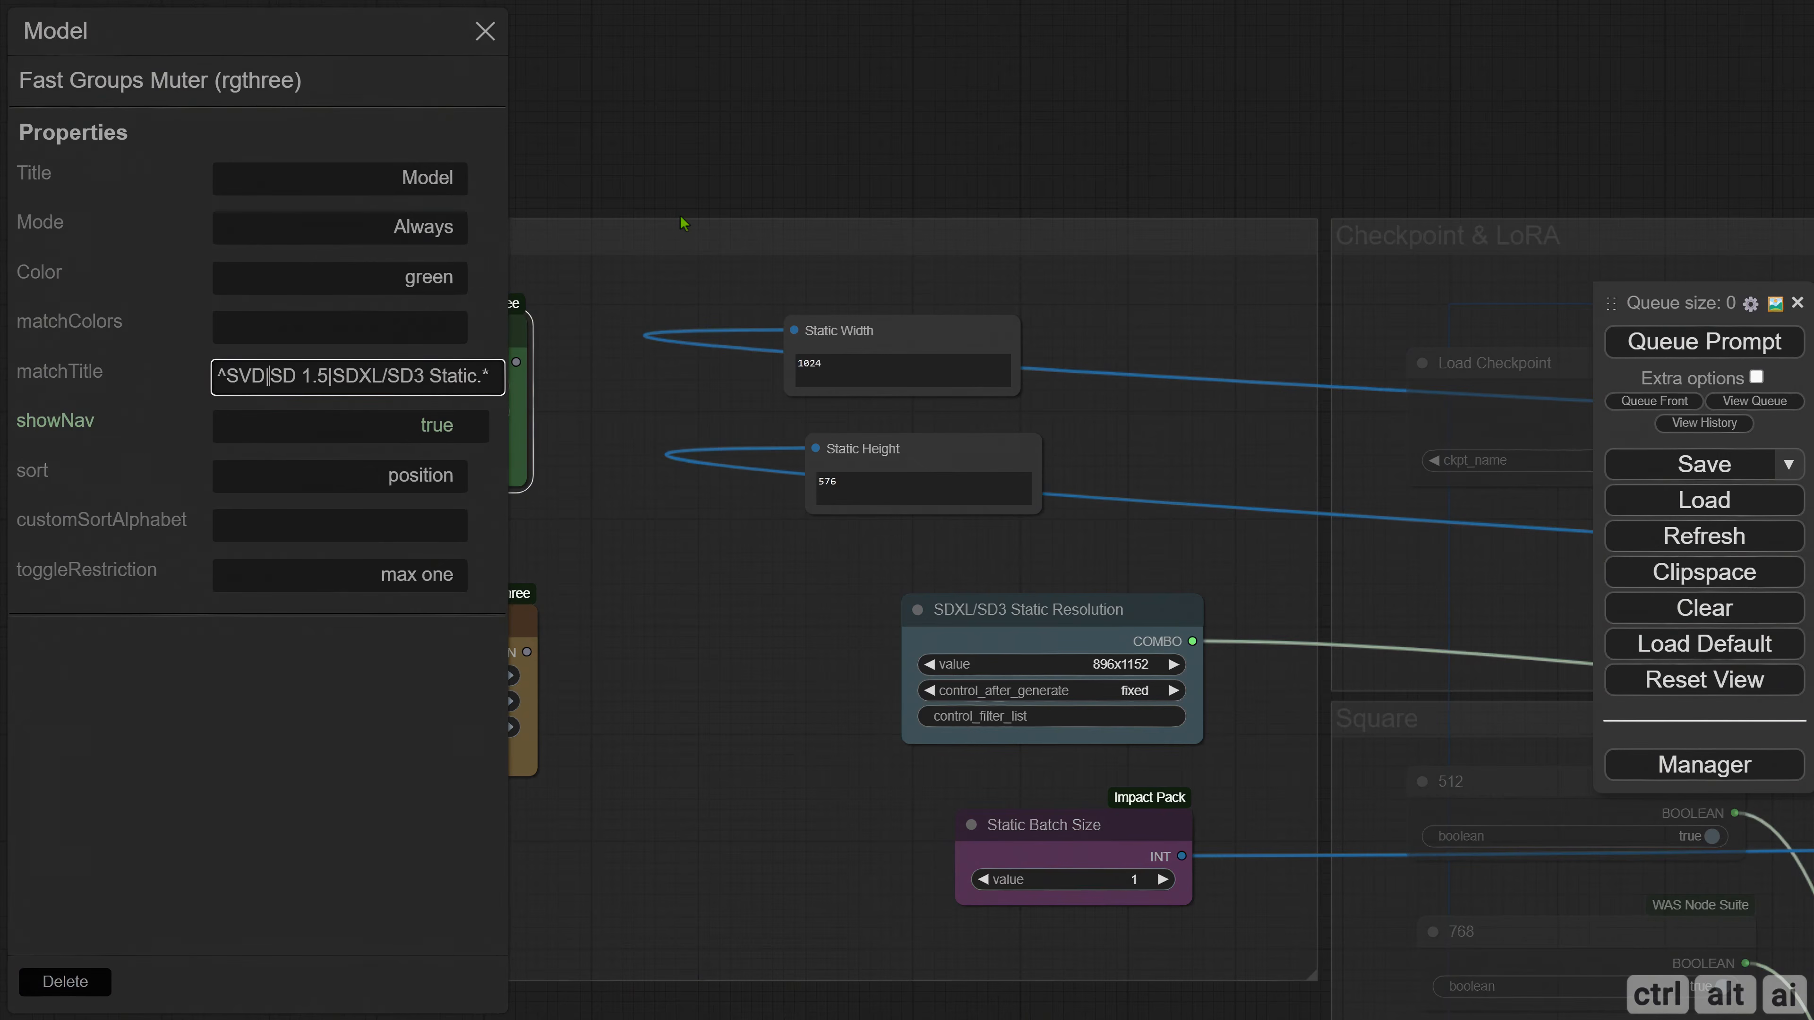
{"action": "left_click", "coordinate": [485, 31]}
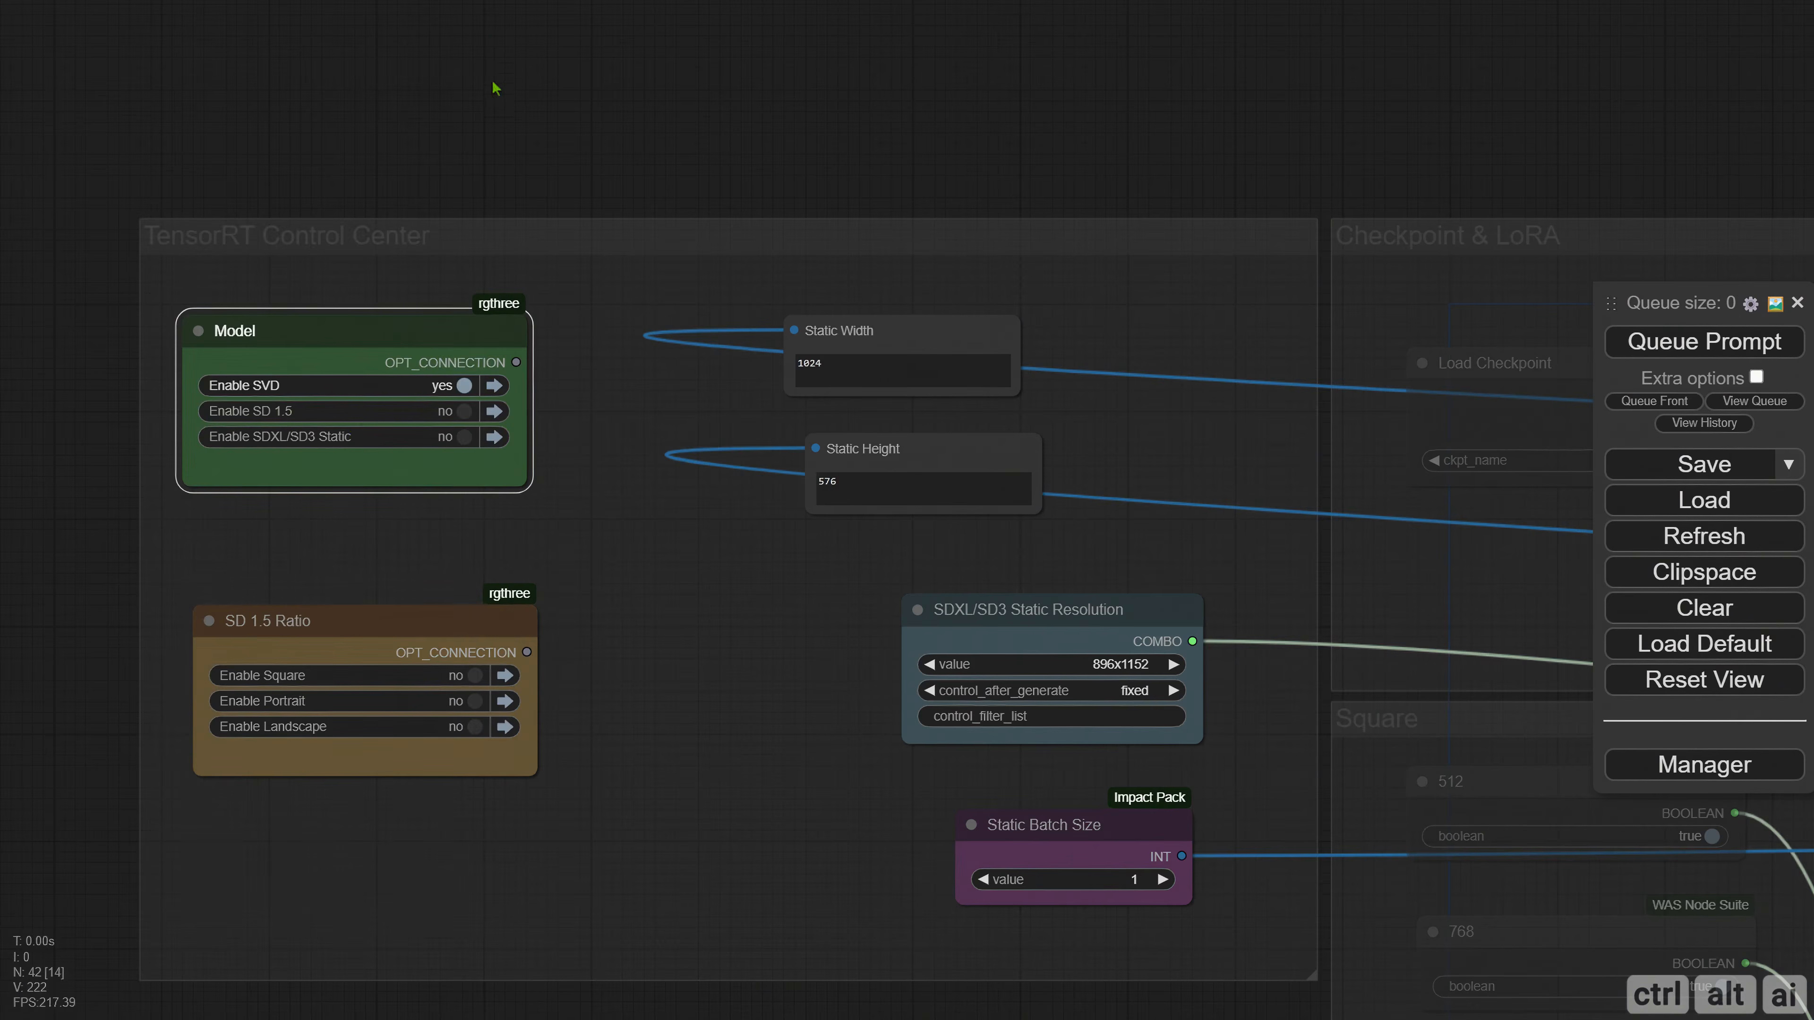
Disable the SVD group in the Model muter and queue the prompt to check the Frames Output node.
{"action": "scroll", "coordinate": [466, 387], "scroll_direction": "down", "scroll_amount": 1}
{"action": "left_click", "coordinate": [468, 388]}
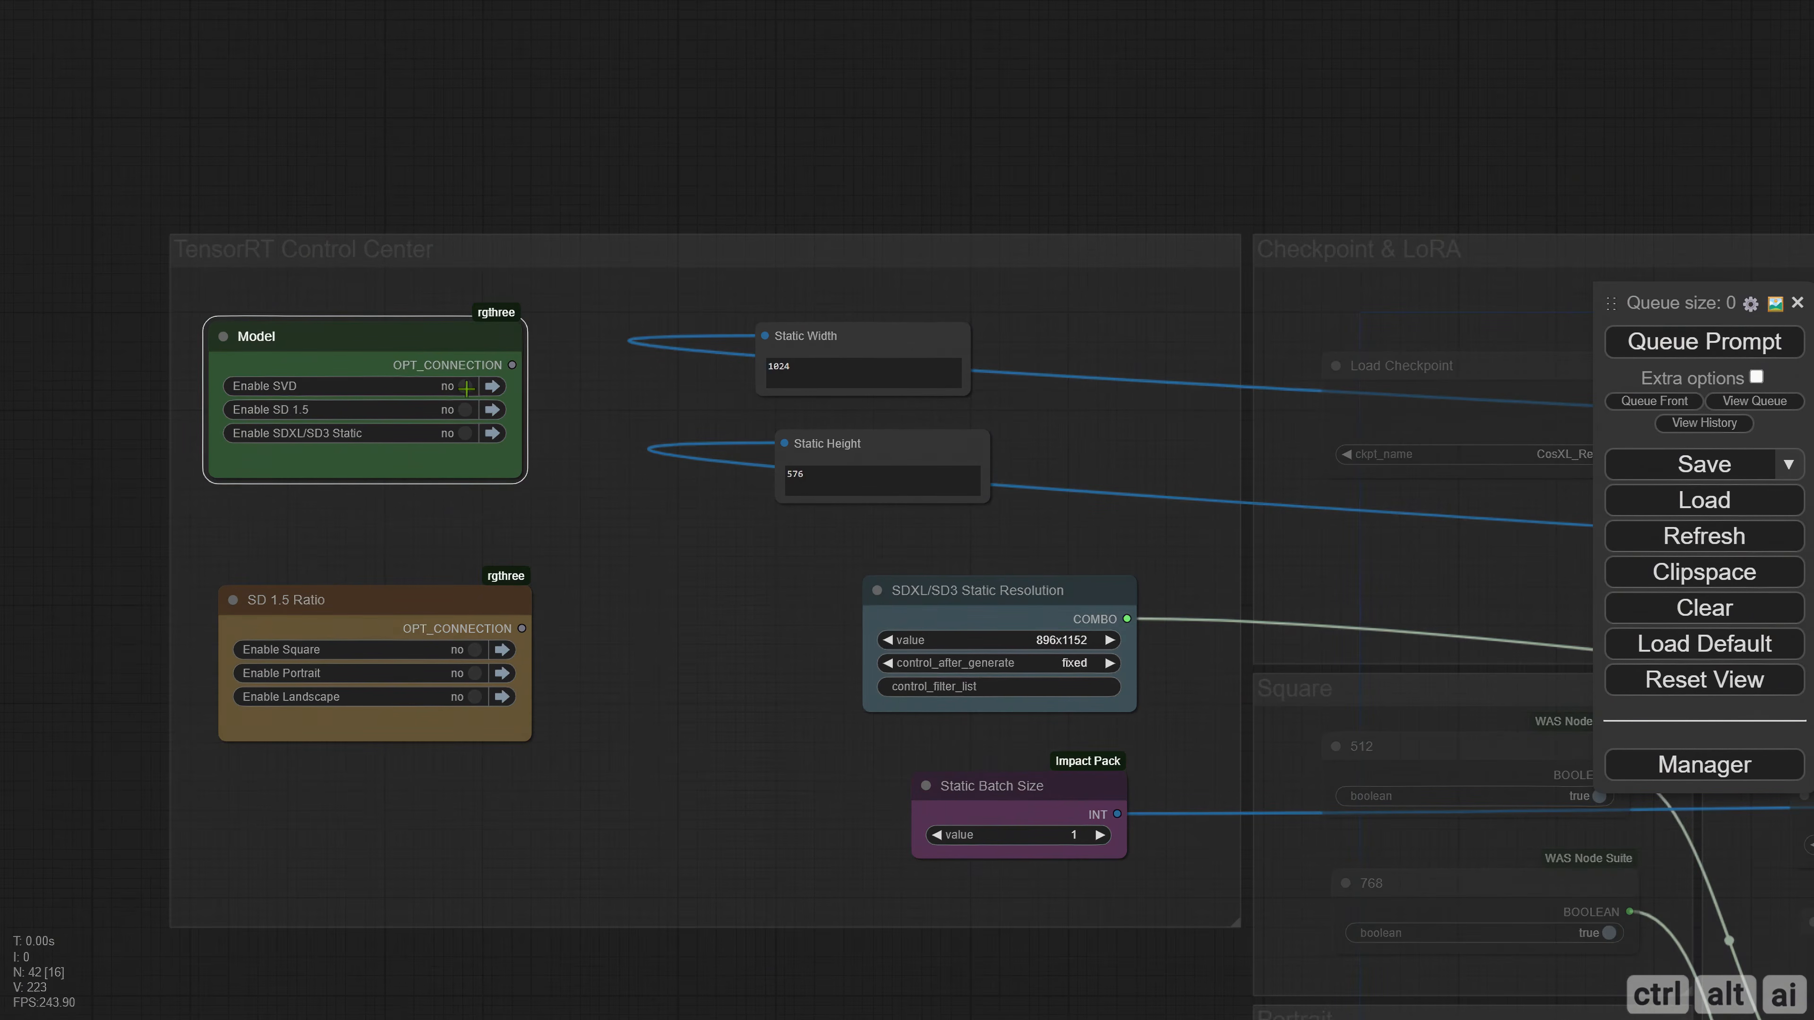
{"action": "scroll", "coordinate": [543, 472], "scroll_direction": "down", "scroll_amount": 4}
{"action": "left_click_drag", "start_coordinate": [1087, 241], "coordinate": [205, 193]}
{"action": "left_click_drag", "start_coordinate": [1123, 157], "coordinate": [161, 161]}
{"action": "left_click_drag", "start_coordinate": [812, 233], "coordinate": [468, 235]}
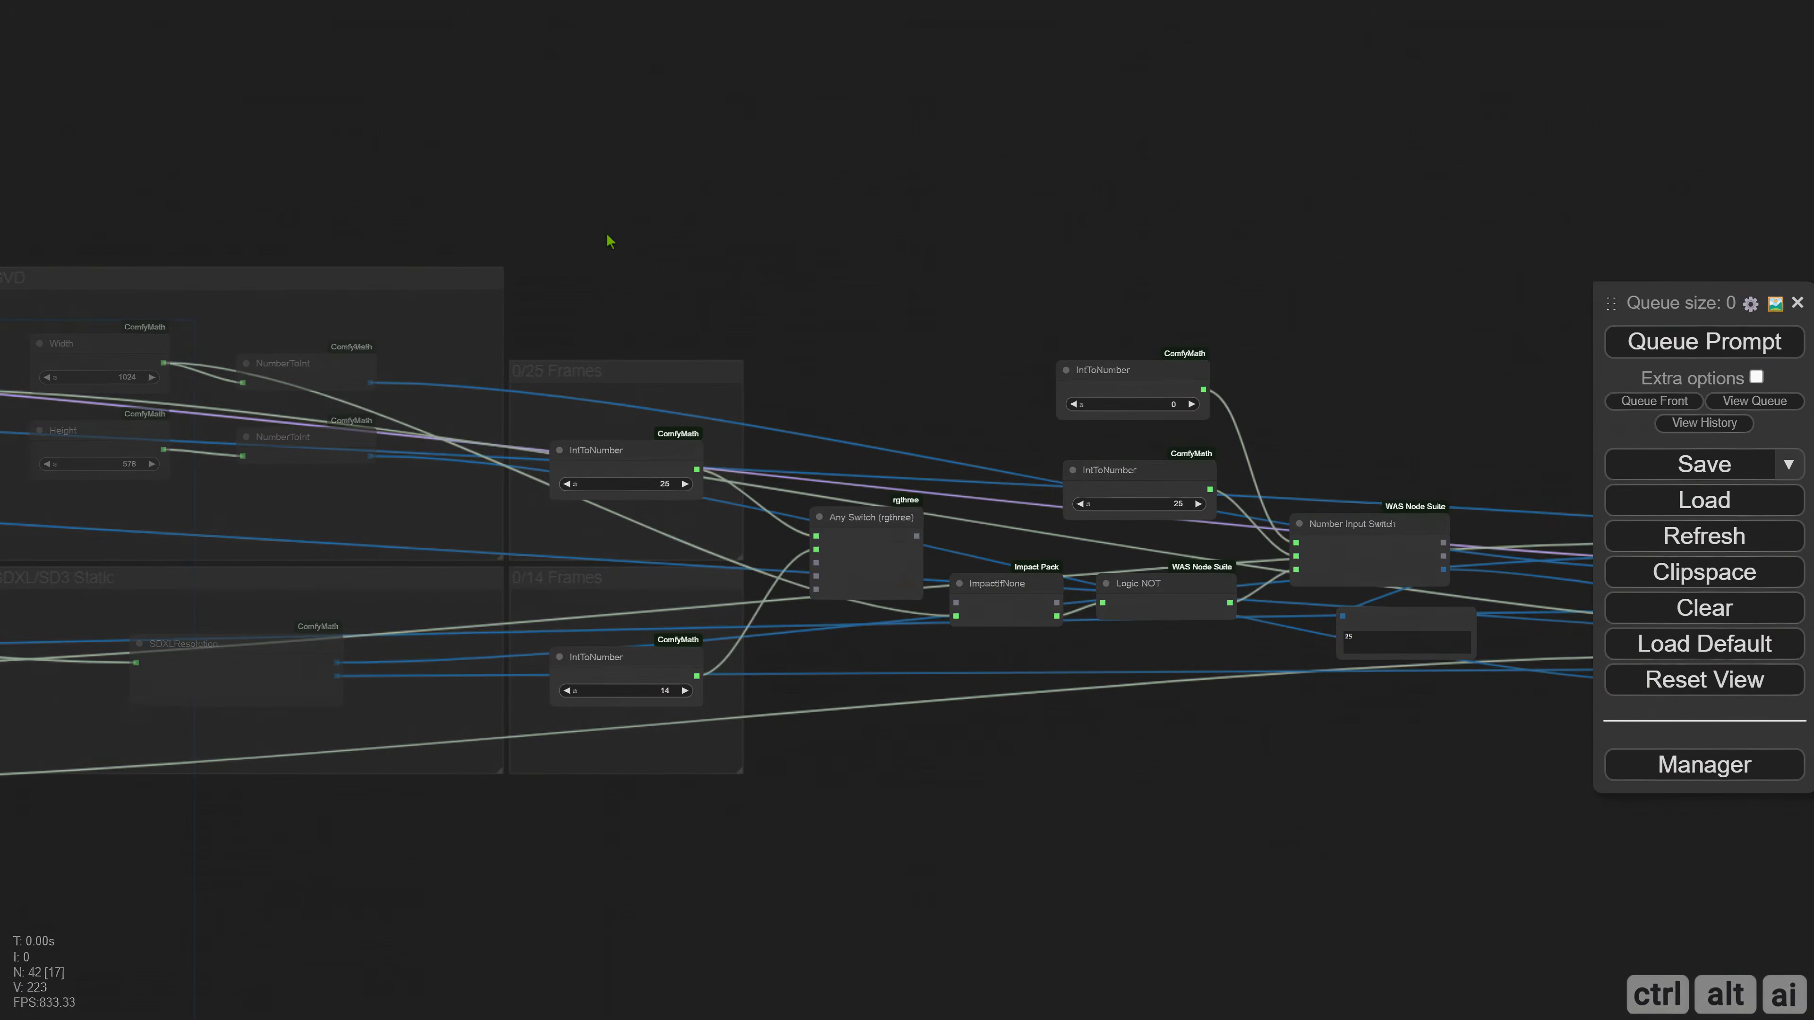
{"action": "left_click_drag", "start_coordinate": [607, 235], "coordinate": [1041, 233]}
{"action": "left_click_drag", "start_coordinate": [1153, 270], "coordinate": [968, 256]}
{"action": "left_click_drag", "start_coordinate": [1164, 416], "coordinate": [777, 402]}
{"action": "scroll", "coordinate": [778, 402], "scroll_direction": "up", "scroll_amount": 5}
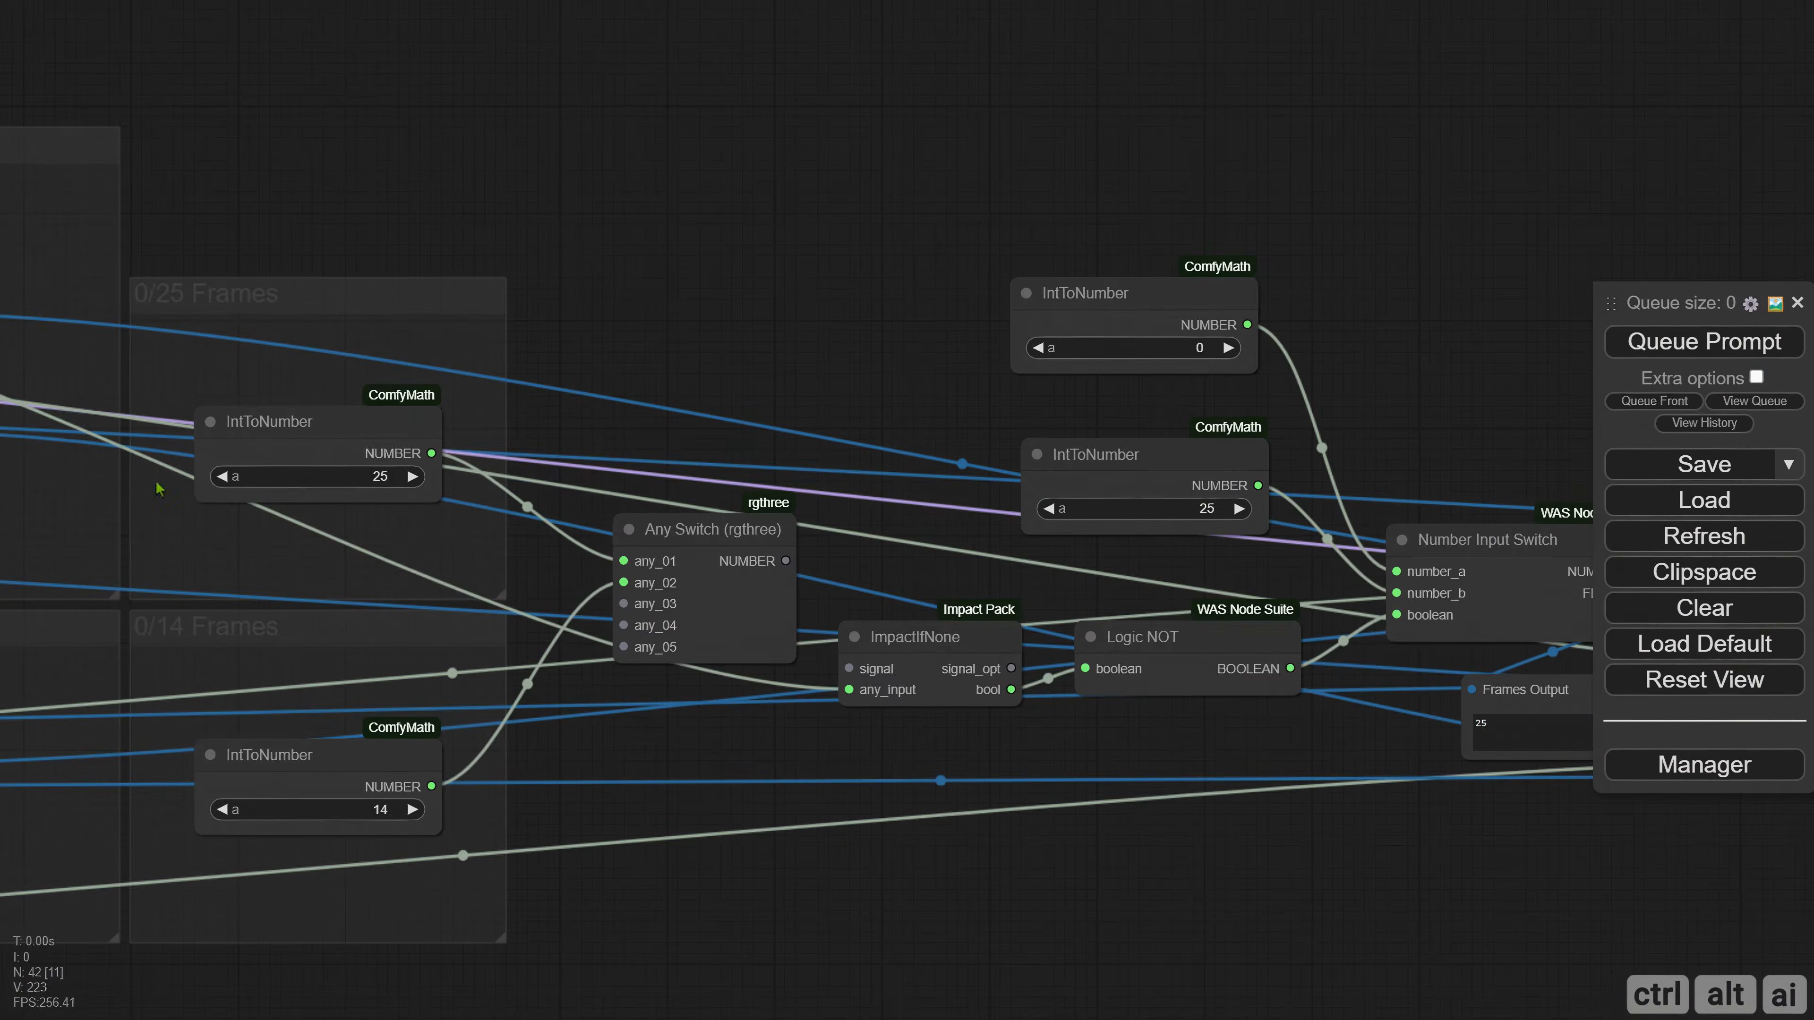
{"action": "scroll", "coordinate": [671, 454], "scroll_direction": "down", "scroll_amount": 2}
{"action": "left_click_drag", "start_coordinate": [821, 468], "coordinate": [692, 346]}
{"action": "left_click_drag", "start_coordinate": [1008, 646], "coordinate": [691, 660]}
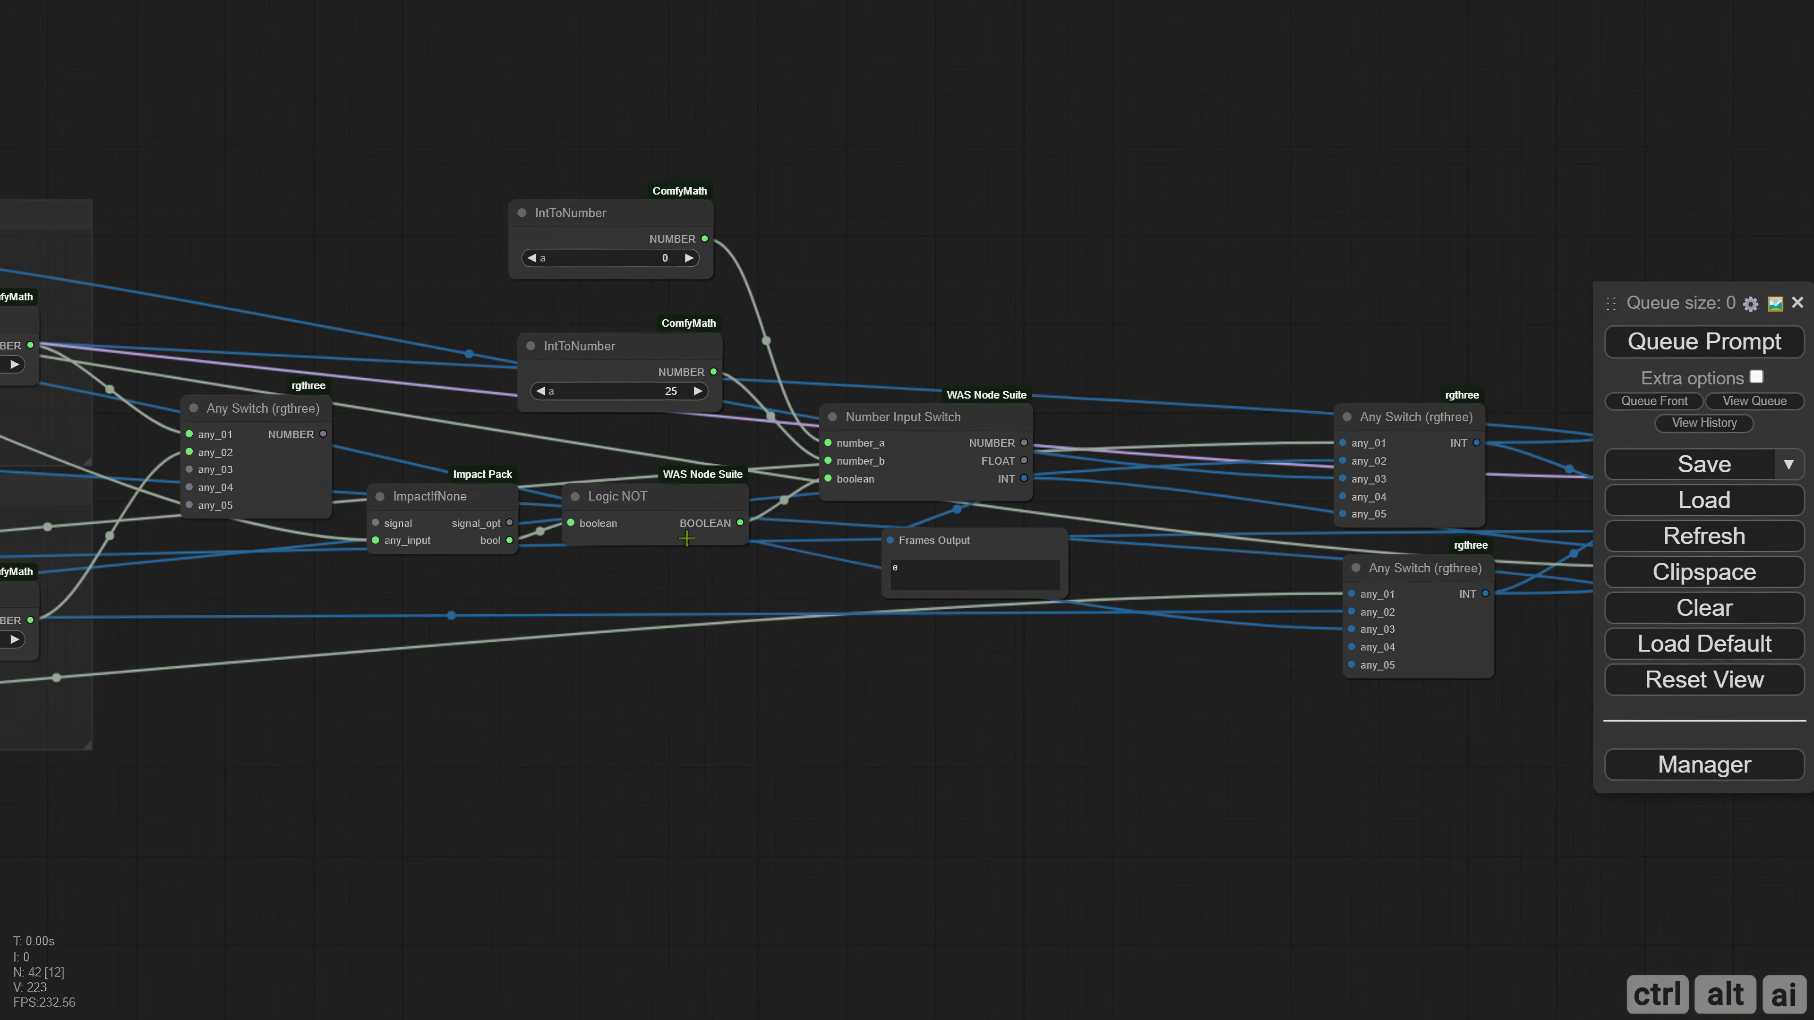
Enable the SVD group again in the Model muter and queue the prompt to check Frames Output.
{"action": "left_click_drag", "start_coordinate": [632, 583], "coordinate": [1497, 592]}
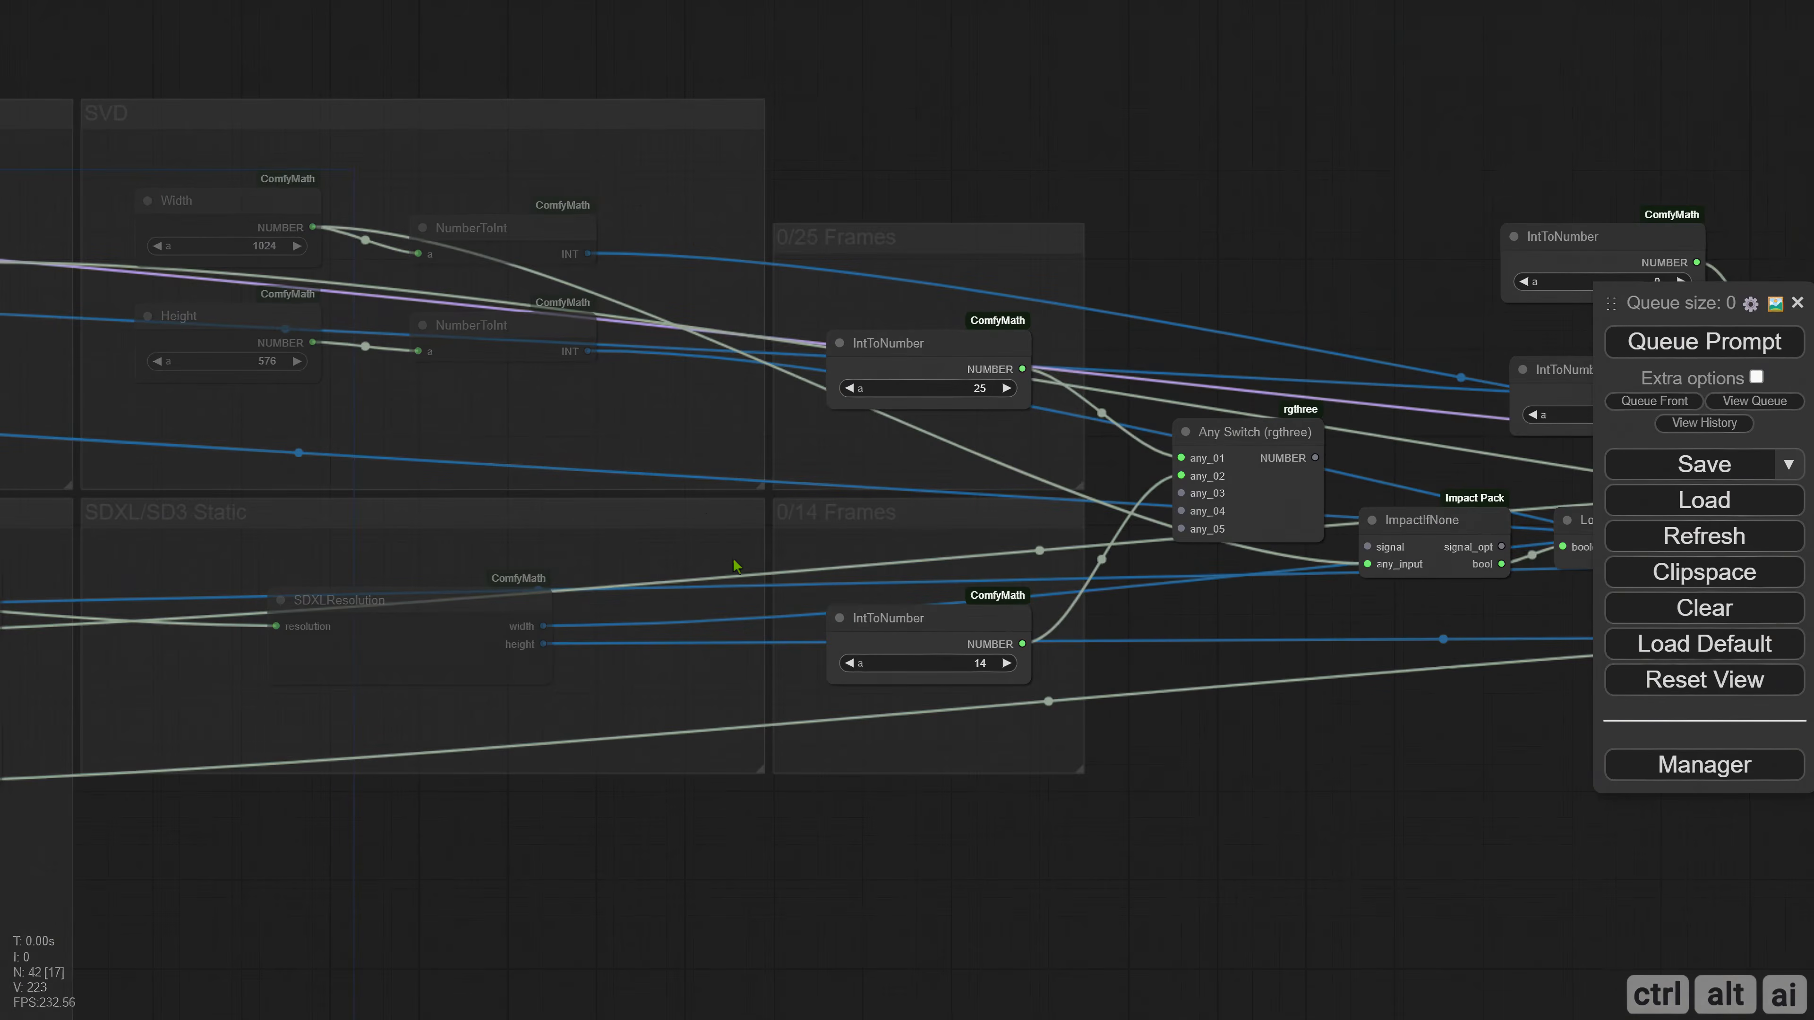
{"action": "scroll", "coordinate": [733, 558], "scroll_direction": "down", "scroll_amount": 1}
{"action": "left_click_drag", "start_coordinate": [369, 835], "coordinate": [1576, 879]}
{"action": "left_click_drag", "start_coordinate": [518, 95], "coordinate": [1563, 115]}
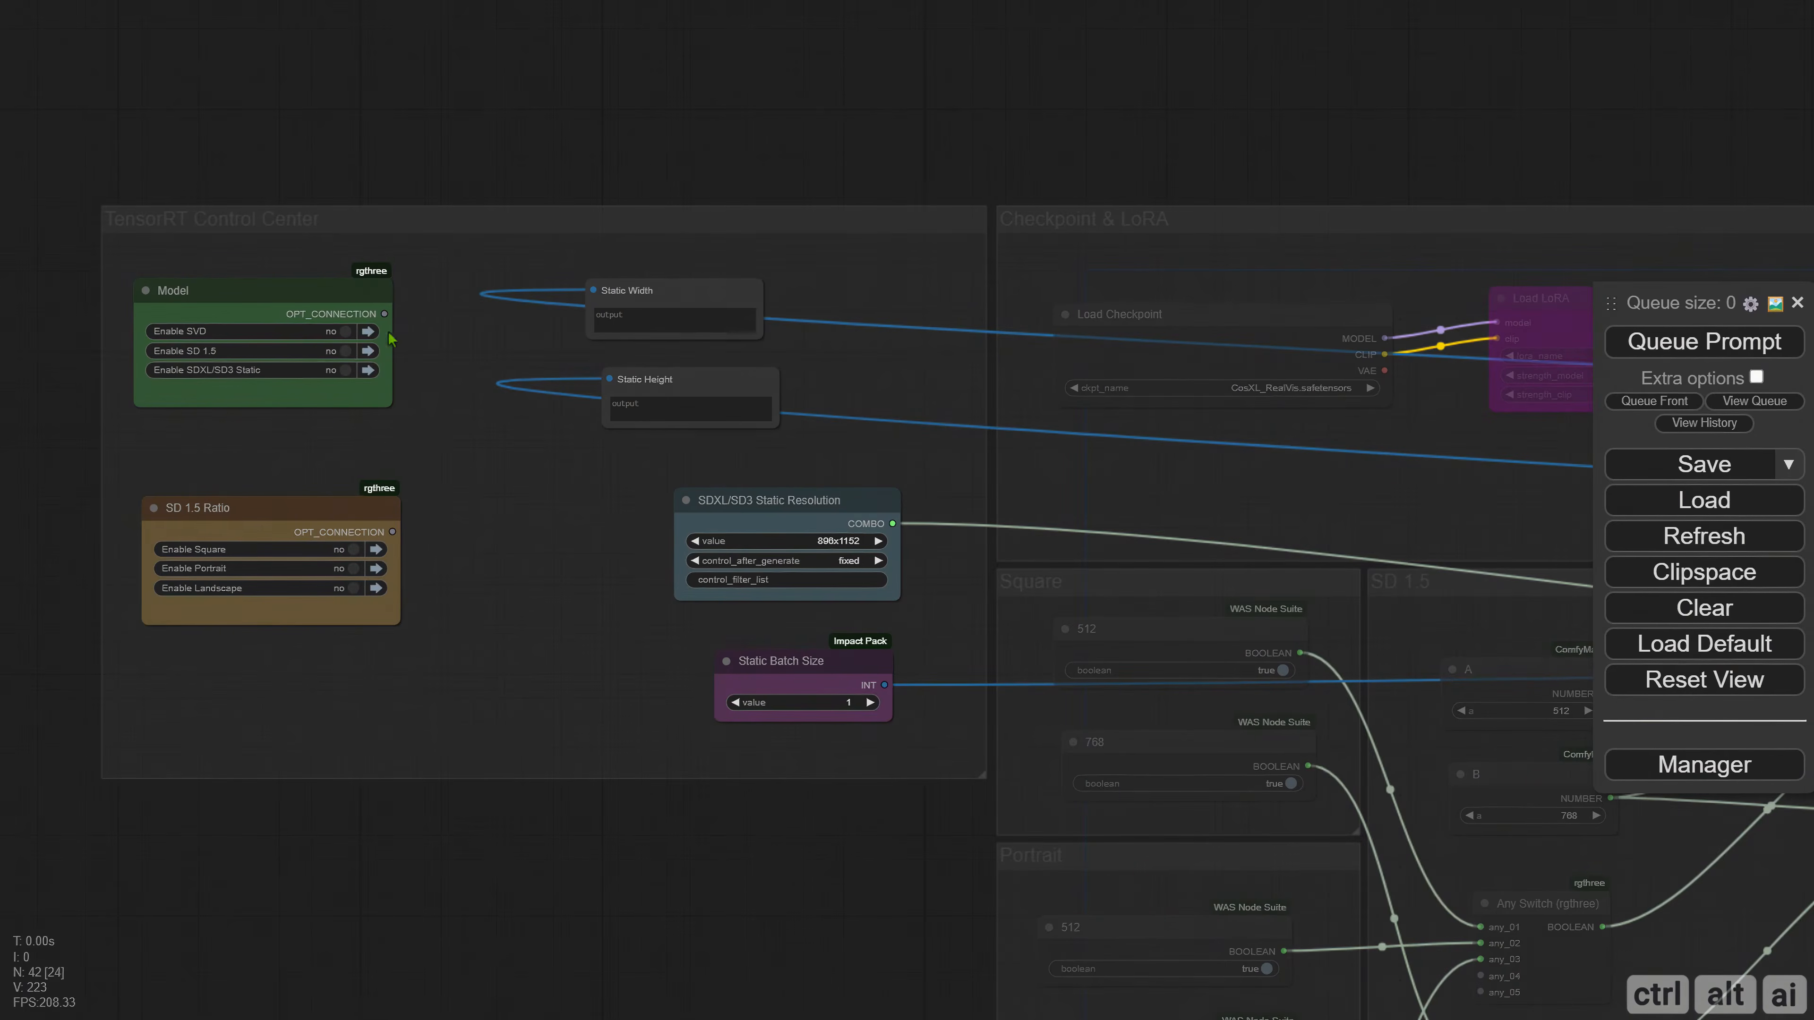
{"action": "left_click", "coordinate": [368, 332]}
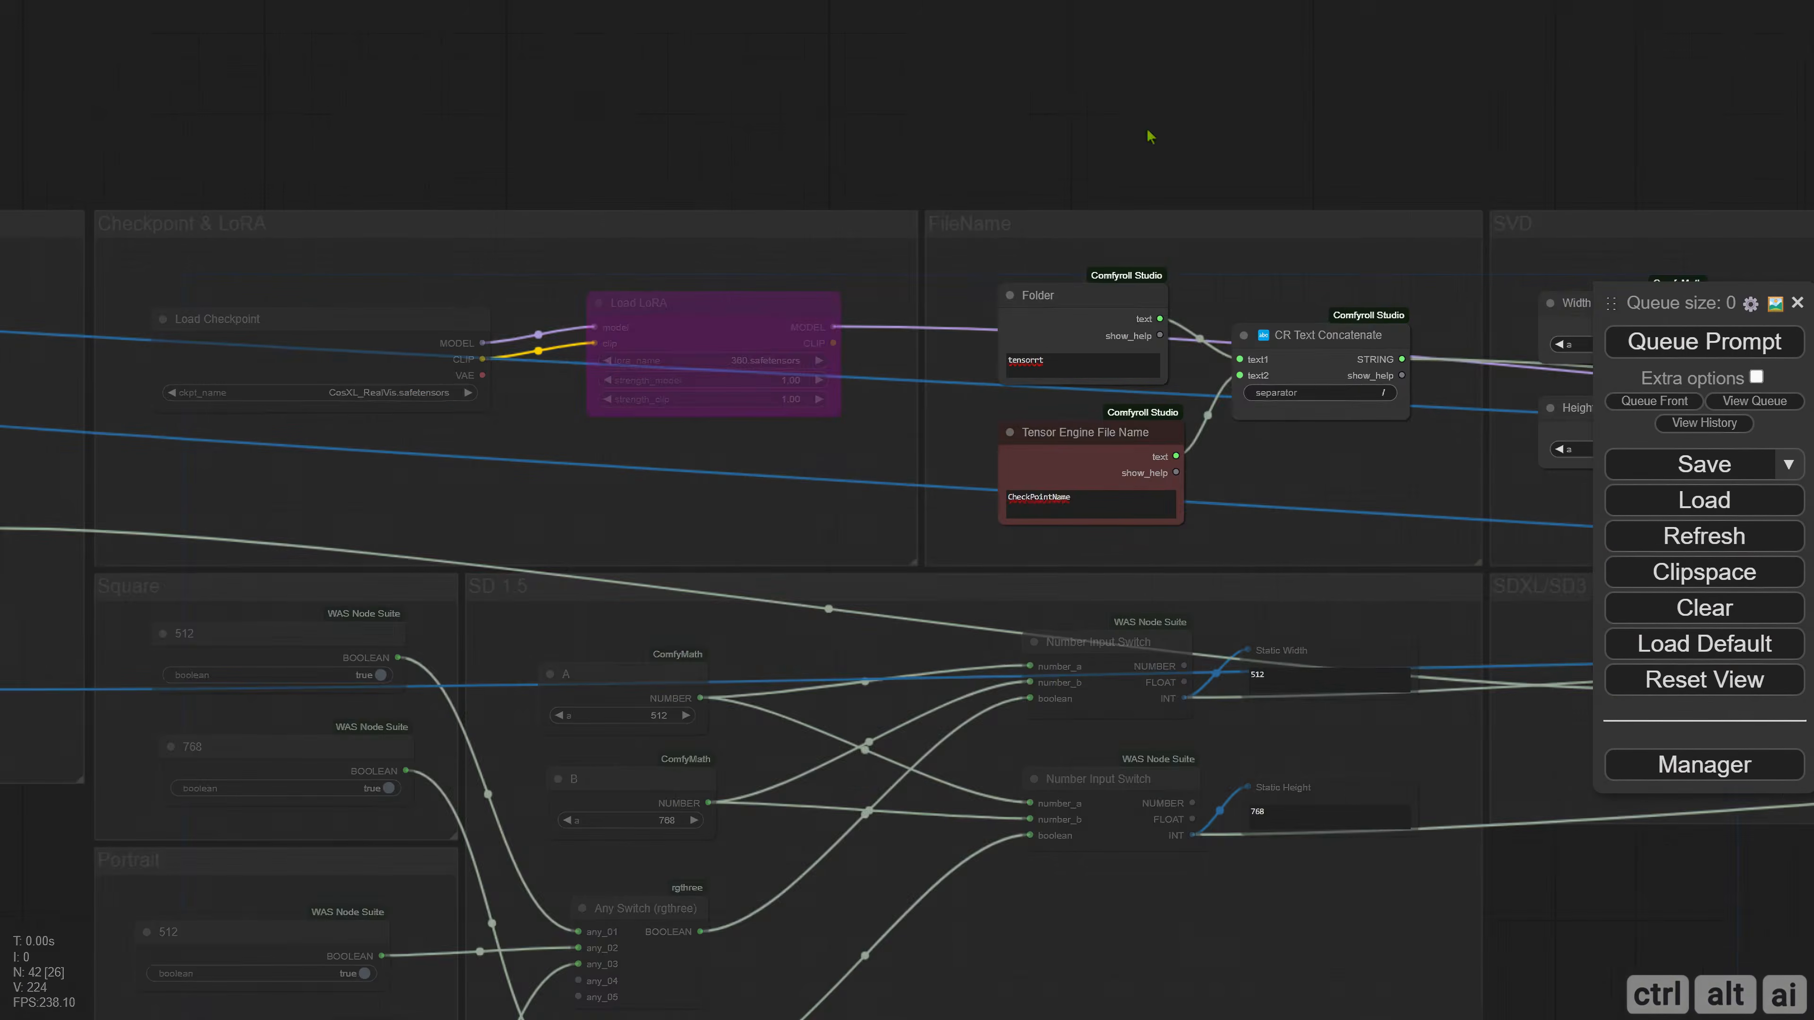
{"action": "scroll", "coordinate": [1010, 545], "scroll_direction": "up", "scroll_amount": 1}
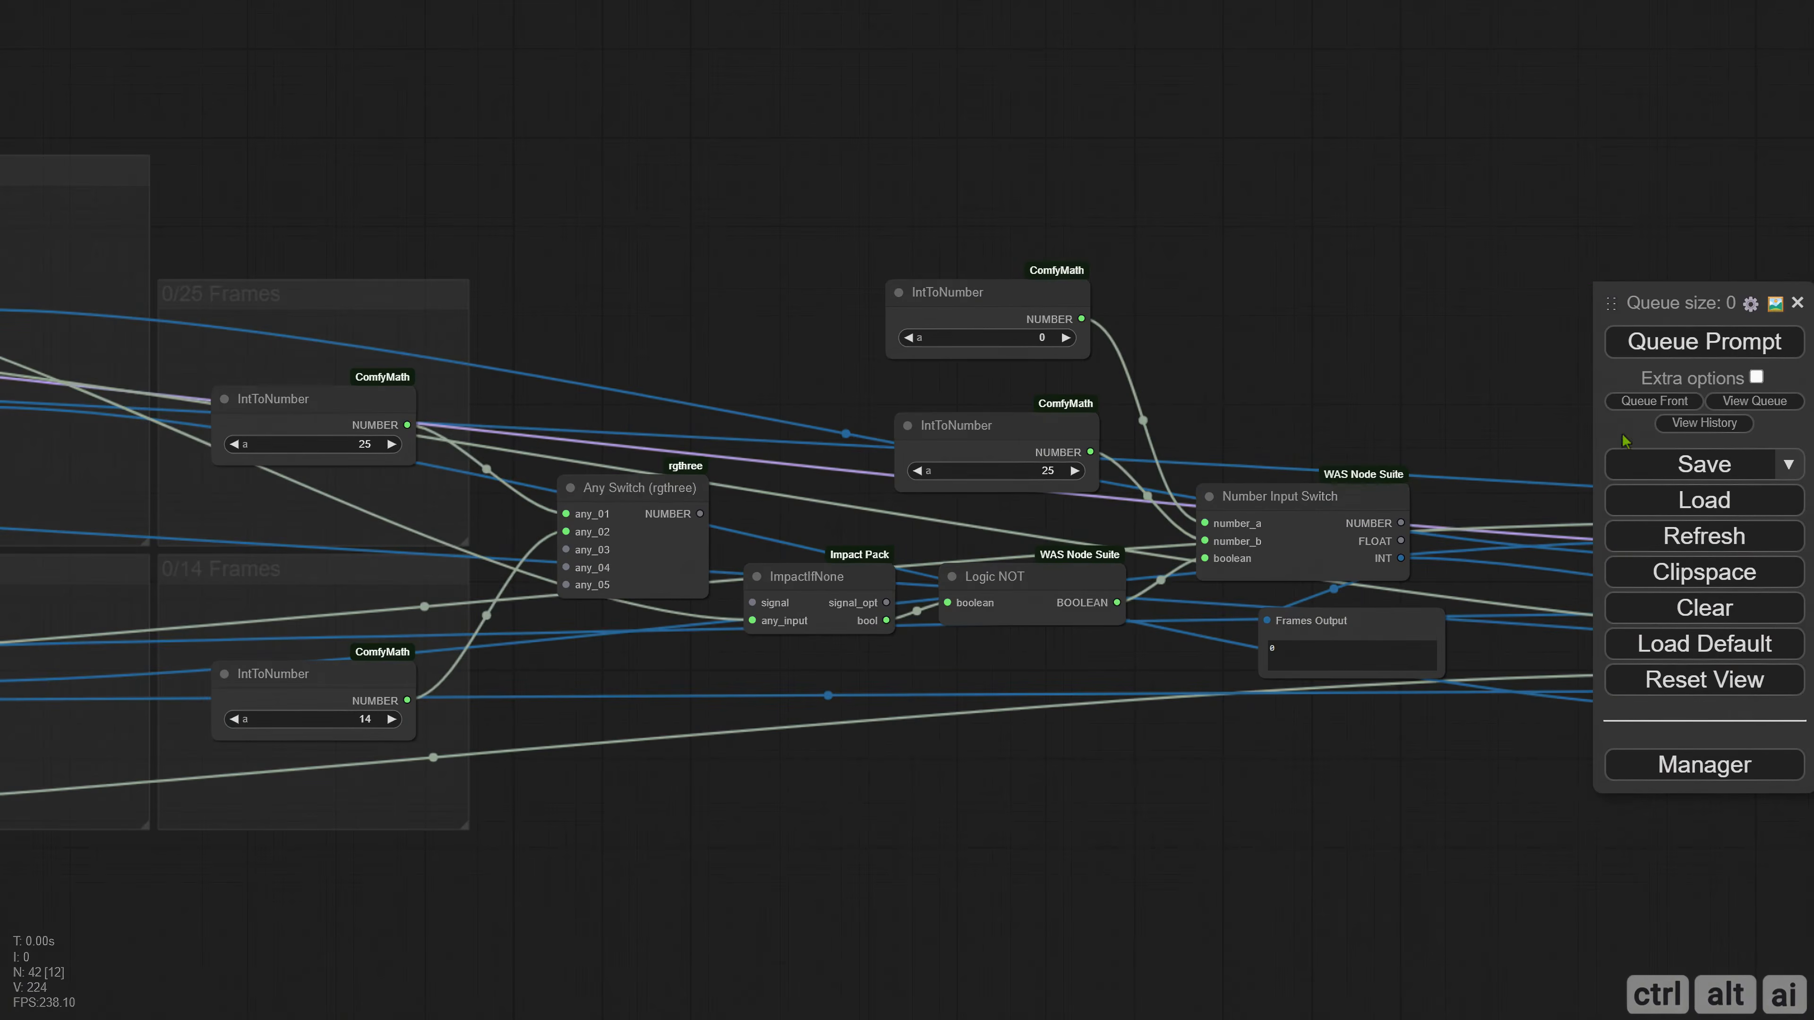
{"action": "left_click", "coordinate": [1686, 347]}
Replace the IntToNumber 25 node on number_b with the frames Any Switch output, and move the IntToNumber 0 node above Logic NOT.
{"action": "left_click_drag", "start_coordinate": [1061, 433], "coordinate": [915, 360]}
{"action": "key", "text": "Delete"}
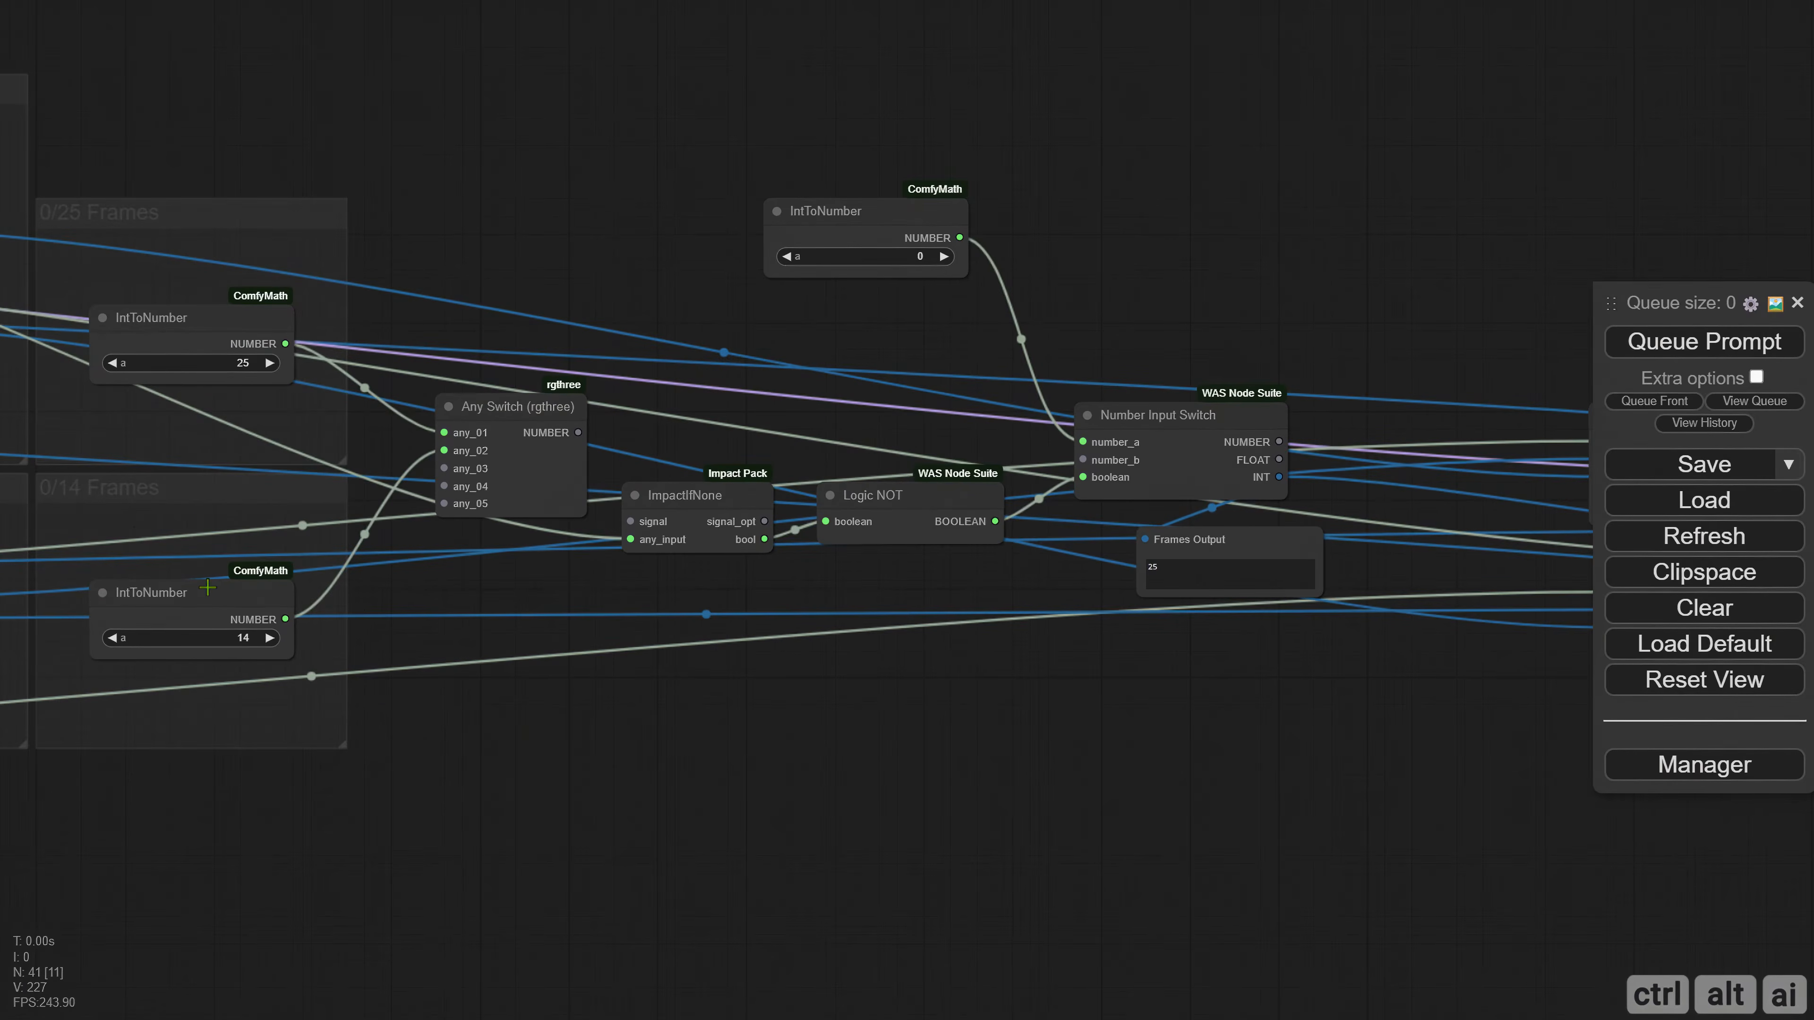
{"action": "left_click_drag", "start_coordinate": [582, 434], "coordinate": [1078, 482]}
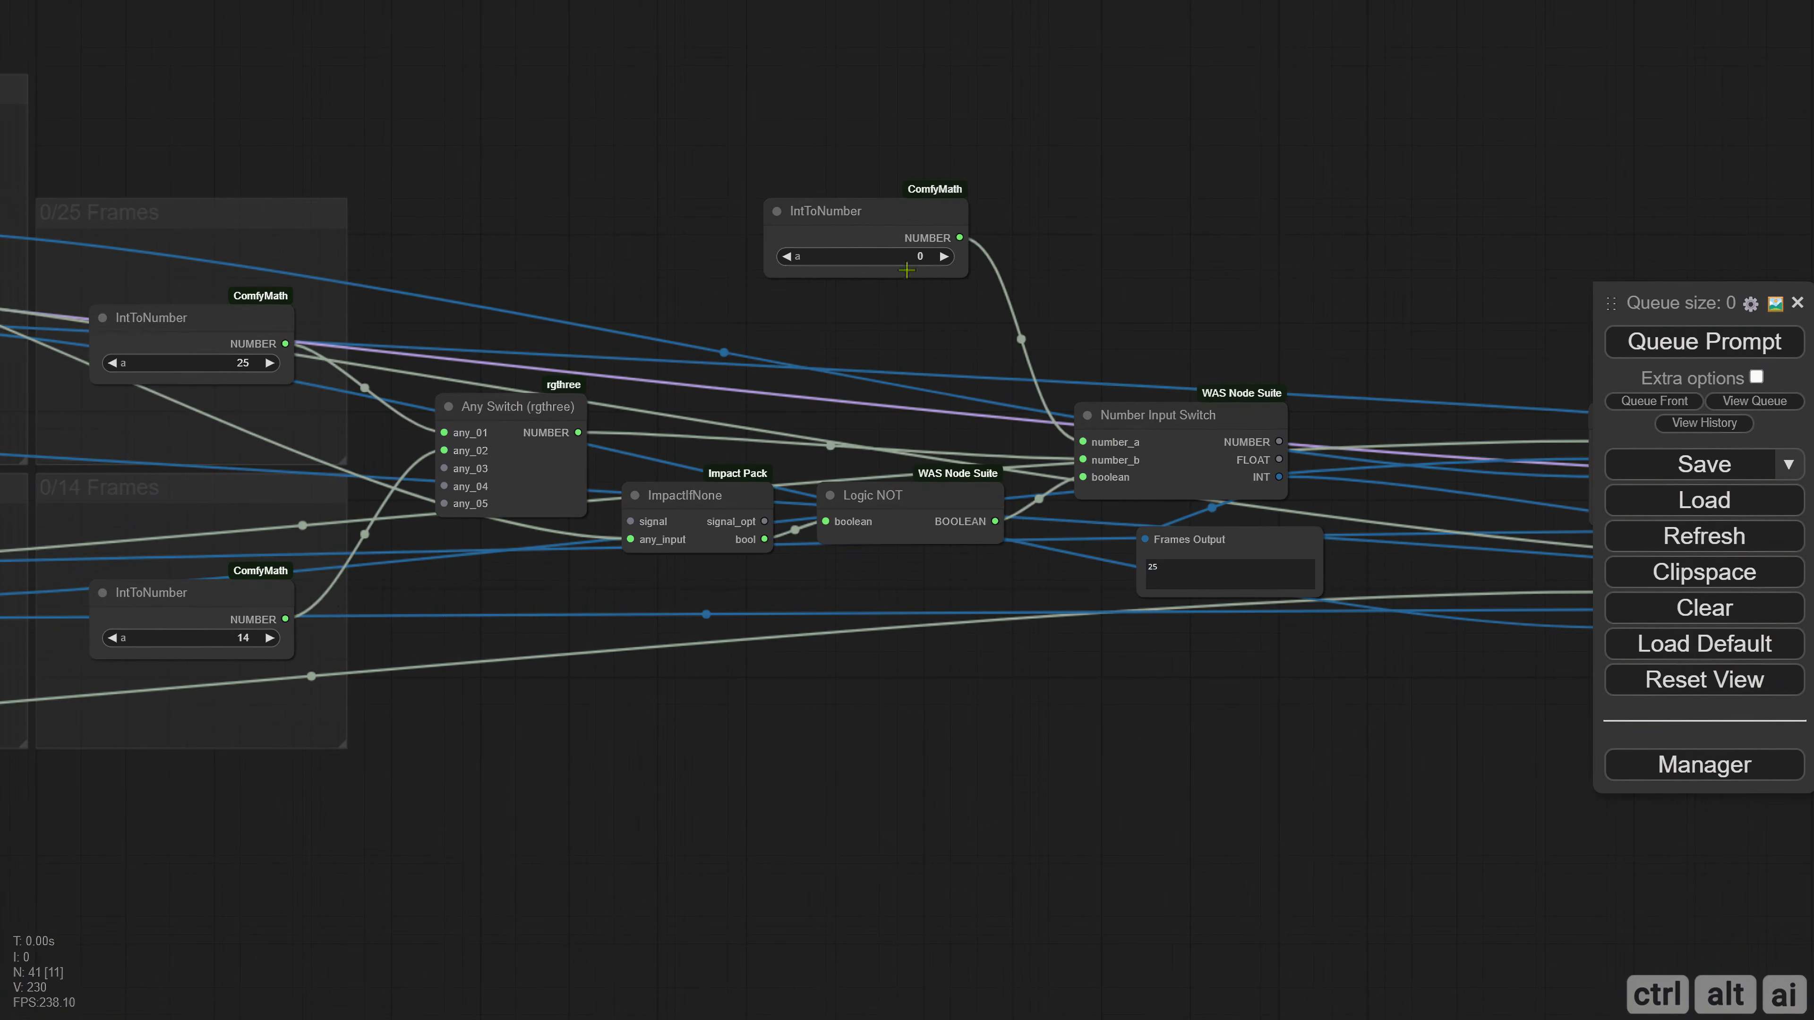
{"action": "left_click_drag", "start_coordinate": [906, 270], "coordinate": [943, 430]}
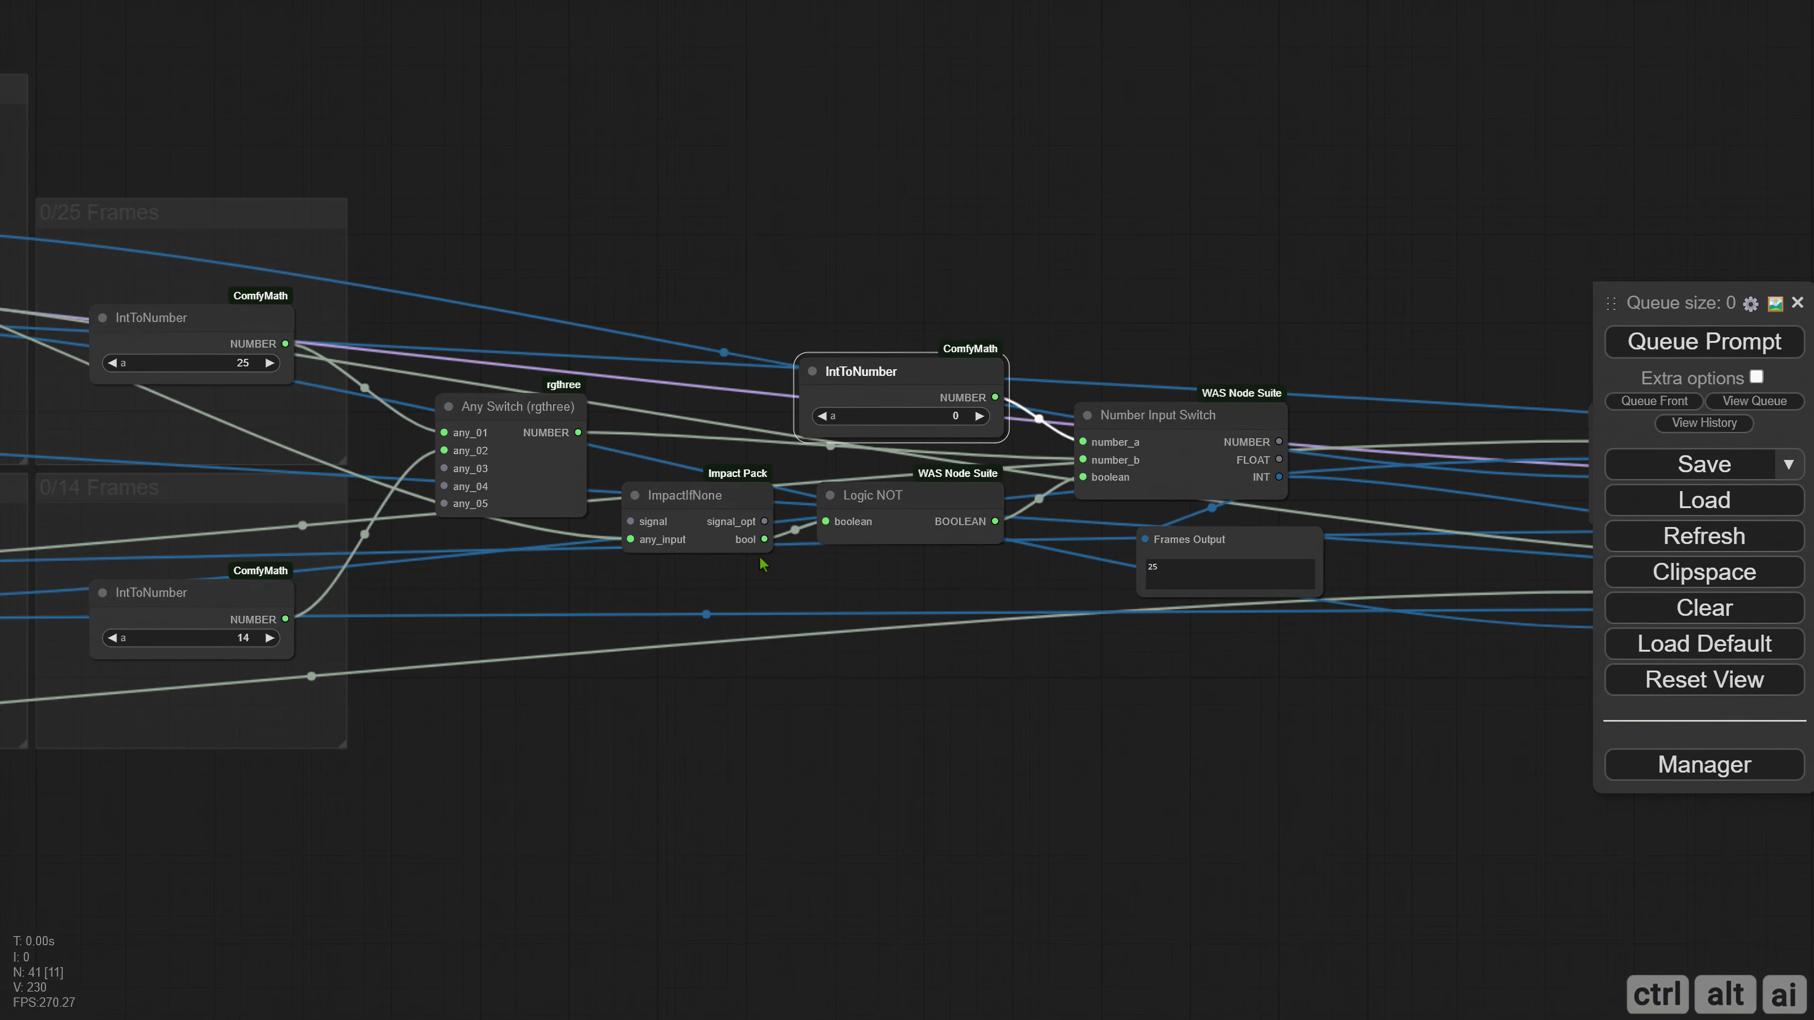
Create a group around the frames Any Switch, ImpactIfNone, Logic NOT, IntToNumber 0, Number Input Switch and Frames Output nodes, enlarging it and centring them.
{"action": "scroll", "coordinate": [760, 557], "scroll_direction": "down", "scroll_amount": 1}
{"action": "left_click_drag", "start_coordinate": [885, 718], "coordinate": [597, 637]}
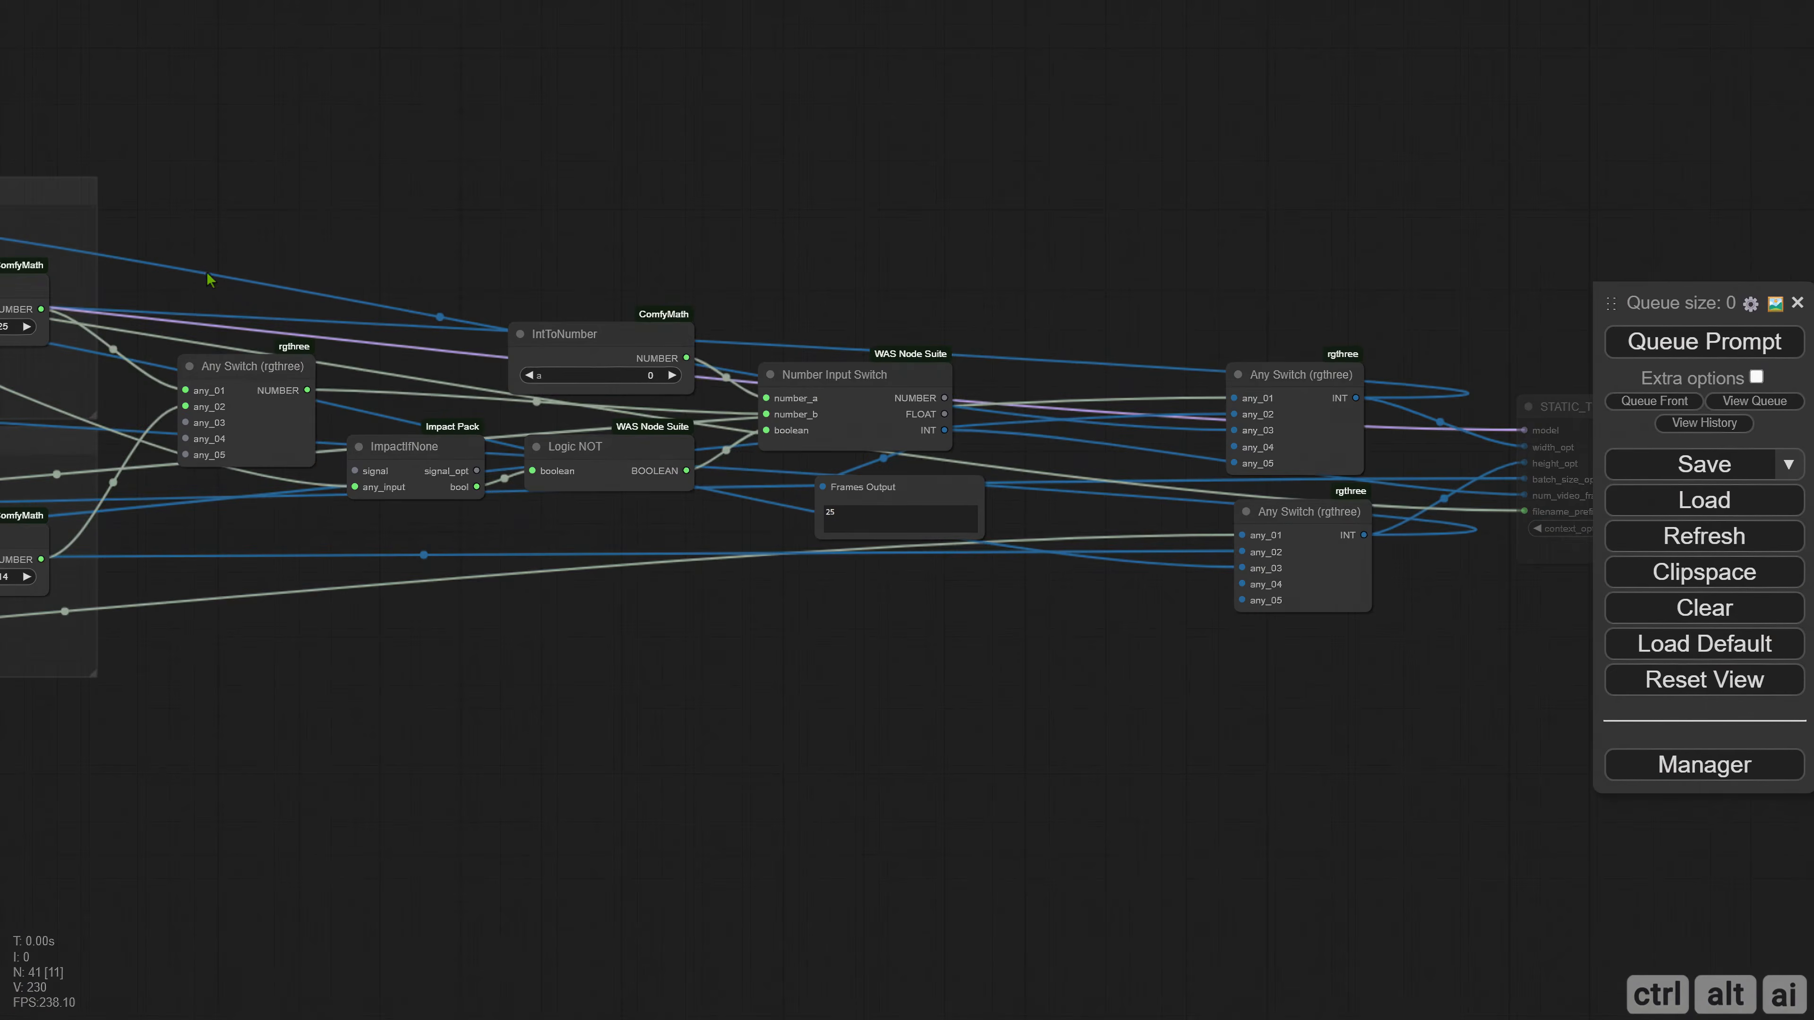
{"action": "left_click_drag", "start_coordinate": [191, 254], "coordinate": [1049, 696]}
{"action": "right_click", "coordinate": [332, 230]}
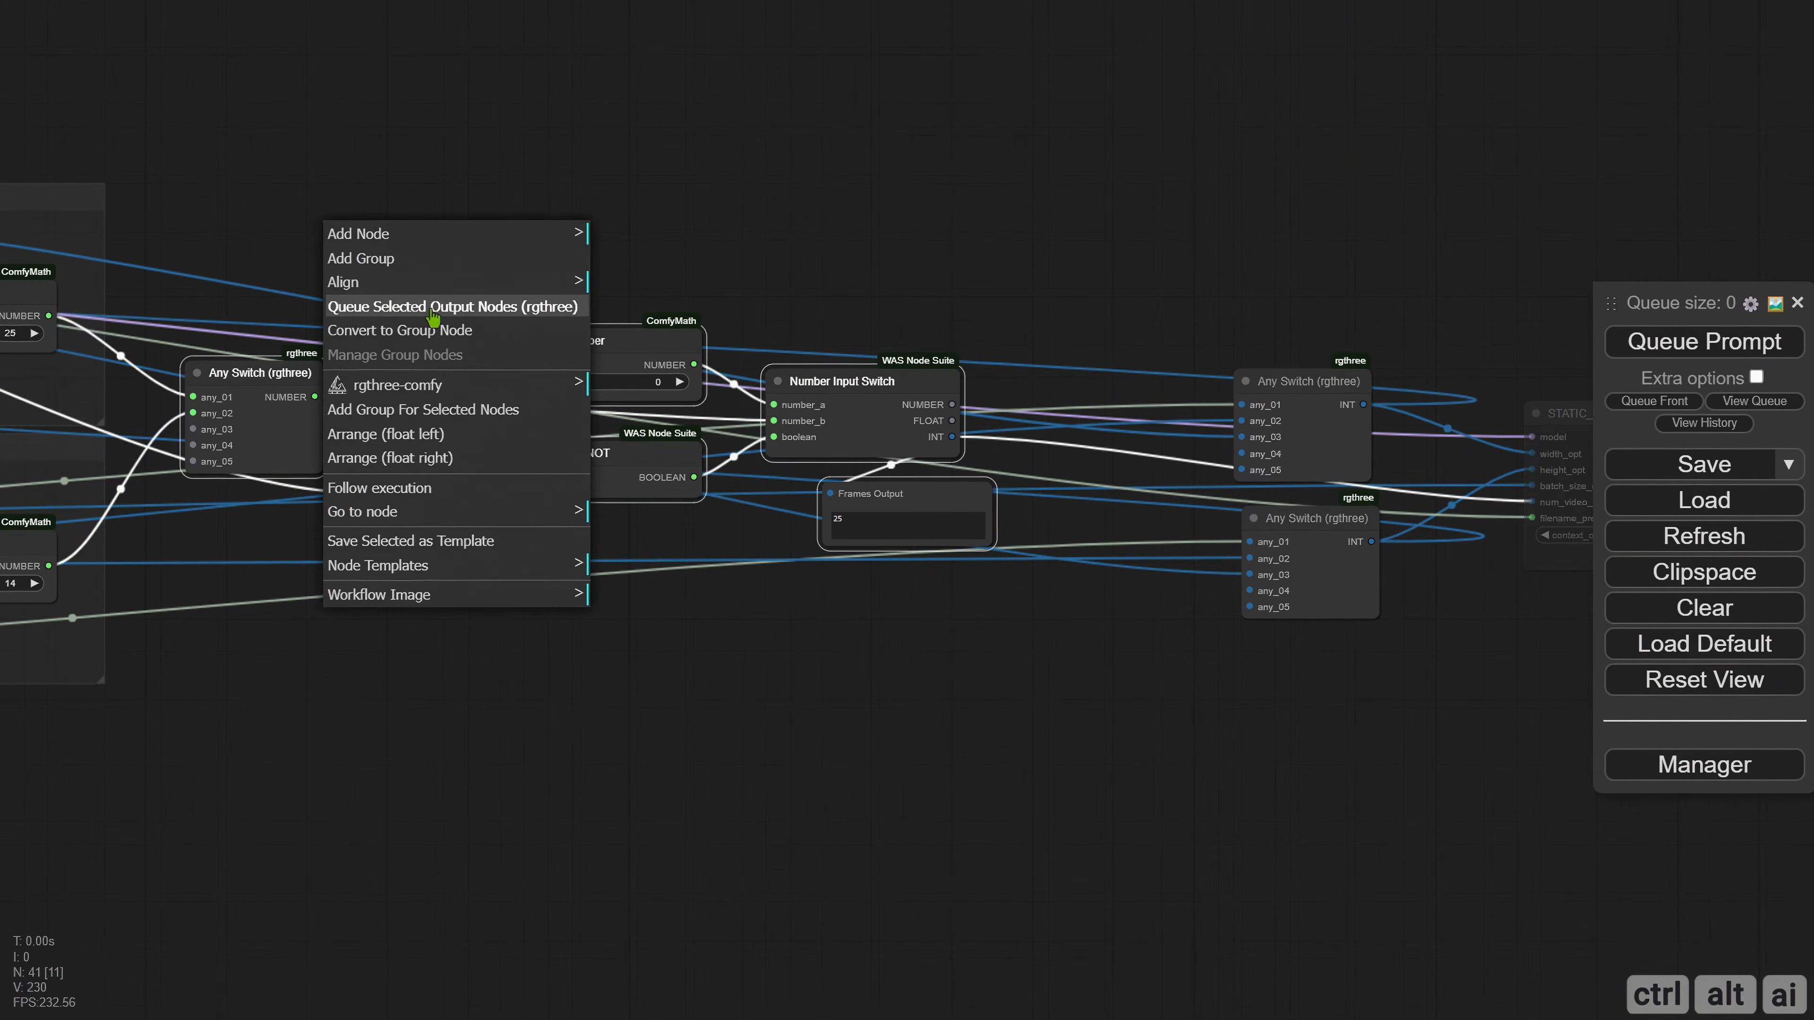
{"action": "left_click", "coordinate": [423, 408]}
{"action": "left_click_drag", "start_coordinate": [426, 299], "coordinate": [361, 266]}
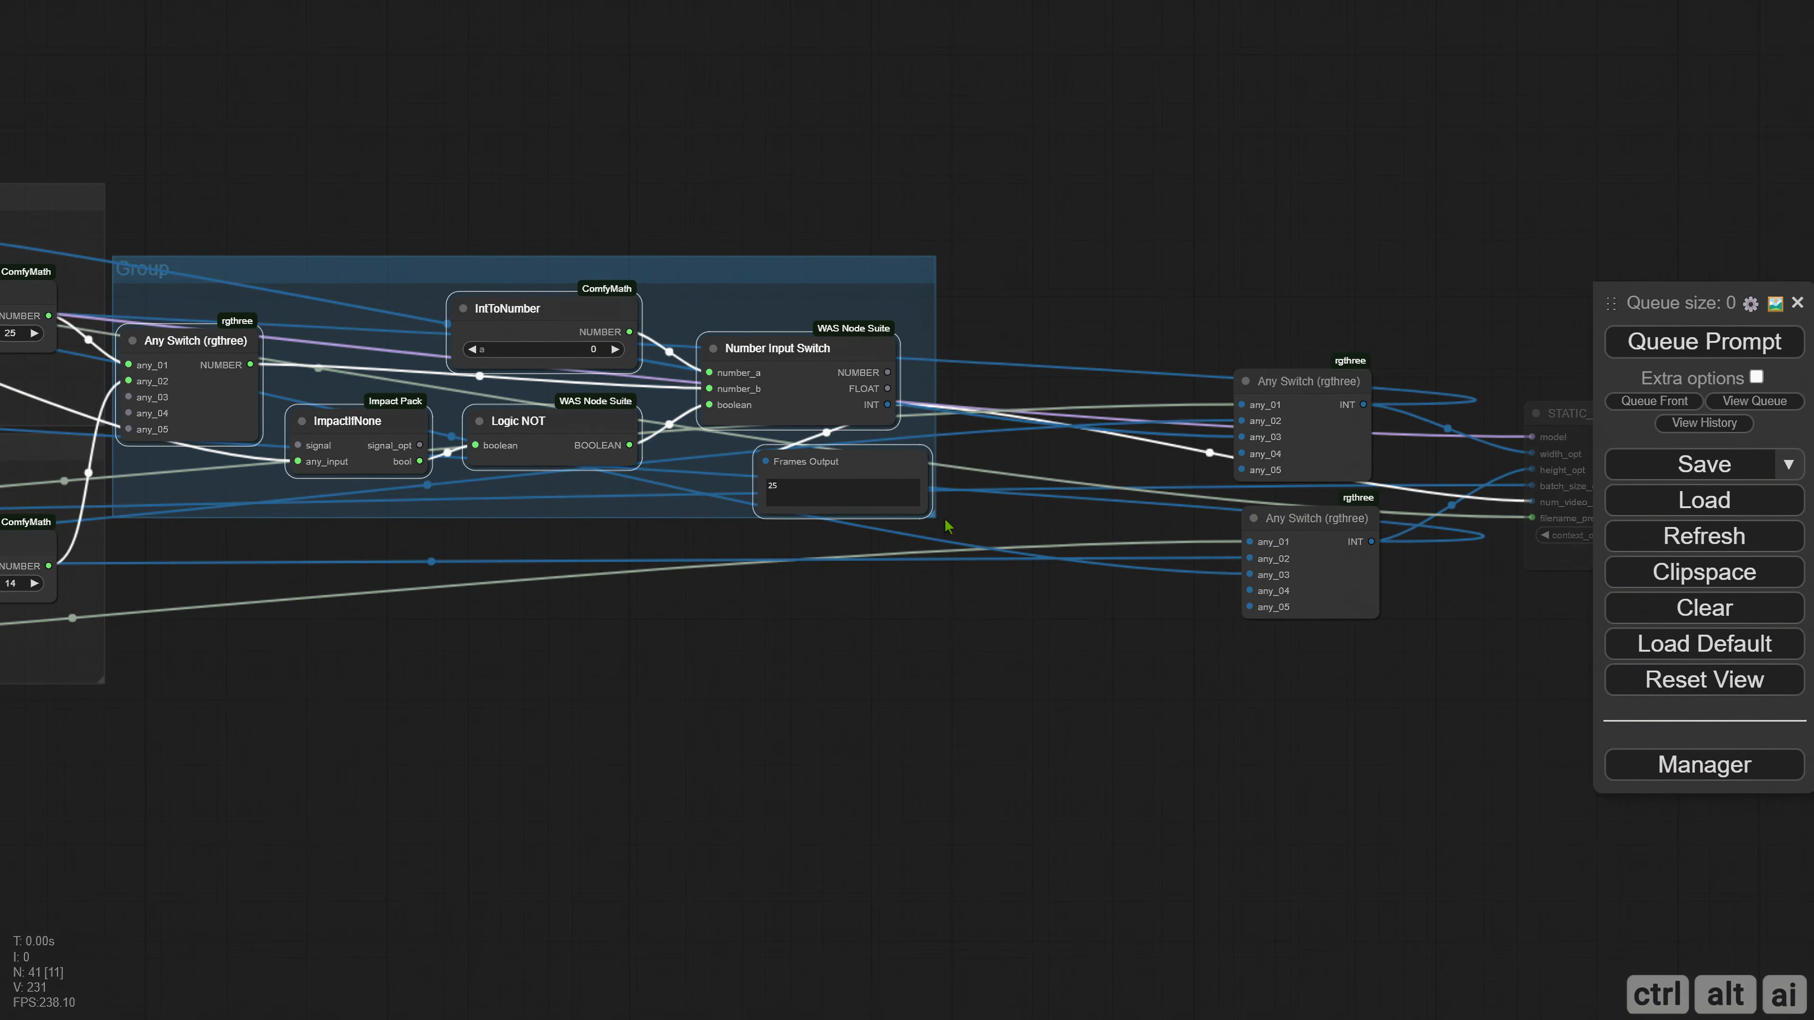
{"action": "left_click_drag", "start_coordinate": [947, 527], "coordinate": [1107, 697]}
{"action": "left_click_drag", "start_coordinate": [558, 309], "coordinate": [663, 375]}
{"action": "mouse_move", "coordinate": [521, 279]}
{"action": "left_mouse_down"}
{"action": "mouse_move", "coordinate": [555, 271]}
{"action": "mouse_move", "coordinate": [522, 256]}
{"action": "left_mouse_up"}
Colour the new group around the frame-switching nodes black and title it Frames.
{"action": "left_click", "coordinate": [243, 550]}
{"action": "right_click", "coordinate": [241, 553]}
{"action": "left_click", "coordinate": [339, 1002]}
{"action": "left_click", "coordinate": [584, 954]}
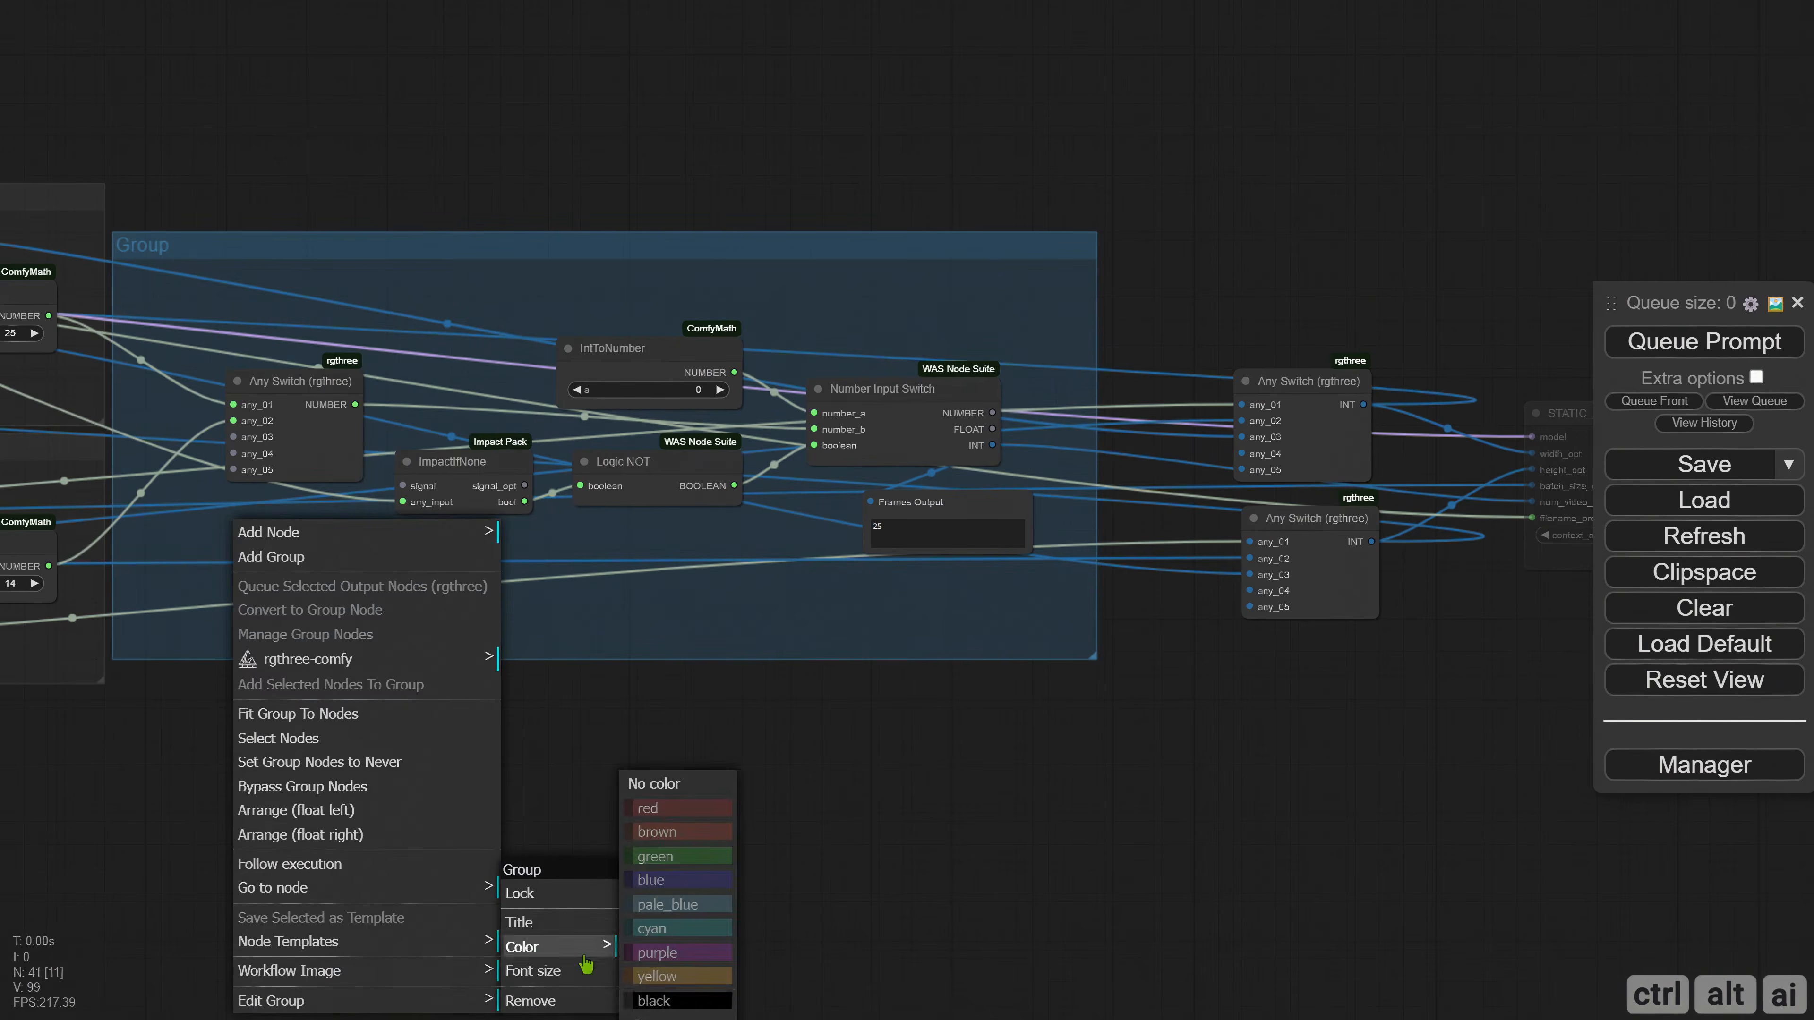
{"action": "left_click", "coordinate": [678, 1000]}
{"action": "right_click", "coordinate": [243, 789]}
{"action": "left_click", "coordinate": [339, 1001]}
{"action": "left_click", "coordinate": [559, 922]}
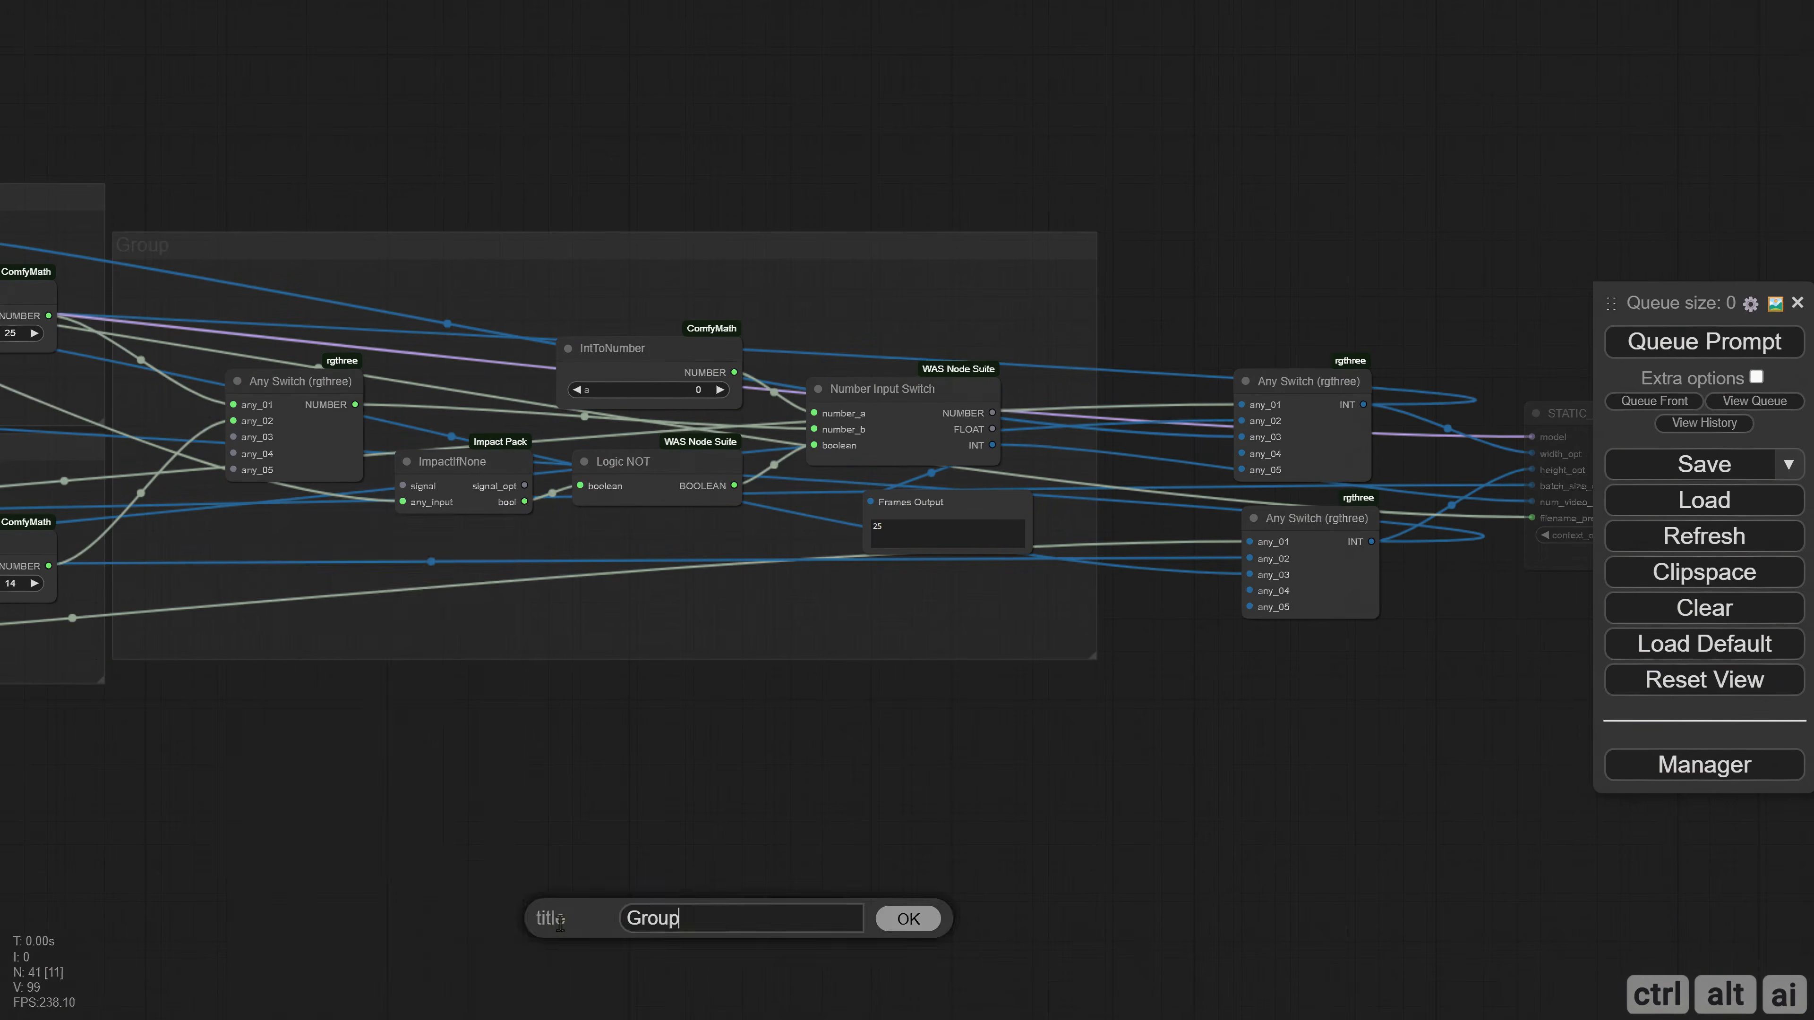
{"action": "key", "text": "ctrl+a"}
{"action": "type", "text": "Frames"}
{"action": "key", "text": "Return"}
Duplicate the SD 1.5 Ratio muter in TensorRT Control Center and place the copy directly beside the original.
{"action": "left_click_drag", "start_coordinate": [335, 775], "coordinate": [724, 810]}
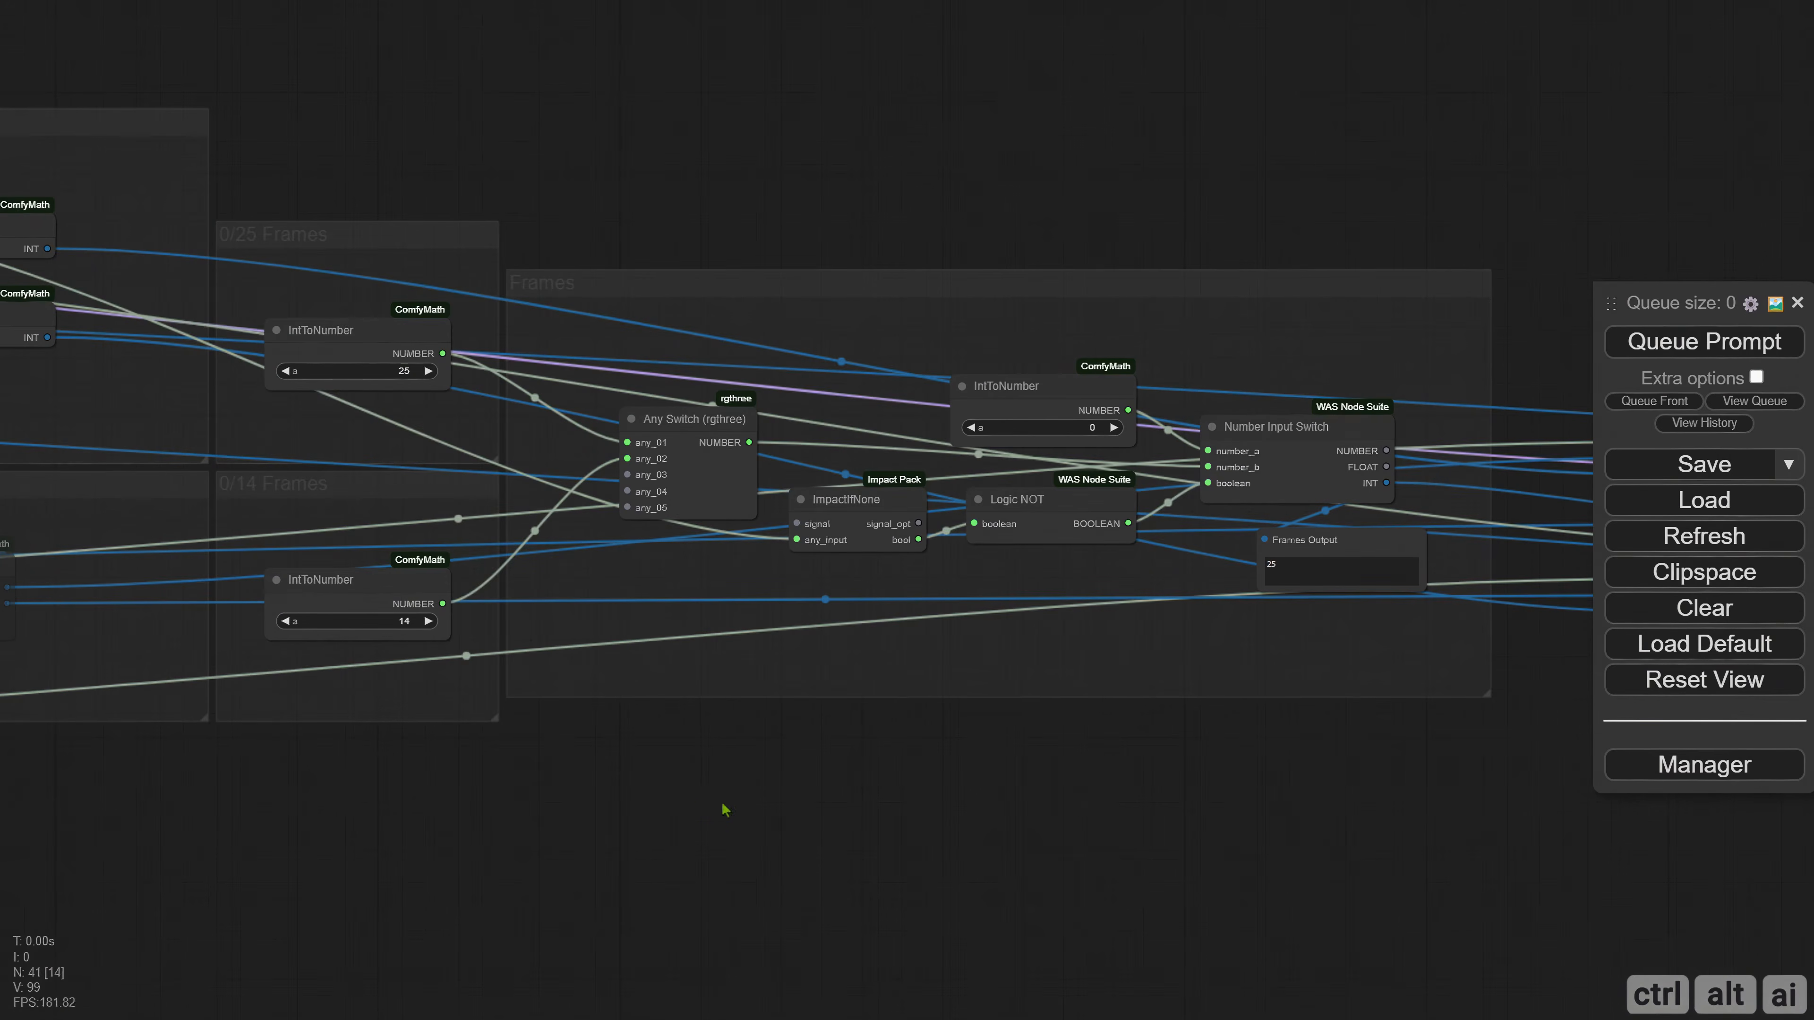
{"action": "left_click_drag", "start_coordinate": [525, 833], "coordinate": [1375, 820]}
{"action": "left_click_drag", "start_coordinate": [343, 743], "coordinate": [1514, 658]}
{"action": "left_click_drag", "start_coordinate": [531, 646], "coordinate": [1005, 738]}
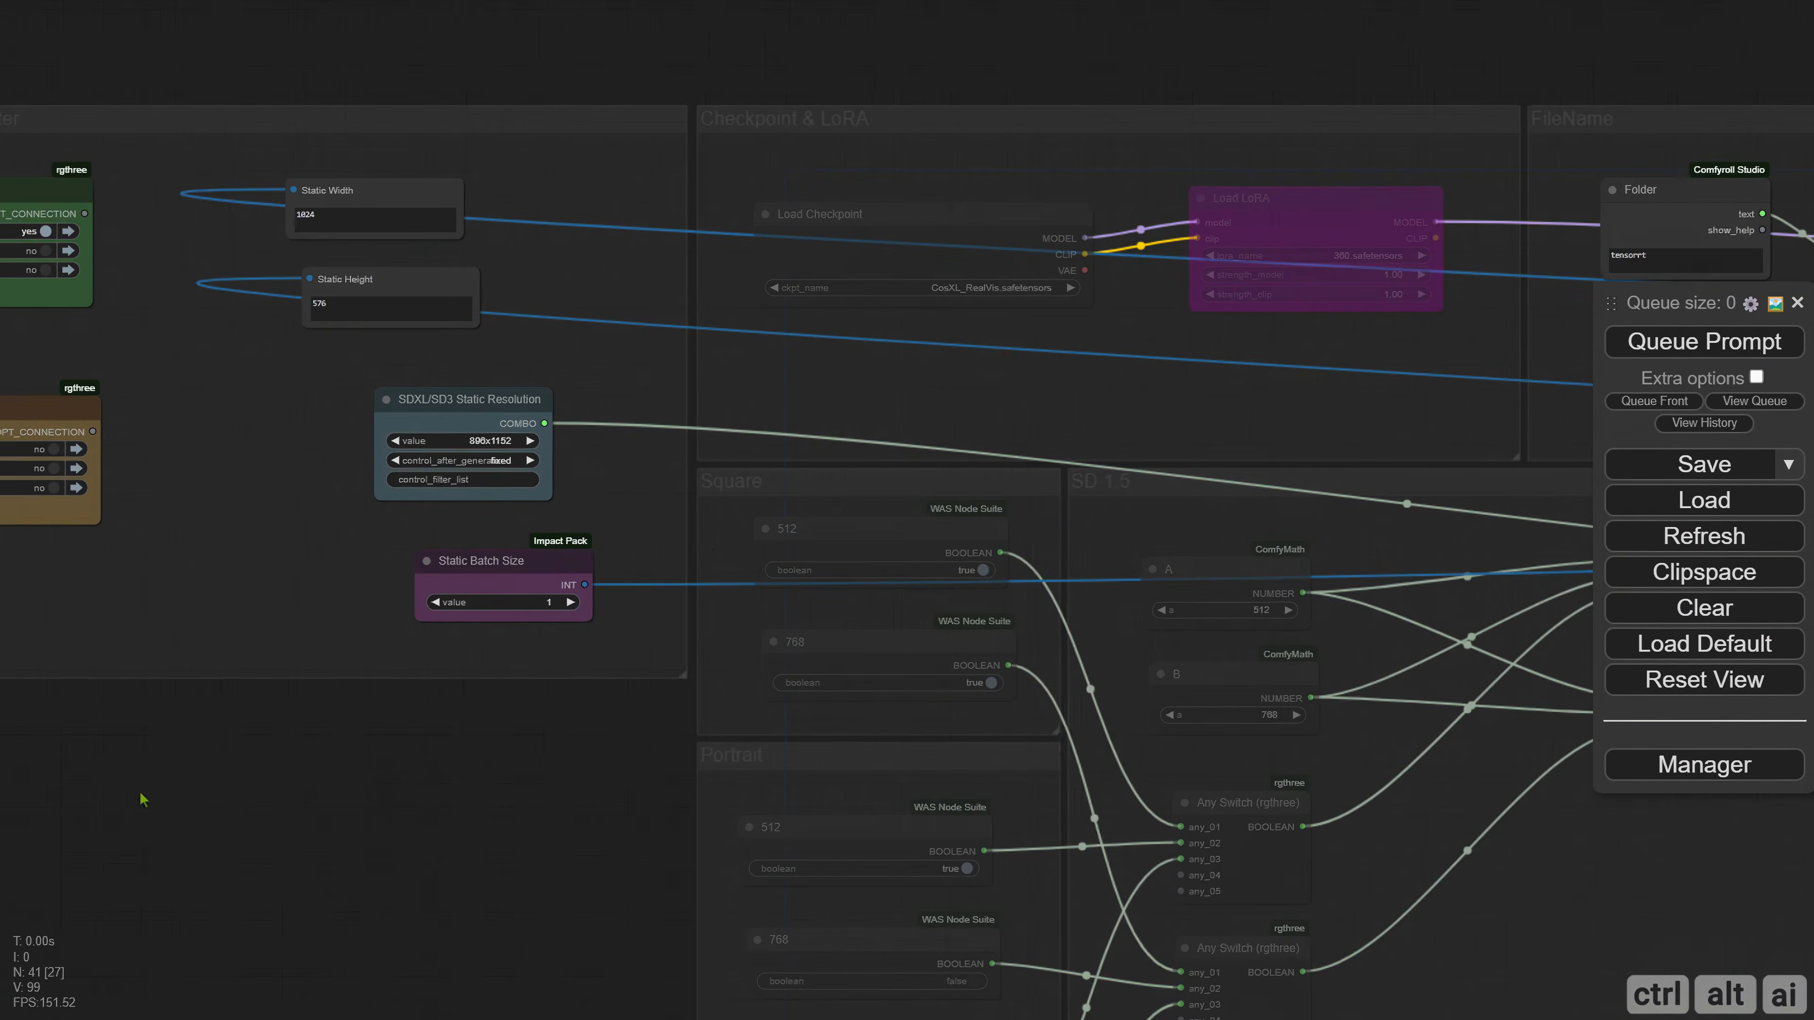
{"action": "left_click_drag", "start_coordinate": [275, 488], "coordinate": [458, 541]}
{"action": "left_click_drag", "start_coordinate": [203, 454], "coordinate": [187, 429]}
{"action": "left_click", "coordinate": [127, 445]}
{"action": "key", "text": "ctrl+c"}
{"action": "key", "text": "ctrl+v"}
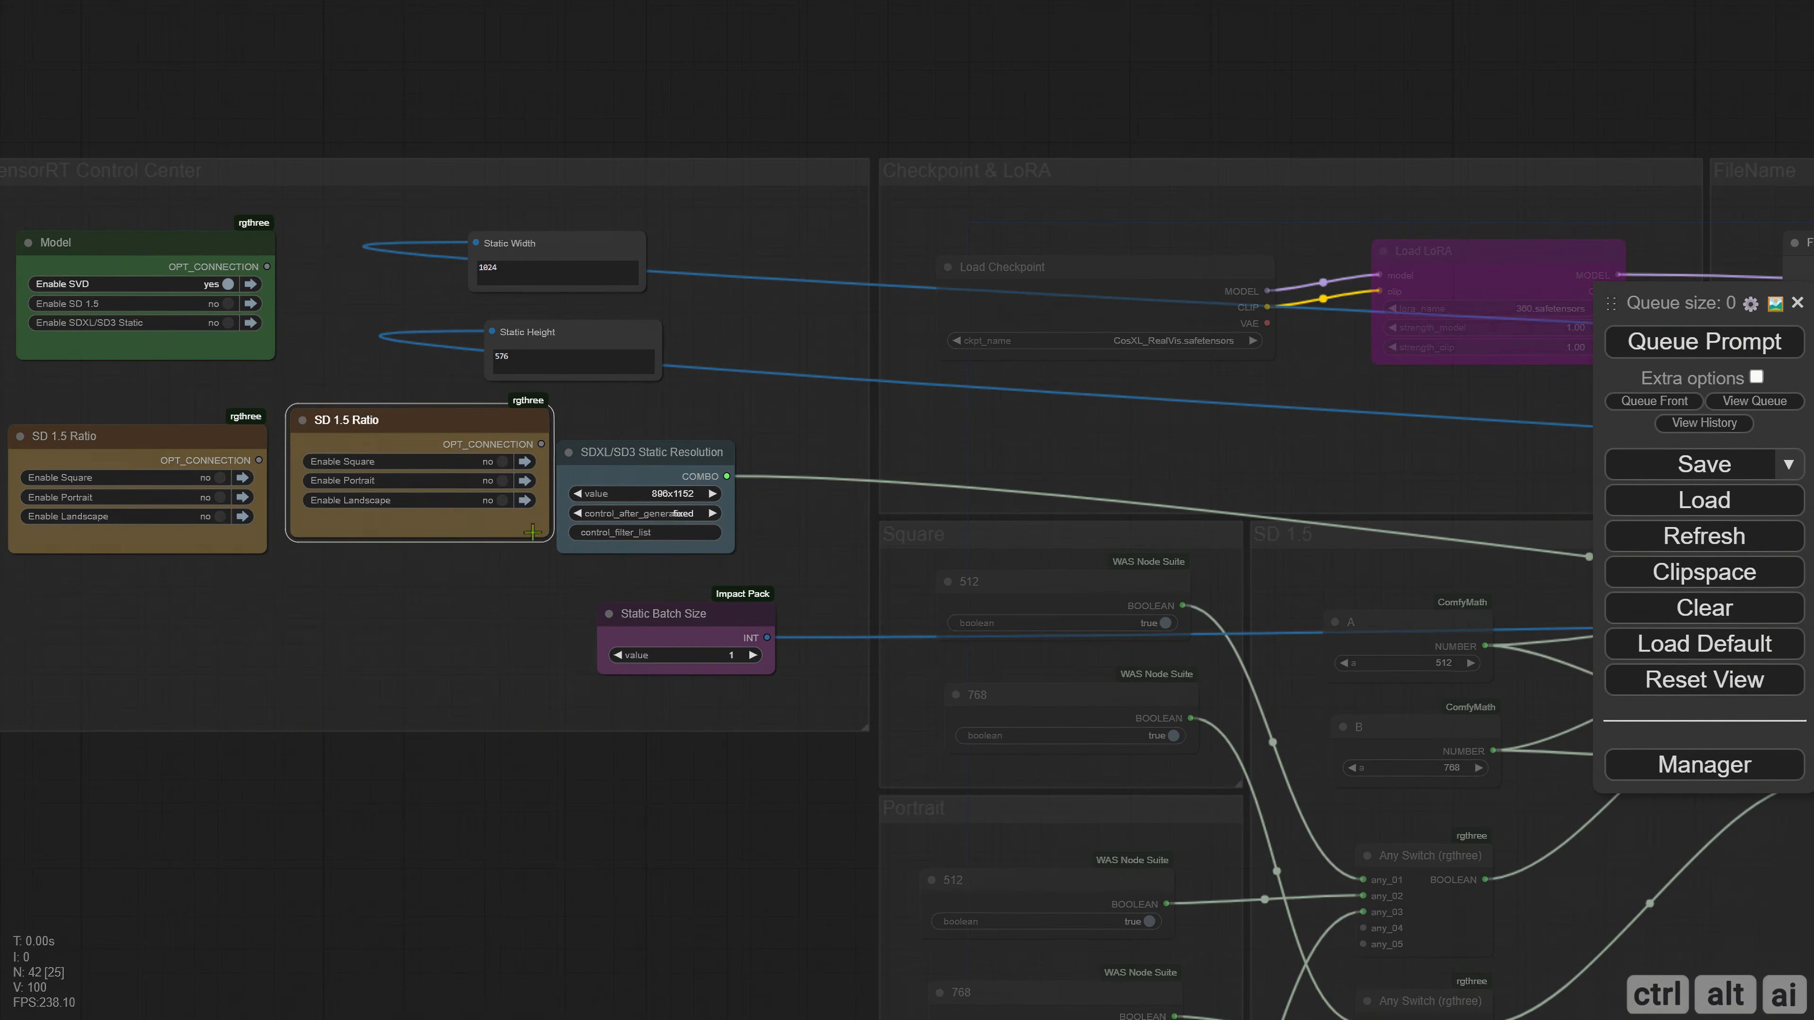
{"action": "left_click_drag", "start_coordinate": [436, 434], "coordinate": [453, 449]}
Colour the copied SD 1.5 Ratio muter blue and retitle it Frames.
{"action": "right_click", "coordinate": [394, 459]}
{"action": "left_click", "coordinate": [469, 739]}
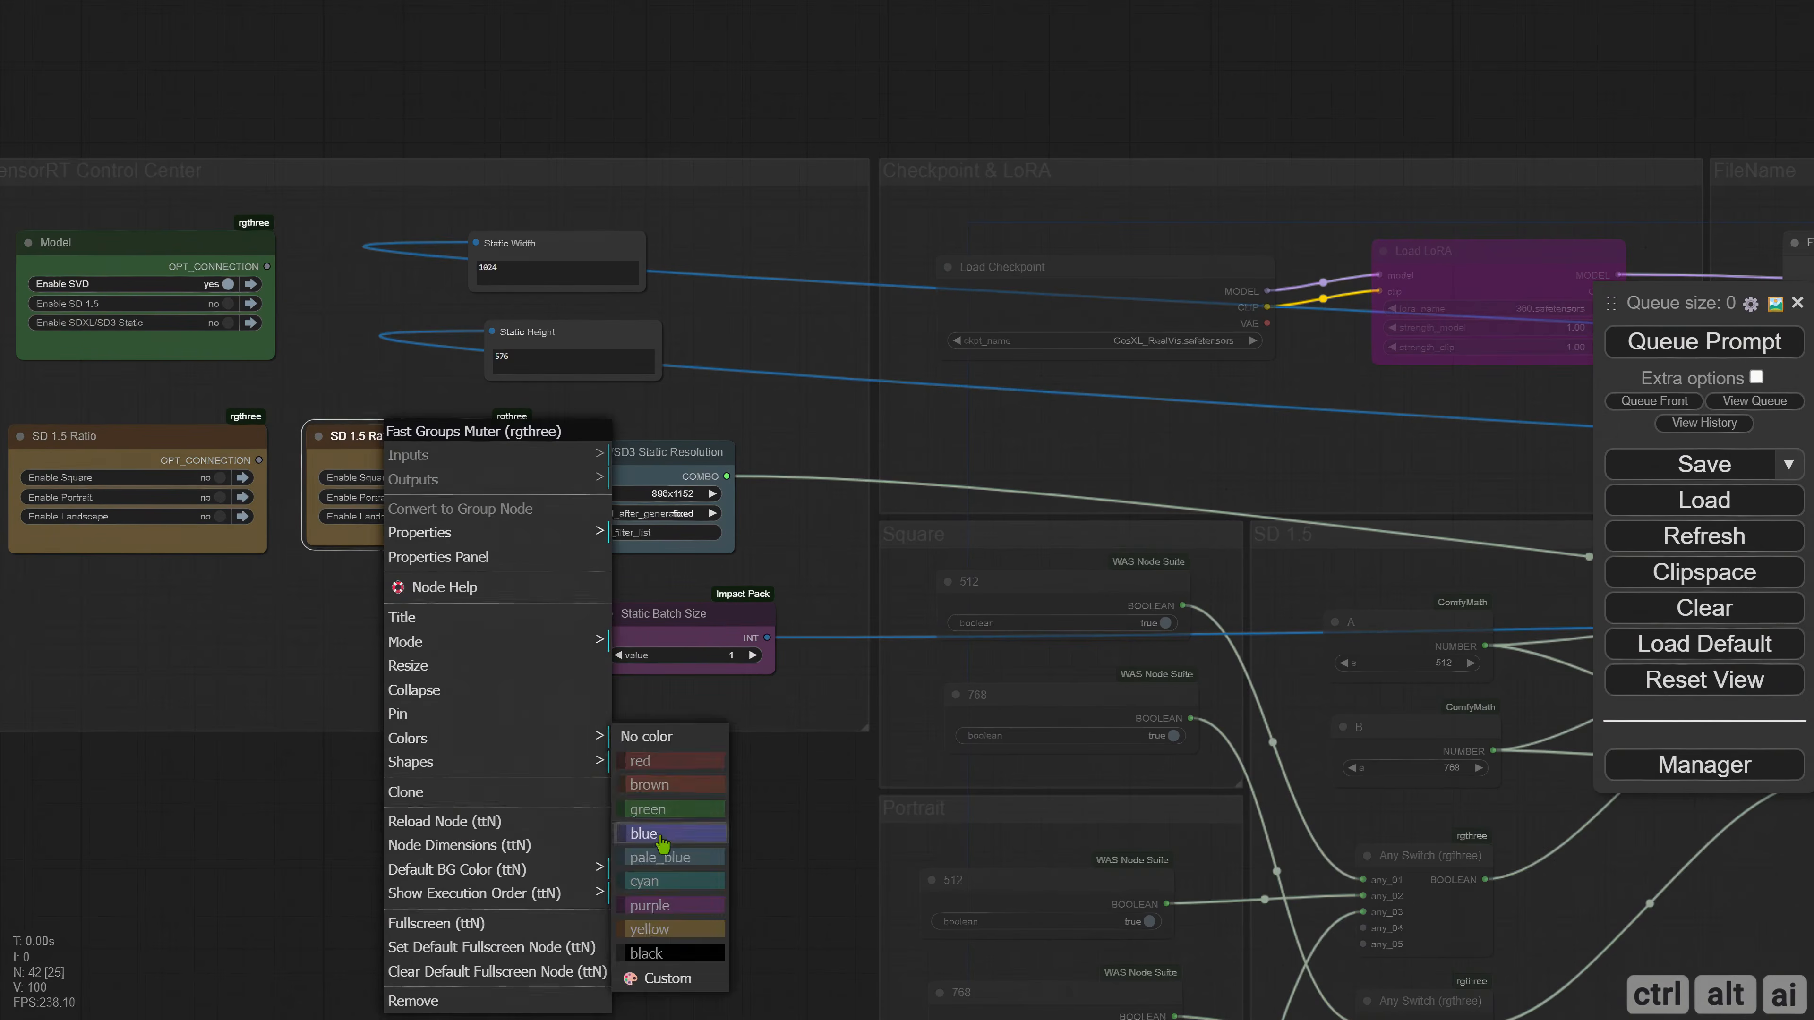
{"action": "left_click", "coordinate": [664, 842]}
{"action": "right_click", "coordinate": [320, 439]}
{"action": "left_click", "coordinate": [345, 606]}
{"action": "triple_click", "coordinate": [457, 595]}
{"action": "type", "text": "Frames"}
{"action": "key", "text": "Return"}
Set the Frames muter's matchTitle to ^0/25 Frames|0/14 Frames.* and try its group toggles.
{"action": "right_click", "coordinate": [346, 444]}
{"action": "left_click", "coordinate": [378, 579]}
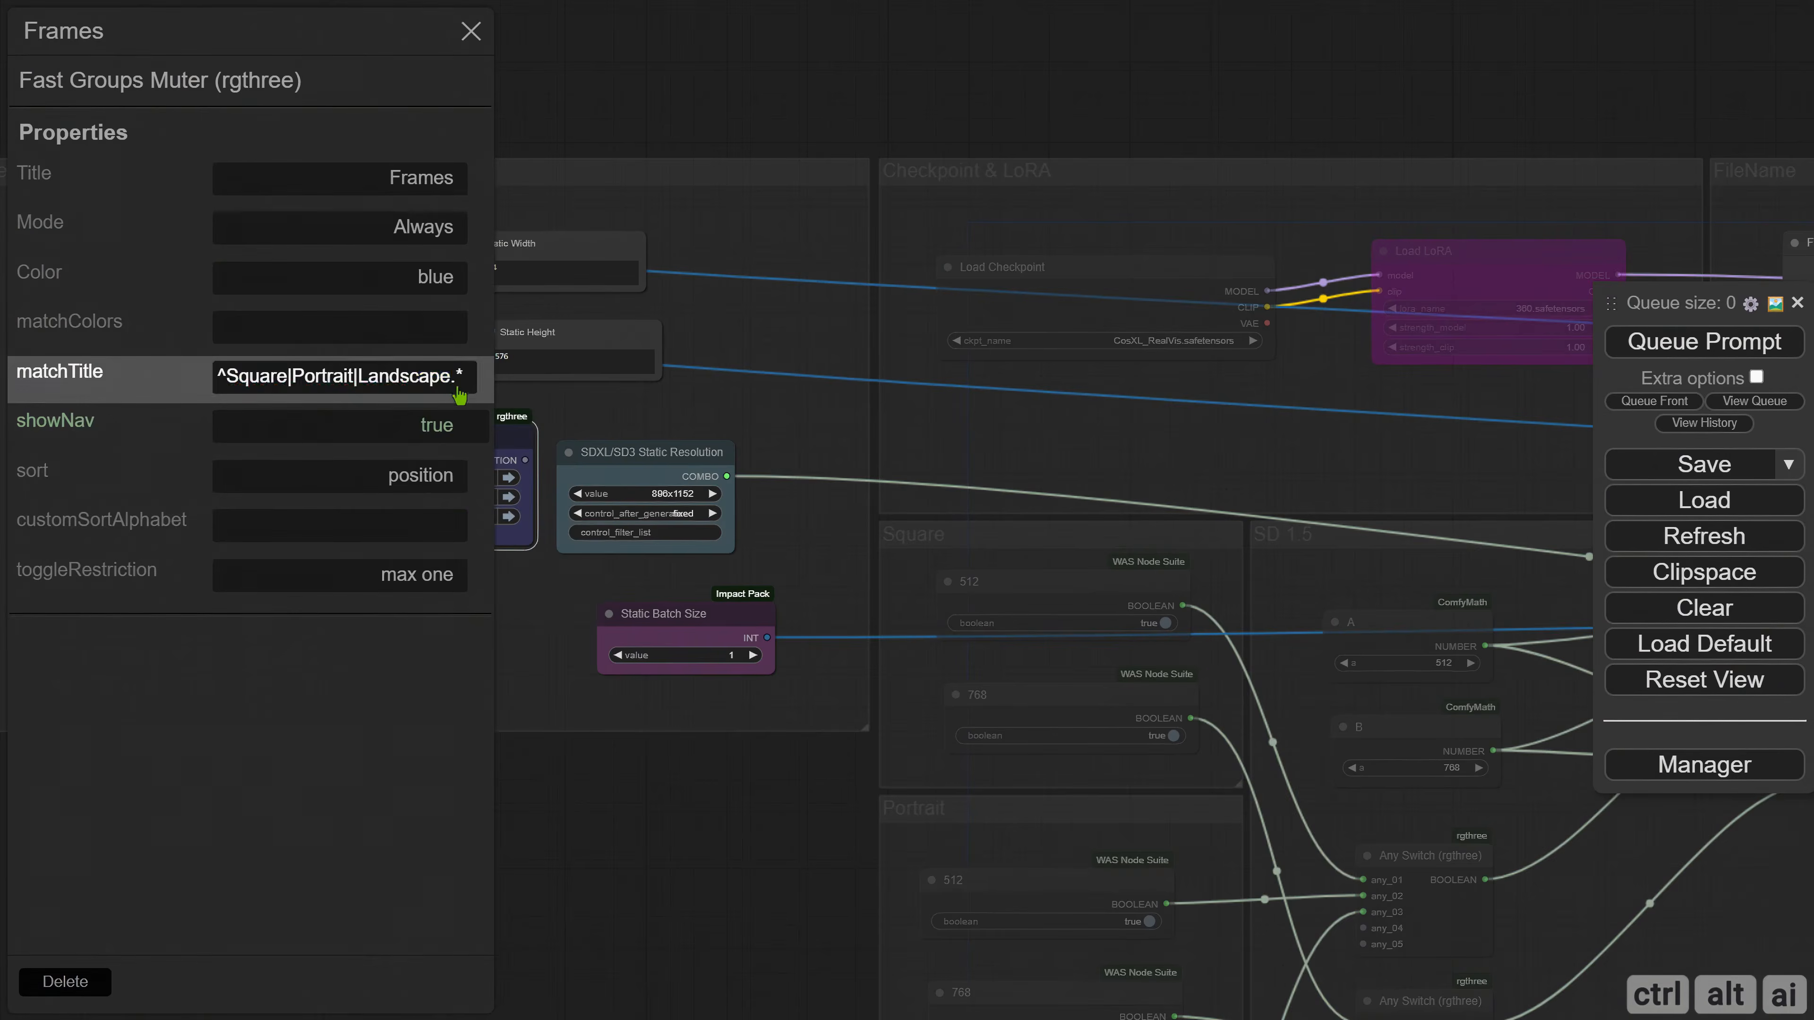
{"action": "left_click_drag", "start_coordinate": [453, 386], "coordinate": [235, 390]}
{"action": "type", "text": "S0/25 Frames|0/14Frames"}
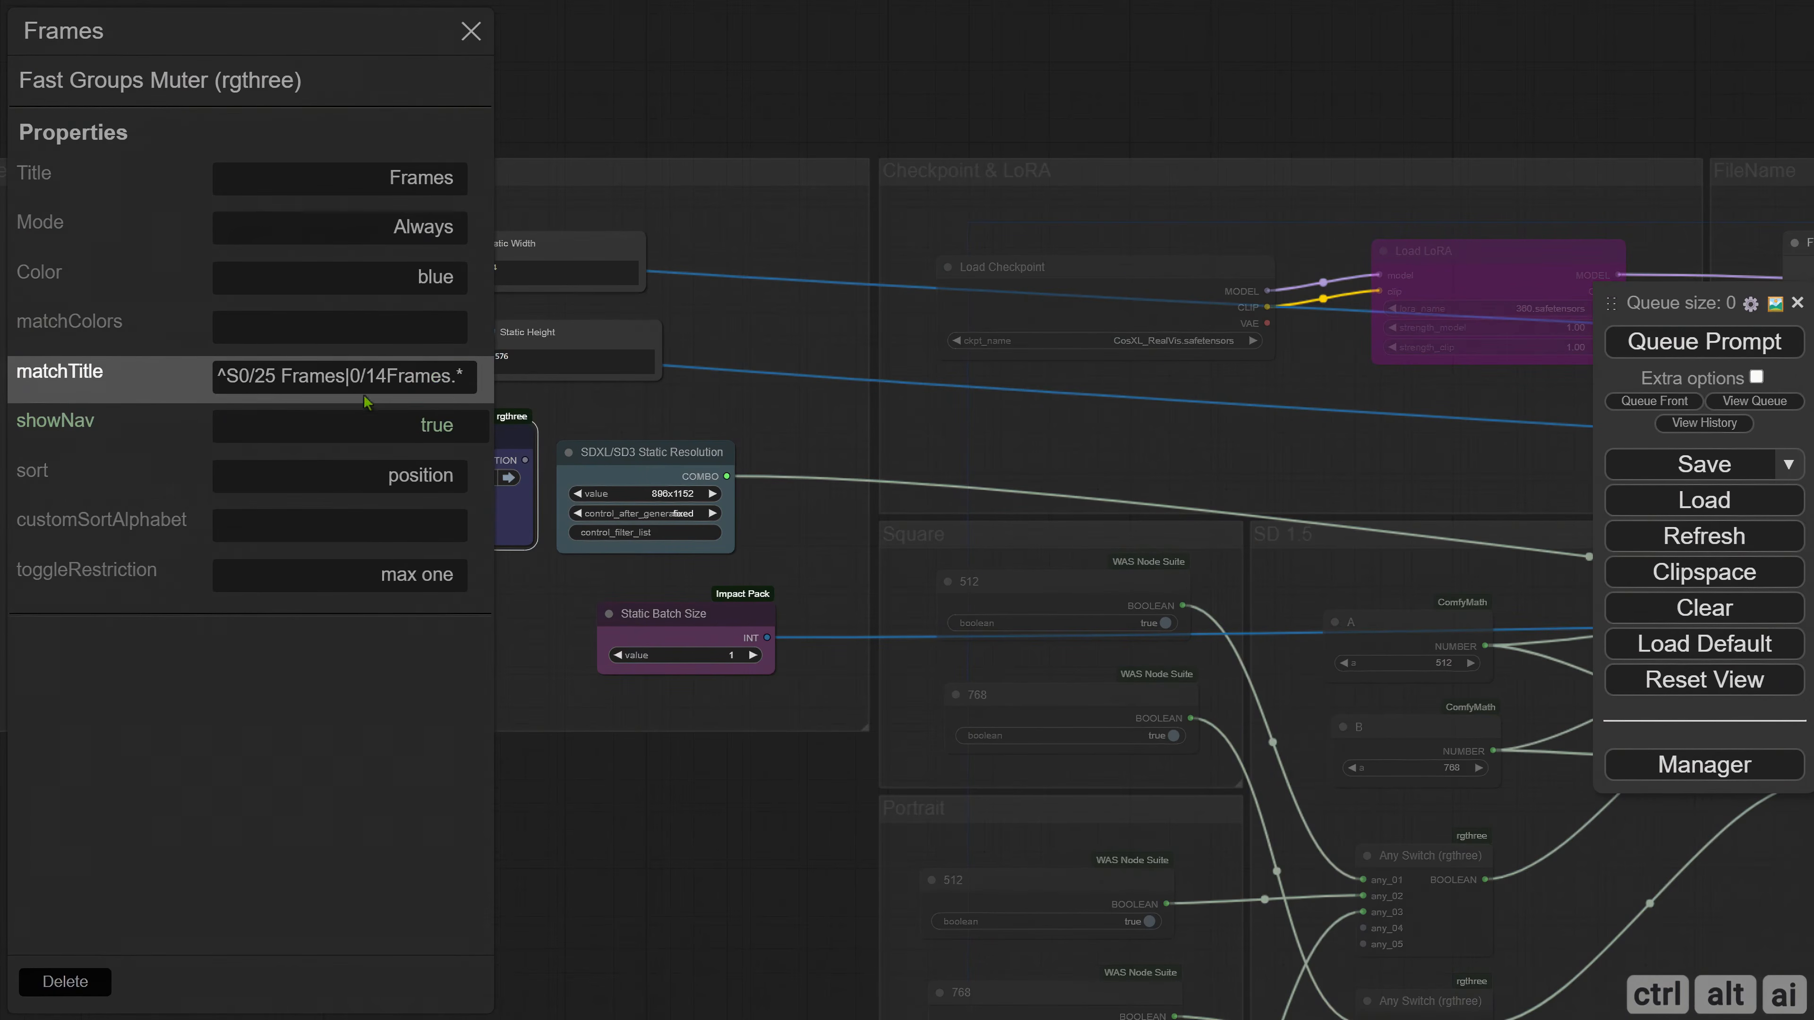
{"action": "left_click", "coordinate": [387, 378]}
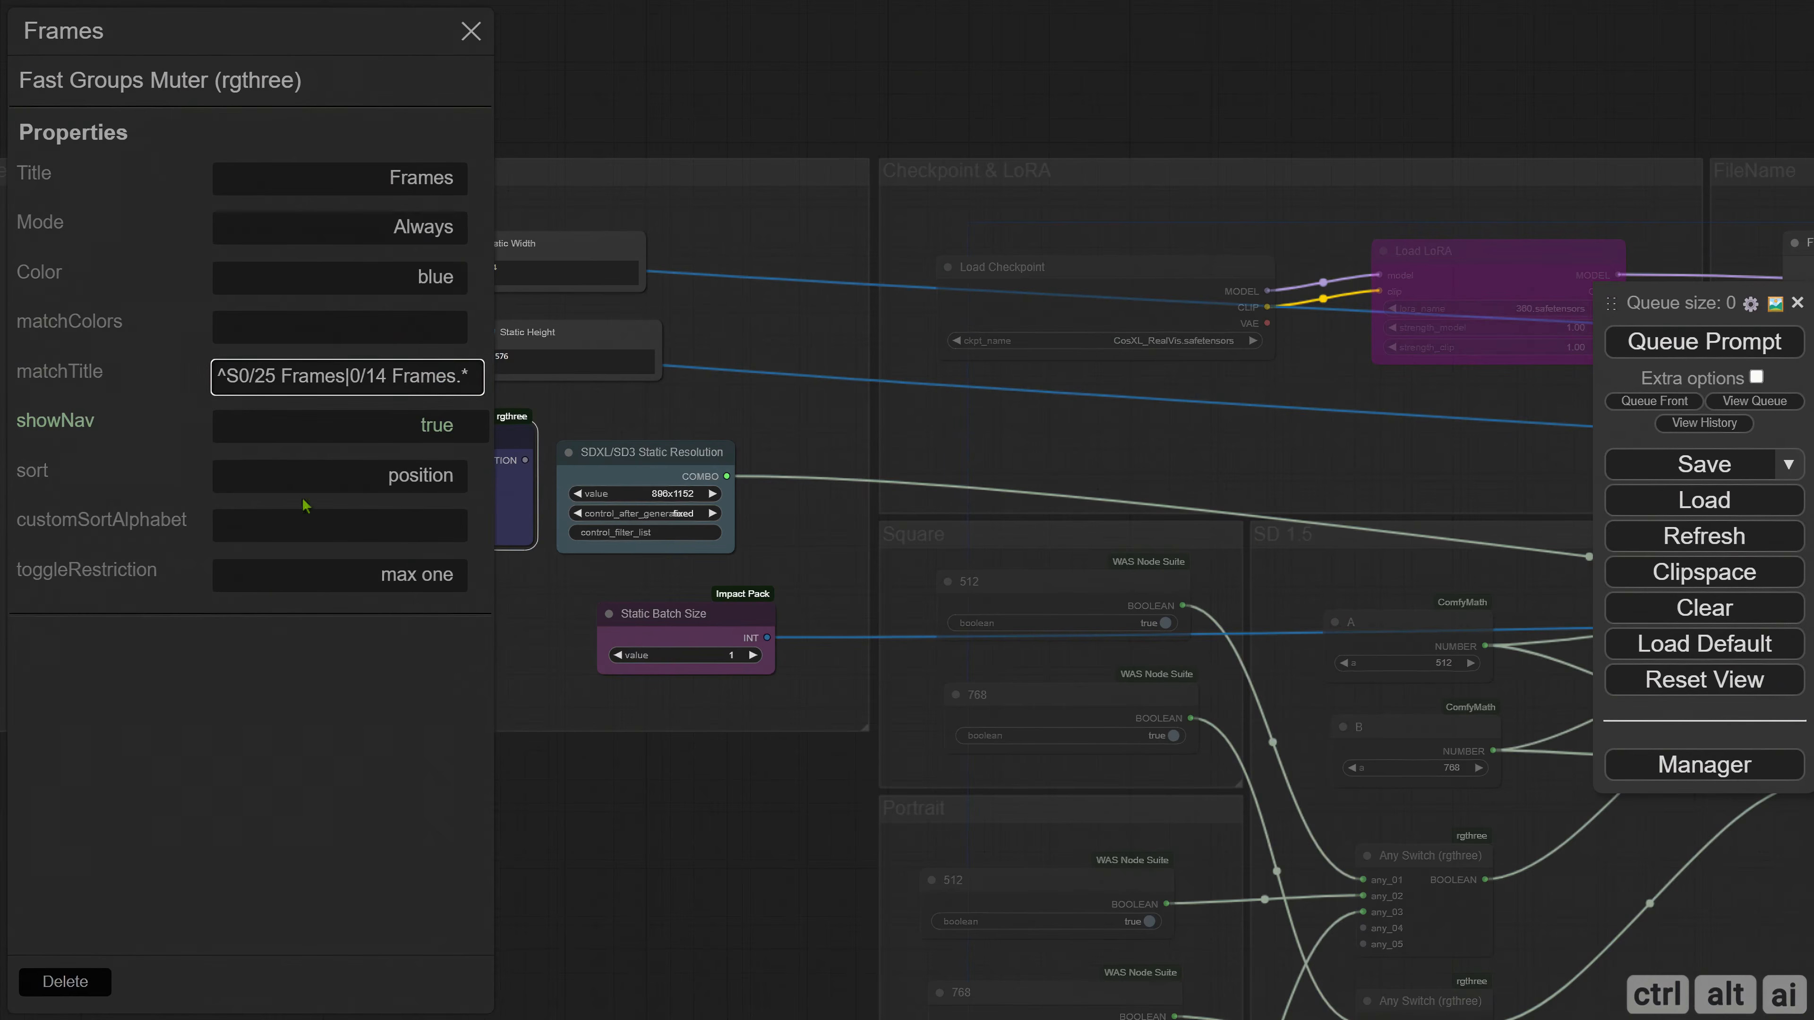
{"action": "left_click", "coordinate": [238, 377]}
{"action": "key", "text": "BackSpace"}
{"action": "left_click", "coordinate": [296, 717]}
{"action": "left_click", "coordinate": [471, 32]}
{"action": "left_click", "coordinate": [486, 478]}
{"action": "left_click", "coordinate": [486, 499]}
{"action": "left_click", "coordinate": [485, 478]}
{"action": "left_click", "coordinate": [486, 478]}
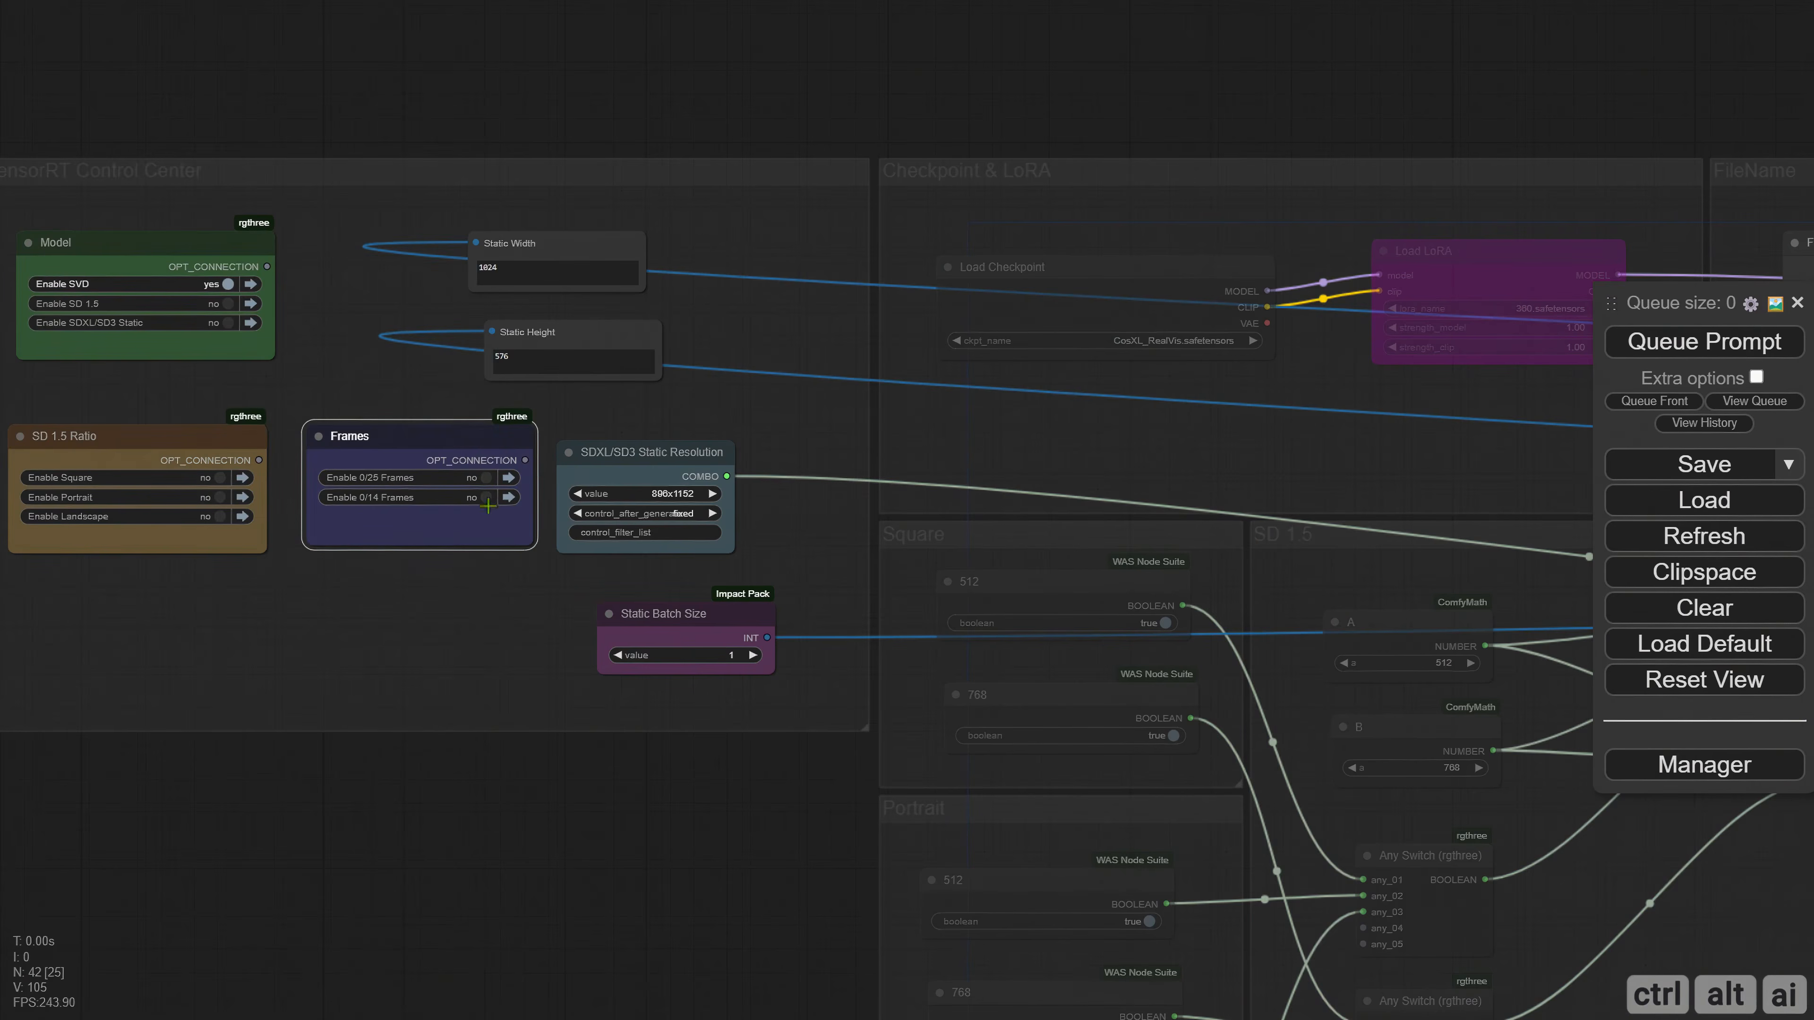
Move the Frames Output node from the Frames group into TensorRT Control Center, below the Frames muter.
{"action": "scroll", "coordinate": [857, 350], "scroll_direction": "down", "scroll_amount": 4}
{"action": "left_click_drag", "start_coordinate": [1157, 243], "coordinate": [296, 216]}
{"action": "left_click_drag", "start_coordinate": [1322, 300], "coordinate": [388, 229]}
{"action": "scroll", "coordinate": [1073, 571], "scroll_direction": "up", "scroll_amount": 6}
{"action": "mouse_move", "coordinate": [1207, 292]}
{"action": "left_mouse_down"}
{"action": "mouse_move", "coordinate": [1168, 362]}
{"action": "mouse_move", "coordinate": [1187, 314]}
{"action": "left_mouse_up"}
{"action": "scroll", "coordinate": [1024, 604], "scroll_direction": "down", "scroll_amount": 10}
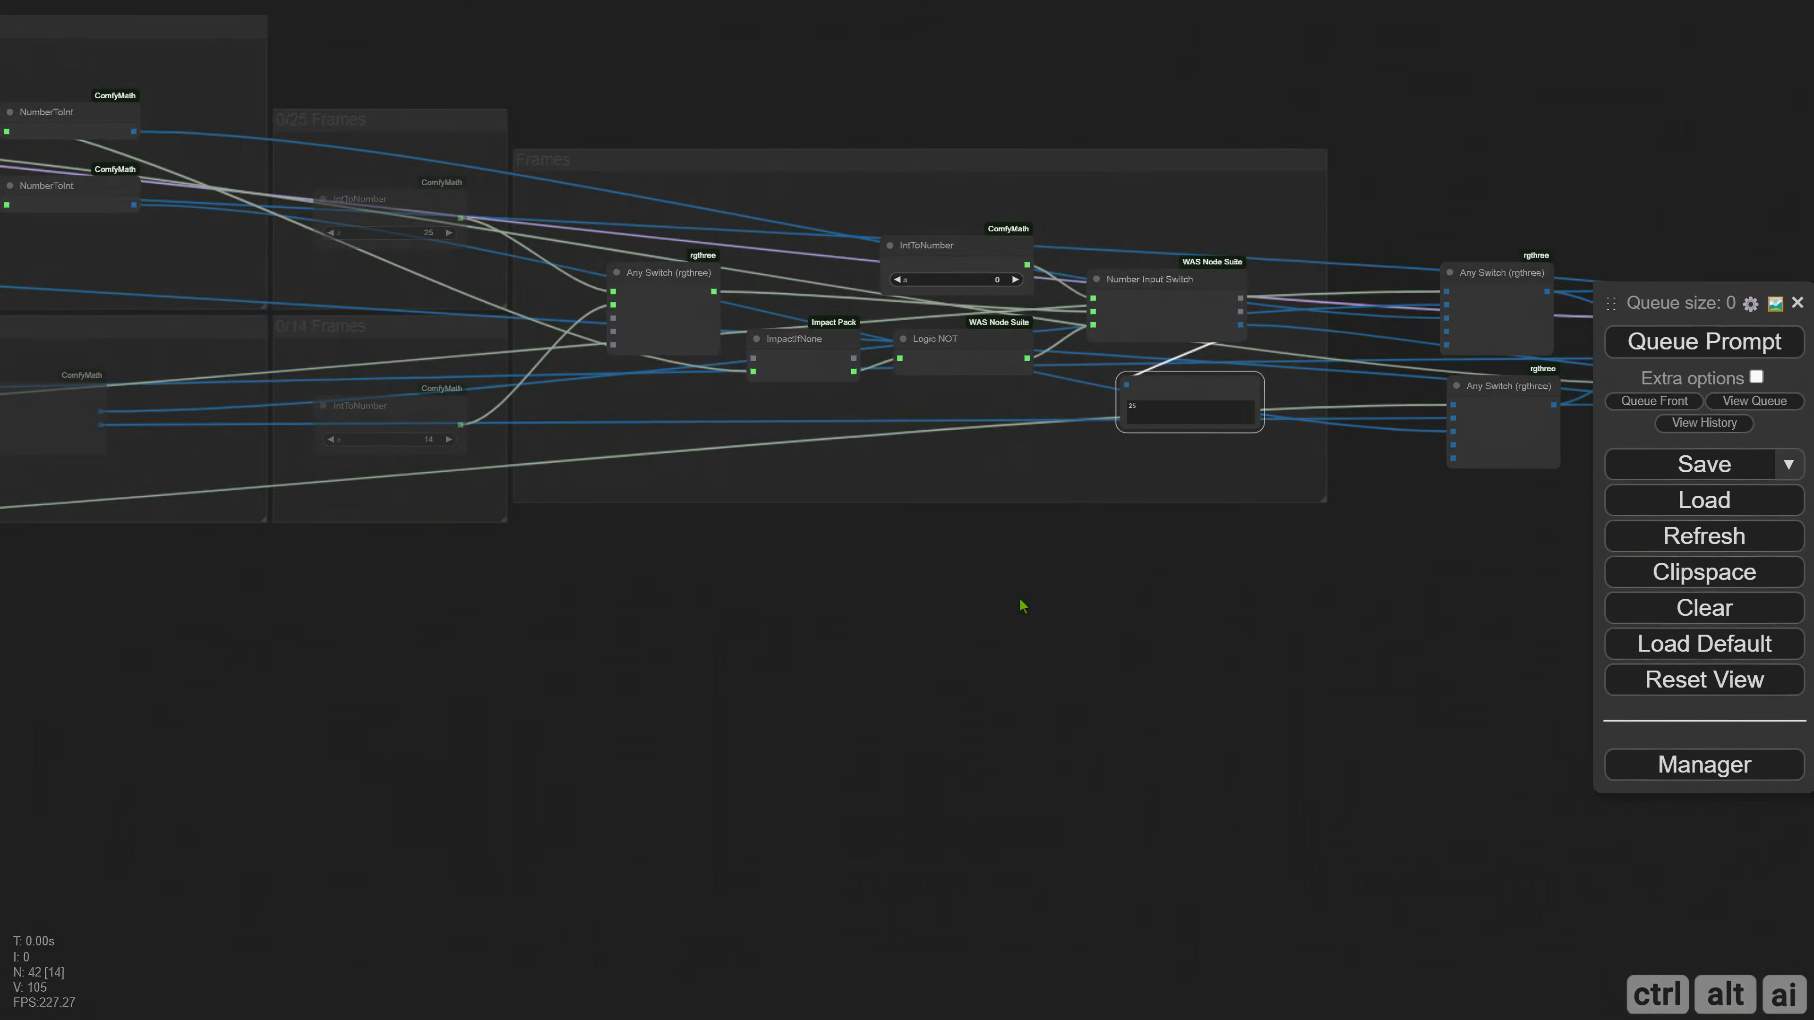
{"action": "left_click_drag", "start_coordinate": [898, 654], "coordinate": [1084, 636]}
{"action": "left_click_drag", "start_coordinate": [1287, 463], "coordinate": [187, 109]}
{"action": "left_click_drag", "start_coordinate": [186, 194], "coordinate": [1158, 292]}
{"action": "left_click_drag", "start_coordinate": [1161, 209], "coordinate": [607, 577]}
{"action": "scroll", "coordinate": [607, 586], "scroll_direction": "up", "scroll_amount": 12}
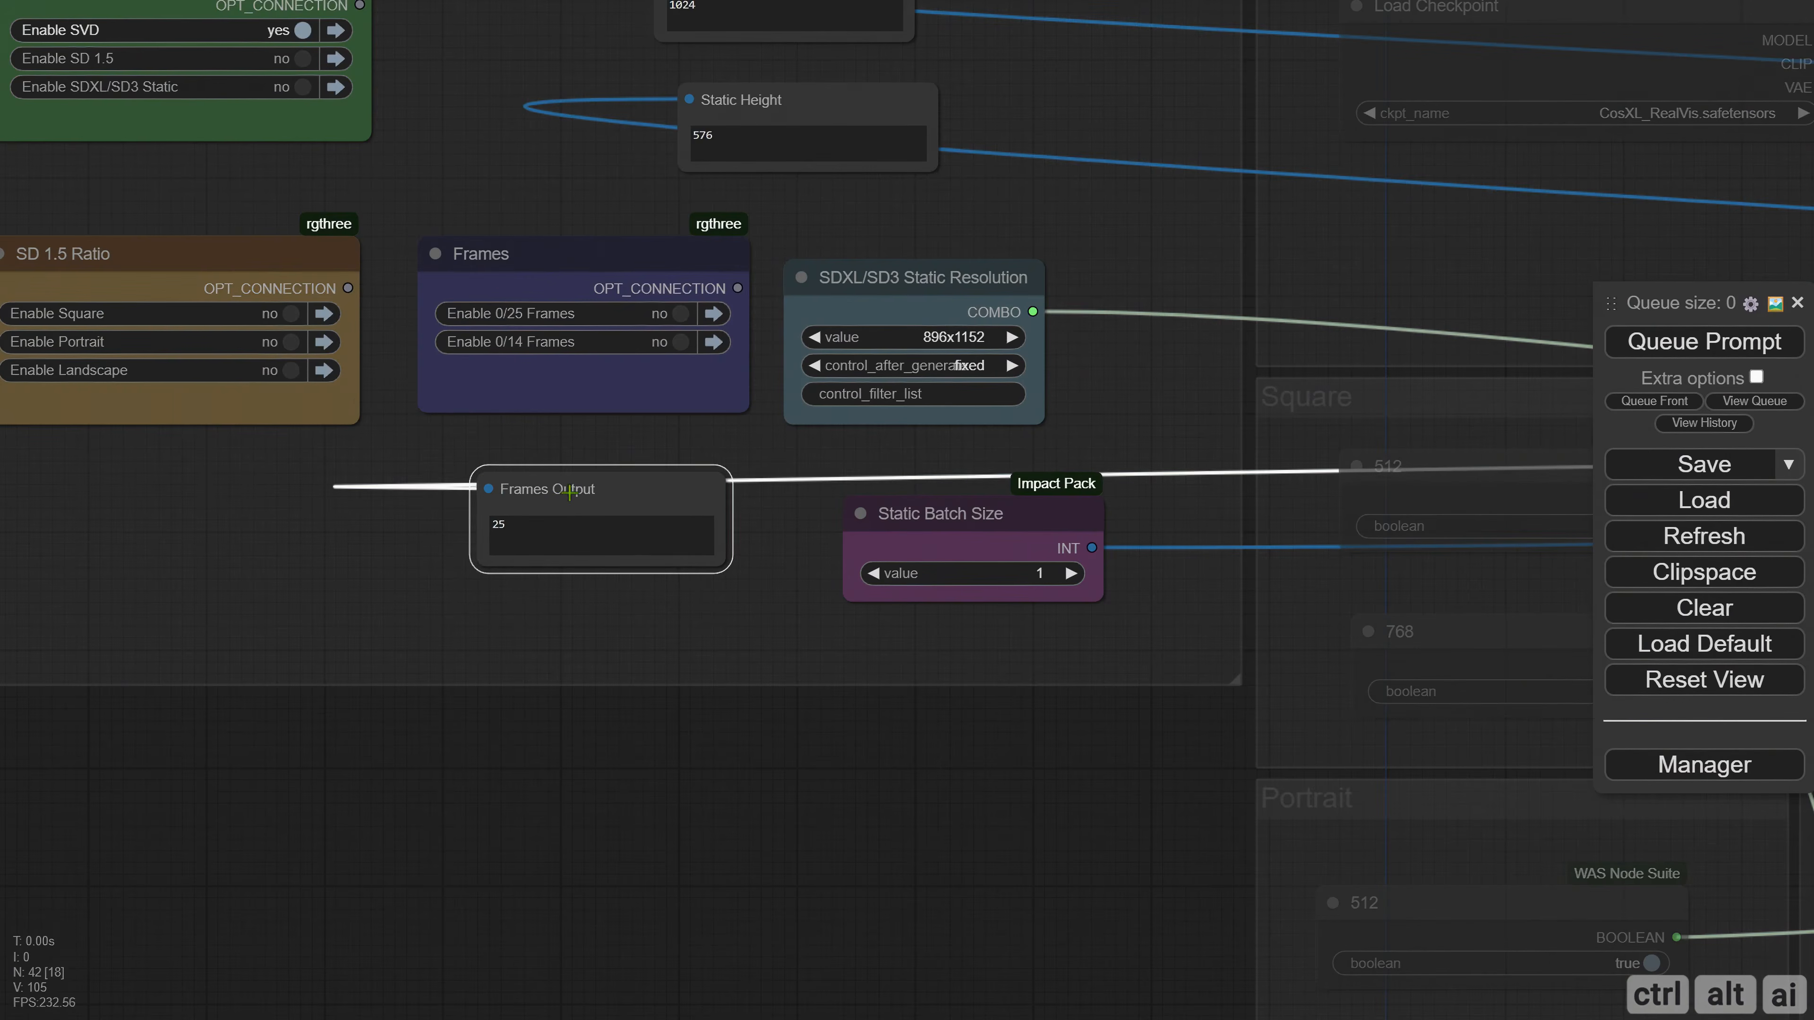
{"action": "left_click_drag", "start_coordinate": [568, 509], "coordinate": [553, 508]}
Check Frames Output by queuing the prompt with 0/25 Frames enabled and again with 0/14 Frames enabled.
{"action": "left_click_drag", "start_coordinate": [305, 596], "coordinate": [545, 705]}
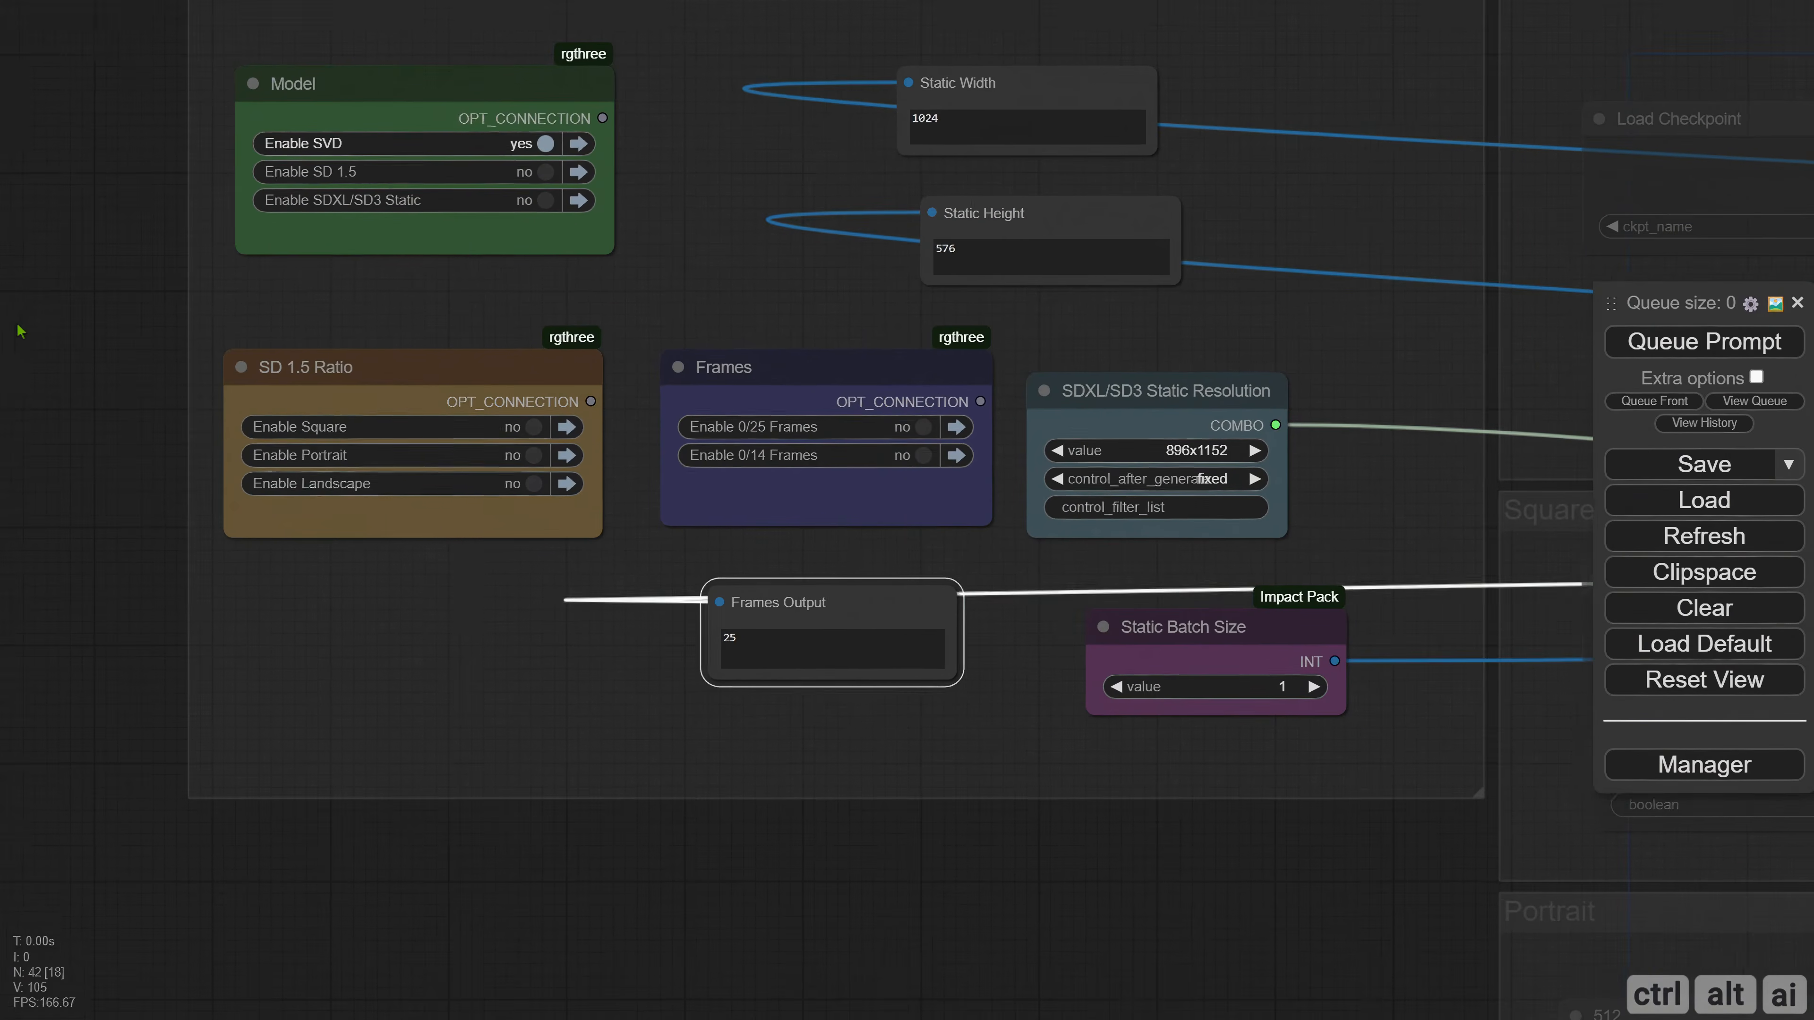
{"action": "left_click", "coordinate": [883, 429]}
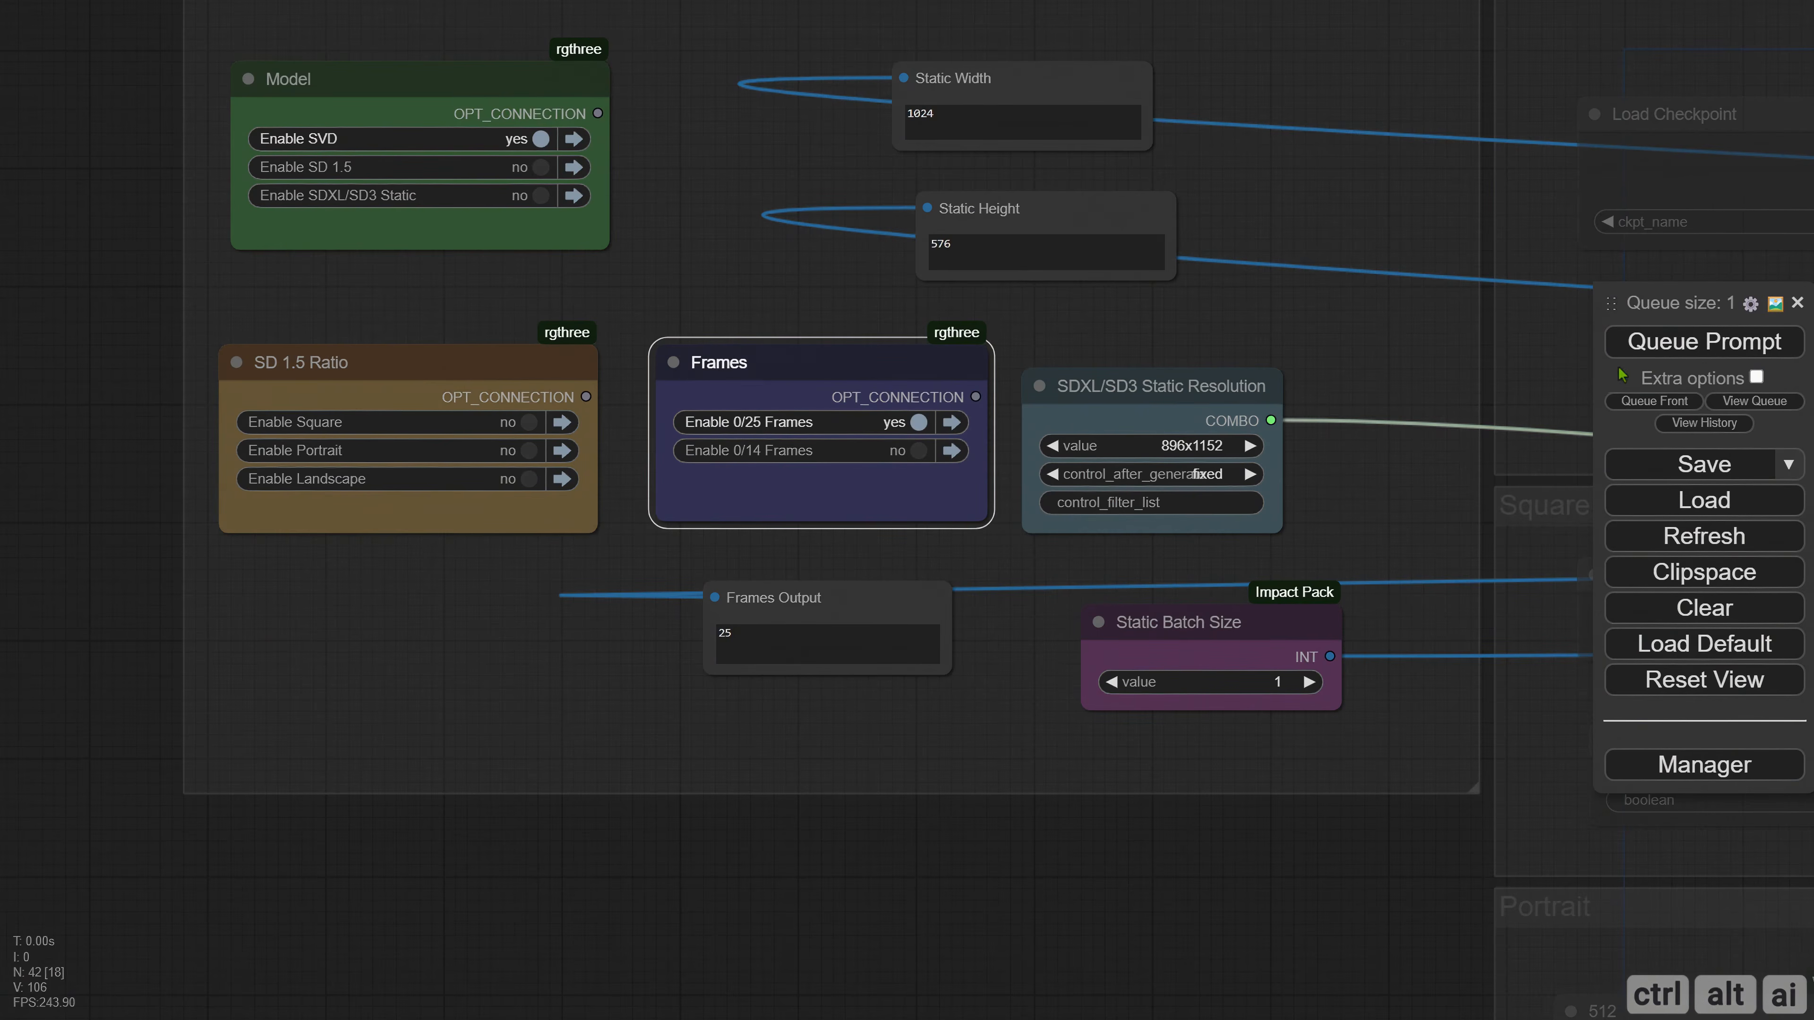
{"action": "left_click", "coordinate": [918, 451]}
{"action": "left_click", "coordinate": [1635, 354]}
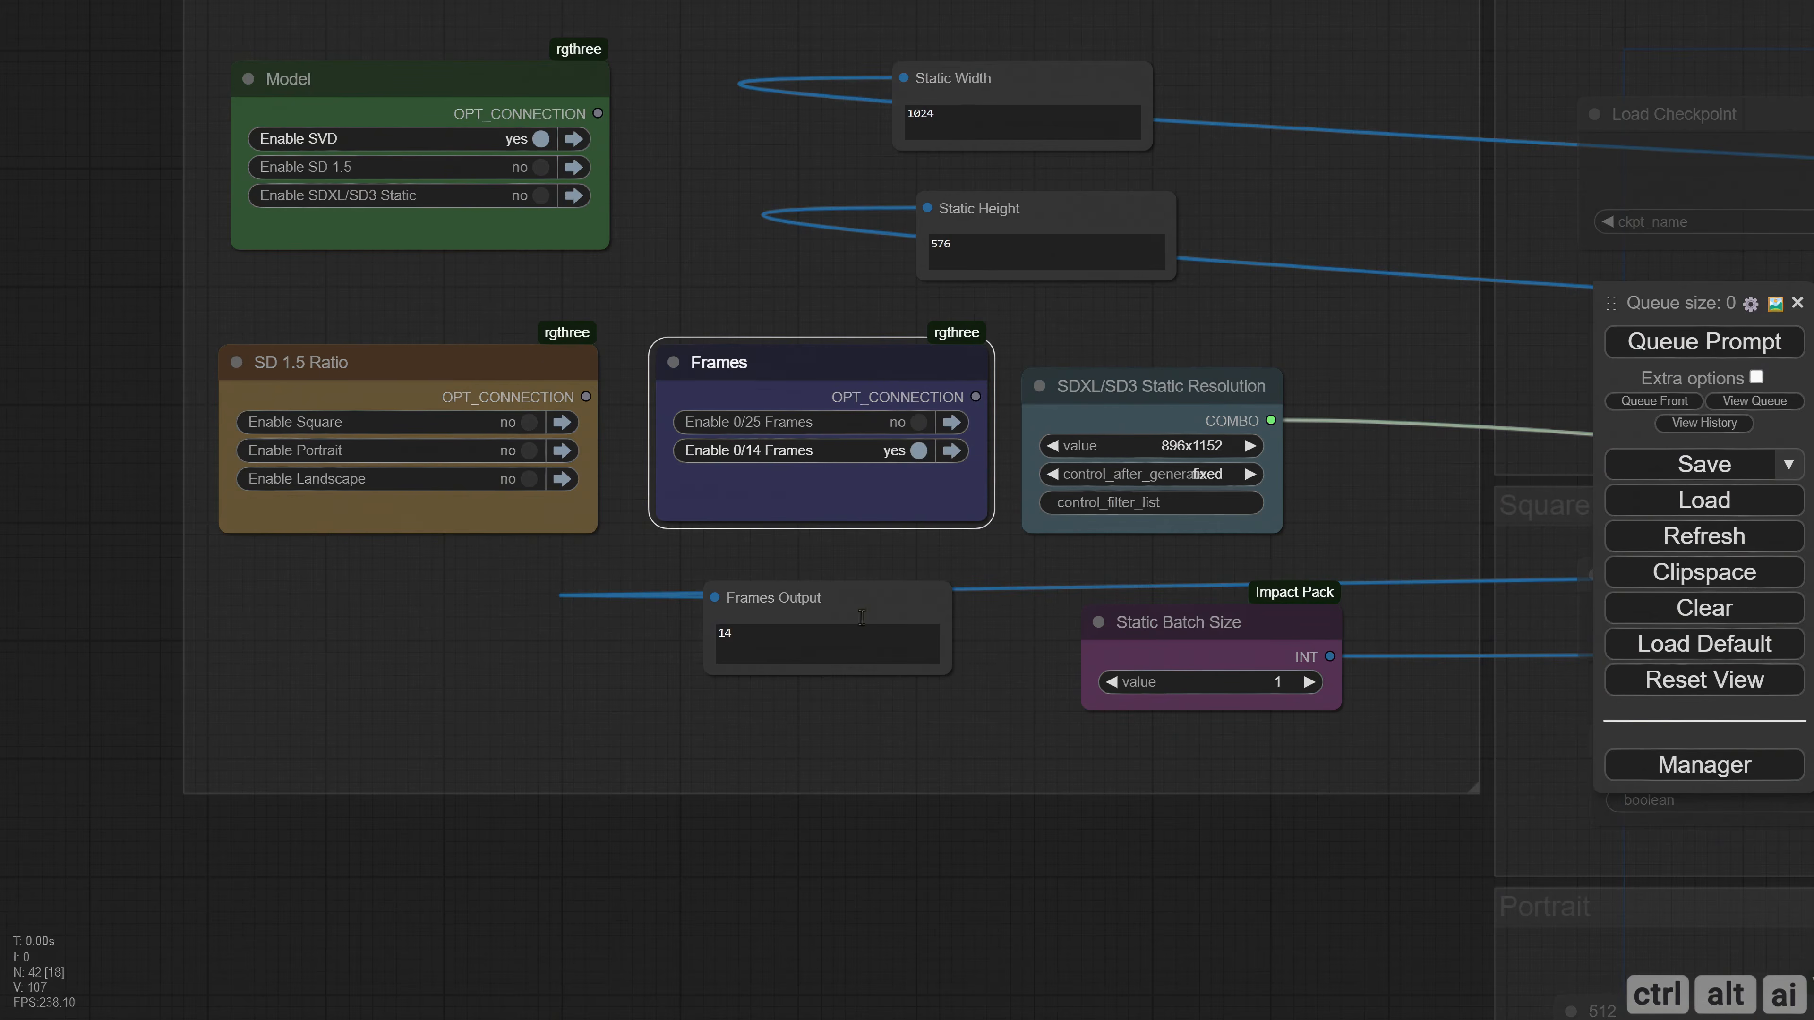
Disable both groups in the Frames muter and queue the prompt to test running without a frame count.
{"action": "left_click", "coordinate": [925, 452]}
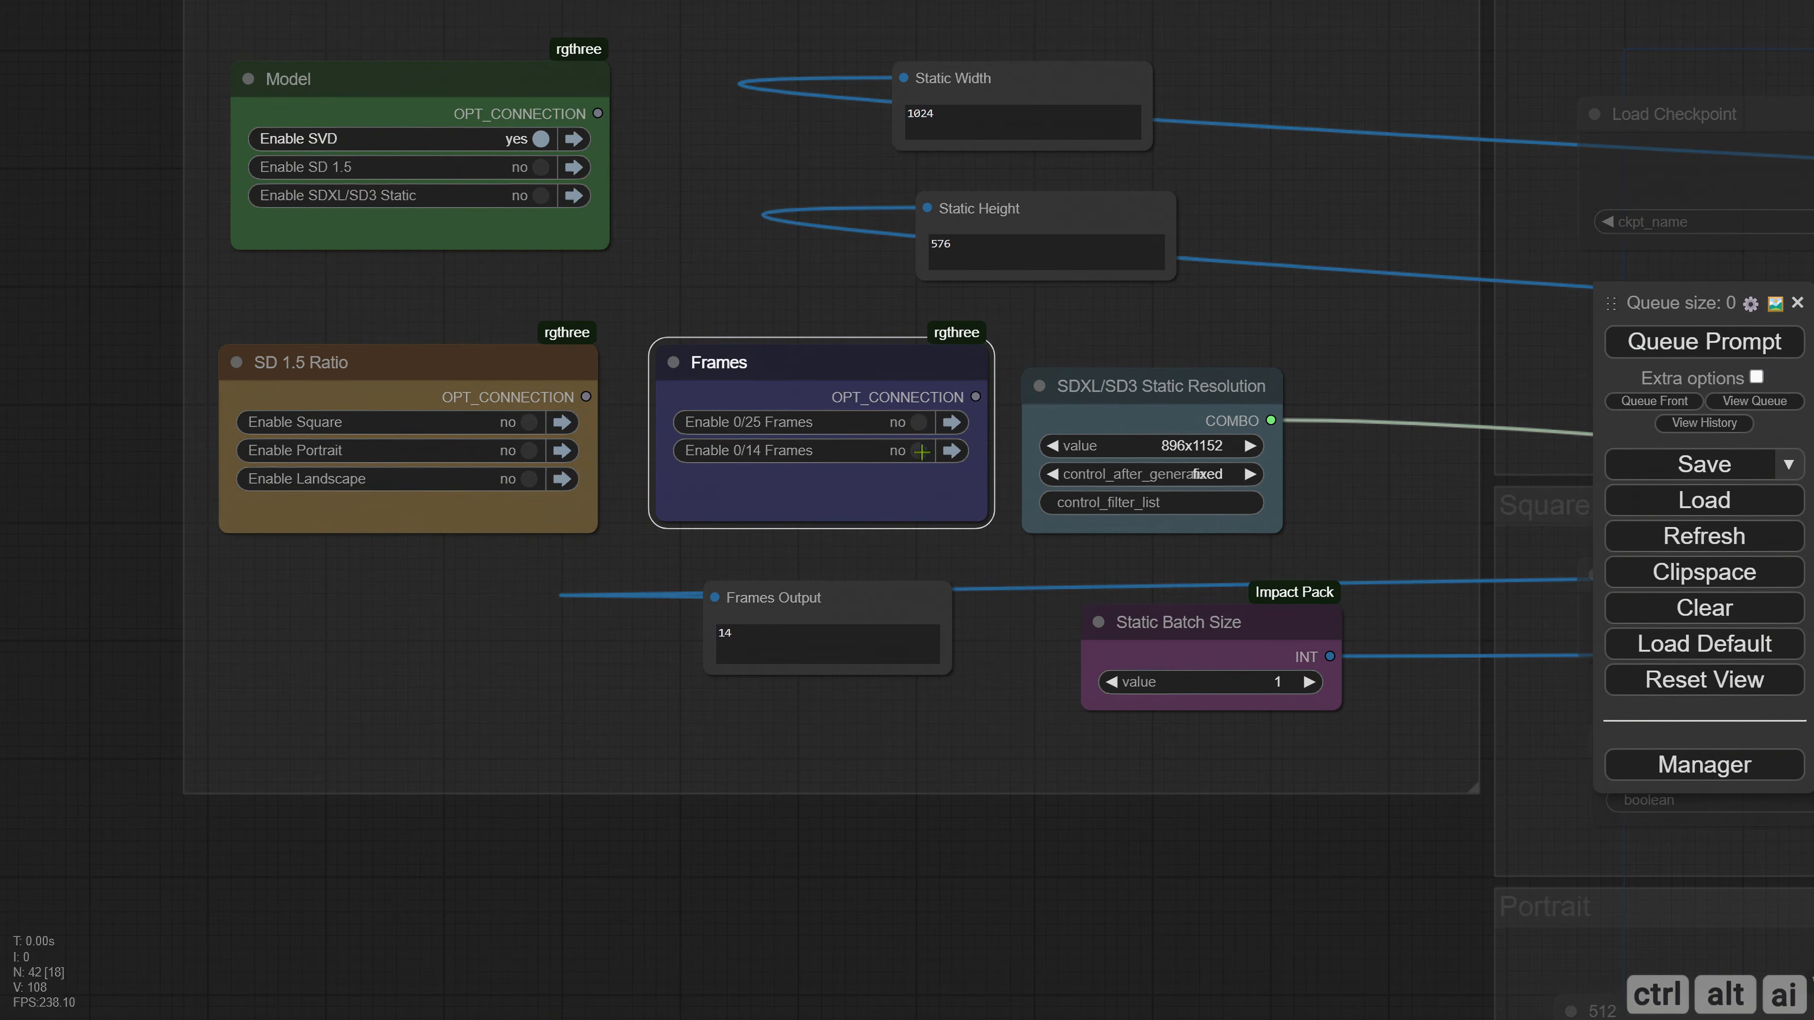
{"action": "left_click", "coordinate": [1648, 355]}
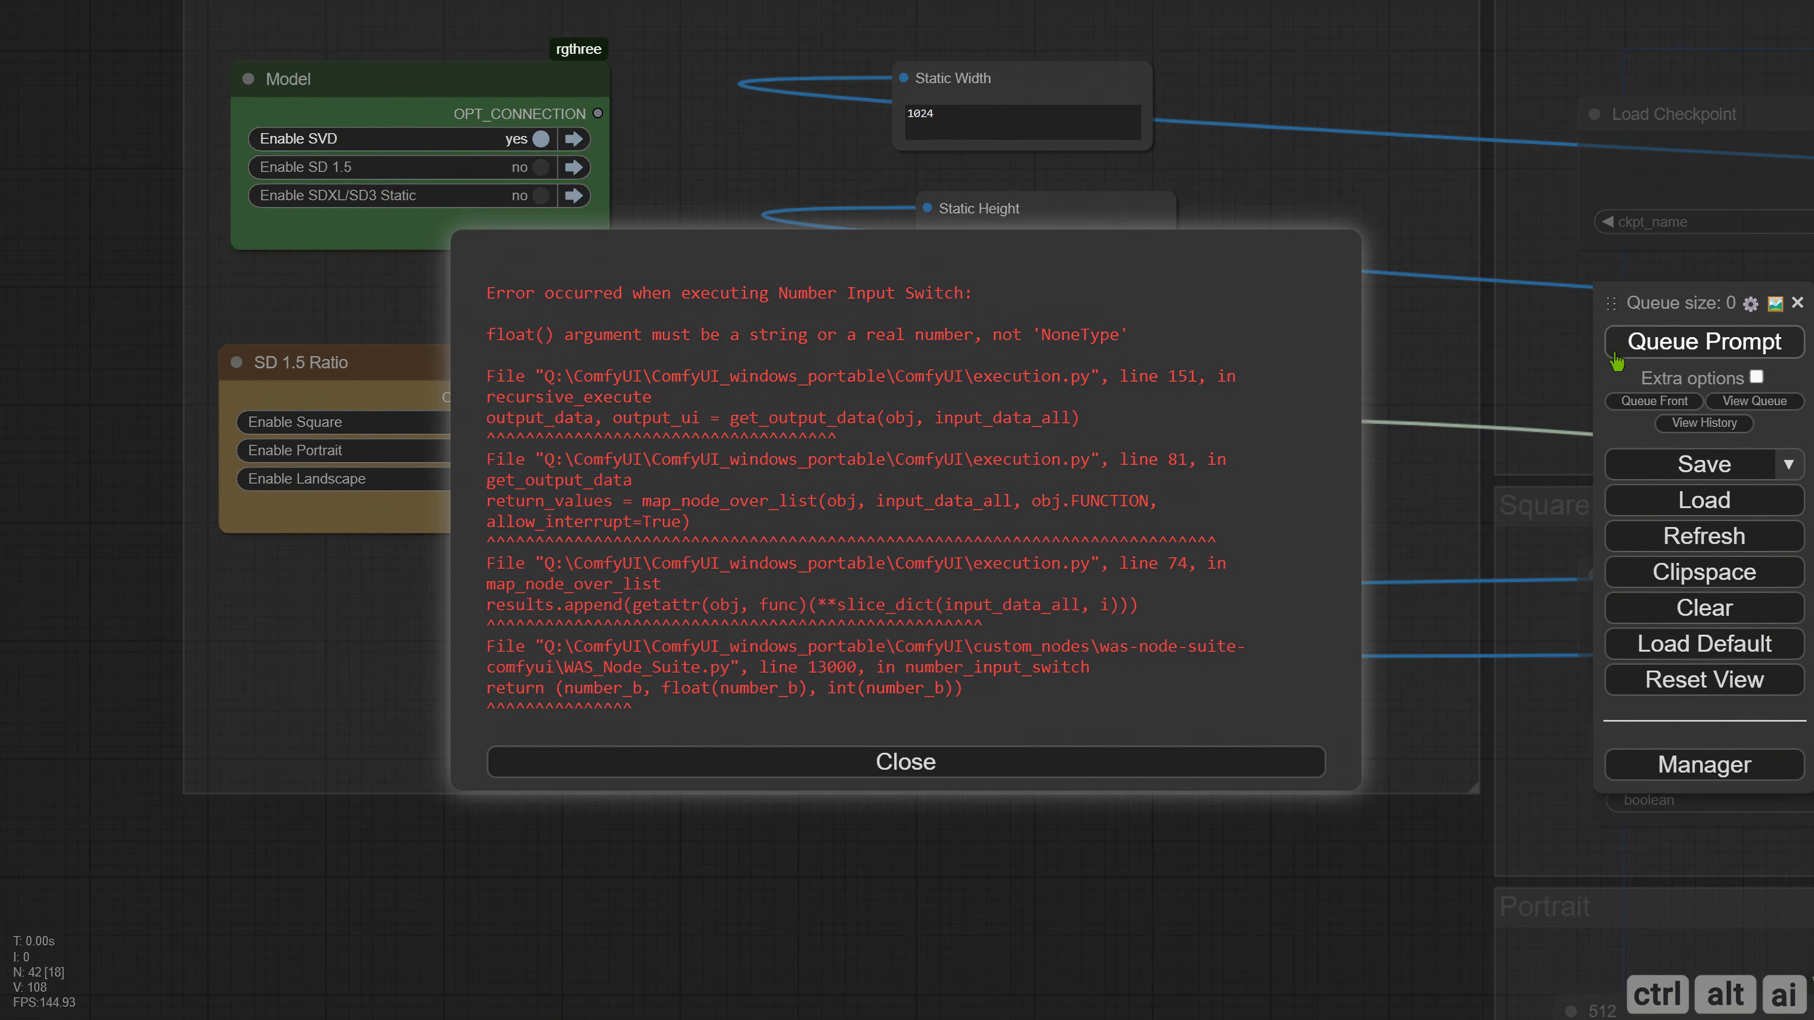
{"action": "left_click", "coordinate": [941, 772]}
Set the Frames muter's toggleRestriction to always one.
{"action": "right_click", "coordinate": [748, 373]}
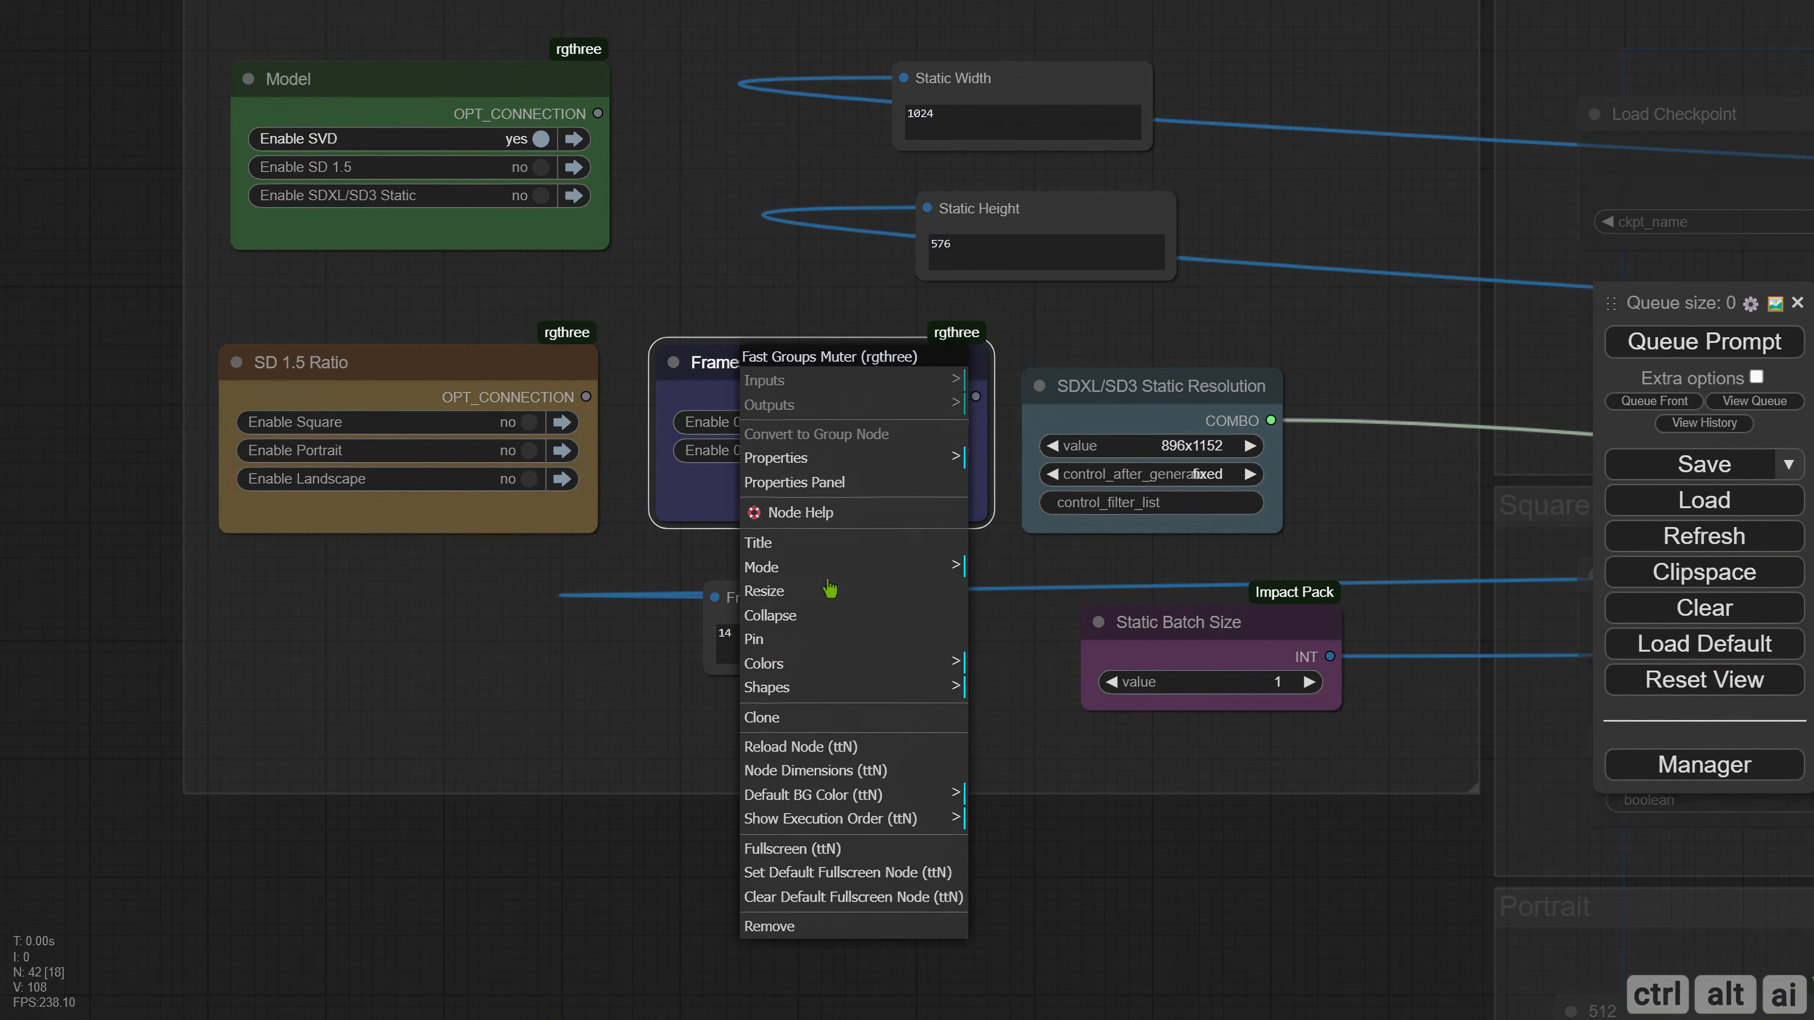
{"action": "left_click", "coordinate": [822, 483]}
{"action": "left_click", "coordinate": [417, 578]}
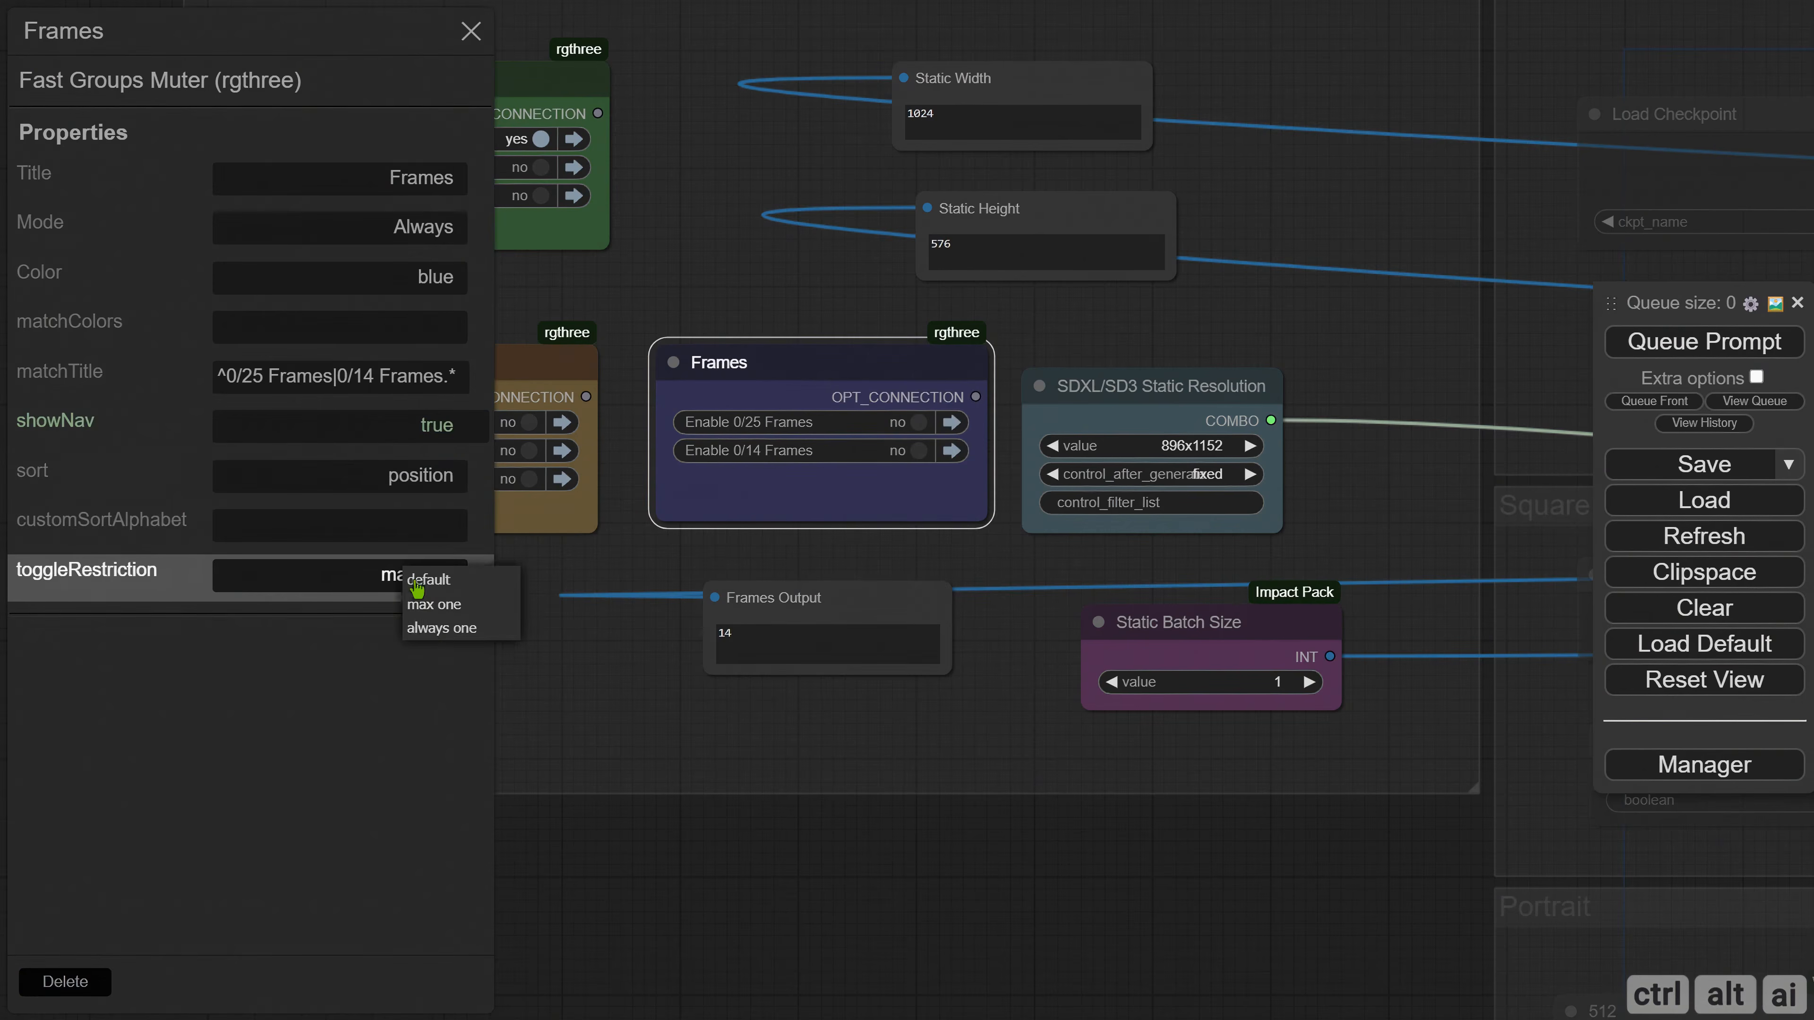
{"action": "left_click", "coordinate": [436, 630]}
{"action": "left_click", "coordinate": [471, 31]}
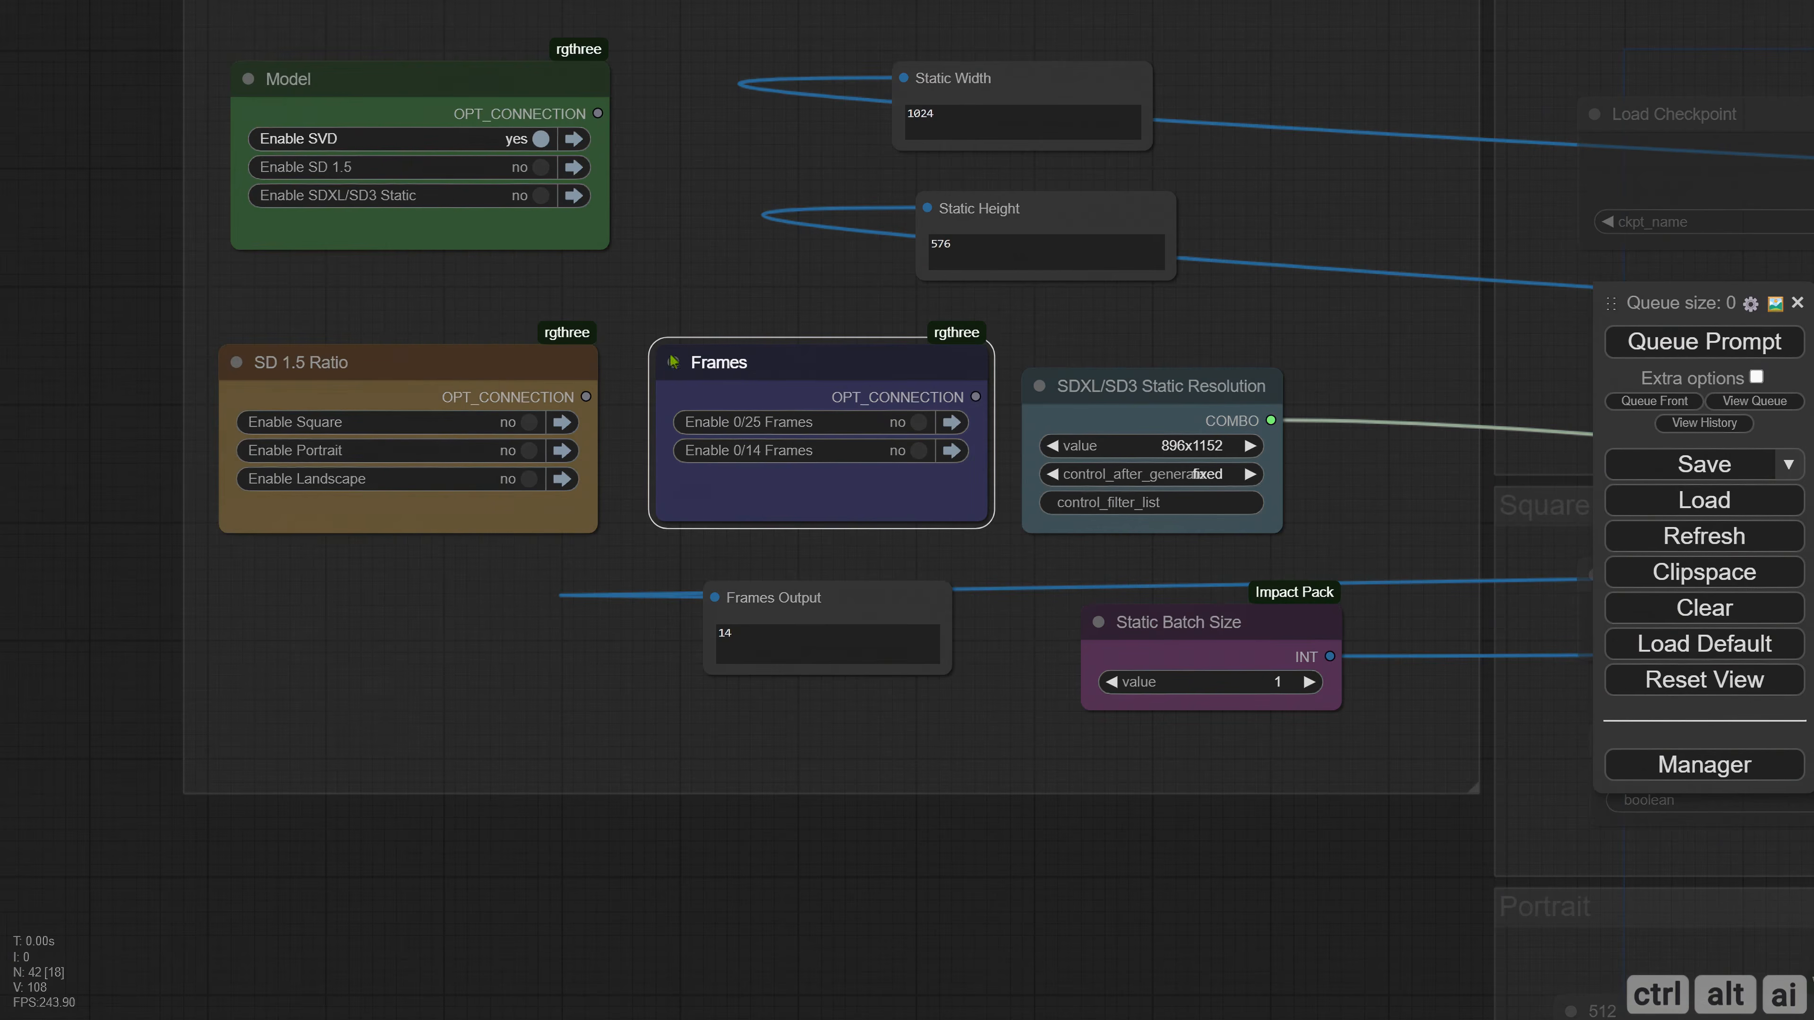
Test the Frames muter's toggles, leave 0/25 Frames enabled and queue the prompt.
{"action": "left_click", "coordinate": [918, 421]}
{"action": "left_click", "coordinate": [919, 450]}
{"action": "left_click", "coordinate": [921, 448]}
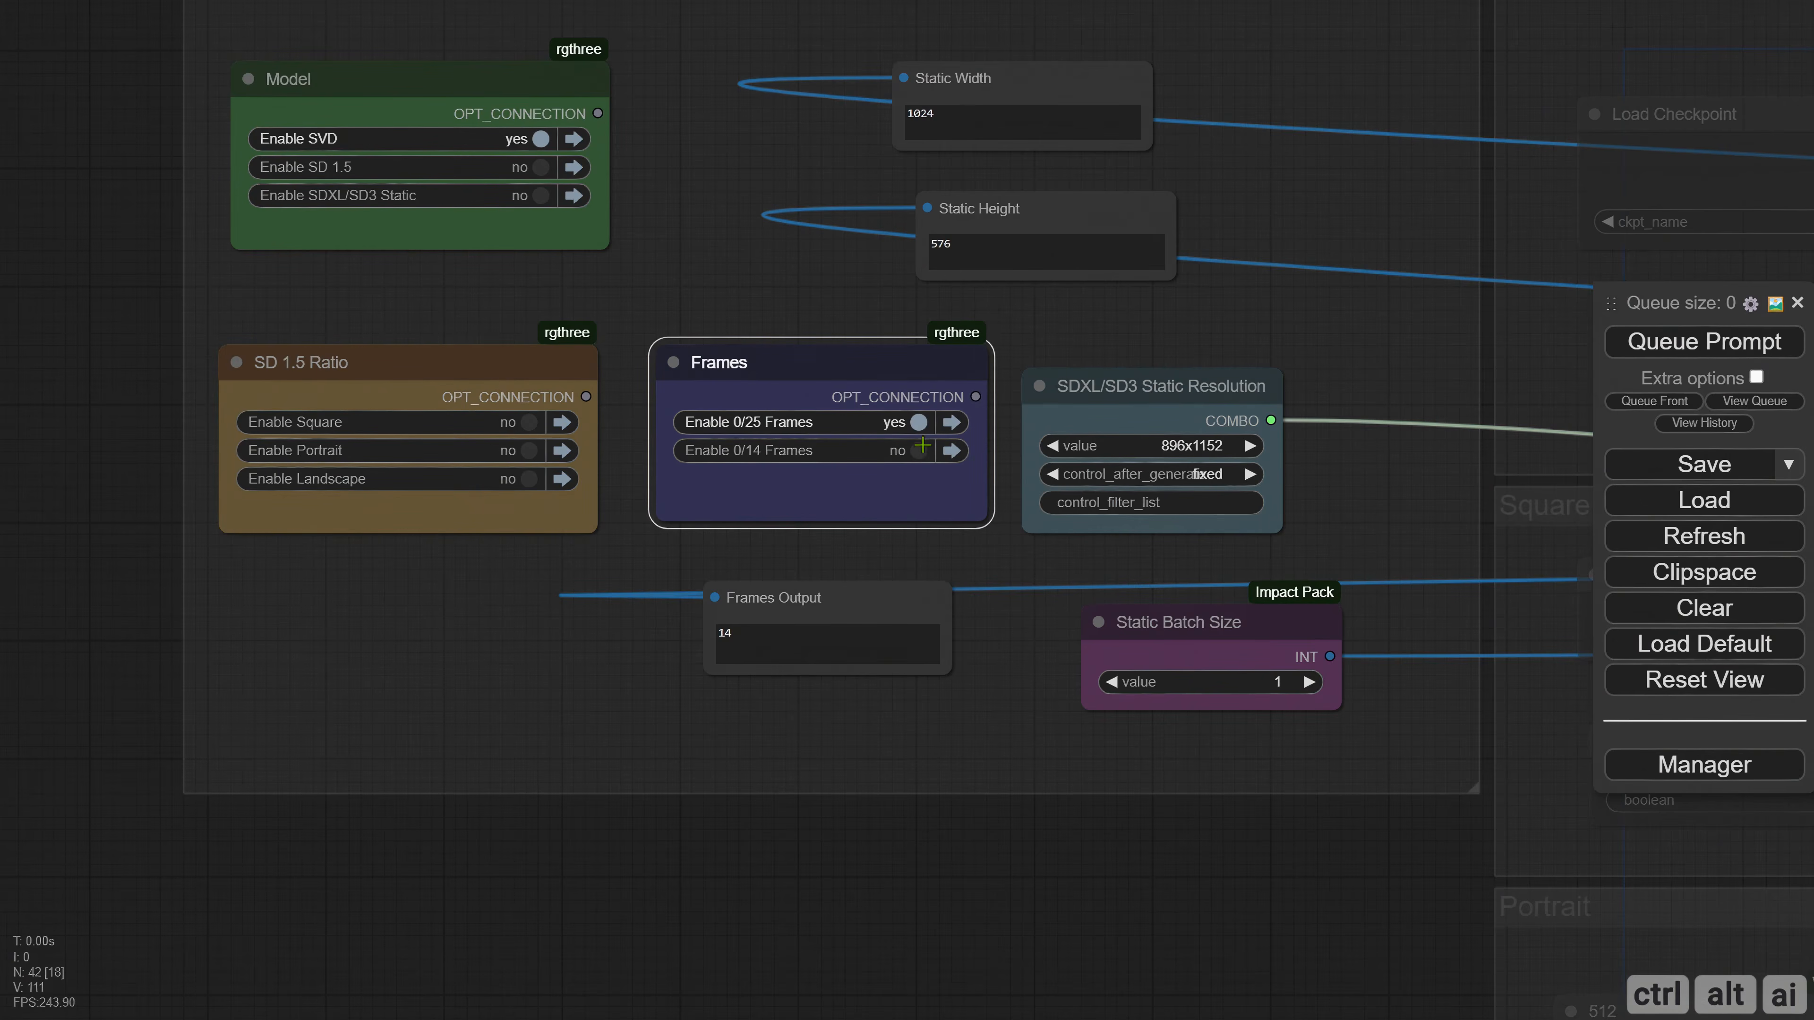
{"action": "left_click", "coordinate": [1672, 355]}
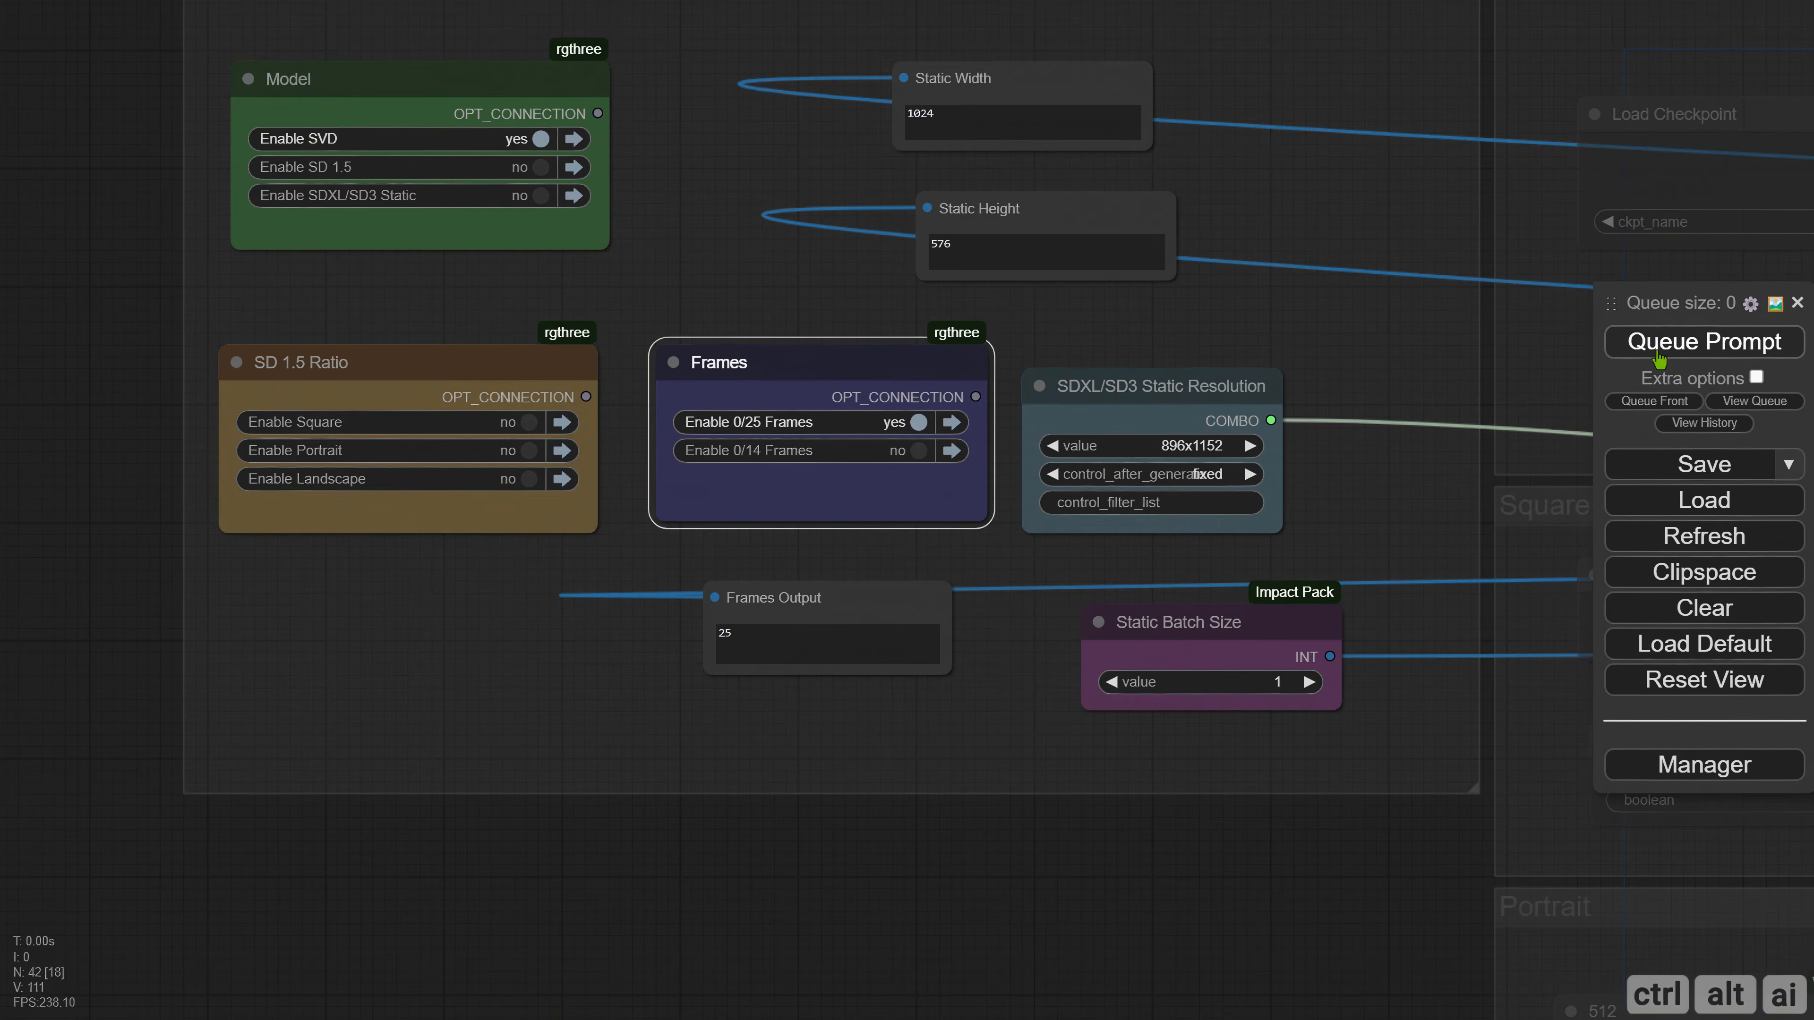
Switch the SVD group off, on and off again in the Model muter, queuing the prompt to check Frames Output.
{"action": "left_click", "coordinate": [540, 139]}
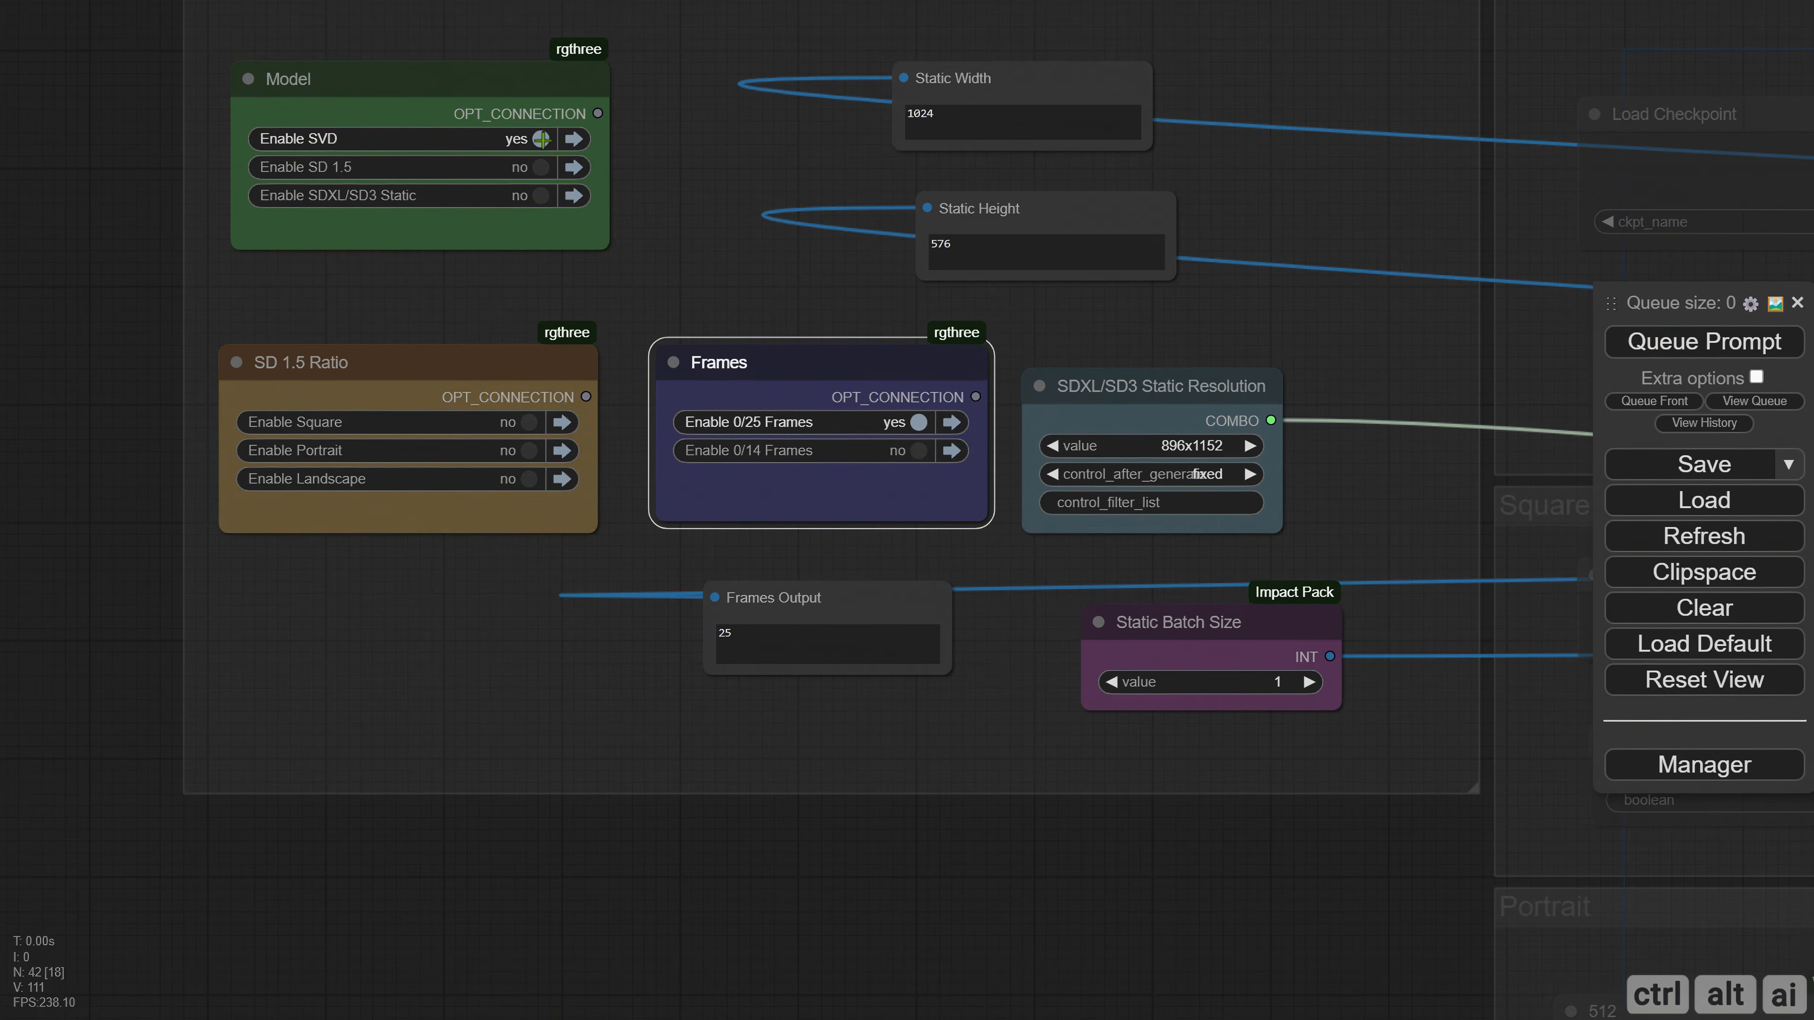
{"action": "left_click", "coordinate": [1670, 357]}
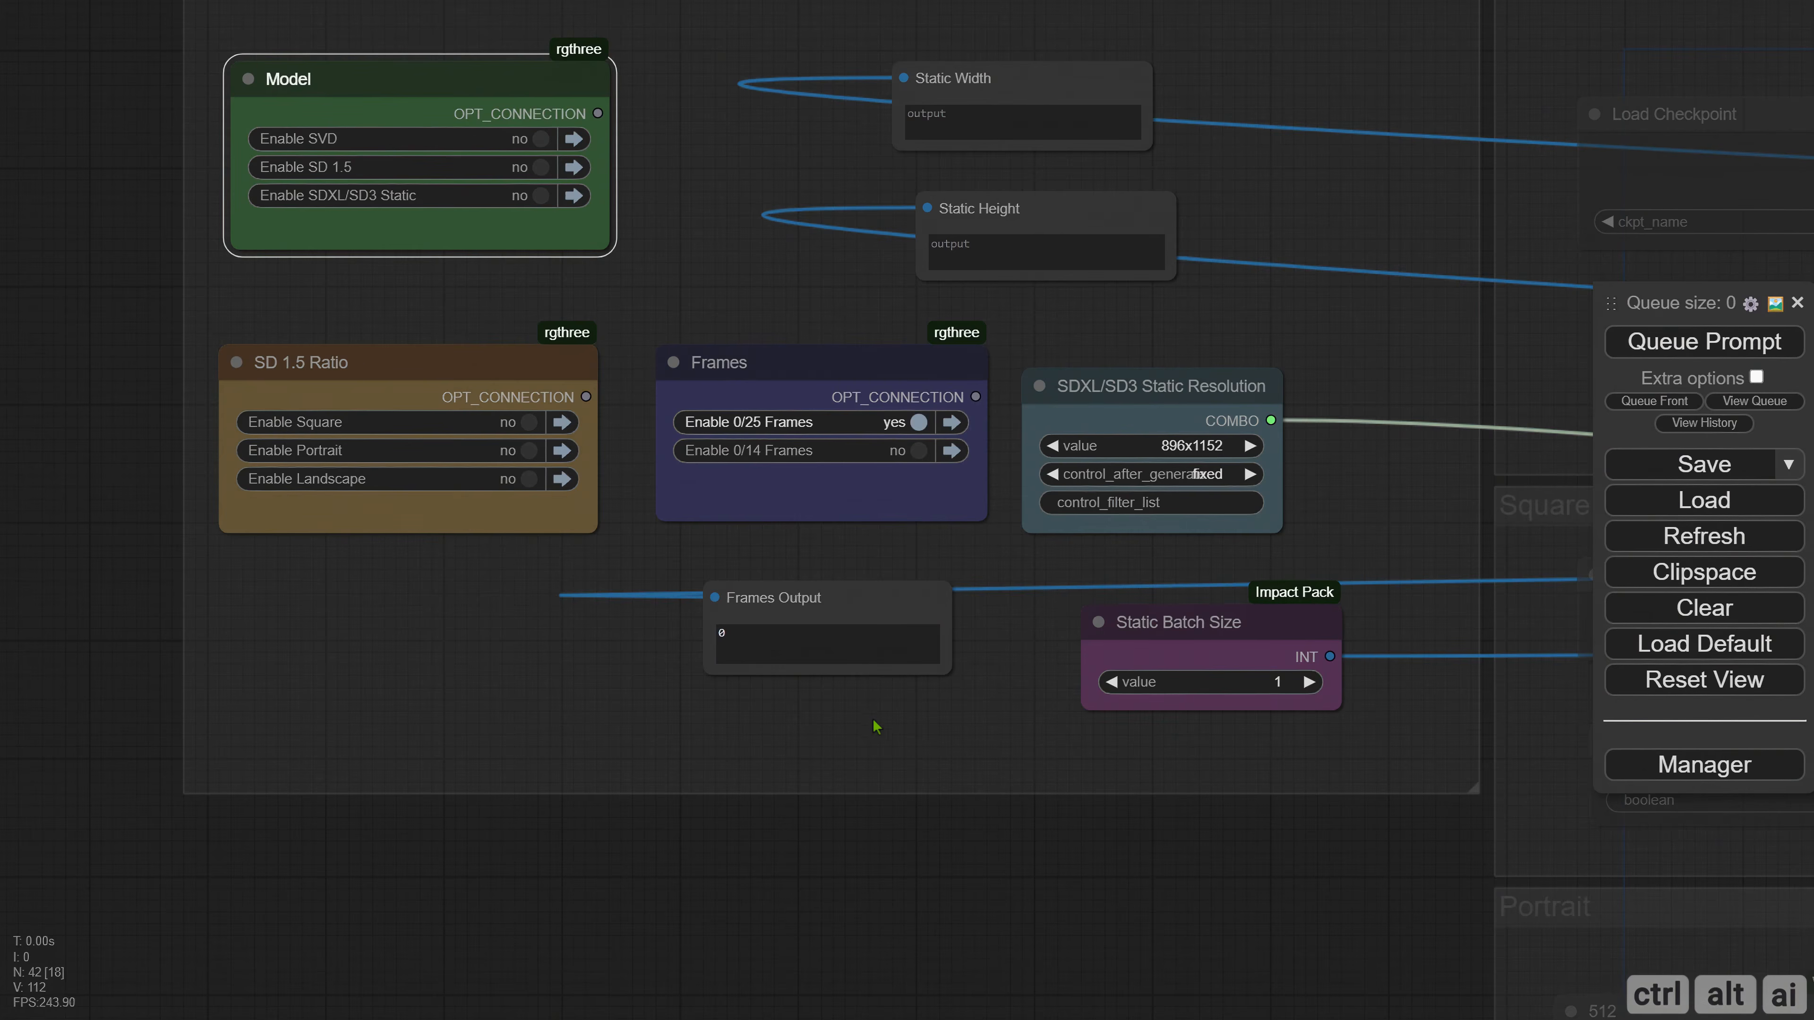
{"action": "left_click", "coordinate": [544, 139]}
{"action": "key", "text": "ctrl+Return"}
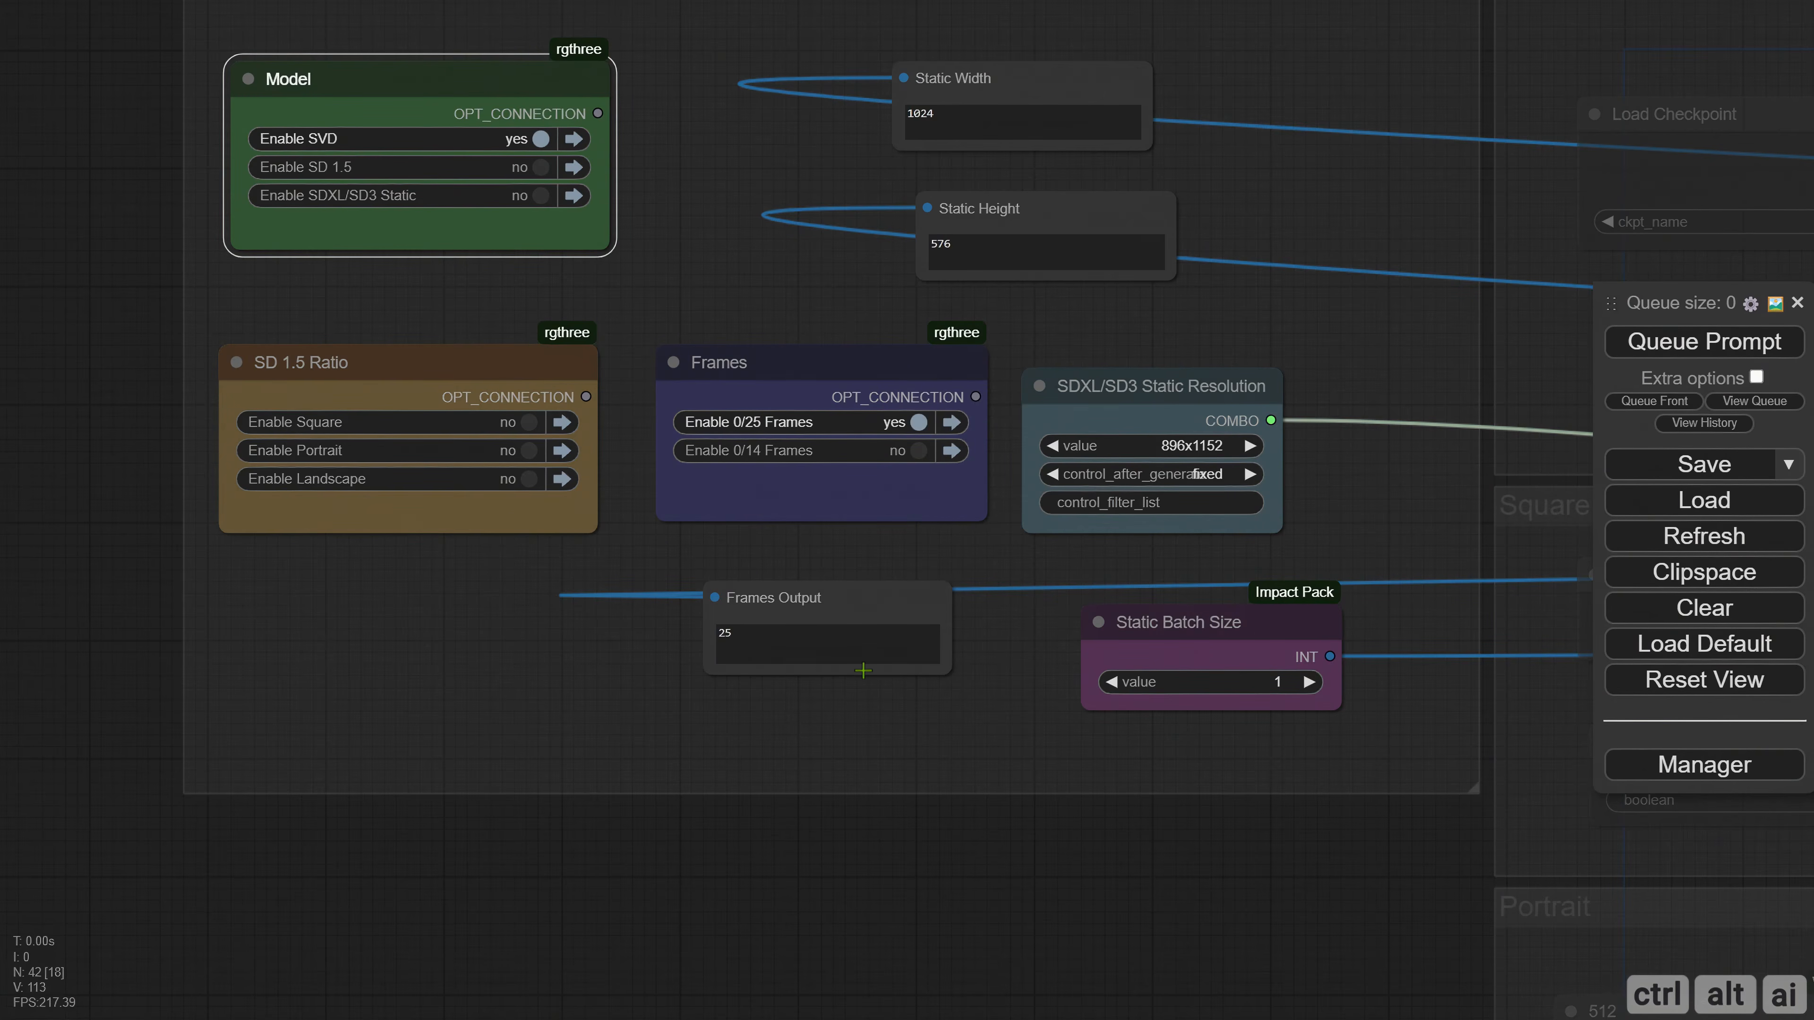
{"action": "left_click", "coordinate": [540, 139]}
Rename the IntToNumber nodes in the 0/25 Frames and 0/14 Frames groups to 25 FPS and 14 FPS.
{"action": "scroll", "coordinate": [413, 725], "scroll_direction": "down", "scroll_amount": 8}
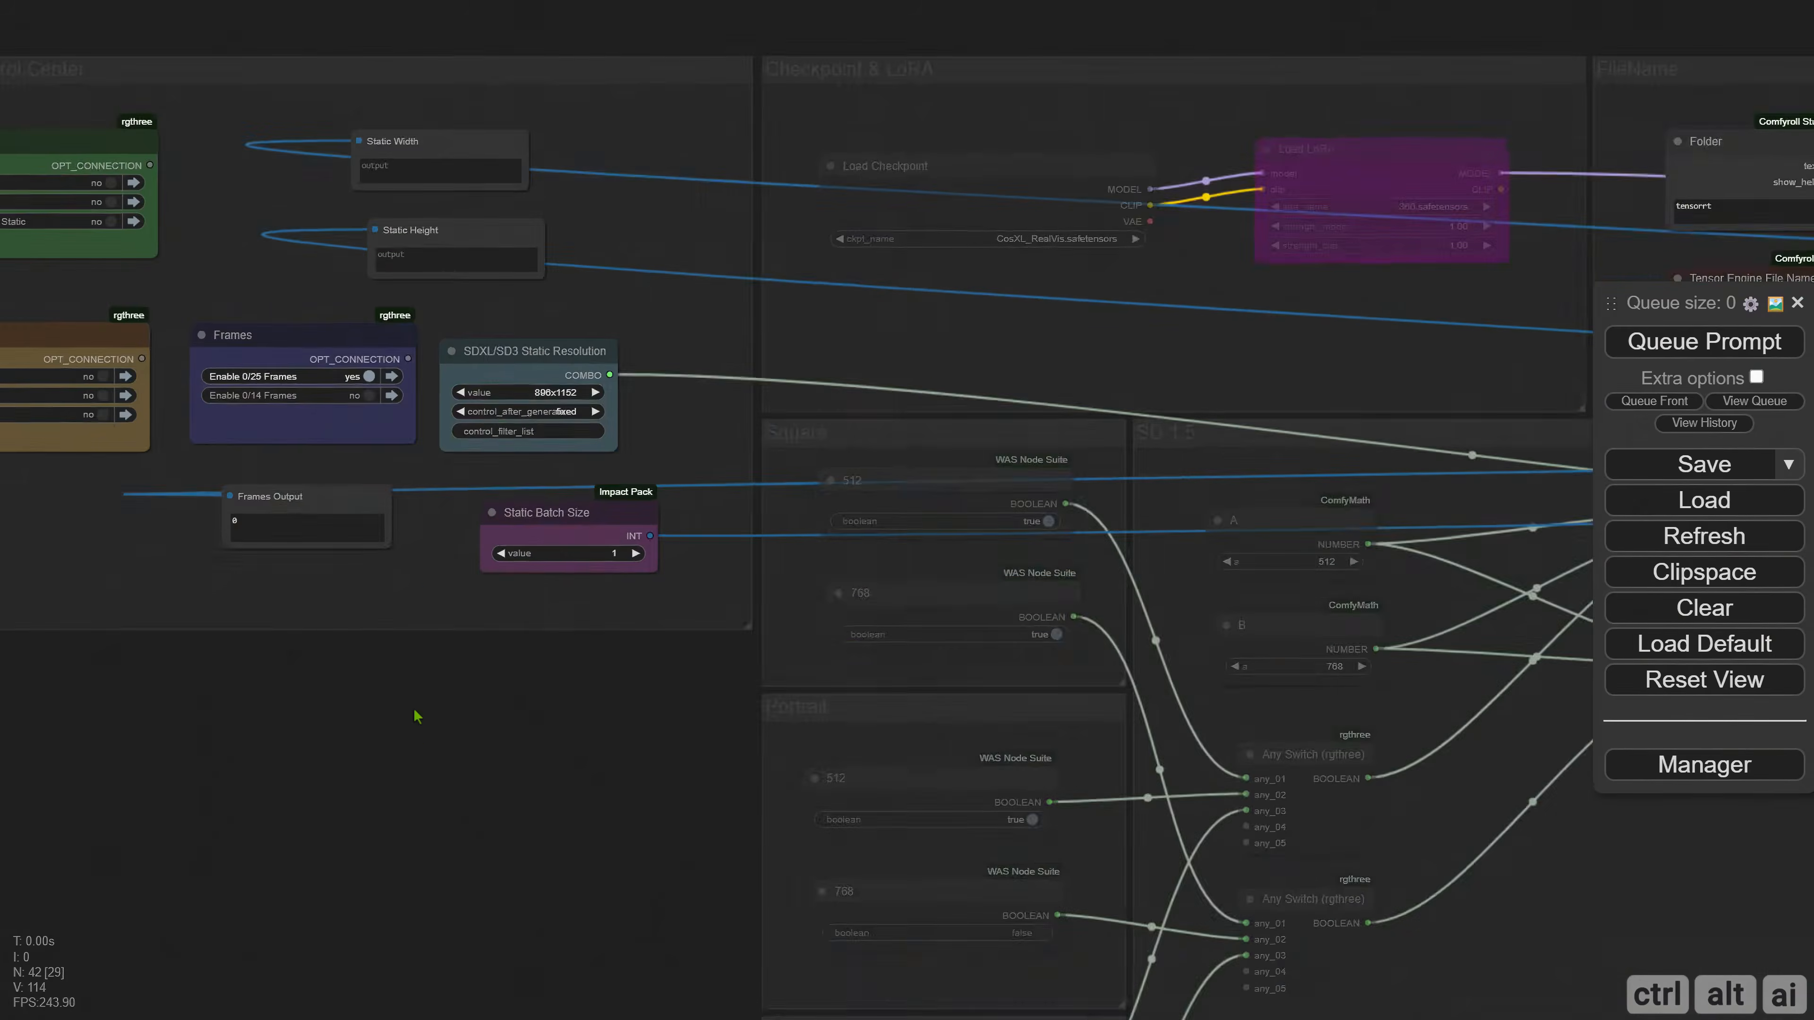
{"action": "scroll", "coordinate": [694, 637], "scroll_direction": "up", "scroll_amount": 10}
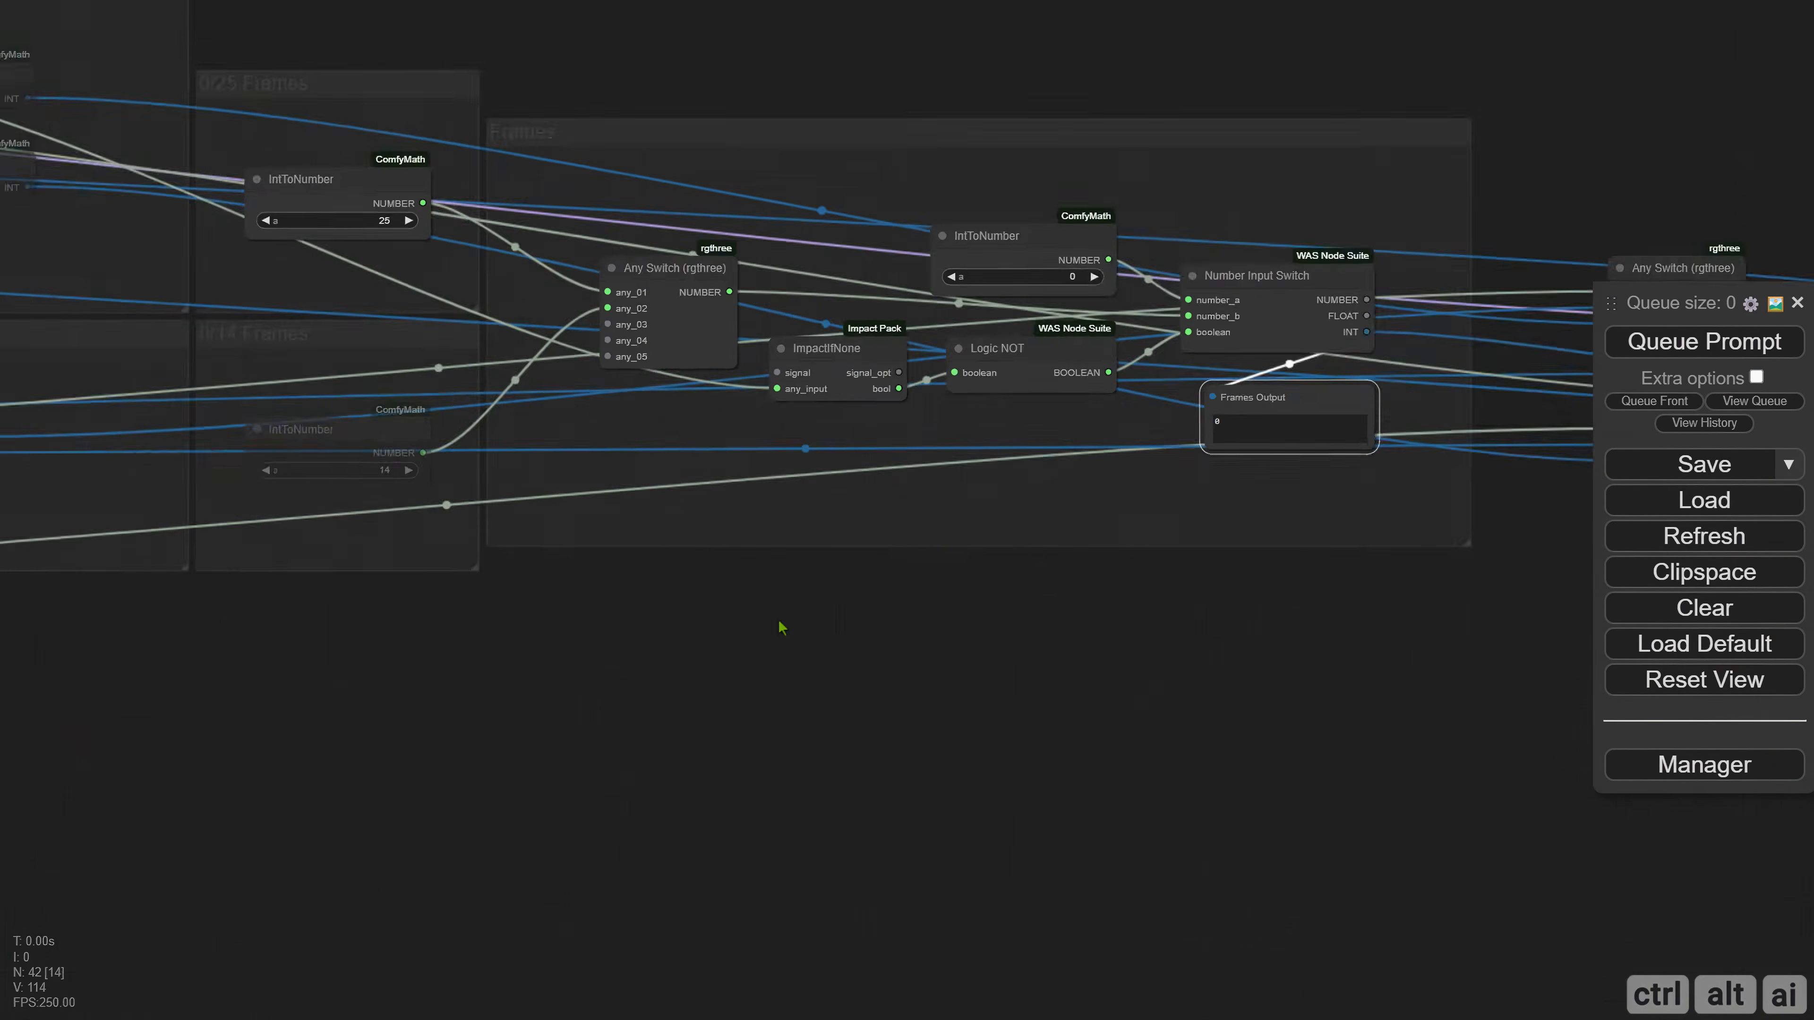
{"action": "right_click", "coordinate": [459, 262]}
{"action": "left_click", "coordinate": [471, 521]}
{"action": "type", "text": "2"}
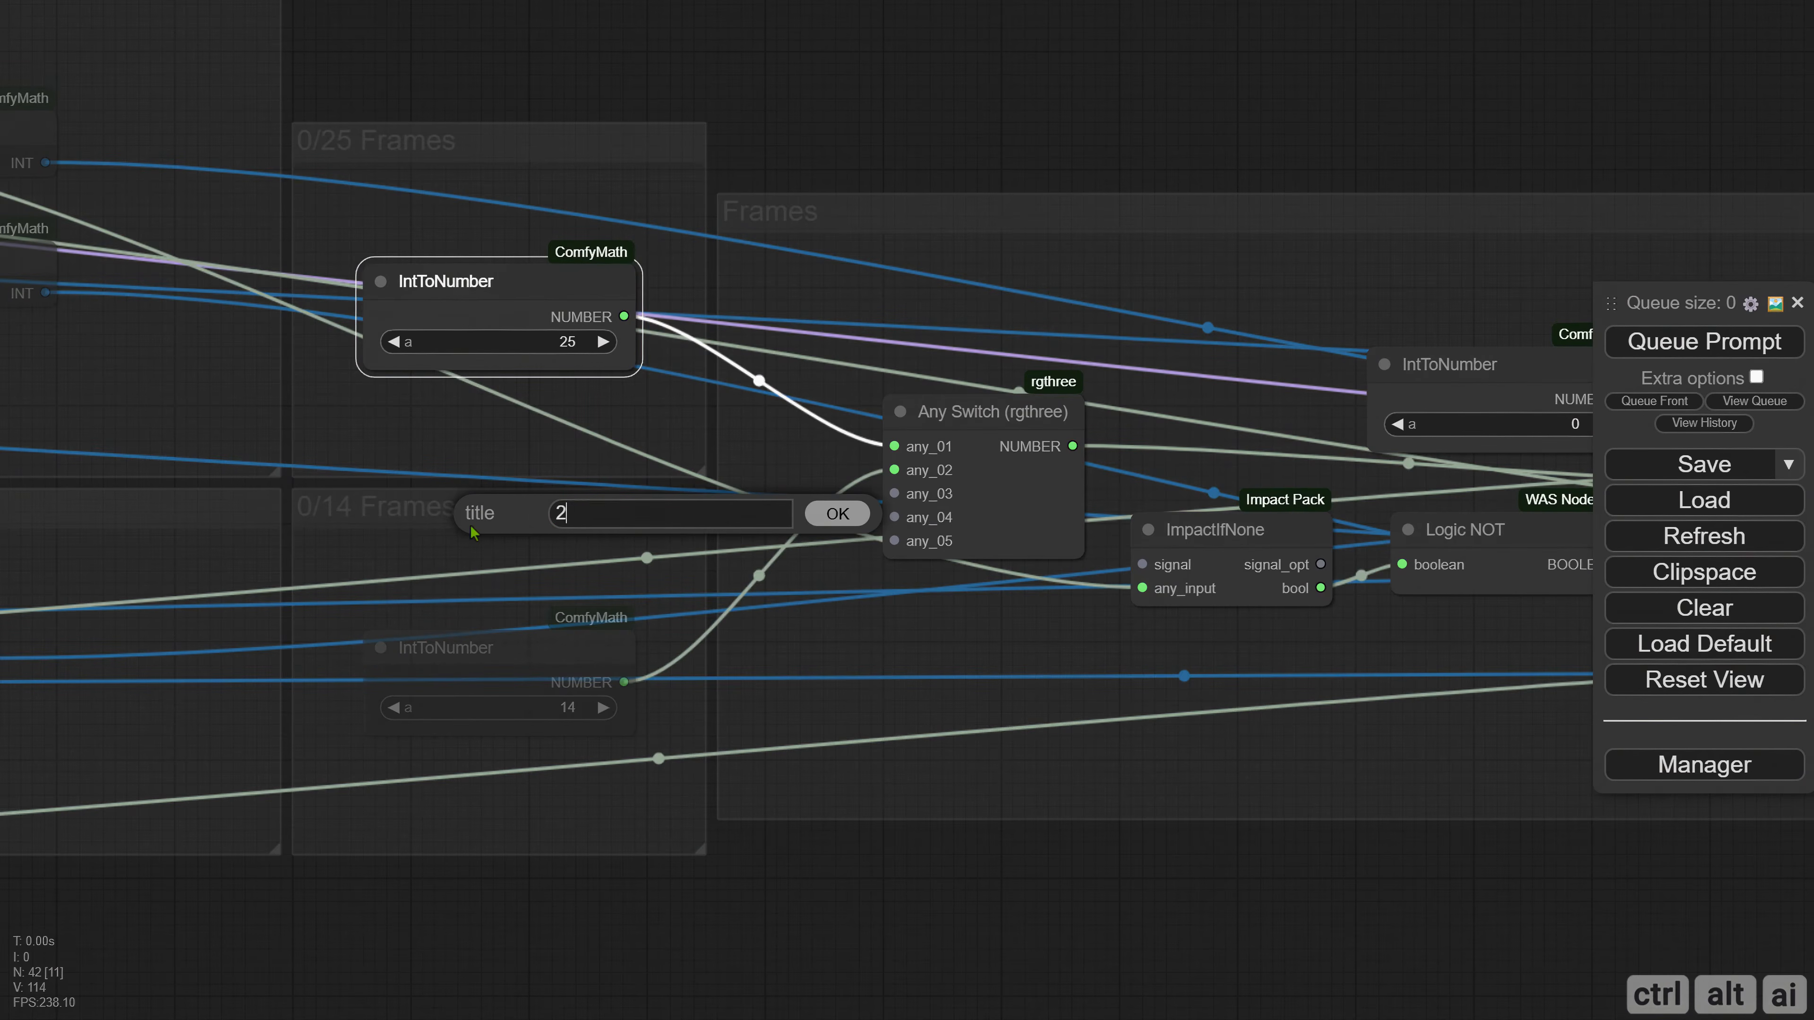
{"action": "type", "text": "5 FPS"}
{"action": "key", "text": "Return"}
{"action": "double_click", "coordinate": [389, 651]}
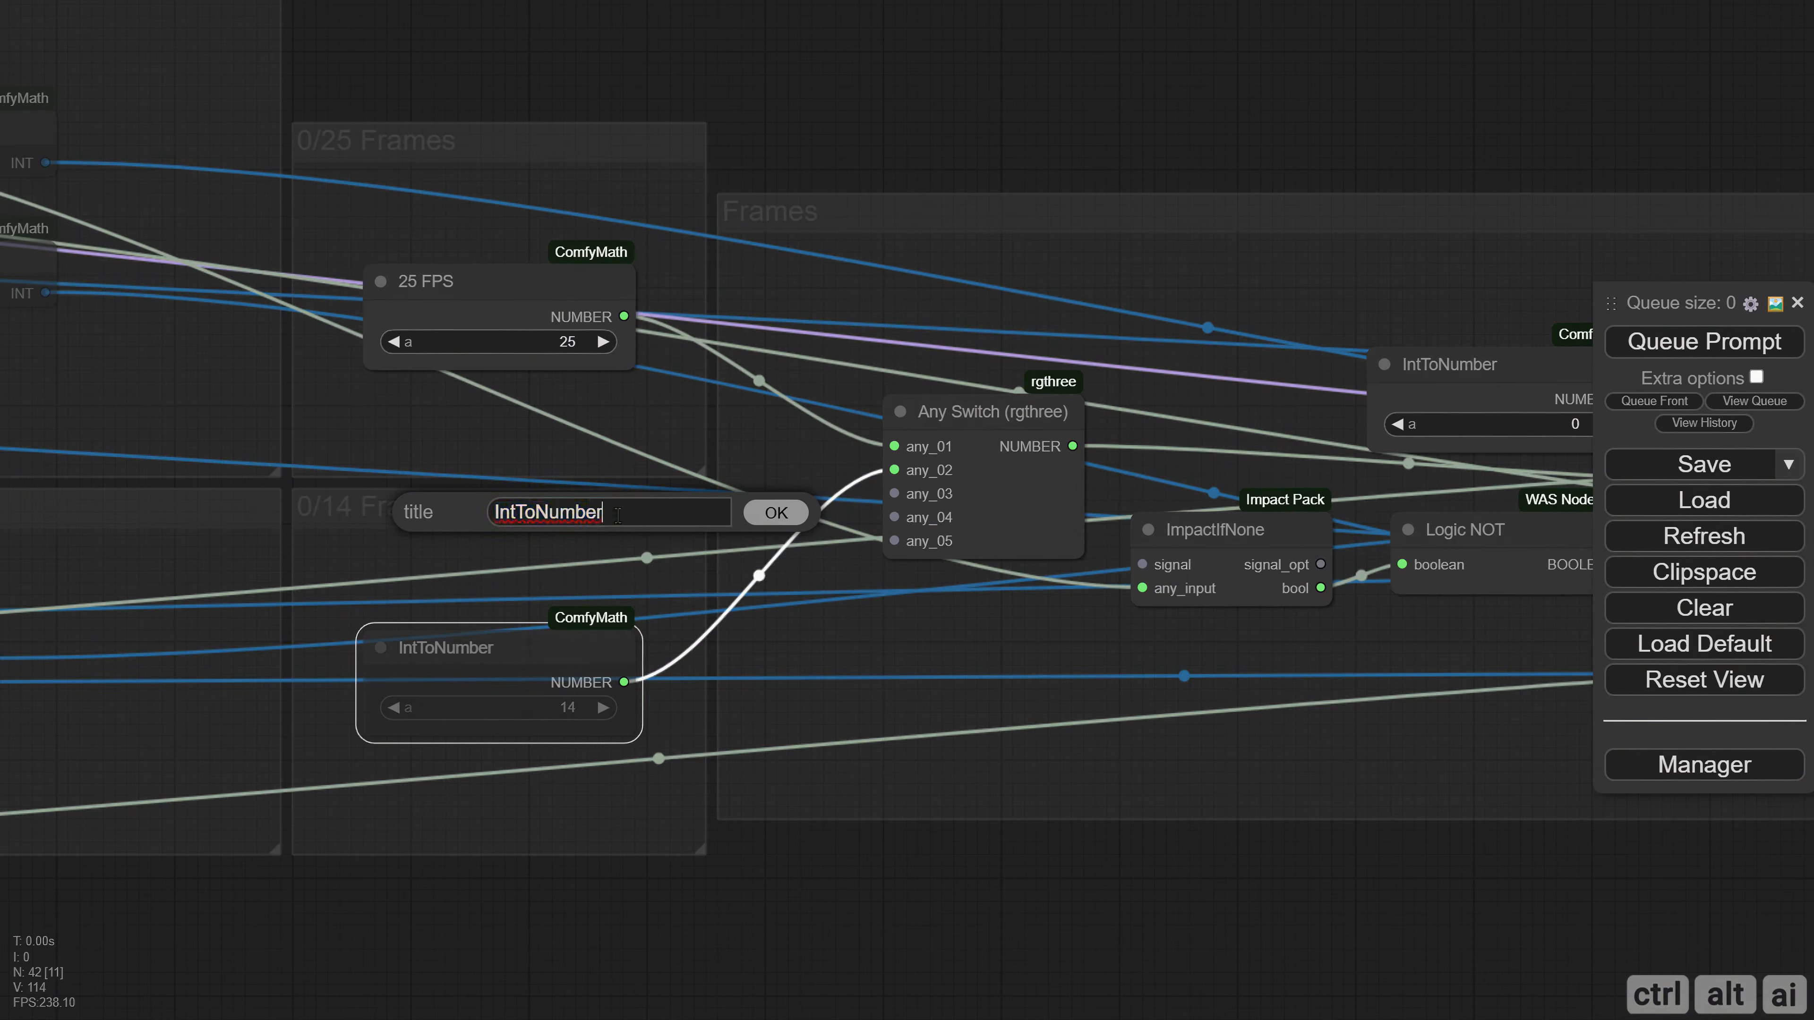
{"action": "type", "text": "14 FPS"}
{"action": "key", "text": "Return"}
Colour the 14 FPS and 25 FPS nodes blue.
{"action": "right_click", "coordinate": [427, 650]}
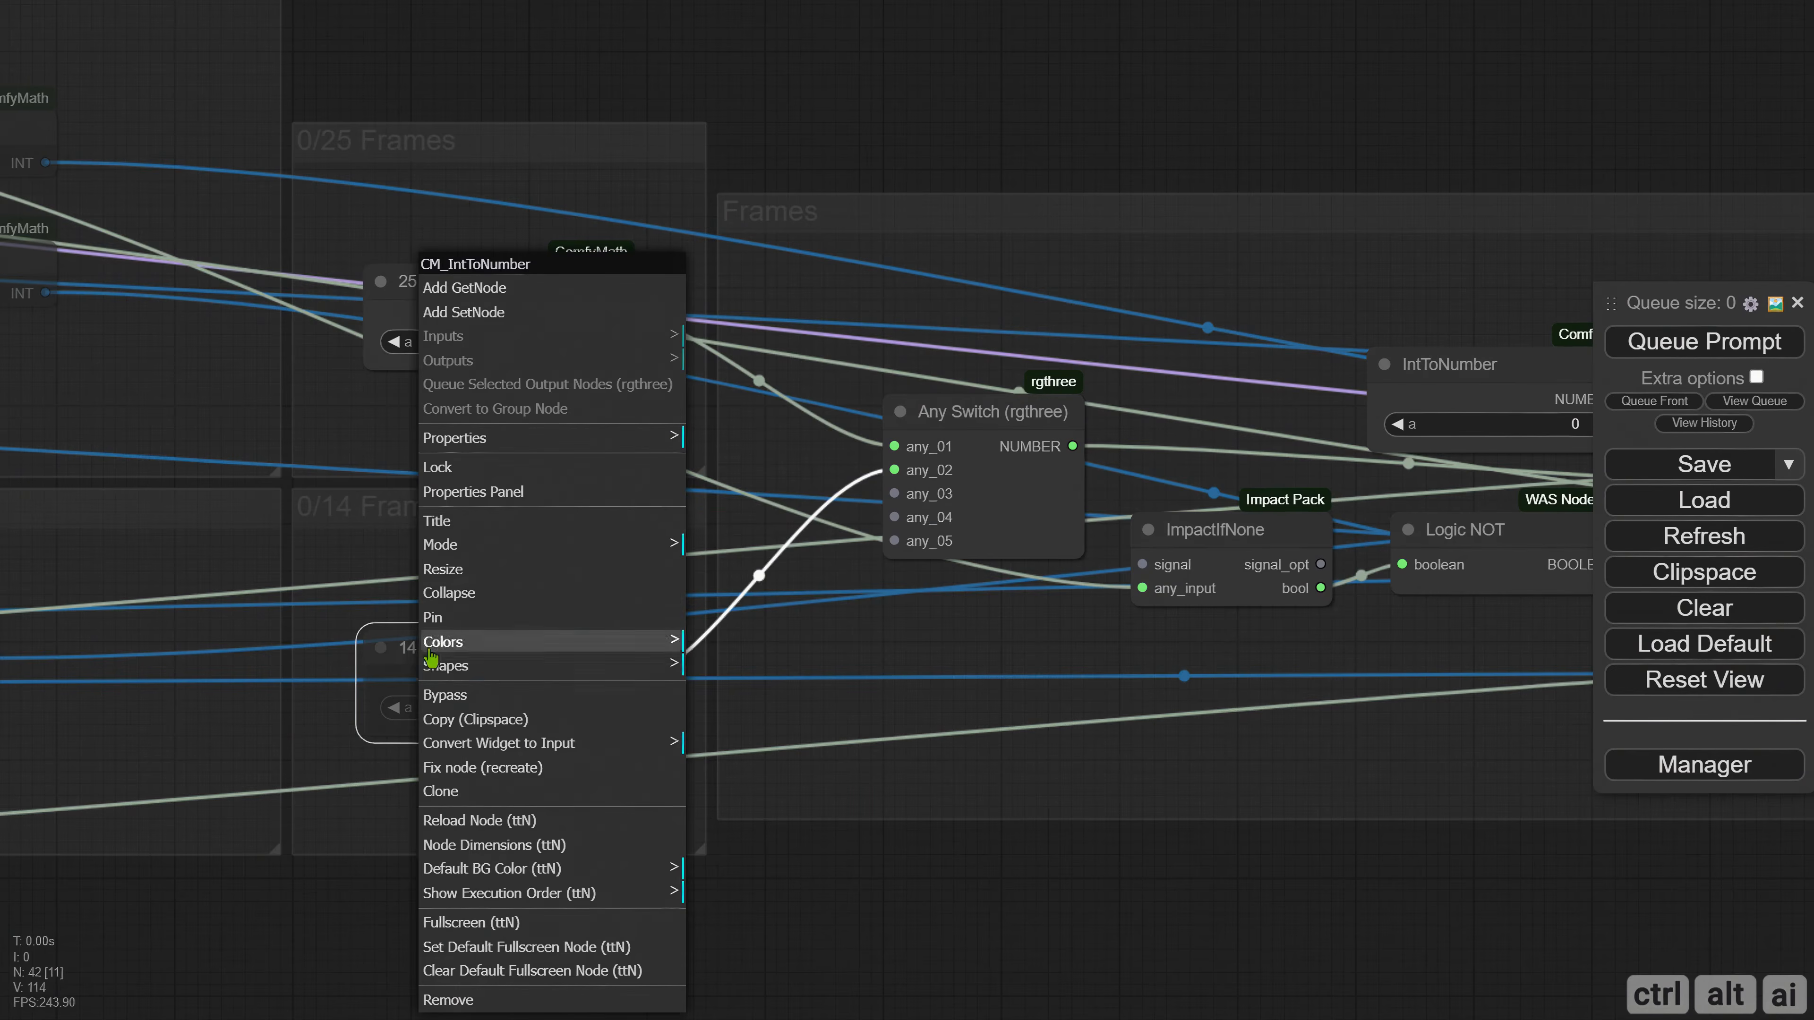
{"action": "left_click", "coordinate": [467, 643]}
{"action": "left_click", "coordinate": [740, 747]}
{"action": "right_click", "coordinate": [437, 289]}
{"action": "left_click", "coordinate": [532, 640]}
{"action": "left_click", "coordinate": [758, 736]}
{"action": "left_click", "coordinate": [764, 775]}
Delete the two text display nodes in the TensorRT Control Center group and reposition the Frames muter there.
{"action": "scroll", "coordinate": [800, 832], "scroll_direction": "down", "scroll_amount": 2}
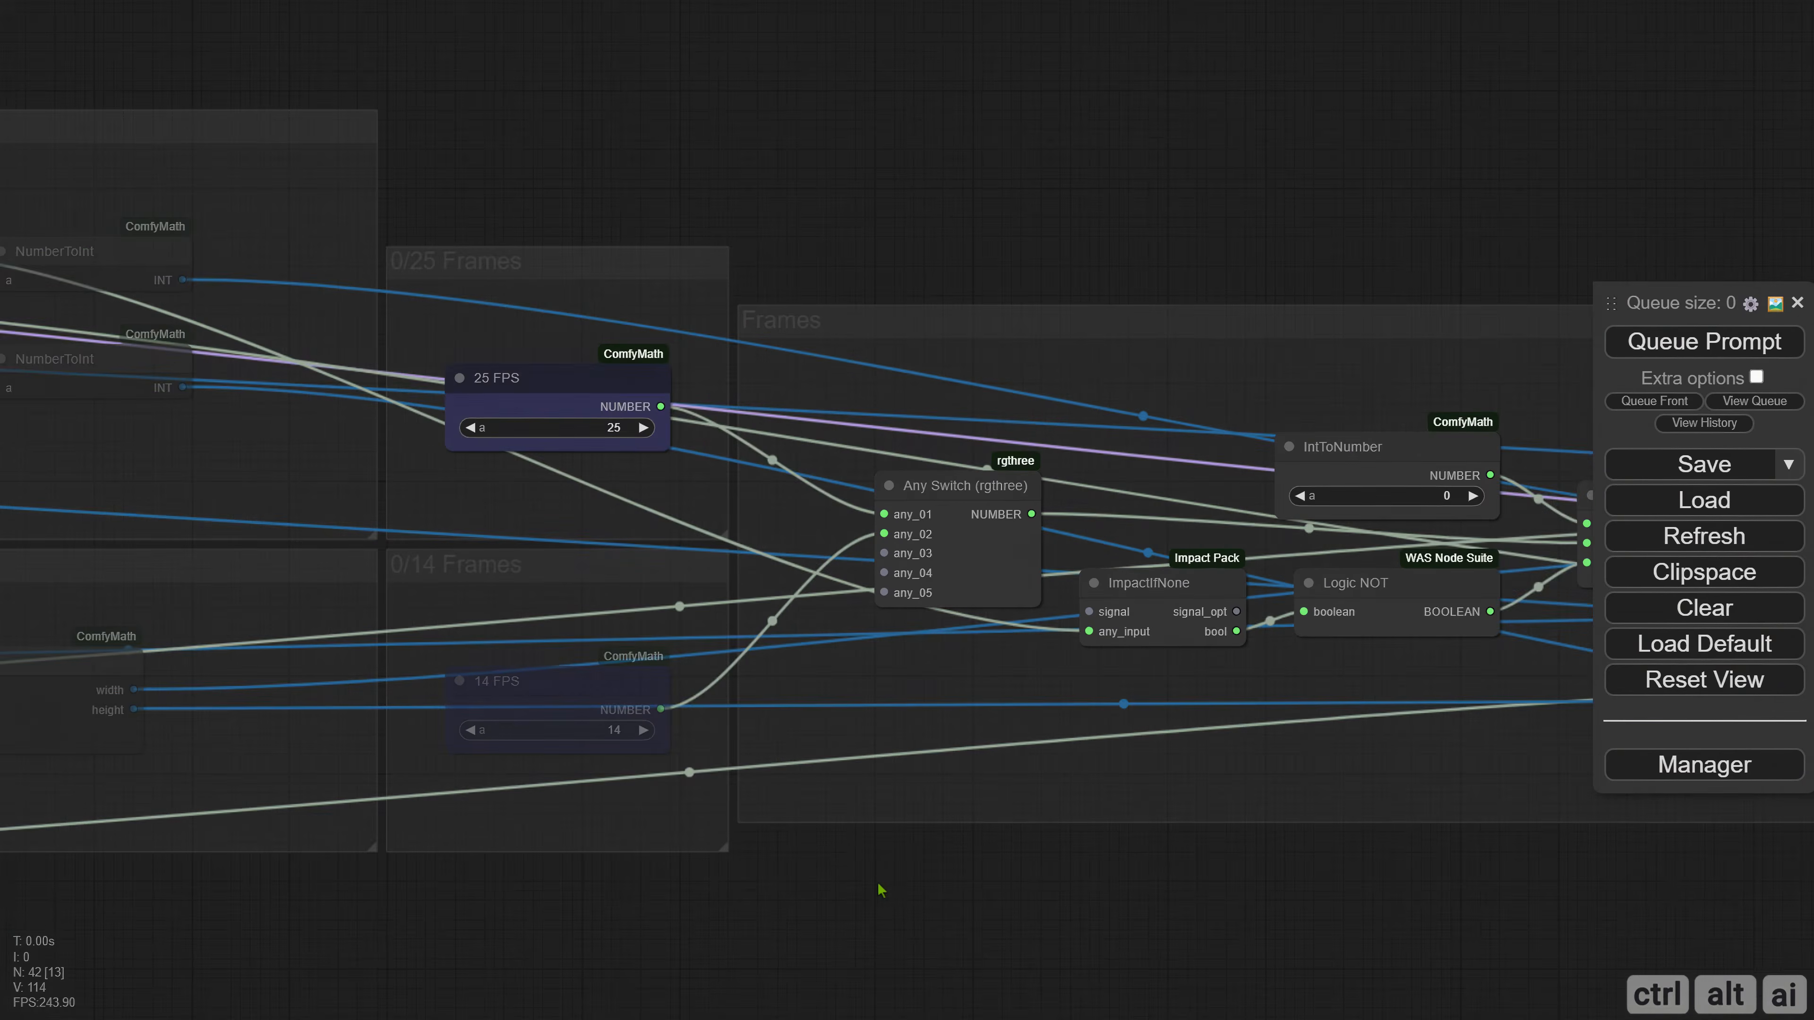
{"action": "left_click_drag", "start_coordinate": [879, 888], "coordinate": [443, 841]}
{"action": "left_click_drag", "start_coordinate": [957, 887], "coordinate": [489, 850]}
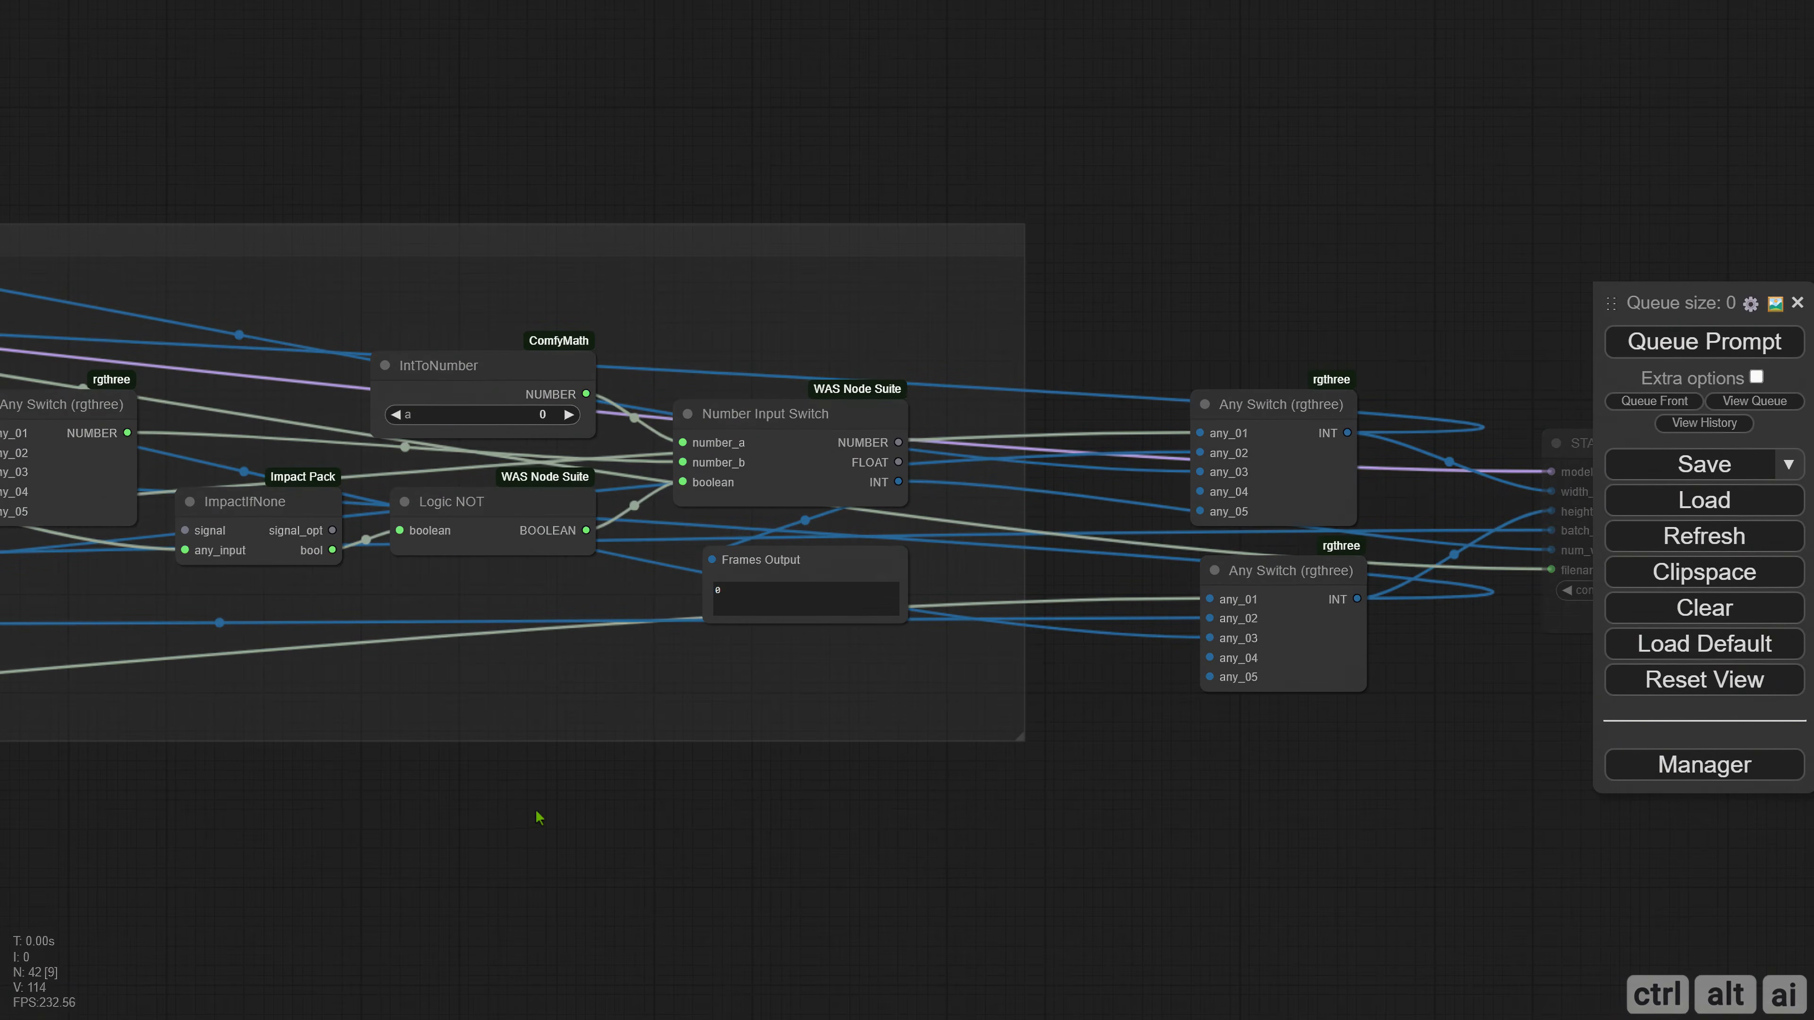
{"action": "scroll", "coordinate": [590, 809], "scroll_direction": "down", "scroll_amount": 4}
{"action": "left_click_drag", "start_coordinate": [956, 838], "coordinate": [443, 840]}
{"action": "scroll", "coordinate": [709, 691], "scroll_direction": "up", "scroll_amount": 4}
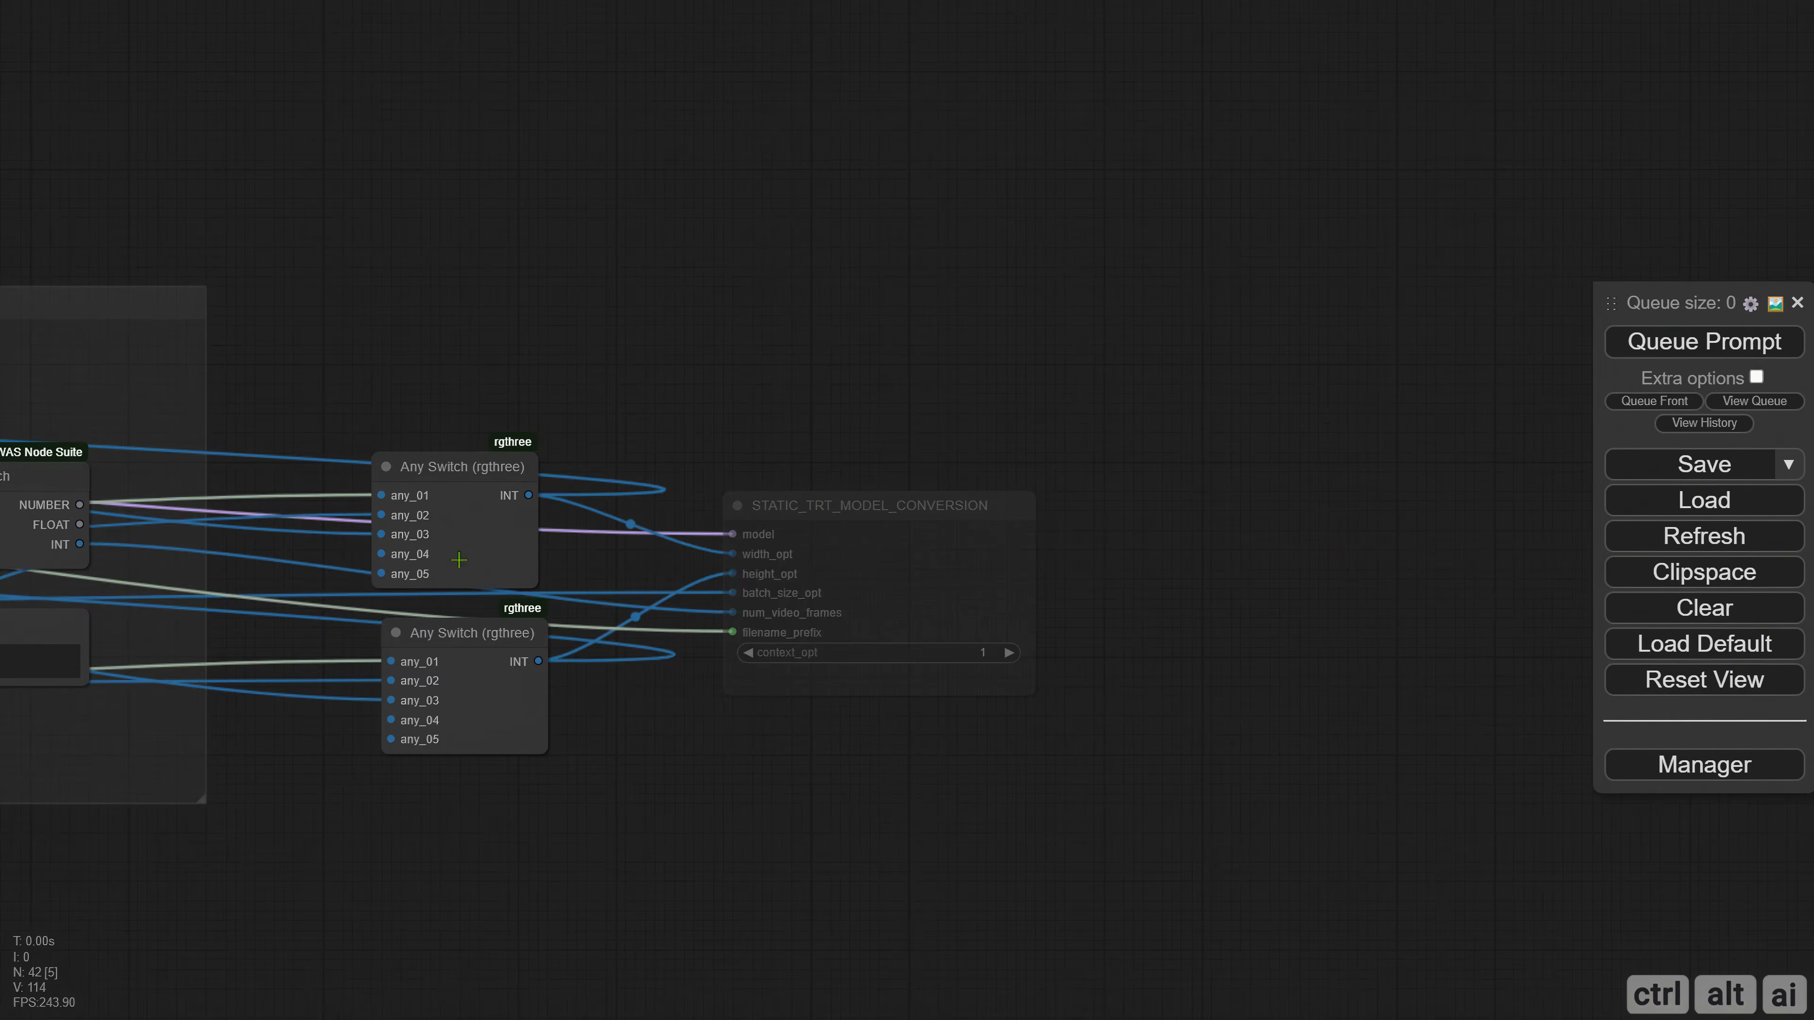
{"action": "left_click_drag", "start_coordinate": [820, 517], "coordinate": [991, 496]}
{"action": "scroll", "coordinate": [786, 400], "scroll_direction": "down", "scroll_amount": 11}
{"action": "left_click_drag", "start_coordinate": [428, 285], "coordinate": [1057, 278]}
{"action": "left_click_drag", "start_coordinate": [417, 243], "coordinate": [1207, 261]}
{"action": "scroll", "coordinate": [768, 393], "scroll_direction": "up", "scroll_amount": 6}
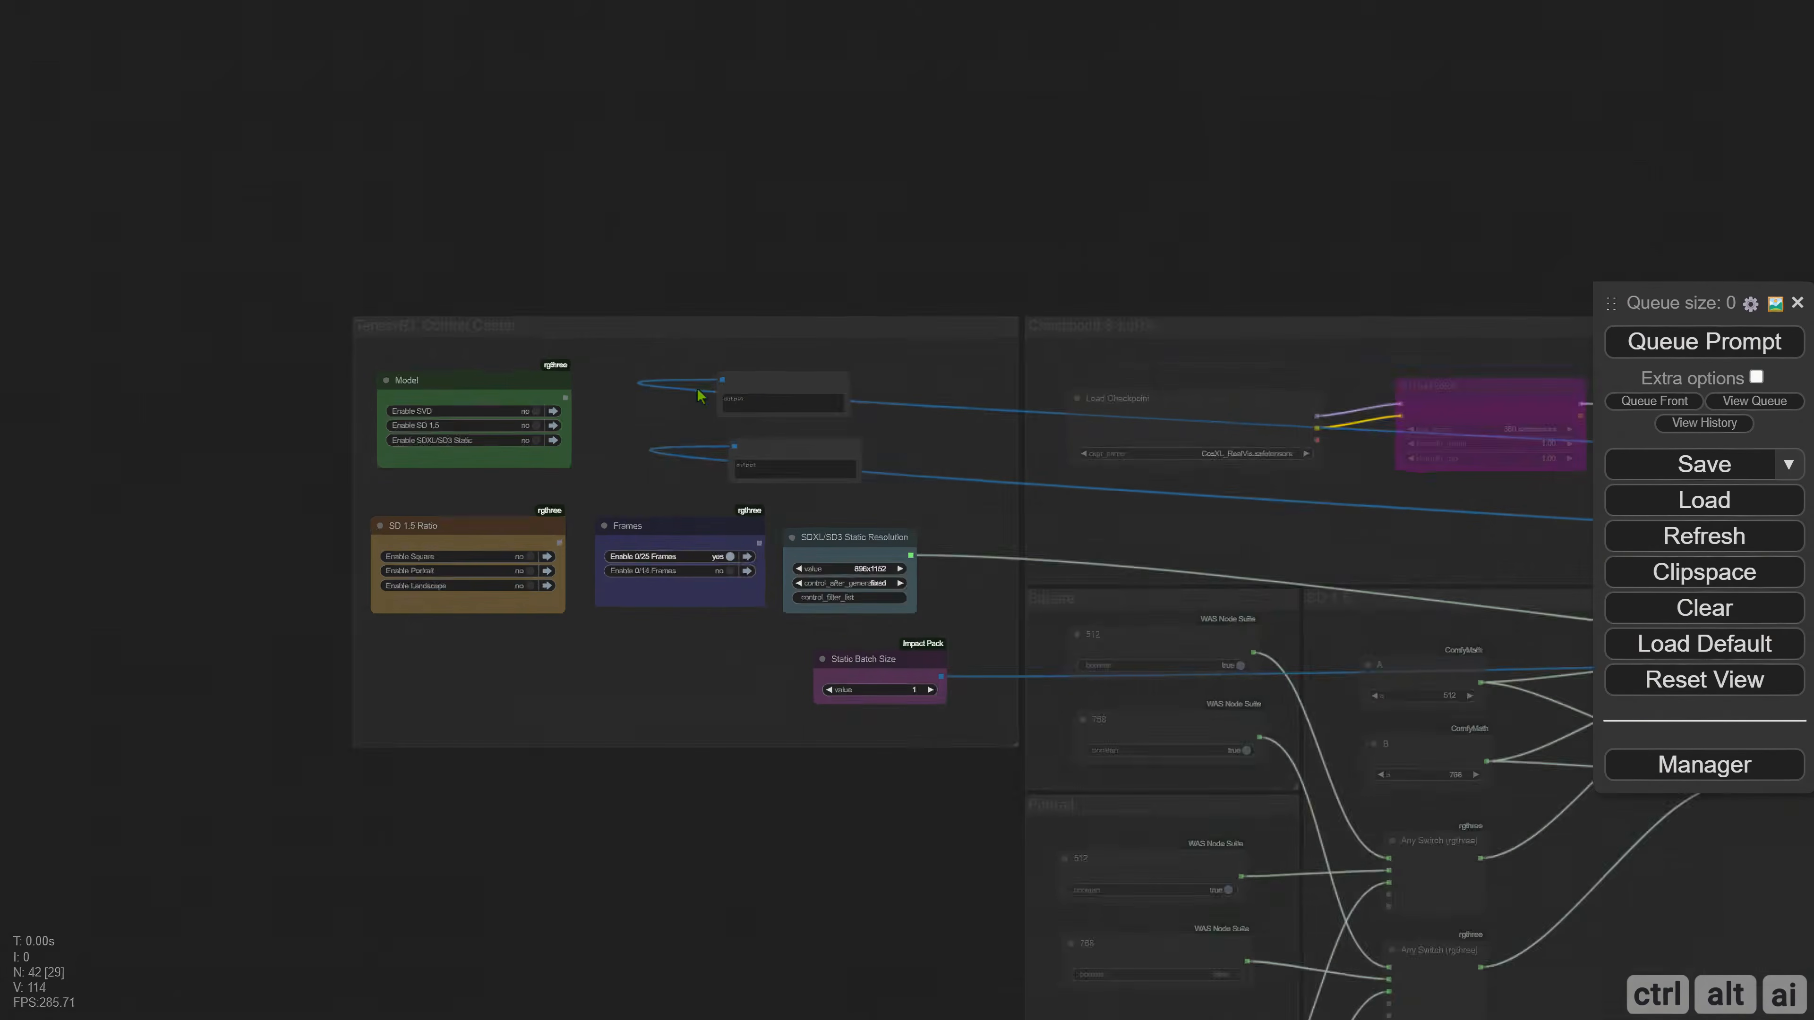
{"action": "scroll", "coordinate": [646, 382], "scroll_direction": "up", "scroll_amount": 4}
{"action": "left_click_drag", "start_coordinate": [848, 382], "coordinate": [910, 374]}
{"action": "key", "text": "Delete"}
{"action": "left_click", "coordinate": [928, 483]}
{"action": "key", "text": "Delete"}
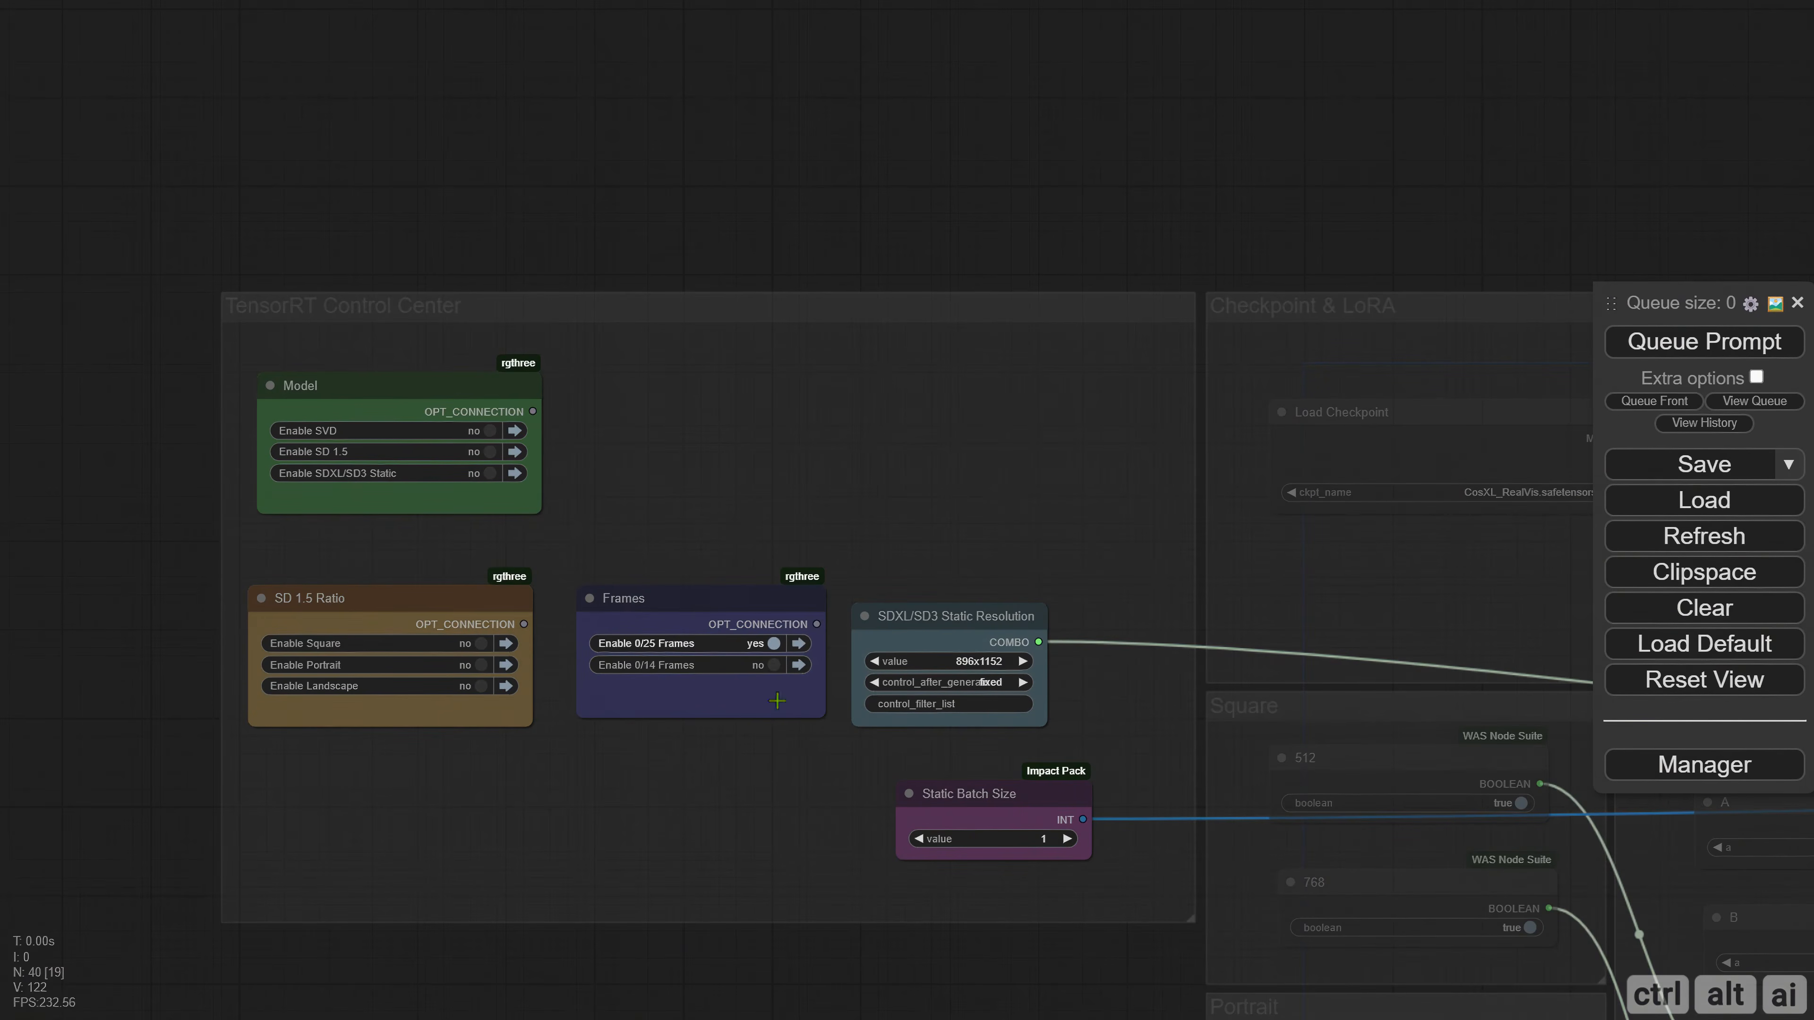
{"action": "left_click_drag", "start_coordinate": [705, 612], "coordinate": [949, 425]}
{"action": "left_click", "coordinate": [741, 570]}
Move the two resolution Any Switch nodes close beside STATIC_TRT_MODEL_CONVERSION and nudge that conversion node into place.
{"action": "scroll", "coordinate": [740, 571], "scroll_direction": "down", "scroll_amount": 8}
{"action": "left_click_drag", "start_coordinate": [1250, 300], "coordinate": [303, 237]}
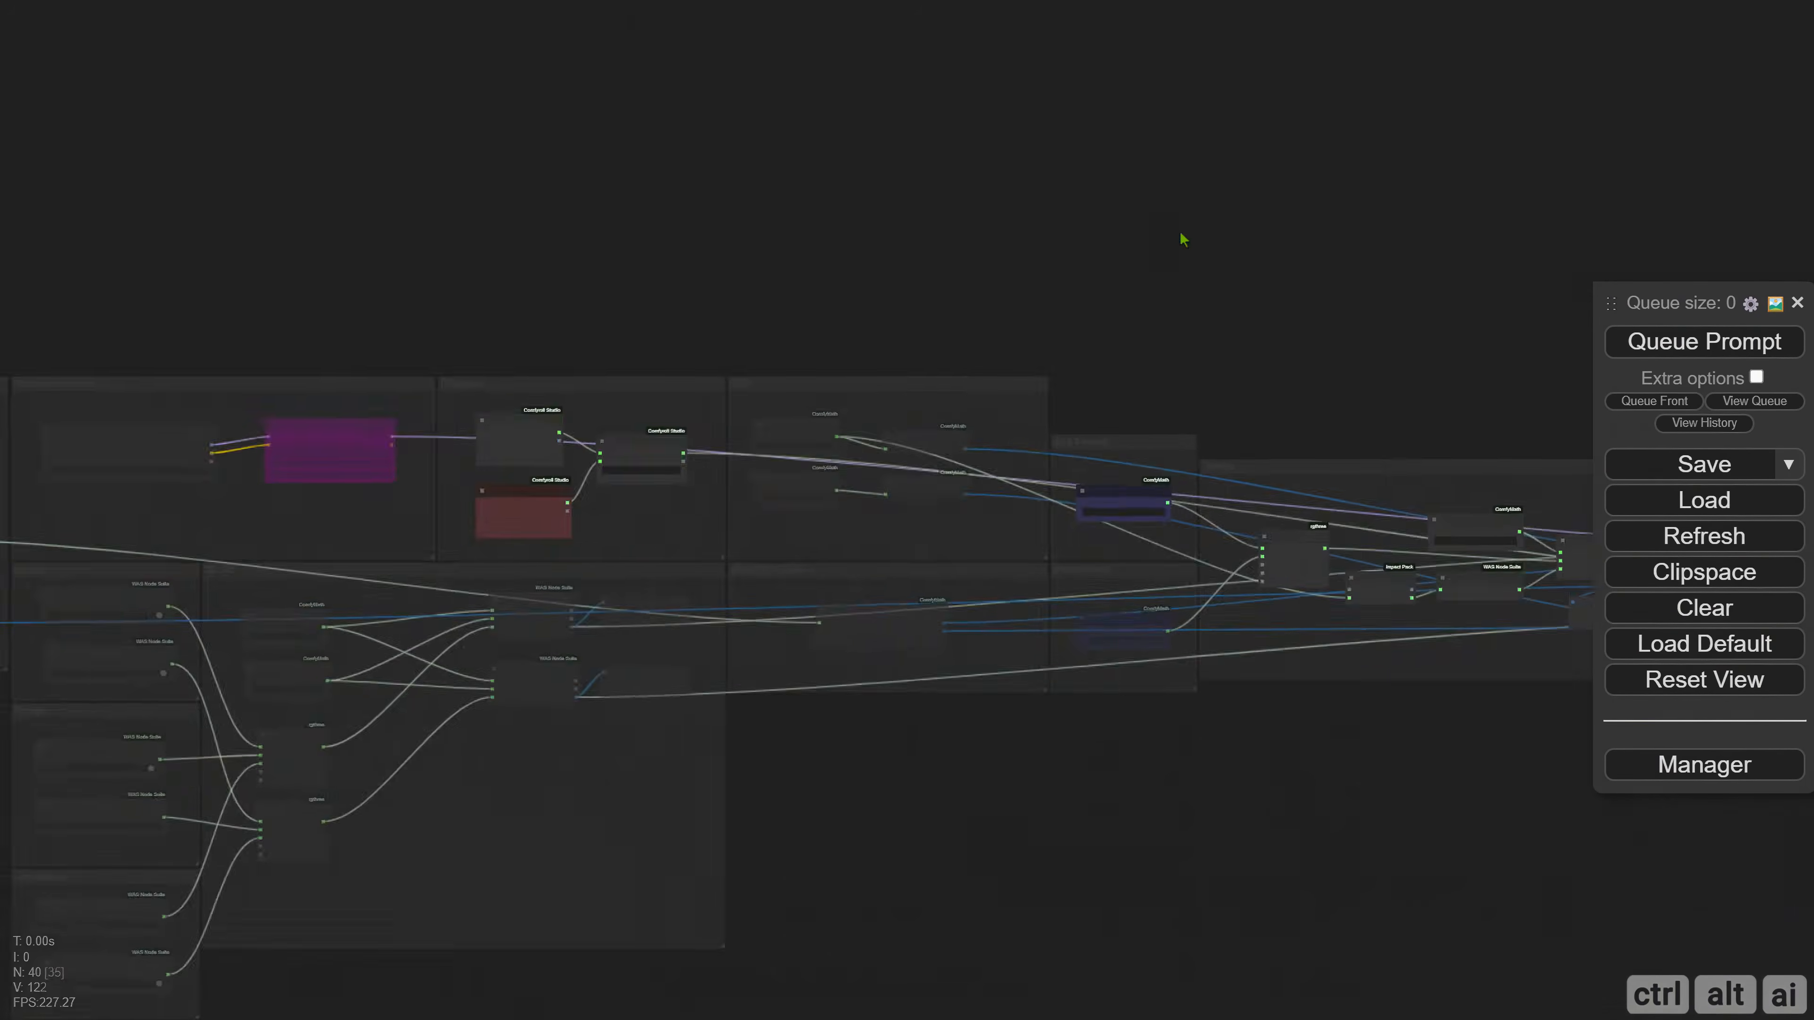
{"action": "left_click_drag", "start_coordinate": [1207, 239], "coordinate": [391, 203]}
{"action": "scroll", "coordinate": [1135, 624], "scroll_direction": "up", "scroll_amount": 9}
{"action": "left_click_drag", "start_coordinate": [1135, 623], "coordinate": [737, 732]}
{"action": "left_click_drag", "start_coordinate": [367, 440], "coordinate": [648, 452]}
{"action": "left_click_drag", "start_coordinate": [370, 642], "coordinate": [646, 655]}
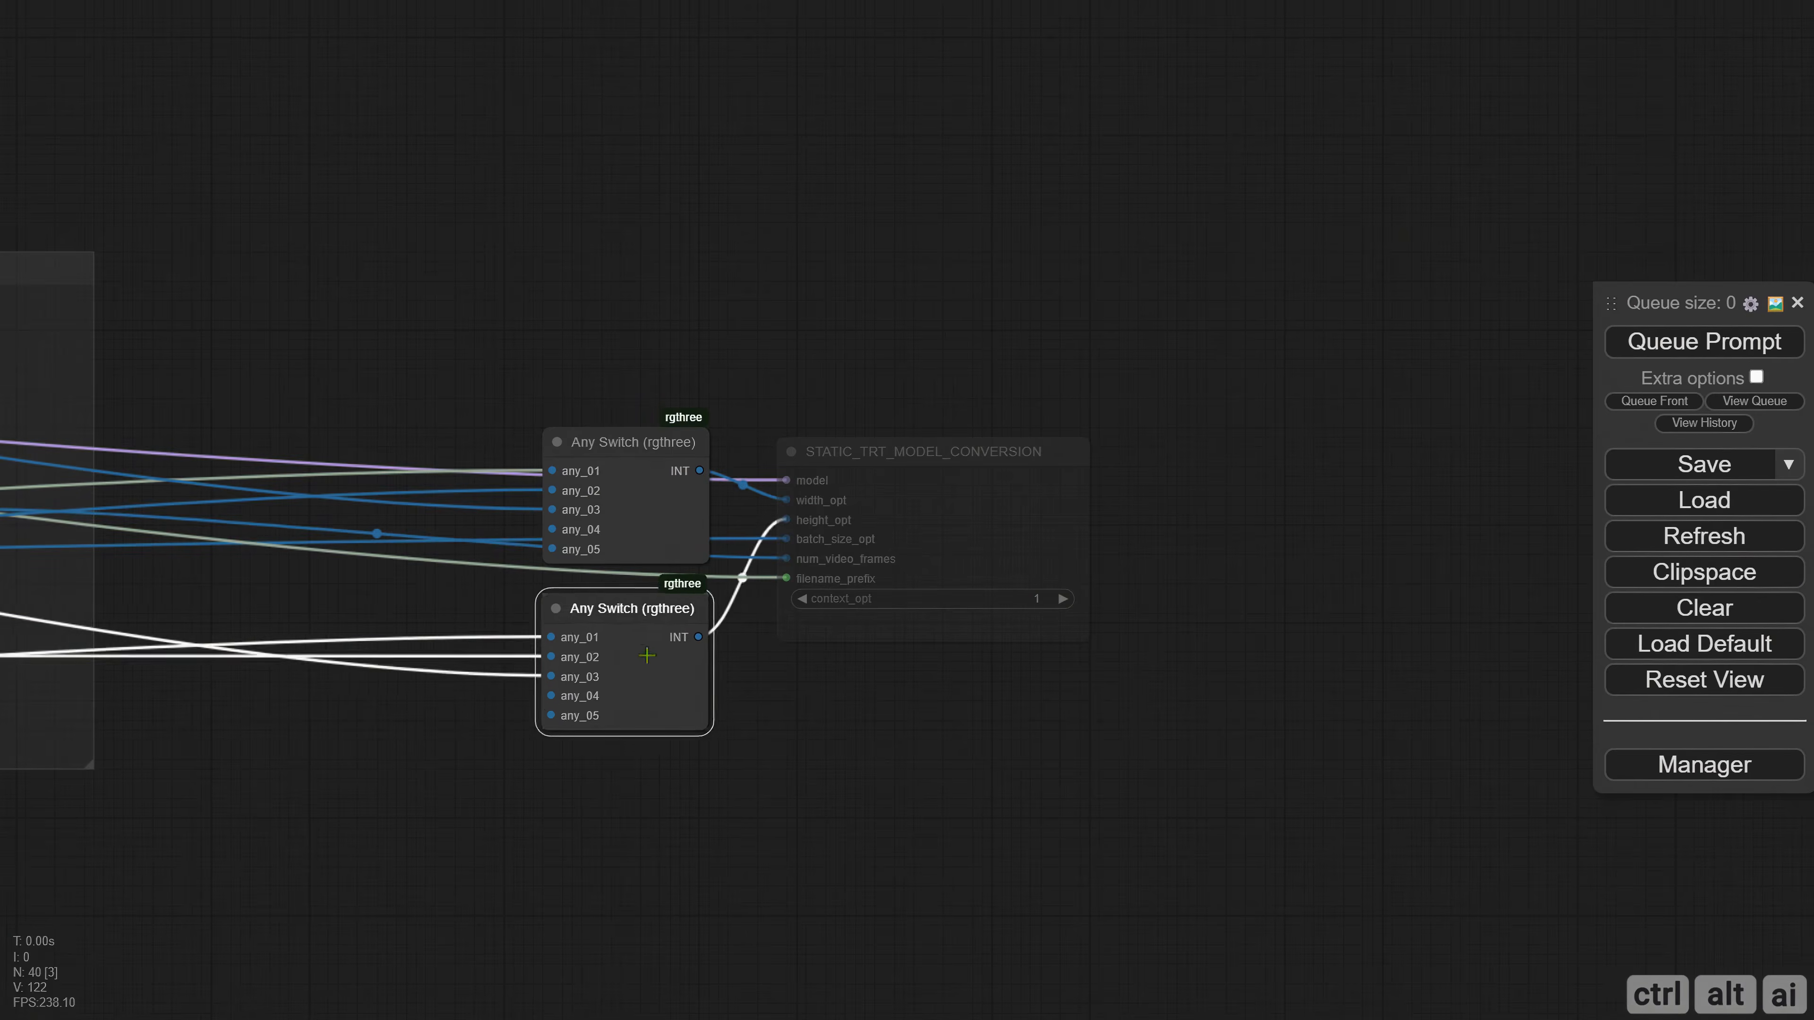
{"action": "left_click_drag", "start_coordinate": [879, 470], "coordinate": [858, 491]}
Add a group around the two Any Switch nodes and STATIC_TRT_MODEL_CONVERSION, and fit it next to the Frames group.
{"action": "left_click", "coordinate": [491, 357]}
{"action": "left_click_drag", "start_coordinate": [468, 359], "coordinate": [635, 441]}
{"action": "left_click_drag", "start_coordinate": [633, 430], "coordinate": [1156, 810]}
{"action": "right_click", "coordinate": [493, 337]}
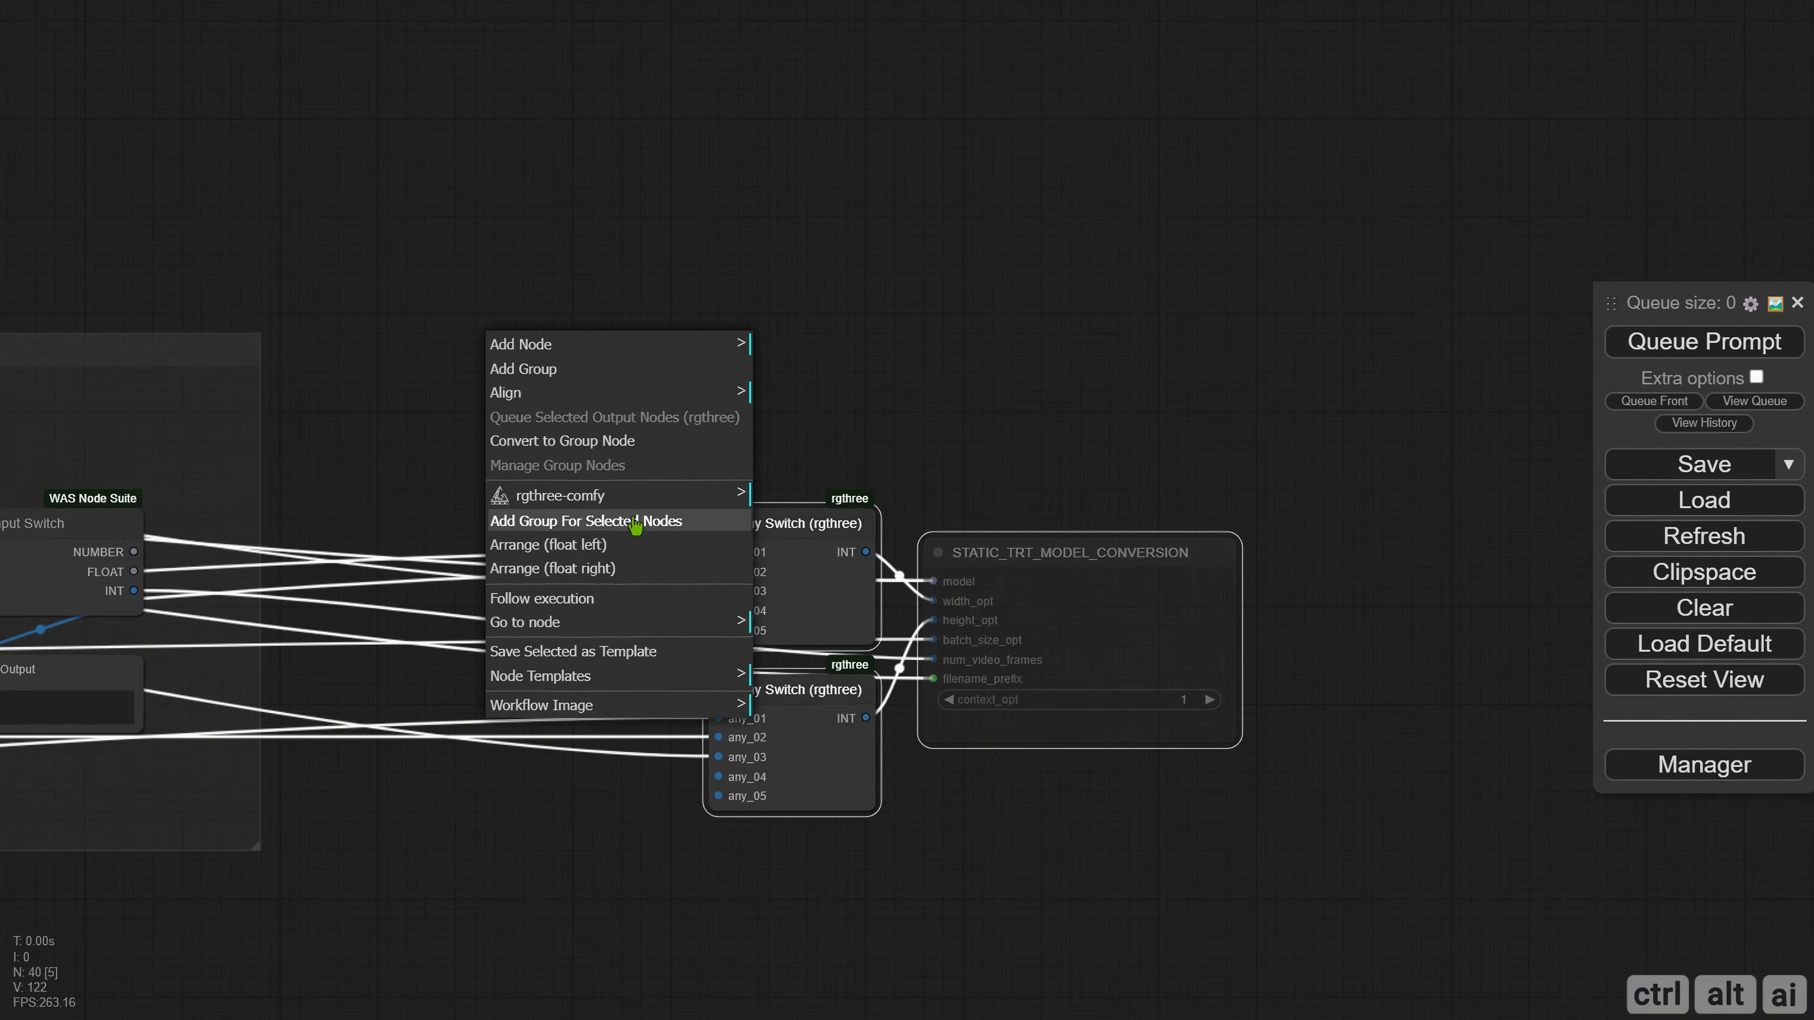
{"action": "left_click", "coordinate": [635, 523]}
{"action": "left_click_drag", "start_coordinate": [840, 470], "coordinate": [412, 344]}
{"action": "left_click_drag", "start_coordinate": [815, 686], "coordinate": [1089, 849]}
{"action": "left_click_drag", "start_coordinate": [629, 460], "coordinate": [805, 508]}
Give the new group the same dark colour as the other groups, adjust its size and title it Static.
{"action": "left_click", "coordinate": [345, 417]}
{"action": "right_click", "coordinate": [345, 417]}
{"action": "left_click", "coordinate": [430, 918]}
{"action": "left_click", "coordinate": [632, 950]}
{"action": "left_click", "coordinate": [776, 1006]}
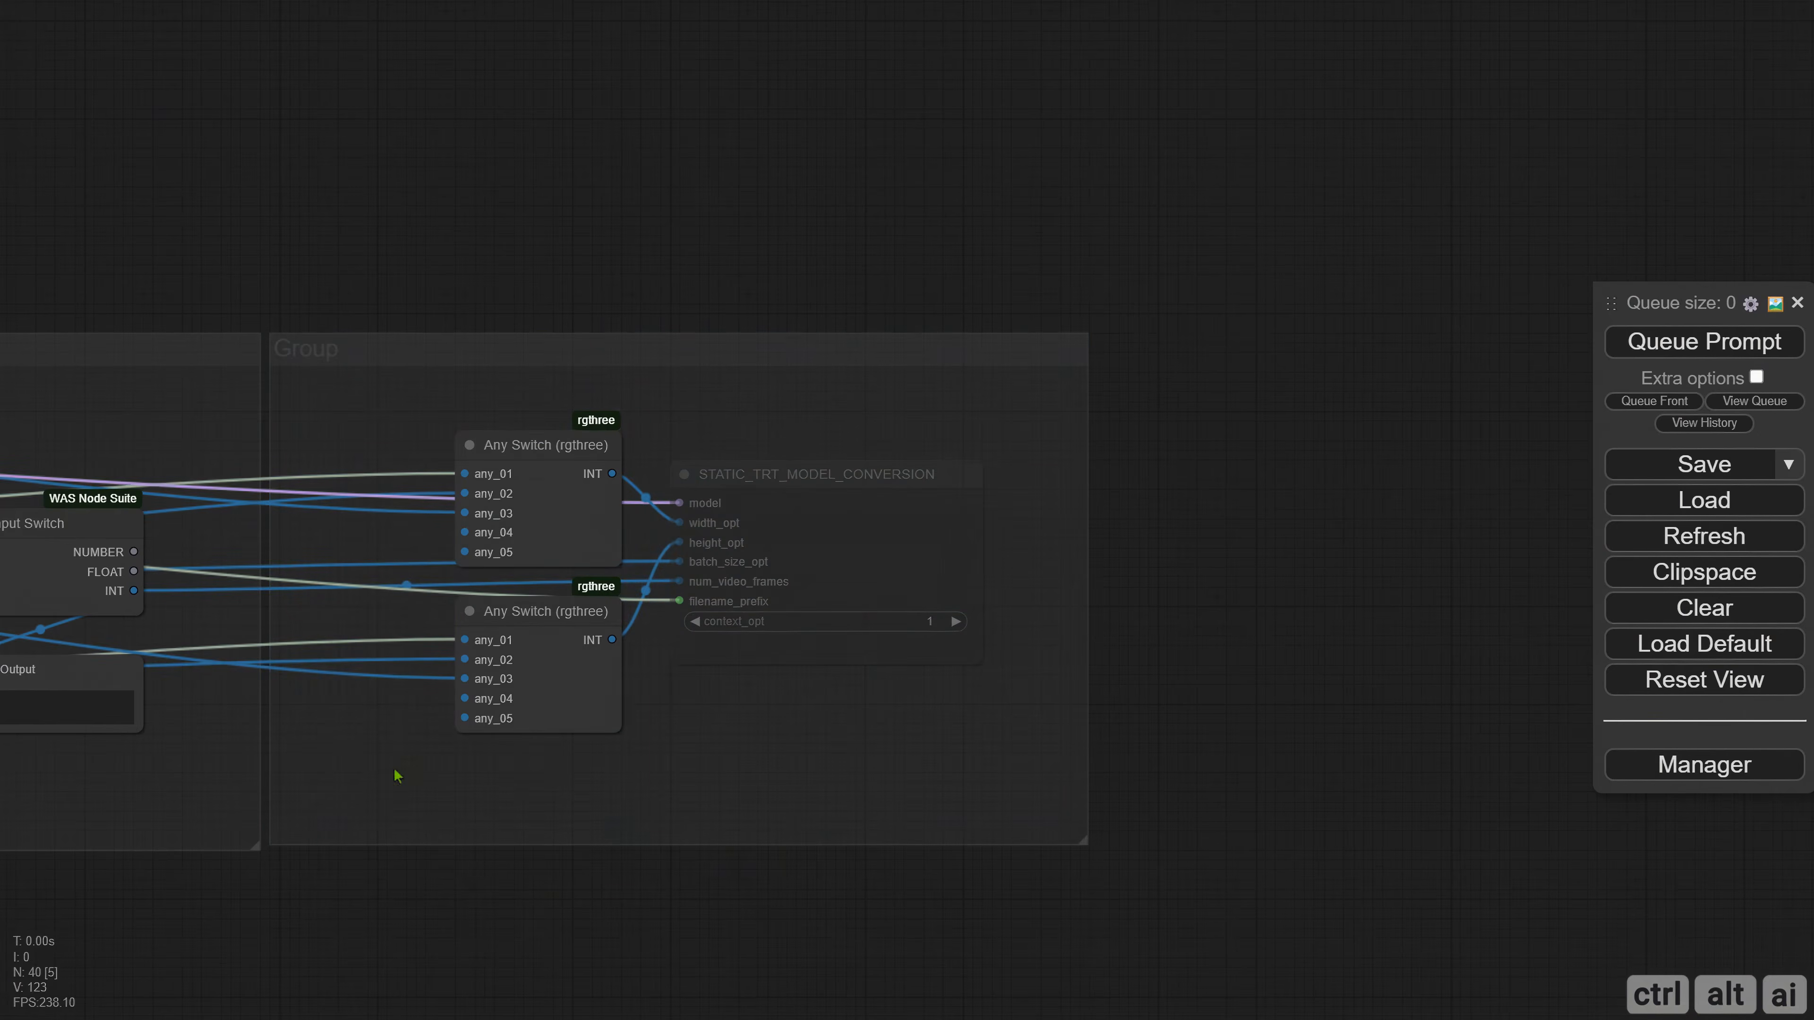
{"action": "left_click_drag", "start_coordinate": [1085, 842], "coordinate": [1091, 851]}
{"action": "left_click", "coordinate": [384, 489]}
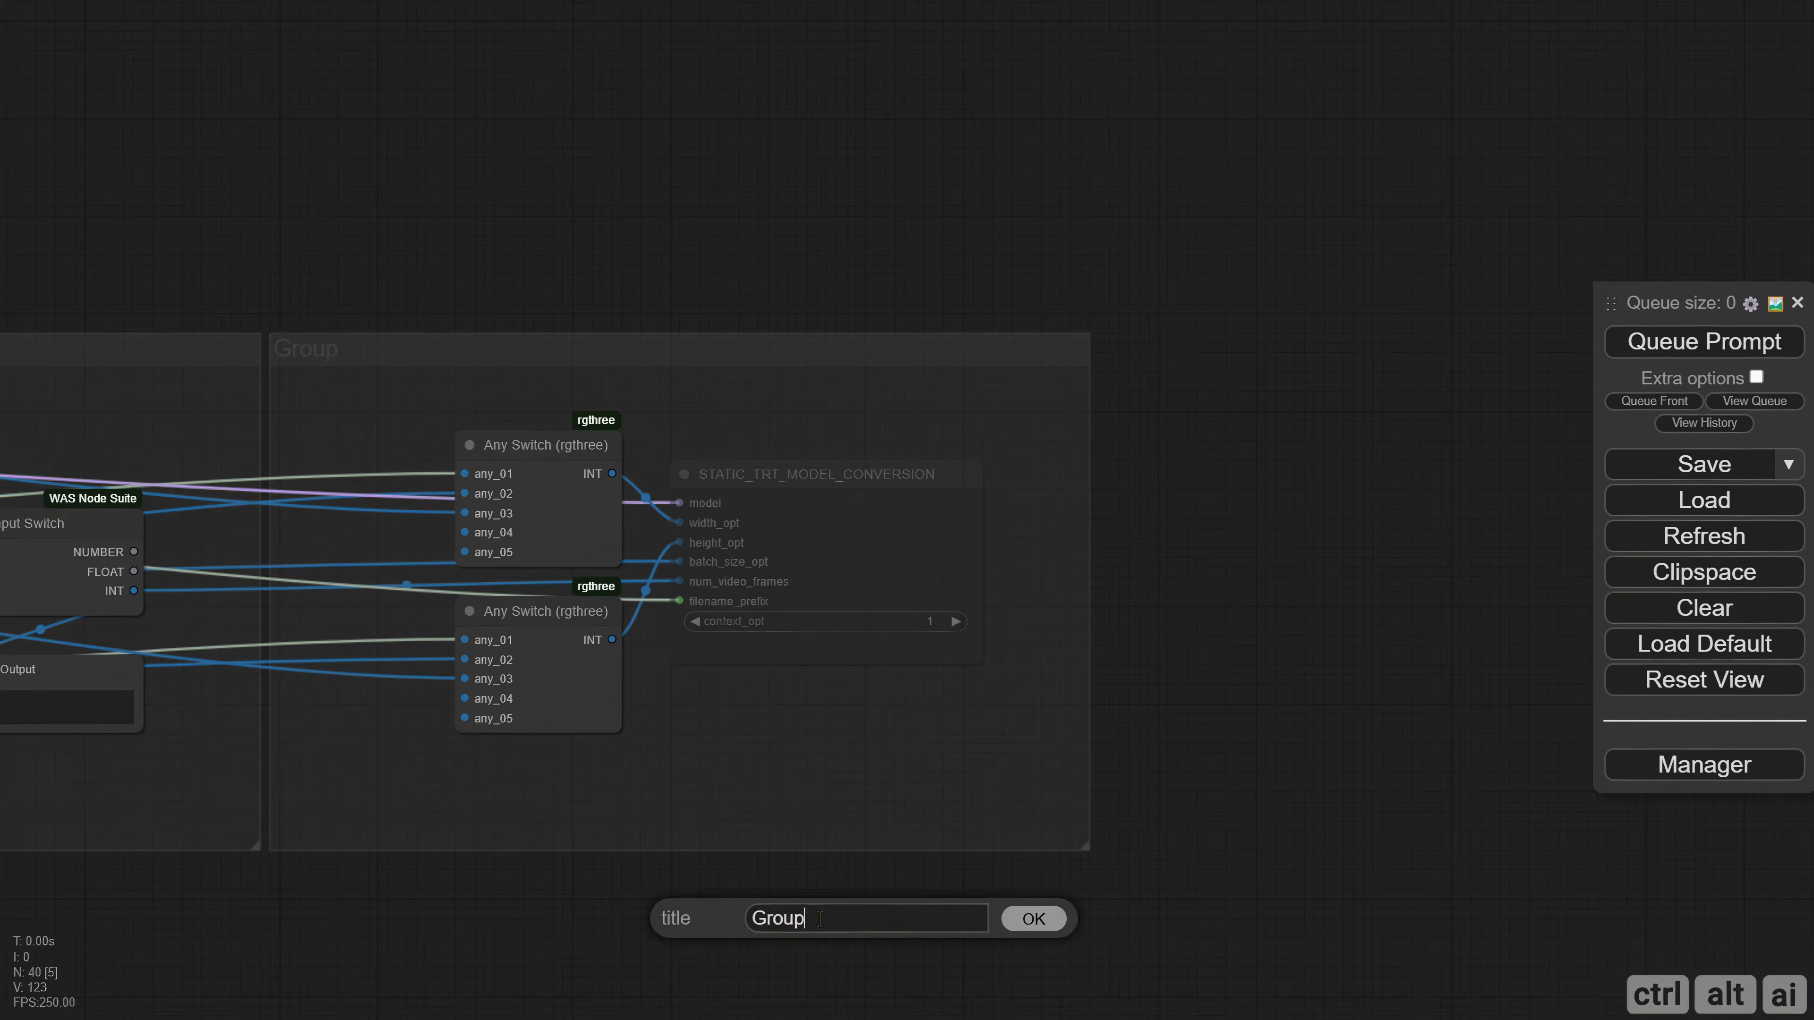
{"action": "type", "text": "Static"}
{"action": "key", "text": "Return"}
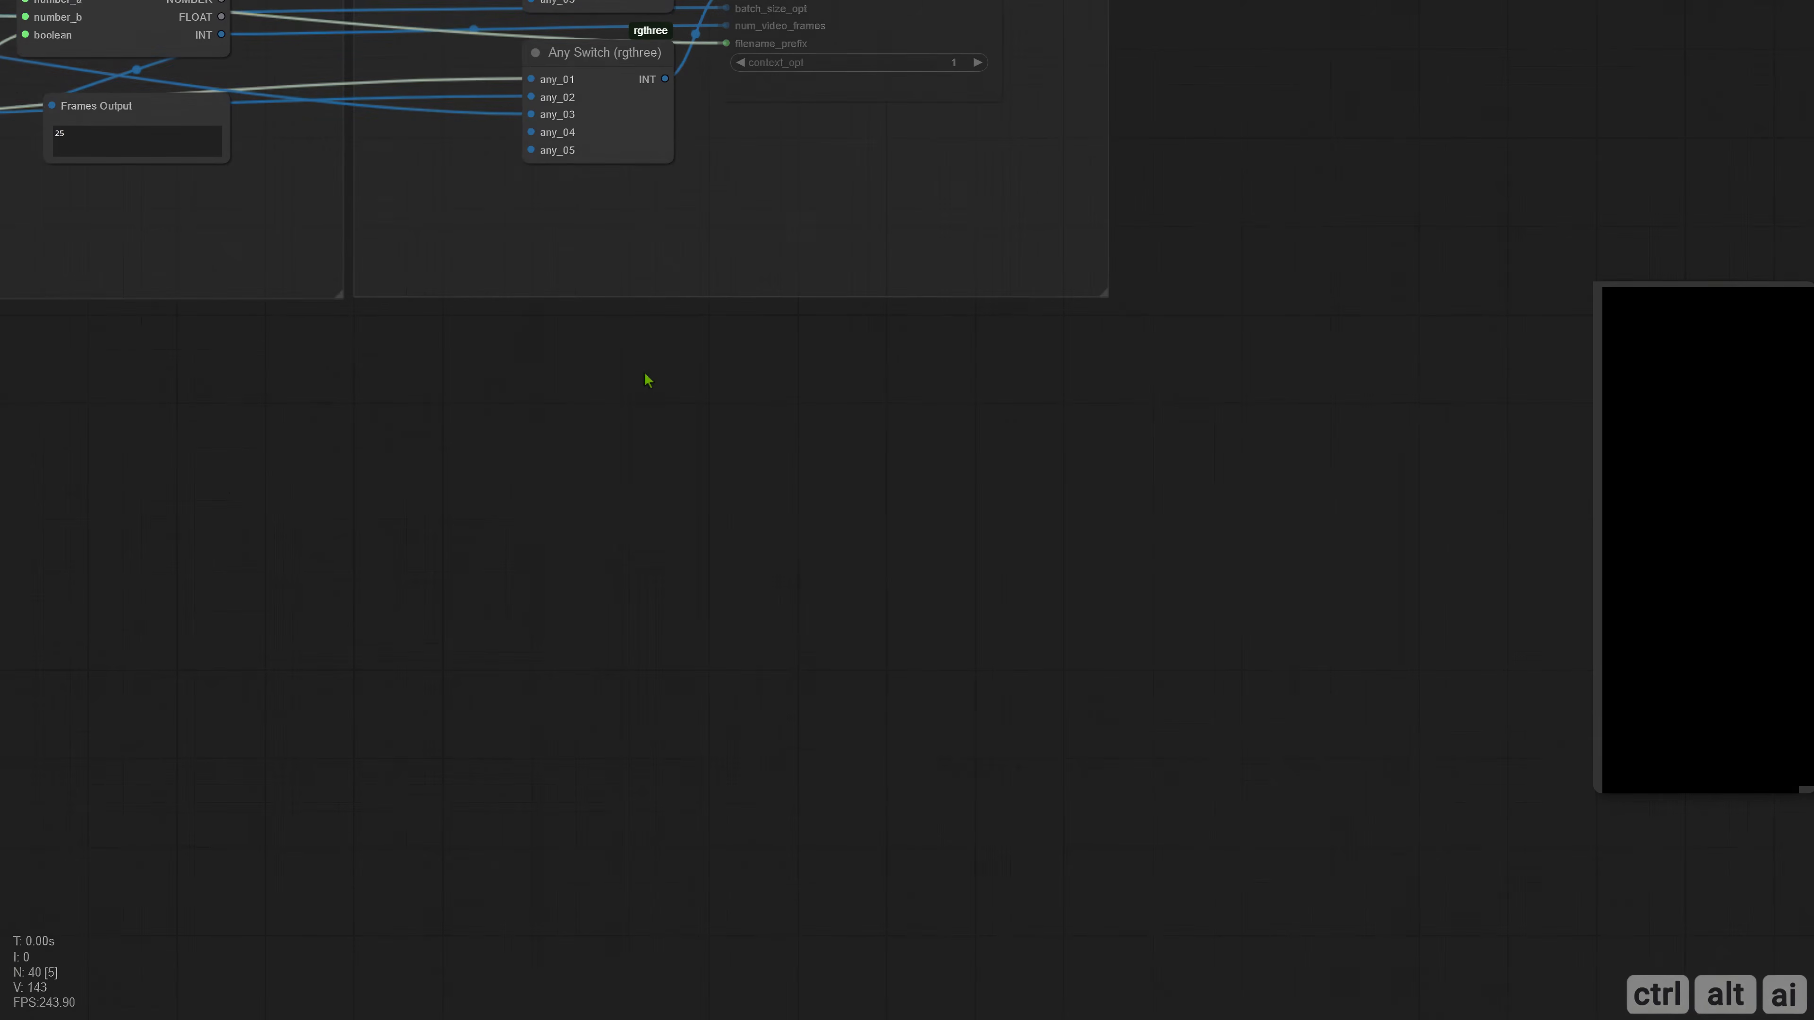
Add a DYNAMIC TRT_MODEL CONVERSION node on the empty canvas below the Static group.
{"action": "double_click", "coordinate": [647, 377]}
{"action": "type", "text": "dynami"}
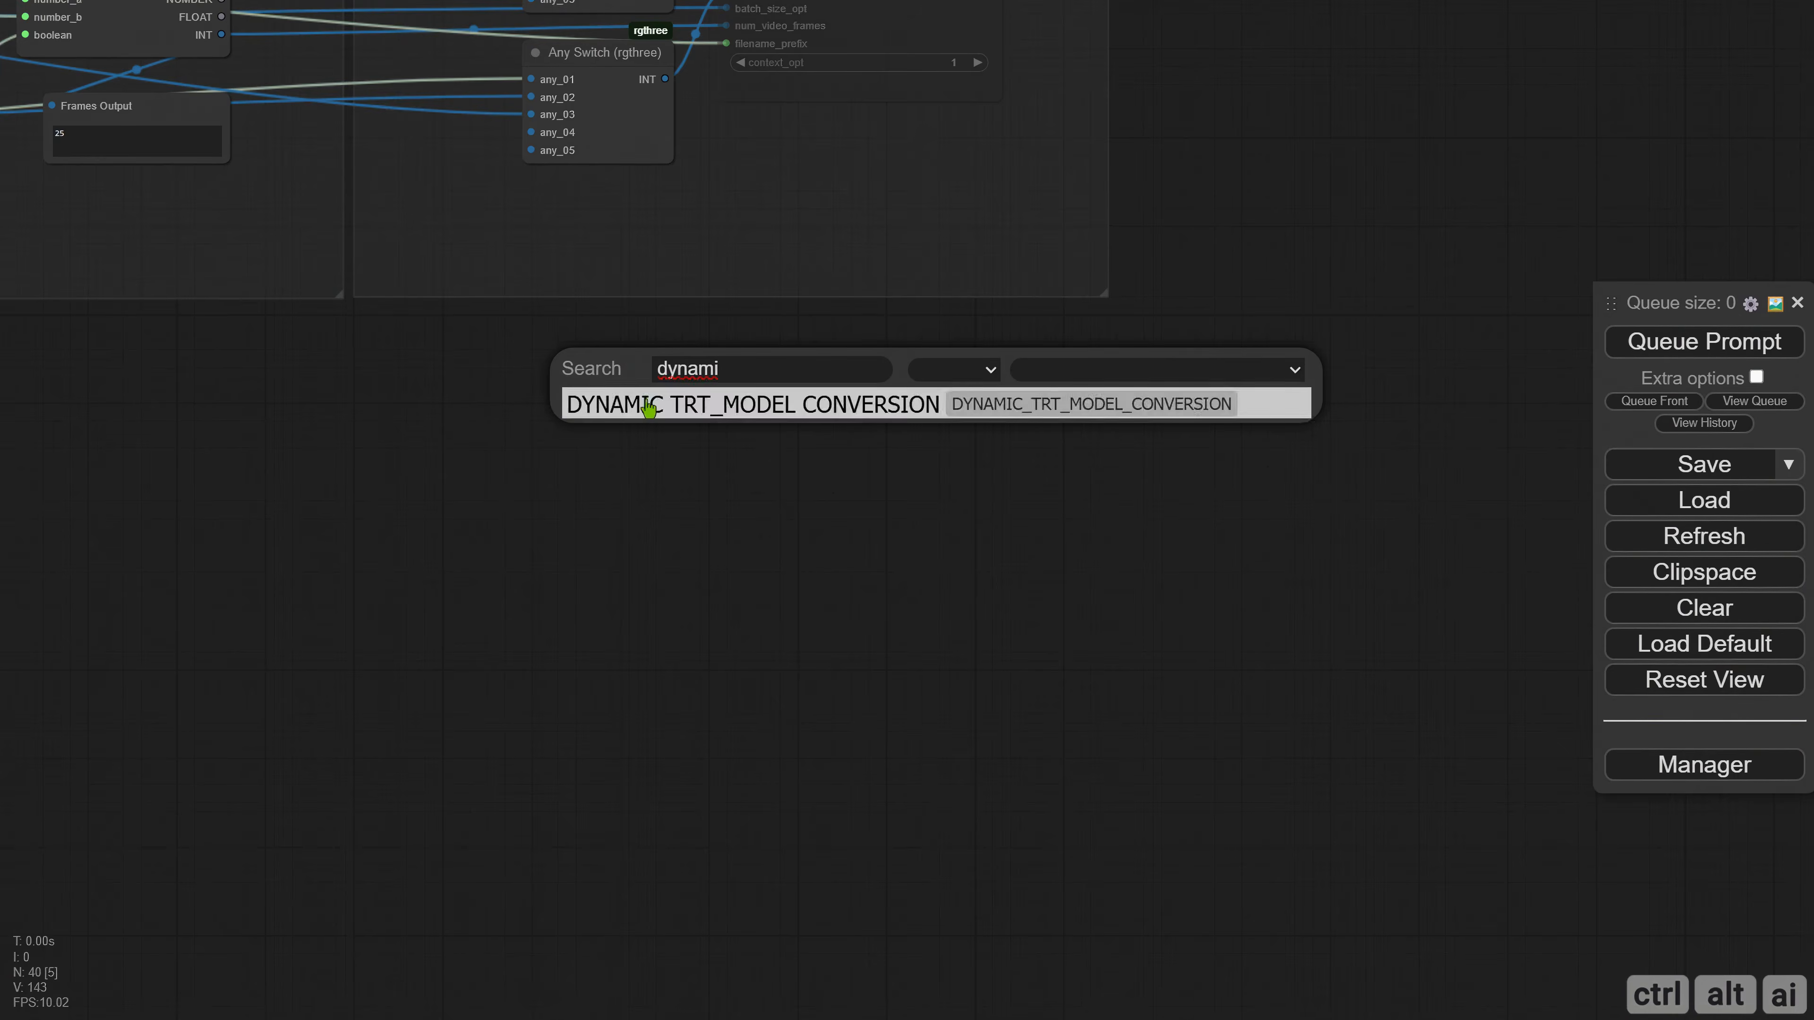
{"action": "left_click", "coordinate": [614, 404]}
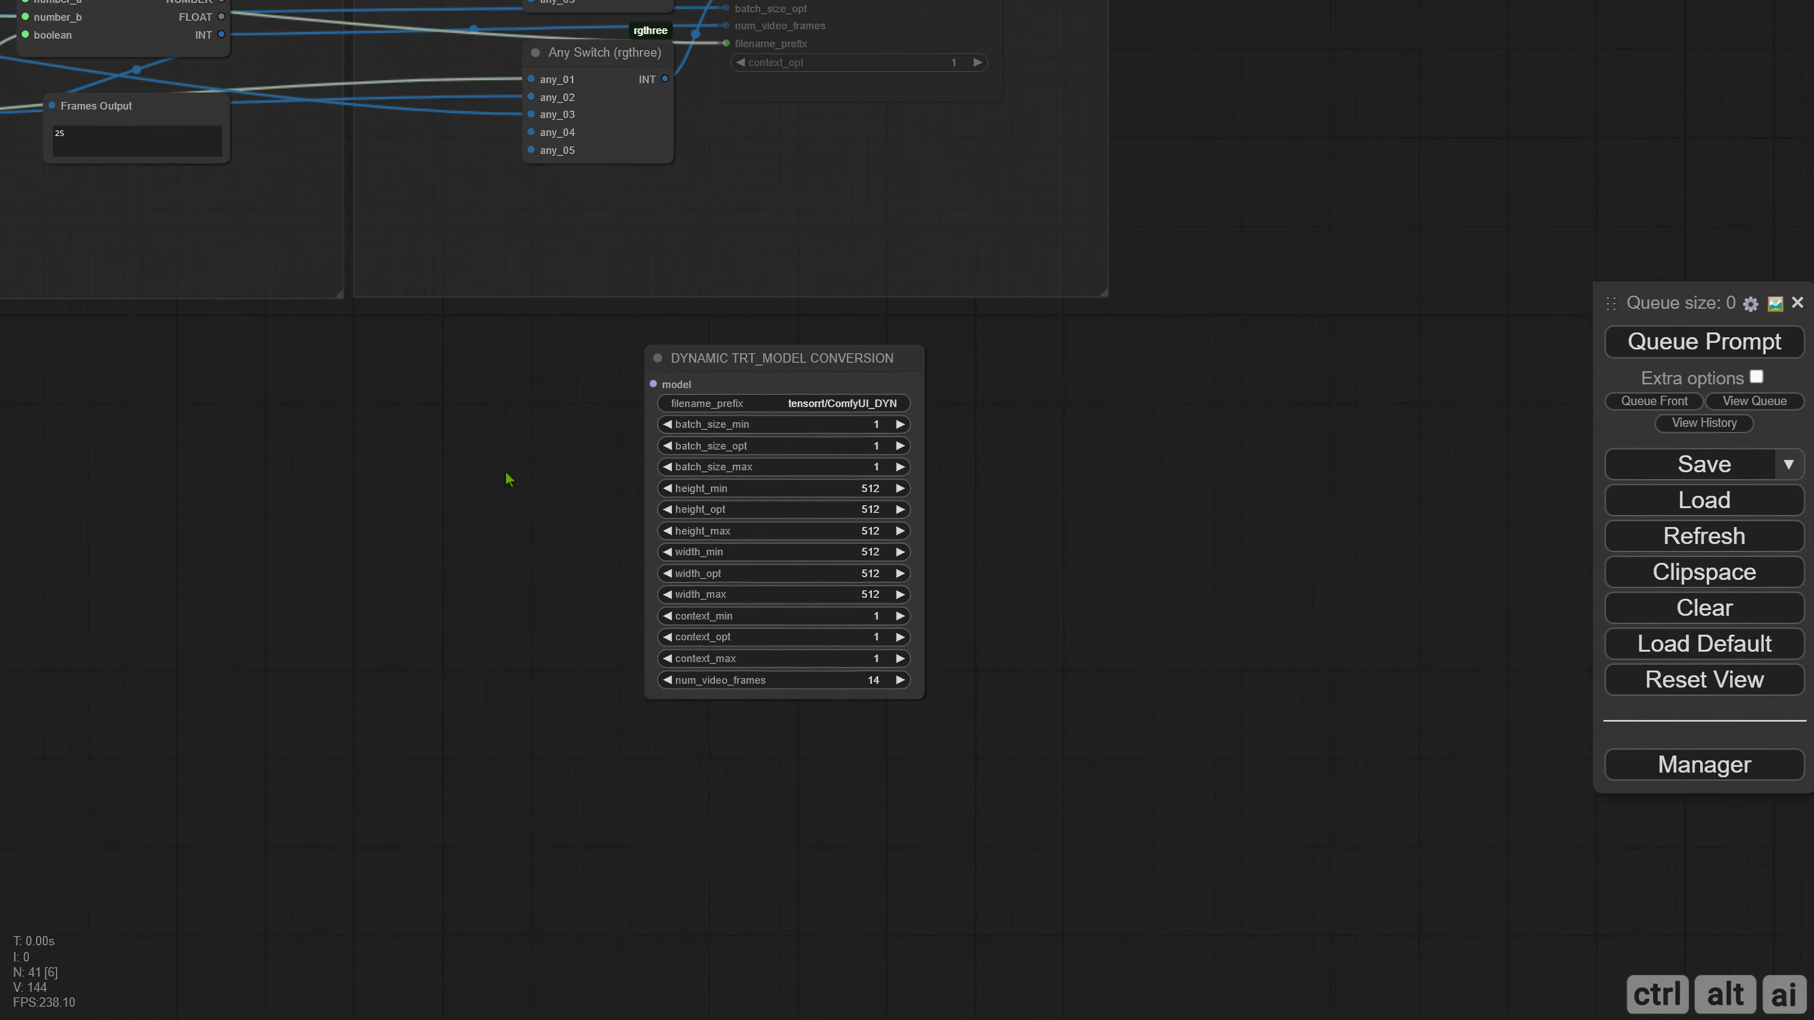
Convert the width_min and height_min widgets of the DYNAMIC TRT_MODEL CONVERSION node to inputs.
{"action": "right_click", "coordinate": [730, 368]}
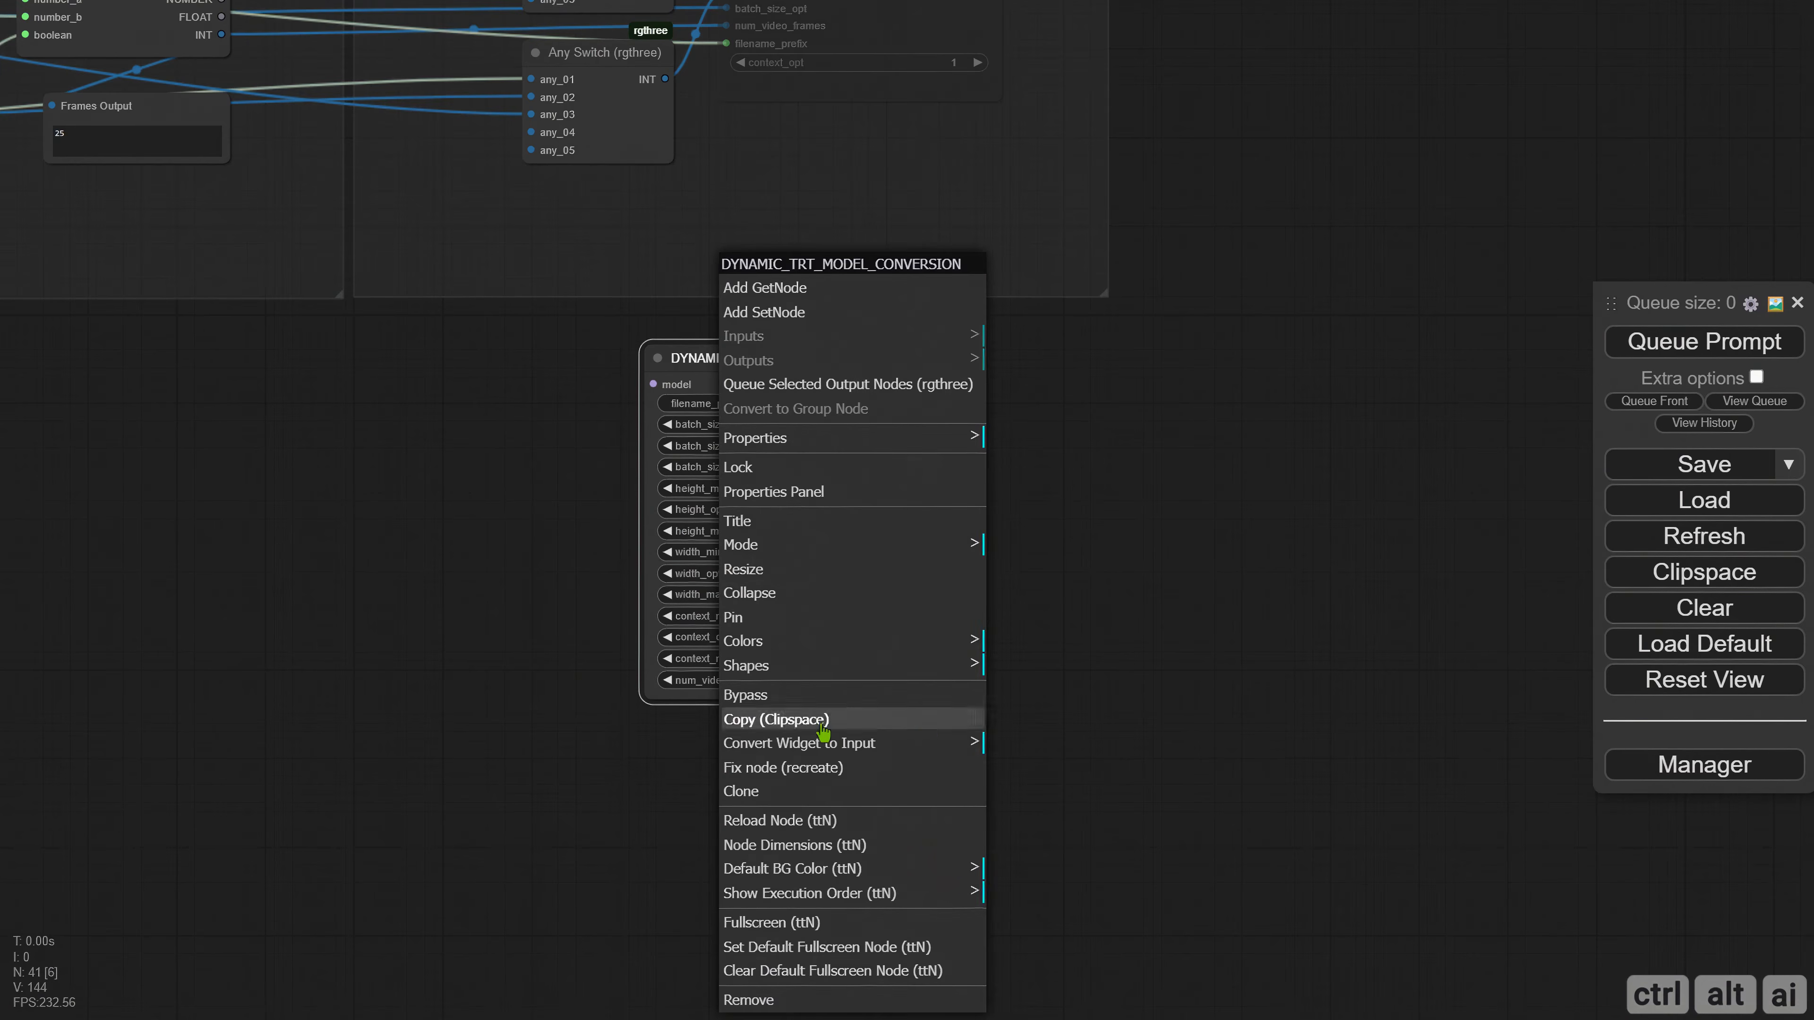
{"action": "left_click", "coordinate": [821, 743]}
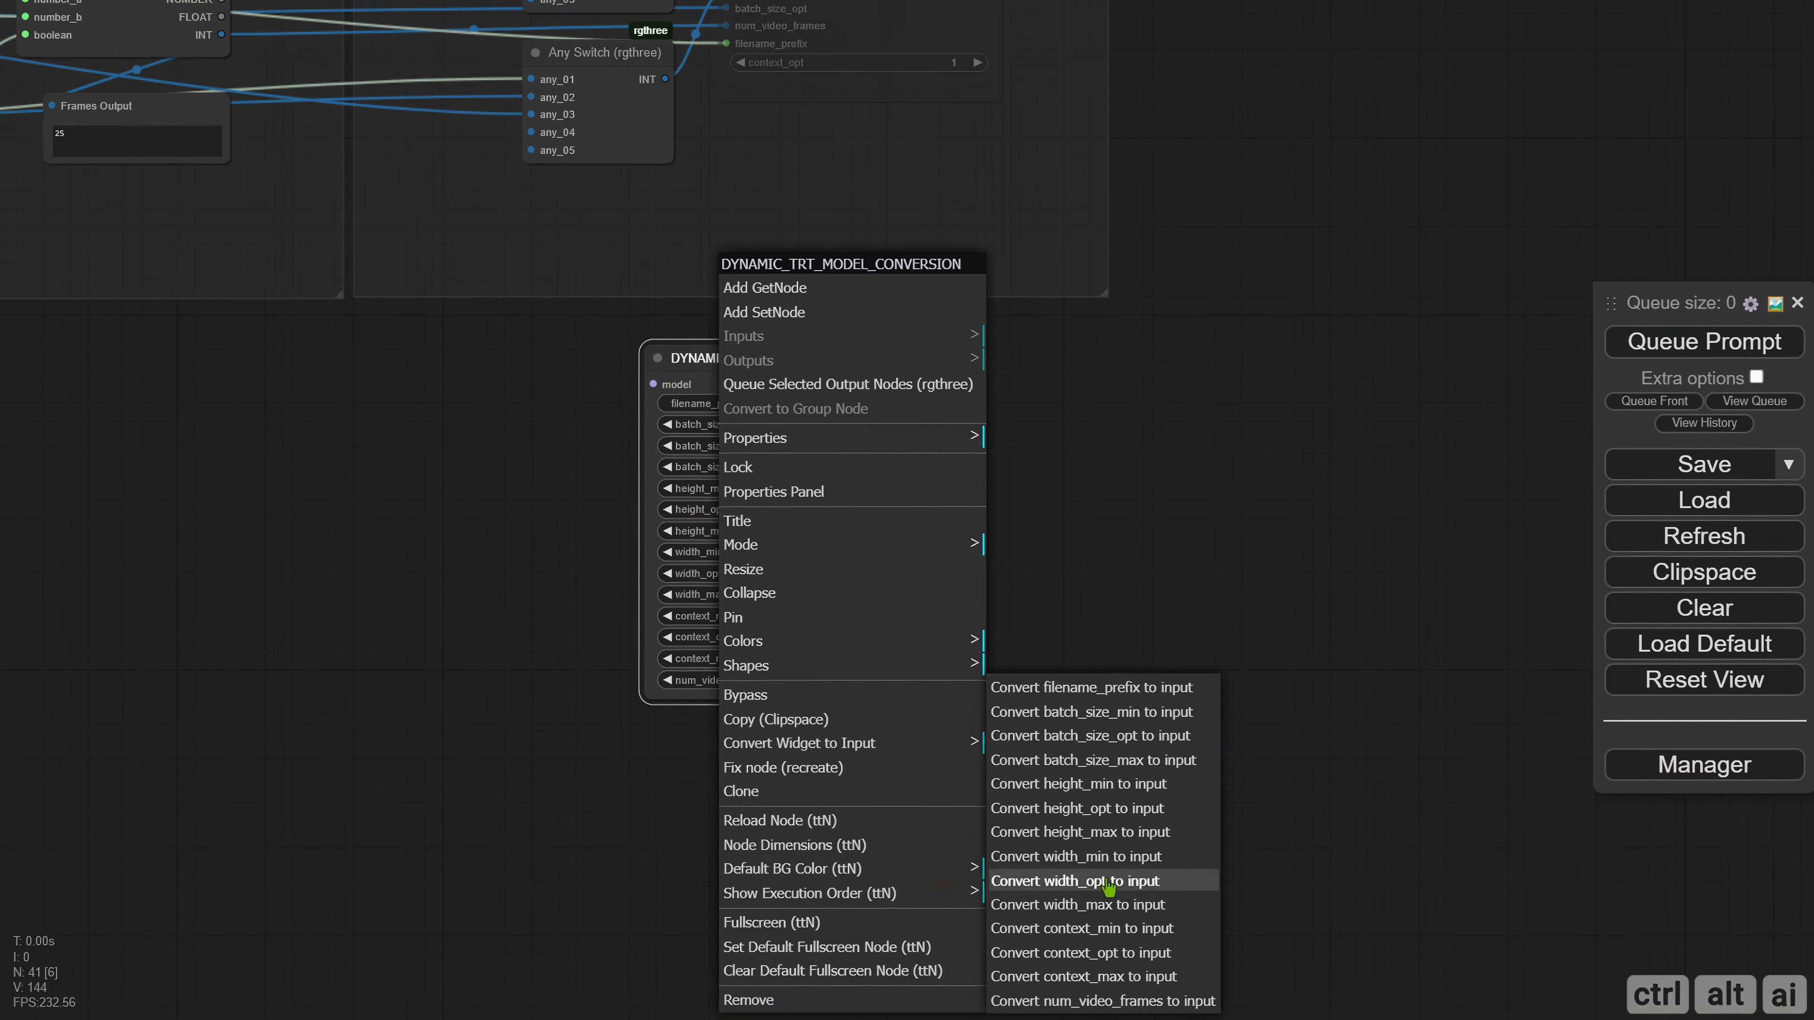
{"action": "left_click", "coordinate": [1105, 862]}
{"action": "right_click", "coordinate": [722, 364]}
{"action": "left_click", "coordinate": [848, 728]}
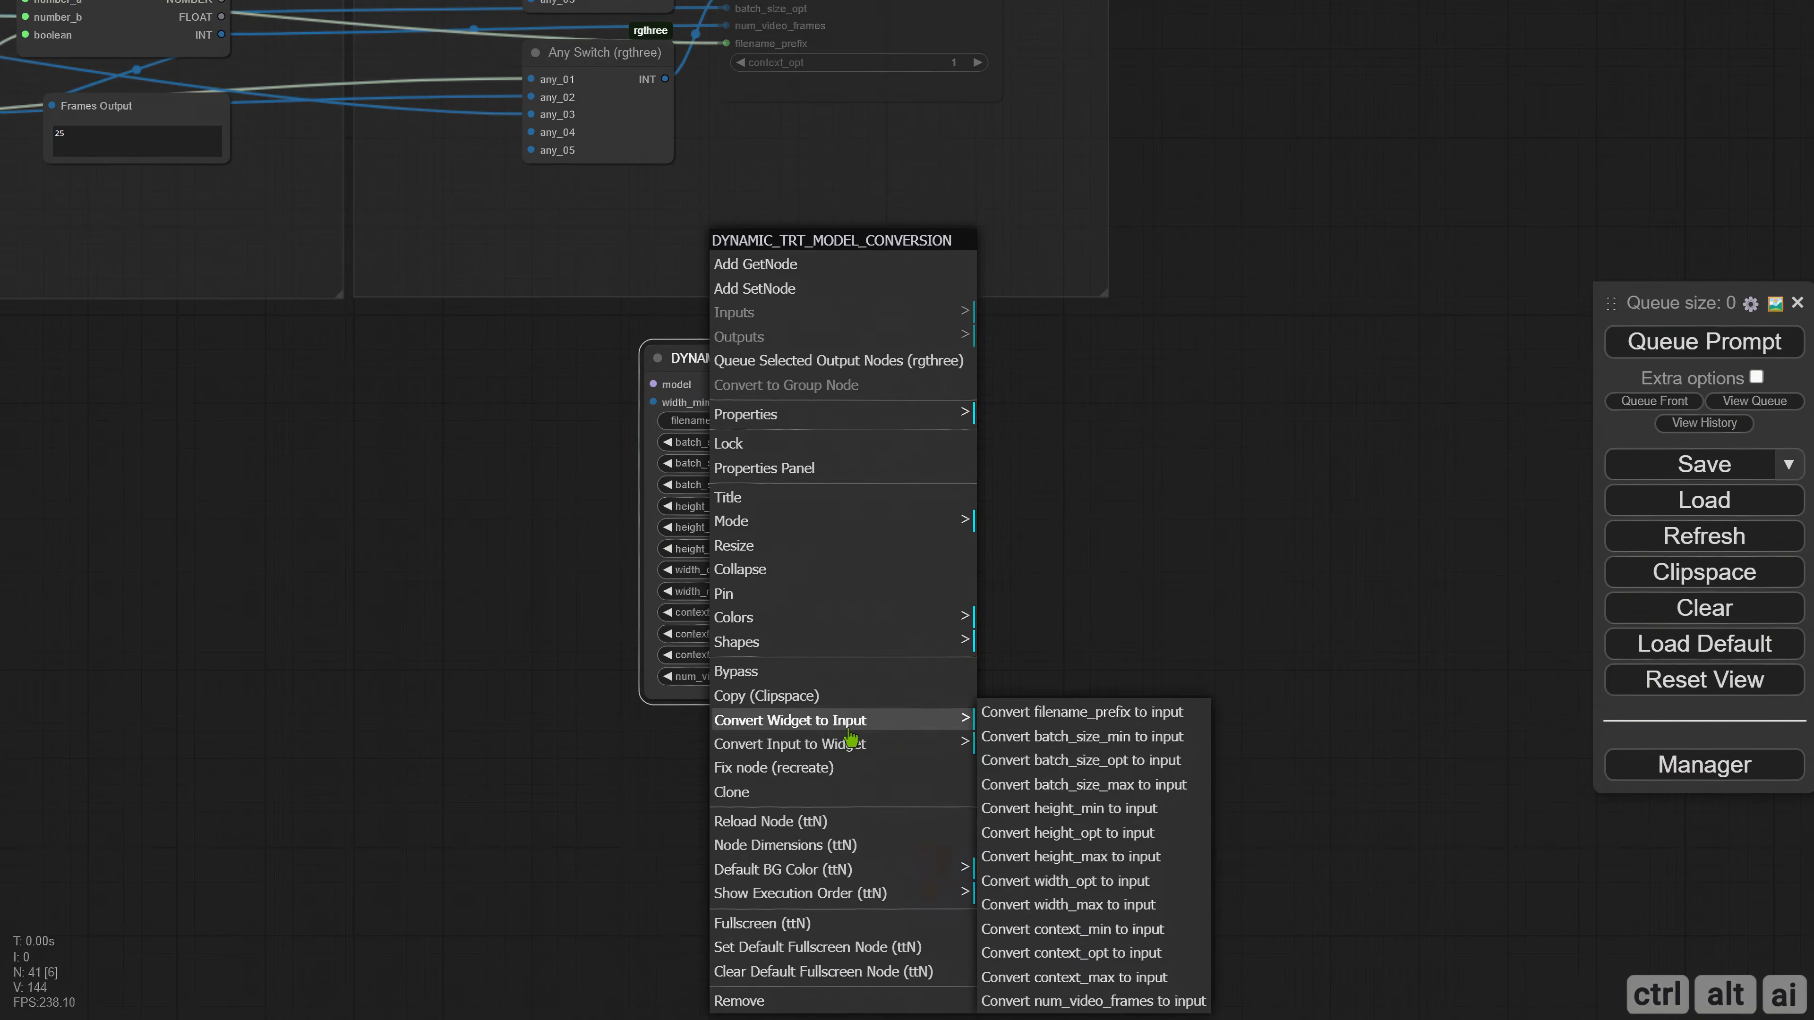
{"action": "left_click", "coordinate": [1075, 809]}
Convert the dynamic conversion node's width_opt and height_opt widgets to inputs.
{"action": "right_click", "coordinate": [764, 361]}
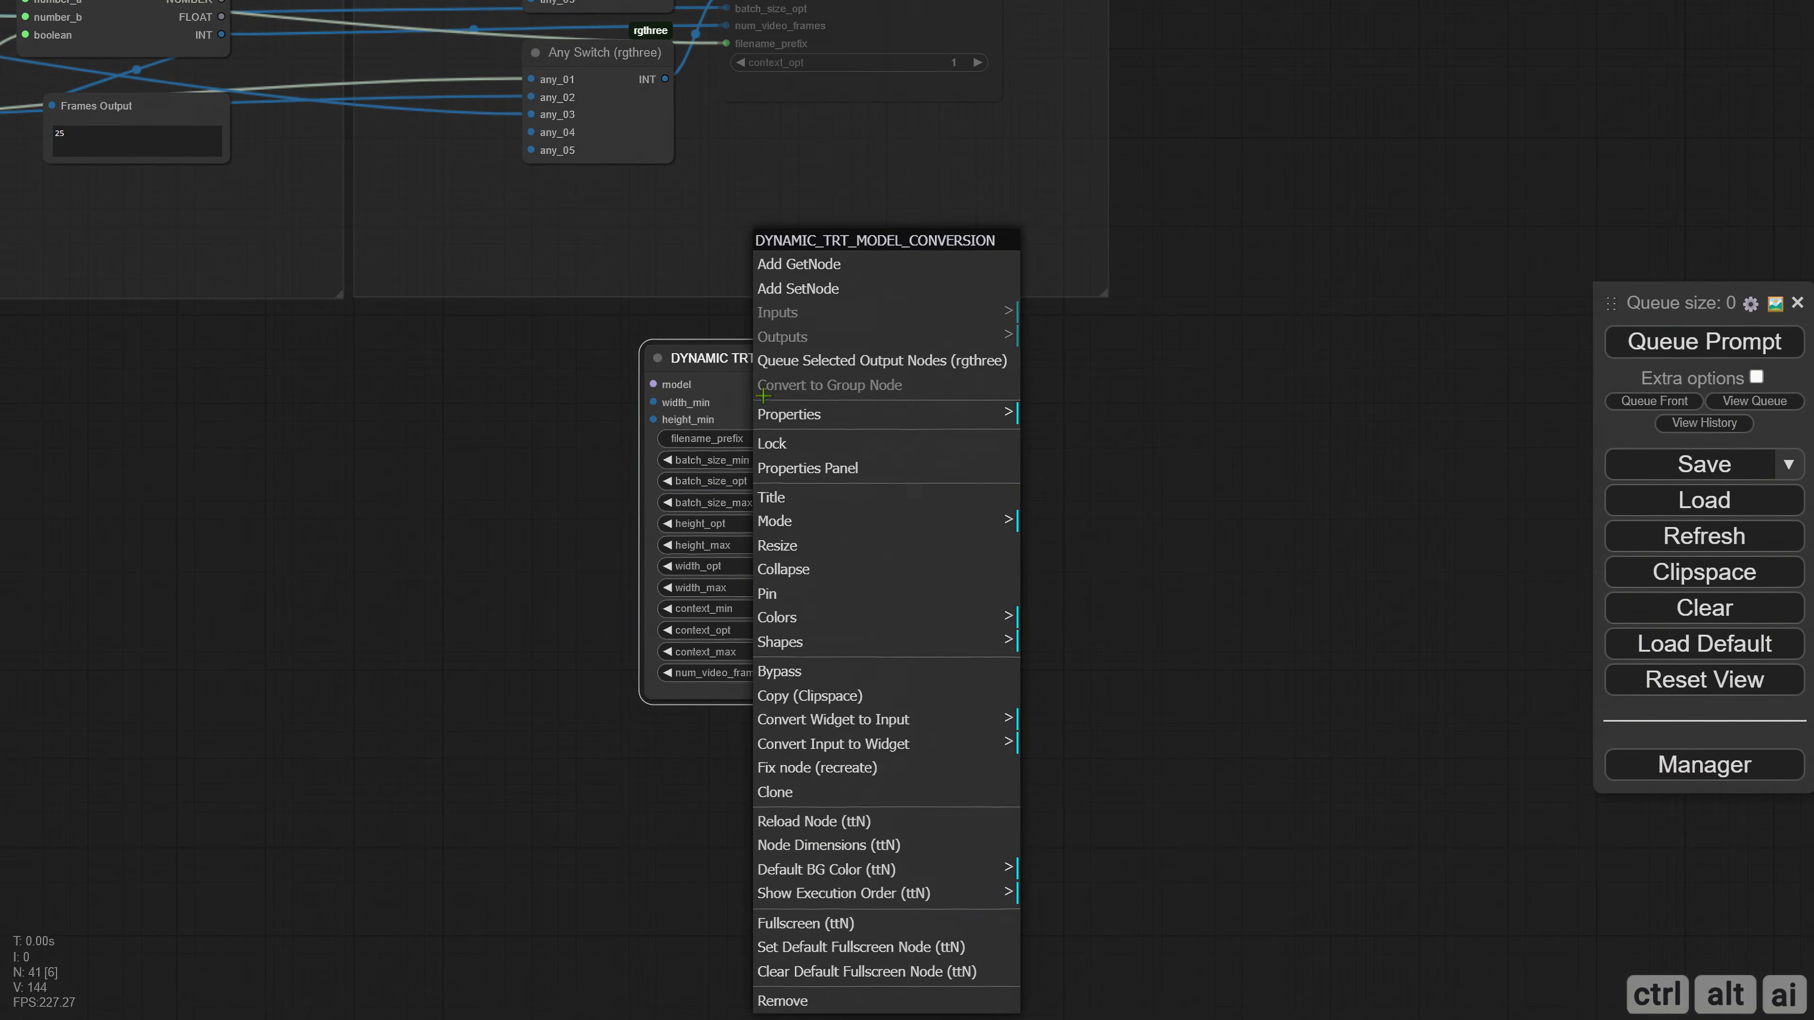
{"action": "left_click", "coordinate": [793, 719]}
{"action": "left_click", "coordinate": [1116, 865]}
{"action": "right_click", "coordinate": [770, 361]}
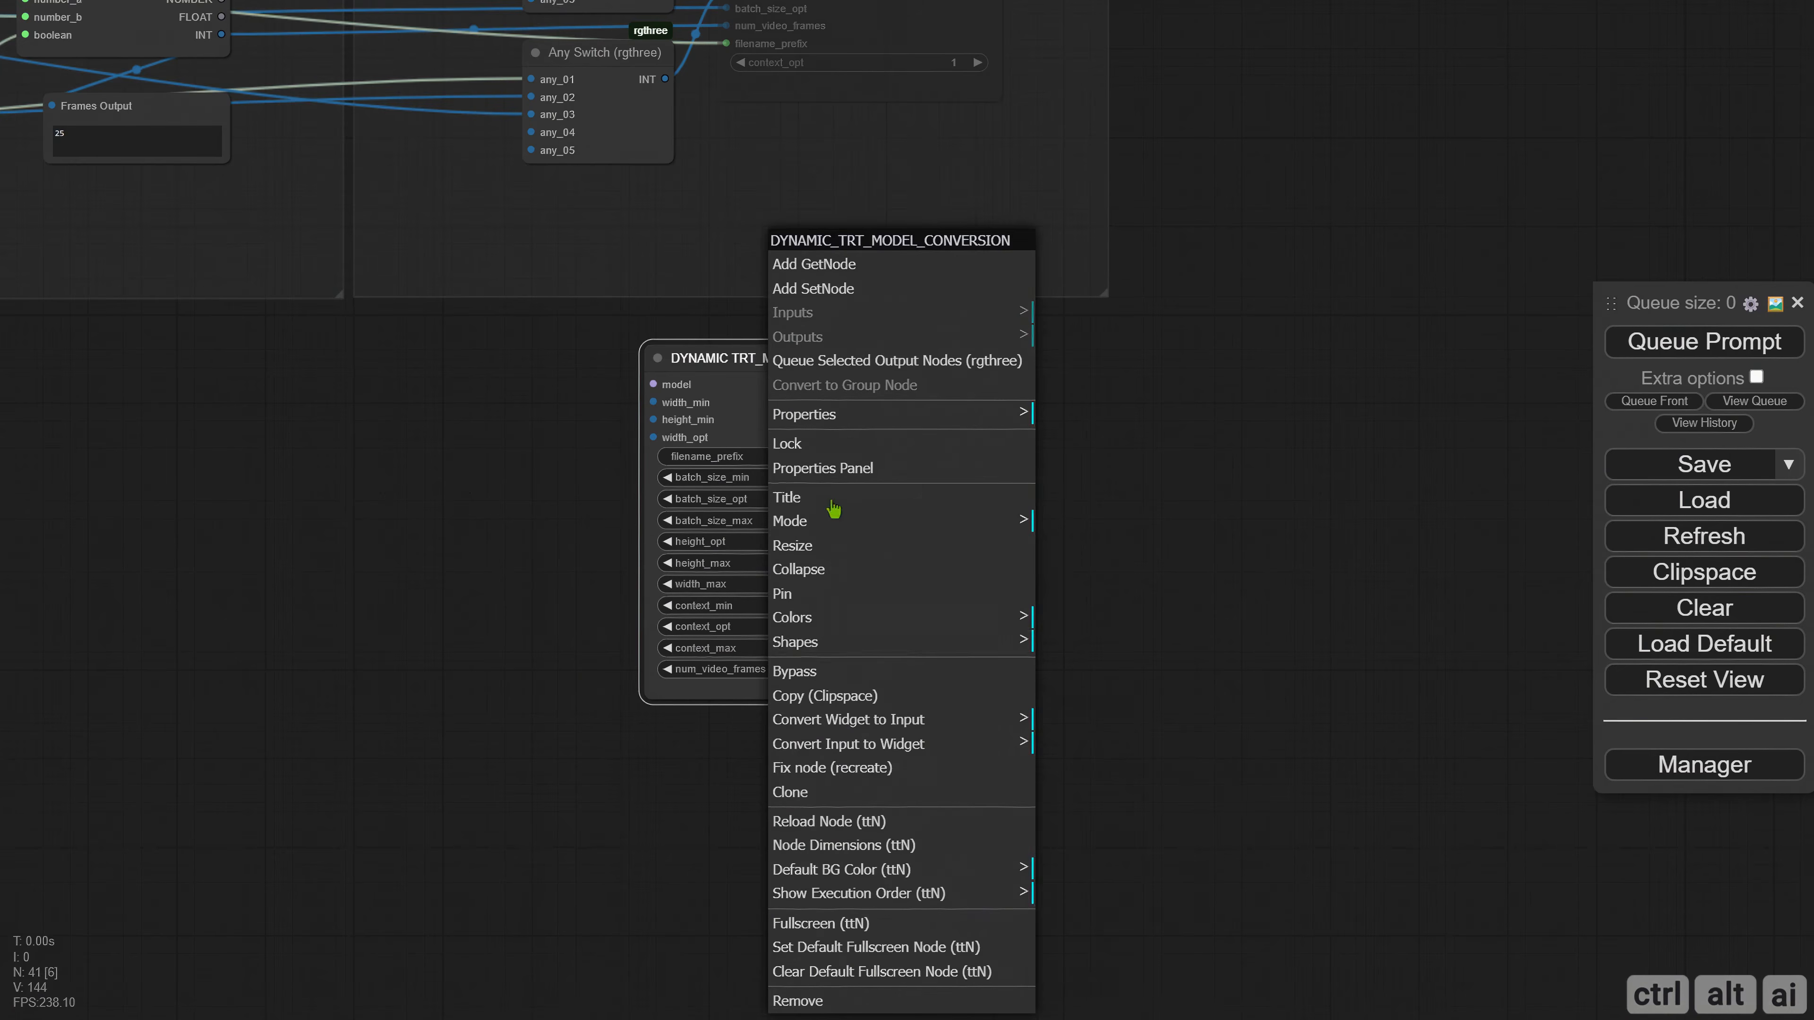
{"action": "left_click", "coordinate": [908, 721]}
{"action": "left_click", "coordinate": [1101, 816]}
Convert the dynamic conversion node's width_max and height_max widgets to inputs.
{"action": "right_click", "coordinate": [770, 361]}
{"action": "left_click", "coordinate": [822, 720]}
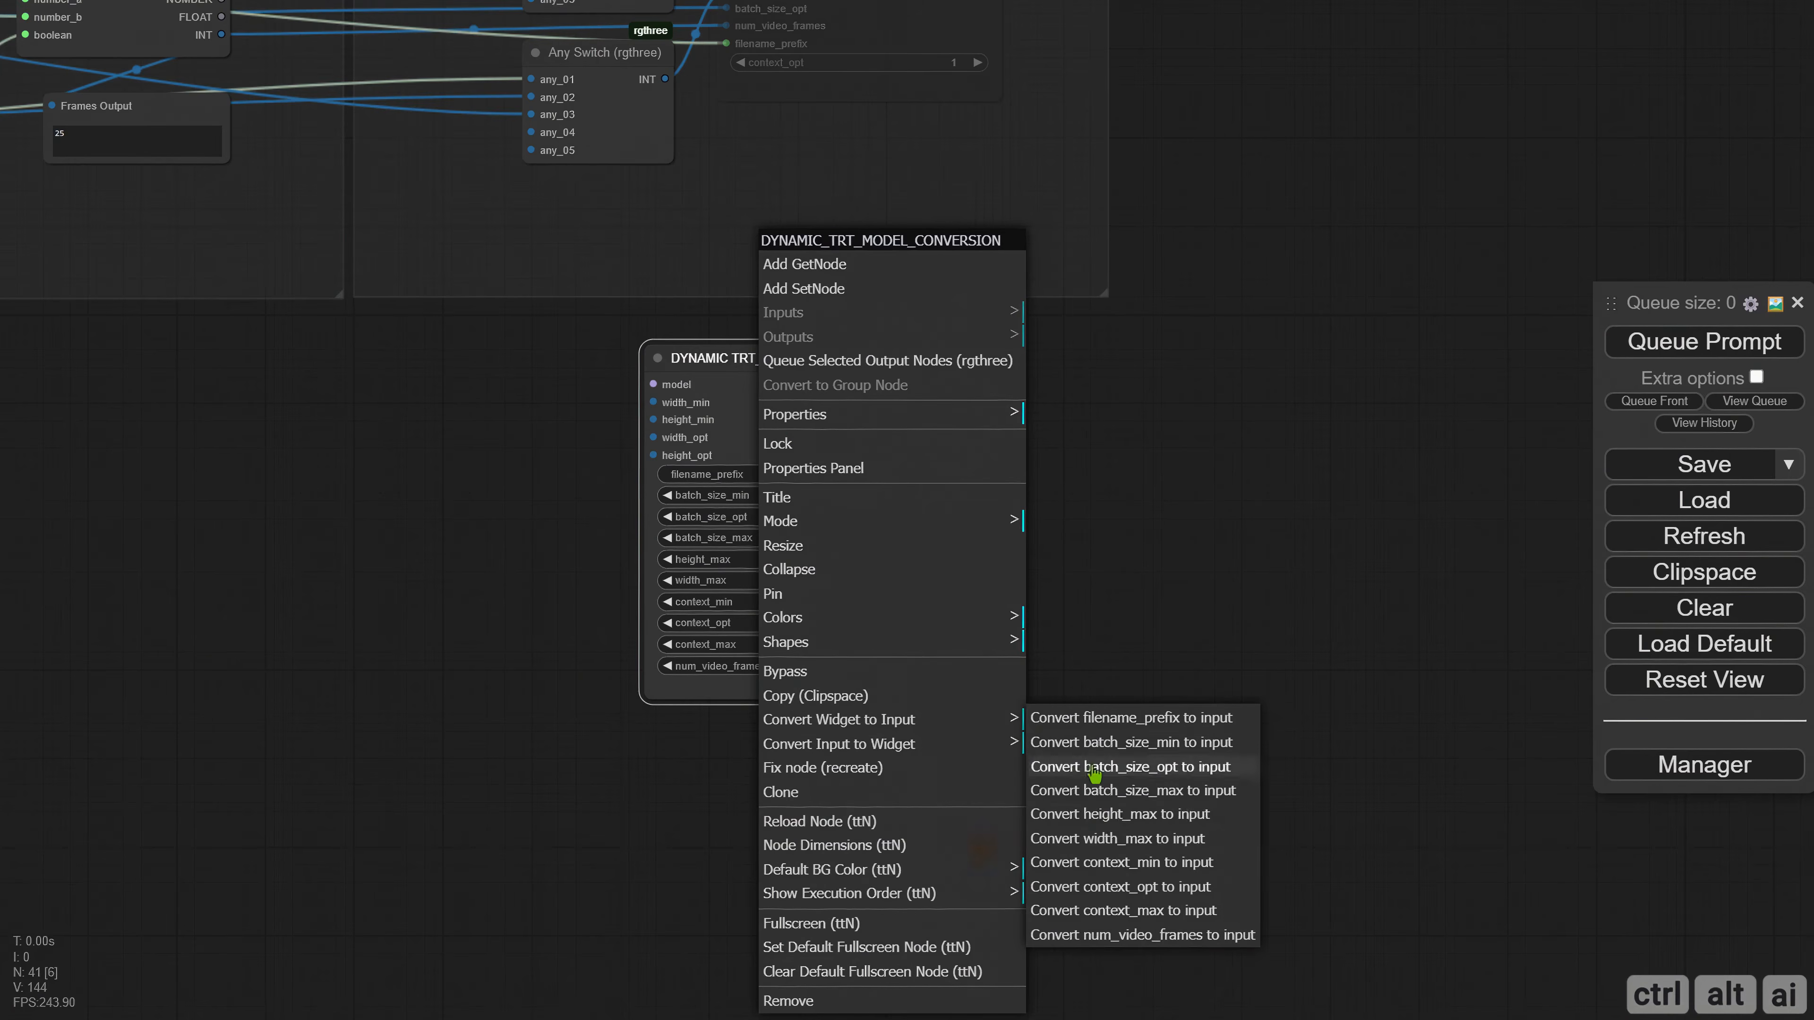
{"action": "left_click", "coordinate": [1104, 842]}
{"action": "right_click", "coordinate": [753, 361]}
{"action": "left_click", "coordinate": [928, 720]}
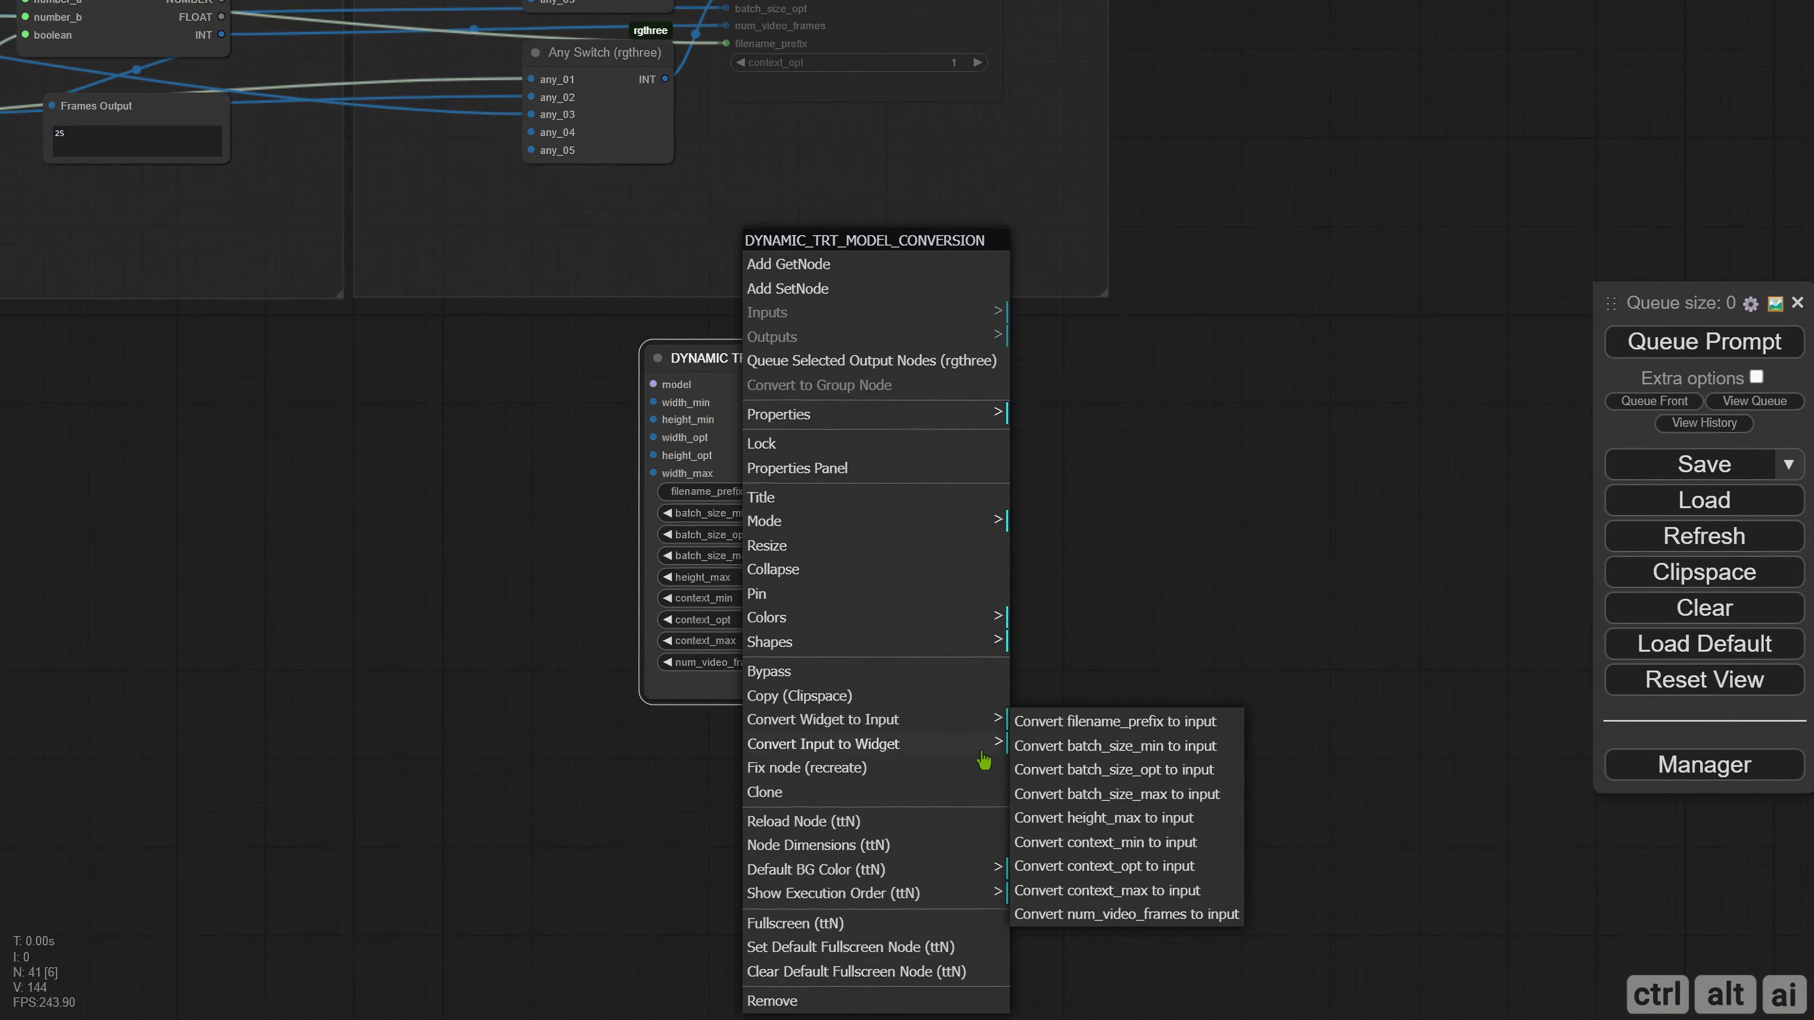
{"action": "left_click", "coordinate": [1093, 819]}
Convert the dynamic conversion node's num_video_frames and filename_prefix widgets to inputs.
{"action": "right_click", "coordinate": [767, 361]}
{"action": "left_click", "coordinate": [867, 721]}
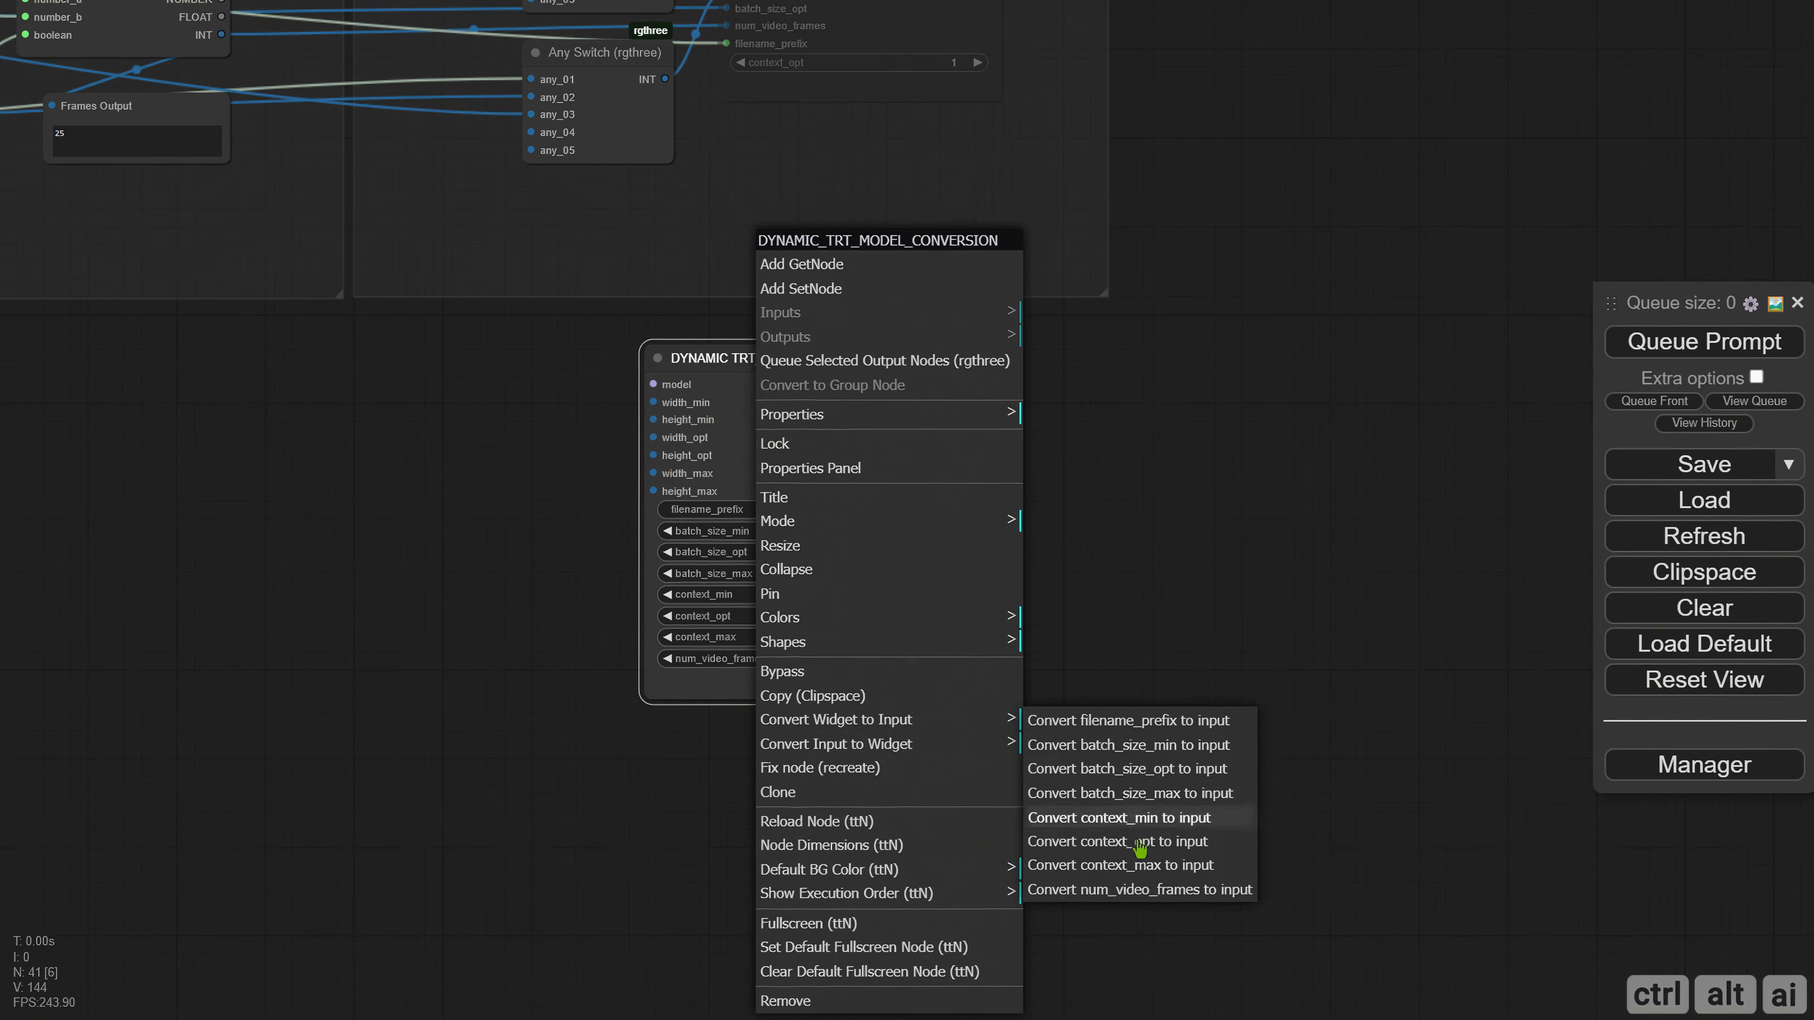
{"action": "left_click", "coordinate": [1129, 890]}
{"action": "right_click", "coordinate": [767, 361]}
{"action": "left_click", "coordinate": [879, 721]}
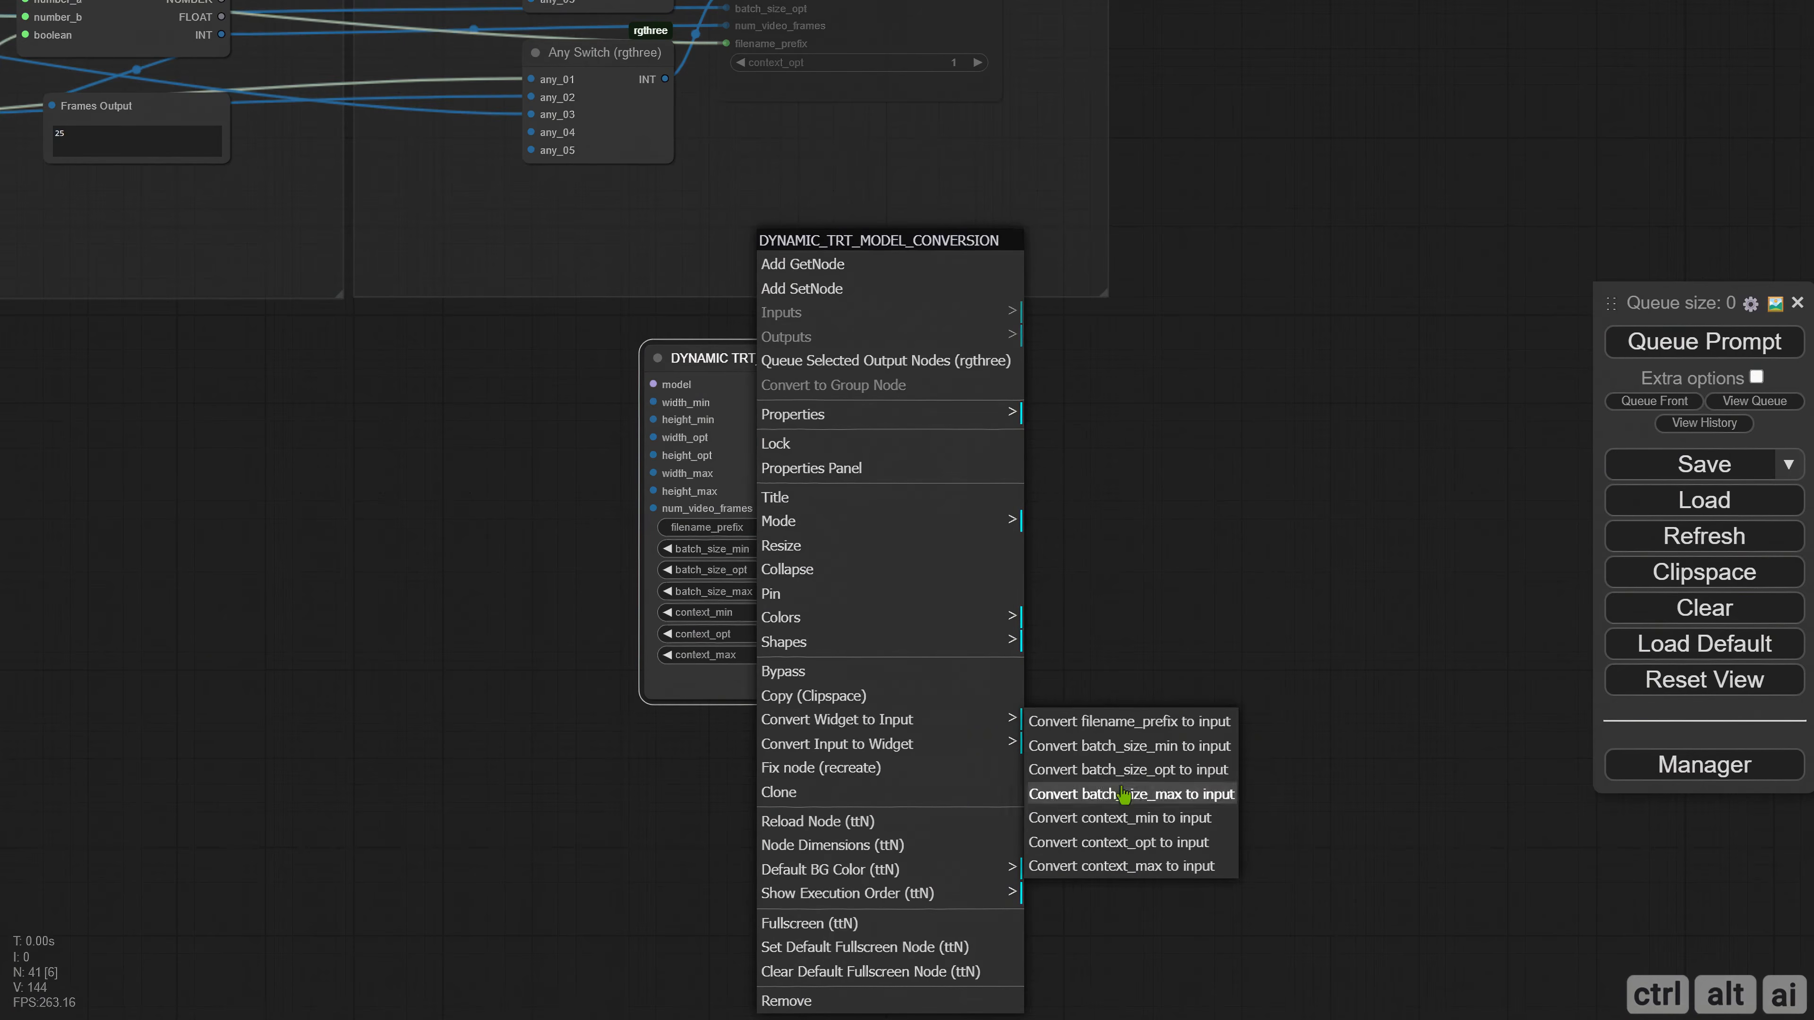
{"action": "left_click", "coordinate": [1129, 724]}
Connect the model output in the Checkpoint & LoRA group to the dynamic conversion node's model input.
{"action": "scroll", "coordinate": [505, 569], "scroll_direction": "down", "scroll_amount": 2}
{"action": "left_click_drag", "start_coordinate": [364, 546], "coordinate": [547, 632]}
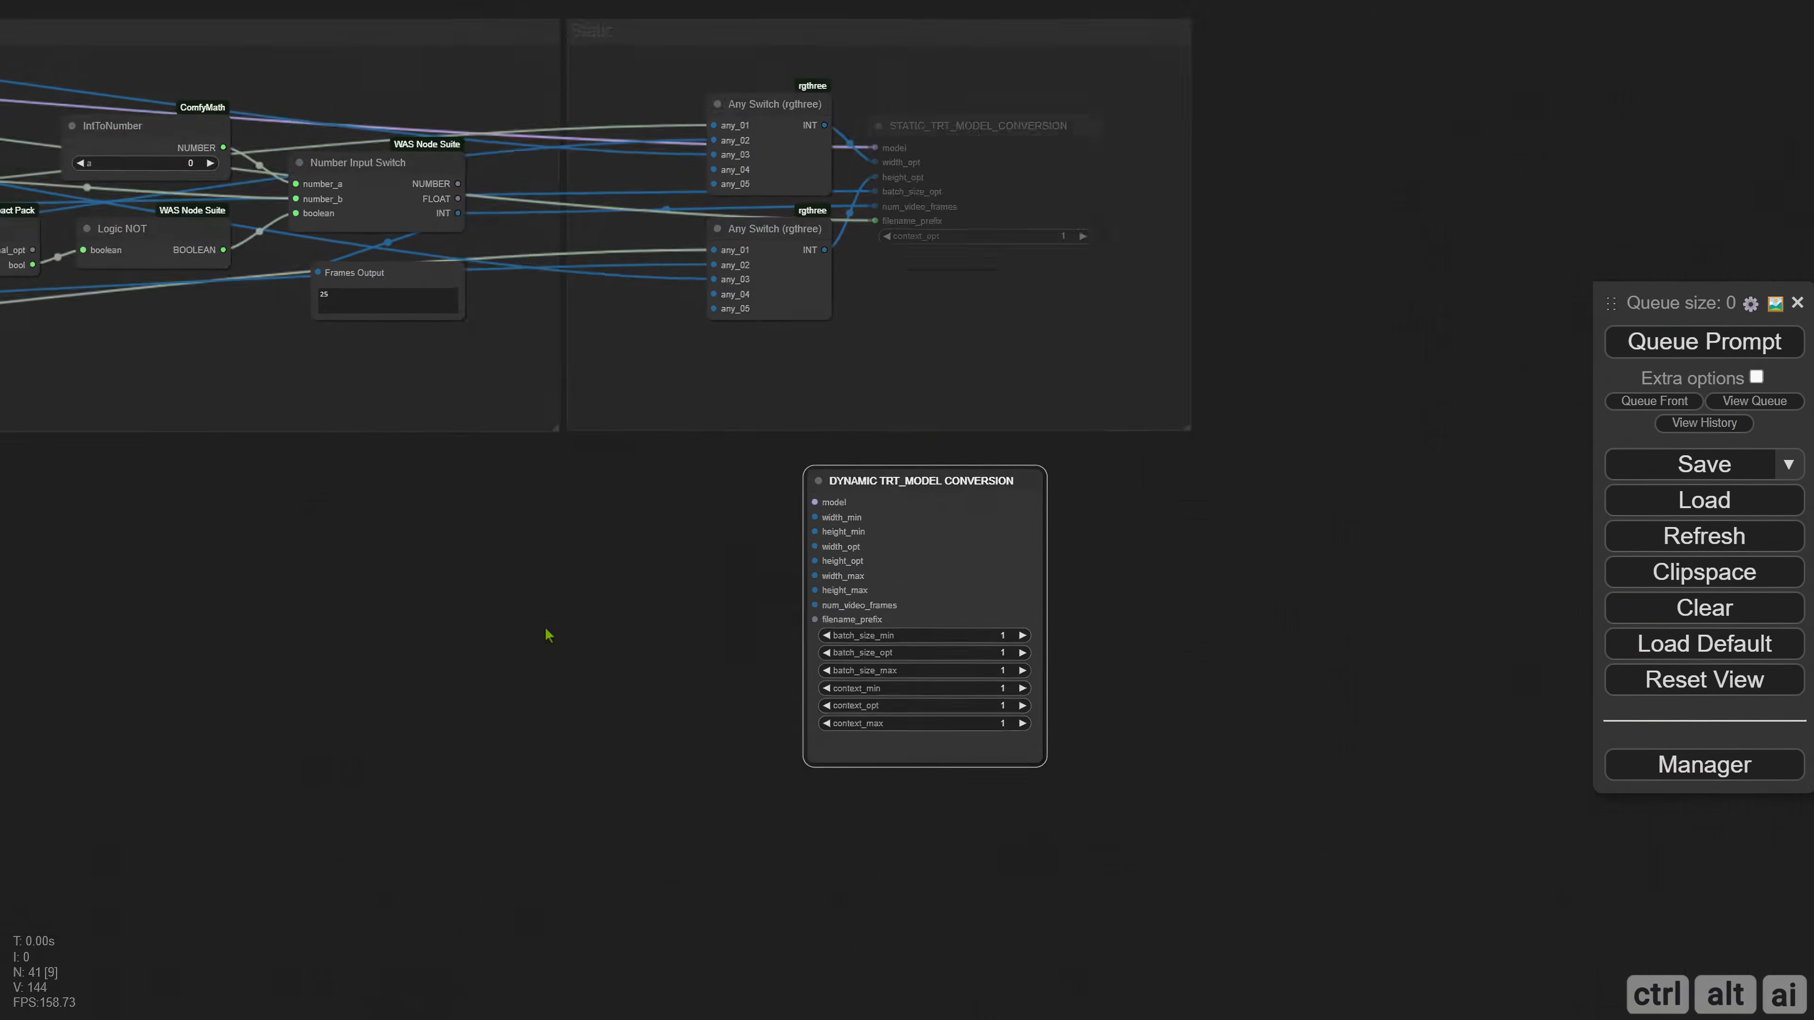
{"action": "scroll", "coordinate": [547, 631], "scroll_direction": "down", "scroll_amount": 4}
{"action": "left_click_drag", "start_coordinate": [400, 627], "coordinate": [1014, 709]}
{"action": "scroll", "coordinate": [1015, 709], "scroll_direction": "down", "scroll_amount": 3}
{"action": "mouse_move", "coordinate": [579, 717]}
{"action": "left_mouse_down"}
{"action": "mouse_move", "coordinate": [825, 718]}
{"action": "mouse_move", "coordinate": [680, 691]}
{"action": "mouse_move", "coordinate": [705, 697]}
{"action": "left_mouse_up"}
{"action": "left_click_drag", "start_coordinate": [56, 352], "coordinate": [1384, 621]}
{"action": "left_click_drag", "start_coordinate": [1356, 682], "coordinate": [731, 640]}
{"action": "scroll", "coordinate": [878, 646], "scroll_direction": "up", "scroll_amount": 13}
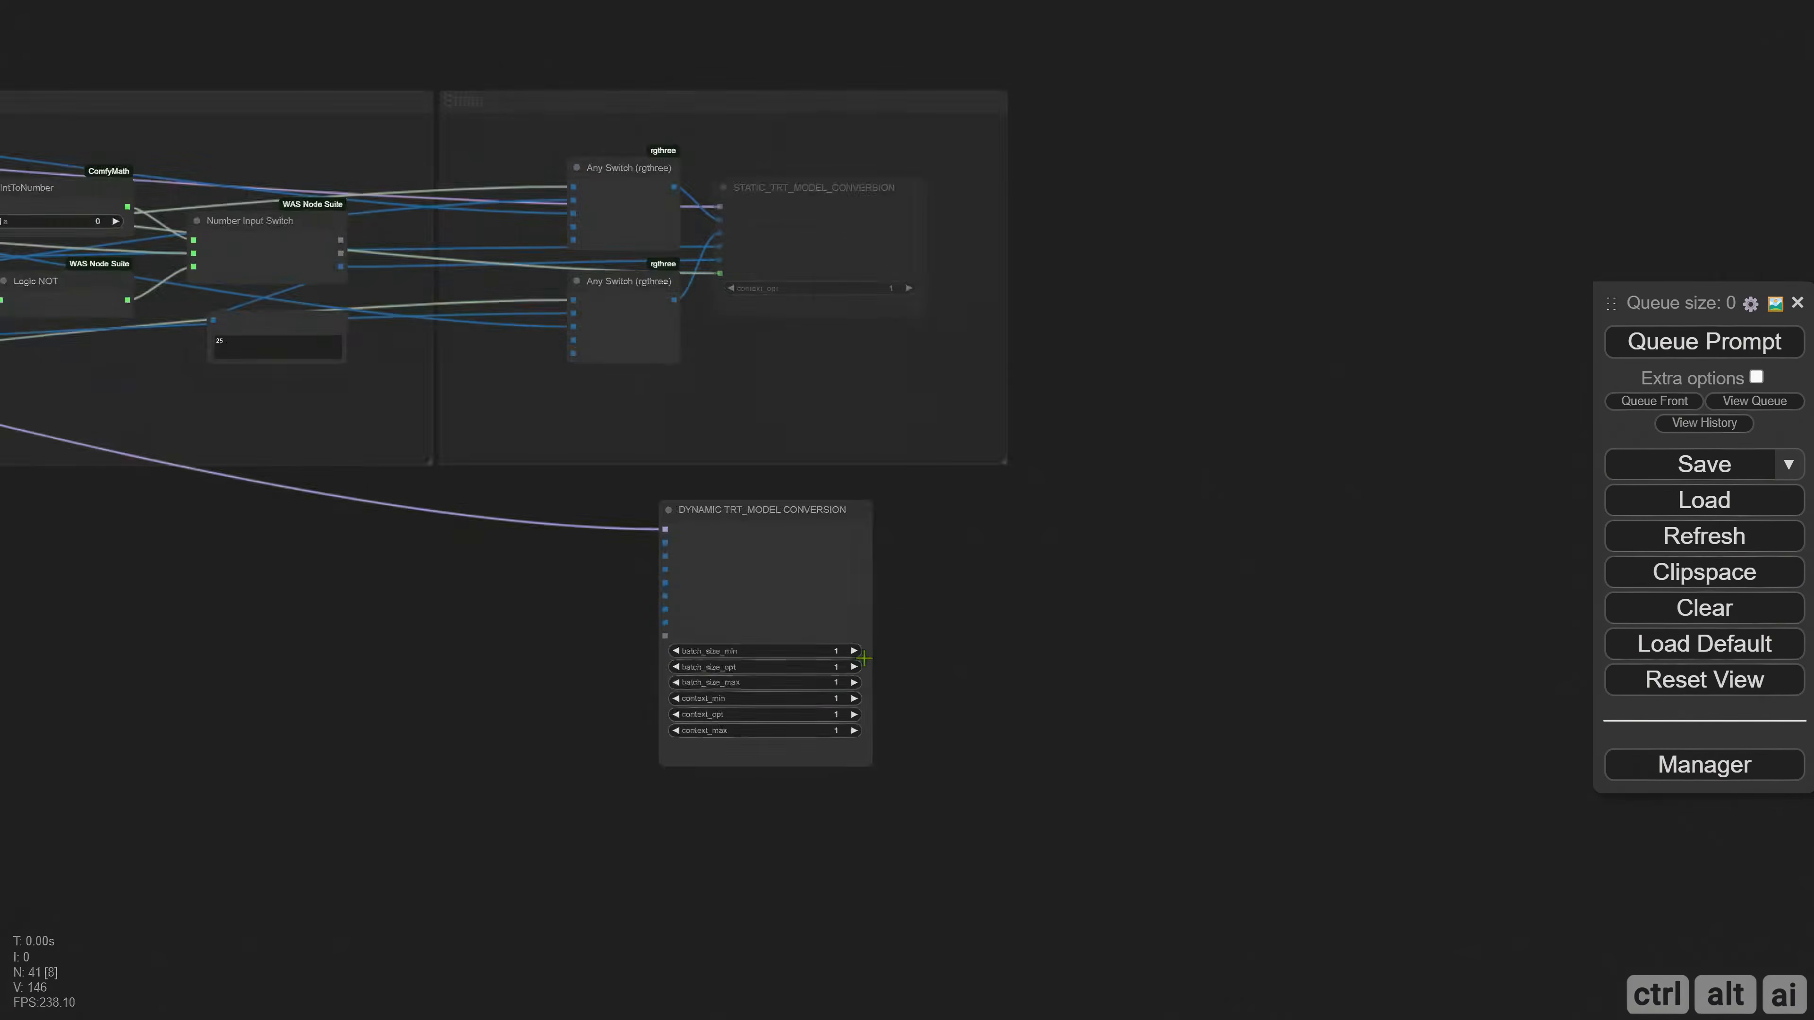
Connect the INT output of the Frames group's Number Input Switch to num_video_frames on the dynamic conversion node.
{"action": "left_click_drag", "start_coordinate": [972, 677], "coordinate": [1110, 667]}
{"action": "scroll", "coordinate": [468, 586], "scroll_direction": "down", "scroll_amount": 3}
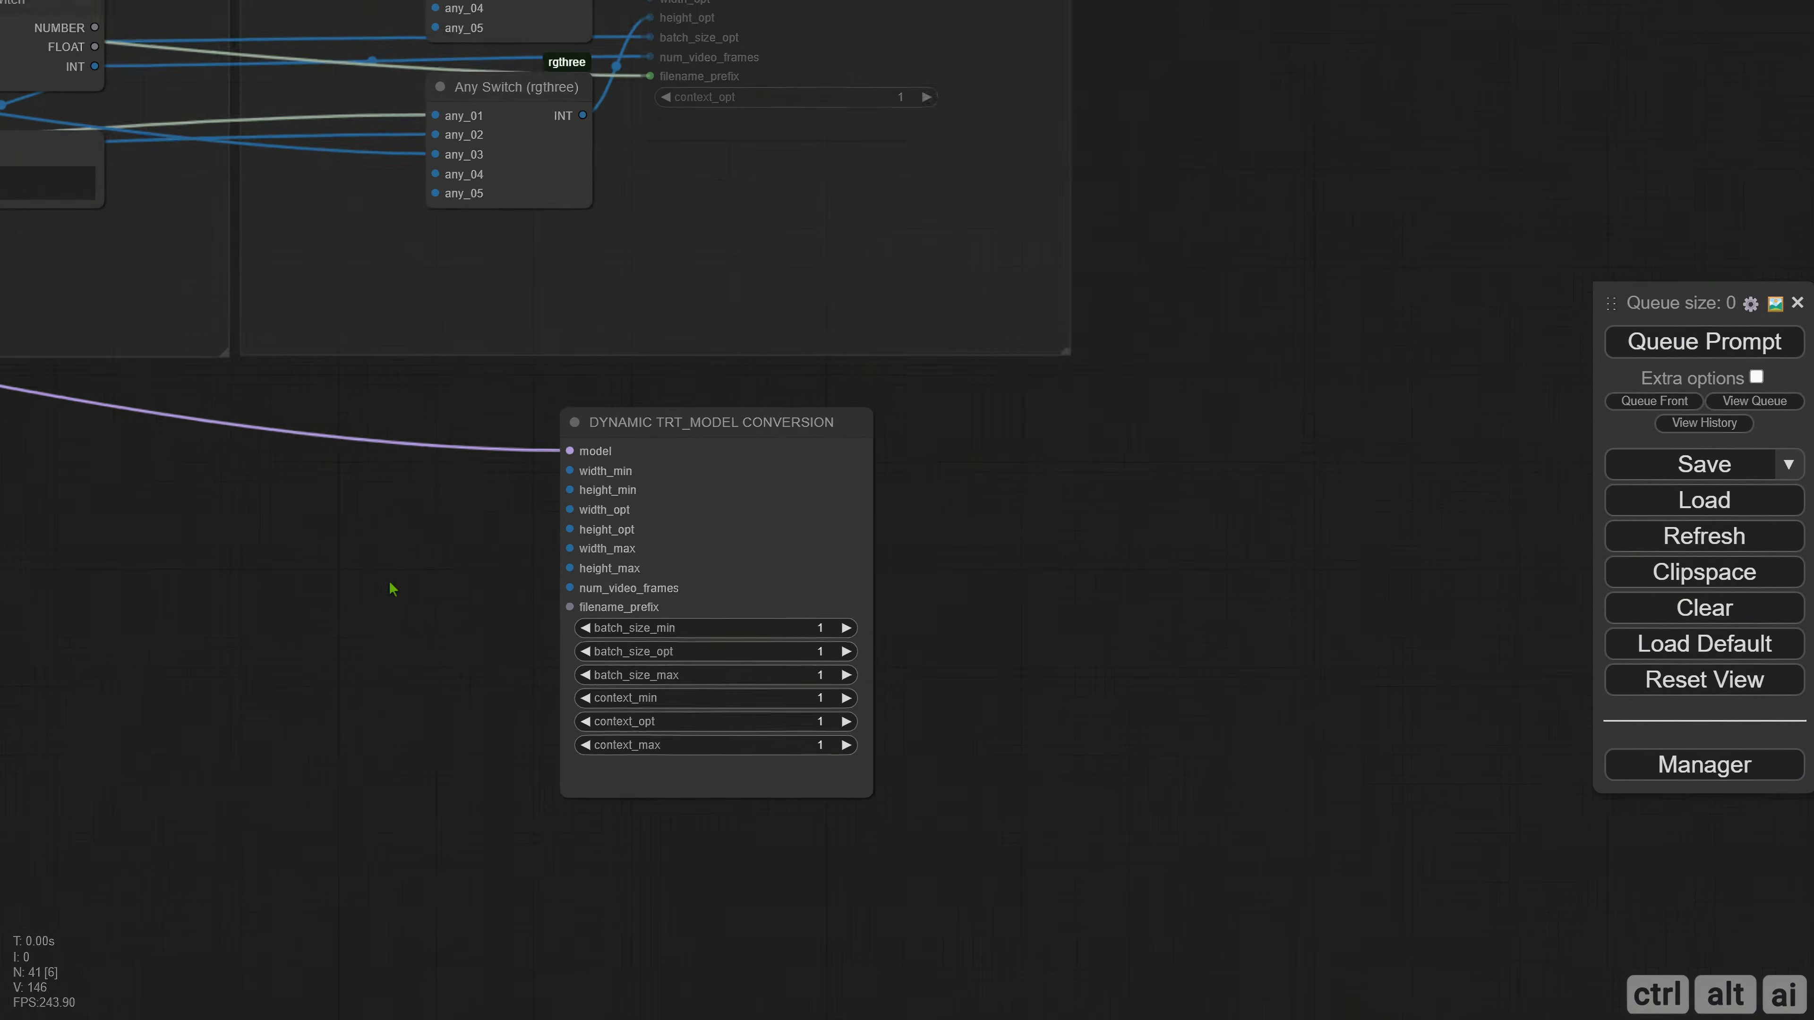
{"action": "left_click_drag", "start_coordinate": [284, 480], "coordinate": [510, 596]}
{"action": "scroll", "coordinate": [470, 492], "scroll_direction": "down", "scroll_amount": 5}
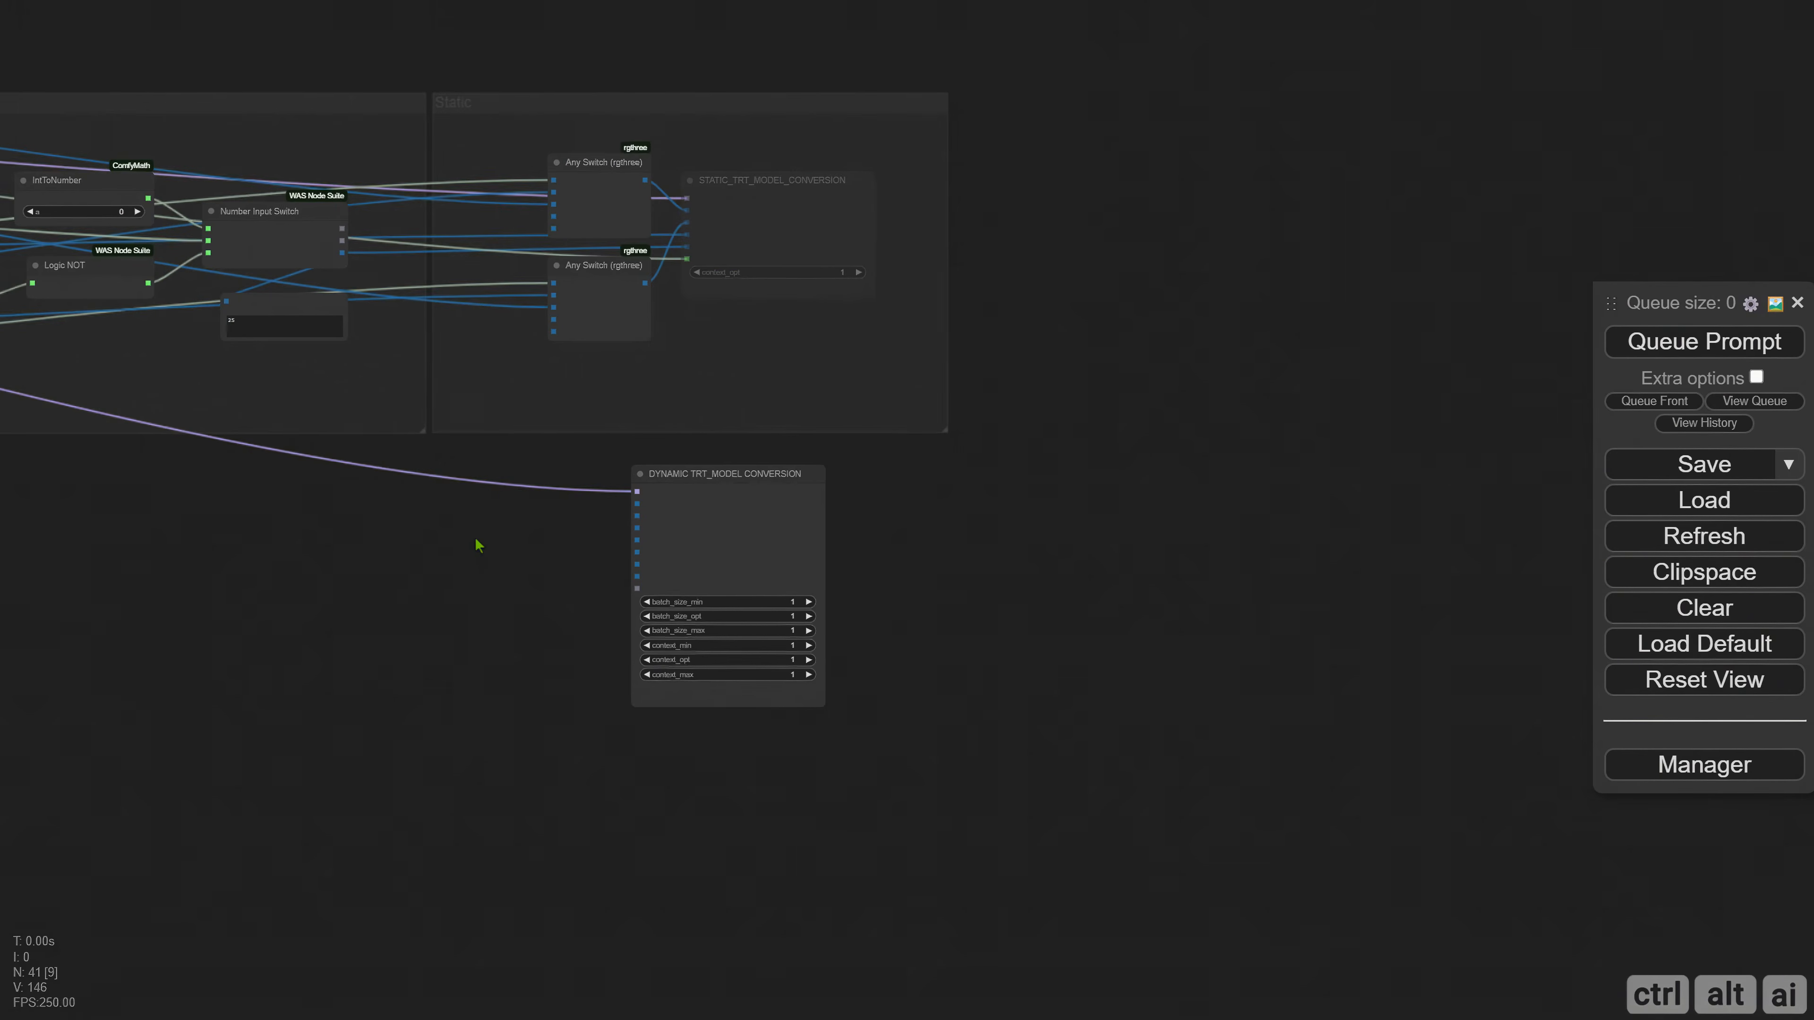
{"action": "scroll", "coordinate": [478, 543], "scroll_direction": "up", "scroll_amount": 2}
{"action": "left_click_drag", "start_coordinate": [322, 189], "coordinate": [671, 589]}
{"action": "left_click_drag", "start_coordinate": [535, 612], "coordinate": [1060, 704]}
Bring the dynamic conversion node near CR Text Concatenate and connect that node's STRING output to filename_prefix.
{"action": "scroll", "coordinate": [786, 668], "scroll_direction": "down", "scroll_amount": 2}
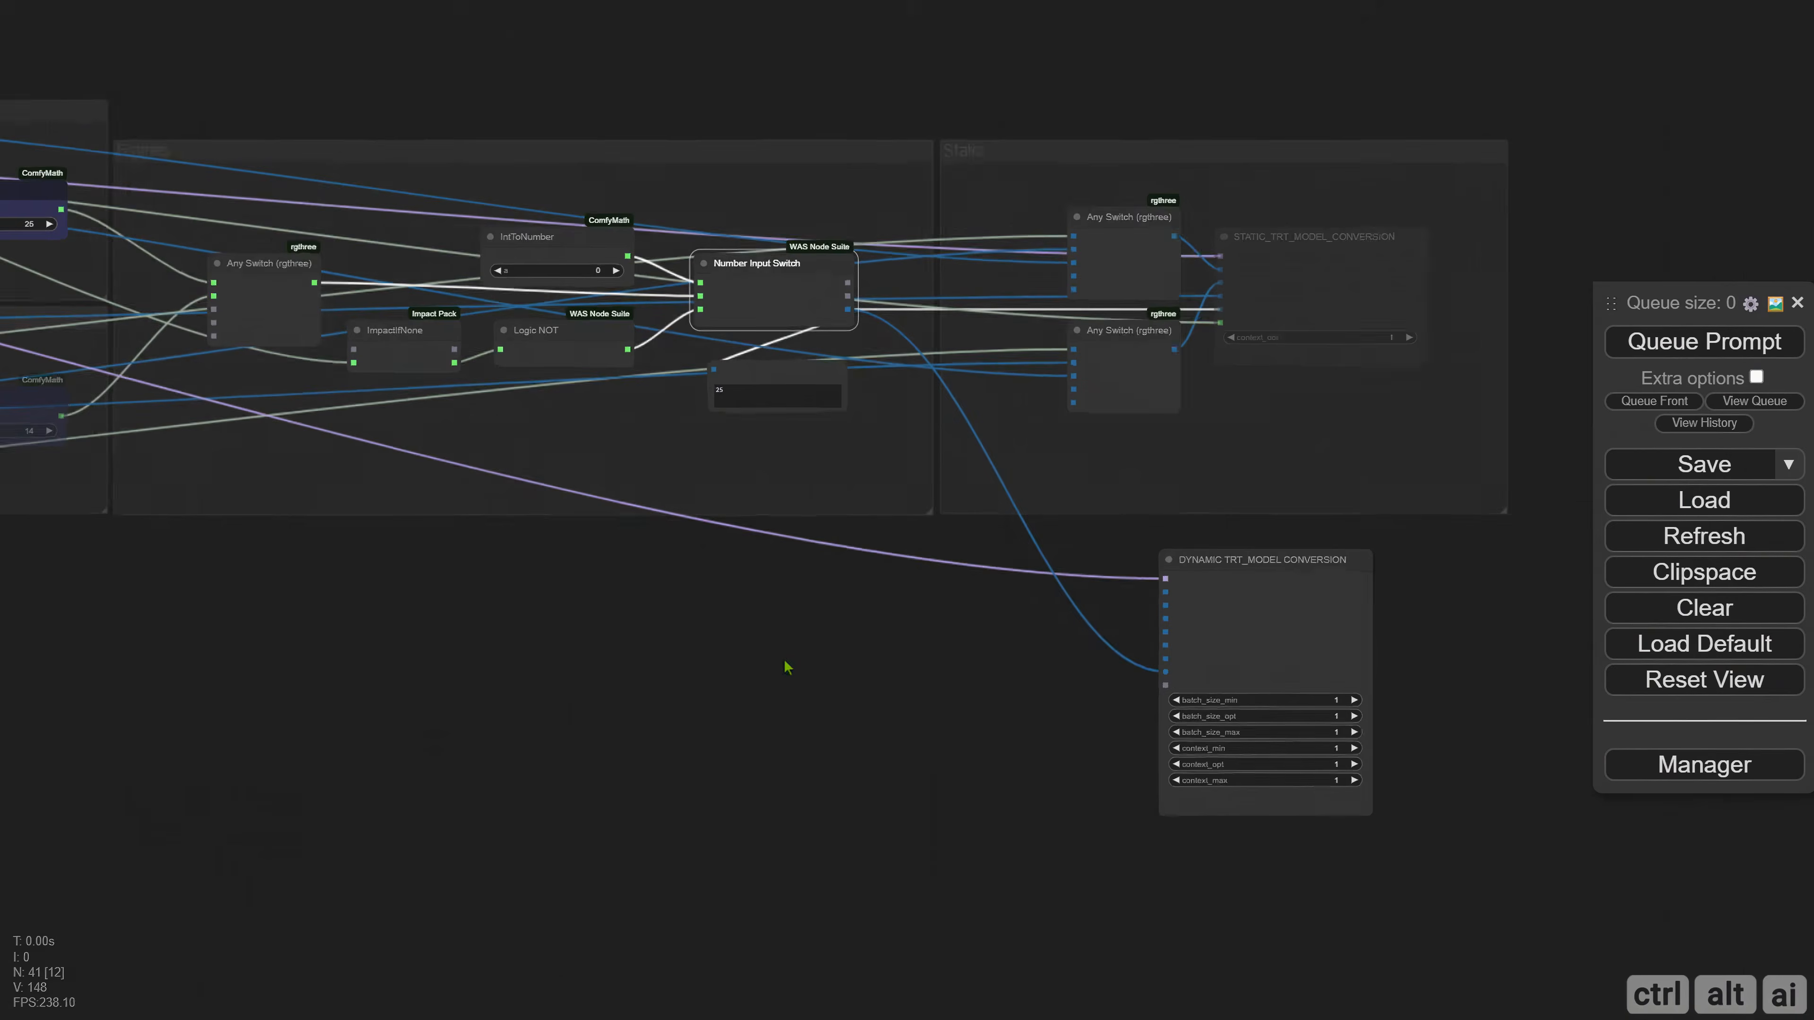
{"action": "left_click_drag", "start_coordinate": [674, 672], "coordinate": [1060, 709]}
{"action": "scroll", "coordinate": [857, 658], "scroll_direction": "down", "scroll_amount": 2}
{"action": "left_click_drag", "start_coordinate": [640, 690], "coordinate": [1018, 694]}
{"action": "scroll", "coordinate": [437, 388], "scroll_direction": "up", "scroll_amount": 4}
{"action": "left_click_drag", "start_coordinate": [947, 813], "coordinate": [33, 709]}
{"action": "left_click_drag", "start_coordinate": [1544, 643], "coordinate": [167, 617]}
{"action": "left_click_drag", "start_coordinate": [569, 718], "coordinate": [1478, 718]}
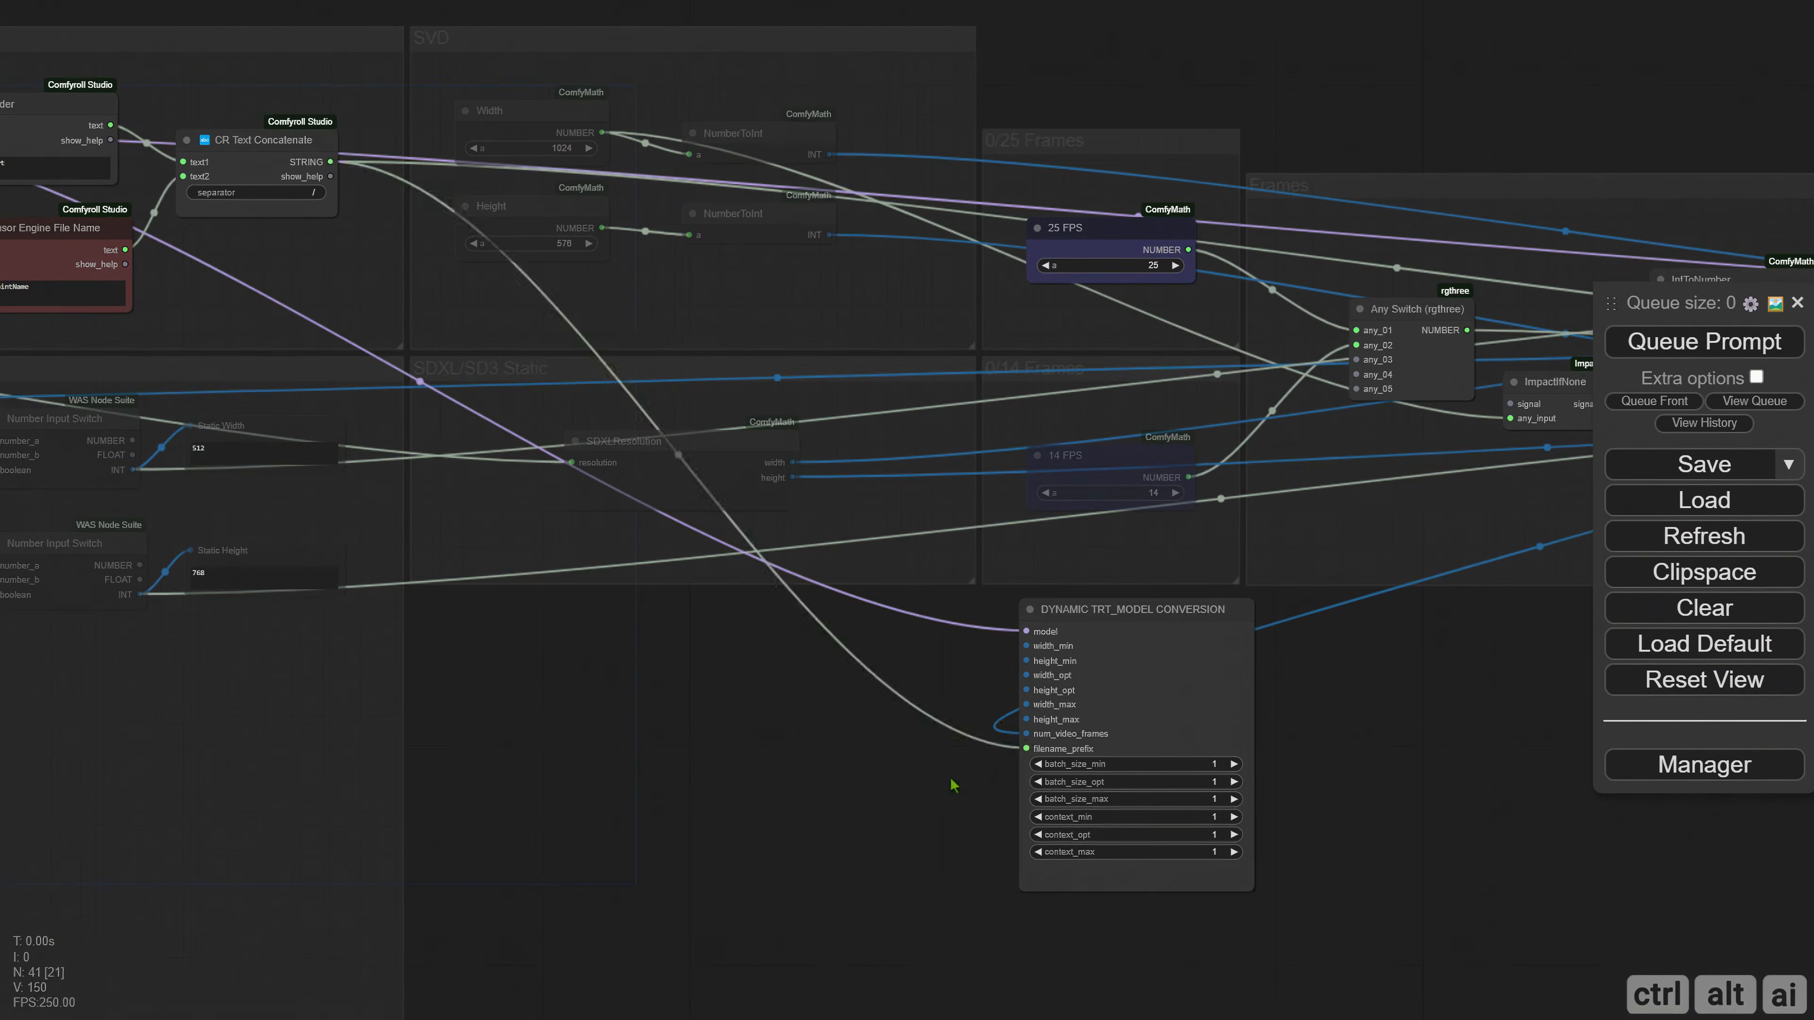
Move the DYNAMIC TRT_MODEL CONVERSION node back to just below the Static group.
{"action": "left_click_drag", "start_coordinate": [1550, 830], "coordinate": [692, 648]}
{"action": "scroll", "coordinate": [614, 630], "scroll_direction": "down", "scroll_amount": 3}
{"action": "left_click_drag", "start_coordinate": [393, 537], "coordinate": [1513, 549]}
{"action": "scroll", "coordinate": [1246, 636], "scroll_direction": "up", "scroll_amount": 6}
{"action": "left_click_drag", "start_coordinate": [1243, 640], "coordinate": [587, 659]}
{"action": "left_click_drag", "start_coordinate": [681, 411], "coordinate": [684, 527]}
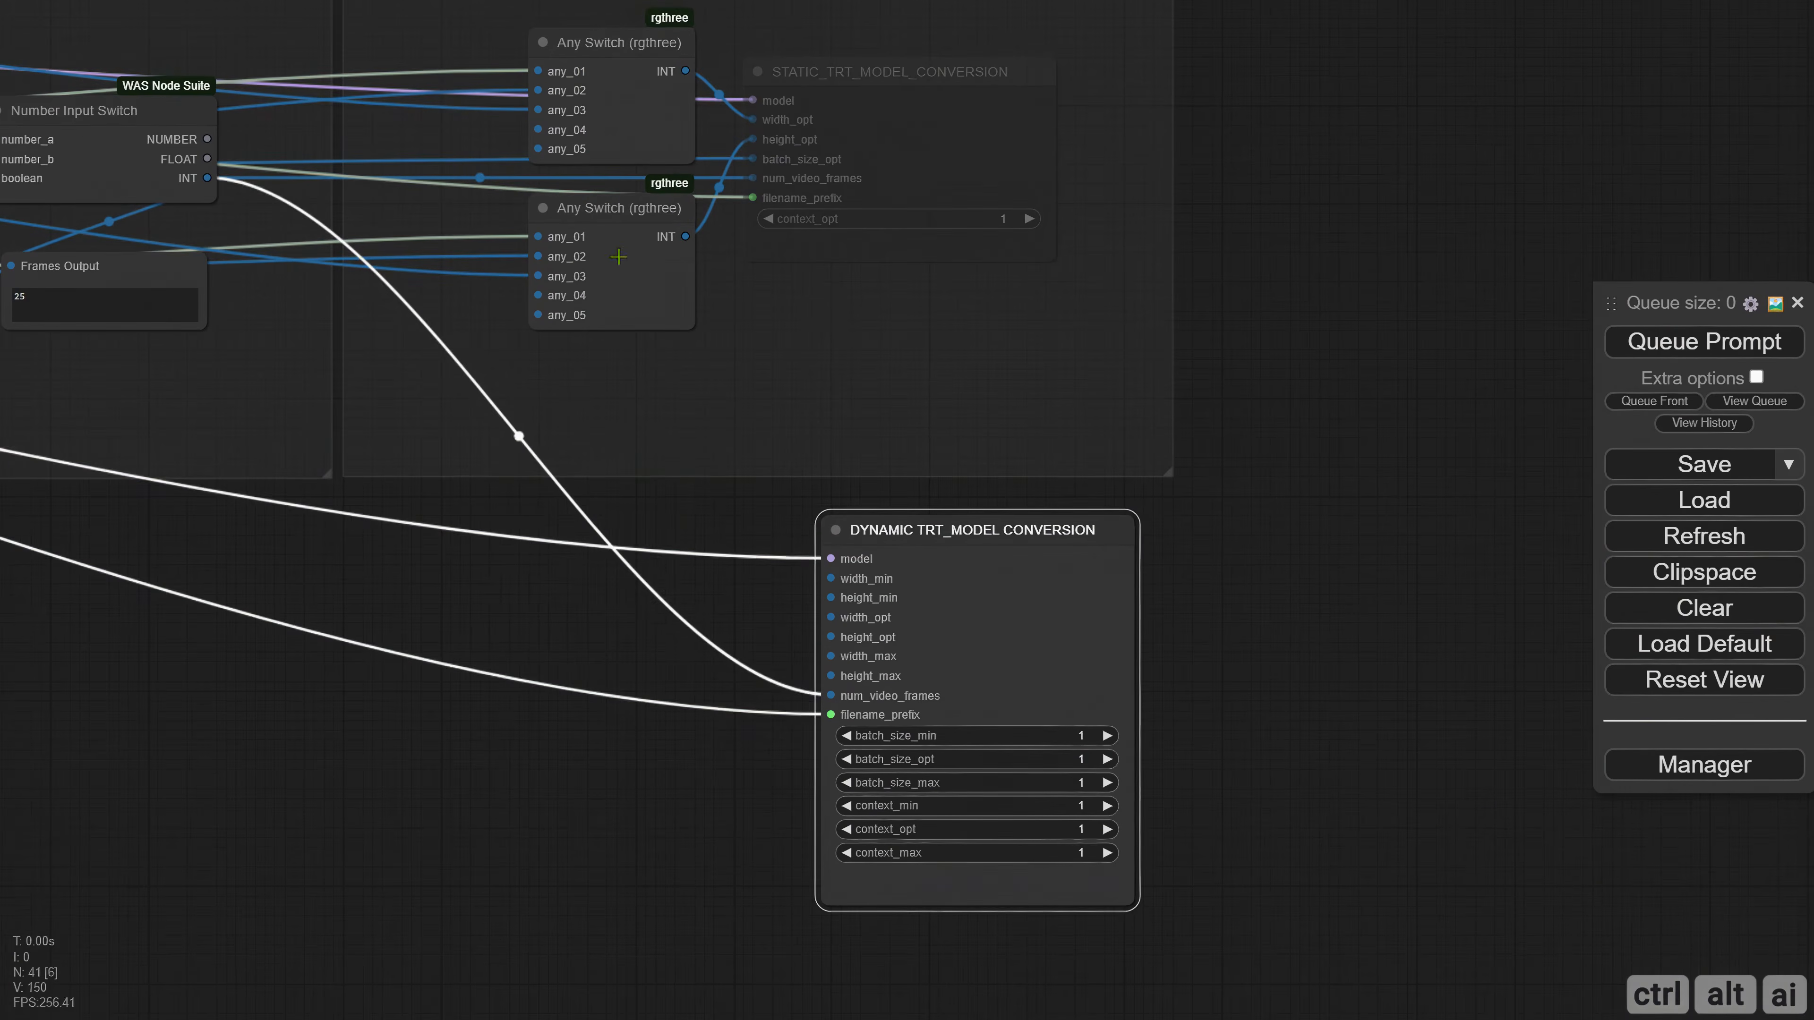
Add three copies of the Any Switch node and stack them in a column in front of the dynamic conversion node.
{"action": "mouse_move", "coordinate": [598, 228]}
{"action": "left_mouse_down"}
{"action": "mouse_move", "coordinate": [550, 601]}
{"action": "mouse_move", "coordinate": [574, 573]}
{"action": "mouse_move", "coordinate": [564, 750]}
{"action": "left_mouse_up"}
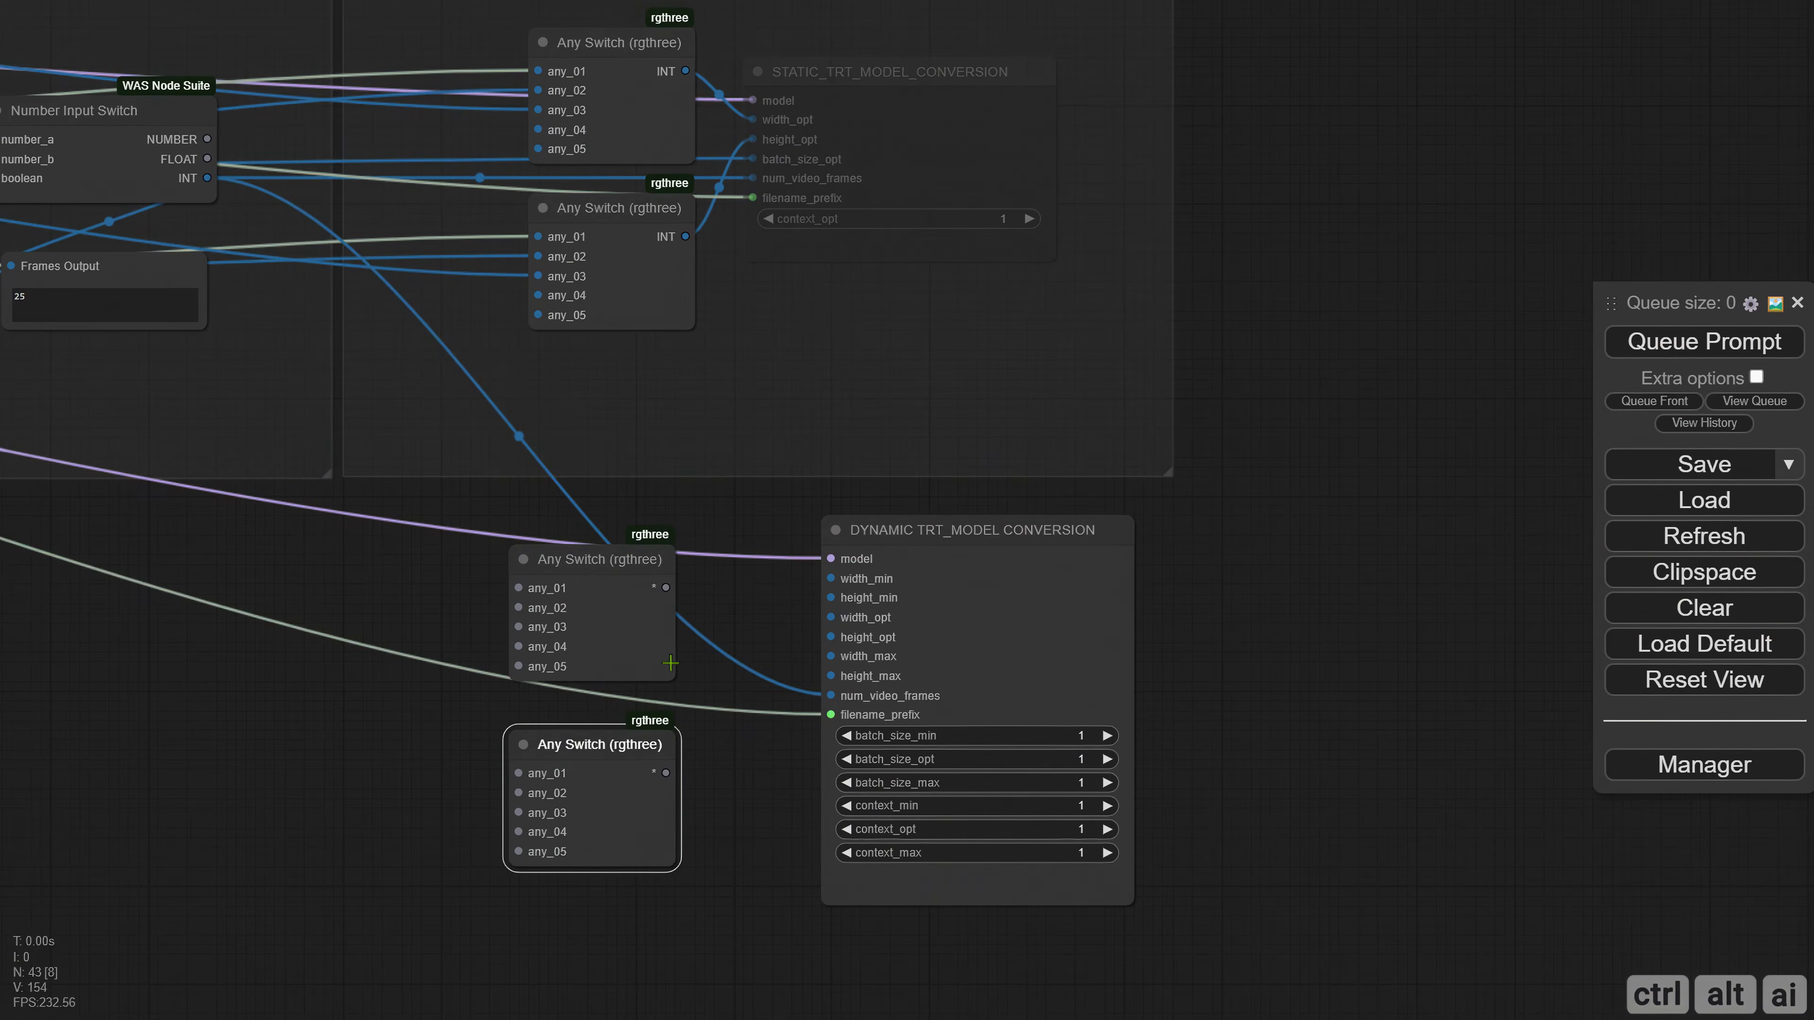
{"action": "left_click_drag", "start_coordinate": [736, 597], "coordinate": [712, 330]}
{"action": "left_click_drag", "start_coordinate": [564, 501], "coordinate": [564, 667]}
{"action": "left_click_drag", "start_coordinate": [573, 326], "coordinate": [564, 307]}
{"action": "left_click_drag", "start_coordinate": [584, 521], "coordinate": [574, 479]}
{"action": "left_click_drag", "start_coordinate": [714, 543], "coordinate": [590, 583]}
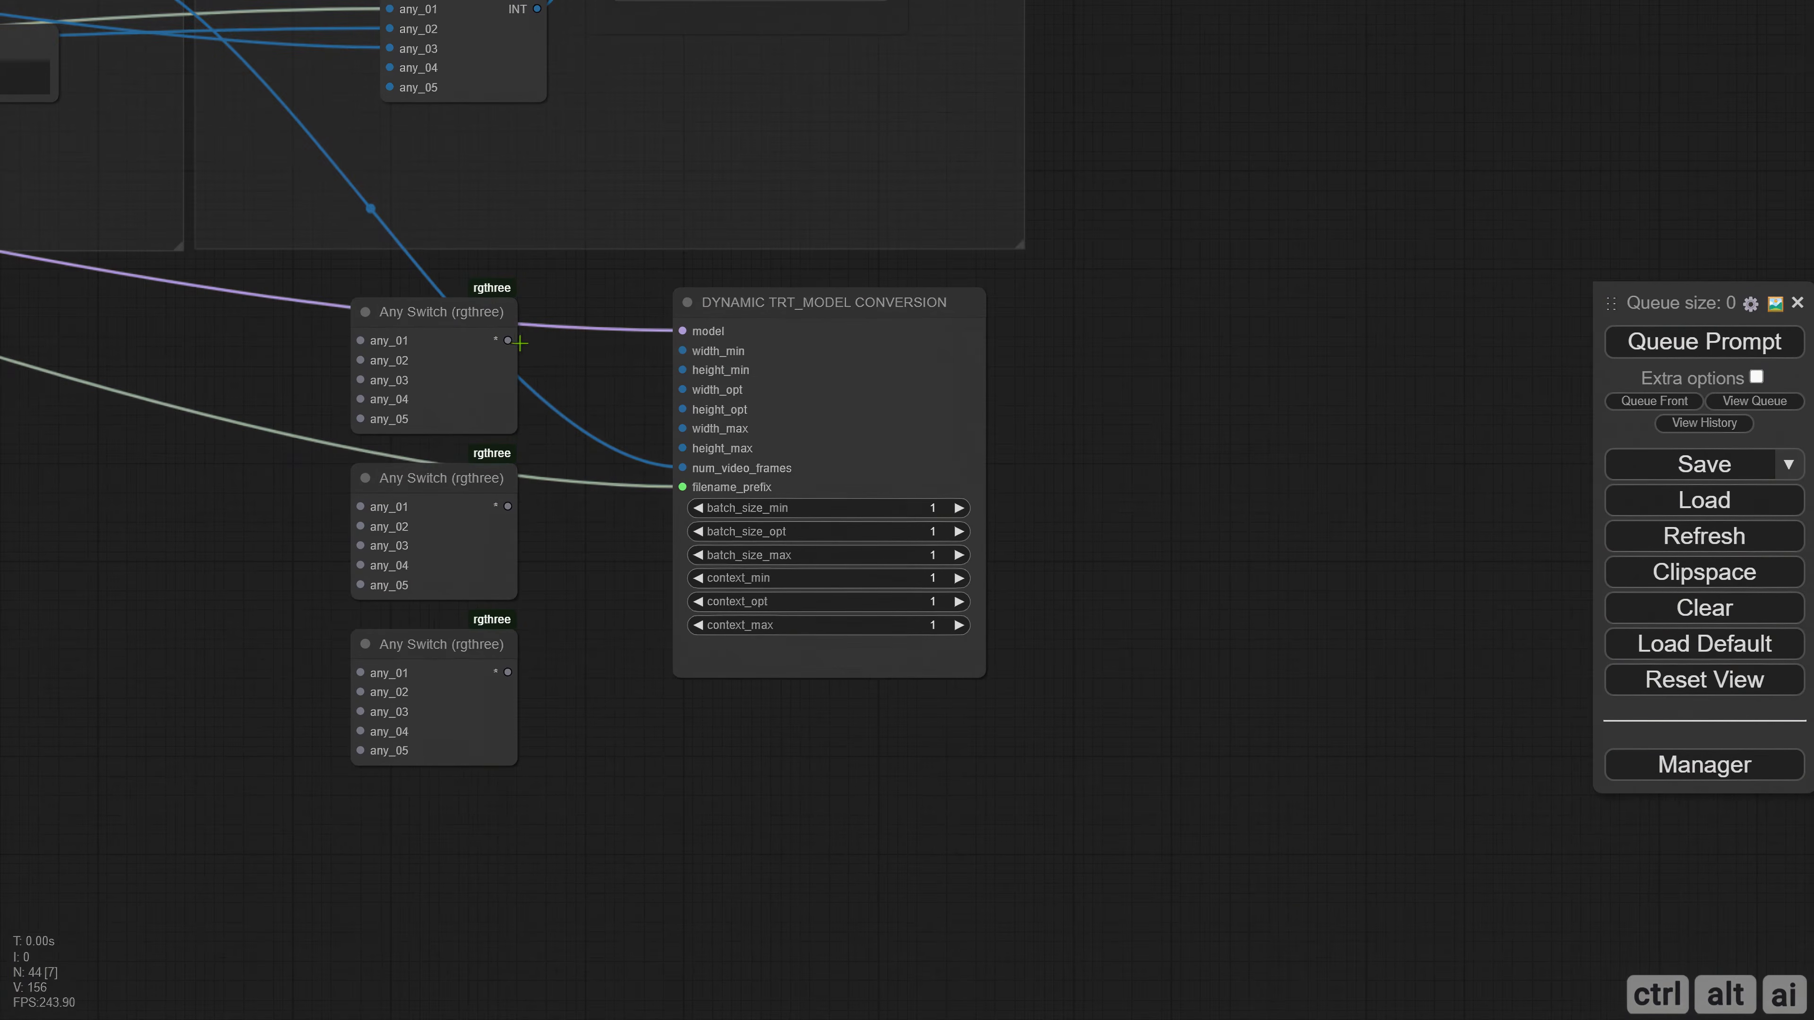
Connect the first Any Switch to width_min and height_min, the second to width_opt and height_opt, and the third to width_max and height_max.
{"action": "left_click_drag", "start_coordinate": [508, 340], "coordinate": [682, 350]}
{"action": "left_click_drag", "start_coordinate": [508, 340], "coordinate": [682, 369]}
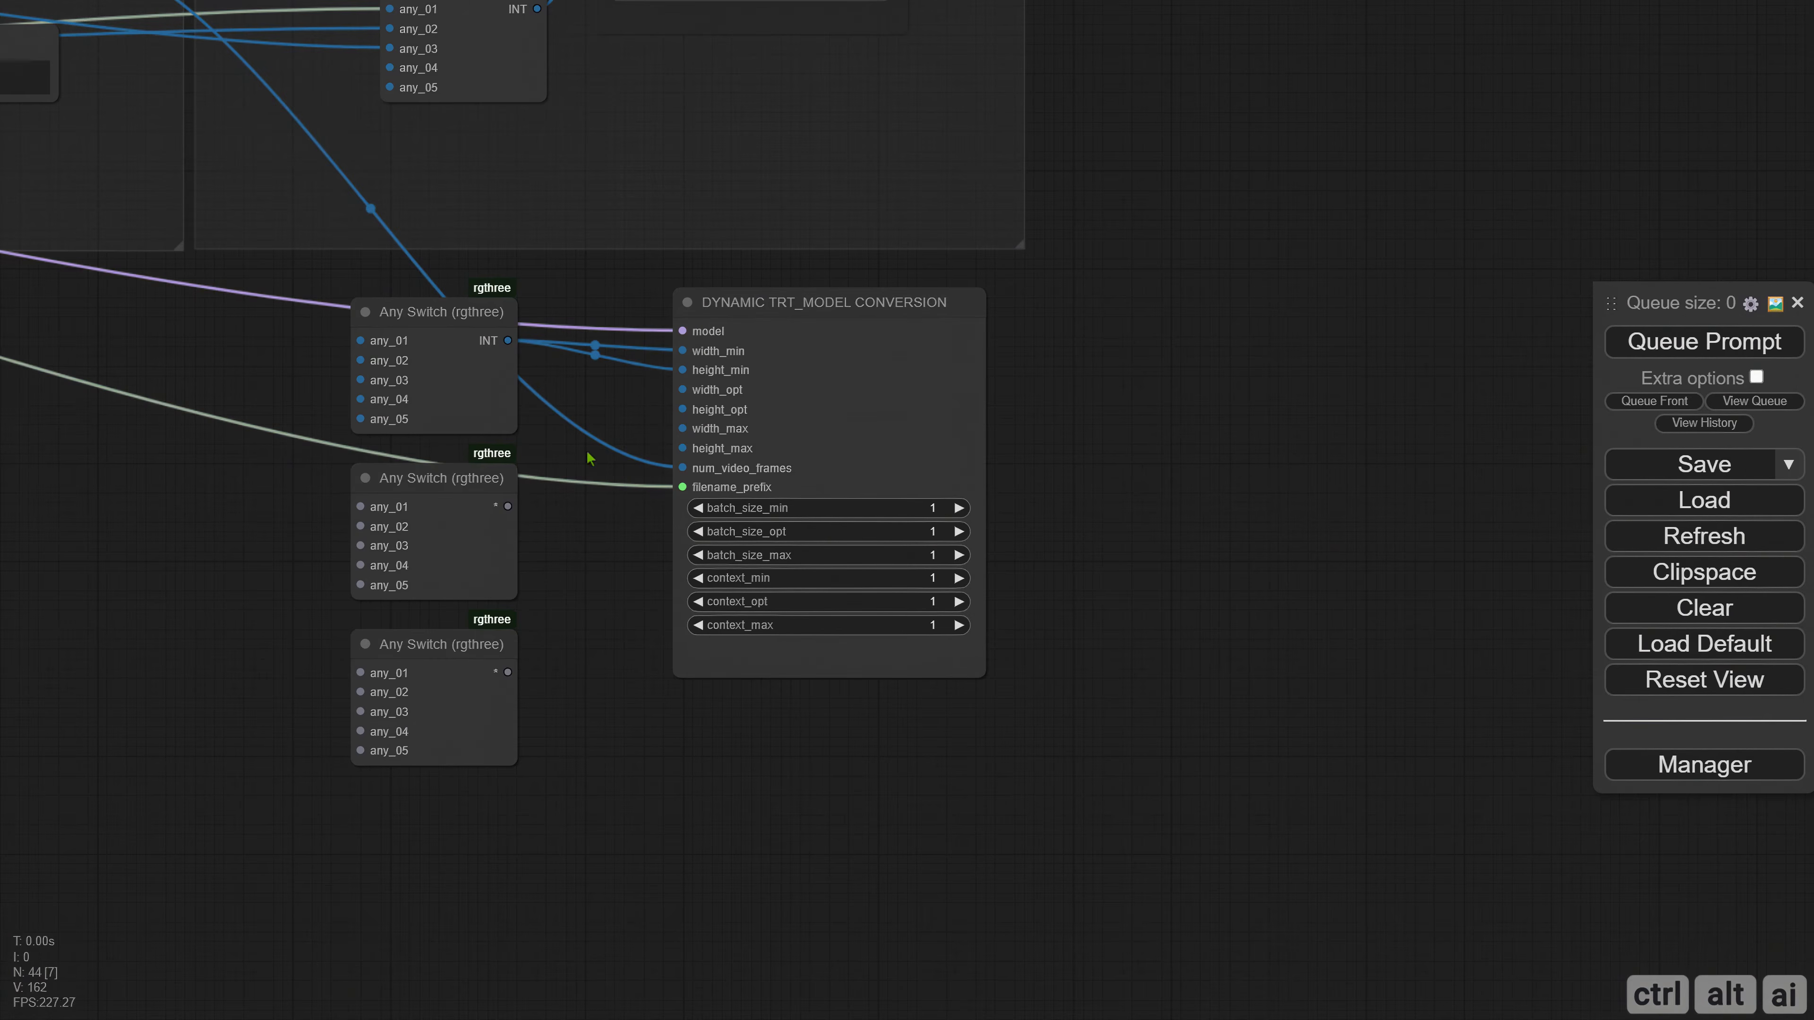
{"action": "left_click_drag", "start_coordinate": [508, 506], "coordinate": [682, 389]}
{"action": "left_click_drag", "start_coordinate": [508, 506], "coordinate": [682, 409]}
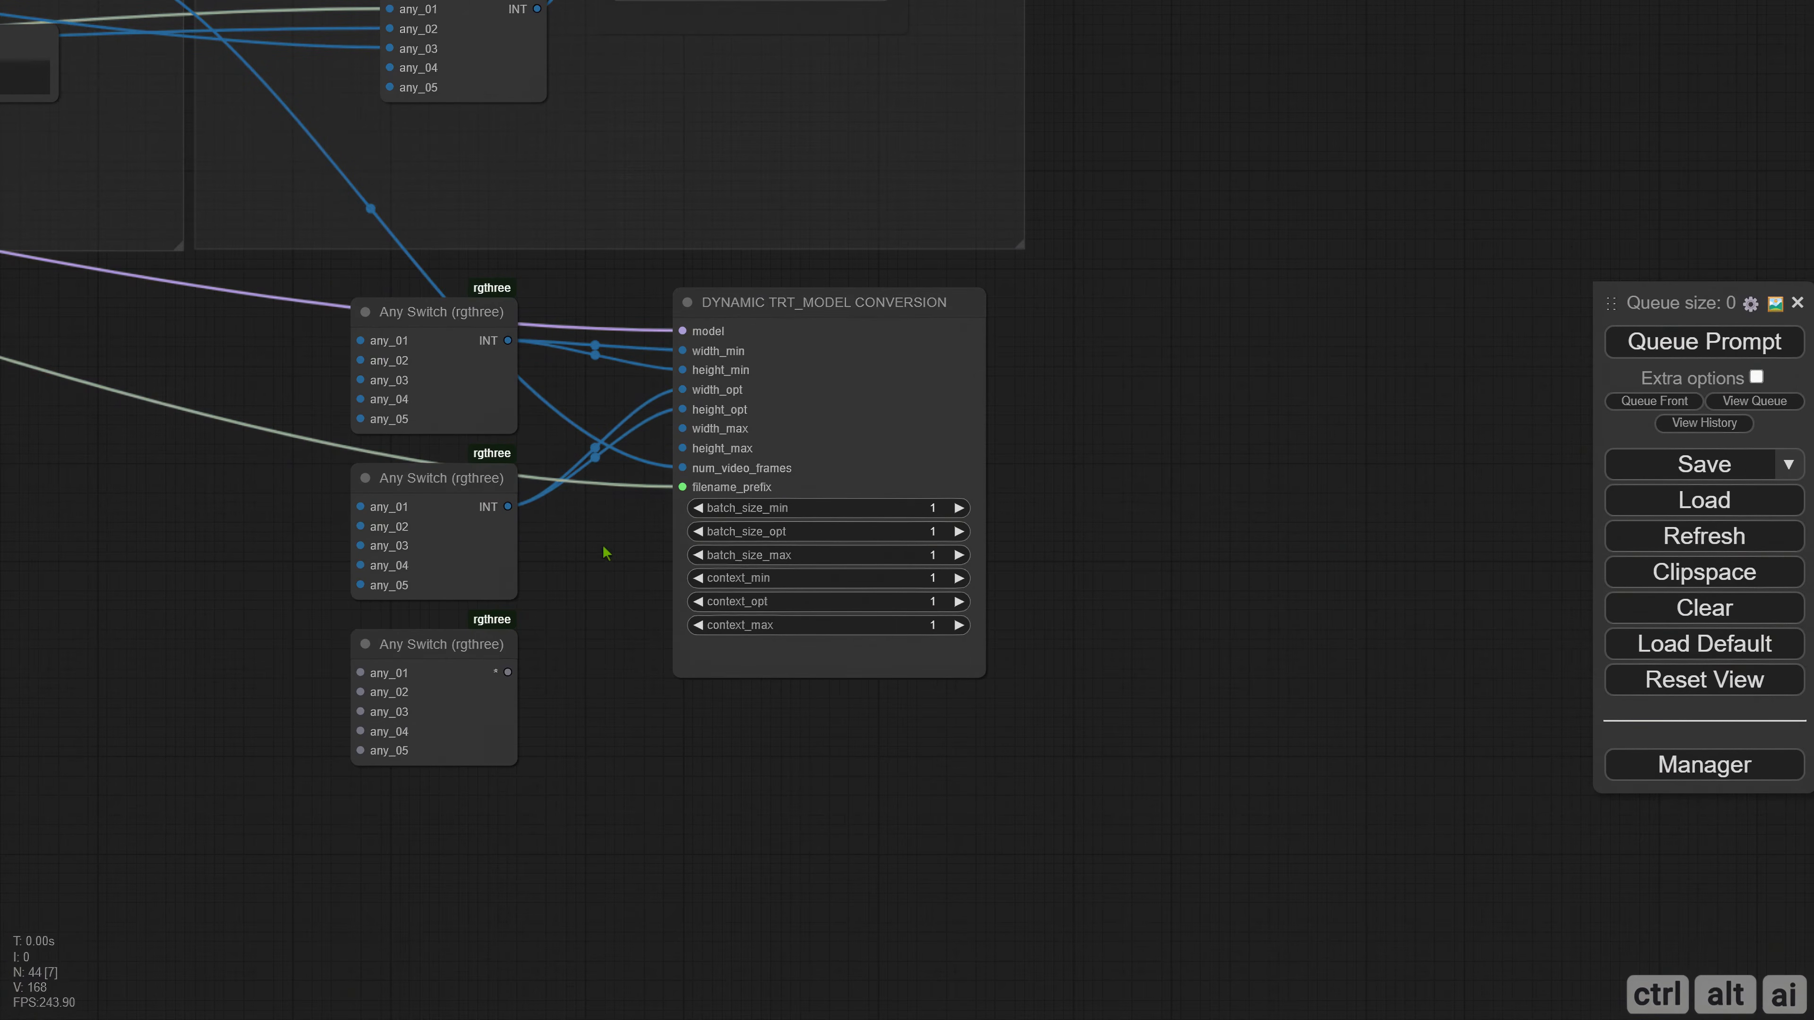
{"action": "left_click_drag", "start_coordinate": [508, 672], "coordinate": [683, 428]}
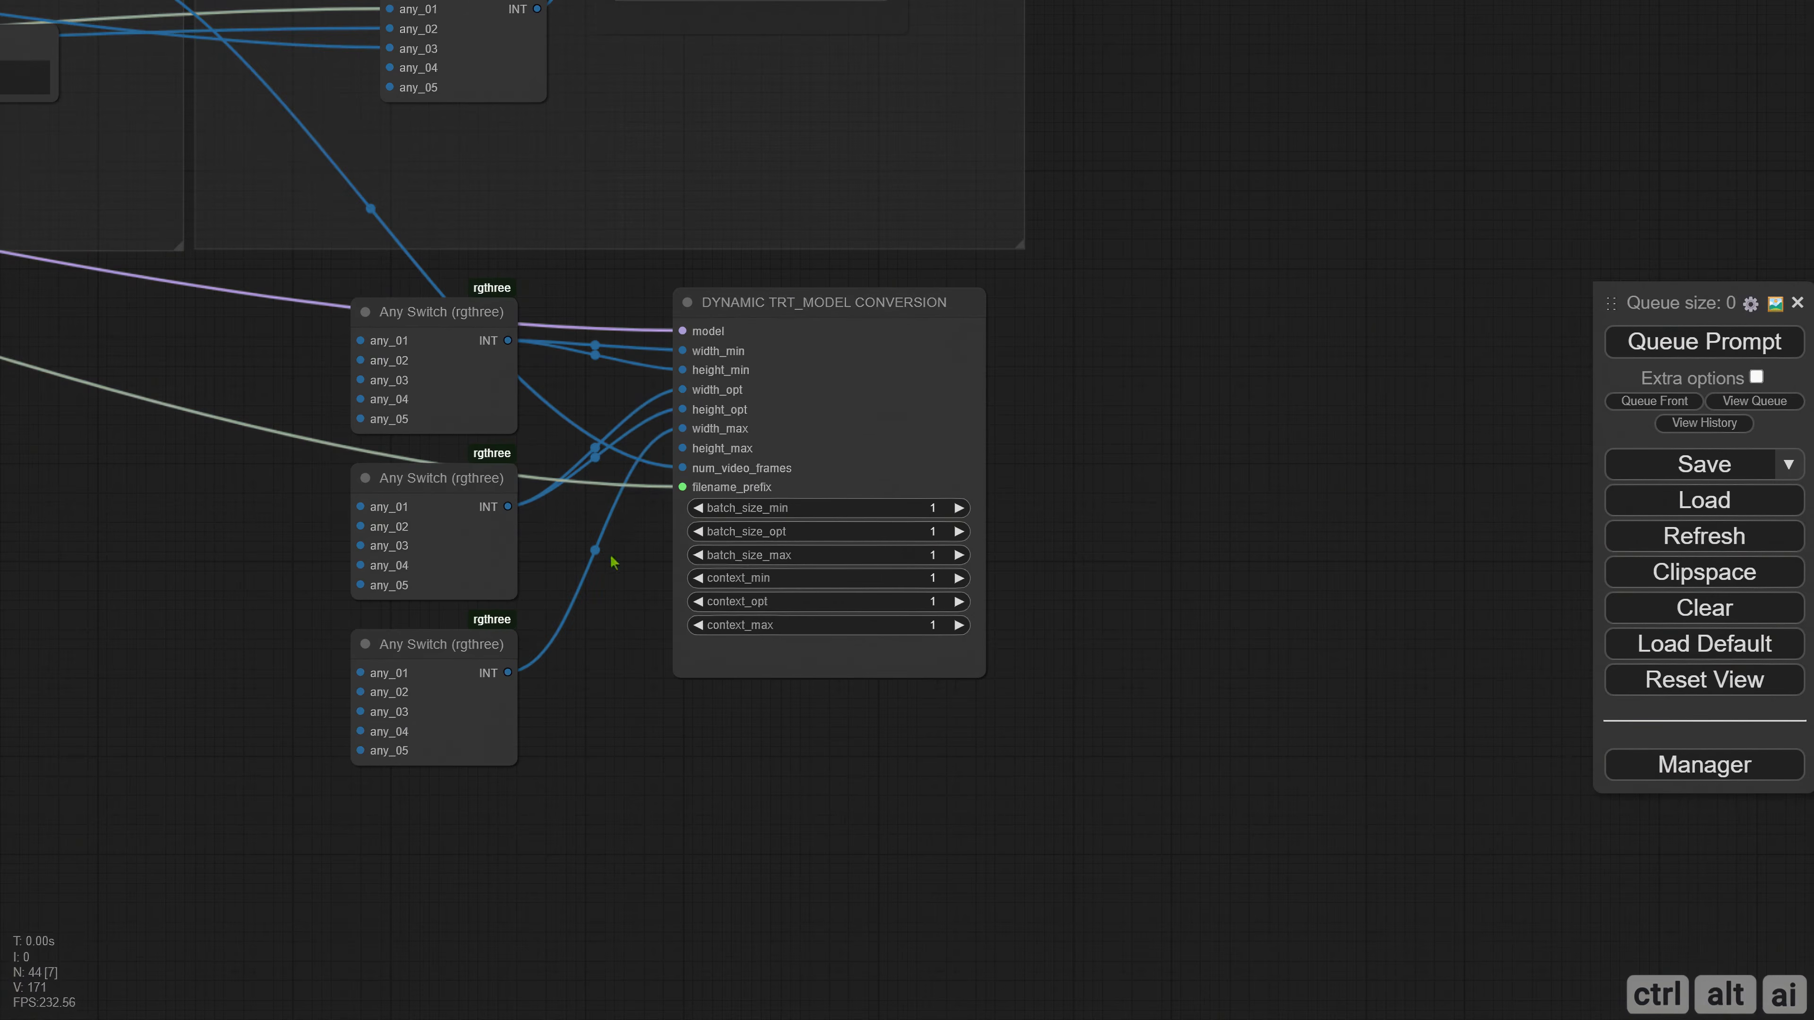
{"action": "left_click_drag", "start_coordinate": [507, 672], "coordinate": [682, 448]}
{"action": "left_click_drag", "start_coordinate": [247, 521], "coordinate": [1515, 537]}
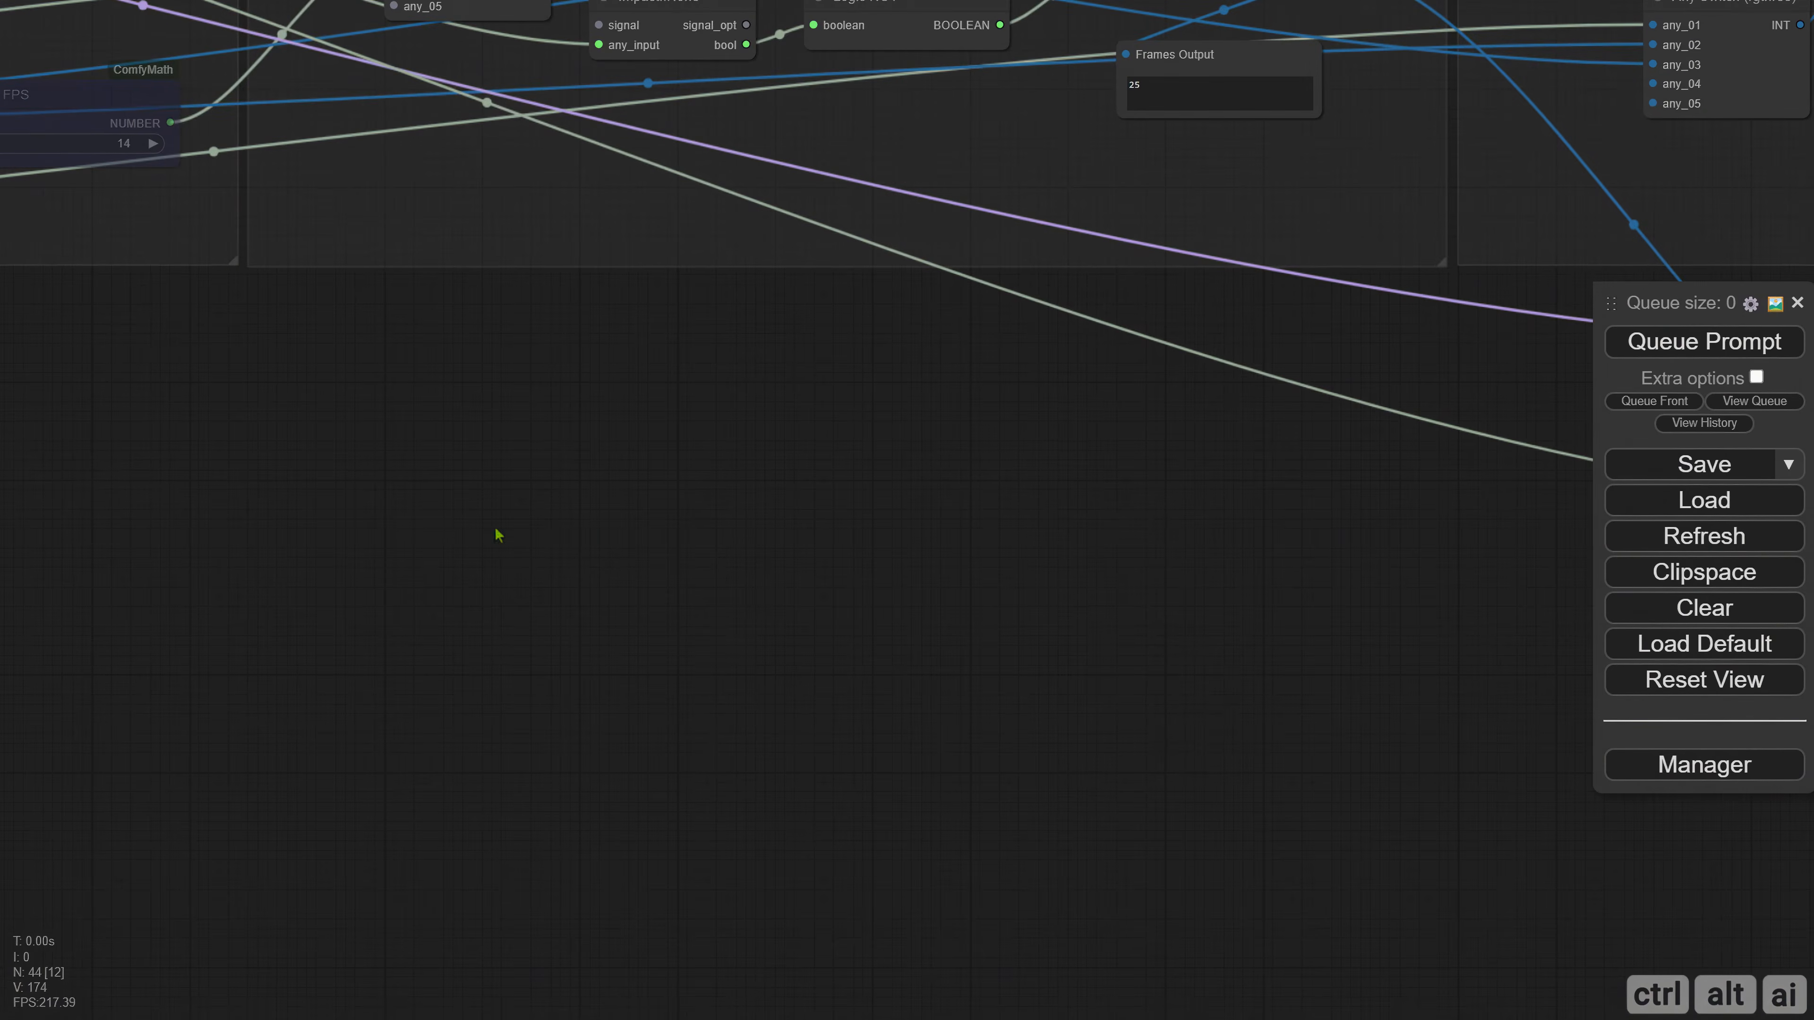
Add a NumberToInt node beside constant A in the SD 1.5 group and place a copy of it beside constant B.
{"action": "scroll", "coordinate": [494, 528], "scroll_direction": "down", "scroll_amount": 4}
{"action": "left_click_drag", "start_coordinate": [270, 560], "coordinate": [995, 569]}
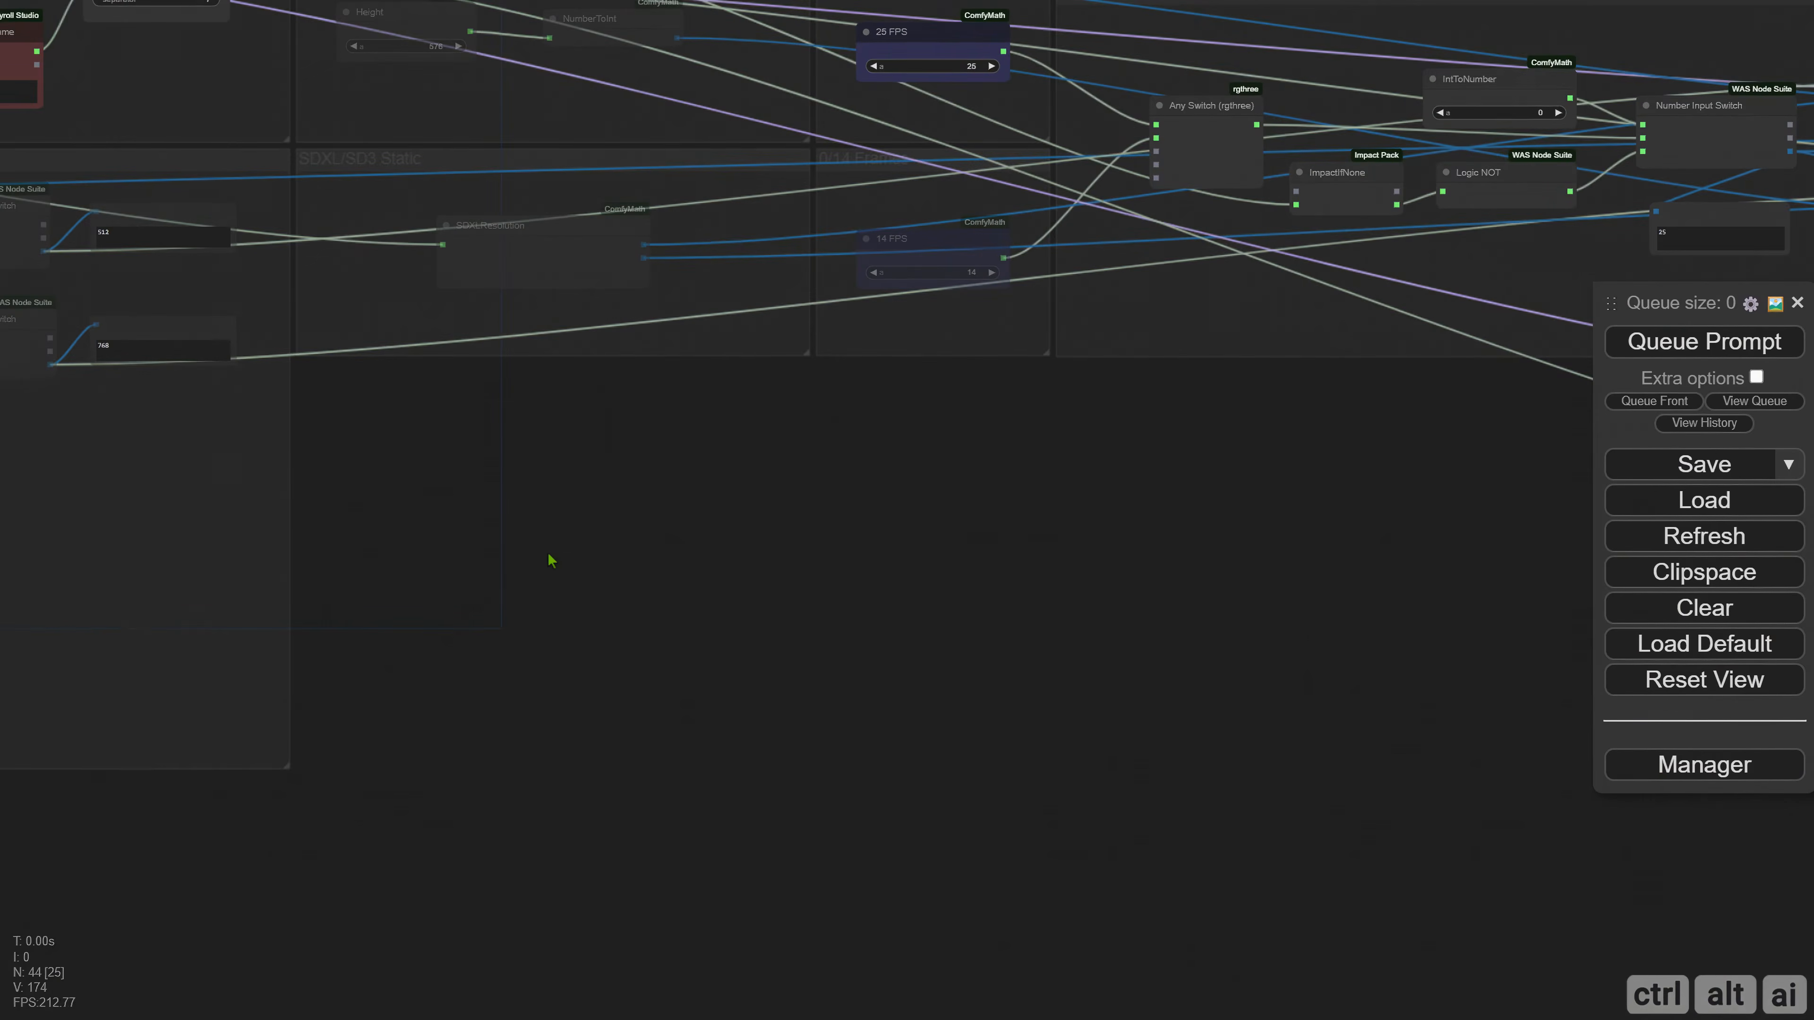
{"action": "left_click_drag", "start_coordinate": [532, 558], "coordinate": [1191, 599]}
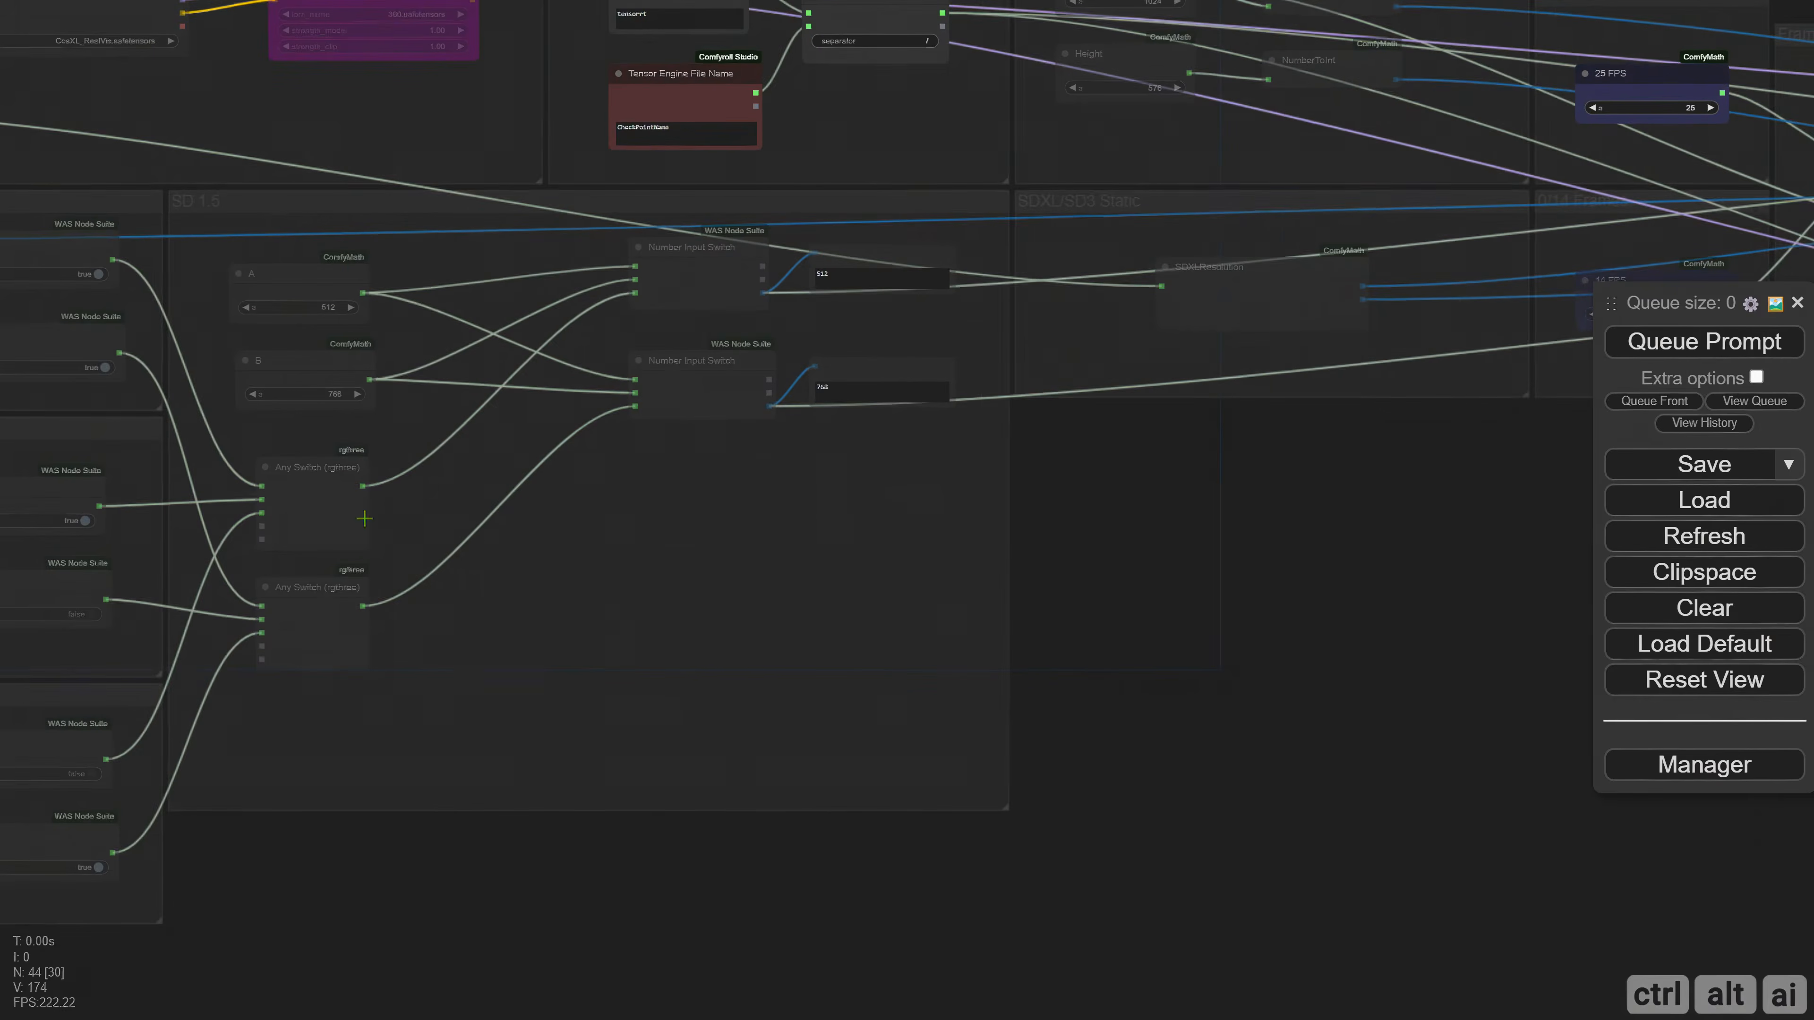
{"action": "scroll", "coordinate": [485, 524], "scroll_direction": "up", "scroll_amount": 2}
{"action": "scroll", "coordinate": [485, 514], "scroll_direction": "up", "scroll_amount": 1}
{"action": "left_click_drag", "start_coordinate": [439, 408], "coordinate": [396, 480]}
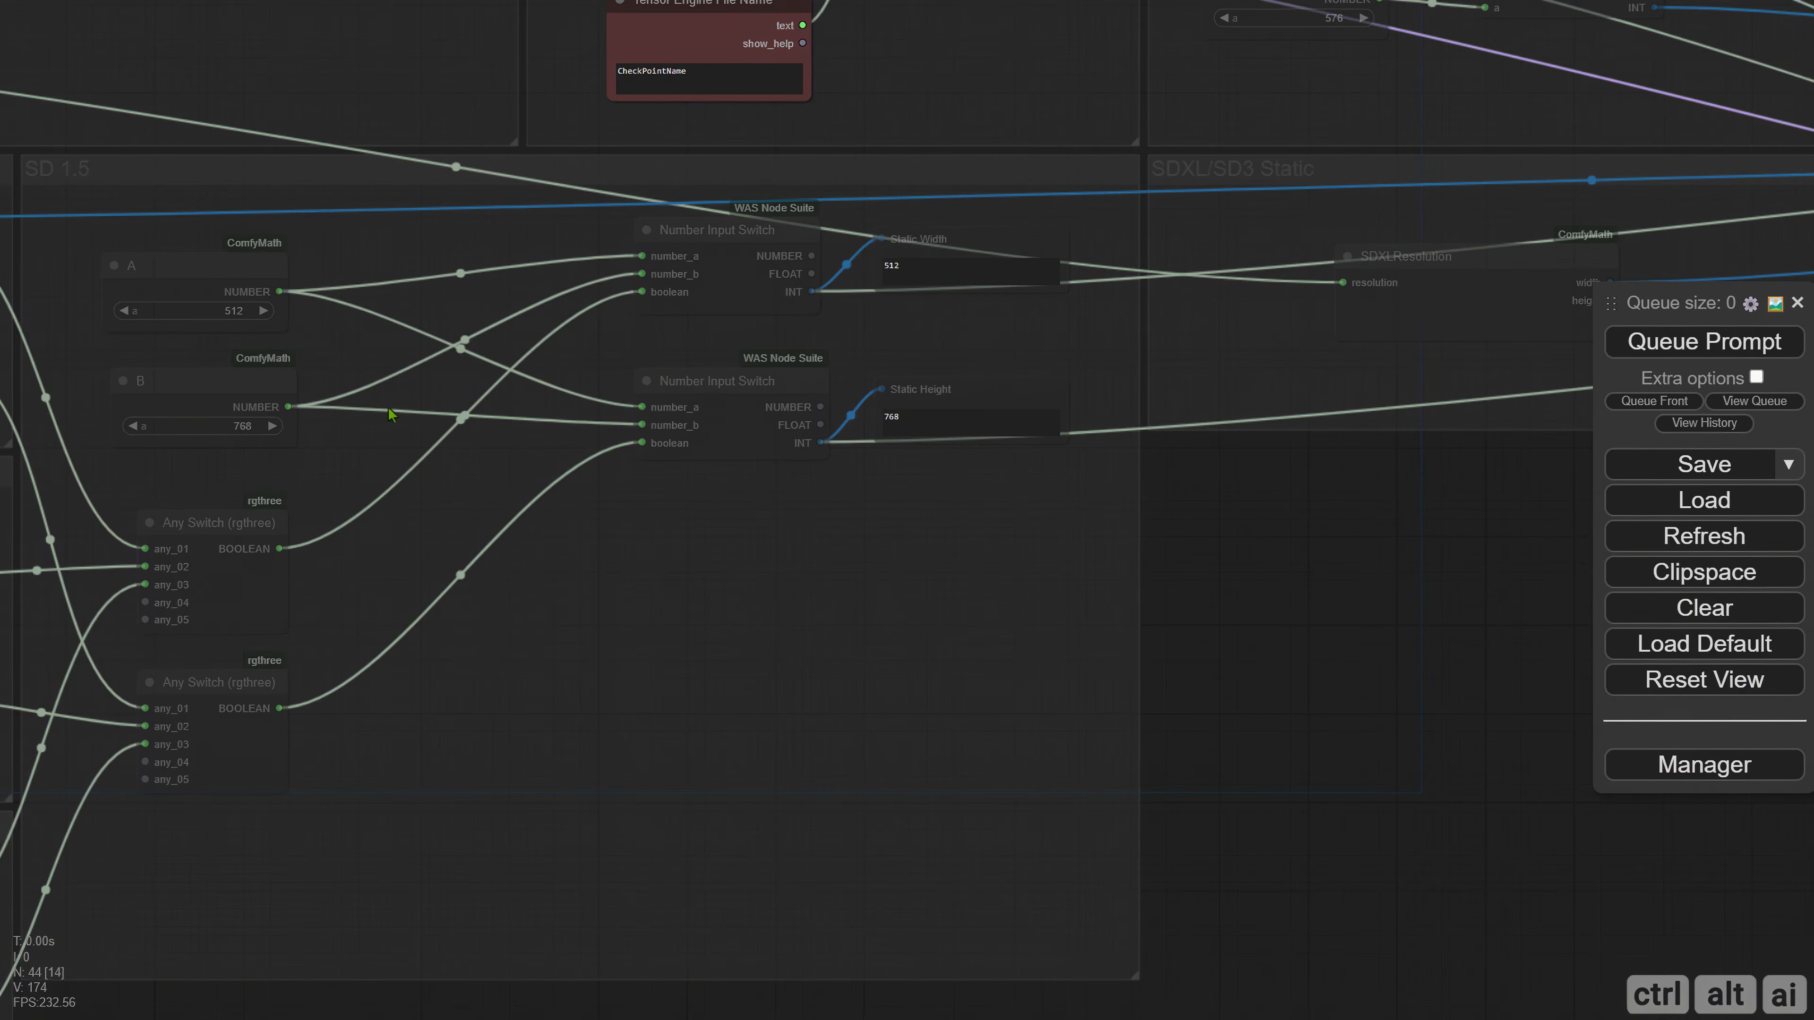
{"action": "scroll", "coordinate": [384, 416], "scroll_direction": "up", "scroll_amount": 3}
{"action": "scroll", "coordinate": [400, 378], "scroll_direction": "down", "scroll_amount": 2}
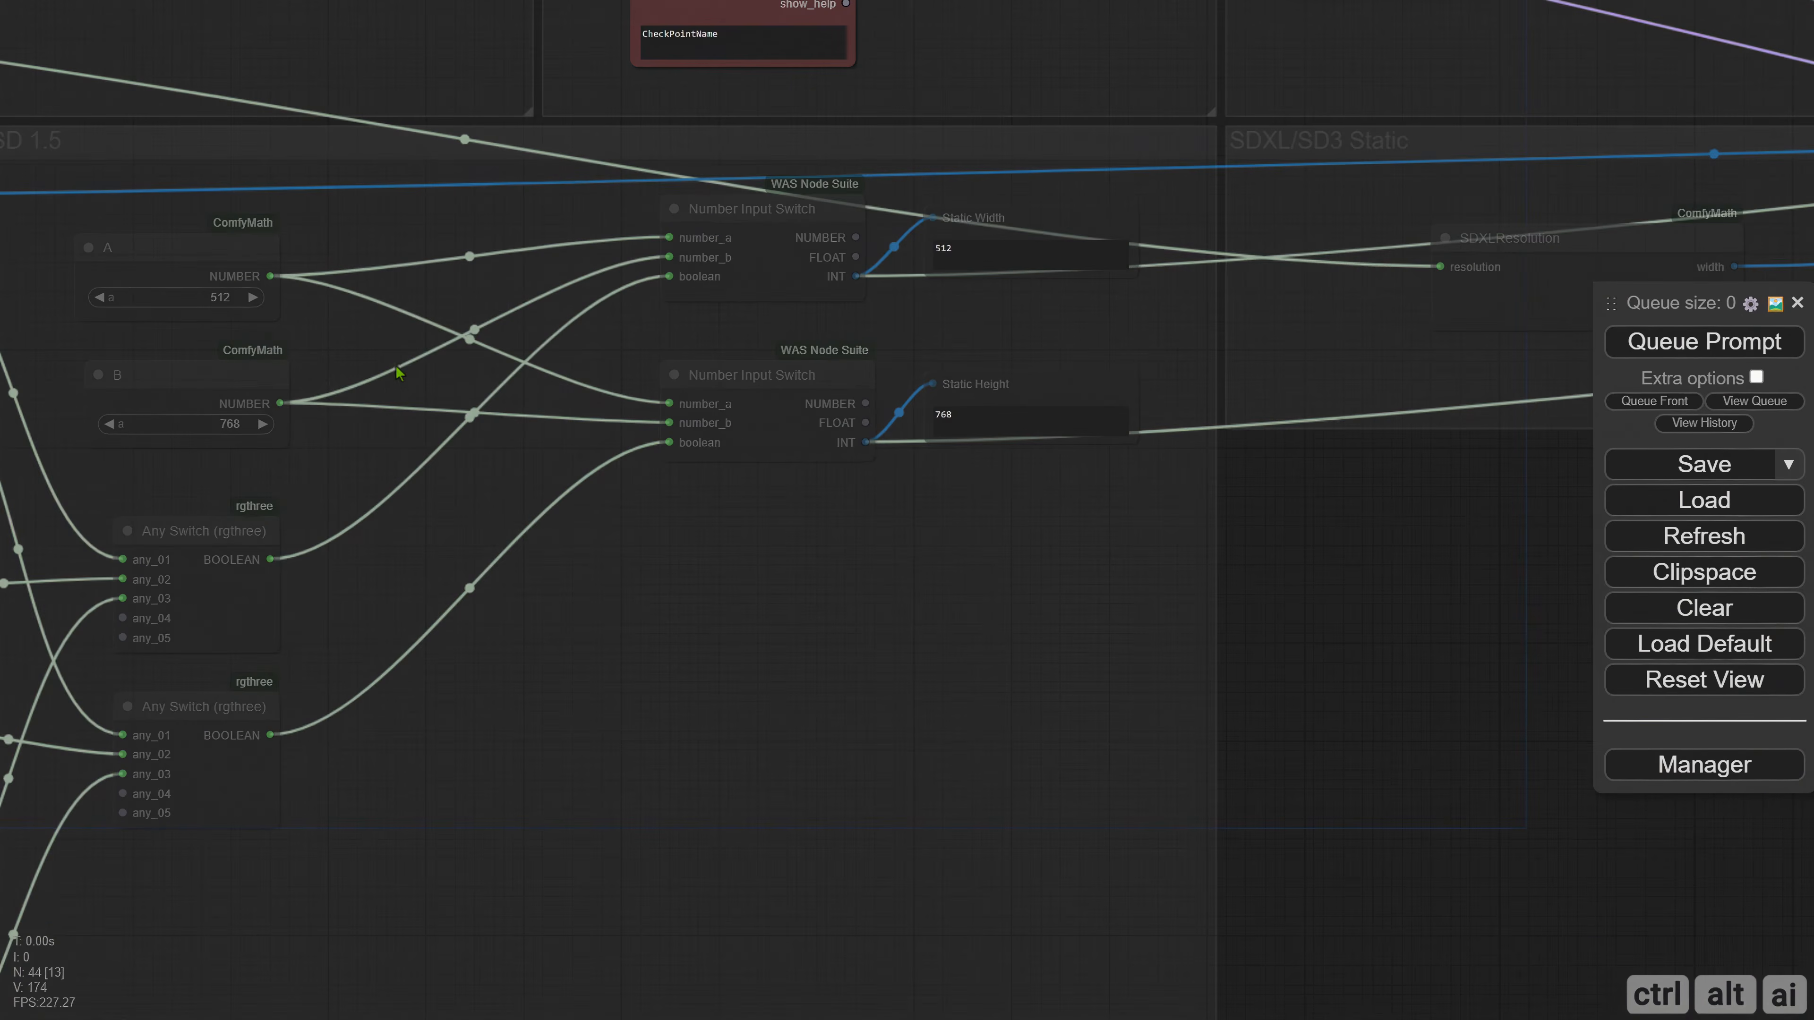
{"action": "double_click", "coordinate": [385, 336]}
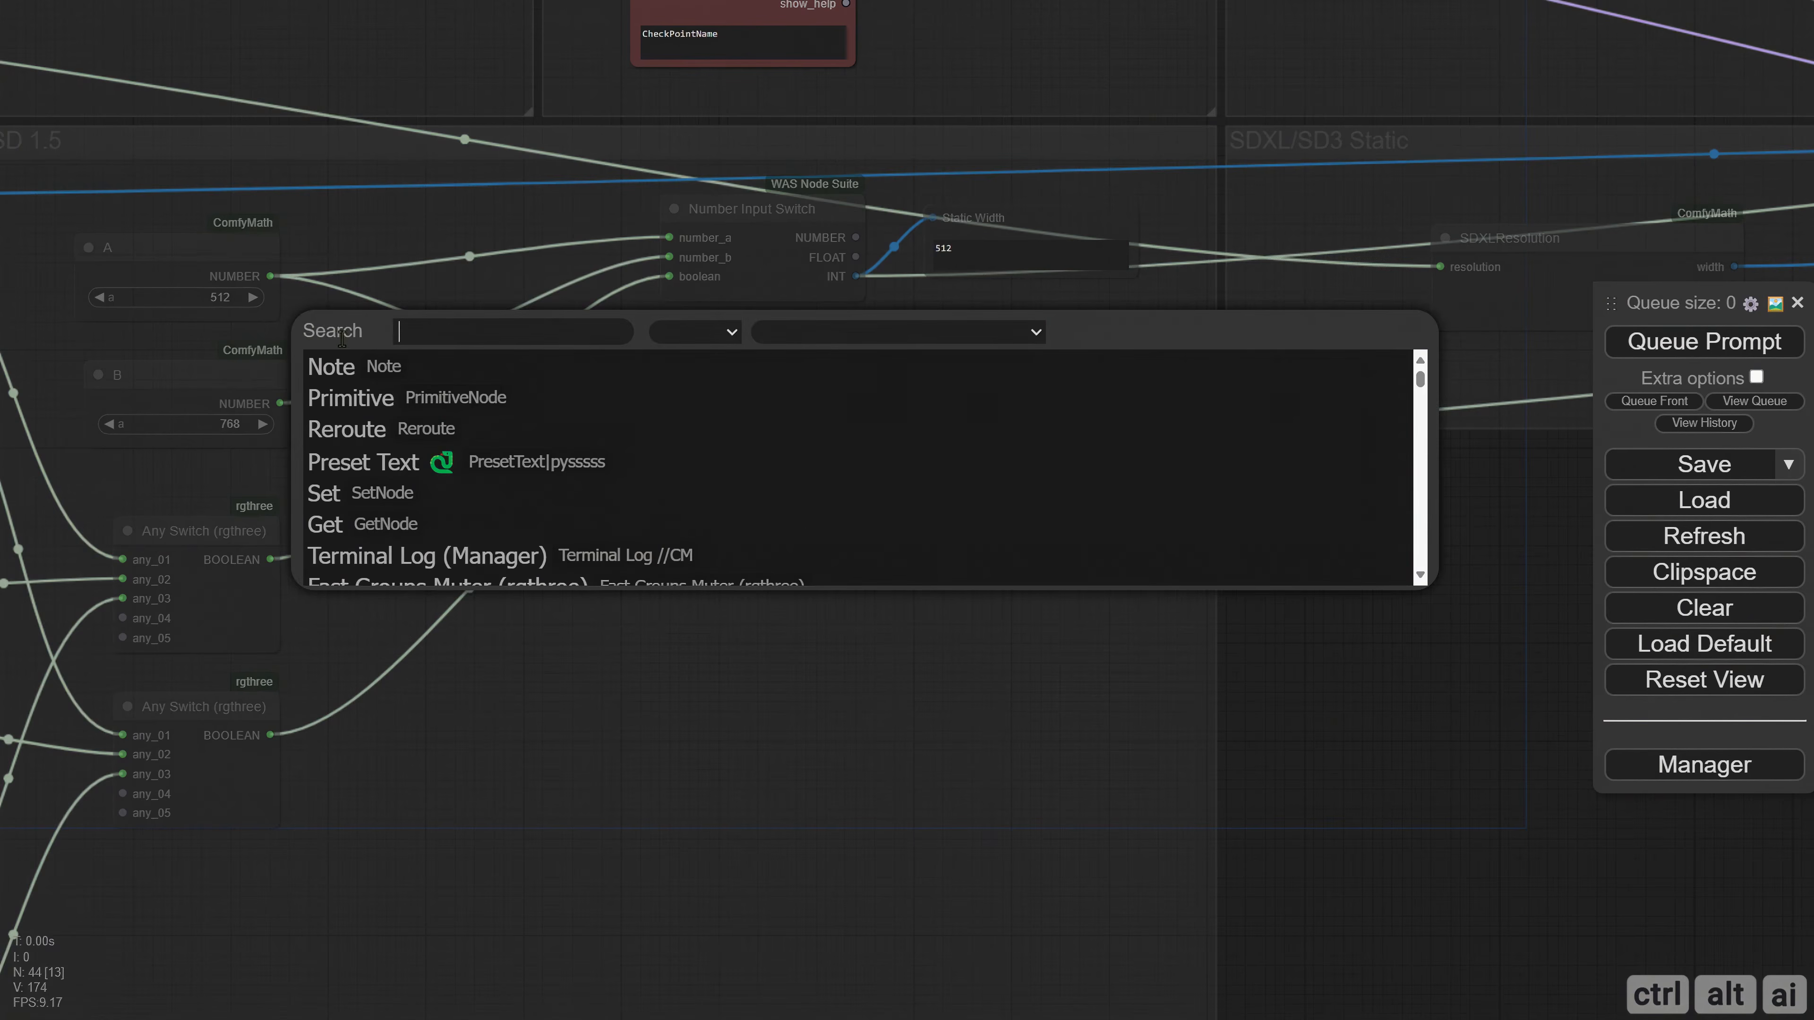
{"action": "type", "text": "numbe"}
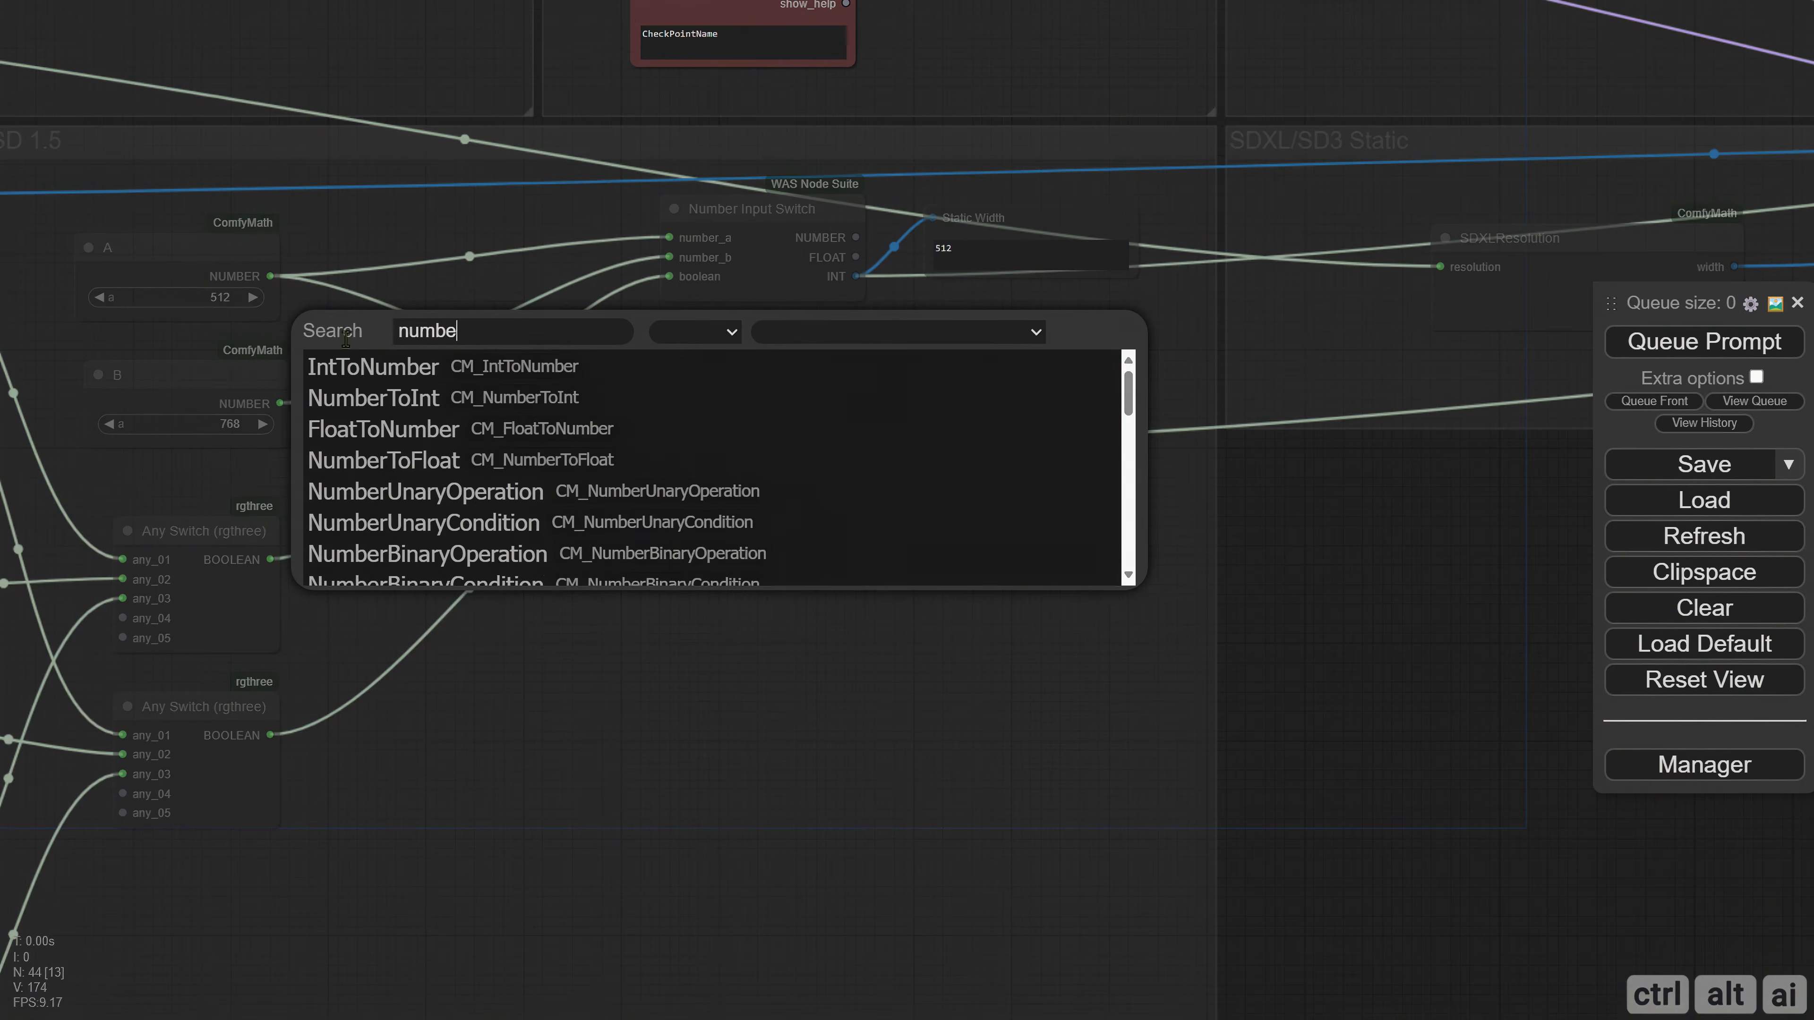
{"action": "type", "text": "rto"}
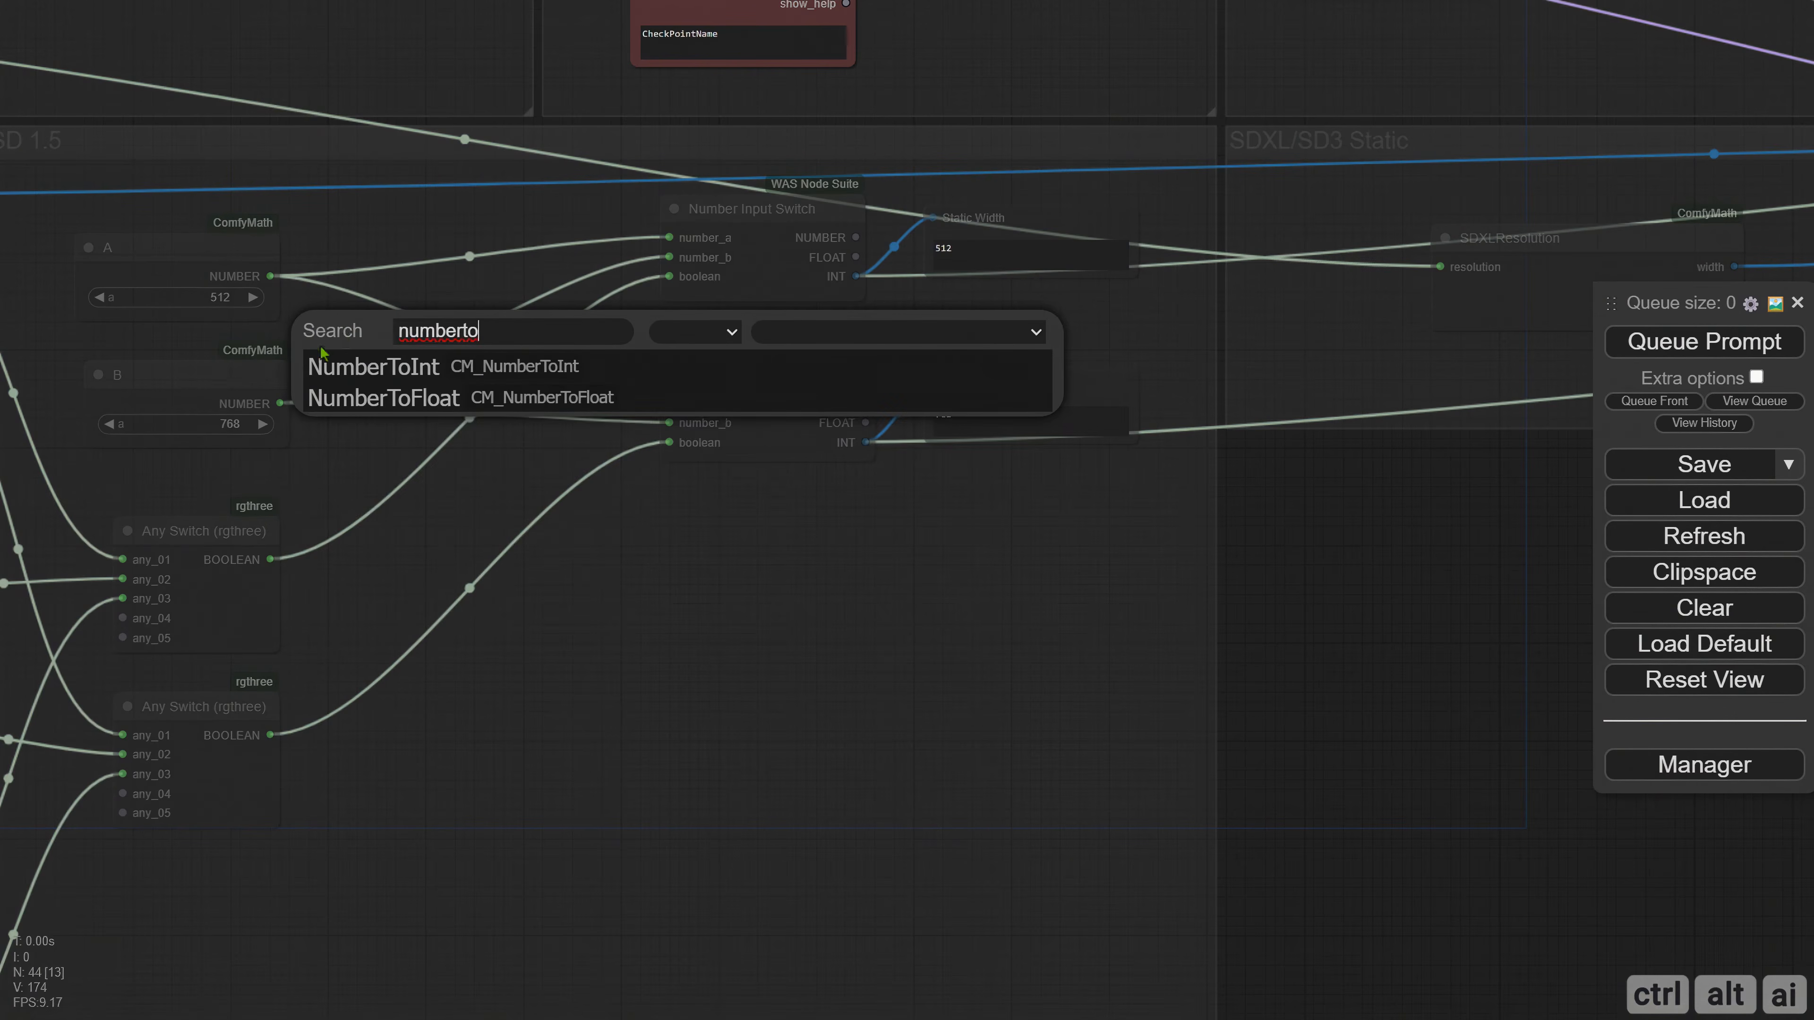
{"action": "left_click", "coordinate": [427, 368]}
{"action": "left_click_drag", "start_coordinate": [485, 315], "coordinate": [475, 367]}
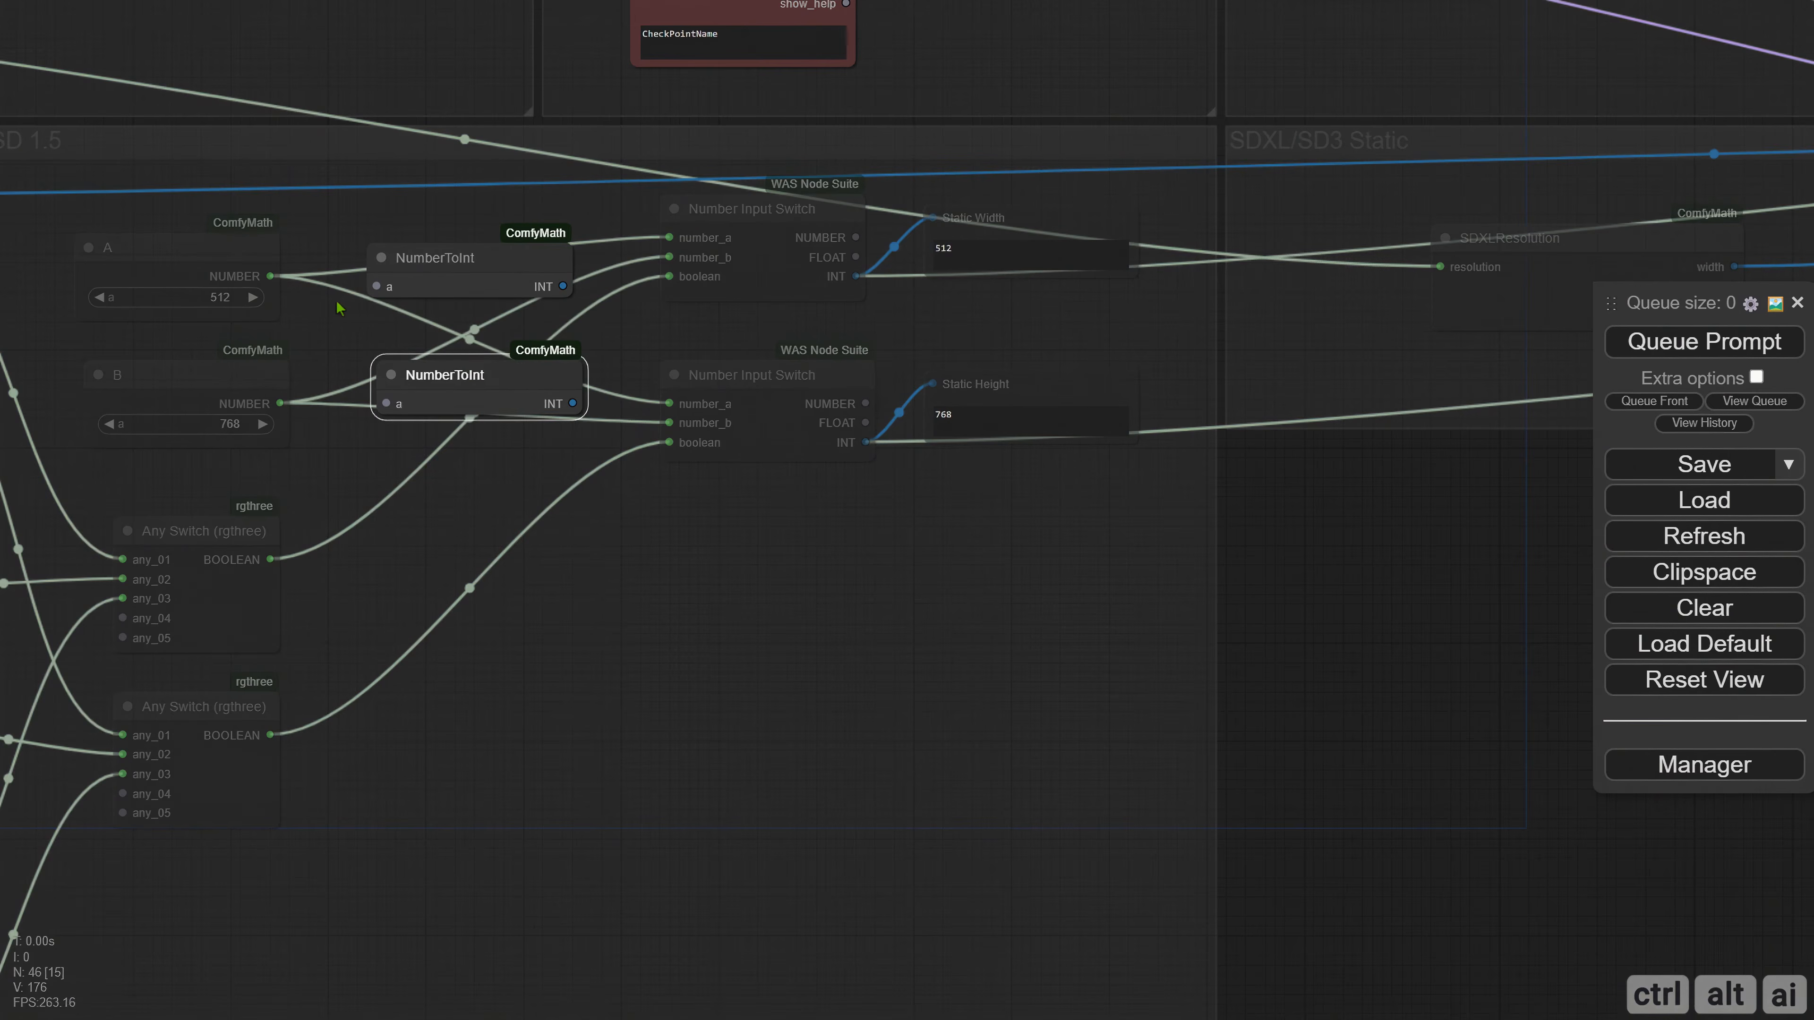
Connect the A and B NUMBER outputs to their NumberToInt nodes and set the SD 1.5 group's nodes to always run.
{"action": "left_click_drag", "start_coordinate": [274, 275], "coordinate": [377, 286]}
{"action": "left_click_drag", "start_coordinate": [293, 402], "coordinate": [387, 403]}
{"action": "left_click_drag", "start_coordinate": [683, 563], "coordinate": [530, 536]}
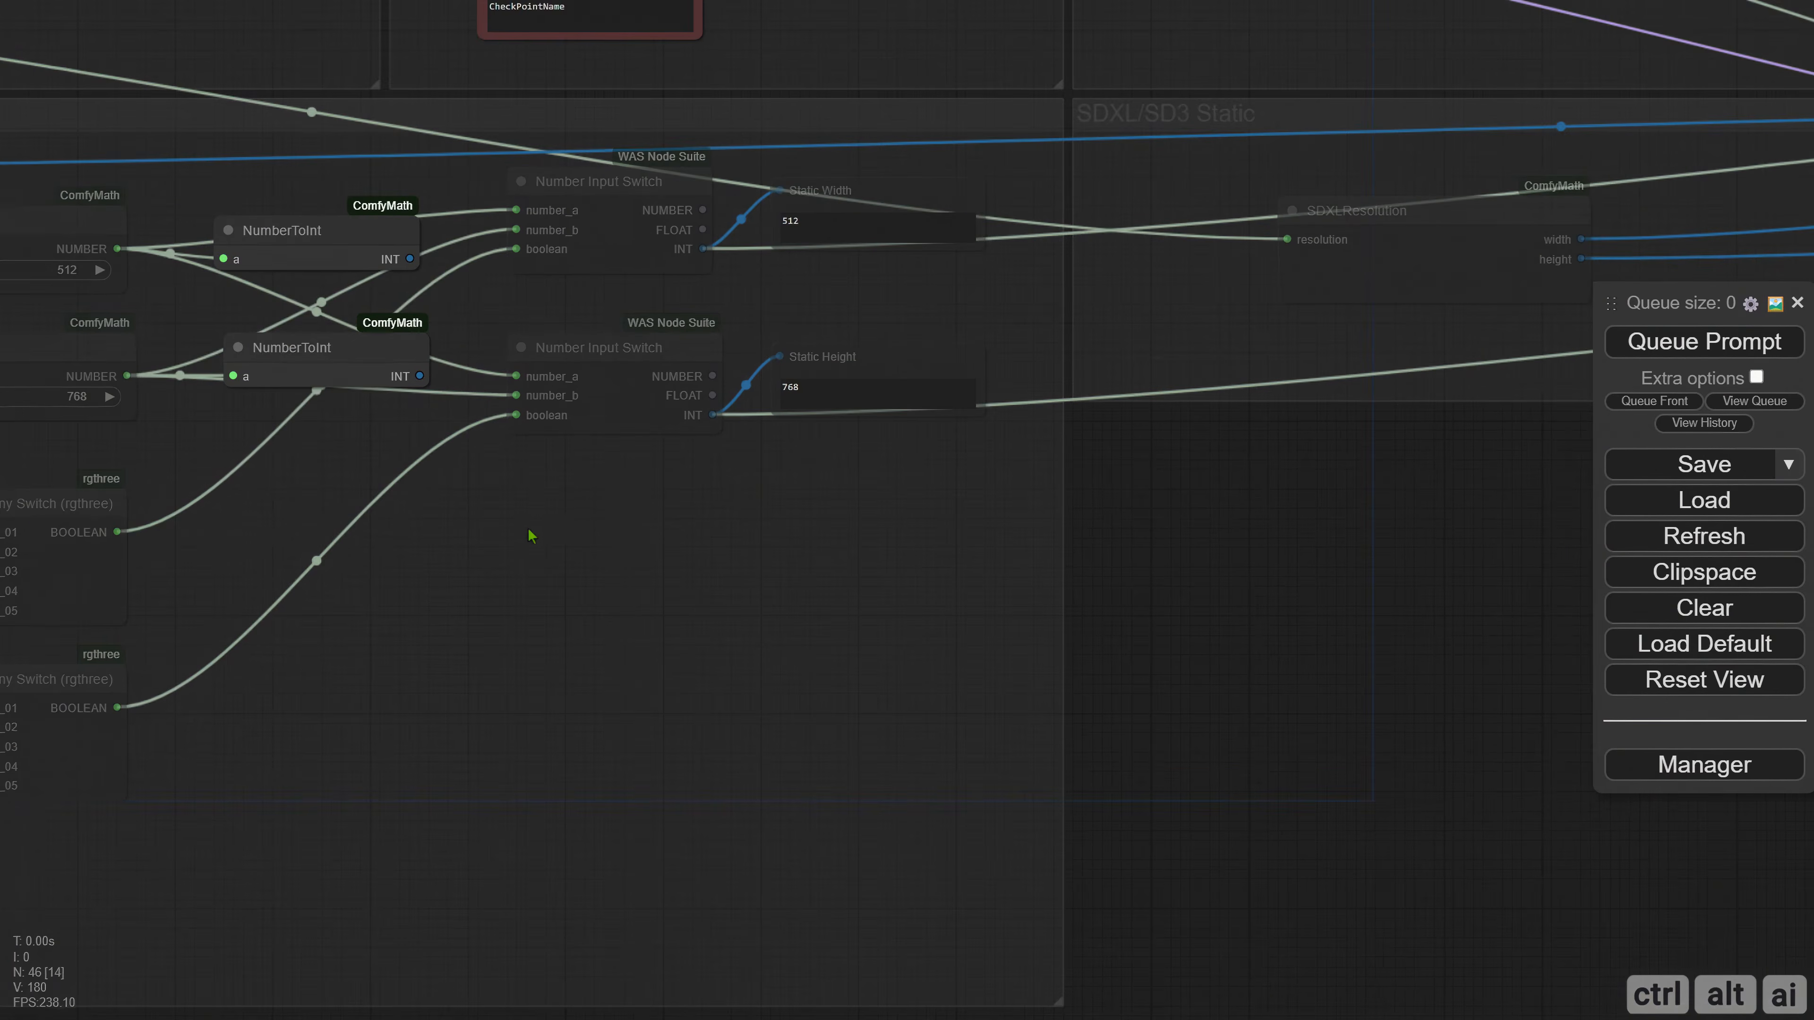
{"action": "right_click", "coordinate": [467, 534]}
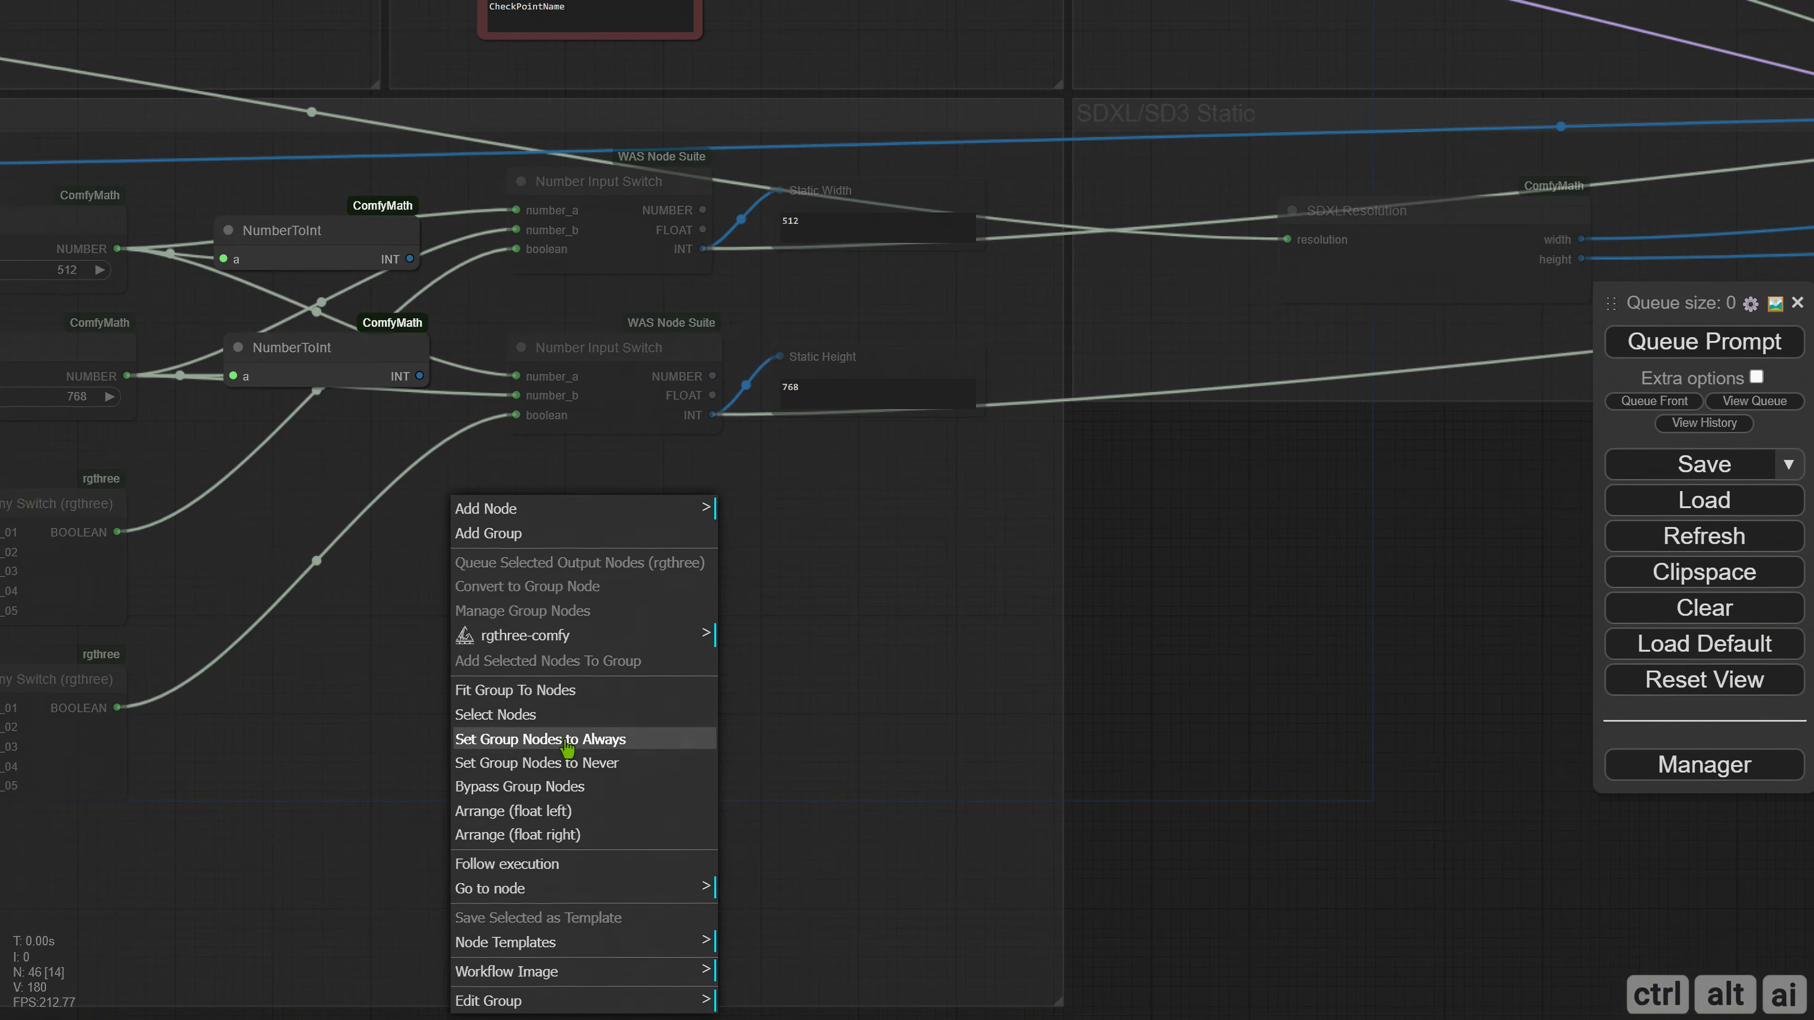
{"action": "left_click", "coordinate": [643, 620]}
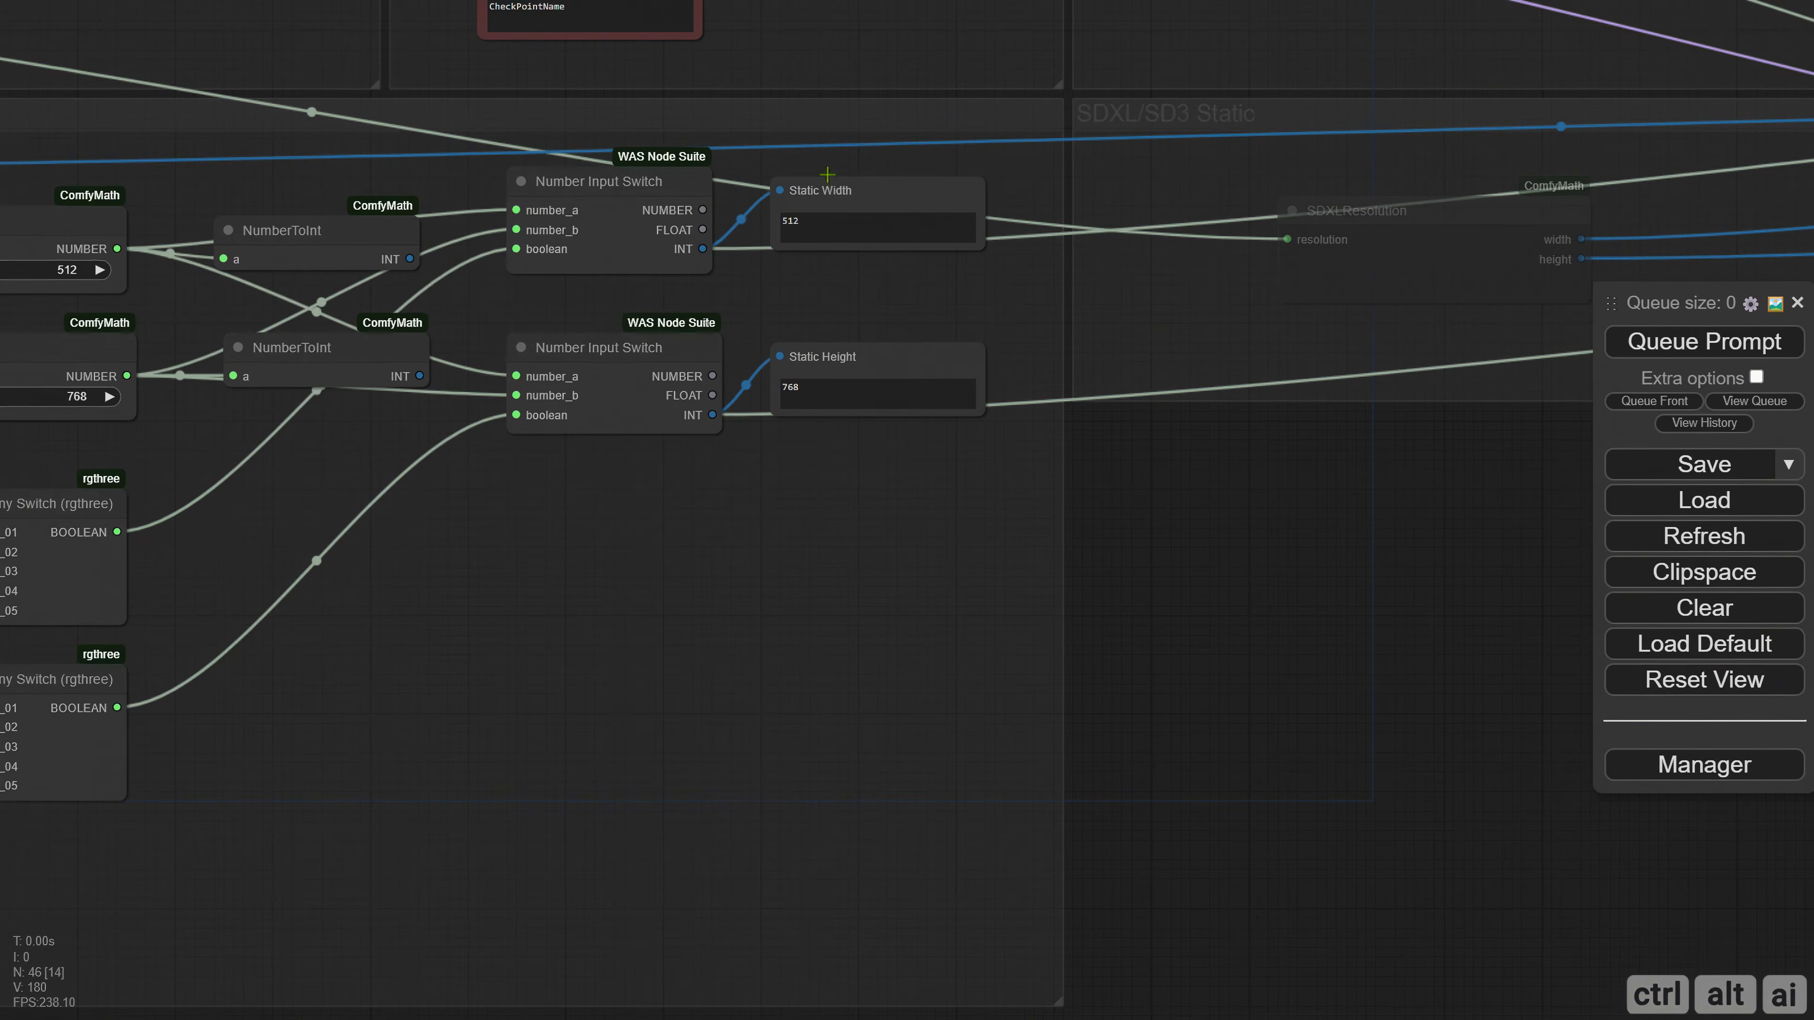
Copy the Static Width display below Static Height, feed it from A's NumberToInt output and rename its slot Minimum.
{"action": "left_click_drag", "start_coordinate": [822, 194], "coordinate": [825, 510]}
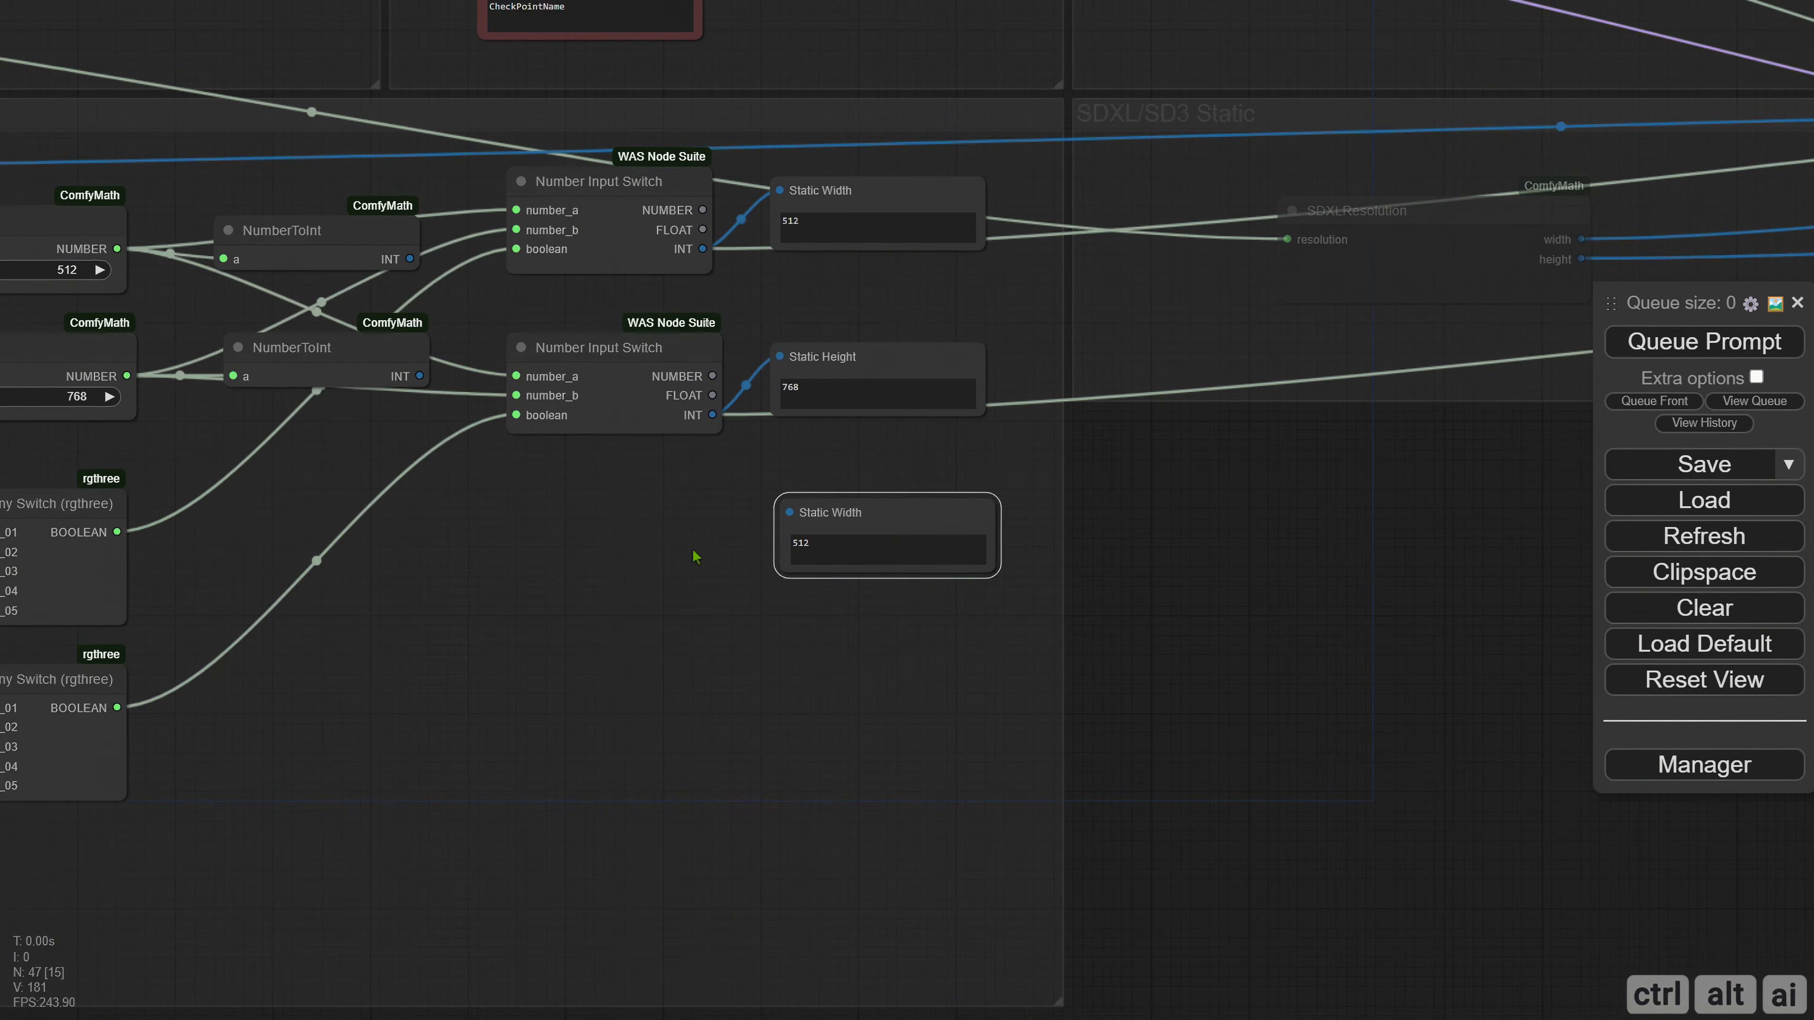
{"action": "left_click_drag", "start_coordinate": [417, 257], "coordinate": [790, 513]}
{"action": "left_click_drag", "start_coordinate": [653, 574], "coordinate": [779, 555]}
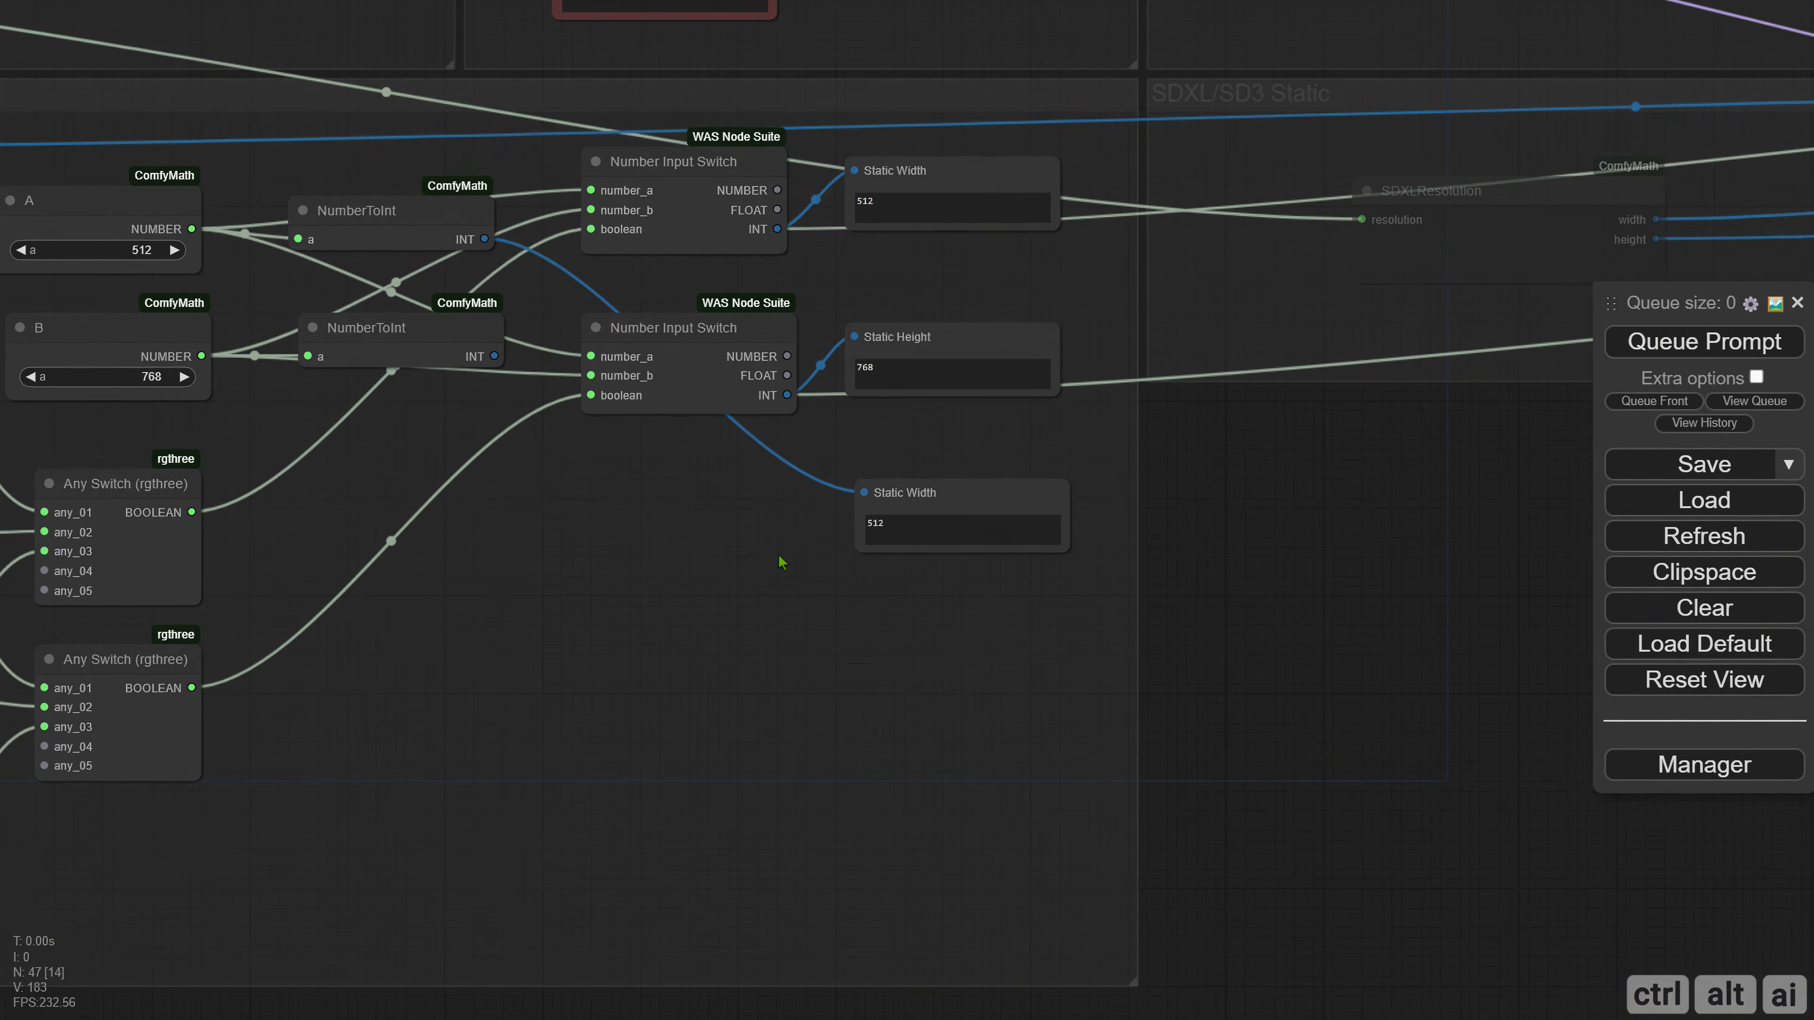
{"action": "right_click", "coordinate": [889, 498]}
{"action": "left_click", "coordinate": [877, 491]}
{"action": "key", "text": "ctrl+shift+Left"}
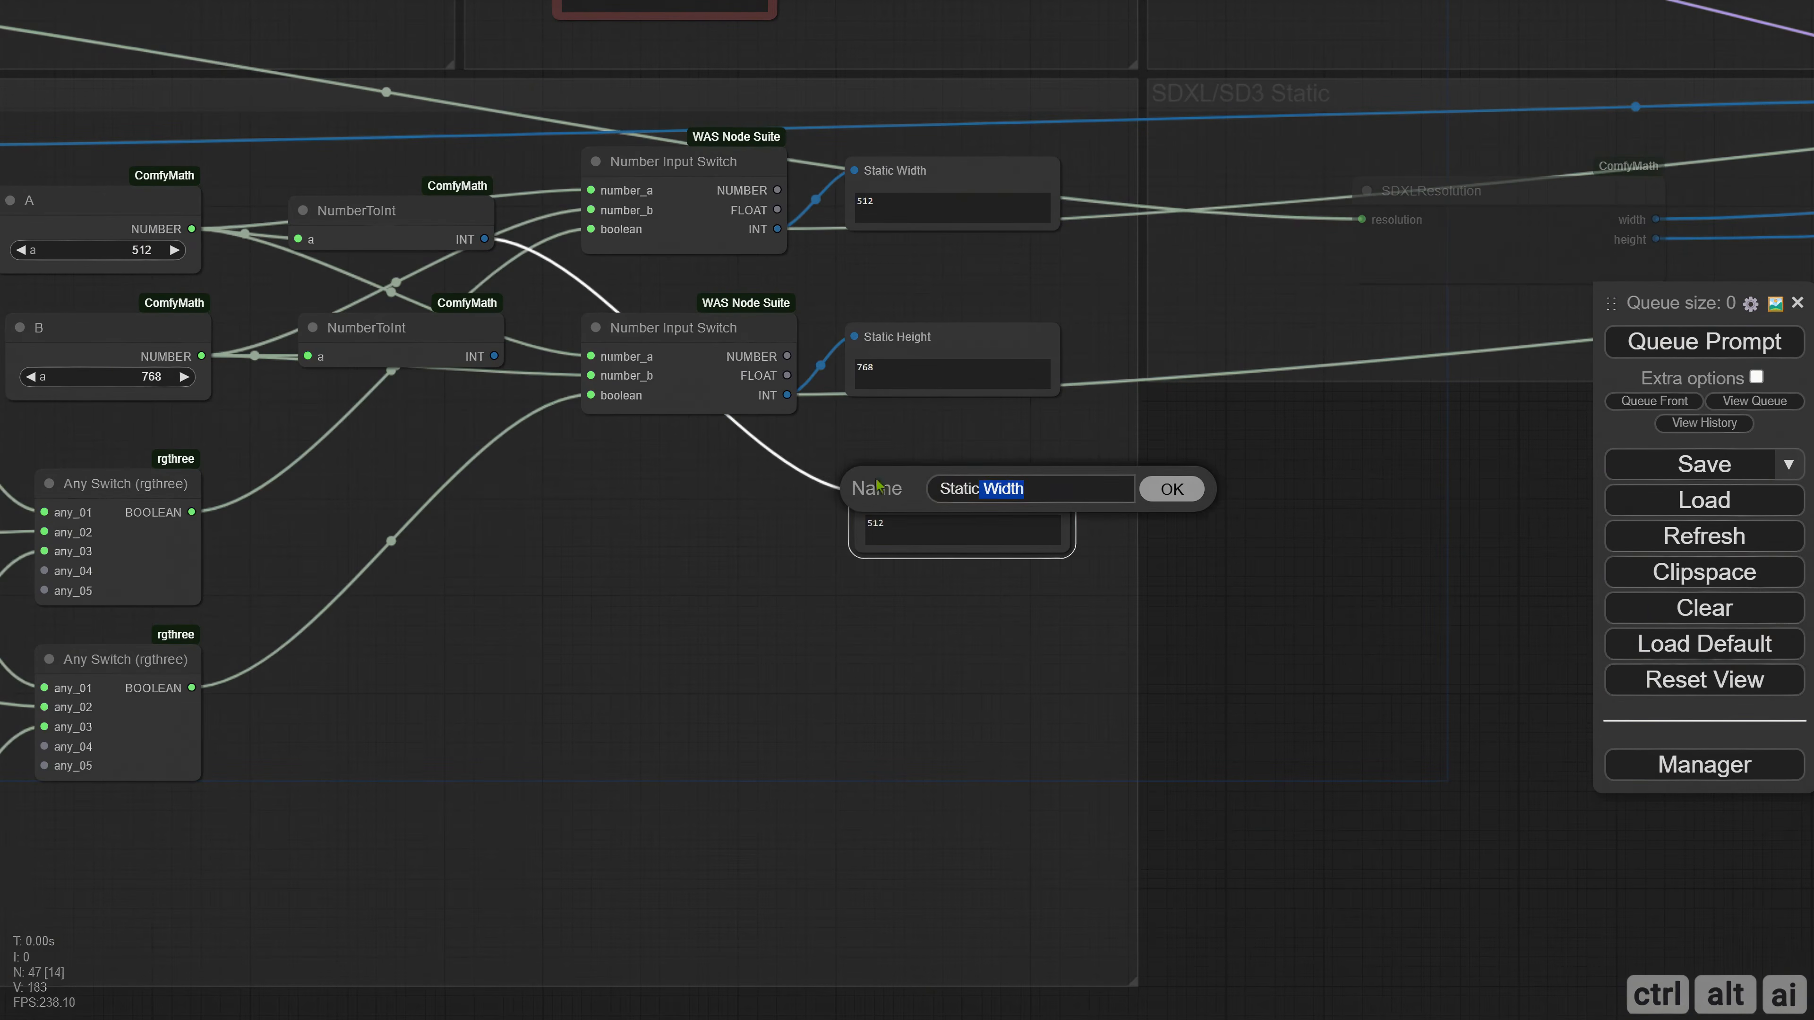
{"action": "key", "text": "ctrl+shift+Left"}
{"action": "type", "text": "Minimum"}
{"action": "key", "text": "Return"}
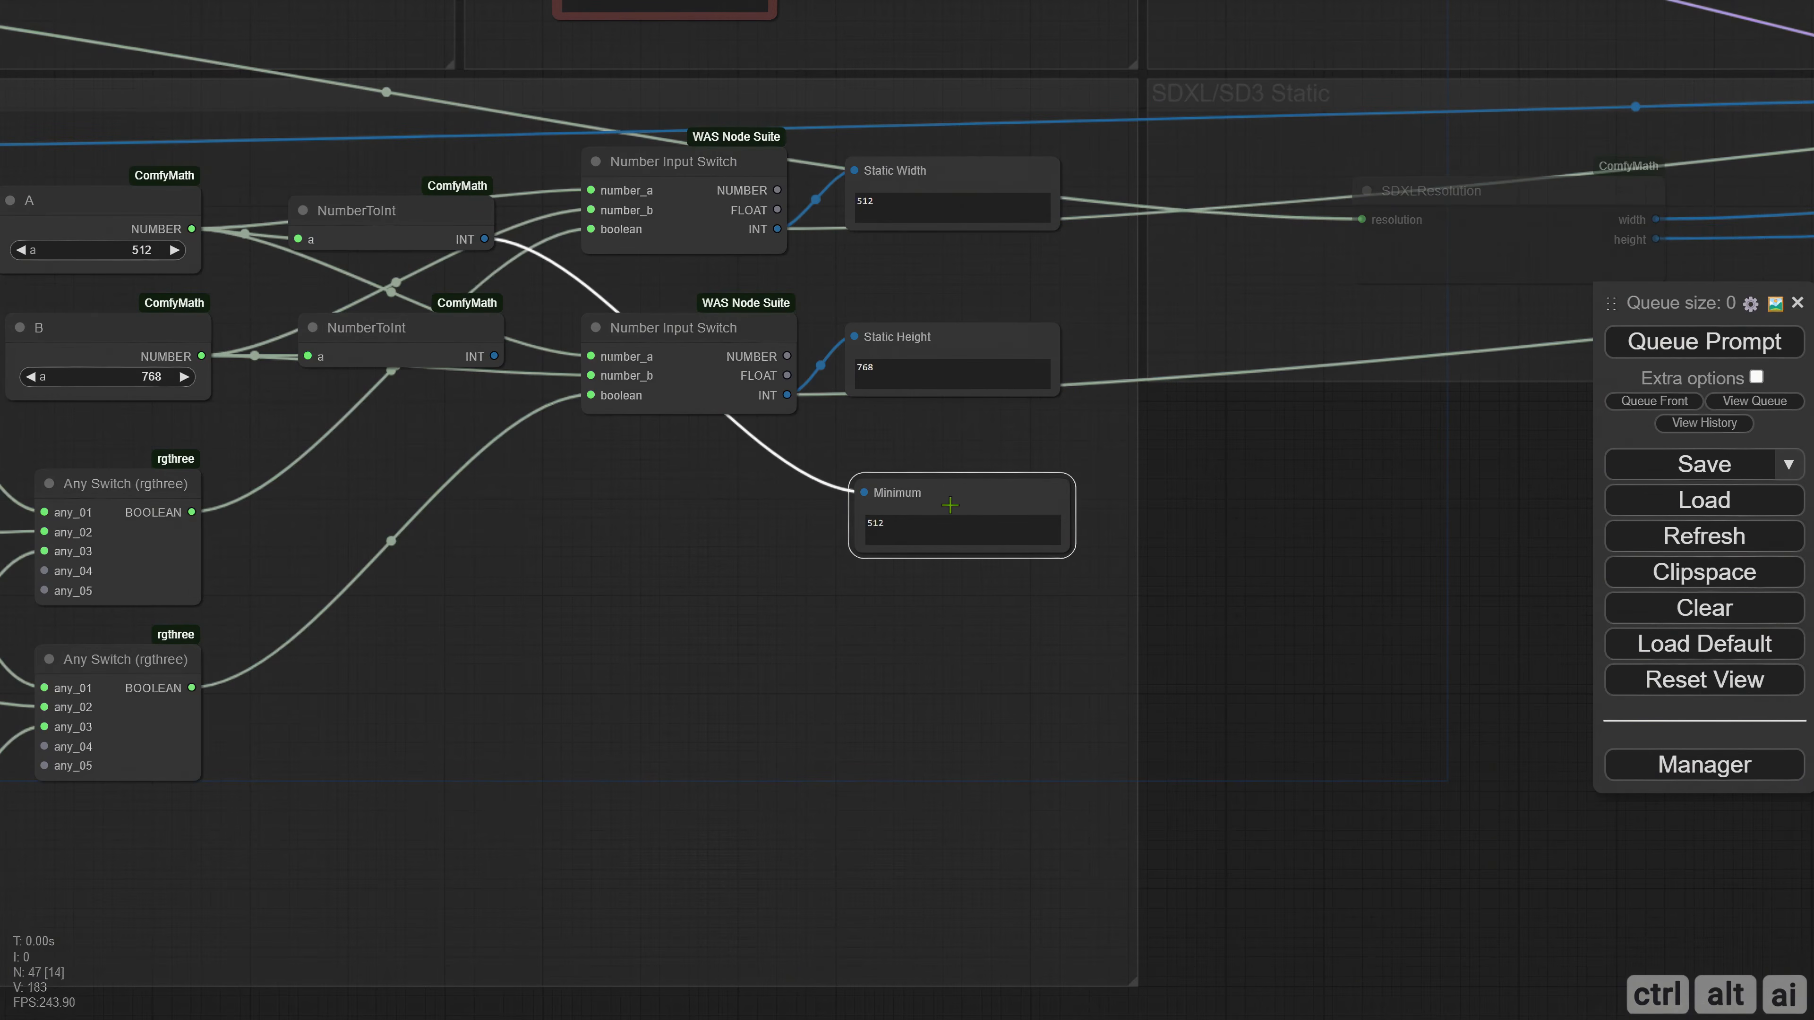
Copy the Minimum display below itself, feed it from B's NumberToInt output and rename its slot Optimum.
{"action": "left_click_drag", "start_coordinate": [950, 505], "coordinate": [960, 632]}
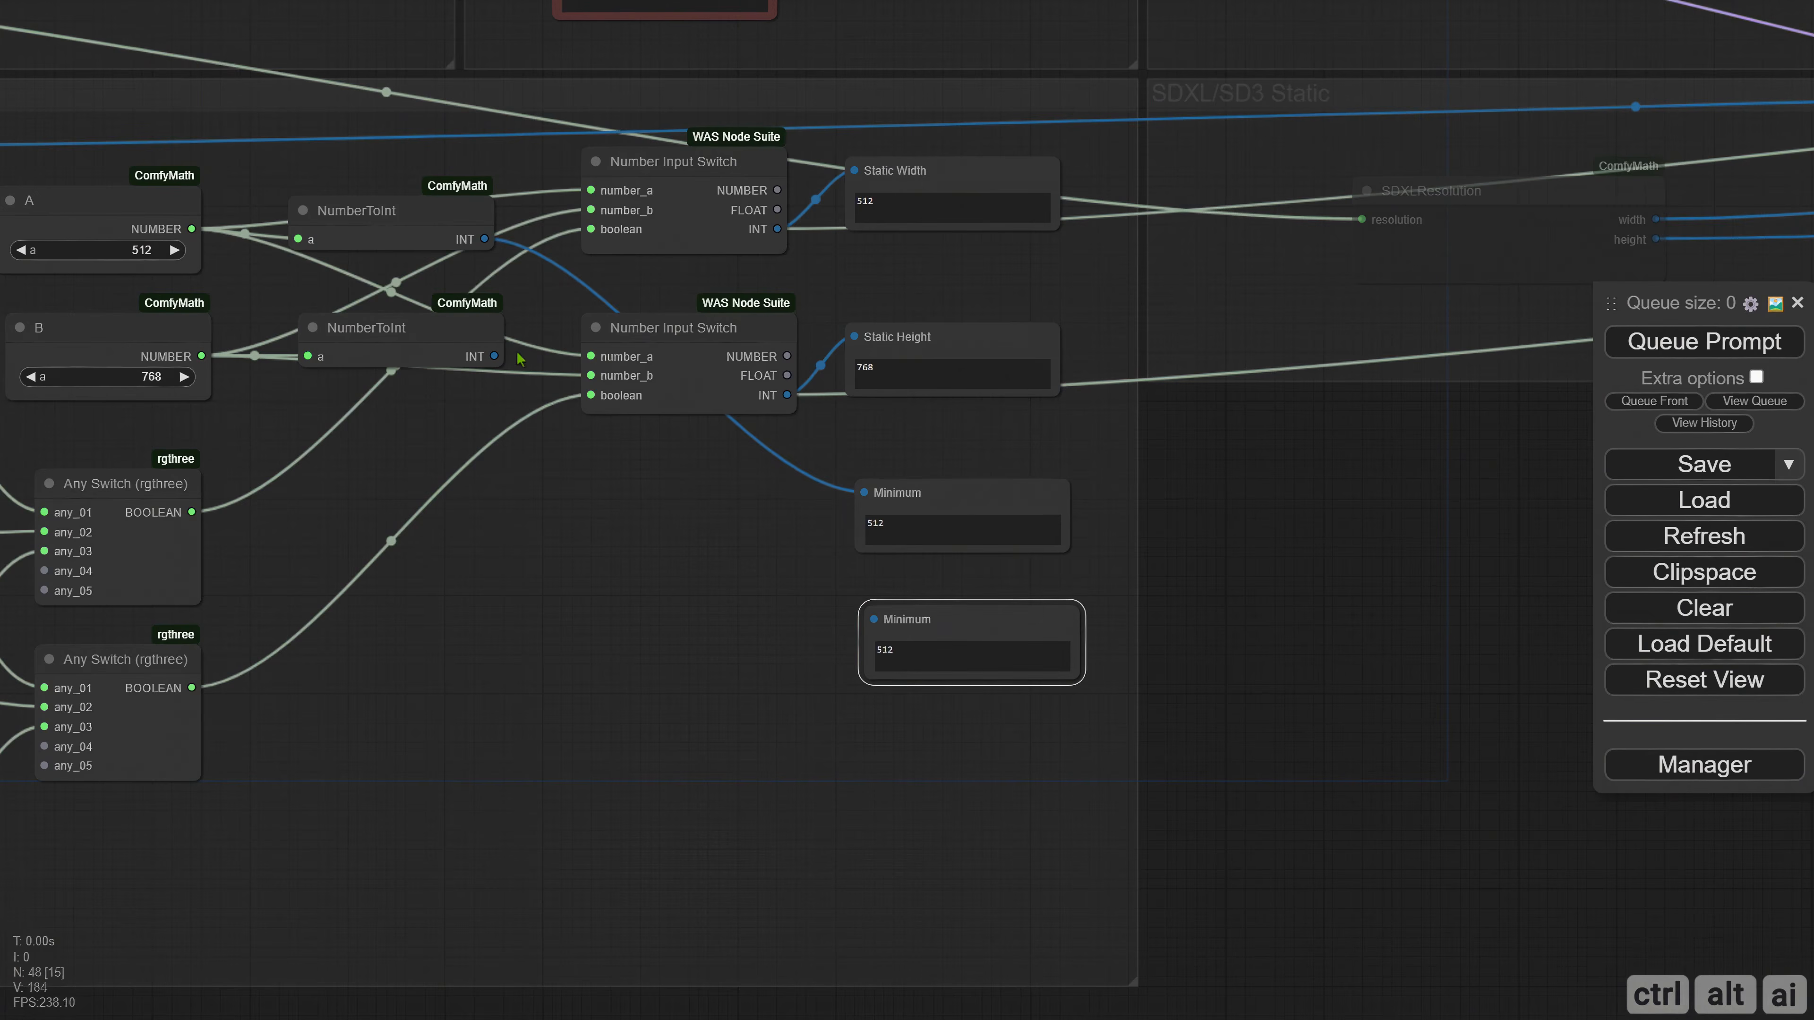
{"action": "left_click_drag", "start_coordinate": [494, 357], "coordinate": [874, 619]}
{"action": "right_click", "coordinate": [894, 619]}
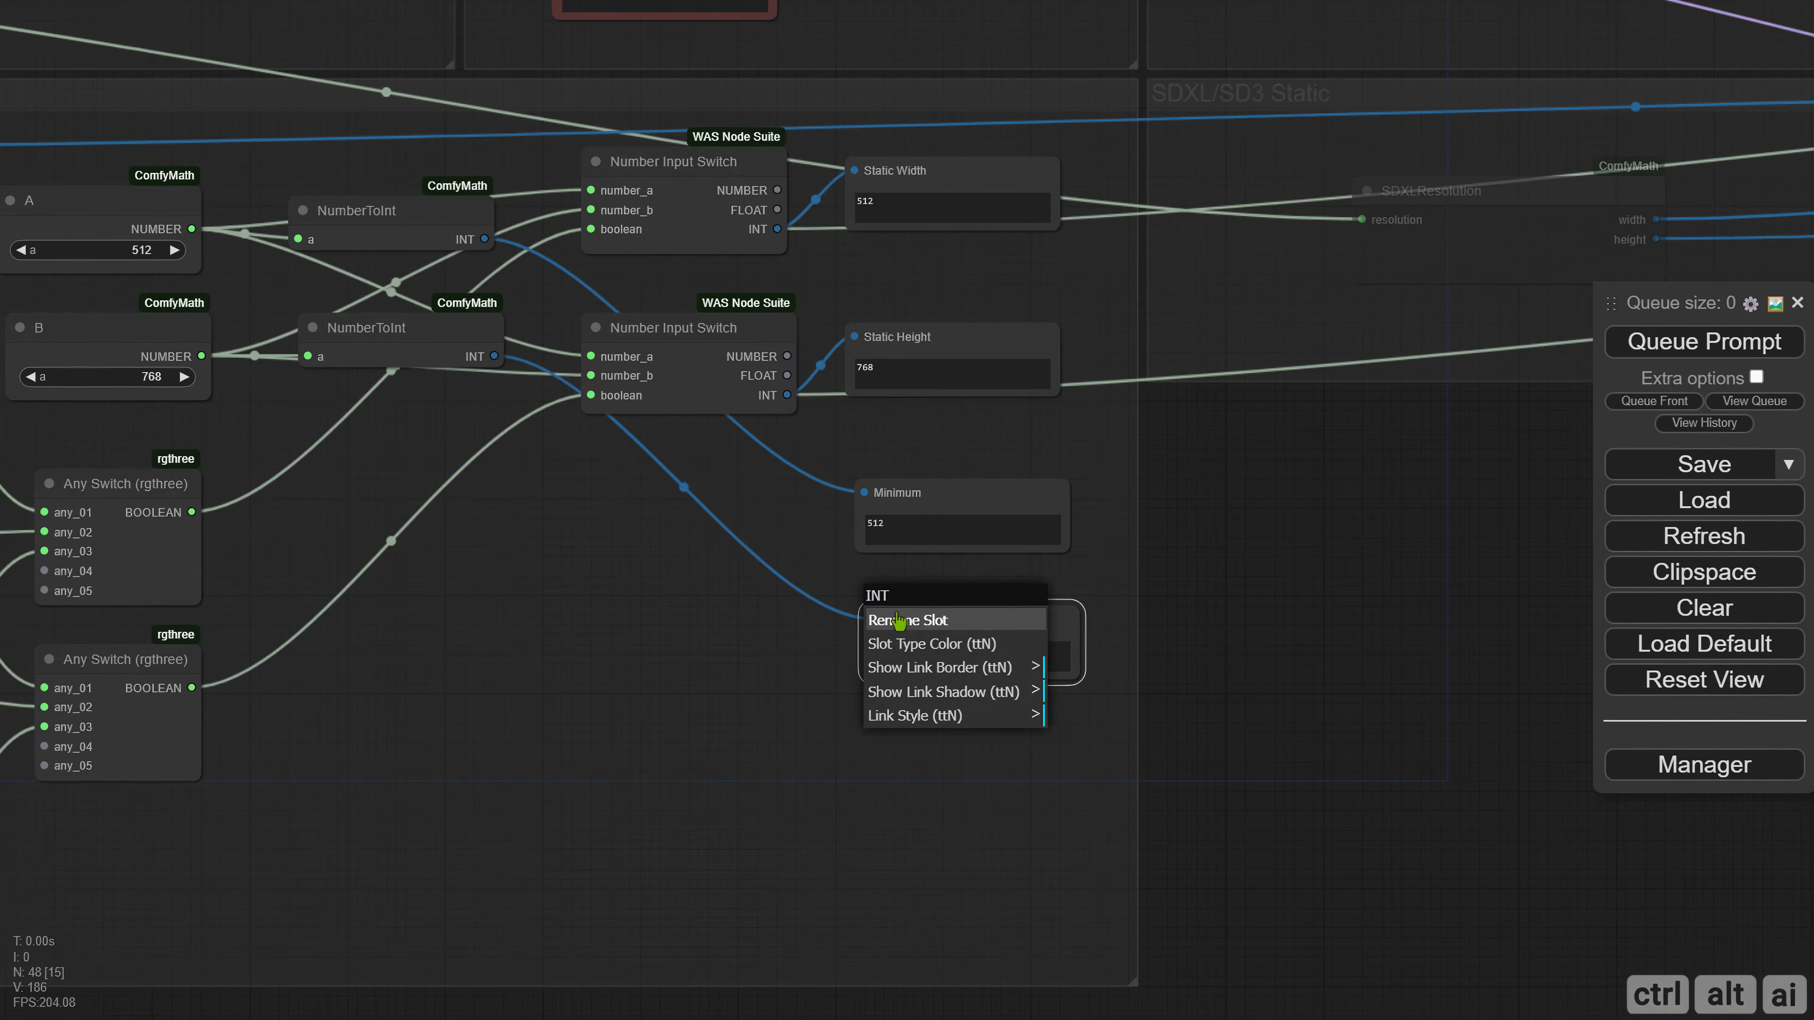
{"action": "left_click", "coordinate": [940, 619]}
{"action": "double_click", "coordinate": [1006, 619]}
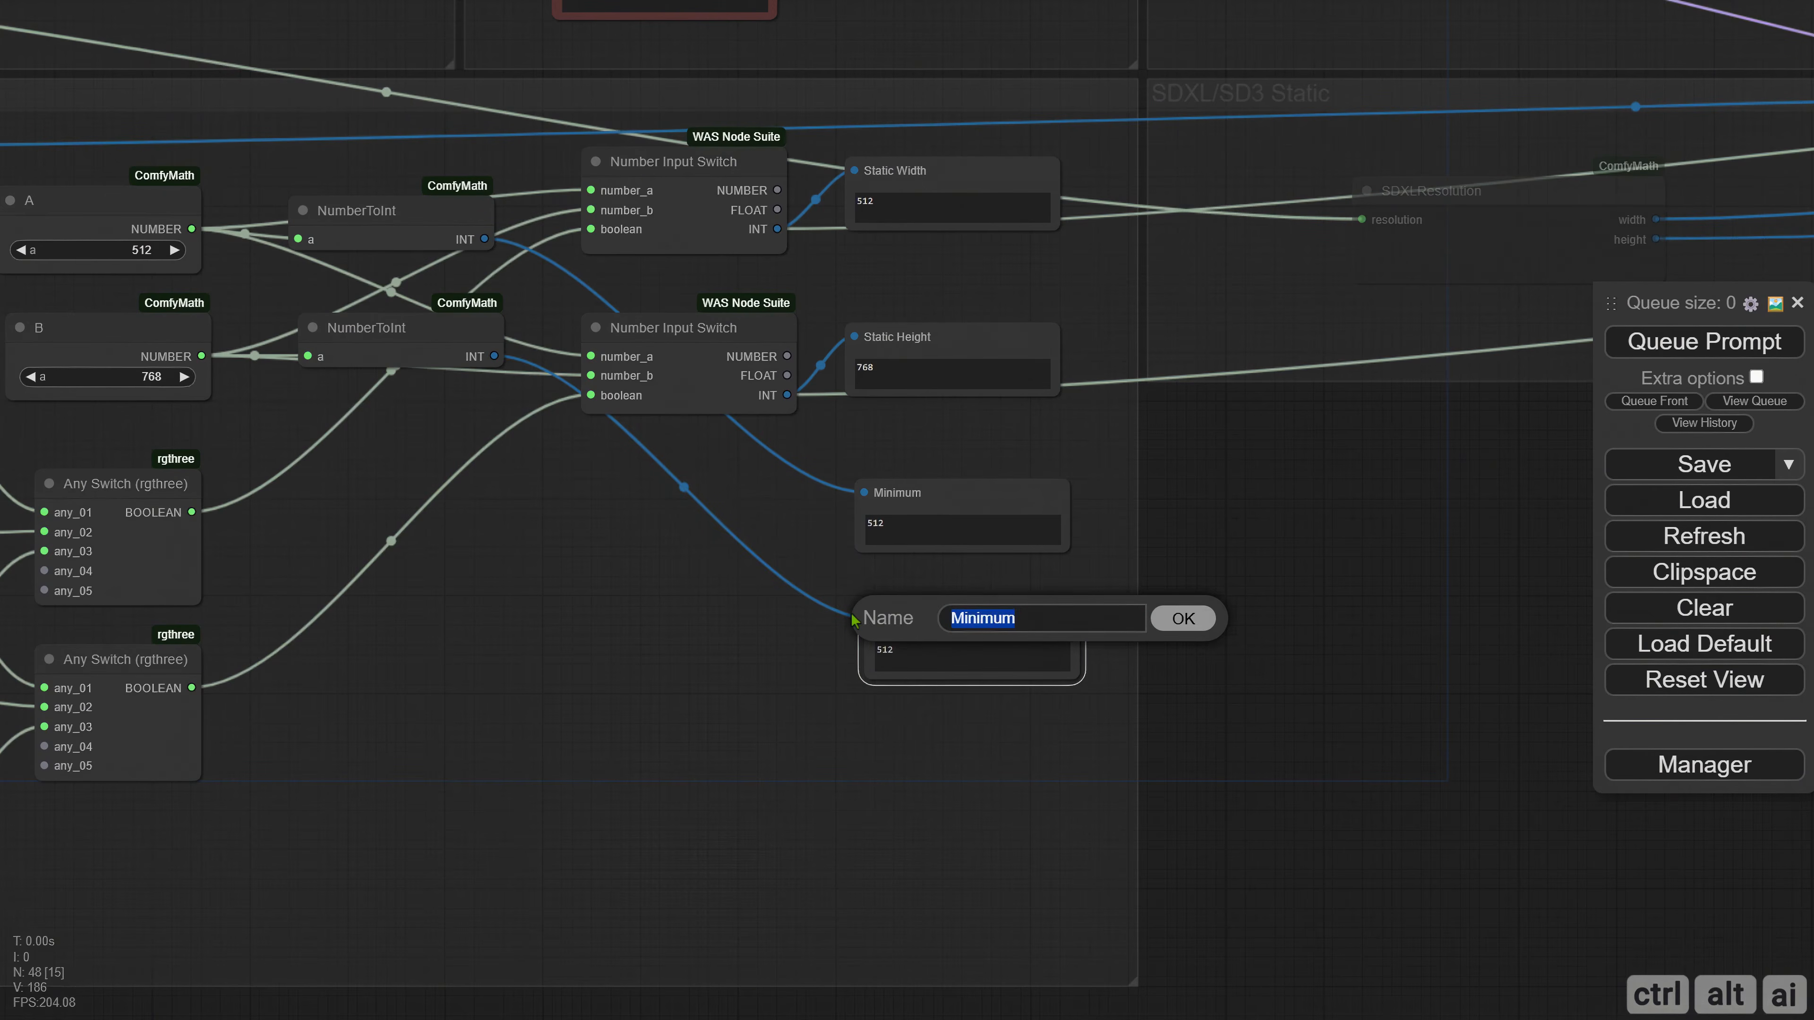
{"action": "type", "text": "Optimum"}
{"action": "key", "text": "Return"}
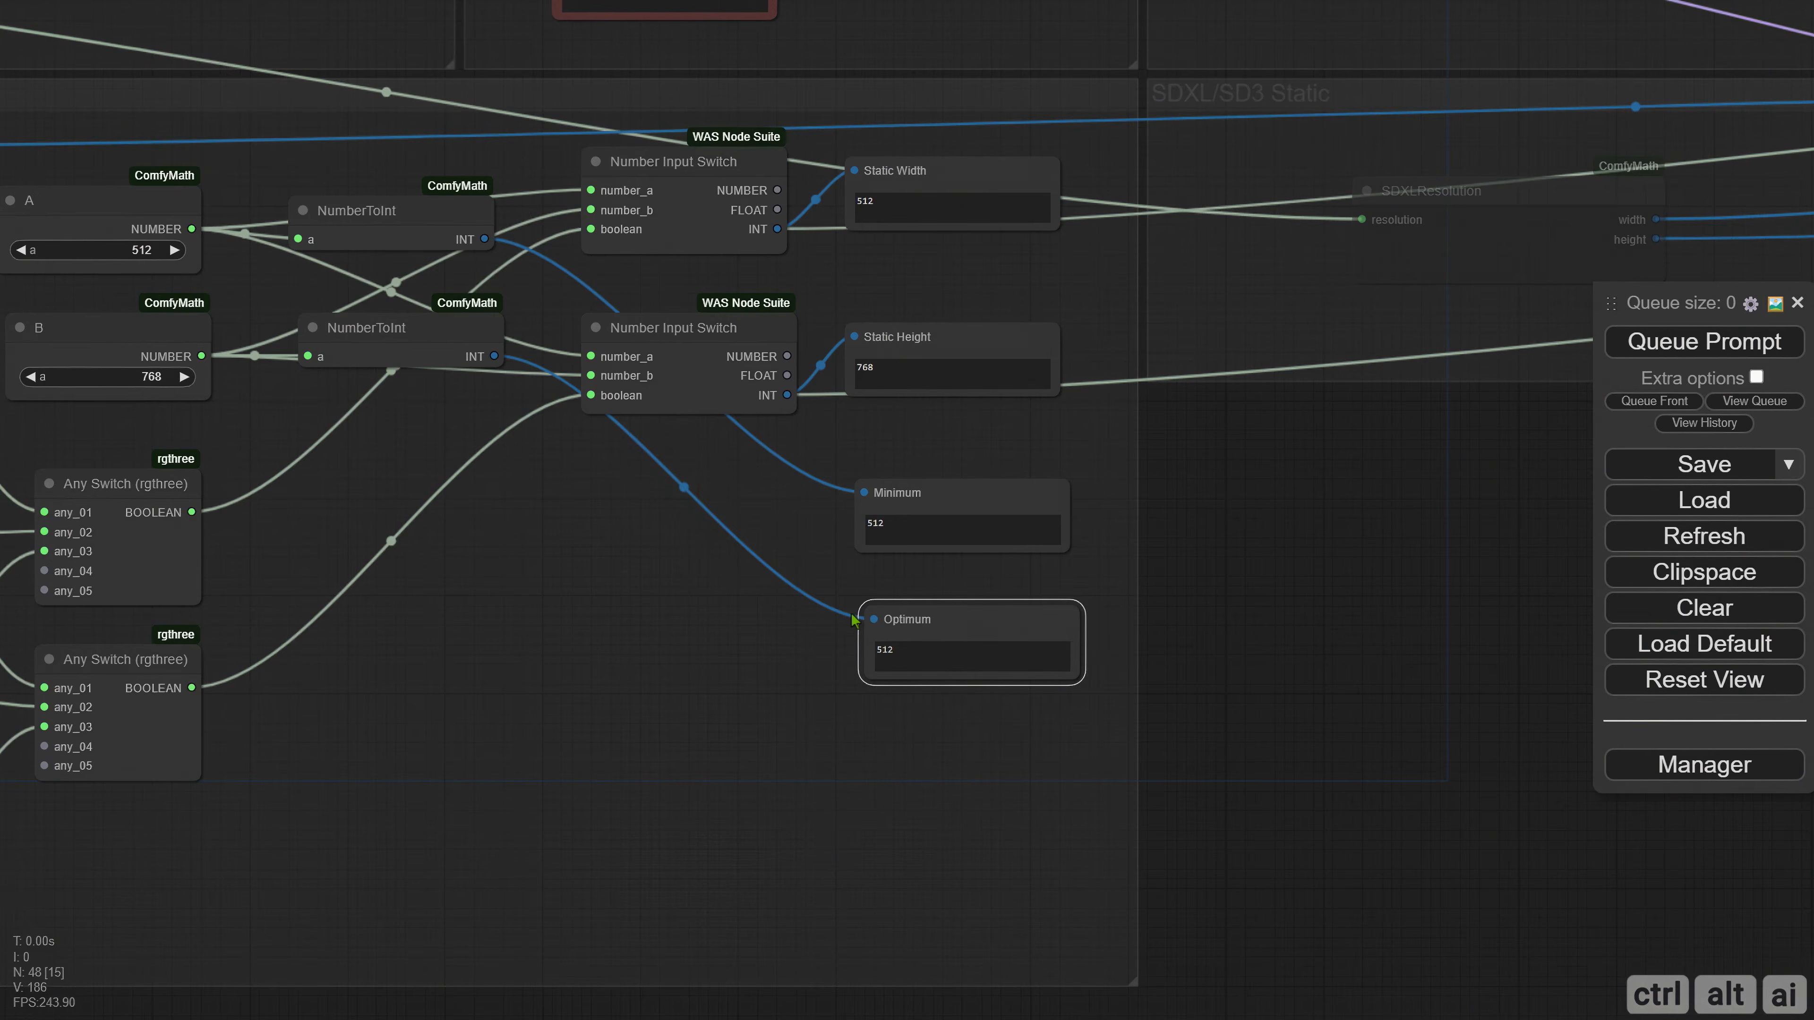
Copy the Optimum display below itself and rename the copy's slot Maximum.
{"action": "left_click_drag", "start_coordinate": [876, 622], "coordinate": [882, 739]}
{"action": "right_click", "coordinate": [882, 738]}
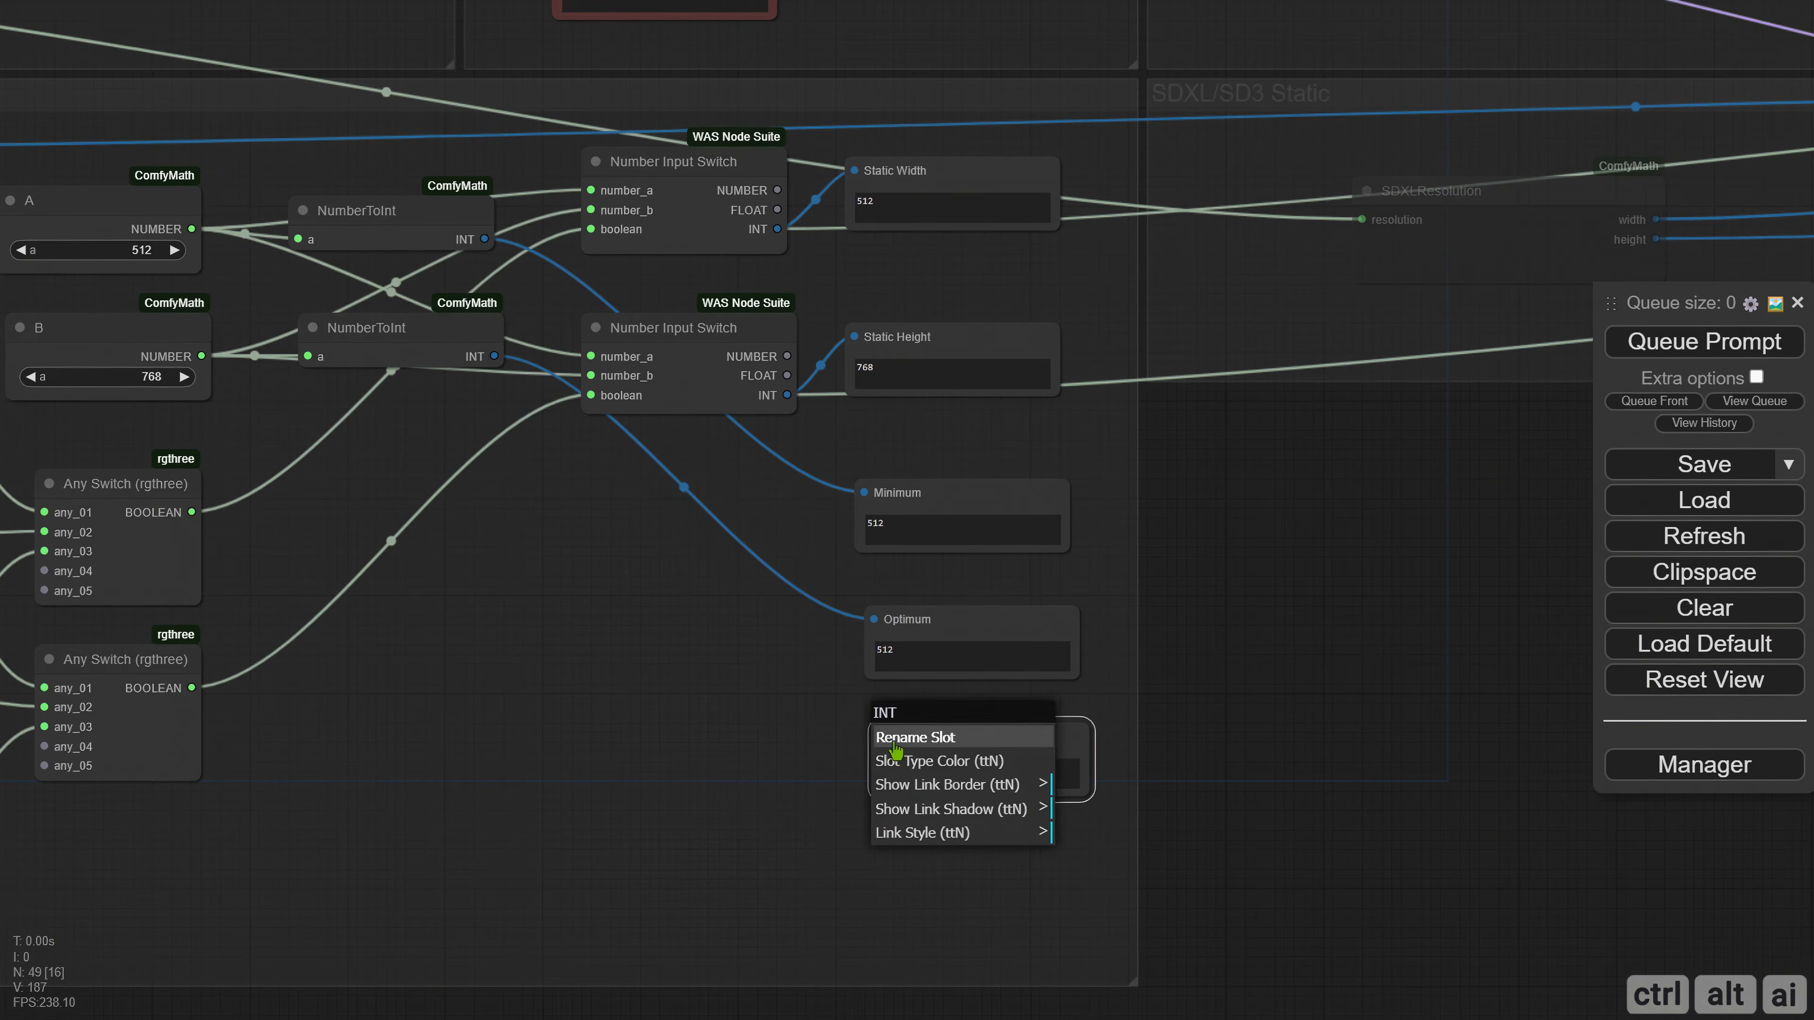
{"action": "left_click", "coordinate": [893, 747]}
{"action": "type", "text": "Ma"}
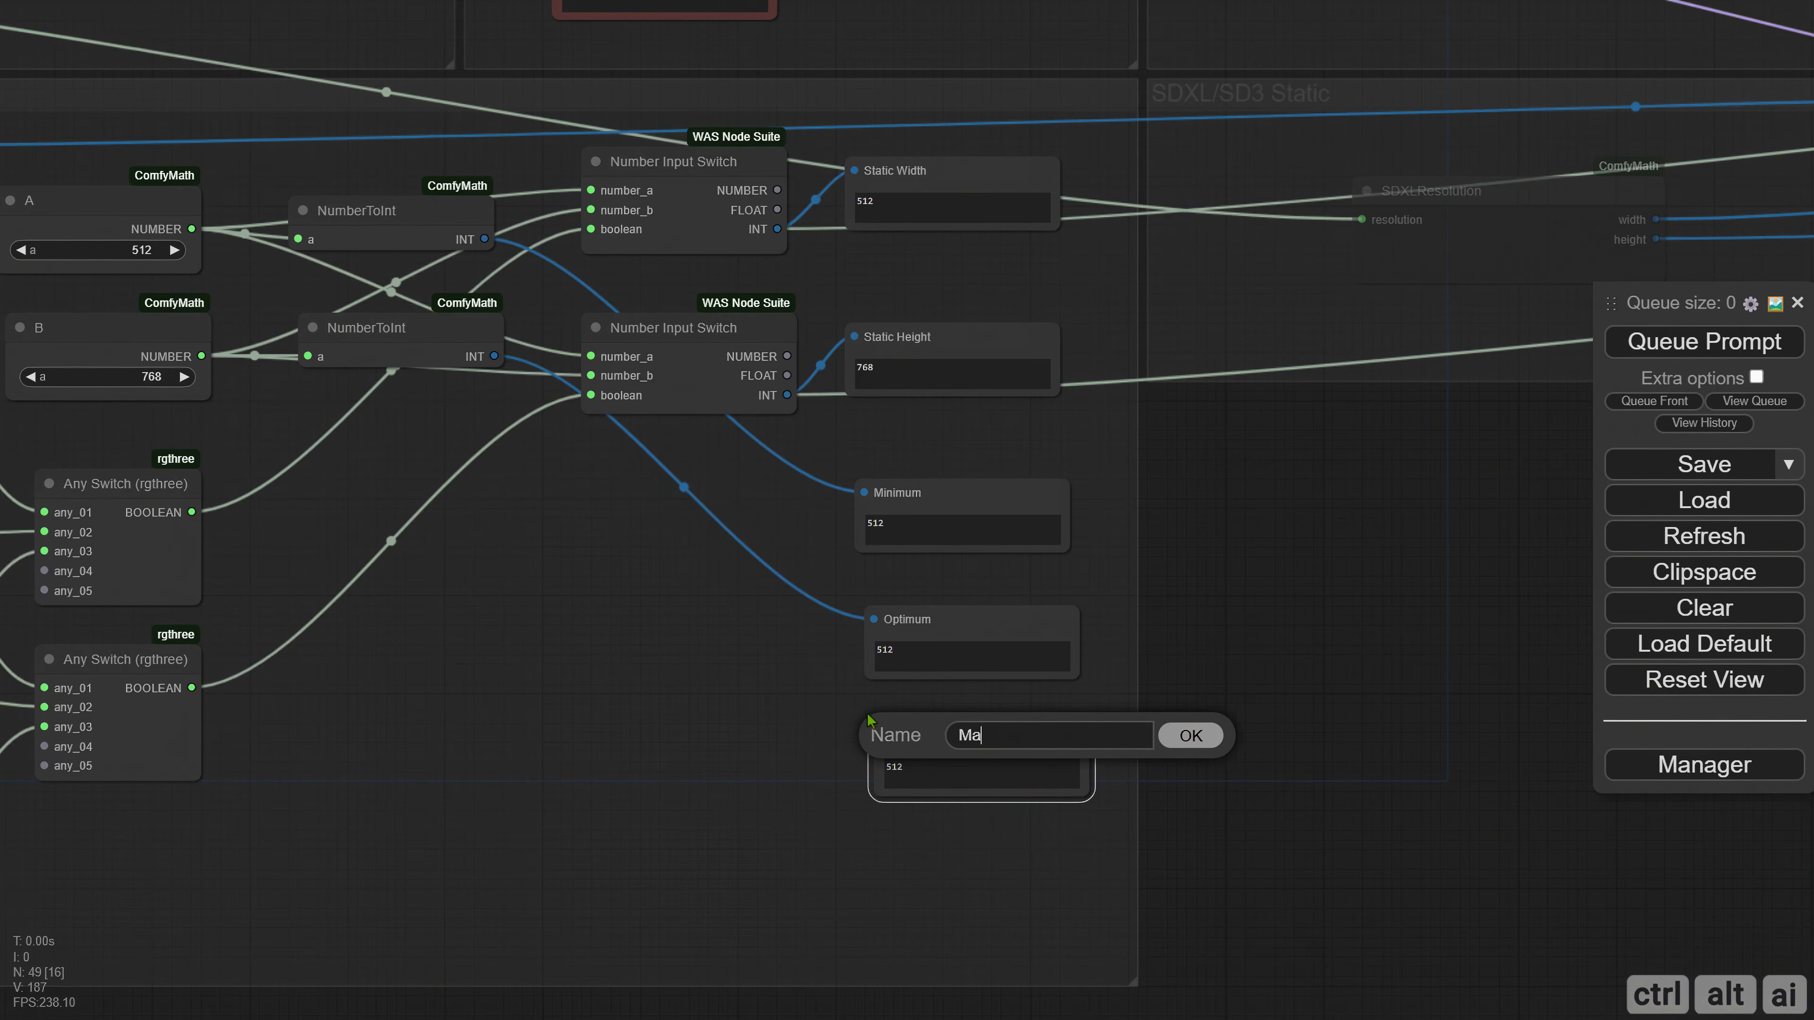
{"action": "type", "text": "ximum"}
{"action": "key", "text": "Return"}
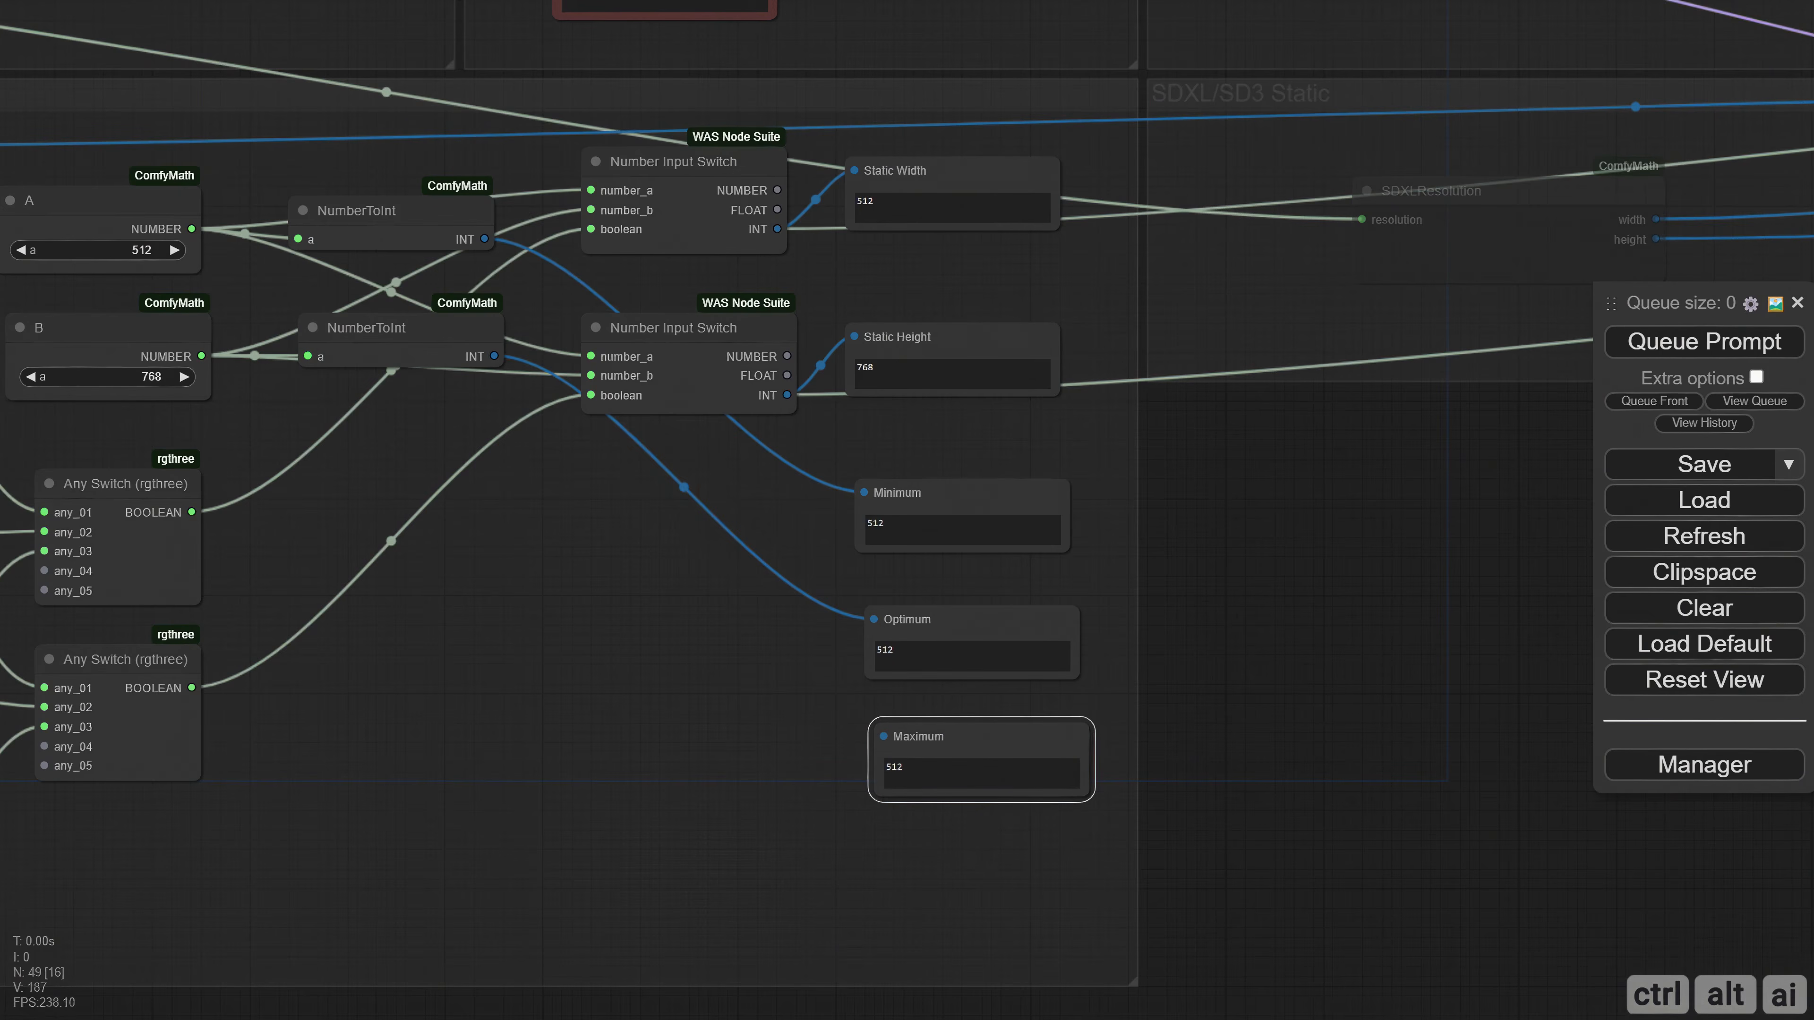
Add a math IntBinaryOperation node and place it in front of the Minimum and Optimum displays.
{"action": "right_click", "coordinate": [534, 514]}
{"action": "left_click", "coordinate": [564, 523]}
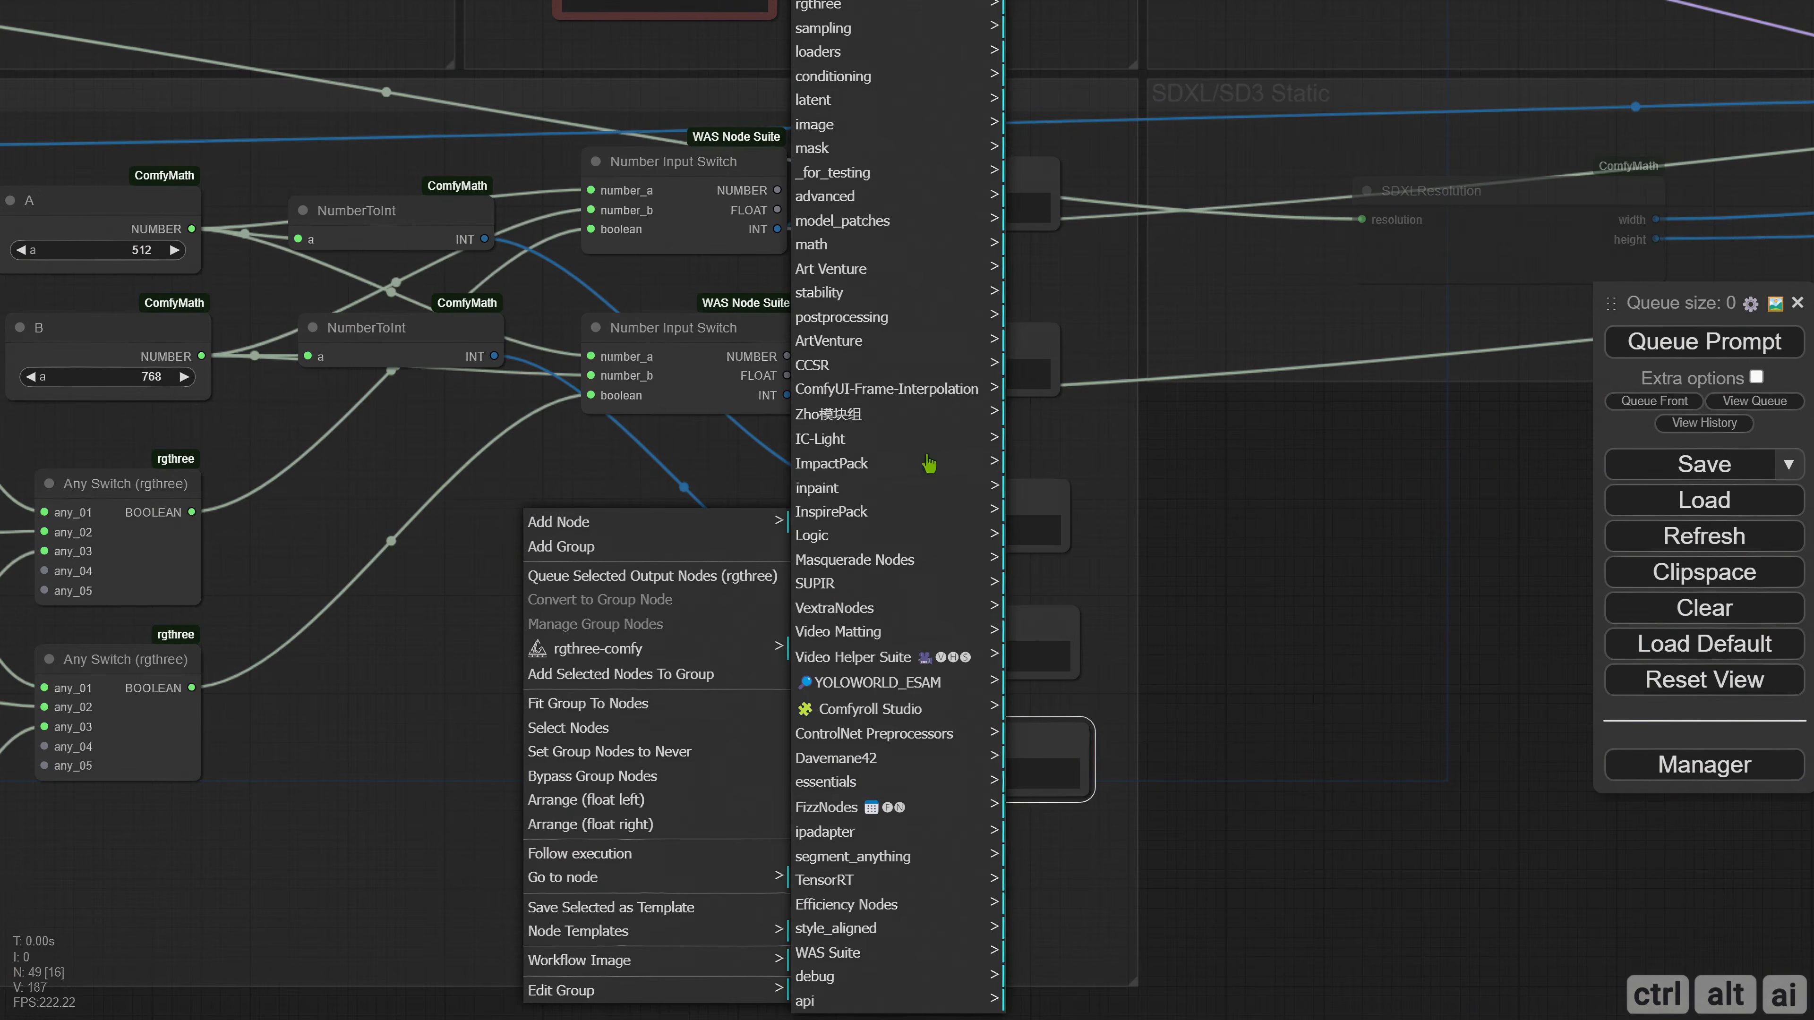
{"action": "left_click", "coordinate": [823, 245]}
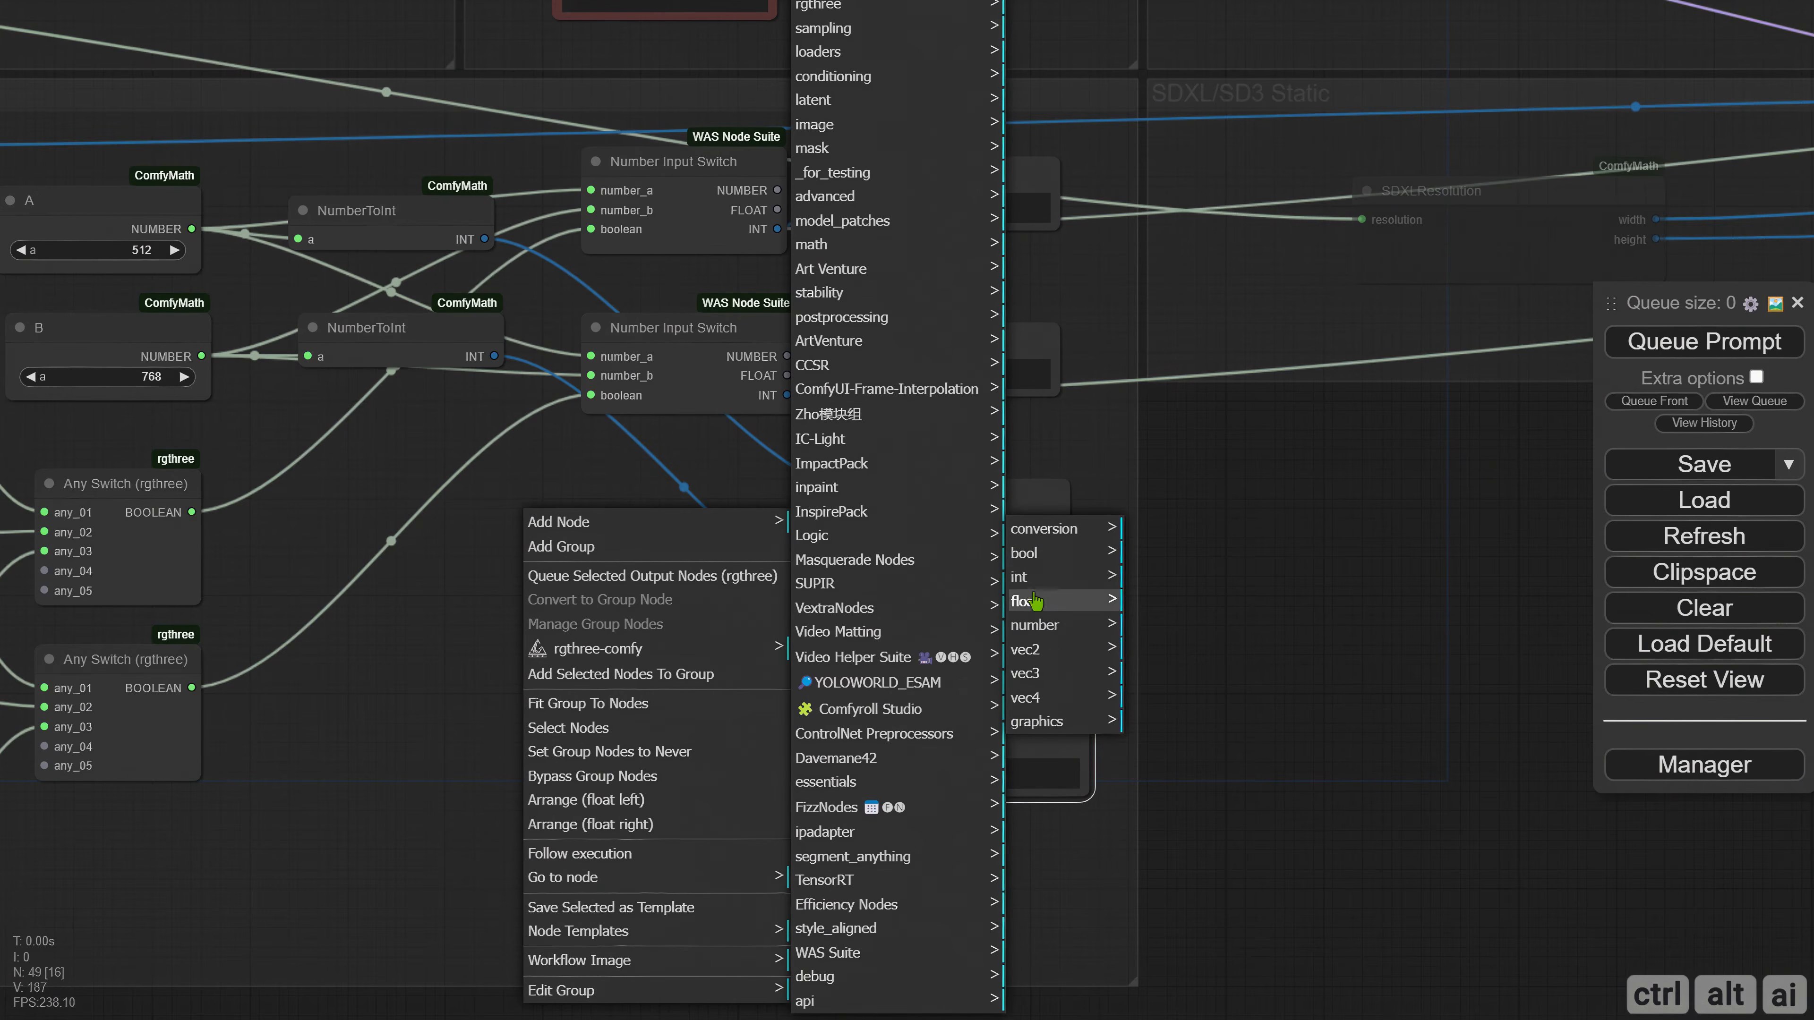
{"action": "left_click", "coordinate": [1019, 577]}
{"action": "left_click", "coordinate": [1174, 577]}
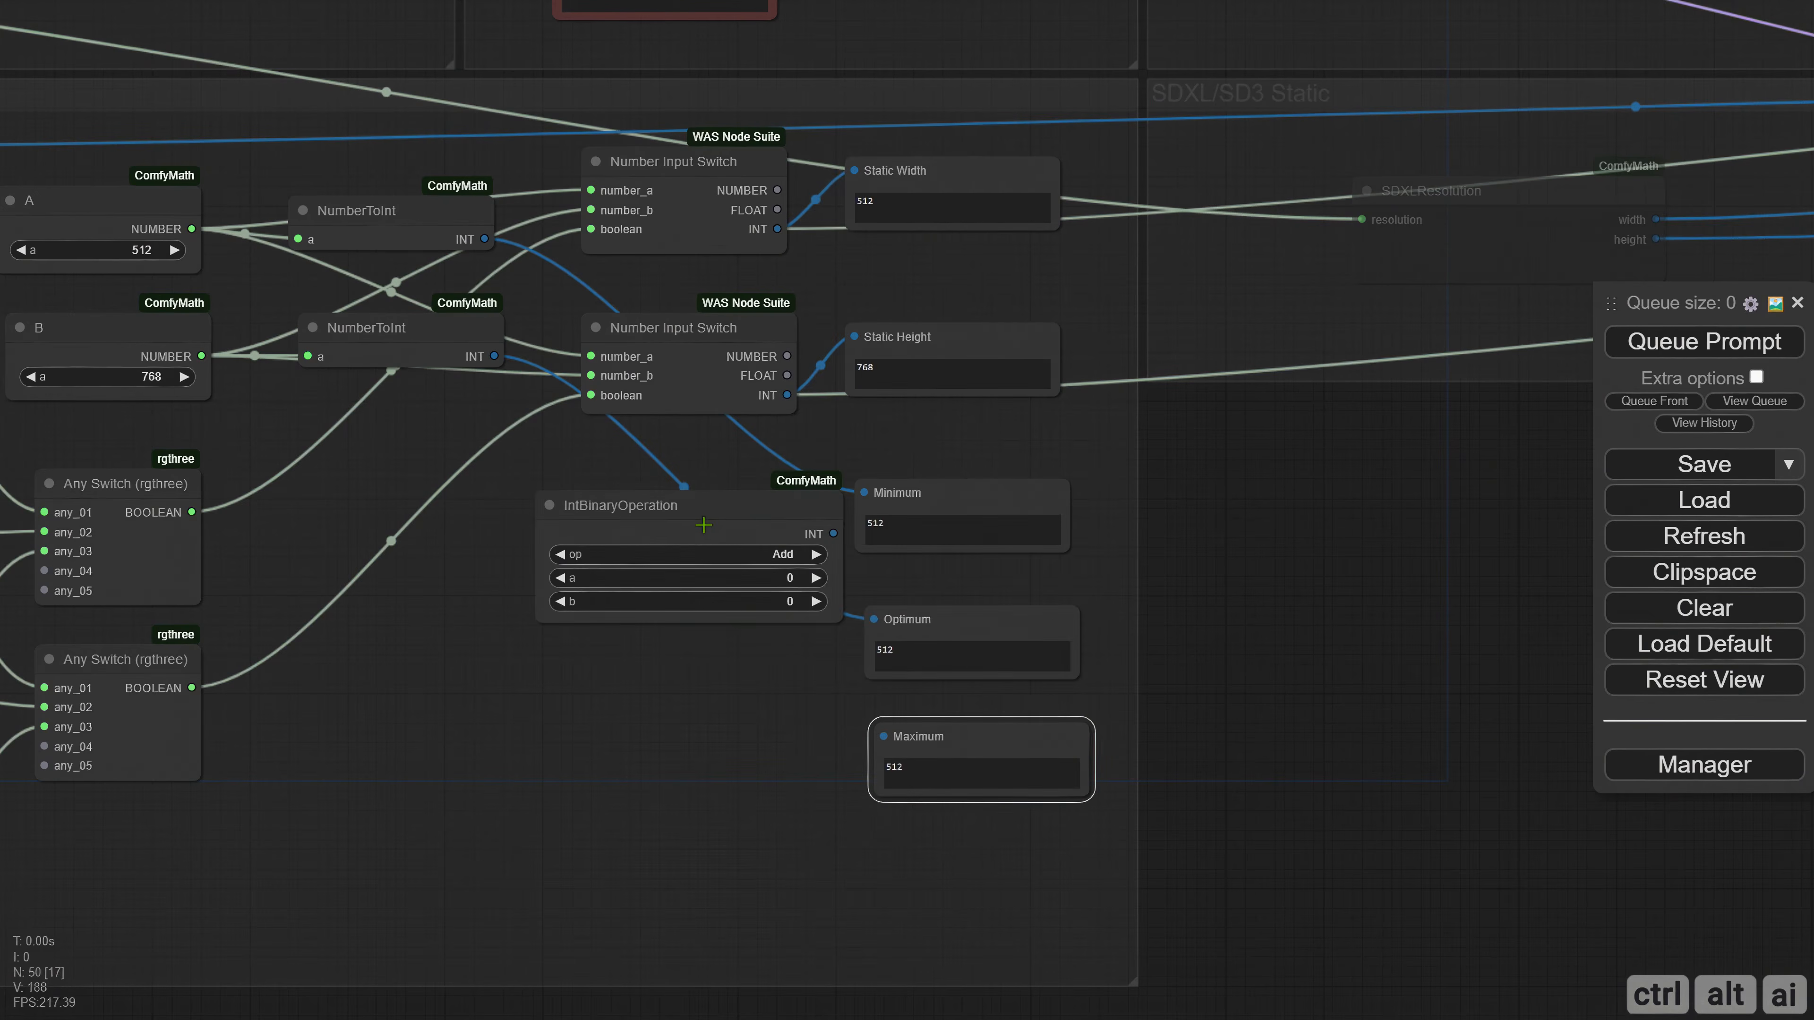
{"action": "left_click", "coordinate": [658, 530]}
{"action": "left_click_drag", "start_coordinate": [658, 529], "coordinate": [642, 532]}
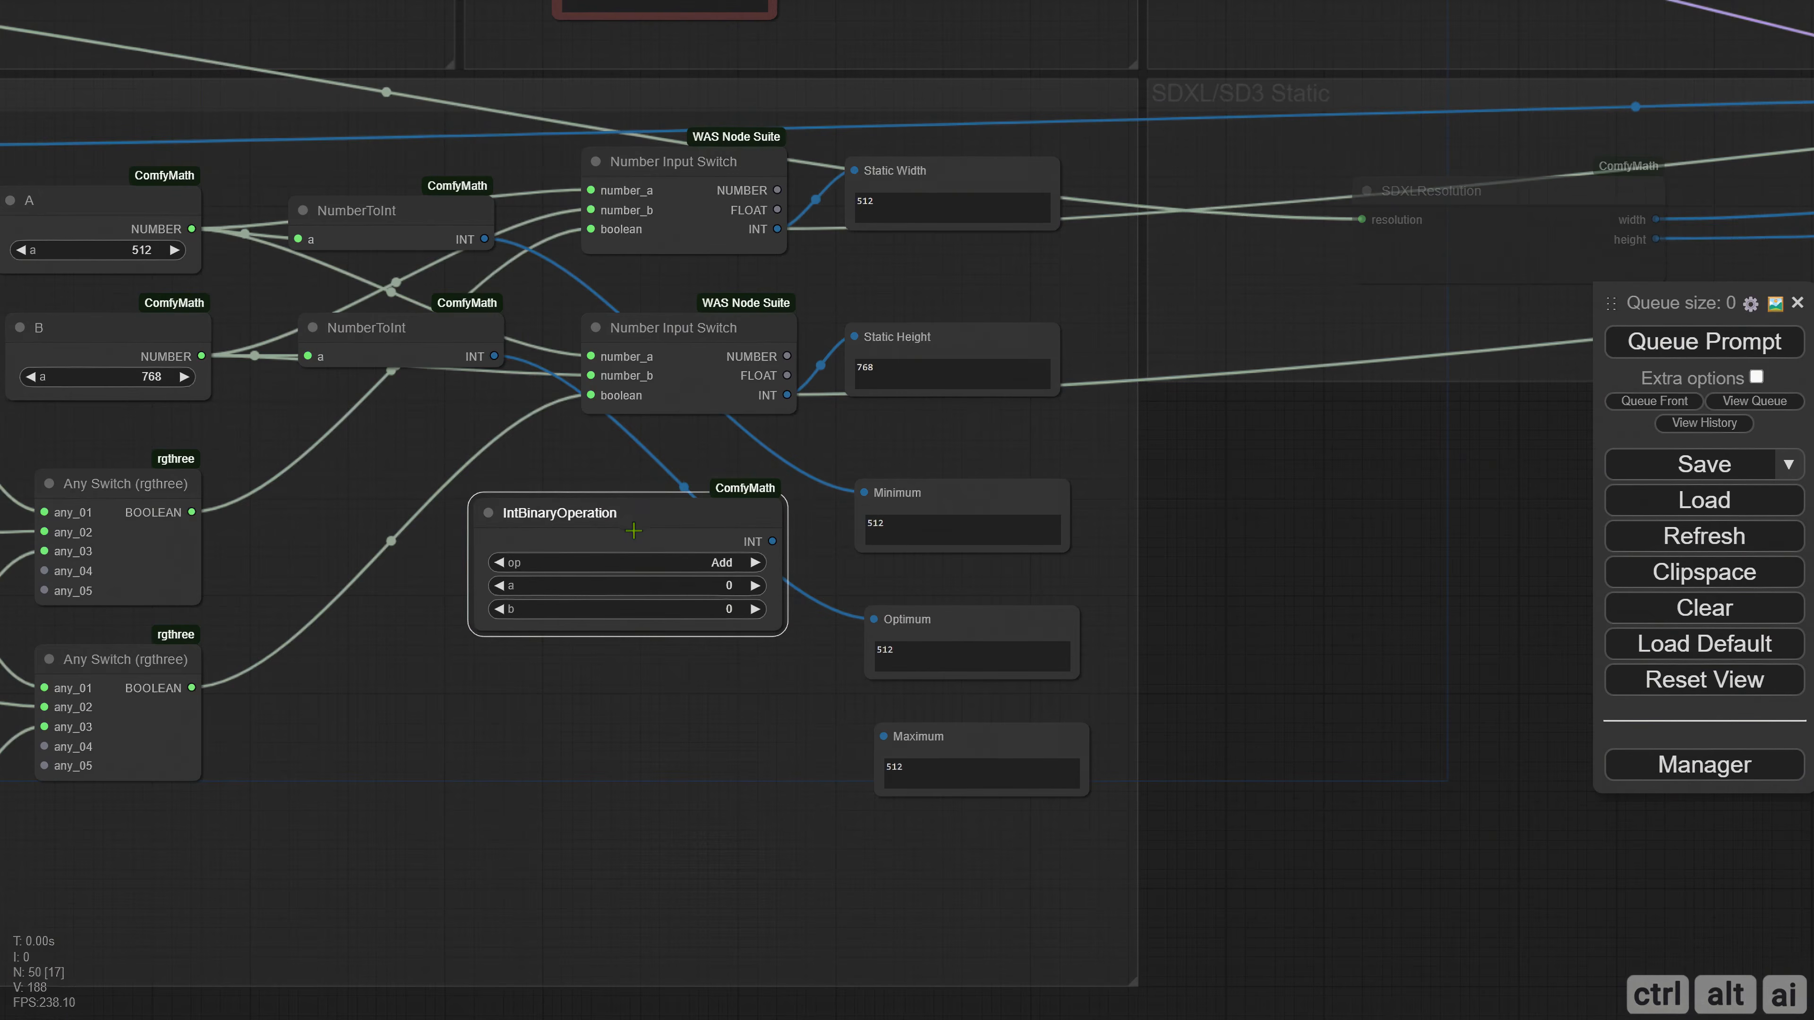
Rename the IntBinaryOperation node as 2x Multiply.
{"action": "right_click", "coordinate": [513, 521]}
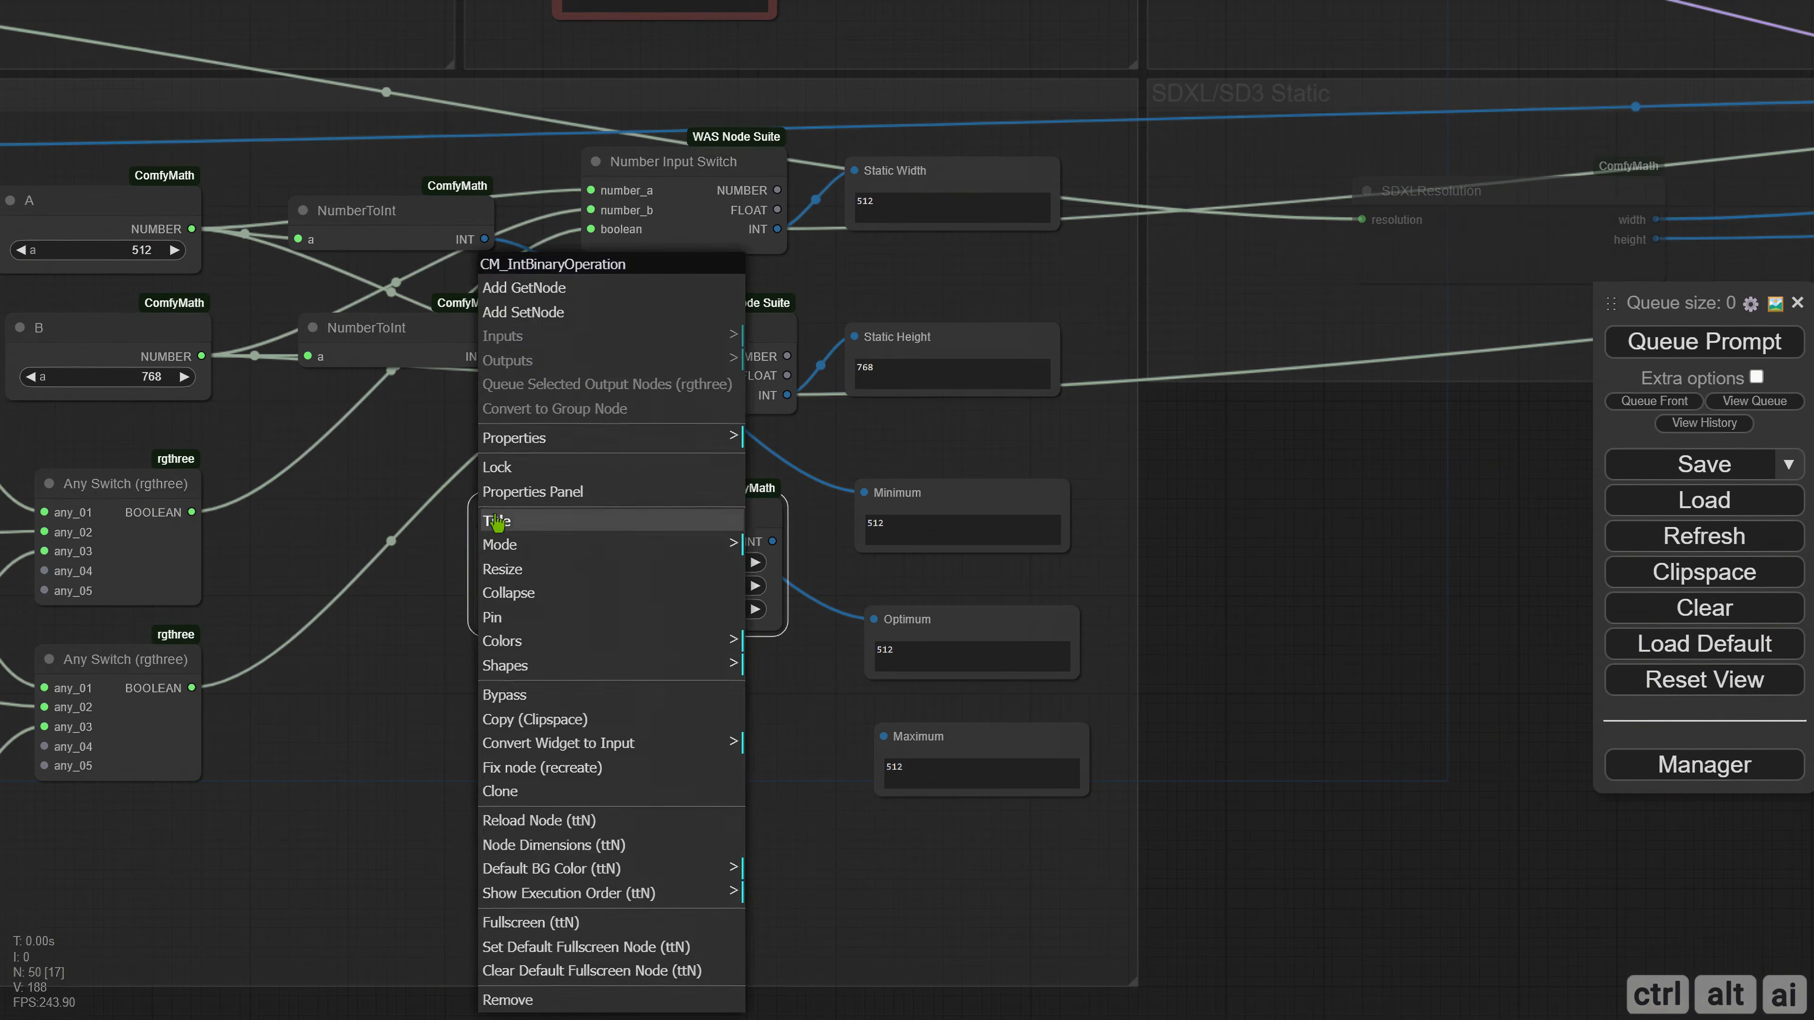
{"action": "left_click", "coordinate": [513, 522]}
{"action": "left_click_drag", "start_coordinate": [753, 516], "coordinate": [576, 512]}
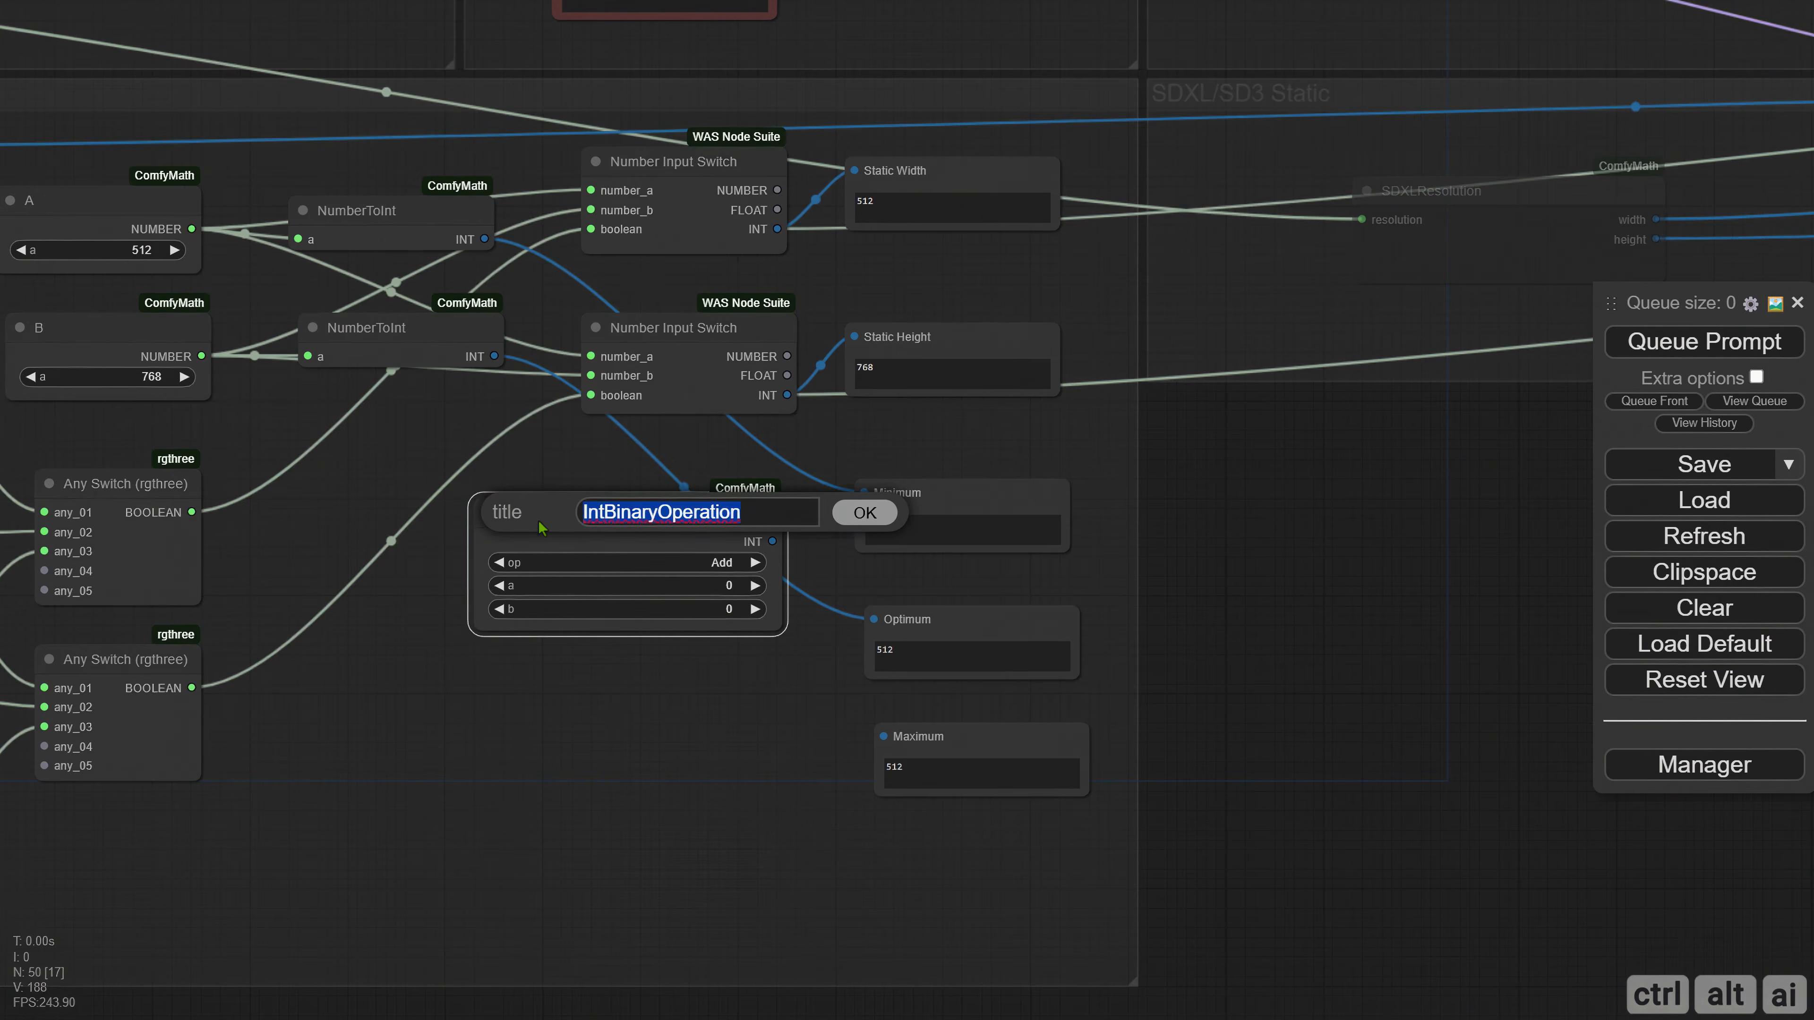
{"action": "type", "text": "2x Multi"}
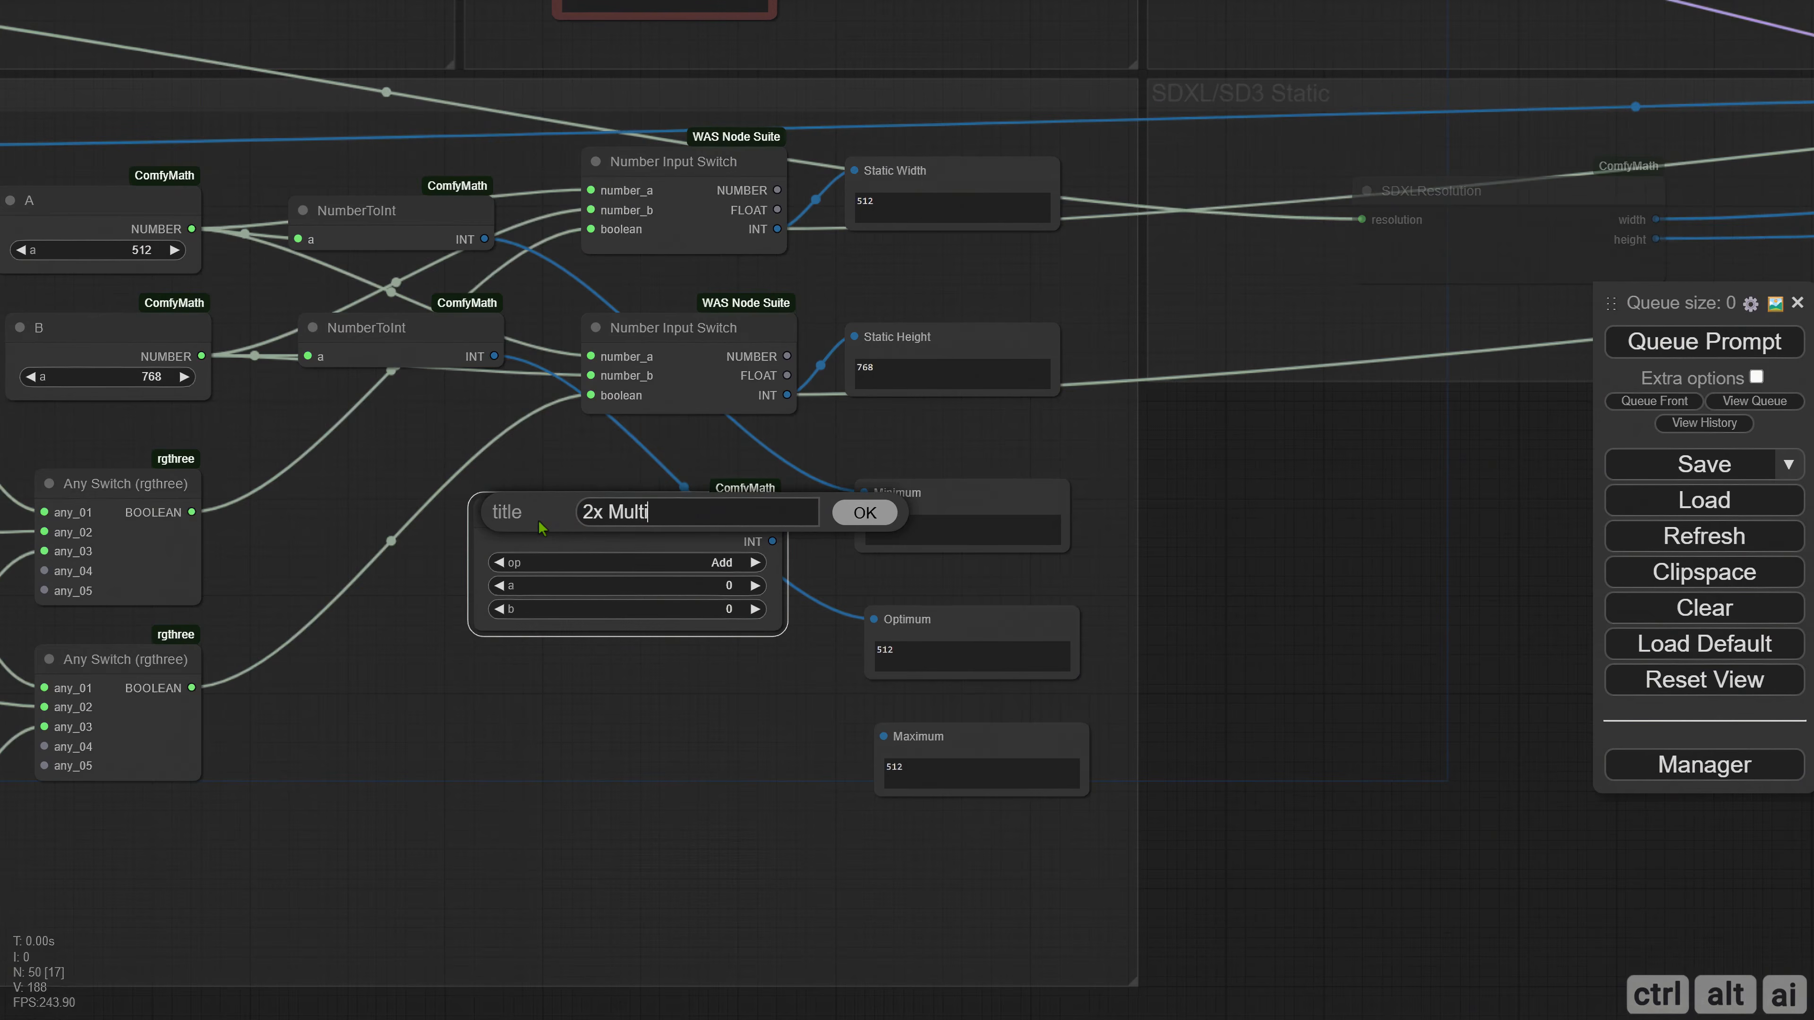
{"action": "type", "text": "ply"}
{"action": "key", "text": "Return"}
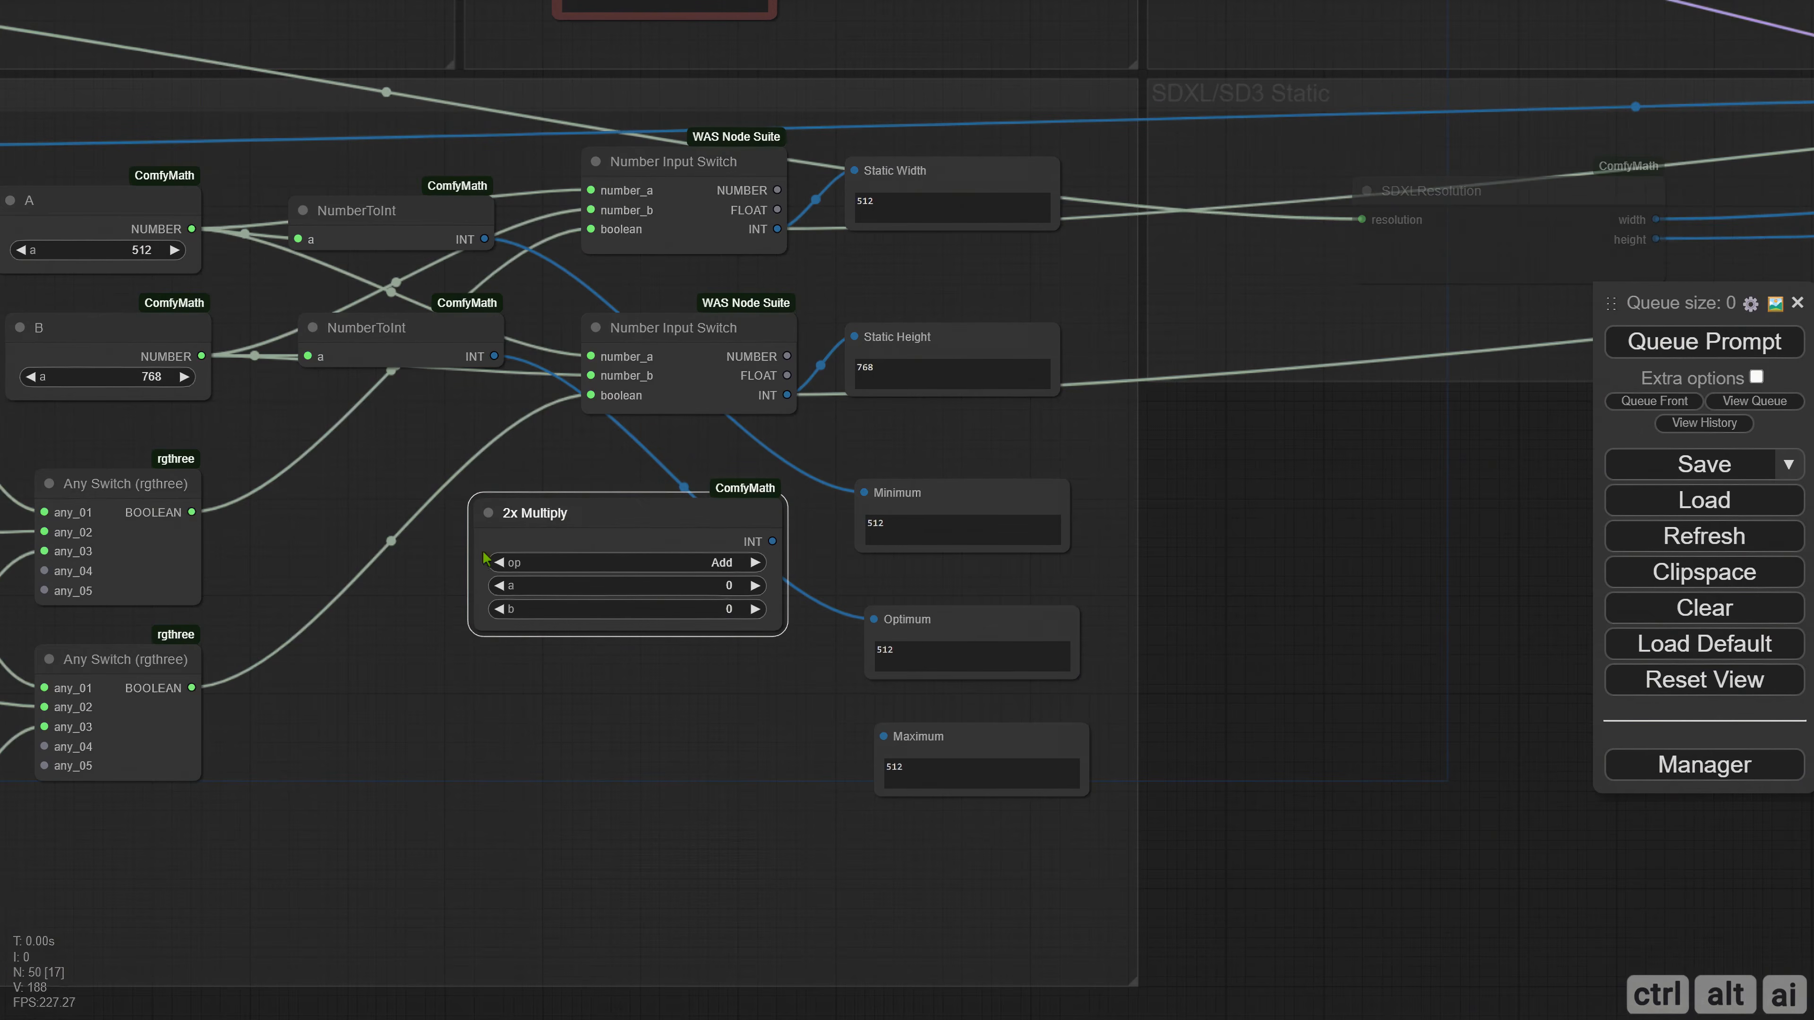
Set the 2x Multiply node's op to Mul and convert its a value to an input.
{"action": "left_click", "coordinate": [720, 563]}
{"action": "left_click", "coordinate": [730, 639]}
{"action": "right_click", "coordinate": [564, 545]}
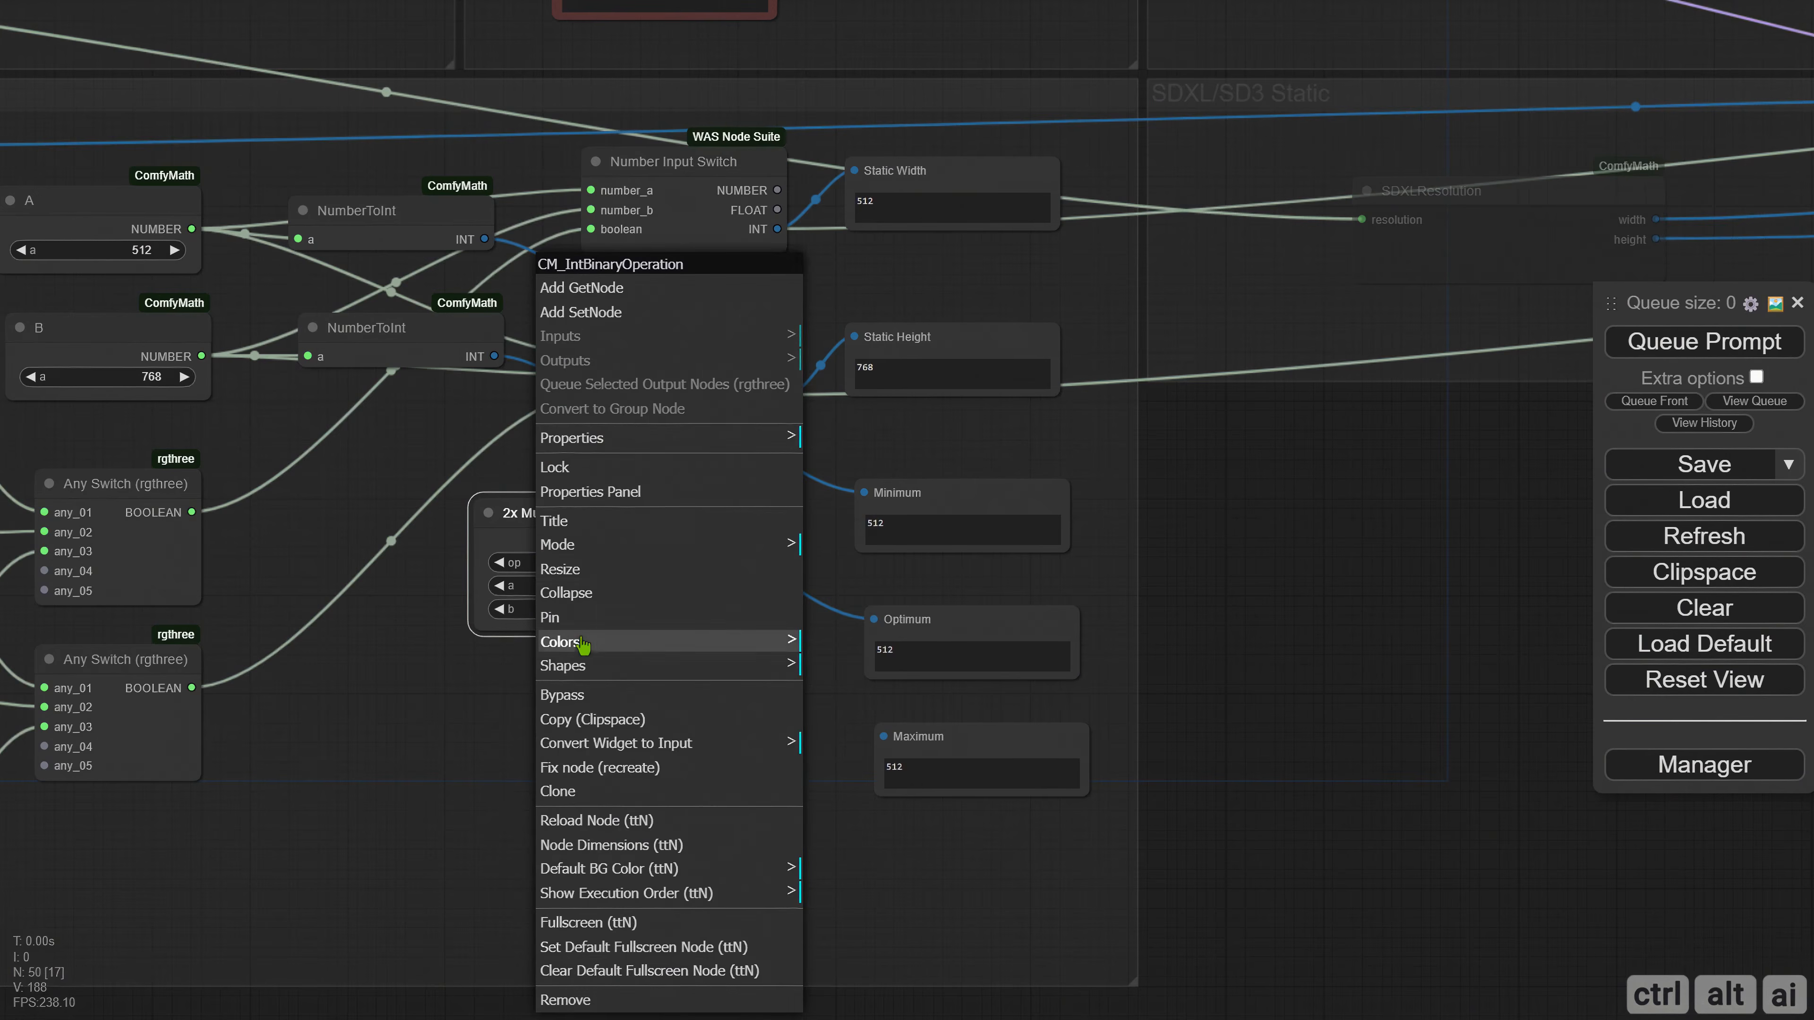
{"action": "left_click", "coordinate": [603, 743]}
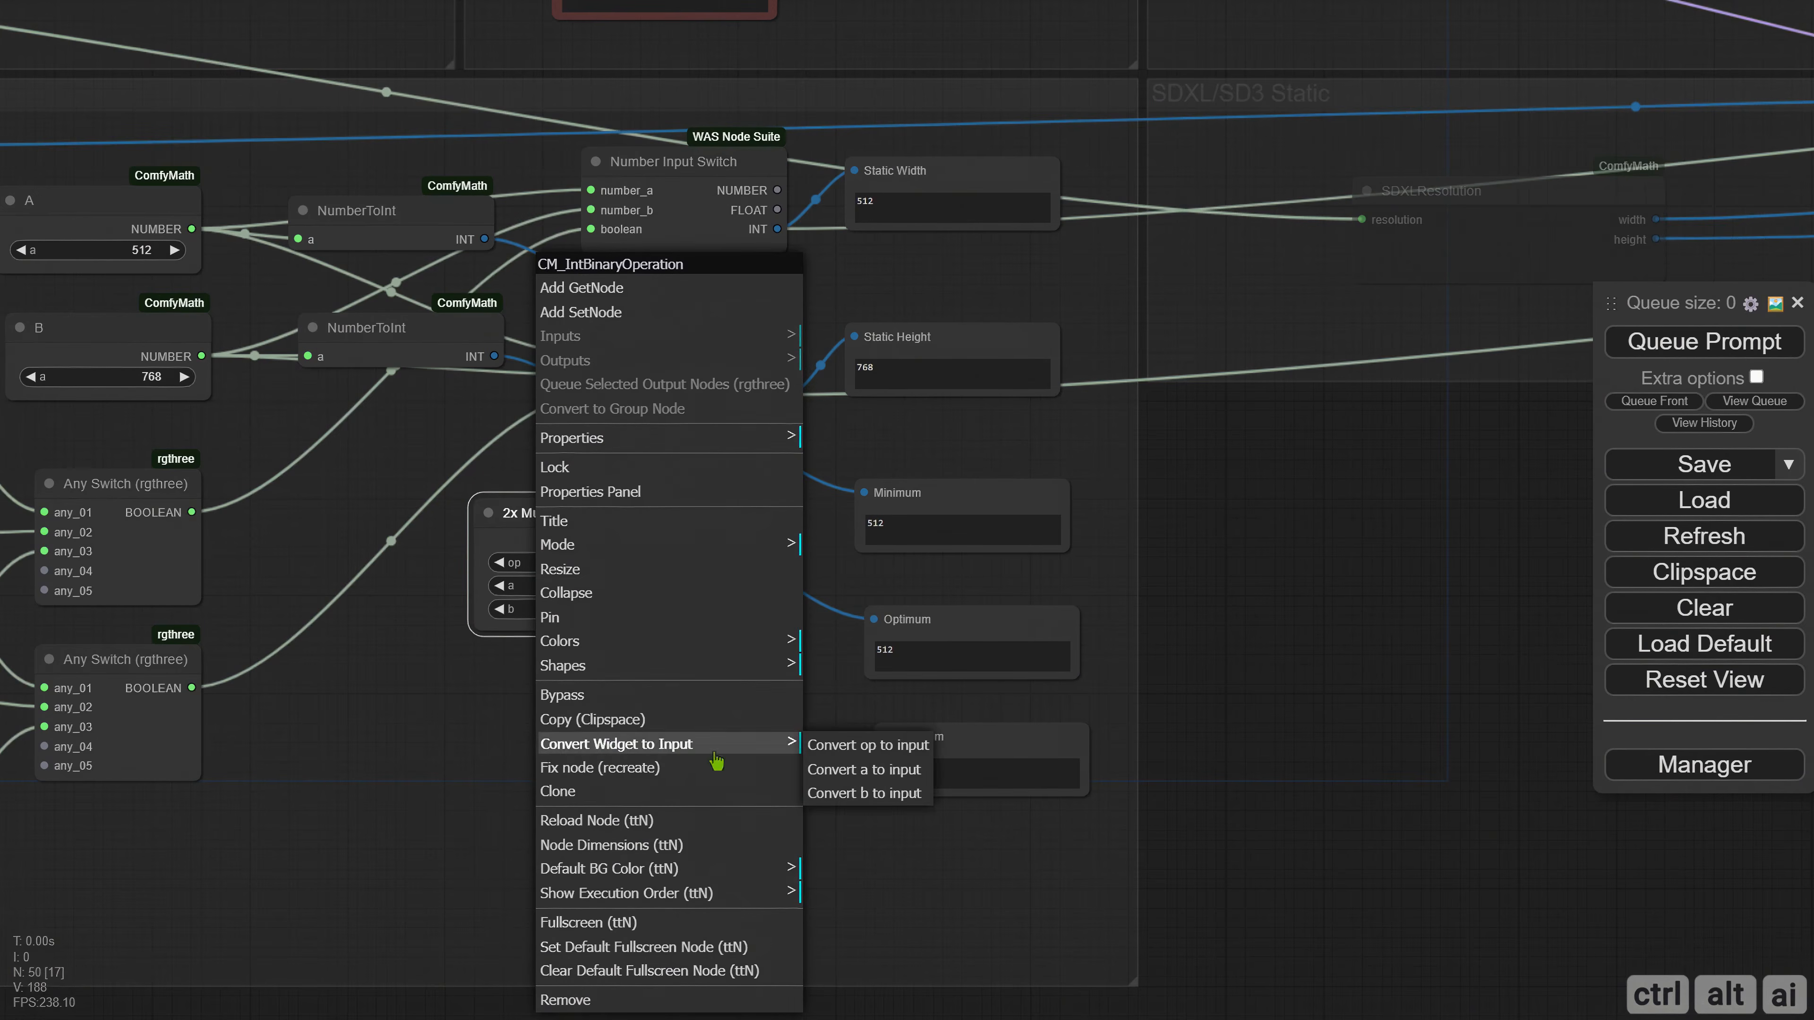
{"action": "left_click", "coordinate": [865, 771]}
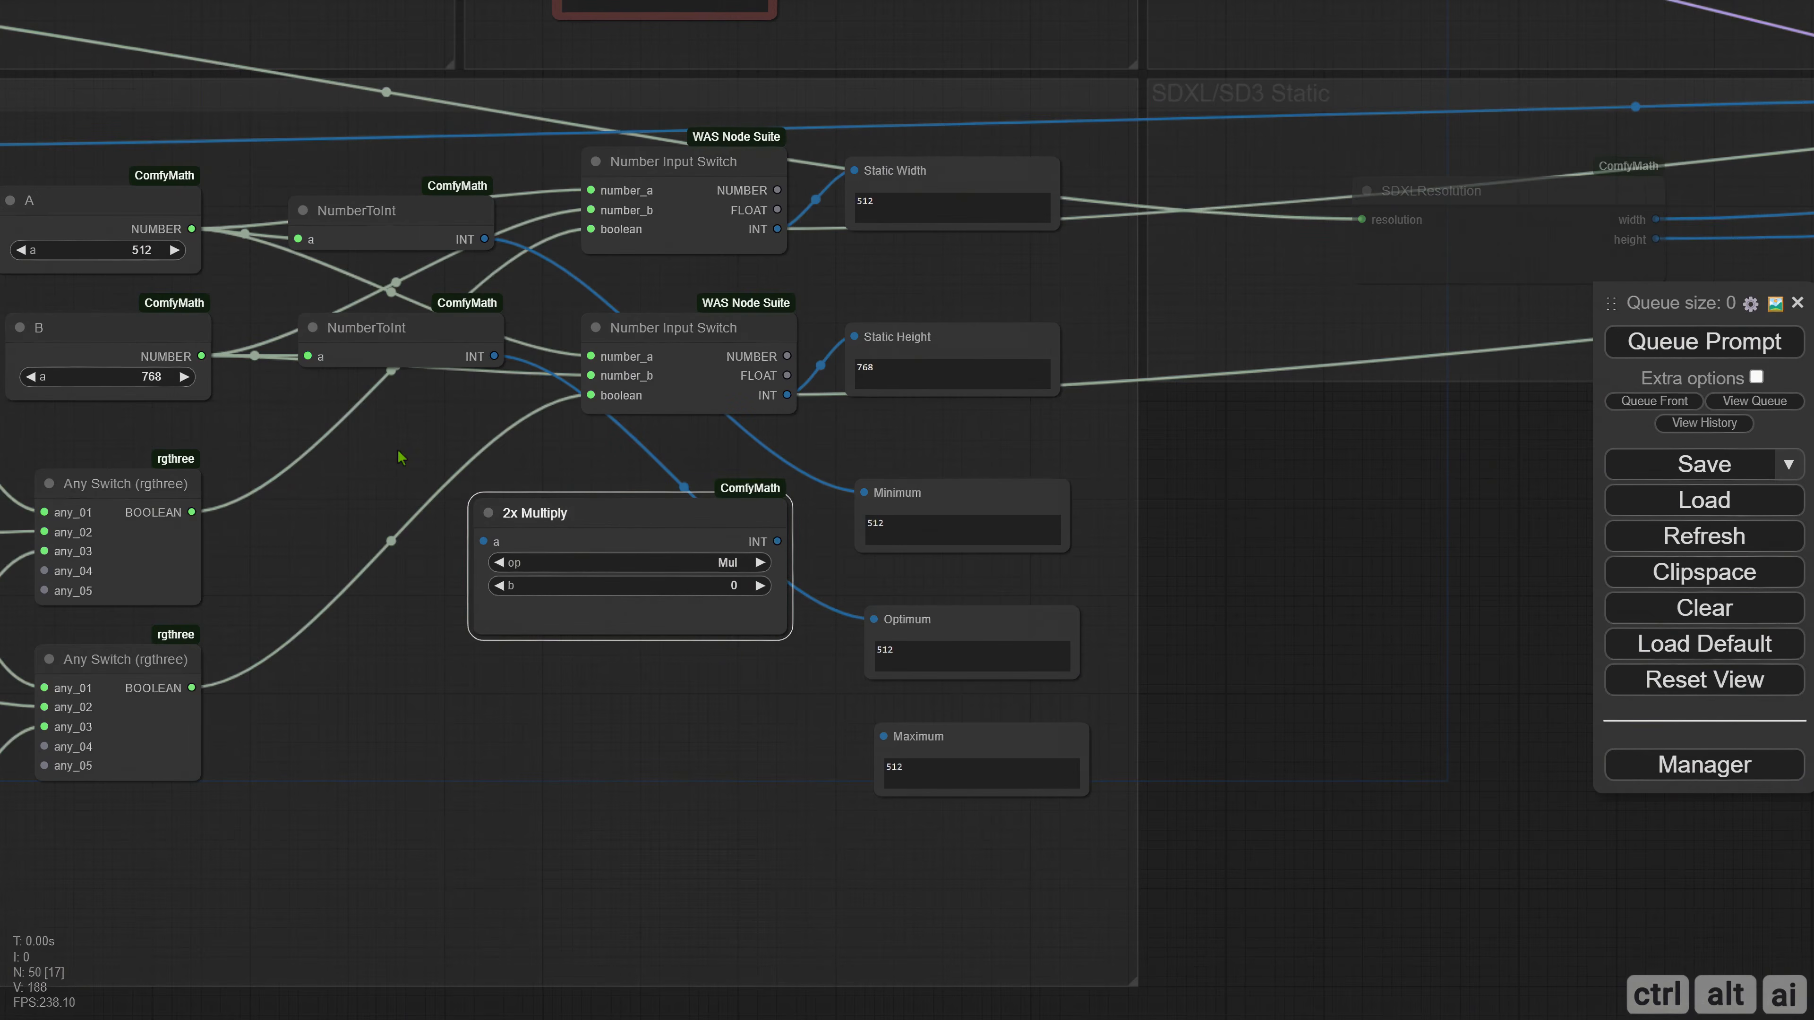
Connect B's NumberToInt output to input a of 2x Multiply, then shrink that node and shift it closer to the displays.
{"action": "left_click_drag", "start_coordinate": [494, 356], "coordinate": [483, 541]}
{"action": "left_click_drag", "start_coordinate": [784, 629], "coordinate": [669, 604]}
{"action": "left_click_drag", "start_coordinate": [636, 539], "coordinate": [733, 540]}
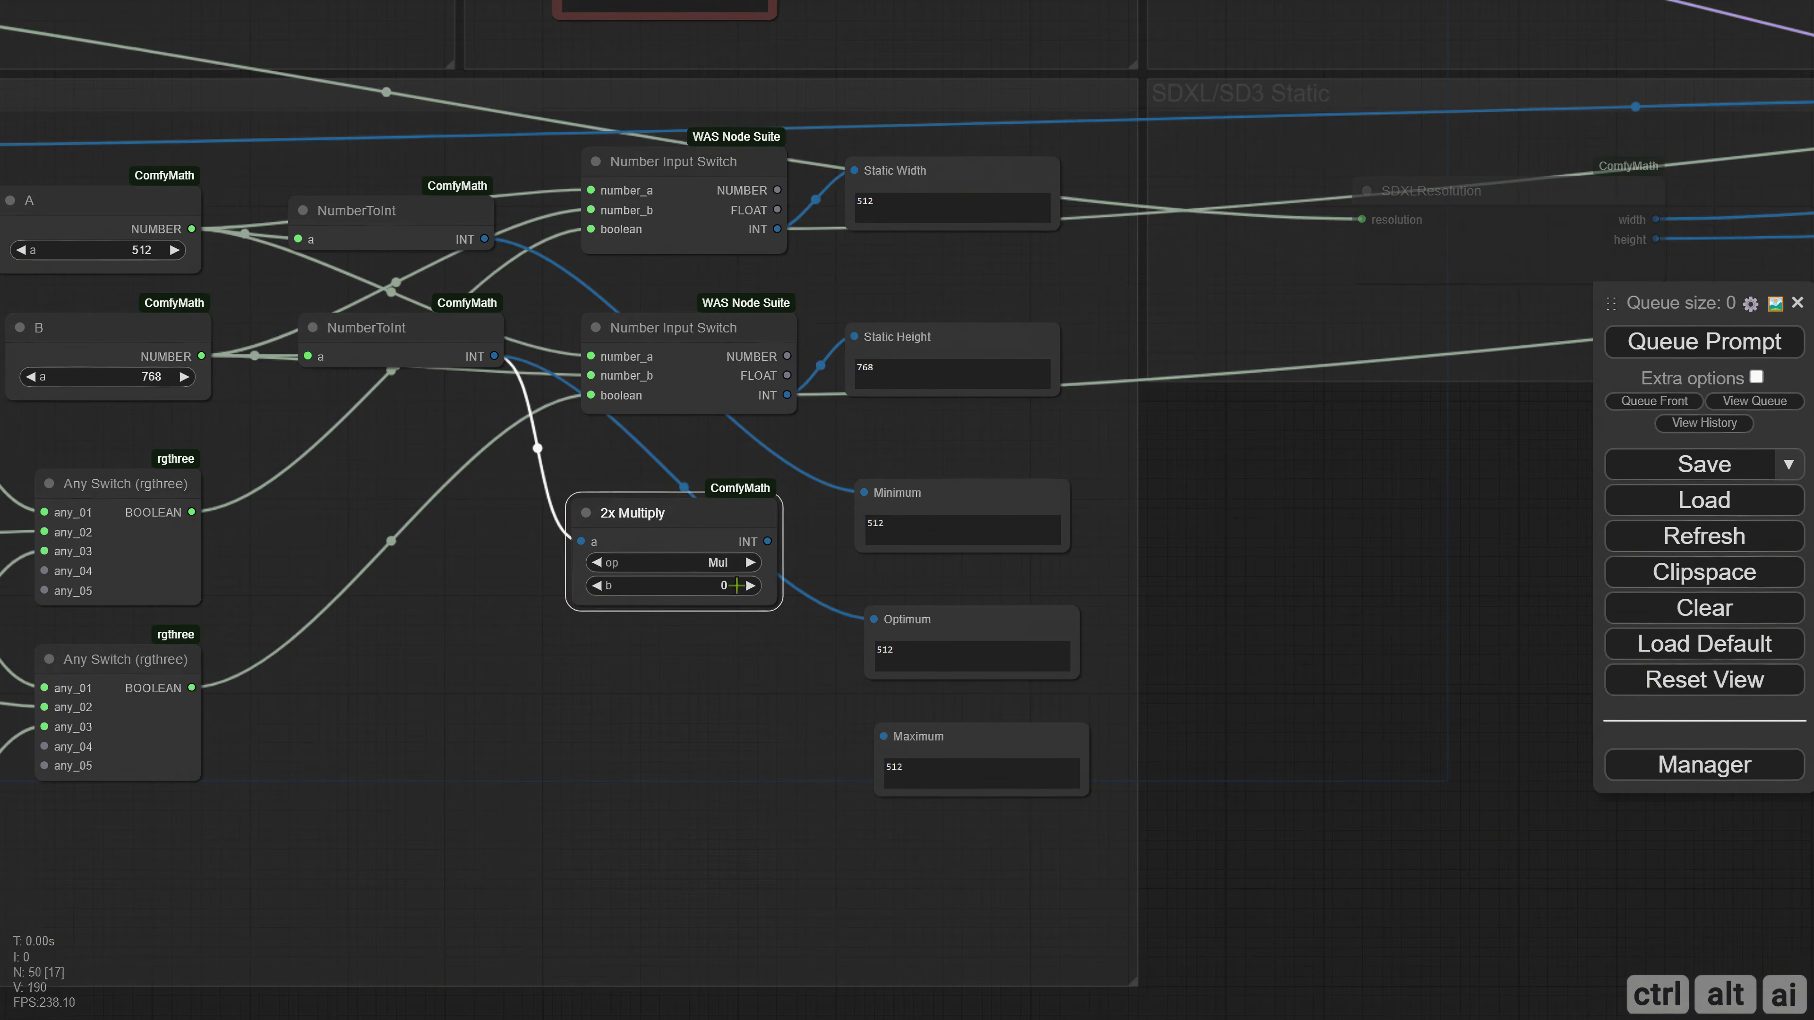
Set b on the 2x Multiply node to 2 and connect its INT output to the Maximum display.
{"action": "left_click_drag", "start_coordinate": [768, 541], "coordinate": [884, 736]}
{"action": "left_click_drag", "start_coordinate": [715, 667], "coordinate": [481, 629]}
{"action": "left_click_drag", "start_coordinate": [578, 679], "coordinate": [655, 692]}
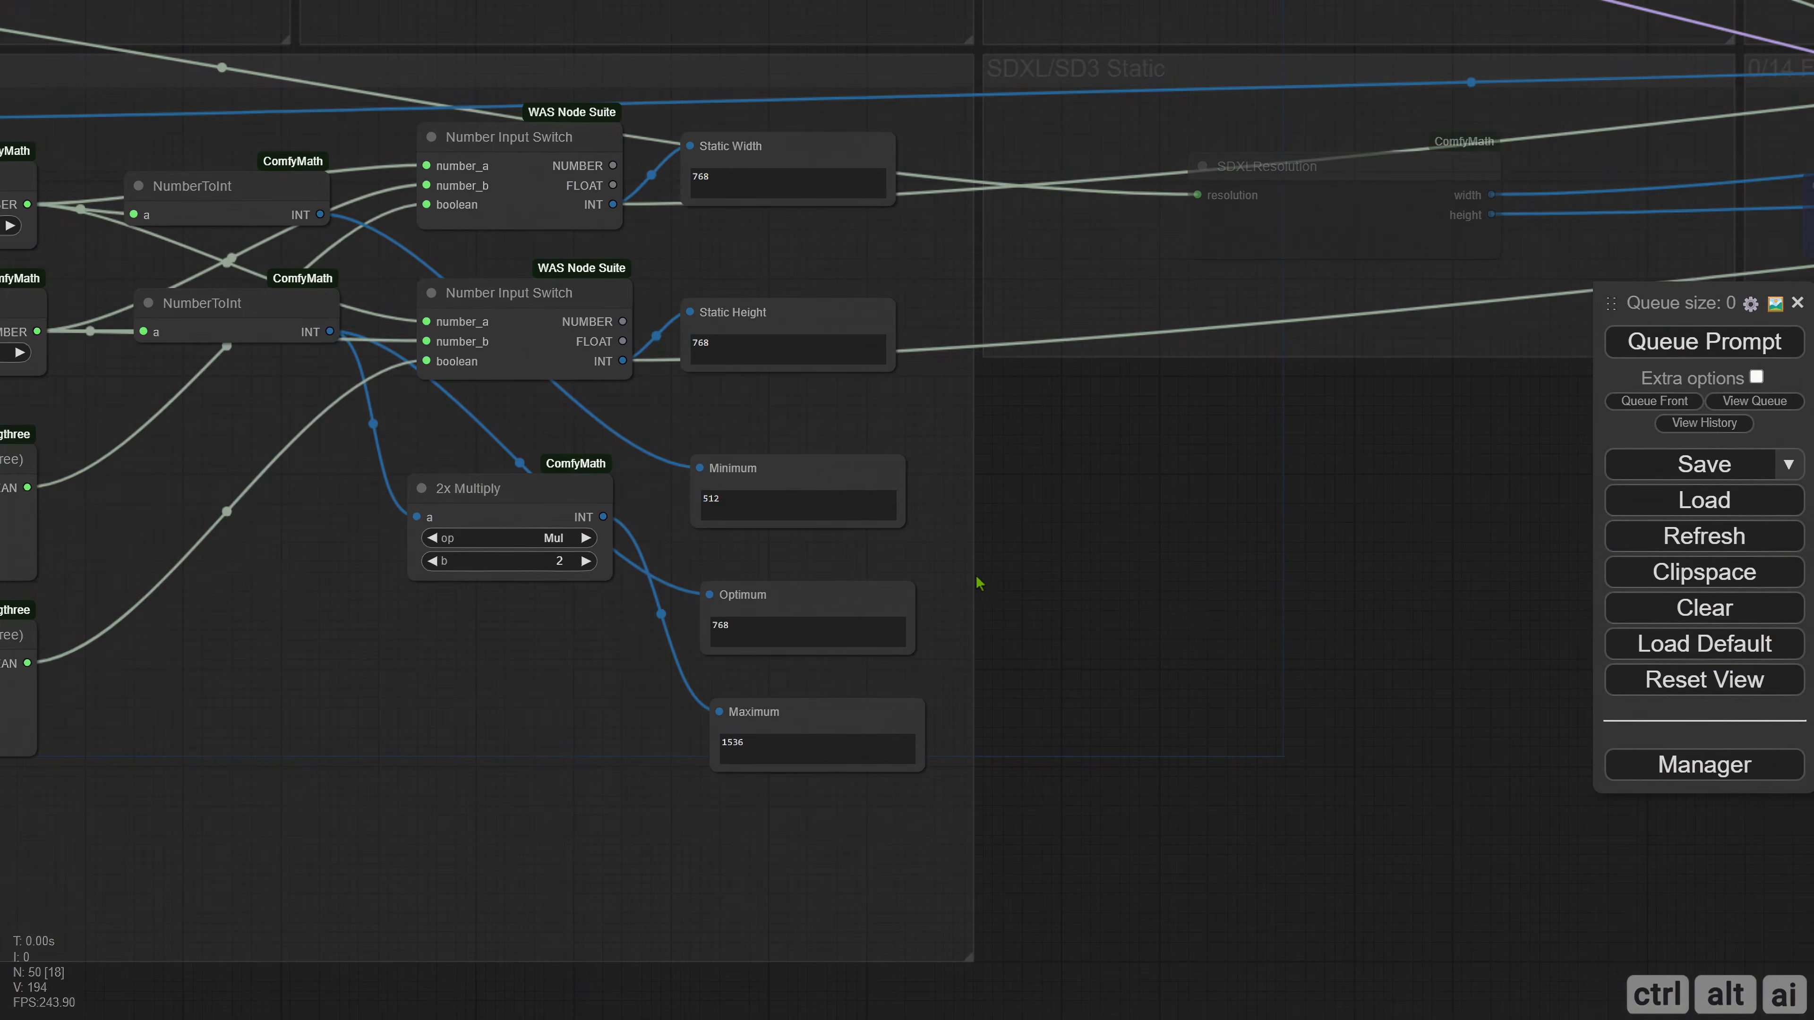
Shift the Maximum and Optimum displays slightly so they line up under the Minimum display.
{"action": "left_click_drag", "start_coordinate": [512, 682], "coordinate": [556, 672]}
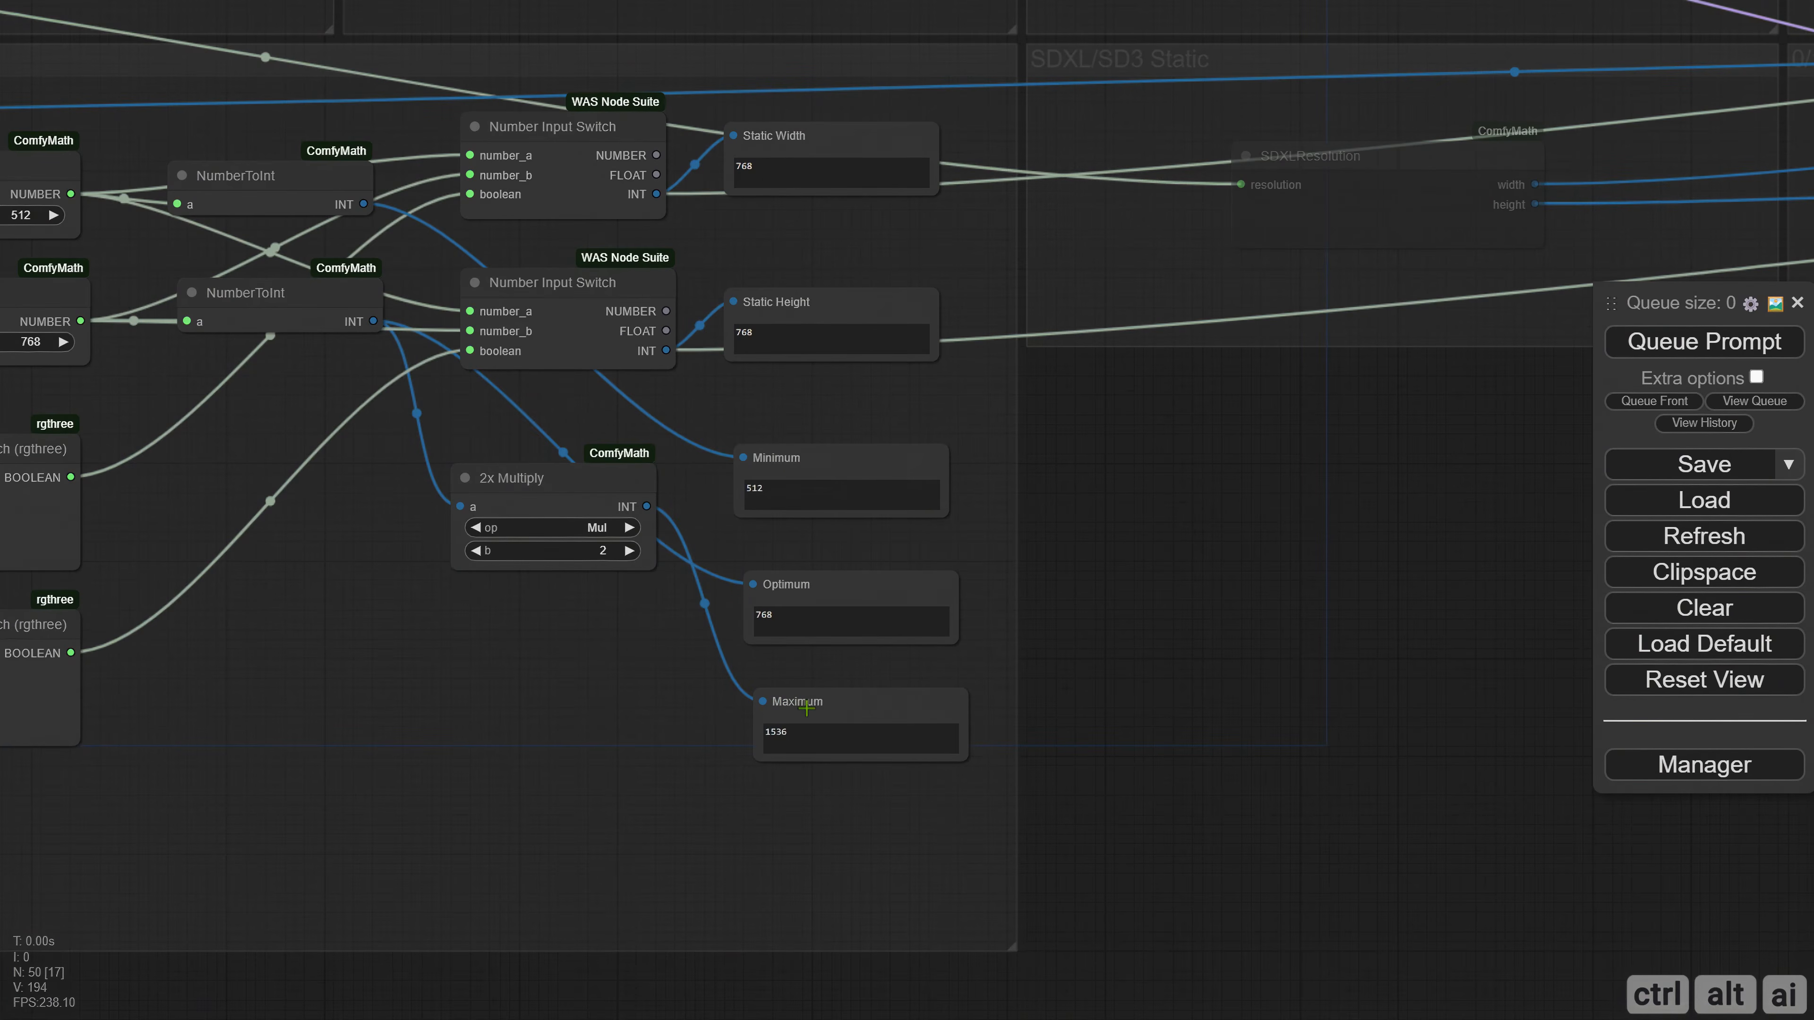
{"action": "left_click_drag", "start_coordinate": [806, 708], "coordinate": [793, 698]}
{"action": "left_click_drag", "start_coordinate": [818, 592], "coordinate": [811, 586]}
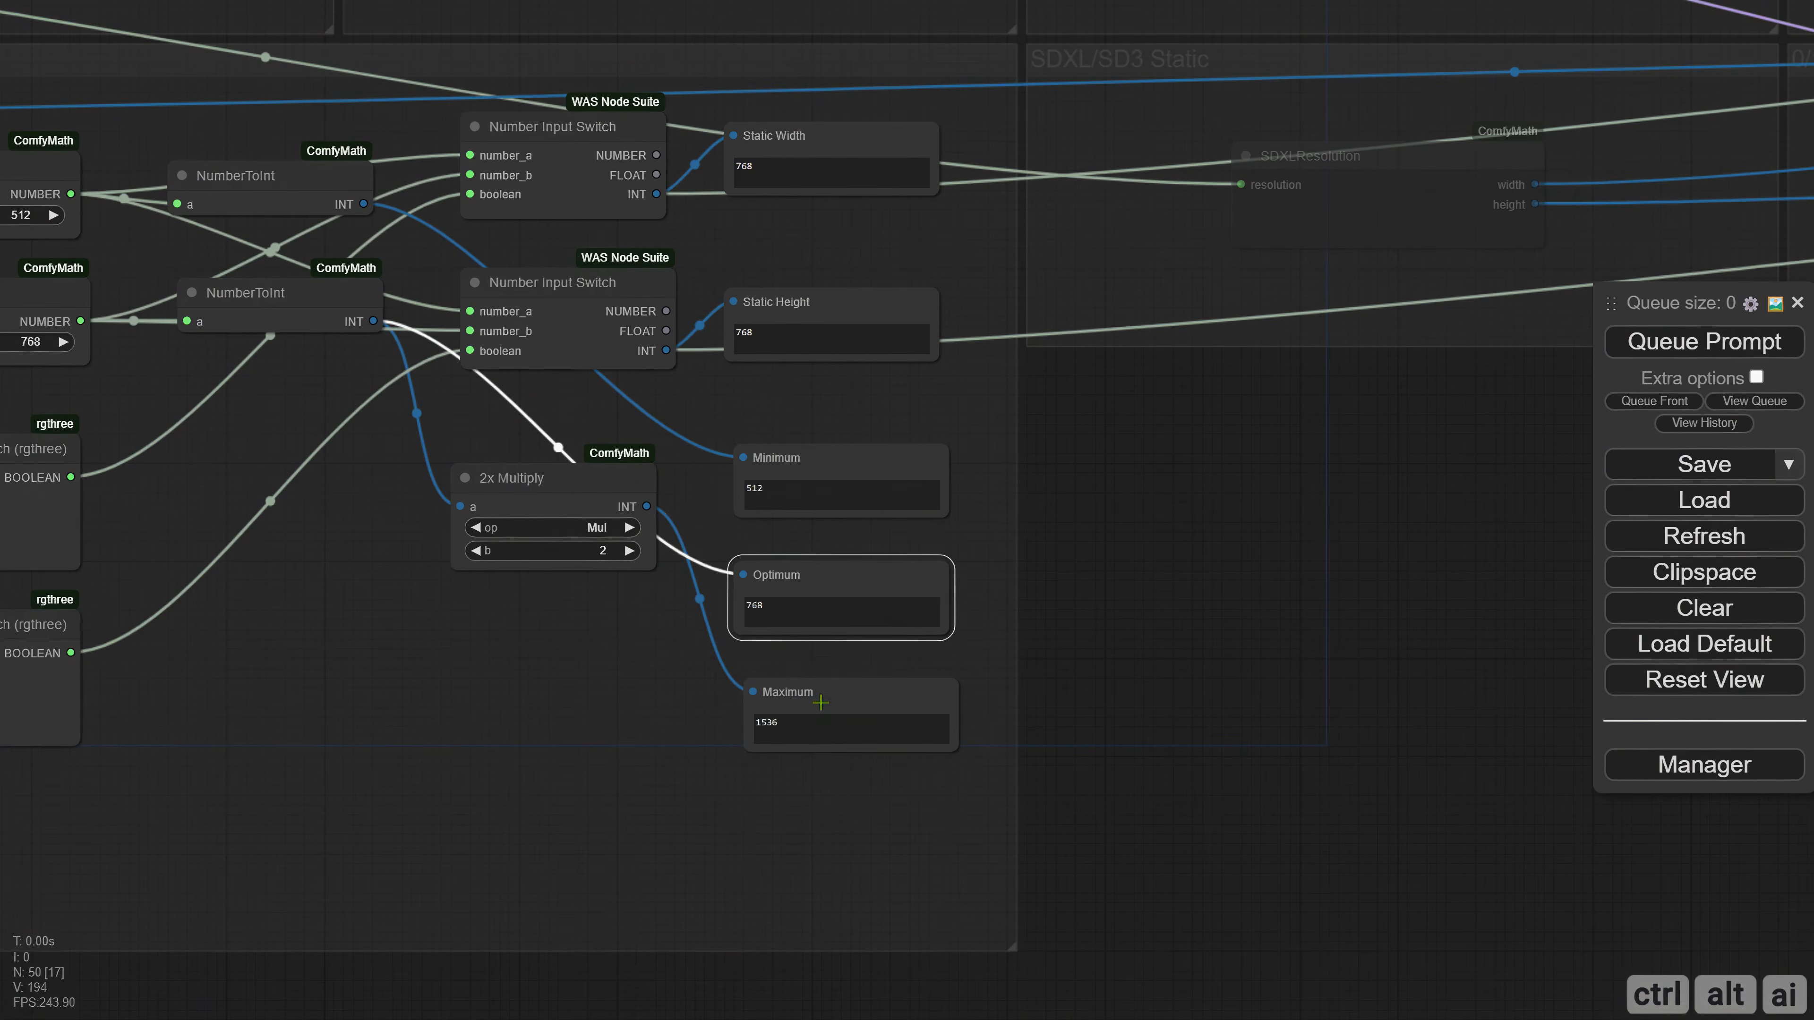
{"action": "left_click", "coordinate": [1107, 651]}
Bring the three Any Switch nodes feeding the dynamic TRT model conversion over beside the Minimum, Optimum and Maximum displays.
{"action": "left_click_drag", "start_coordinate": [539, 634], "coordinate": [987, 651]}
{"action": "scroll", "coordinate": [645, 597], "scroll_direction": "down", "scroll_amount": 2}
{"action": "left_click_drag", "start_coordinate": [787, 663], "coordinate": [510, 610]}
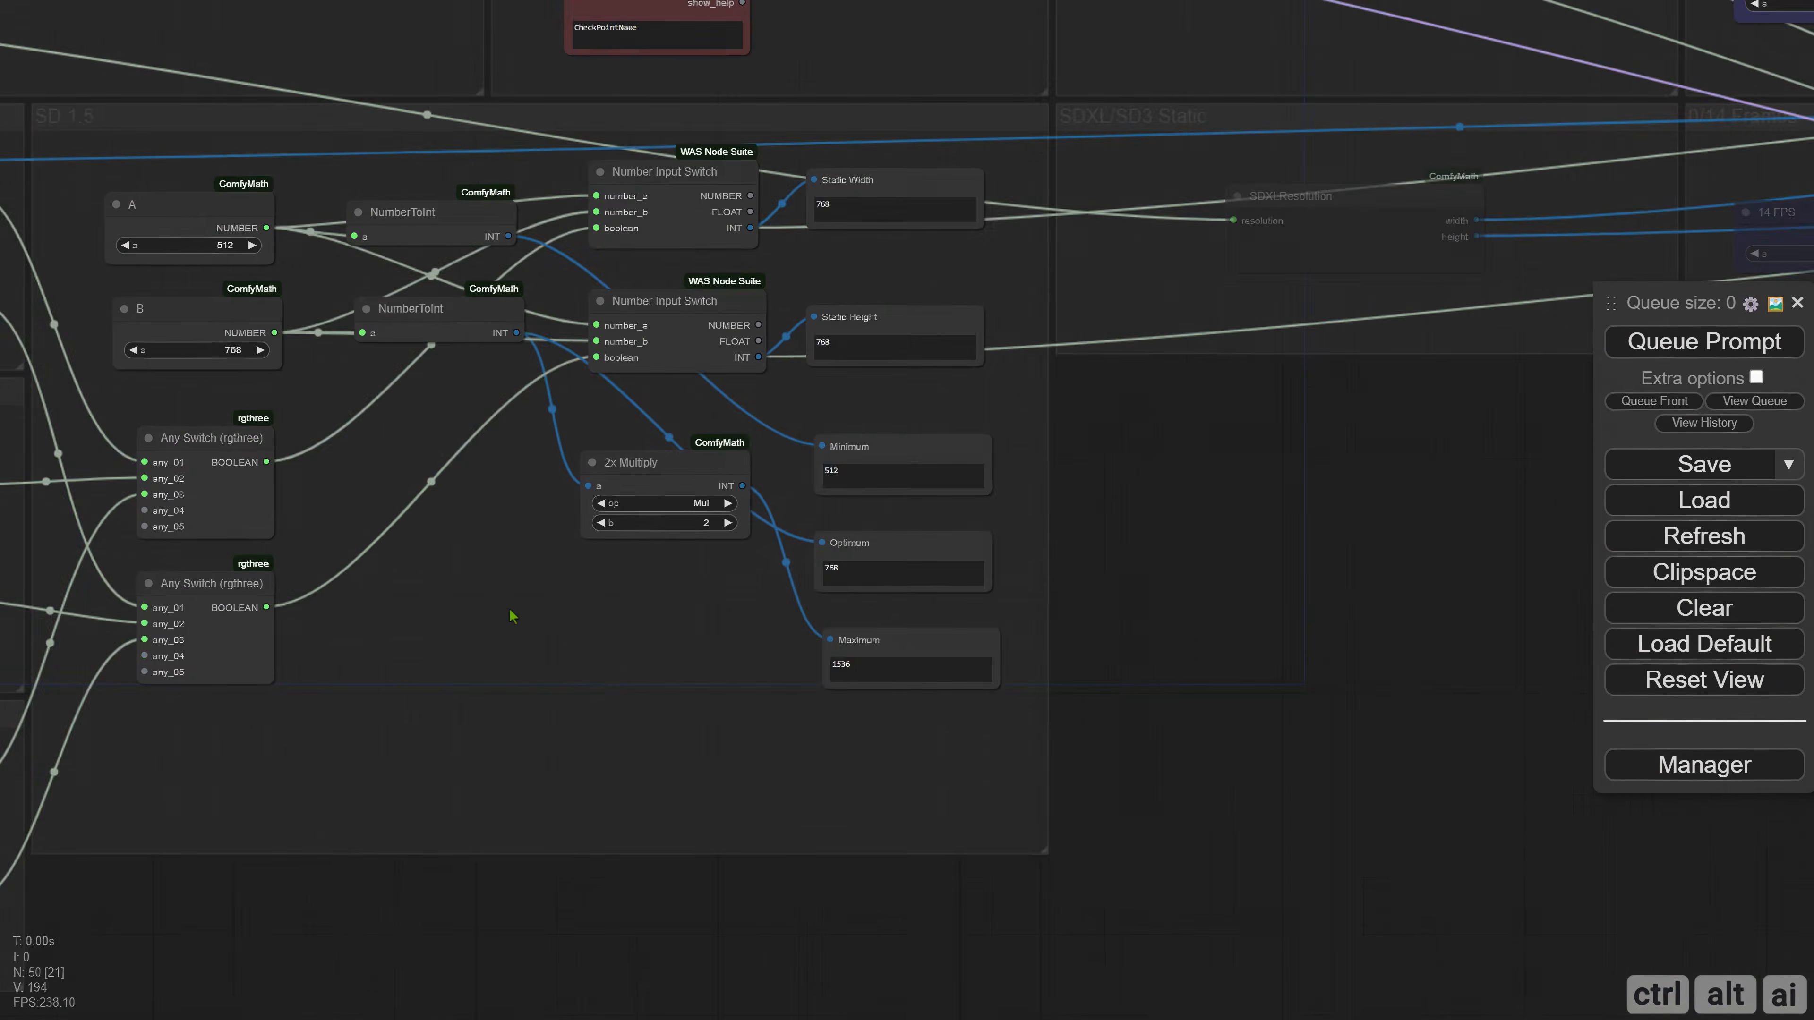
{"action": "left_click_drag", "start_coordinate": [1231, 620], "coordinate": [815, 616]}
{"action": "scroll", "coordinate": [797, 597], "scroll_direction": "down", "scroll_amount": 1}
{"action": "scroll", "coordinate": [791, 591], "scroll_direction": "down", "scroll_amount": 2}
{"action": "left_click_drag", "start_coordinate": [1528, 628], "coordinate": [300, 603]}
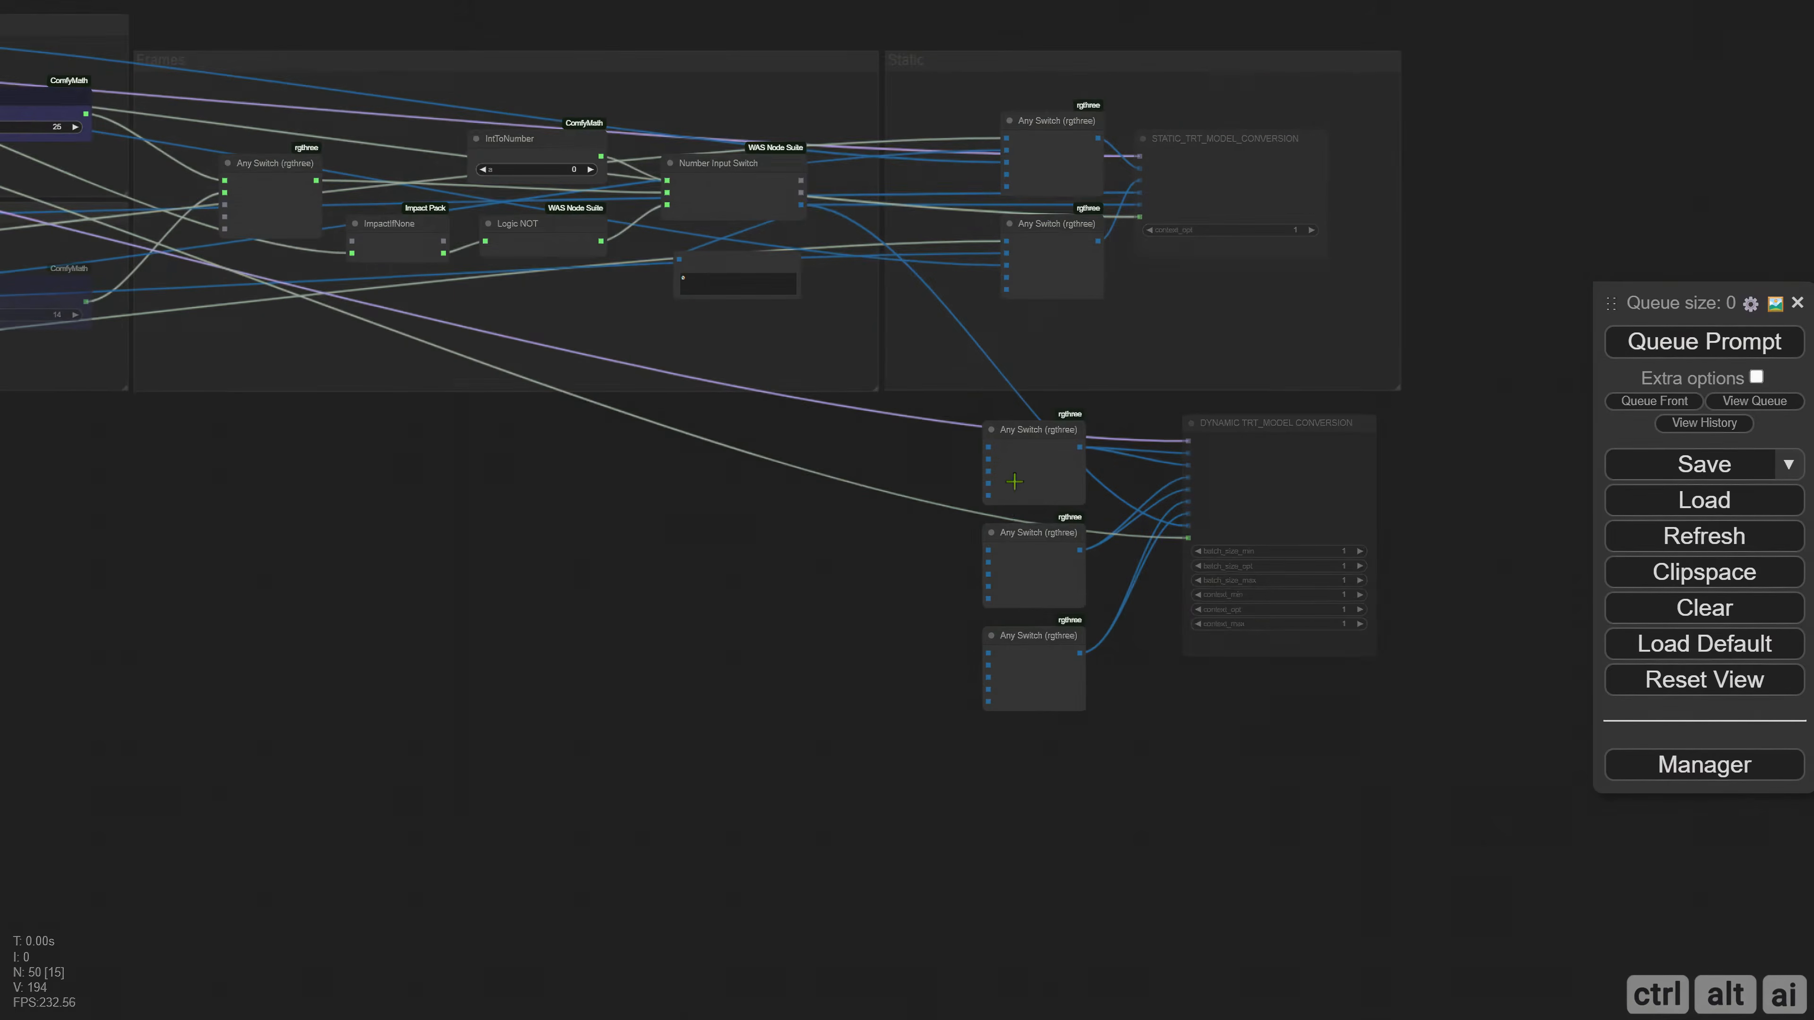
{"action": "left_click_drag", "start_coordinate": [1015, 482], "coordinate": [939, 577]}
{"action": "left_click_drag", "start_coordinate": [1269, 452], "coordinate": [1469, 731]}
{"action": "left_click_drag", "start_coordinate": [1380, 499], "coordinate": [54, 532]}
{"action": "left_click_drag", "start_coordinate": [287, 571], "coordinate": [1185, 537]}
{"action": "left_click_drag", "start_coordinate": [963, 490], "coordinate": [821, 479]}
{"action": "scroll", "coordinate": [507, 420], "scroll_direction": "up", "scroll_amount": 5}
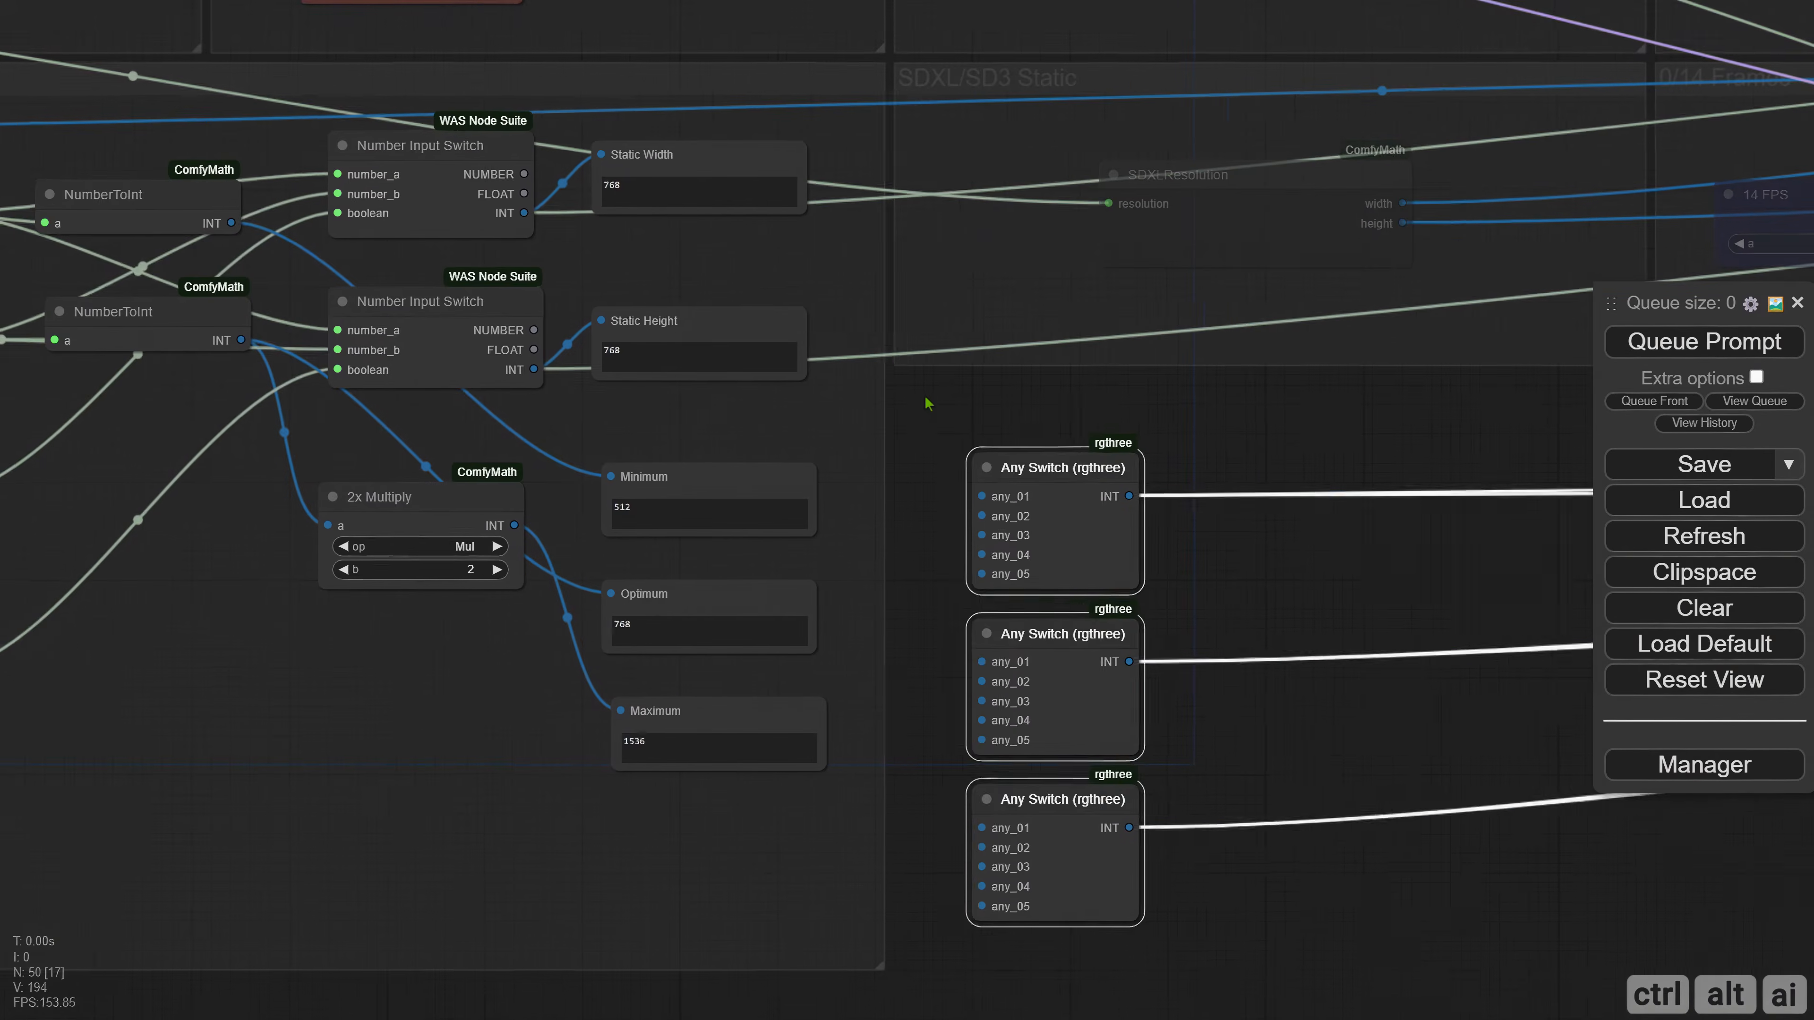
Connect A's NumberToInt, B's NumberToInt and 2x Multiply outputs to any_01 of the first, second and third Any Switch nodes respectively.
{"action": "left_click_drag", "start_coordinate": [229, 221], "coordinate": [979, 496]}
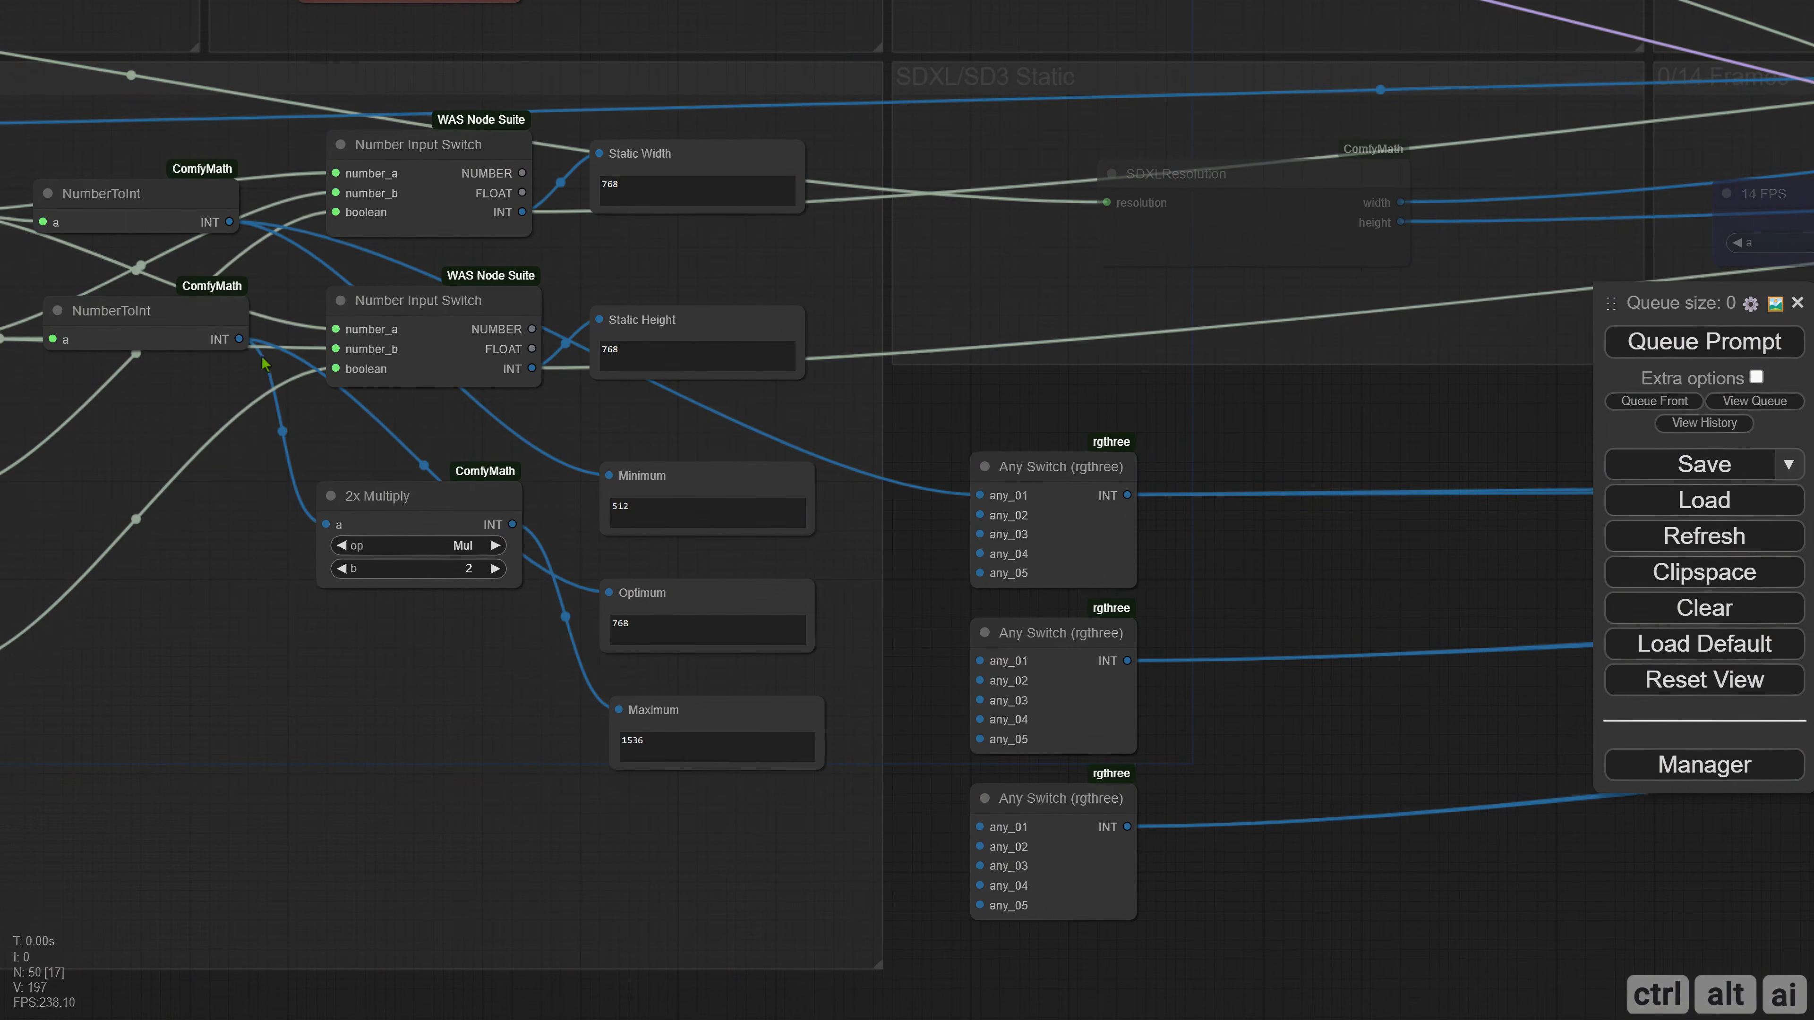
{"action": "left_click_drag", "start_coordinate": [241, 339], "coordinate": [980, 657]}
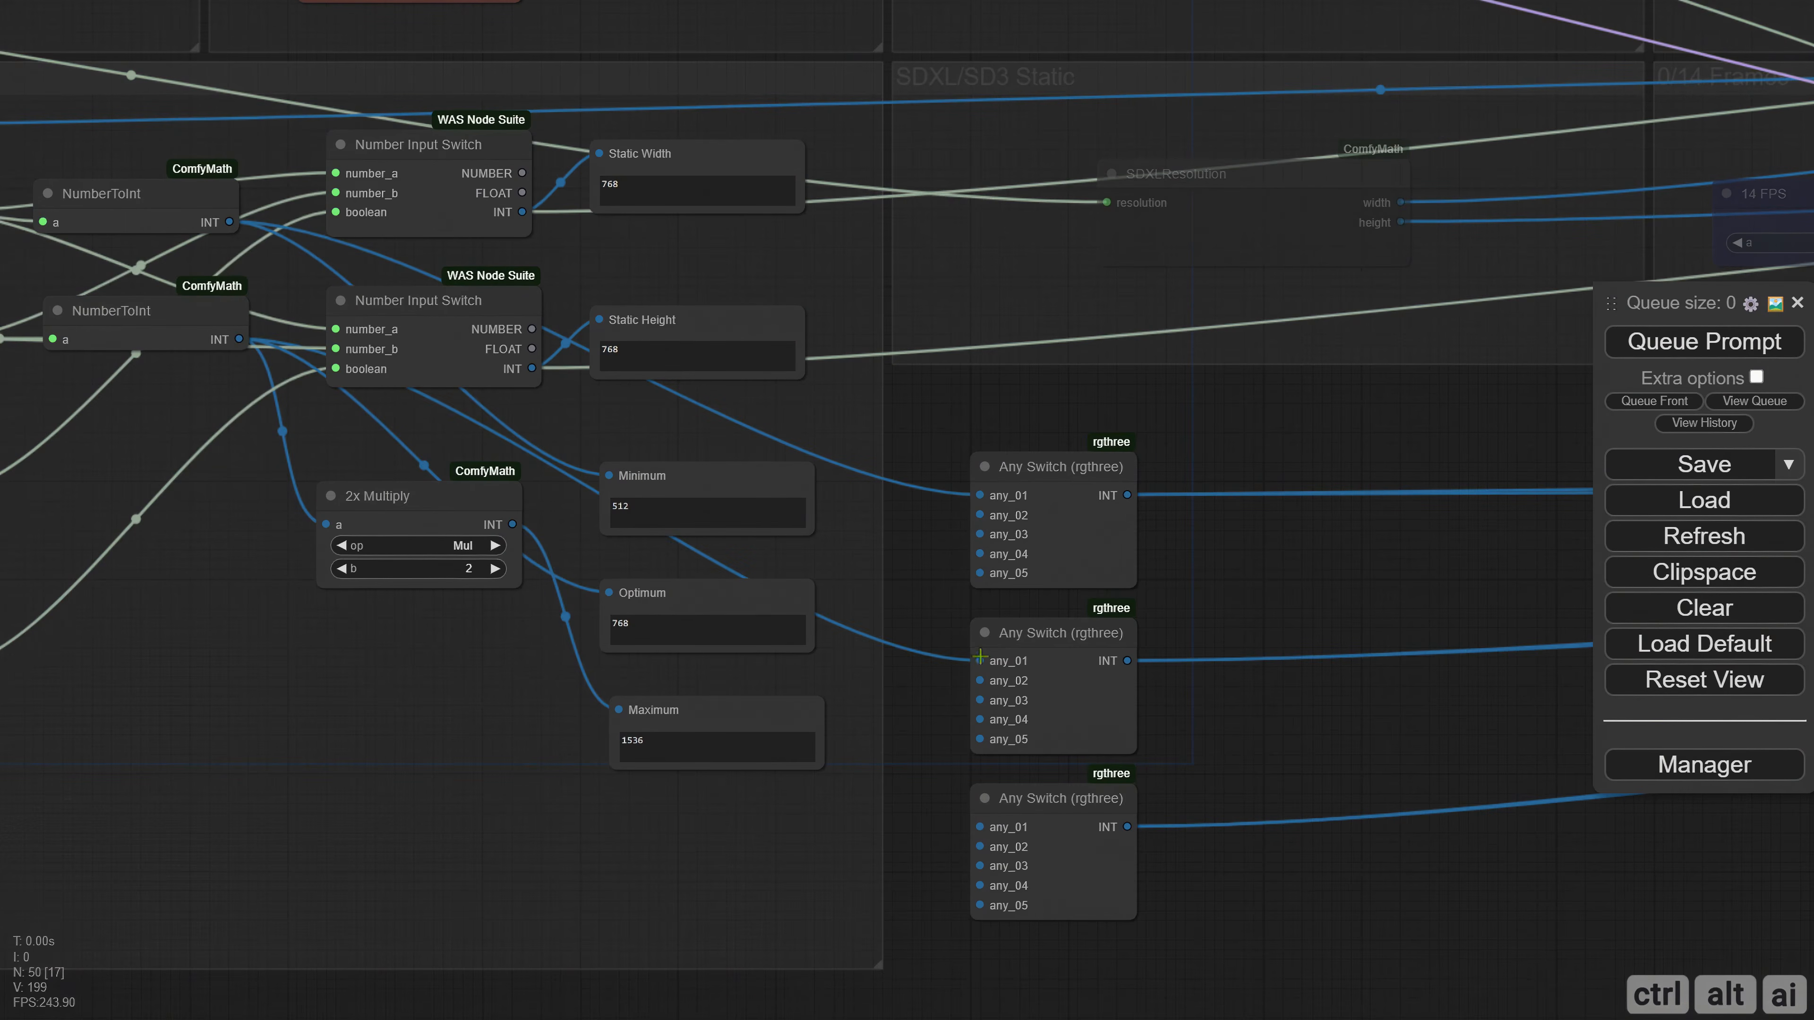
{"action": "left_click_drag", "start_coordinate": [512, 524], "coordinate": [980, 827]}
Move the three connected Any Switch nodes back beside the dynamic TRT model conversion node.
{"action": "scroll", "coordinate": [794, 829], "scroll_direction": "down", "scroll_amount": 5}
{"action": "scroll", "coordinate": [1138, 770], "scroll_direction": "down", "scroll_amount": 8}
{"action": "left_click_drag", "start_coordinate": [437, 462], "coordinate": [564, 717]}
{"action": "left_click_drag", "start_coordinate": [471, 498], "coordinate": [1397, 499]}
{"action": "left_click_drag", "start_coordinate": [1215, 713], "coordinate": [763, 756]}
{"action": "left_click_drag", "start_coordinate": [970, 536], "coordinate": [1072, 525]}
{"action": "left_click_drag", "start_coordinate": [888, 662], "coordinate": [969, 673]}
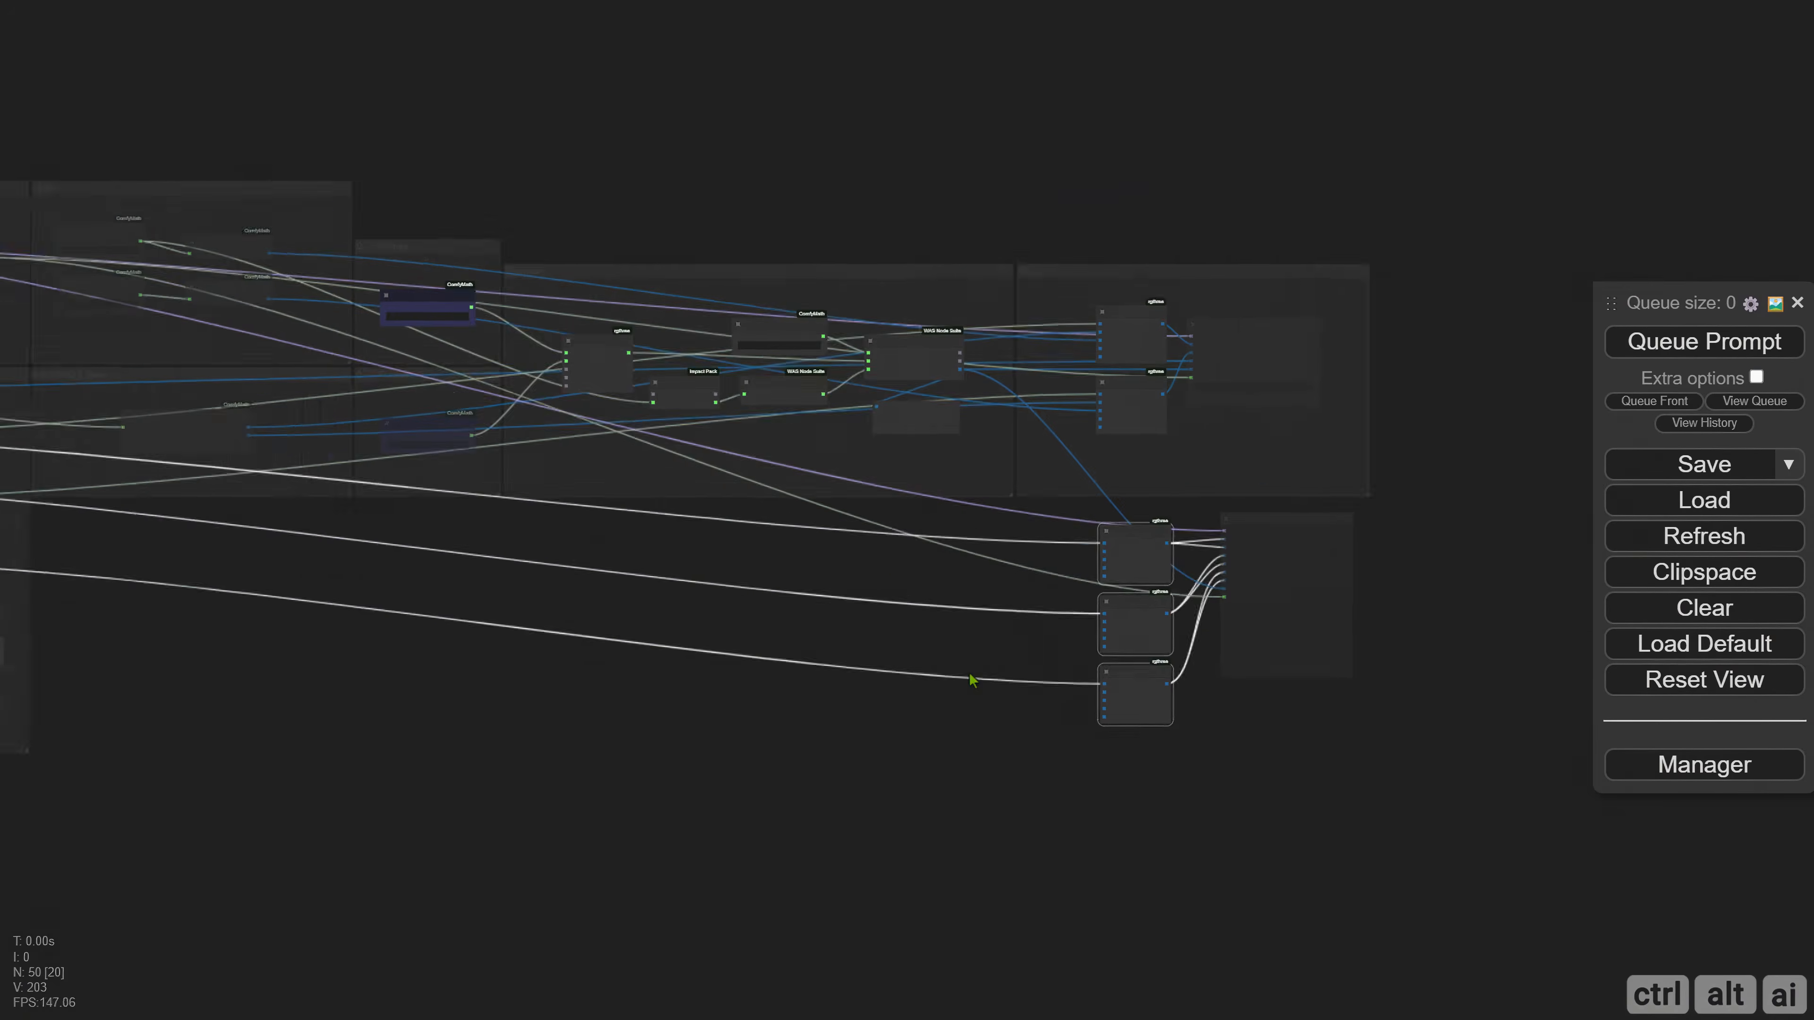
Duplicate A, B, both NumberToInt nodes, 2x Multiply and the Minimum, Optimum and Maximum displays into the empty area below SDXL/SD3 Static.
{"action": "scroll", "coordinate": [972, 679], "scroll_direction": "up", "scroll_amount": 4}
{"action": "left_click_drag", "start_coordinate": [498, 628], "coordinate": [1039, 647]}
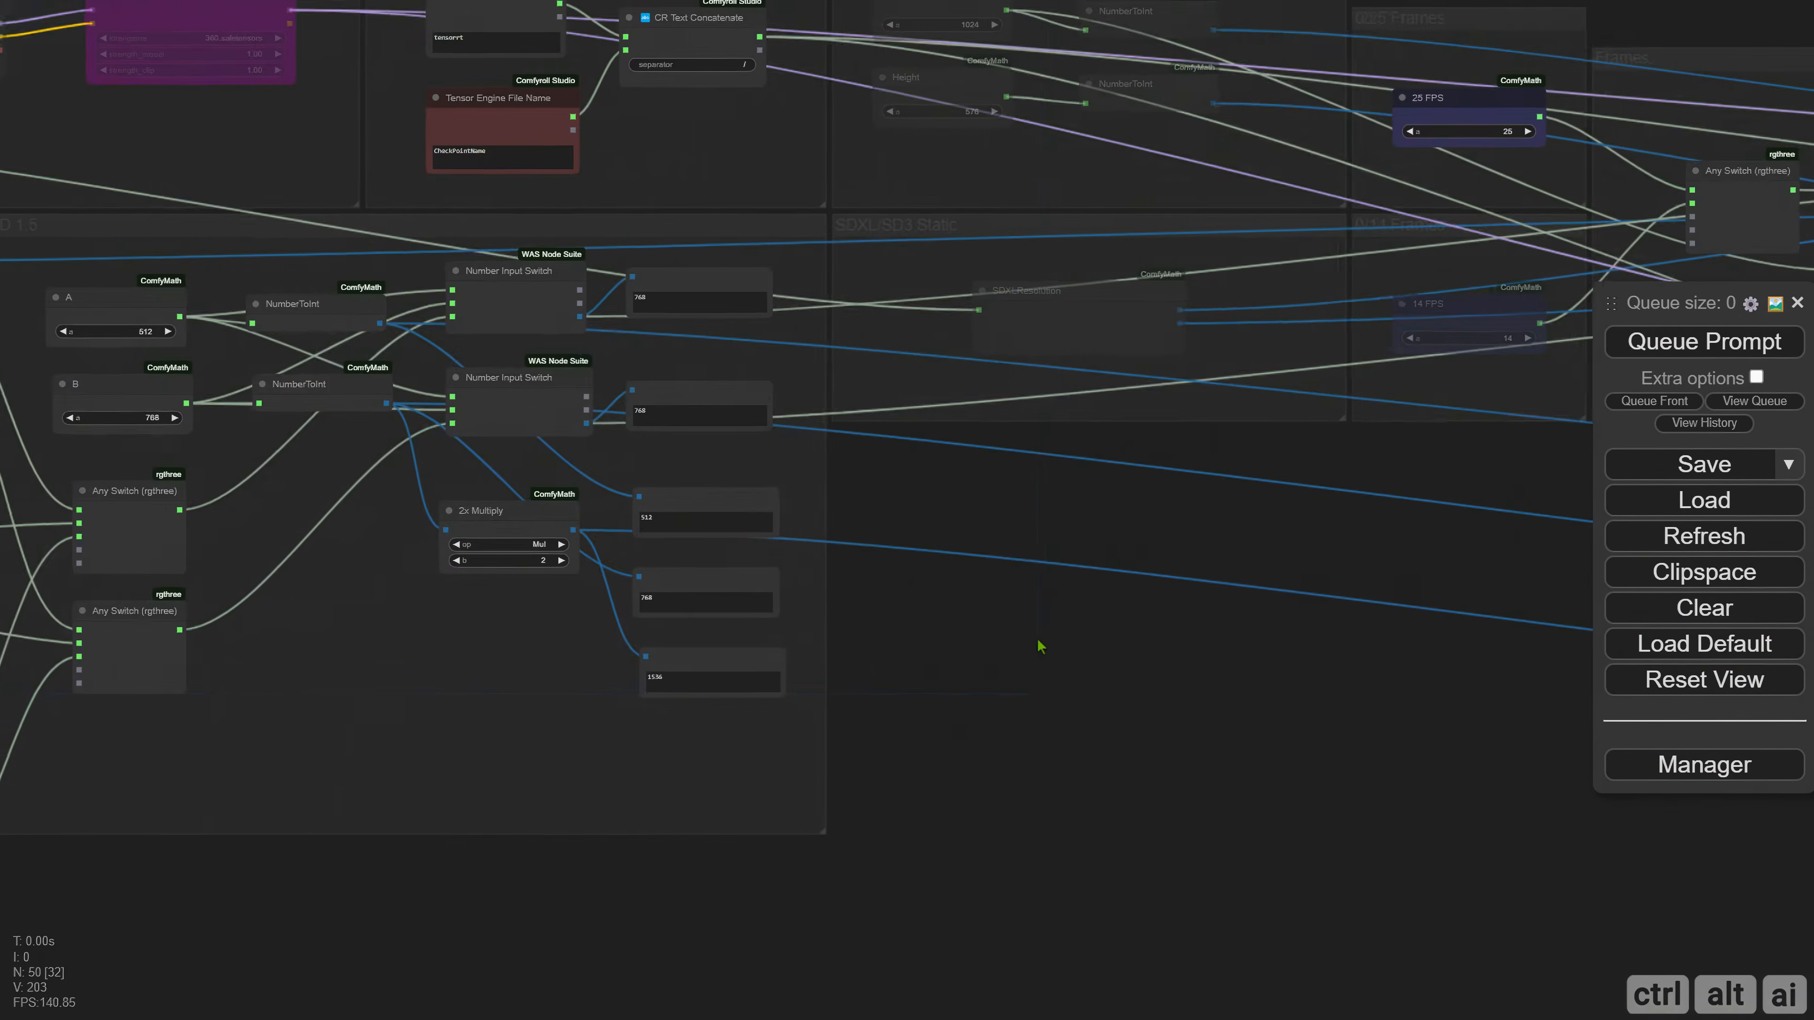
{"action": "scroll", "coordinate": [227, 372], "scroll_direction": "up", "scroll_amount": 2}
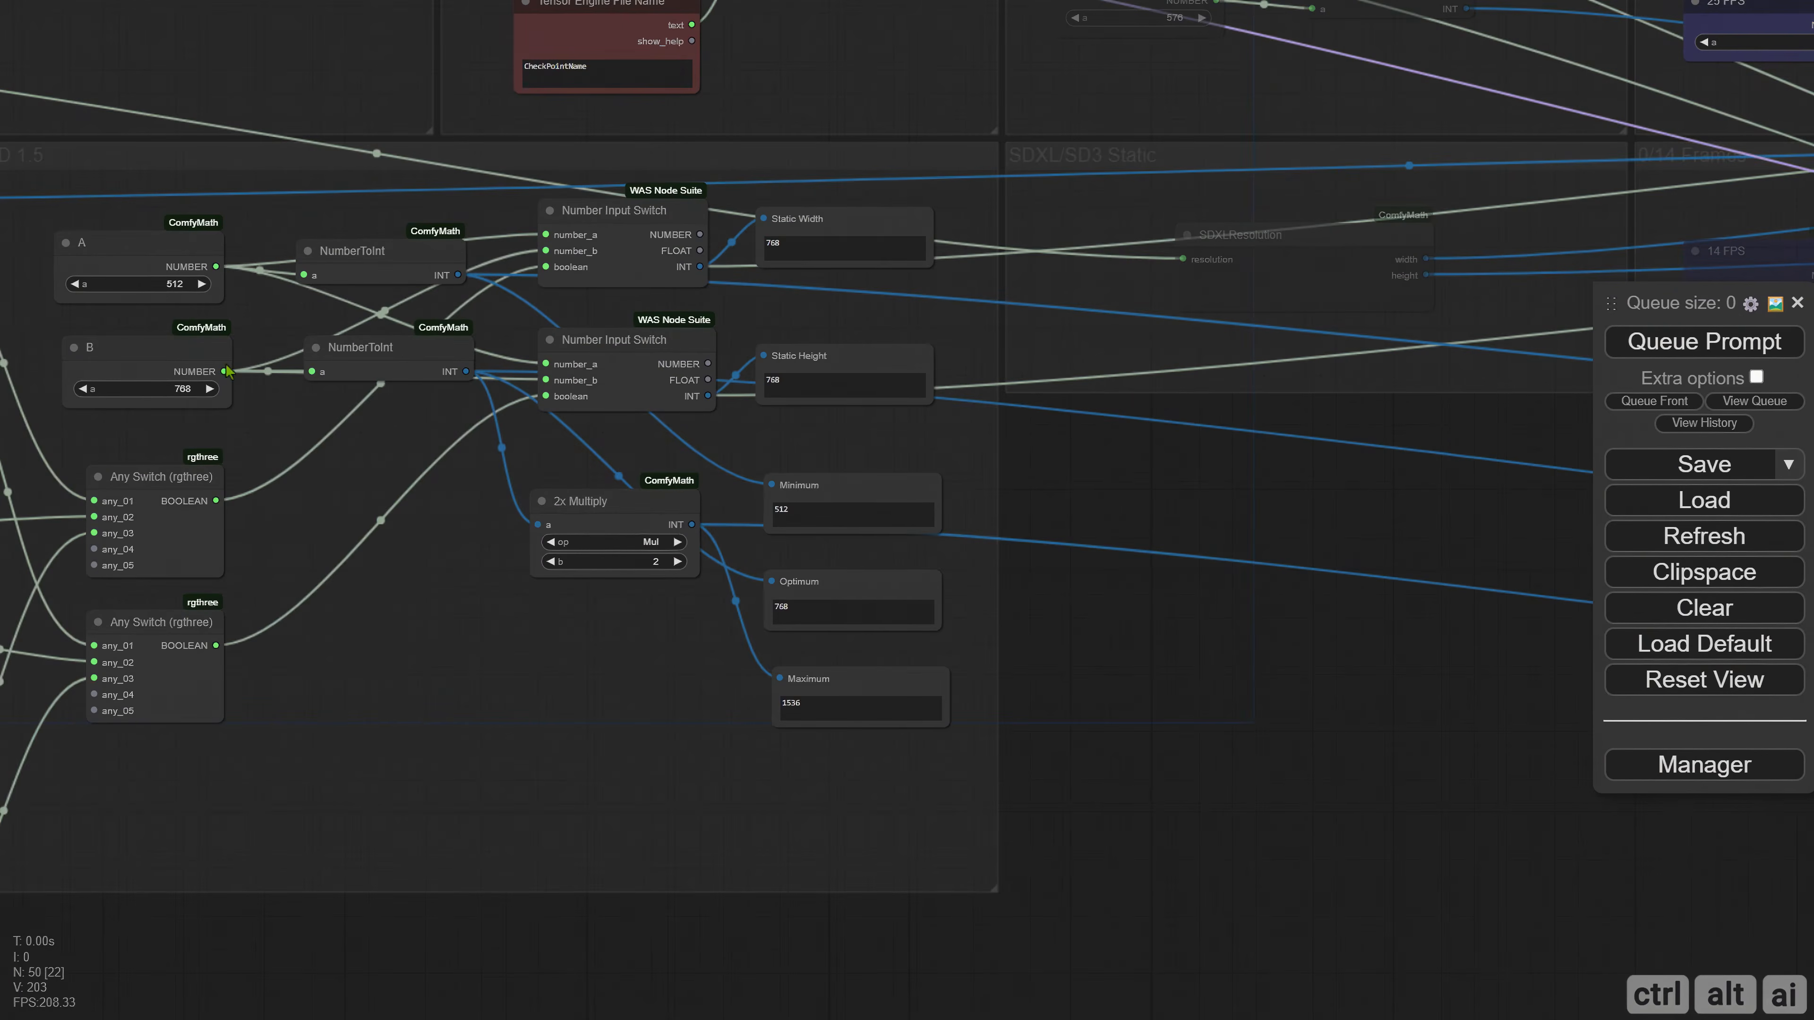
{"action": "left_click", "coordinate": [139, 249]}
{"action": "left_click", "coordinate": [151, 354], "text": "shift"}
{"action": "left_click", "coordinate": [350, 275], "text": "shift"}
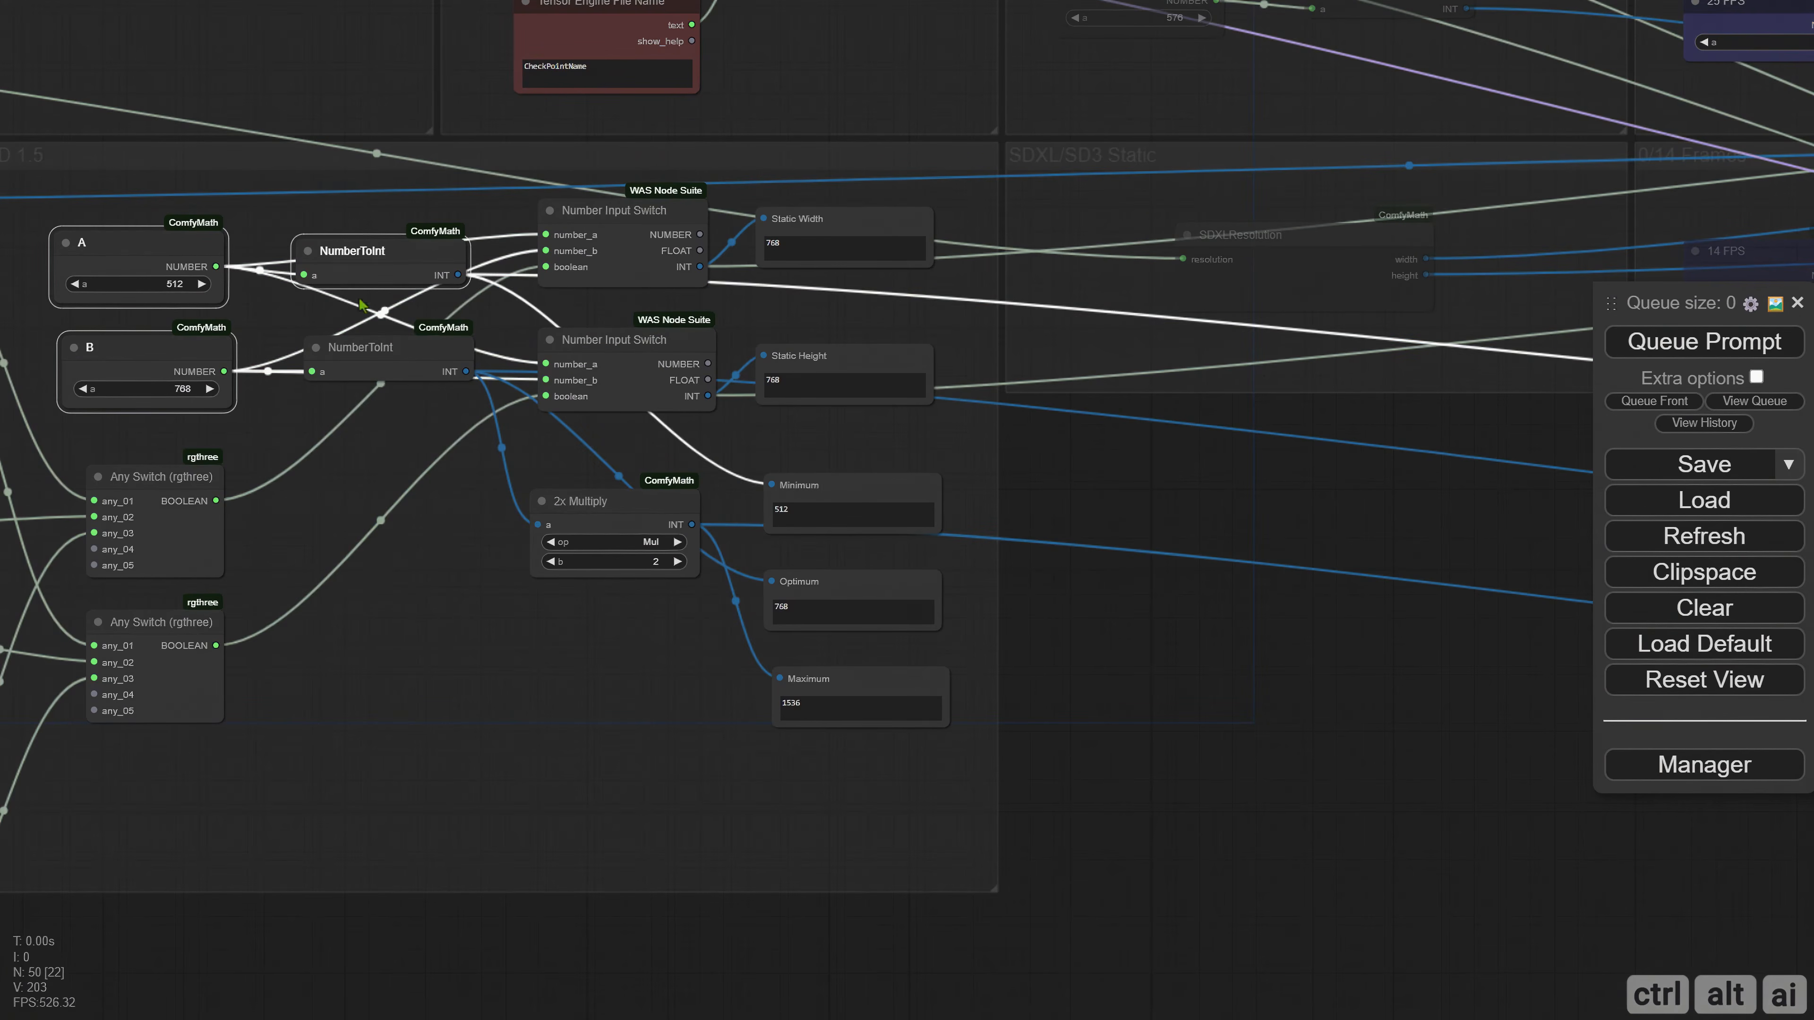
{"action": "left_click", "coordinate": [368, 365], "text": "shift"}
{"action": "left_click", "coordinate": [605, 525], "text": "shift"}
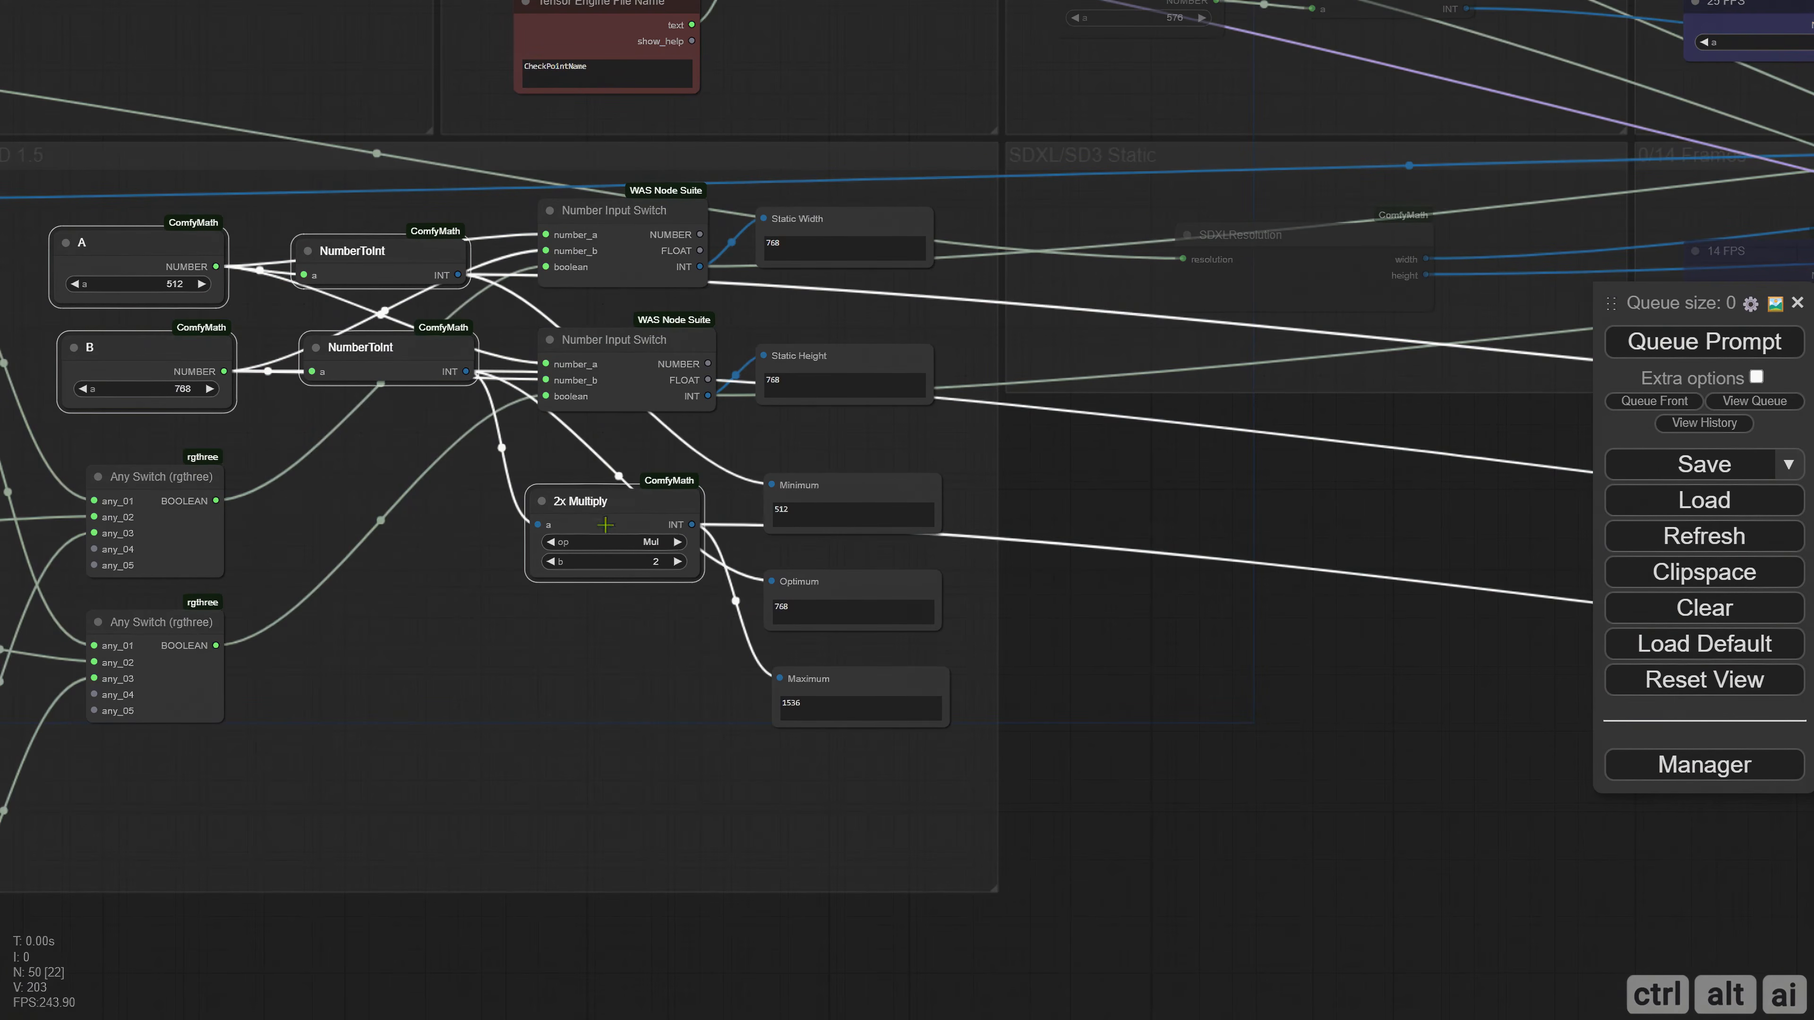
{"action": "left_click", "coordinate": [810, 486], "text": "shift"}
{"action": "left_click", "coordinate": [818, 582], "text": "shift"}
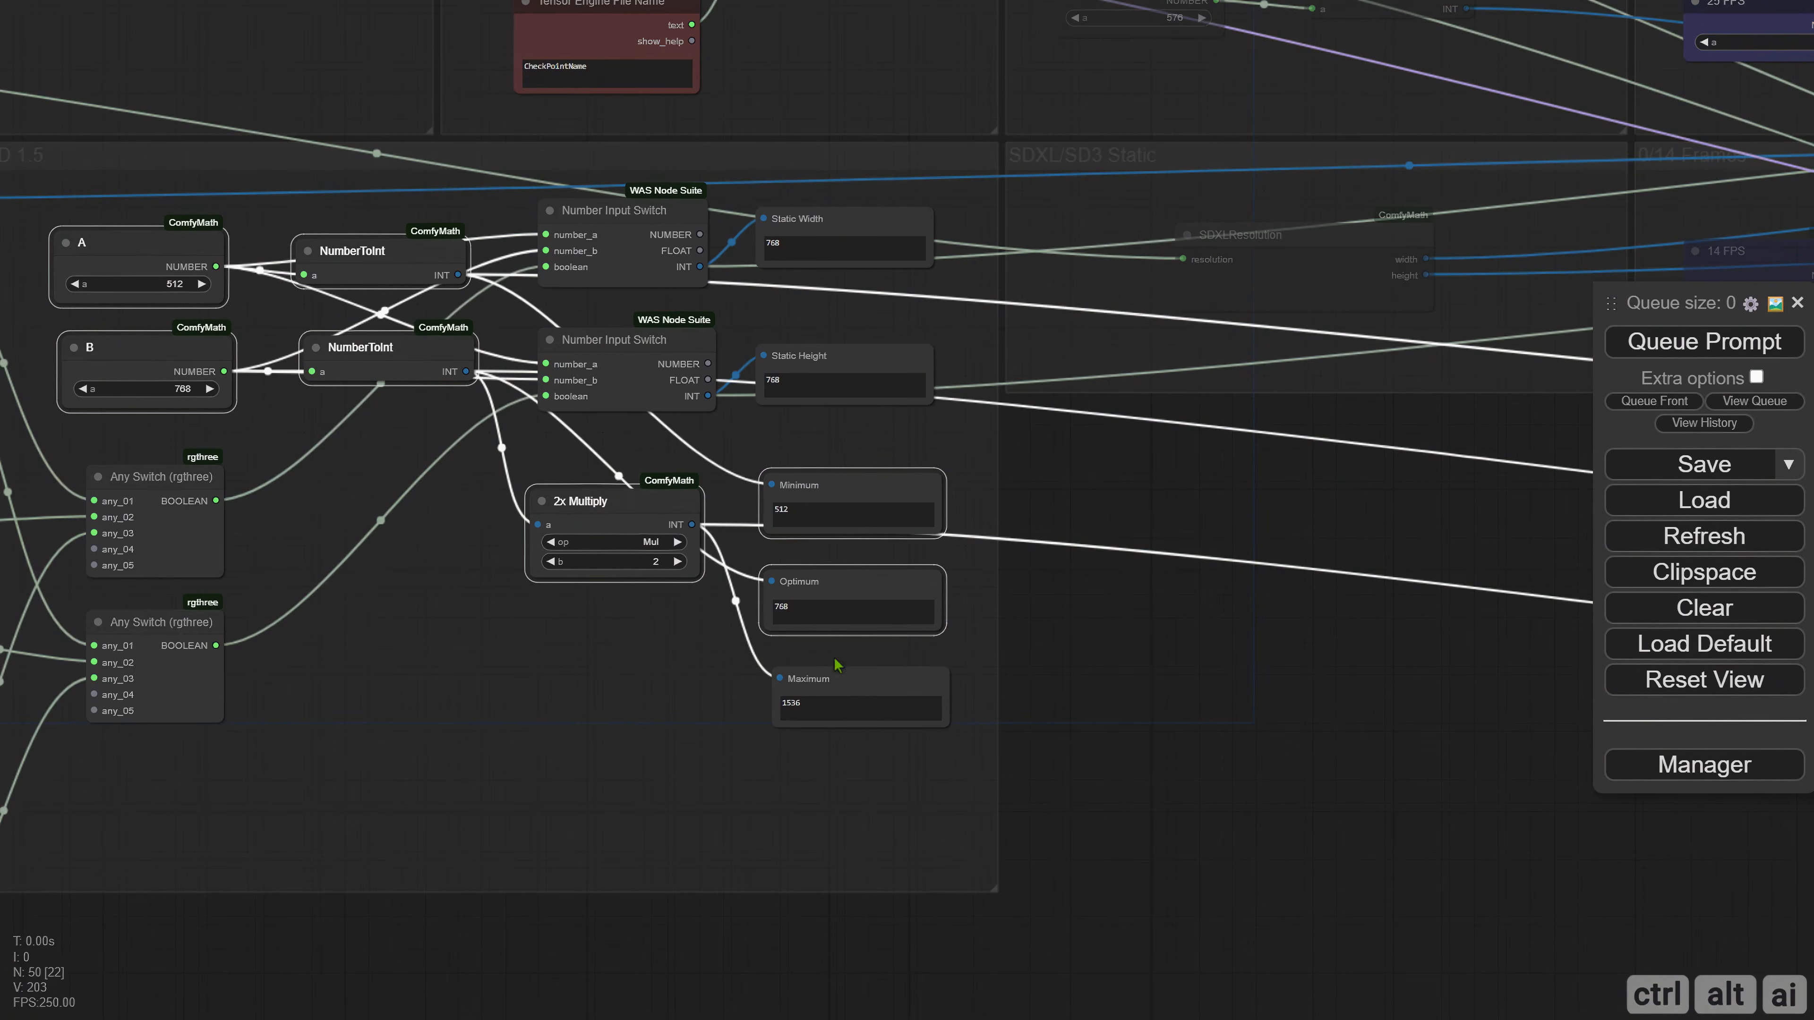
{"action": "left_click", "coordinate": [832, 678], "text": "shift"}
{"action": "left_click_drag", "start_coordinate": [1114, 703], "coordinate": [408, 627]}
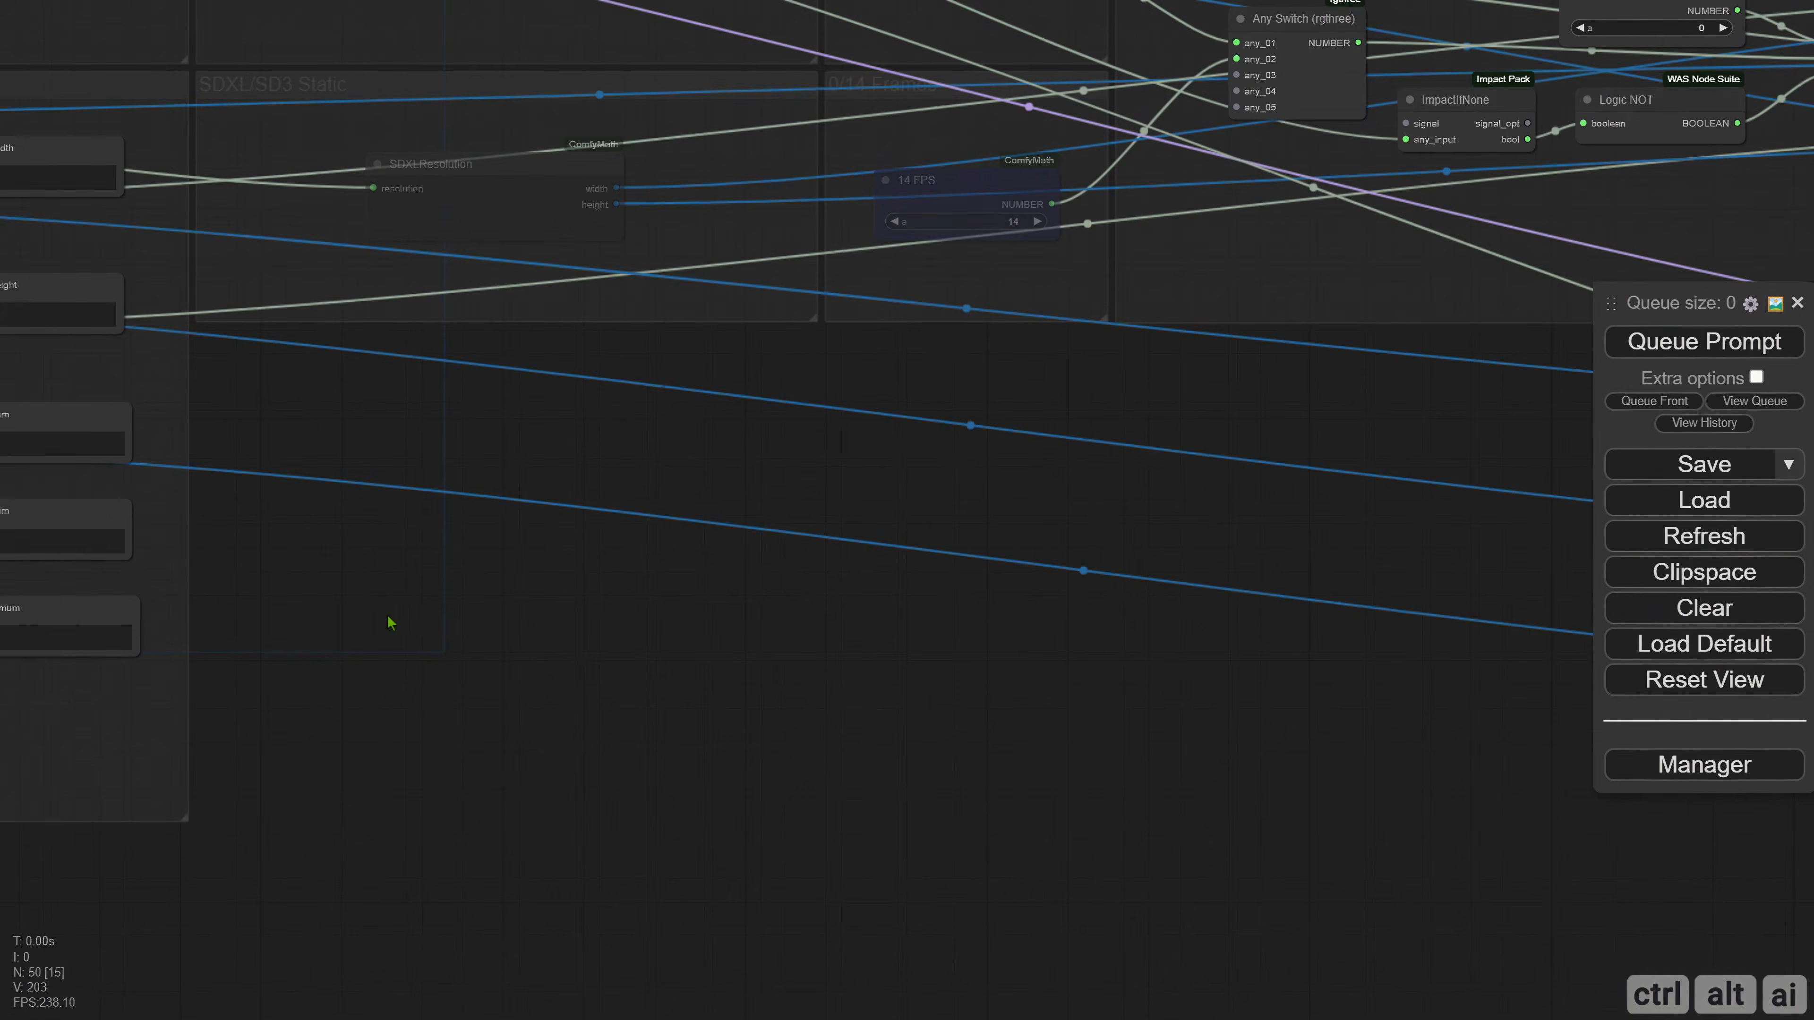
{"action": "key", "text": "ctrl+v"}
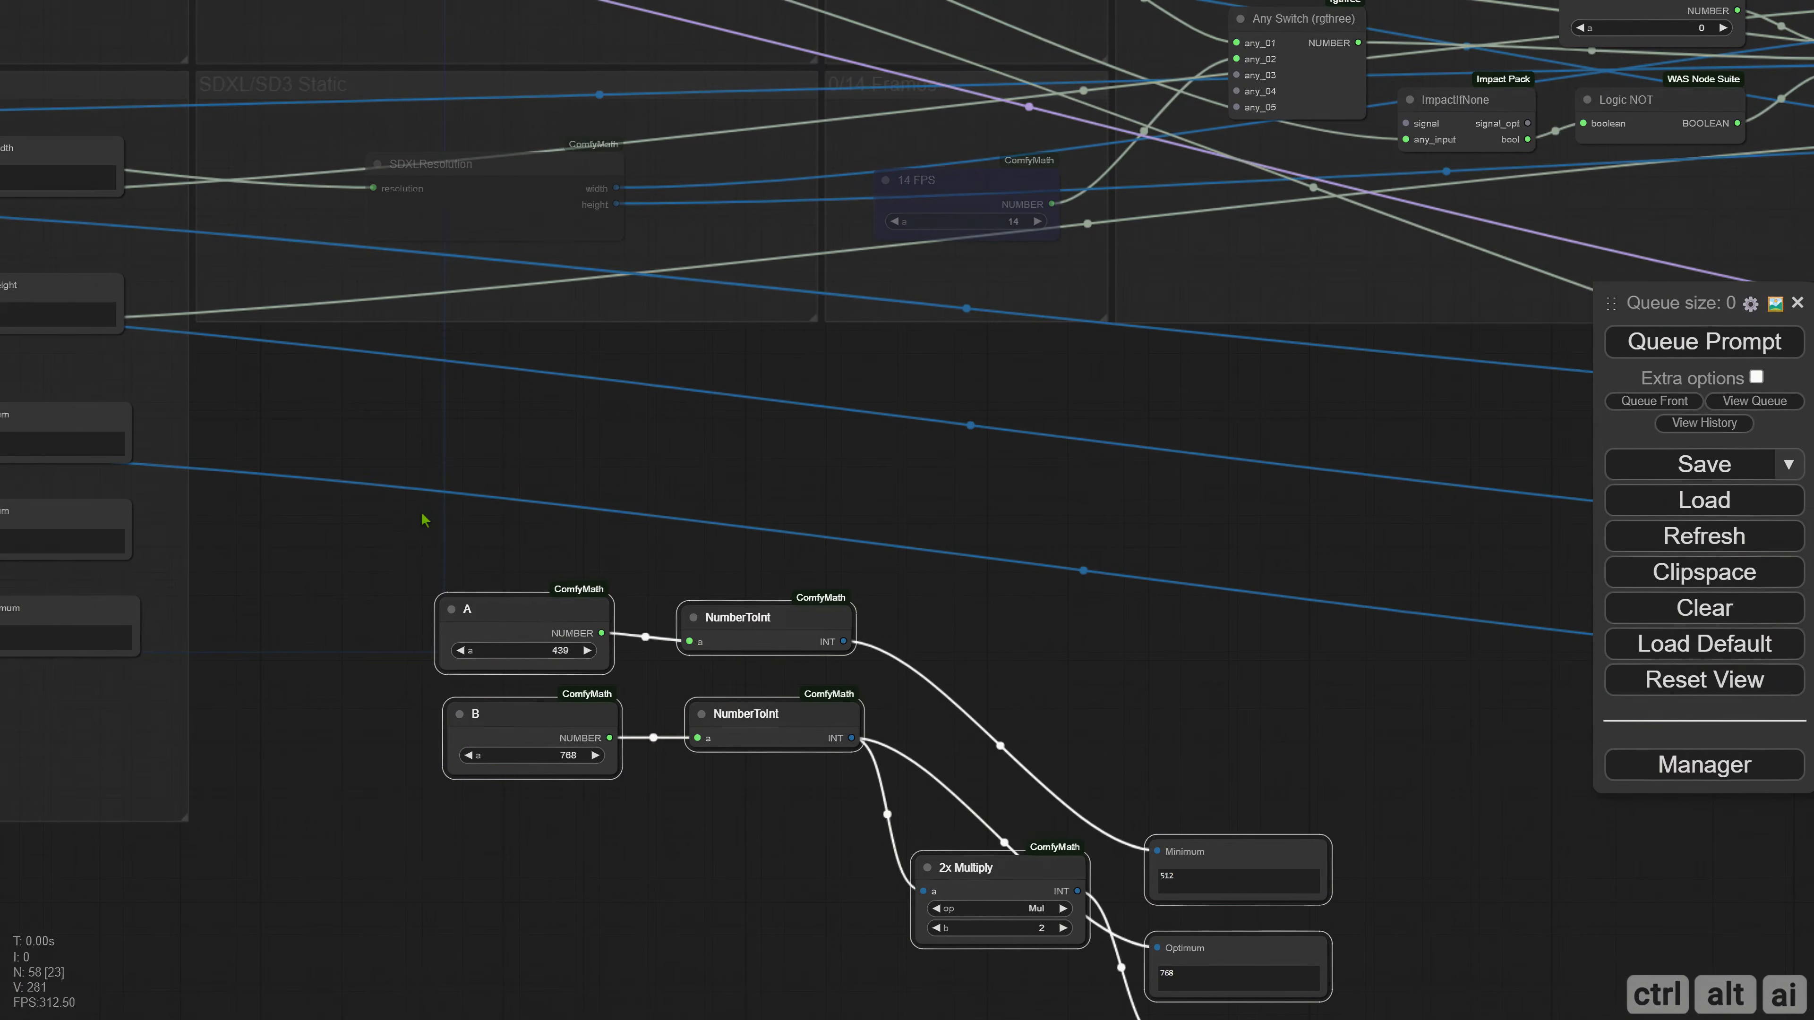
Place the duplicated nodes under the SDXL/SD3 Static group and tighten the layout of 2x Multiply and the three displays.
{"action": "left_click_drag", "start_coordinate": [506, 619], "coordinate": [321, 438]}
{"action": "left_click_drag", "start_coordinate": [1022, 670], "coordinate": [1019, 656]}
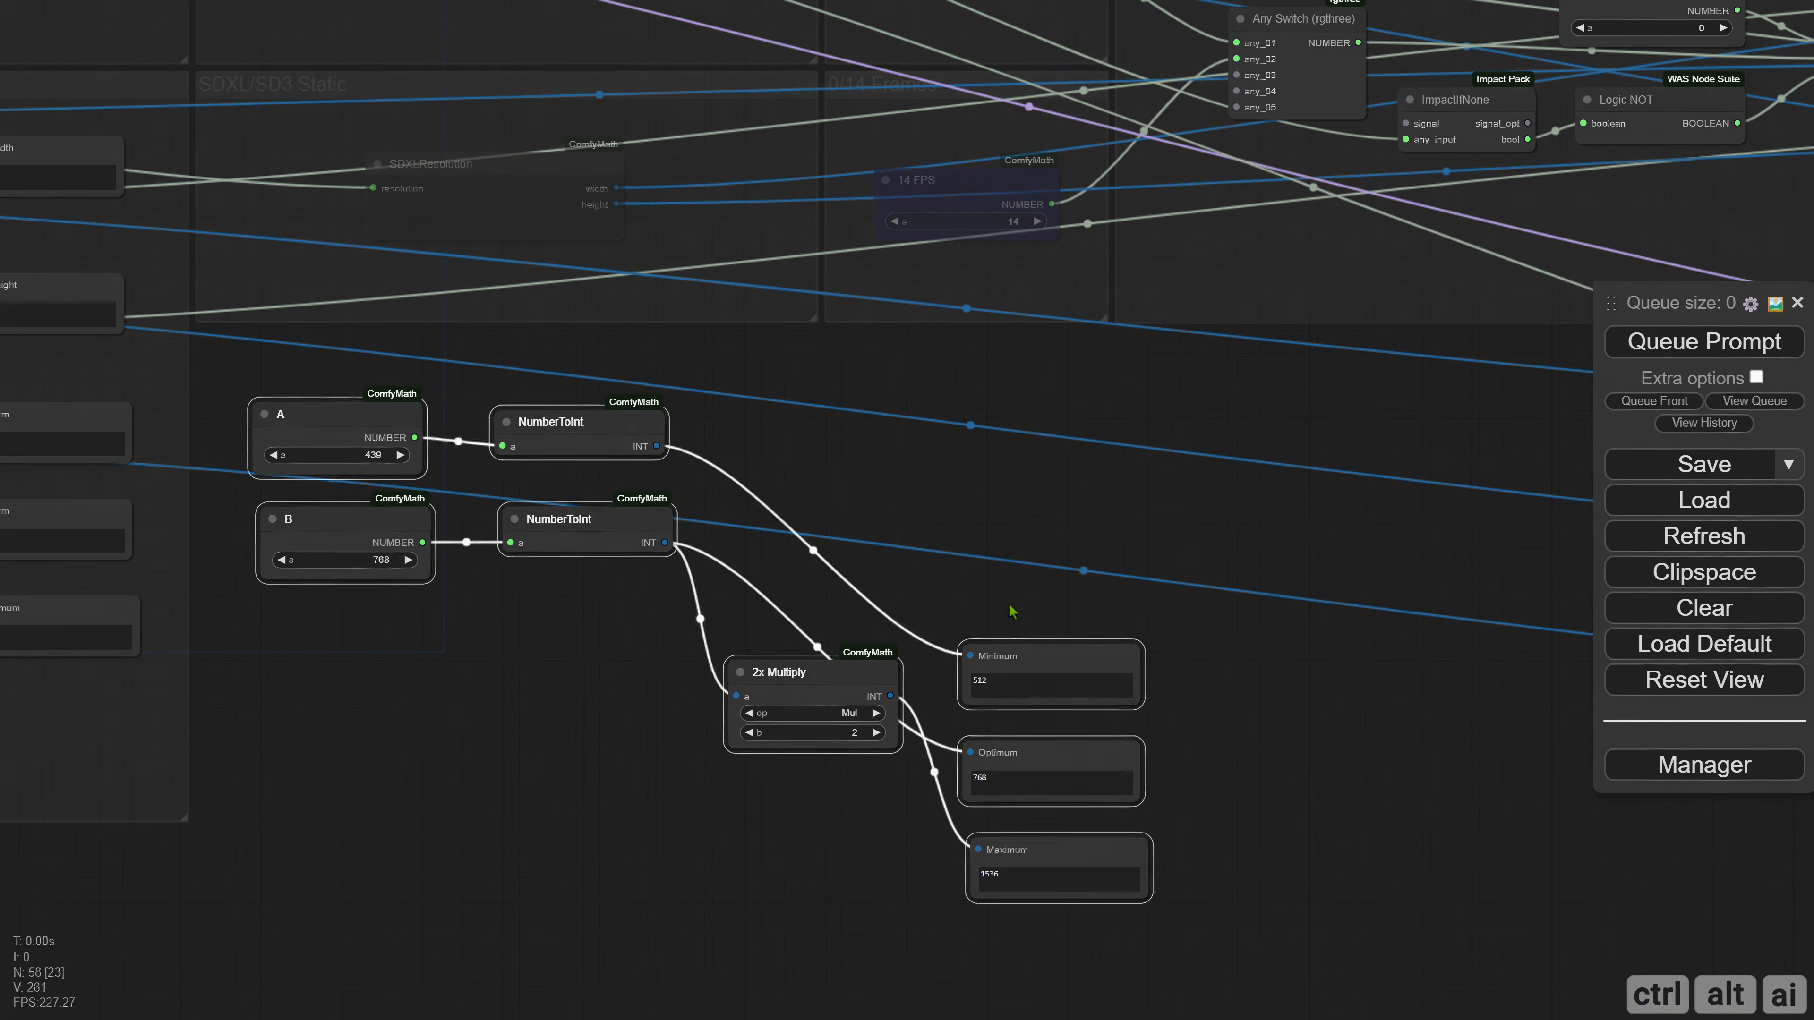
{"action": "left_click", "coordinate": [1013, 612]}
{"action": "left_click_drag", "start_coordinate": [841, 678], "coordinate": [816, 581]}
{"action": "left_click_drag", "start_coordinate": [984, 629], "coordinate": [1040, 857]}
{"action": "left_click_drag", "start_coordinate": [1038, 656], "coordinate": [1008, 423]}
{"action": "left_click_drag", "start_coordinate": [547, 635], "coordinate": [464, 626]}
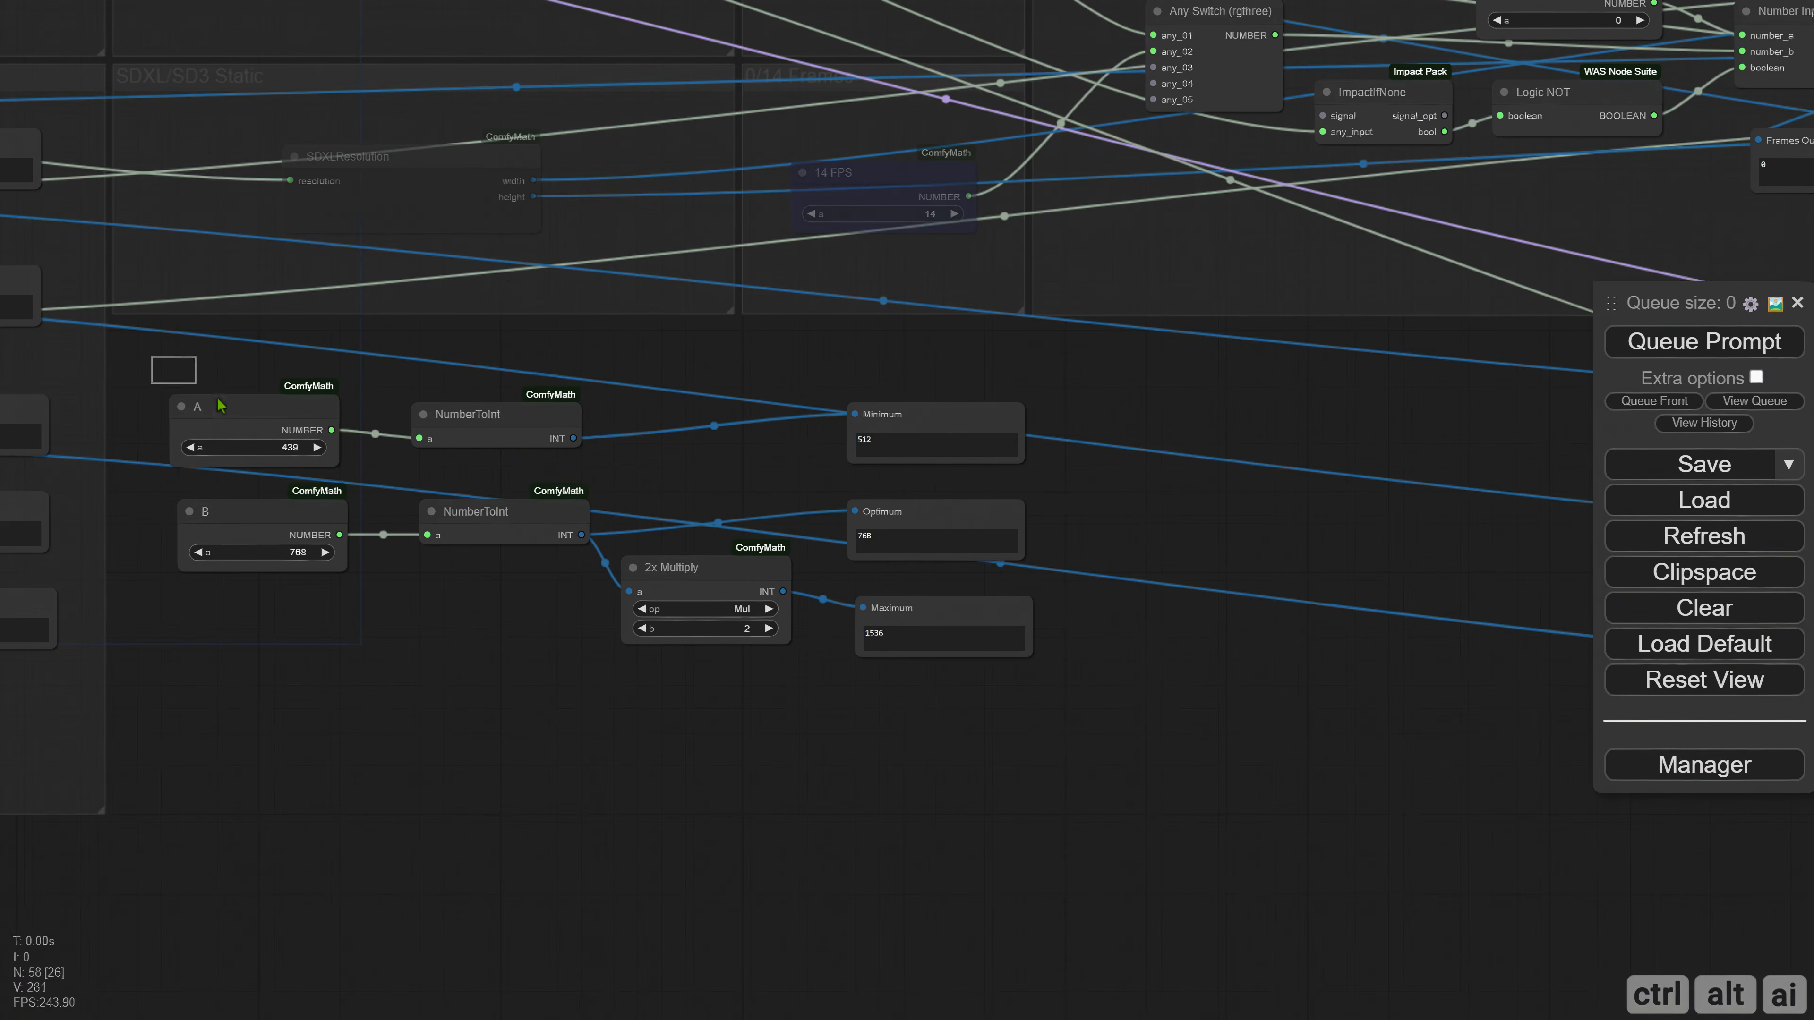
Put the duplicated nodes in a new group, enlarge it to reach below them, and reposition the nodes inside.
{"action": "left_click_drag", "start_coordinate": [151, 356], "coordinate": [1049, 756]}
{"action": "key", "text": "ctrl+g"}
{"action": "left_click_drag", "start_coordinate": [798, 495], "coordinate": [749, 478]}
{"action": "left_click_drag", "start_coordinate": [991, 651], "coordinate": [1180, 818]}
{"action": "left_click_drag", "start_coordinate": [650, 583], "coordinate": [747, 615]}
{"action": "left_click", "coordinate": [565, 670]}
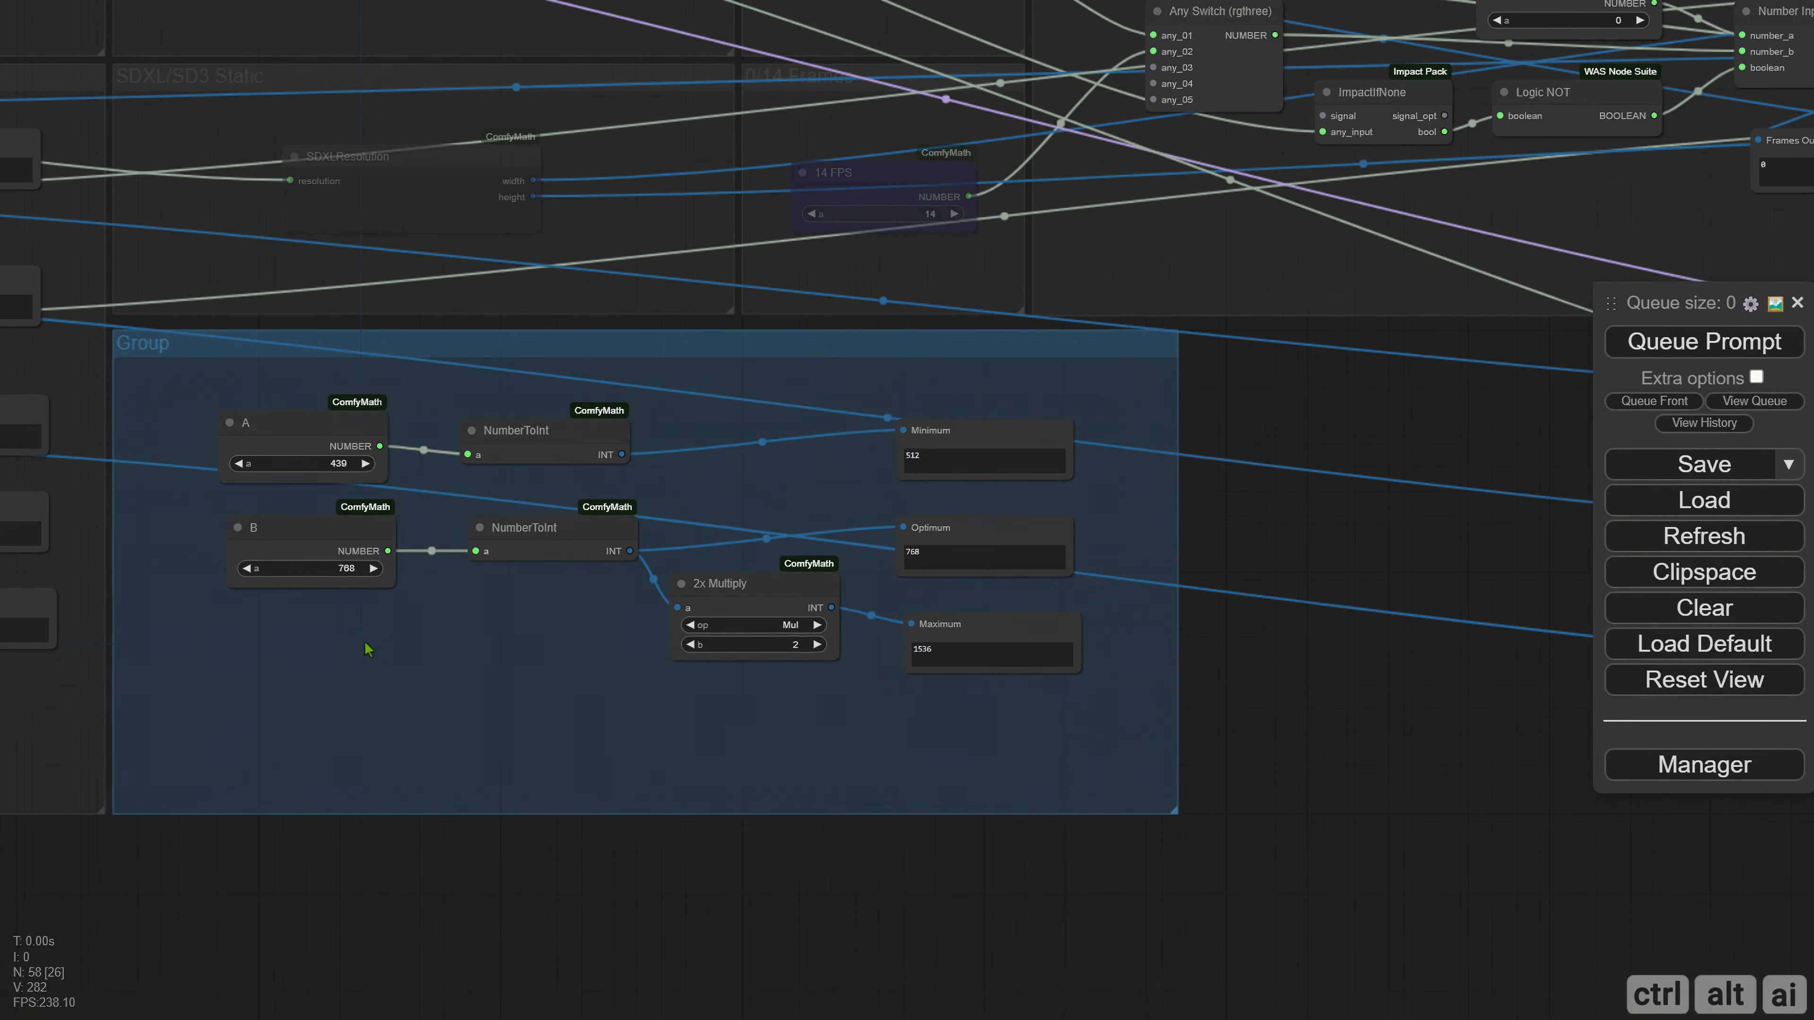
Recolor the new group dark to match the other groups and adjust its position and size to fit under SDXL/SD3 Static.
{"action": "right_click", "coordinate": [352, 653]}
{"action": "left_click", "coordinate": [458, 1004]}
{"action": "left_click", "coordinate": [647, 947]}
{"action": "left_click", "coordinate": [815, 999]}
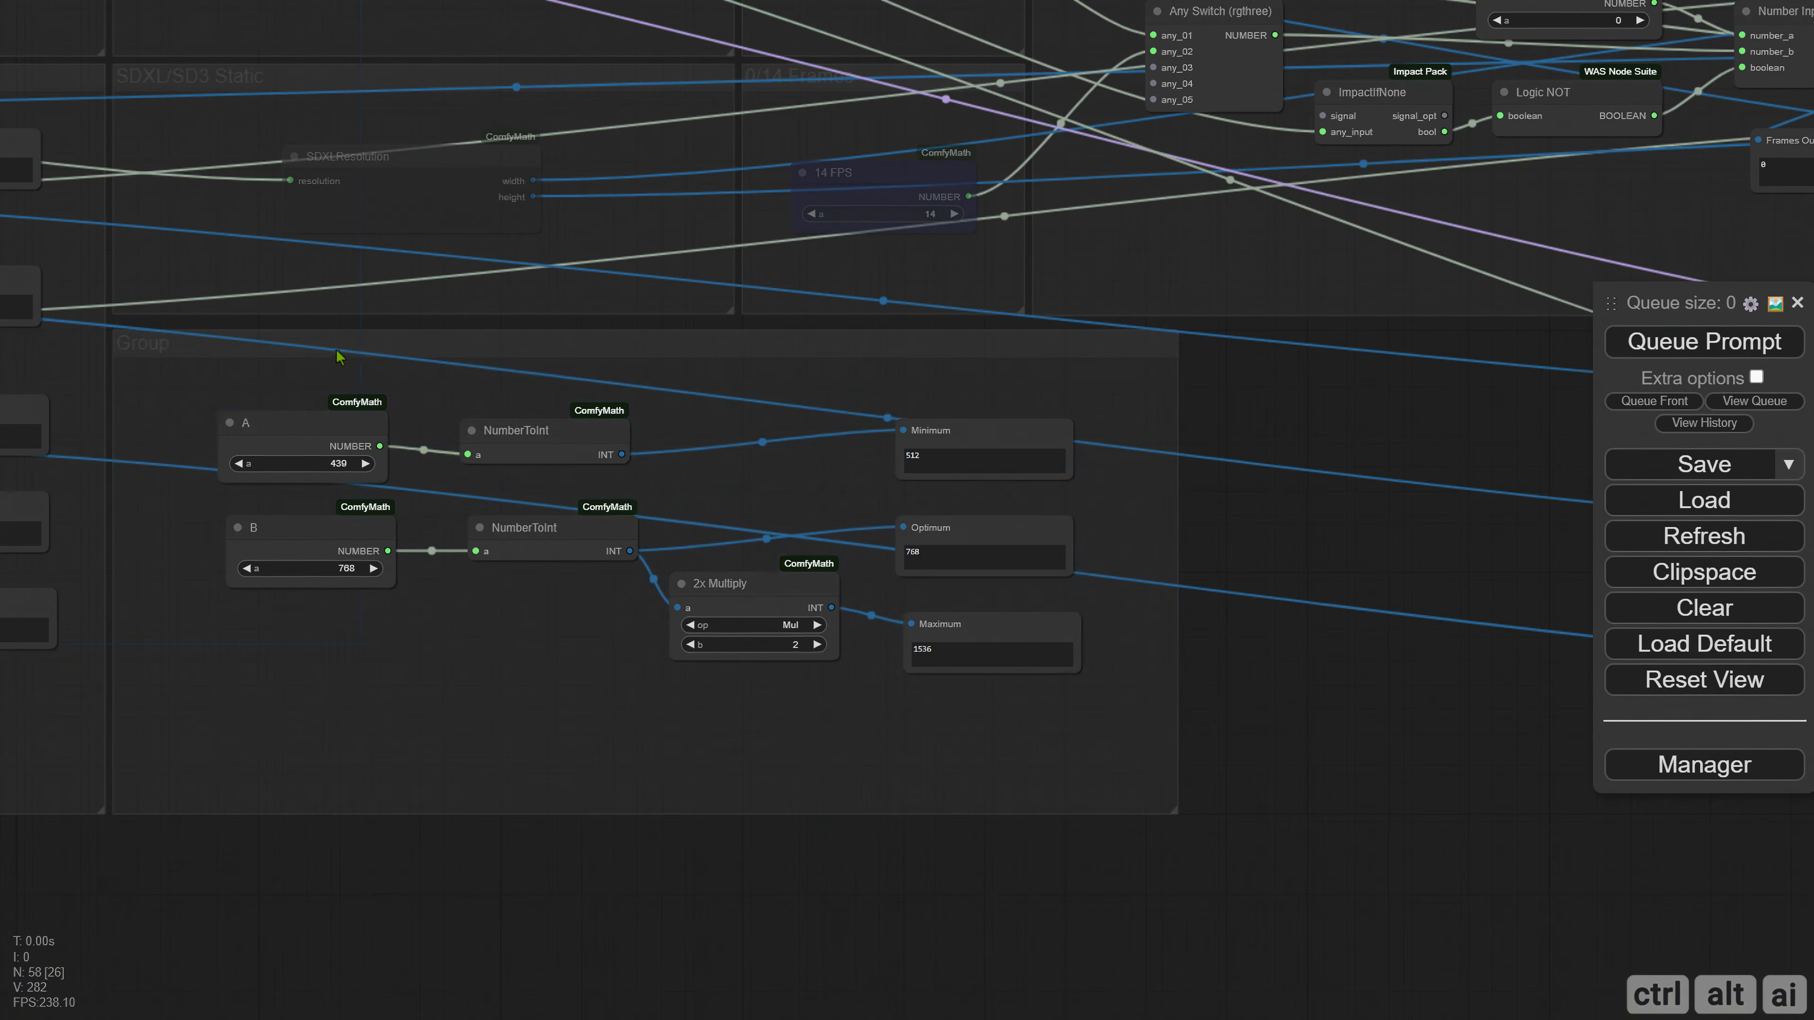
{"action": "left_click_drag", "start_coordinate": [337, 351], "coordinate": [336, 341]}
{"action": "left_click_drag", "start_coordinate": [1175, 803], "coordinate": [1181, 814]}
Rename the new group as SDXL/SD3 High Range.
{"action": "right_click", "coordinate": [501, 729]}
{"action": "left_click", "coordinate": [607, 1003]}
{"action": "left_click", "coordinate": [812, 916]}
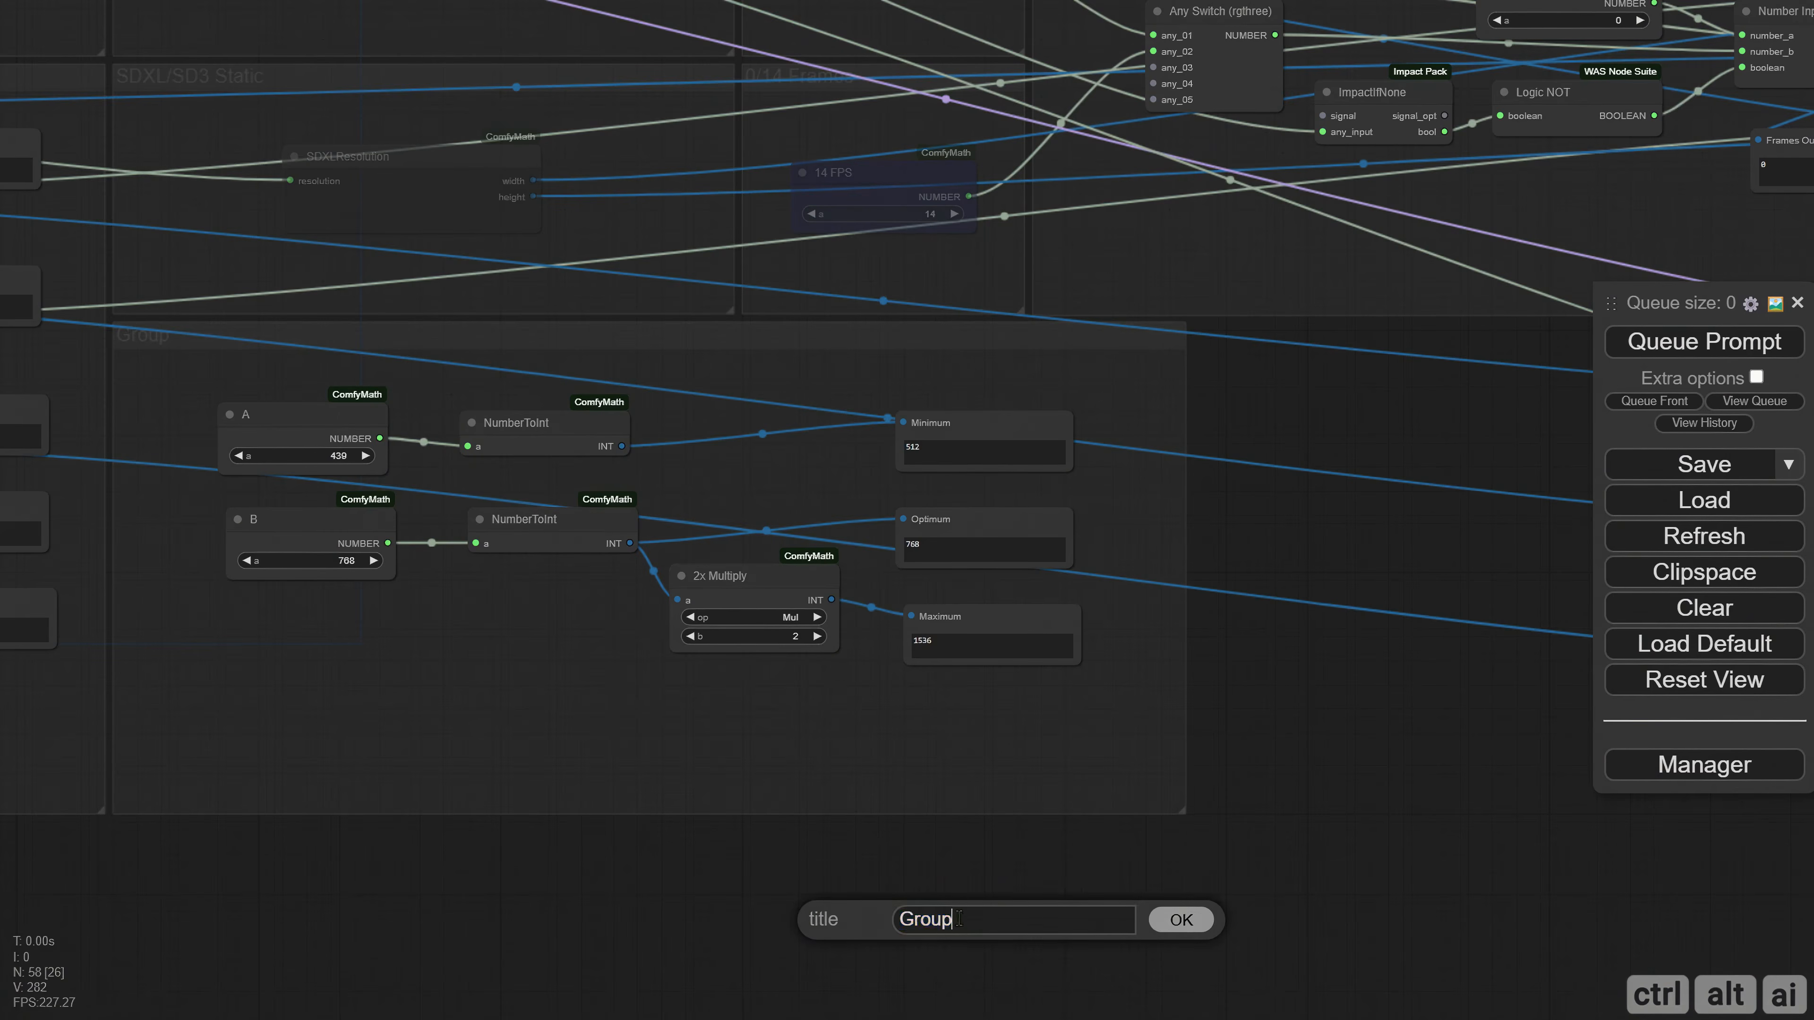
{"action": "left_click_drag", "start_coordinate": [958, 919], "coordinate": [812, 917]}
{"action": "type", "text": "SDXL/SD3 High Range"}
{"action": "key", "text": "Return"}
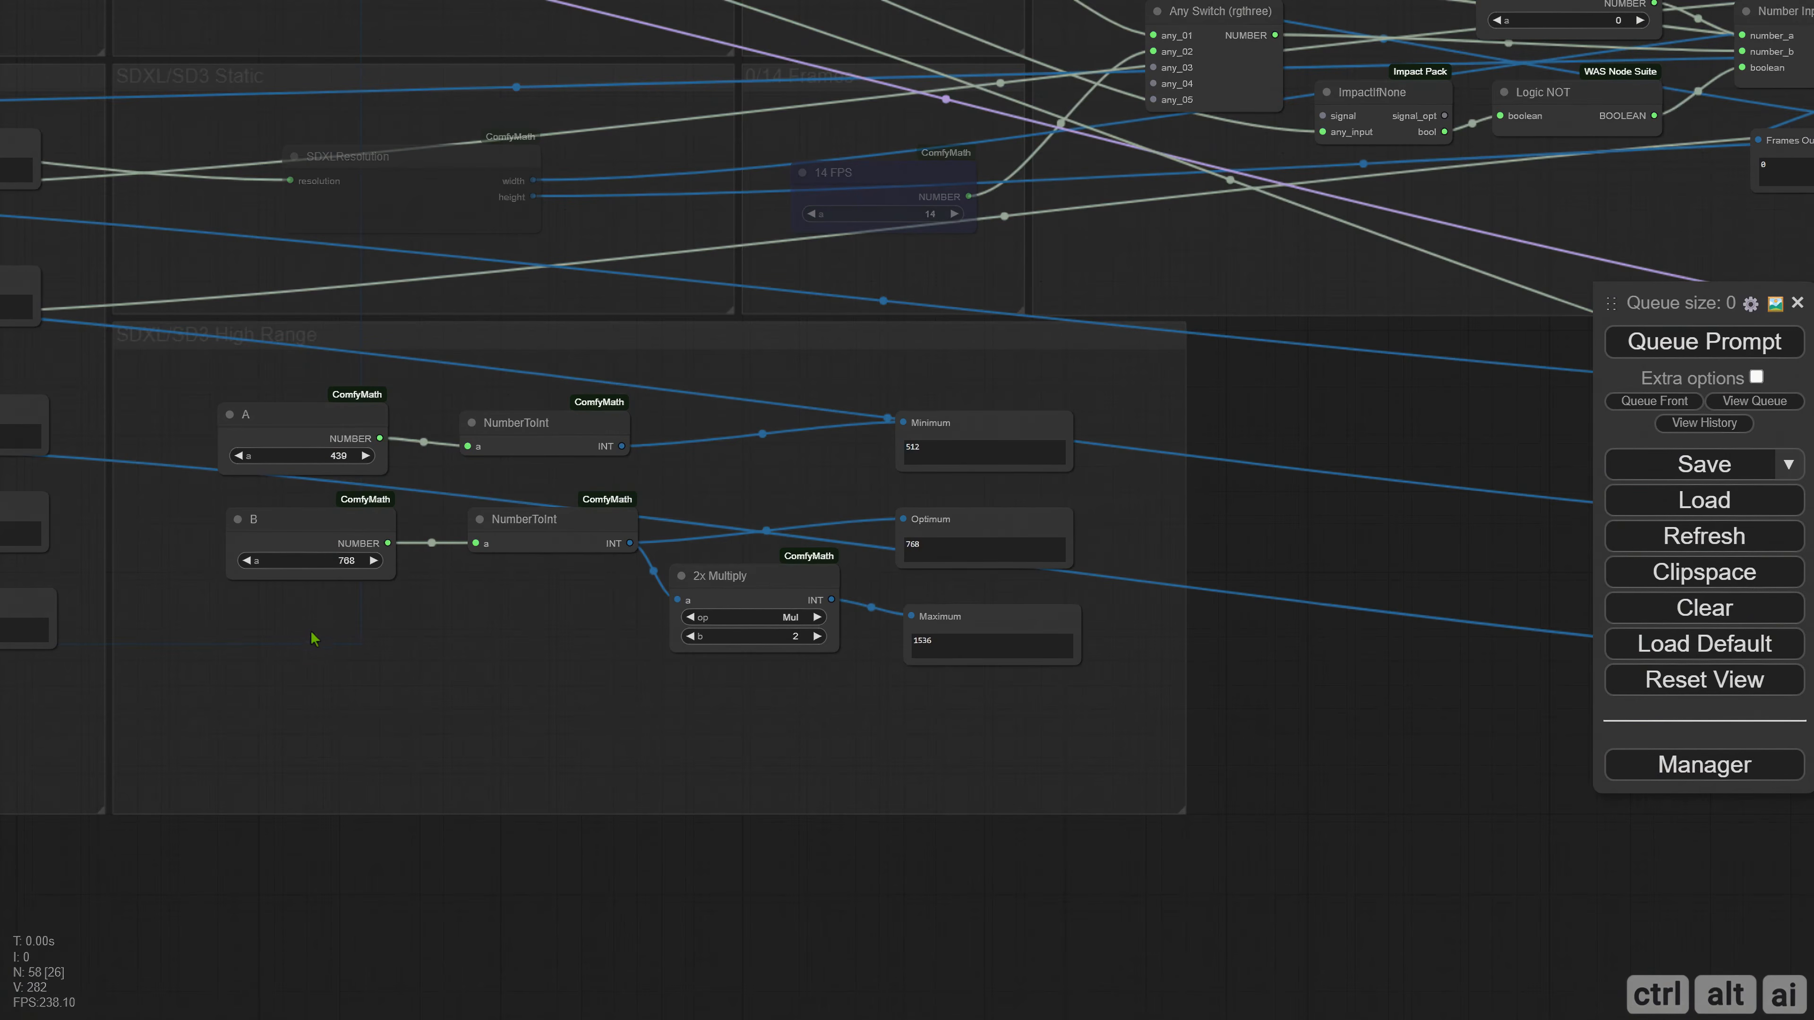
Add an SDXLResolution node below B in the SDXL/SD3 High Range group and open its resolution choices.
{"action": "double_click", "coordinate": [296, 645]}
{"action": "type", "text": "sdxl"}
{"action": "left_click", "coordinate": [250, 797]}
{"action": "left_click", "coordinate": [472, 680]}
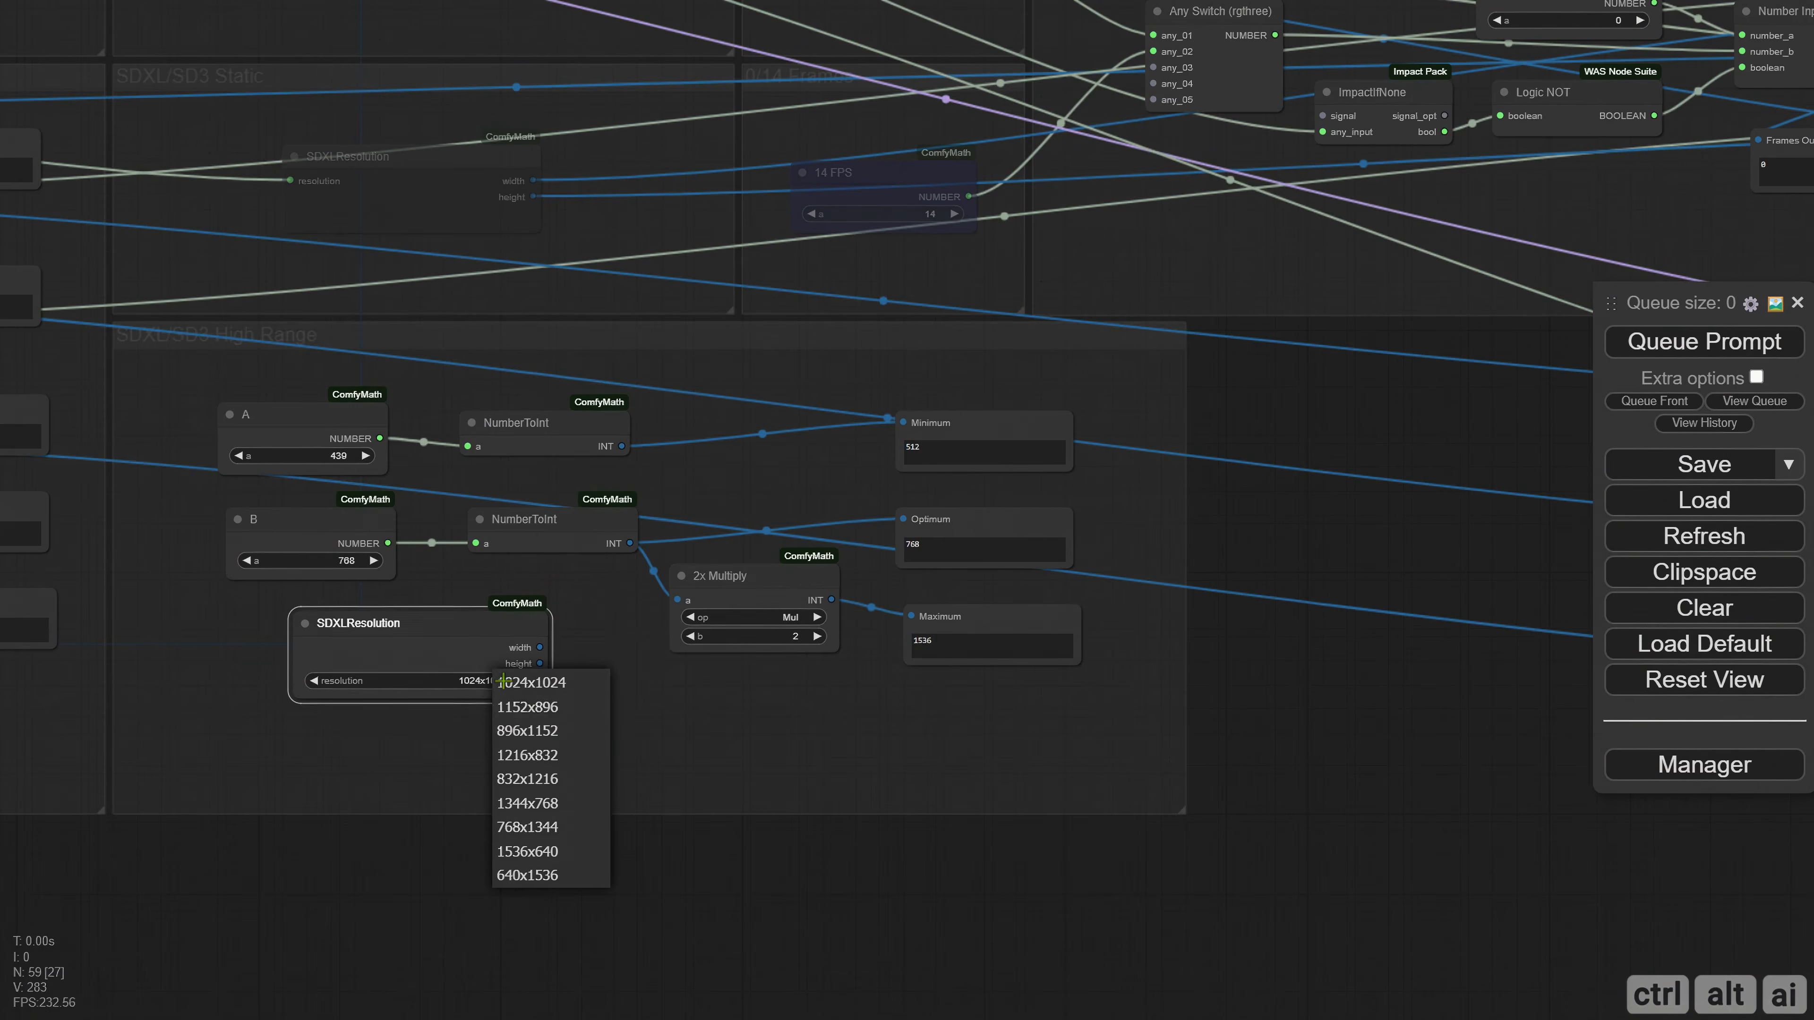
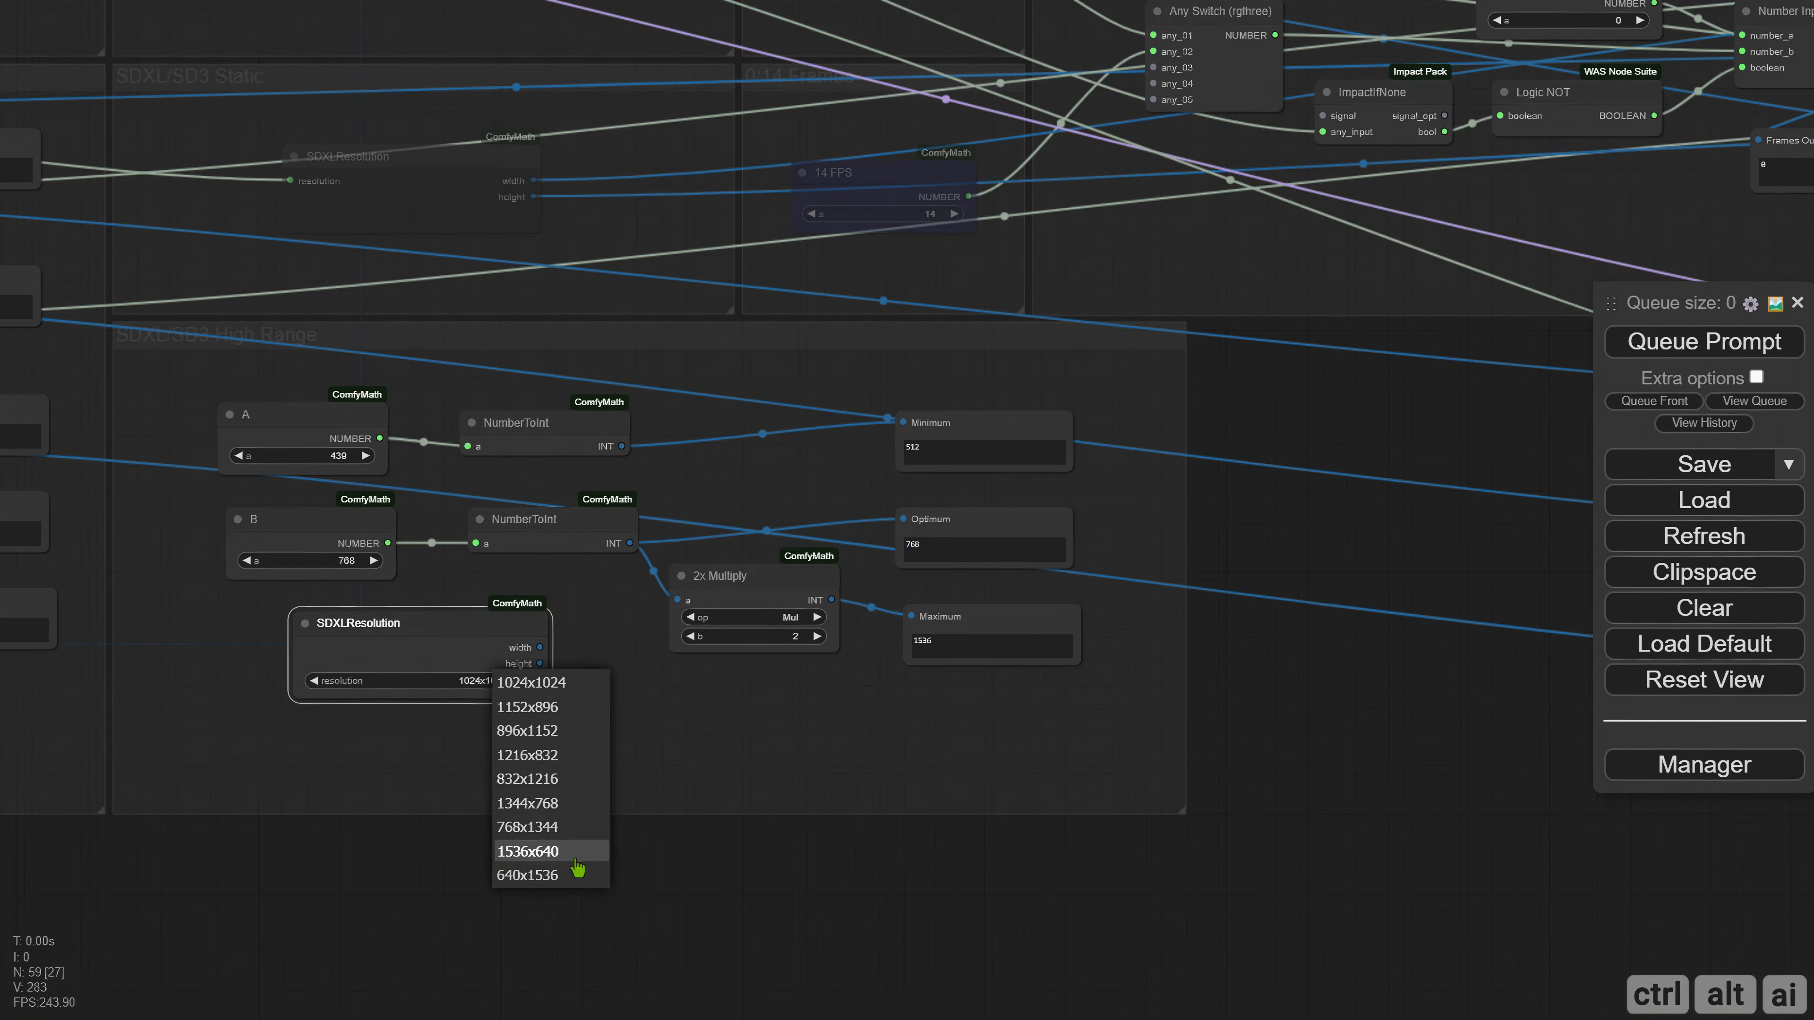
Delete the SDXLResolution node and set A to 640 in the SDXL/SD3 High Range group.
{"action": "left_click", "coordinate": [415, 655]}
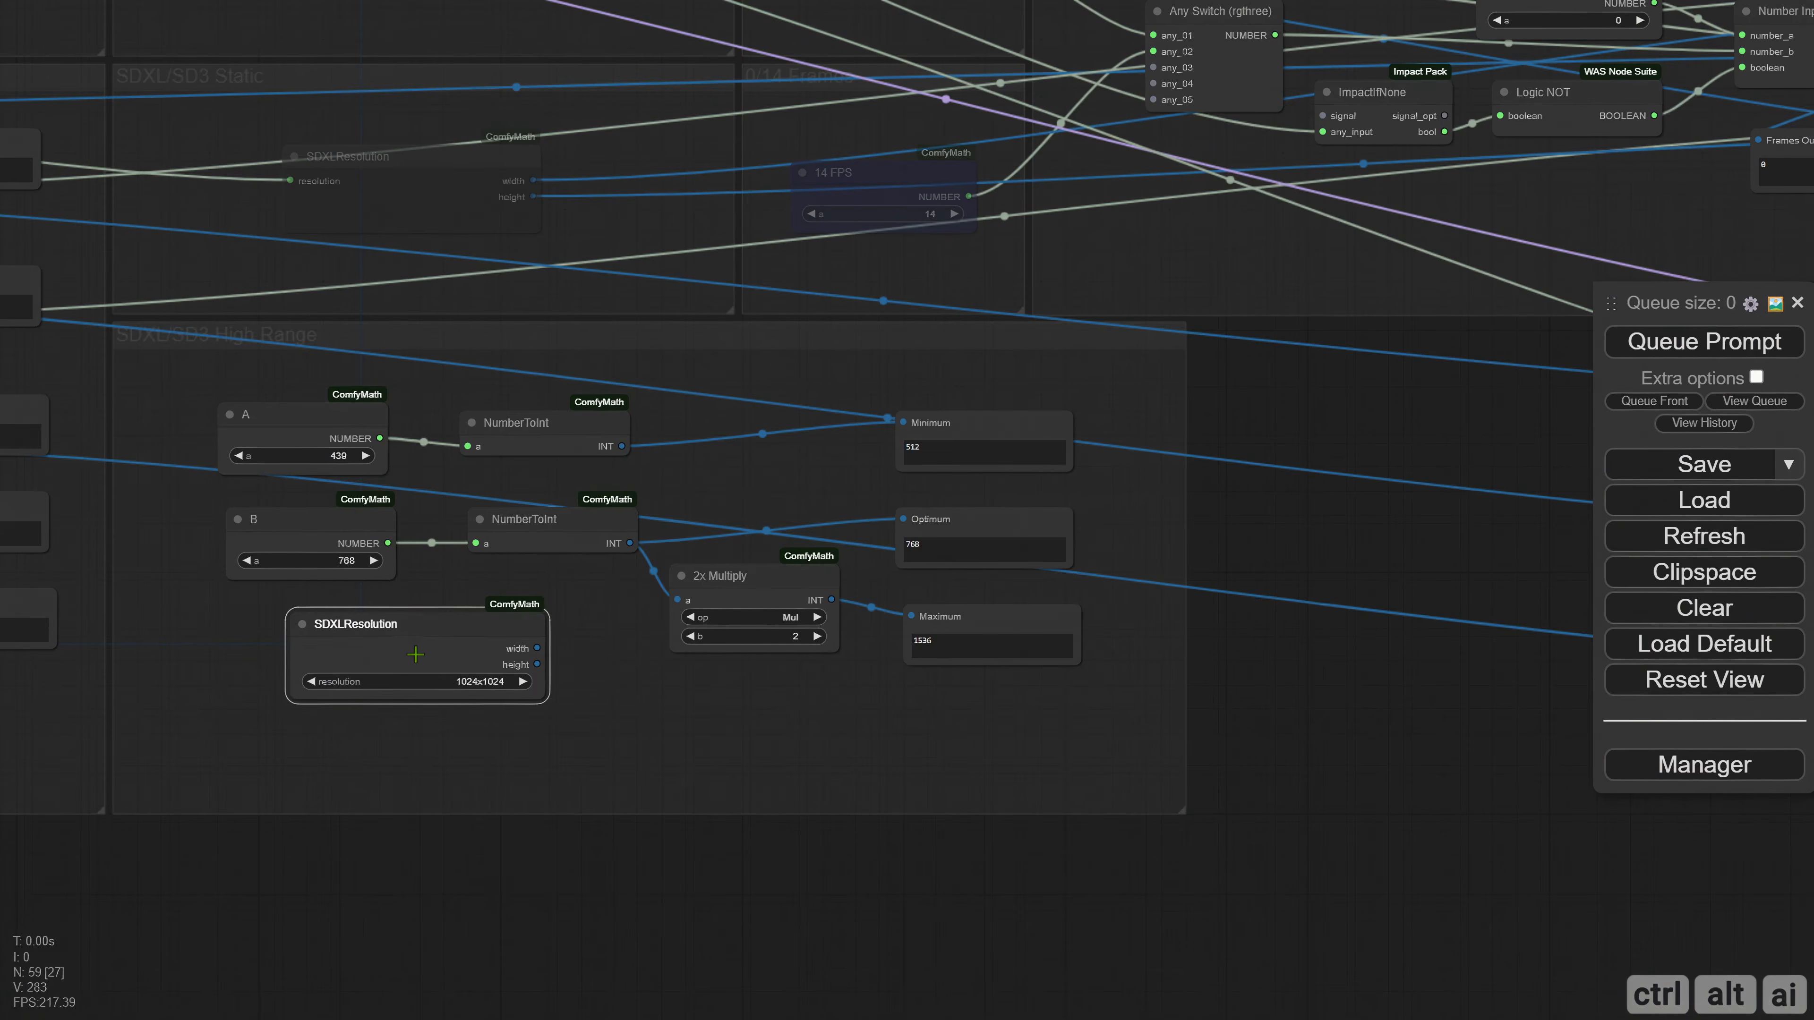
{"action": "key", "text": "Delete"}
{"action": "left_click", "coordinate": [335, 454]}
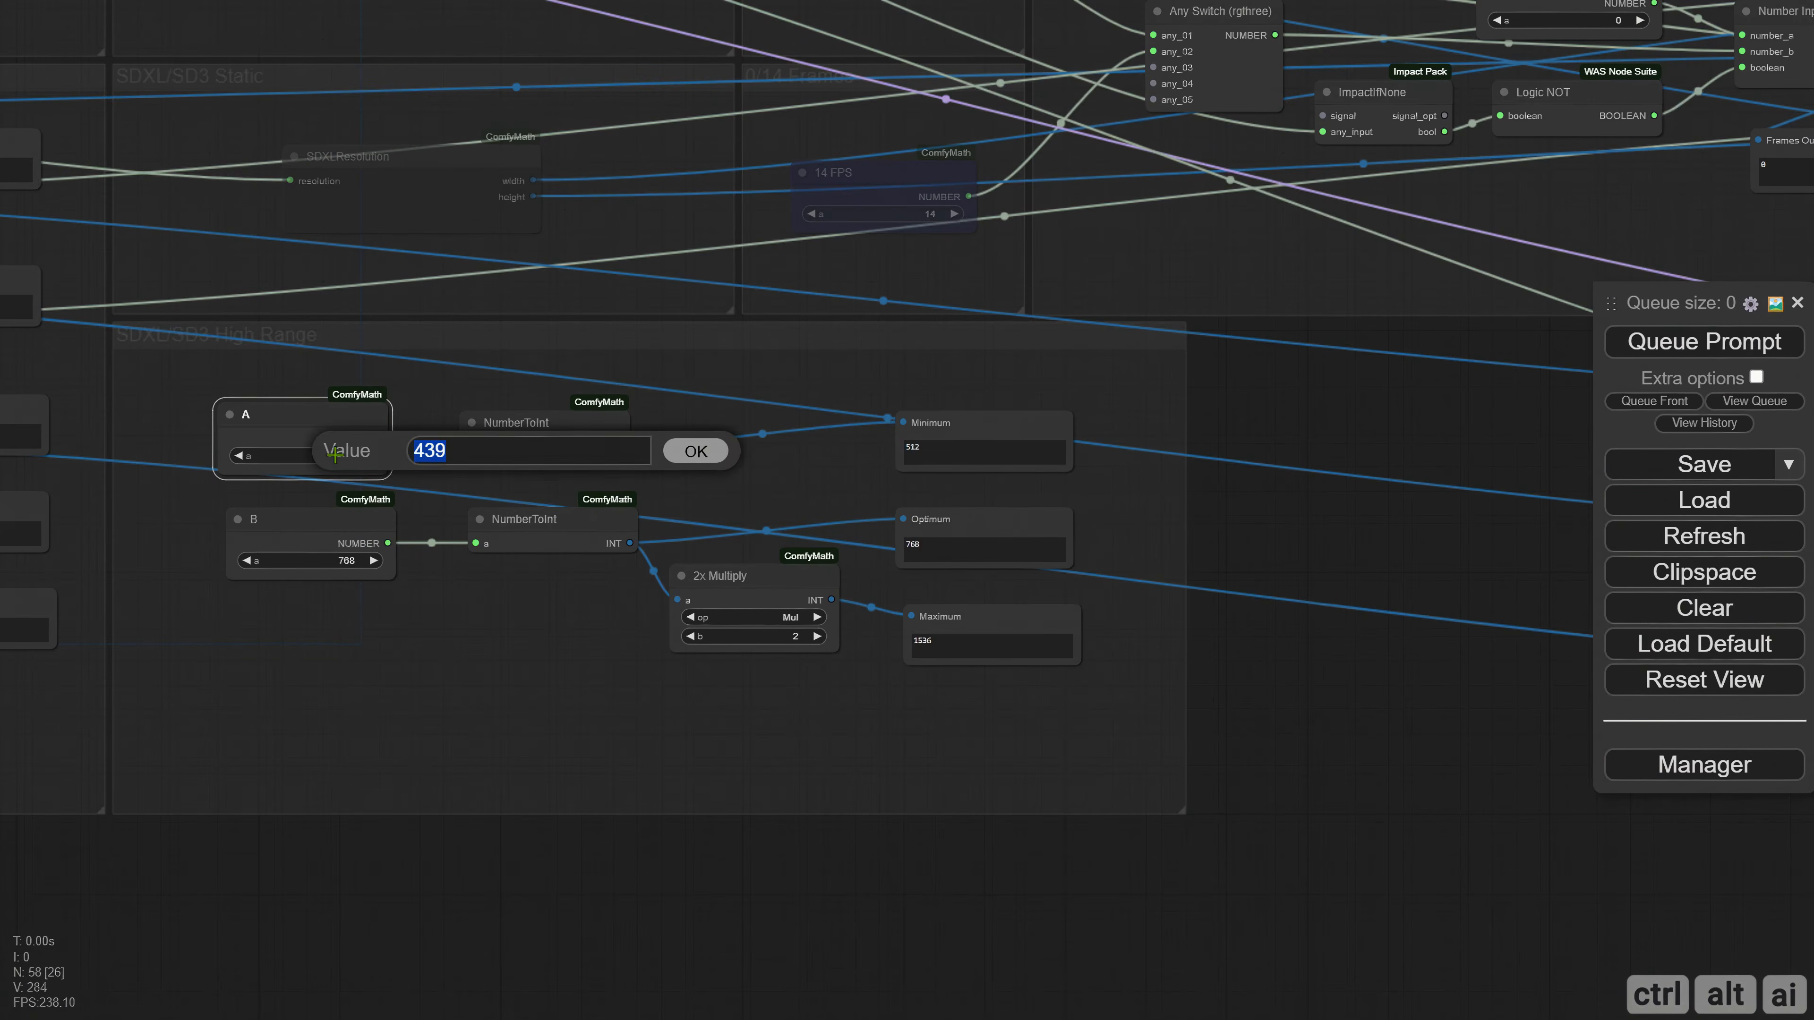
{"action": "type", "text": "640"}
{"action": "key", "text": "Return"}
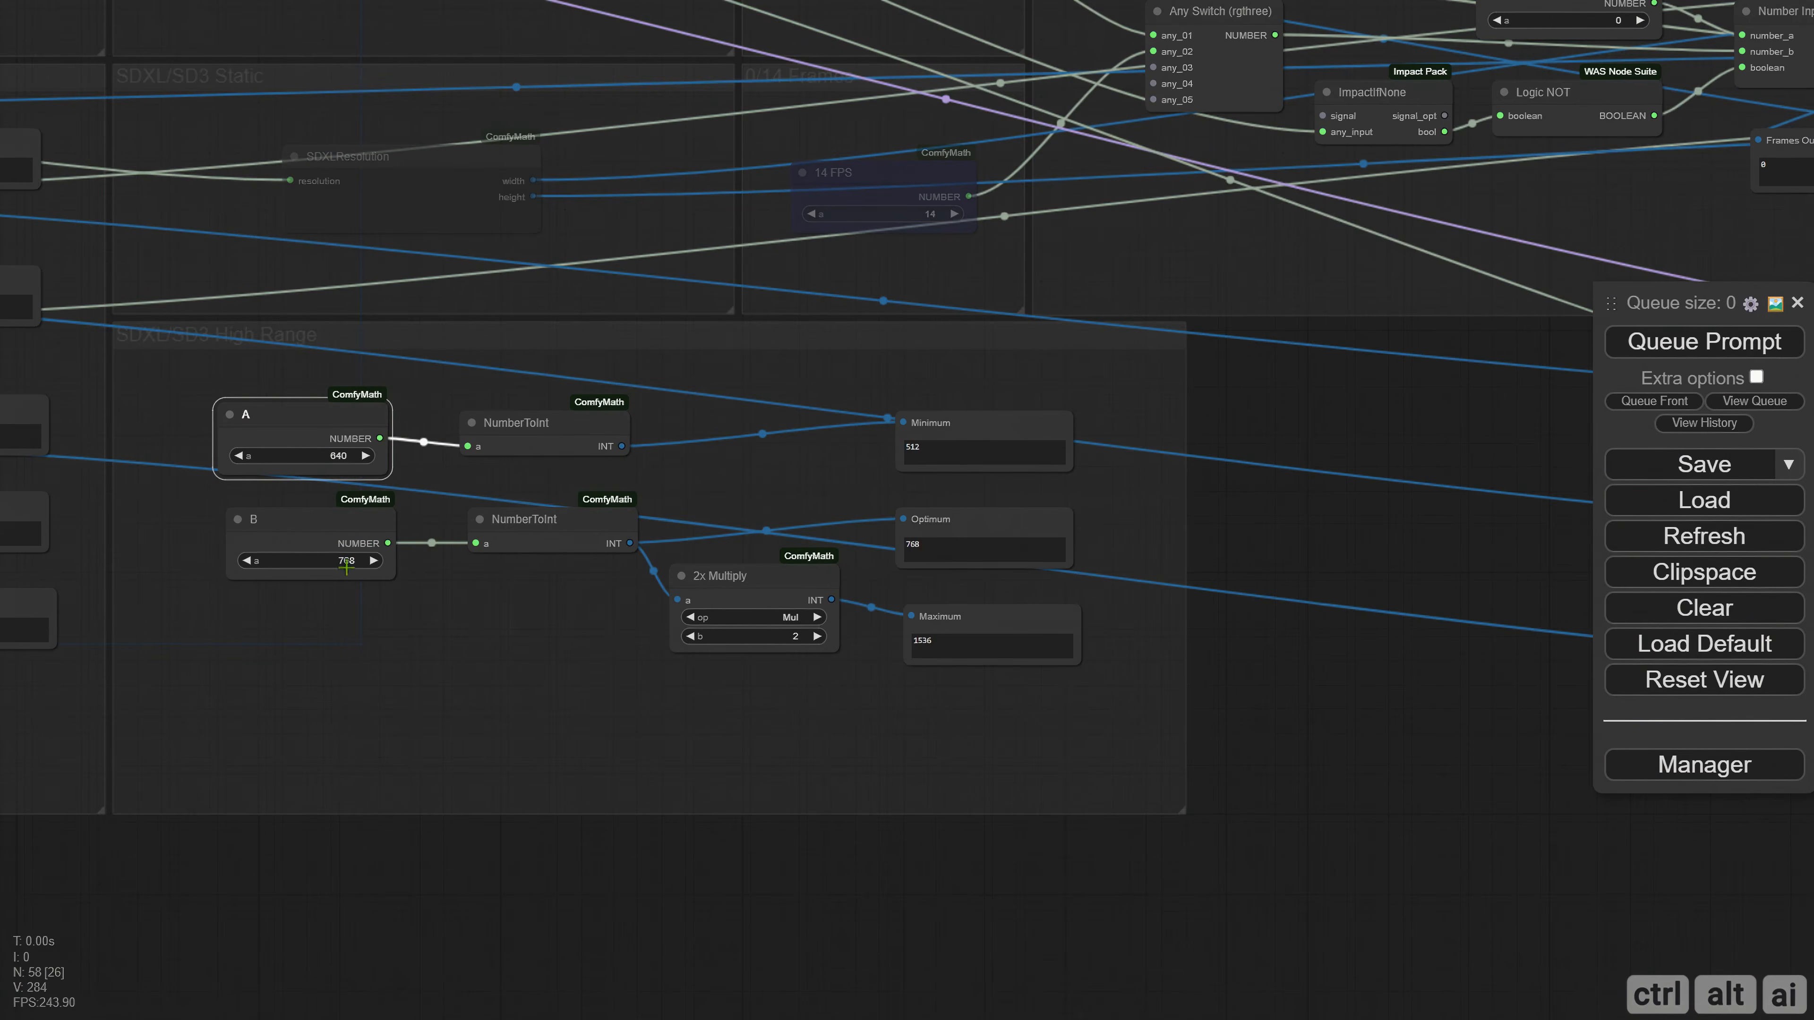
Set B to 1152 in the SDXL/SD3 High Range group and queue the prompt to refresh its sizes.
{"action": "left_click", "coordinate": [346, 563]}
{"action": "type", "text": "1152"}
{"action": "key", "text": "Return"}
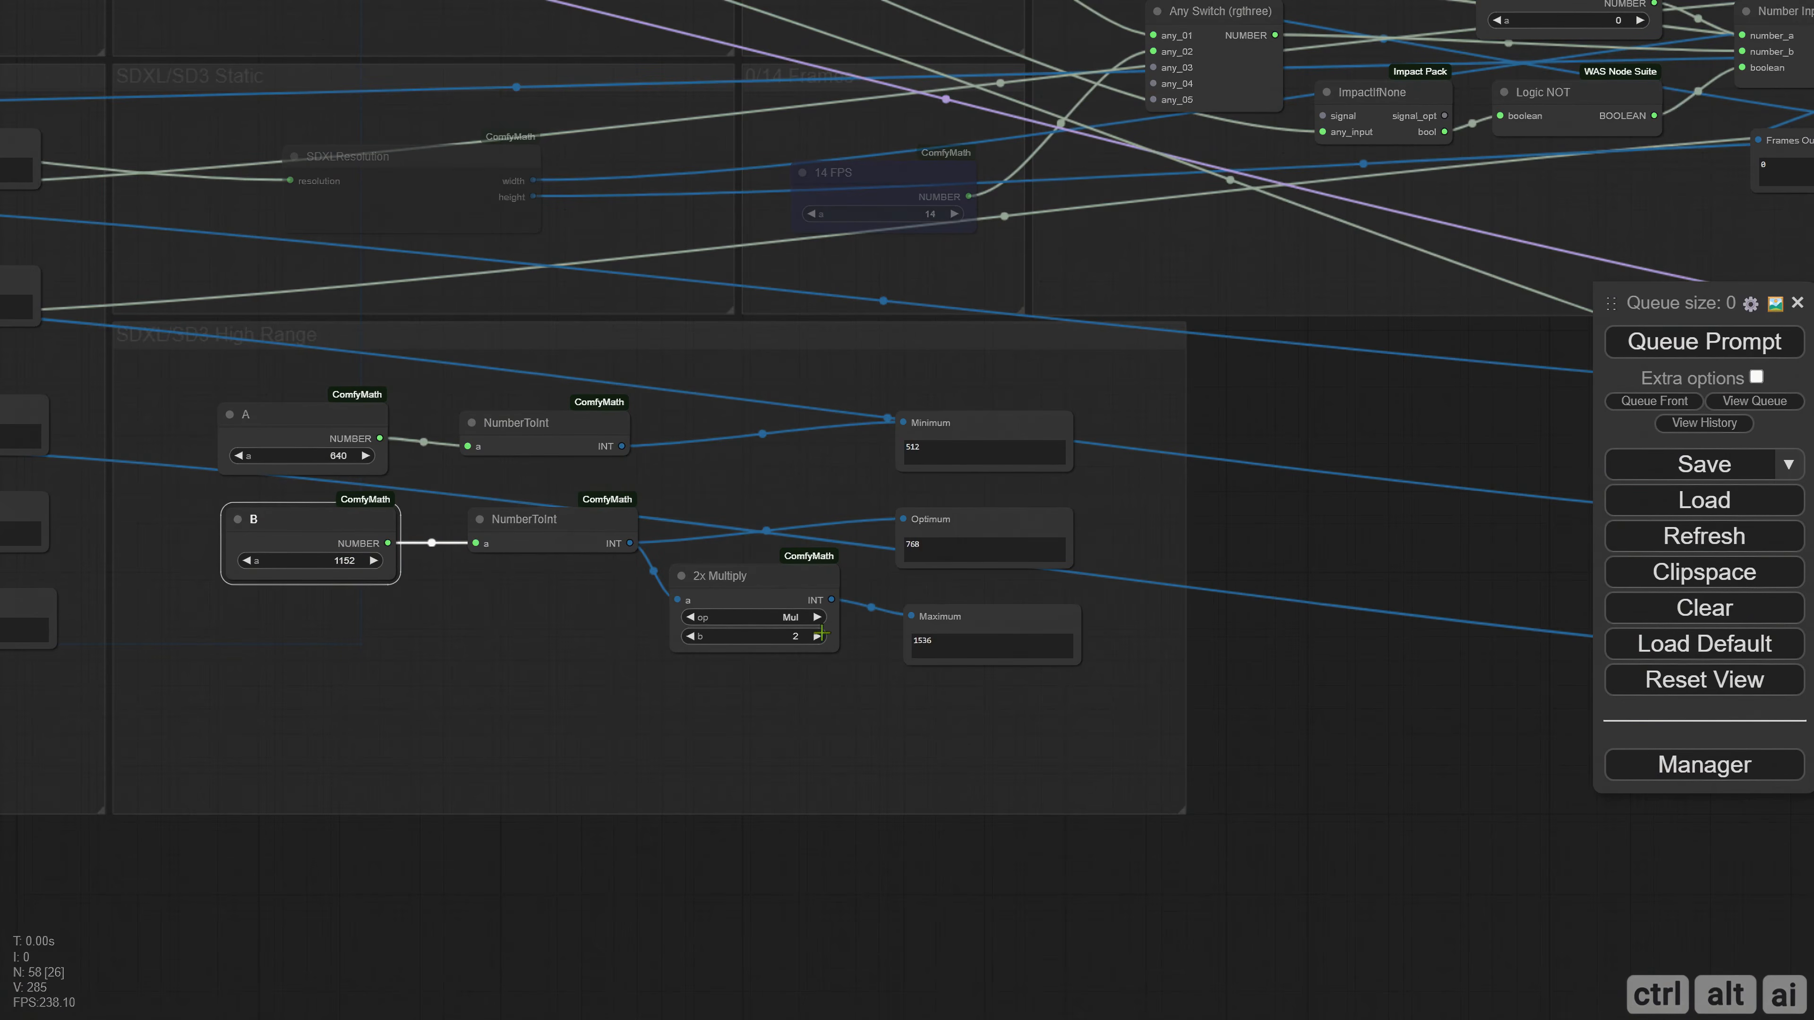
{"action": "left_click", "coordinate": [1647, 351]}
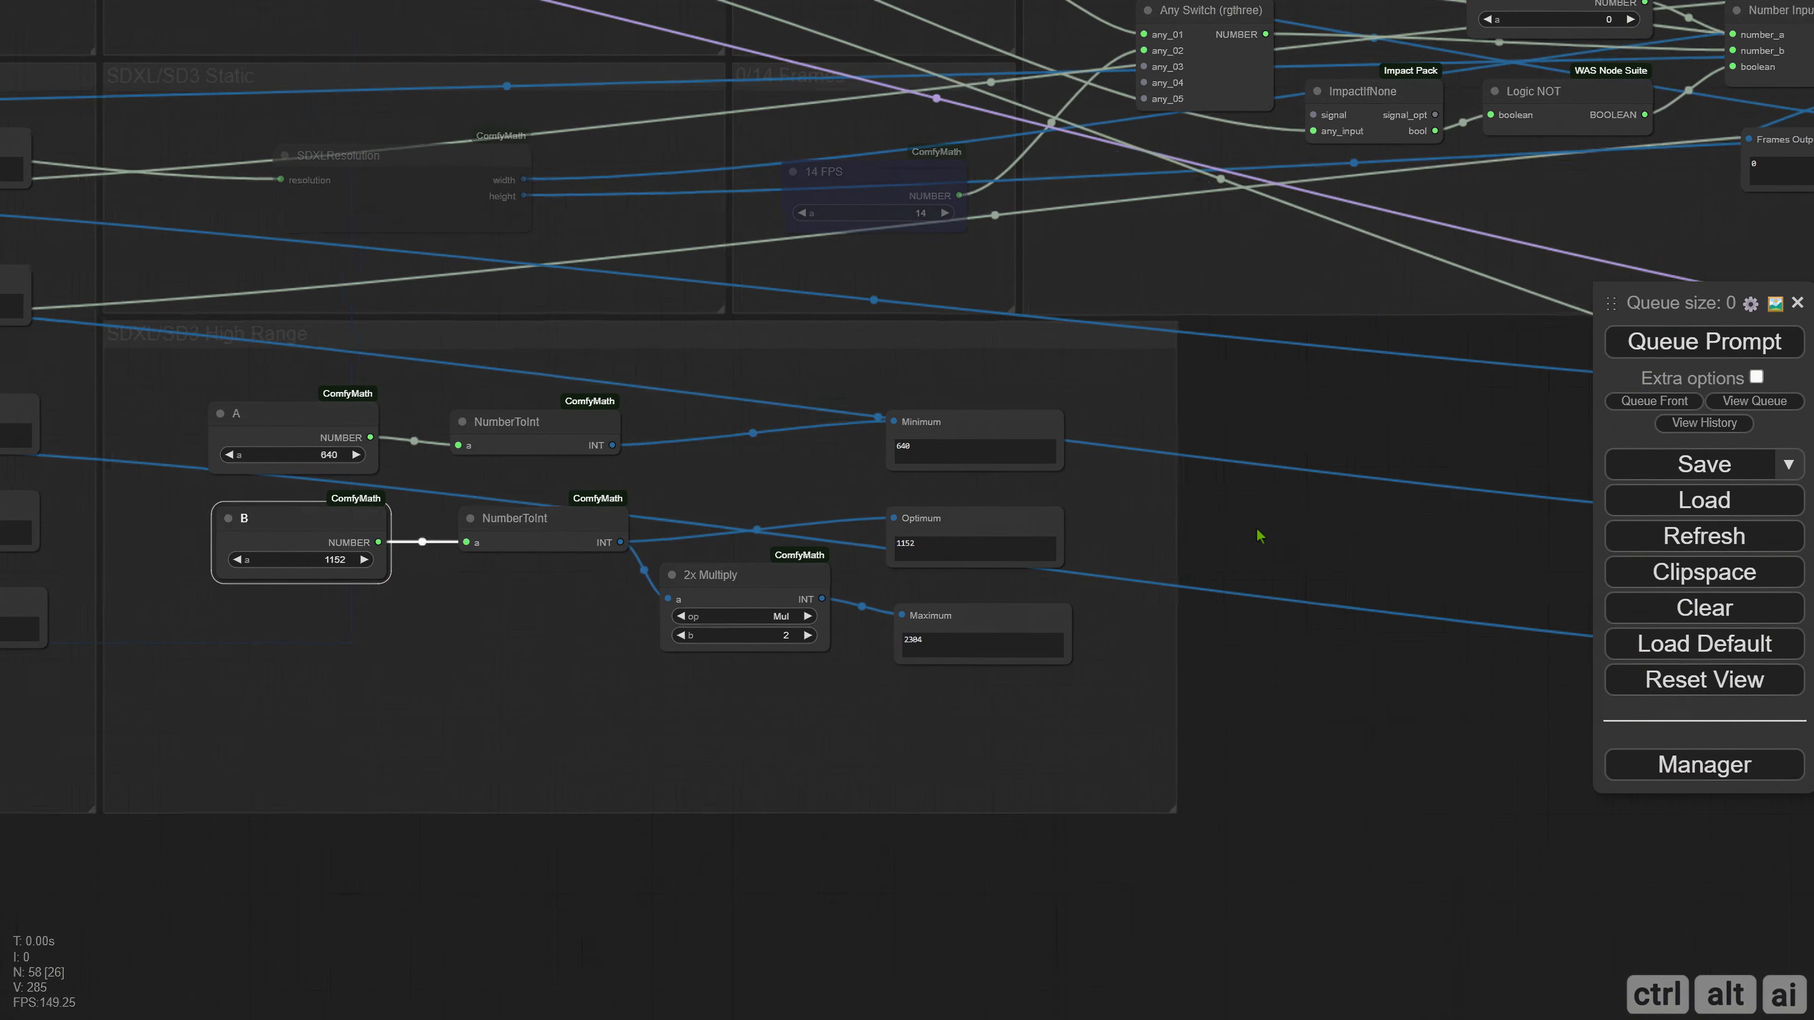
{"action": "left_click_drag", "start_coordinate": [1274, 537], "coordinate": [1175, 525]}
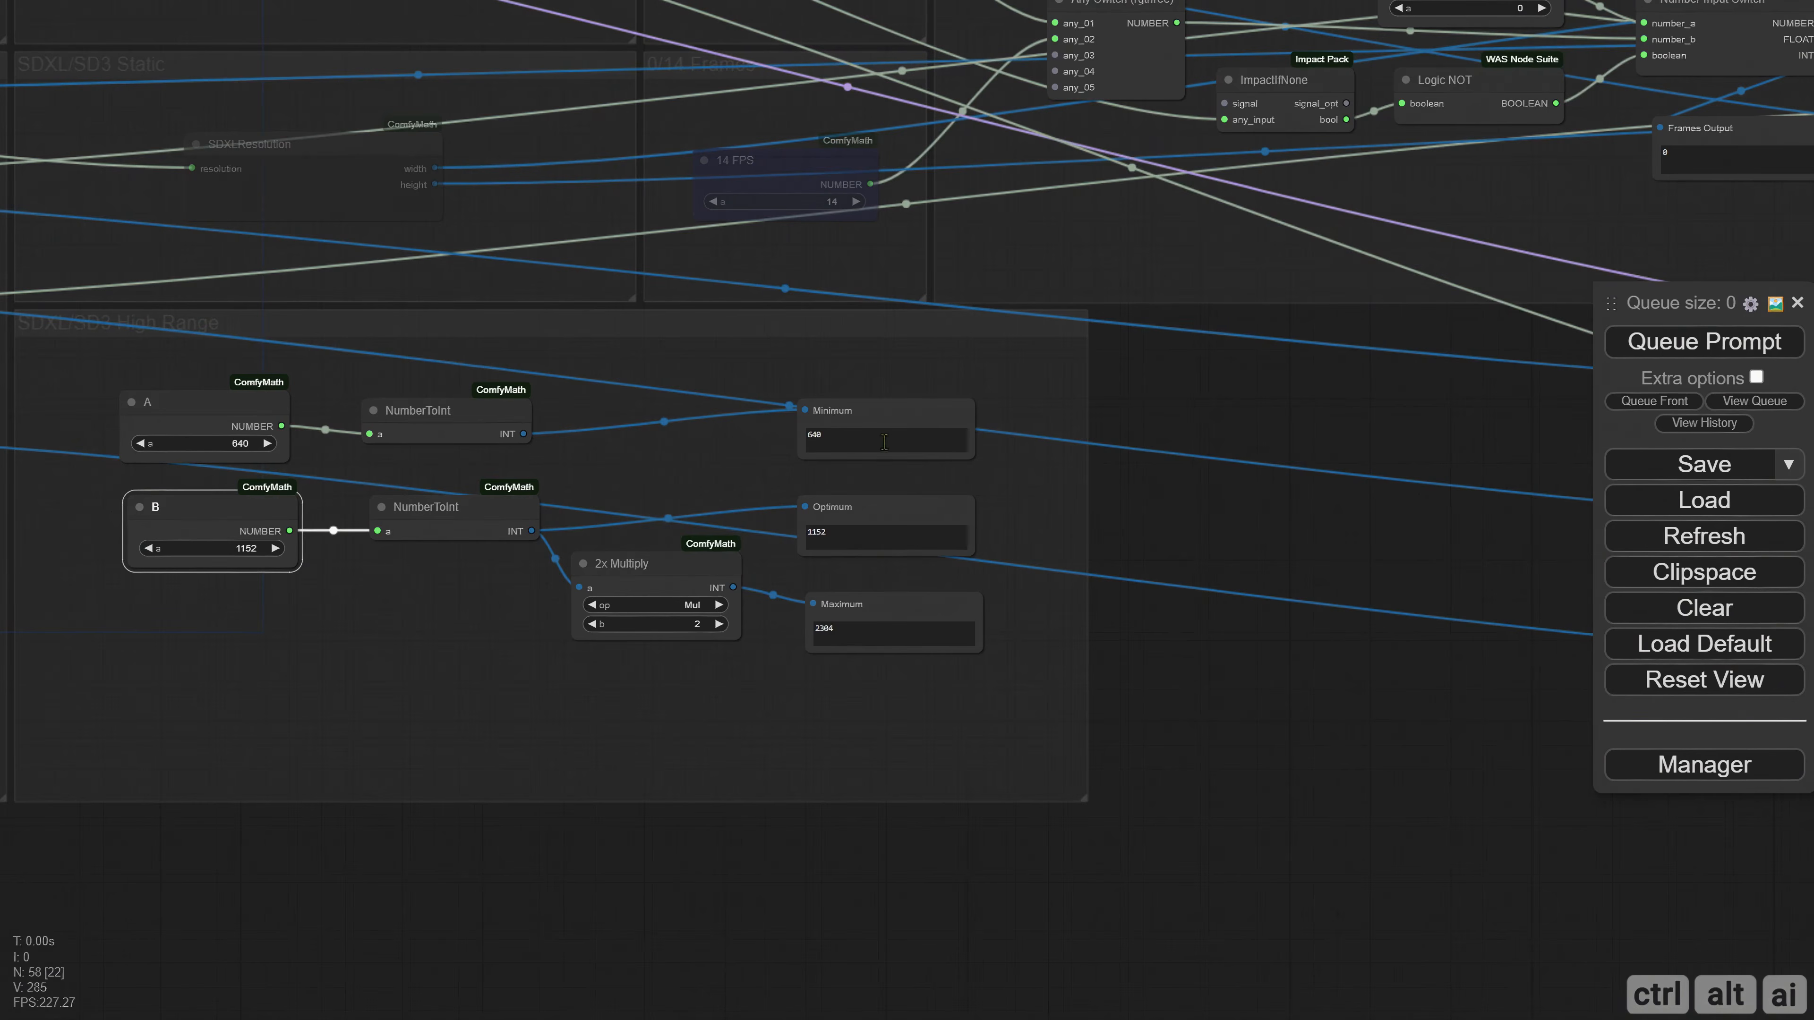
{"action": "left_click", "coordinate": [1172, 615]}
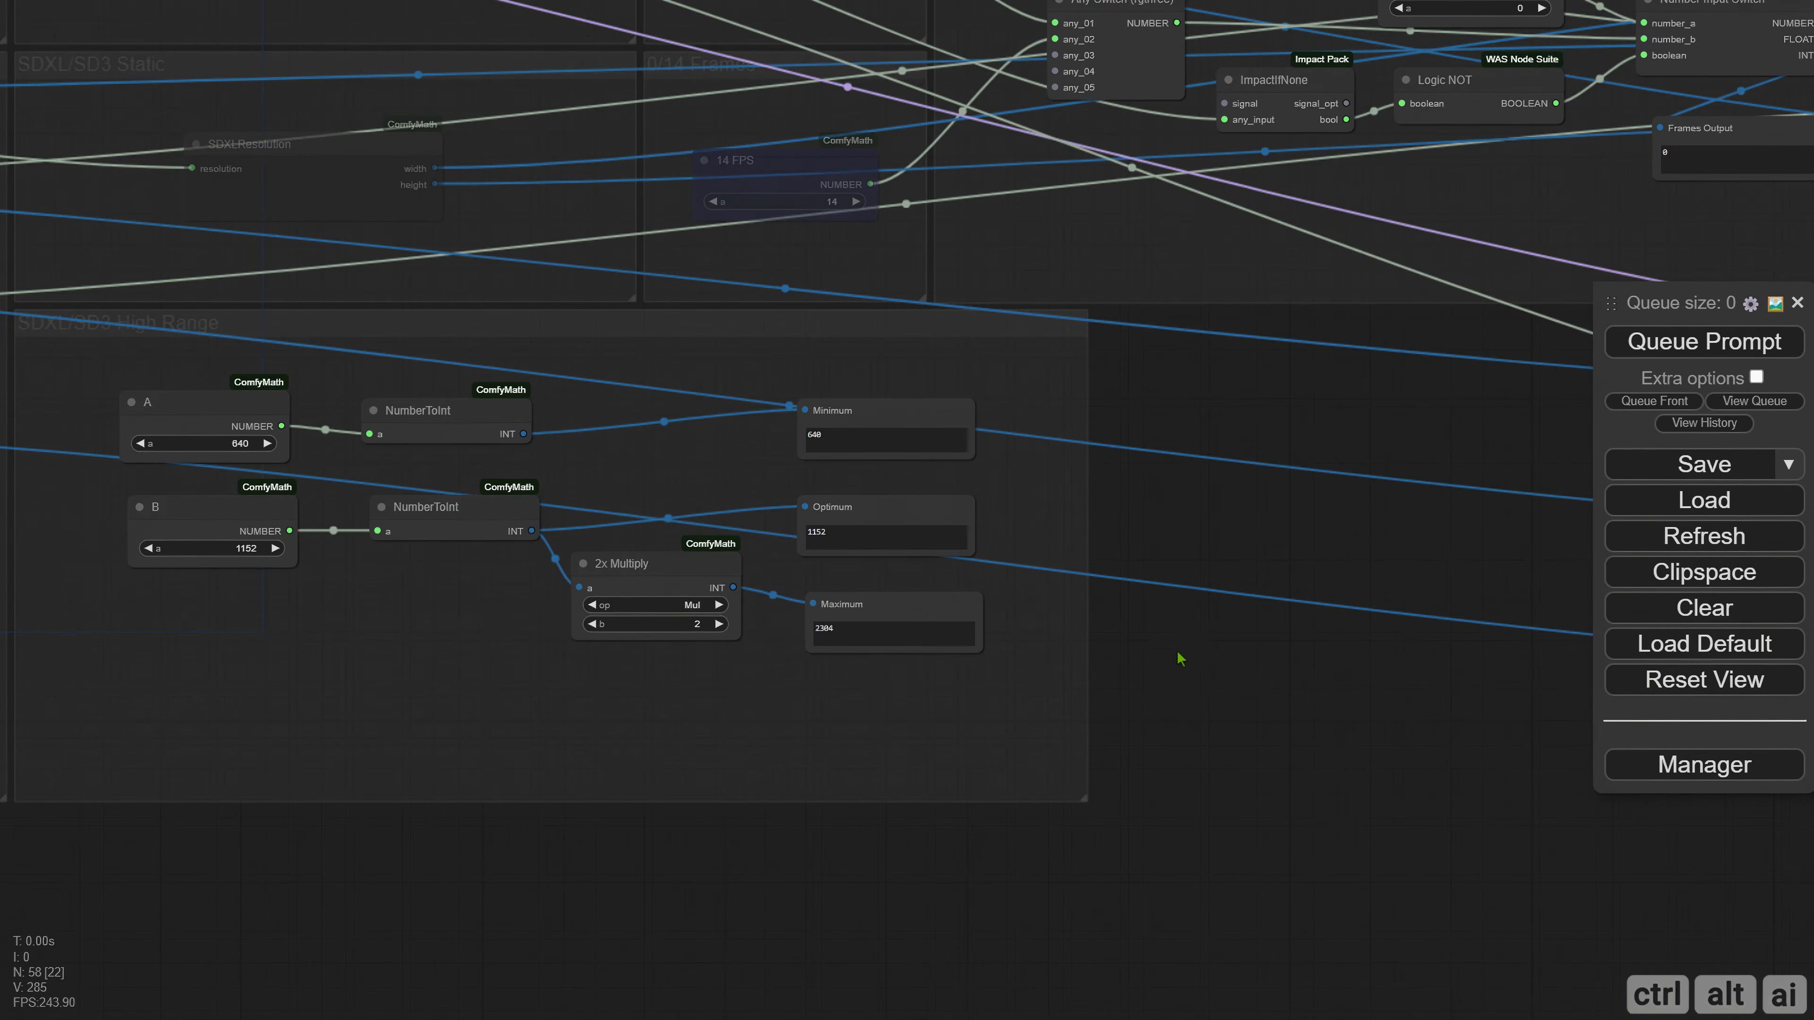
Move the three Any Switch nodes feeding the dynamic conversion next to the SDXL/SD3 High Range group.
{"action": "scroll", "coordinate": [1164, 697], "scroll_direction": "down", "scroll_amount": 2}
{"action": "left_click_drag", "start_coordinate": [1157, 704], "coordinate": [409, 629]}
{"action": "left_click_drag", "start_coordinate": [1126, 369], "coordinate": [1225, 611]}
{"action": "left_click_drag", "start_coordinate": [1203, 377], "coordinate": [411, 406]}
{"action": "left_click_drag", "start_coordinate": [353, 451], "coordinate": [744, 458]}
{"action": "scroll", "coordinate": [296, 427], "scroll_direction": "up", "scroll_amount": 4}
Connect the High Range minimum, optimum and maximum INT outputs to any_02 of the three Any Switch nodes.
{"action": "left_click_drag", "start_coordinate": [269, 405], "coordinate": [1033, 415]}
{"action": "left_click_drag", "start_coordinate": [278, 523], "coordinate": [1028, 580]}
{"action": "left_click_drag", "start_coordinate": [522, 589], "coordinate": [1029, 746]}
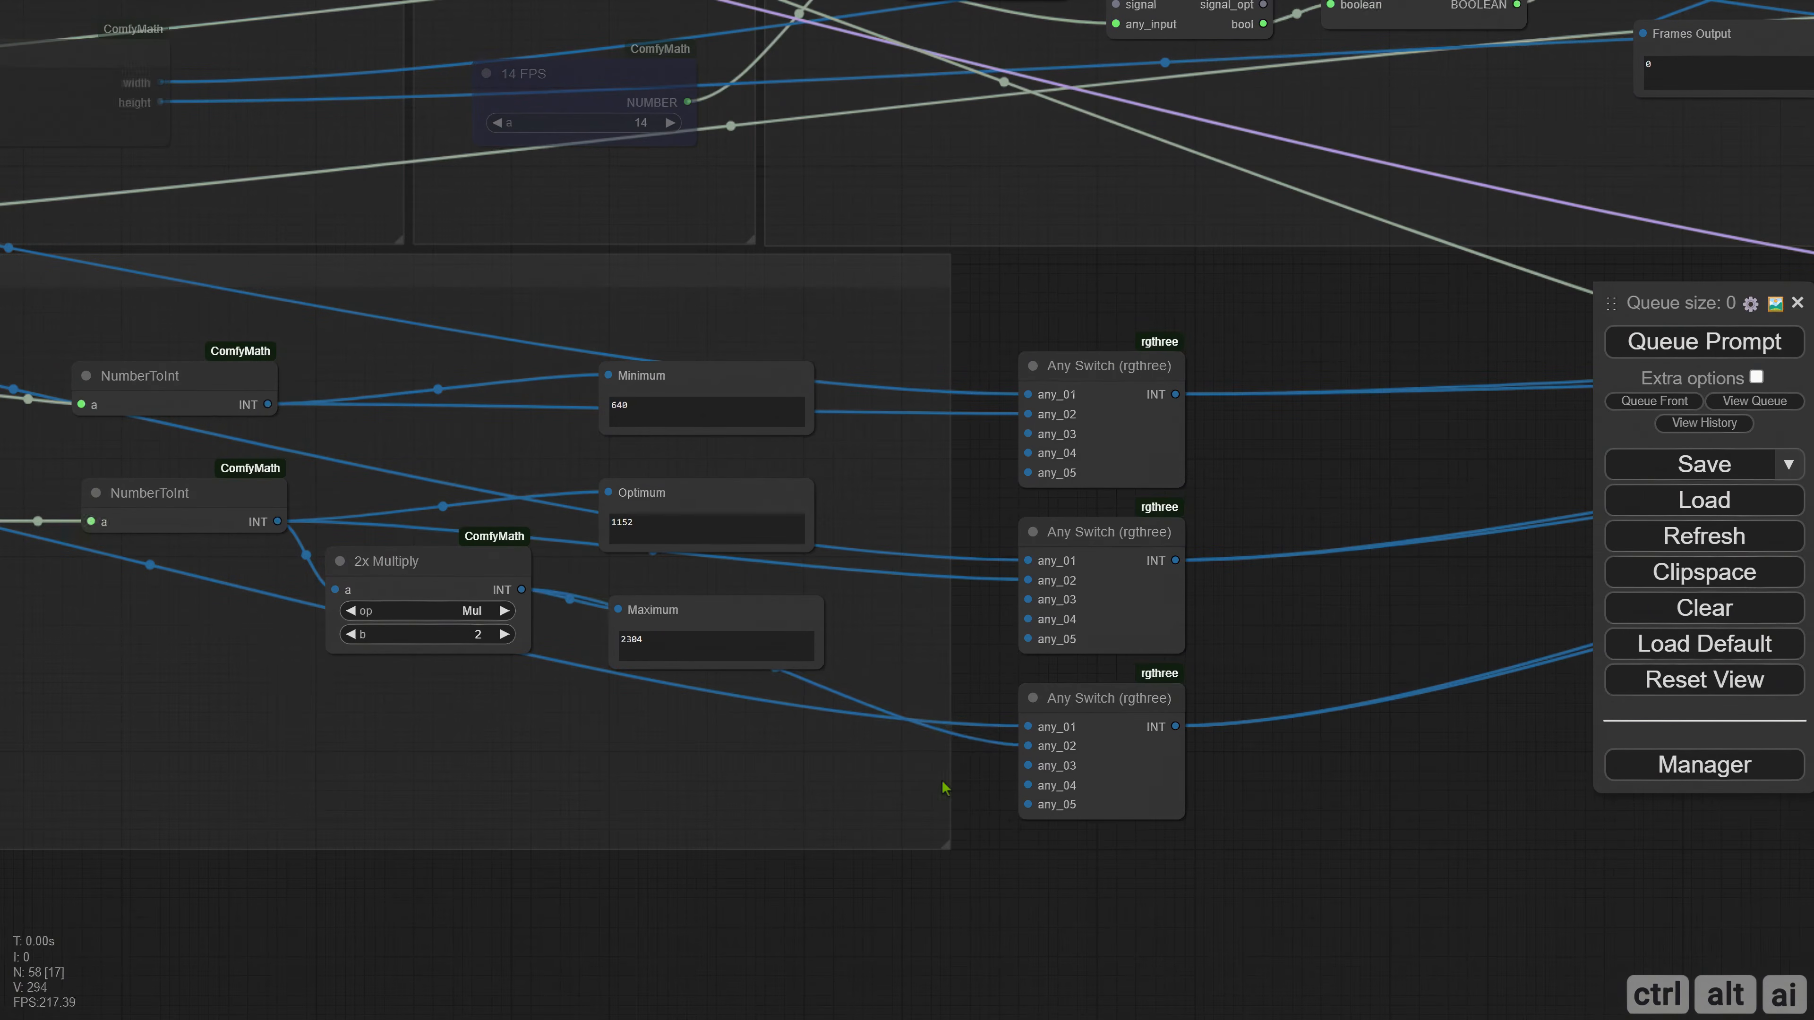
Move the three Any Switch nodes back beside the DYNAMIC TRT_MODEL CONVERSION node.
{"action": "scroll", "coordinate": [998, 649], "scroll_direction": "down", "scroll_amount": 3}
{"action": "scroll", "coordinate": [996, 643], "scroll_direction": "down", "scroll_amount": 2}
{"action": "left_click_drag", "start_coordinate": [996, 643], "coordinate": [662, 565]}
{"action": "left_click_drag", "start_coordinate": [631, 413], "coordinate": [525, 629]}
{"action": "left_click_drag", "start_coordinate": [532, 443], "coordinate": [1284, 399]}
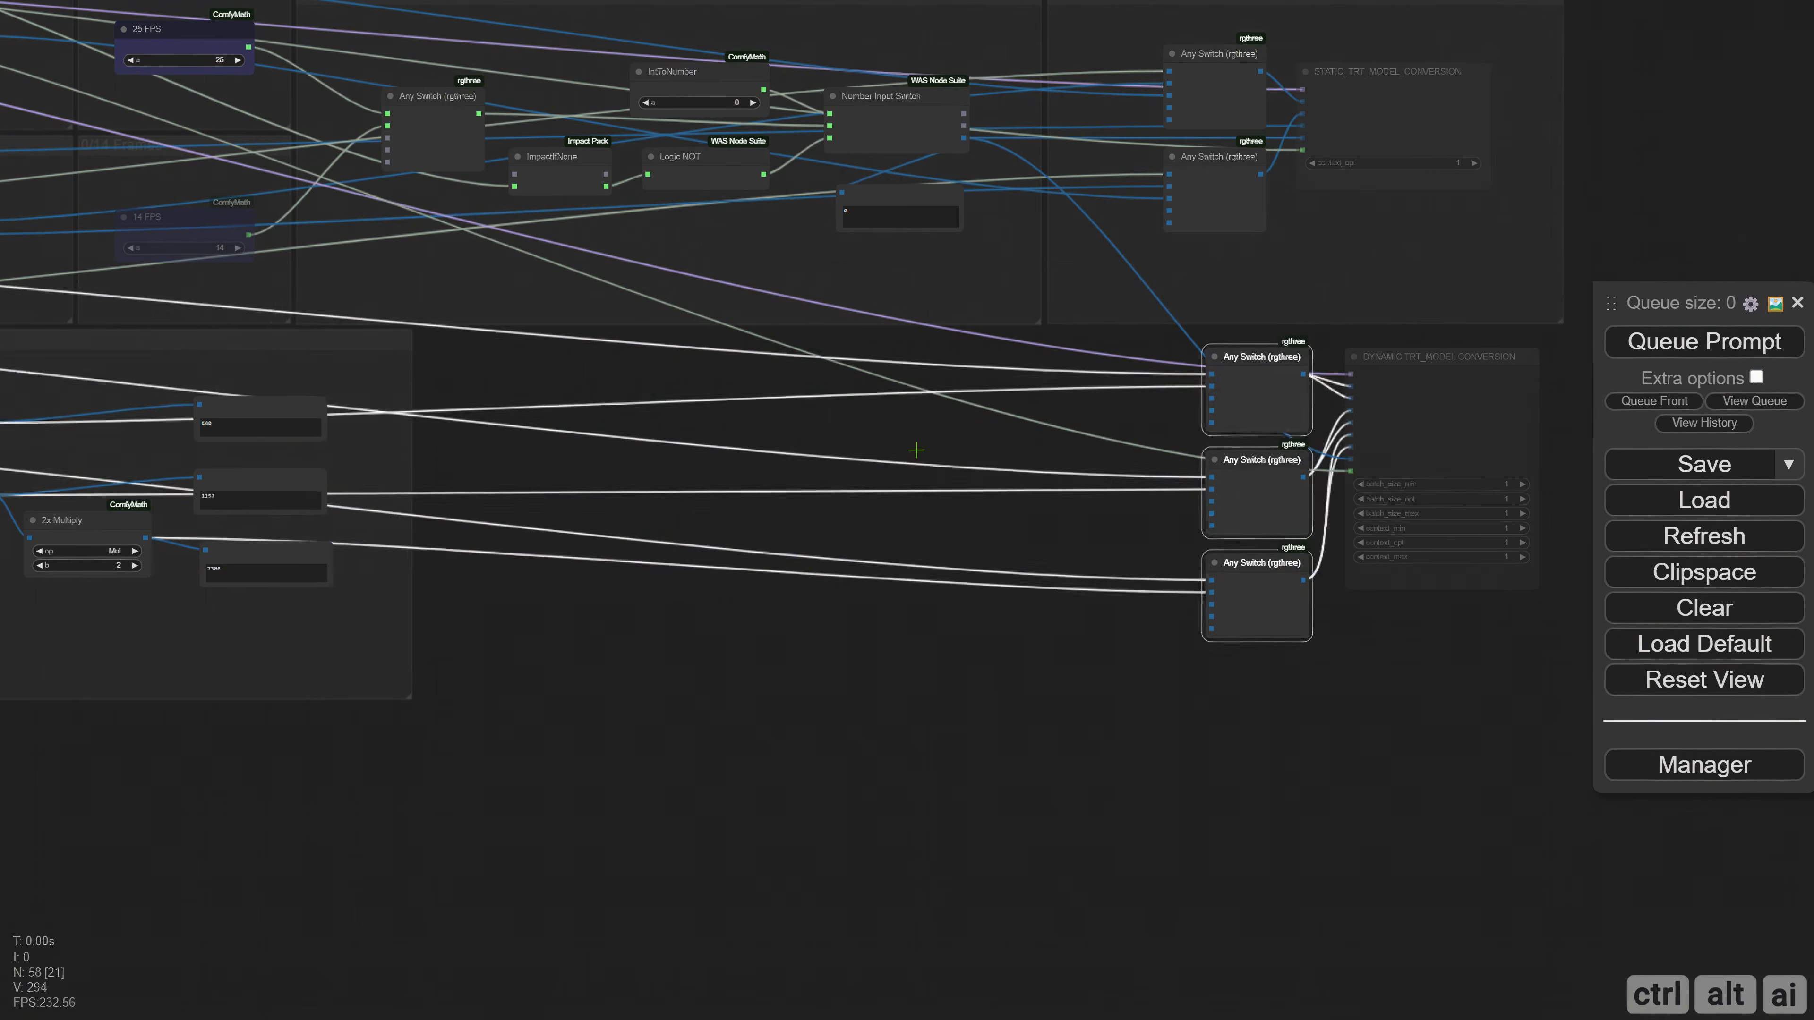
{"action": "left_click", "coordinate": [915, 449]}
Paste a copy of the A, B, NumberToInt, 2x Multiply and size display nodes between the High Range group and the Any Switch nodes.
{"action": "left_click_drag", "start_coordinate": [548, 481], "coordinate": [430, 389]}
{"action": "key", "text": "ctrl+v"}
{"action": "left_click", "coordinate": [685, 572]}
{"action": "left_click_drag", "start_coordinate": [803, 589], "coordinate": [785, 516]}
{"action": "left_click_drag", "start_coordinate": [962, 549], "coordinate": [1008, 729]}
{"action": "left_click_drag", "start_coordinate": [1008, 570], "coordinate": [960, 400]}
{"action": "left_click", "coordinate": [798, 515]}
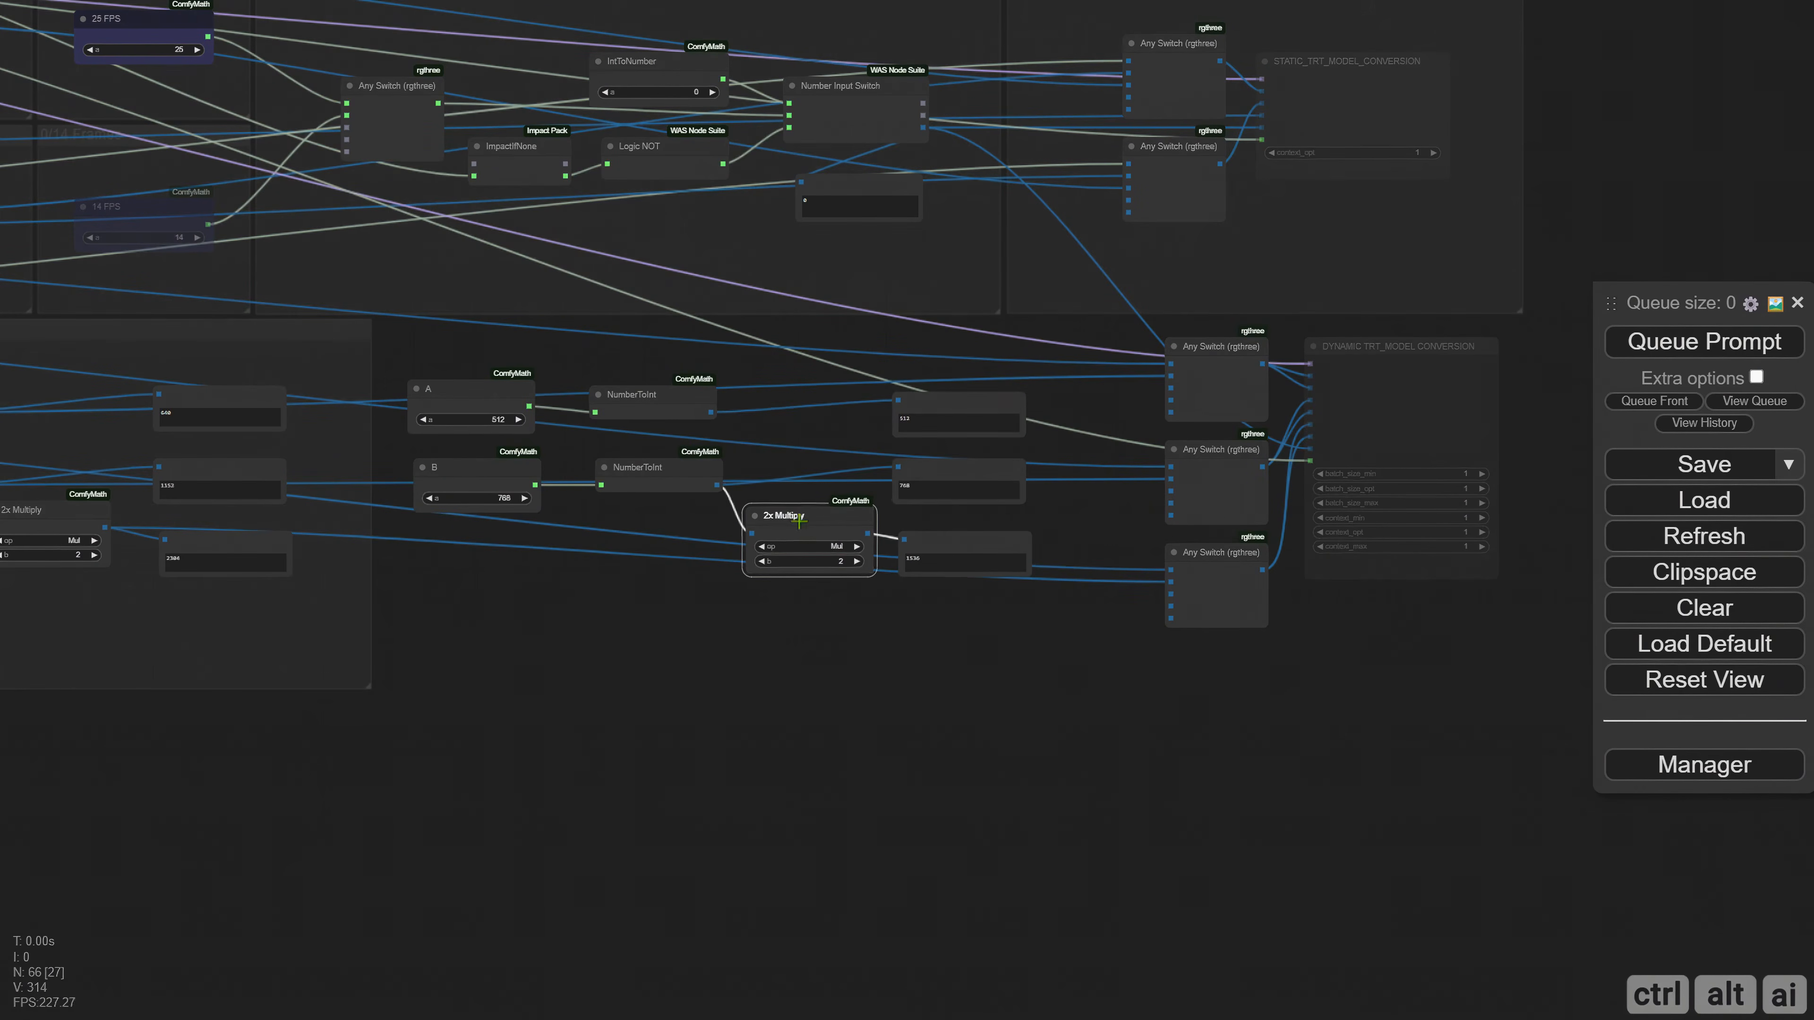
Tighten the pasted layout by moving the NumberToInt, 2x Multiply and size display nodes closer to A and B.
{"action": "left_click_drag", "start_coordinate": [609, 364], "coordinate": [657, 505]}
{"action": "left_click_drag", "start_coordinate": [661, 468], "coordinate": [636, 474]}
{"action": "left_click_drag", "start_coordinate": [804, 516], "coordinate": [779, 480]}
{"action": "left_click_drag", "start_coordinate": [913, 362], "coordinate": [949, 523]}
{"action": "left_click", "coordinate": [915, 628]}
{"action": "left_click_drag", "start_coordinate": [760, 640], "coordinate": [761, 672]}
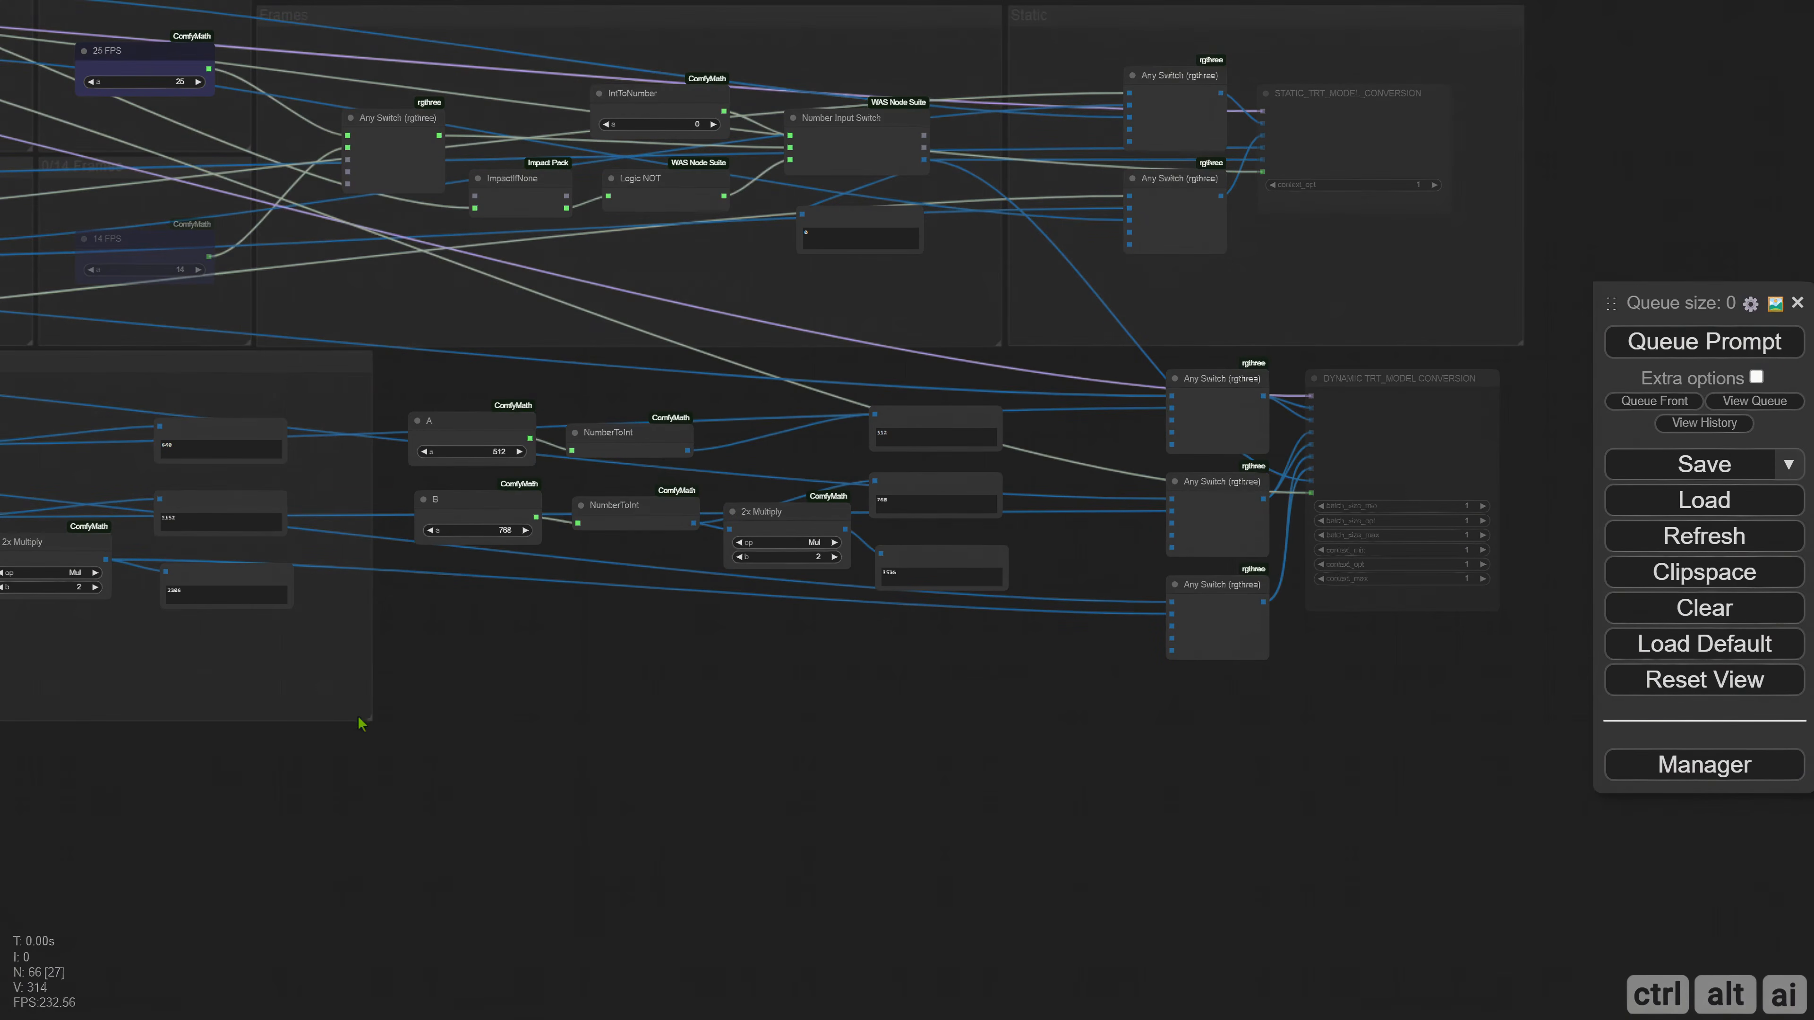
Narrow the SDXL/SD3 High Range group and enclose the pasted nodes in a new group fitted beside it.
{"action": "left_click_drag", "start_coordinate": [360, 721], "coordinate": [321, 722]}
{"action": "left_click_drag", "start_coordinate": [372, 373], "coordinate": [1000, 658]}
{"action": "right_click", "coordinate": [349, 386]}
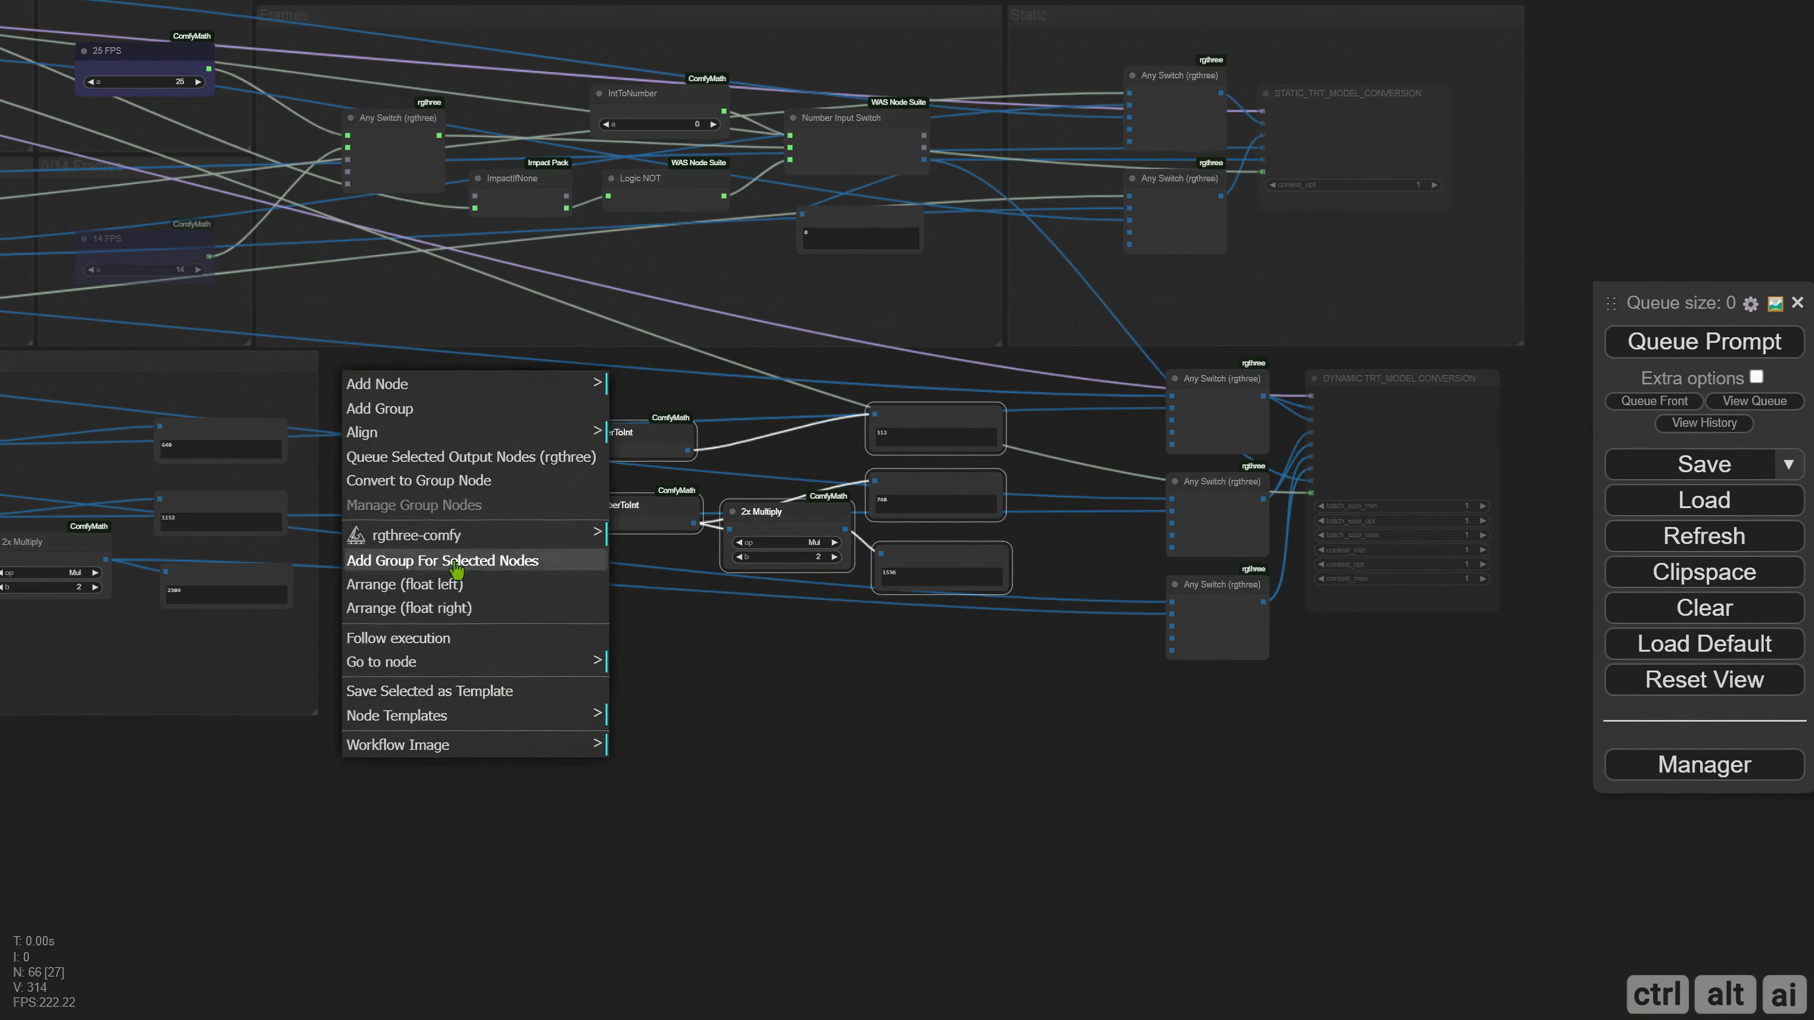
{"action": "left_click", "coordinate": [451, 562]}
{"action": "left_click_drag", "start_coordinate": [528, 375], "coordinate": [451, 371]}
{"action": "left_click_drag", "start_coordinate": [936, 587], "coordinate": [1004, 715]}
{"action": "left_click_drag", "start_coordinate": [450, 485], "coordinate": [478, 520]}
Recolor the group around the pasted nodes dark to match the other groups.
{"action": "right_click", "coordinate": [377, 389]}
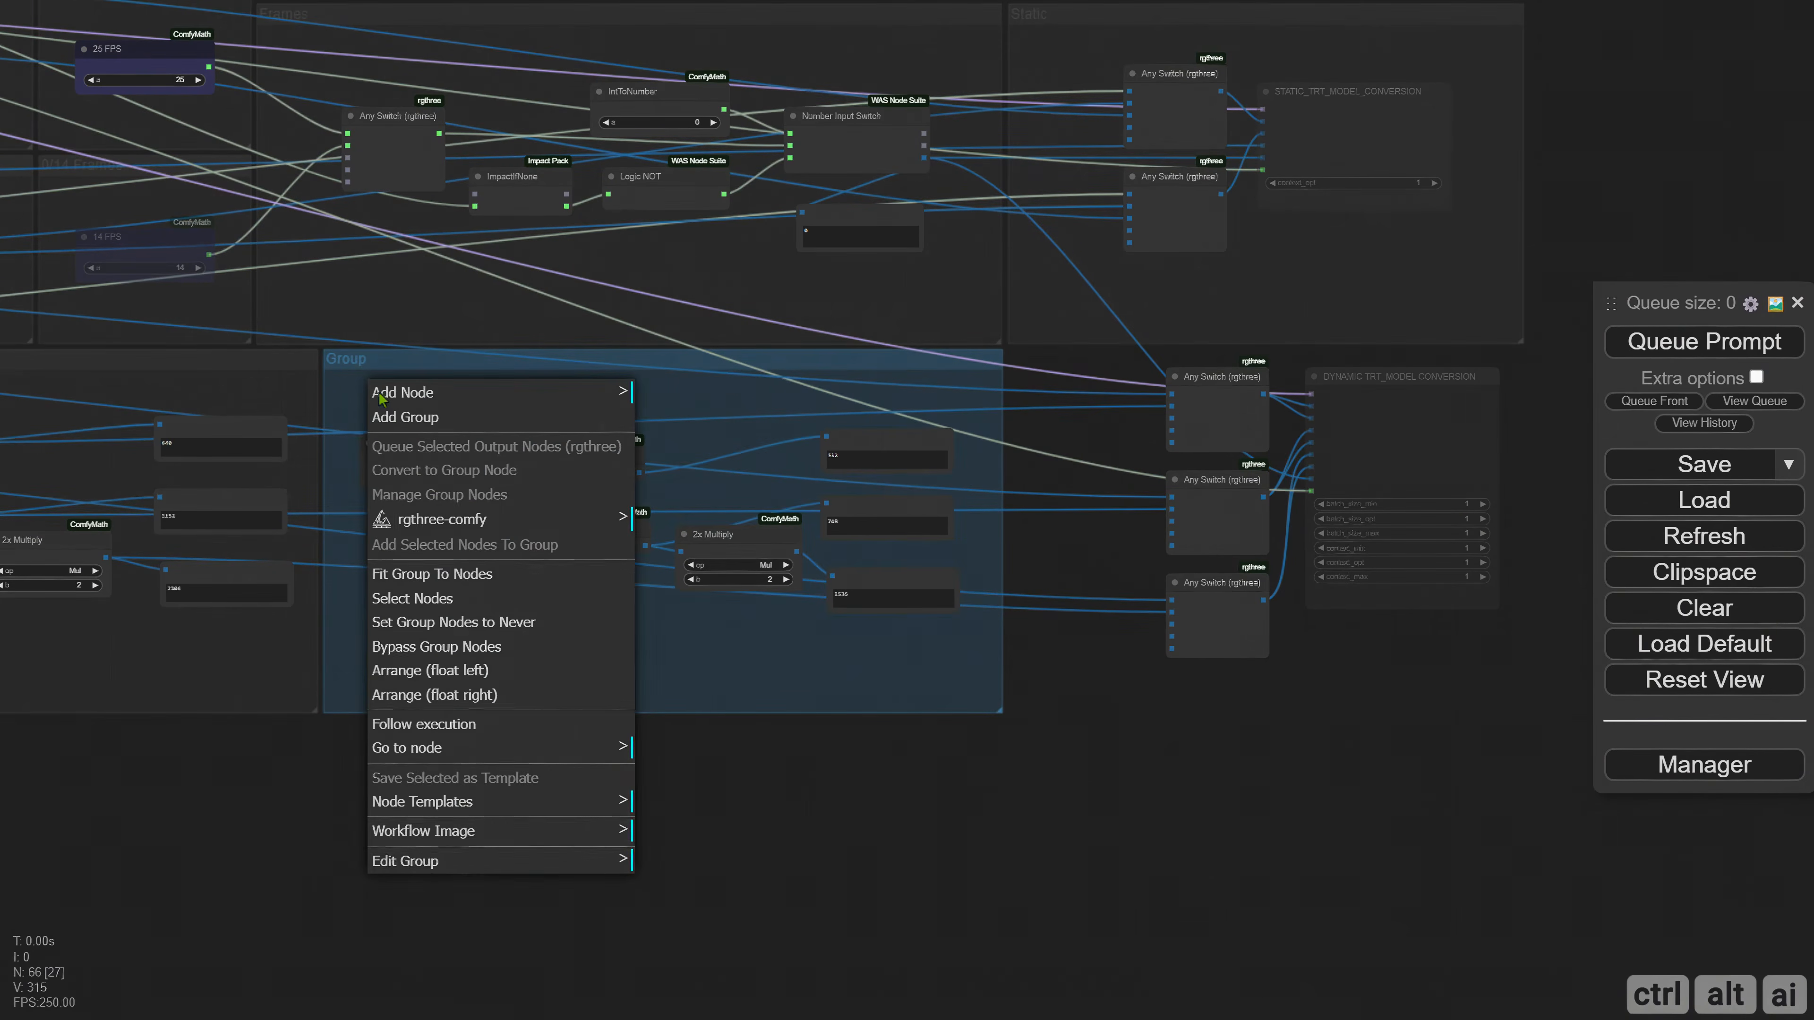
{"action": "left_click", "coordinate": [405, 861]}
{"action": "left_click", "coordinate": [654, 916]}
{"action": "left_click", "coordinate": [819, 1000]}
Rename the group around the pasted nodes as SDXL/SD3 Medium Range.
{"action": "right_click", "coordinate": [382, 643]}
{"action": "left_click", "coordinate": [405, 1001]}
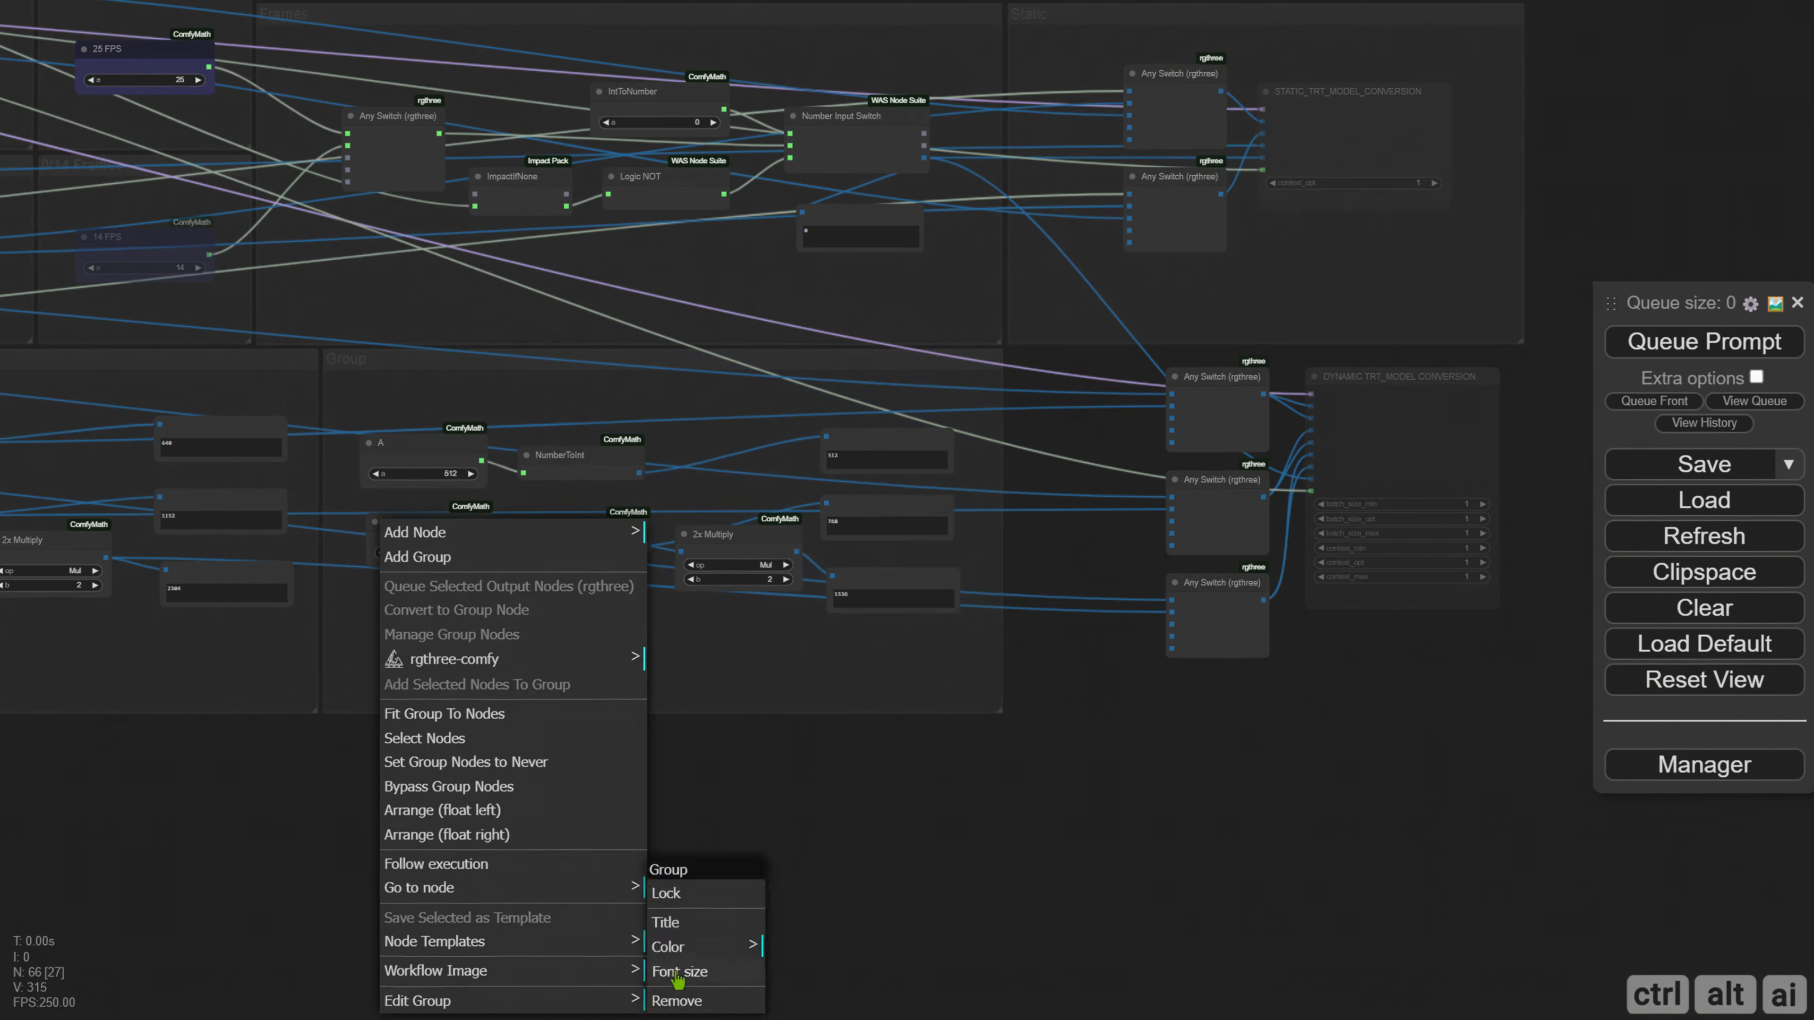
{"action": "left_click", "coordinate": [646, 914]}
{"action": "type", "text": "SDXL/S"}
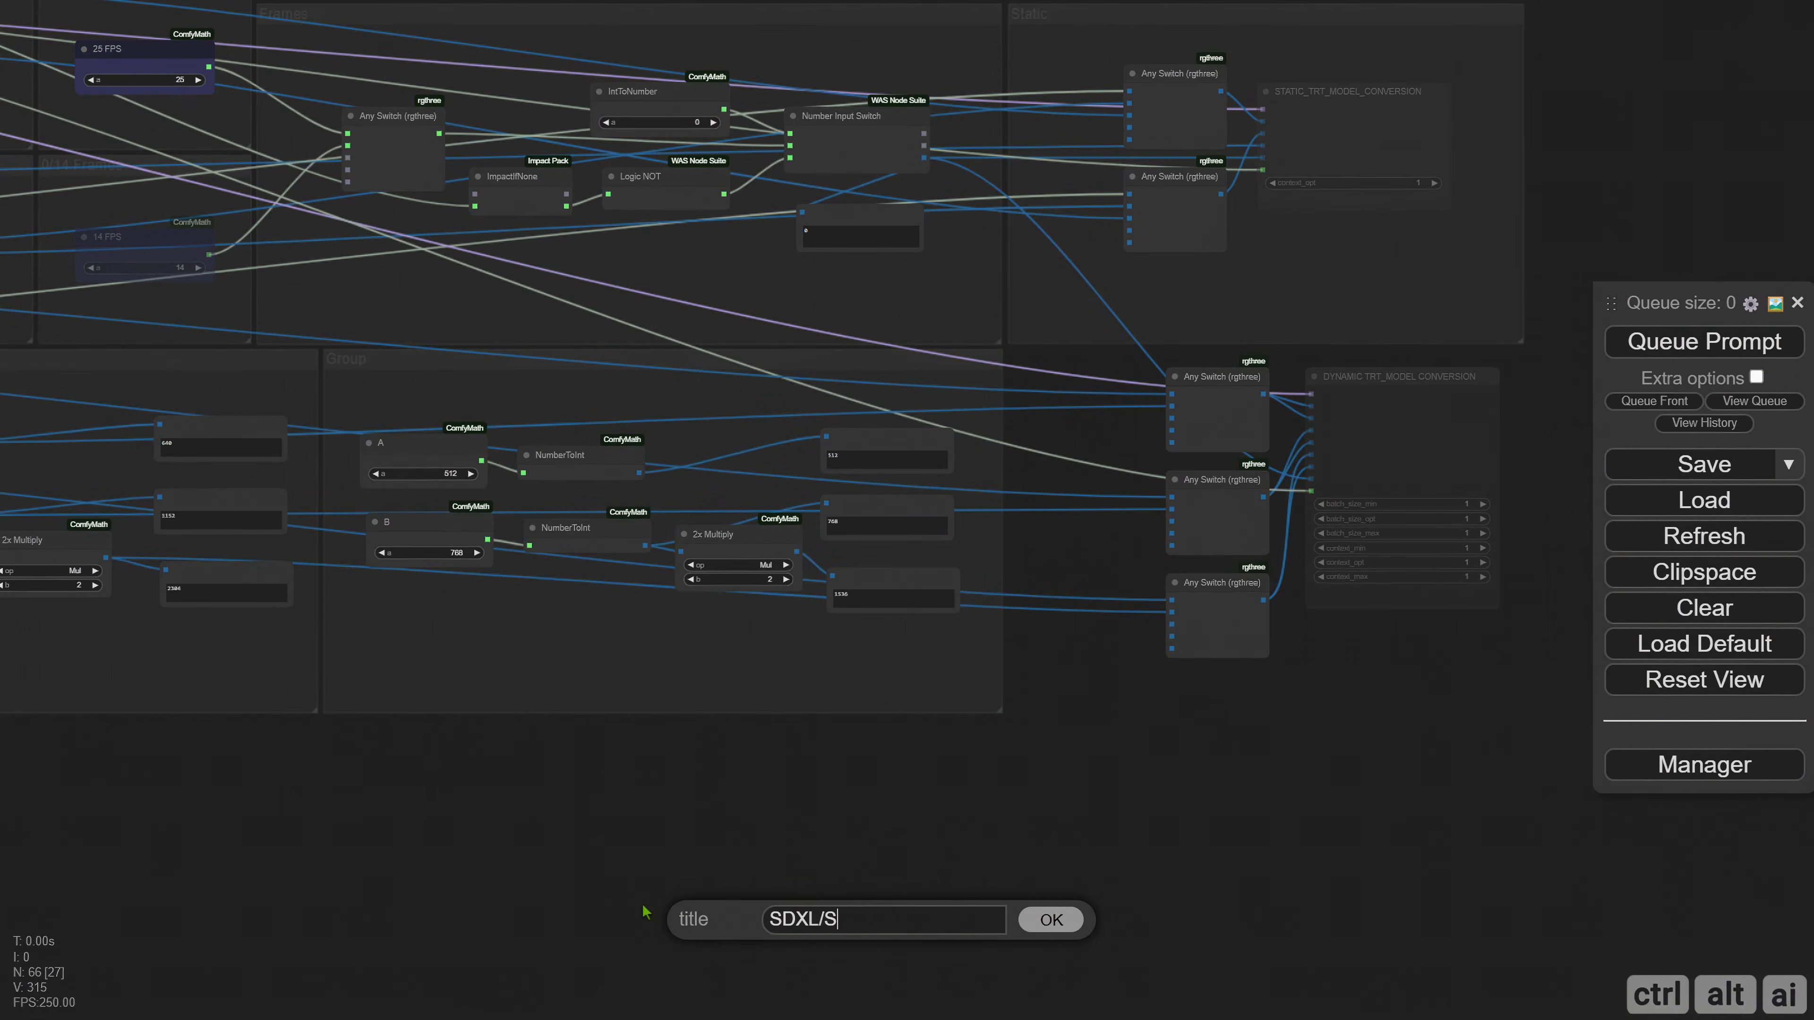
{"action": "type", "text": "D3 Medium Range"}
{"action": "key", "text": "Return"}
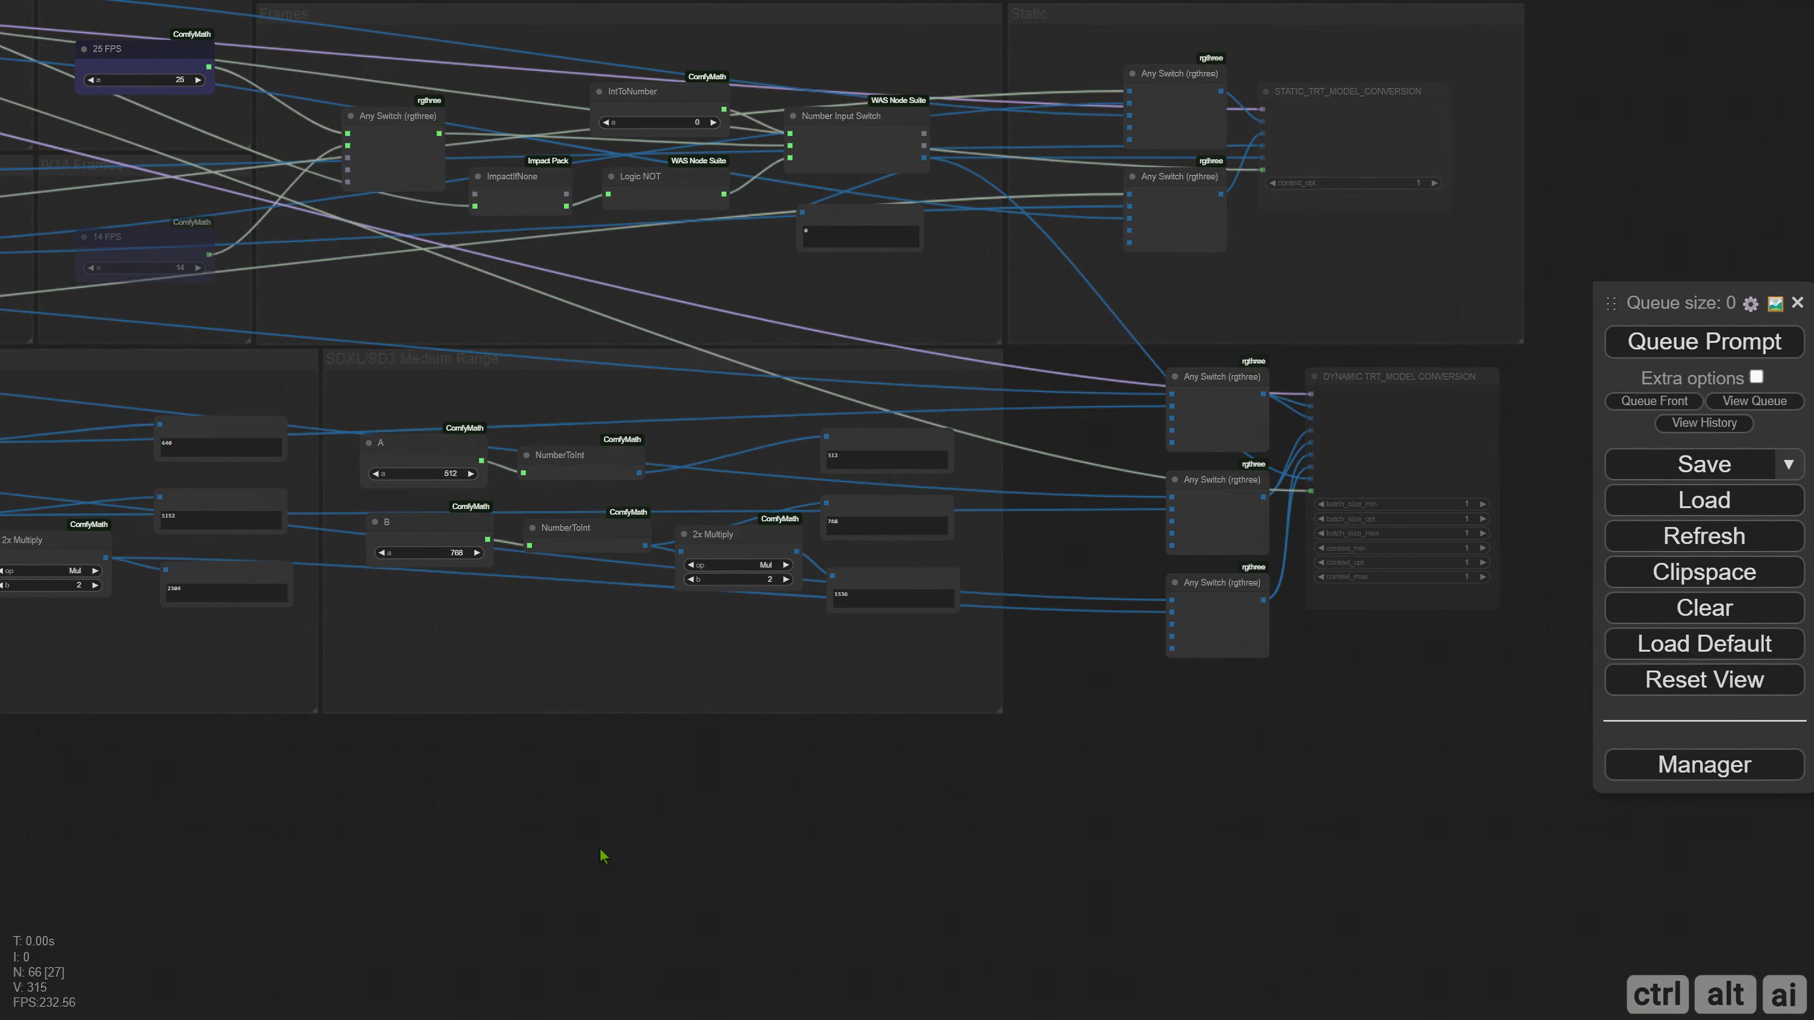
Set A to 832 and B to 1024 in the SDXL/SD3 Medium Range group.
{"action": "scroll", "coordinate": [429, 543], "scroll_direction": "up", "scroll_amount": 8}
{"action": "left_click", "coordinate": [451, 472]}
{"action": "type", "text": "83"}
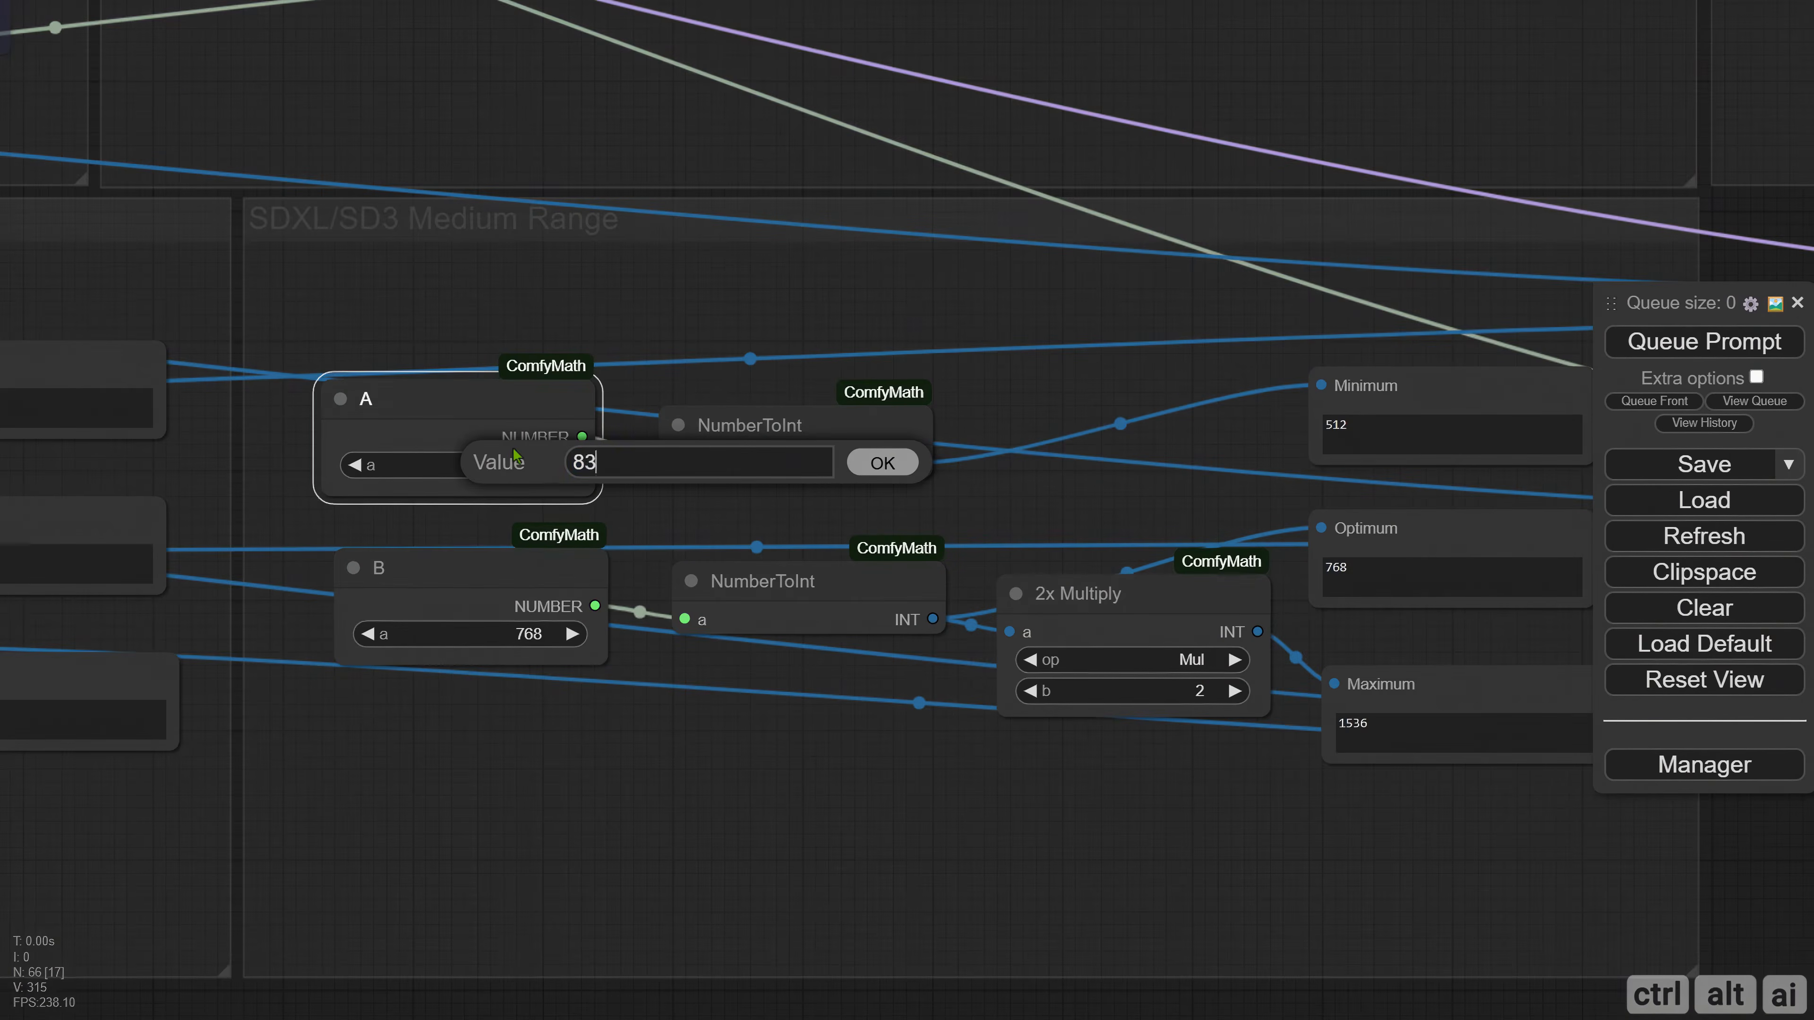
{"action": "type", "text": "2"}
{"action": "key", "text": "Return"}
{"action": "left_click", "coordinate": [472, 634]}
{"action": "type", "text": "1024"}
{"action": "key", "text": "Return"}
Queue the prompt to refresh the Medium Range minimum, optimum and maximum displays.
{"action": "scroll", "coordinate": [832, 783], "scroll_direction": "down", "scroll_amount": 5}
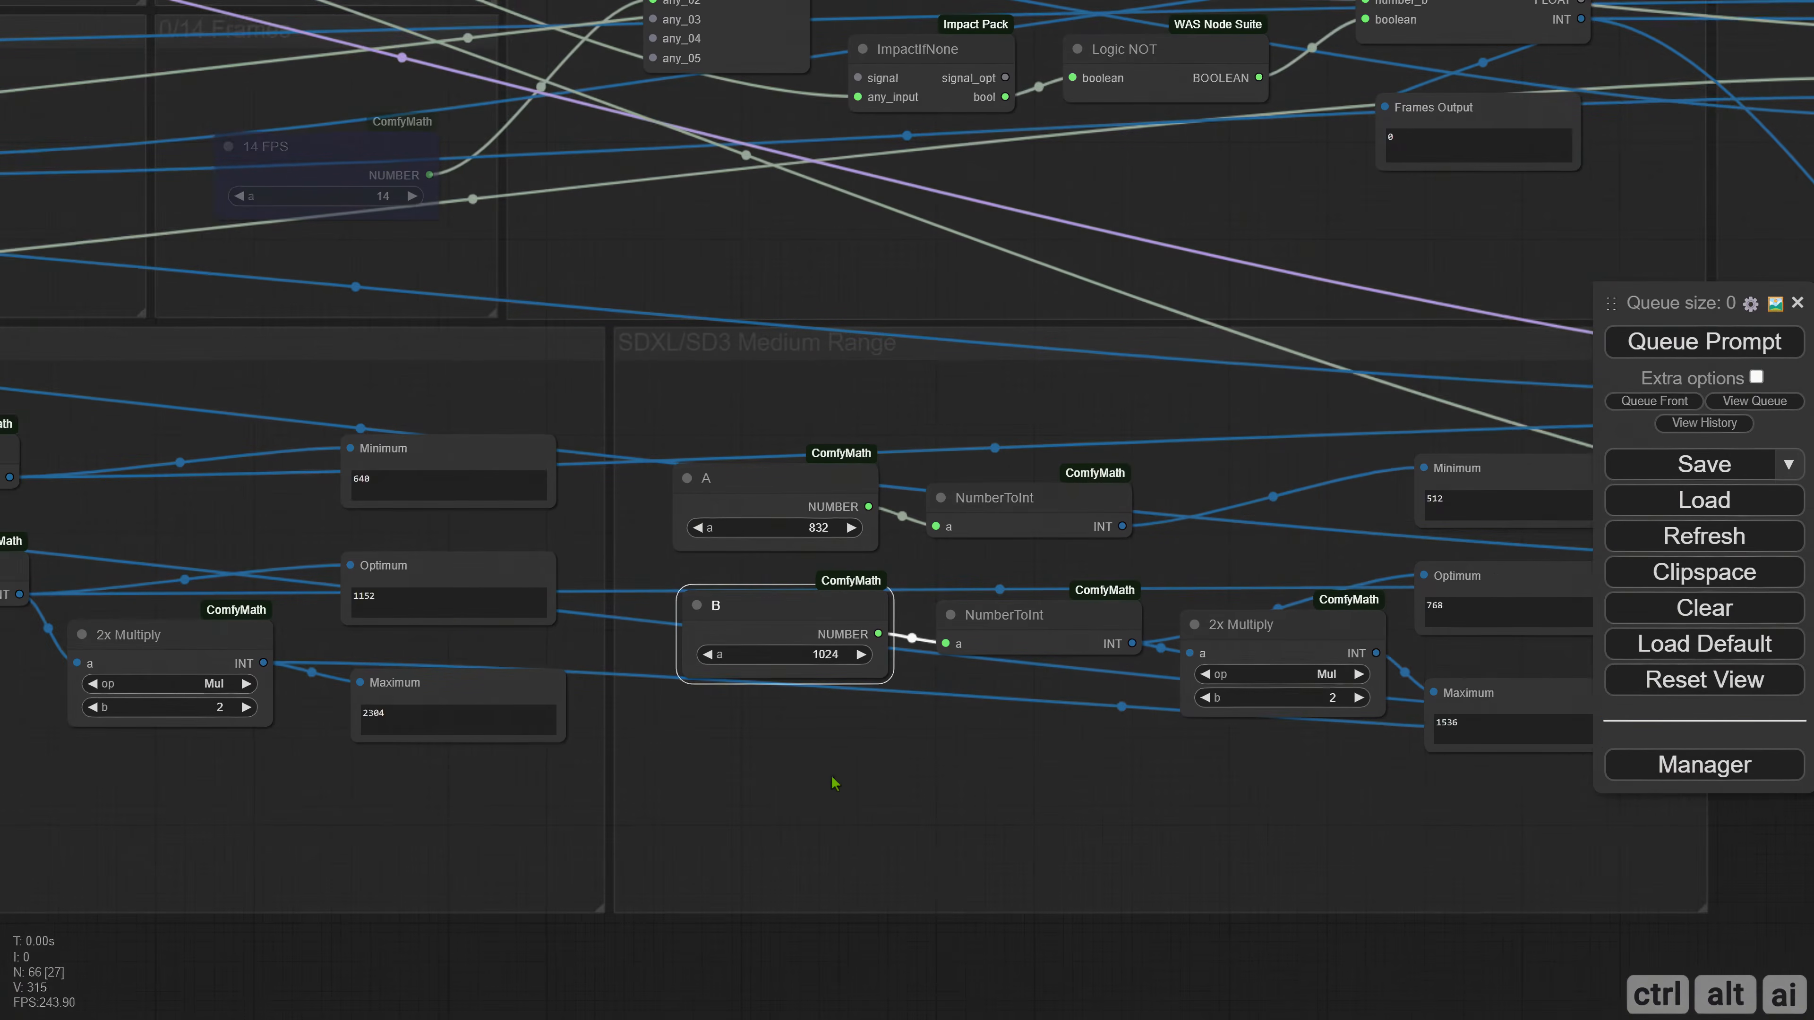
{"action": "left_click_drag", "start_coordinate": [761, 779], "coordinate": [1000, 780]}
{"action": "scroll", "coordinate": [1000, 781], "scroll_direction": "down", "scroll_amount": 3}
{"action": "left_click_drag", "start_coordinate": [1286, 792], "coordinate": [534, 748]}
{"action": "scroll", "coordinate": [517, 742], "scroll_direction": "up", "scroll_amount": 3}
{"action": "left_click", "coordinate": [1643, 356]}
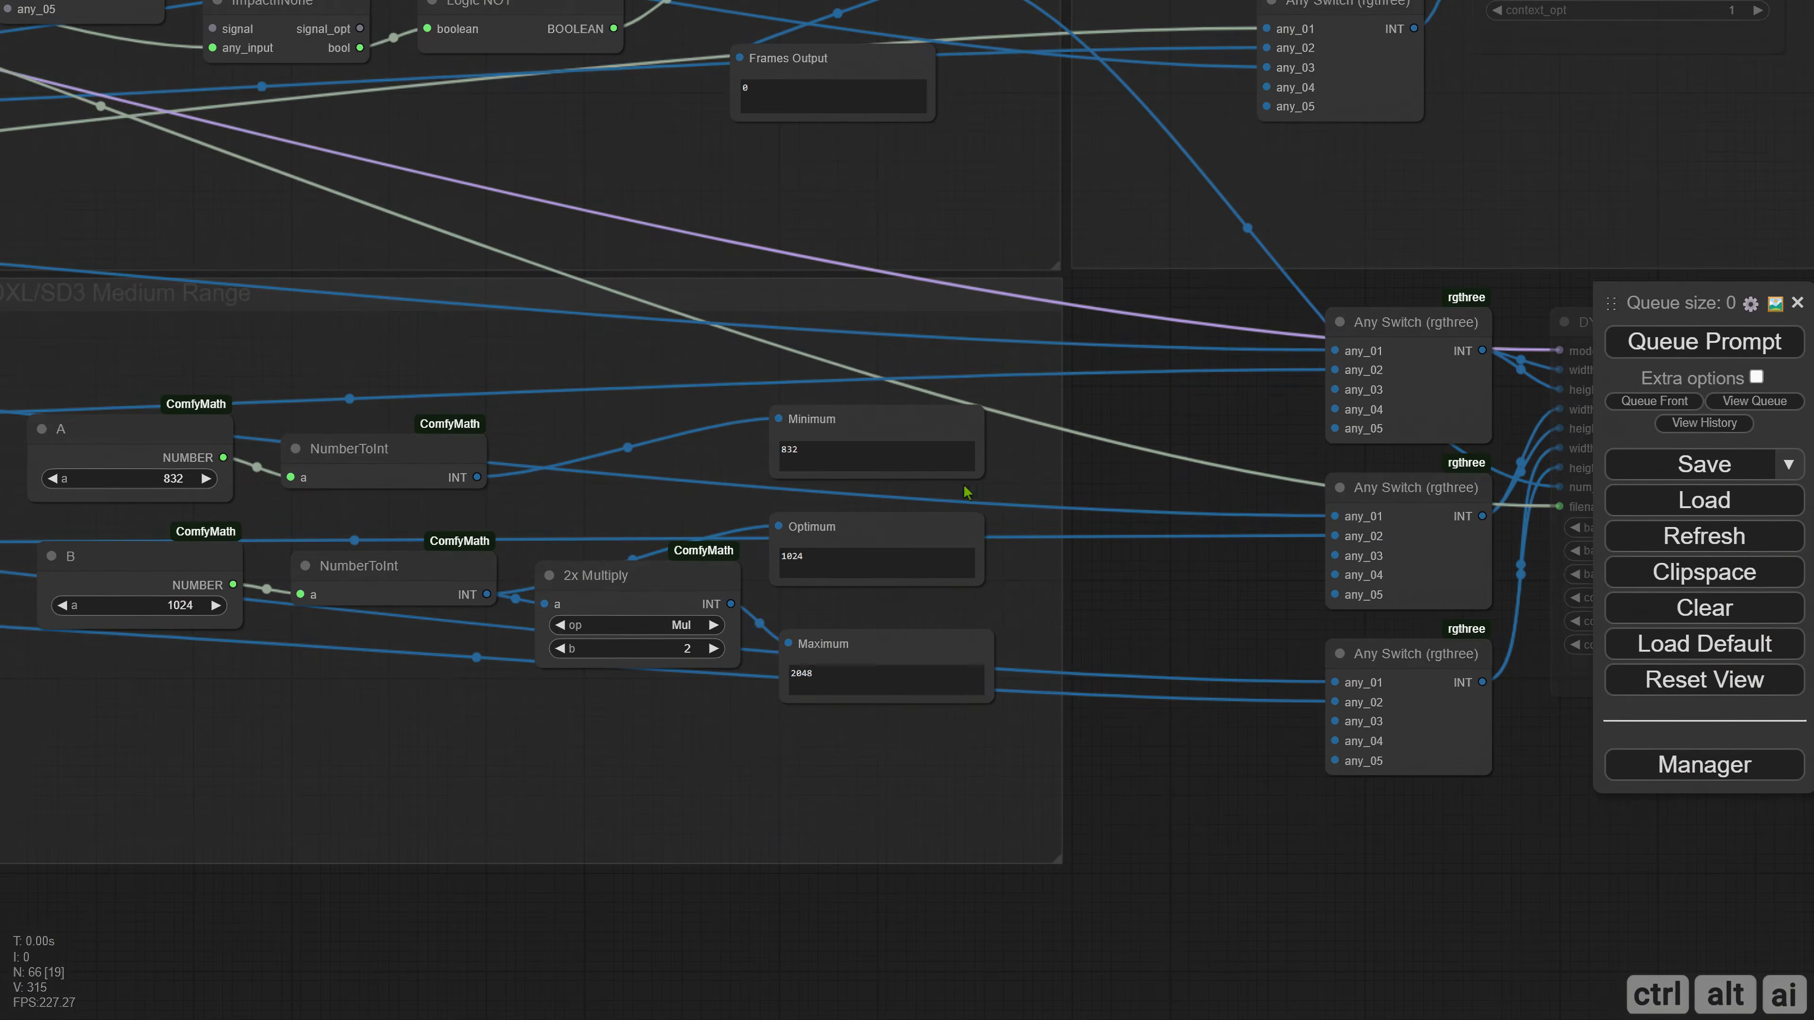
Connect the Medium Range minimum, optimum and maximum INT outputs to any_03 of the three dynamic Any Switch nodes.
{"action": "scroll", "coordinate": [759, 773], "scroll_direction": "down", "scroll_amount": 4}
{"action": "left_click_drag", "start_coordinate": [560, 766], "coordinate": [594, 763]}
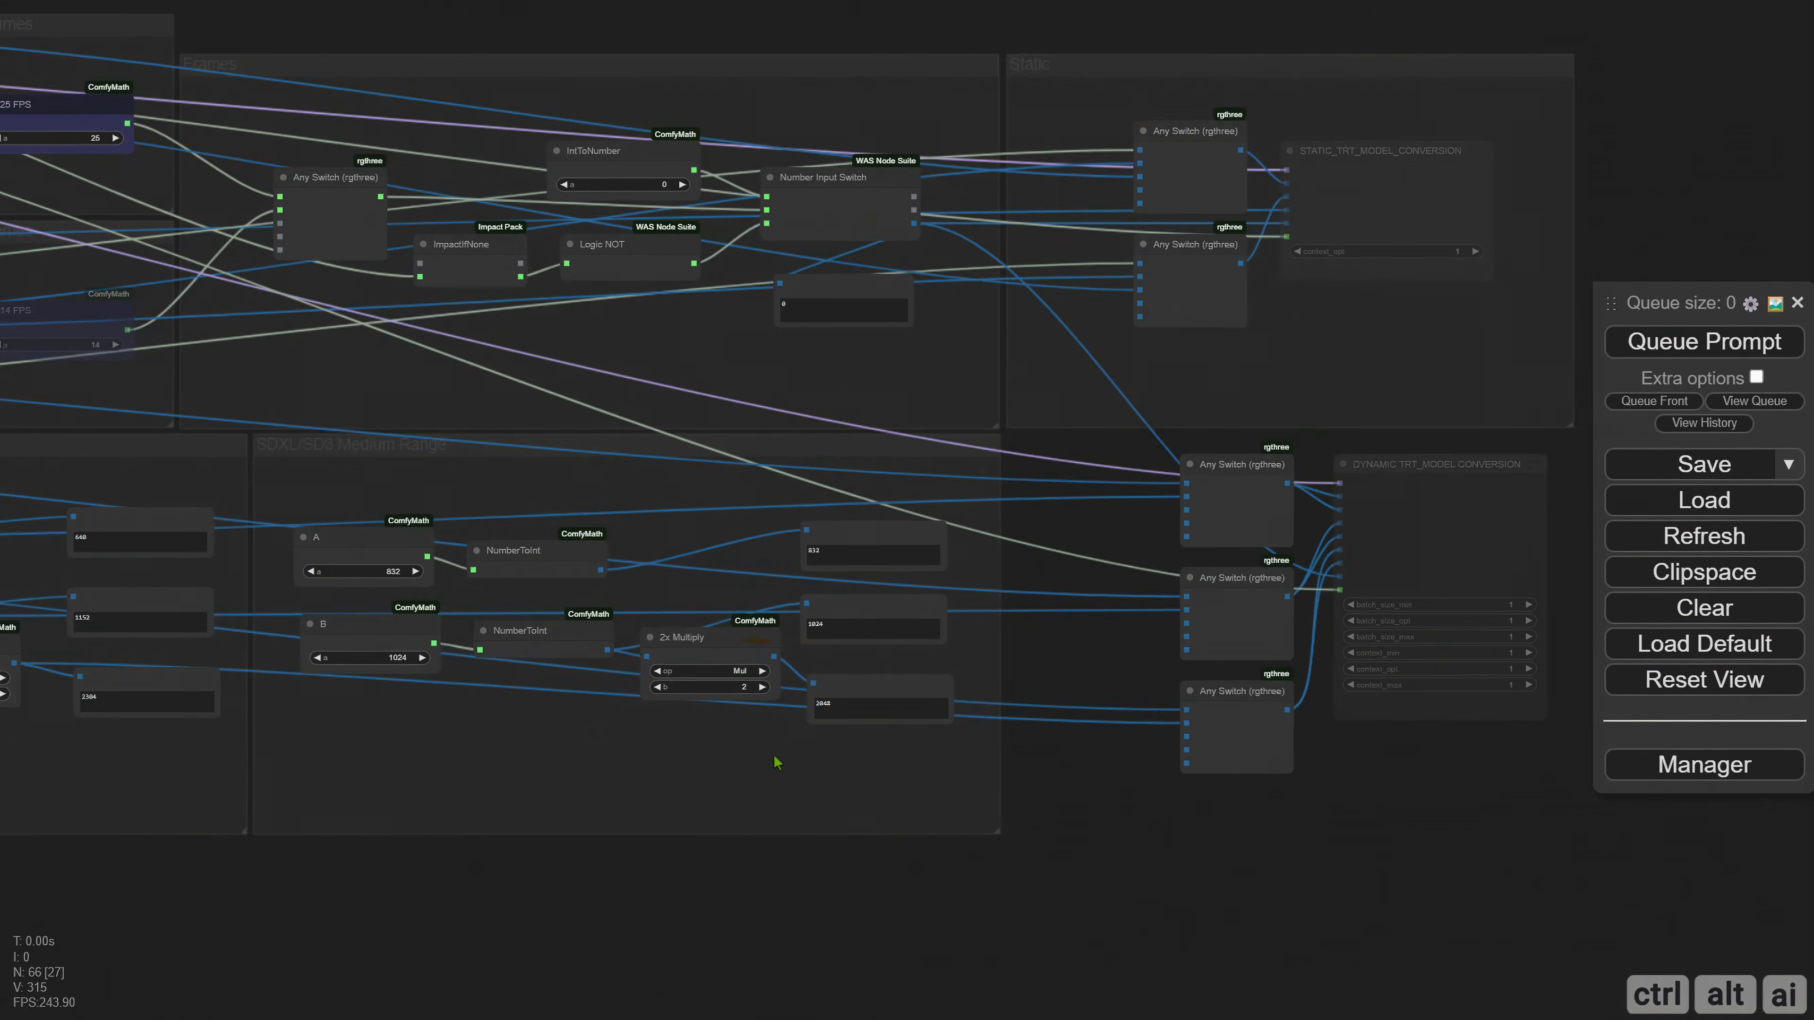
{"action": "left_click_drag", "start_coordinate": [1072, 624], "coordinate": [970, 621]}
{"action": "scroll", "coordinate": [970, 620], "scroll_direction": "up", "scroll_amount": 3}
{"action": "left_click_drag", "start_coordinate": [347, 552], "coordinate": [1132, 479]}
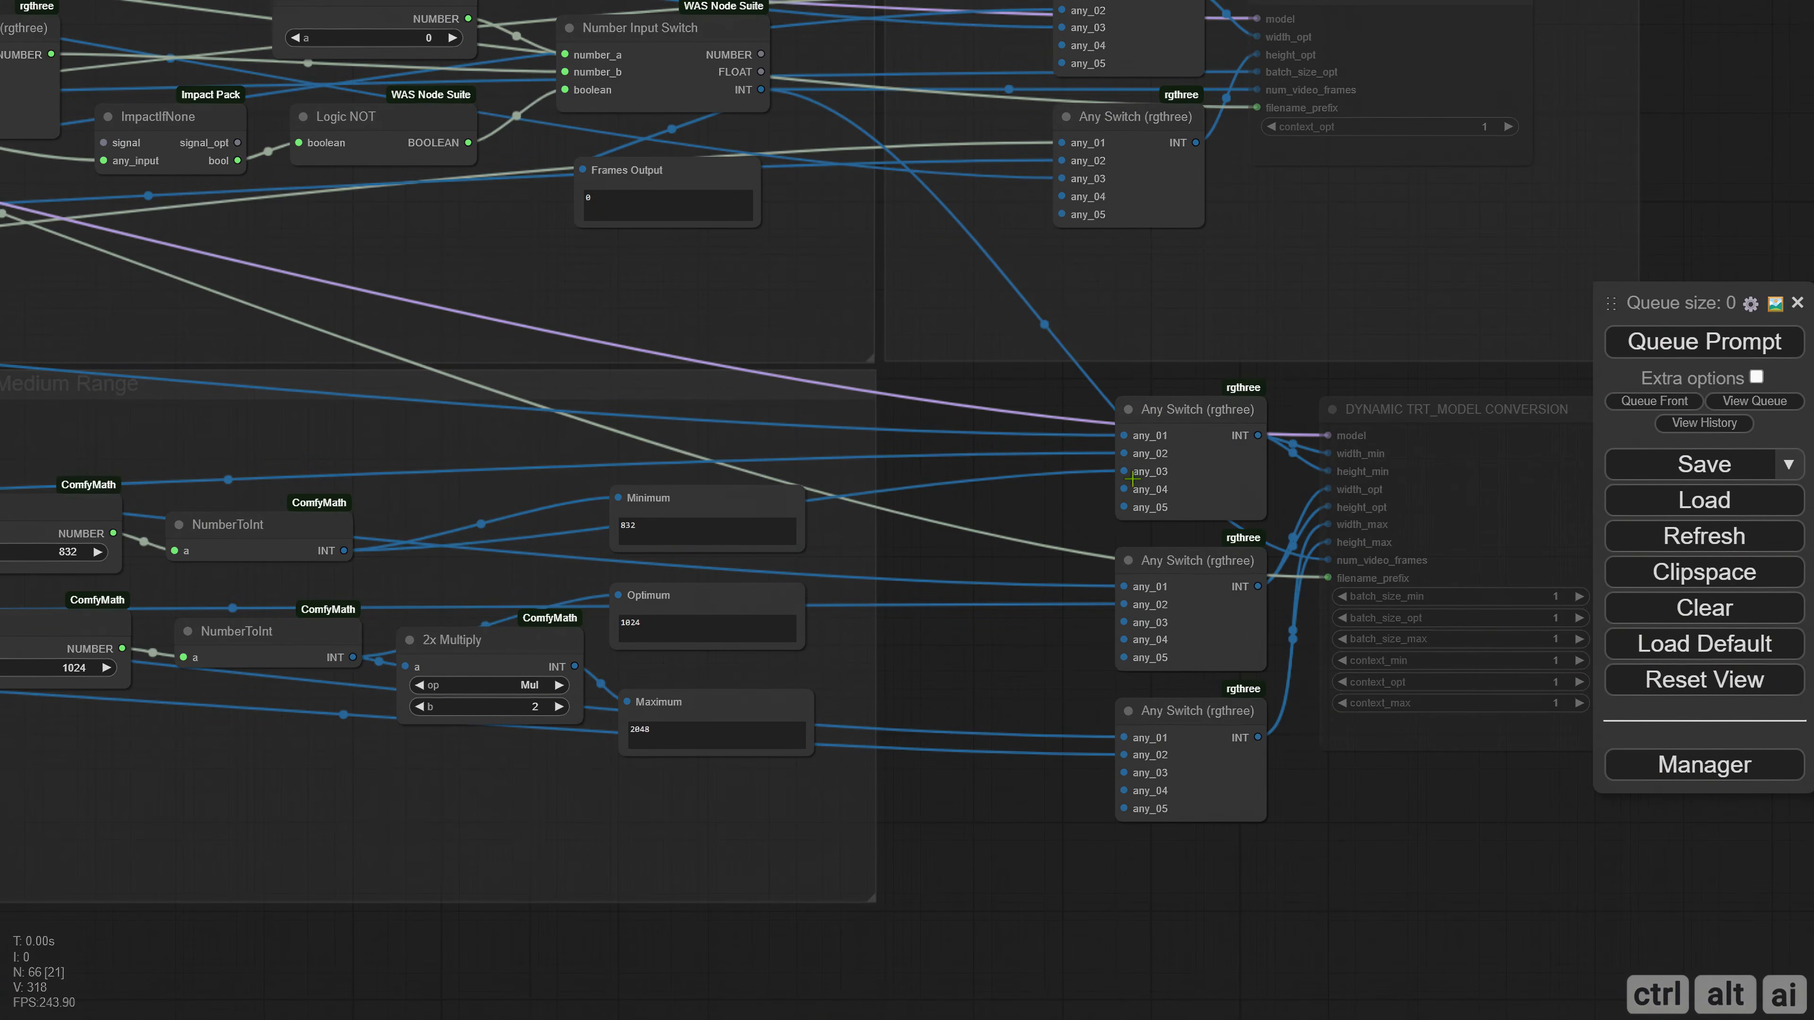
{"action": "left_click_drag", "start_coordinate": [355, 659], "coordinate": [1125, 622]}
{"action": "left_click_drag", "start_coordinate": [572, 668], "coordinate": [1129, 774]}
Enclose the three dynamic Any Switch nodes and the DYNAMIC TRT_MODEL CONVERSION node in a new group.
{"action": "left_click_drag", "start_coordinate": [740, 838], "coordinate": [1200, 799]}
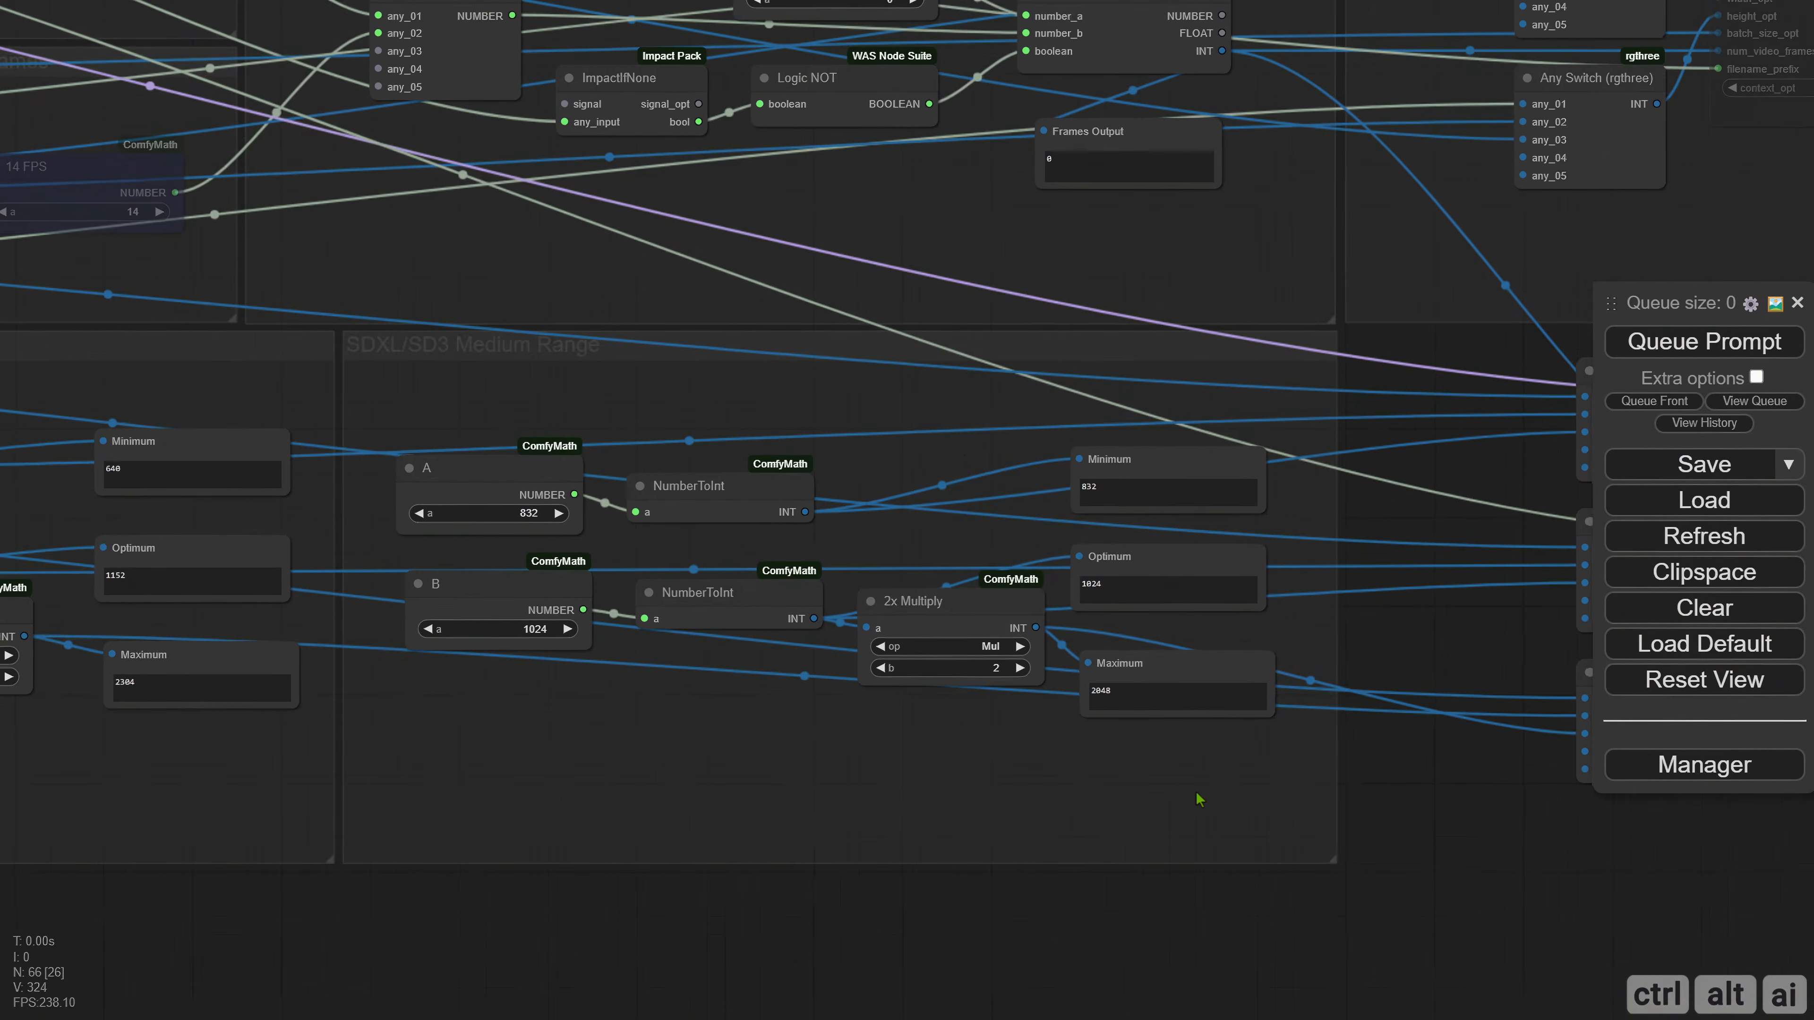
{"action": "scroll", "coordinate": [1200, 799], "scroll_direction": "down", "scroll_amount": 3}
{"action": "left_click_drag", "start_coordinate": [999, 796], "coordinate": [453, 768]}
{"action": "left_click_drag", "start_coordinate": [786, 756], "coordinate": [493, 738]}
{"action": "scroll", "coordinate": [531, 596], "scroll_direction": "up", "scroll_amount": 2}
{"action": "left_click_drag", "start_coordinate": [528, 378], "coordinate": [1038, 787]}
{"action": "left_click_drag", "start_coordinate": [665, 433], "coordinate": [633, 474]}
{"action": "right_click", "coordinate": [455, 392]}
{"action": "left_click", "coordinate": [564, 445]}
Fit the new conversion group under the Static group at matching width and reposition the nodes inside it.
{"action": "left_click_drag", "start_coordinate": [591, 399], "coordinate": [422, 367]}
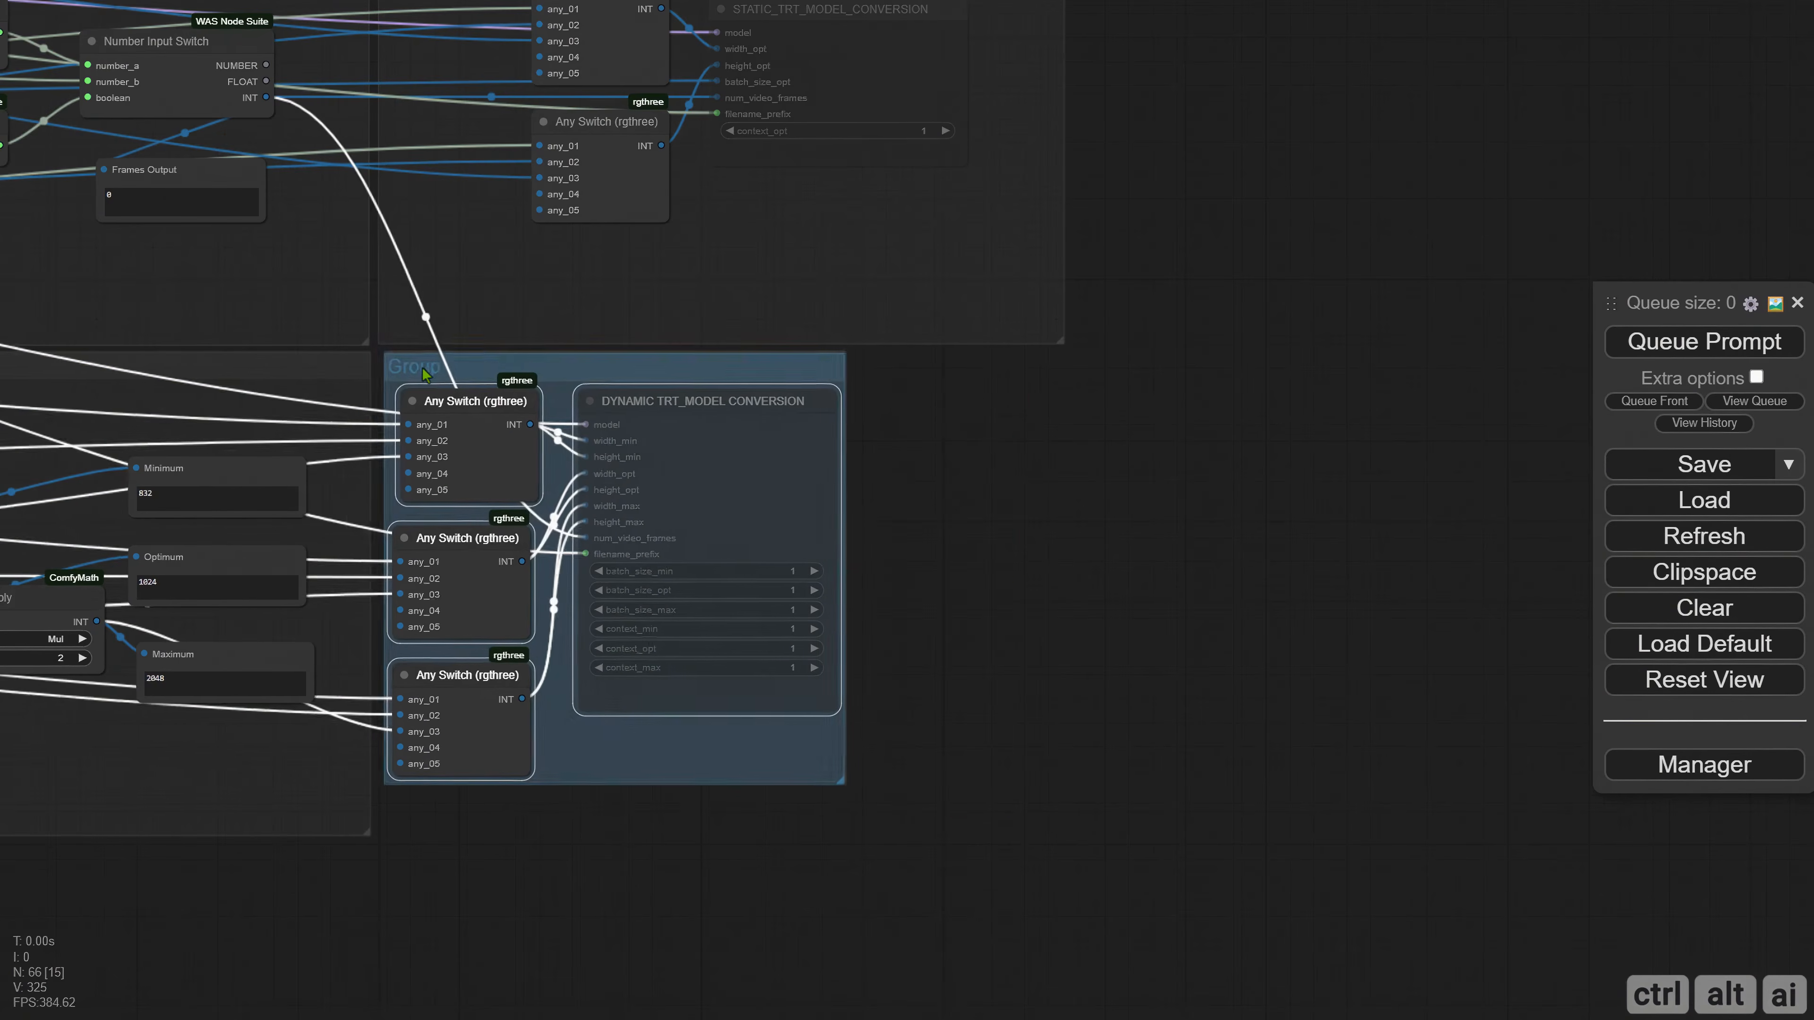
{"action": "left_click_drag", "start_coordinate": [839, 783], "coordinate": [1065, 837]}
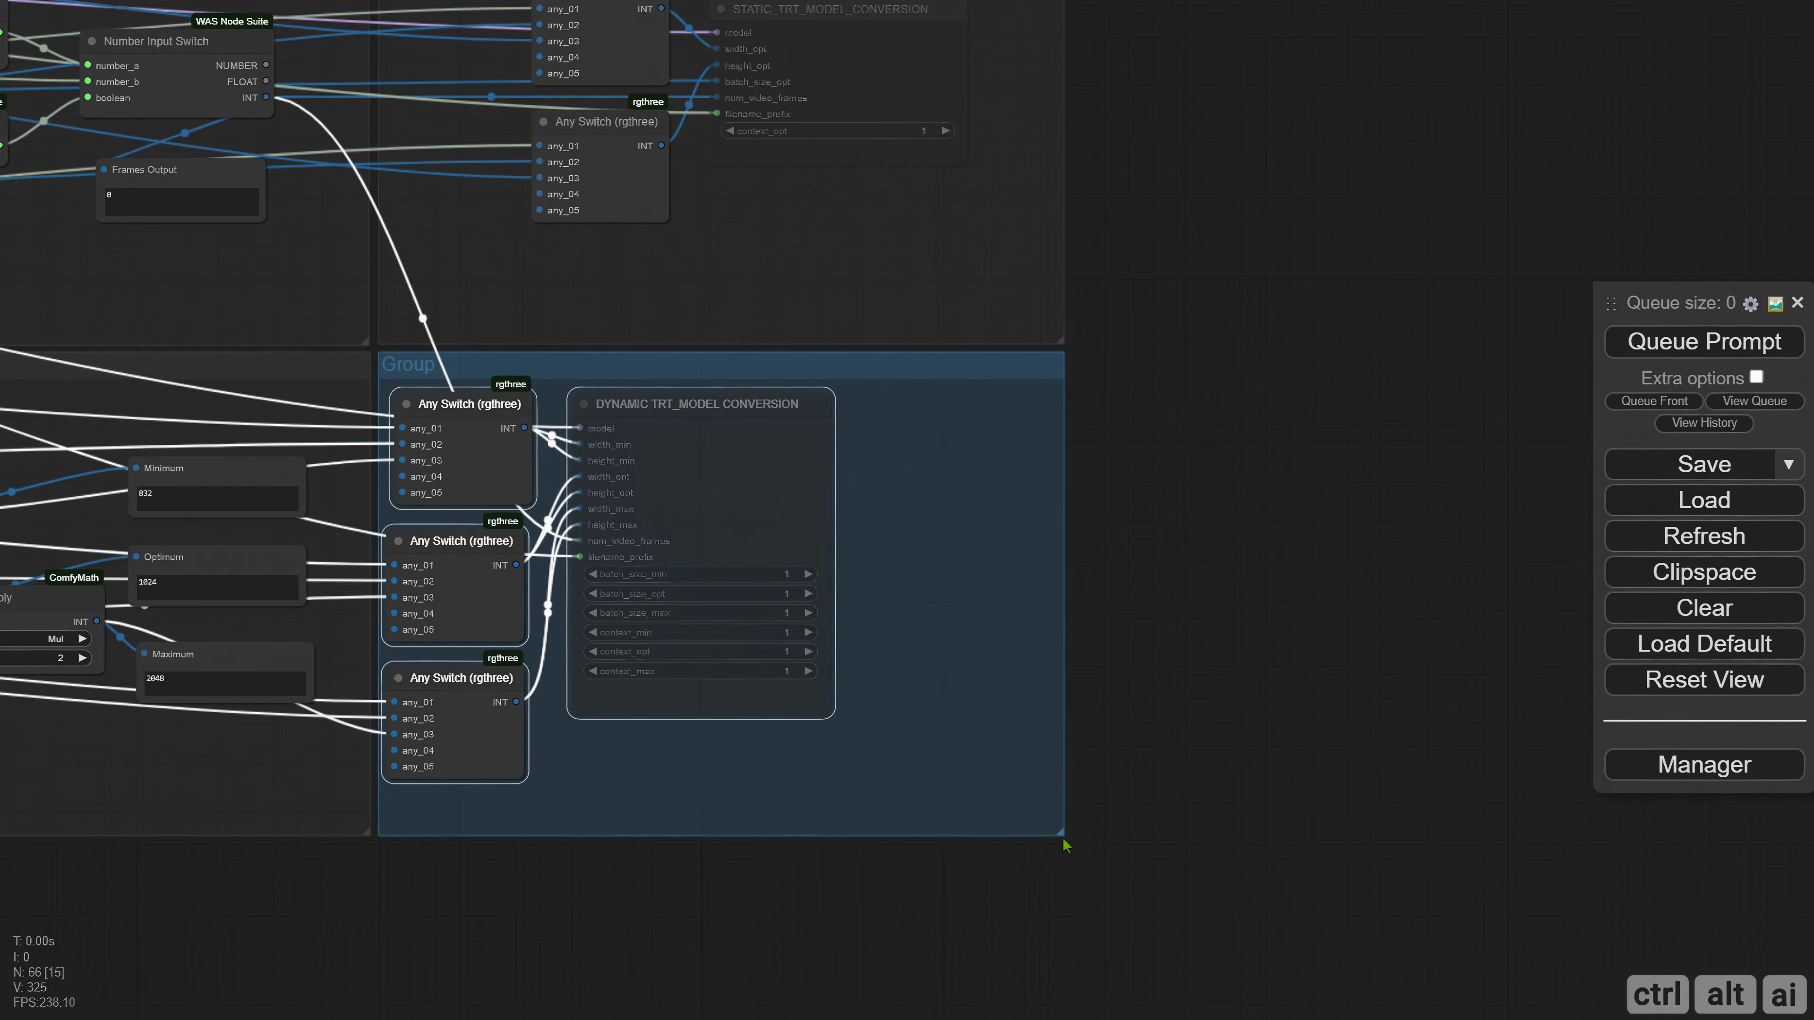
{"action": "left_click_drag", "start_coordinate": [690, 470], "coordinate": [746, 487]}
Rename the group around the dynamic conversion nodes as Dynamic.
{"action": "left_click", "coordinate": [406, 396]}
{"action": "right_click", "coordinate": [406, 396]}
{"action": "left_click", "coordinate": [656, 897]}
{"action": "left_click", "coordinate": [685, 910]}
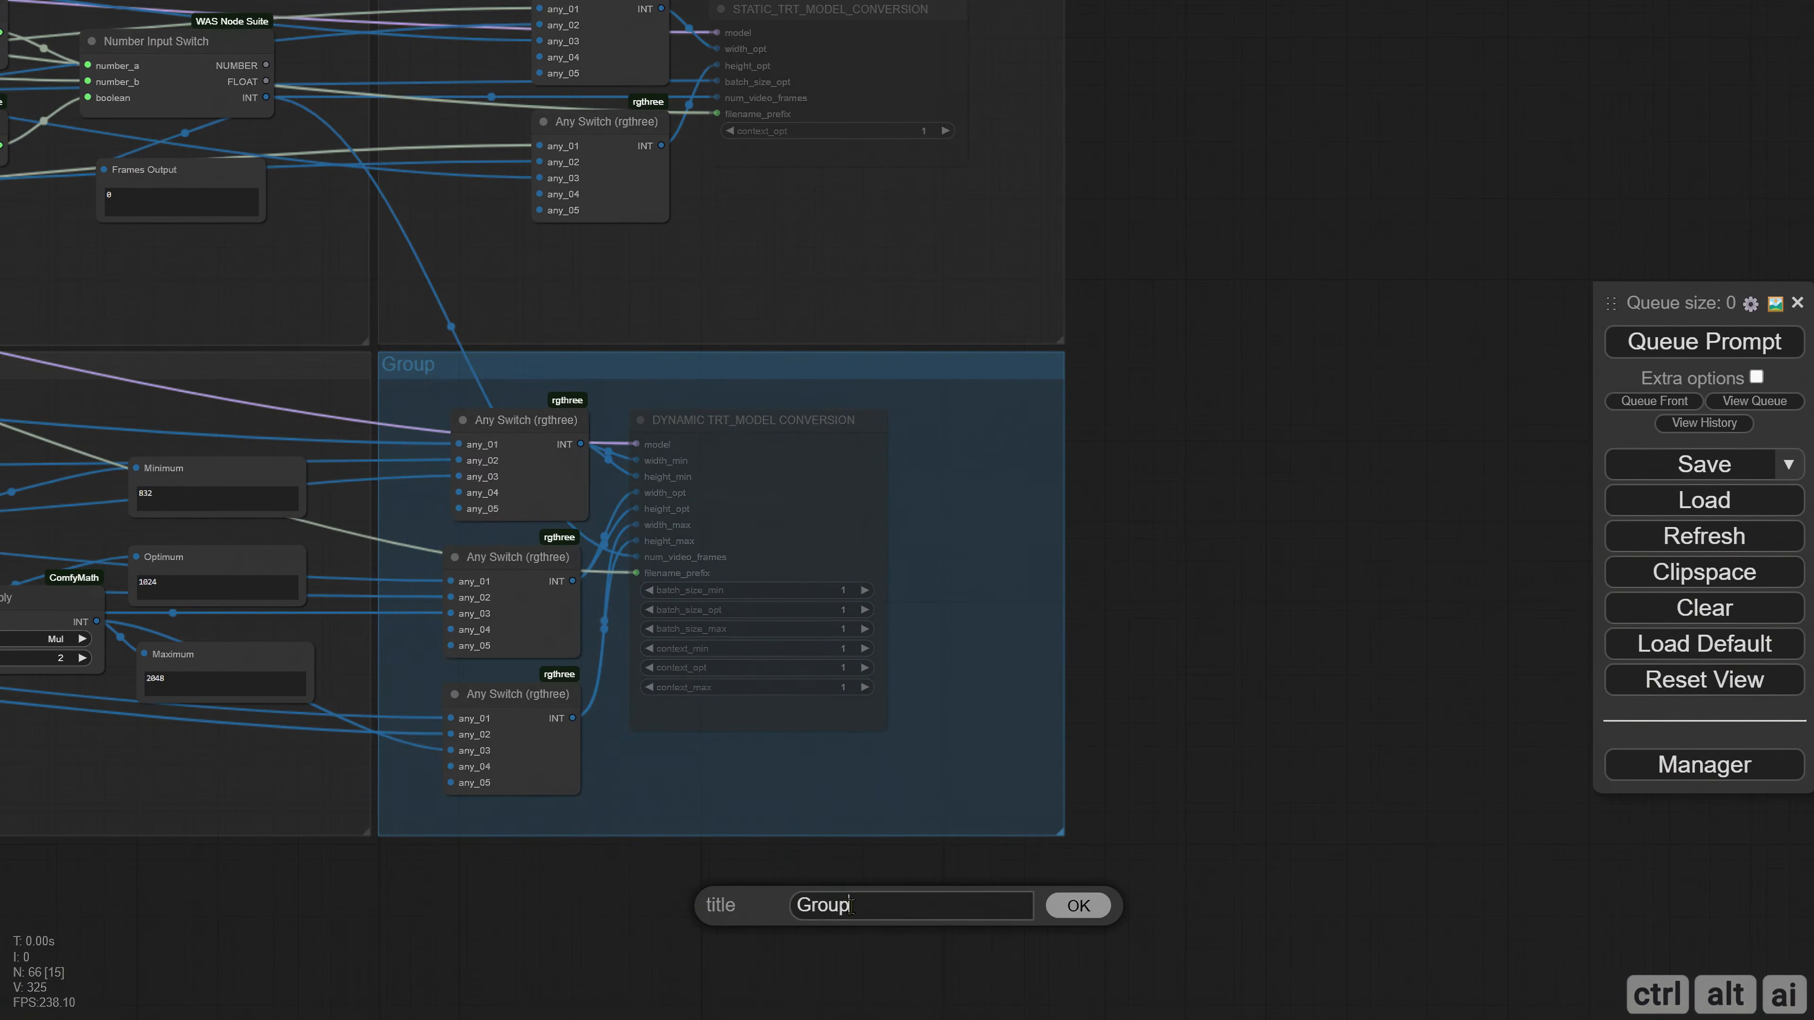
{"action": "type", "text": "Dynamic"}
{"action": "key", "text": "Return"}
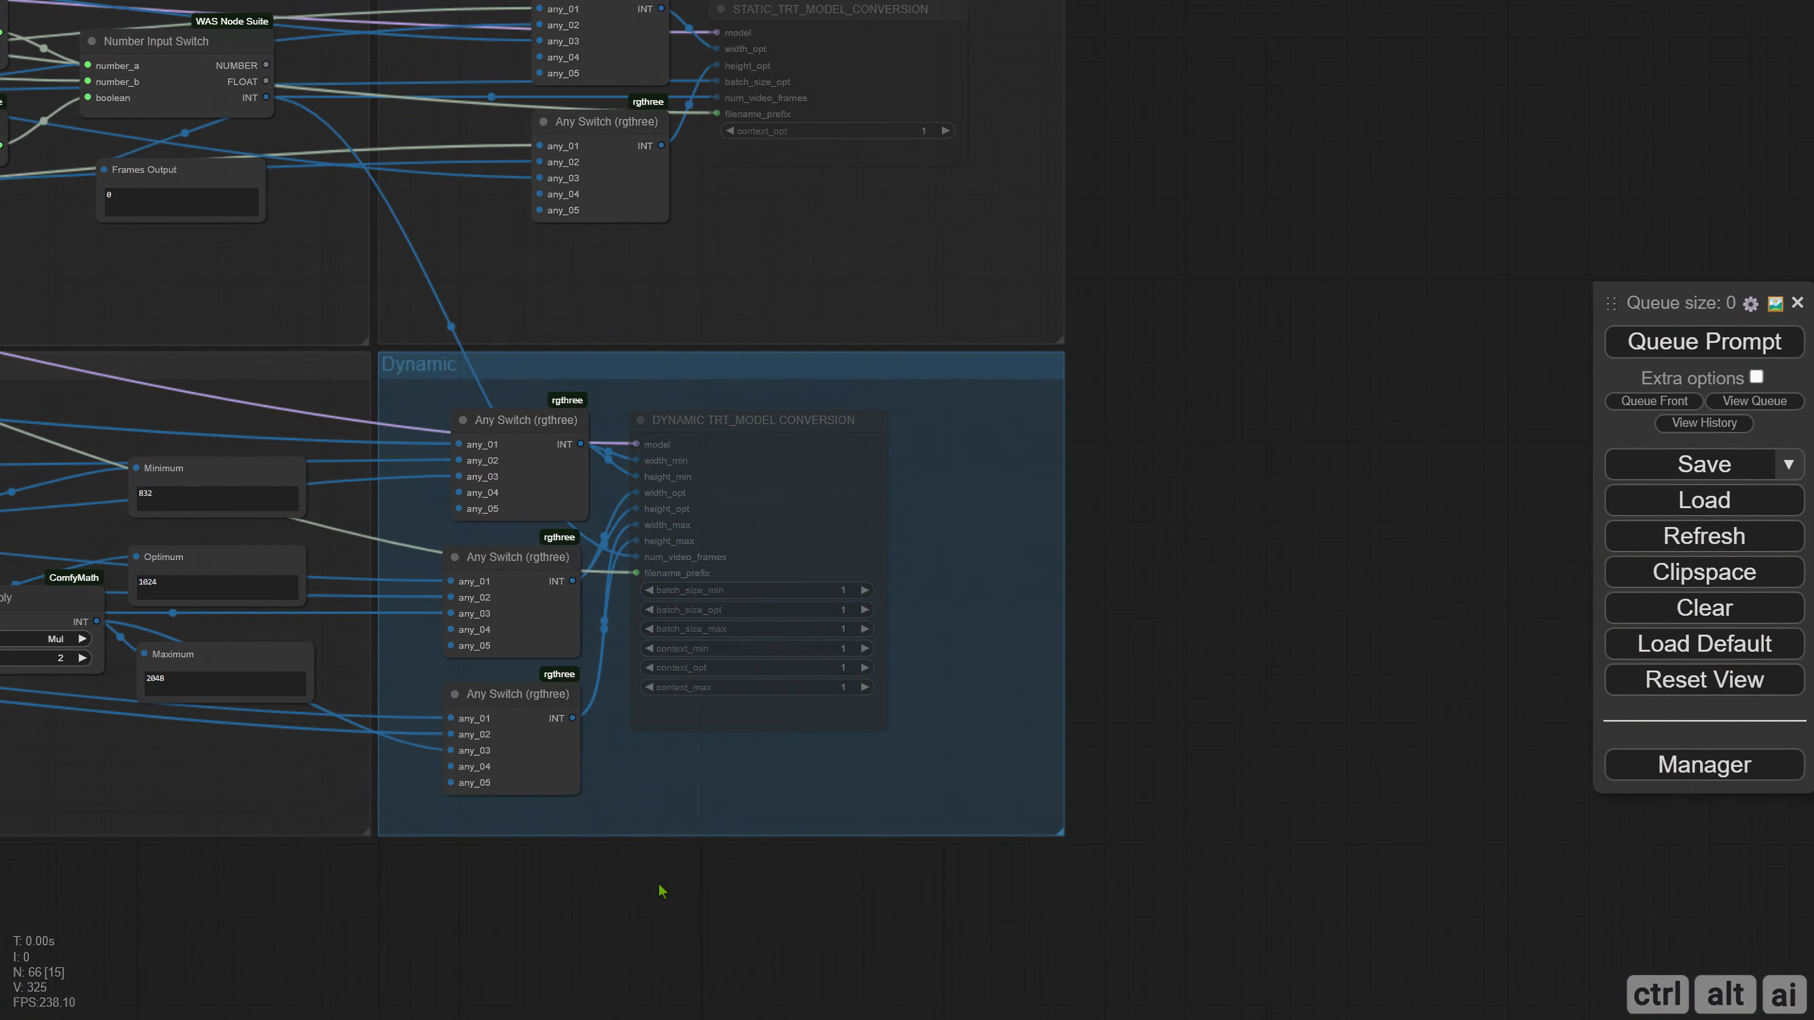
Recolor the Dynamic group dark to match the other groups.
{"action": "right_click", "coordinate": [628, 810]}
{"action": "left_click", "coordinate": [714, 1003]}
{"action": "left_click", "coordinate": [928, 929]}
{"action": "left_click", "coordinate": [1072, 1001]}
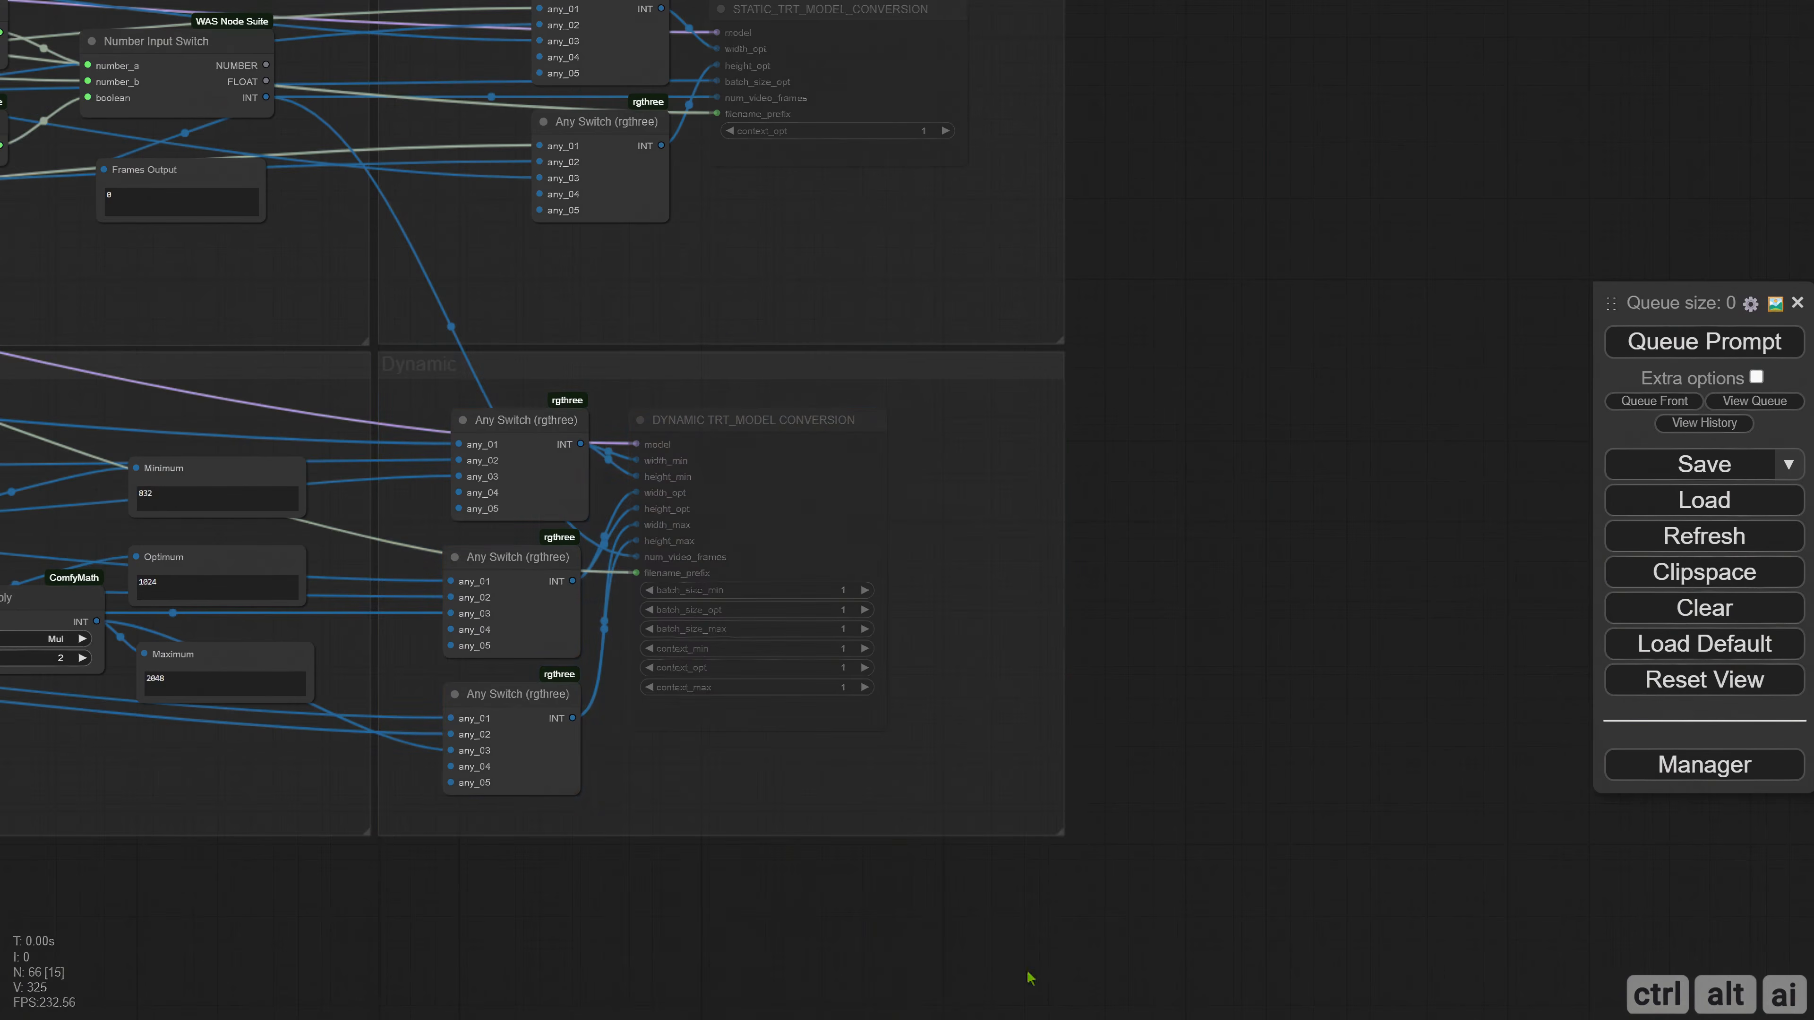
Extend the TensorRT Control Center group downward and lower the Static Batch Size and SDXL/SD3 Static Resolution nodes inside it.
{"action": "scroll", "coordinate": [612, 782], "scroll_direction": "down", "scroll_amount": 4}
{"action": "left_click_drag", "start_coordinate": [611, 782], "coordinate": [1286, 822]}
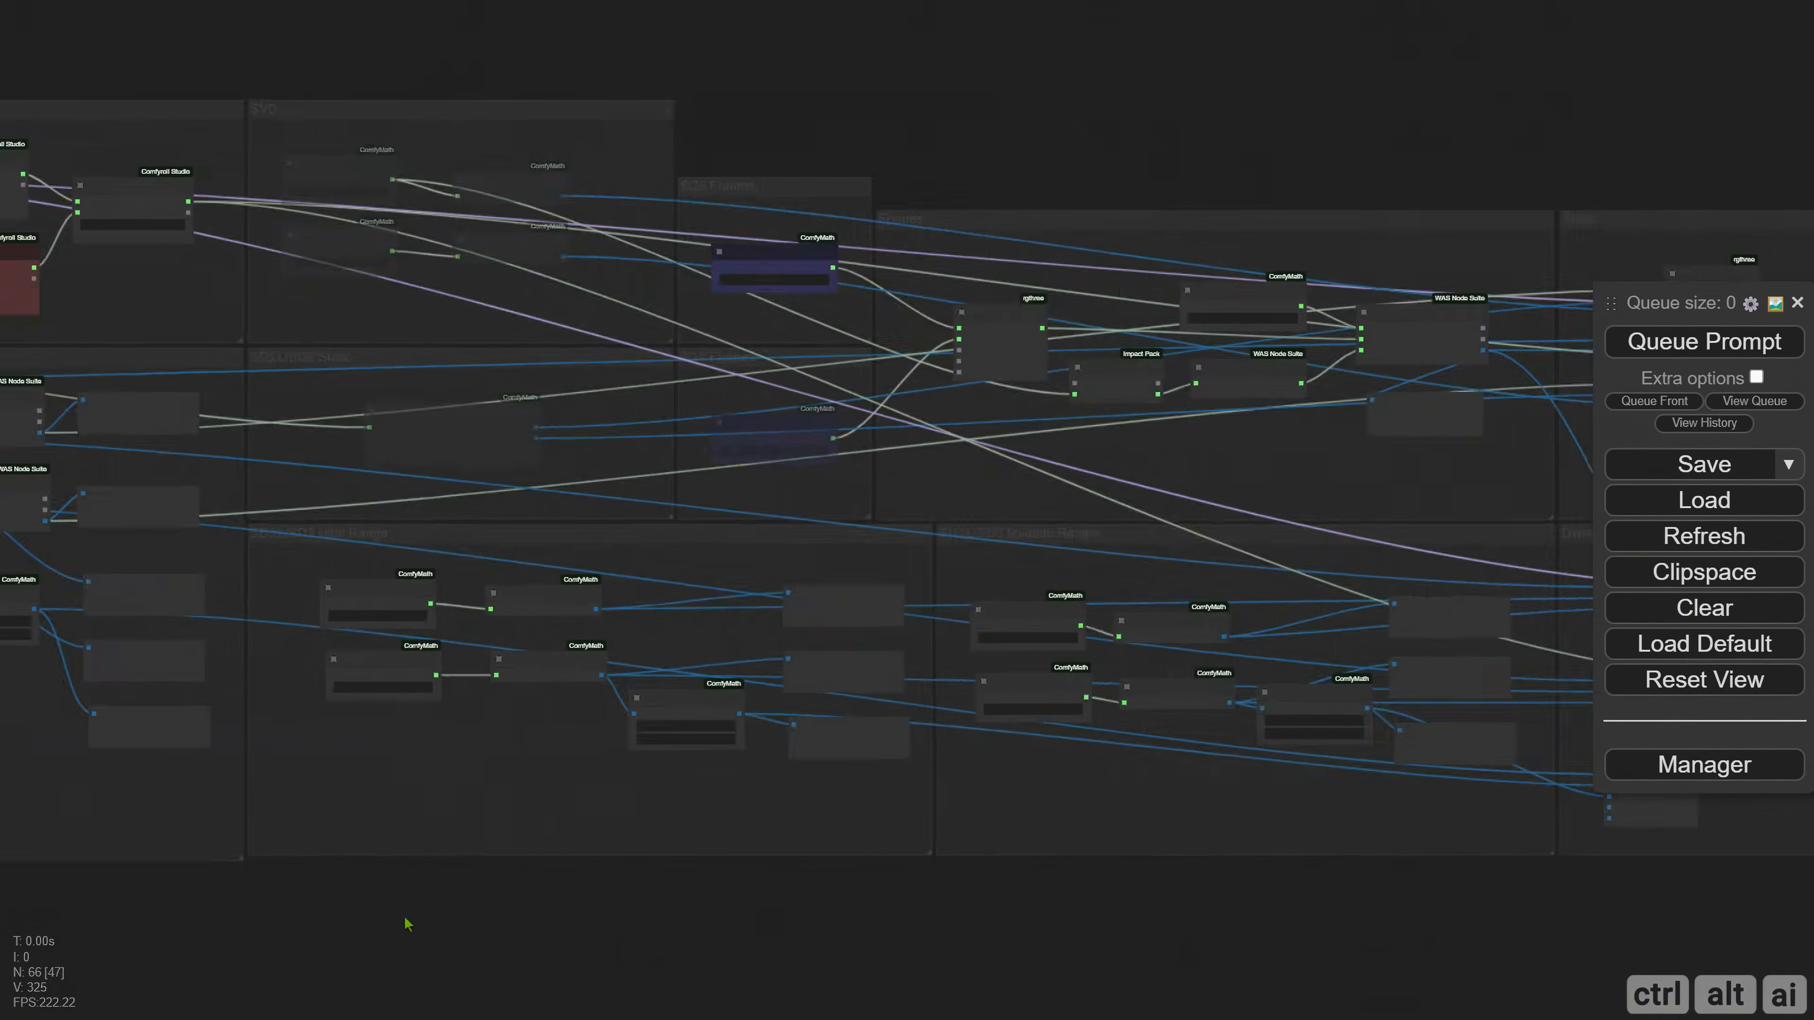
{"action": "left_click_drag", "start_coordinate": [405, 924], "coordinate": [1143, 928]}
{"action": "left_click_drag", "start_coordinate": [343, 936], "coordinate": [1065, 944]}
{"action": "left_click_drag", "start_coordinate": [557, 492], "coordinate": [534, 639]}
{"action": "scroll", "coordinate": [534, 638], "scroll_direction": "up", "scroll_amount": 5}
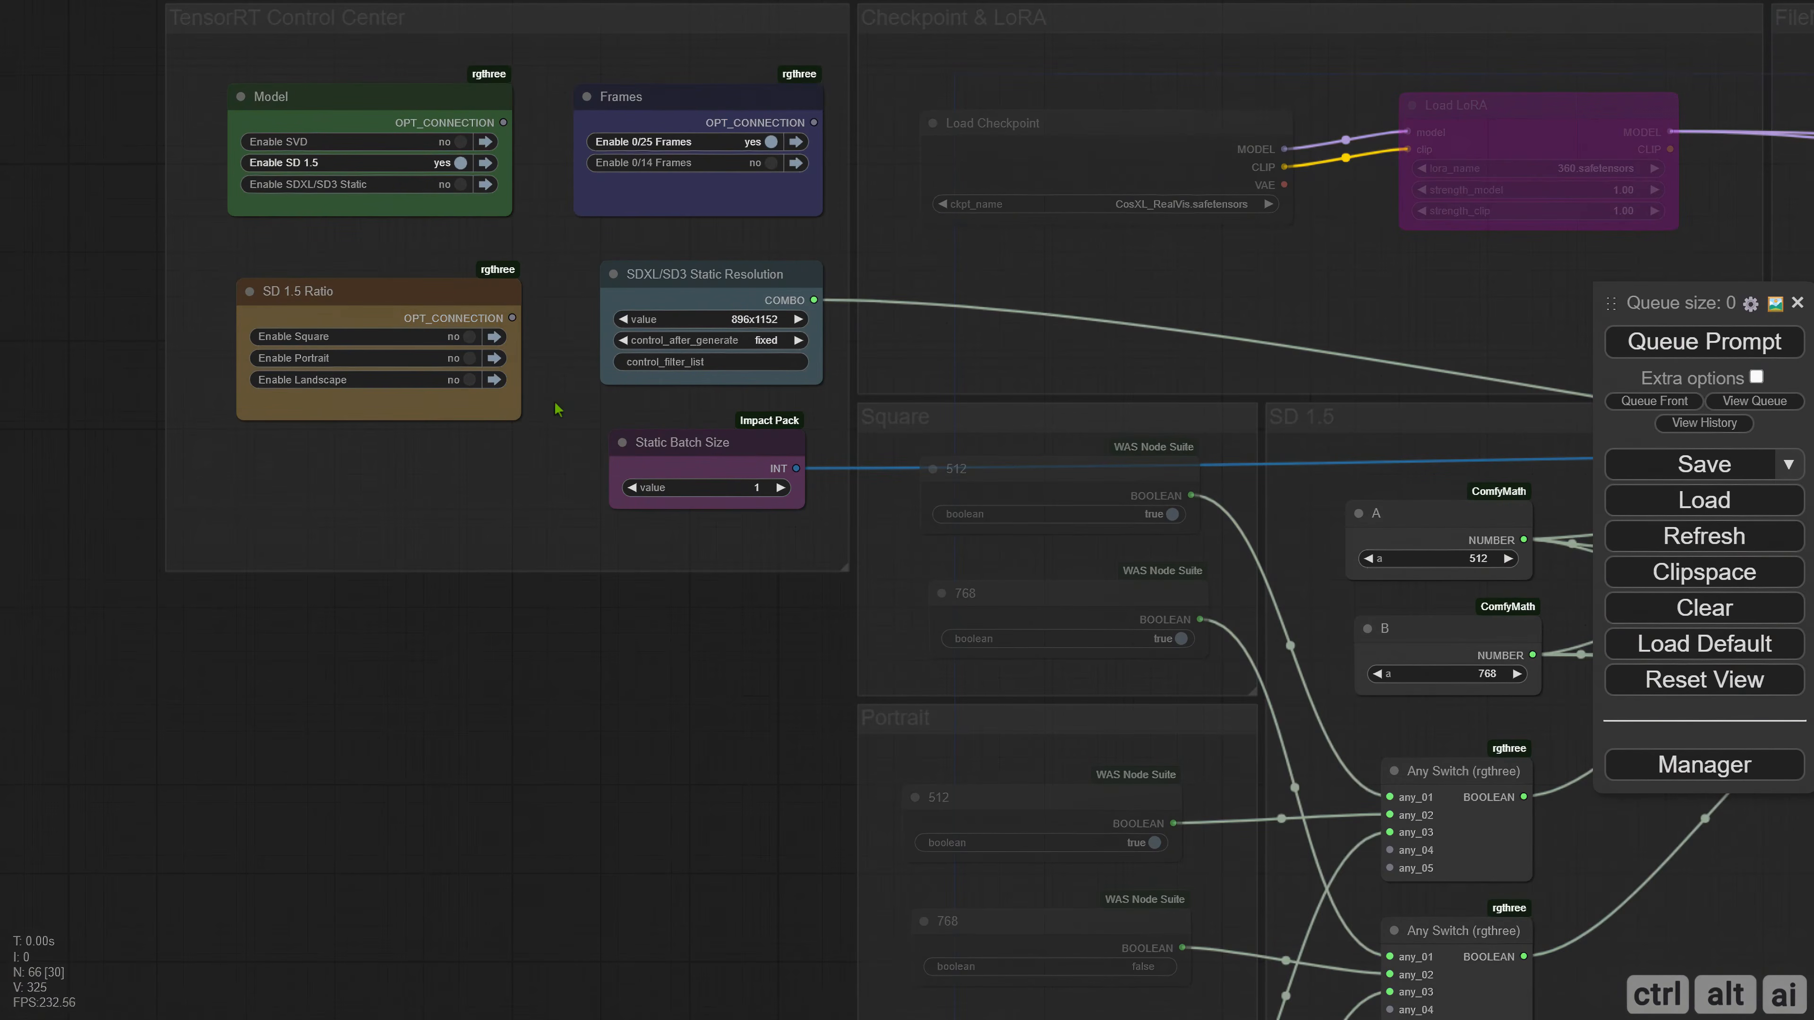
{"action": "left_click_drag", "start_coordinate": [457, 489], "coordinate": [355, 614]}
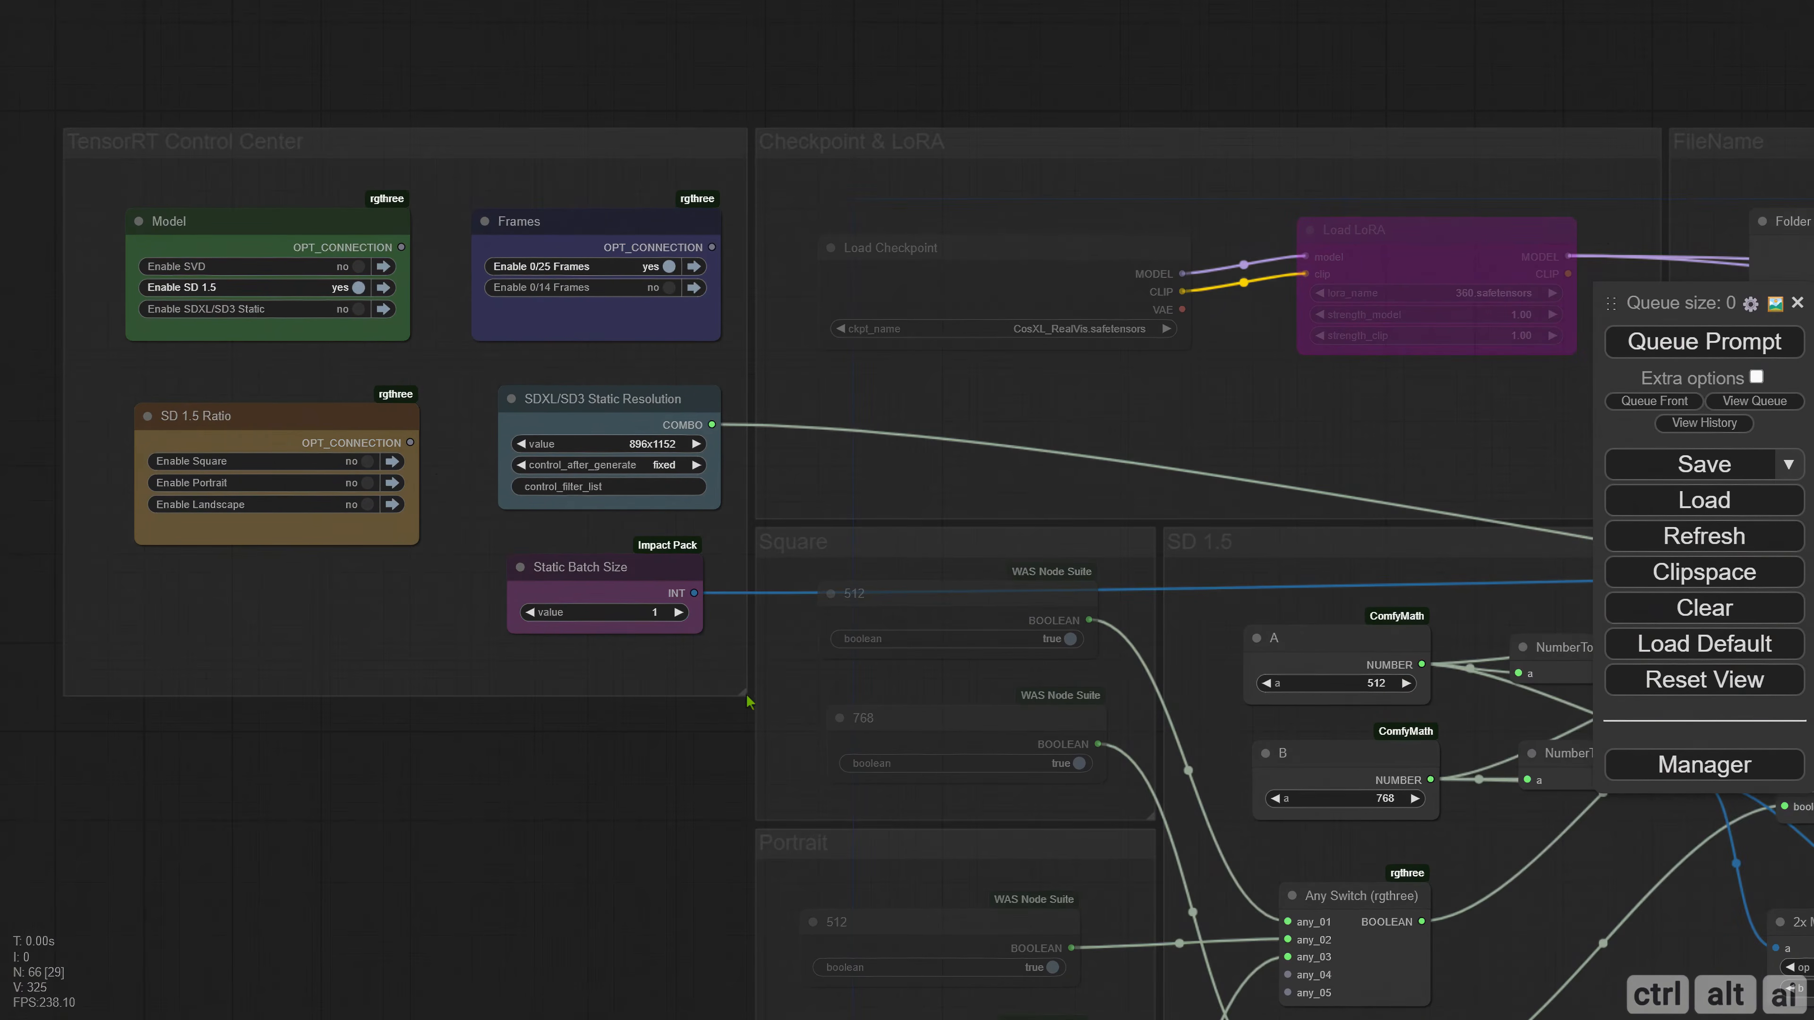
{"action": "left_click_drag", "start_coordinate": [749, 702], "coordinate": [751, 828]}
{"action": "left_click_drag", "start_coordinate": [629, 614], "coordinate": [638, 729]}
{"action": "left_click_drag", "start_coordinate": [607, 399], "coordinate": [607, 523]}
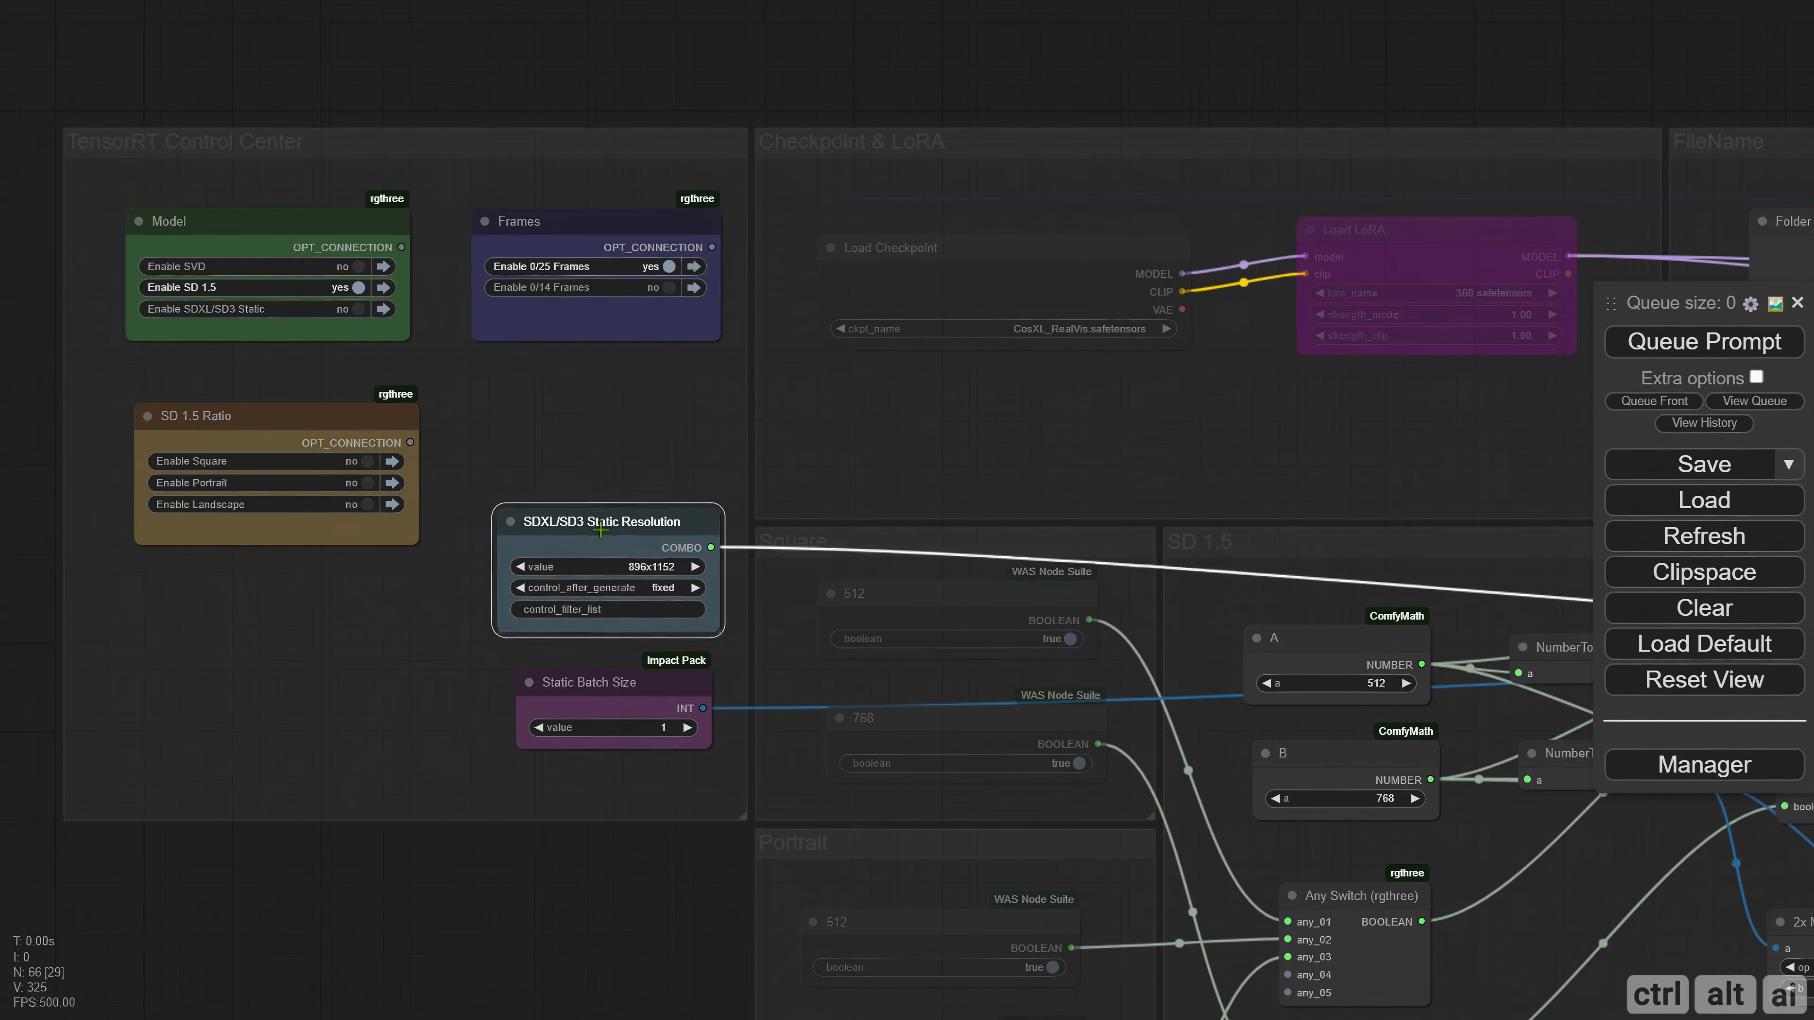
Duplicate the Frames muter in the TensorRT Control Center and title the upper one Static or Dynamic.
{"action": "left_click_drag", "start_coordinate": [571, 221], "coordinate": [496, 218]}
{"action": "right_click", "coordinate": [493, 215]}
{"action": "left_click", "coordinate": [552, 384]}
{"action": "key", "text": "ctrl+a"}
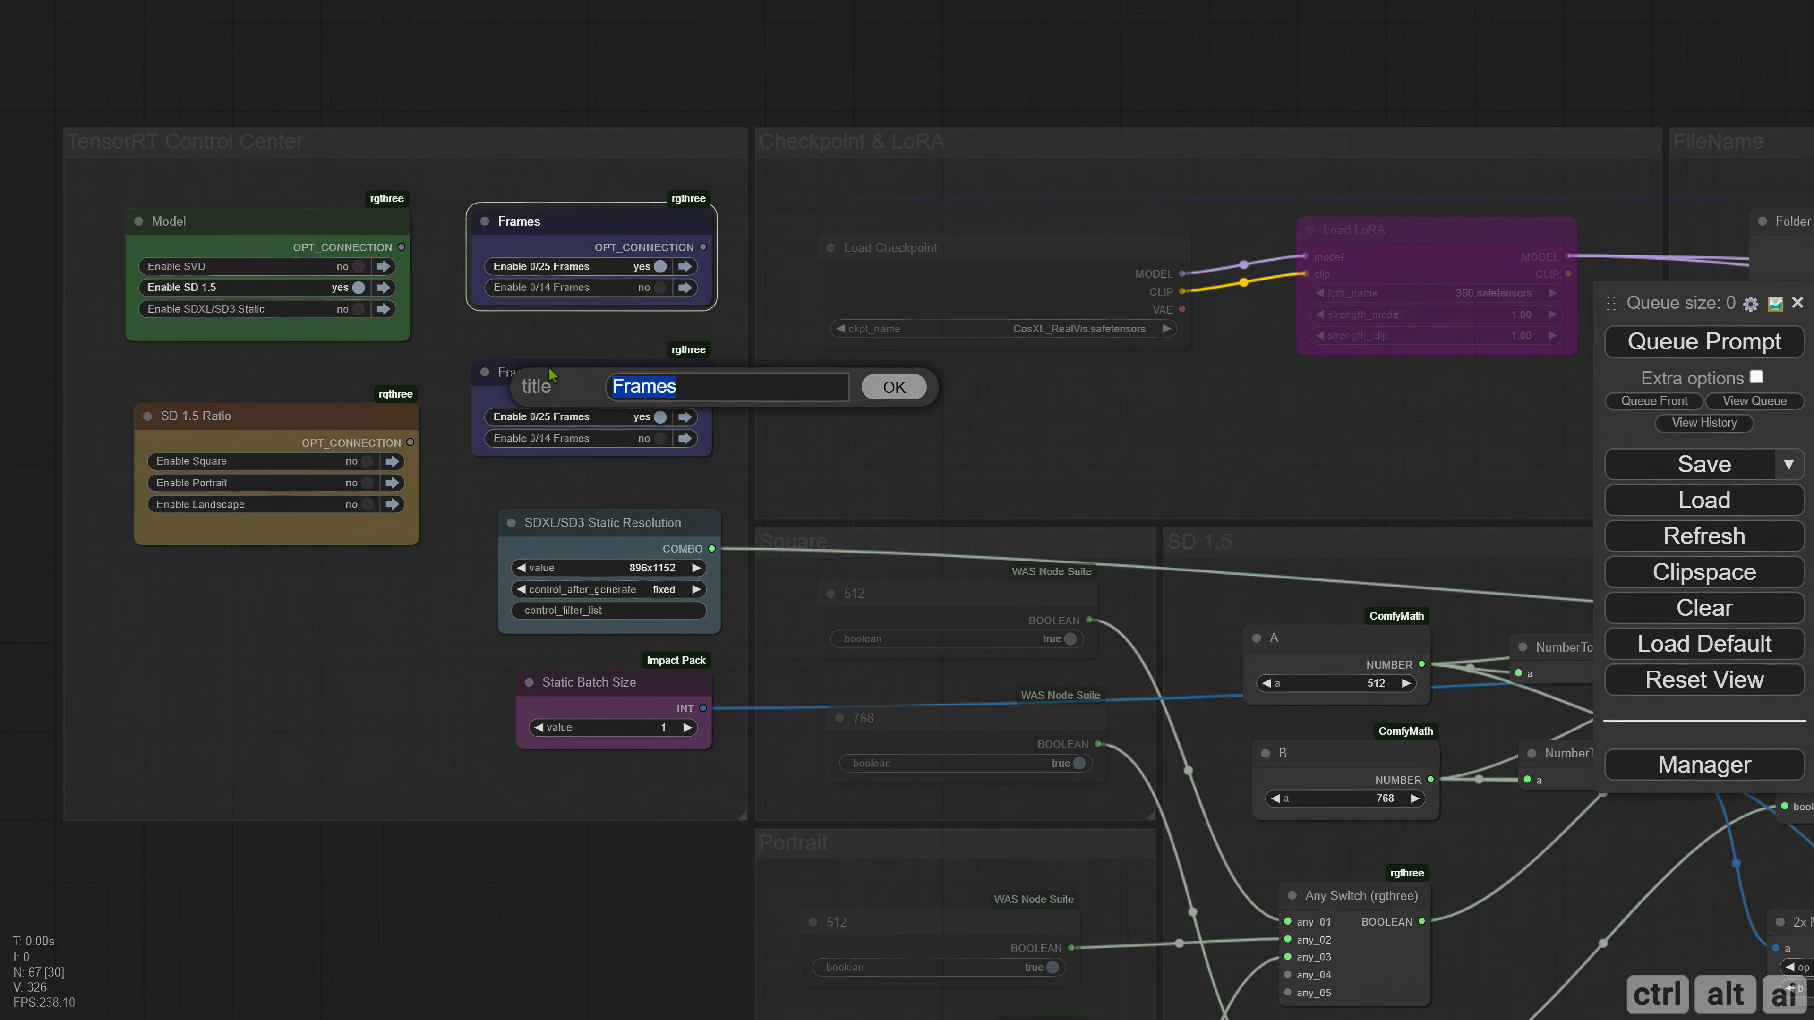
{"action": "type", "text": "Static or Dynamic"}
{"action": "key", "text": "Return"}
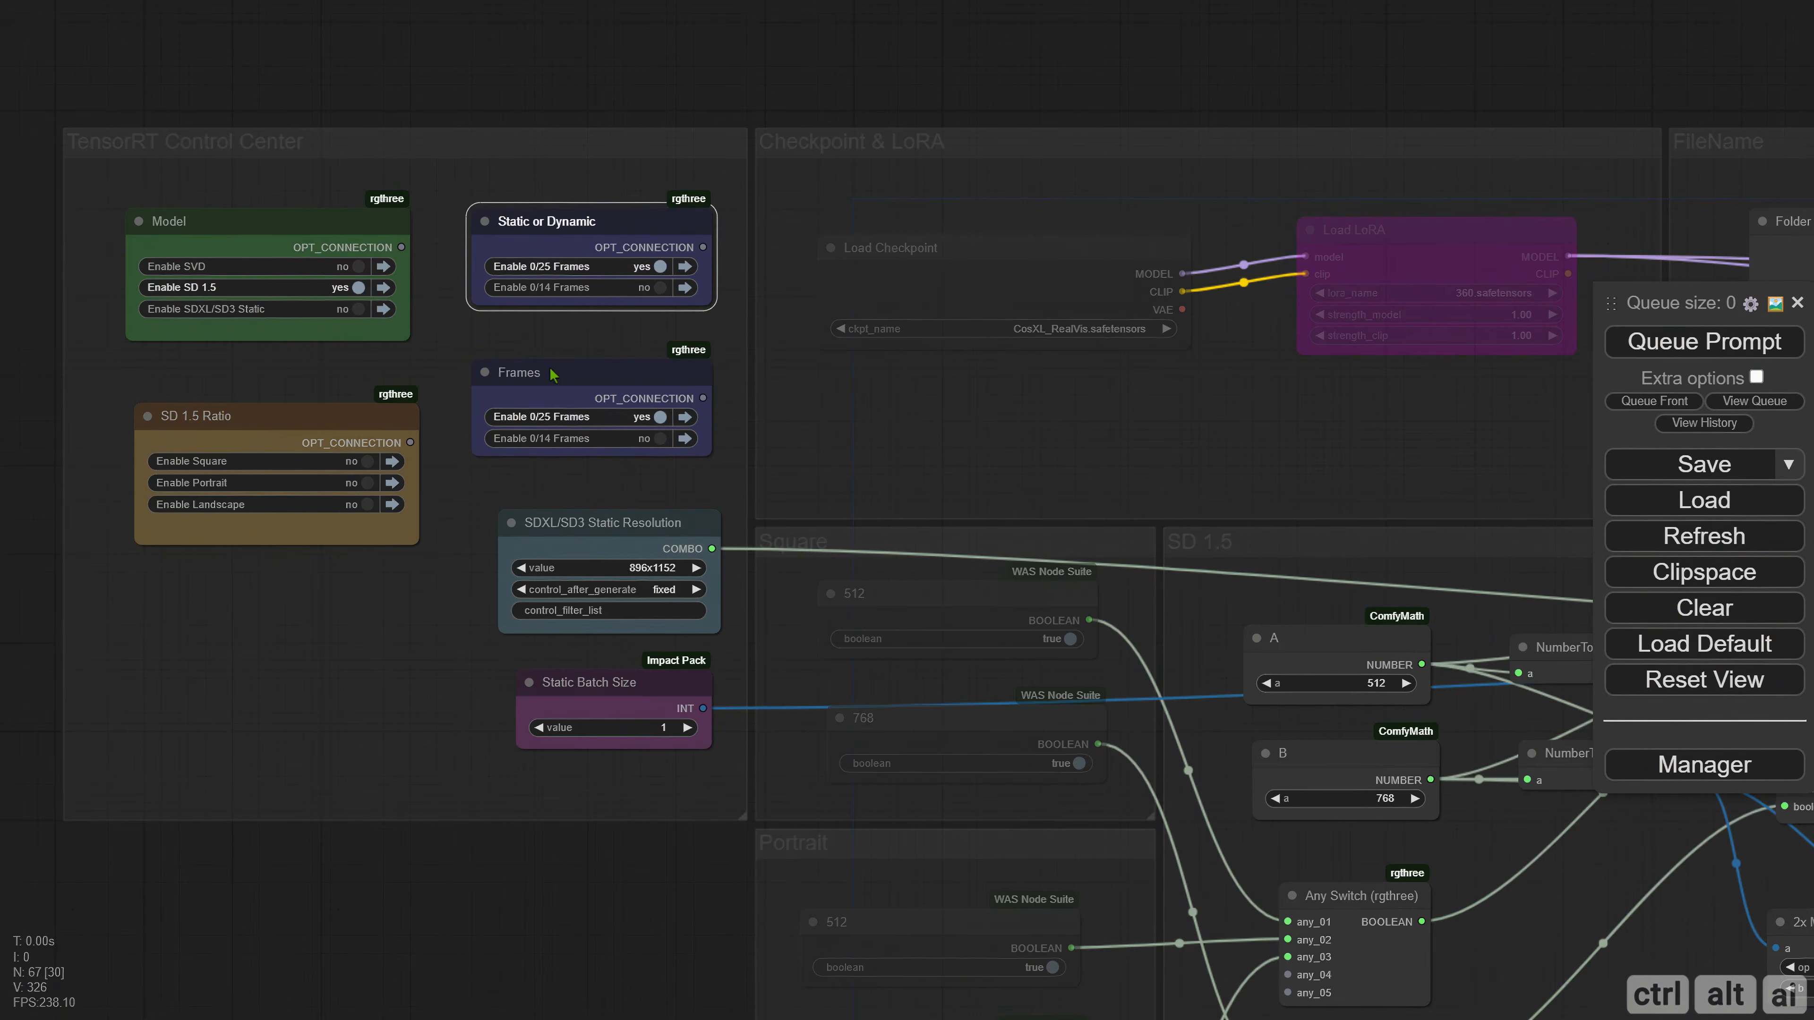
Recolor the Static or Dynamic muter in the TensorRT Control Center red.
{"action": "right_click", "coordinate": [515, 232]}
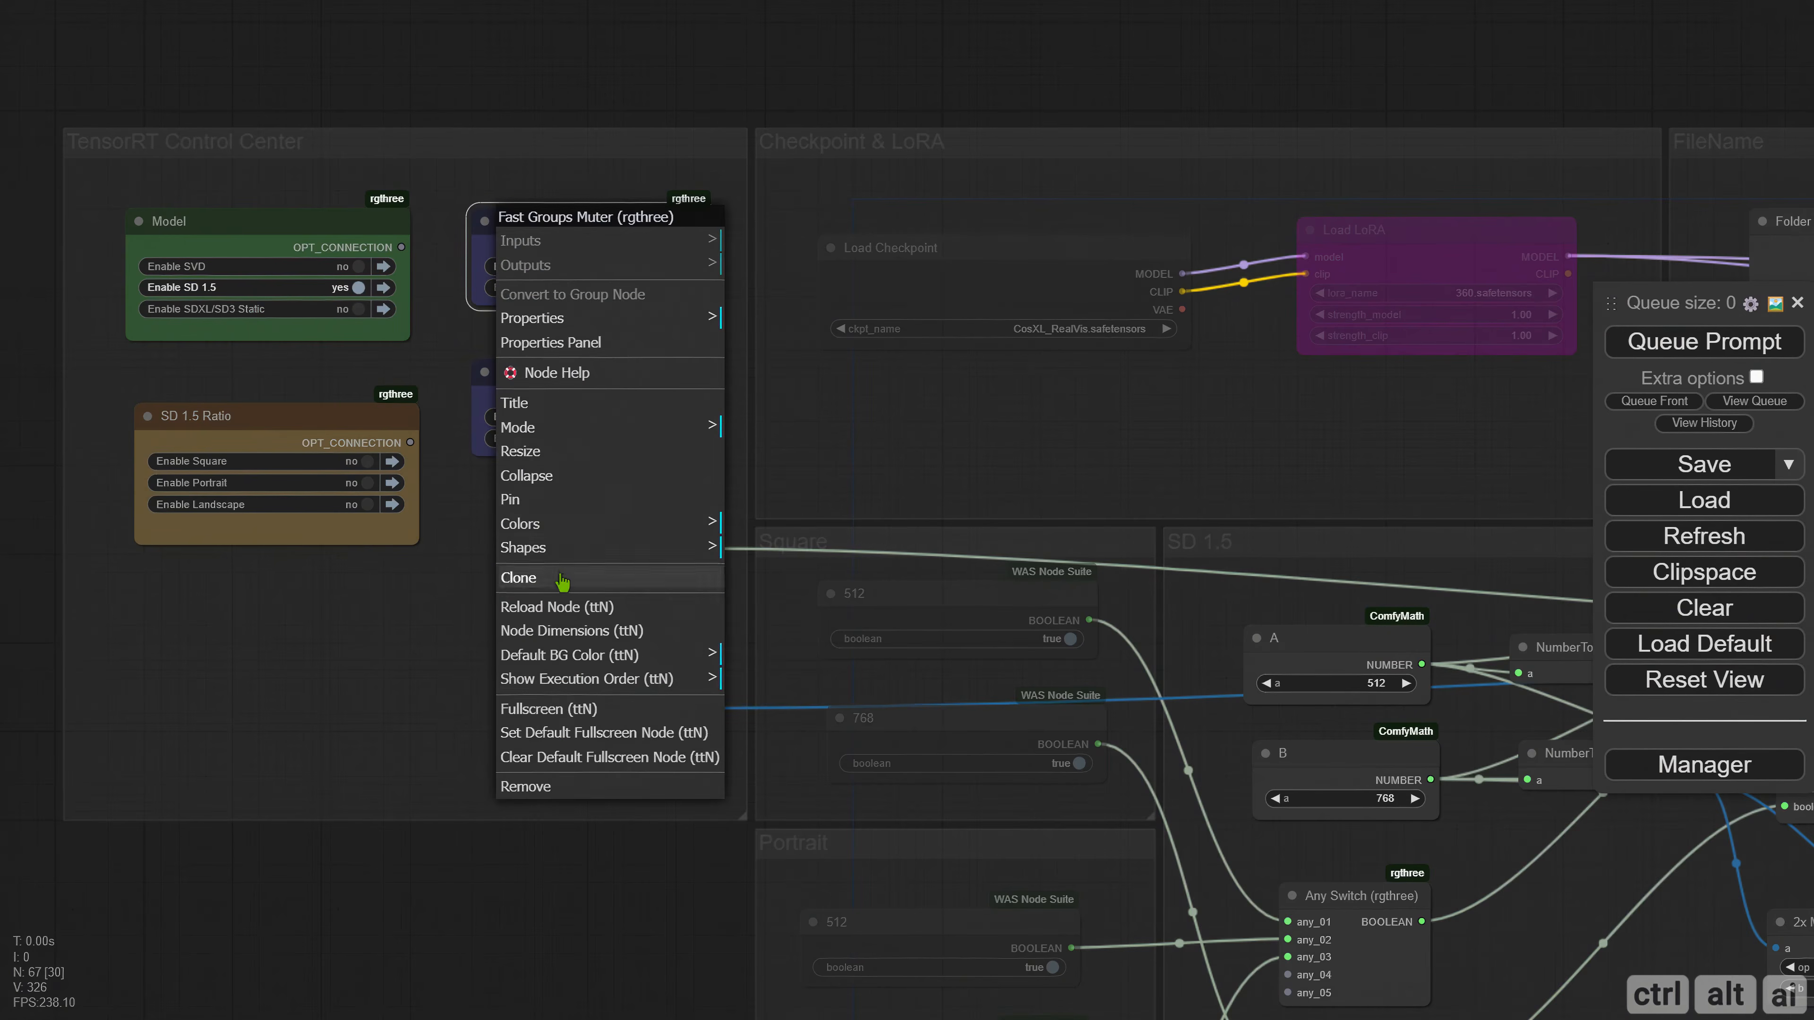
{"action": "left_click", "coordinate": [529, 527]}
{"action": "left_click", "coordinate": [764, 556]}
Set the Static or Dynamic muter's matchTitle to ^Static|Dynamic.* and its toggleRestriction to max one.
{"action": "right_click", "coordinate": [514, 232]}
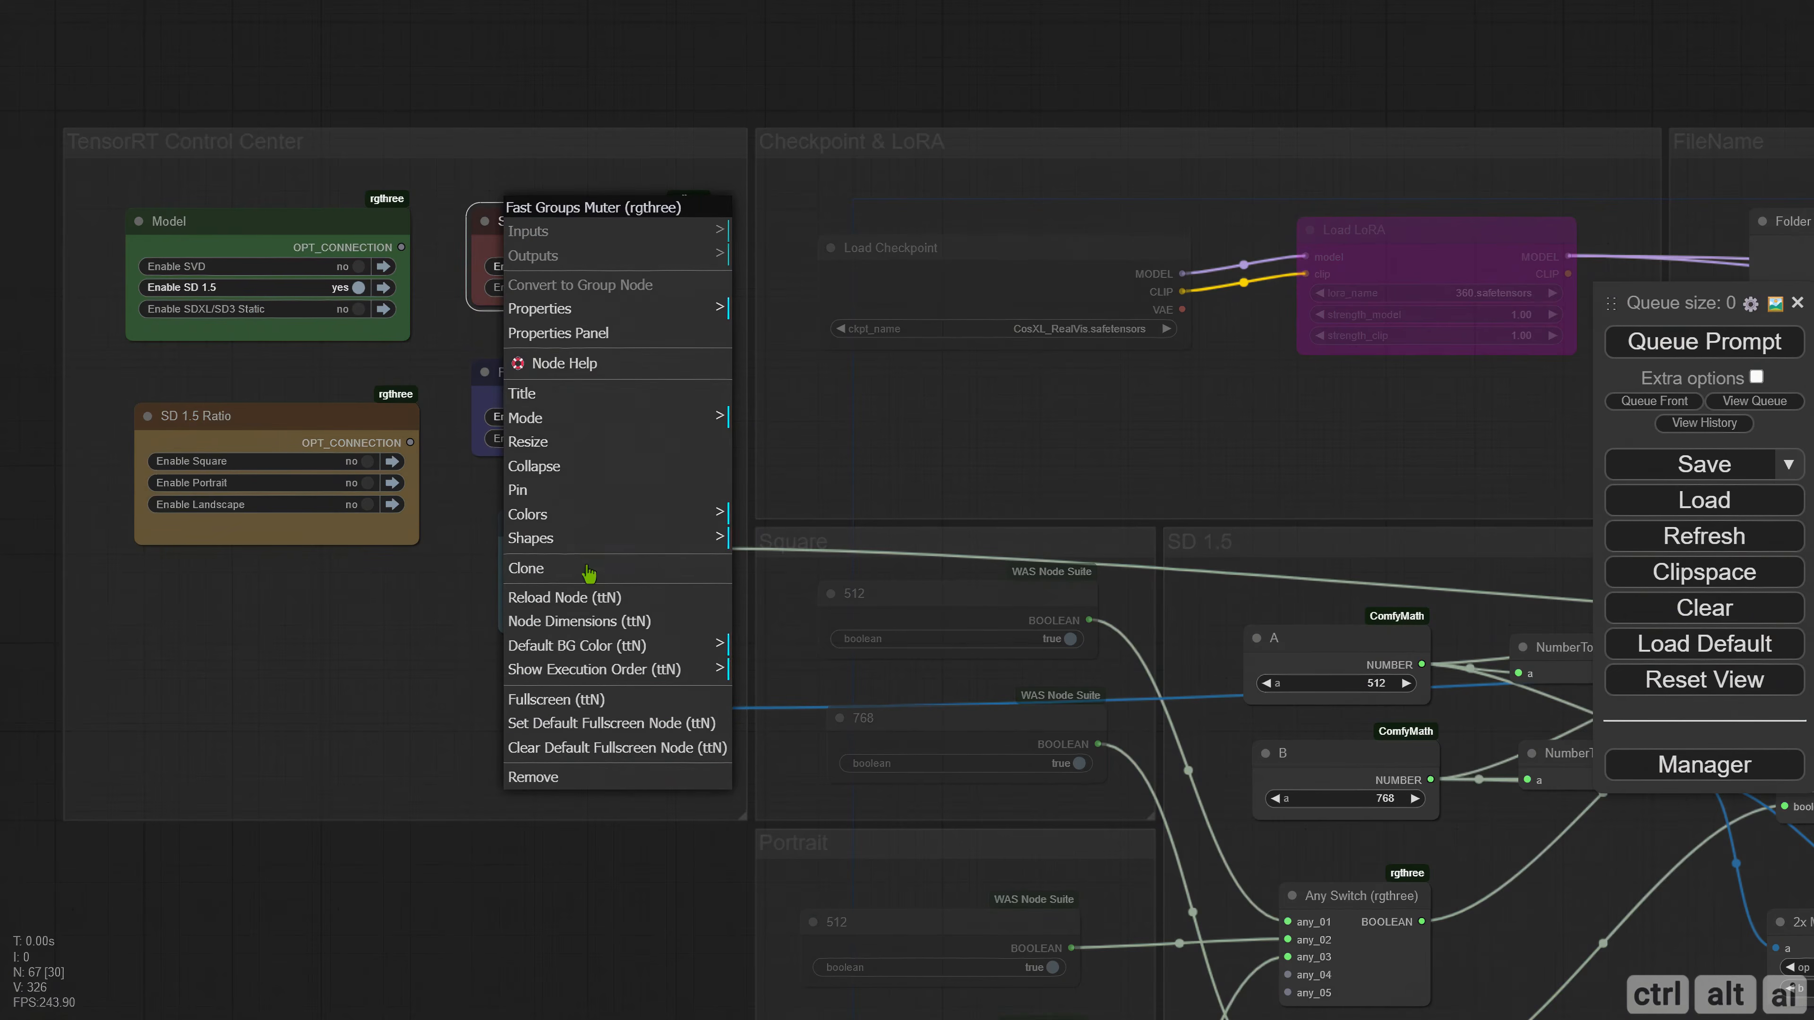
{"action": "left_click", "coordinate": [582, 339]}
{"action": "left_click_drag", "start_coordinate": [226, 384], "coordinate": [440, 386]}
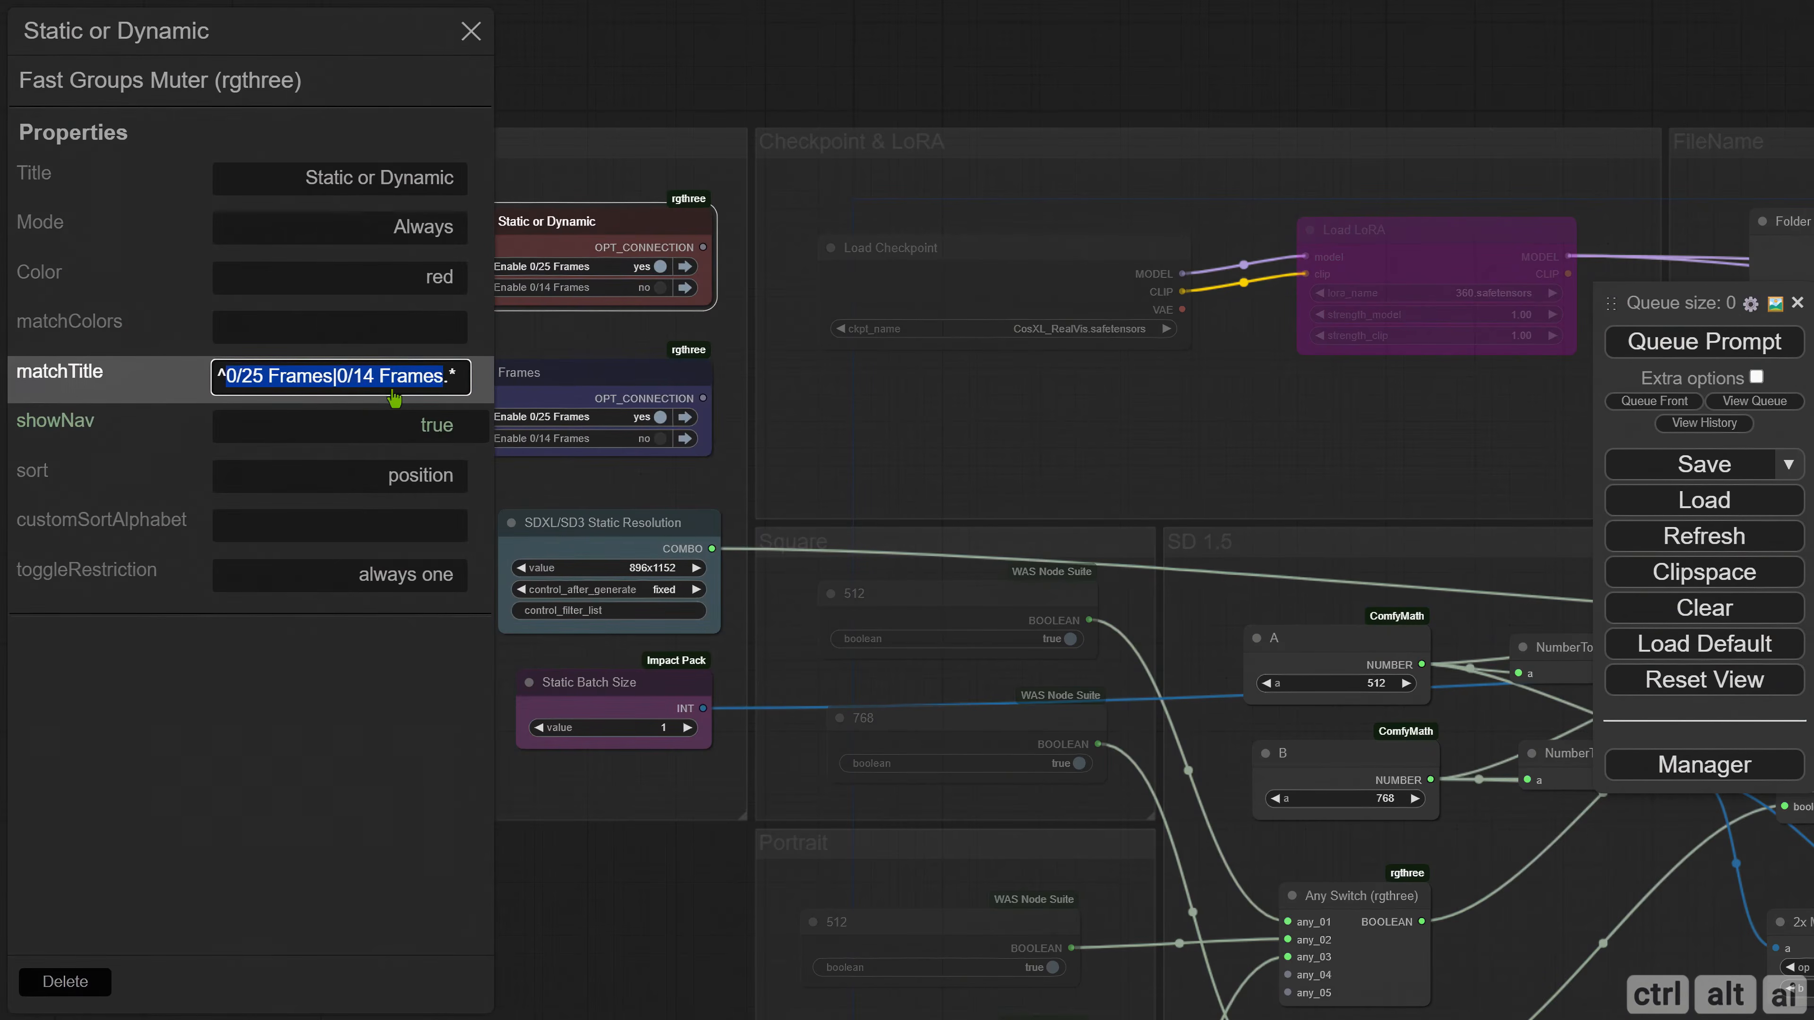
{"action": "type", "text": "Static|Dynamic"}
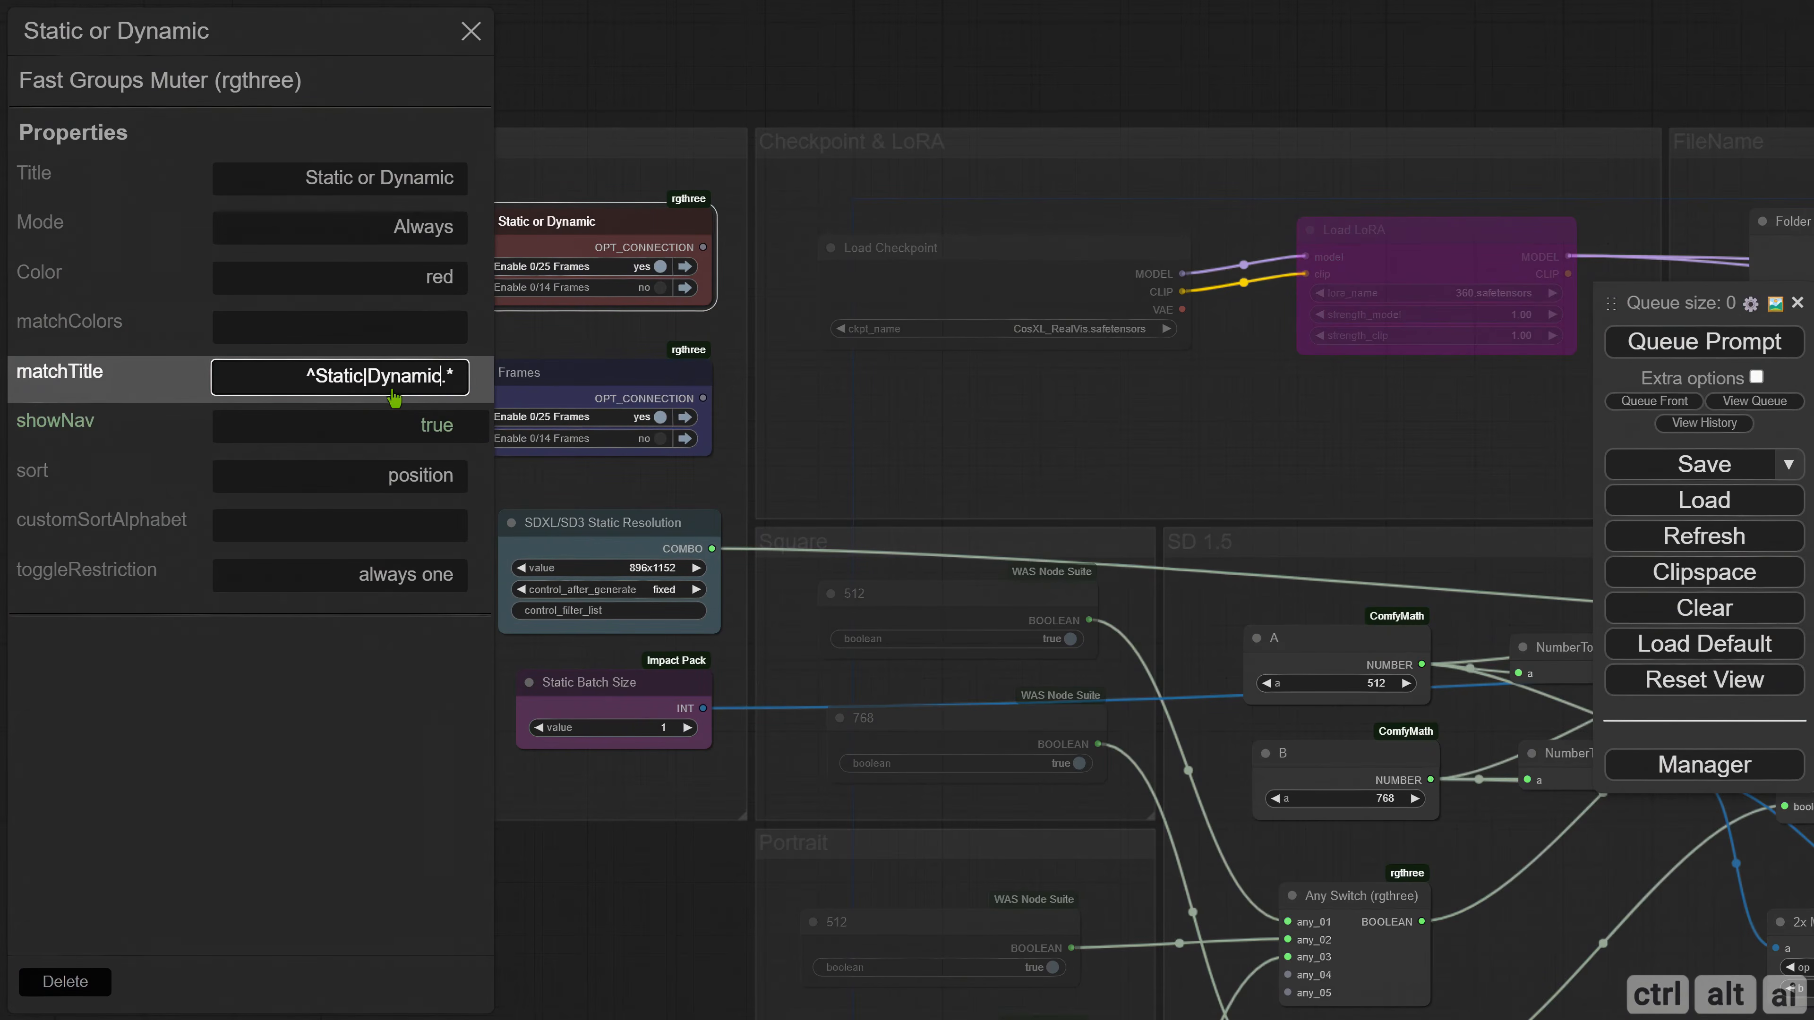
{"action": "key", "text": "Return"}
{"action": "left_click", "coordinate": [393, 578]}
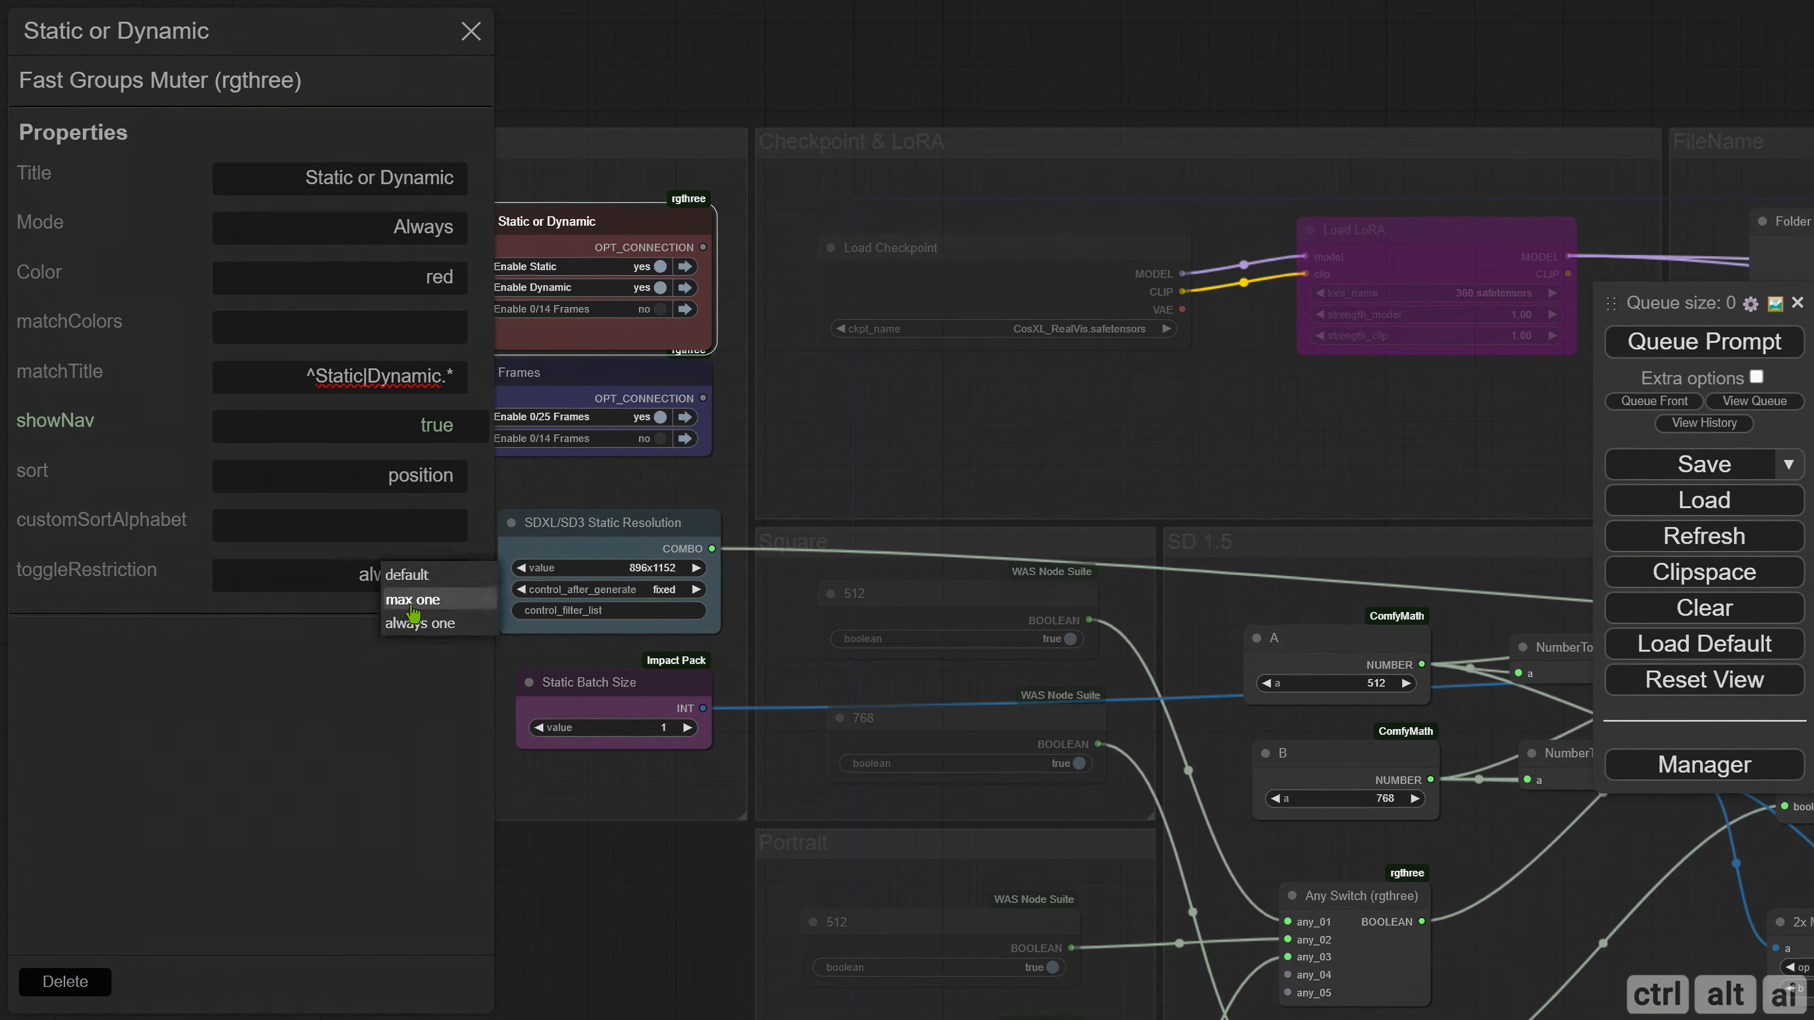
{"action": "left_click", "coordinate": [413, 600]}
{"action": "left_click", "coordinate": [471, 31]}
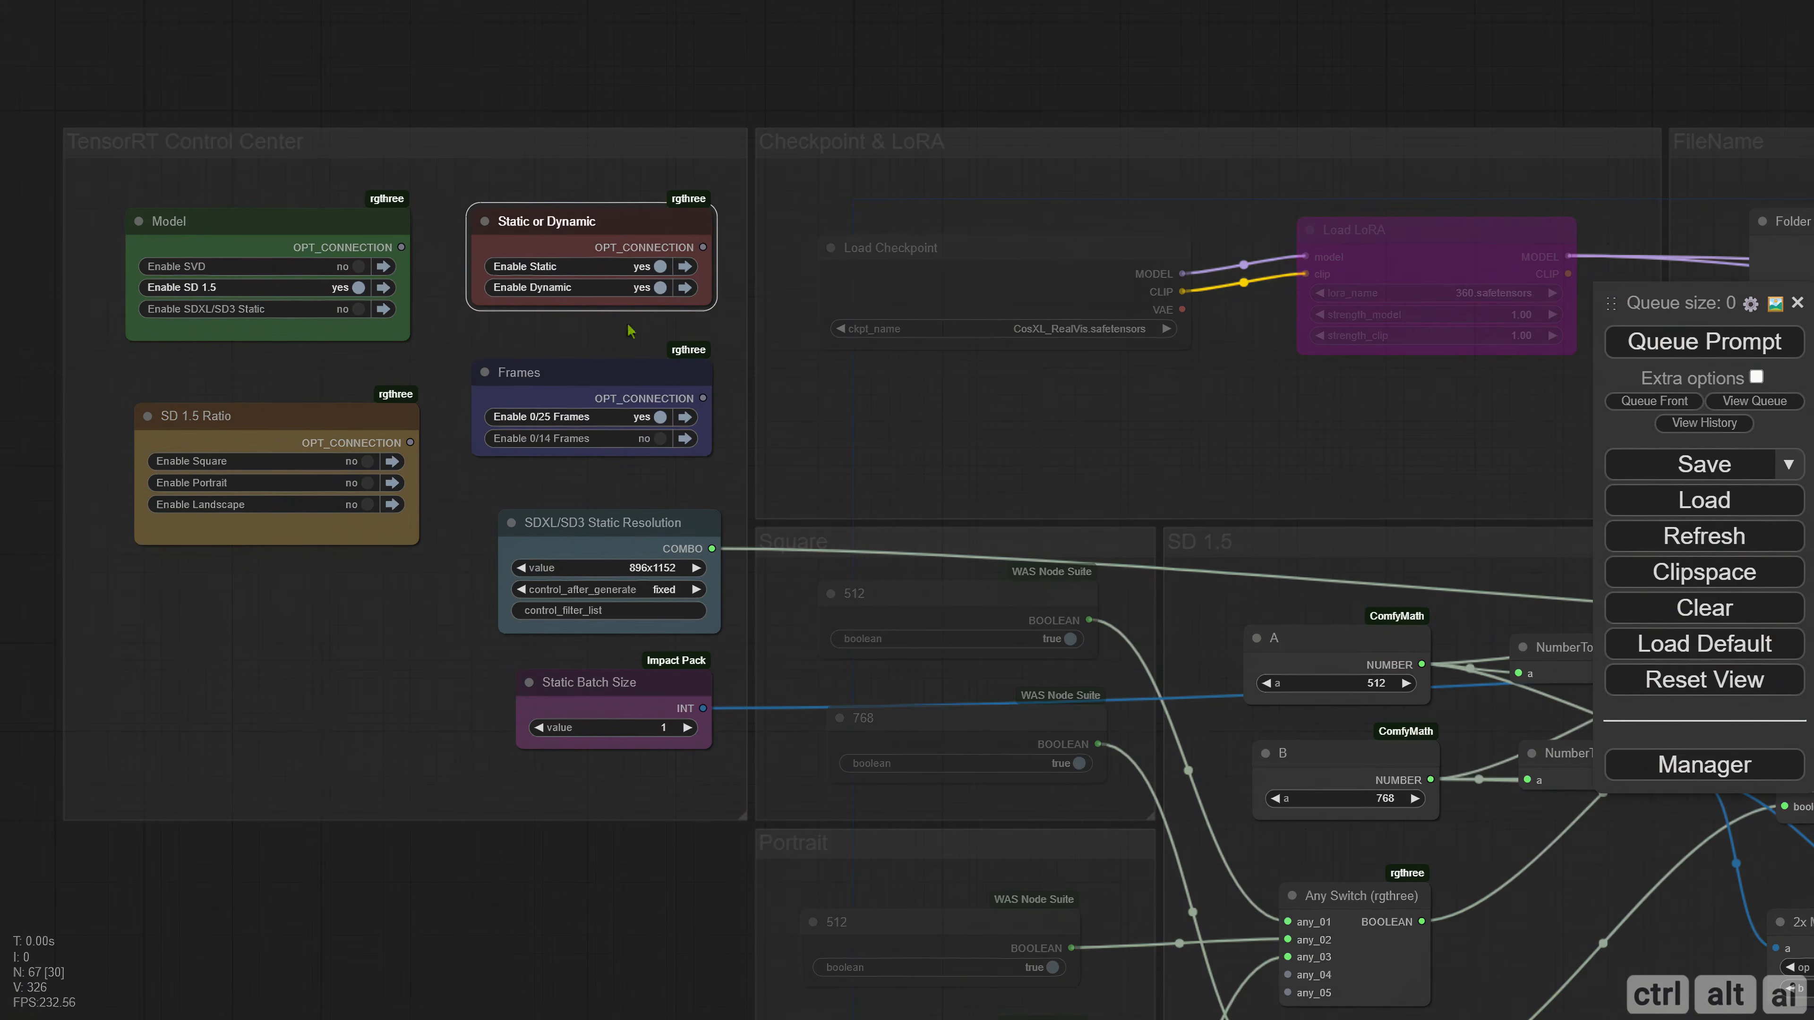
Lower the SD 1.5 Ratio muter and set the model muter's matchTitle to ^SVD|SD1.5|SDXL/SD3.*.
{"action": "left_click_drag", "start_coordinate": [251, 416], "coordinate": [251, 505]}
{"action": "right_click", "coordinate": [178, 212]}
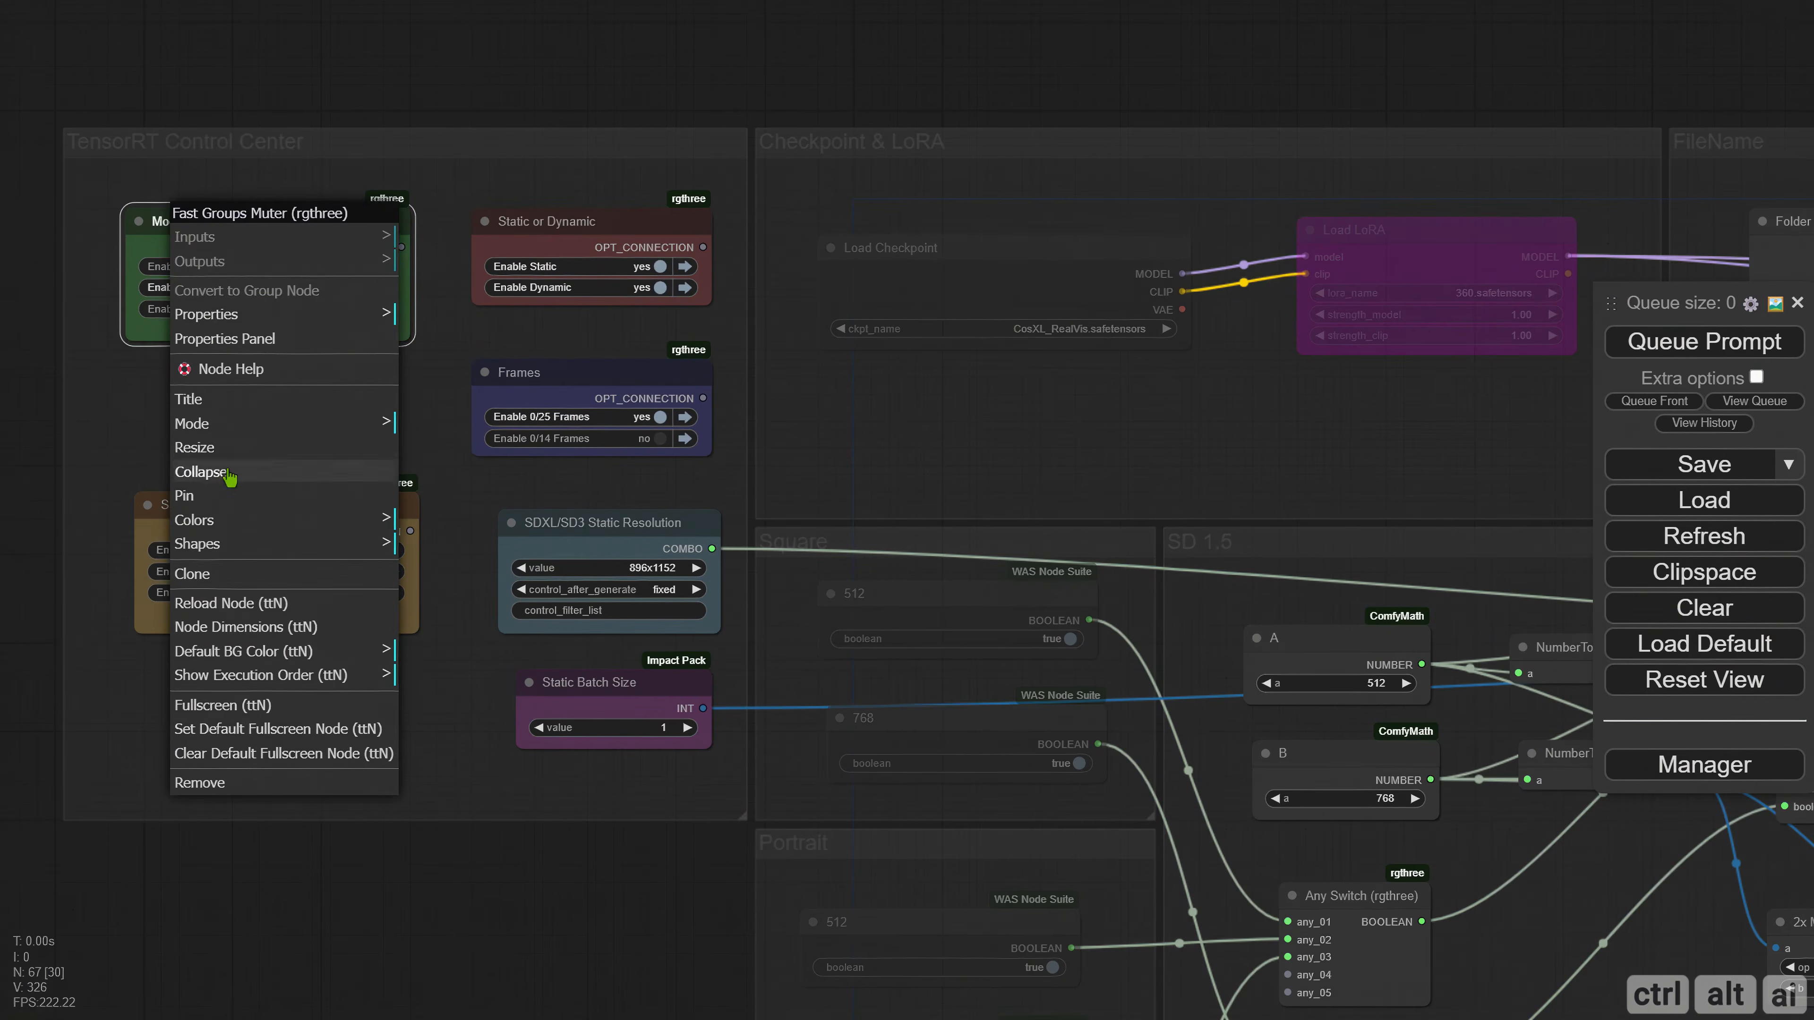
{"action": "left_click", "coordinate": [224, 339]}
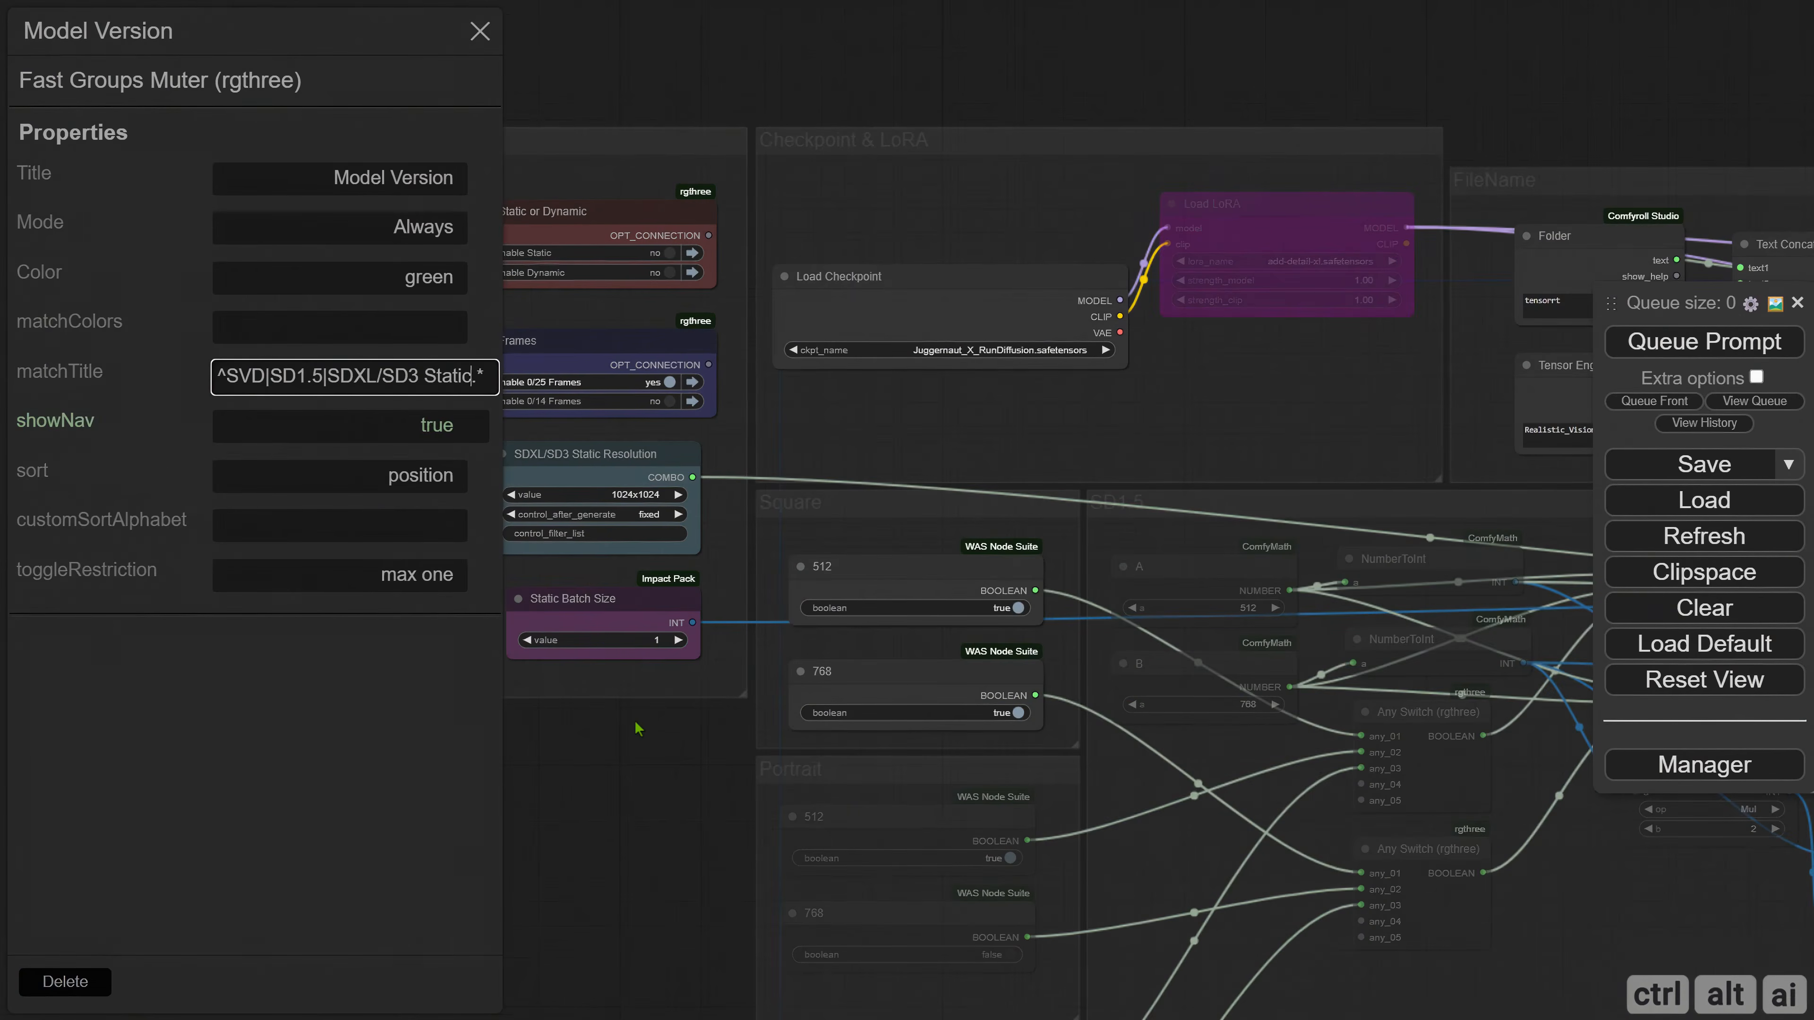
{"action": "key", "text": "BackSpace"}
{"action": "key", "text": "BackSpace"}
{"action": "key", "text": "BackSpace"}
{"action": "key", "text": "BackSpace"}
{"action": "key", "text": "BackSpace"}
{"action": "key", "text": "BackSpace"}
{"action": "key", "text": "BackSpace"}
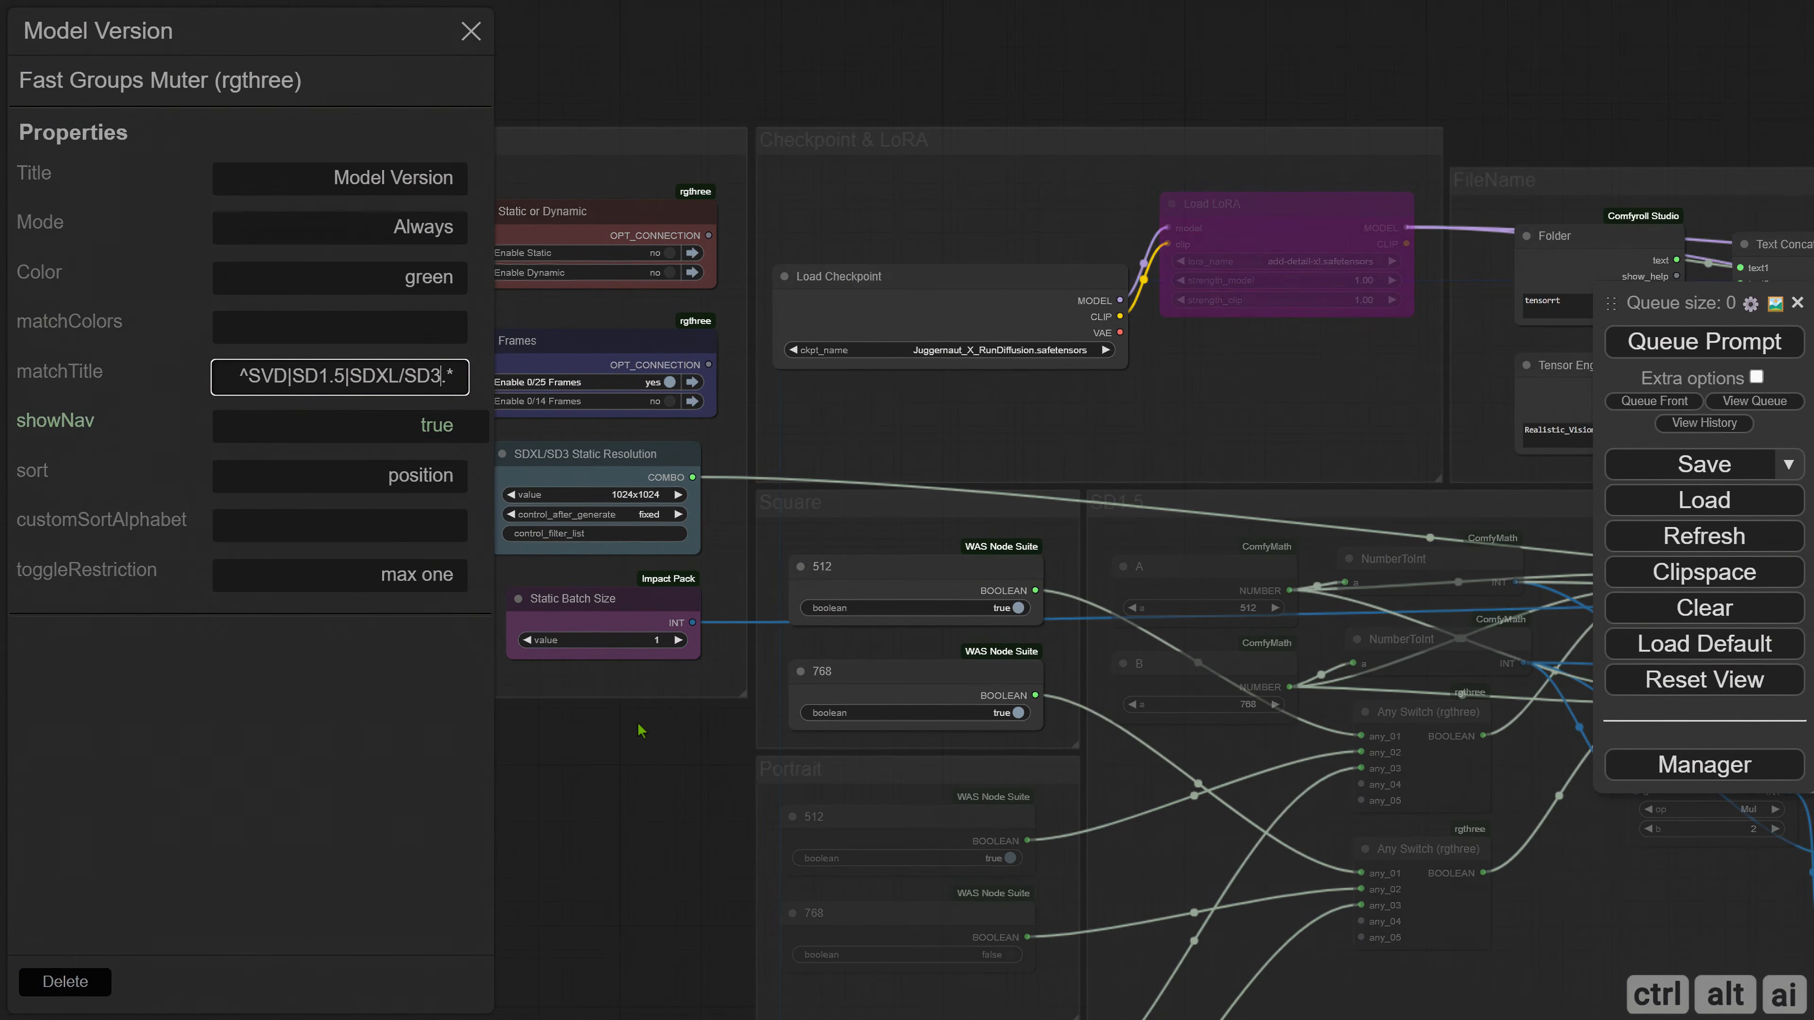
{"action": "key", "text": "Return"}
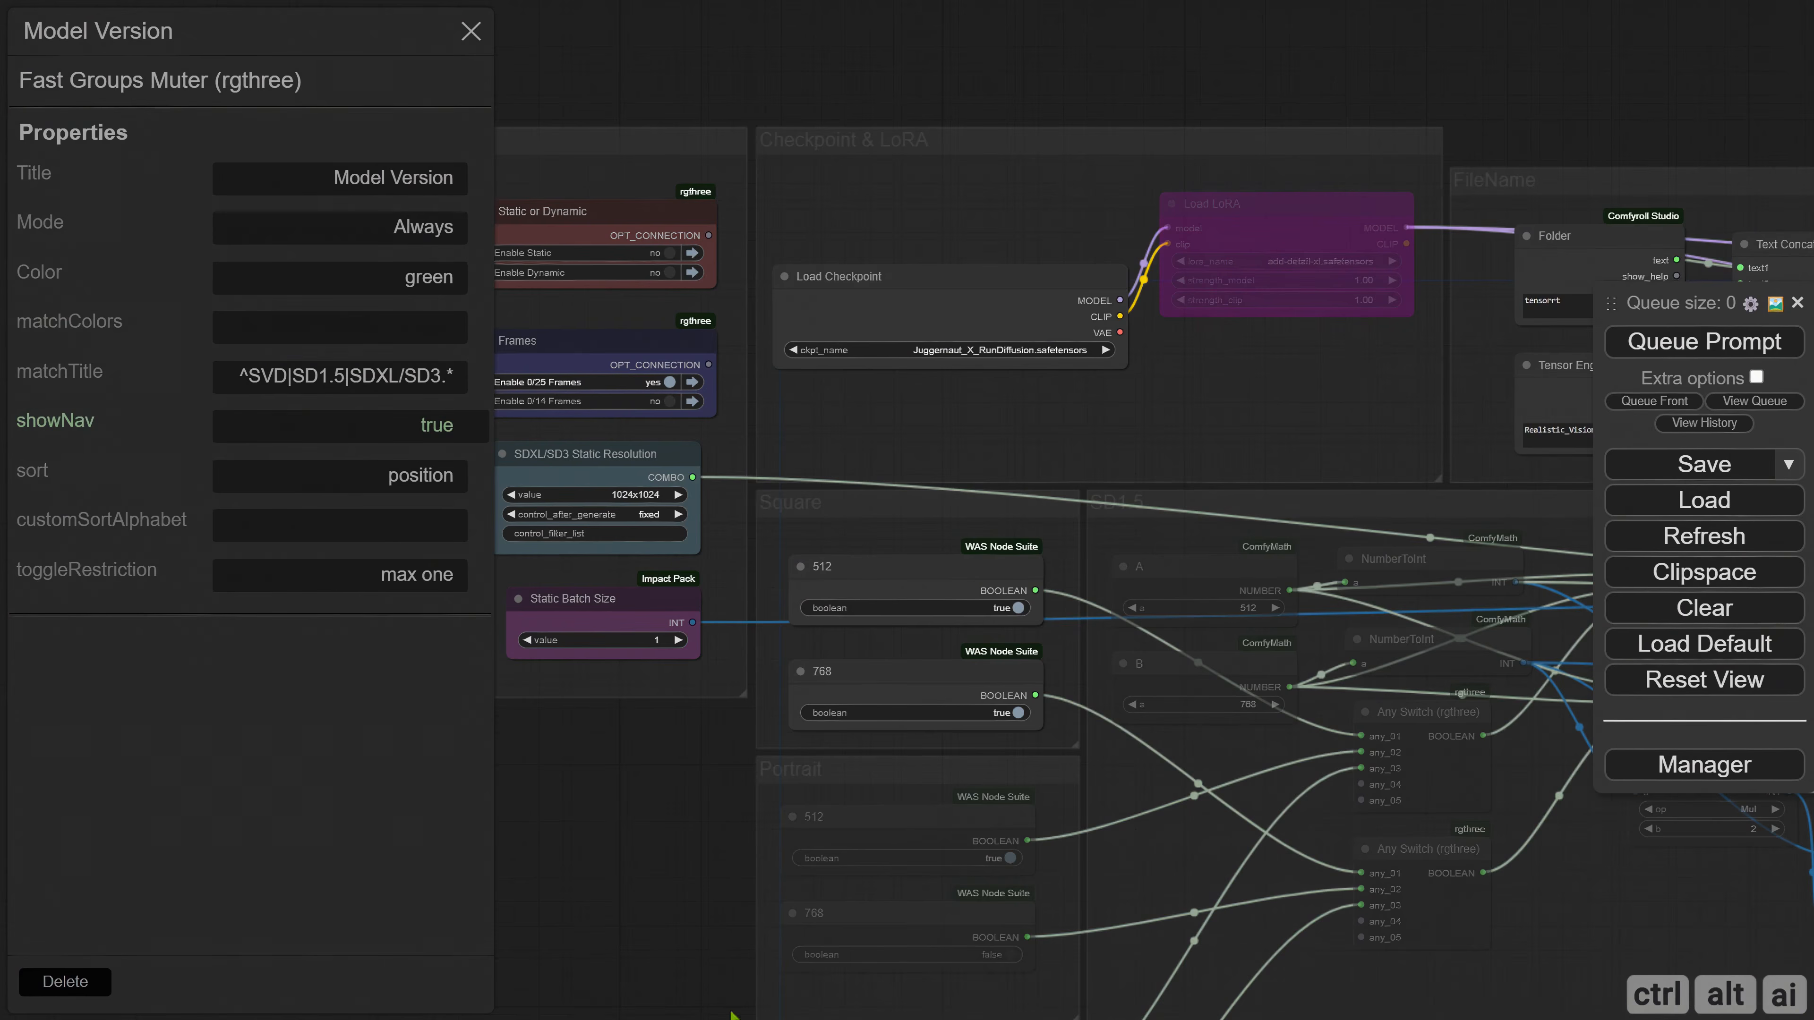
{"action": "left_click", "coordinate": [470, 31]}
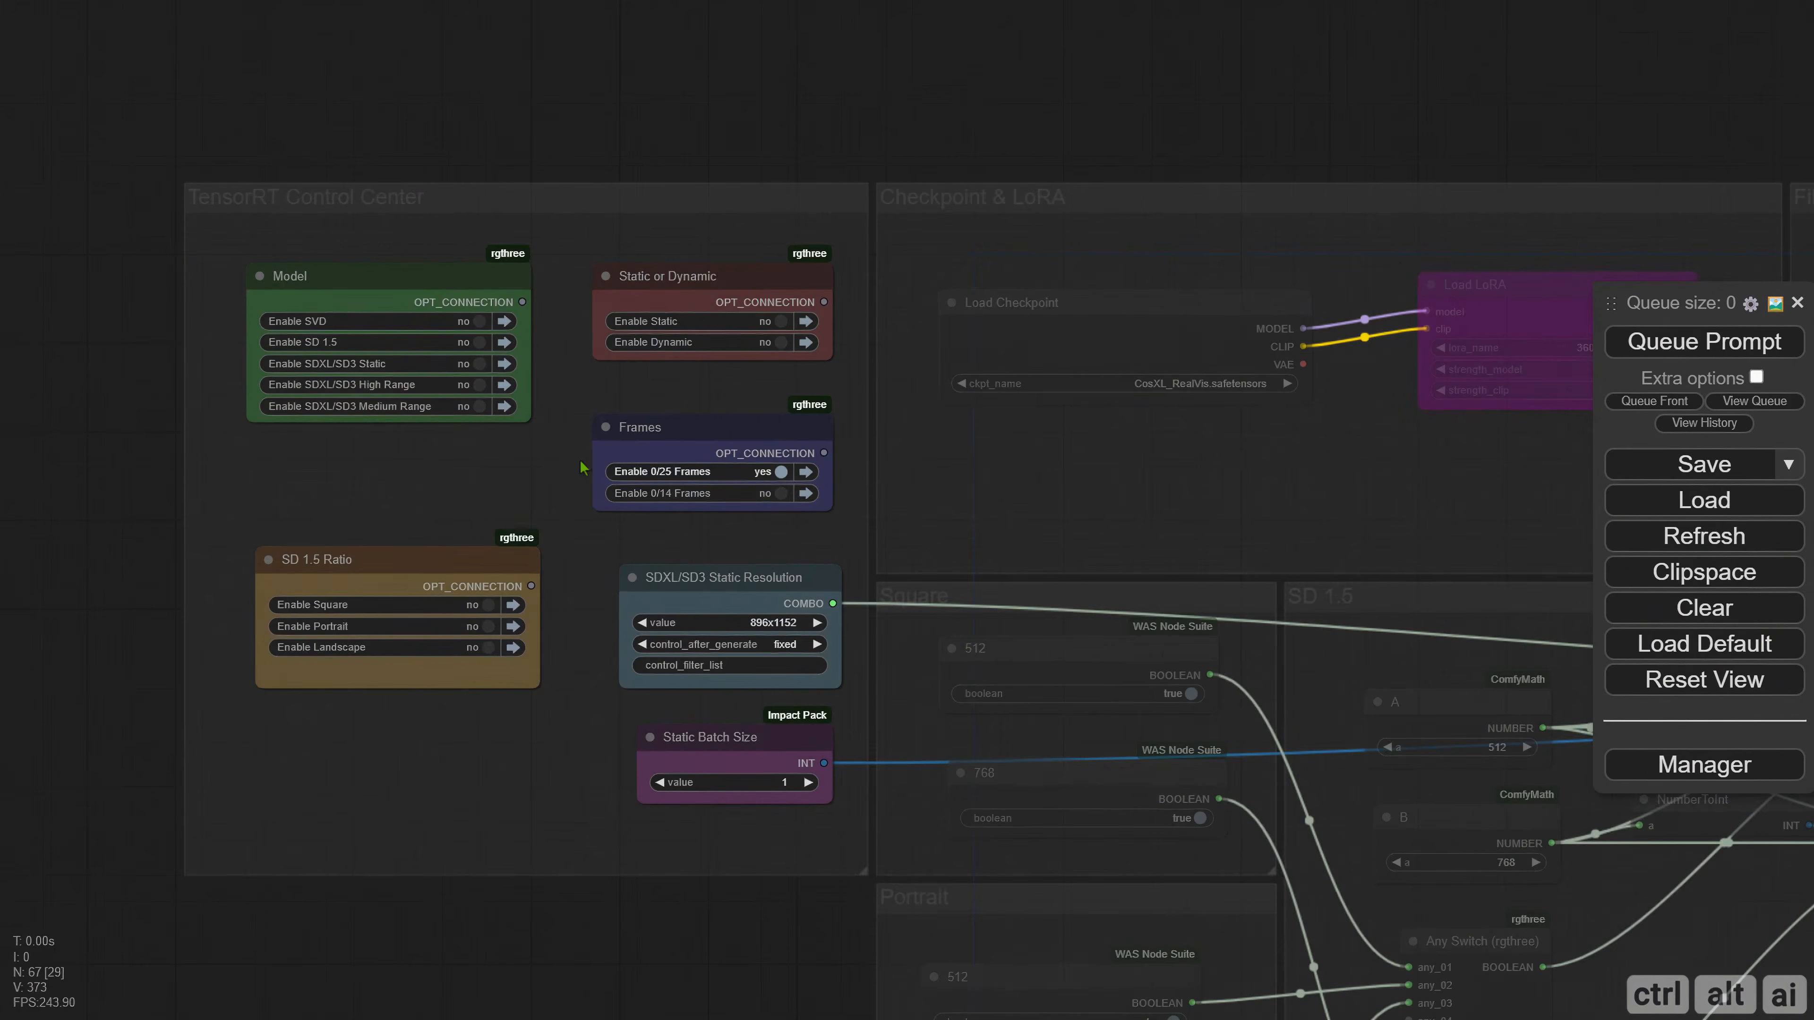
Set all nodes in the Checkpoint & LoRA group to Always, and bypass the Load LoRA node again.
{"action": "scroll", "coordinate": [580, 461], "scroll_direction": "down", "scroll_amount": 1}
{"action": "left_click_drag", "start_coordinate": [1255, 495], "coordinate": [557, 480]}
{"action": "left_click_drag", "start_coordinate": [399, 449], "coordinate": [513, 475]}
{"action": "right_click", "coordinate": [500, 464]}
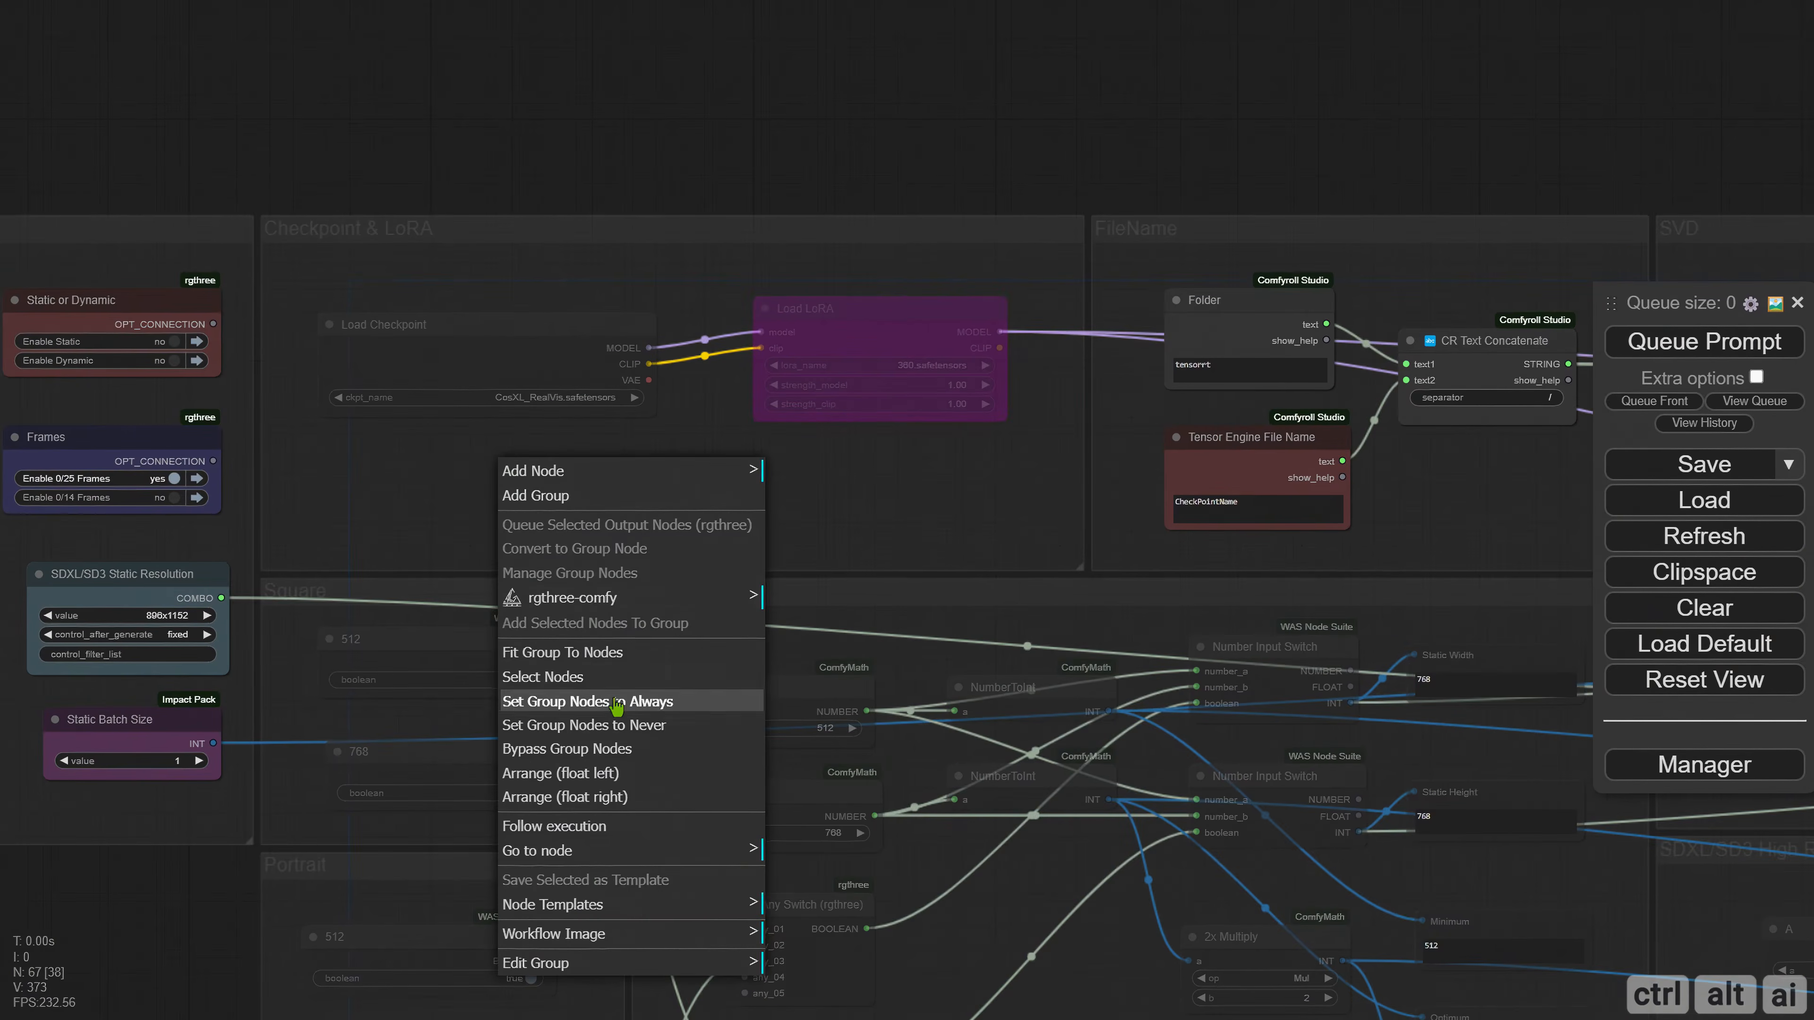
{"action": "left_click", "coordinate": [628, 701]}
{"action": "left_click_drag", "start_coordinate": [817, 449], "coordinate": [631, 458]}
{"action": "left_click", "coordinate": [628, 348]}
{"action": "key", "text": "ctrl+b"}
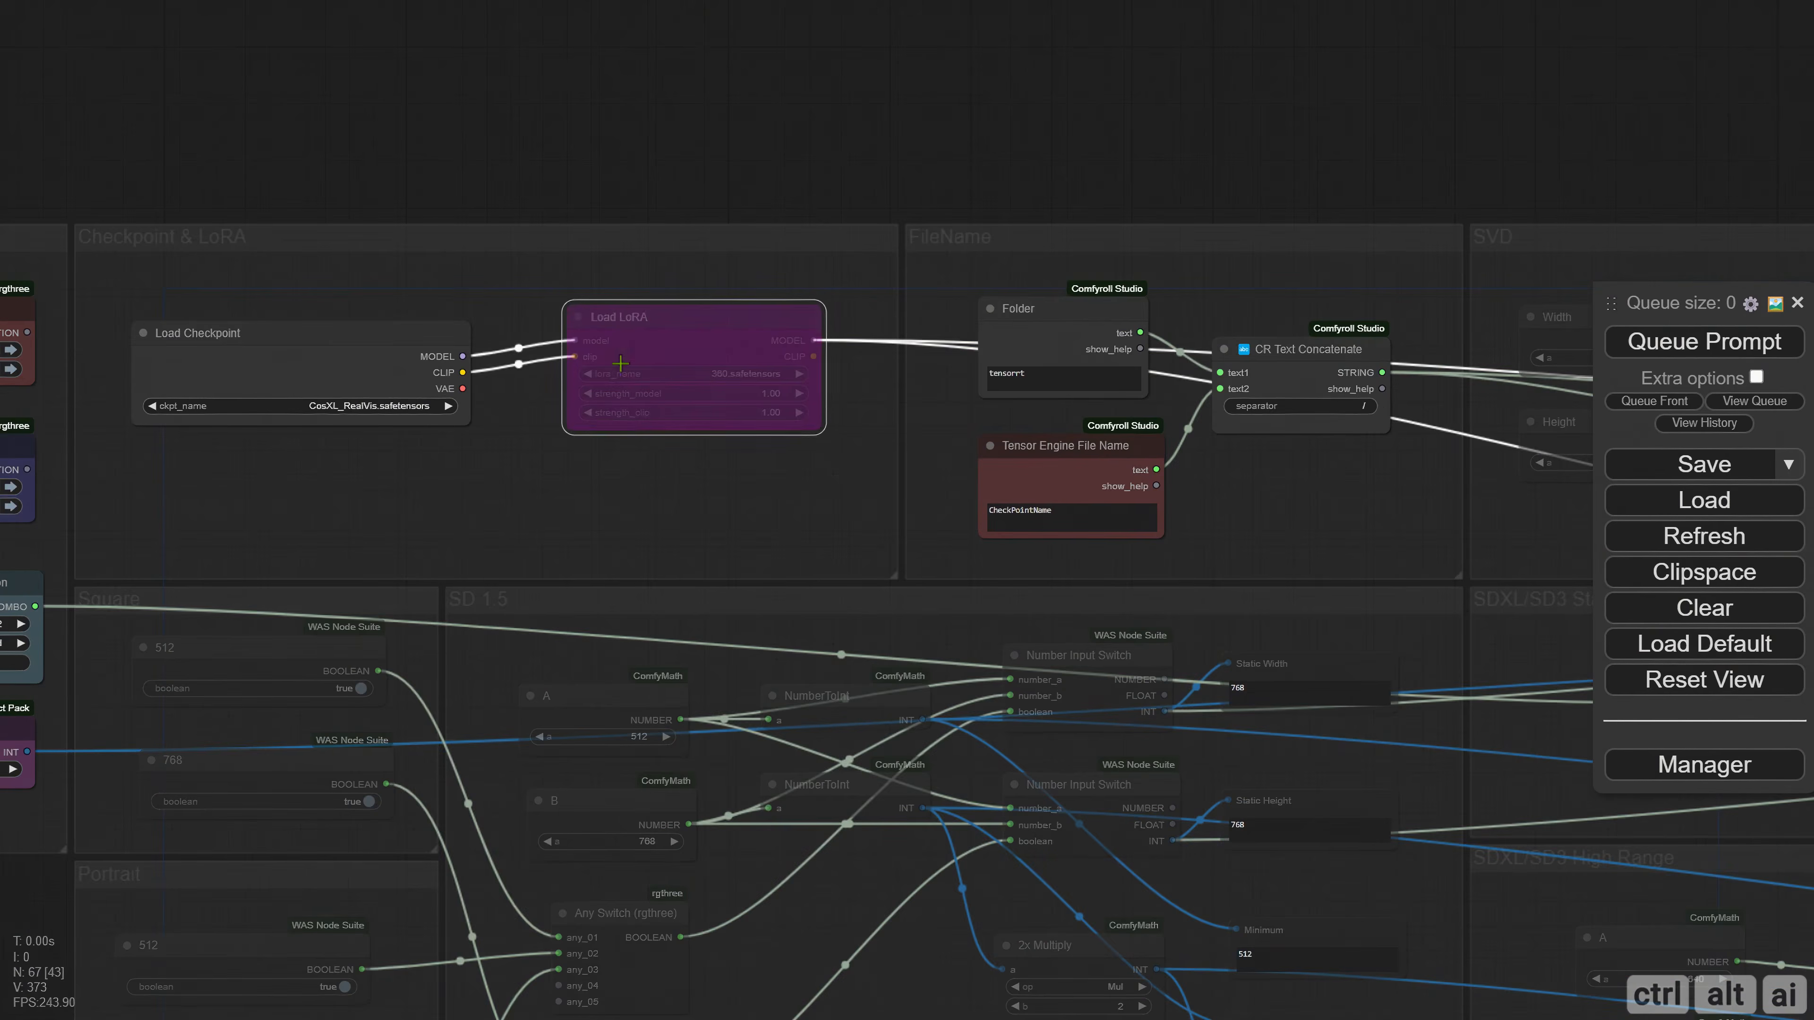
Add a VAESave node below Load LoRA and connect the Load Checkpoint VAE output to it.
{"action": "left_click", "coordinate": [546, 498]}
{"action": "double_click", "coordinate": [485, 498]}
{"action": "type", "text": "vaesa"}
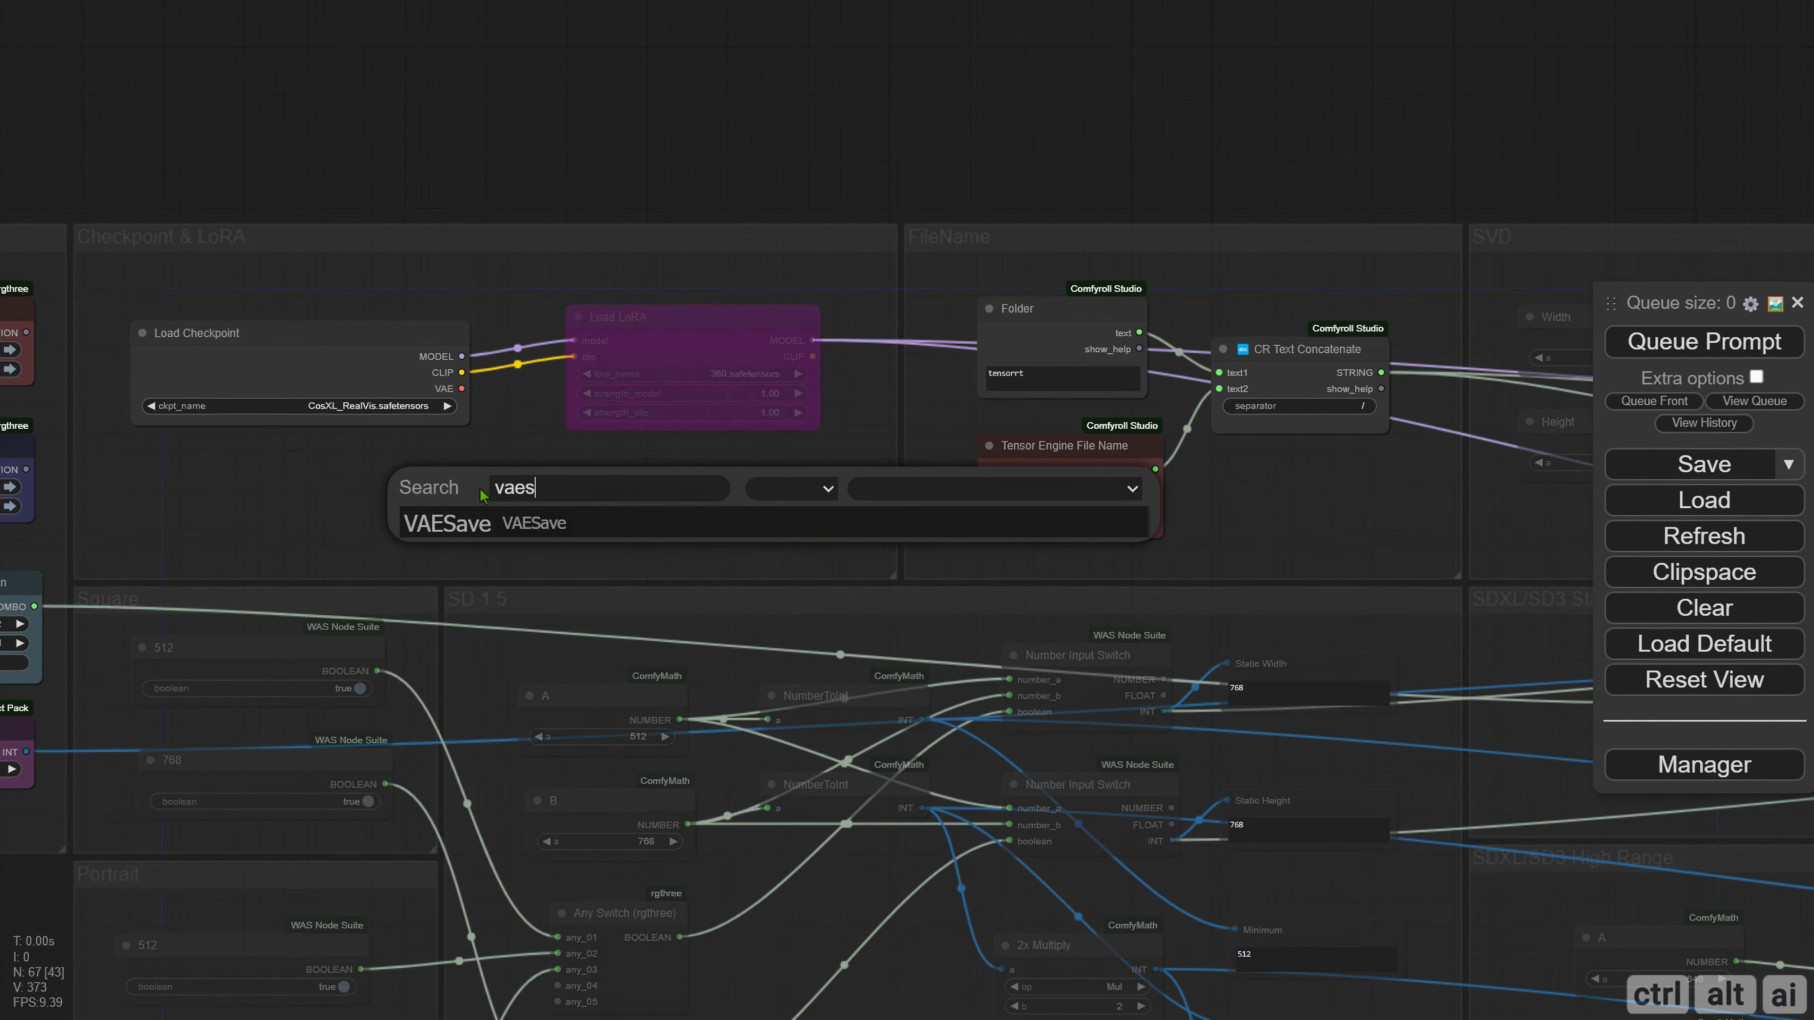
{"action": "key", "text": "Return"}
{"action": "left_click_drag", "start_coordinate": [630, 491], "coordinate": [673, 482]}
{"action": "scroll", "coordinate": [696, 524], "scroll_direction": "up", "scroll_amount": 3}
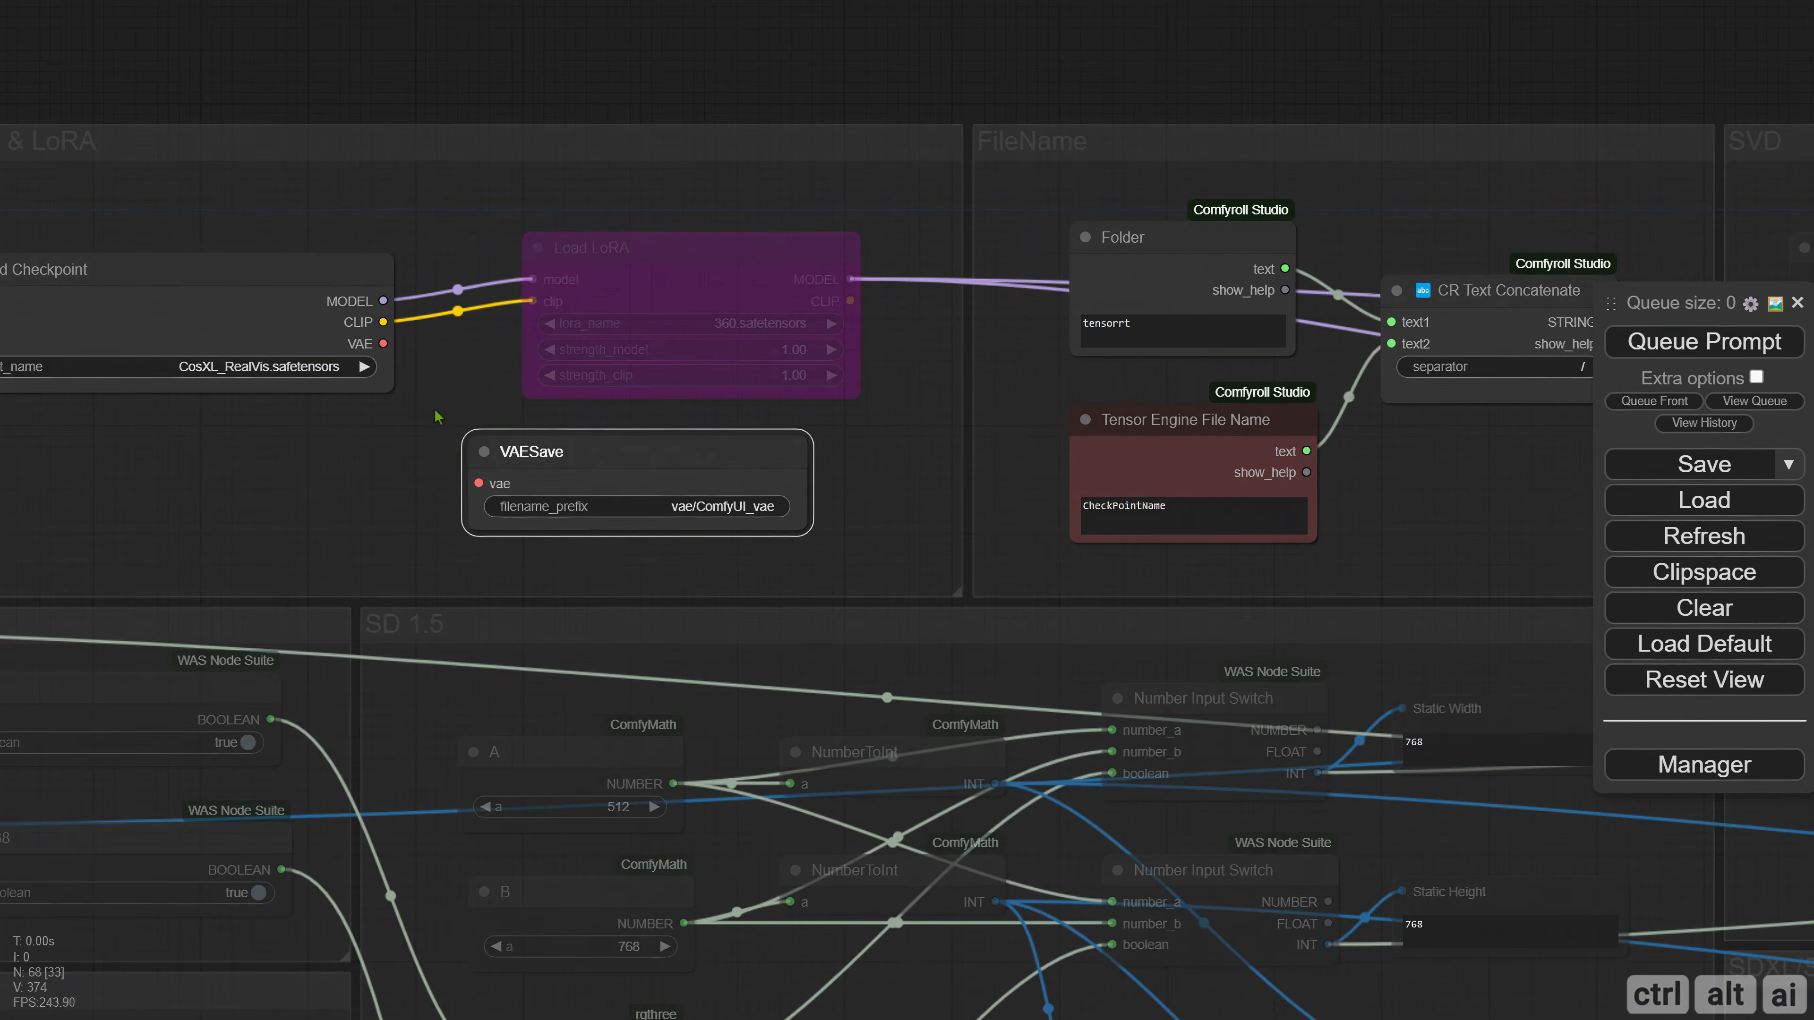
{"action": "left_click_drag", "start_coordinate": [384, 344], "coordinate": [568, 469]}
Set the VAESave node's filename prefix to vae/sd3_medium_vae.
{"action": "left_click", "coordinate": [714, 506]}
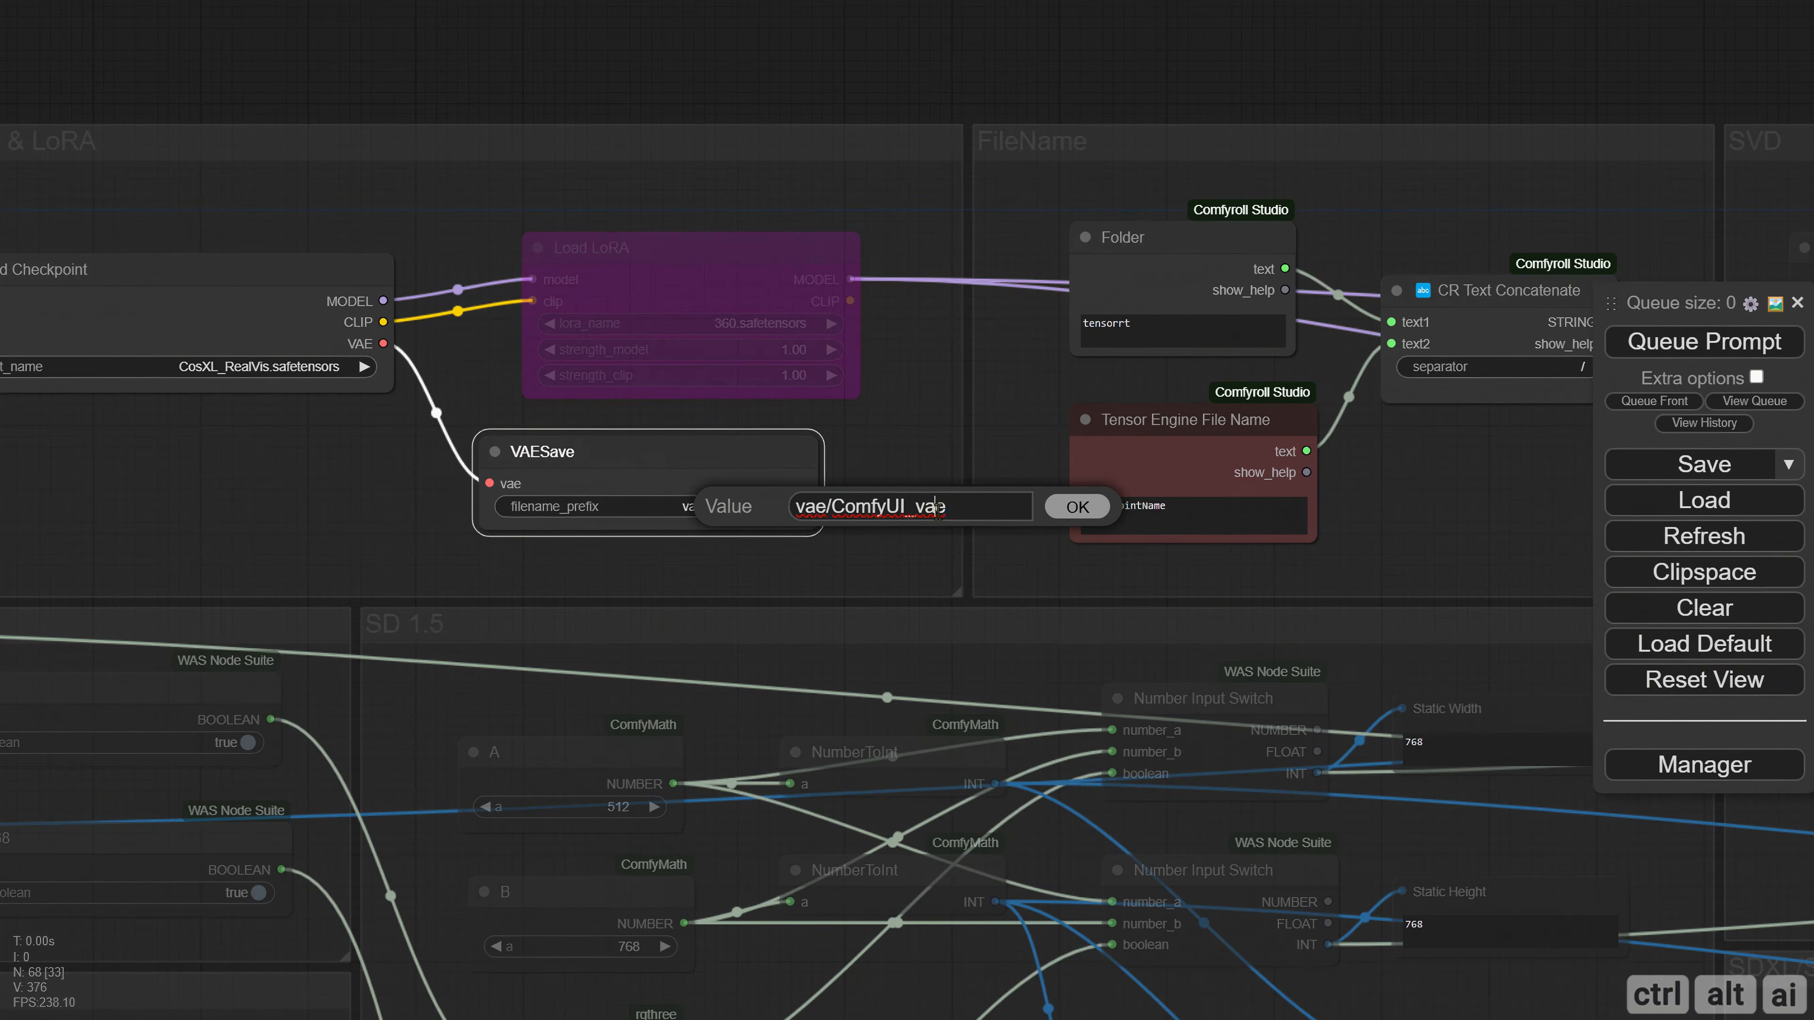
{"action": "left_click_drag", "start_coordinate": [948, 506], "coordinate": [831, 506]}
{"action": "key", "text": "BackSpace"}
{"action": "type", "text": "sd3_medium_vae"}
{"action": "key", "text": "Return"}
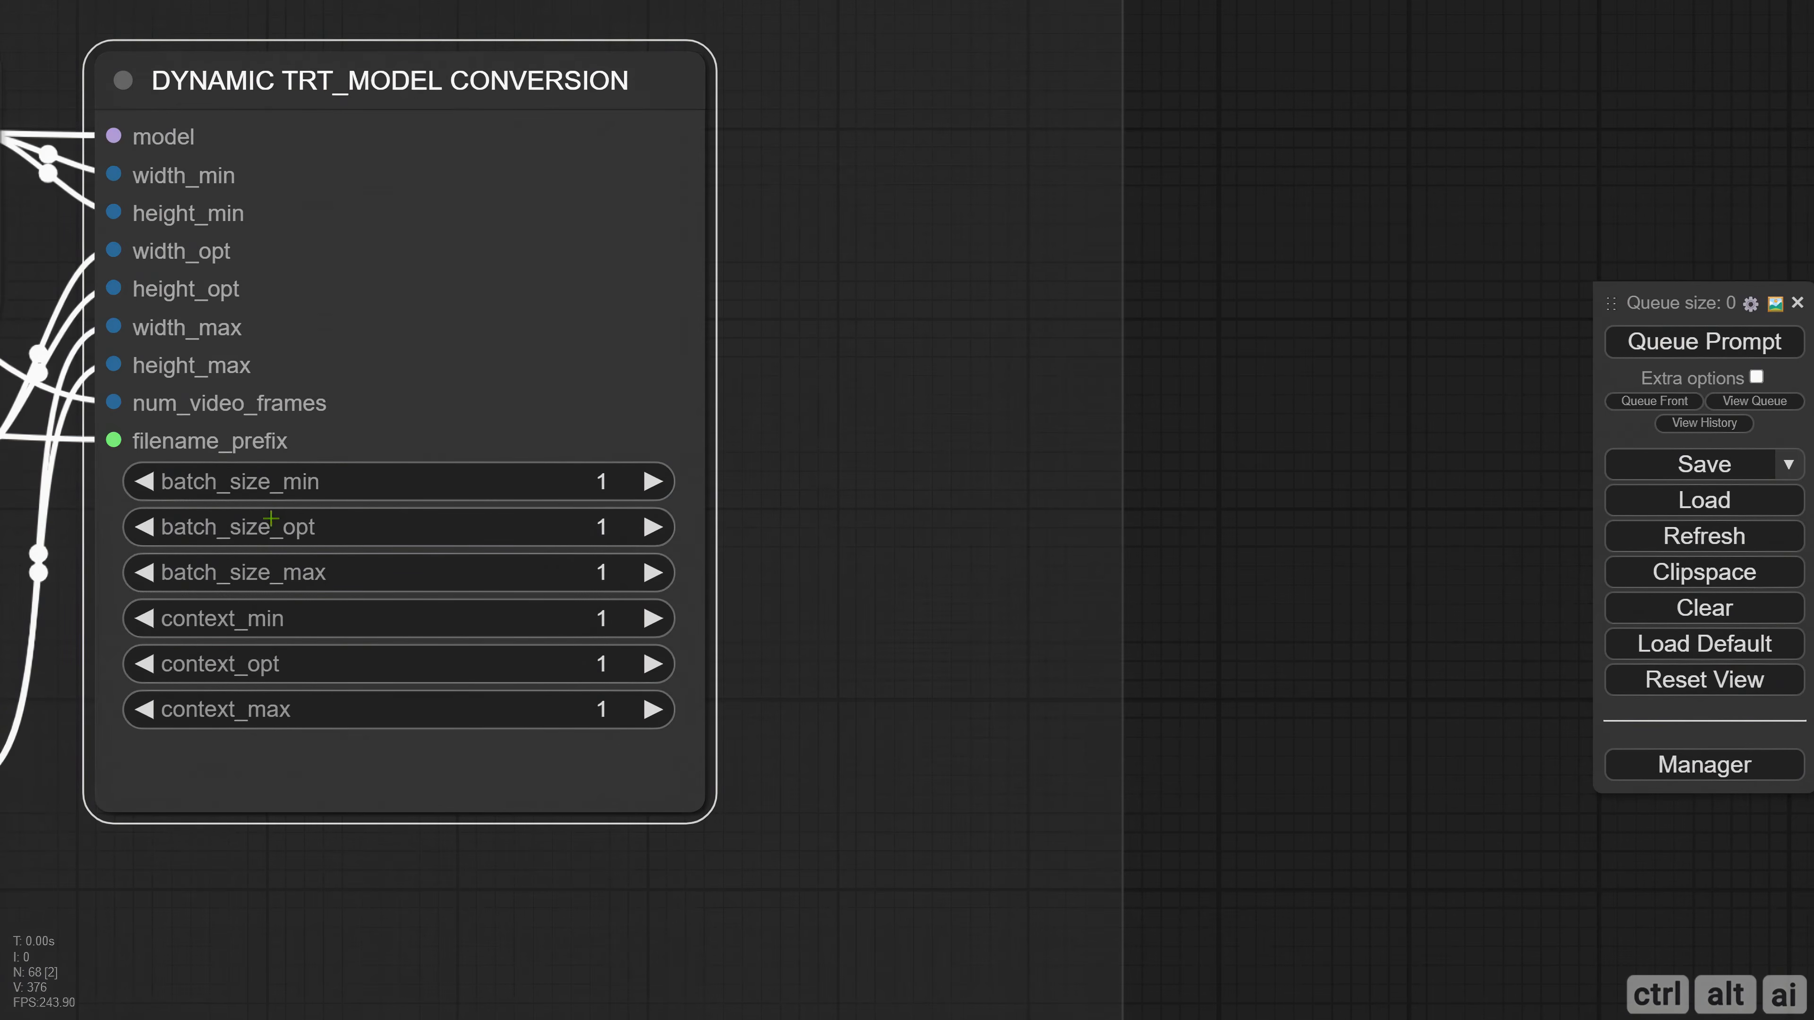
Set batch_size_max to 4 and batch_size_opt to 2 on the DYNAMIC TRT_MODEL CONVERSION node.
{"action": "left_click", "coordinate": [601, 575]}
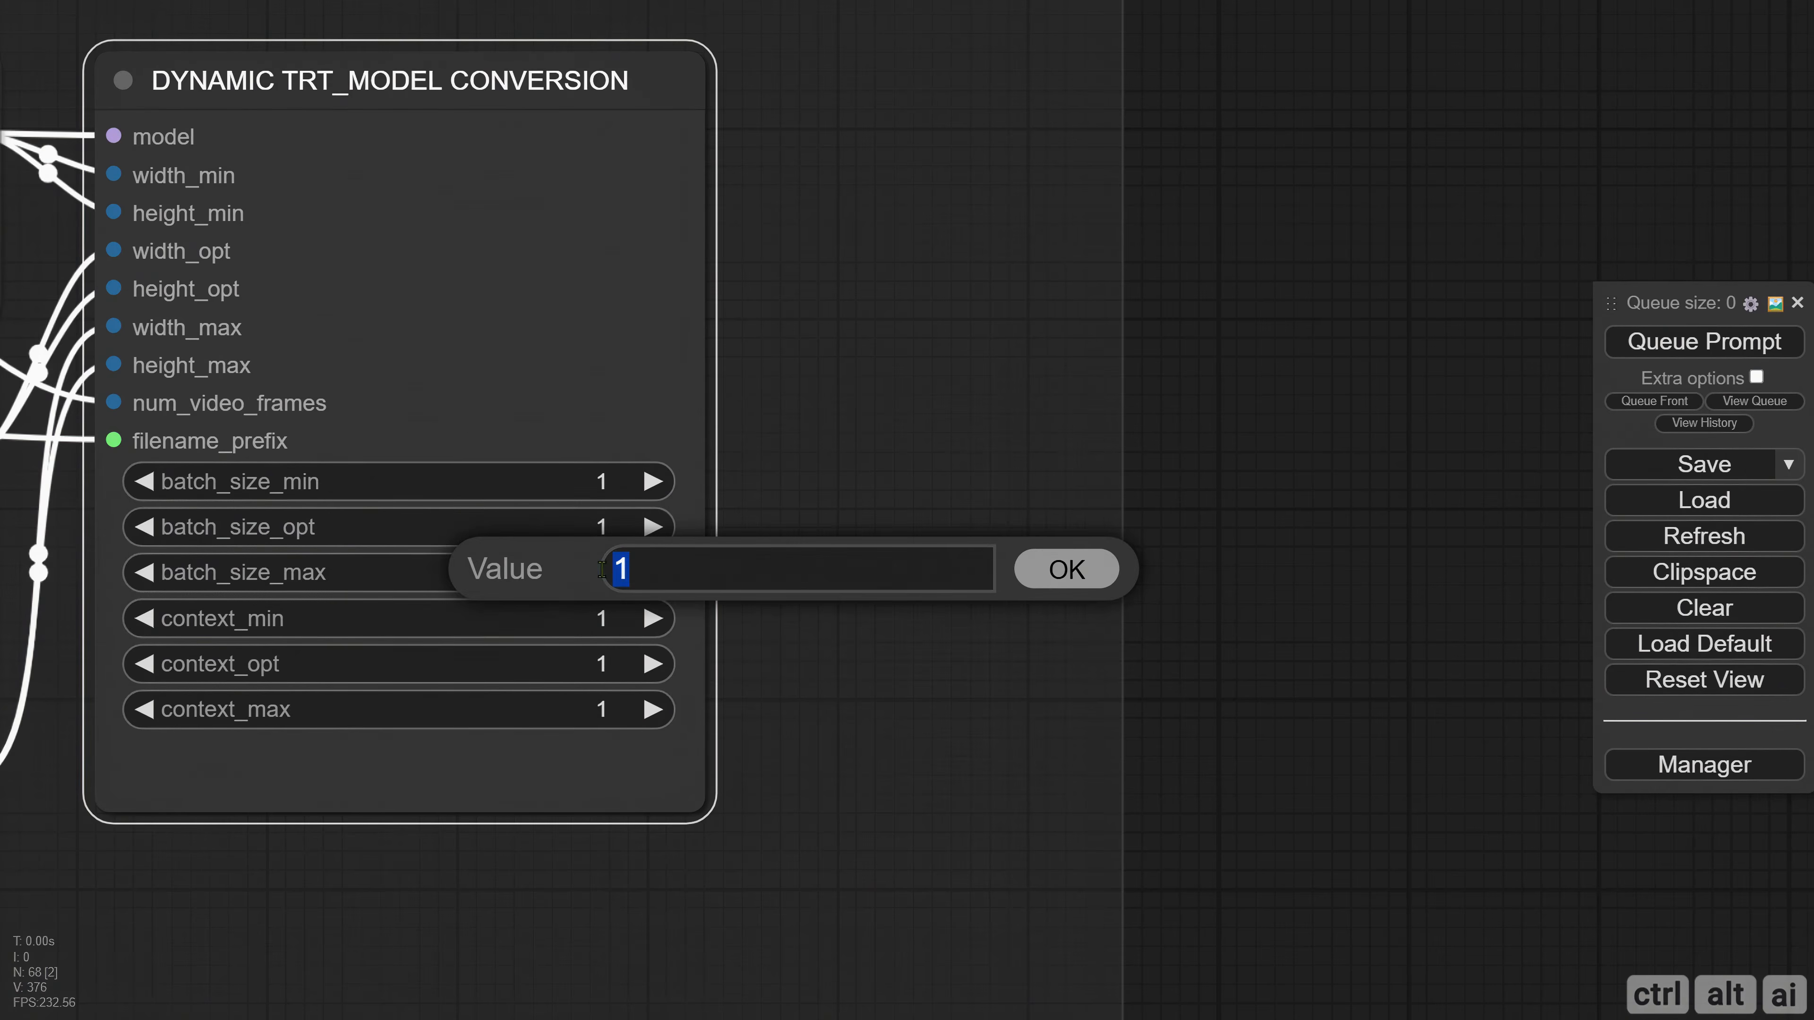
{"action": "type", "text": "4"}
{"action": "key", "text": "Return"}
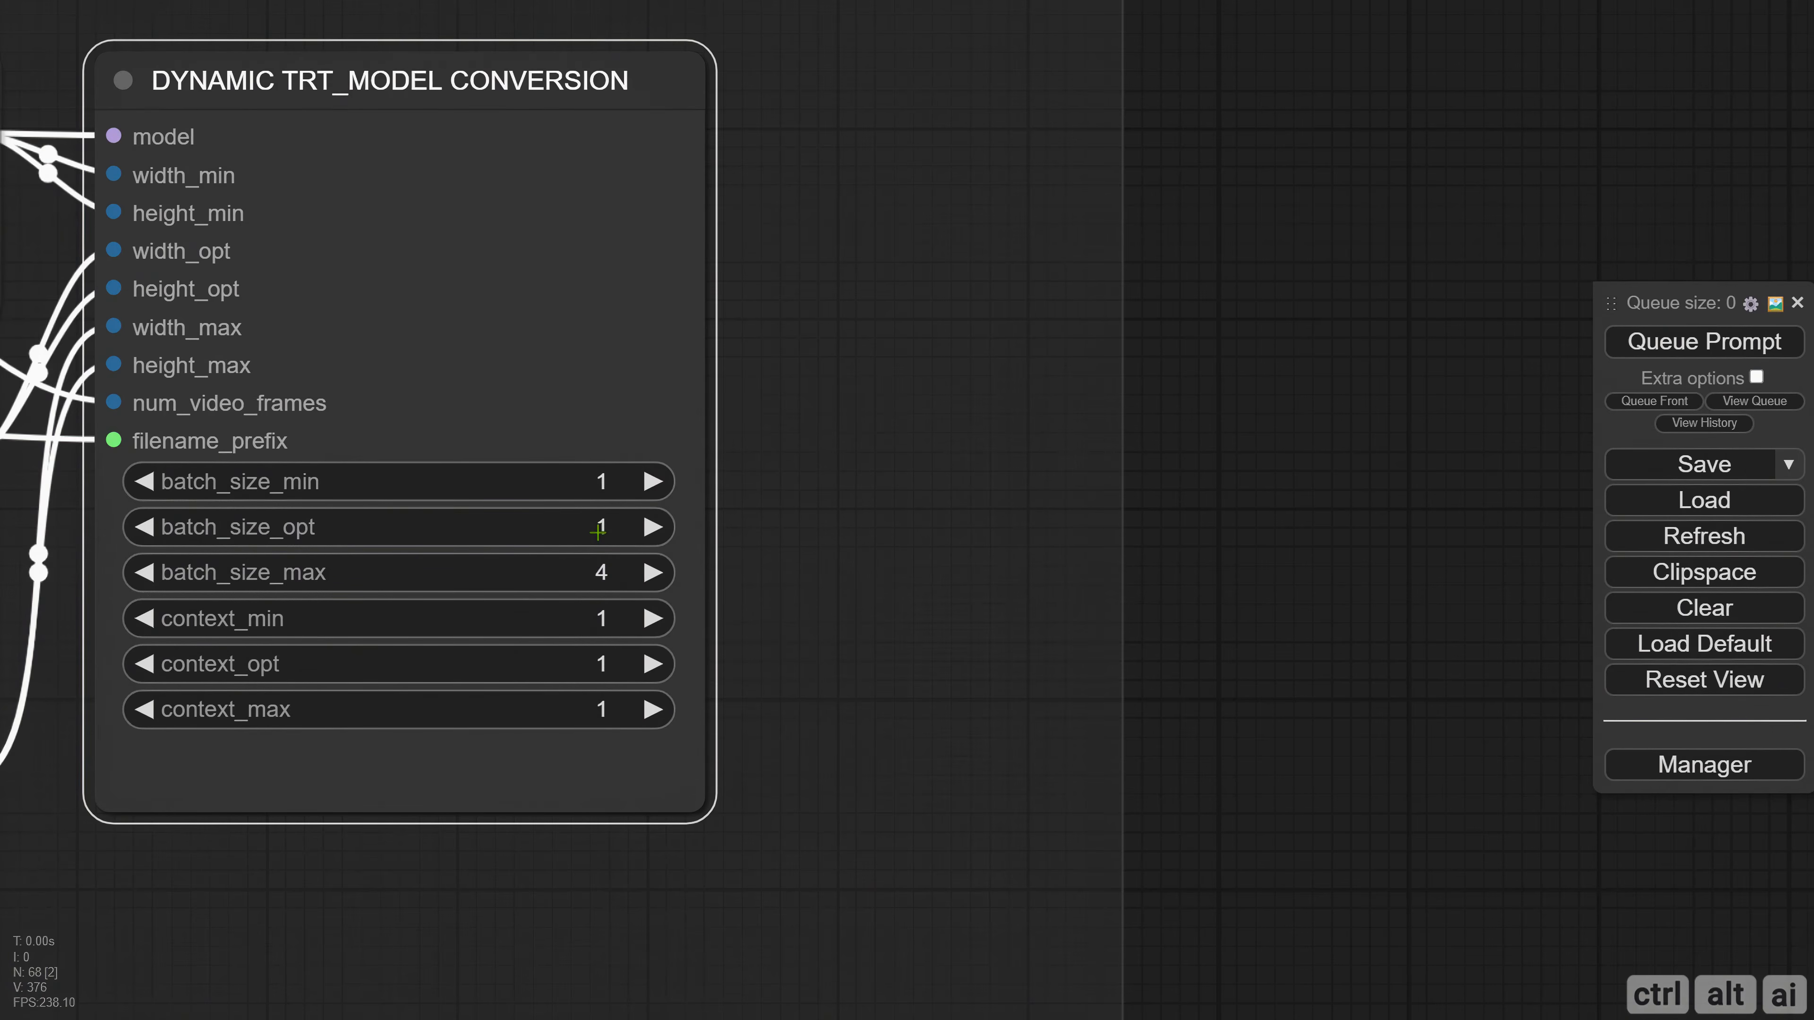
{"action": "left_click", "coordinate": [599, 528]}
{"action": "type", "text": "2"}
{"action": "key", "text": "Return"}
{"action": "left_click_drag", "start_coordinate": [552, 710], "coordinate": [781, 723]}
{"action": "left_click", "coordinate": [782, 725]}
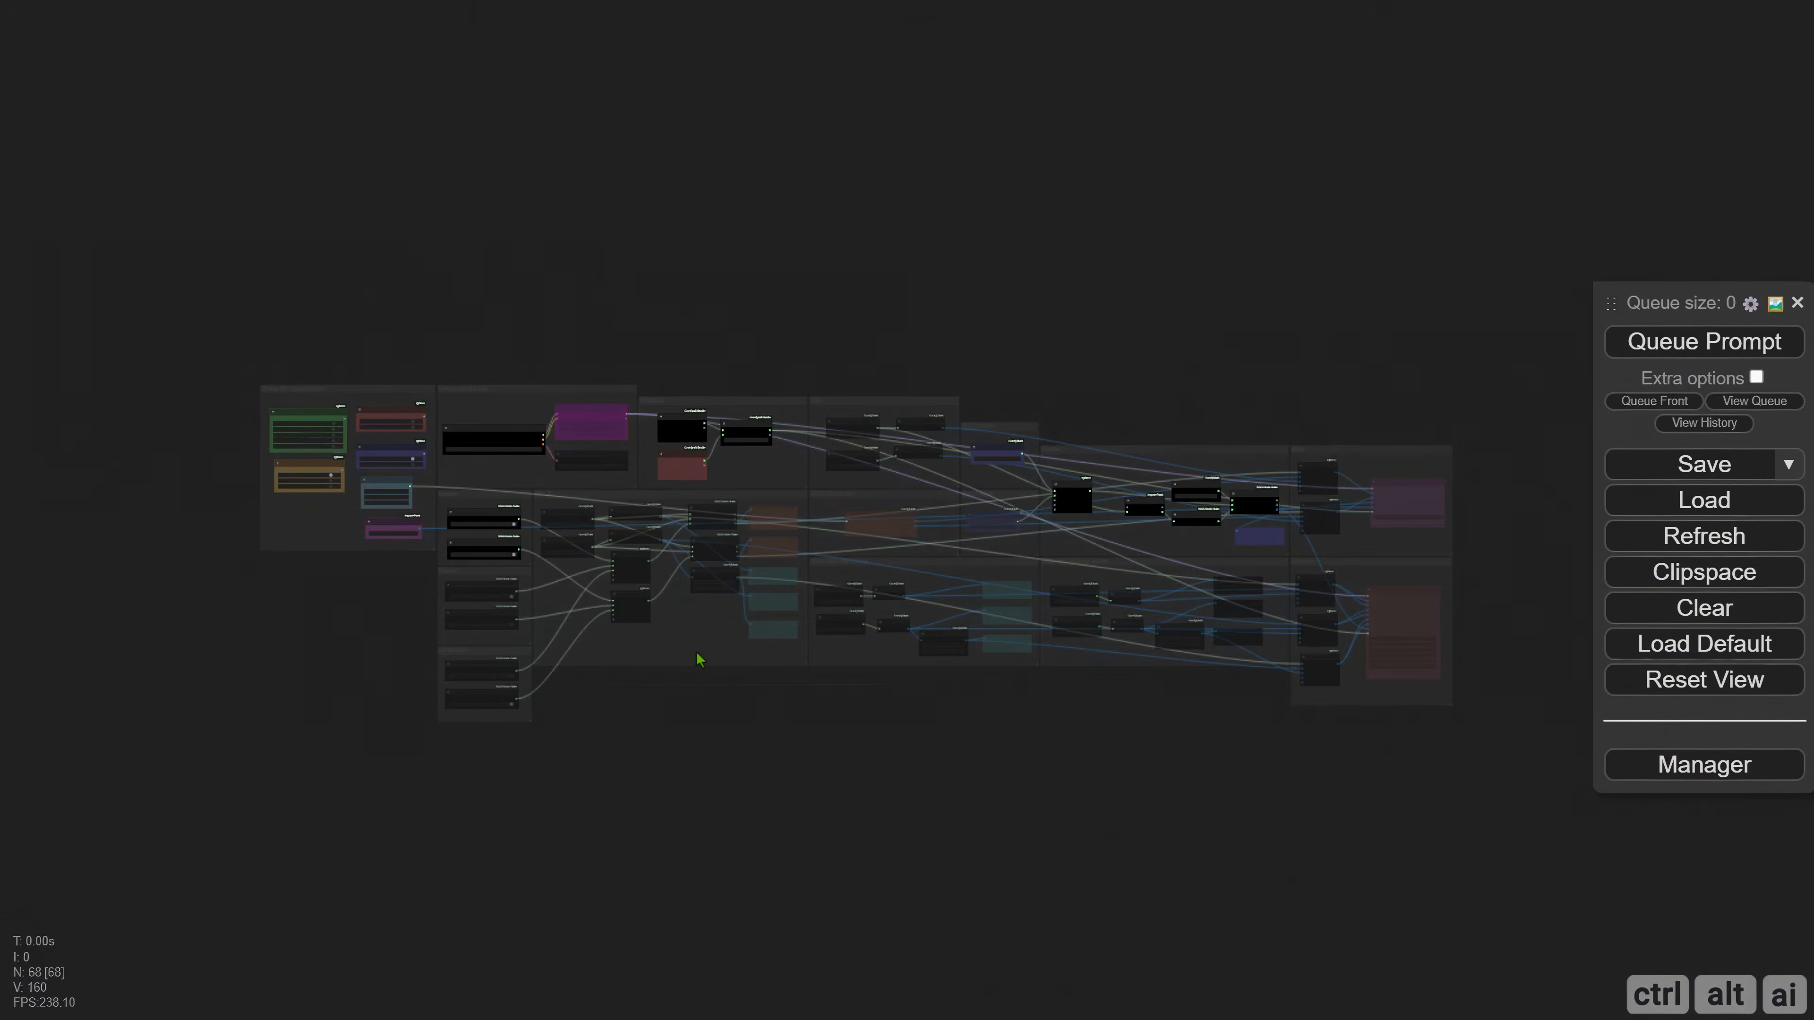
Enable Dynamic in the Static or Dynamic muter and SDXL/SD3 High Range in the Model Version muter.
{"action": "scroll", "coordinate": [697, 660], "scroll_direction": "up", "scroll_amount": 5}
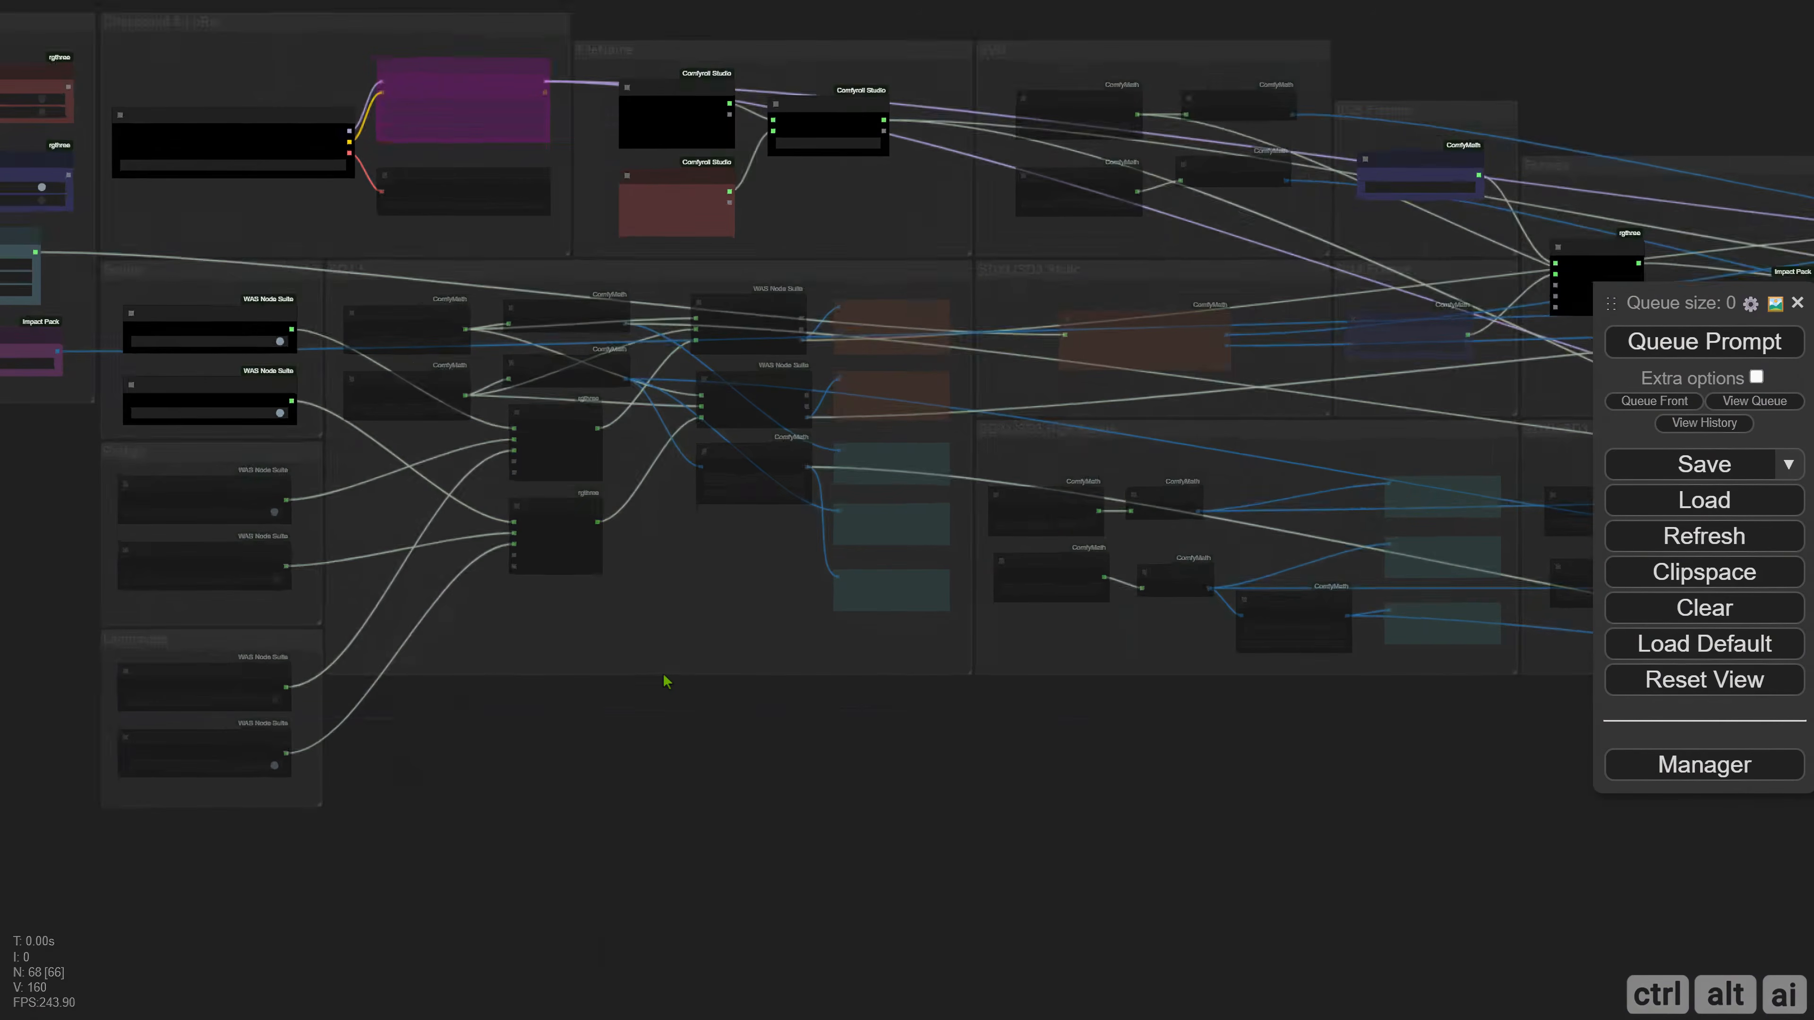
{"action": "scroll", "coordinate": [643, 685], "scroll_direction": "up", "scroll_amount": 5}
{"action": "left_click_drag", "start_coordinate": [428, 686], "coordinate": [1111, 970]}
{"action": "left_click_drag", "start_coordinate": [345, 644], "coordinate": [429, 830]}
{"action": "scroll", "coordinate": [696, 411], "scroll_direction": "up", "scroll_amount": 6}
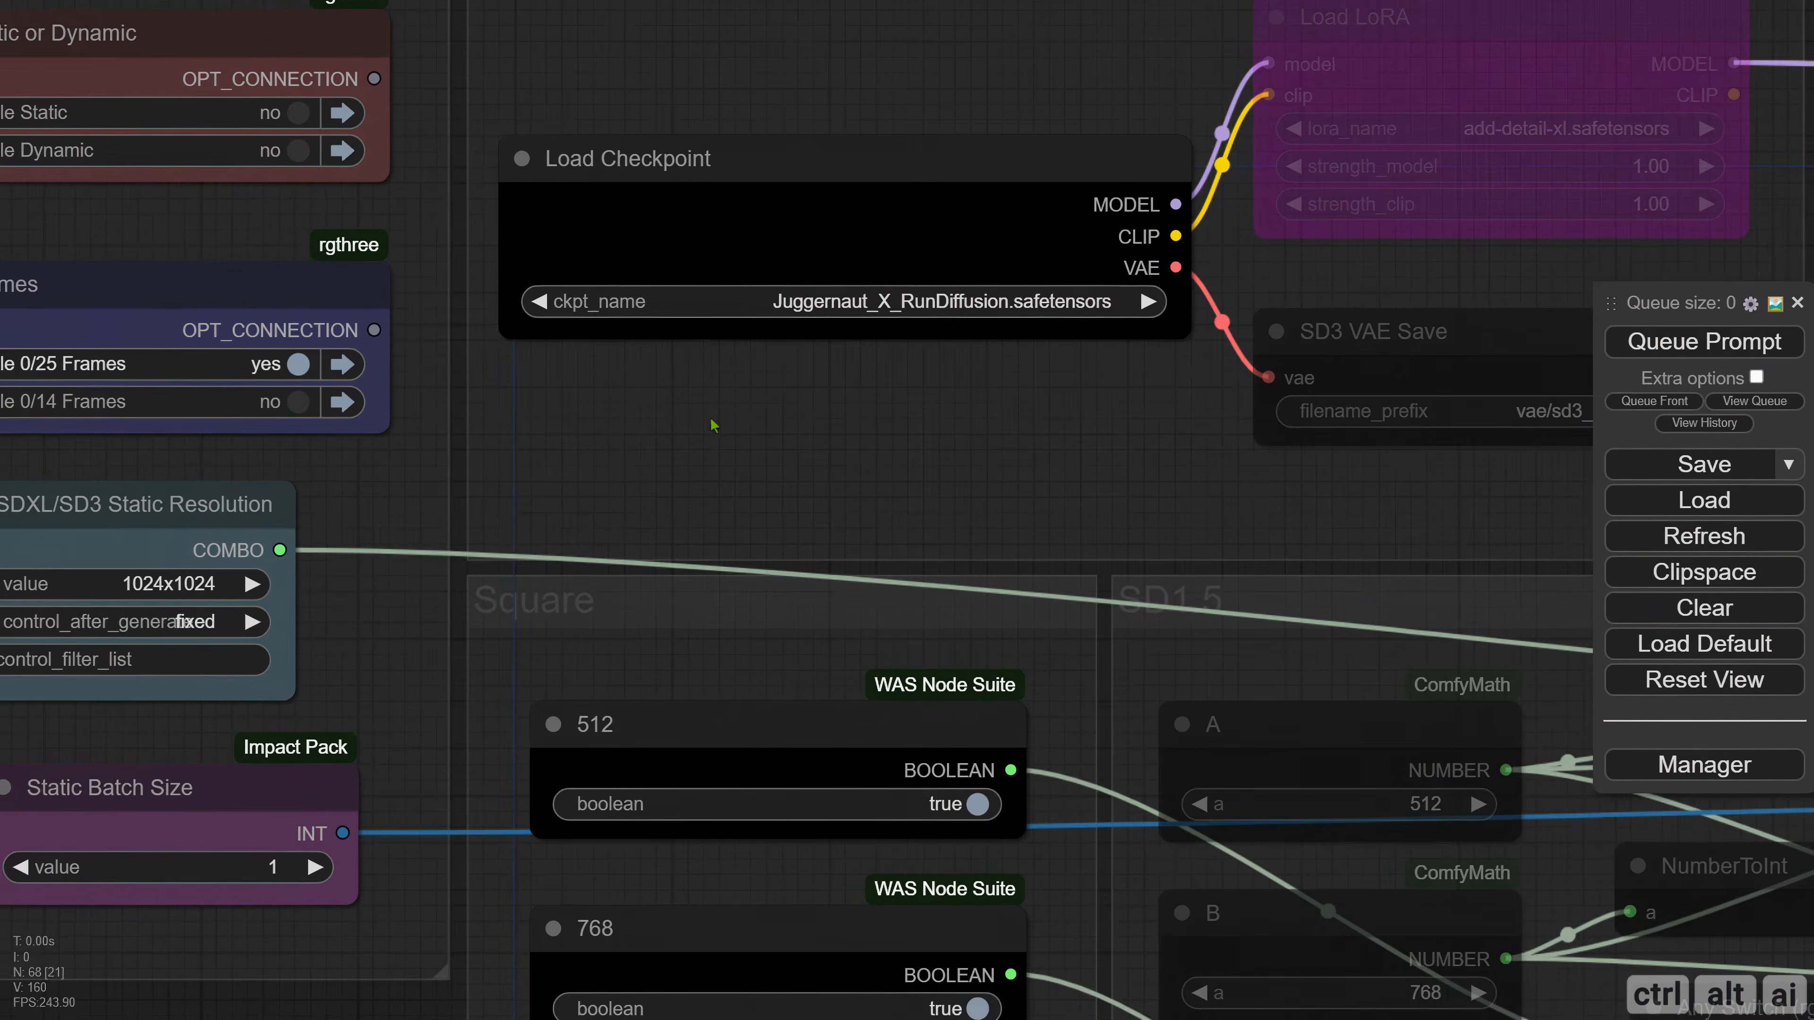
{"action": "left_click_drag", "start_coordinate": [784, 428], "coordinate": [1004, 465]}
{"action": "scroll", "coordinate": [814, 423], "scroll_direction": "down", "scroll_amount": 2}
{"action": "scroll", "coordinate": [1000, 464], "scroll_direction": "down", "scroll_amount": 2}
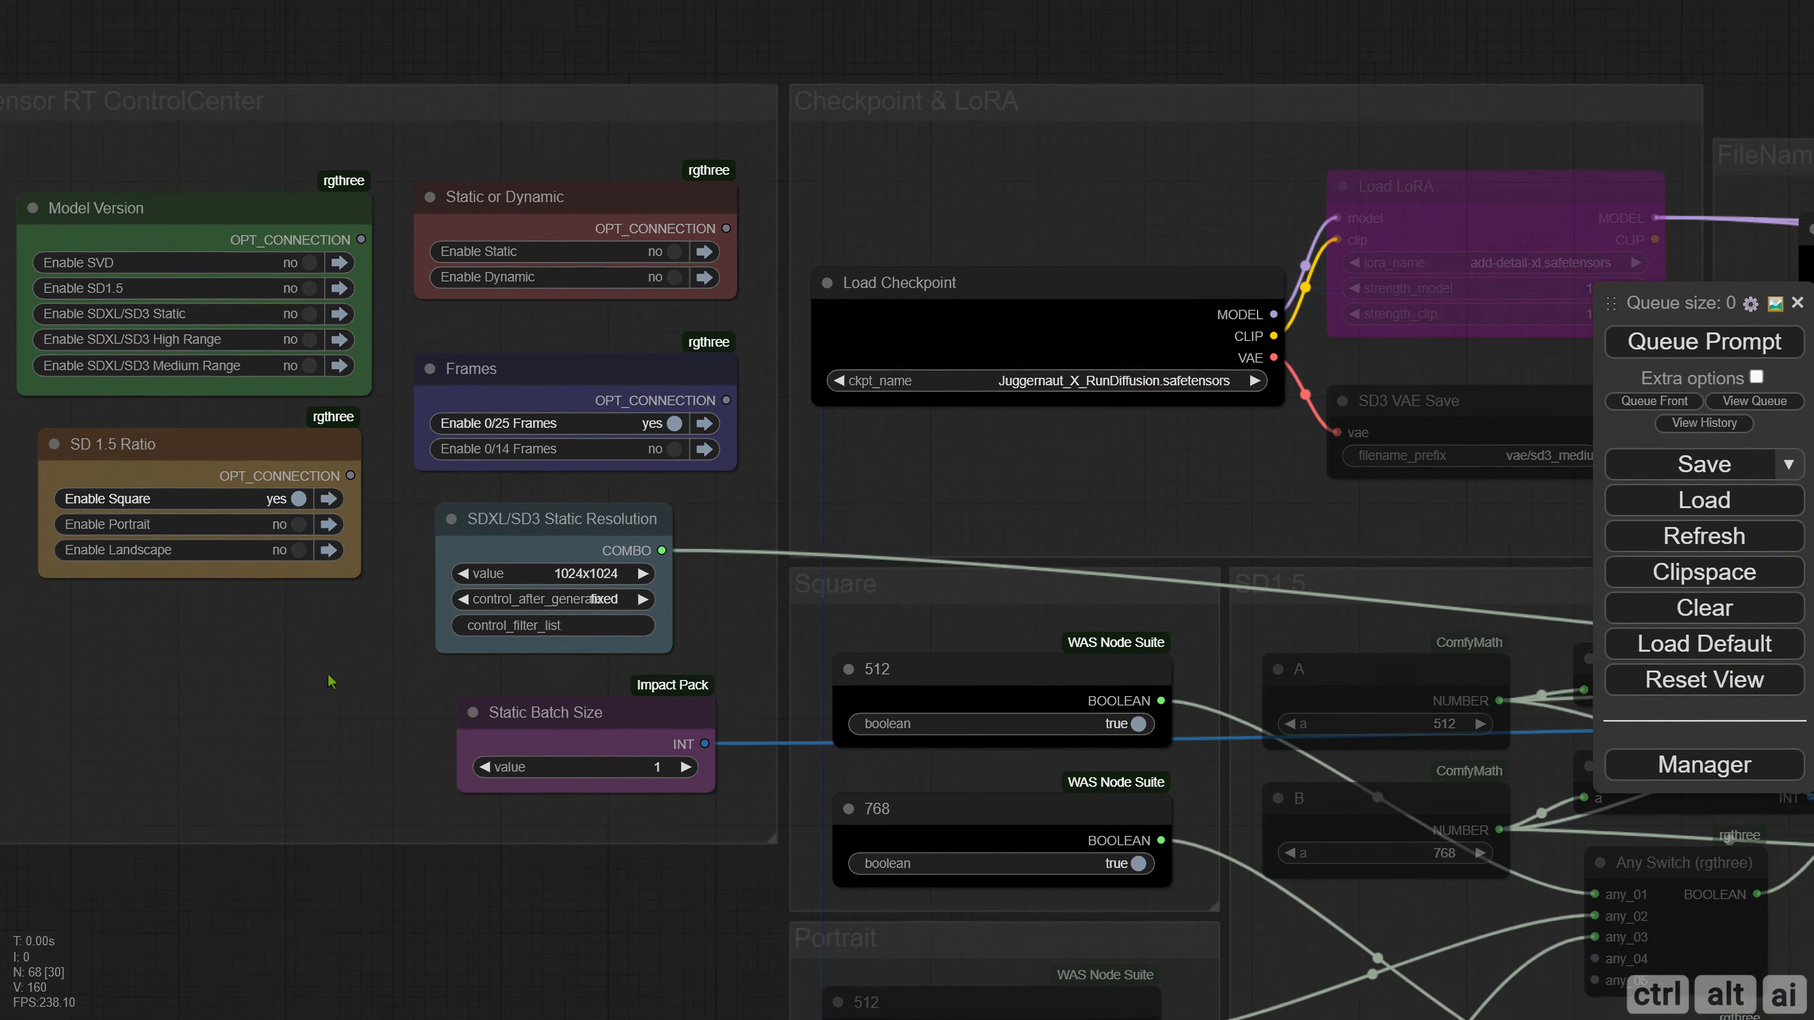
{"action": "left_click_drag", "start_coordinate": [331, 681], "coordinate": [454, 700]}
{"action": "left_click", "coordinate": [793, 296]}
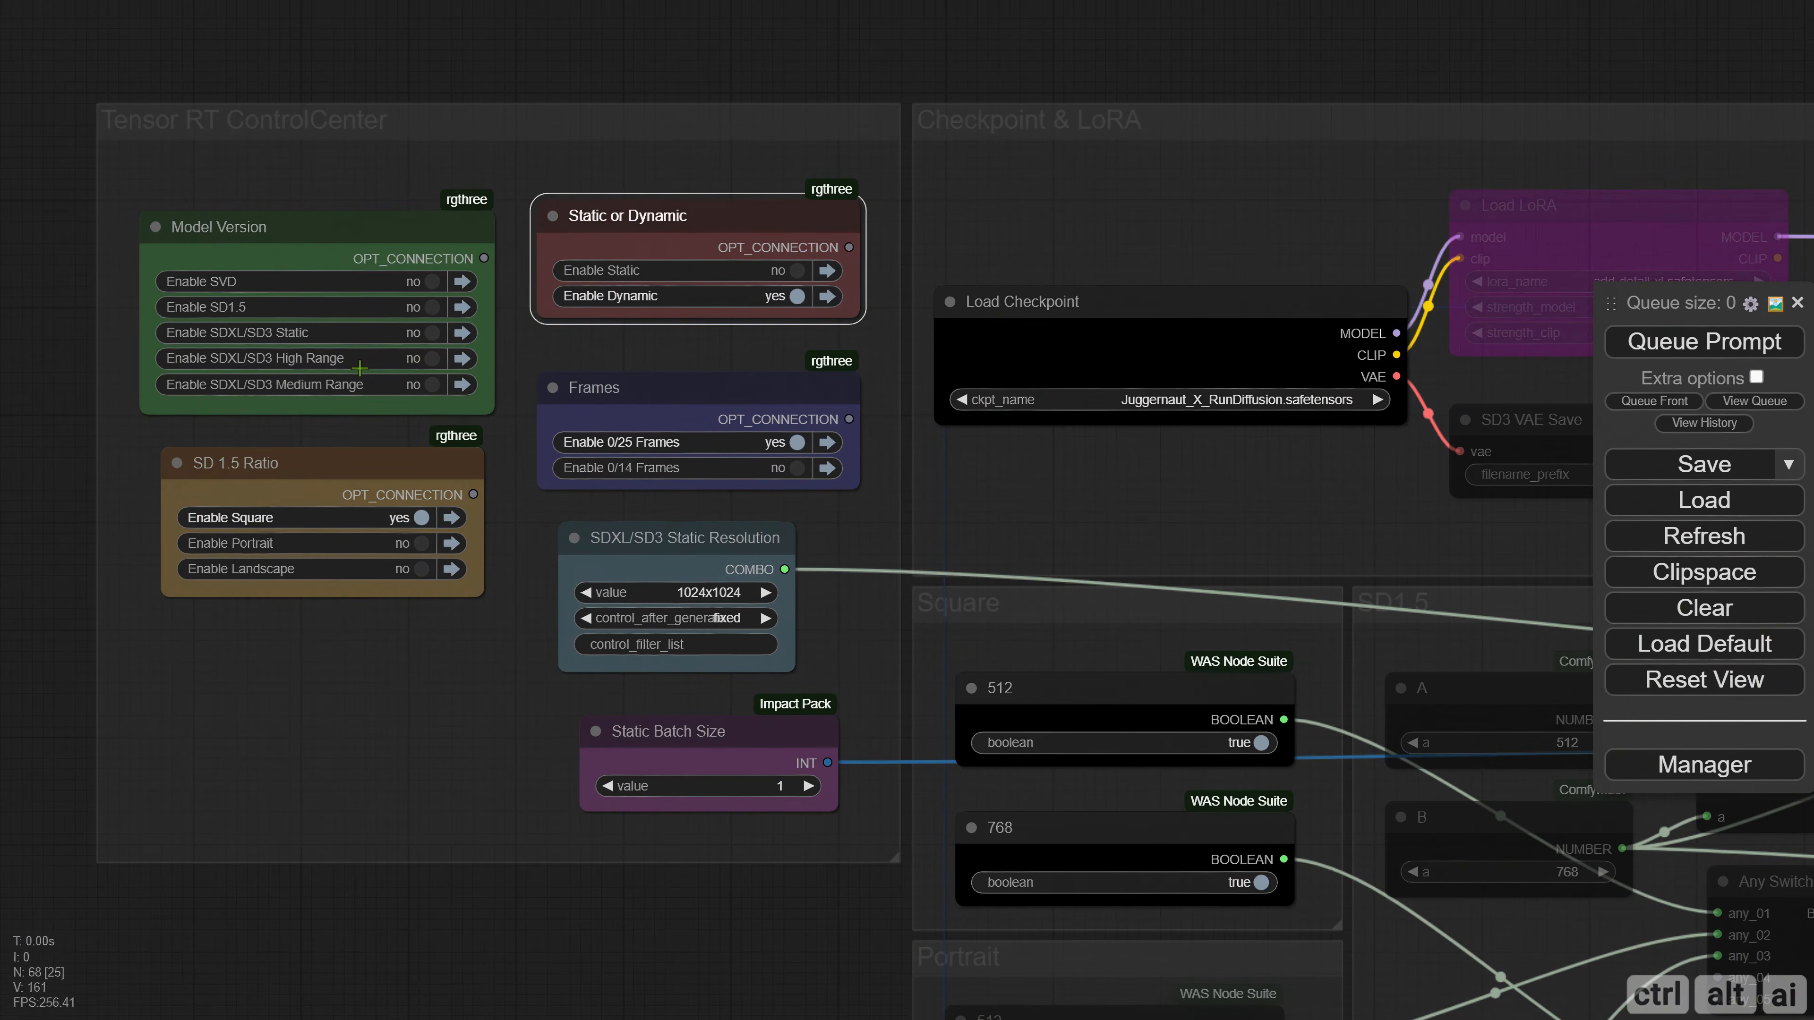
{"action": "left_click", "coordinate": [425, 360]}
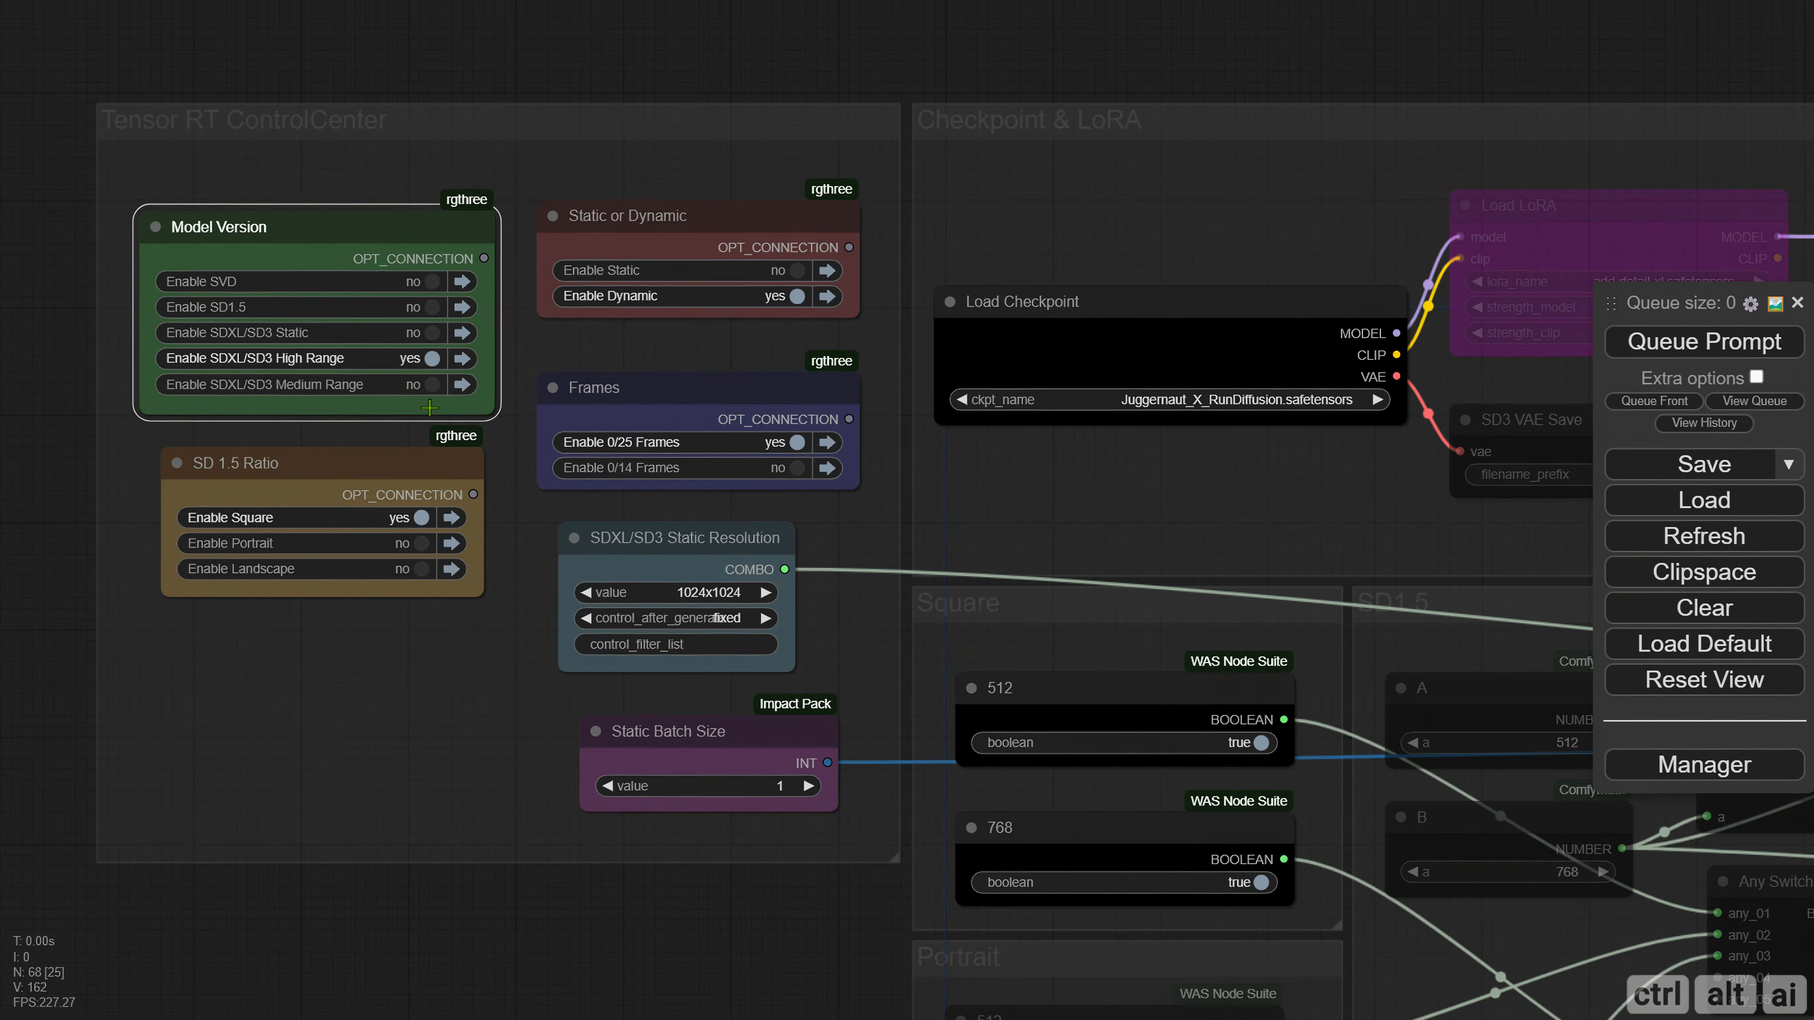
Replace the text in the Tensor Engine File Name node with Test.
{"action": "left_click_drag", "start_coordinate": [792, 669], "coordinate": [833, 666]}
{"action": "left_click_drag", "start_coordinate": [538, 726], "coordinate": [315, 558]}
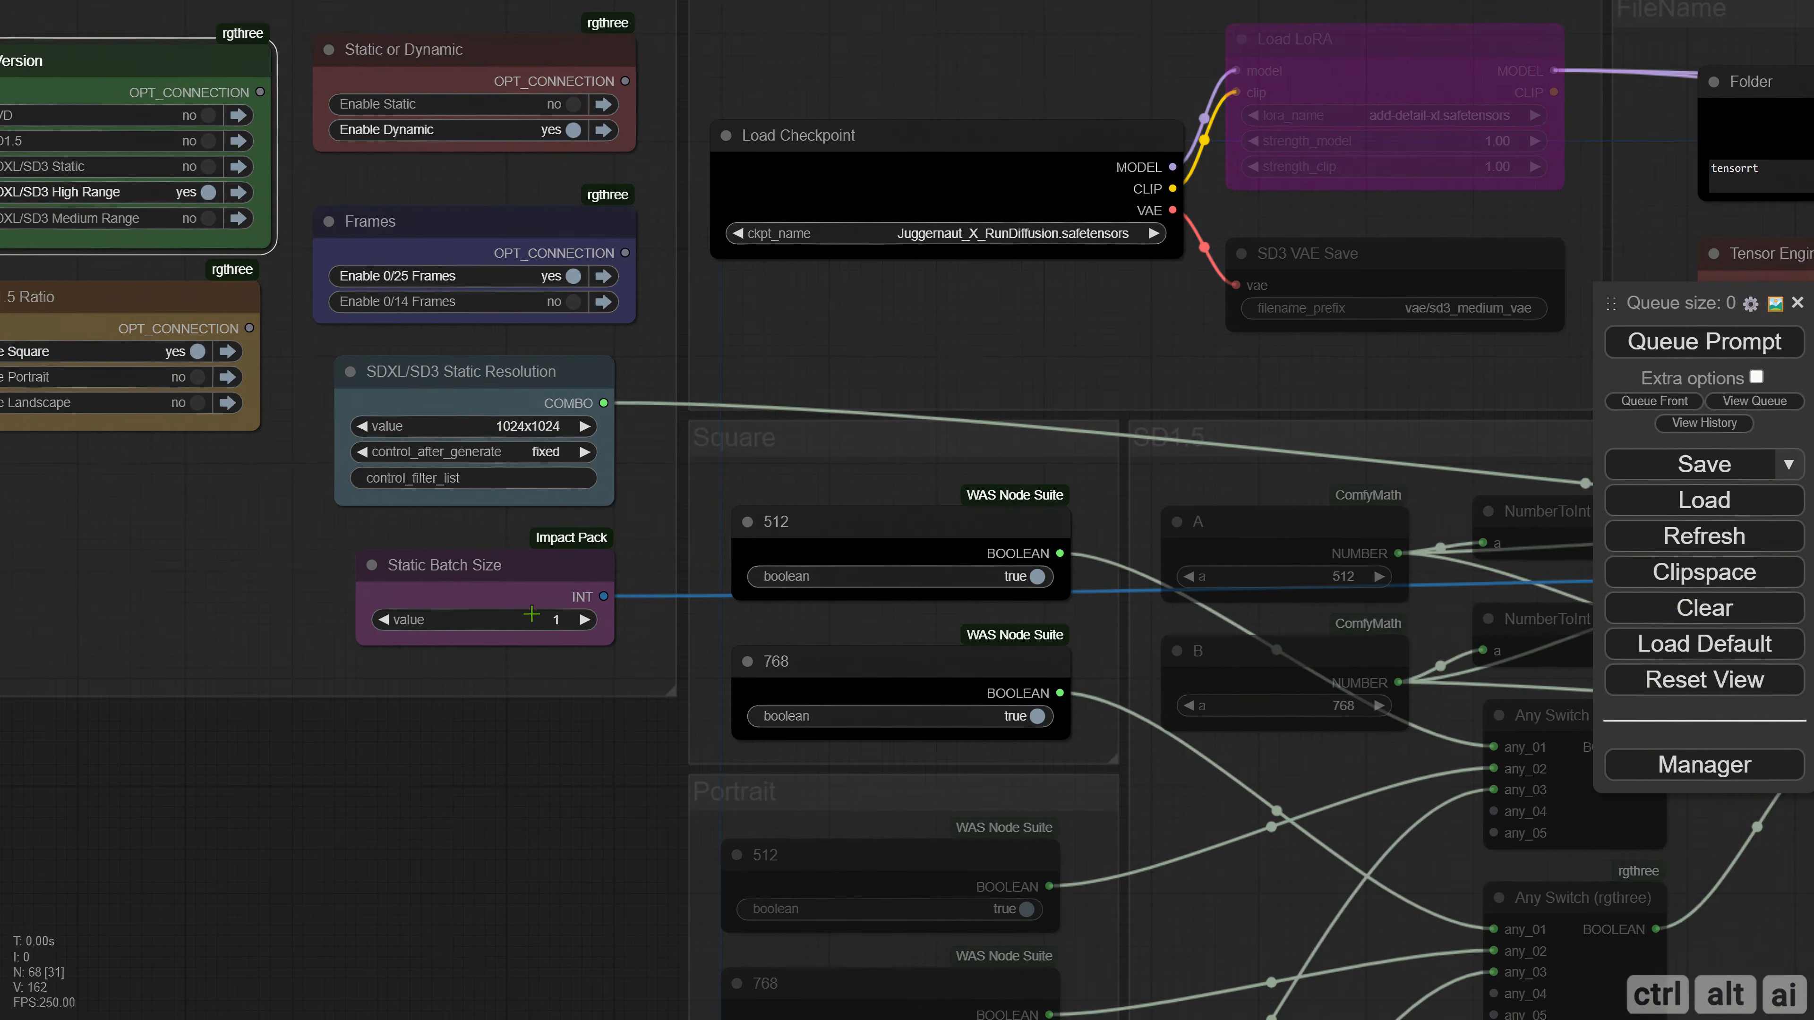
{"action": "scroll", "coordinate": [498, 733], "scroll_direction": "down", "scroll_amount": 1}
{"action": "left_click_drag", "start_coordinate": [512, 794], "coordinate": [305, 599]}
{"action": "scroll", "coordinate": [307, 605], "scroll_direction": "down", "scroll_amount": 3}
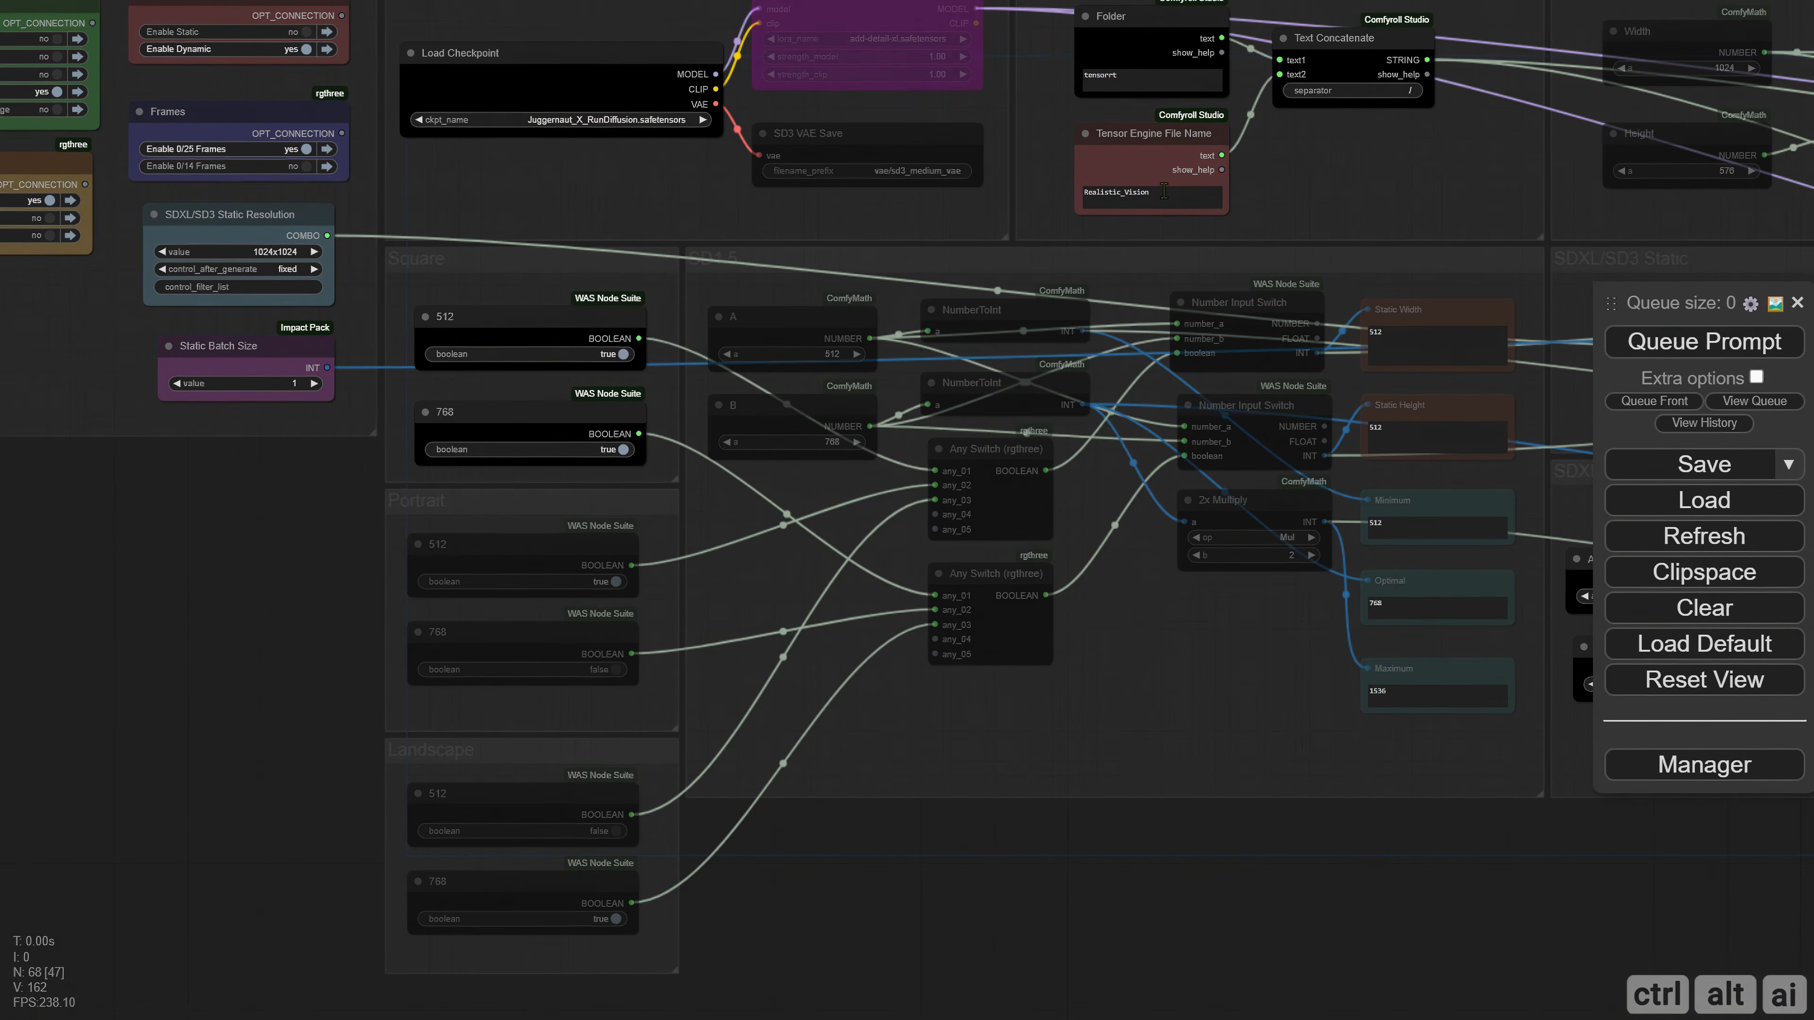
{"action": "left_click_drag", "start_coordinate": [1164, 191], "coordinate": [1049, 193]}
{"action": "type", "text": "Ter"}
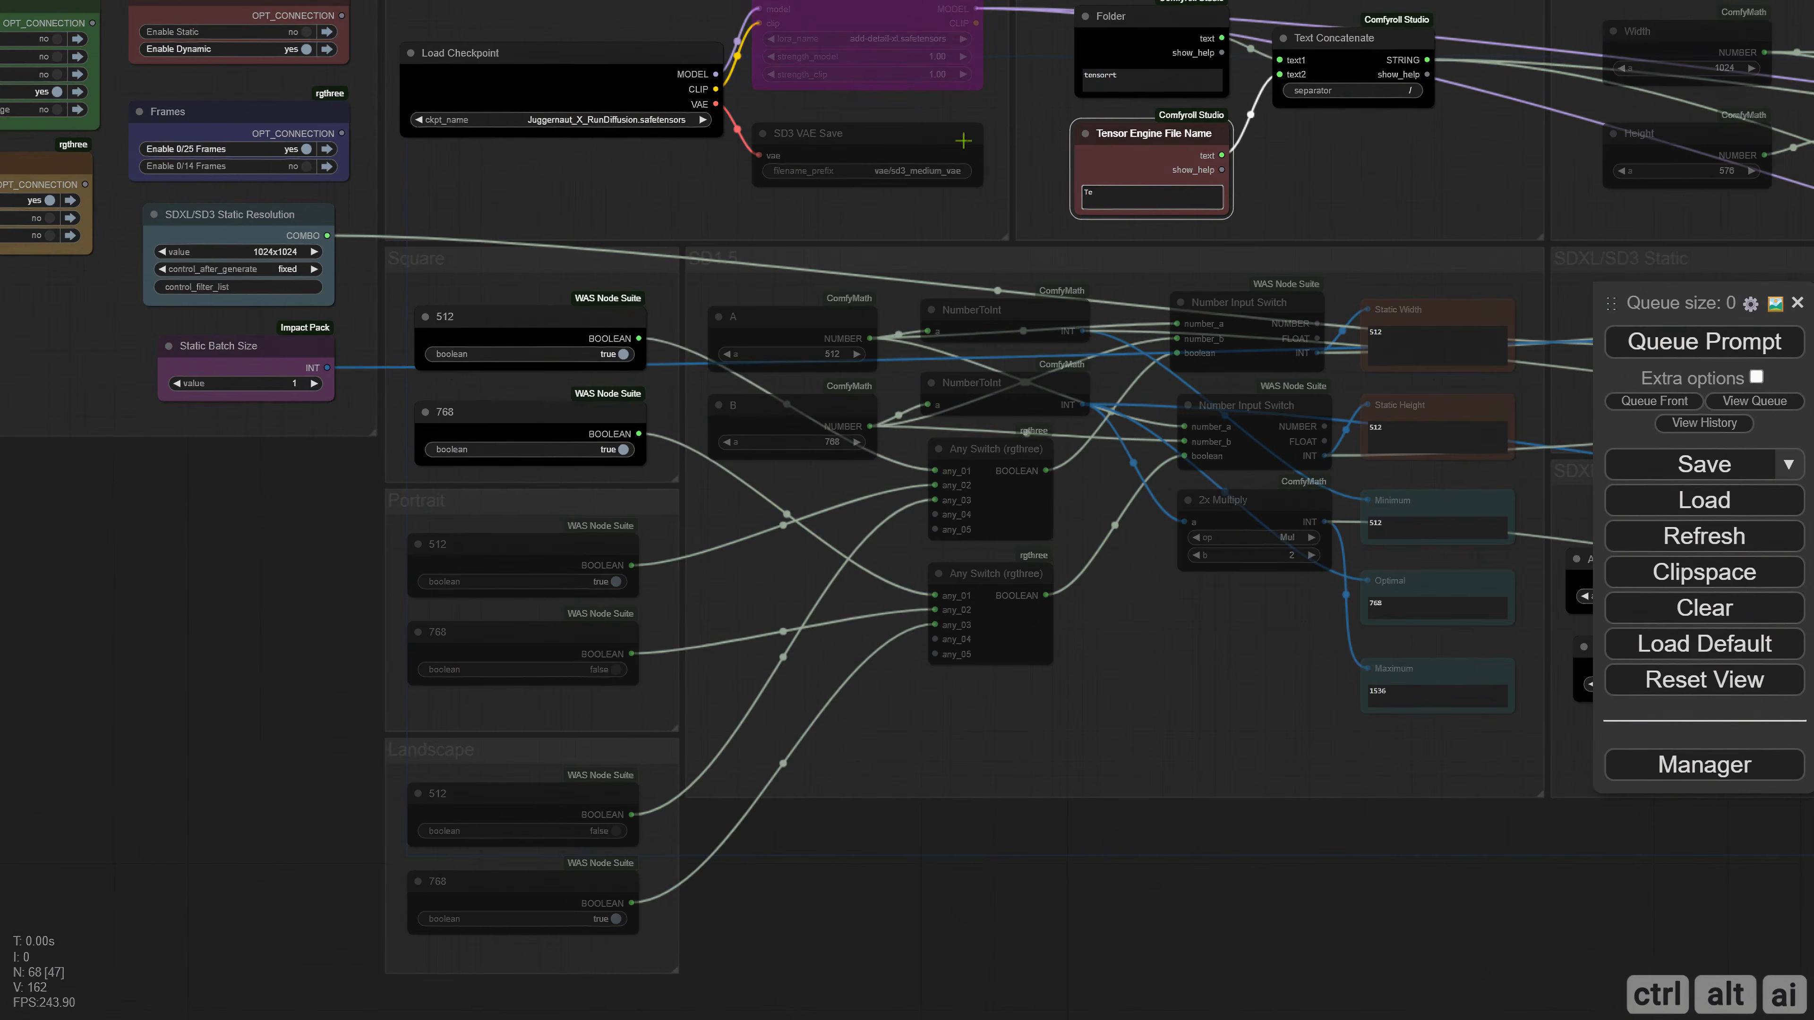
{"action": "scroll", "coordinate": [1042, 194], "scroll_direction": "up", "scroll_amount": 8}
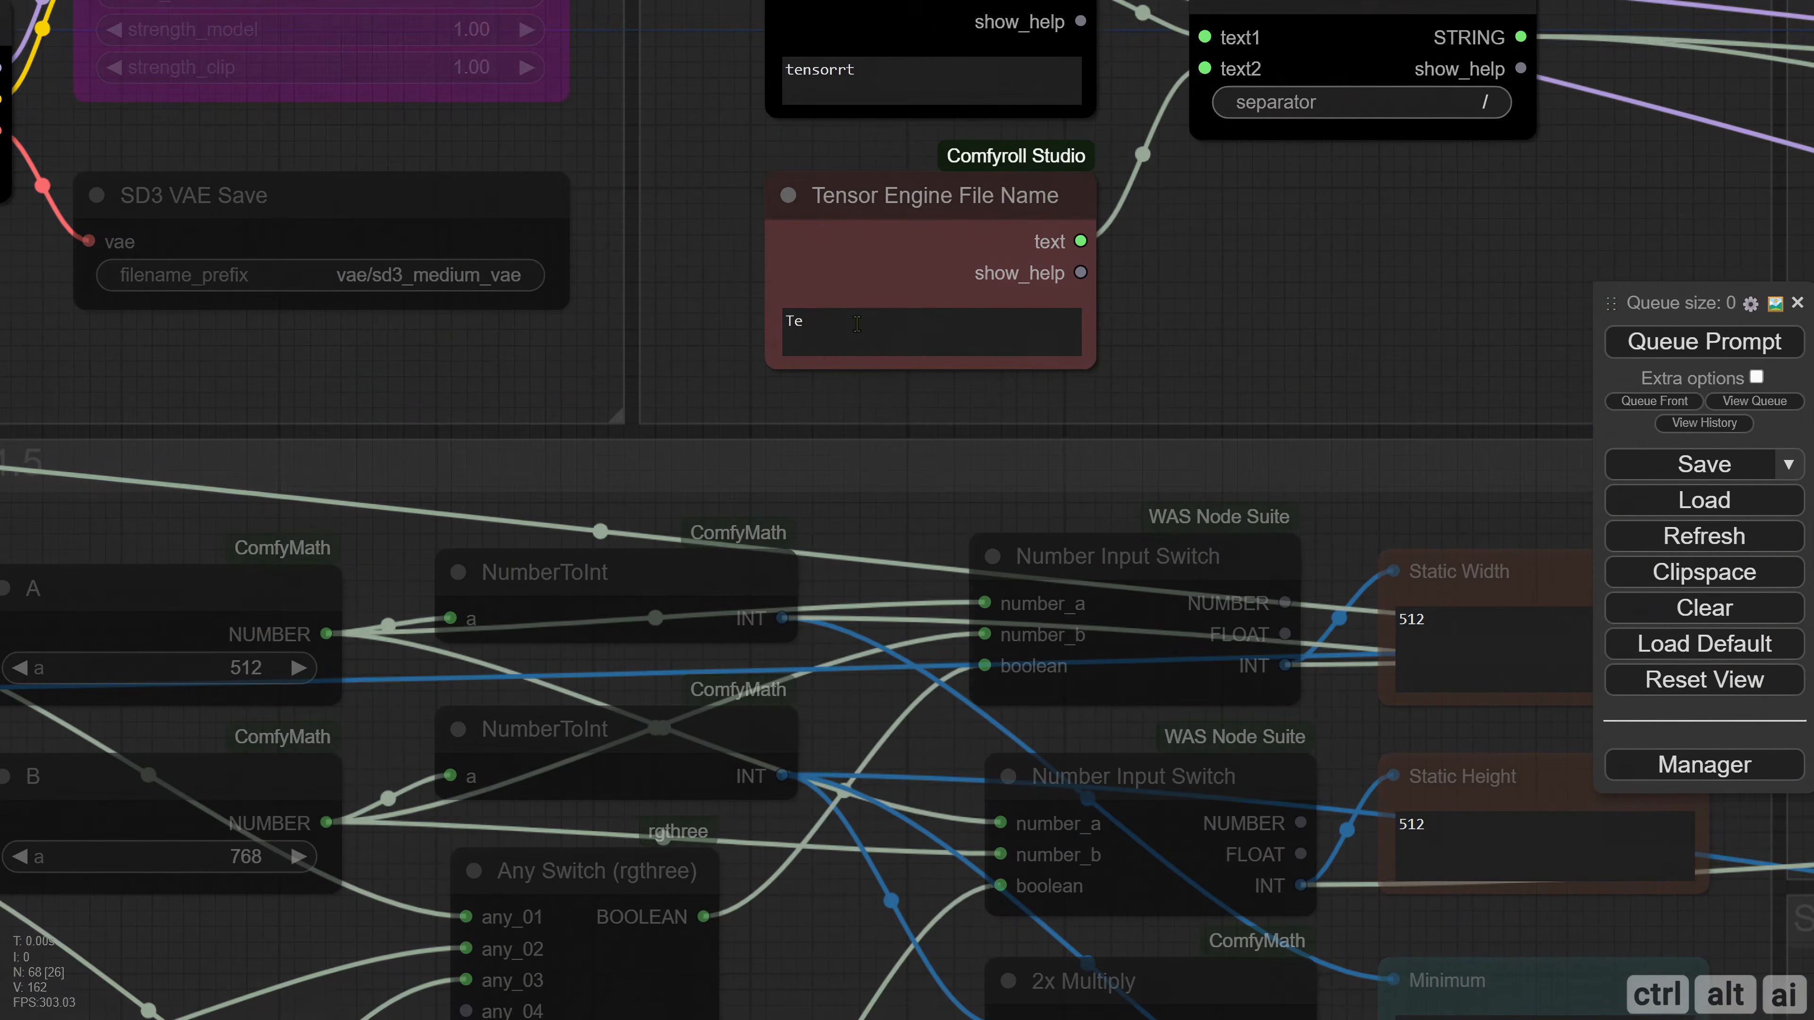
{"action": "left_click", "coordinate": [859, 322]}
{"action": "type", "text": "st"}
{"action": "scroll", "coordinate": [891, 323], "scroll_direction": "down", "scroll_amount": 5}
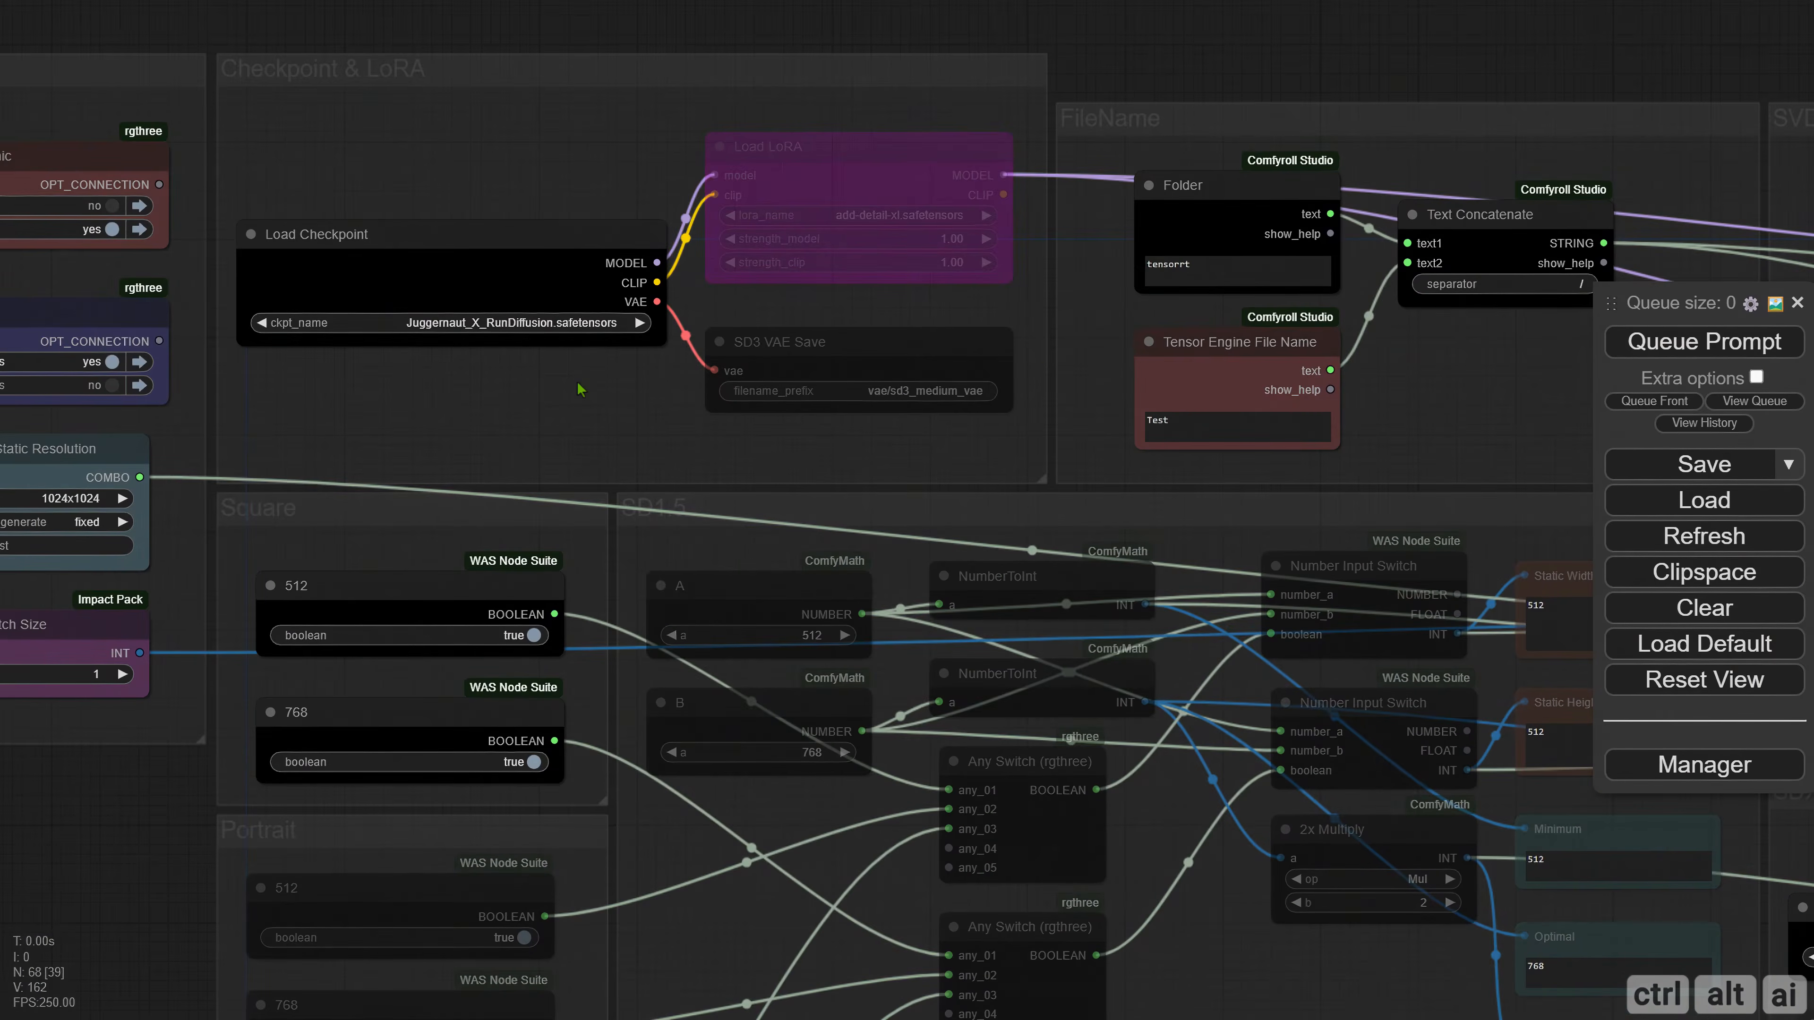
Reactivate the bypassed Load LoRA node in the Checkpoint & LoRA group.
{"action": "left_click_drag", "start_coordinate": [572, 386], "coordinate": [563, 419]}
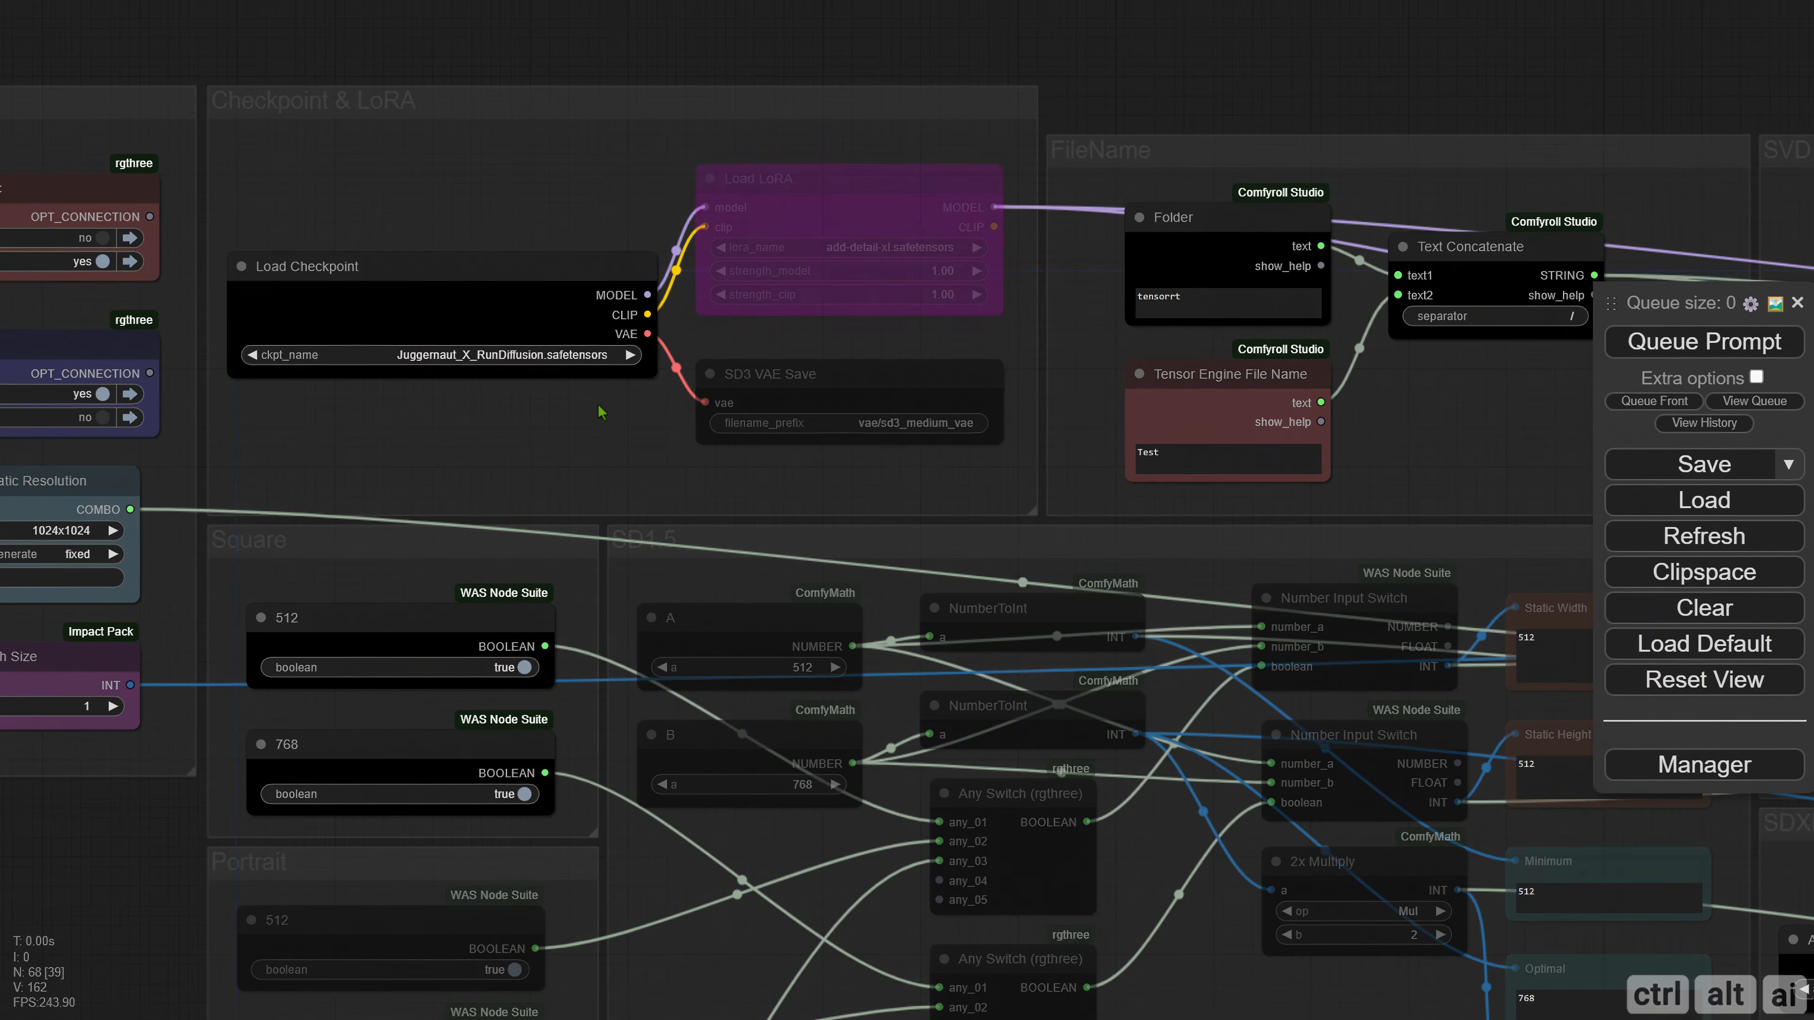
{"action": "left_click", "coordinate": [748, 210]}
{"action": "key", "text": "ctrl+b"}
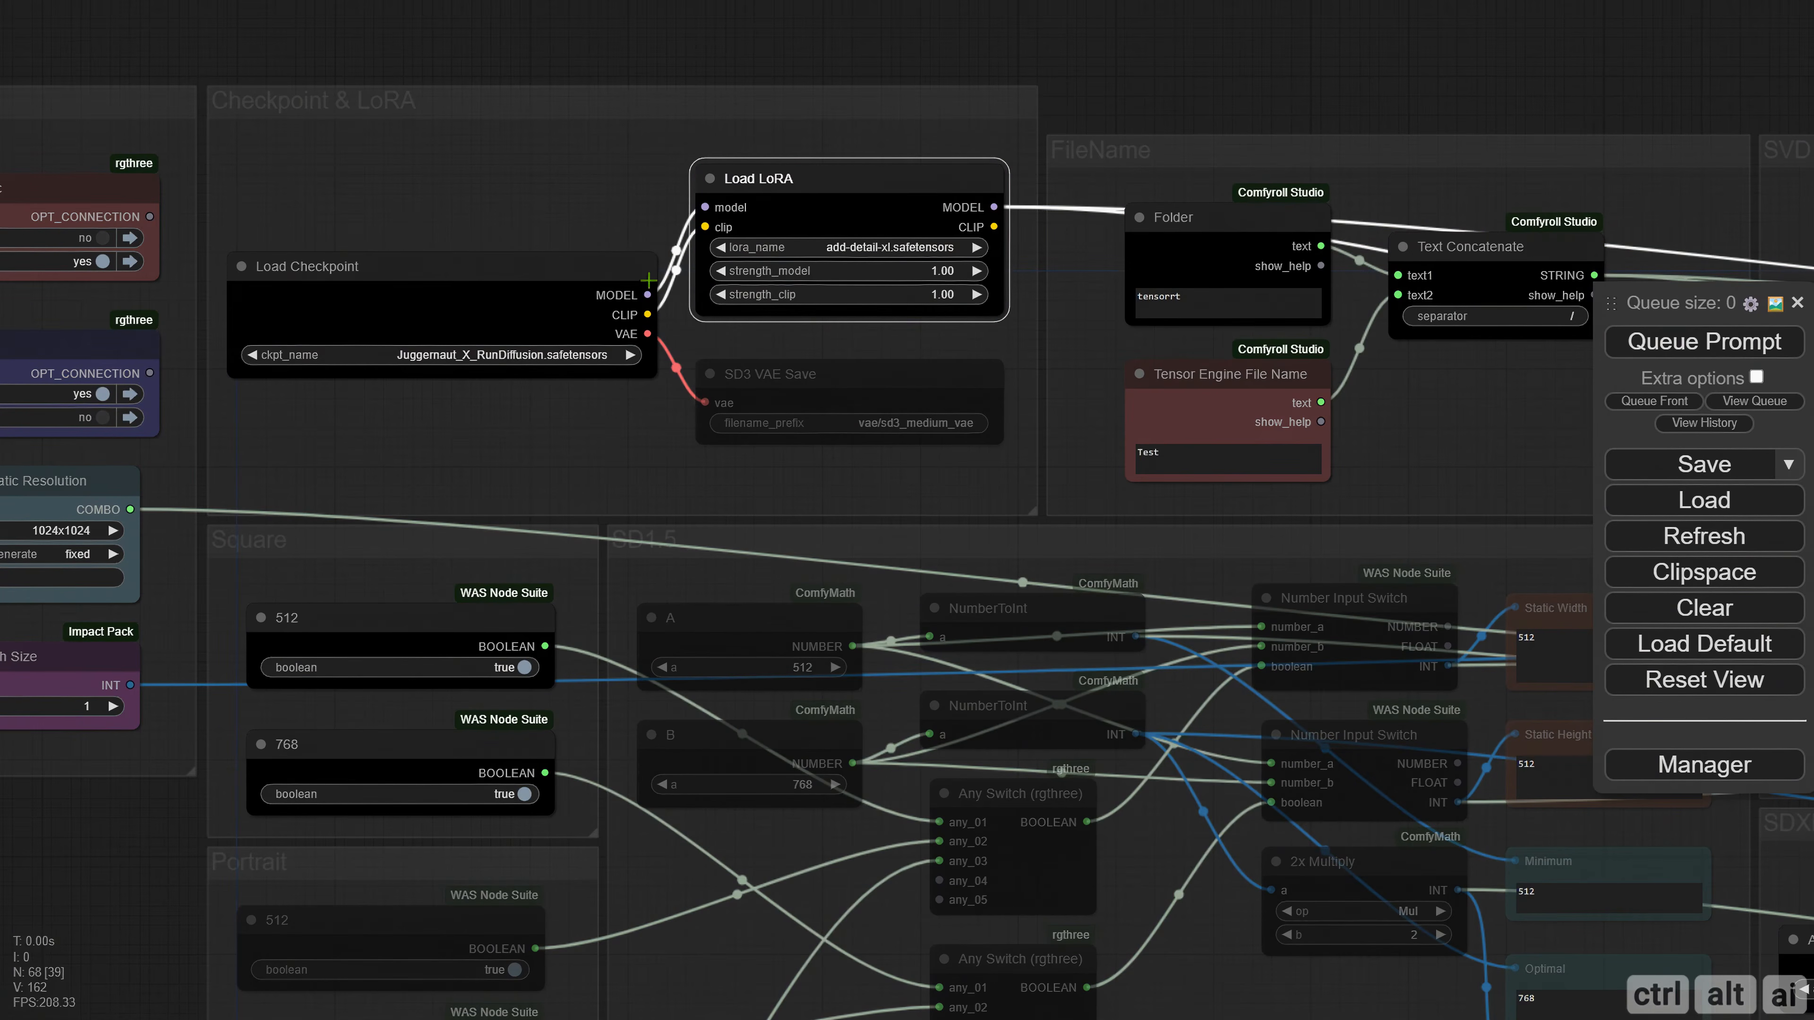
Select Brushed_Steel_Style_SDXL.safetensors as the LoRA in the Load LoRA node and widen the node to fit the name.
{"action": "left_click", "coordinate": [876, 245]}
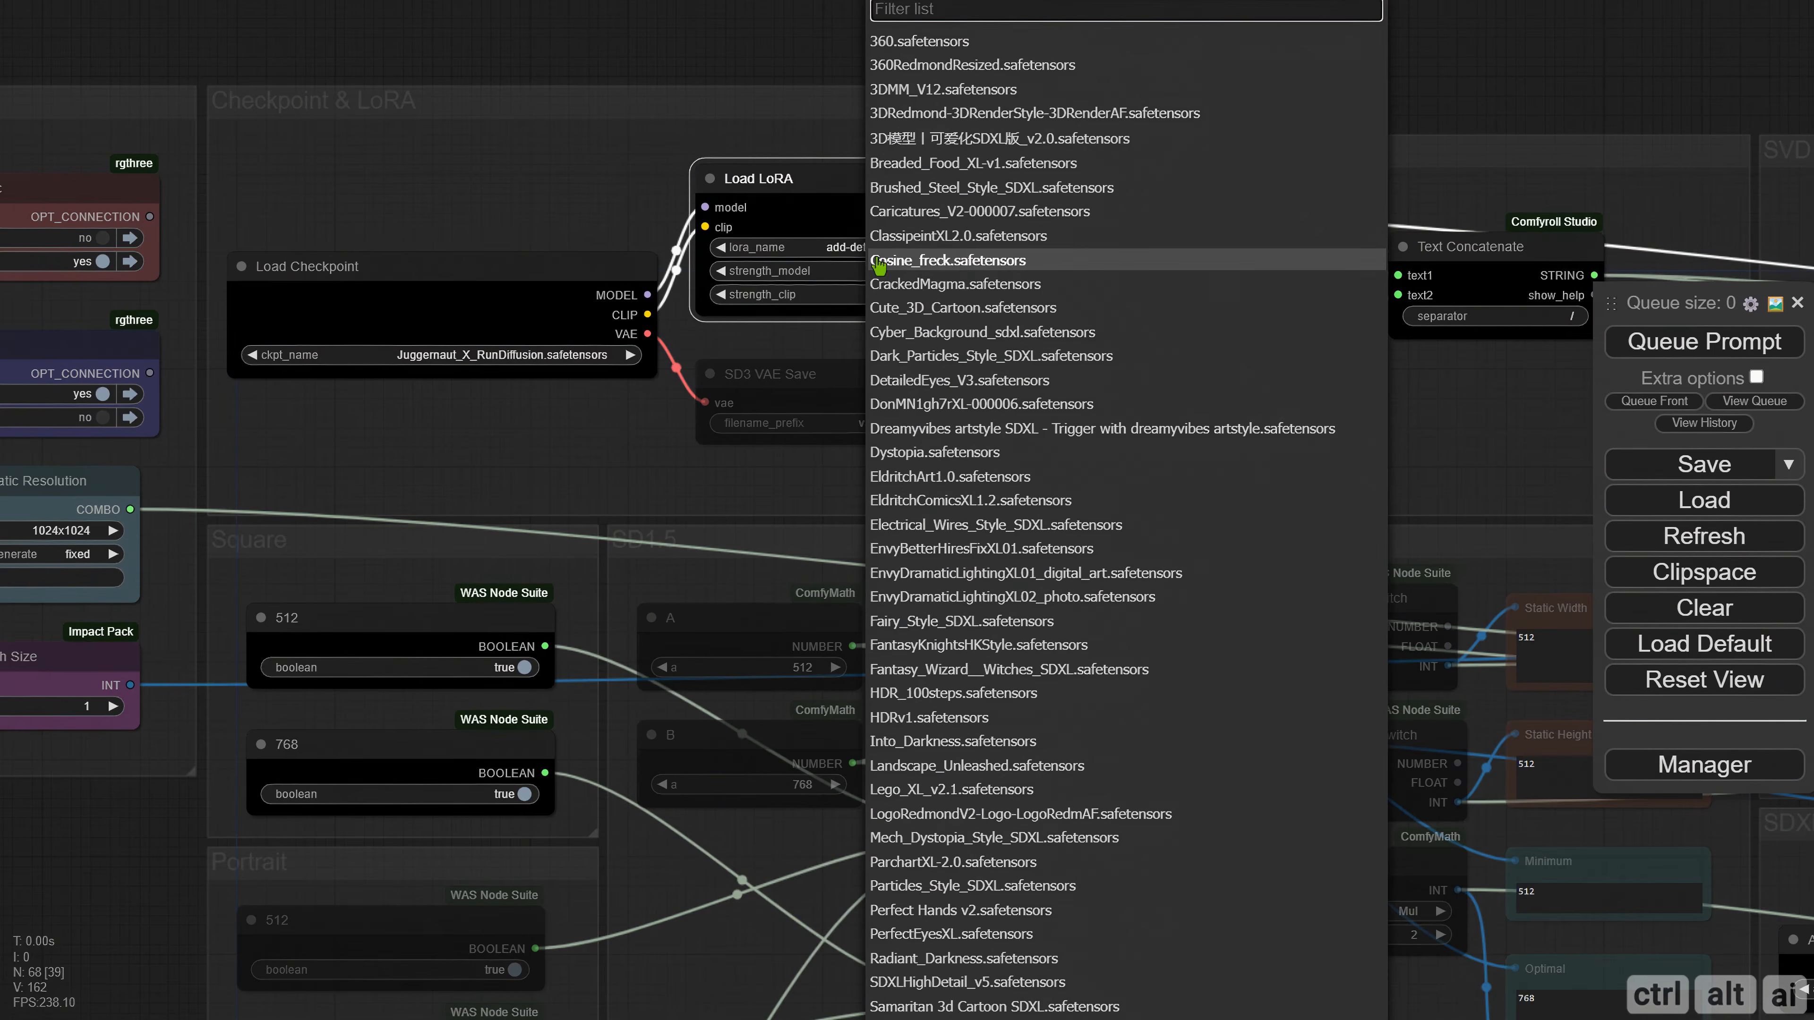
{"action": "type", "text": "brush"}
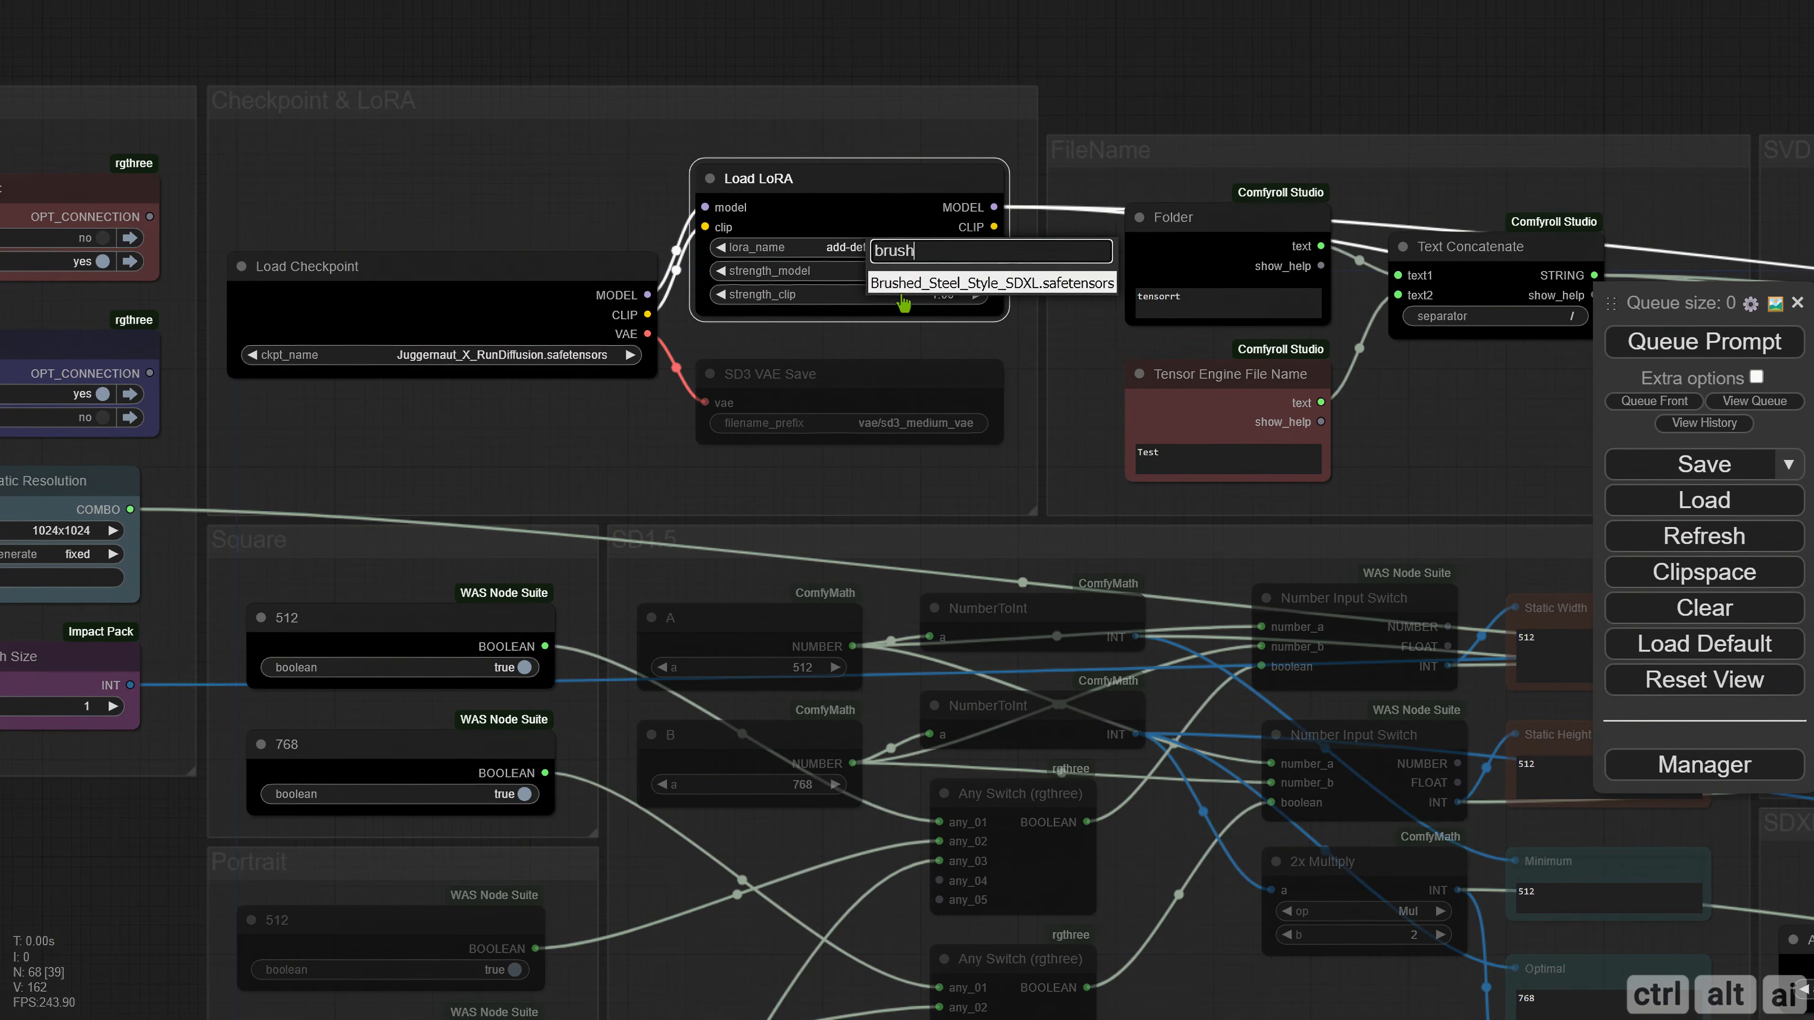
{"action": "left_click", "coordinate": [911, 284]}
{"action": "left_click_drag", "start_coordinate": [995, 309], "coordinate": [1068, 307]}
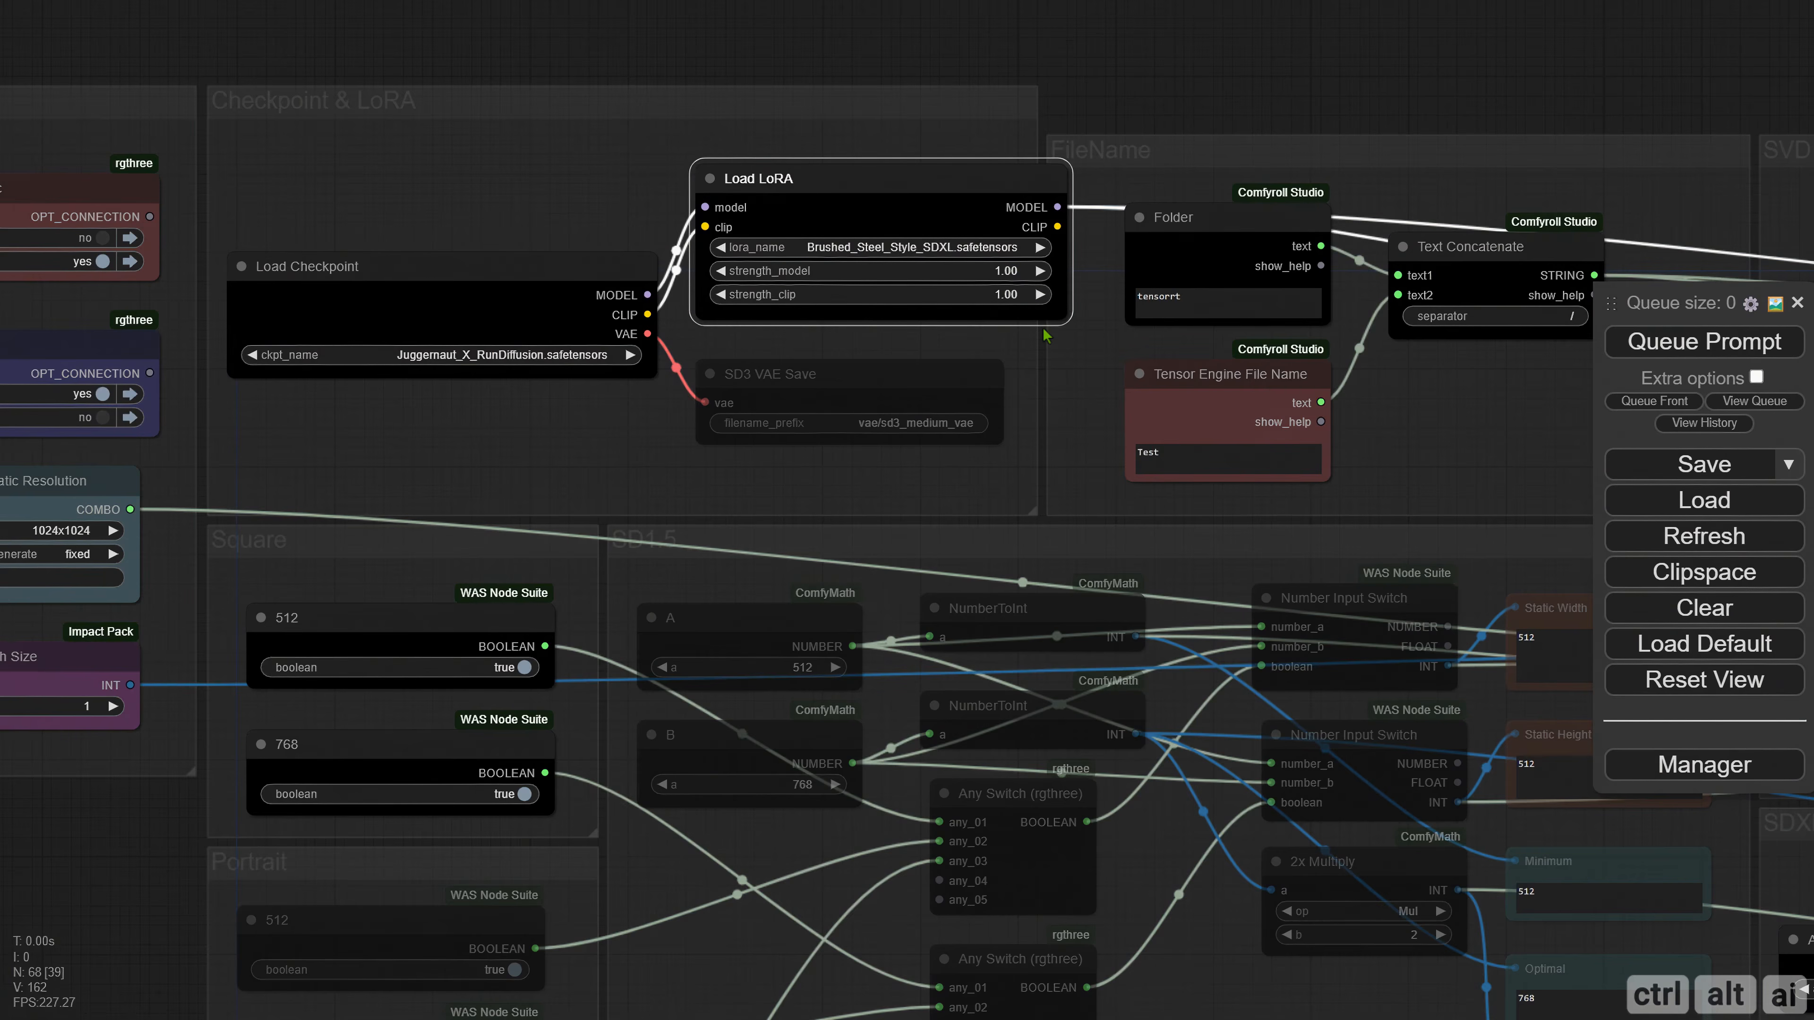
Narrow the Load LoRA node, select add-detail-xl.safetensors as its LoRA and bypass the node.
{"action": "left_click_drag", "start_coordinate": [1066, 317], "coordinate": [1019, 319]}
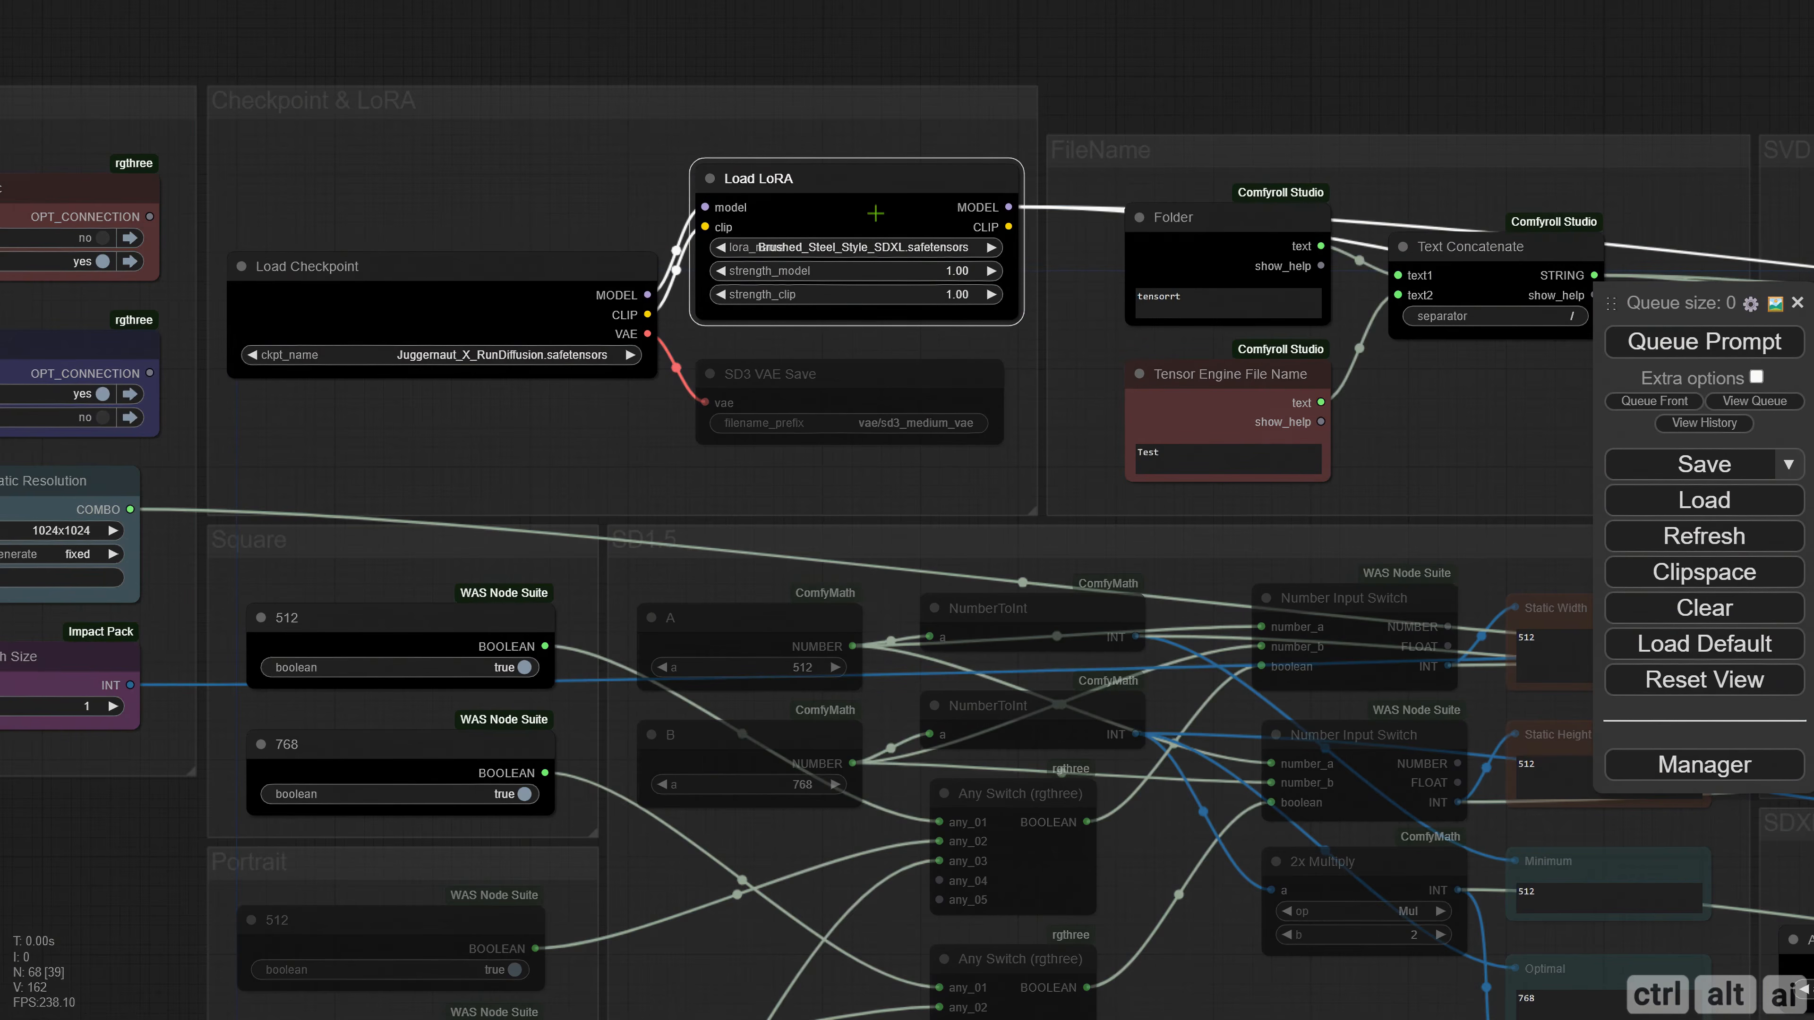
{"action": "left_click", "coordinate": [878, 248]}
{"action": "type", "text": "add"}
{"action": "left_click", "coordinate": [923, 293]}
{"action": "key", "text": "ctrl+b"}
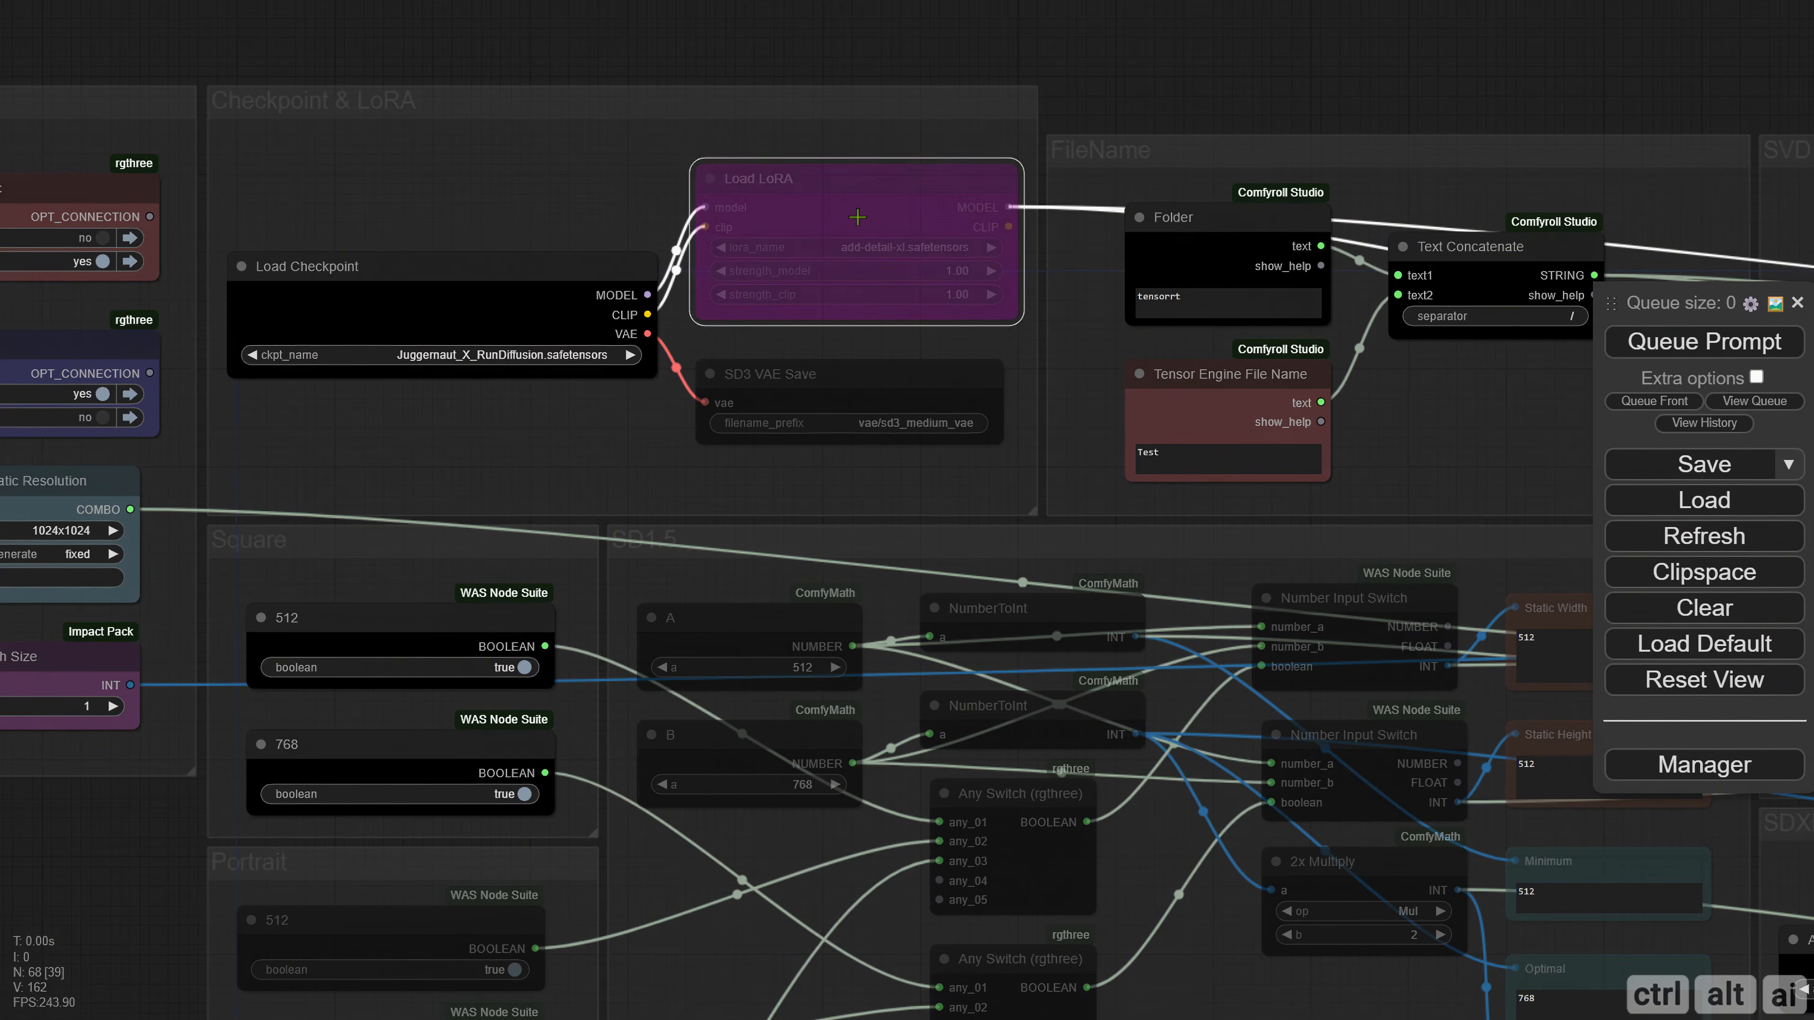
Queue the prompt to start building the Test TensorRT engine.
{"action": "left_click", "coordinate": [1662, 349]}
{"action": "key", "text": "alt+Tab"}
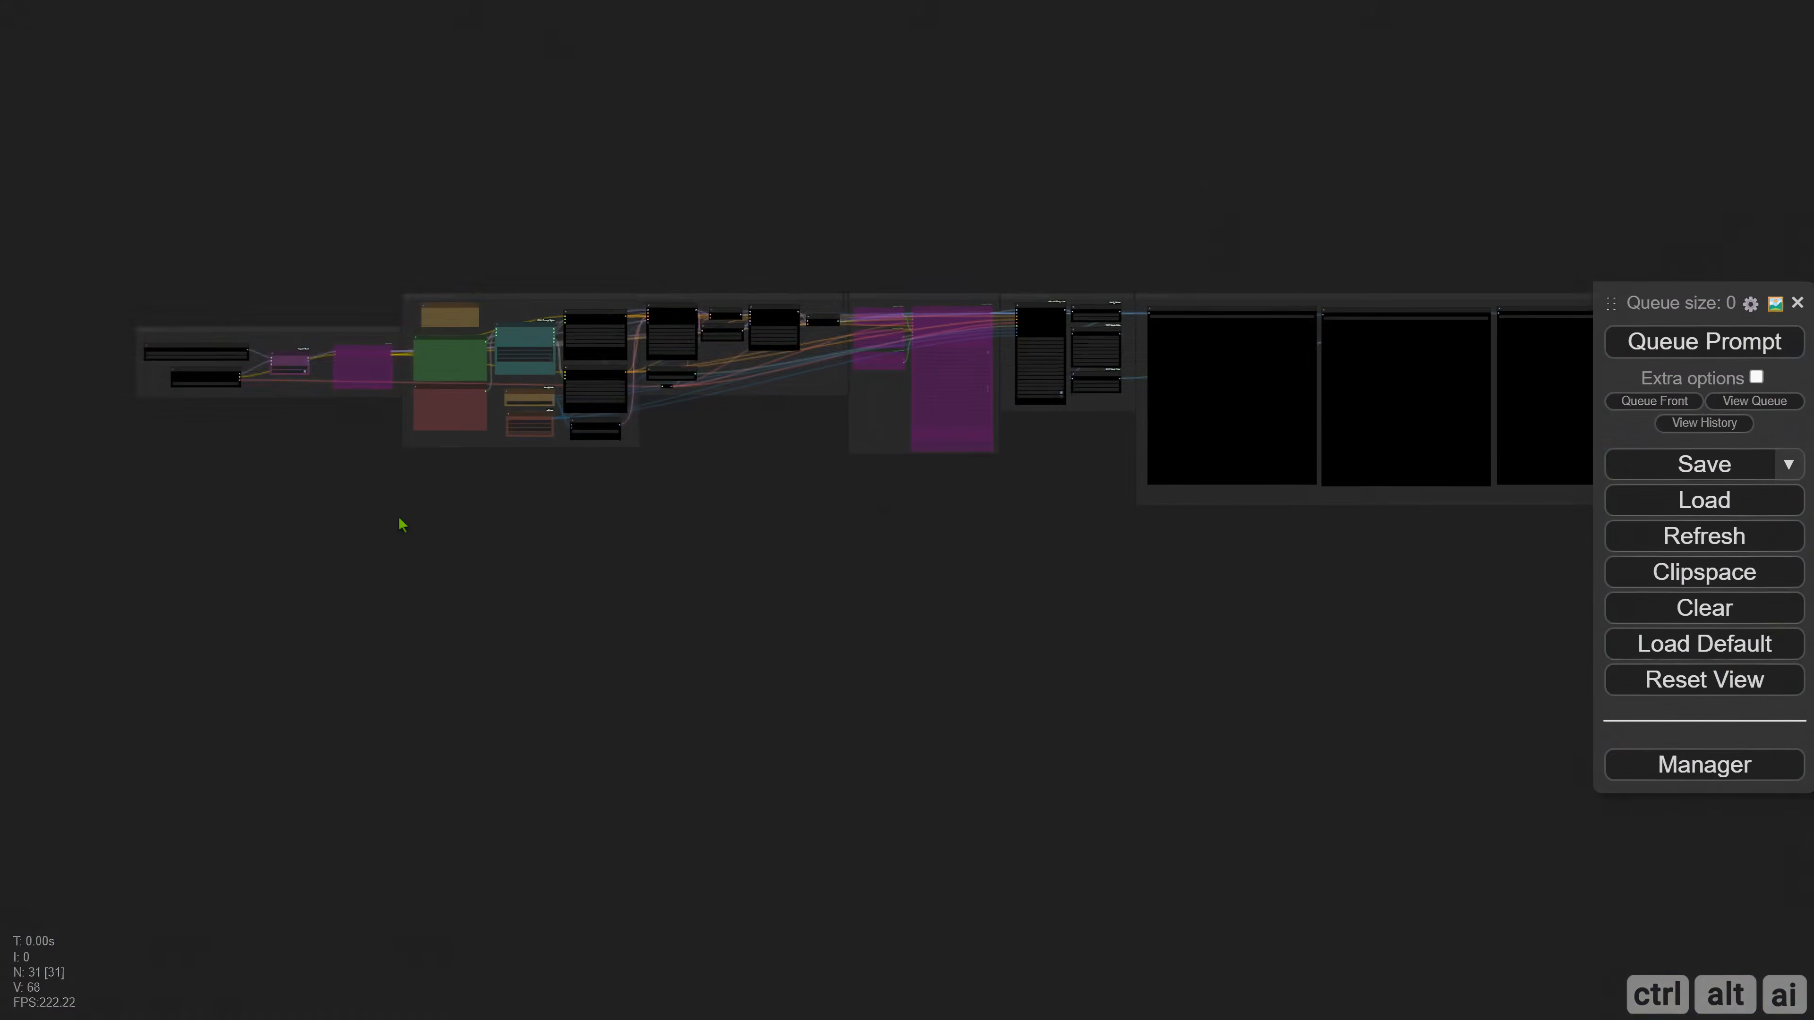
Examine the TensorRT Loader, Load Checkpoint and TensorRT switch nodes in the Checkpoint & LoRA group, including the loader's list of engine files.
{"action": "left_click_drag", "start_coordinate": [401, 523], "coordinate": [498, 579]}
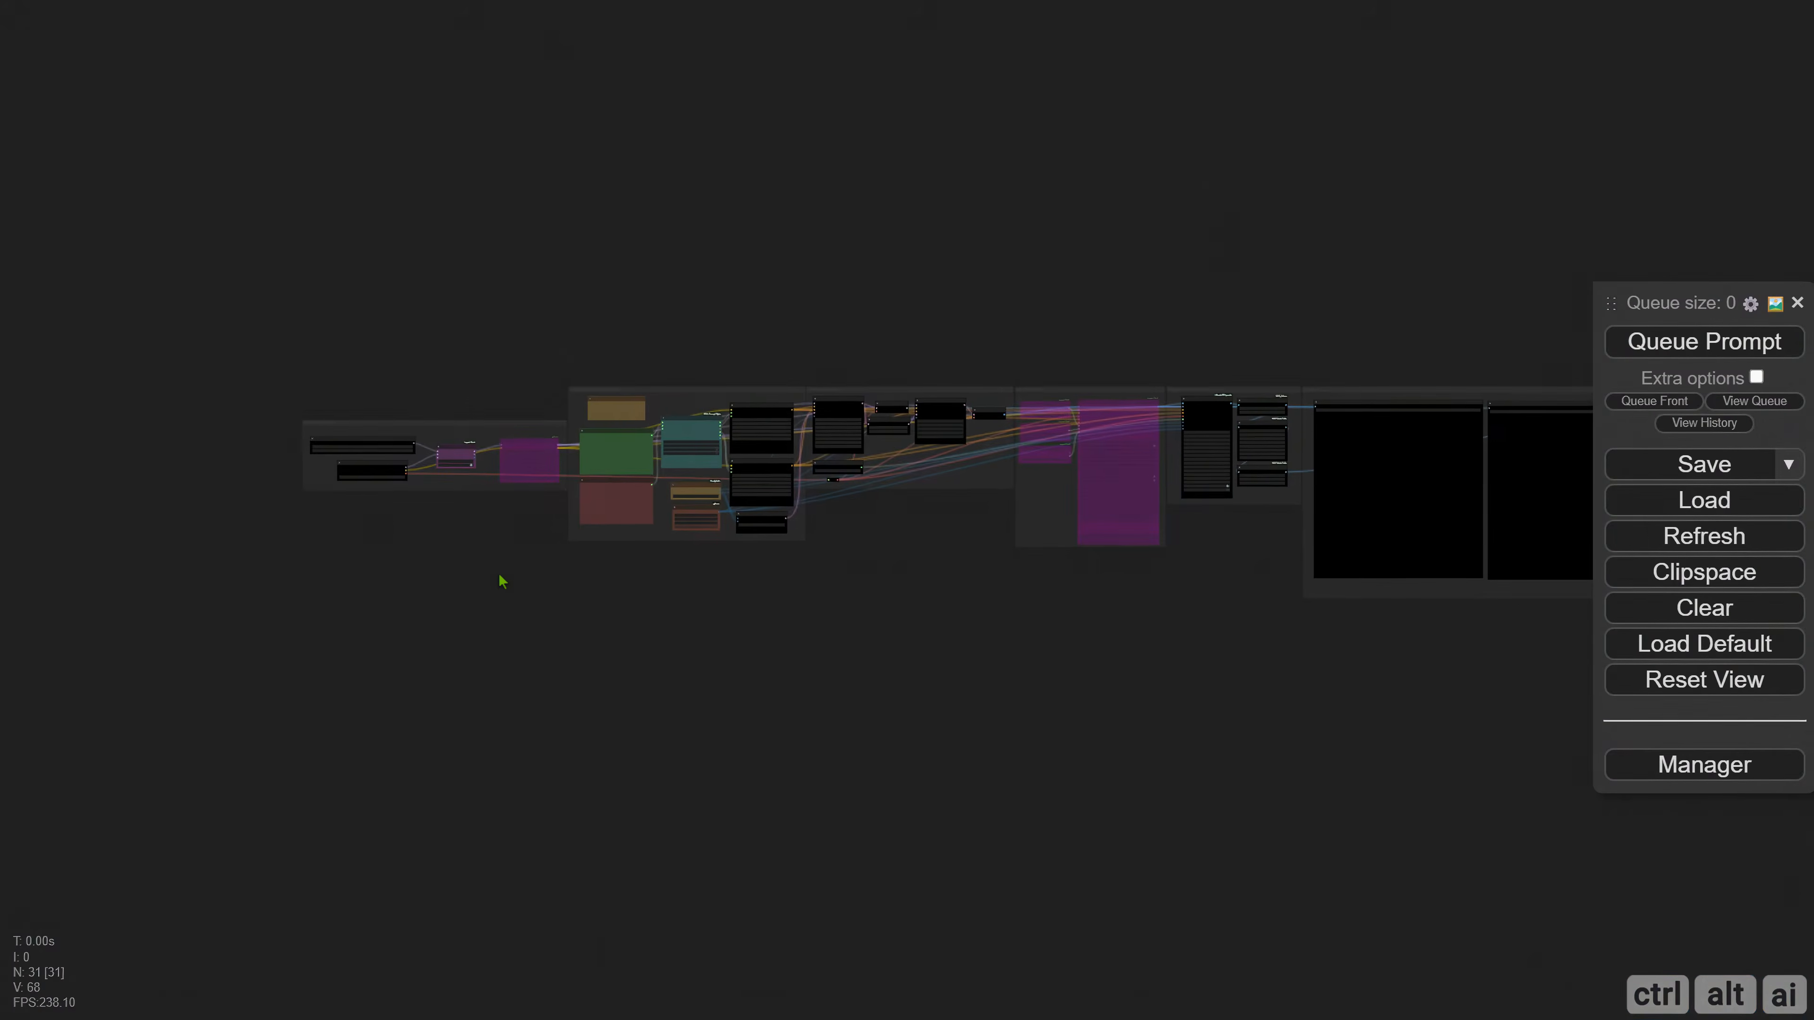
{"action": "scroll", "coordinate": [399, 533], "scroll_direction": "up", "scroll_amount": 5}
{"action": "scroll", "coordinate": [399, 532], "scroll_direction": "up", "scroll_amount": 8}
{"action": "scroll", "coordinate": [519, 729], "scroll_direction": "down", "scroll_amount": 2}
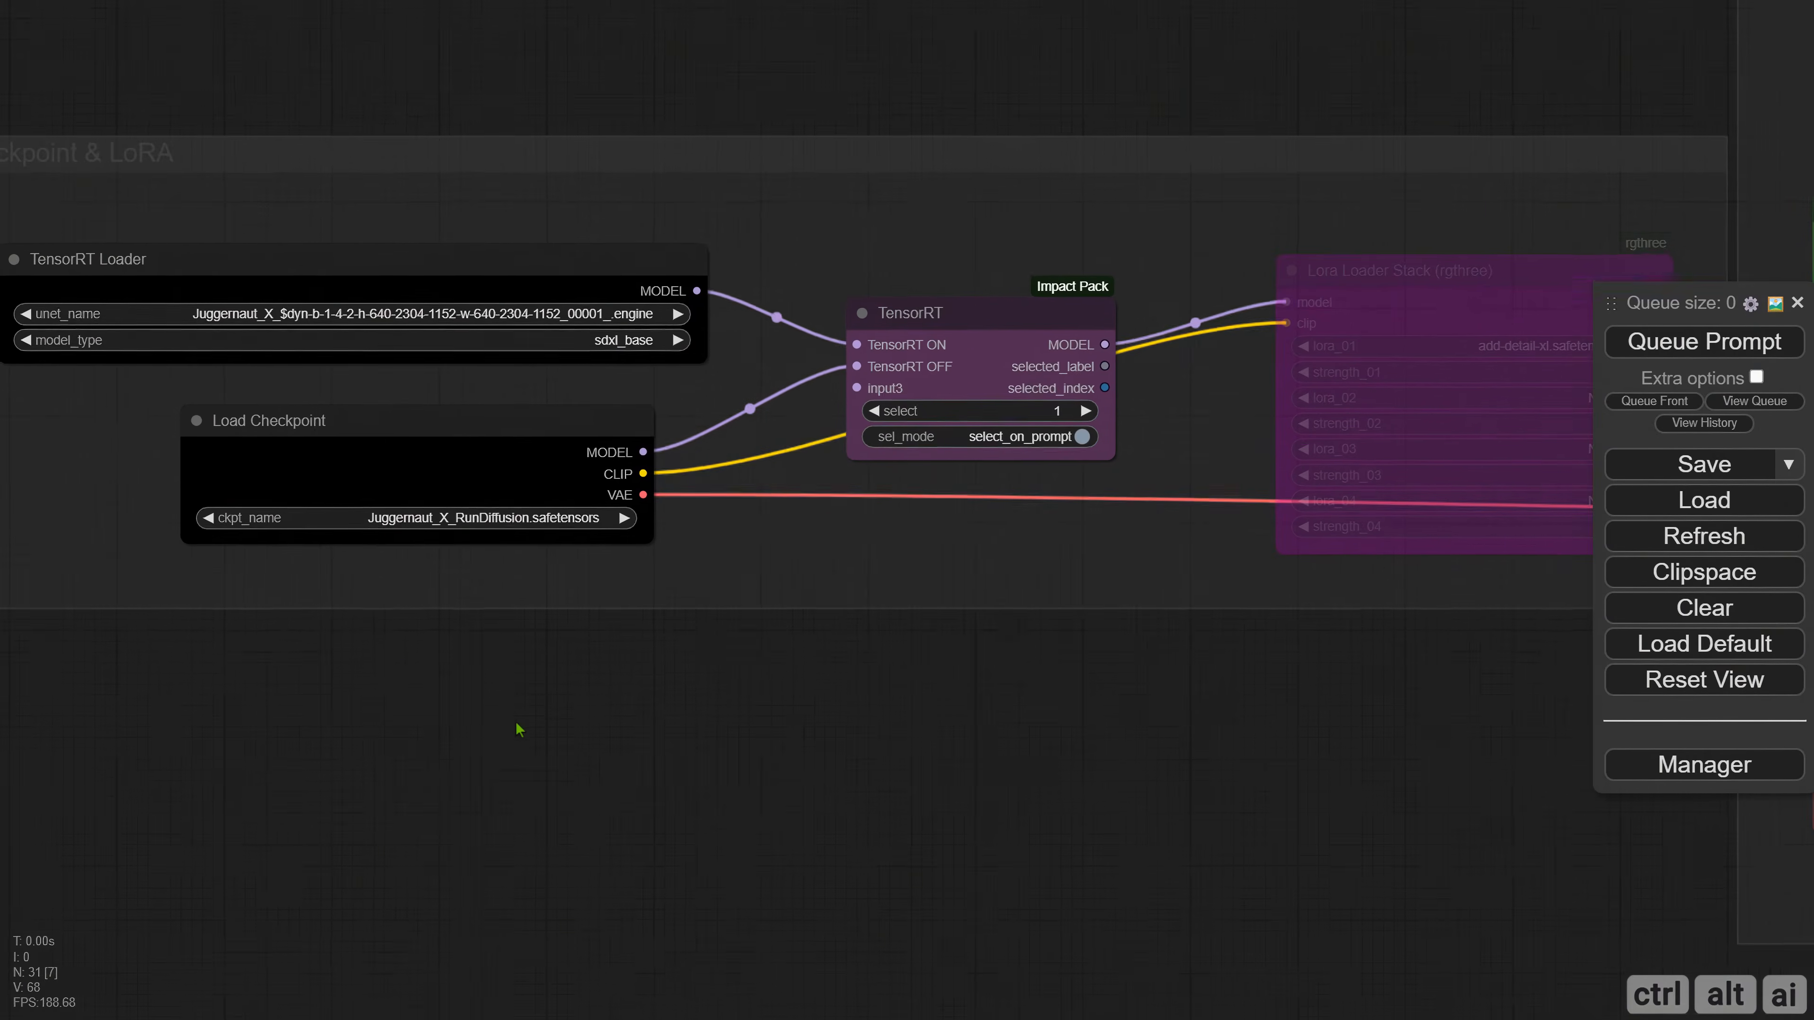
{"action": "left_click_drag", "start_coordinate": [439, 716], "coordinate": [488, 746]}
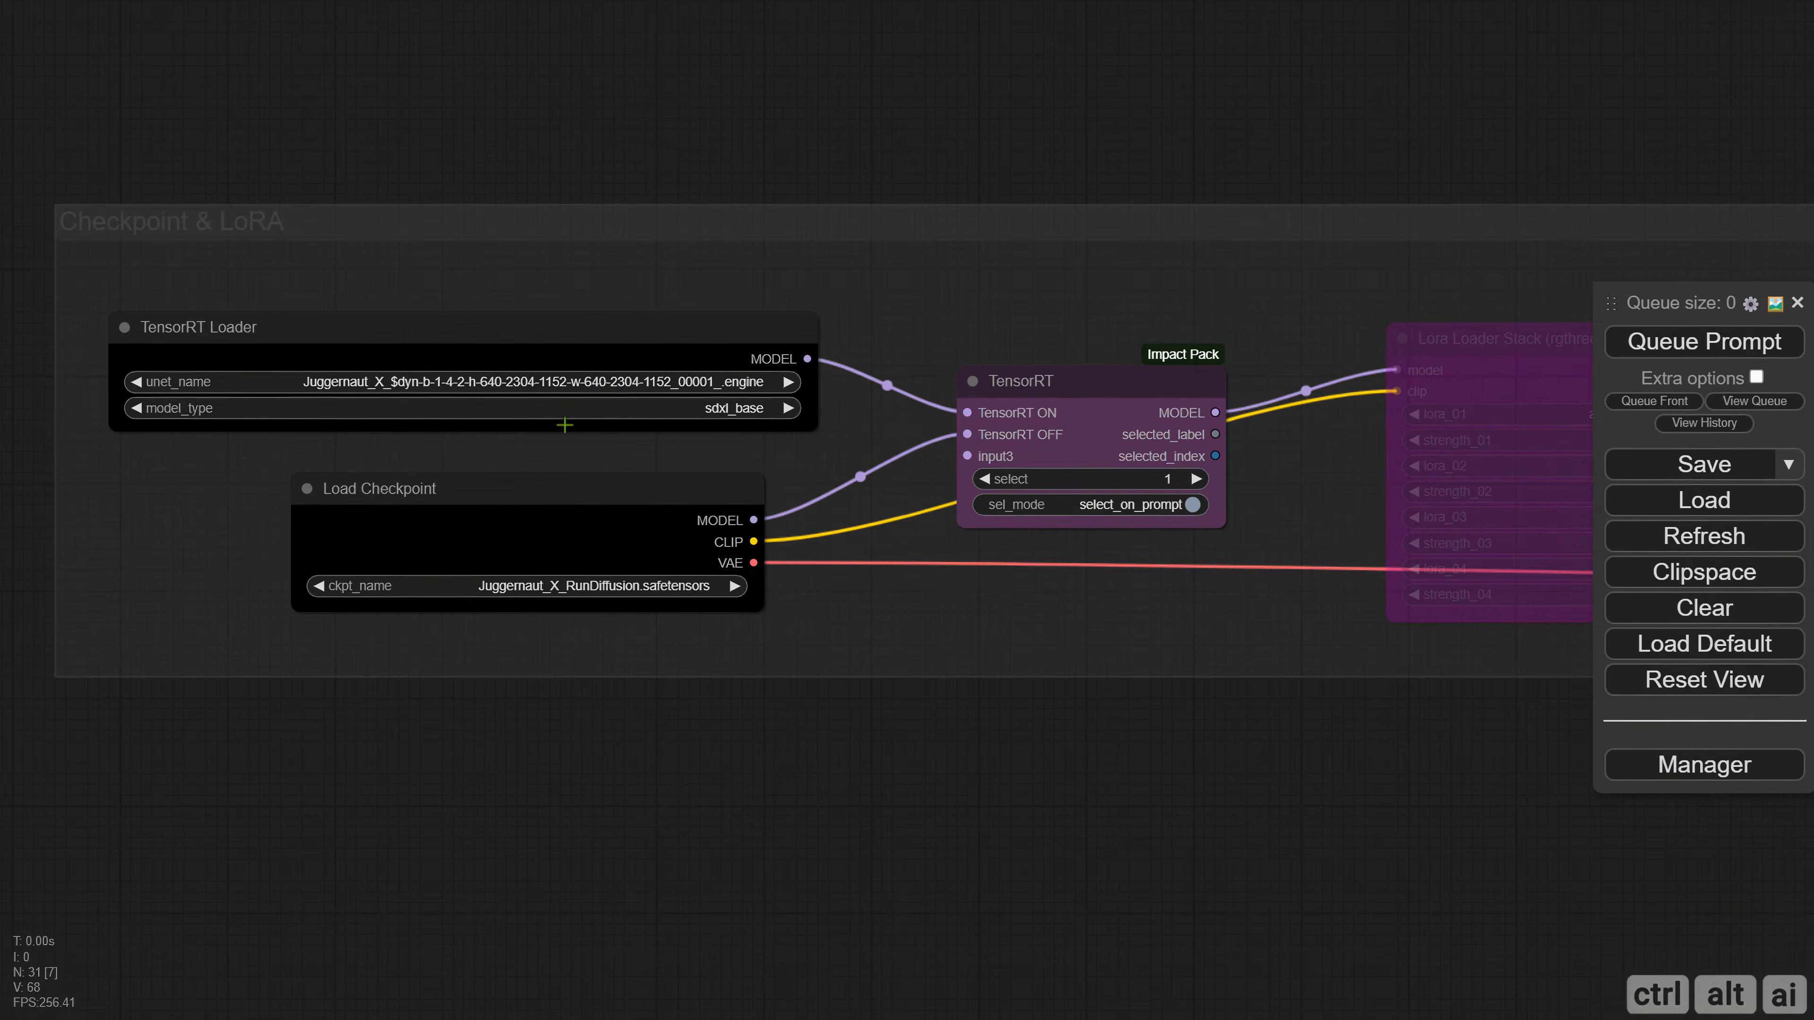
{"action": "left_click_drag", "start_coordinate": [780, 741], "coordinate": [724, 729]}
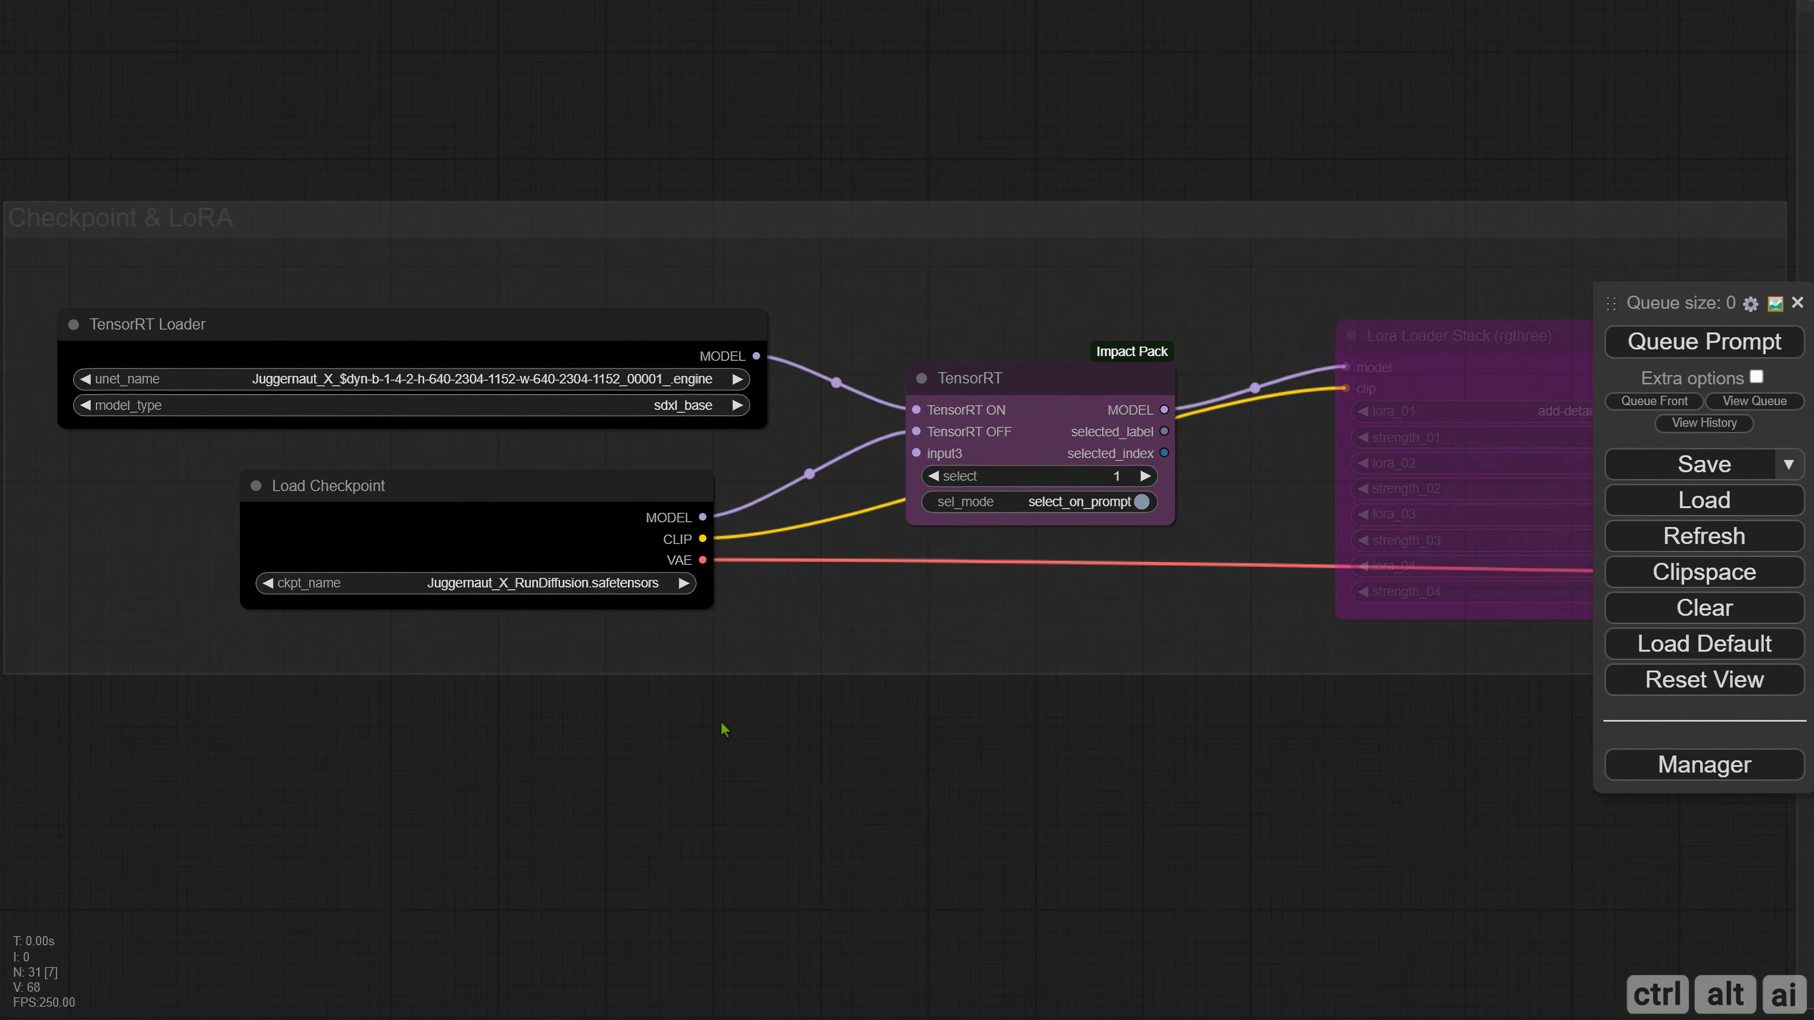
{"action": "left_click", "coordinate": [1010, 383]}
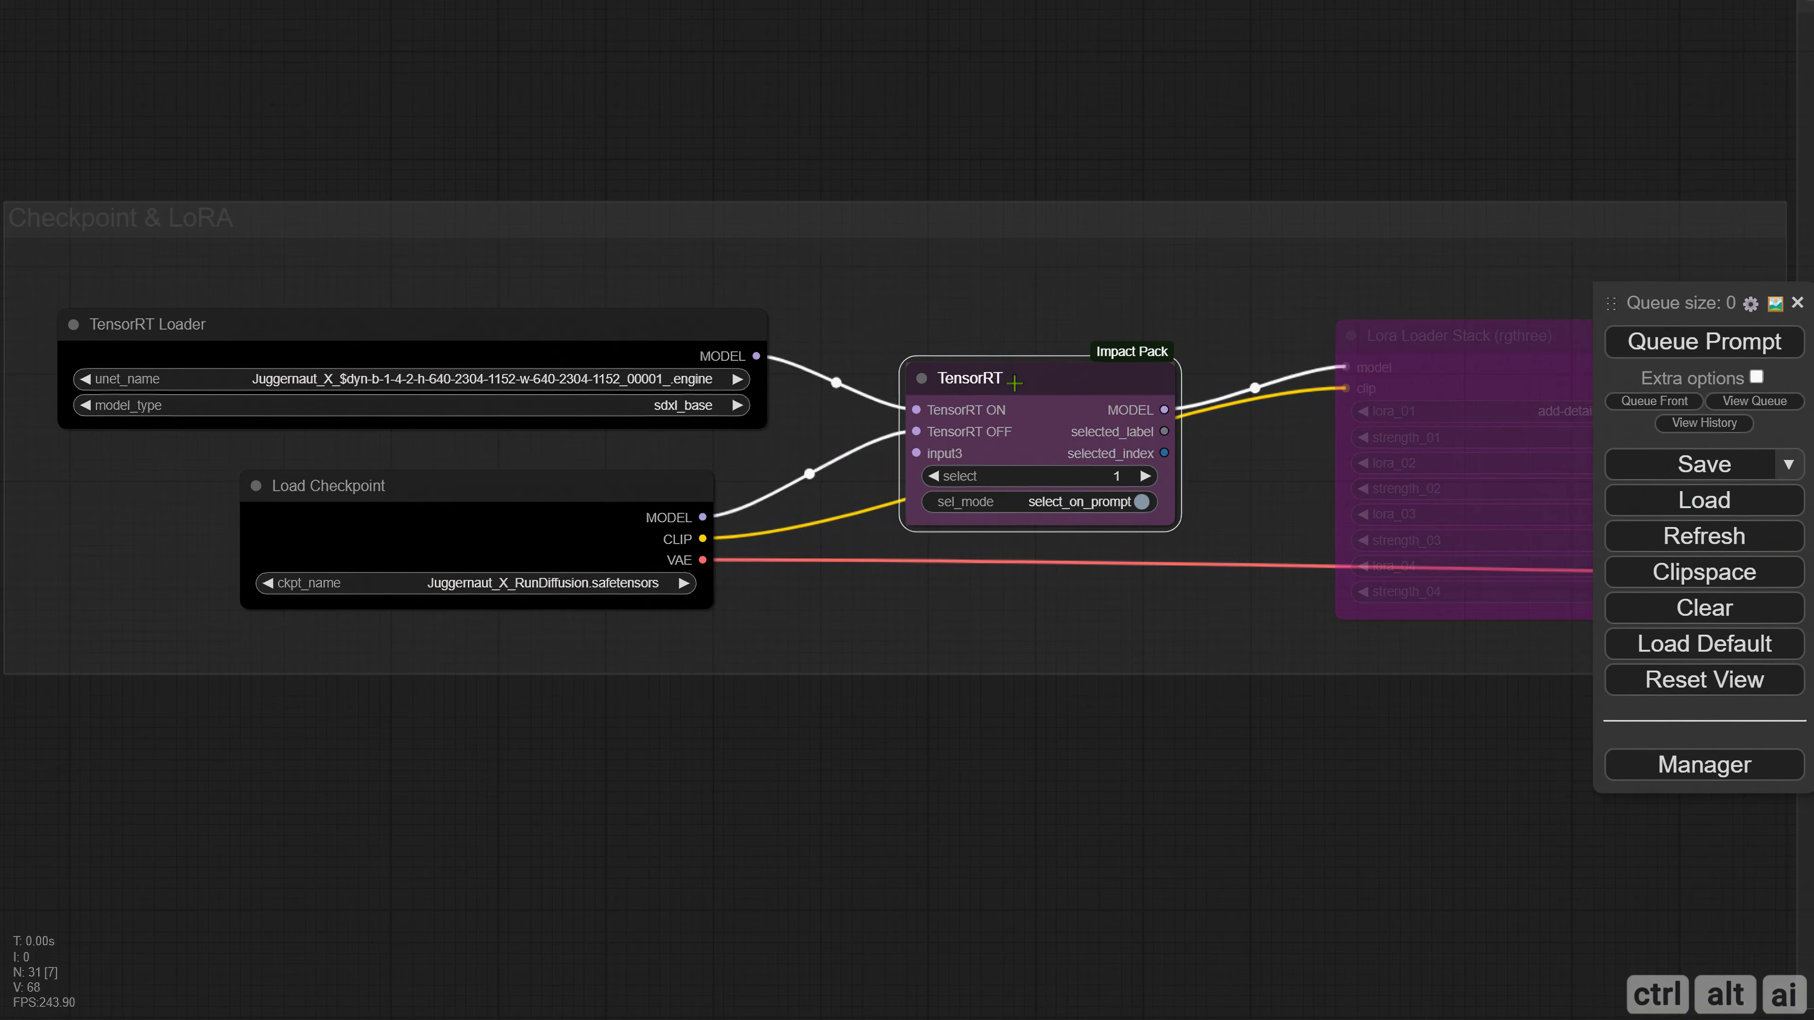
{"action": "left_click", "coordinate": [829, 615]}
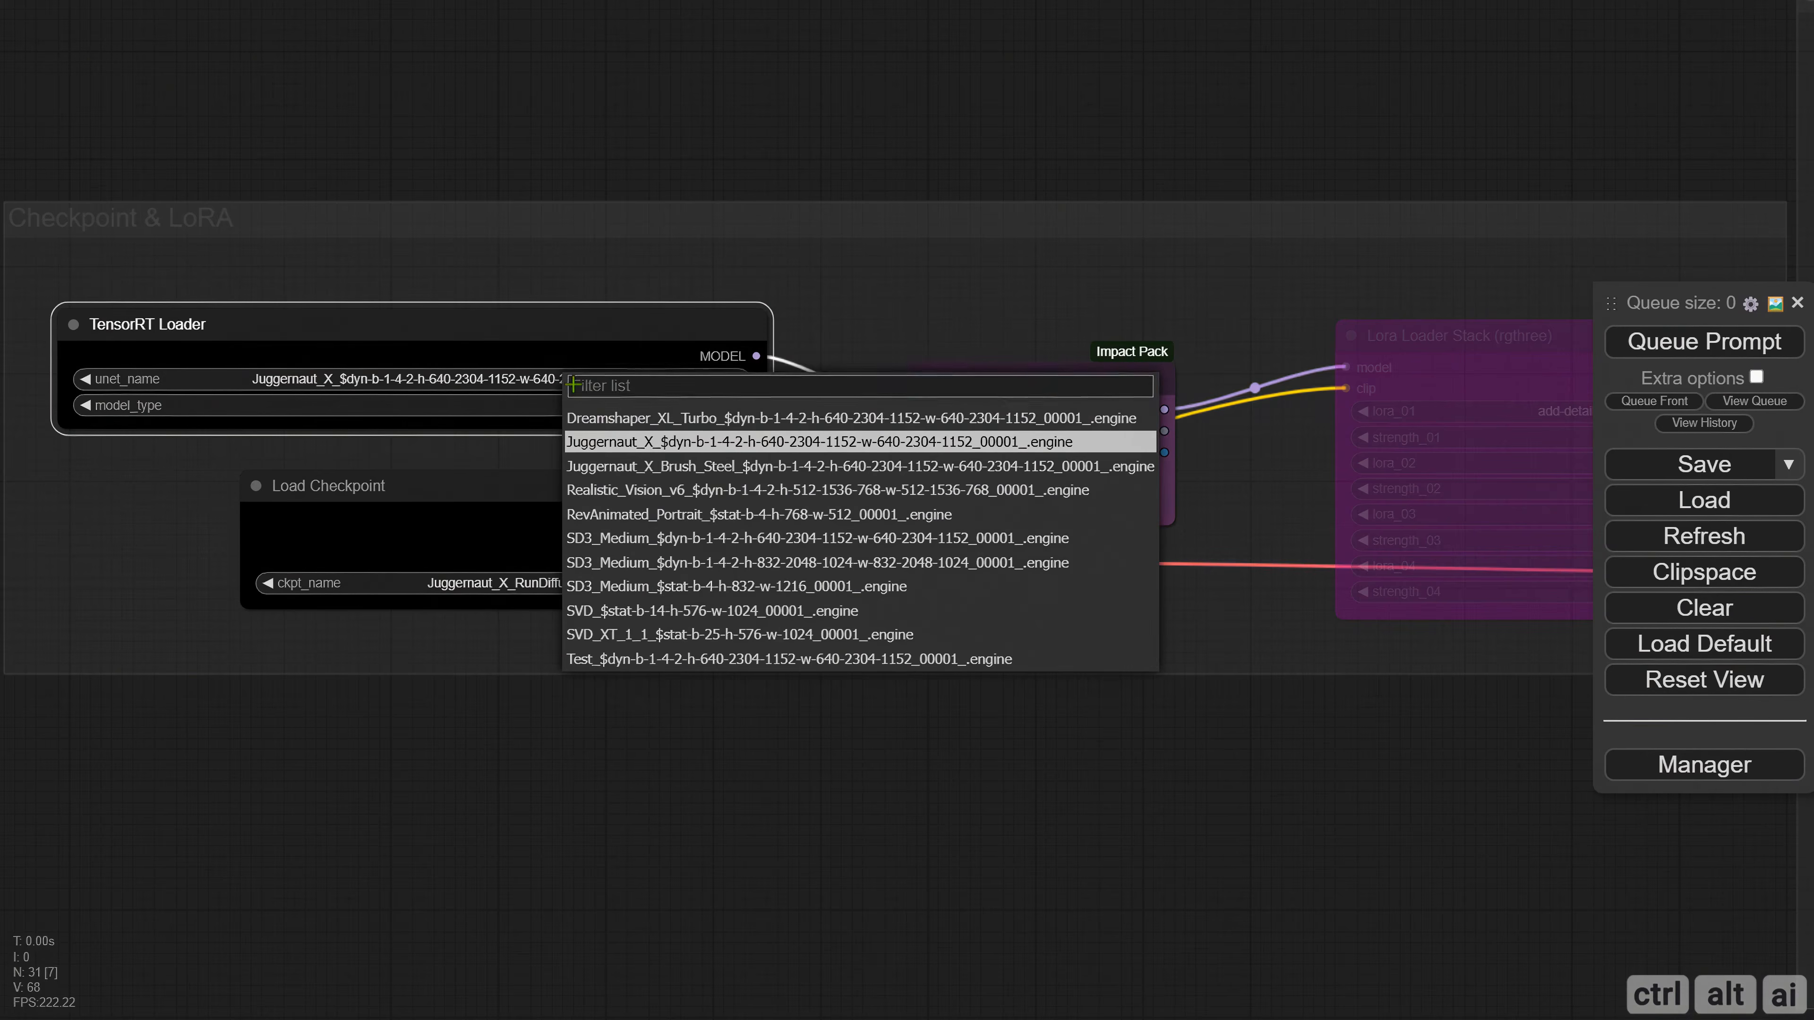
{"action": "left_click", "coordinate": [571, 380]}
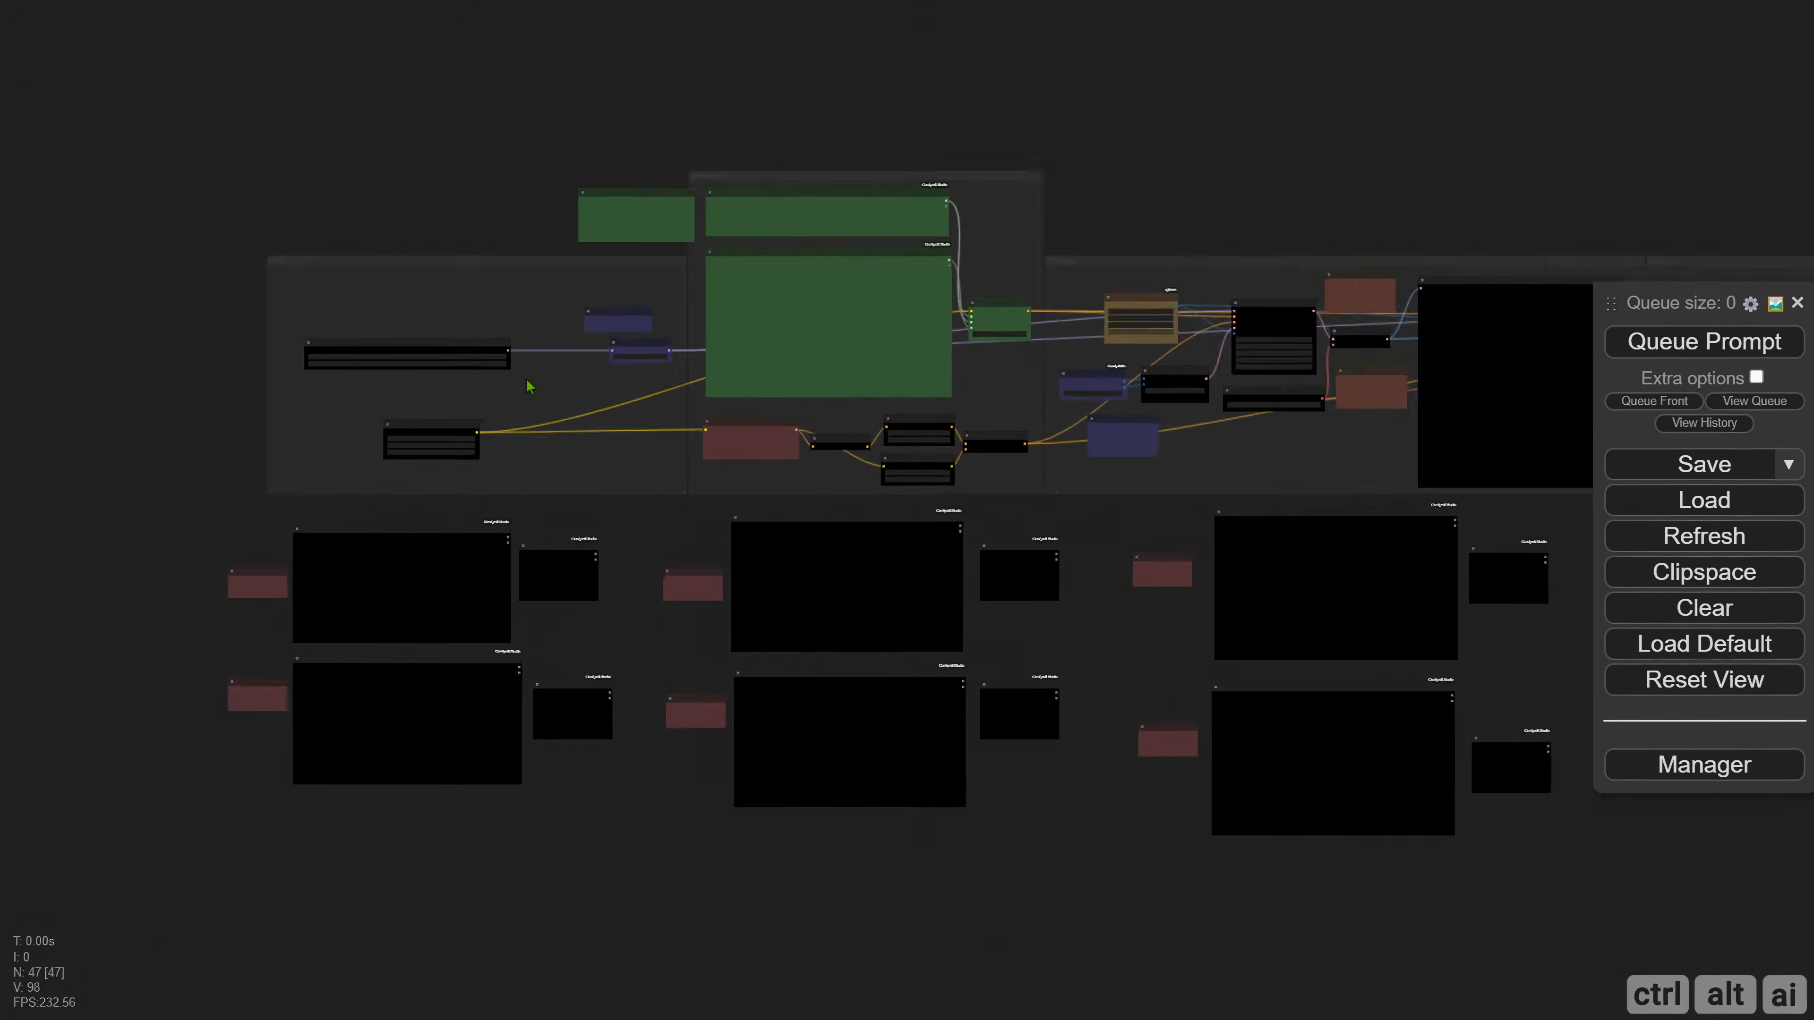
Review the model_type options of the TensorRT Loader node in the SD3 workflow.
{"action": "scroll", "coordinate": [529, 386], "scroll_direction": "up", "scroll_amount": 10}
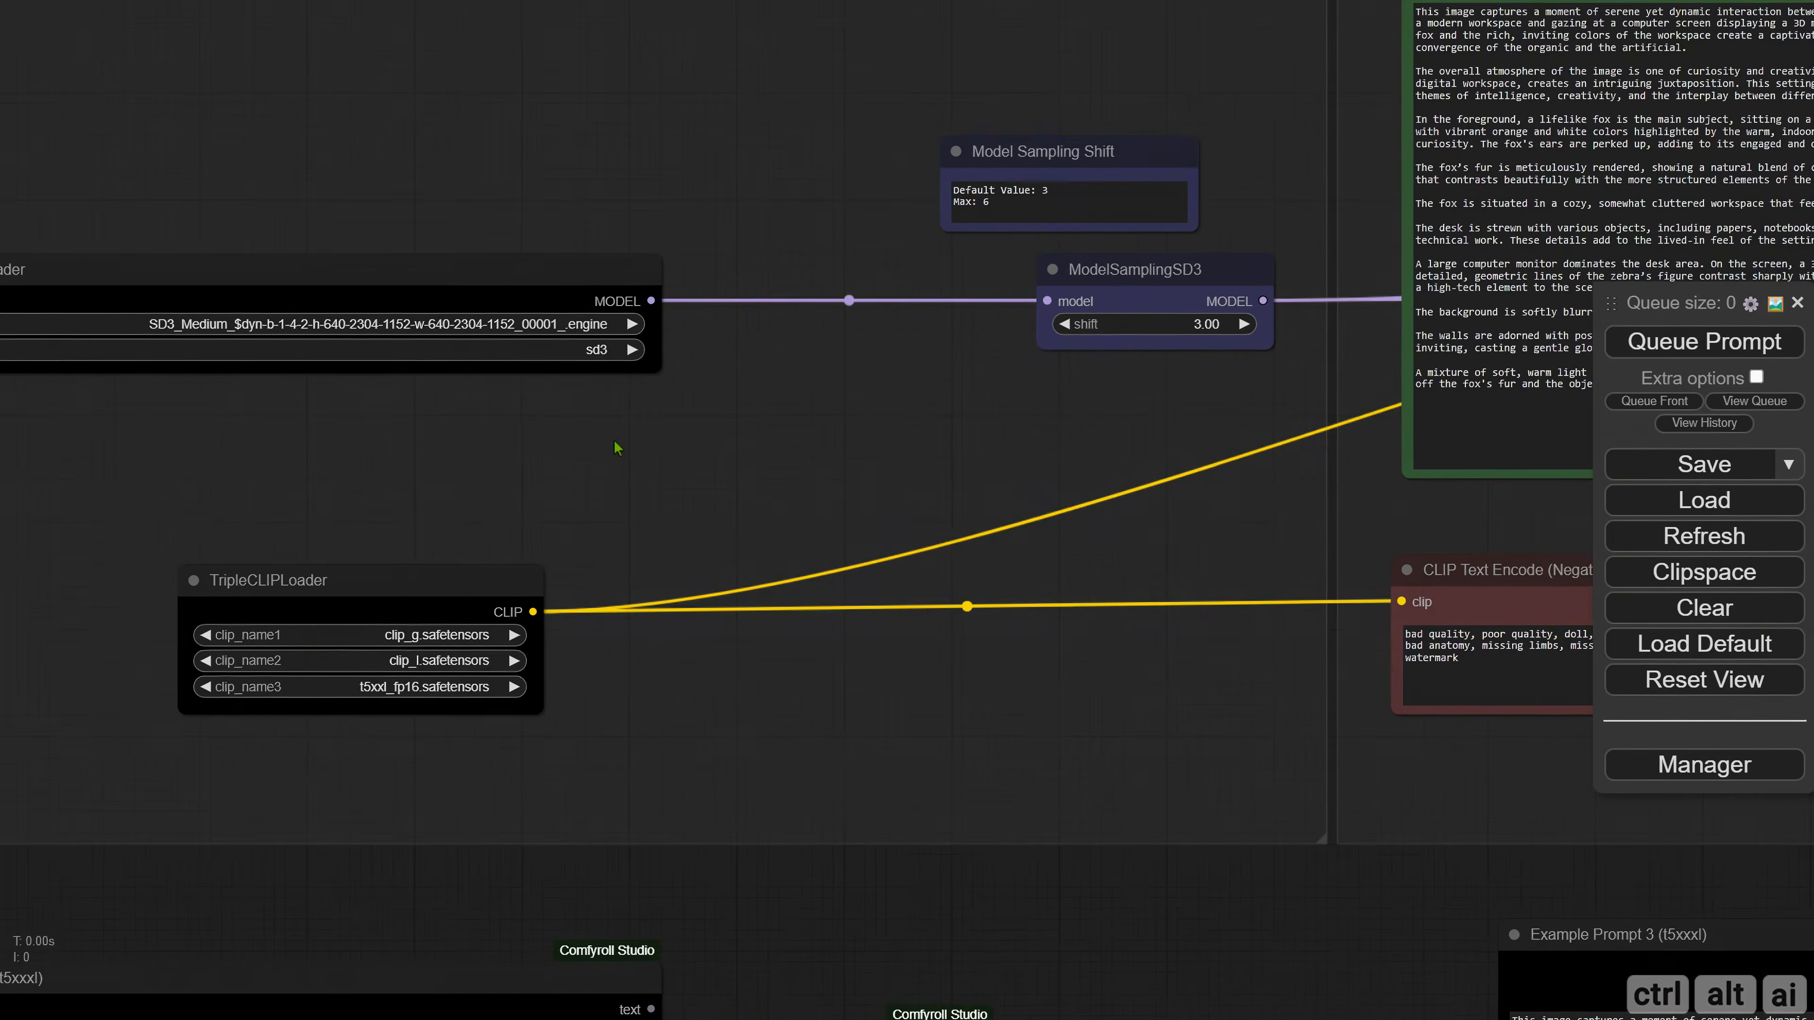
{"action": "left_click_drag", "start_coordinate": [636, 451], "coordinate": [671, 451]}
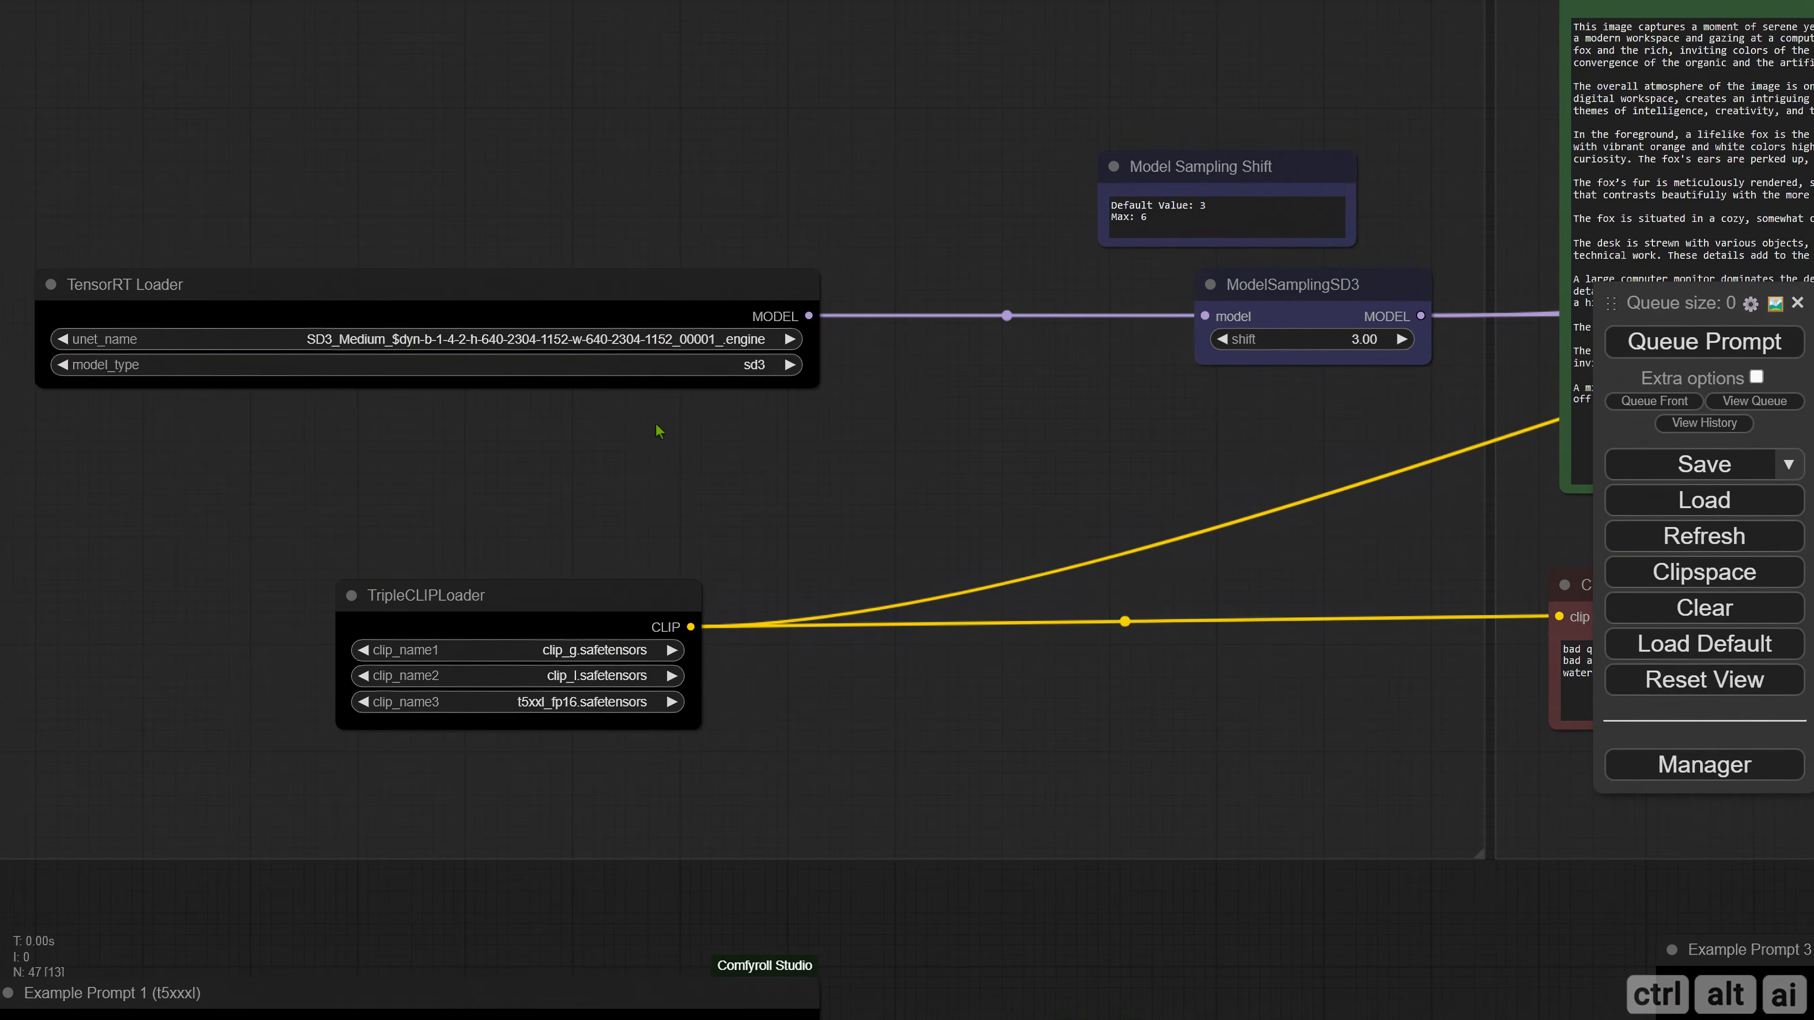
{"action": "left_click", "coordinate": [757, 365]}
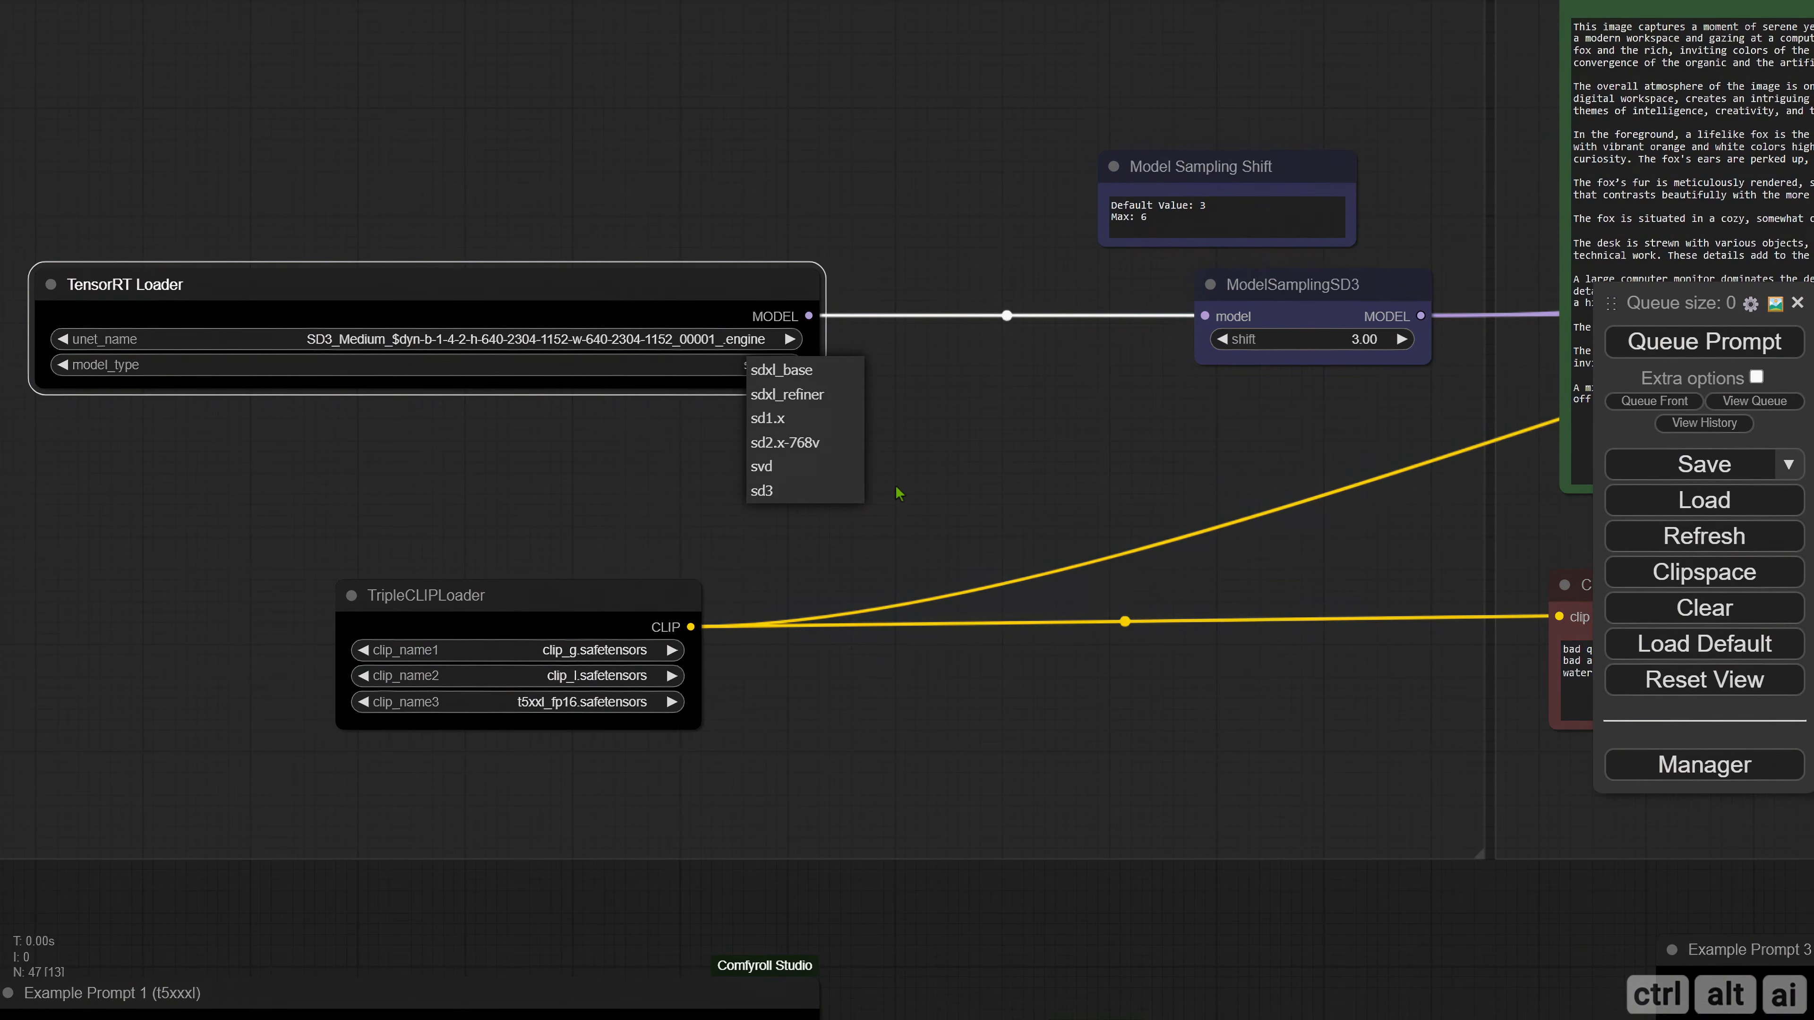
{"action": "left_click", "coordinate": [876, 491]}
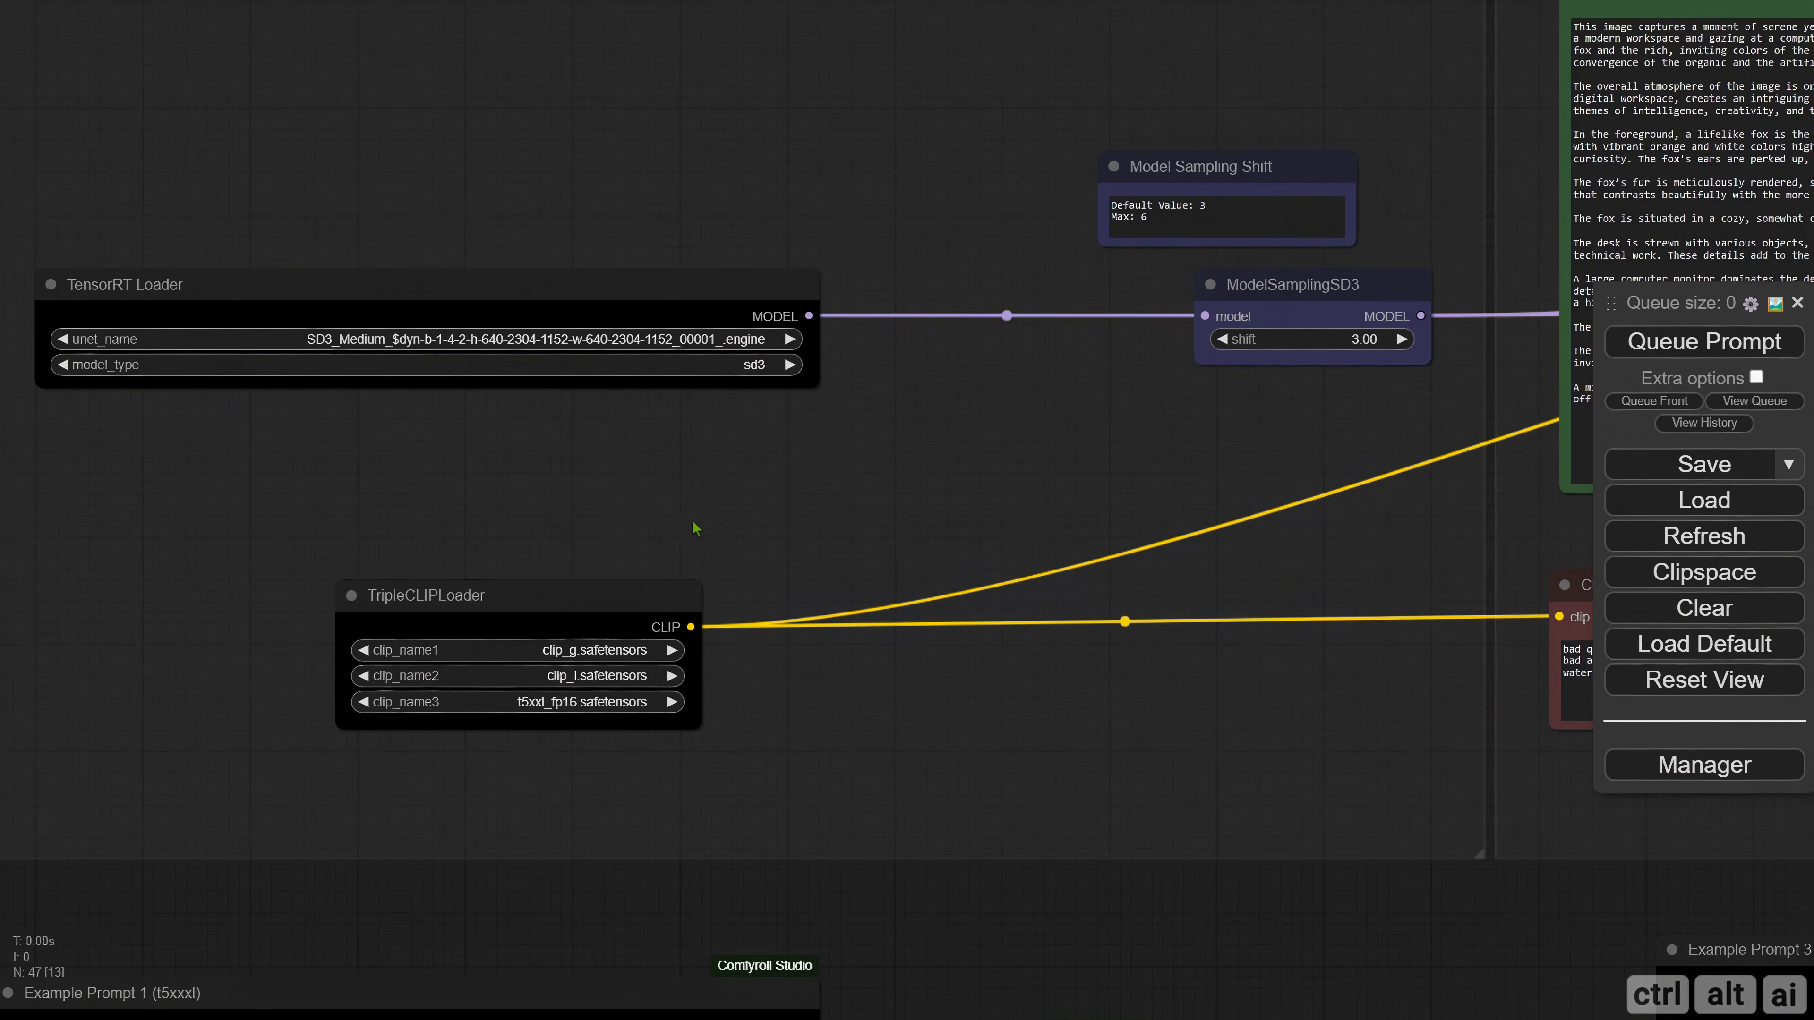
Shift the Load VAE node slightly in the SD3 Sampling group and choose sd3_medium_vae_00001_.safetensors as its VAE.
{"action": "left_click_drag", "start_coordinate": [614, 601], "coordinate": [637, 590]}
{"action": "left_click_drag", "start_coordinate": [861, 492], "coordinate": [258, 463]}
{"action": "scroll", "coordinate": [620, 494], "scroll_direction": "down", "scroll_amount": 2}
{"action": "scroll", "coordinate": [805, 486], "scroll_direction": "down", "scroll_amount": 1}
{"action": "left_click_drag", "start_coordinate": [764, 433], "coordinate": [294, 465]}
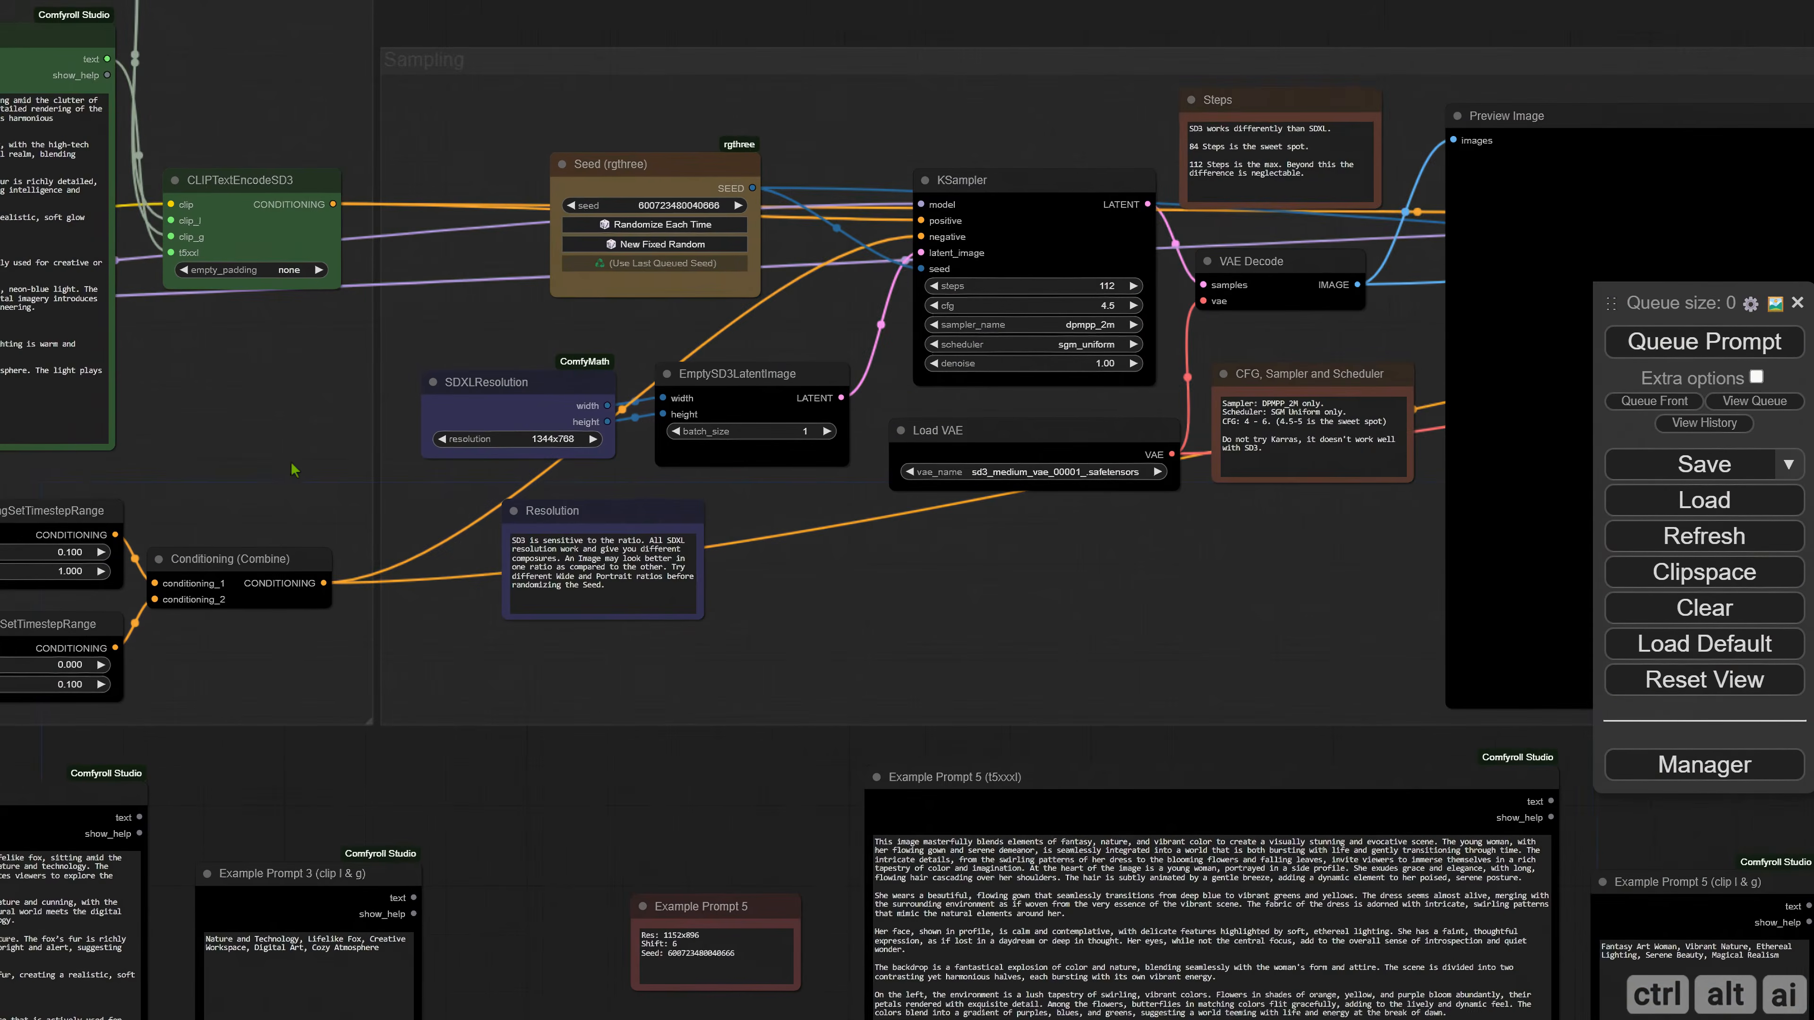
{"action": "left_click_drag", "start_coordinate": [832, 525], "coordinate": [548, 602]}
{"action": "scroll", "coordinate": [775, 582], "scroll_direction": "up", "scroll_amount": 4}
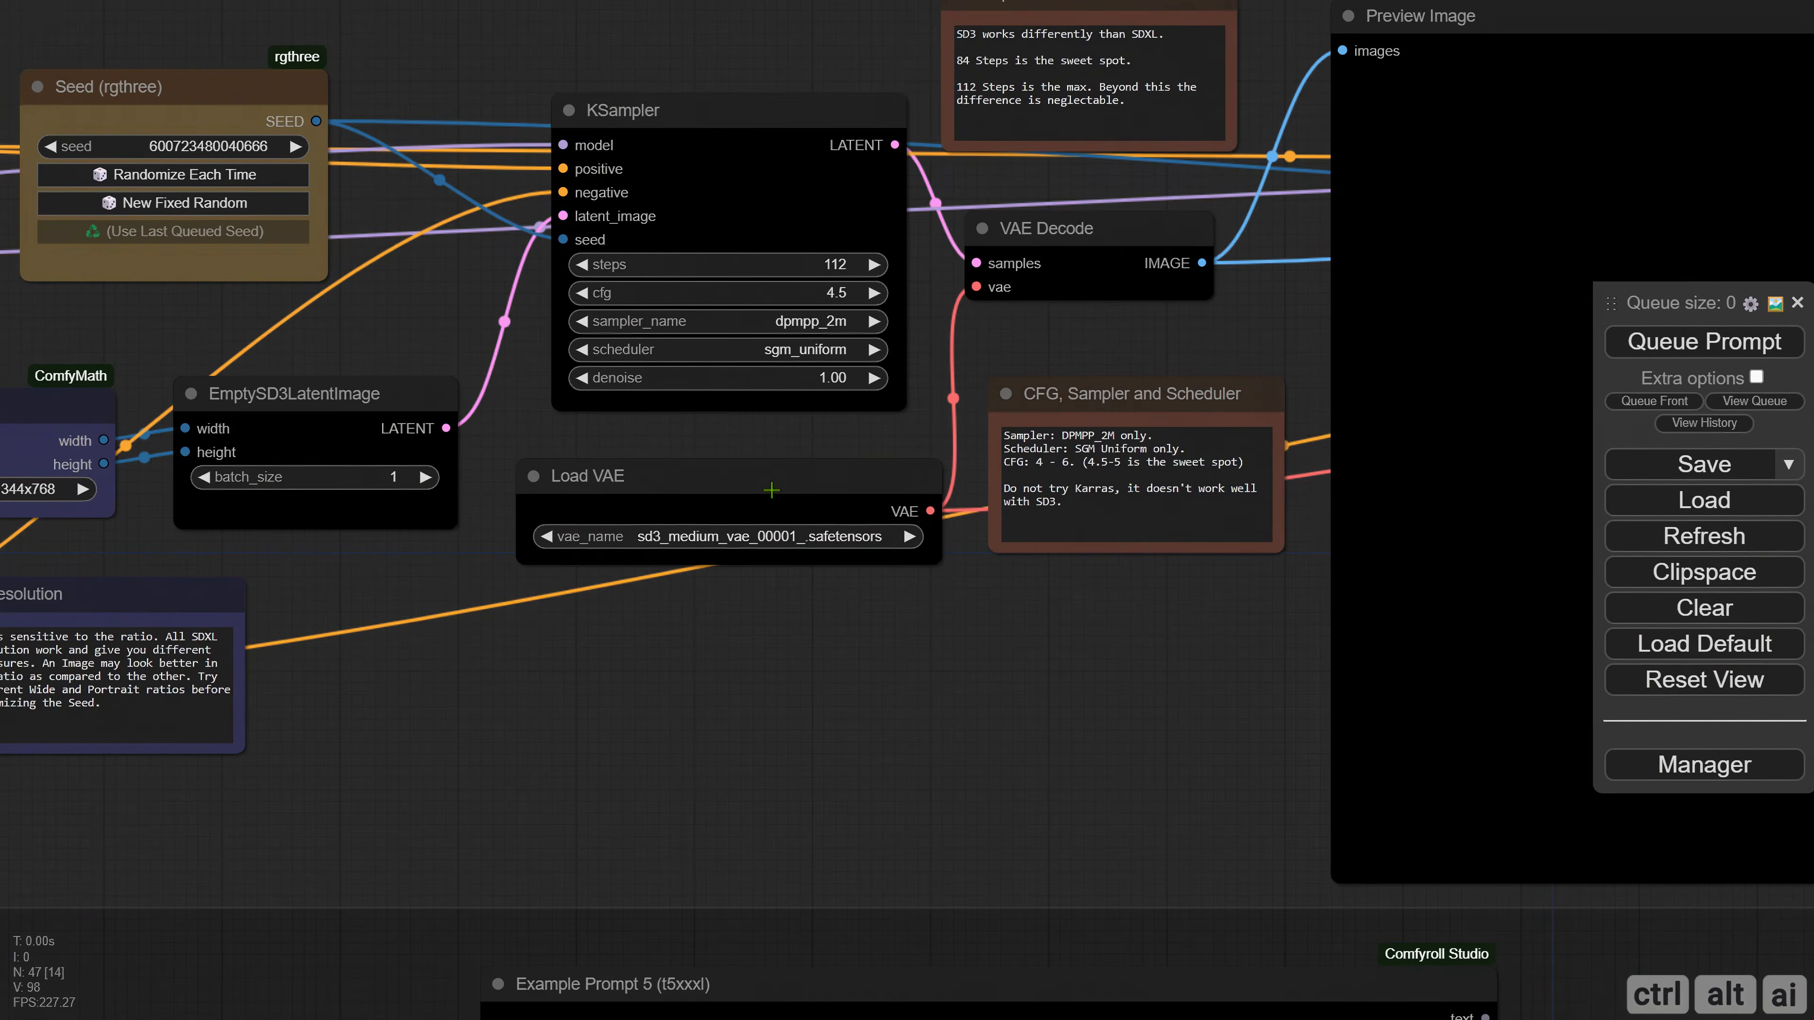
{"action": "left_click_drag", "start_coordinate": [773, 492], "coordinate": [762, 480]}
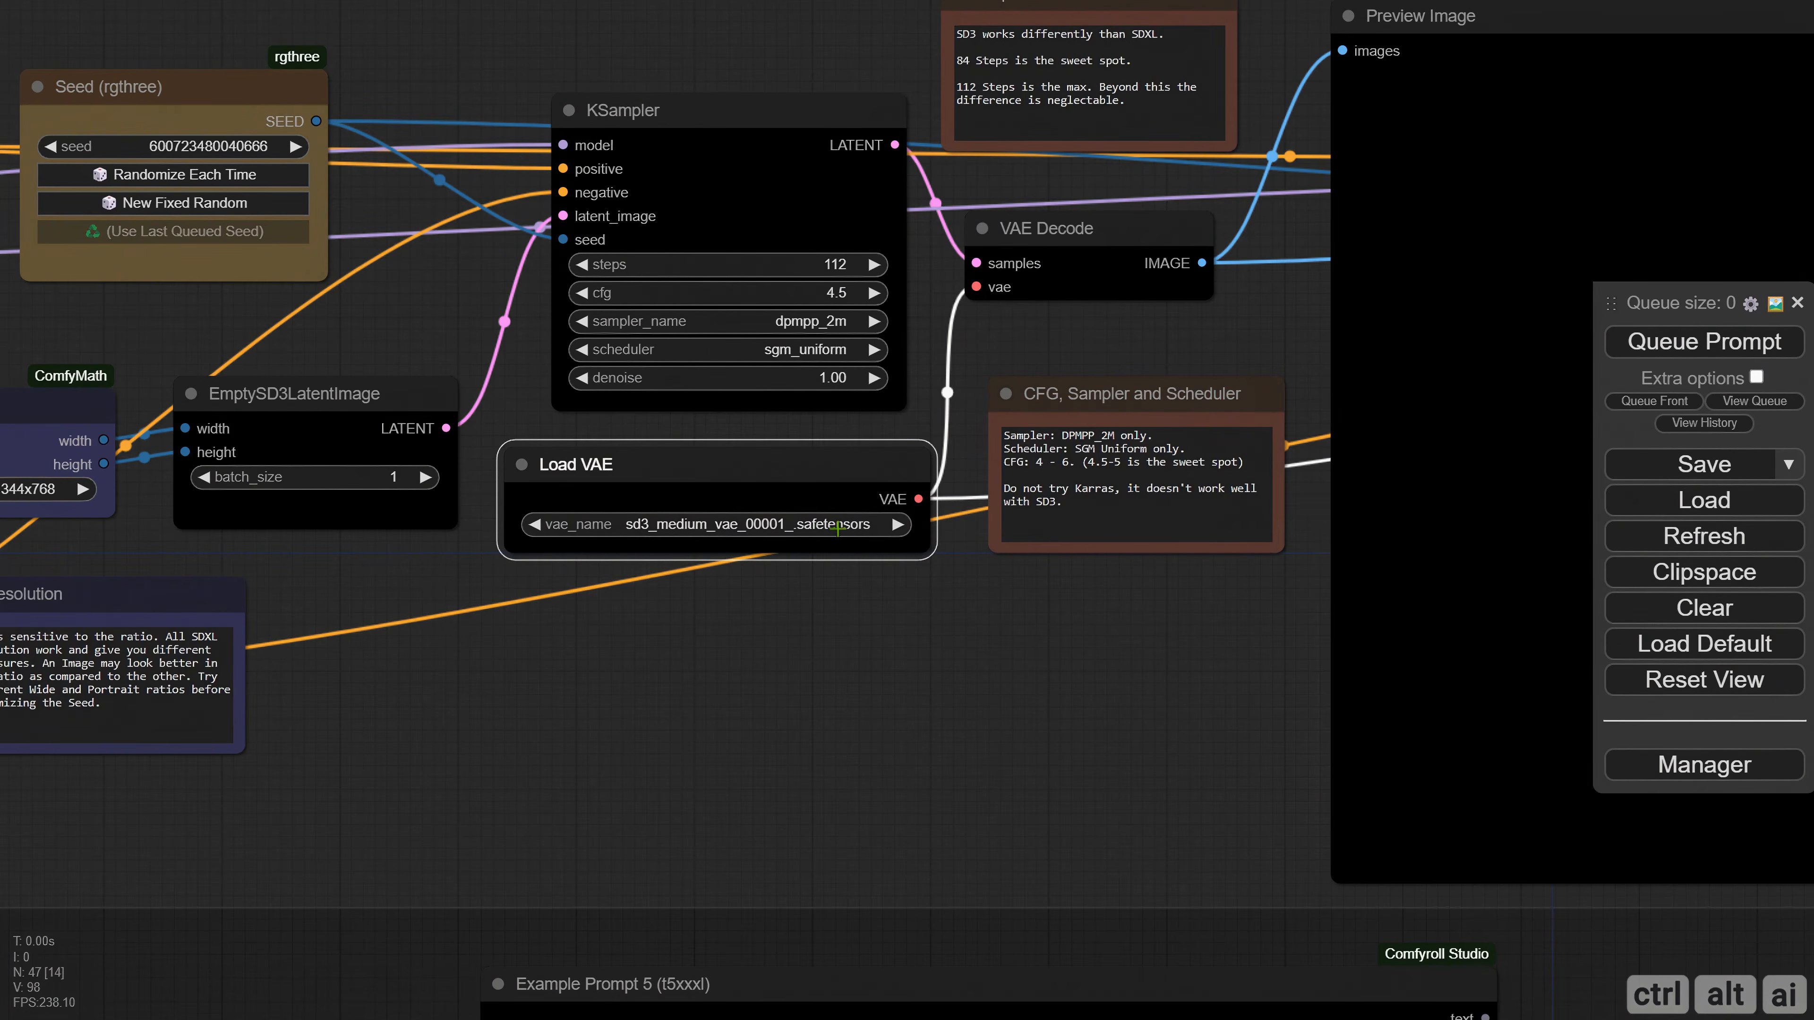
{"action": "left_click", "coordinate": [837, 529]}
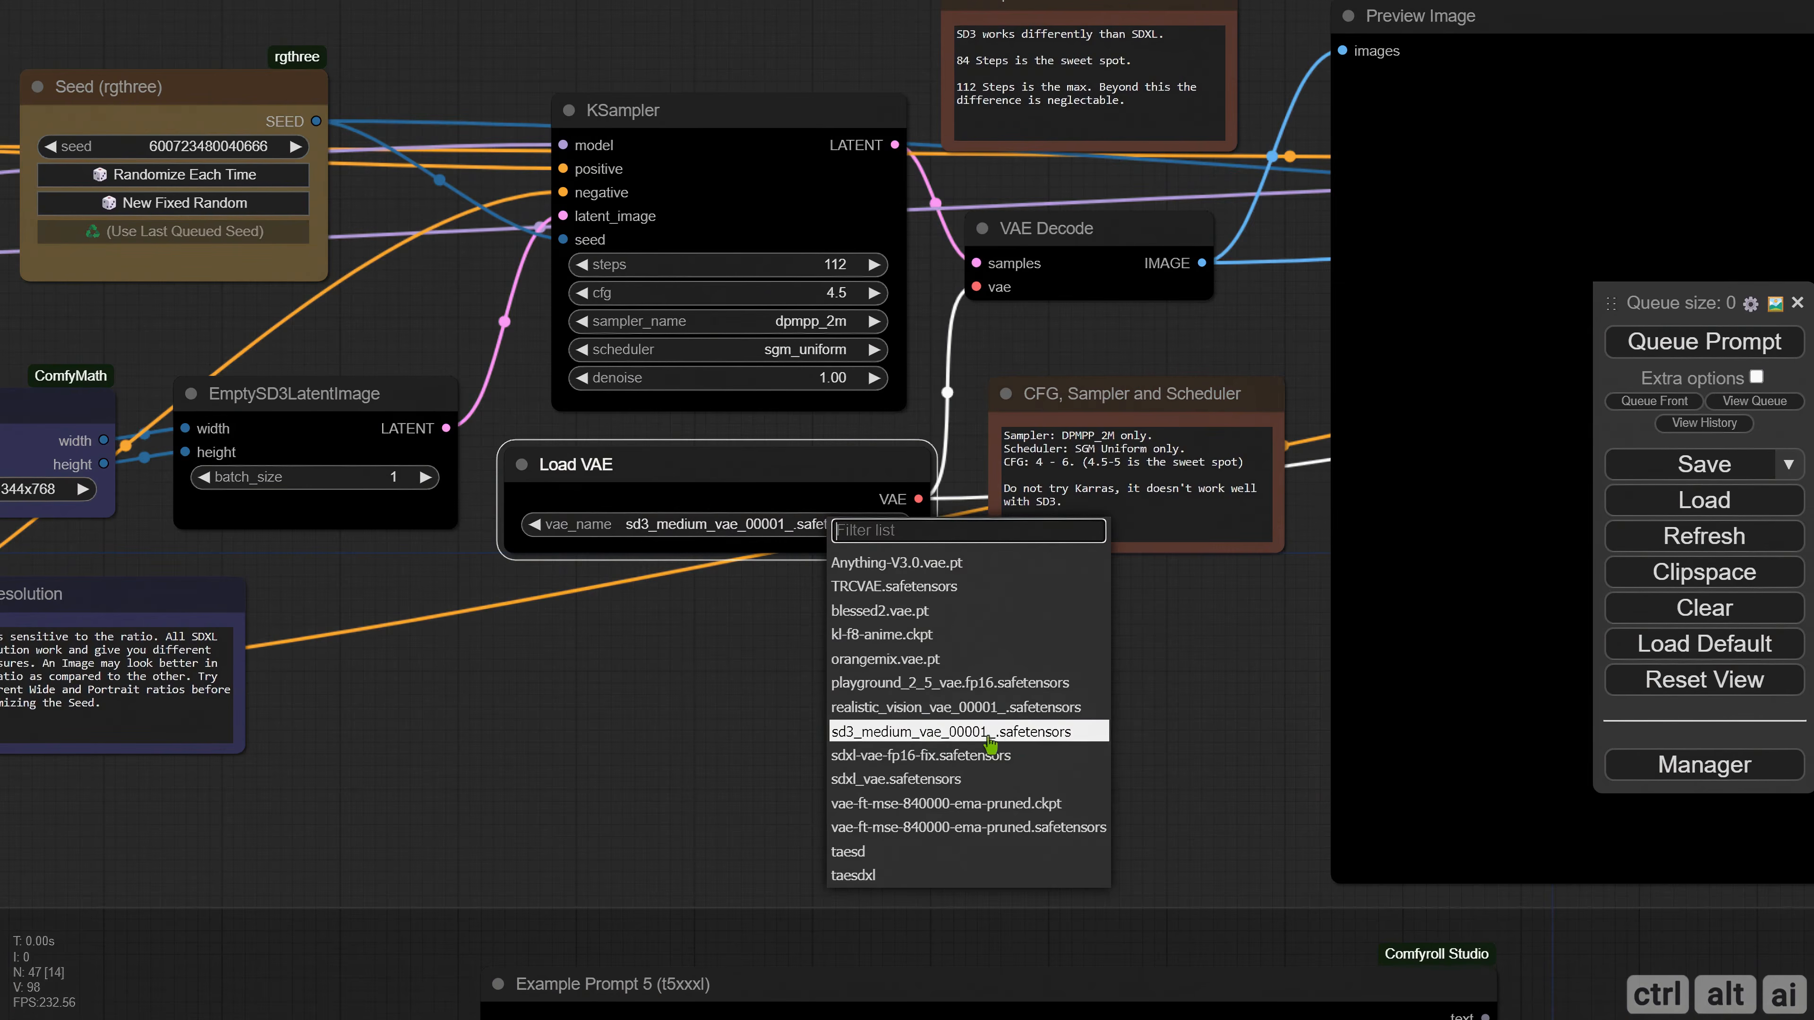
{"action": "left_click", "coordinate": [1036, 736]}
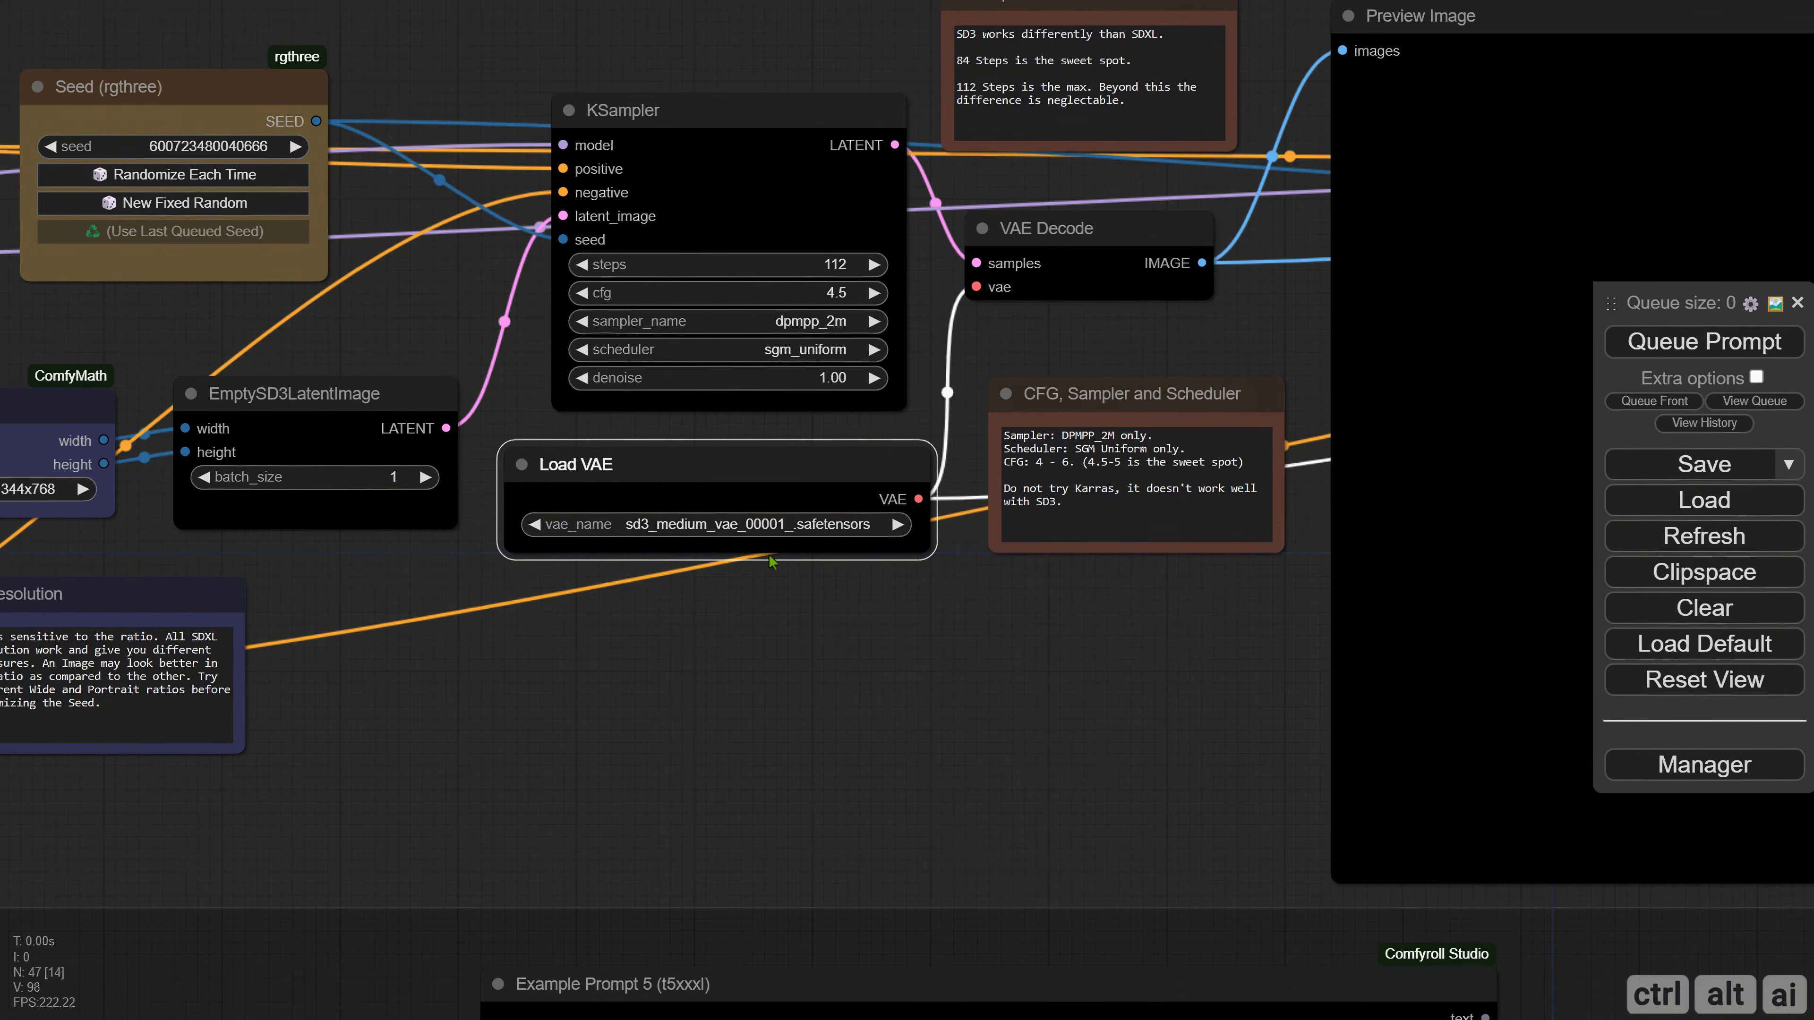